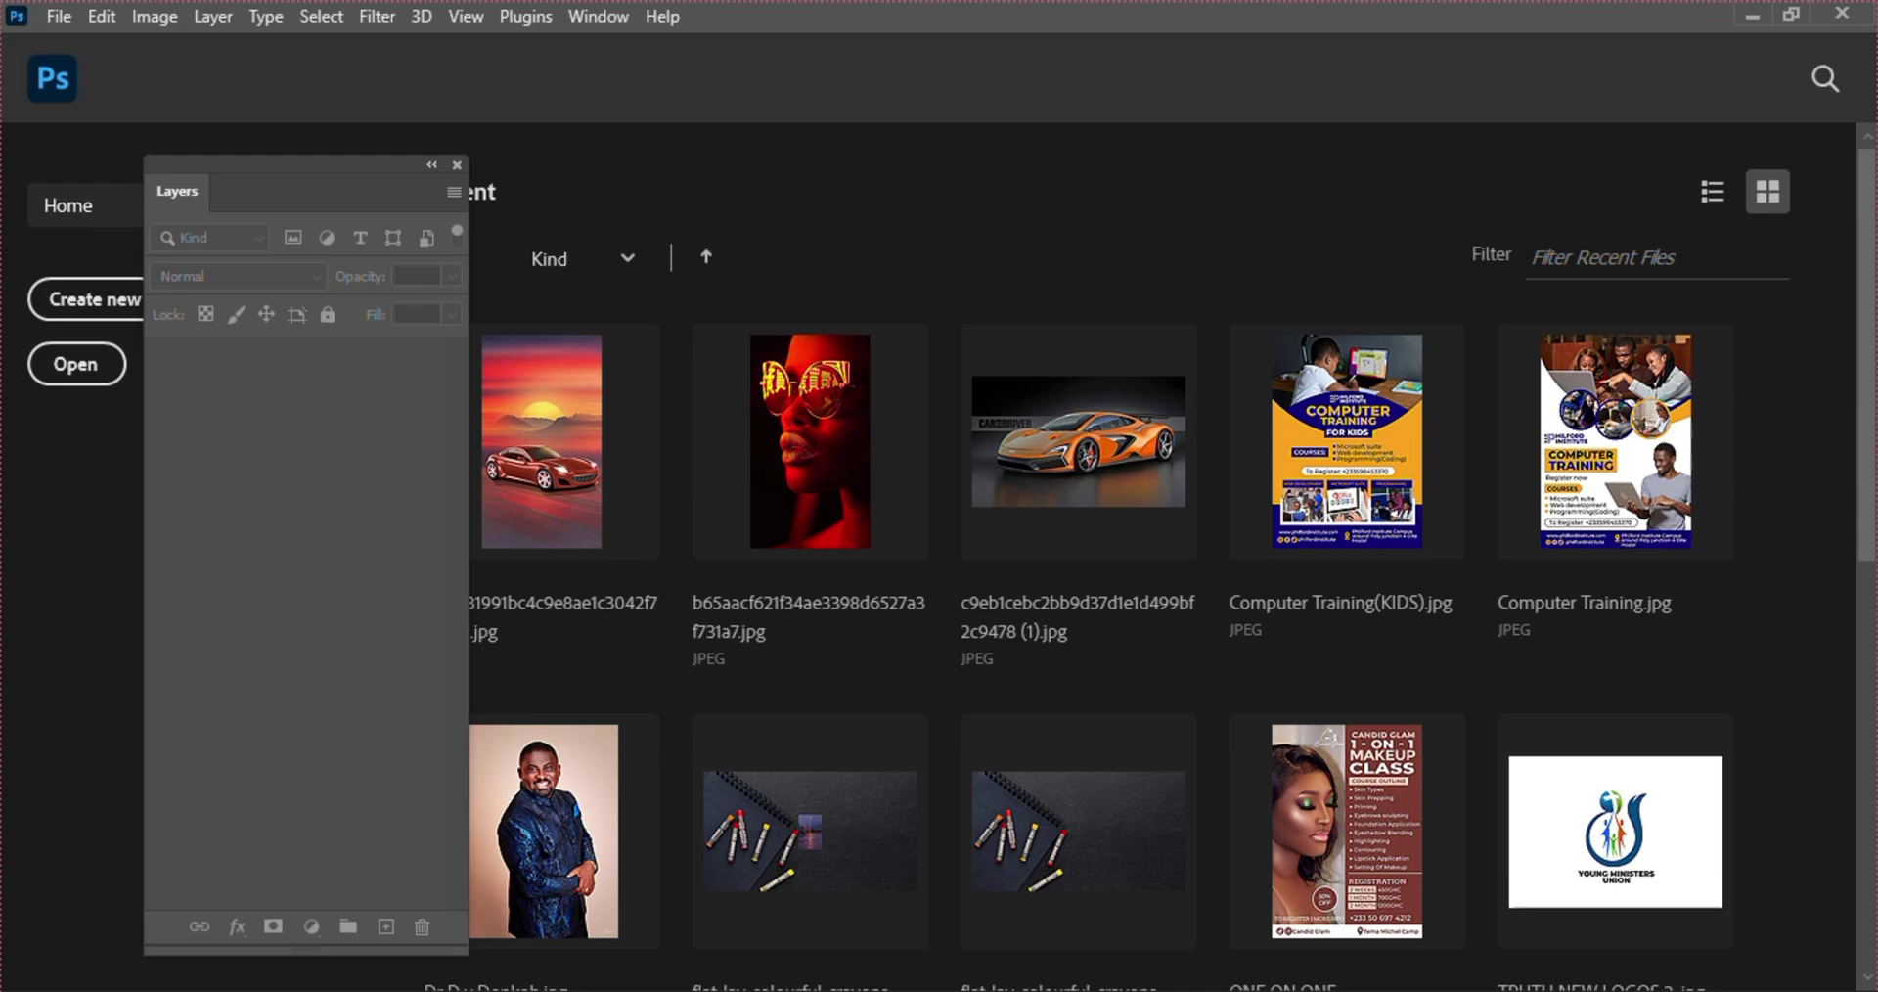
- Create a new portrait RGB document 6 inches wide and 8 inches high at 100 pixels/inch with a white background
{"action": "left_click", "coordinate": [59, 24]}
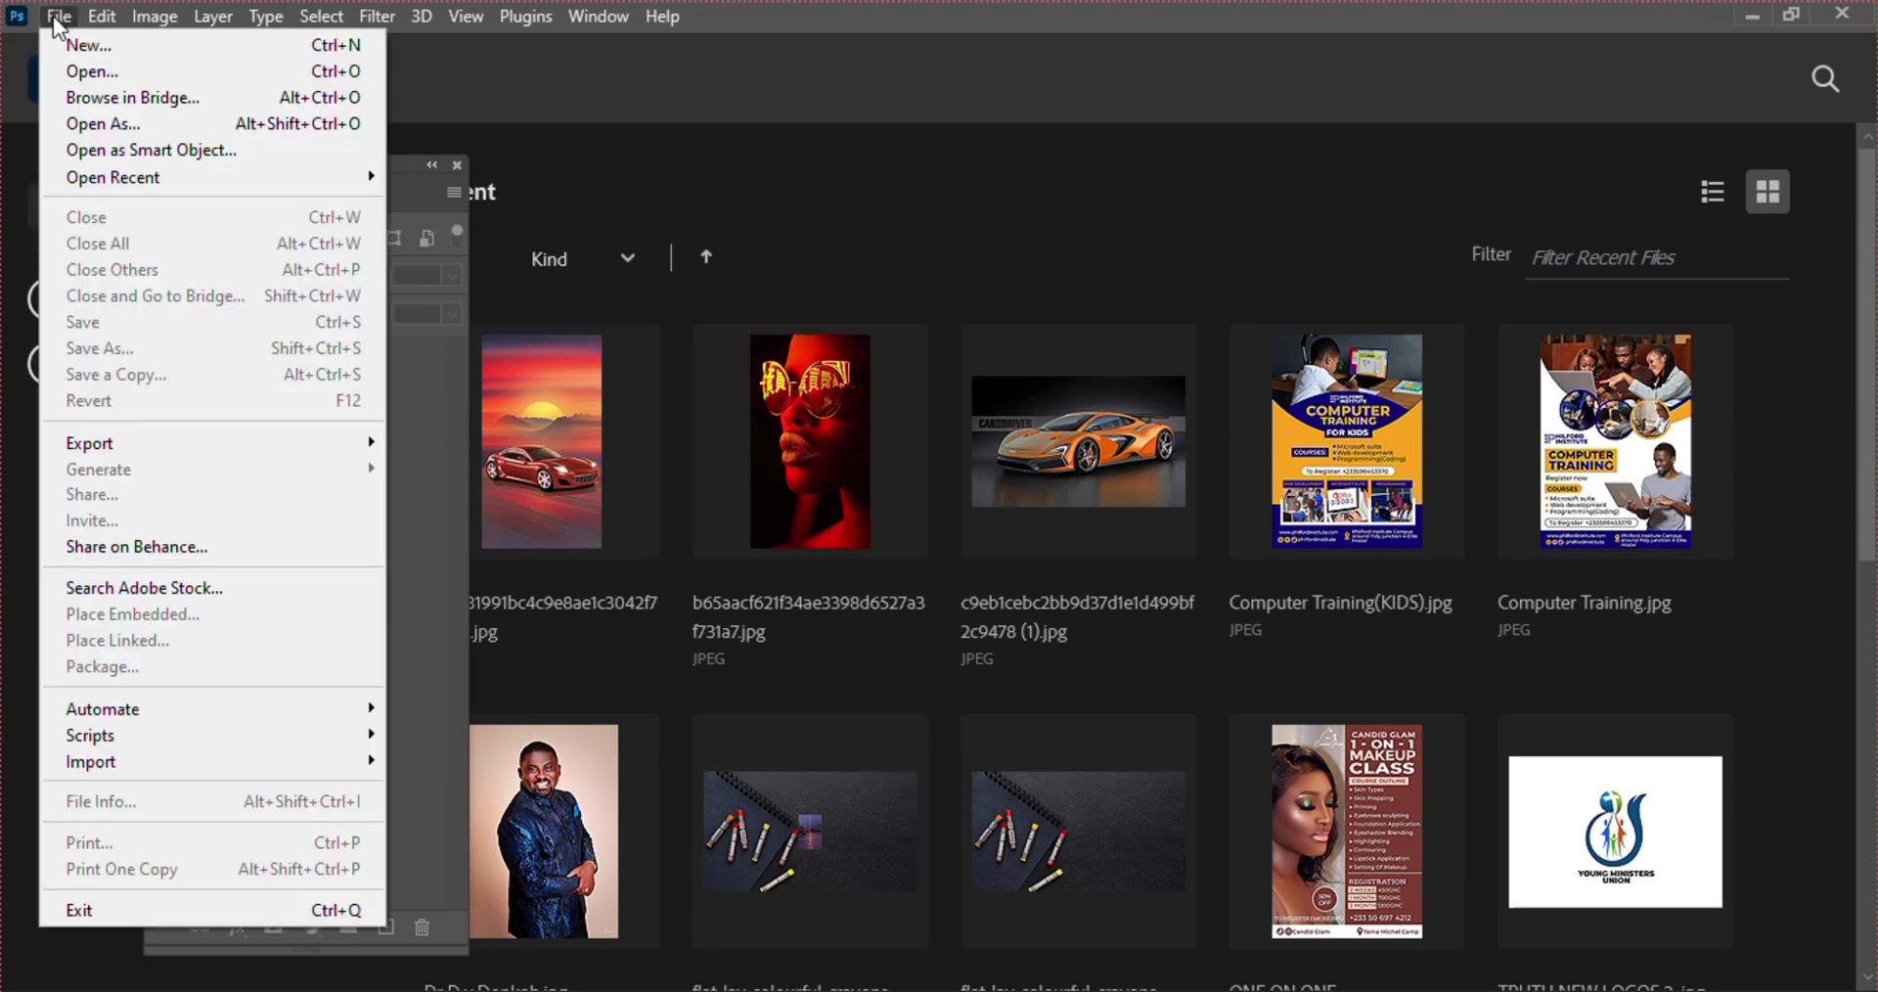
{"action": "left_click", "coordinate": [78, 47]}
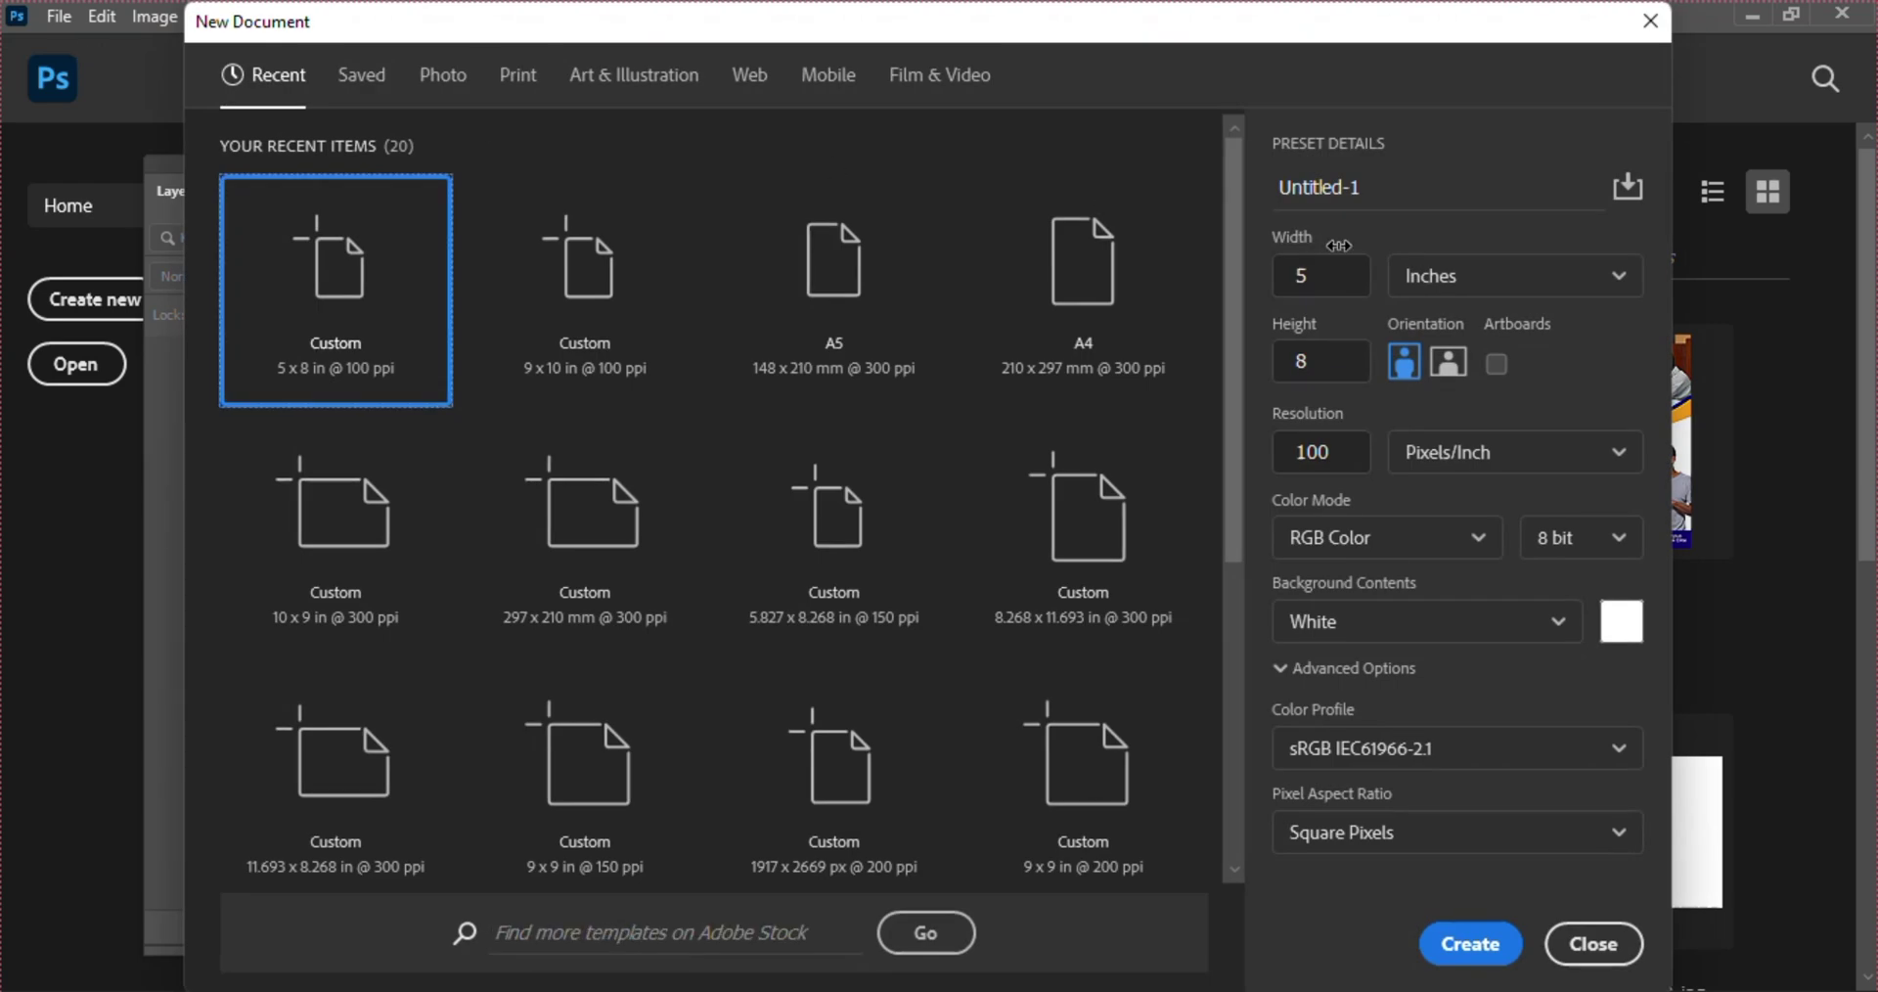
{"action": "left_click", "coordinate": [1343, 275]}
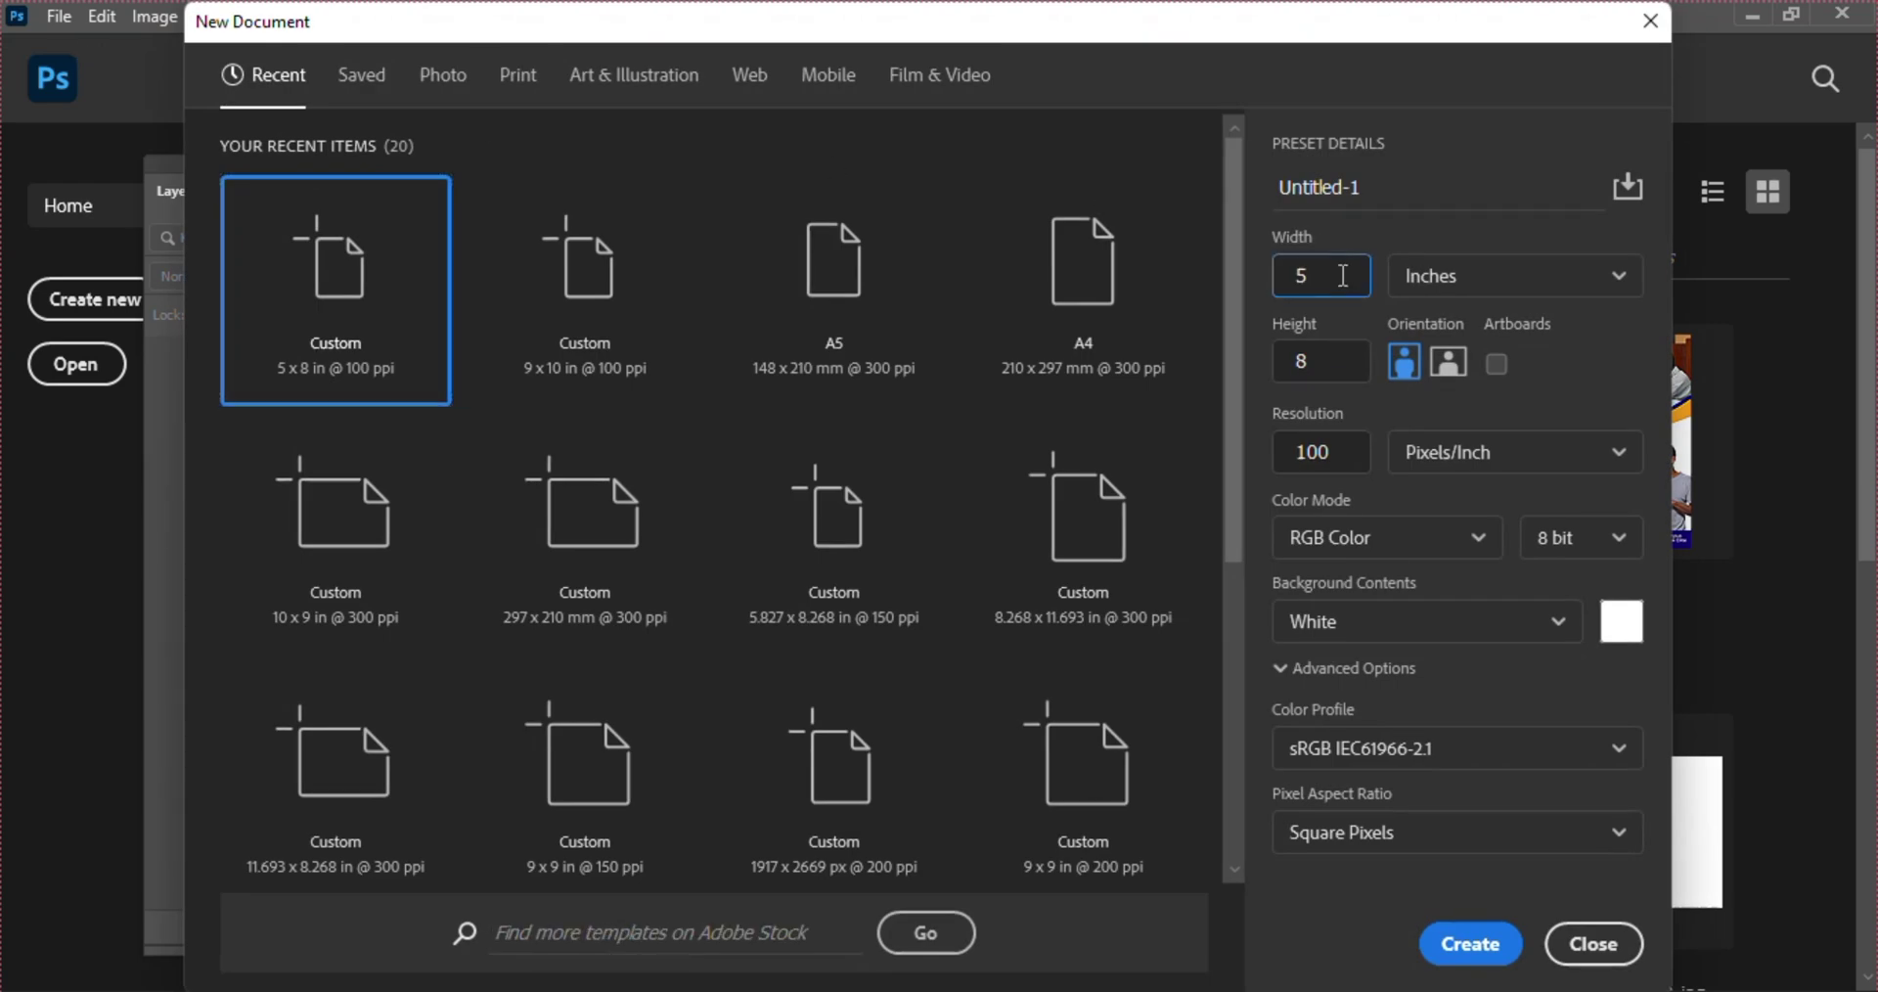
{"action": "left_click", "coordinate": [1436, 281]}
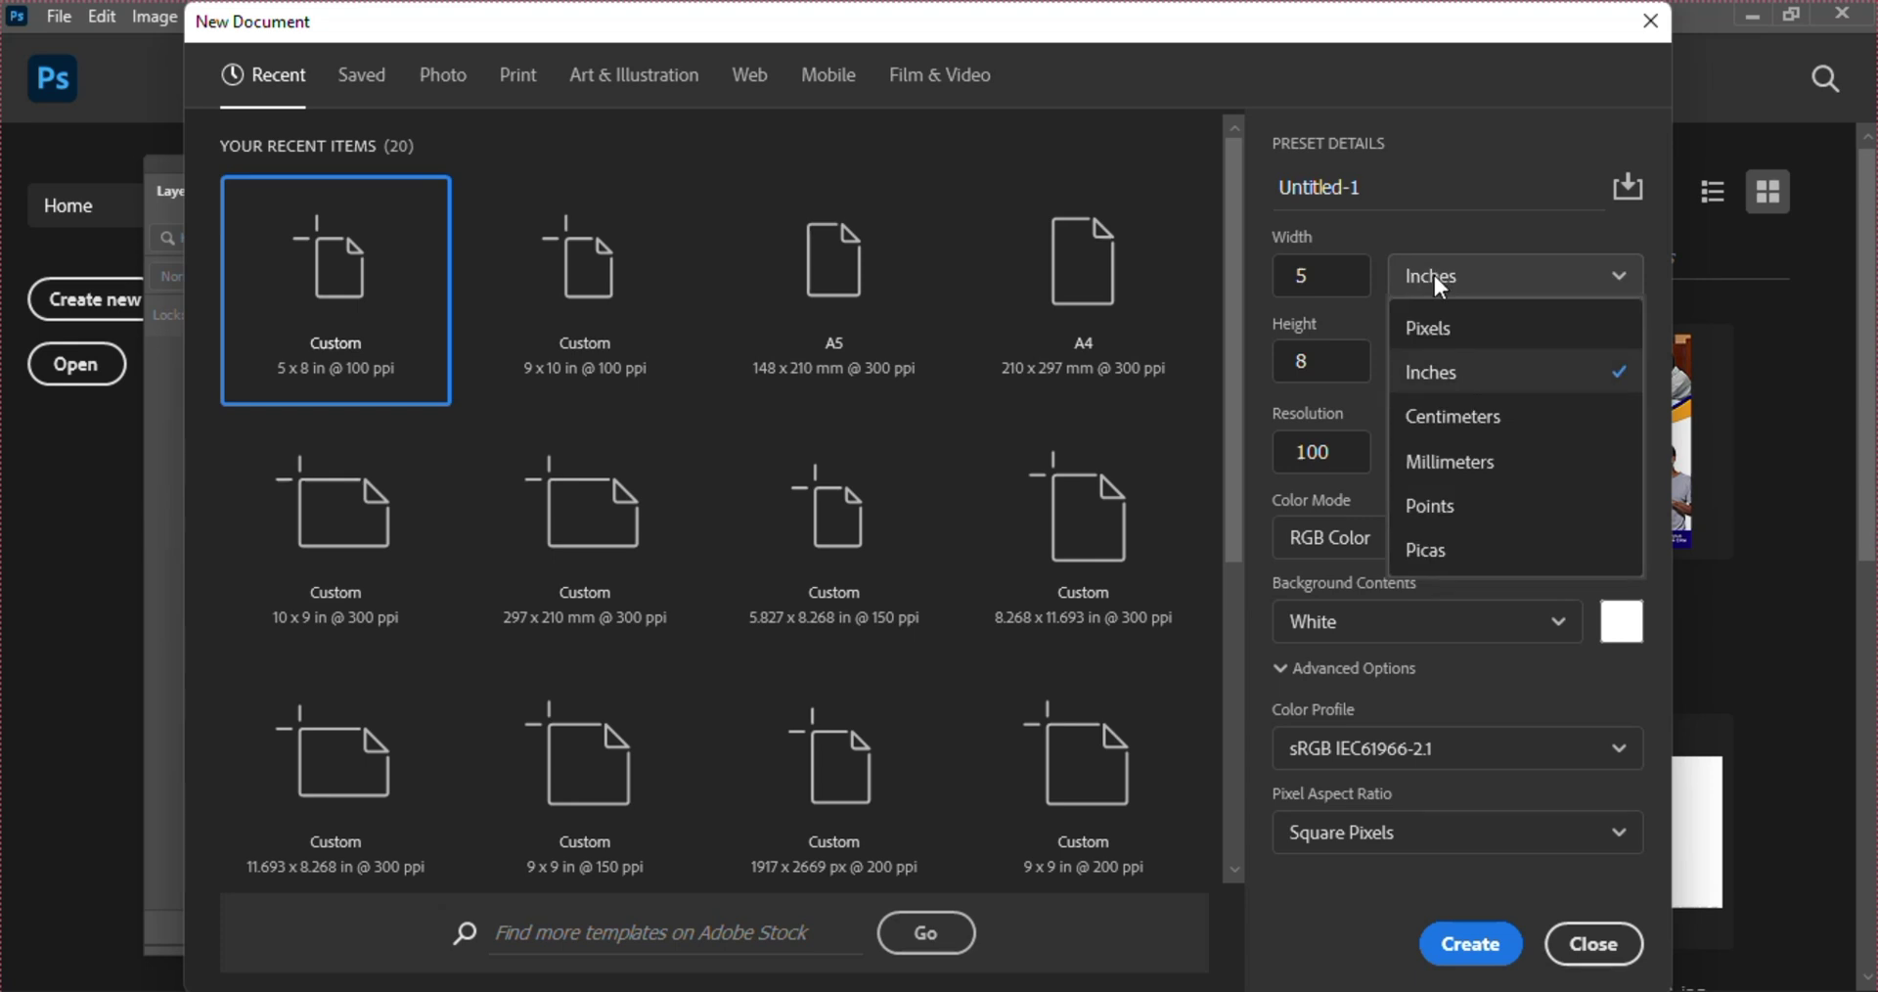
{"action": "left_click", "coordinate": [1433, 391]}
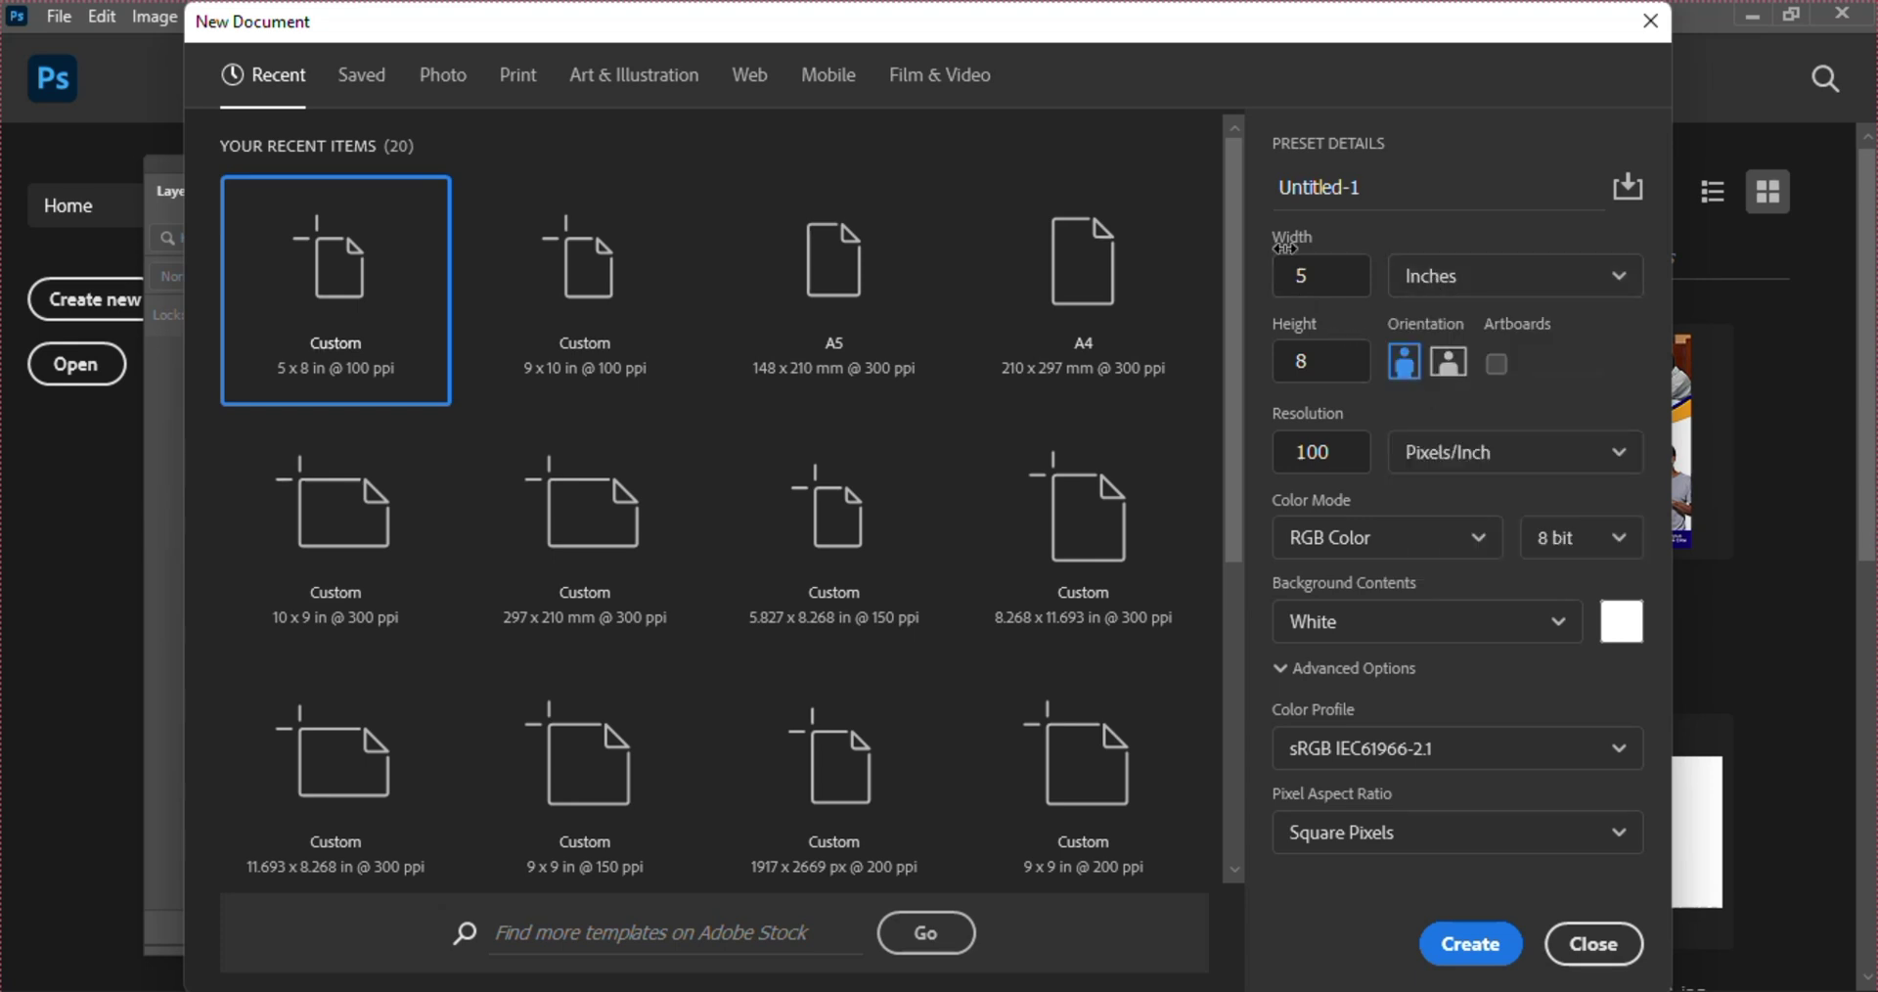
{"action": "left_click", "coordinate": [1320, 276]}
{"action": "key", "text": "BackSpace"}
{"action": "type", "text": "6"}
{"action": "left_click", "coordinate": [1309, 366]}
{"action": "key", "text": "BackSpace"}
{"action": "type", "text": "8"}
{"action": "left_click", "coordinate": [1463, 947]}
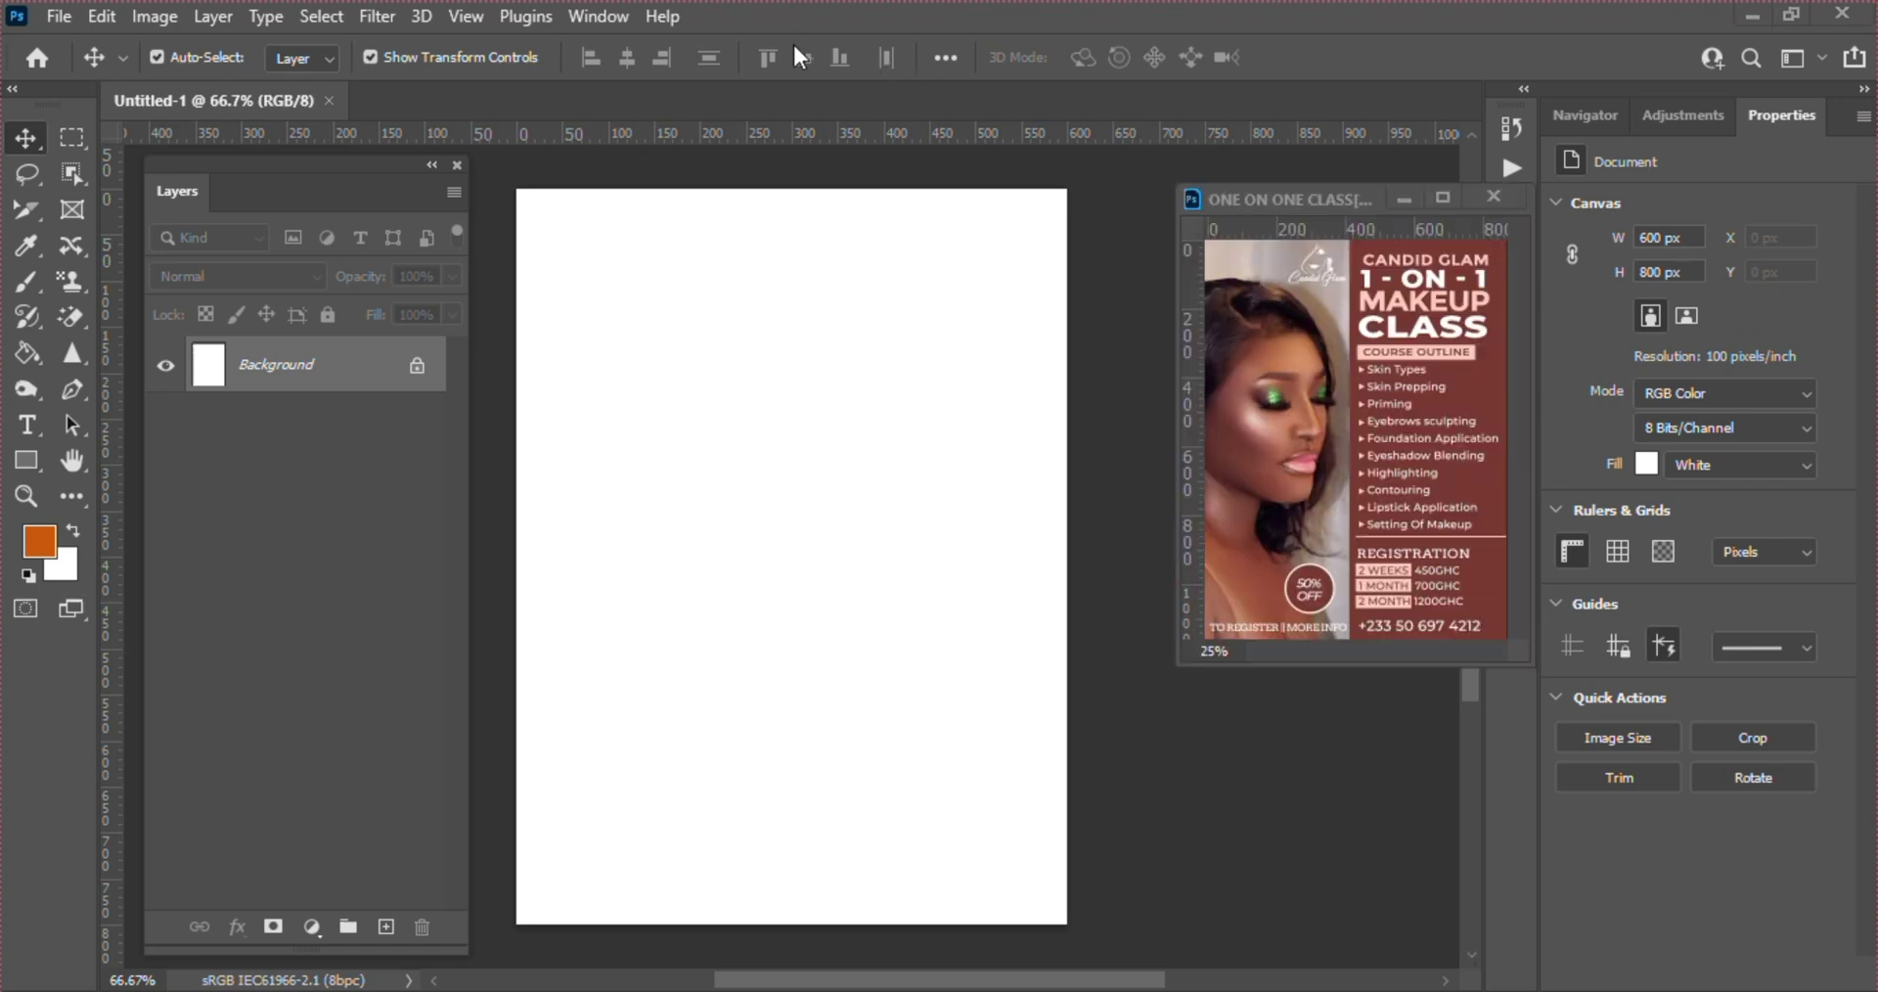
- Unlock the background layer and place a vertical guide at the horizontal centre of the canvas
{"action": "left_click", "coordinate": [415, 367]}
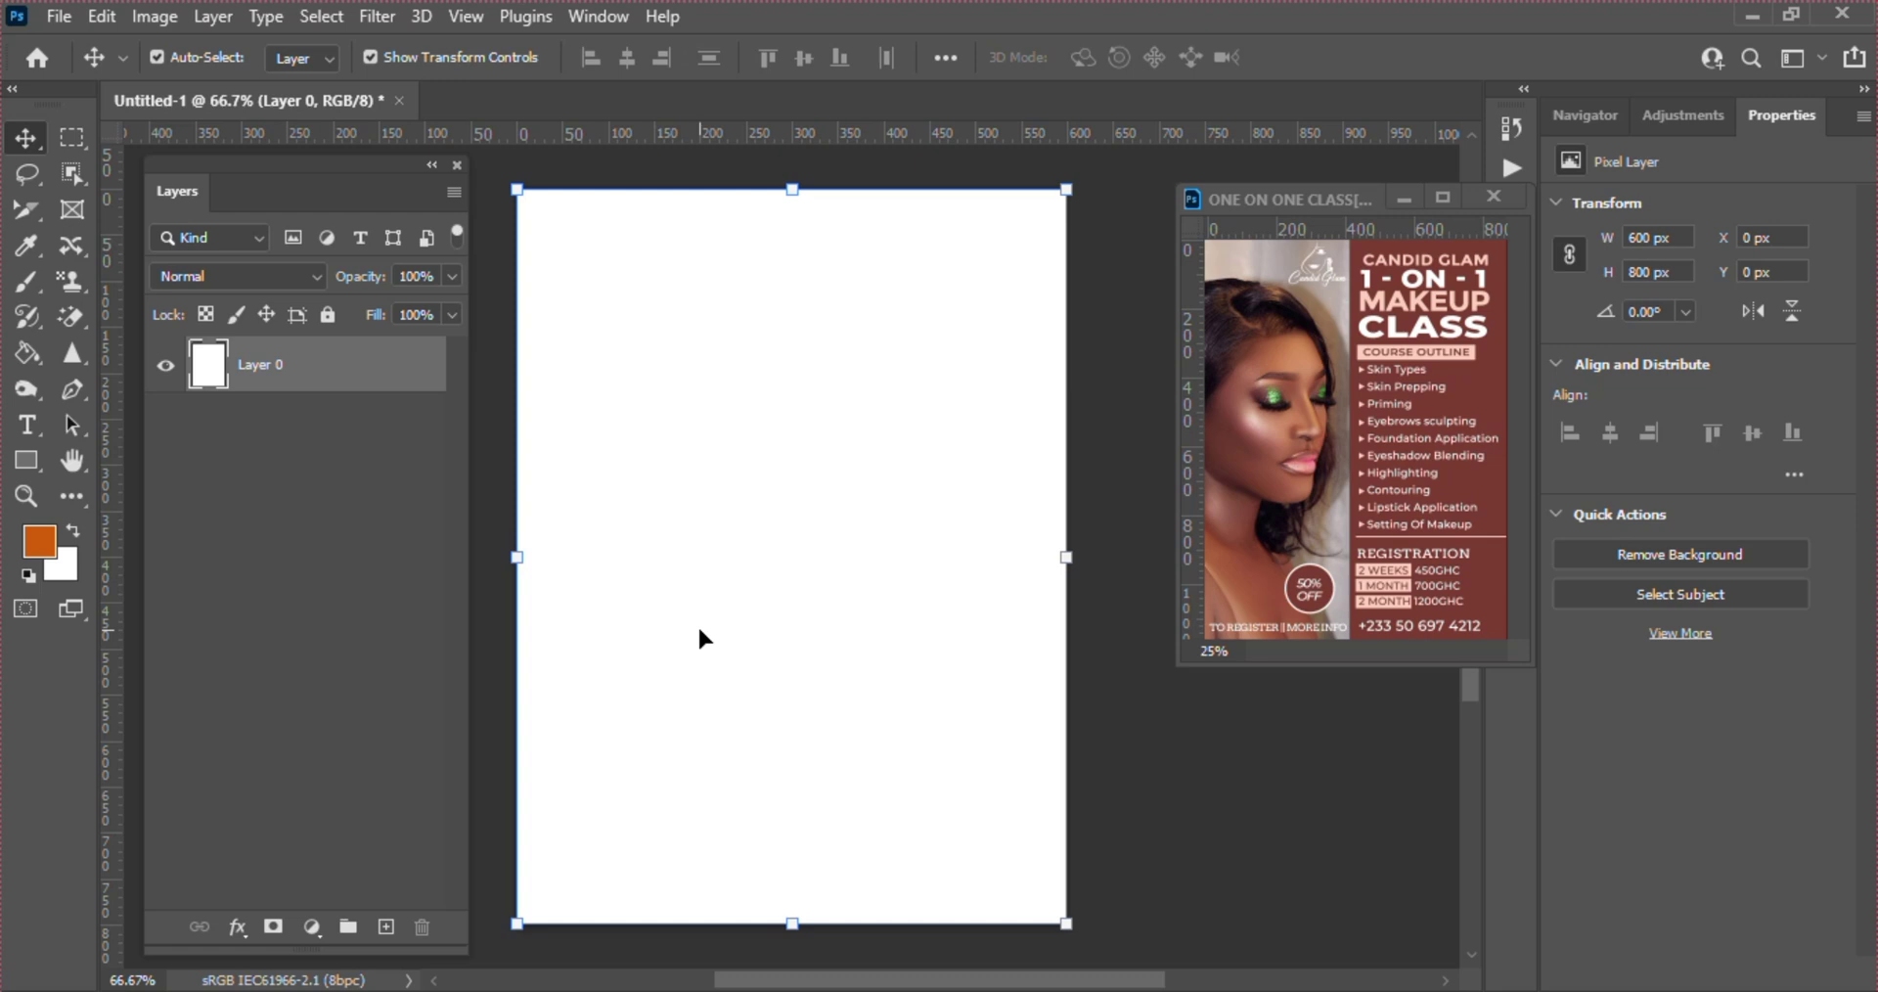
{"action": "left_click", "coordinate": [464, 17]}
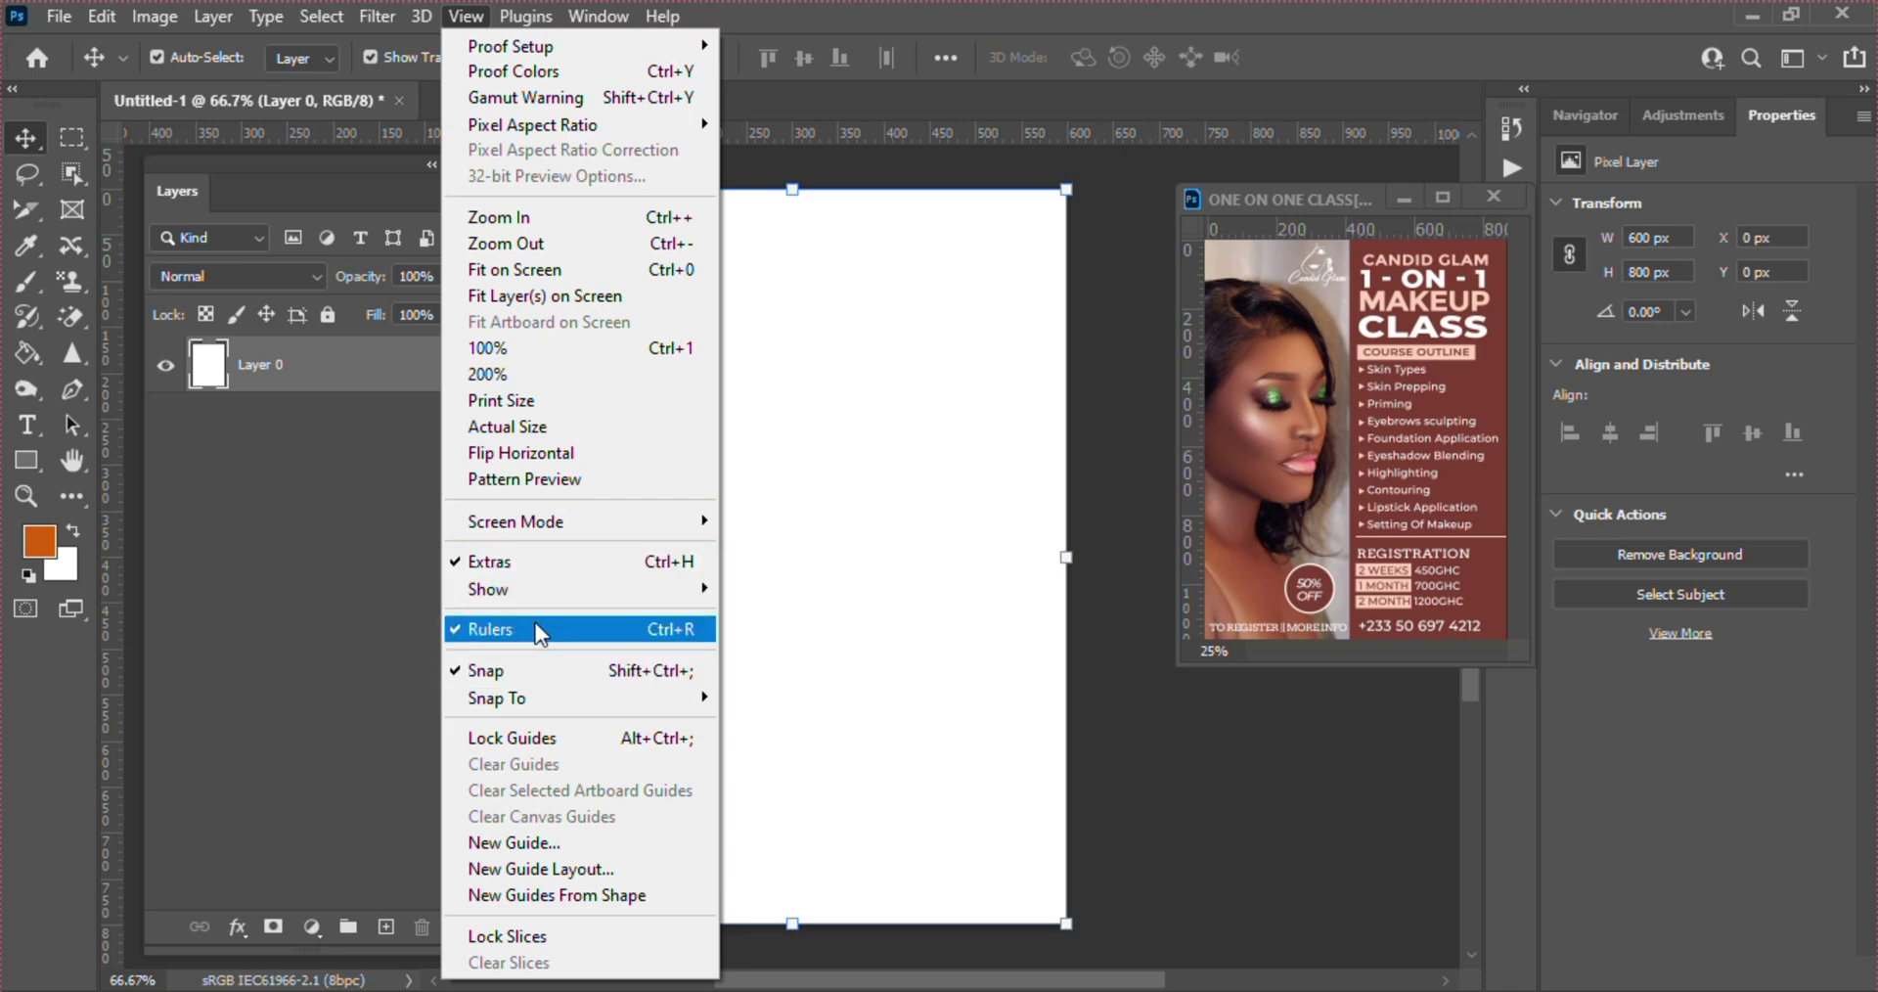
{"action": "left_click", "coordinate": [772, 614]}
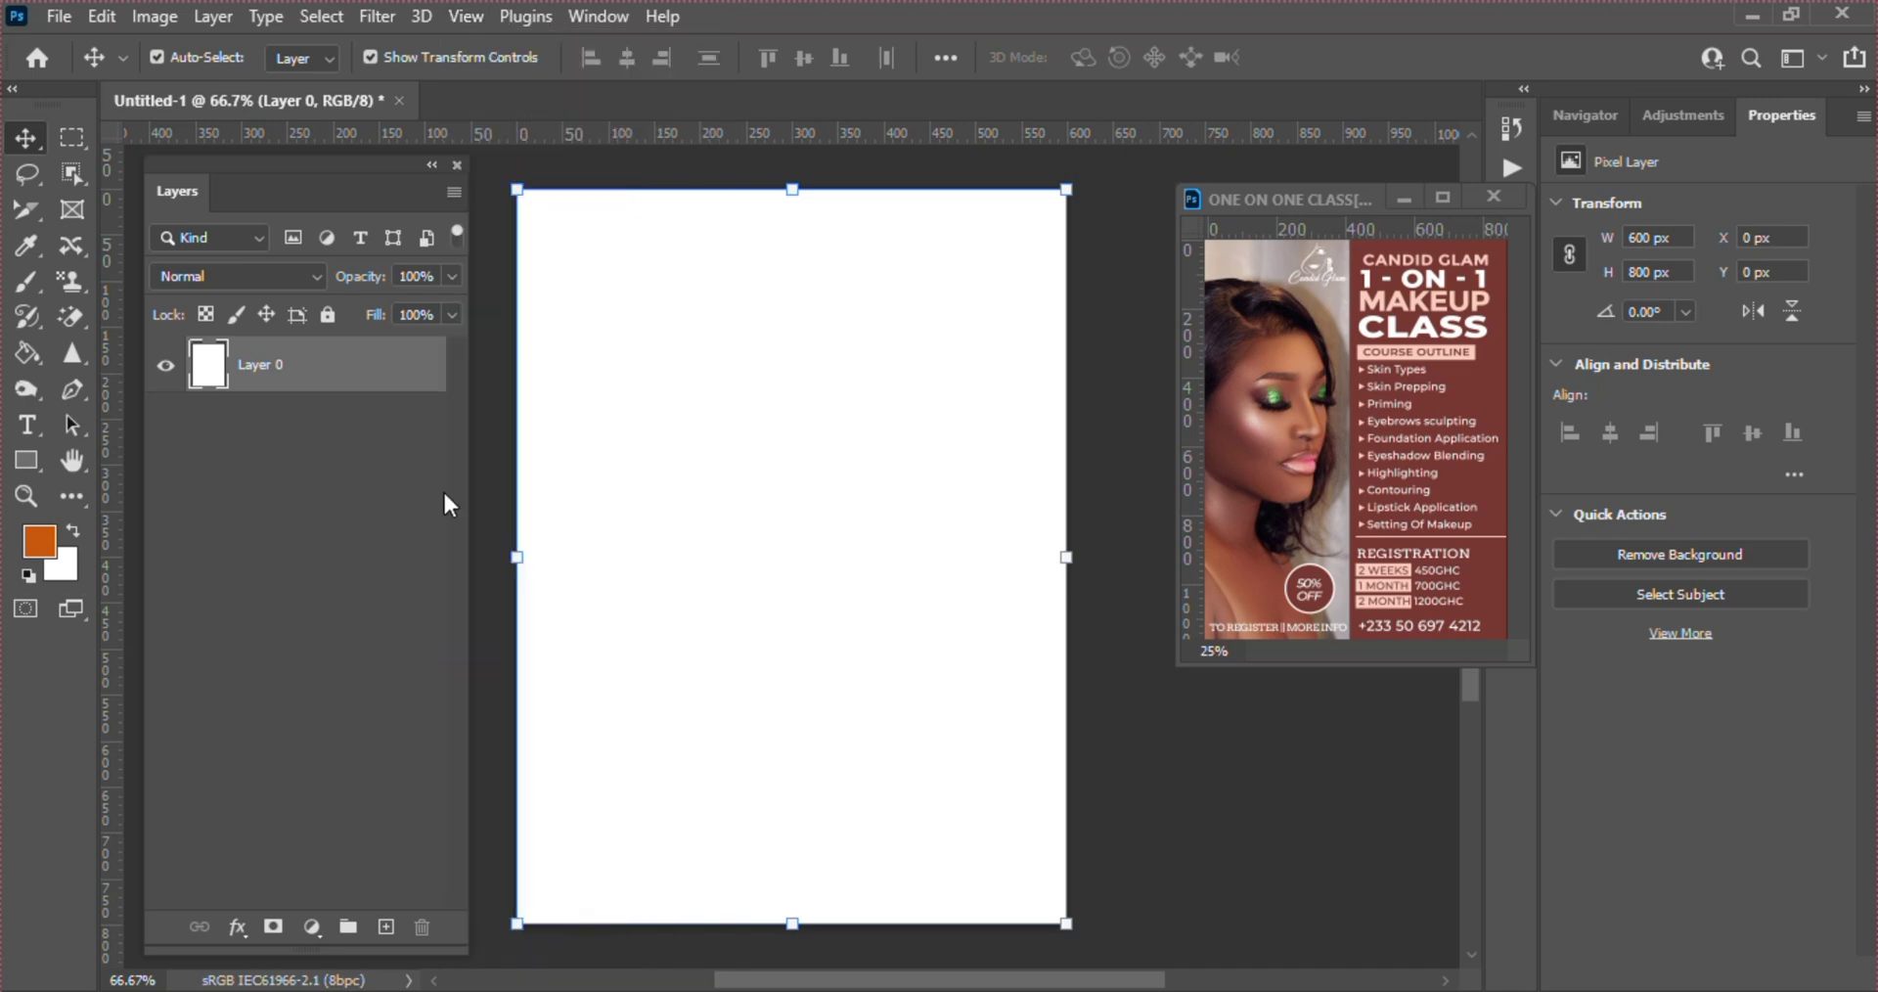
{"action": "left_click_drag", "start_coordinate": [116, 477], "coordinate": [794, 506]}
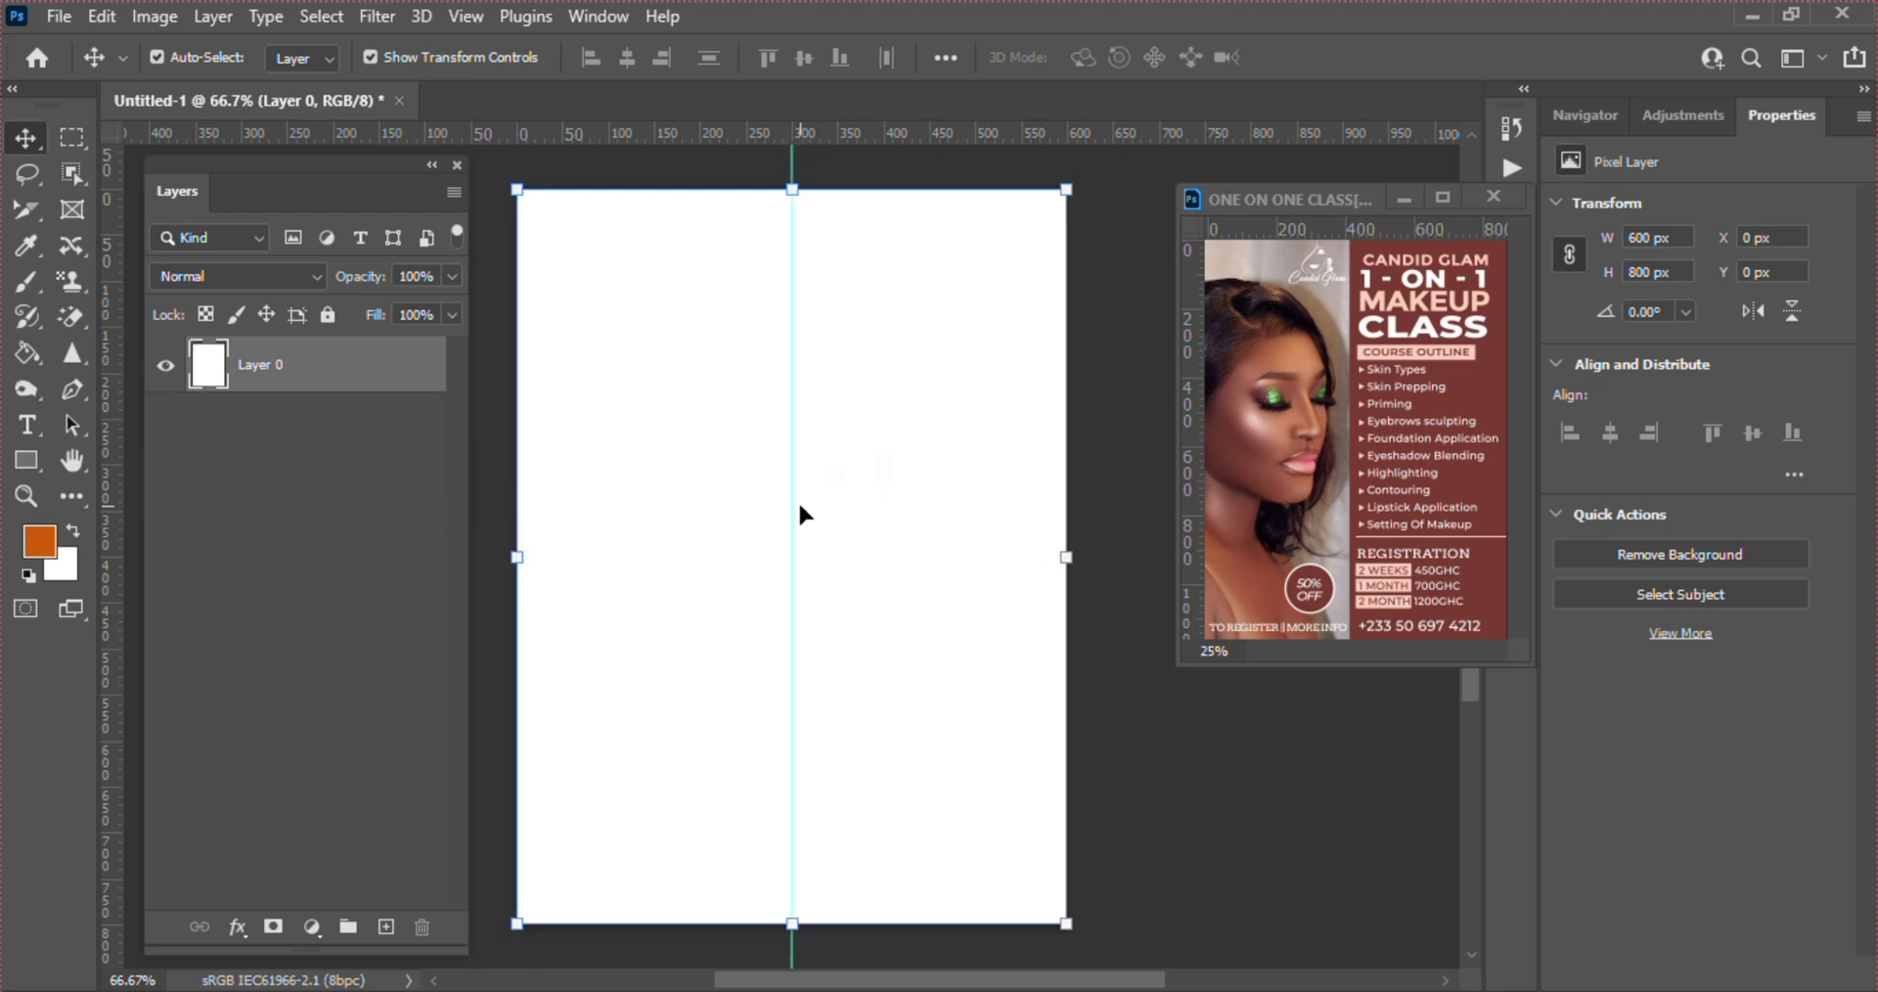
- Draw a rectangle about 357 by 859 px covering the canvas half right of the guide, and remove its stroke
{"action": "left_click", "coordinate": [22, 460]}
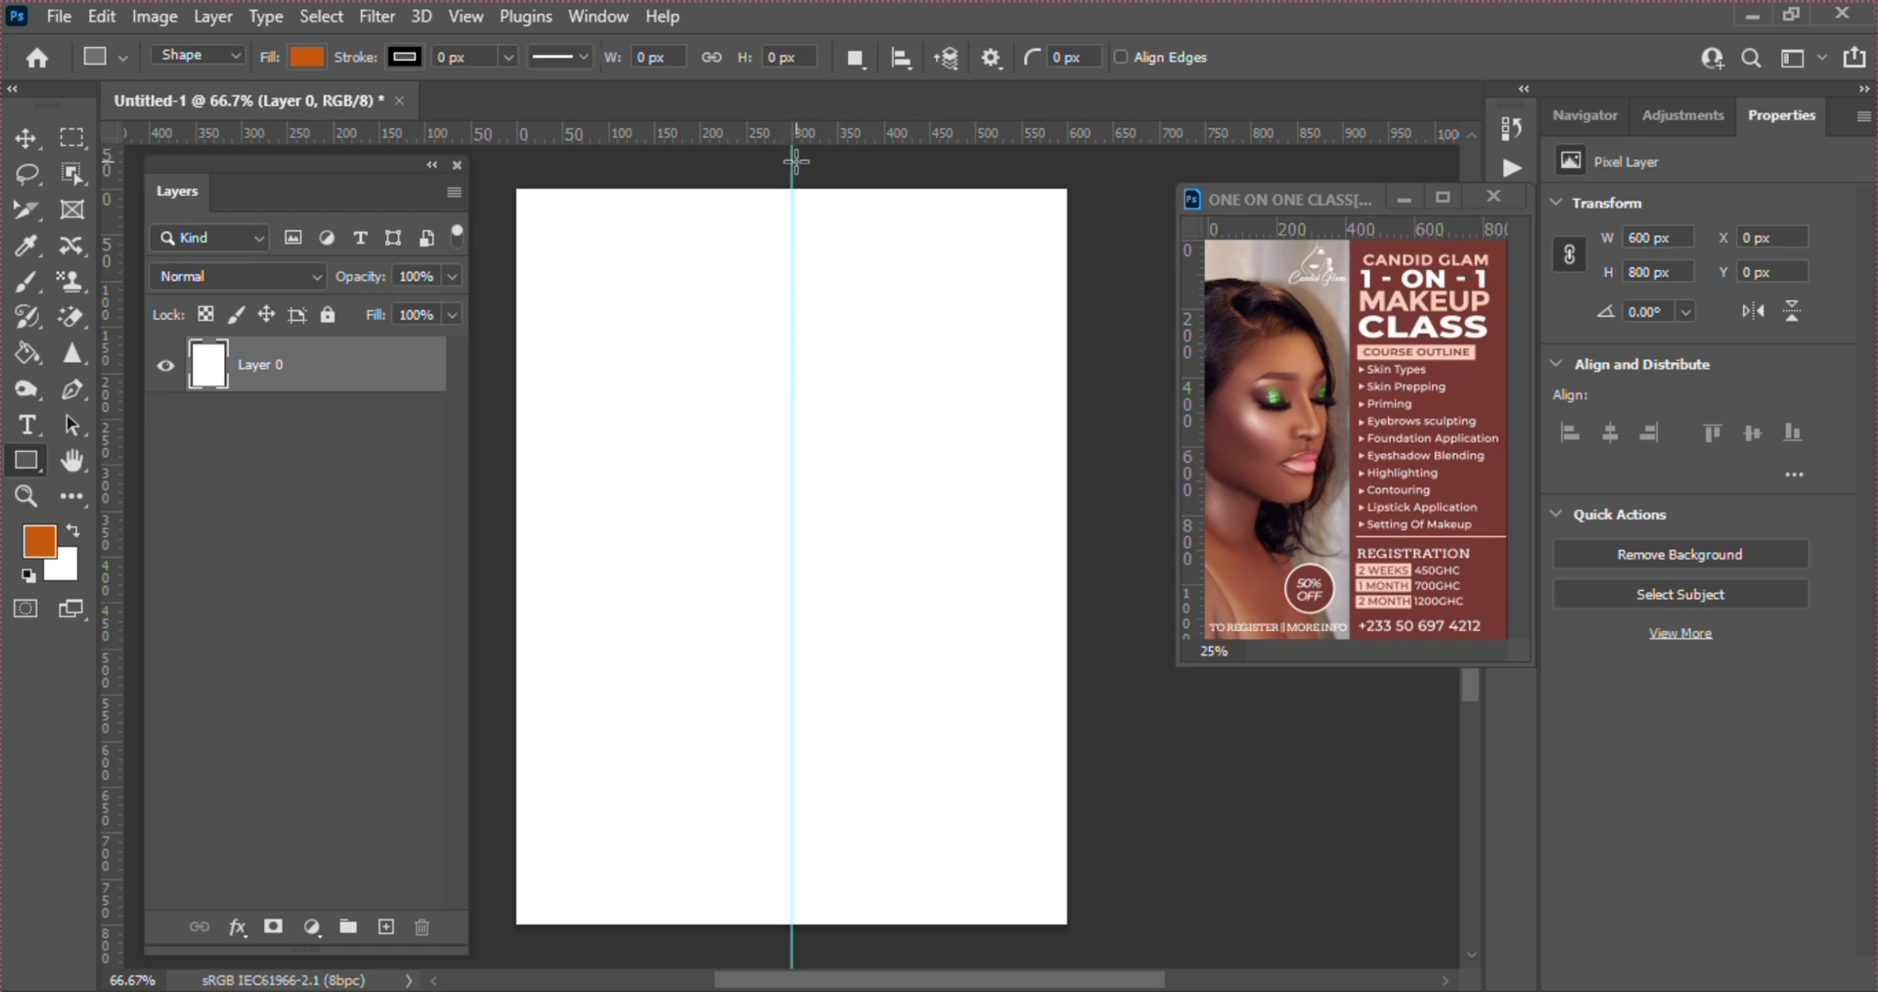
{"action": "left_click_drag", "start_coordinate": [790, 160], "coordinate": [1119, 949]}
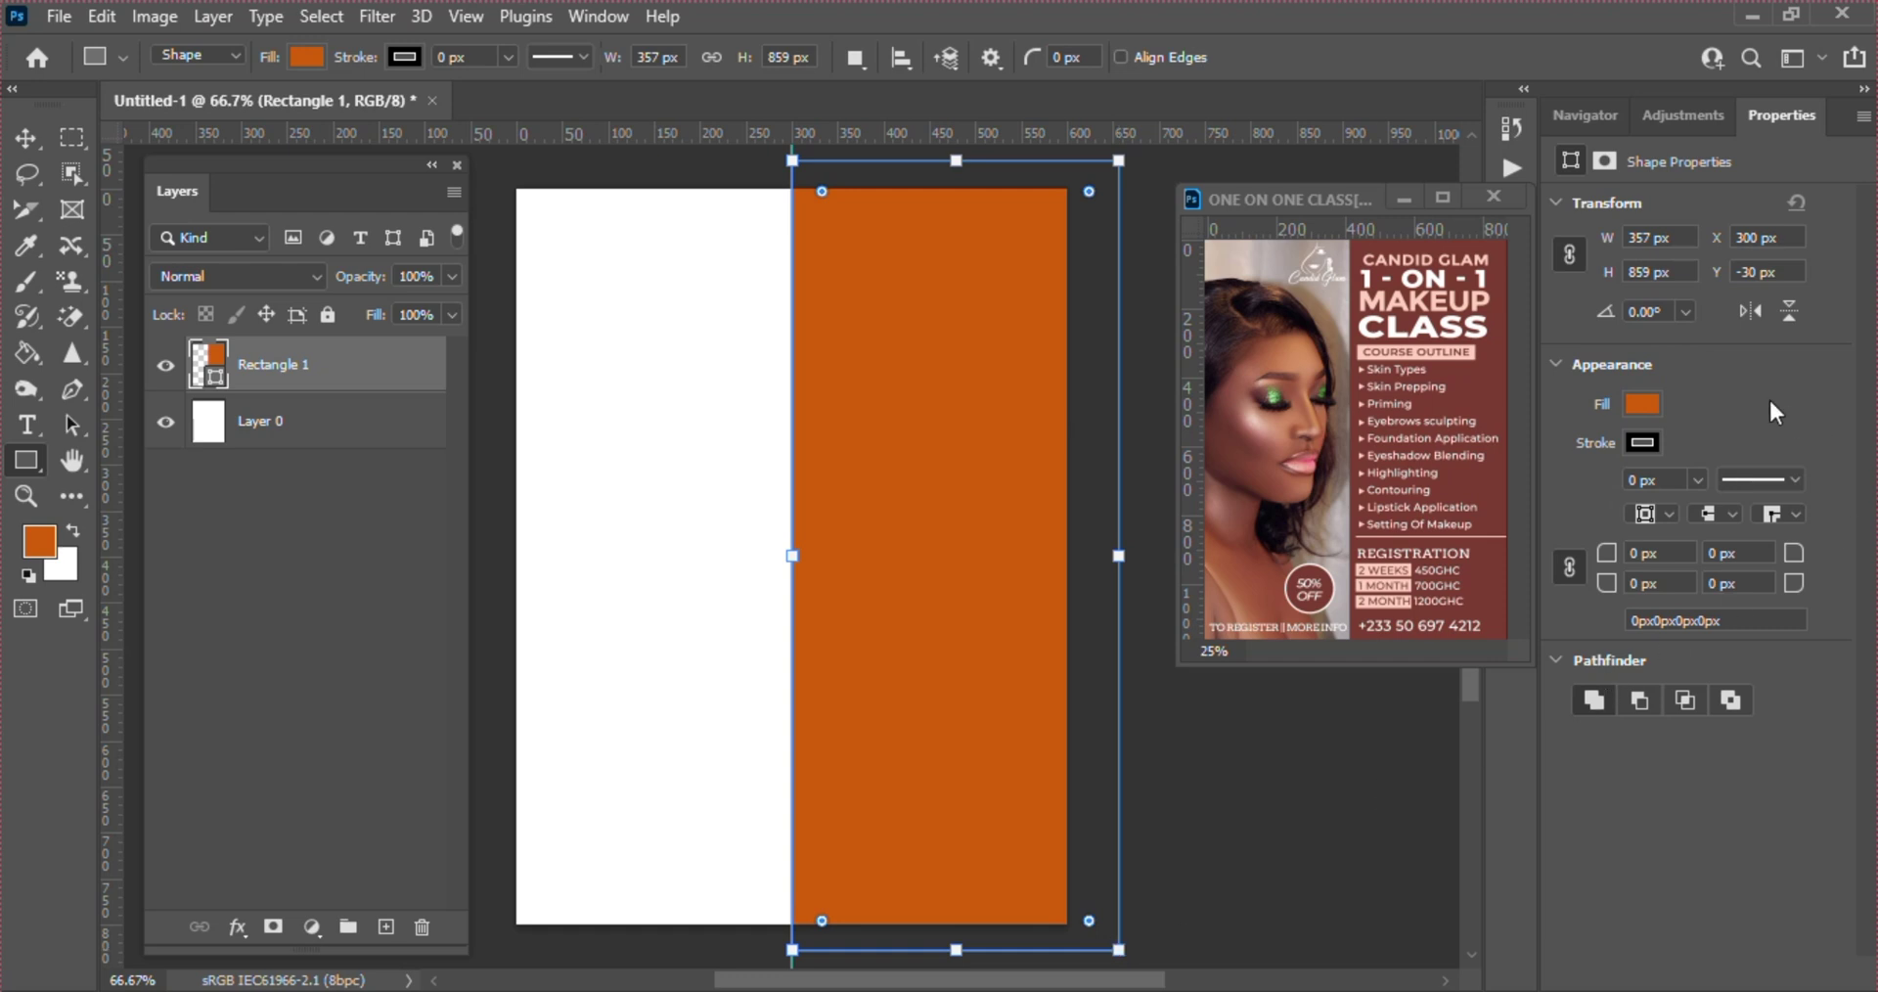
{"action": "left_click", "coordinate": [1643, 442]}
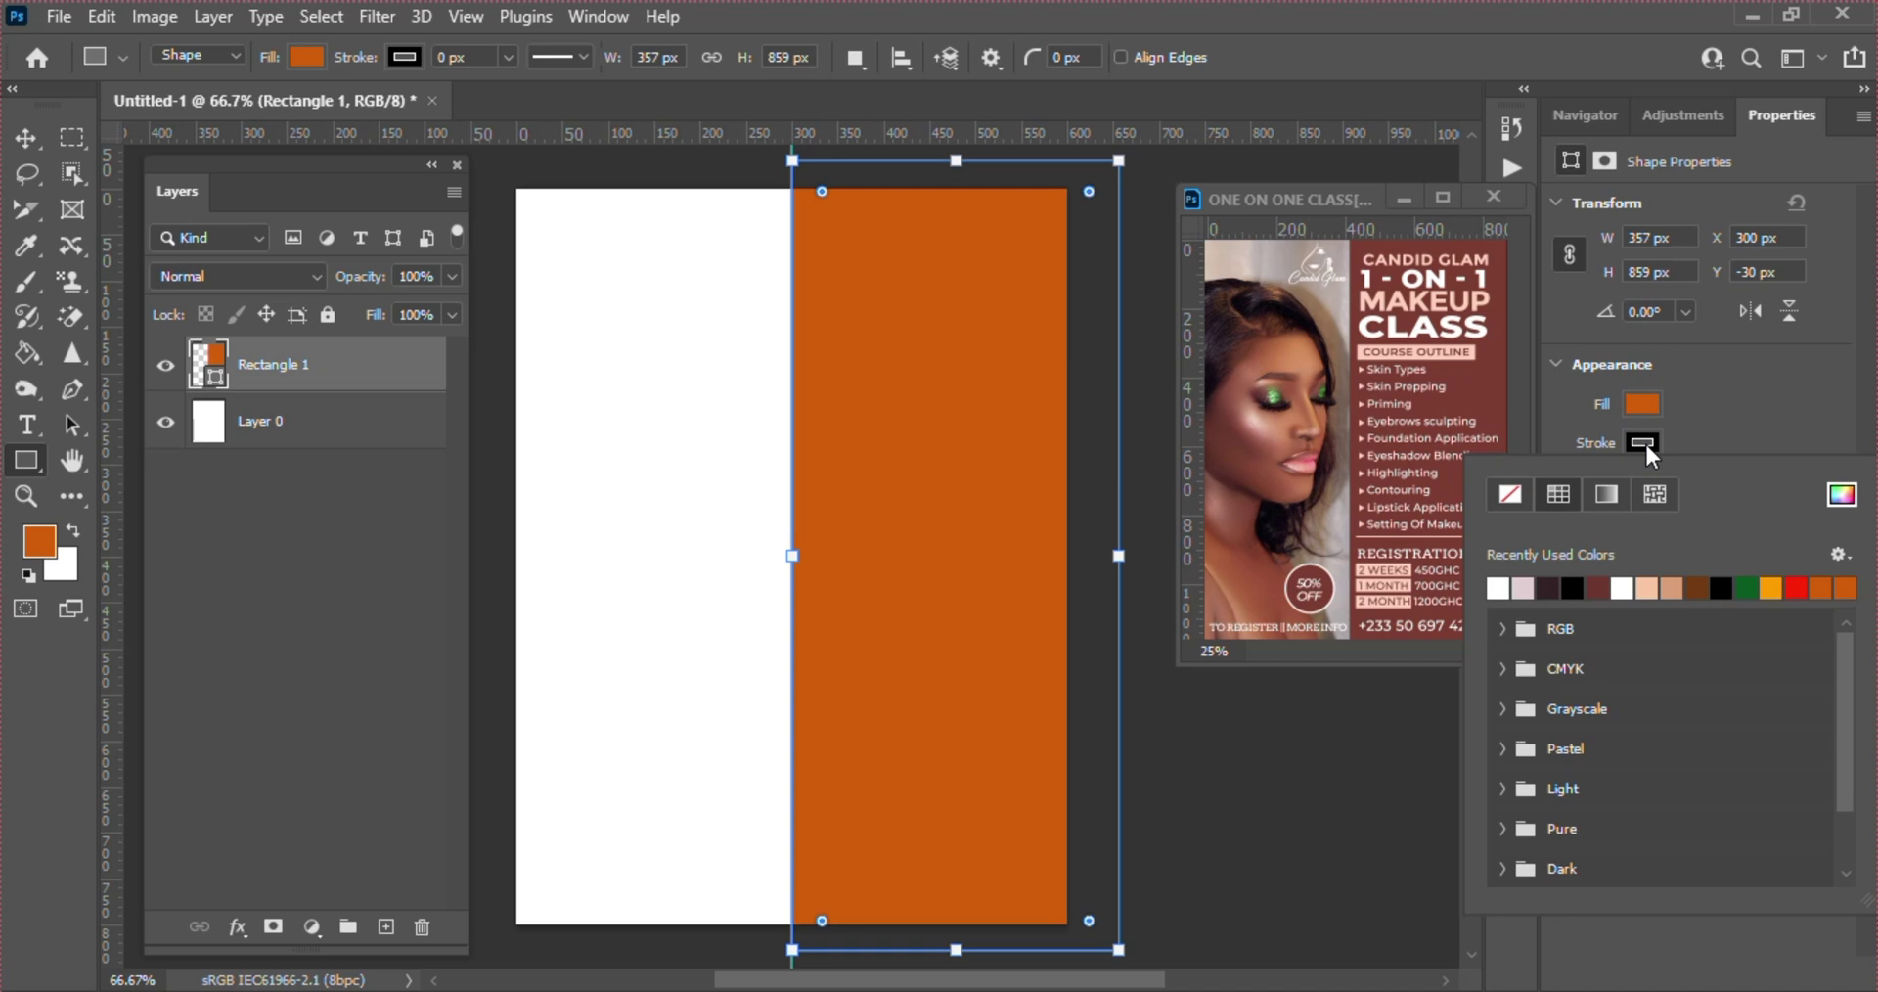
{"action": "left_click", "coordinate": [1508, 494]}
{"action": "left_click", "coordinate": [1725, 415]}
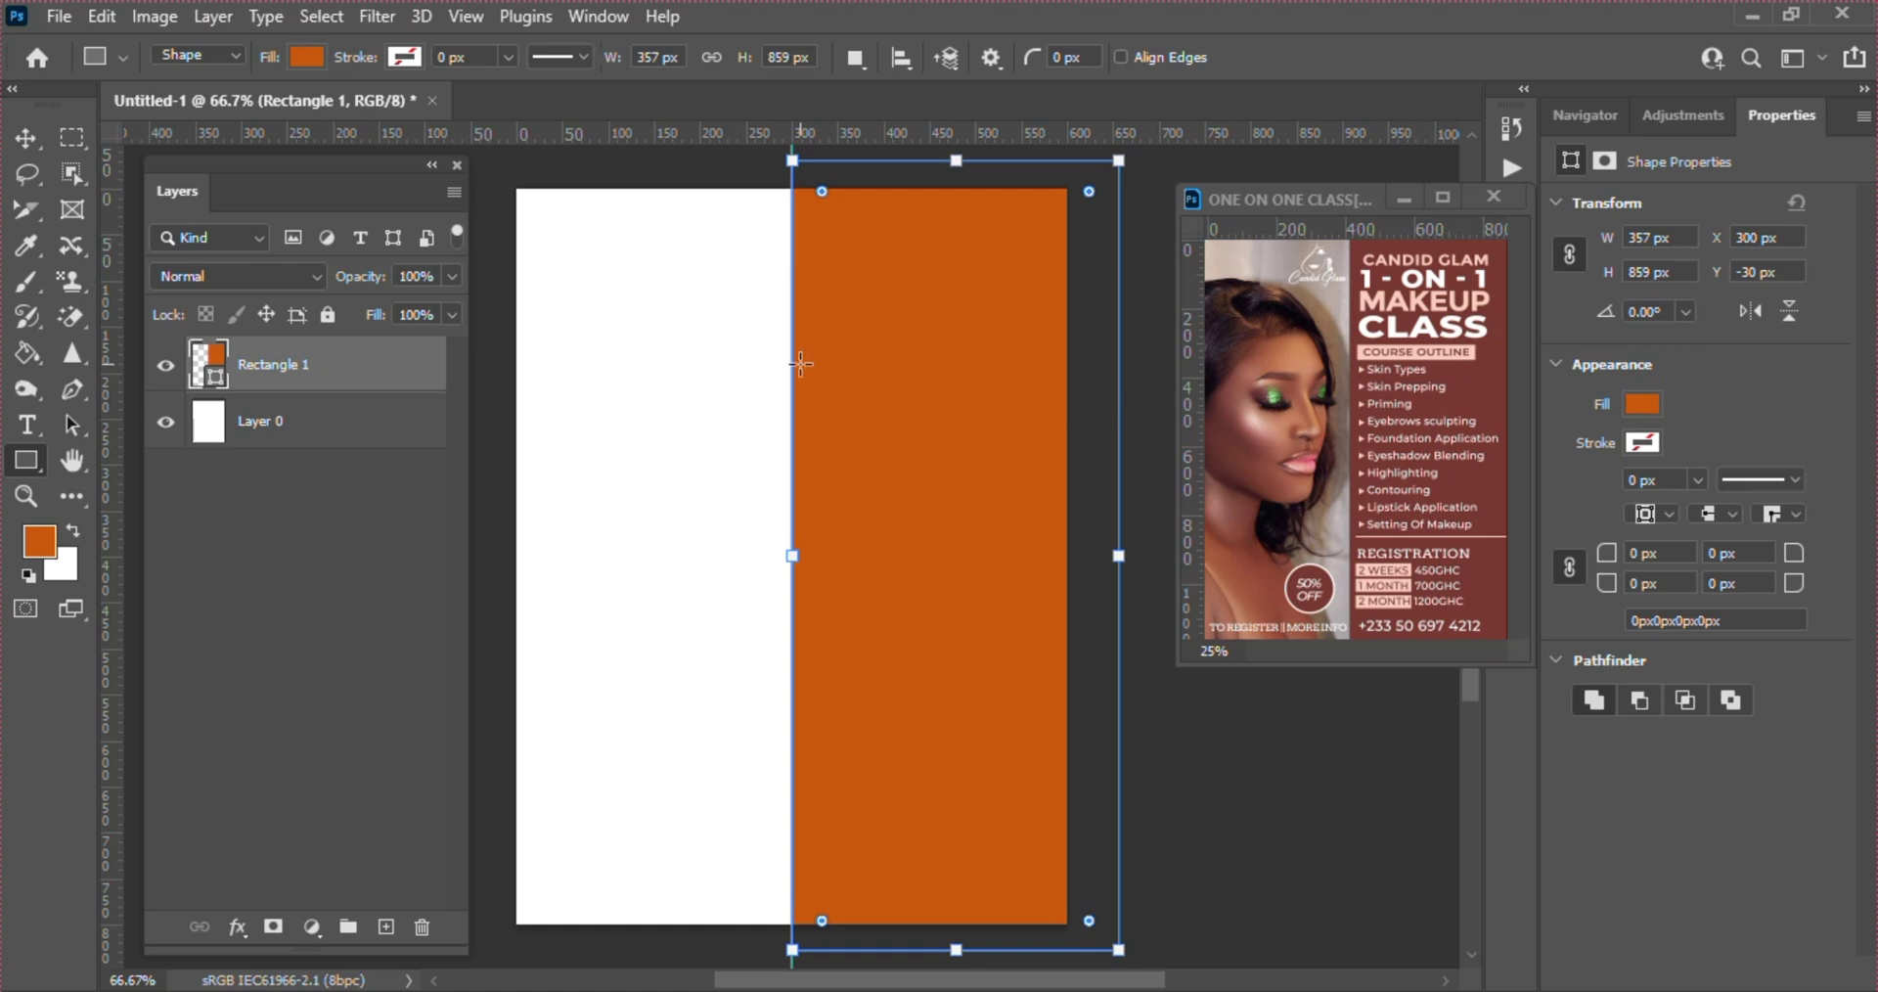
- Place the photo IMG_4030-EDITED.jpg from the VECTOR PHOTOS folder into the document
{"action": "key", "text": "v"}
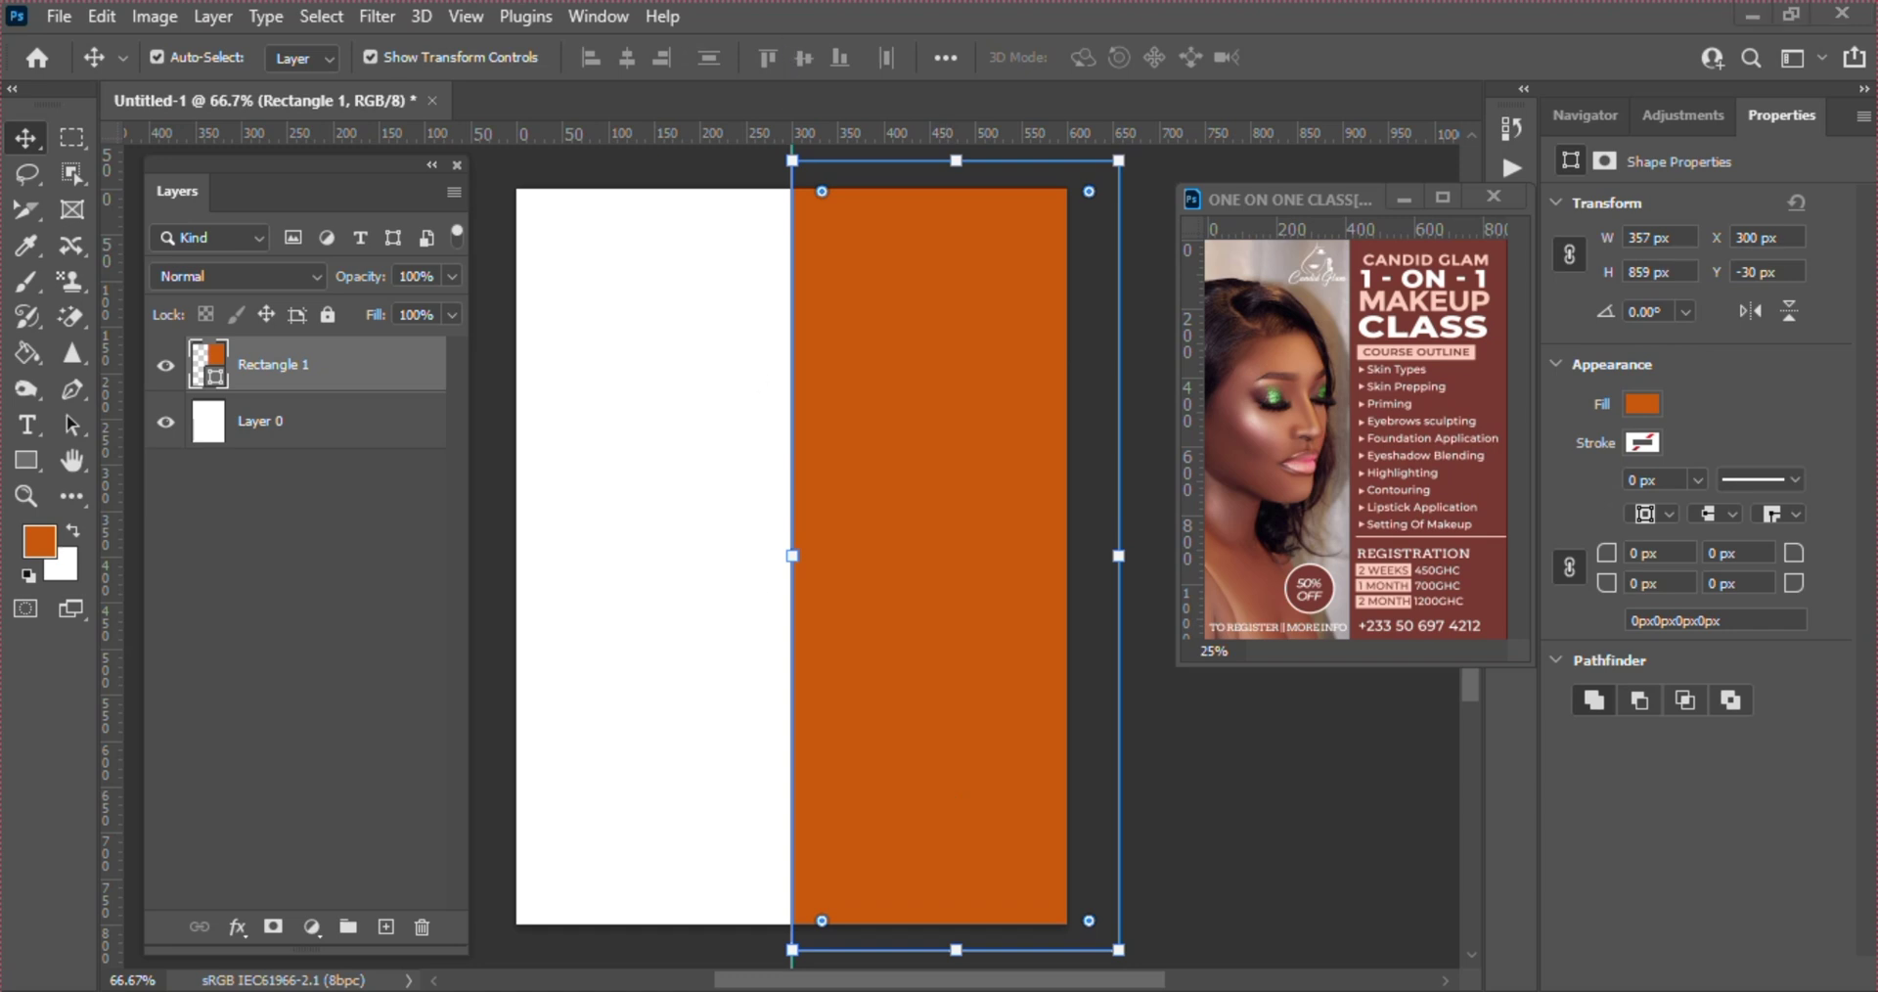
{"action": "left_click", "coordinate": [849, 990]}
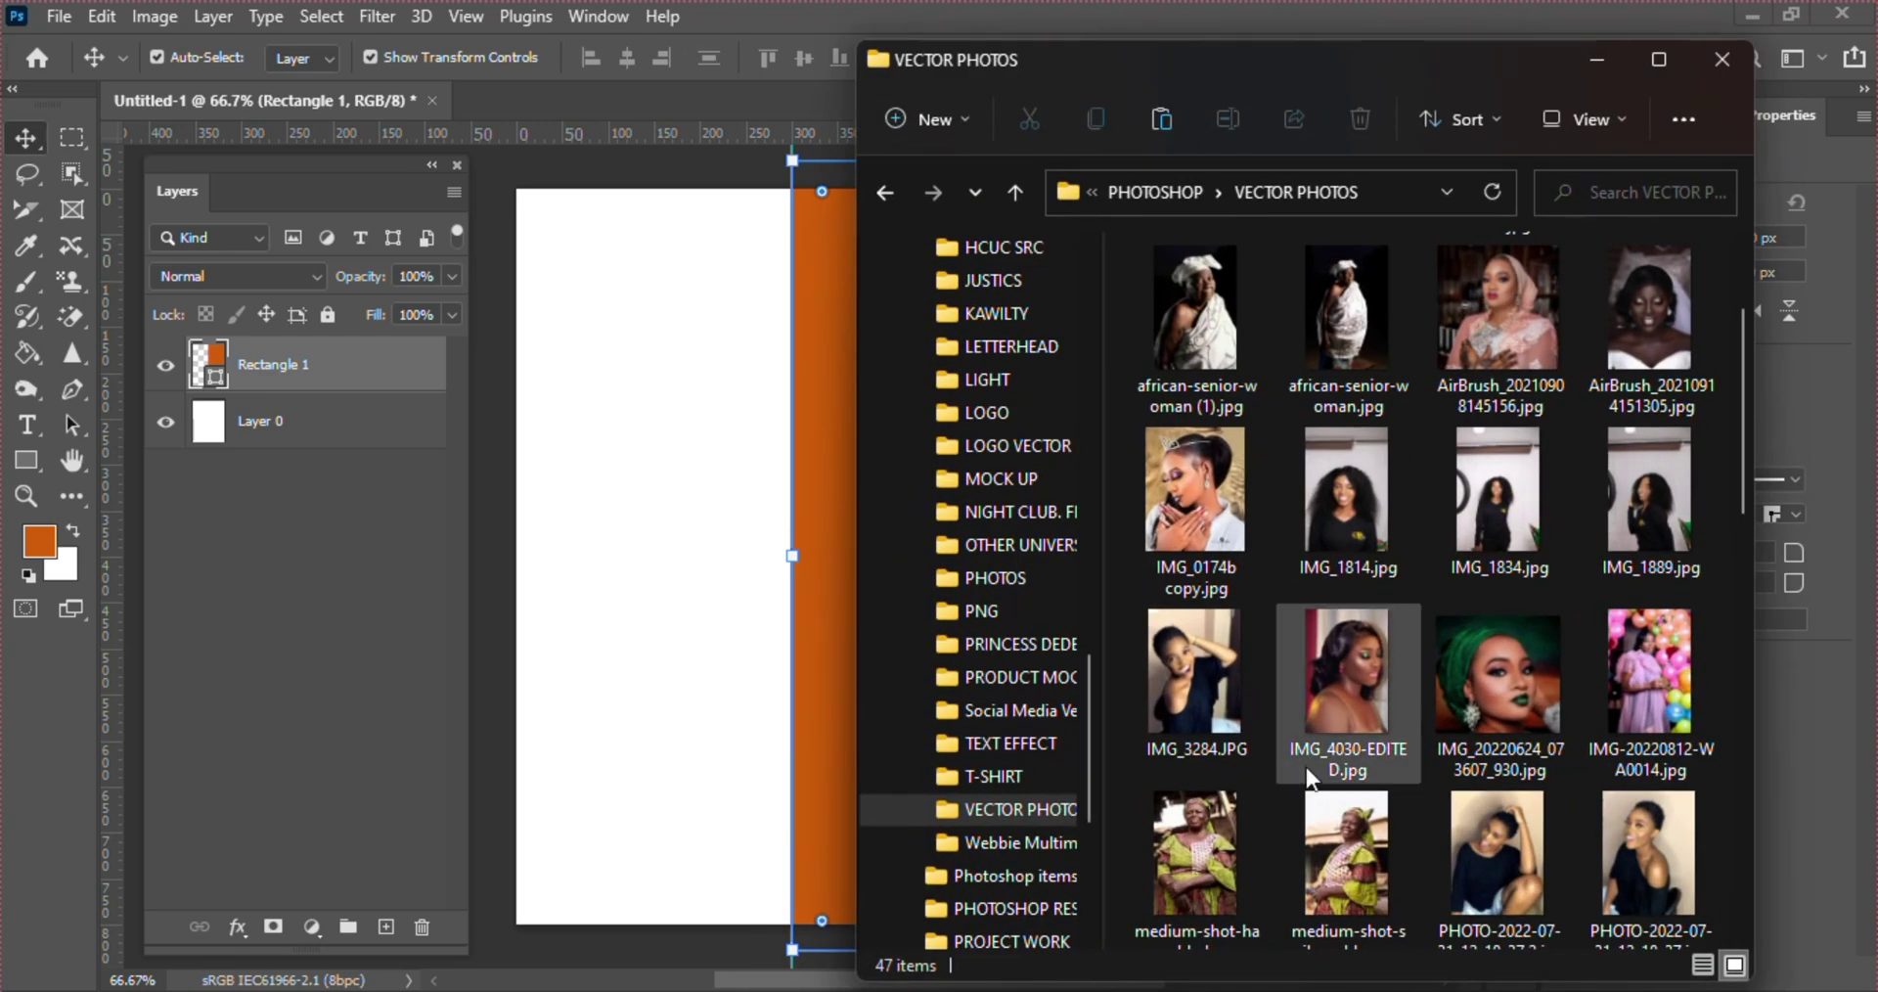
{"action": "left_click", "coordinate": [1350, 692]}
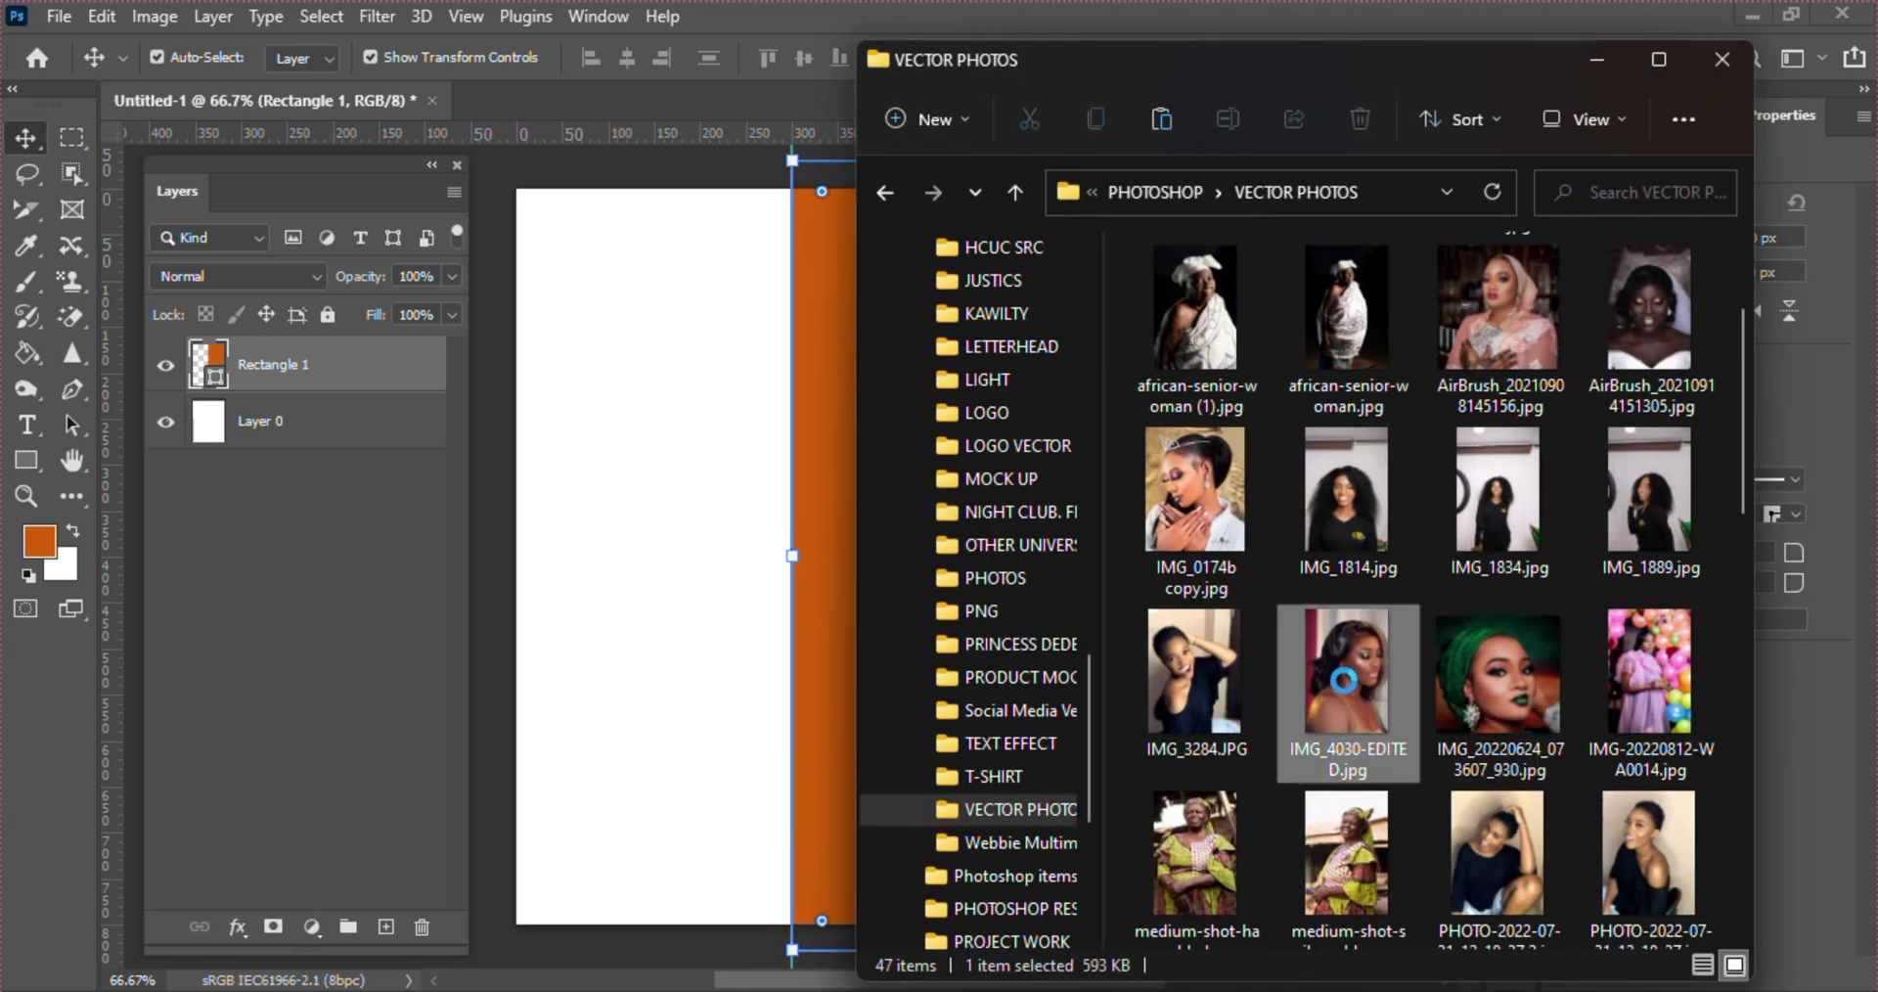
{"action": "left_click_drag", "start_coordinate": [1349, 692], "coordinate": [631, 418]}
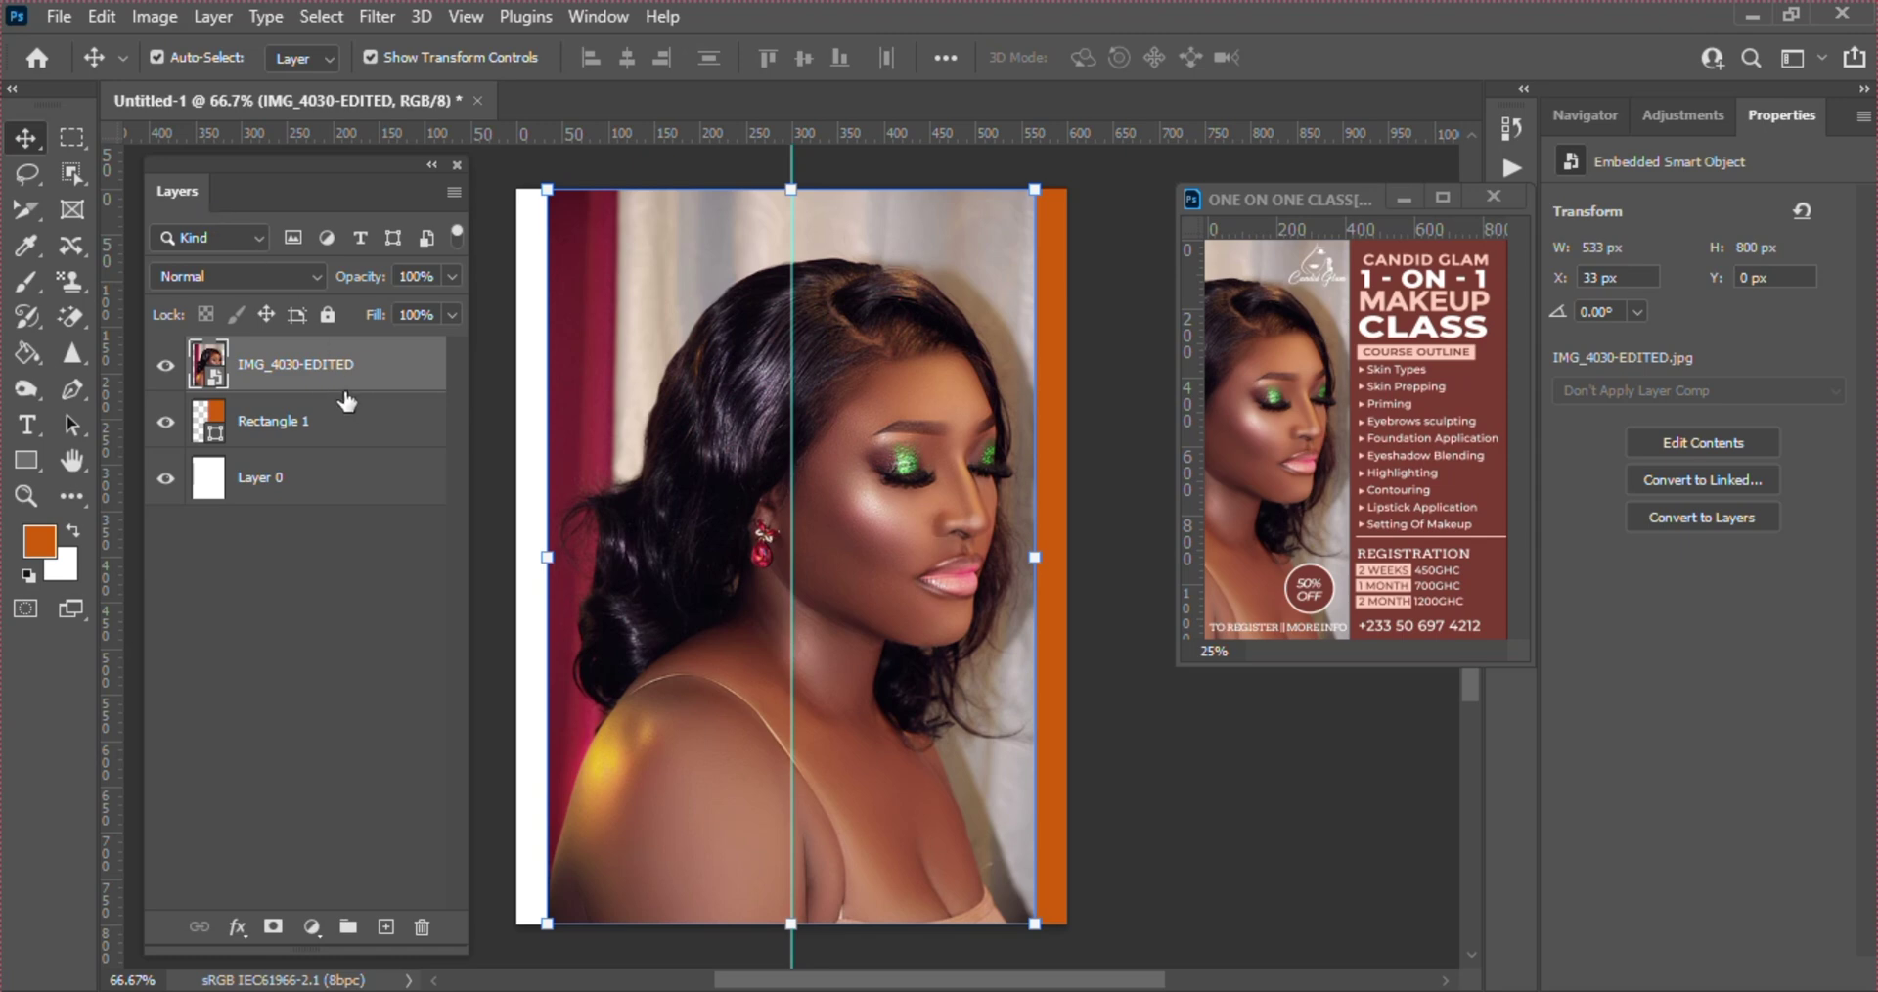
- Move the photo layer beneath the rectangle and shift the photo left to X -212 px so the face fills the canvas's left half
{"action": "left_click_drag", "start_coordinate": [313, 378], "coordinate": [318, 438]}
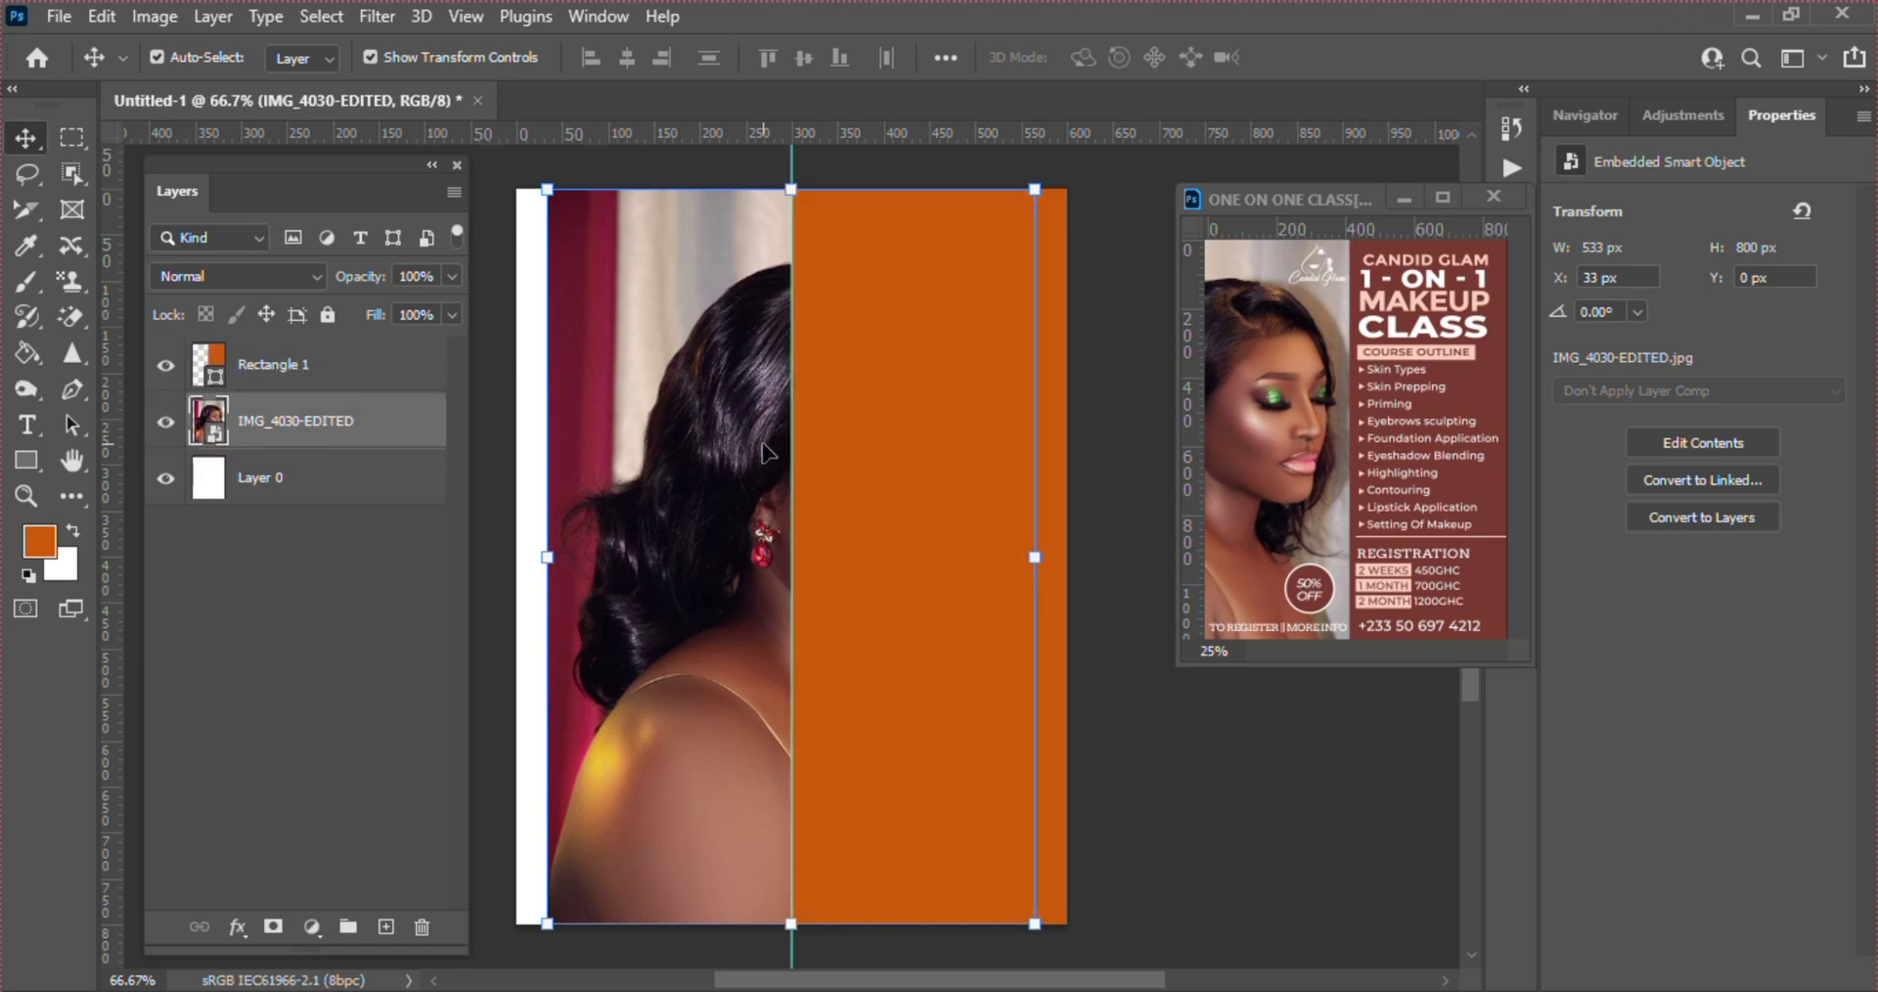
{"action": "left_click_drag", "start_coordinate": [733, 468], "coordinate": [507, 480]}
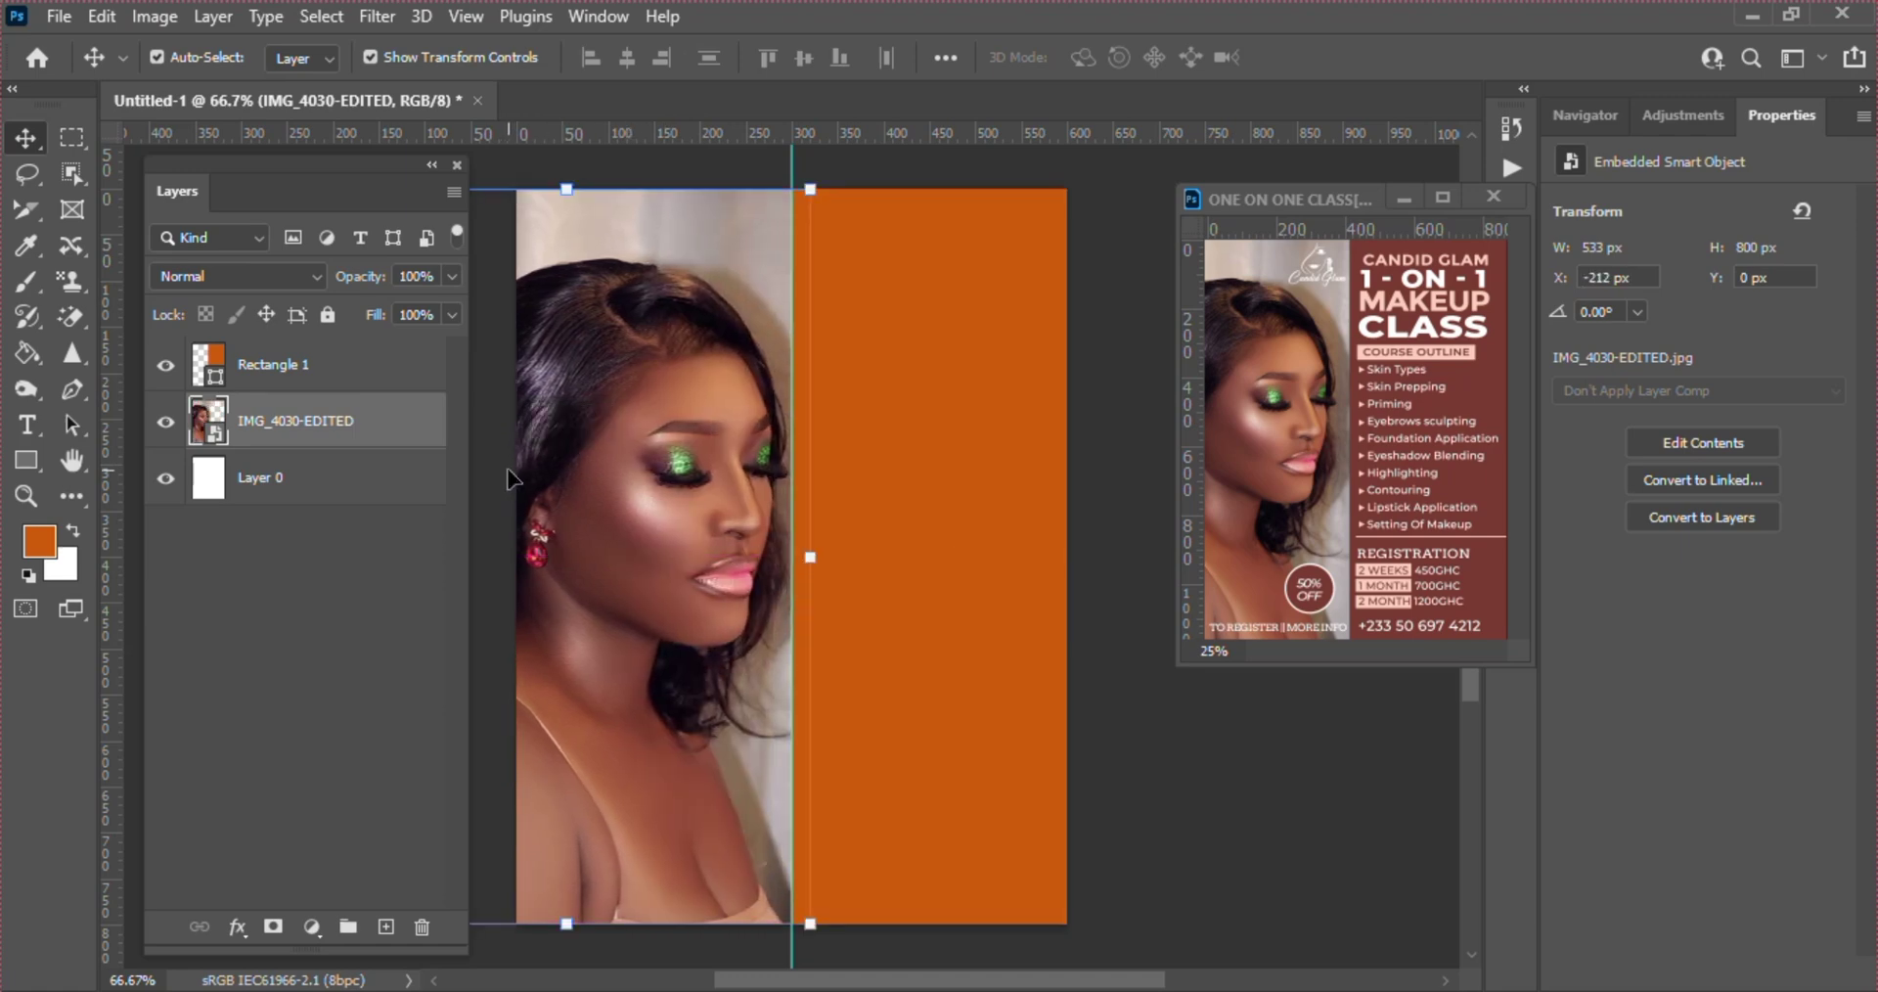
- Change the rectangle's fill to the brown skin tone 7d3d34 sampled from the woman's cheek in the photo
{"action": "left_click", "coordinate": [972, 452]}
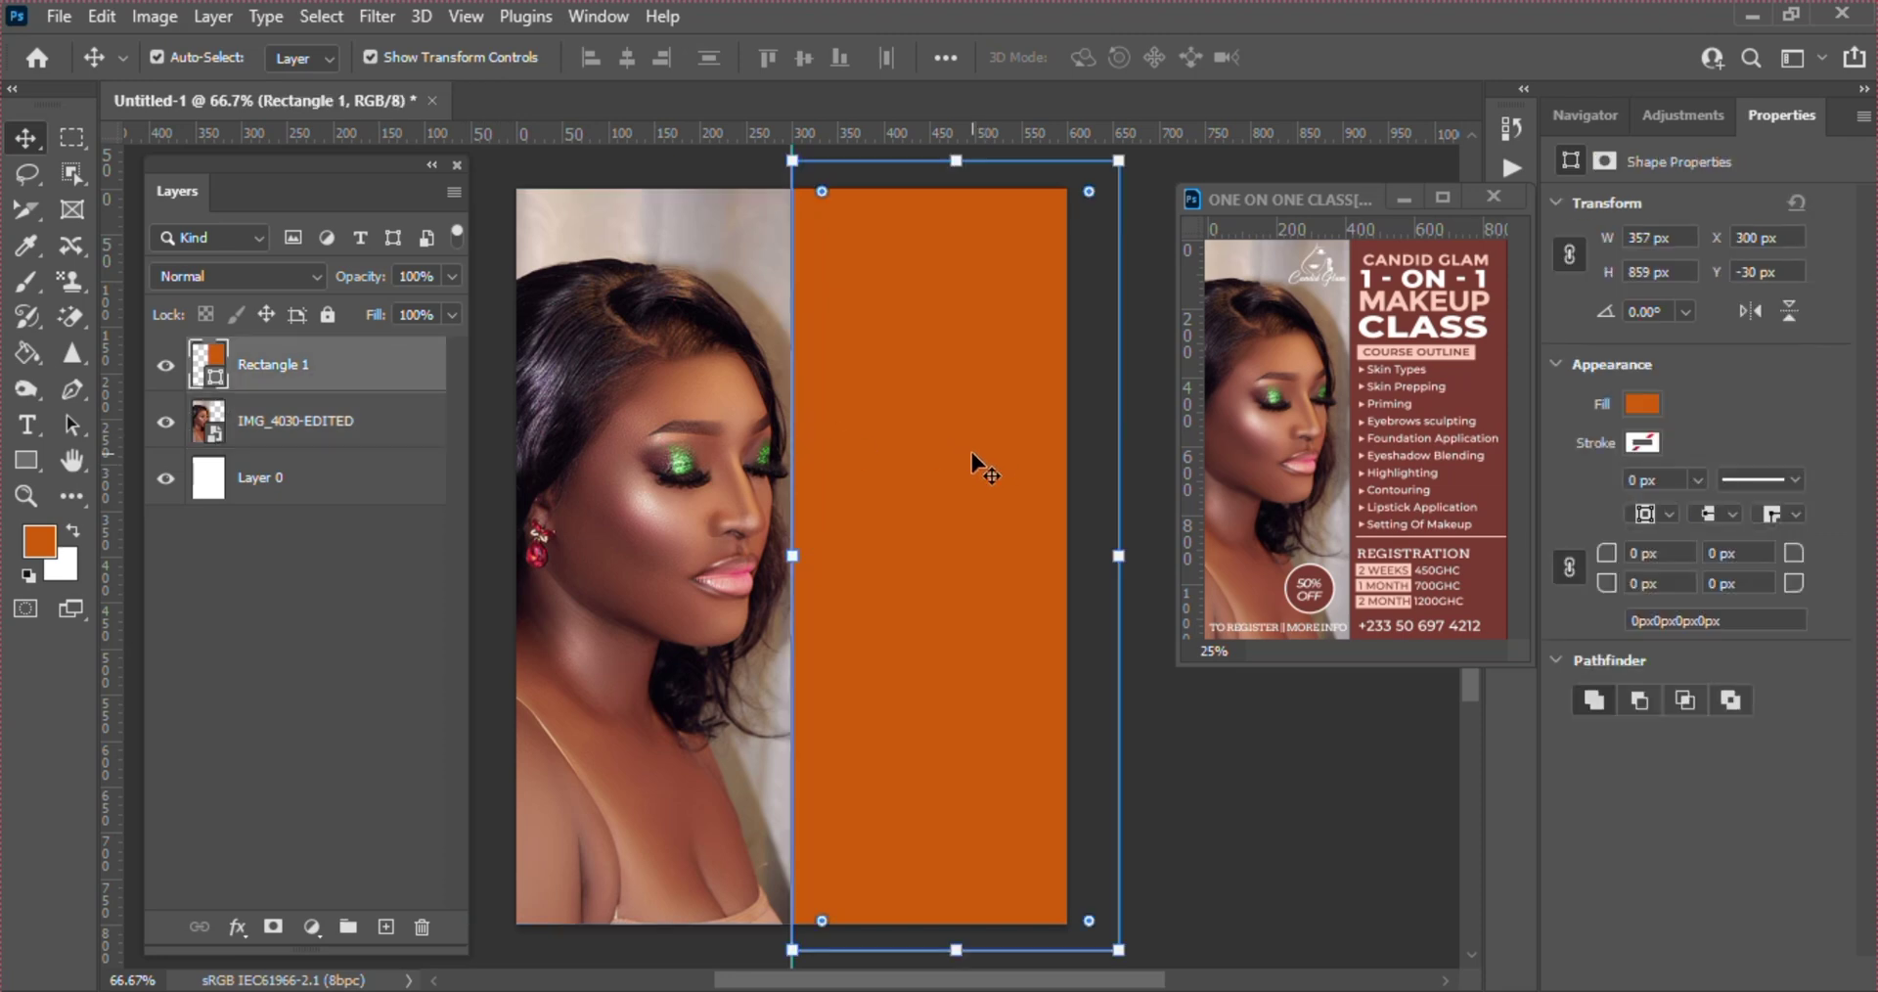
{"action": "left_click", "coordinate": [1641, 403]}
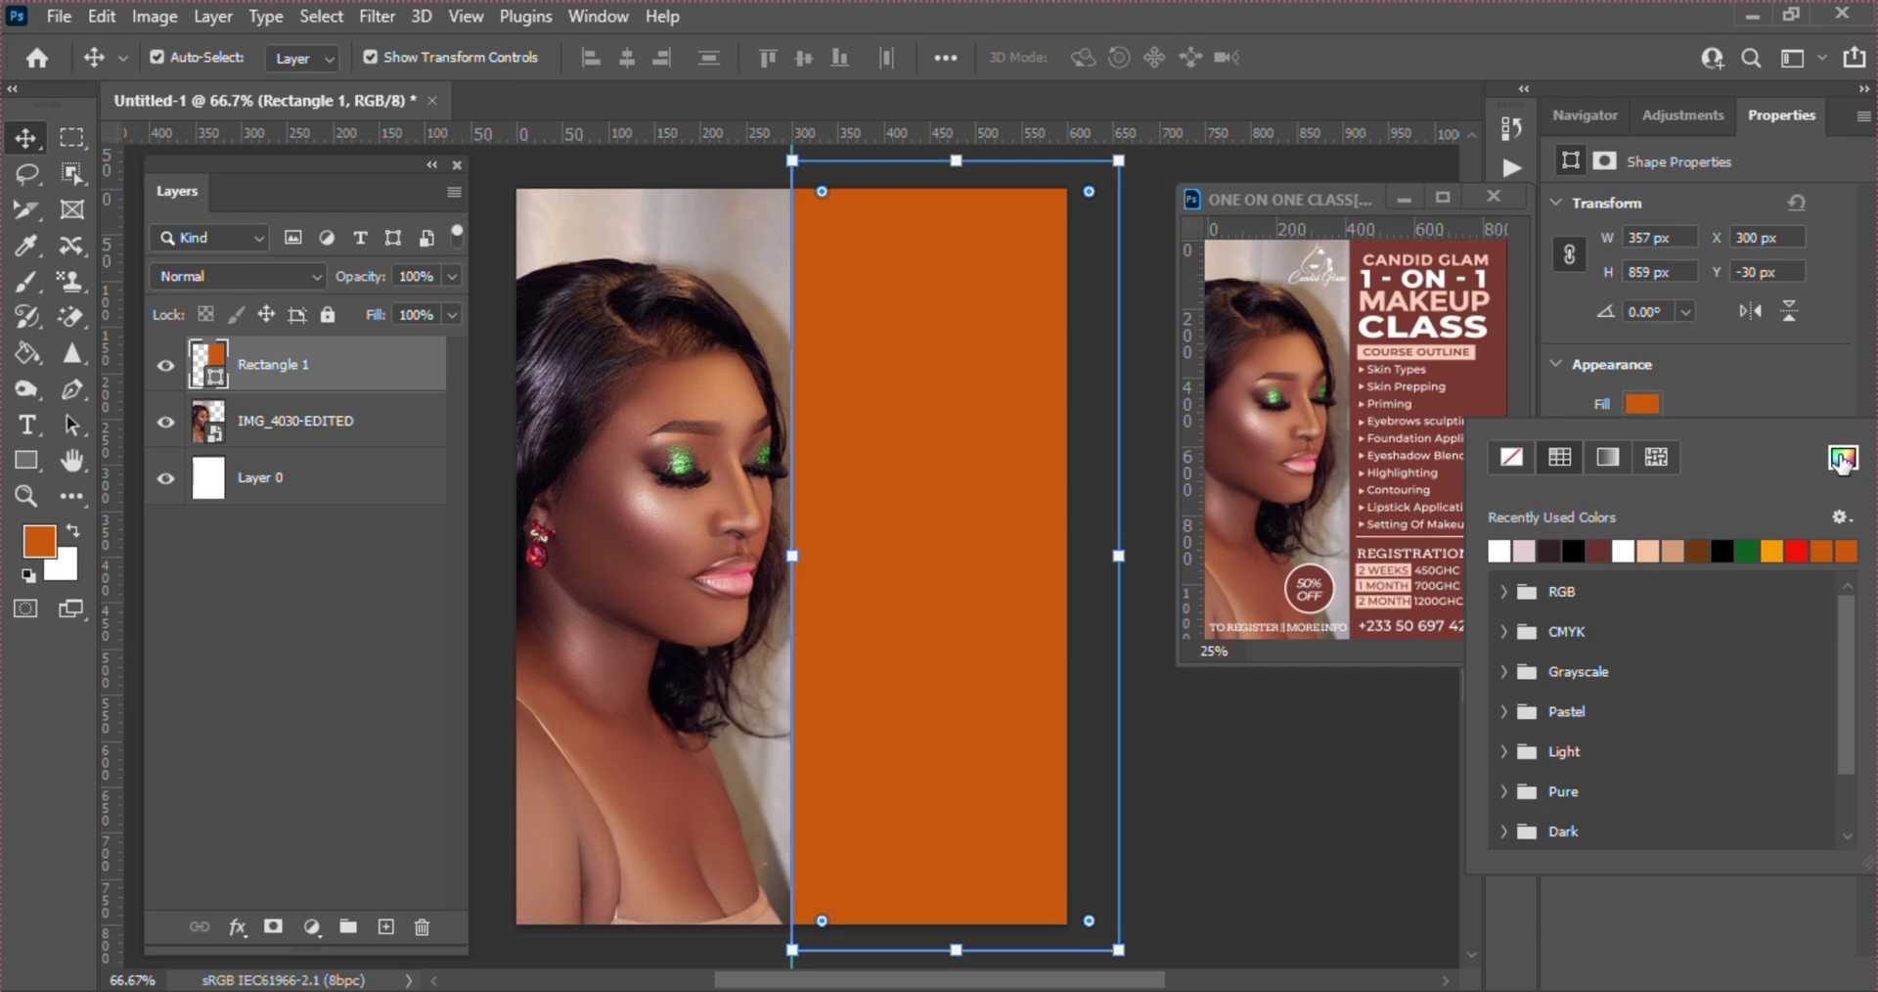
{"action": "left_click", "coordinate": [1841, 460]}
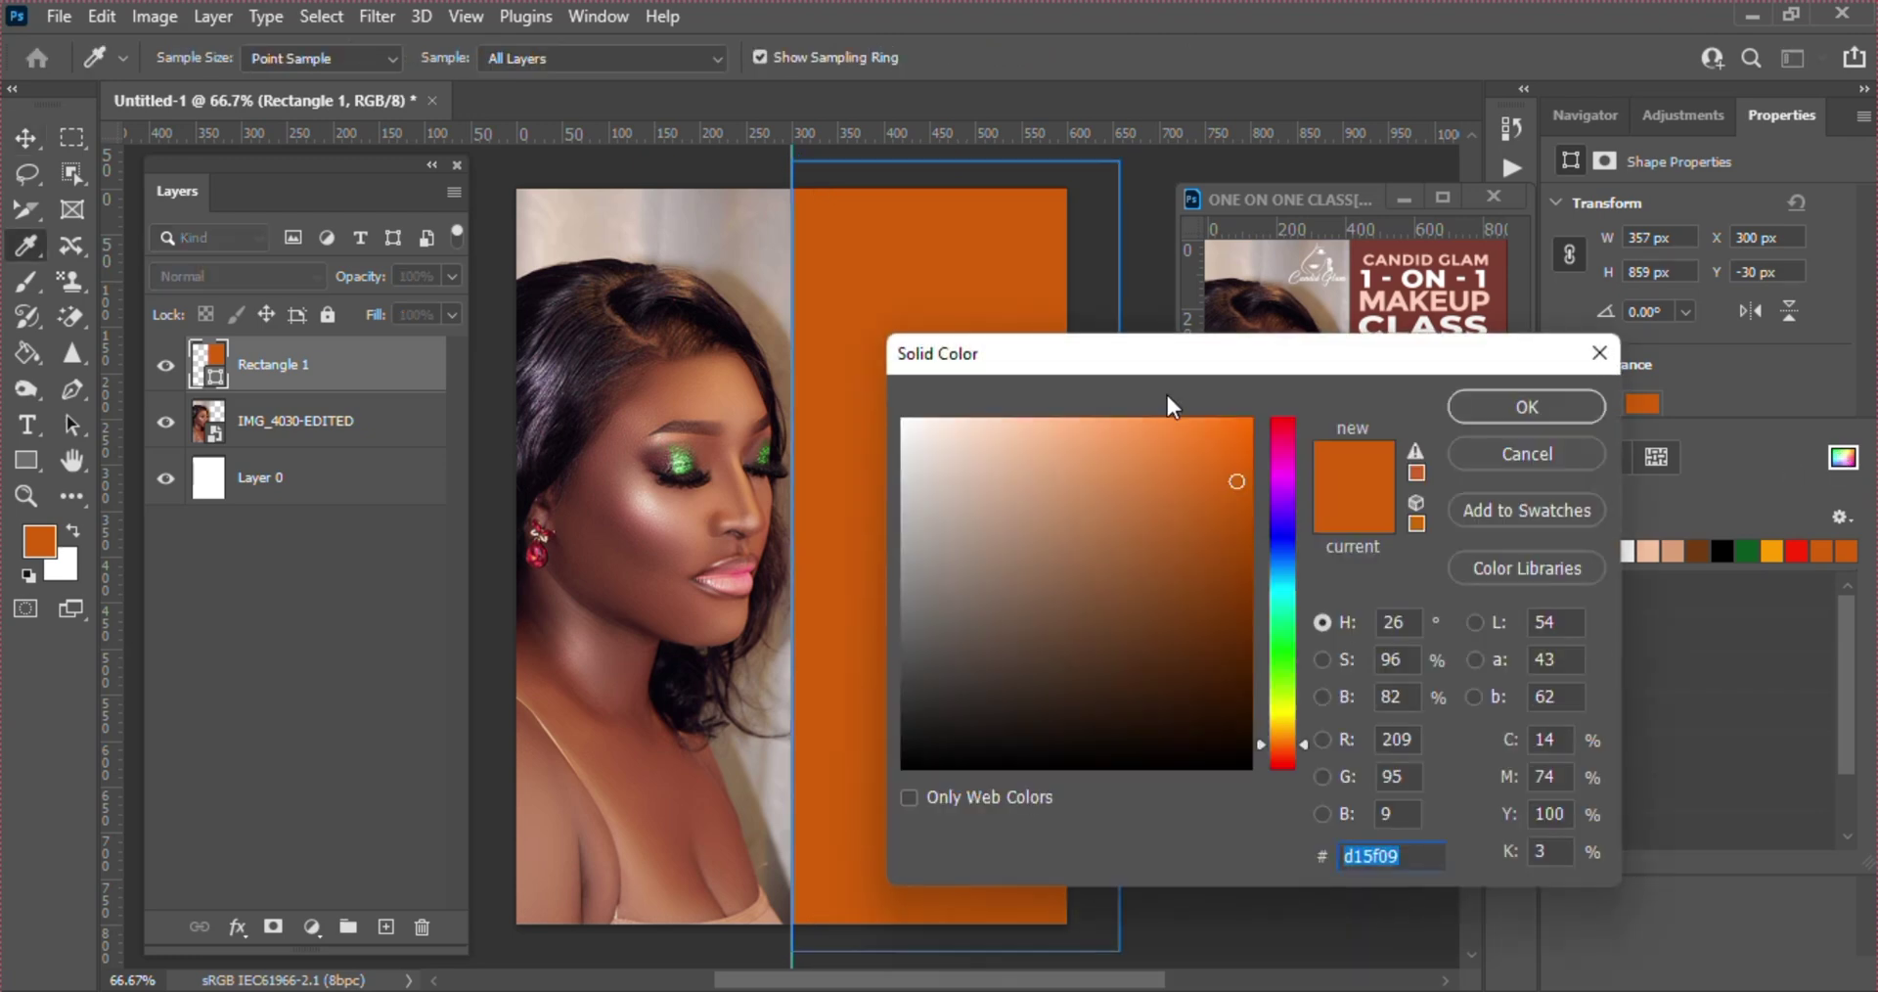
{"action": "left_click", "coordinate": [632, 526]}
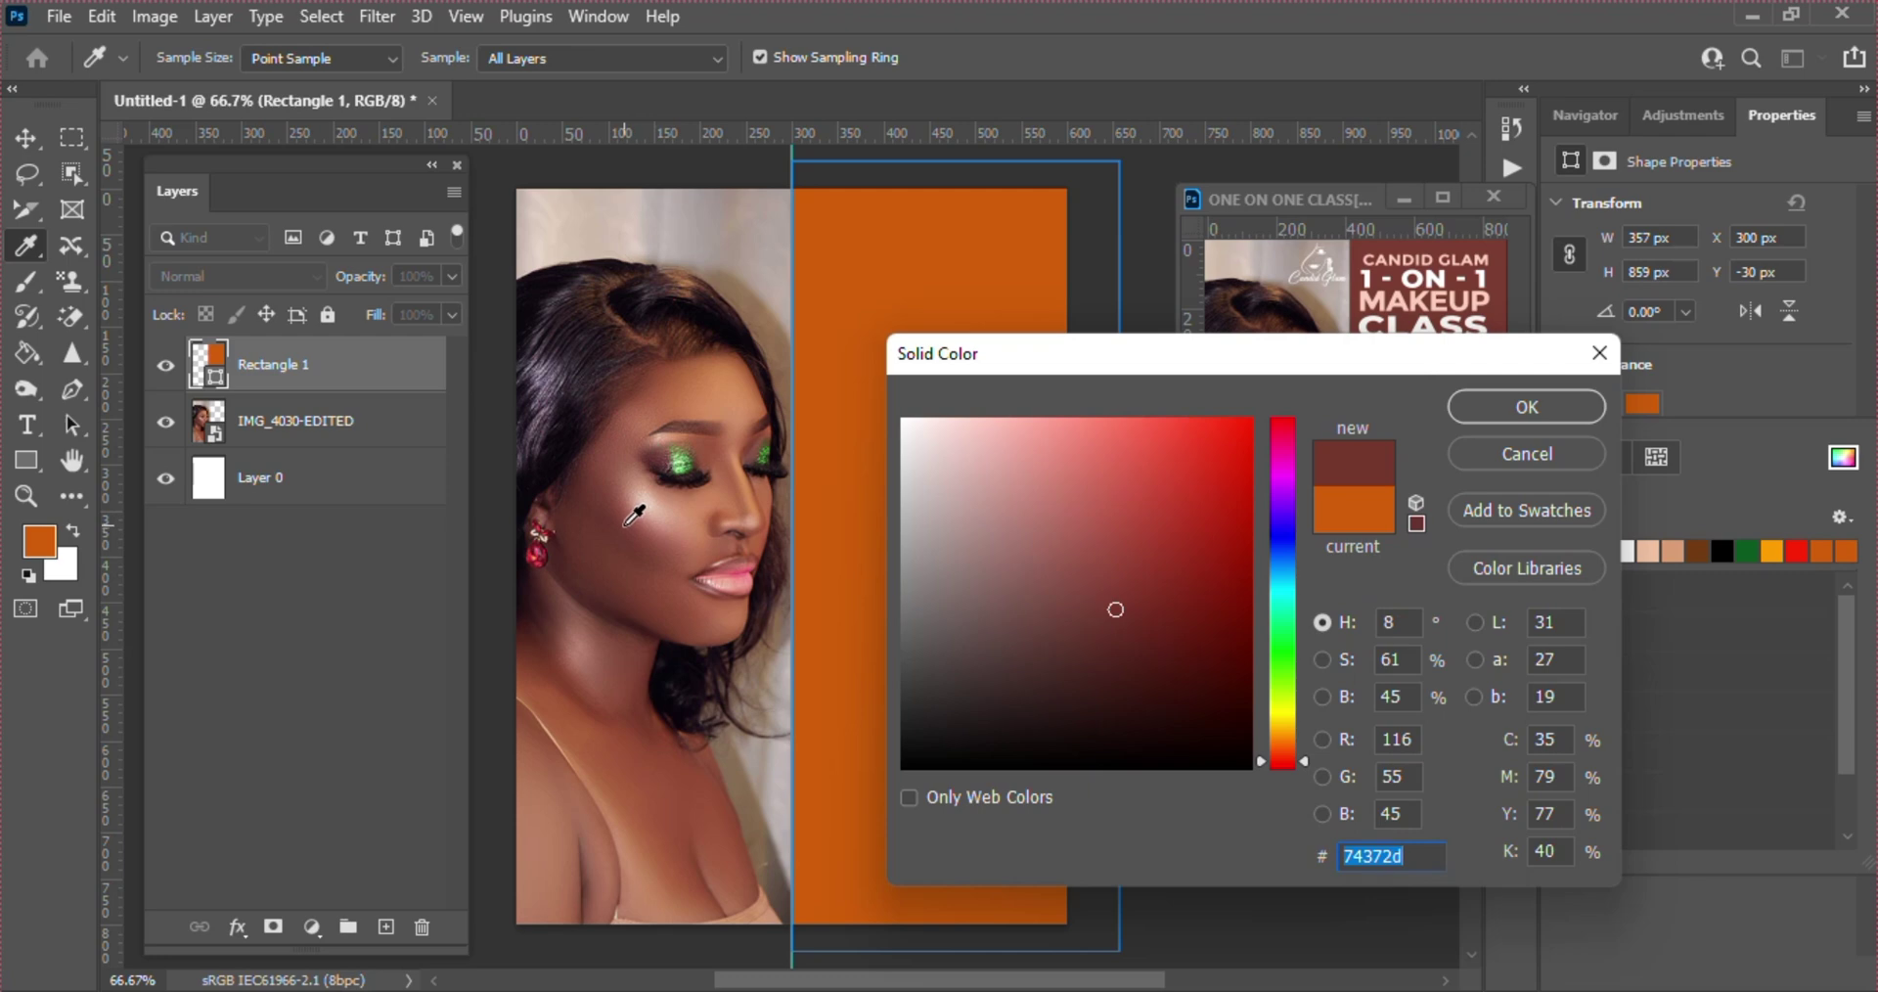
{"action": "left_click", "coordinate": [627, 526]}
{"action": "left_click", "coordinate": [629, 524]}
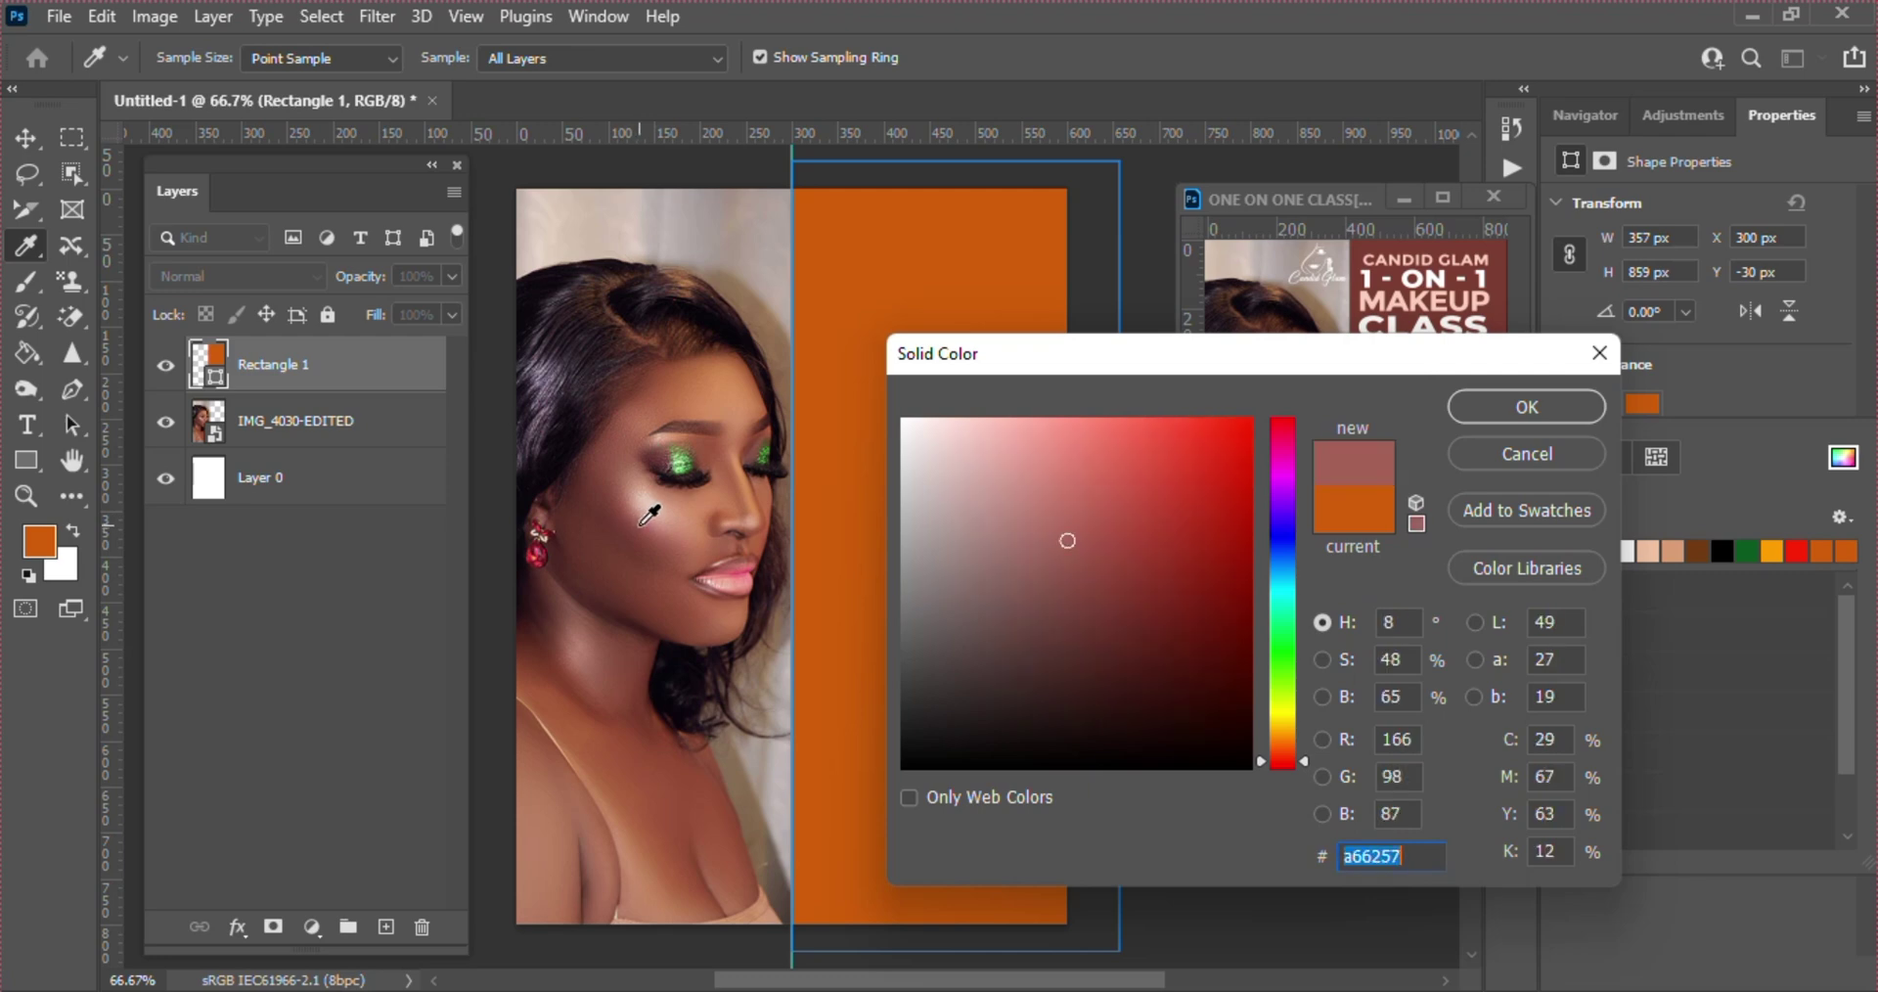
{"action": "left_click", "coordinate": [636, 527]}
{"action": "left_click", "coordinate": [639, 533]}
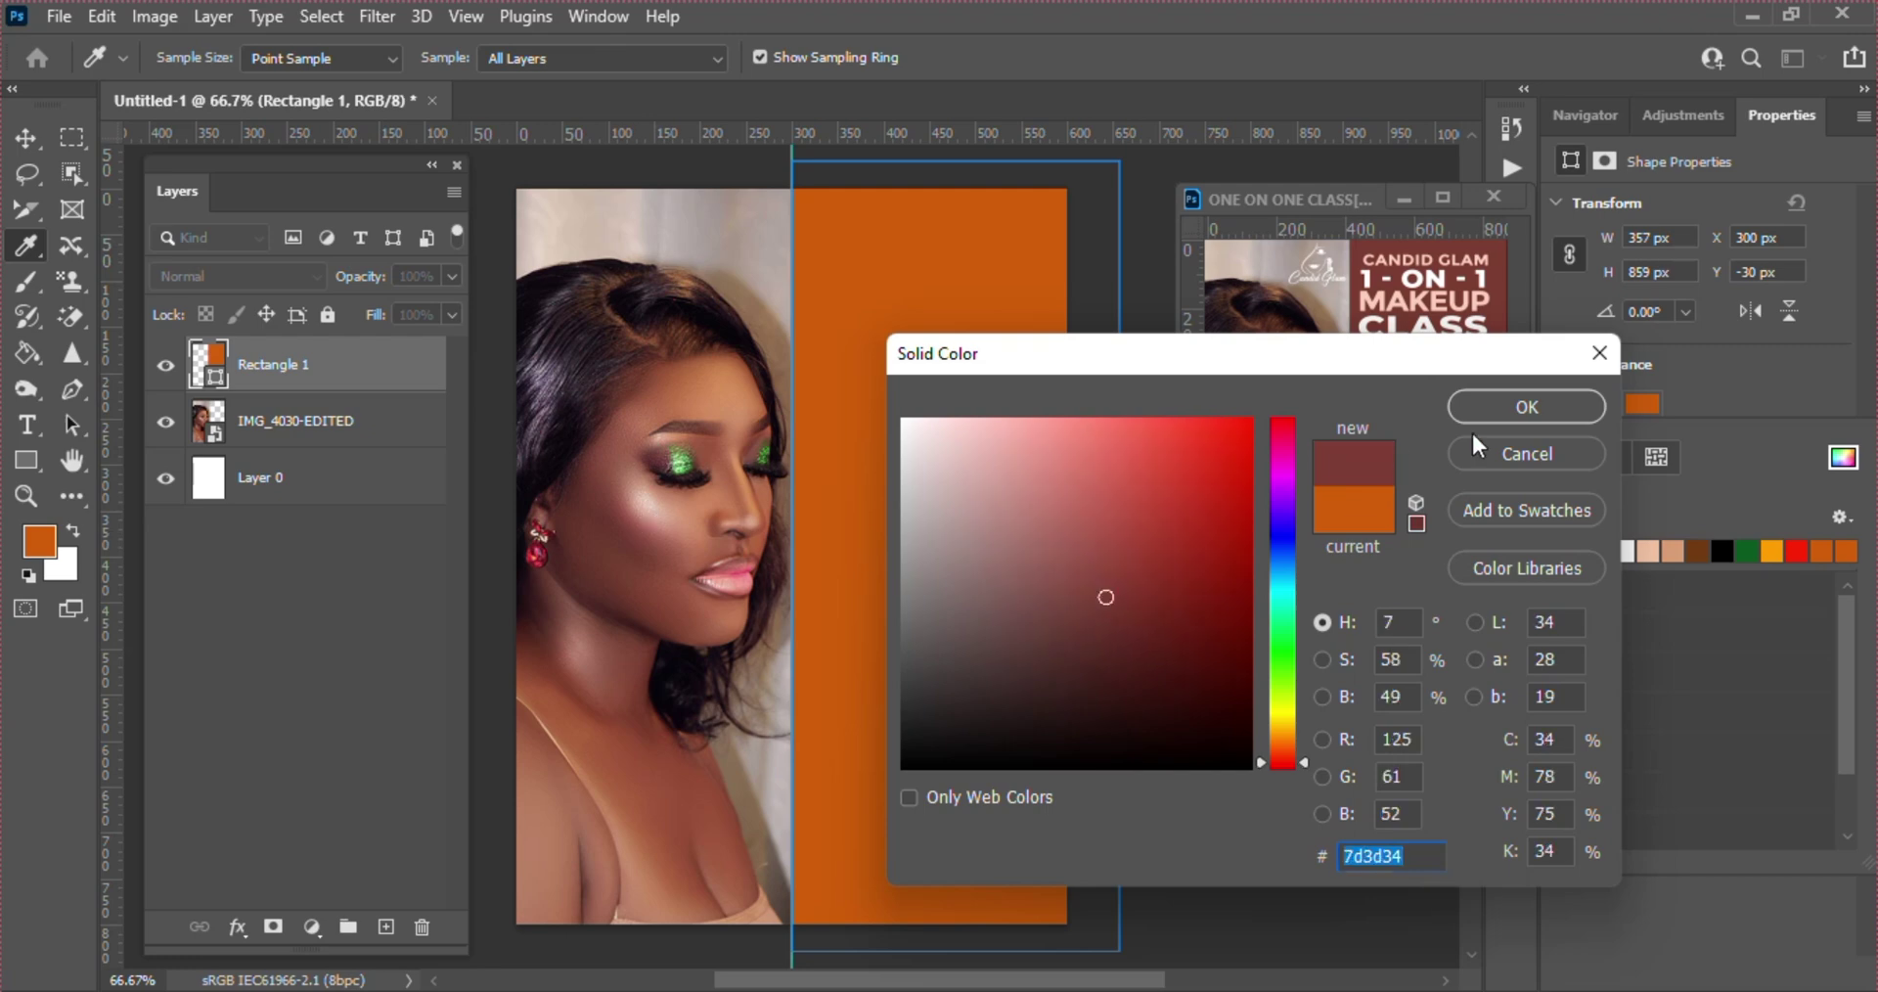
{"action": "left_click", "coordinate": [1541, 409]}
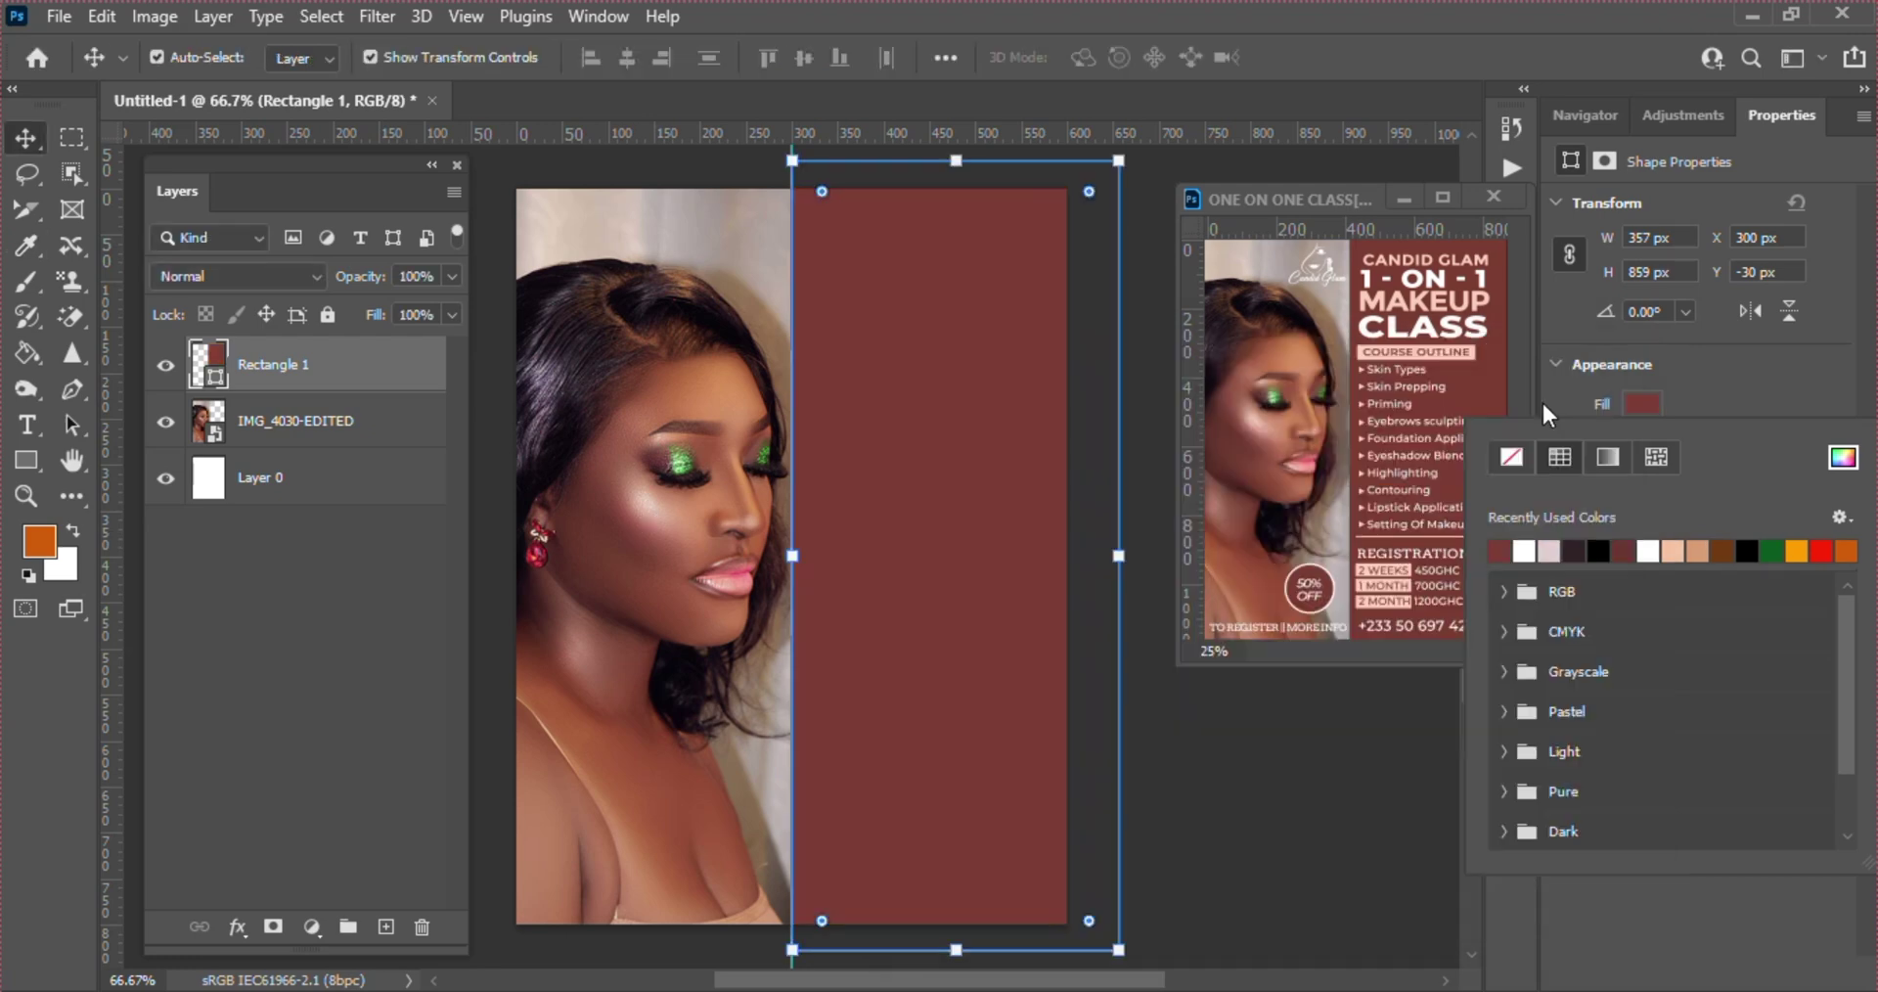
{"action": "left_click", "coordinate": [1709, 387]}
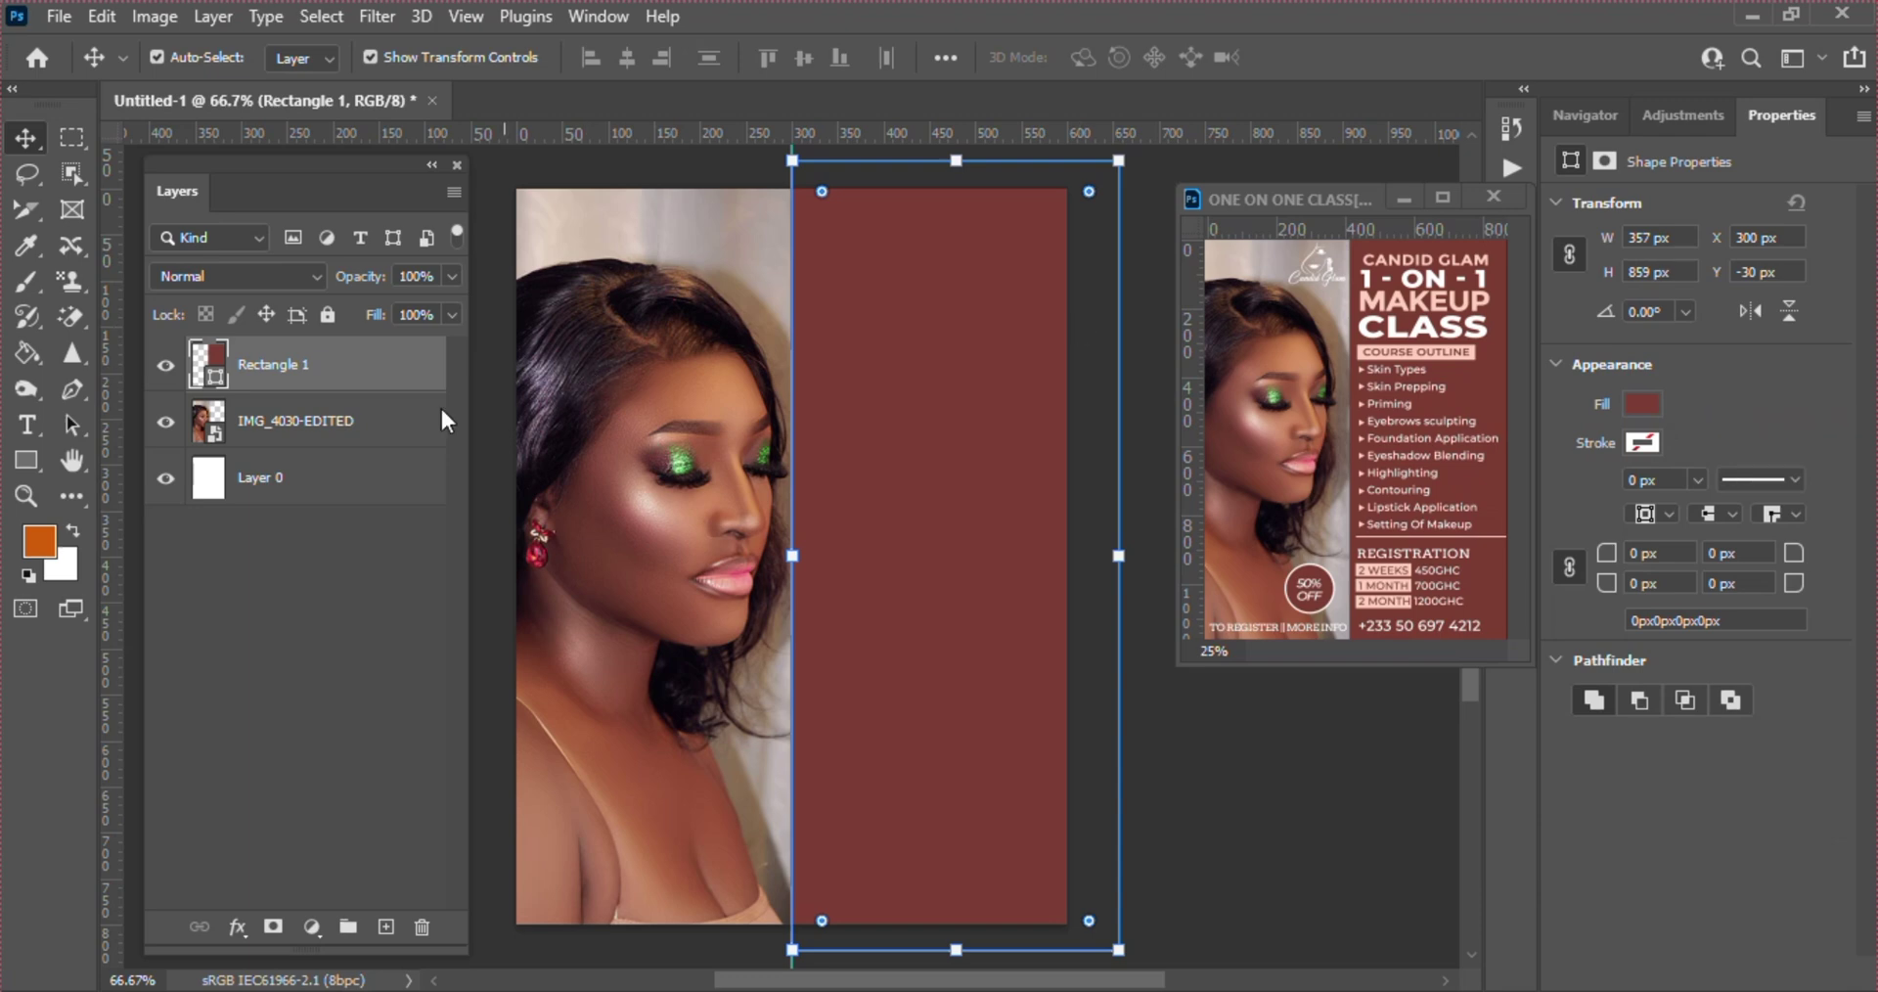
{"action": "left_click", "coordinate": [369, 427]}
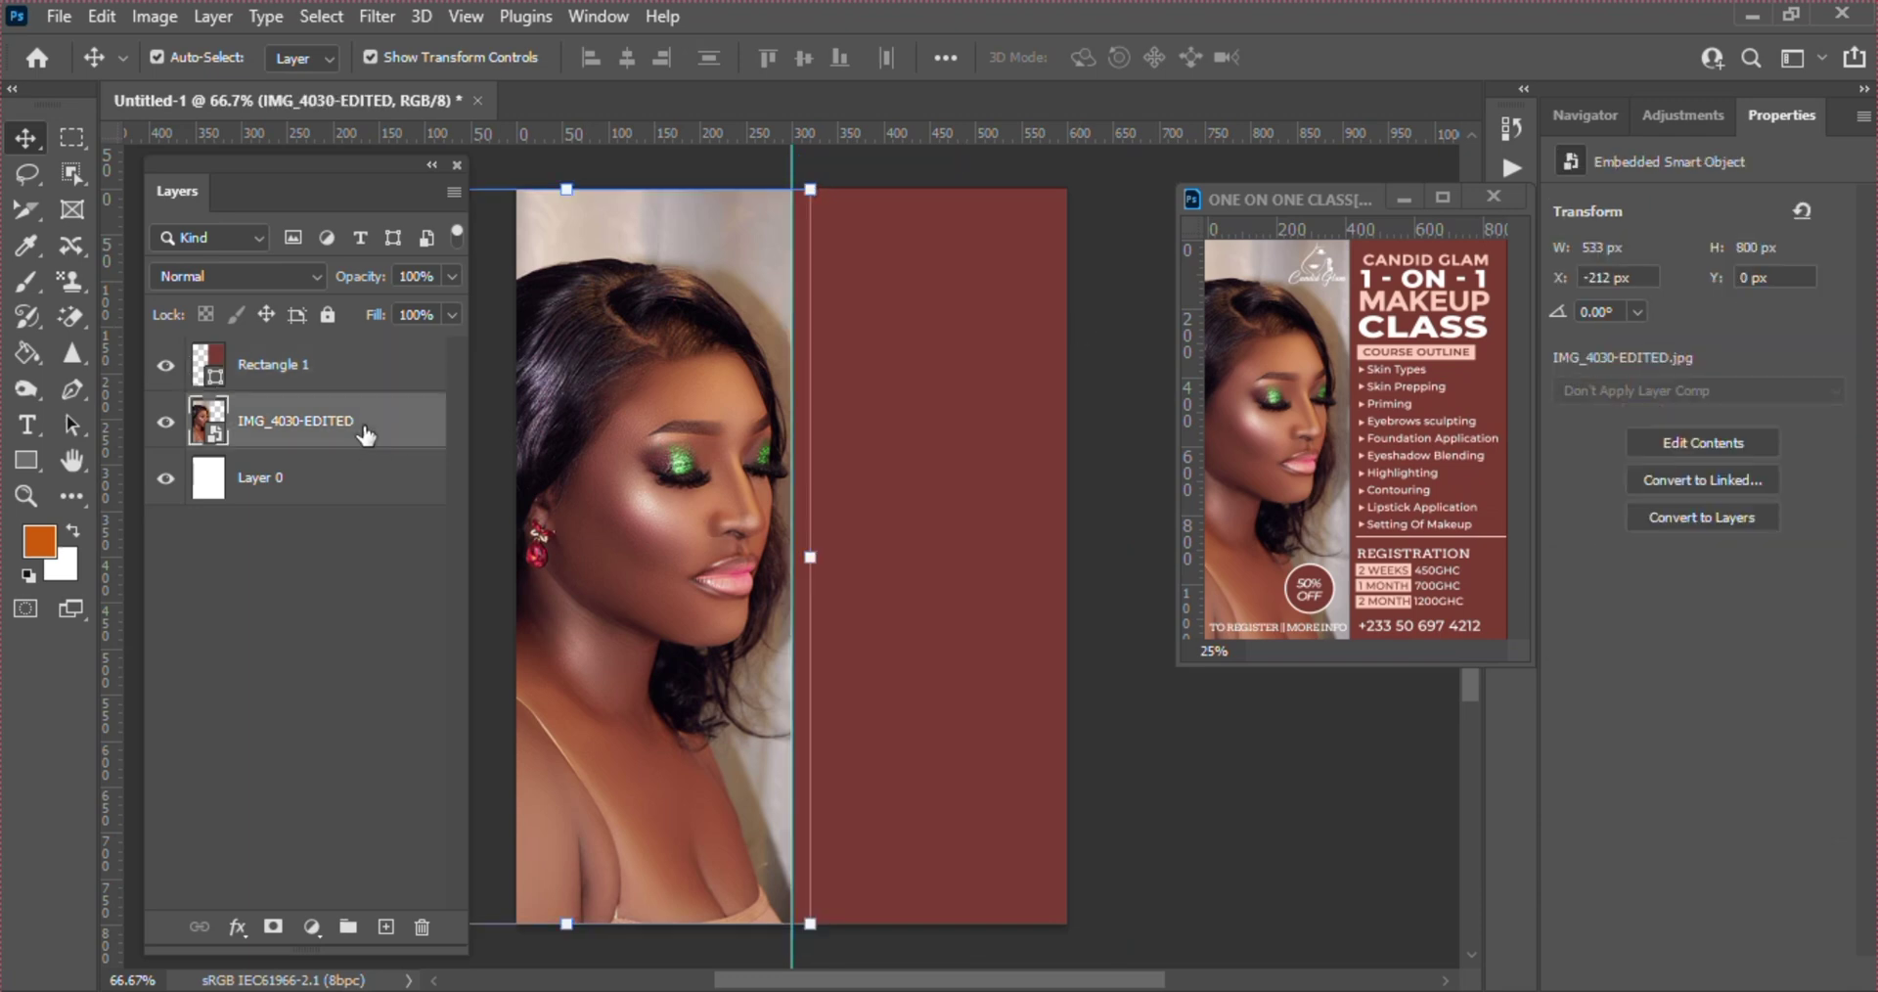
{"action": "left_click", "coordinate": [296, 373]}
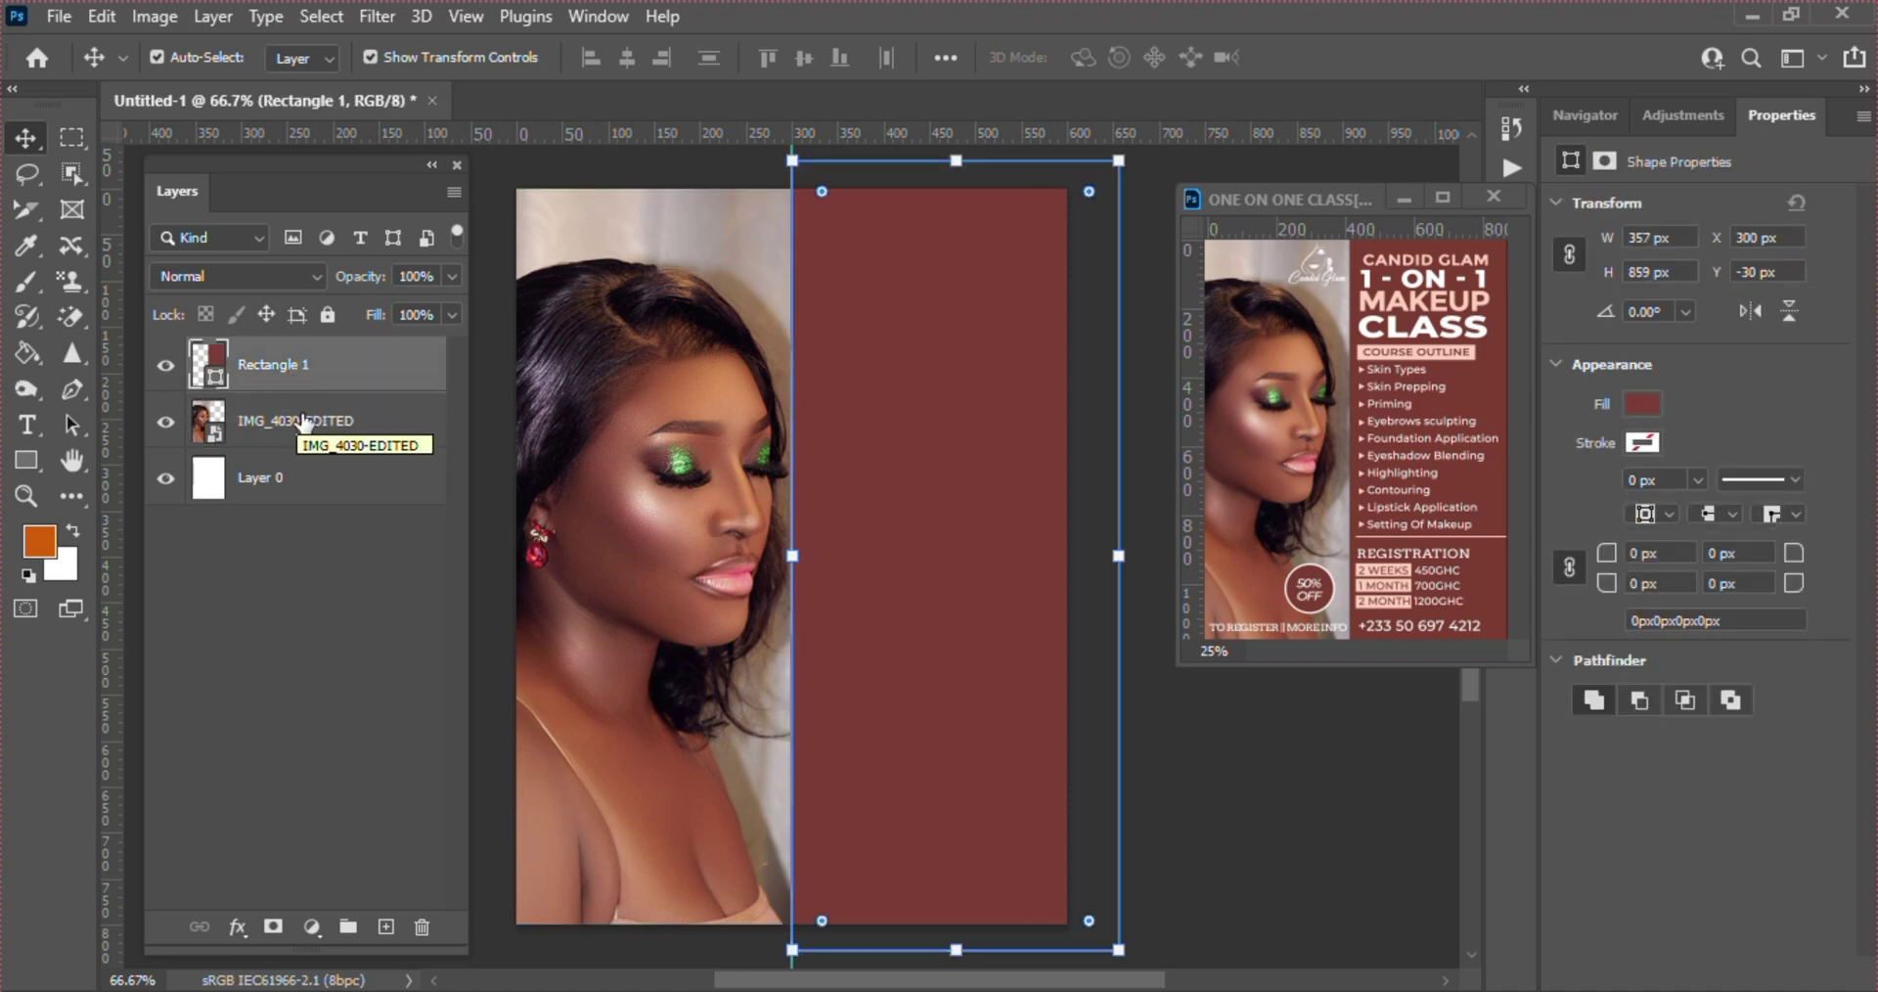
{"action": "left_click", "coordinate": [303, 421]}
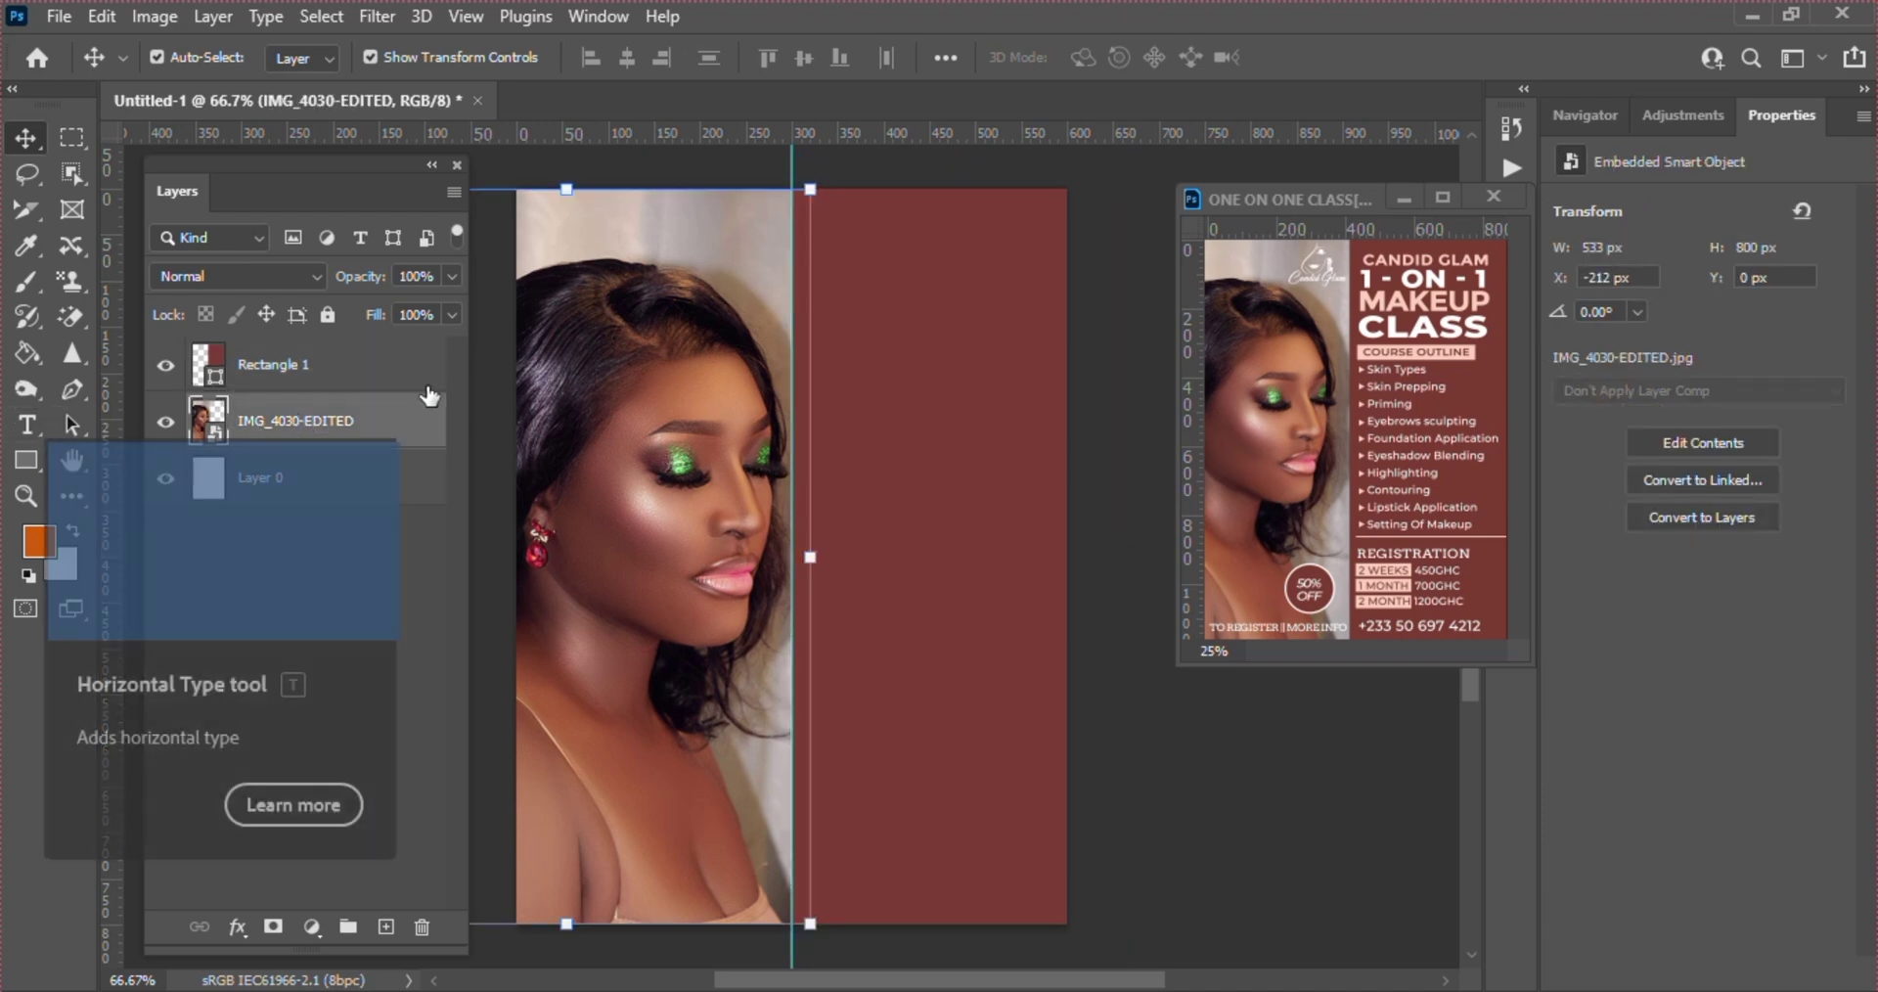
{"action": "left_click", "coordinate": [352, 374]}
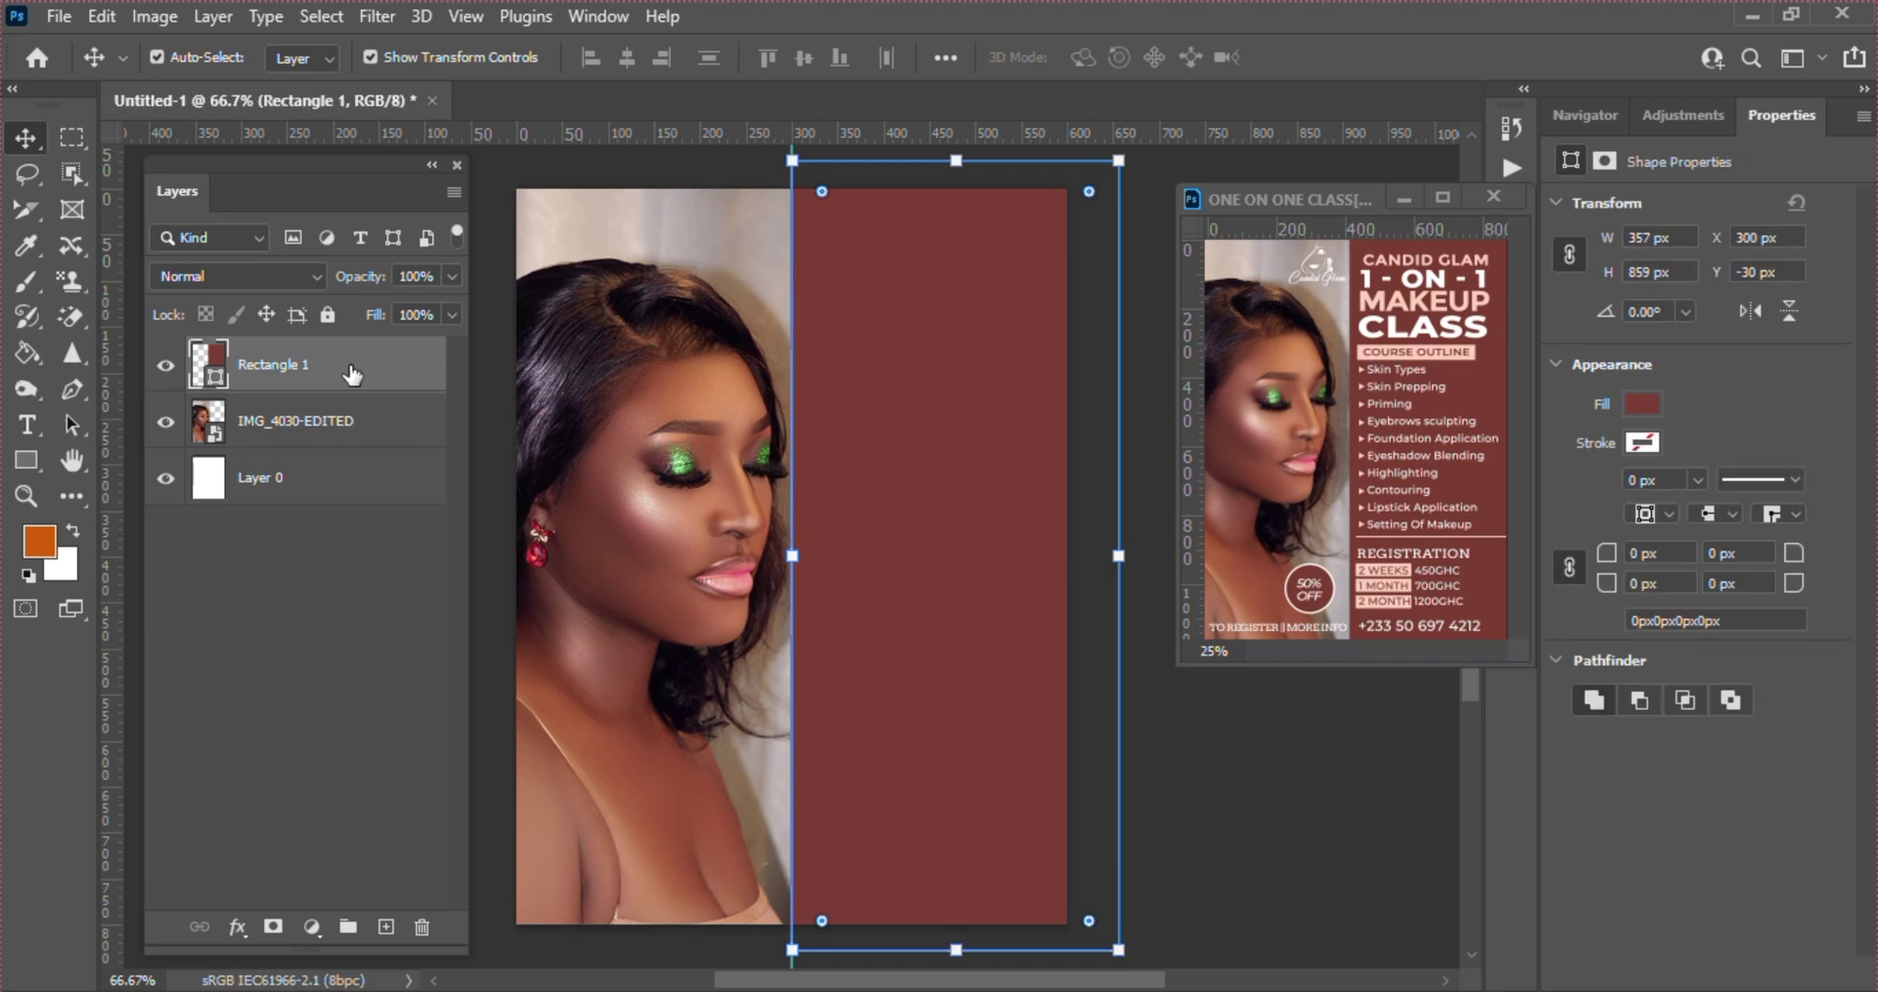
- Add a text line reading 1 0 ON 0 1 in Montserrat SemiBold 12.3 pt near the top of the brown panel
{"action": "left_click", "coordinate": [29, 426]}
{"action": "left_click", "coordinate": [29, 422]}
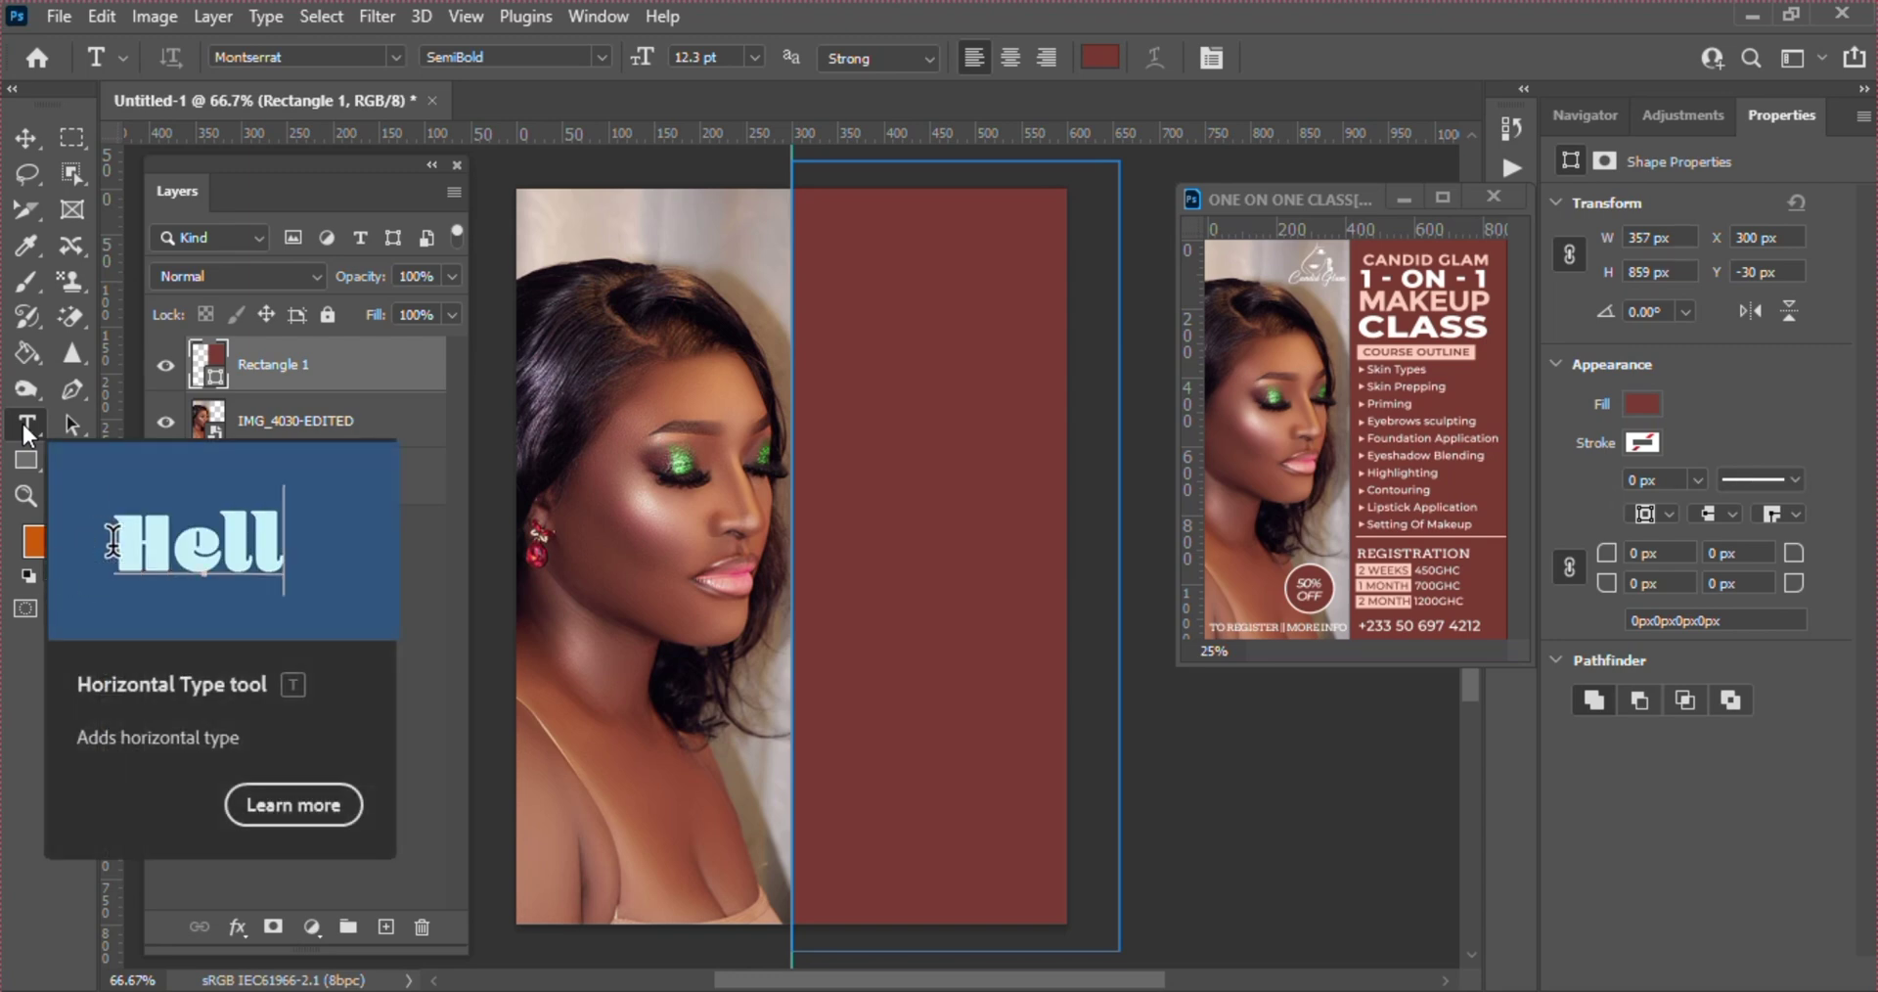
{"action": "left_click", "coordinate": [282, 430]}
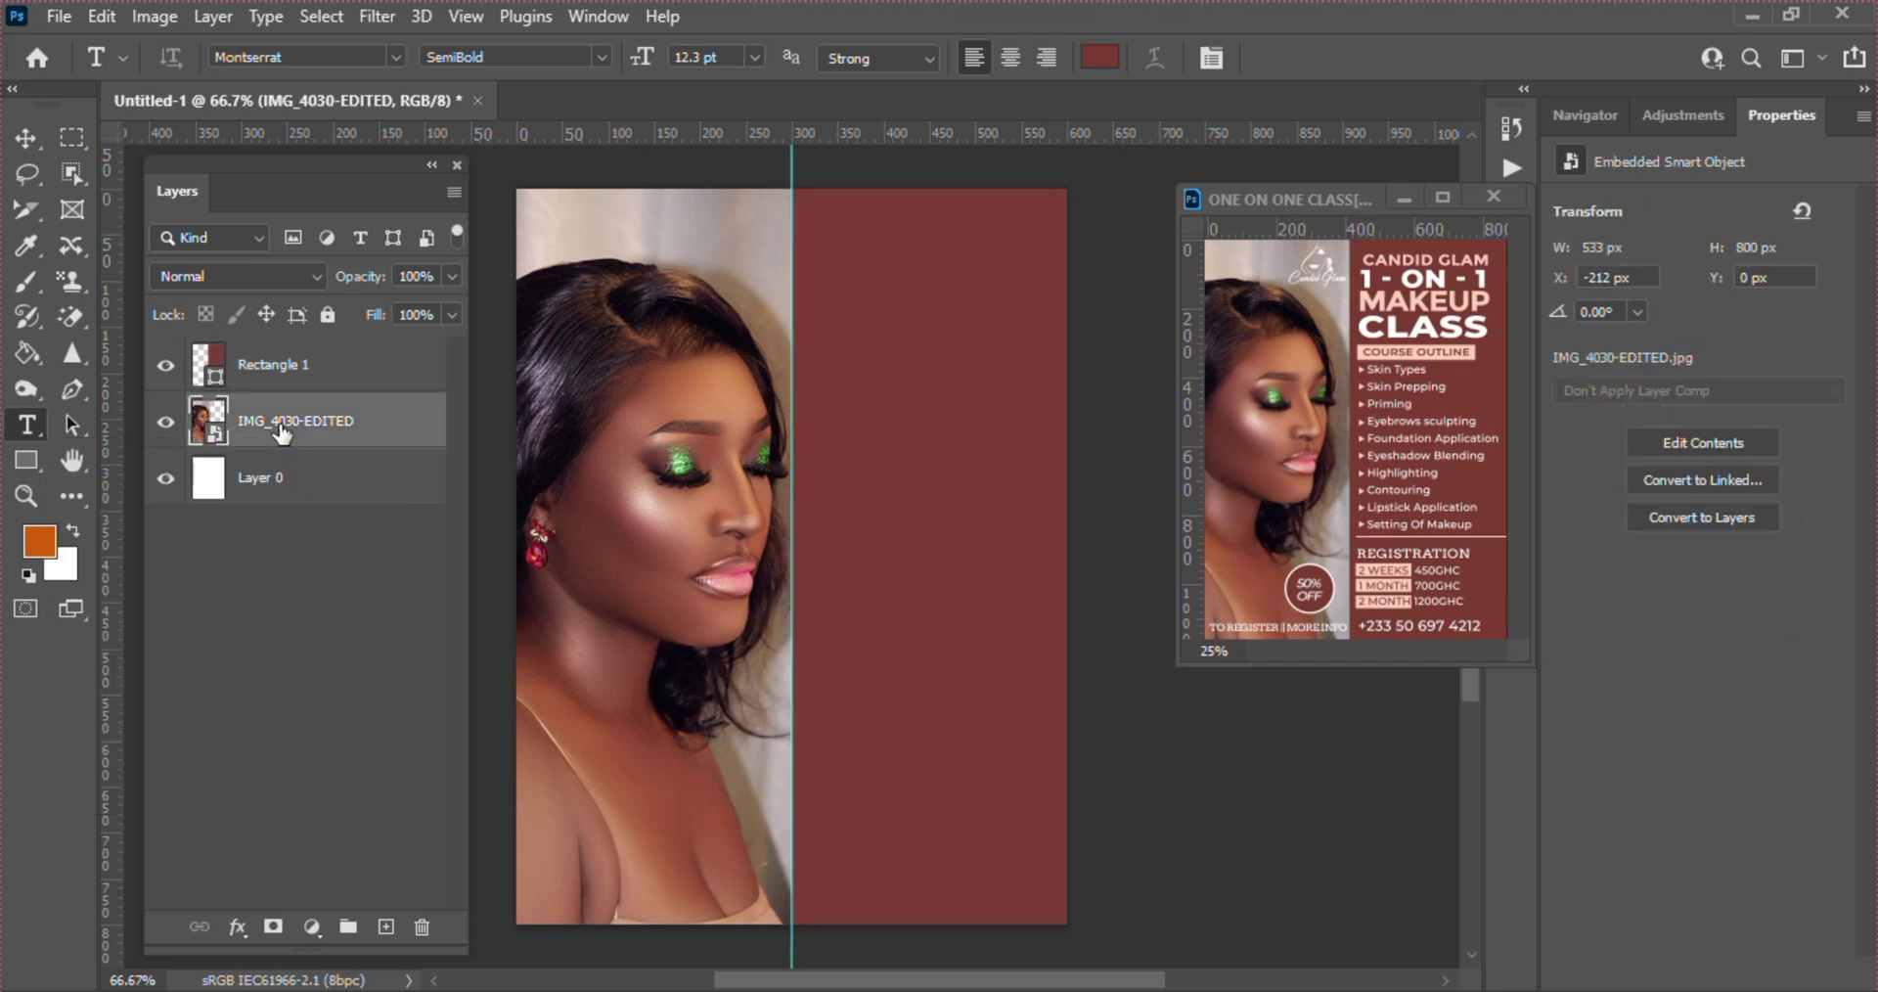
{"action": "left_click", "coordinate": [819, 256]}
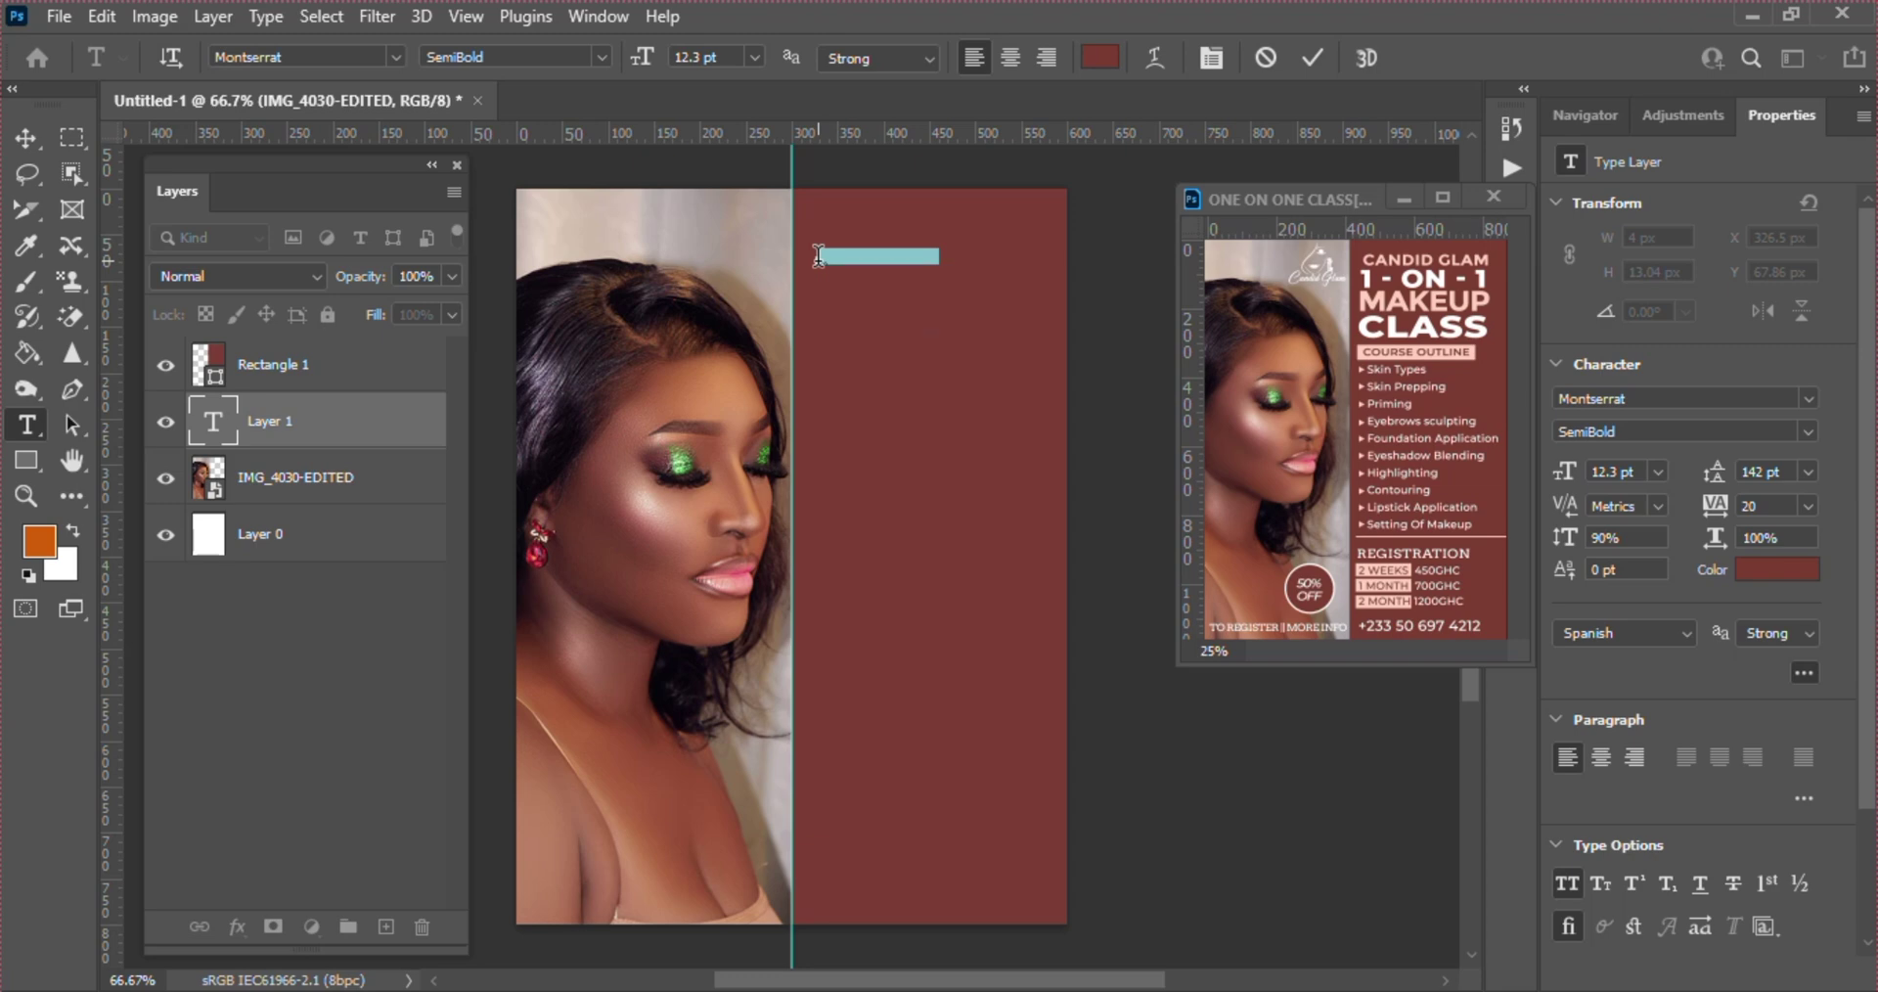
{"action": "type", "text": "C"}
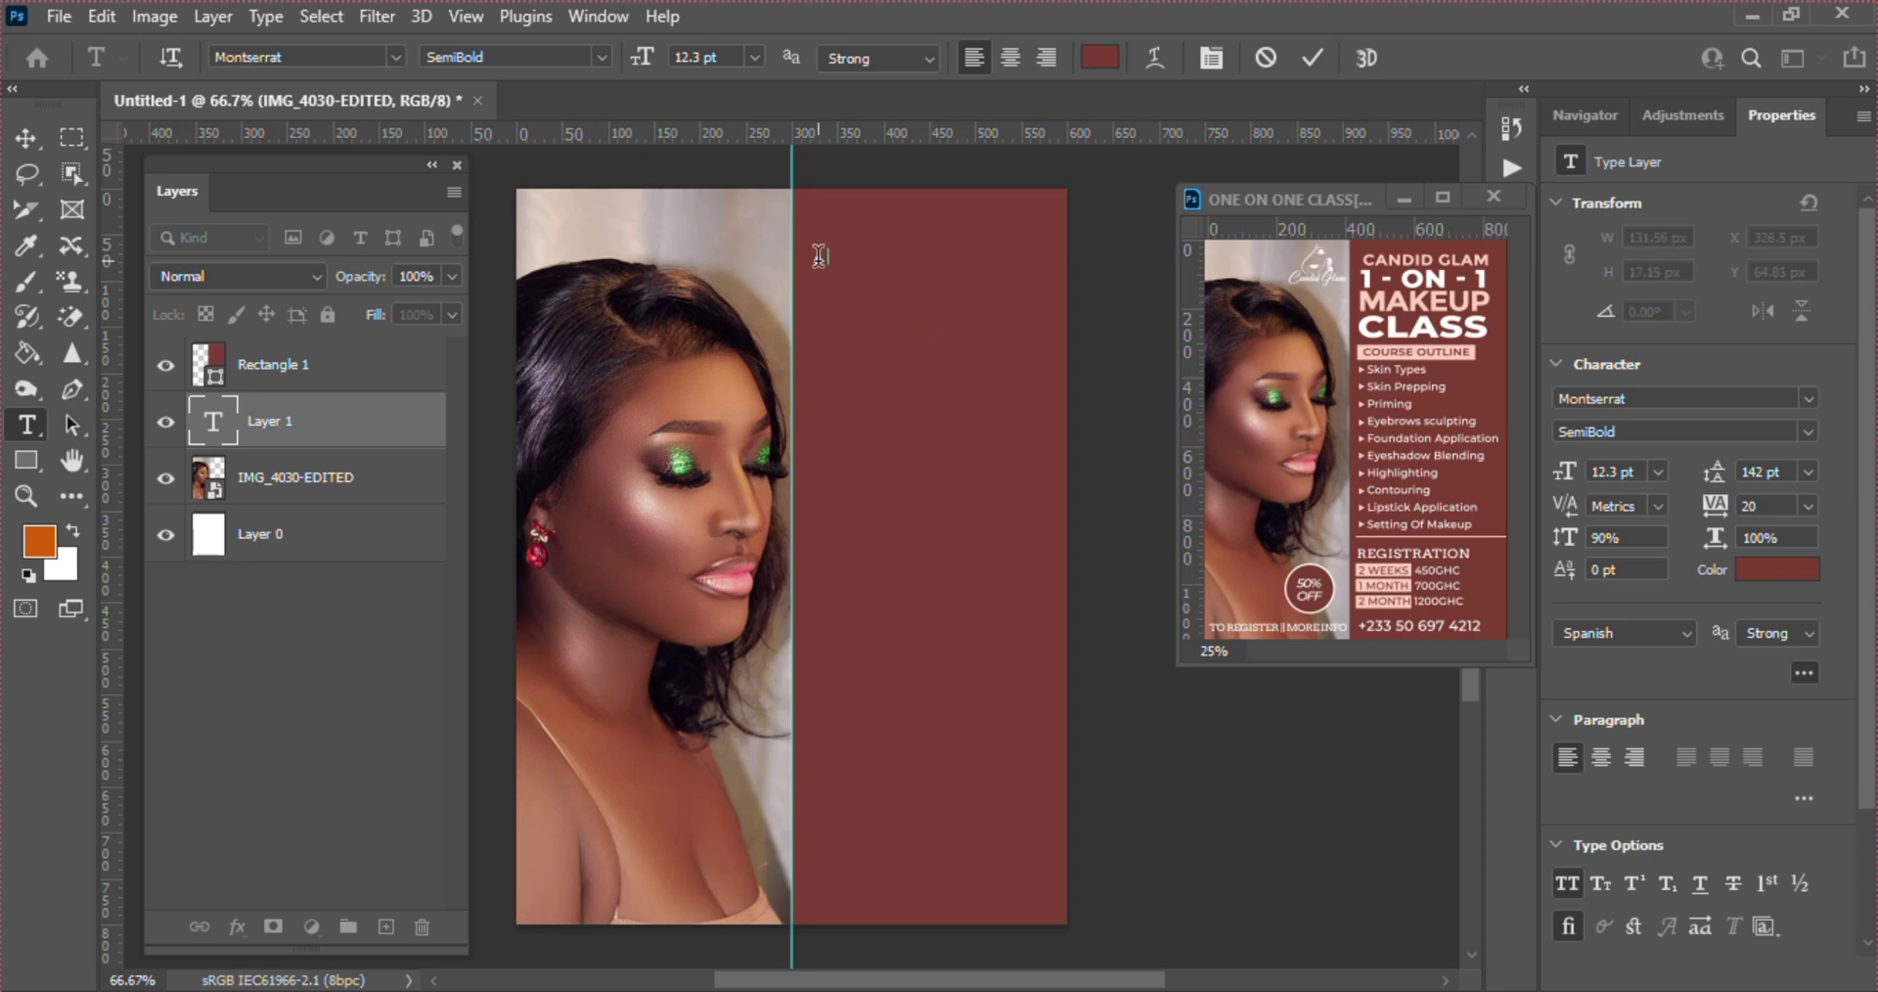
{"action": "type", "text": "ANDI"}
{"action": "key", "text": "BackSpace"}
{"action": "key", "text": "ctrl+a"}
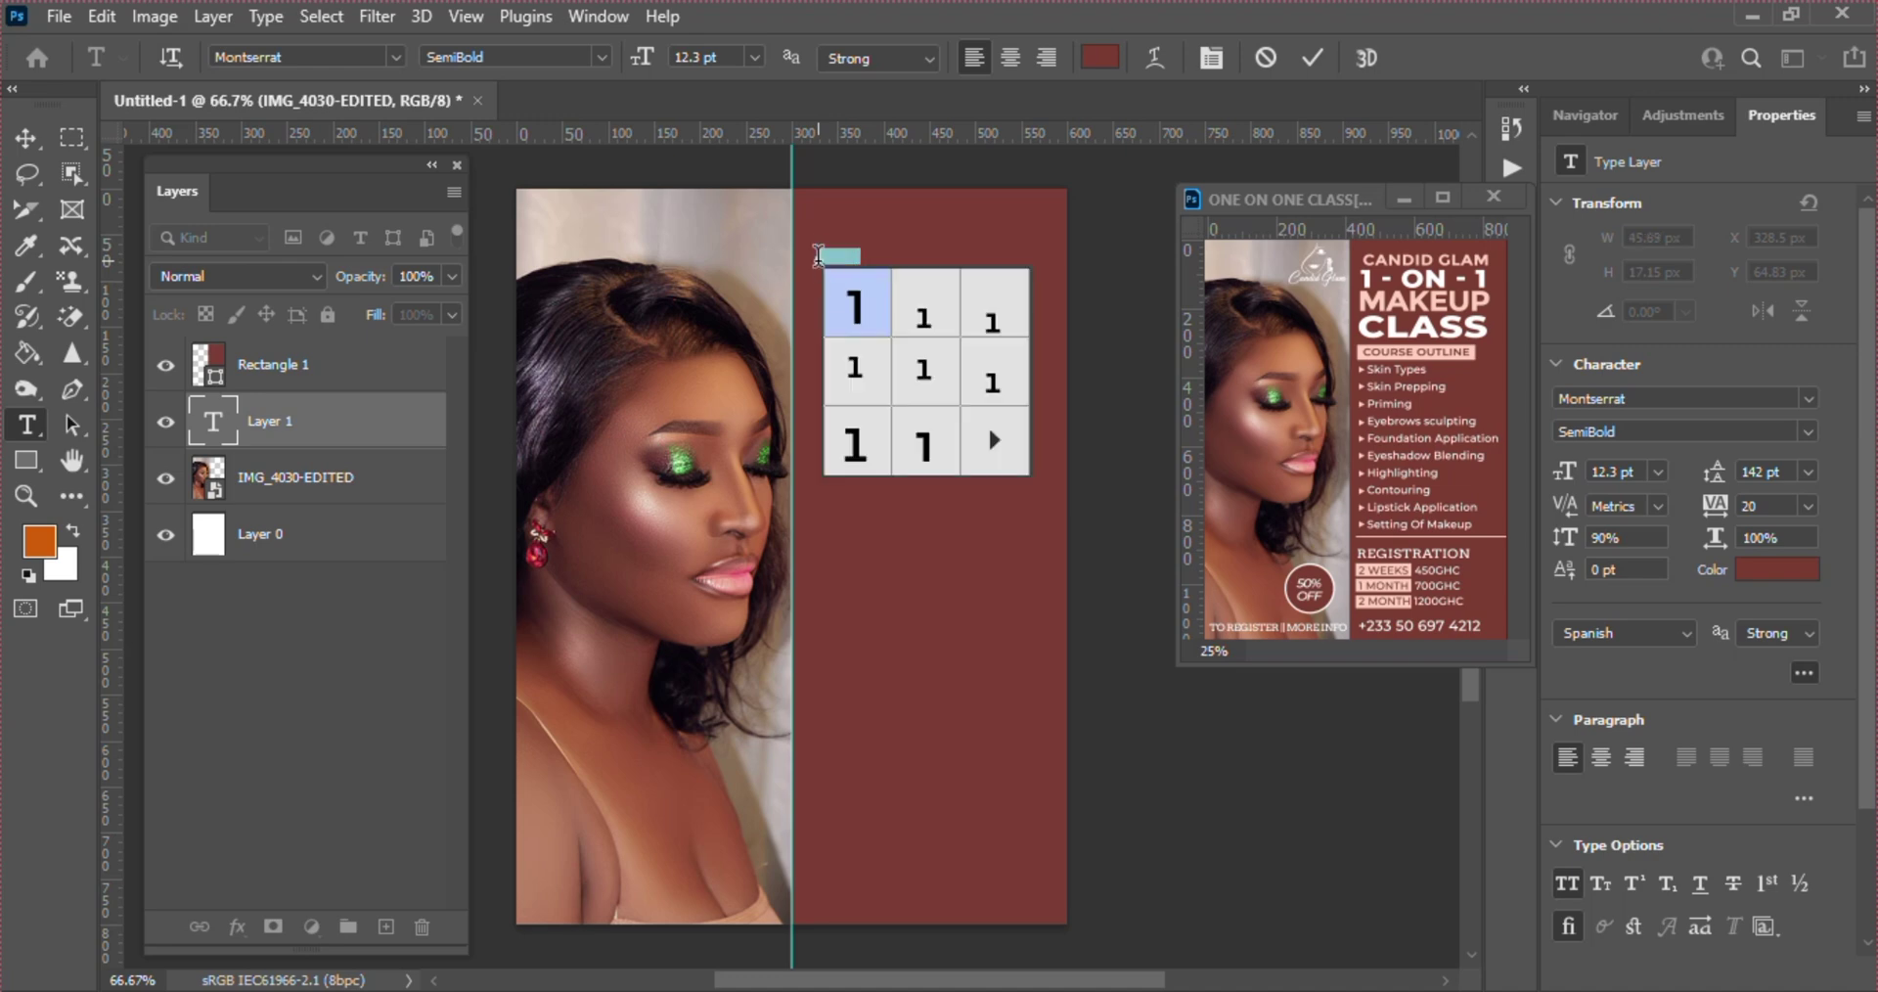
{"action": "key", "text": "BackSpace"}
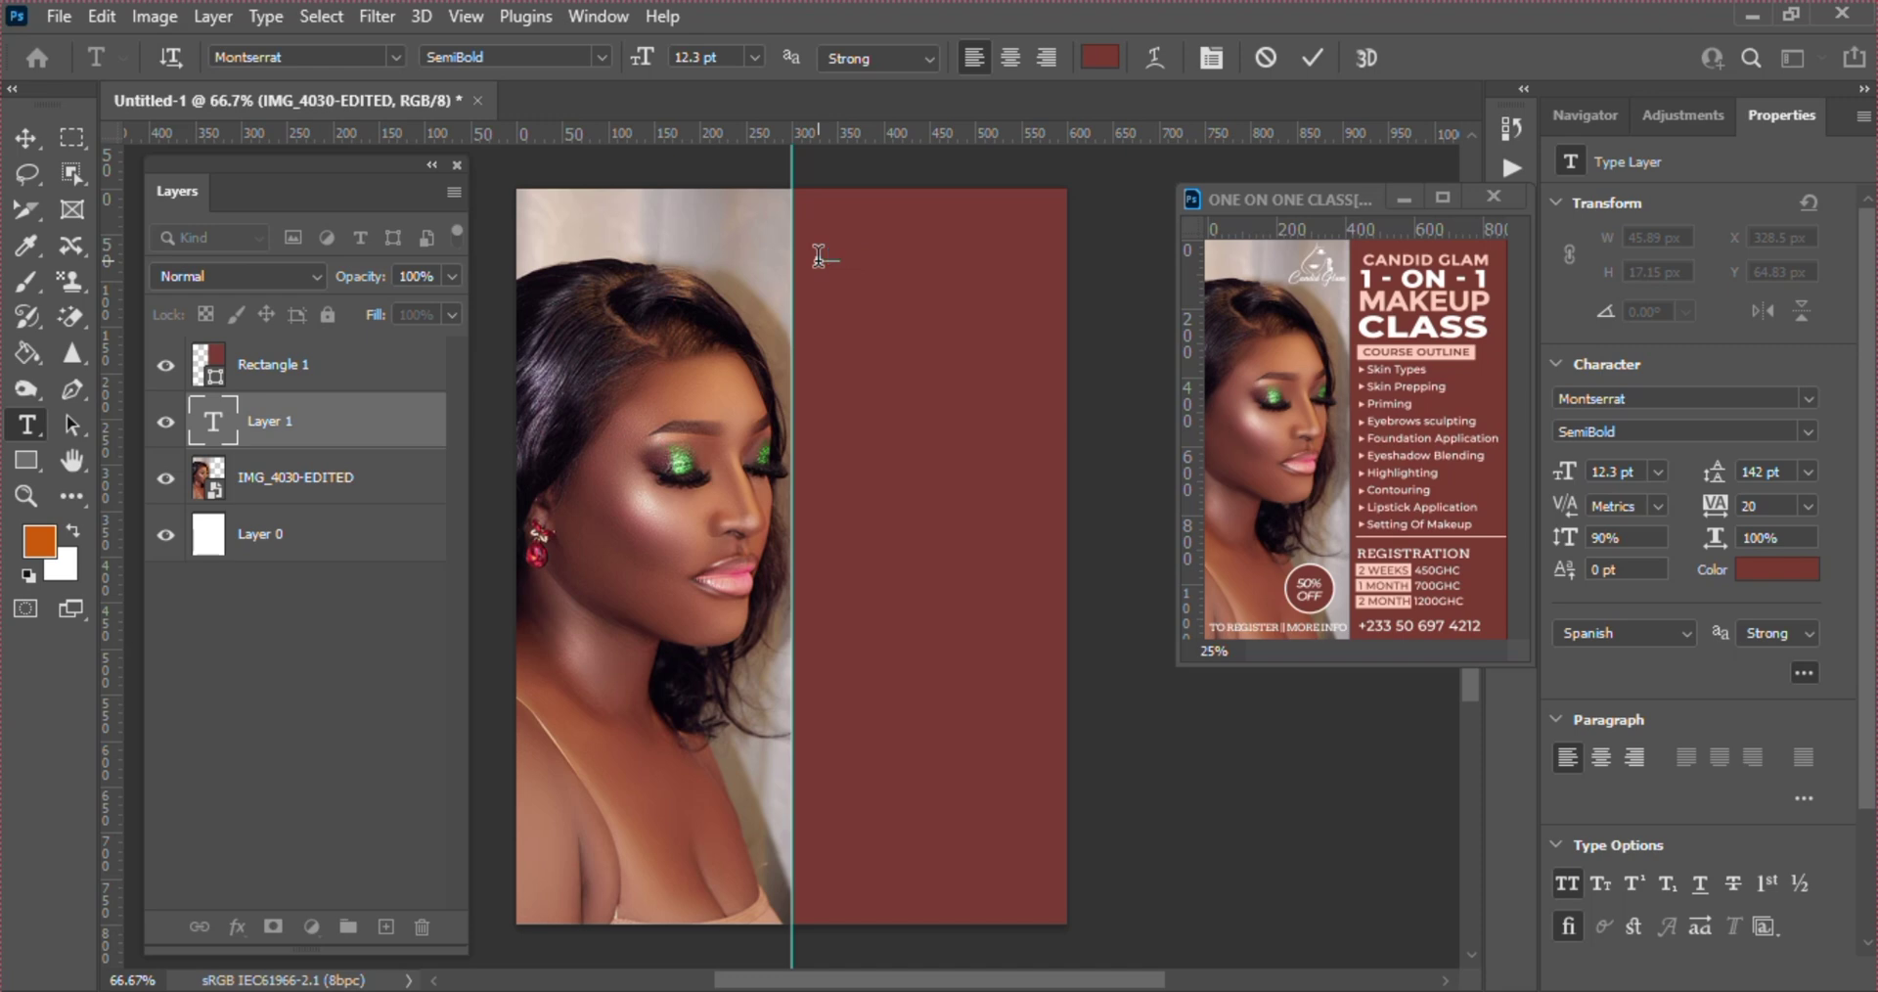
{"action": "type", "text": "CANDD"}
{"action": "left_click", "coordinate": [1309, 54]}
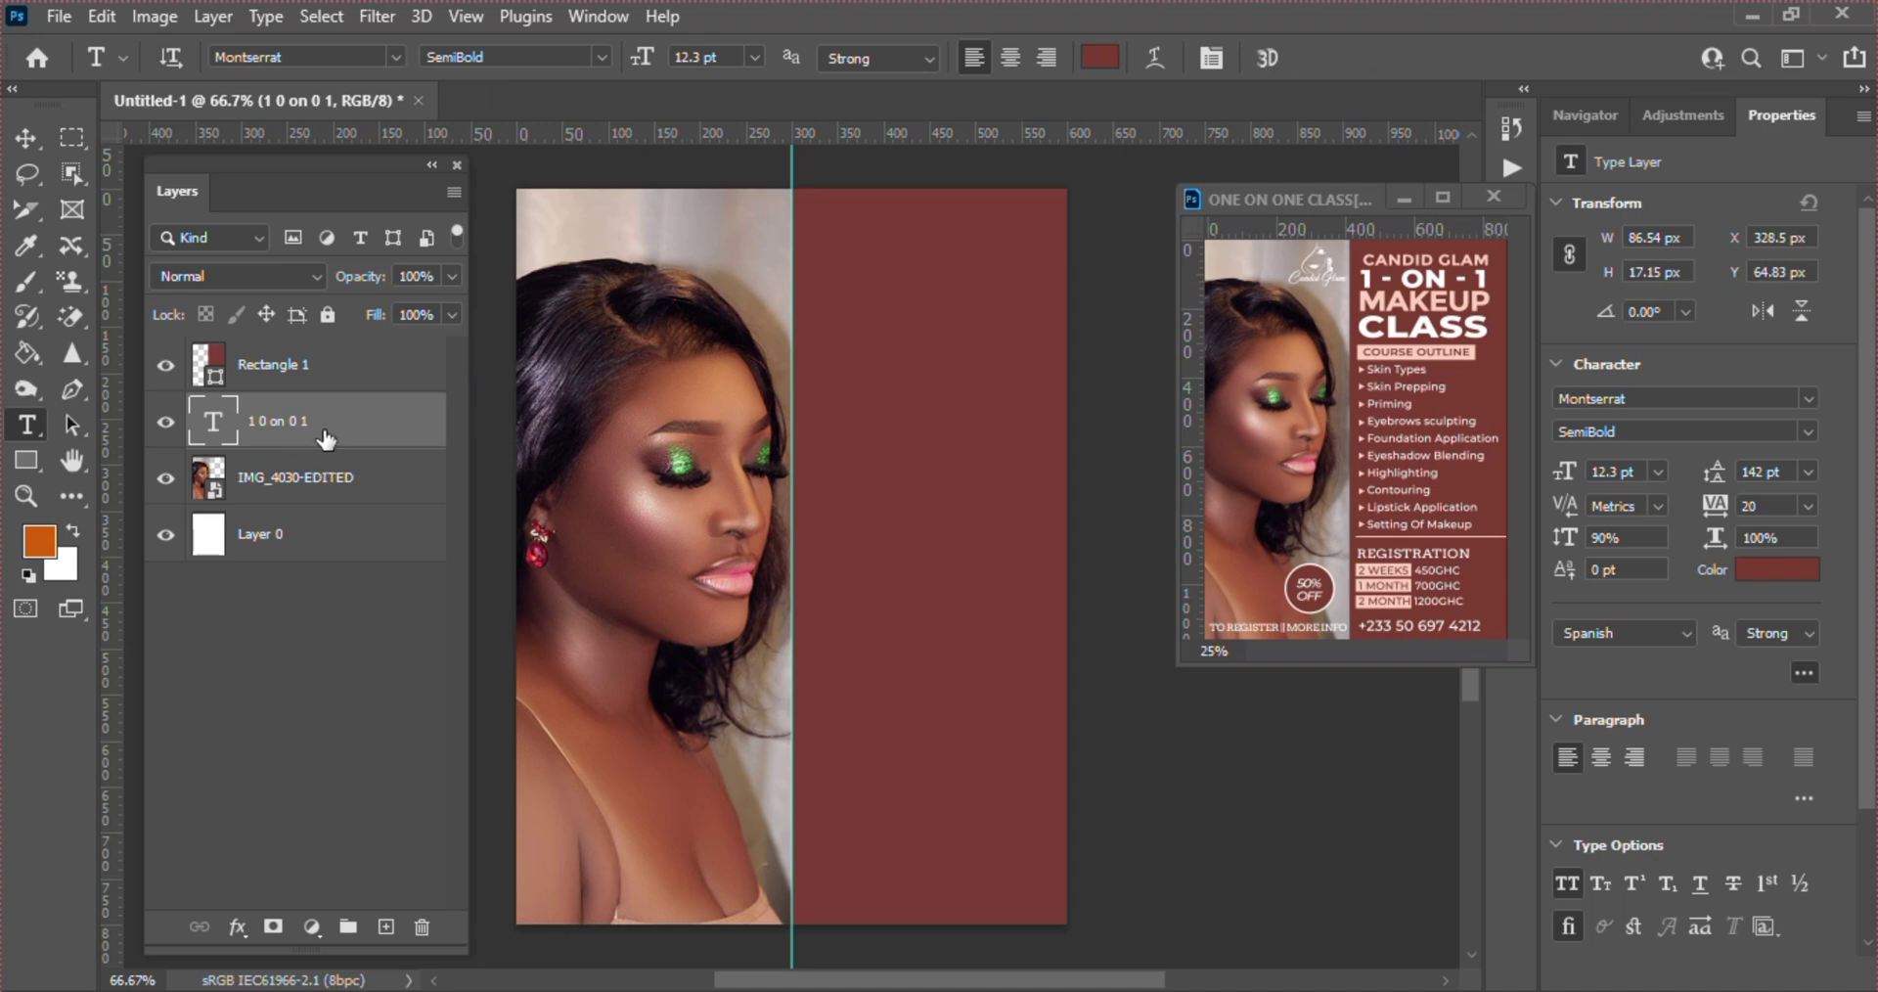
- Move the new text layer above the brown rectangle and set its text color to white ffffff
{"action": "left_click_drag", "start_coordinate": [325, 439], "coordinate": [263, 337]}
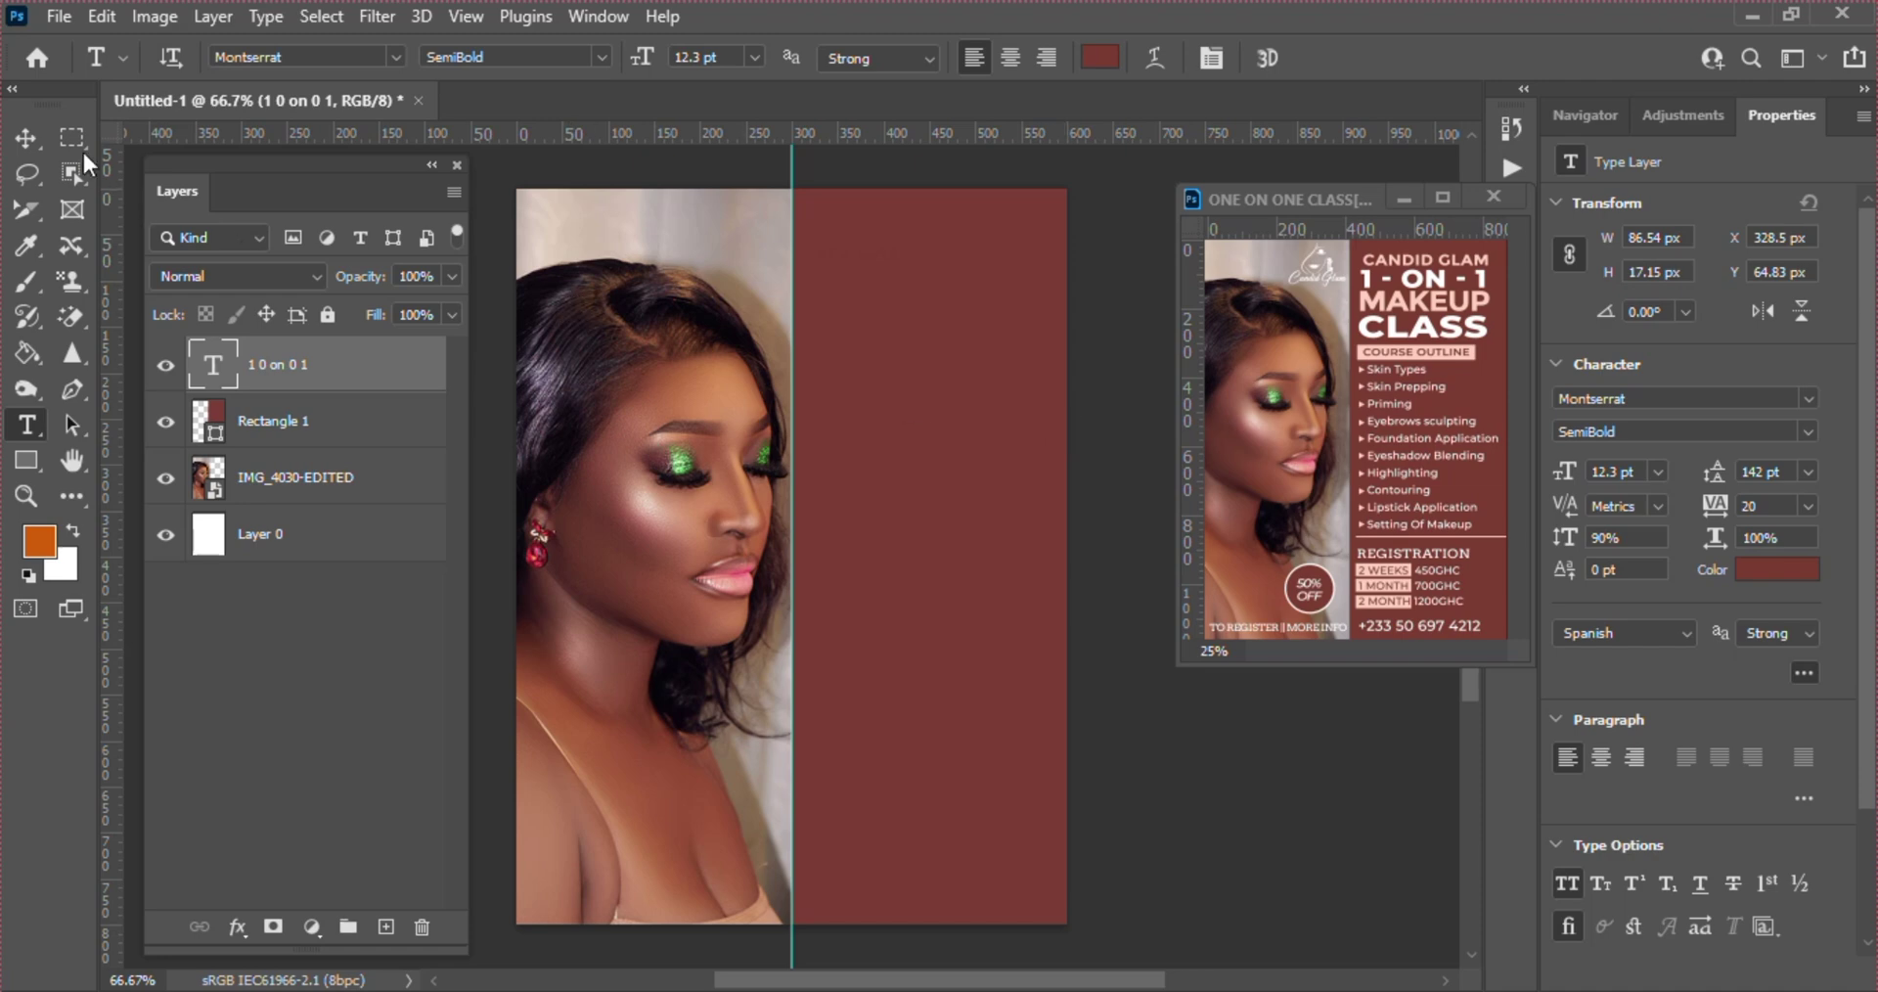
{"action": "left_click", "coordinate": [29, 143]}
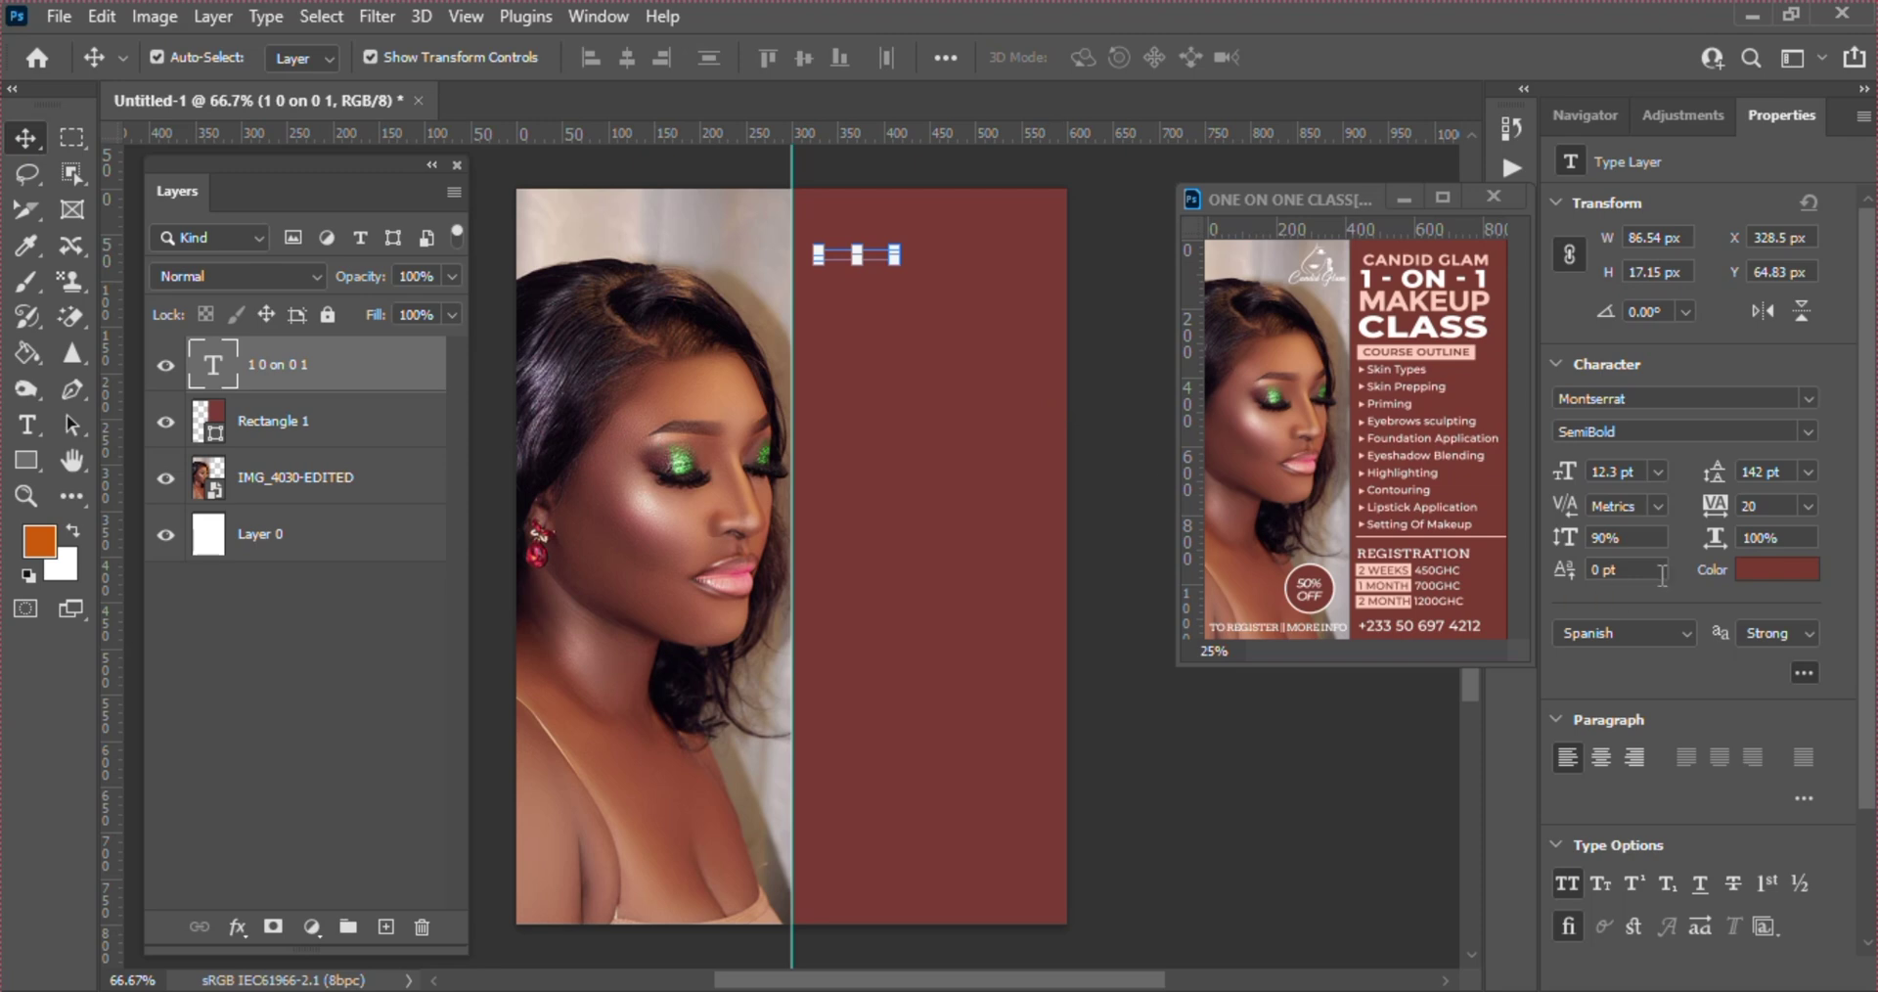
{"action": "left_click", "coordinate": [1796, 575]}
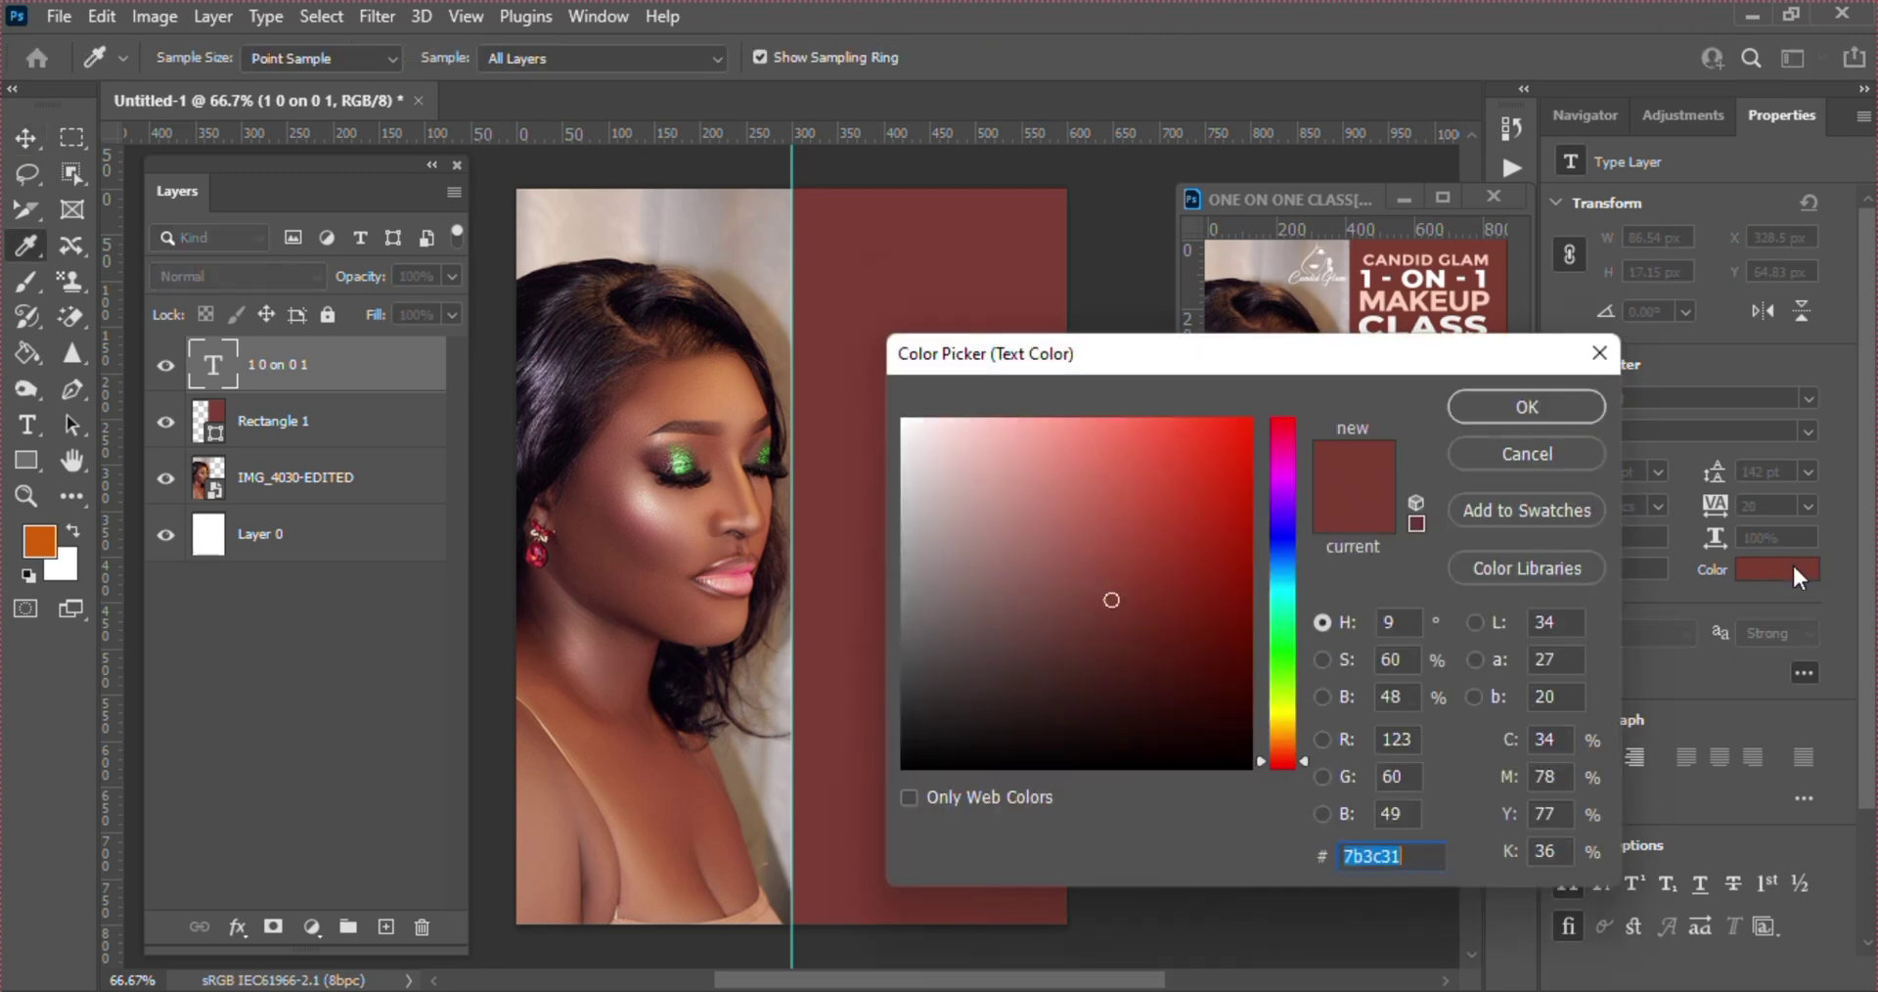
{"action": "mouse_move", "coordinate": [1111, 598]}
{"action": "left_mouse_down"}
{"action": "mouse_move", "coordinate": [956, 473]}
{"action": "mouse_move", "coordinate": [855, 344]}
{"action": "left_mouse_up"}
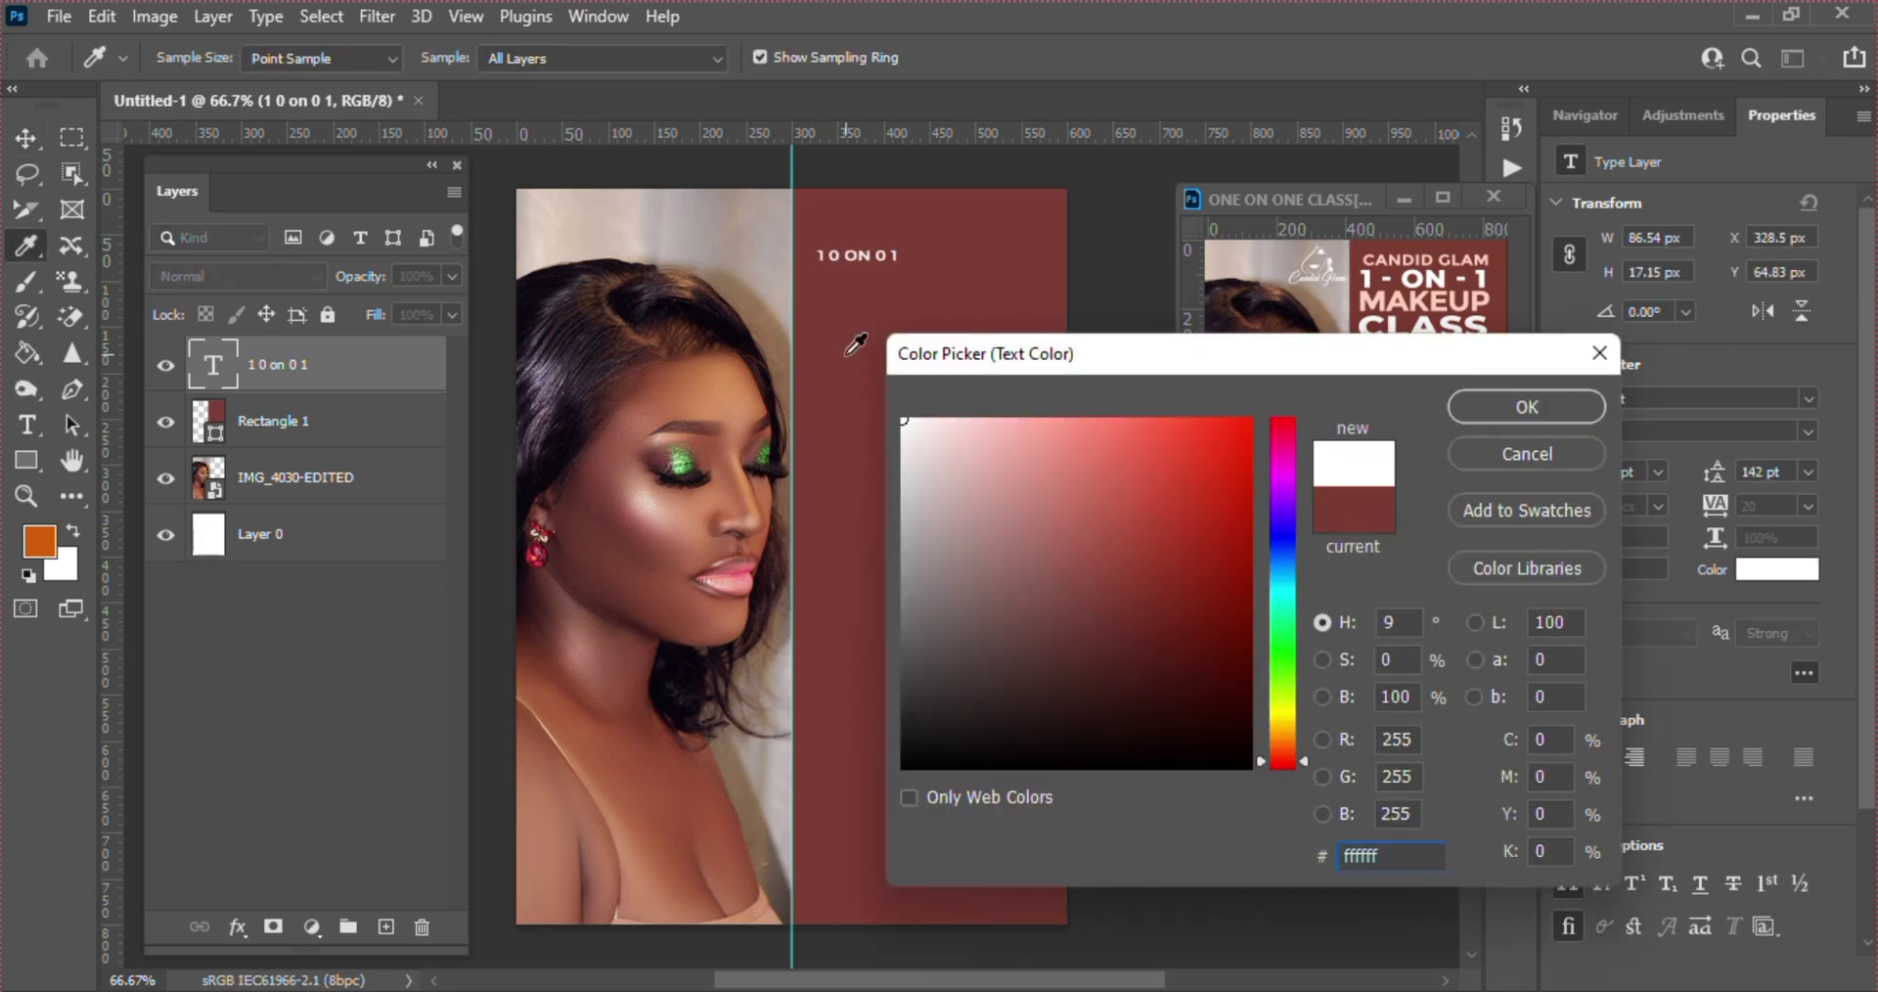
{"action": "key", "text": "Return"}
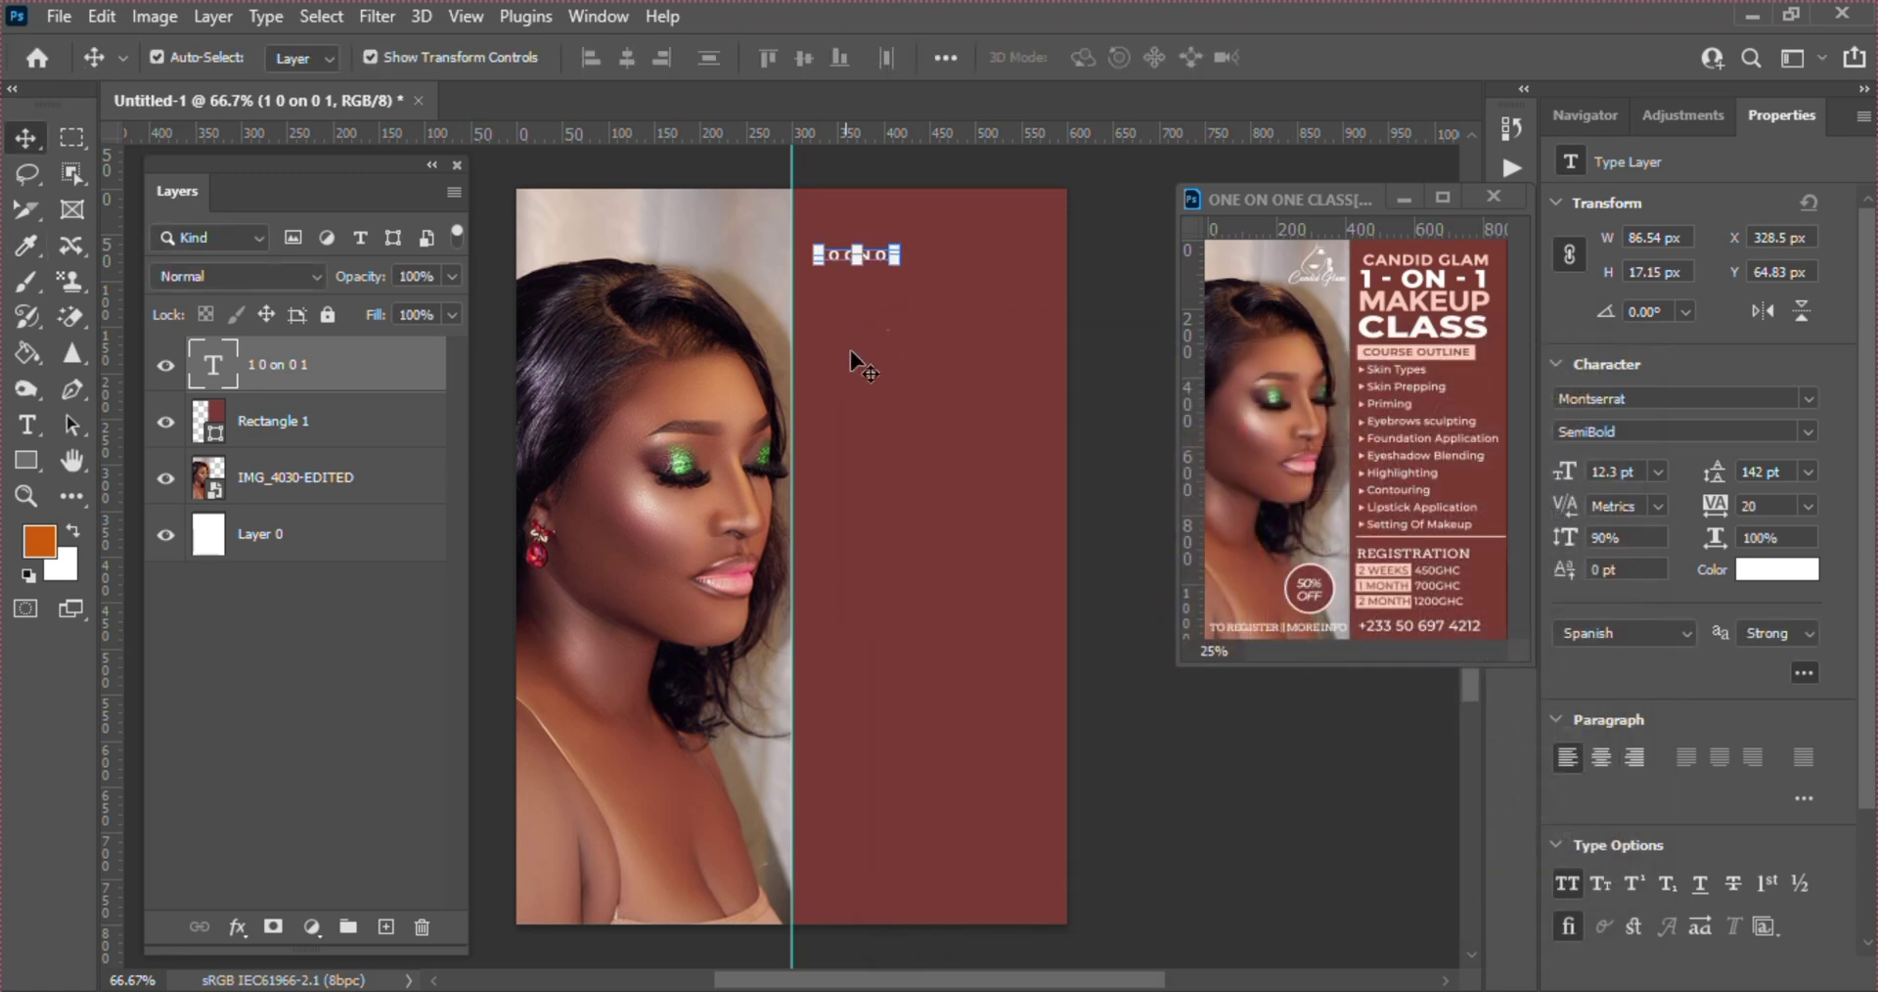
- Replace the white text line's wording with 1 - ON - 1
{"action": "key", "text": "t"}
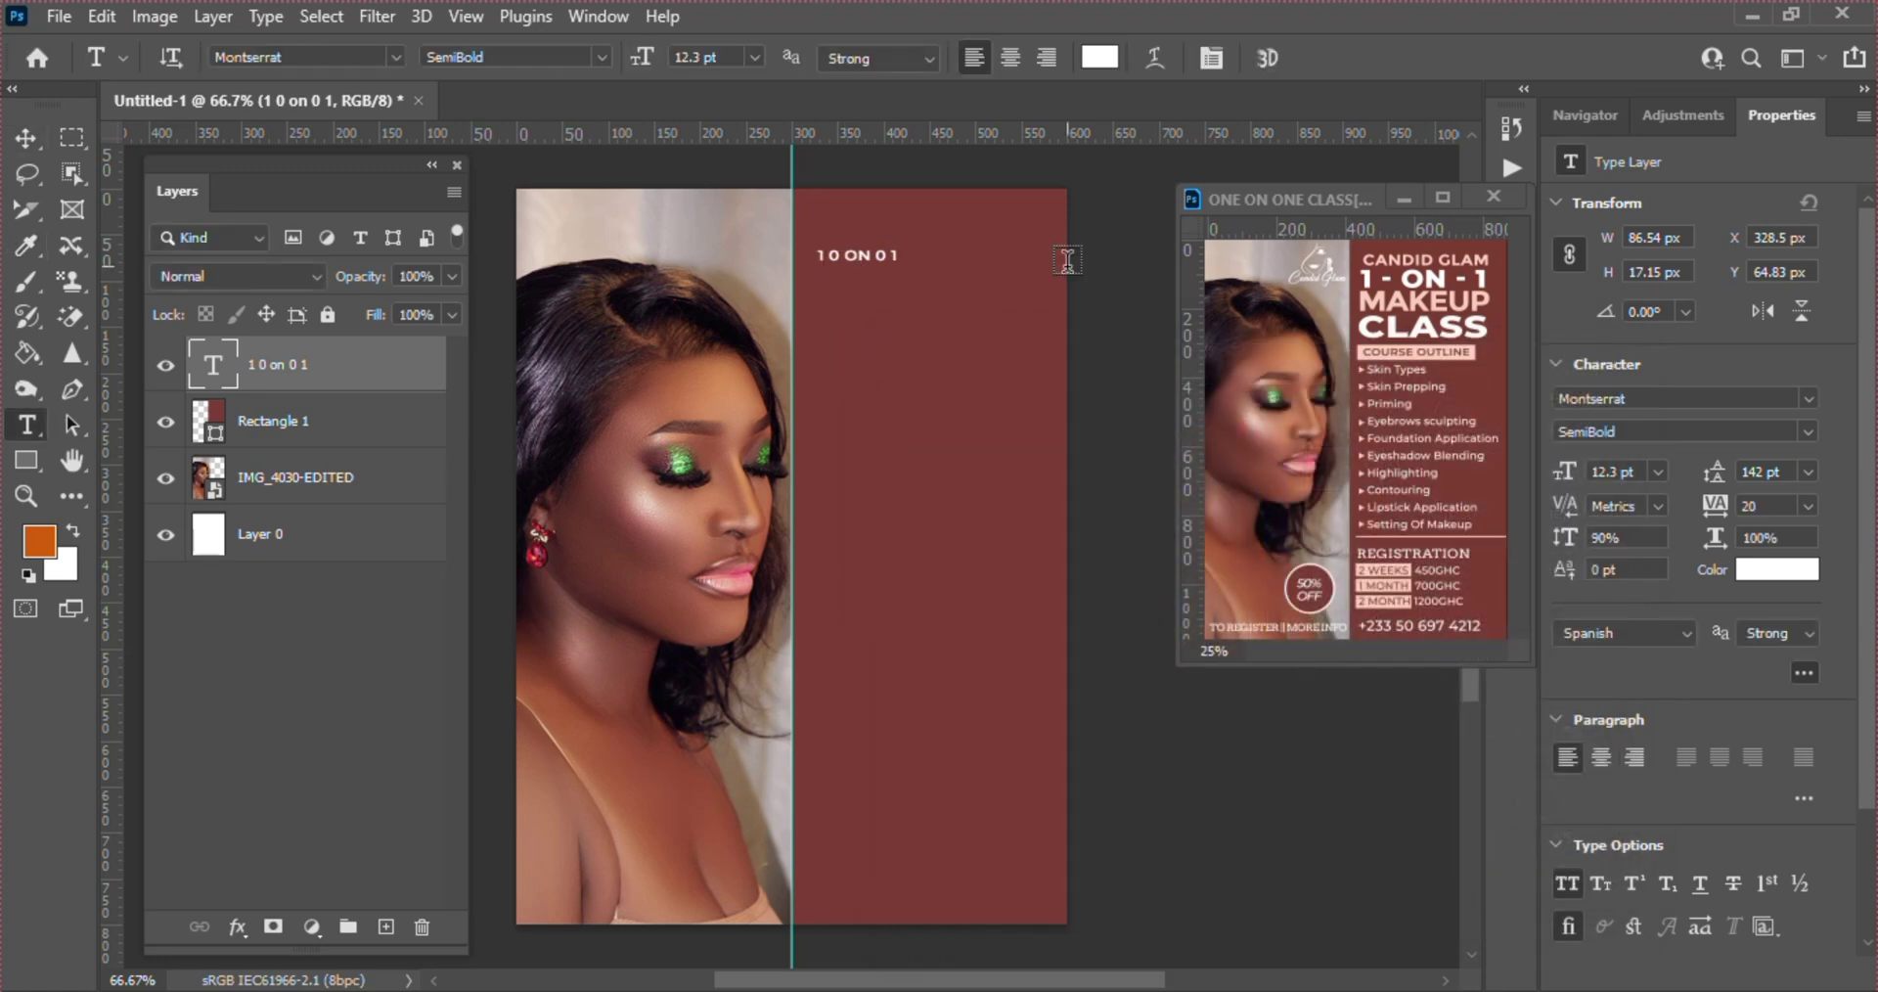
{"action": "left_click", "coordinate": [852, 260]}
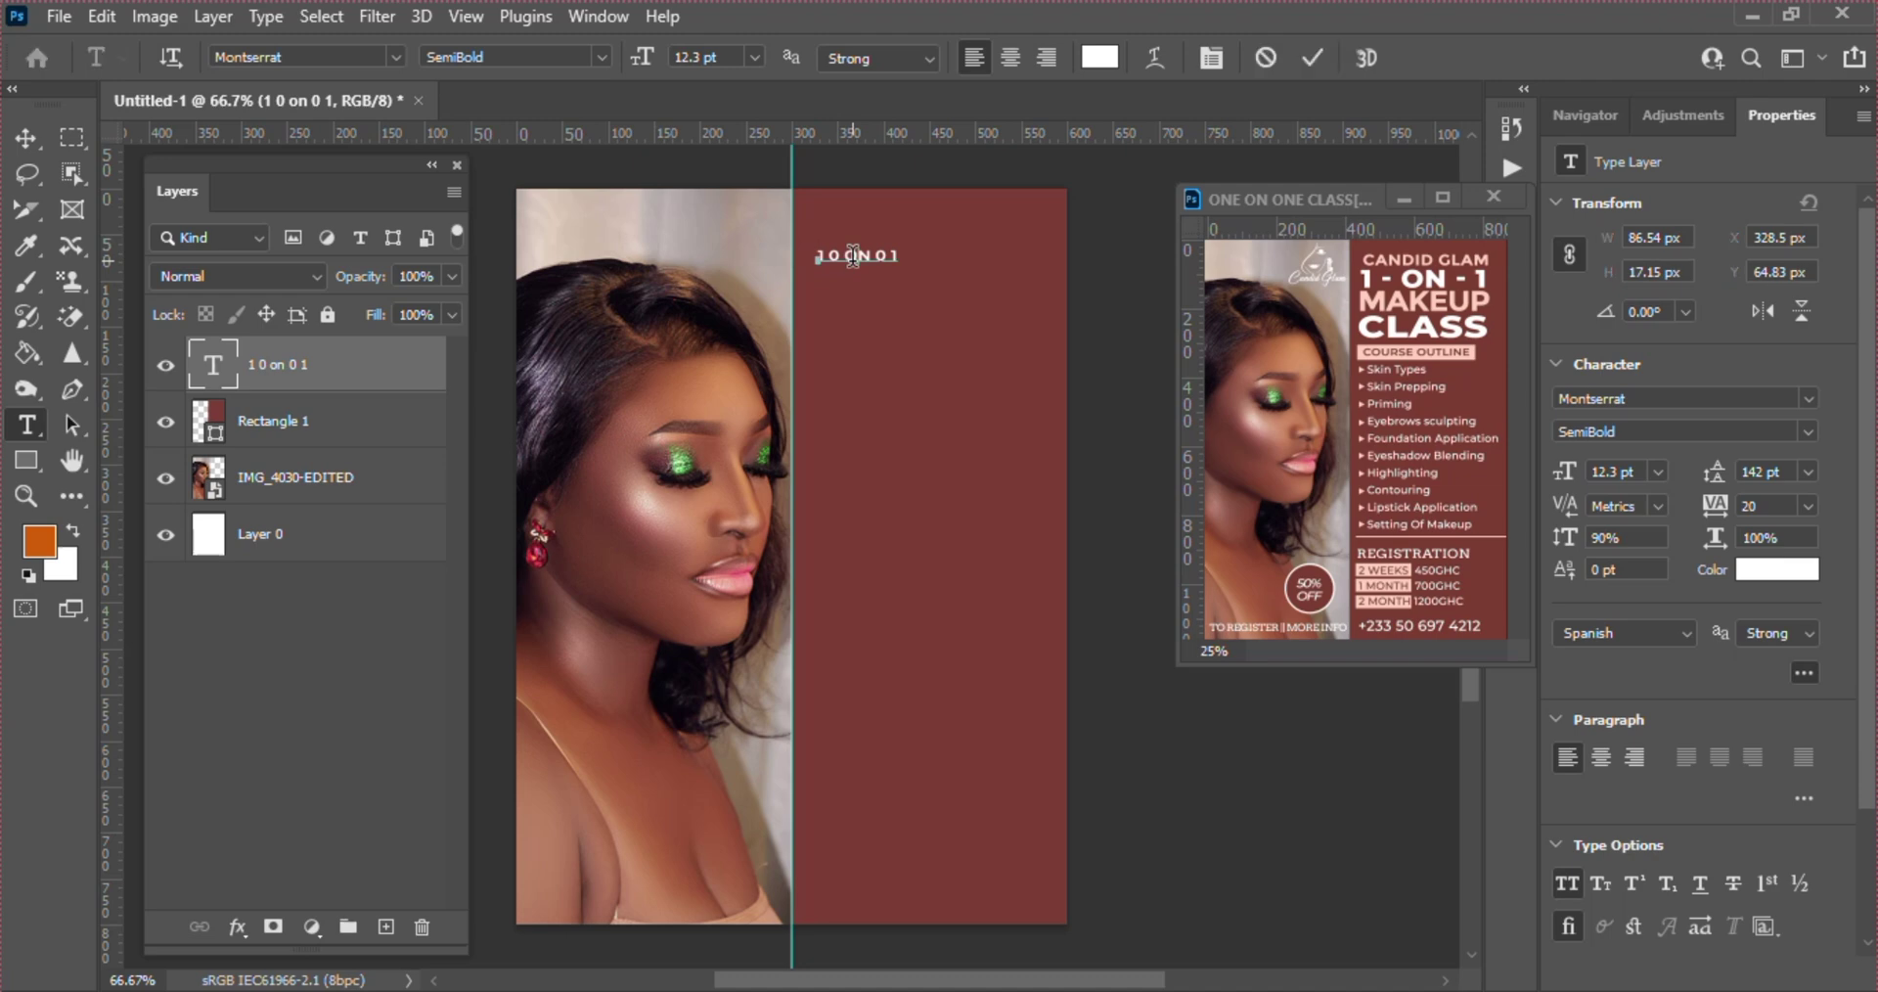
{"action": "key", "text": "ctrl+a"}
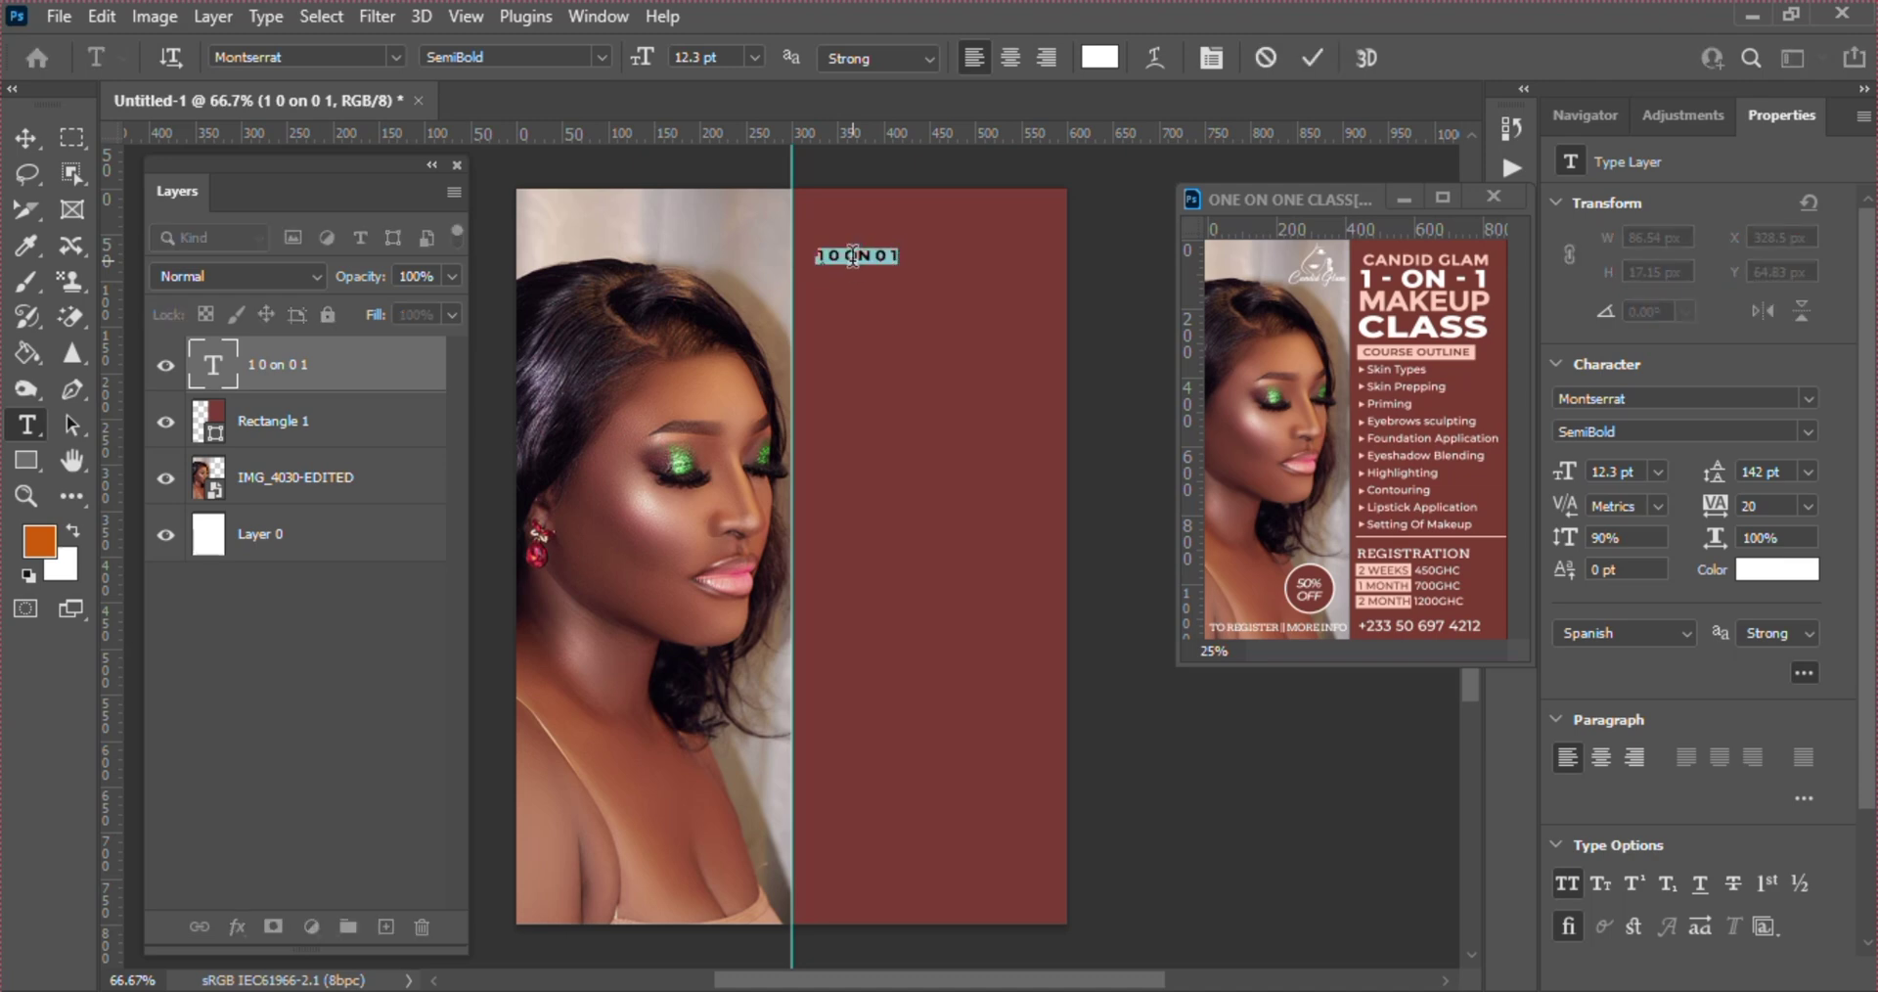
{"action": "key", "text": "BackSpace"}
{"action": "type", "text": "1 -"}
{"action": "type", "text": " ON"}
{"action": "type", "text": " O"}
{"action": "key", "text": "BackSpace"}
{"action": "type", "text": "- 1"}
{"action": "left_click", "coordinate": [1311, 55]}
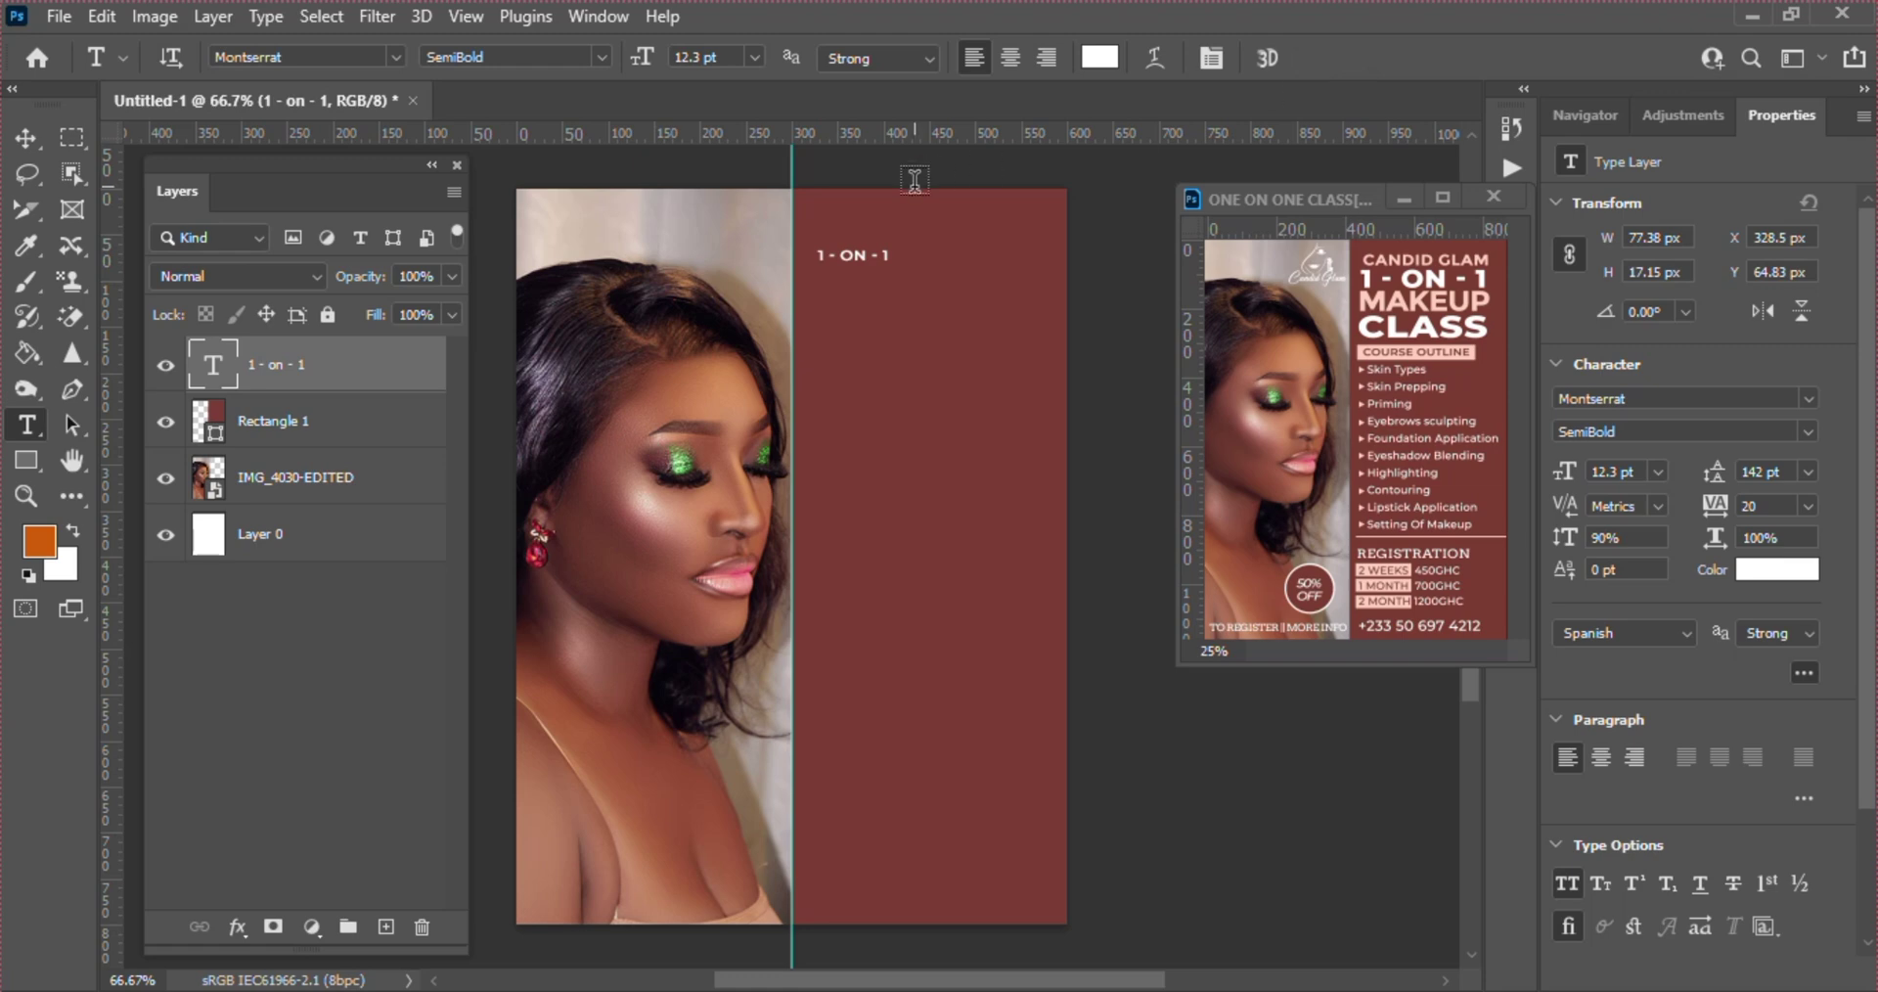
- Increase the font size of the 1 - ON - 1 text to 32 pt
{"action": "key", "text": "v"}
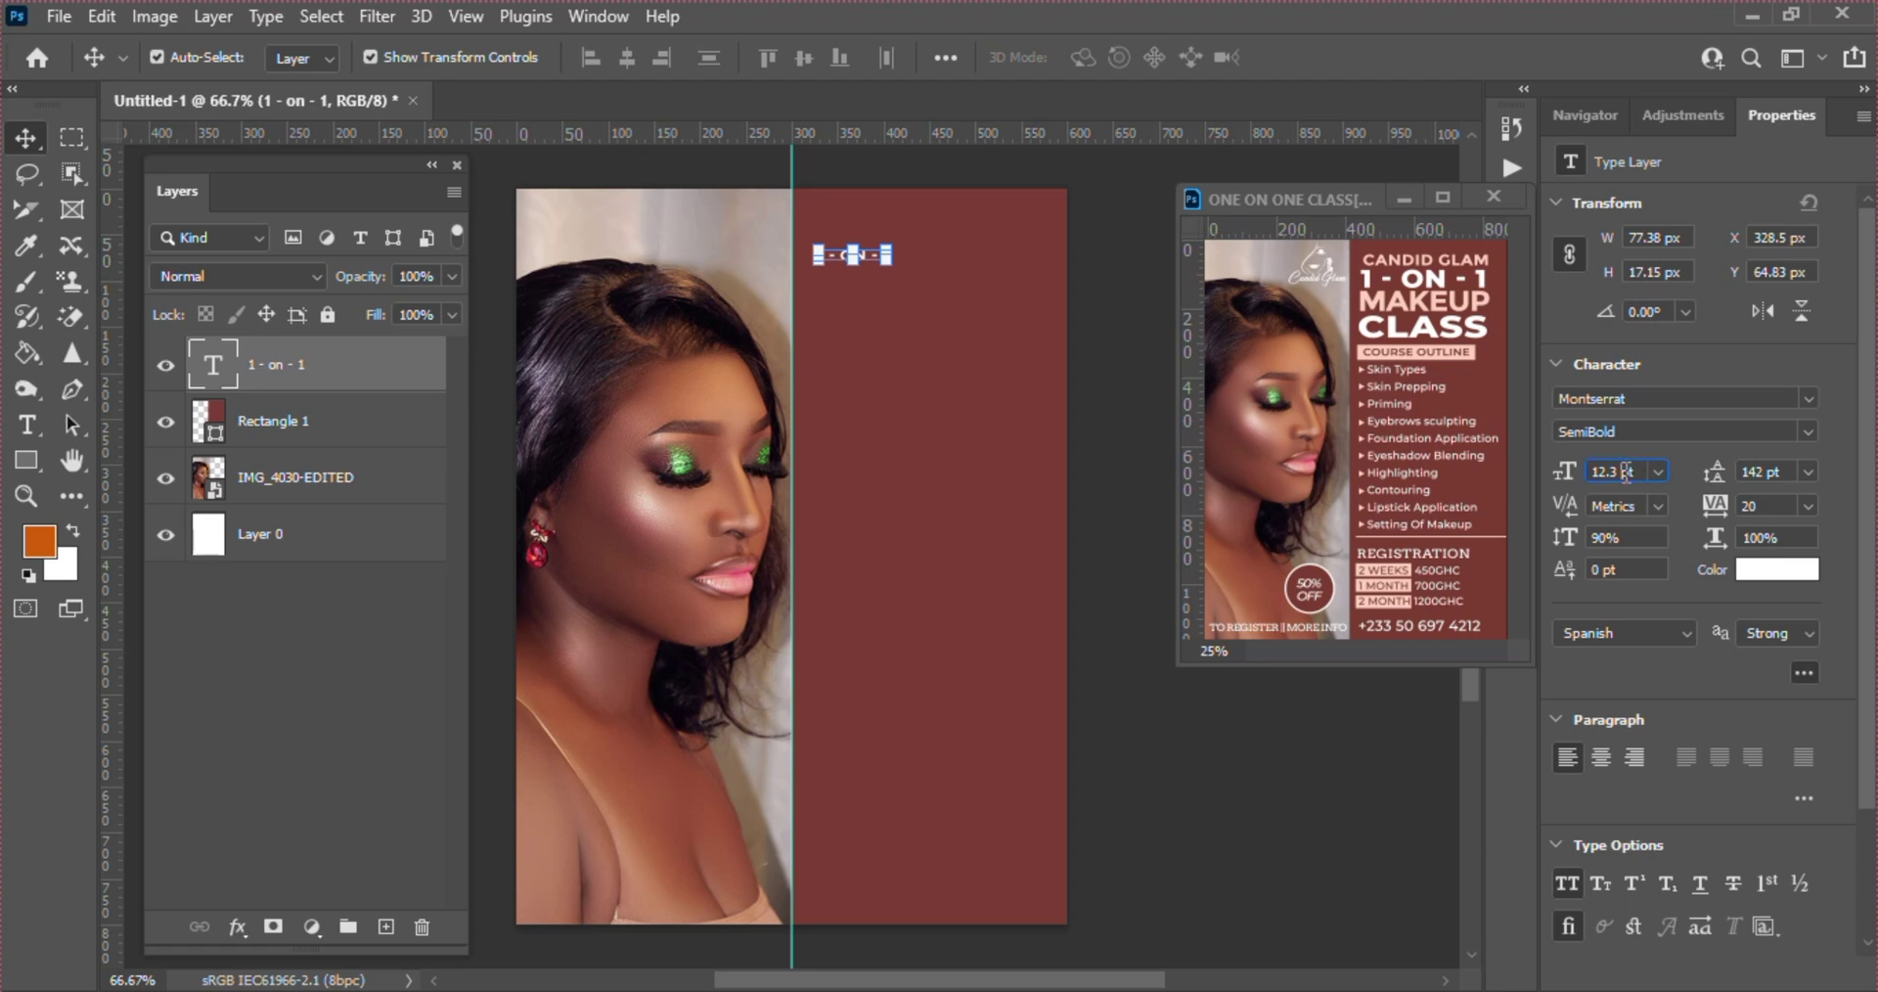
{"action": "key", "text": "Up"}
{"action": "key", "text": "Up"}
{"action": "key", "text": "Up"}
{"action": "key", "text": "Up"}
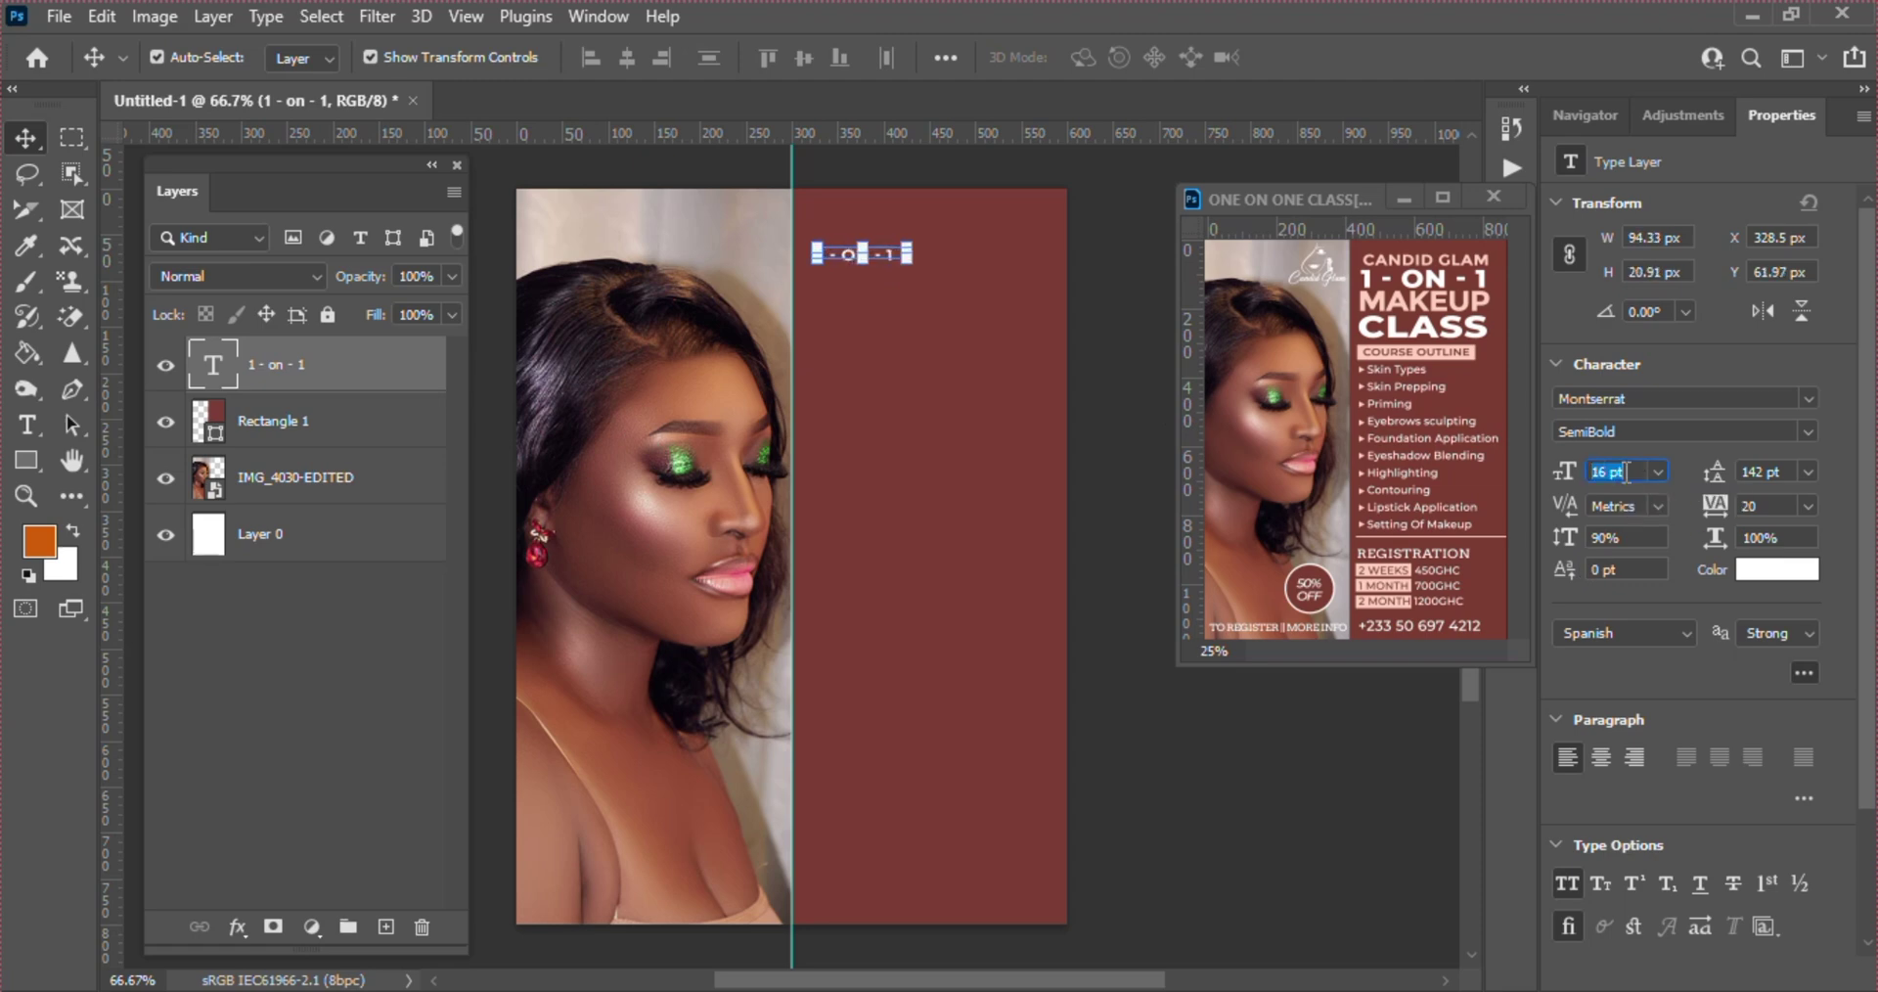
{"action": "key", "text": "Up"}
{"action": "key", "text": "Up"}
{"action": "key", "text": "Up"}
{"action": "key", "text": "Up"}
{"action": "key", "text": "Up"}
{"action": "key", "text": "Up"}
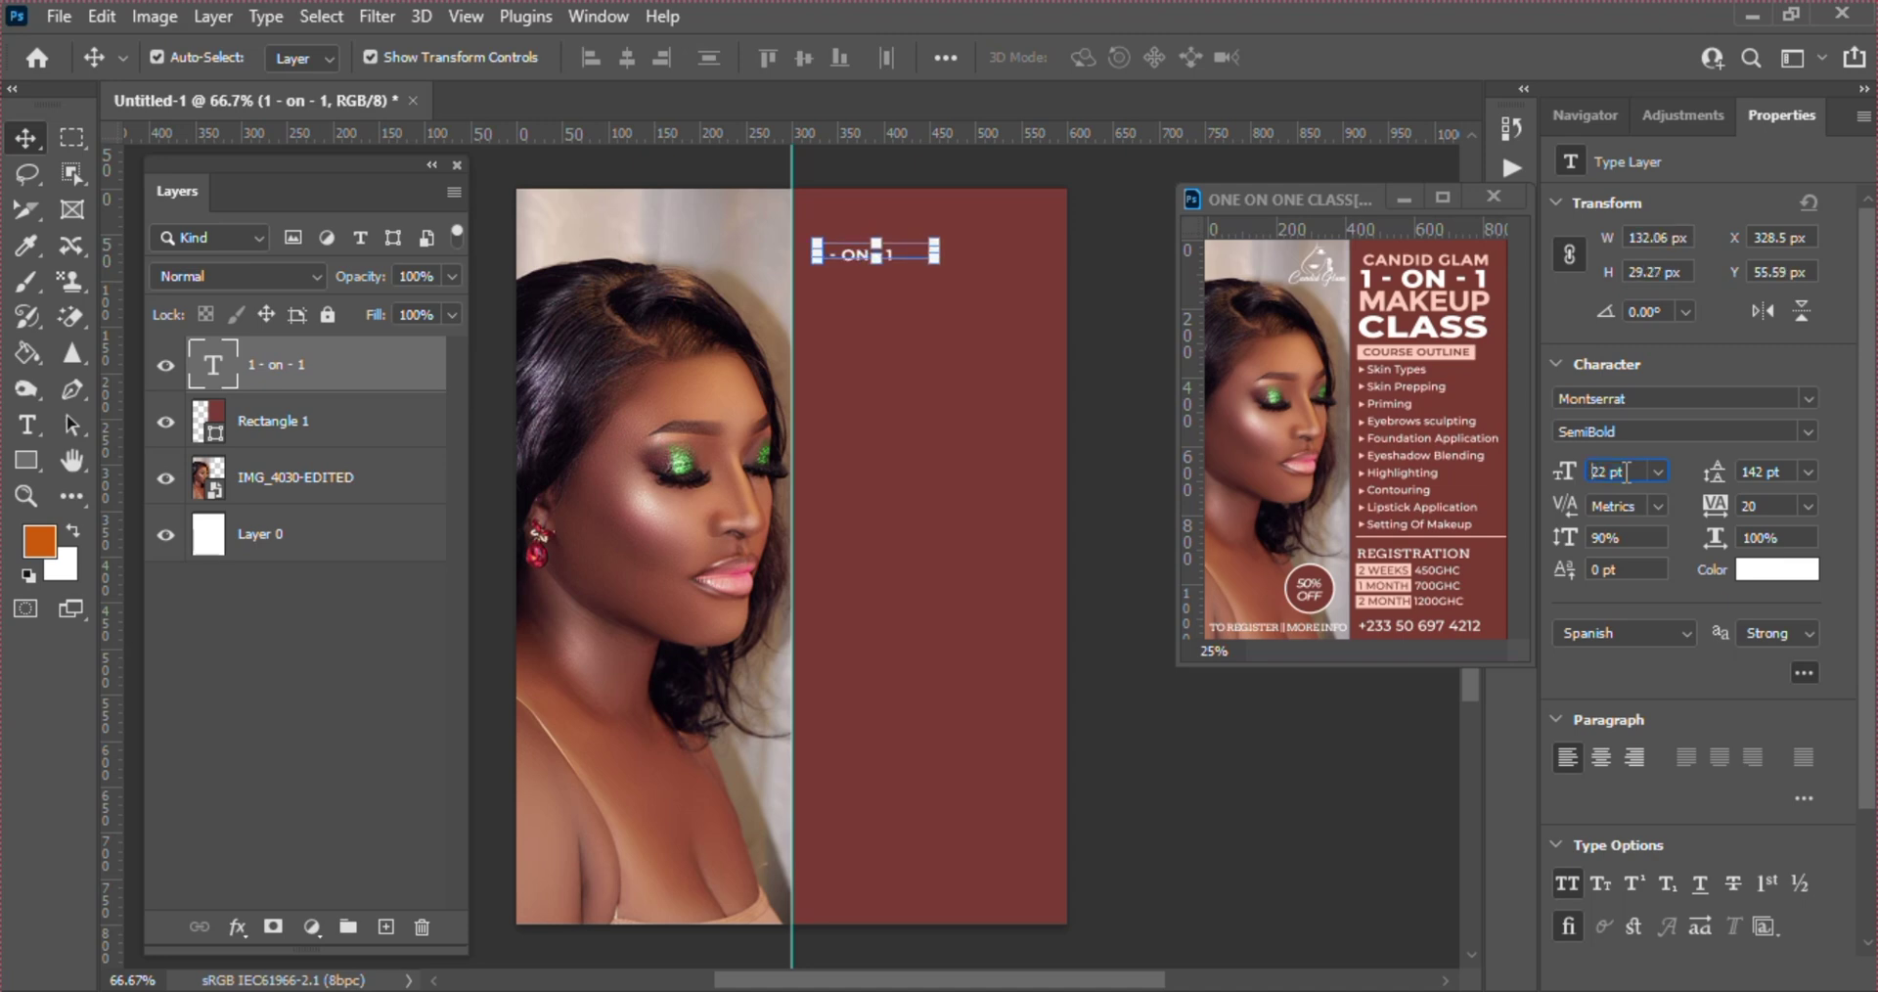
{"action": "key", "text": "Up"}
{"action": "key", "text": "Up"}
{"action": "key", "text": "Up"}
{"action": "key", "text": "Up"}
{"action": "key", "text": "Up"}
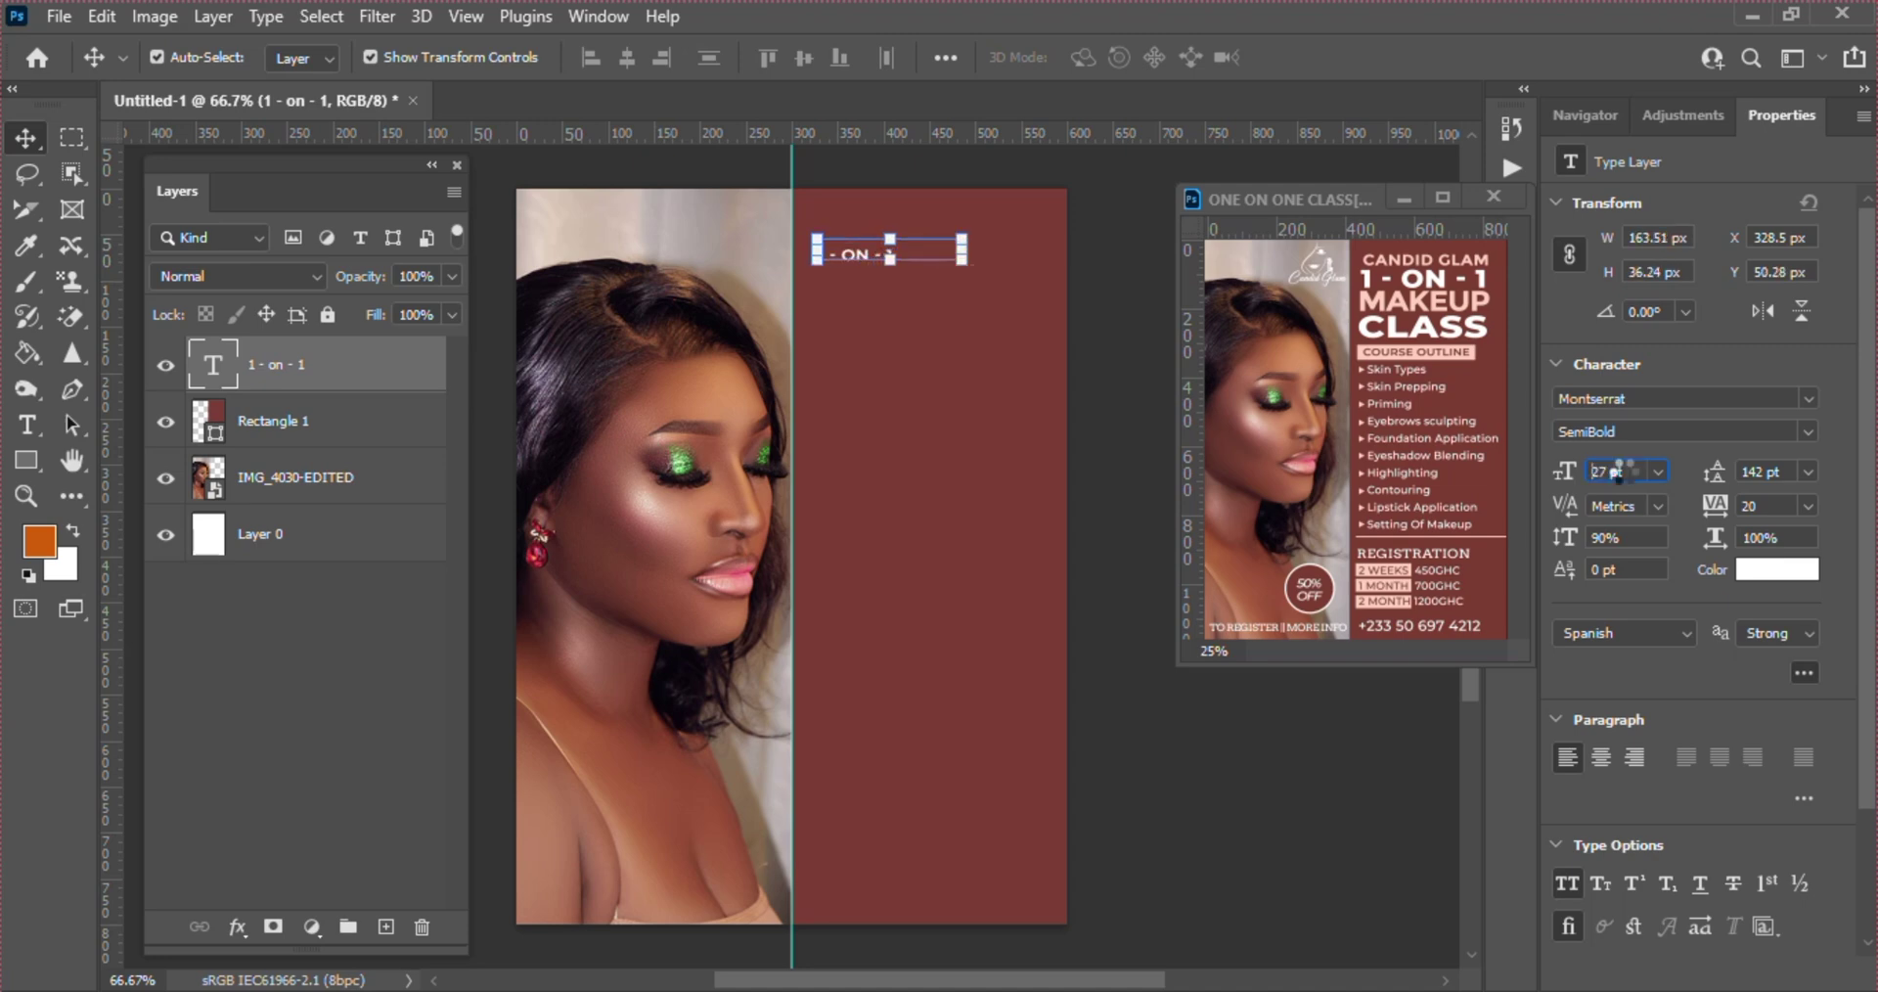
{"action": "key", "text": "Up"}
{"action": "key", "text": "Up"}
{"action": "key", "text": "Up"}
{"action": "key", "text": "Up"}
{"action": "key", "text": "Up"}
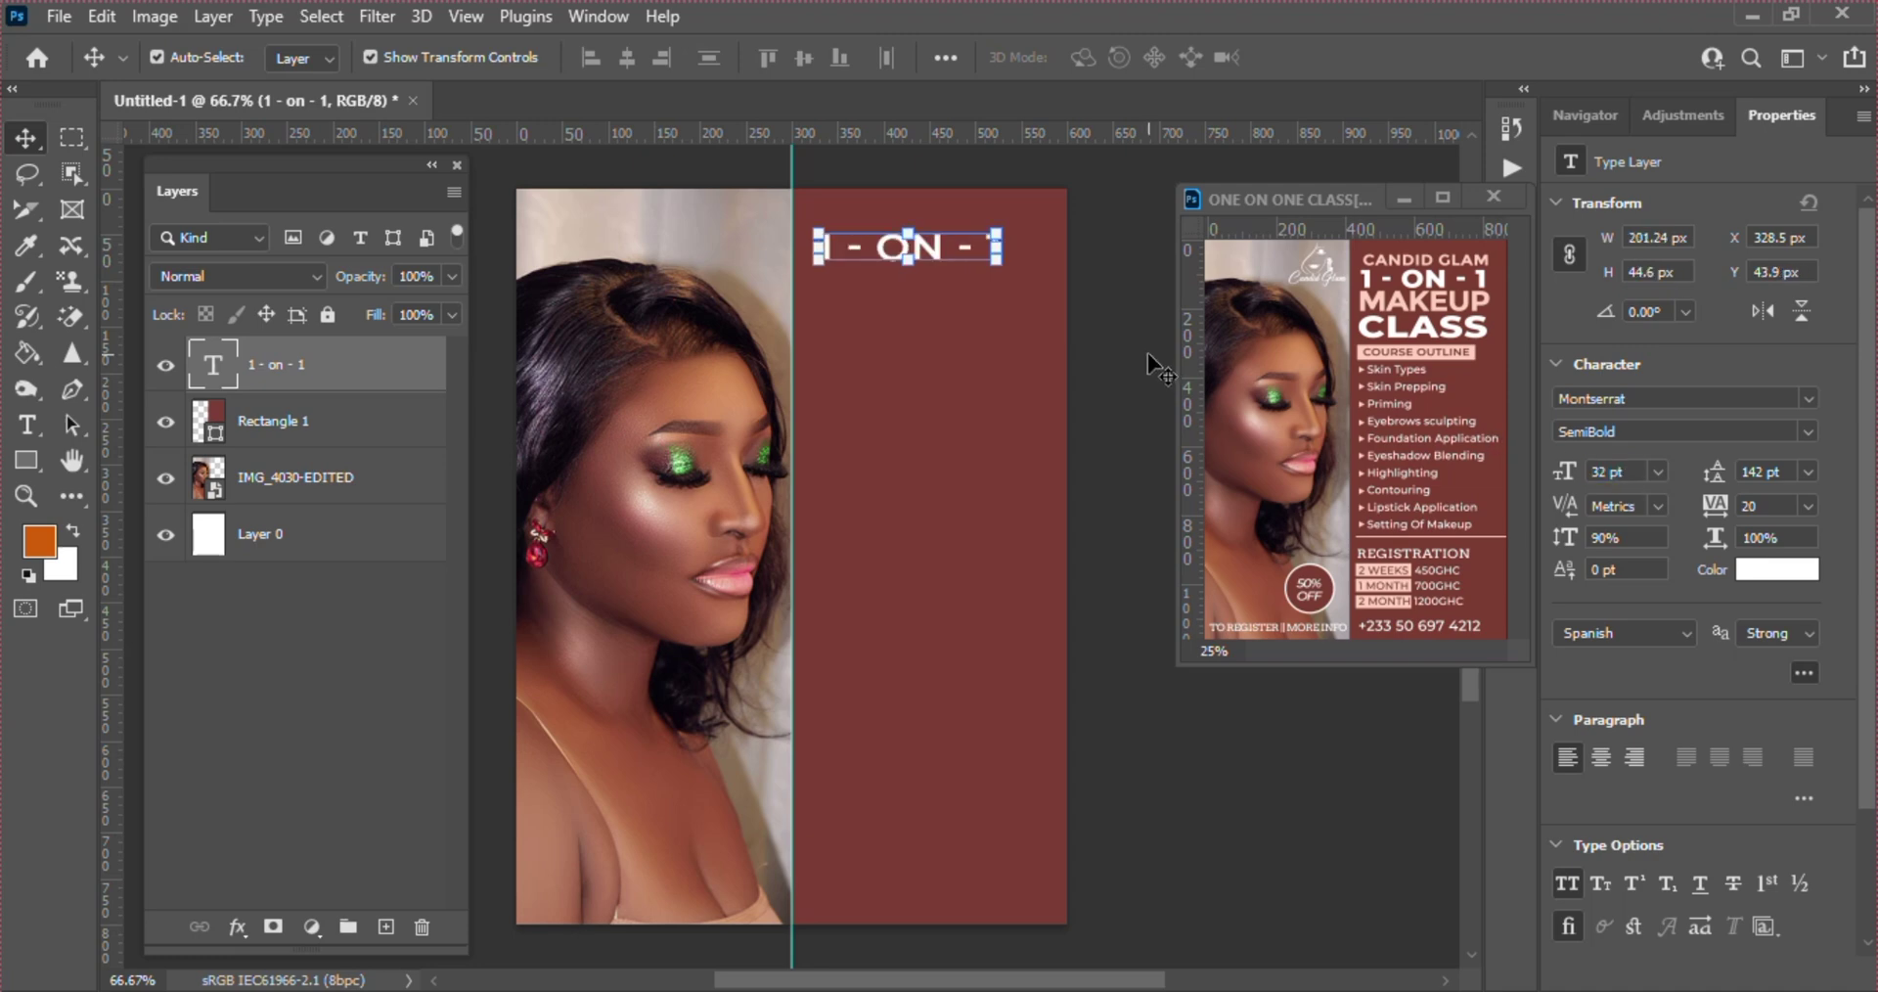
- Scale the 1 - ON - 1 text up proportionally to about 253 by 56 px so it nearly spans the brown panel
{"action": "key", "text": "ctrl"}
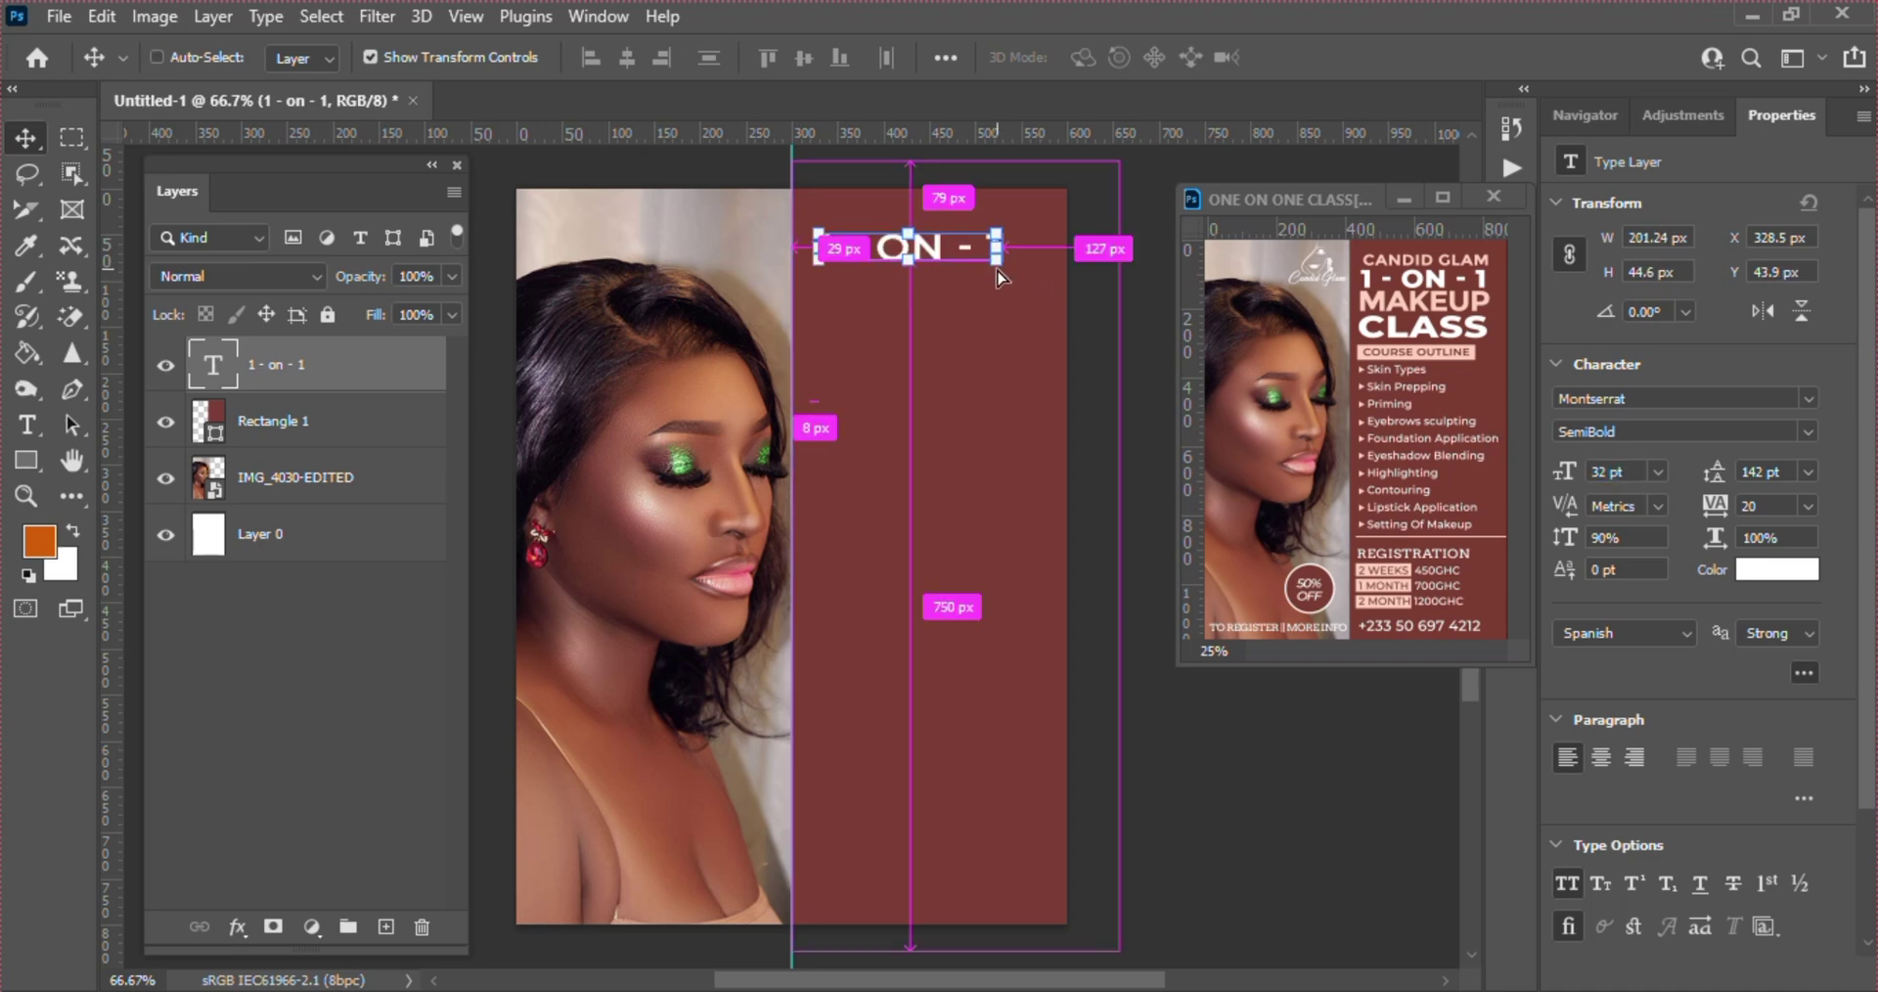
{"action": "left_click", "coordinate": [997, 278]}
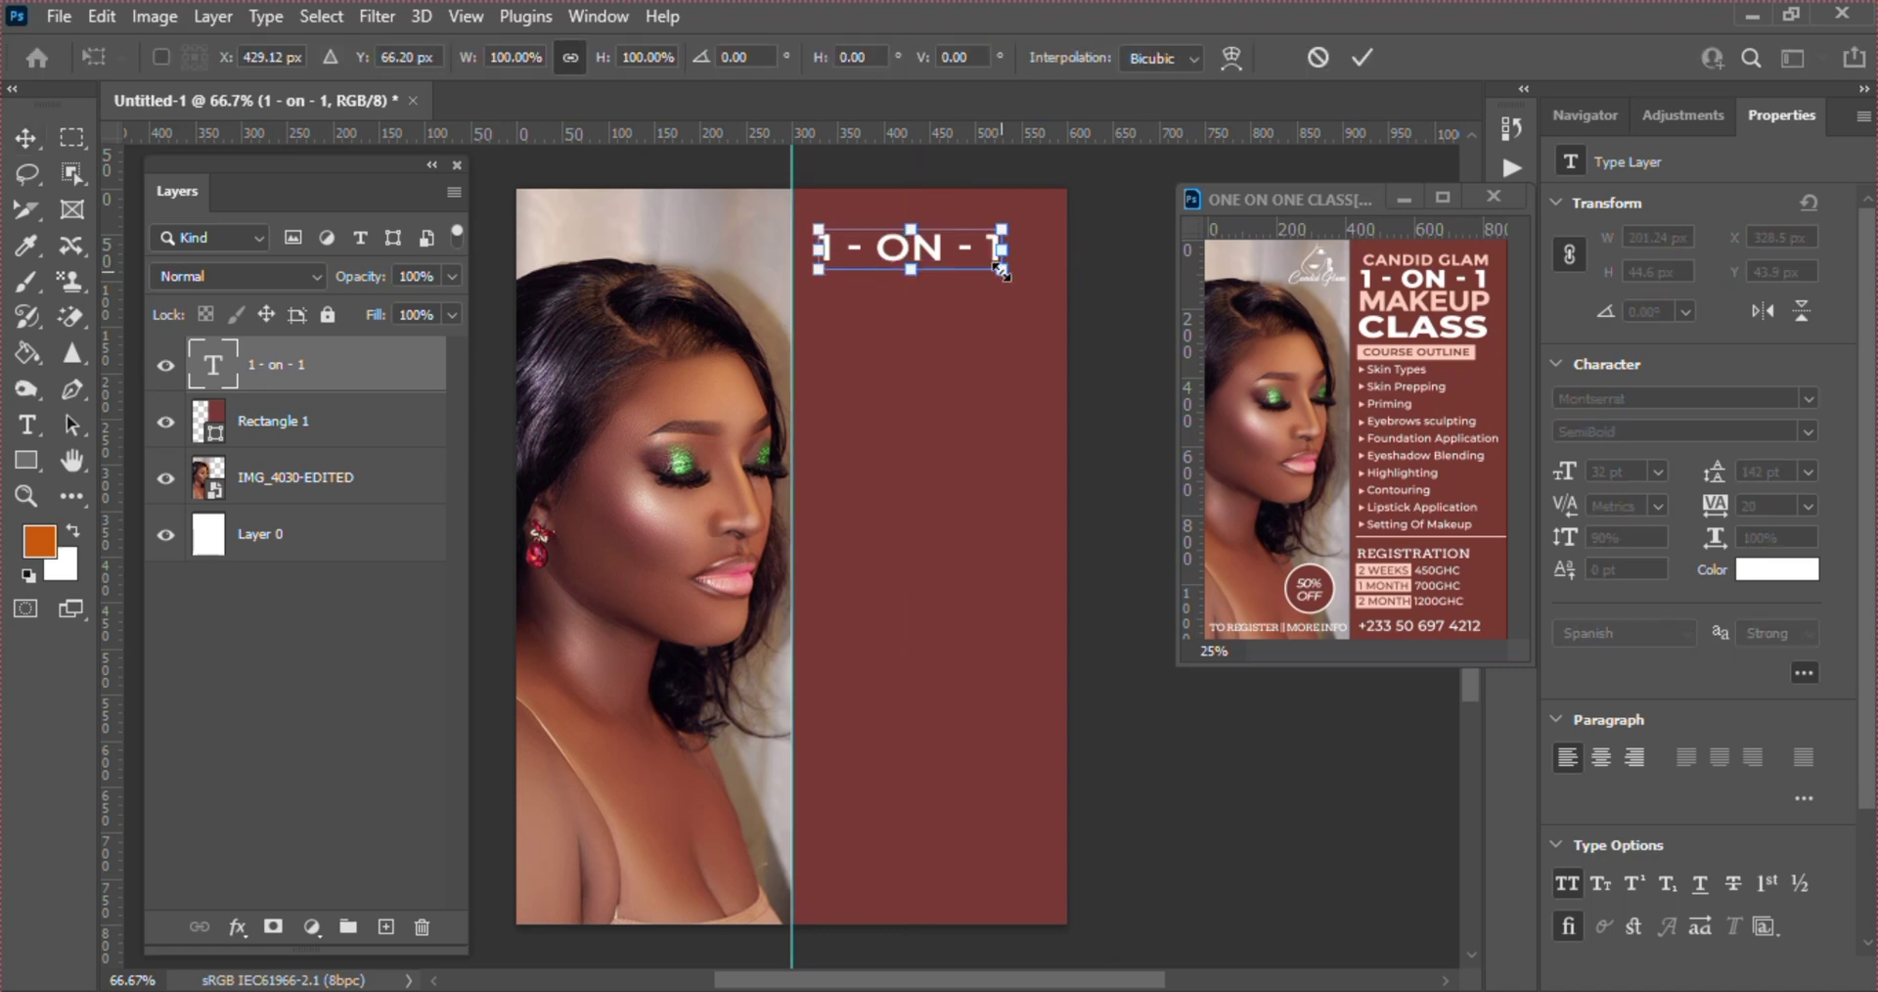
{"action": "left_click_drag", "start_coordinate": [999, 274], "coordinate": [1047, 292]}
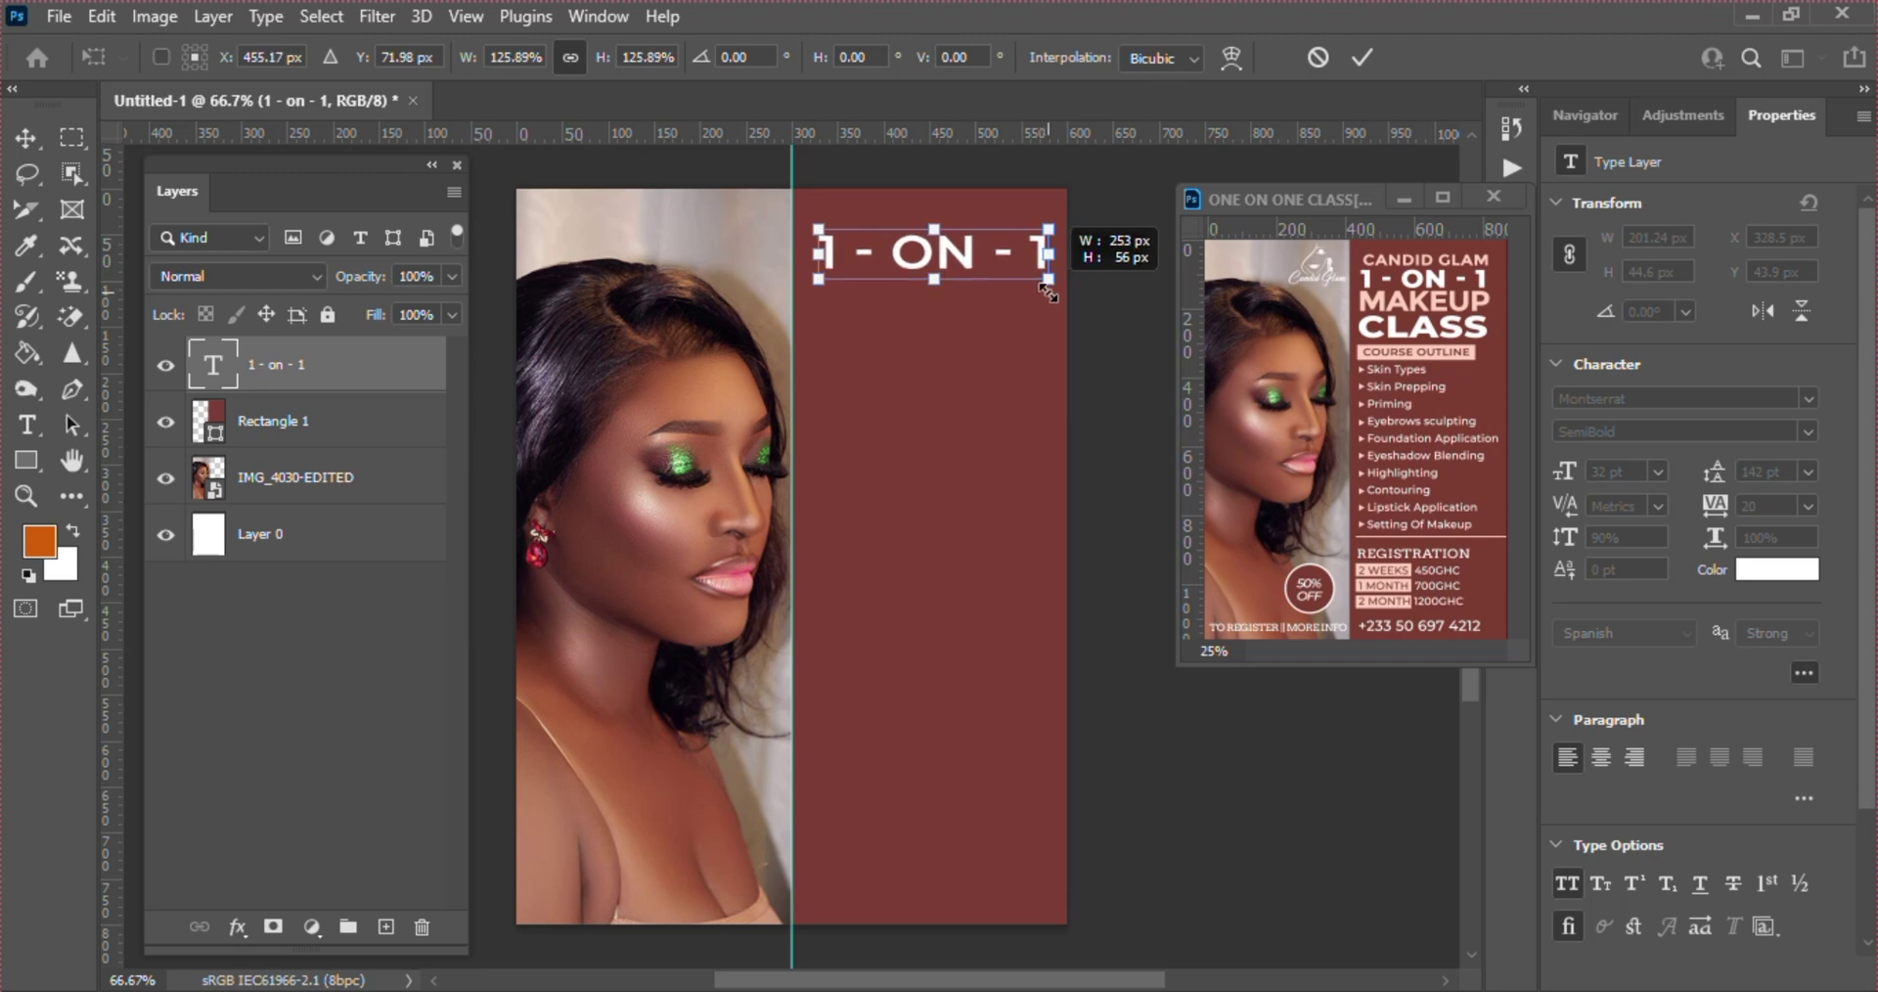
{"action": "key", "text": "Return"}
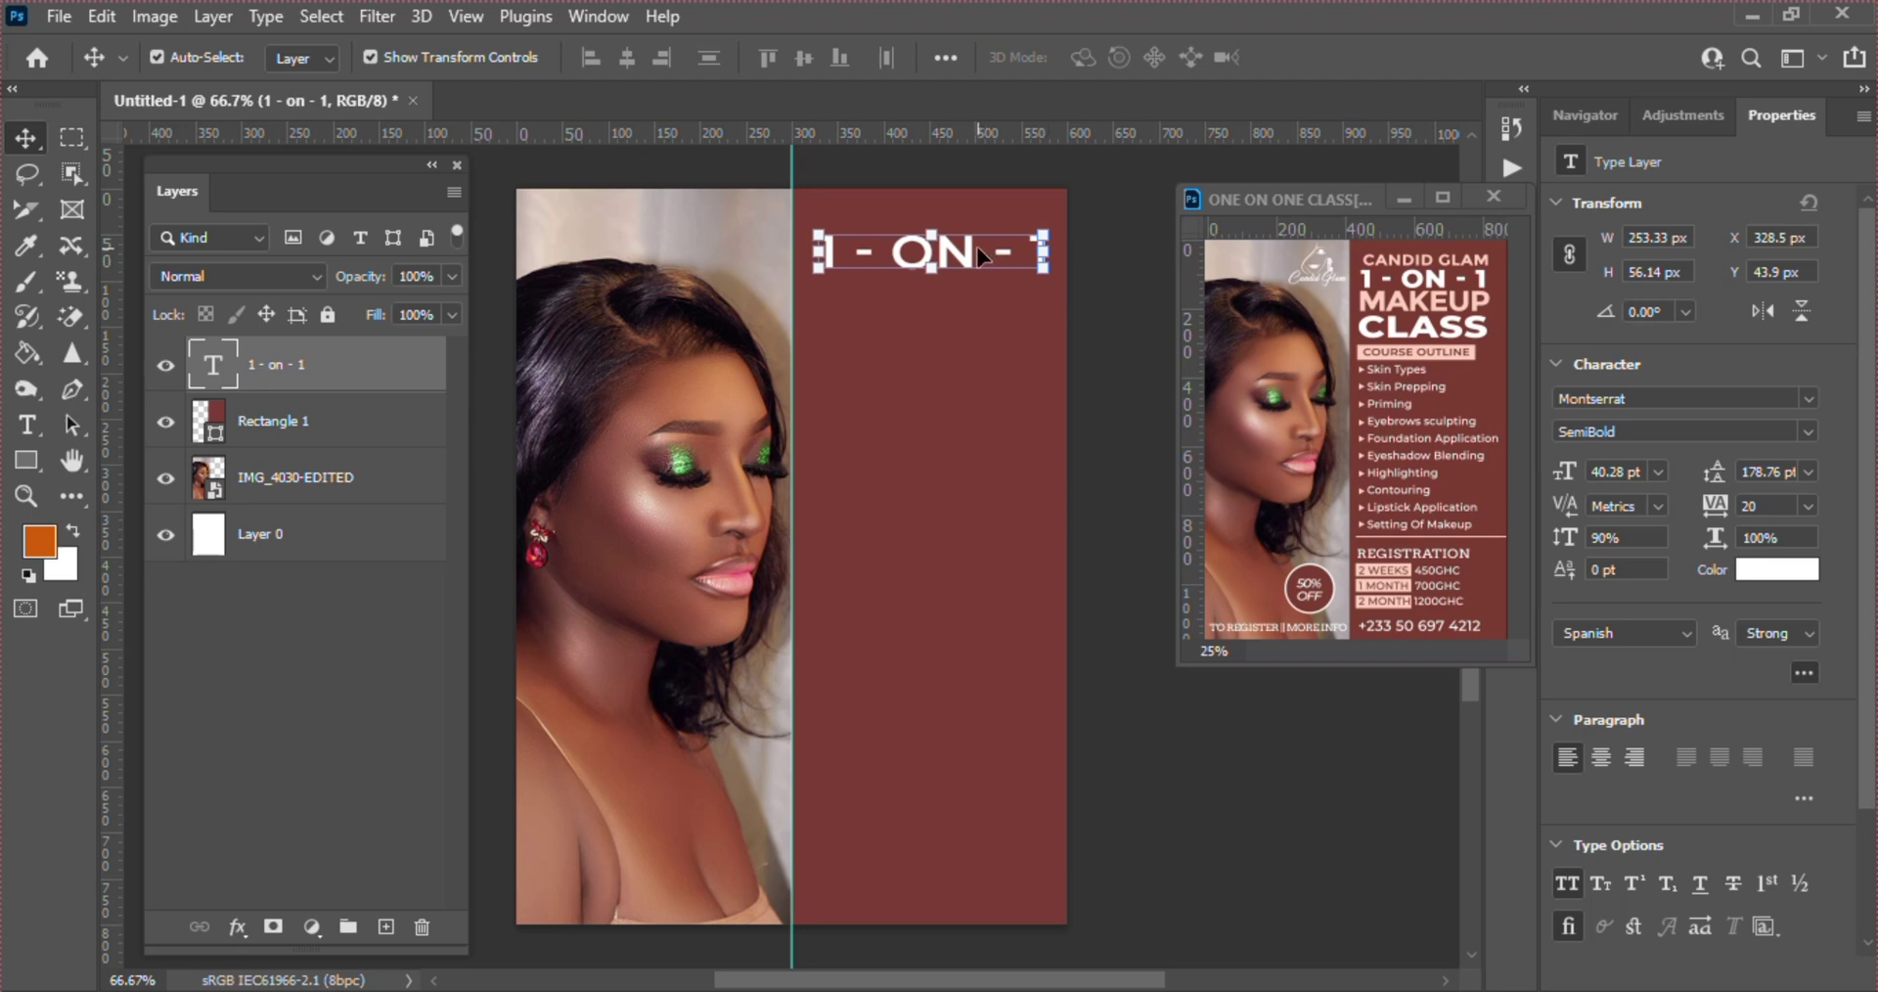
- Duplicate the 1 - ON - 1 text, place the copy directly below at Y 80.9 px, and change its wording to MAKEUP
{"action": "key", "text": "ctrl"}
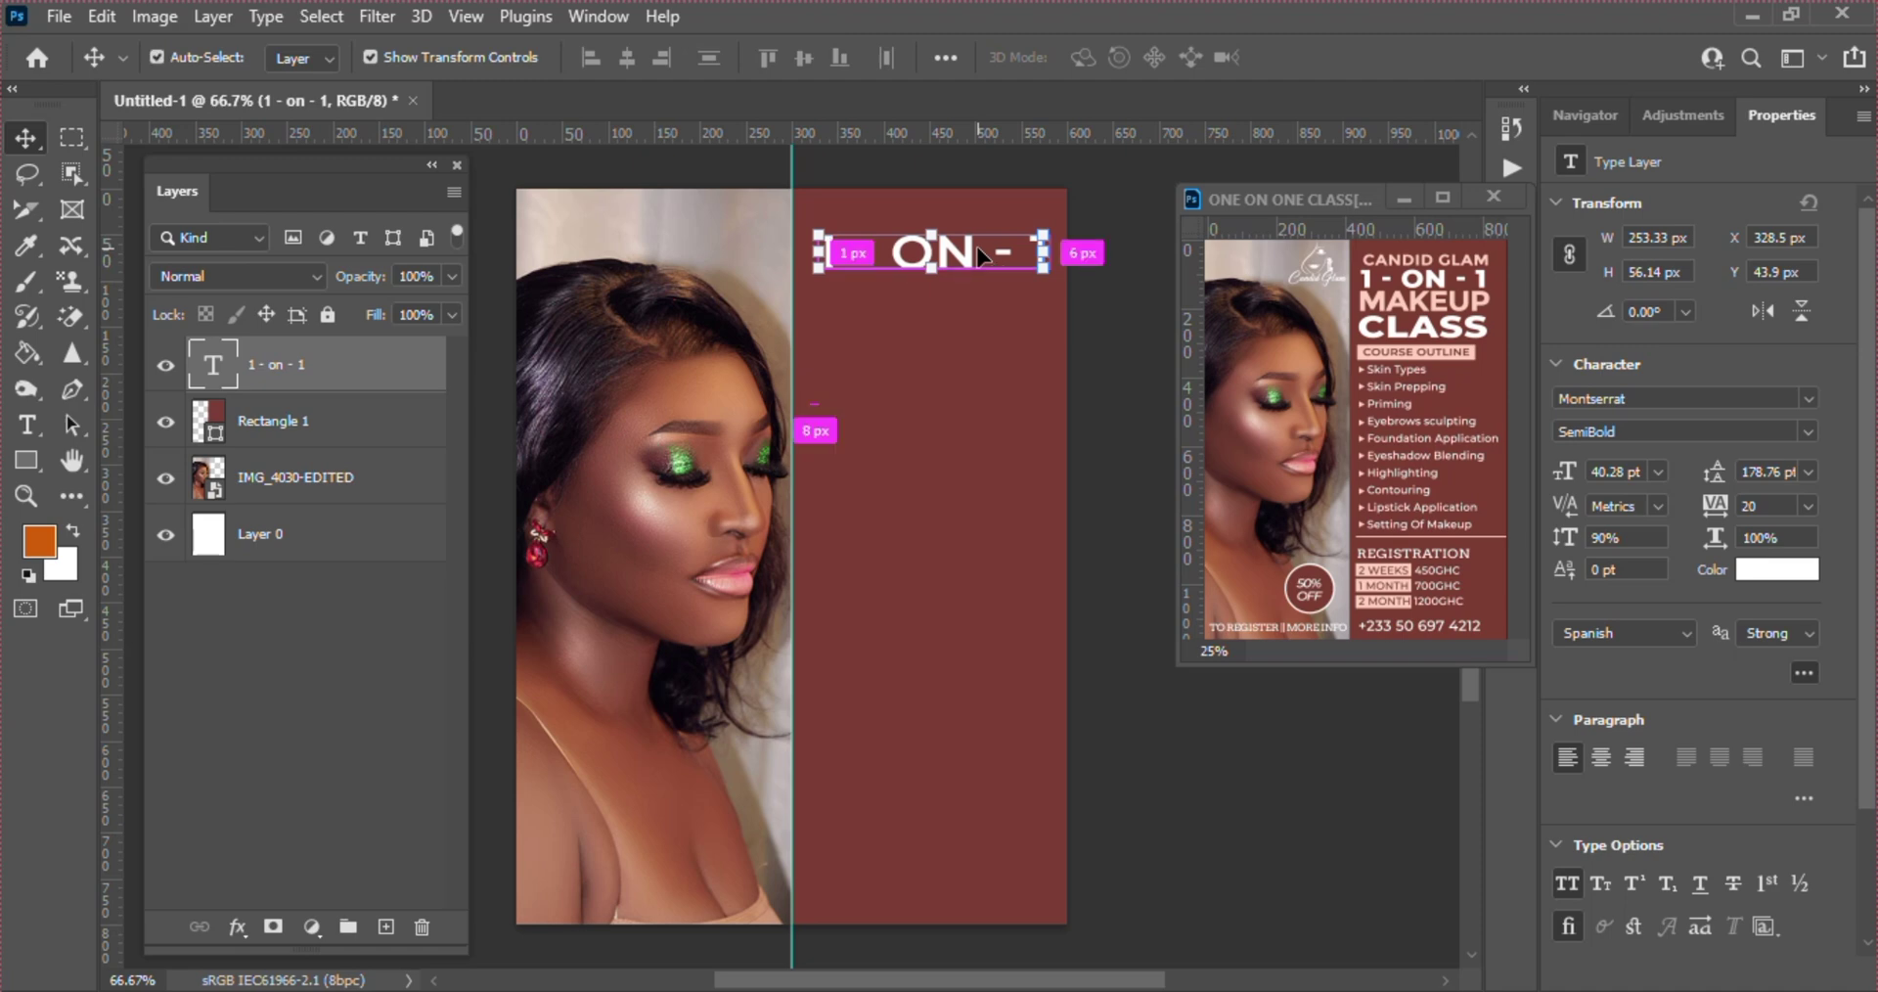
{"action": "key", "text": "ctrl+j"}
{"action": "left_click_drag", "start_coordinate": [977, 251], "coordinate": [976, 286]}
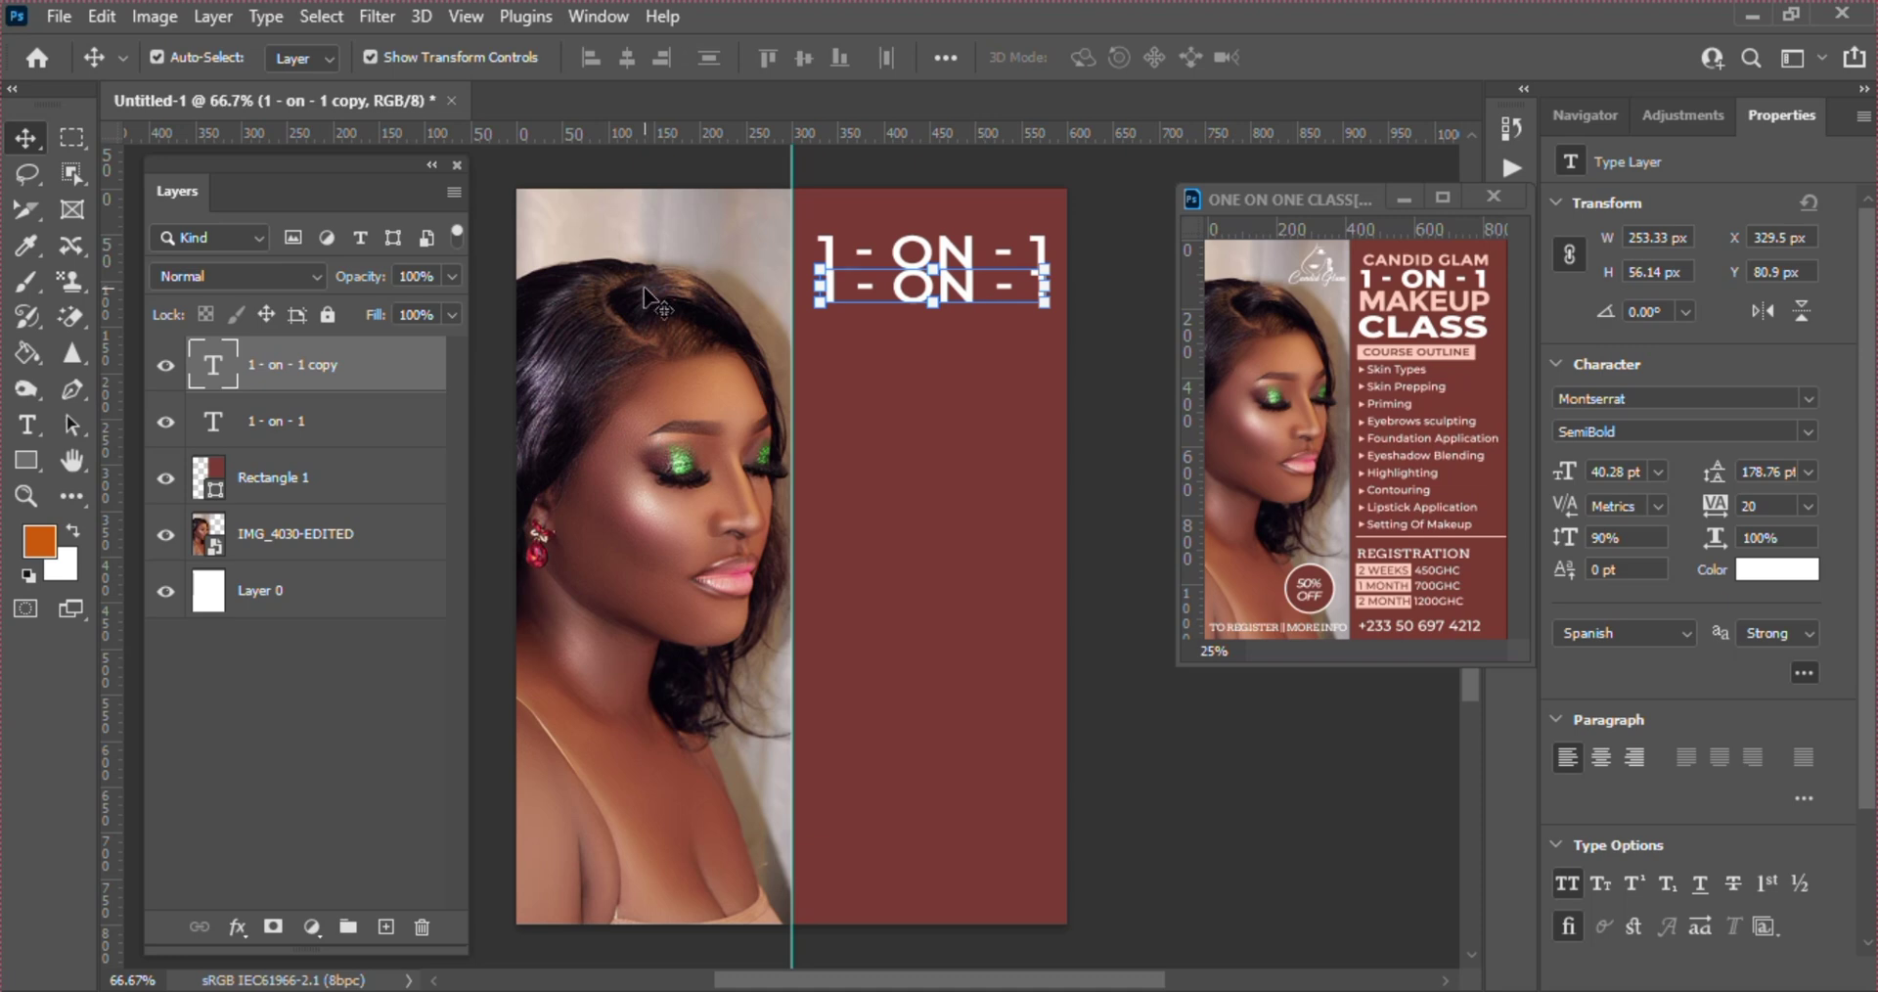
{"action": "double_click", "coordinate": [208, 379]}
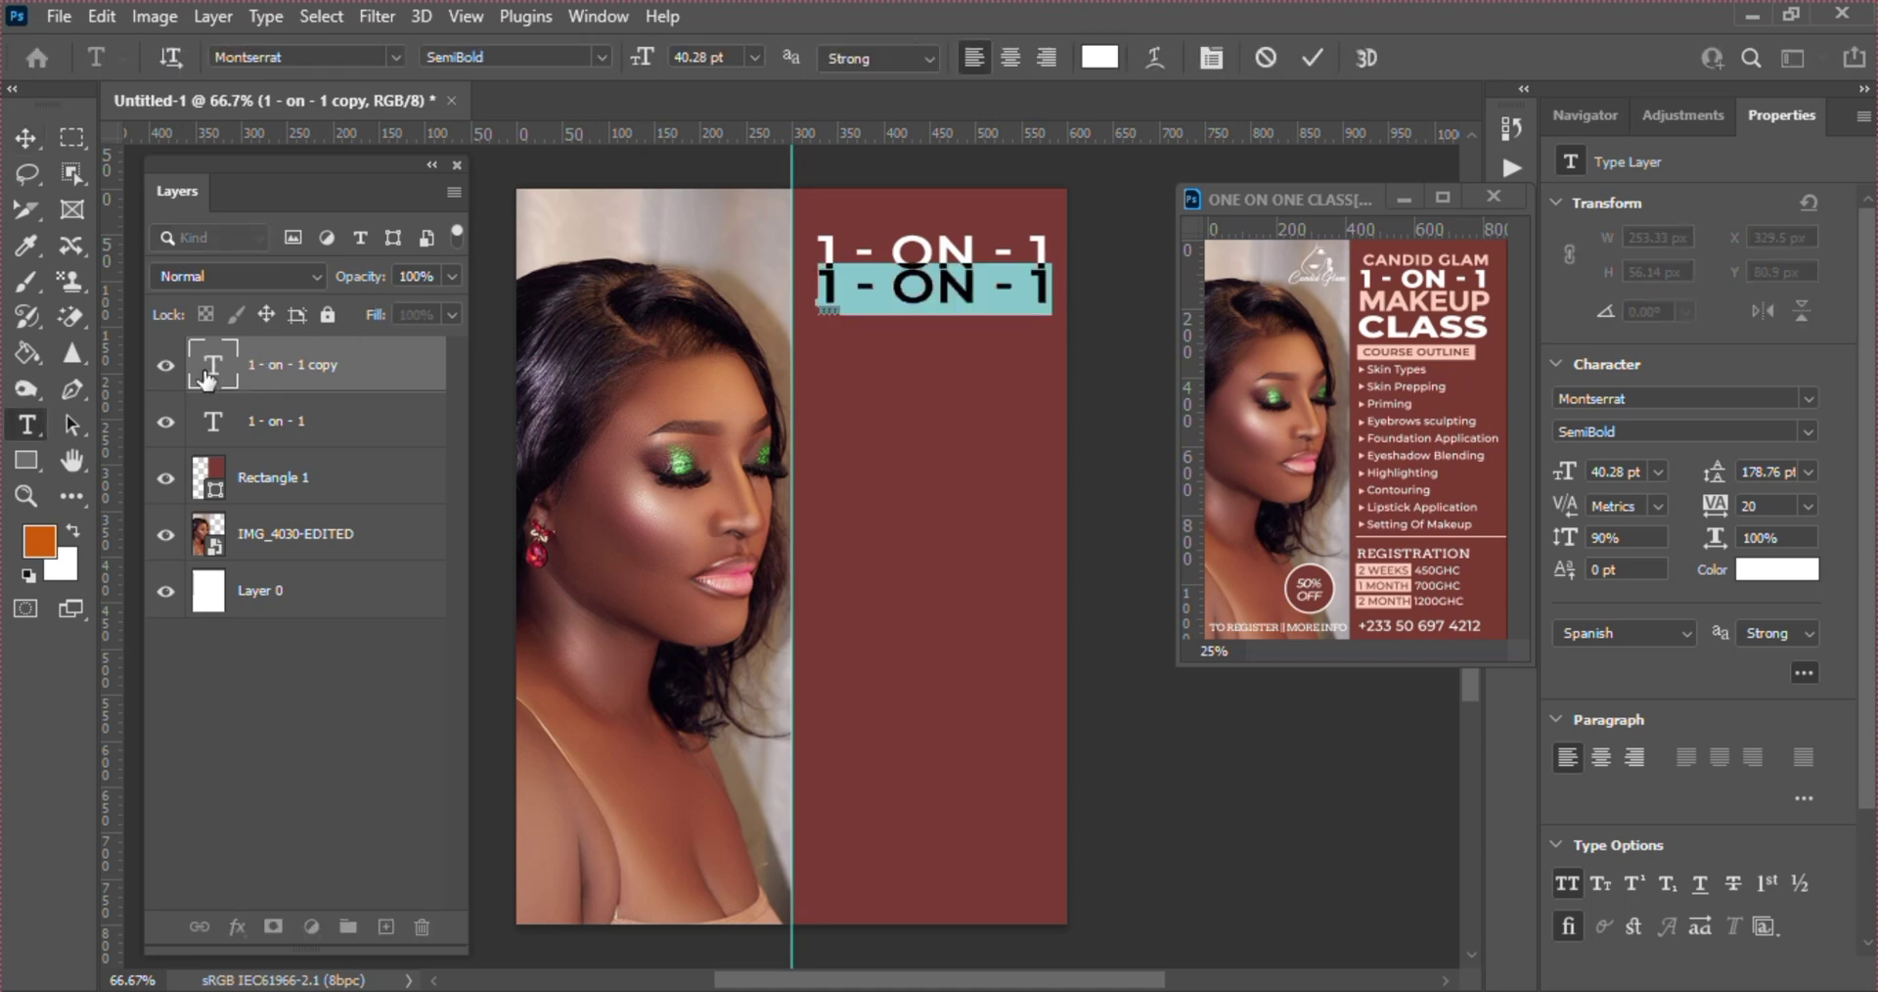
{"action": "type", "text": "MAKE"}
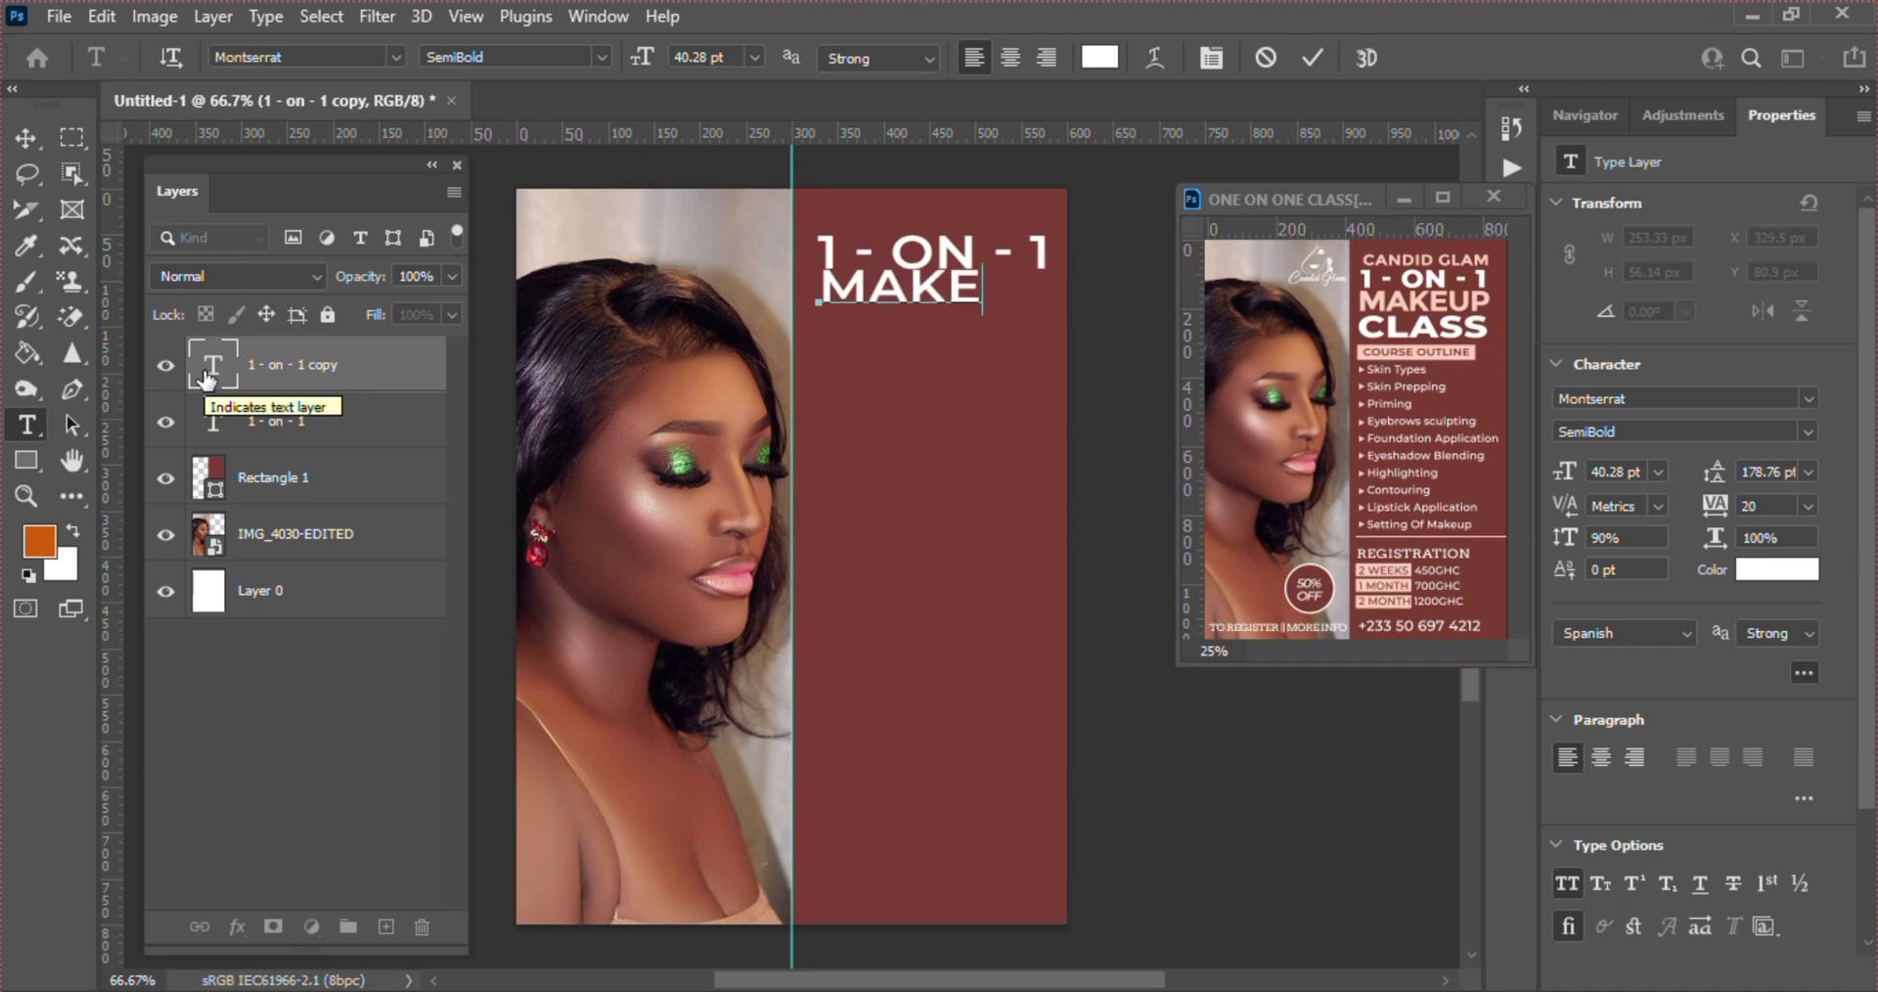
{"action": "type", "text": "UP"}
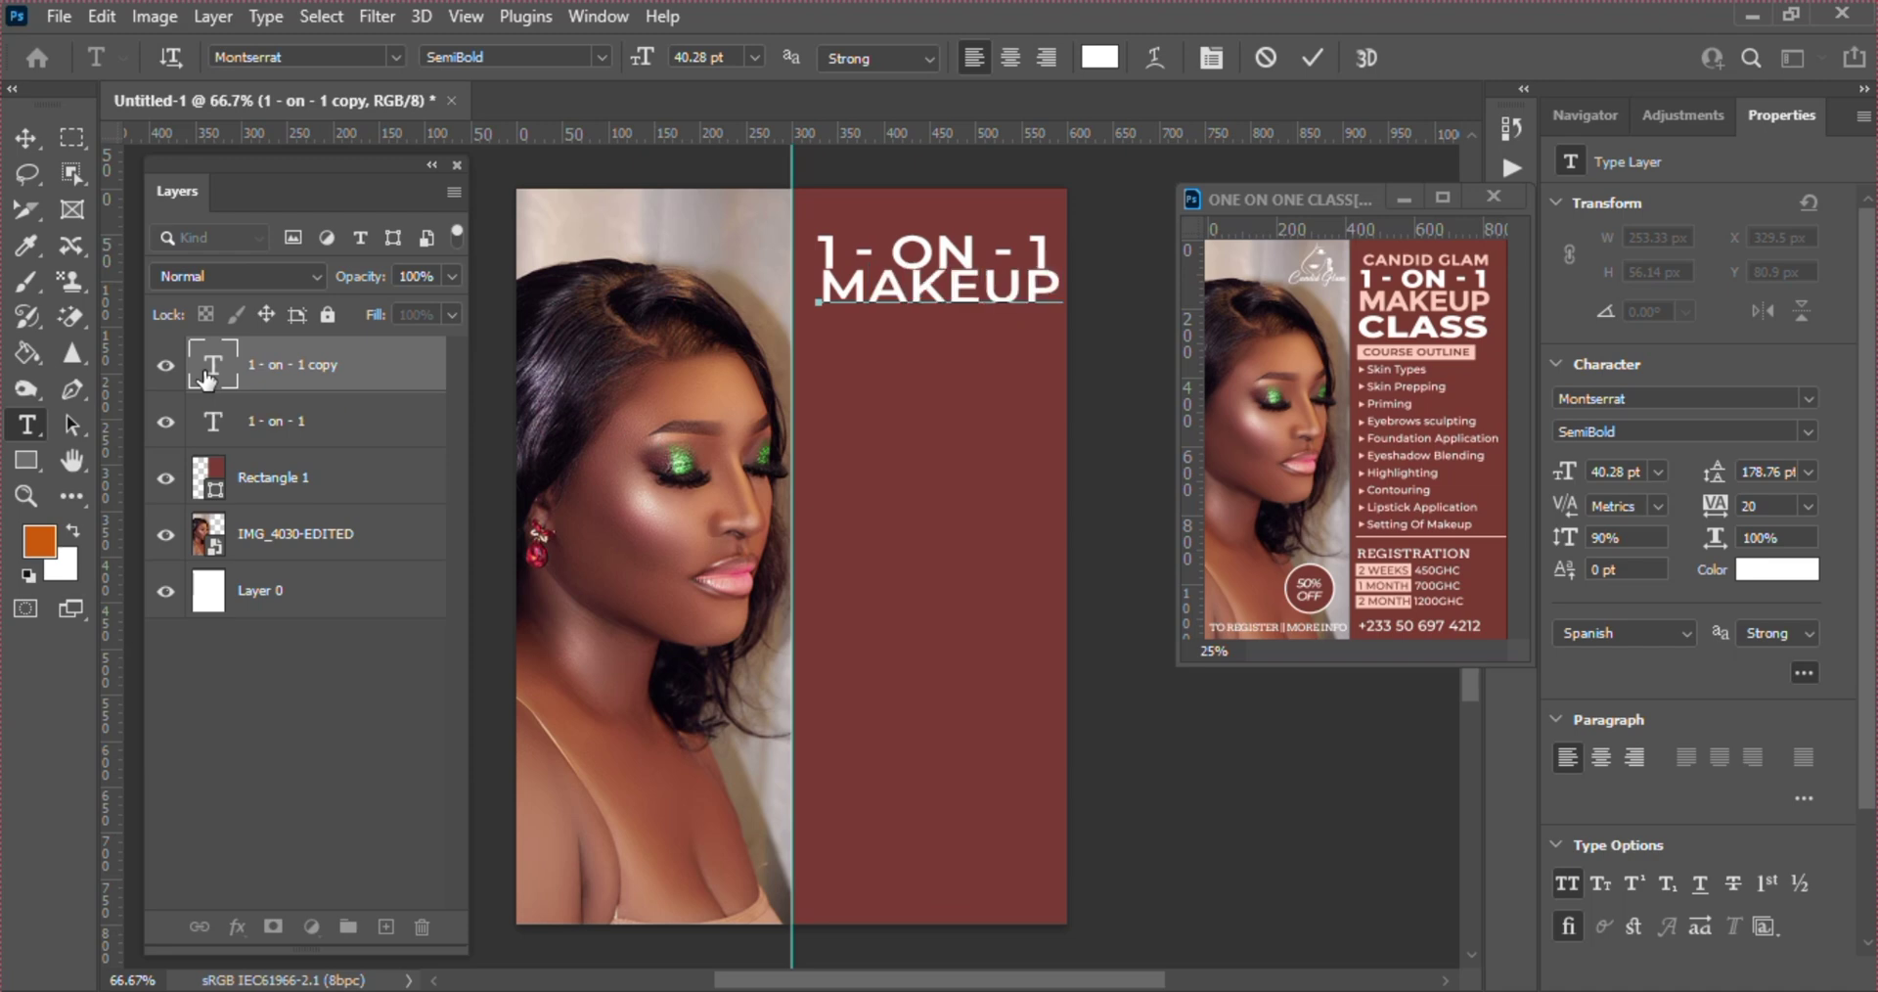
{"action": "left_click", "coordinate": [1307, 57]}
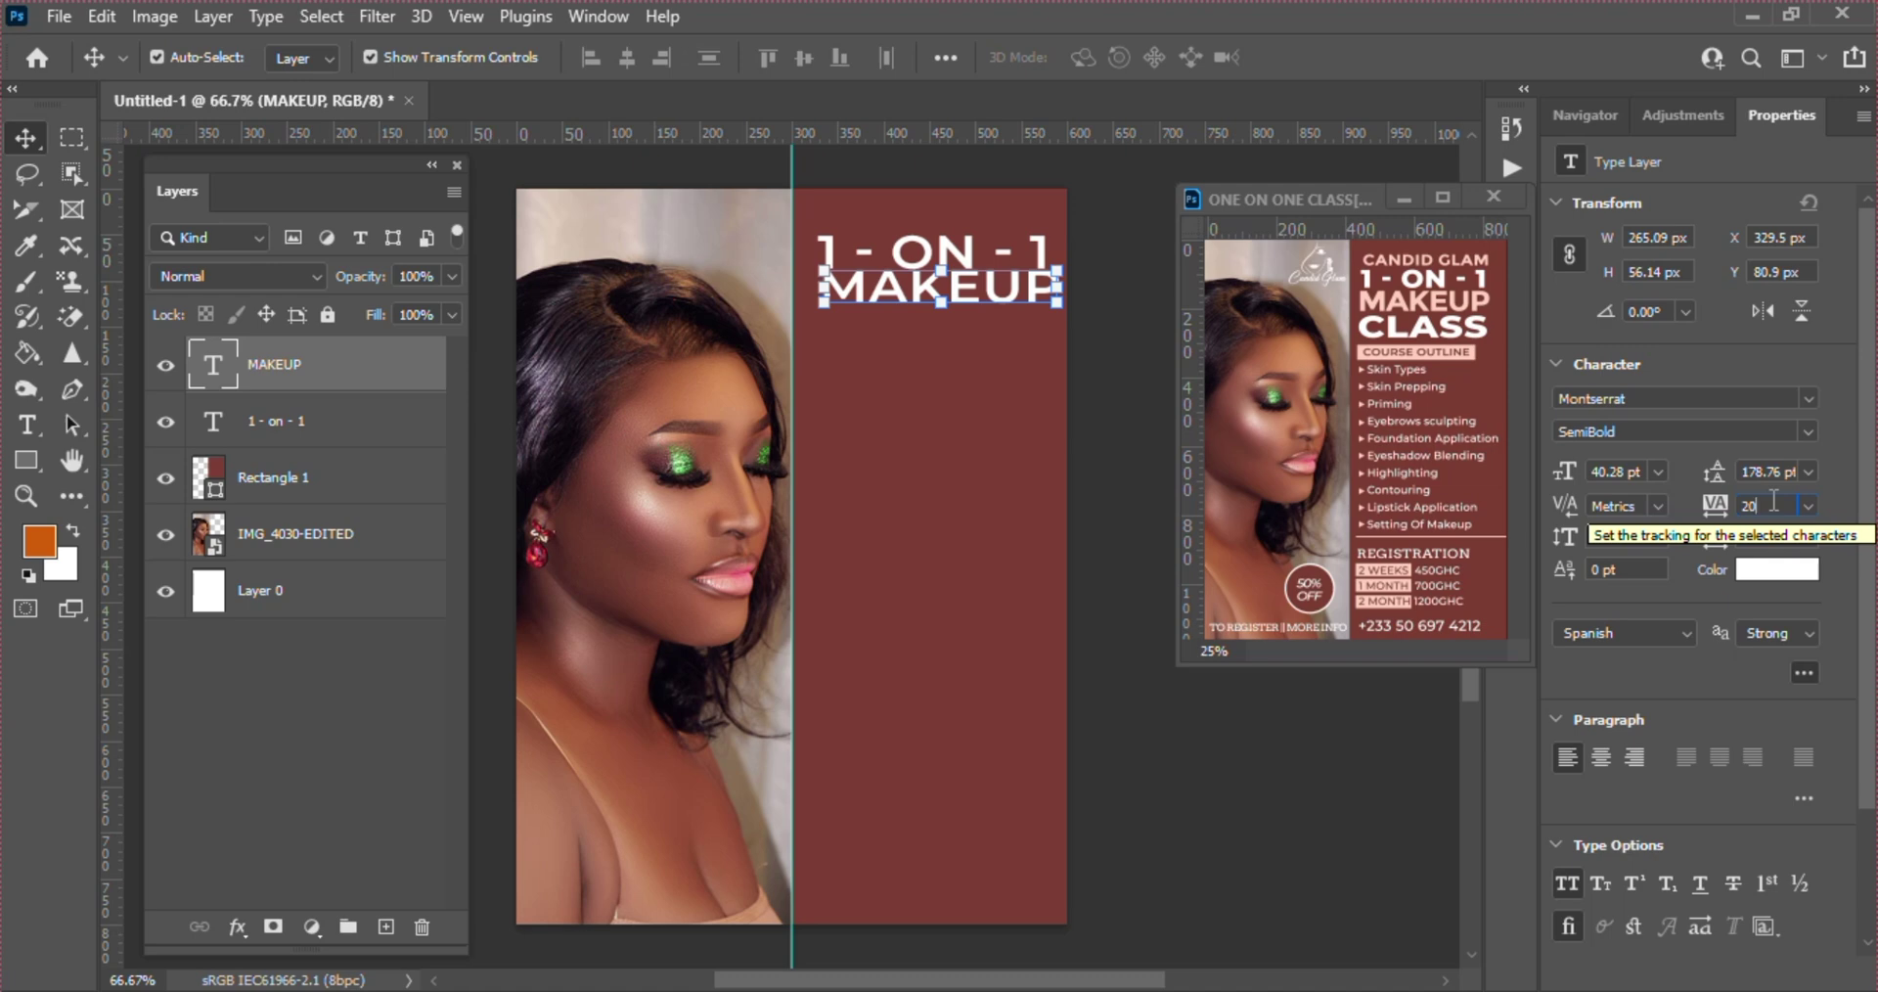
- Set the tracking of both the MAKEUP and the 1 - ON - 1 text to 0
{"action": "key", "text": "BackSpace"}
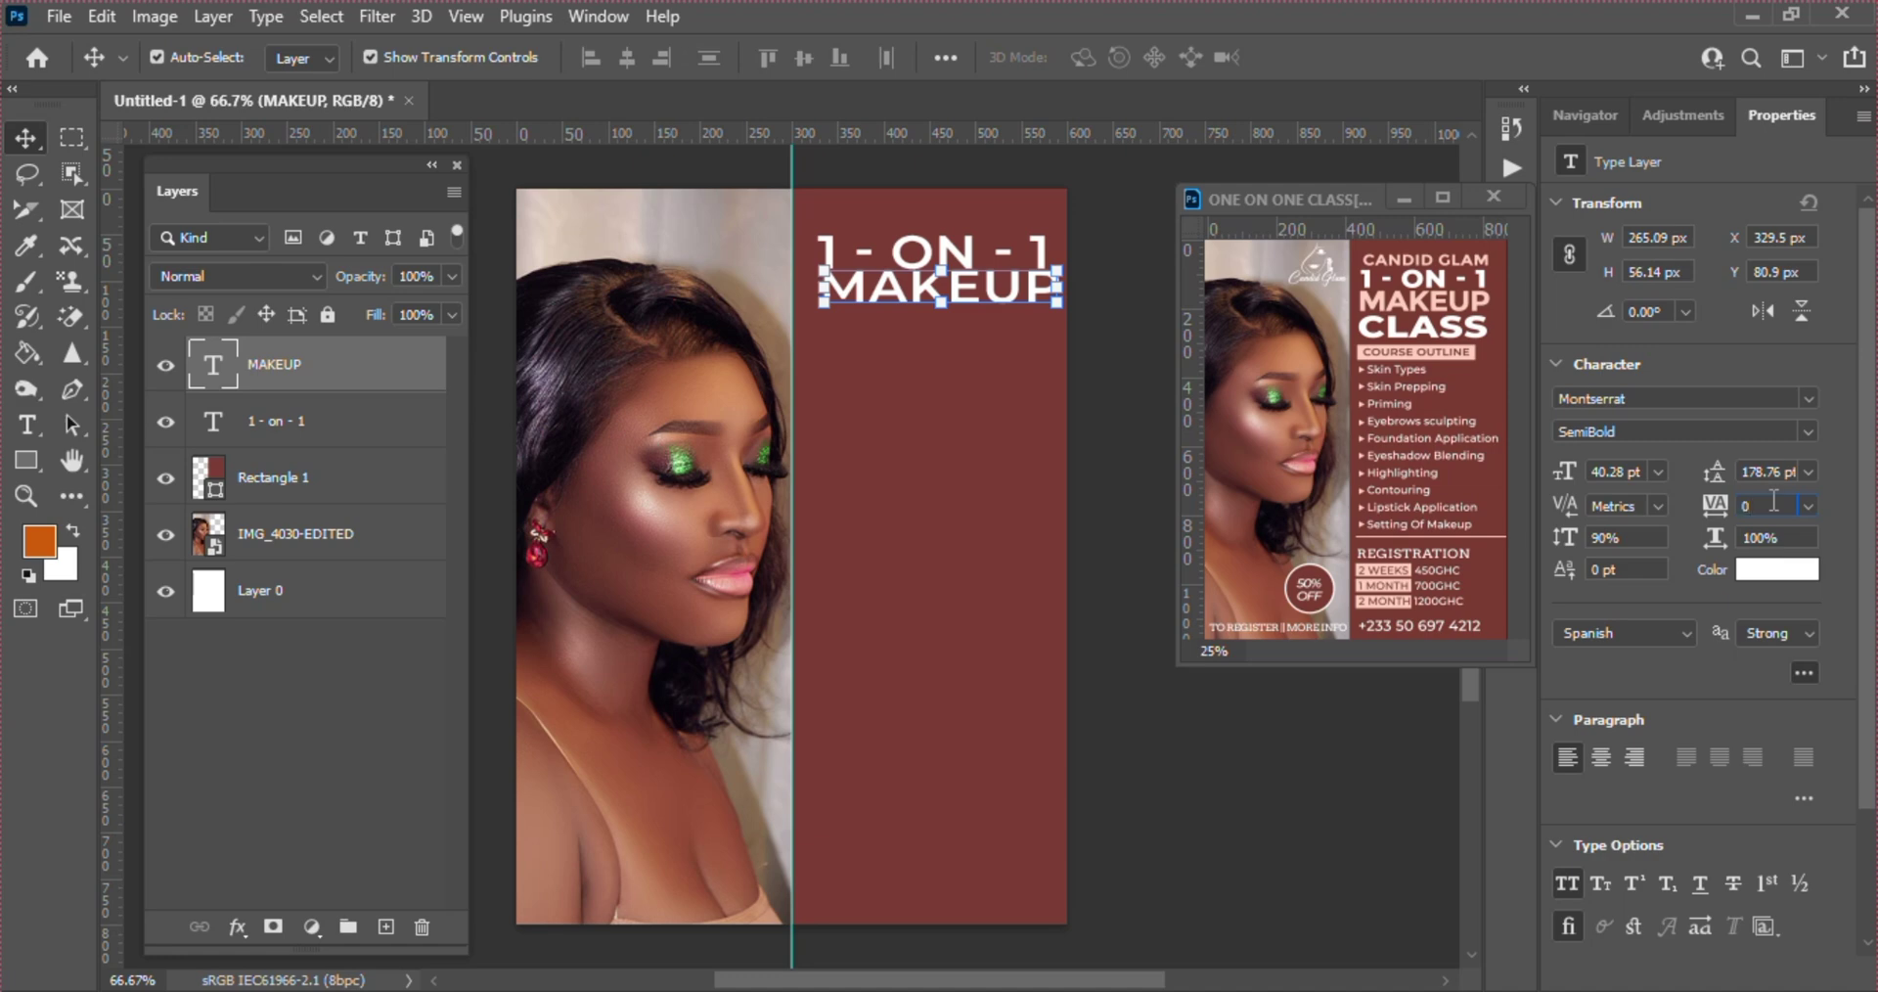
{"action": "key", "text": "Return"}
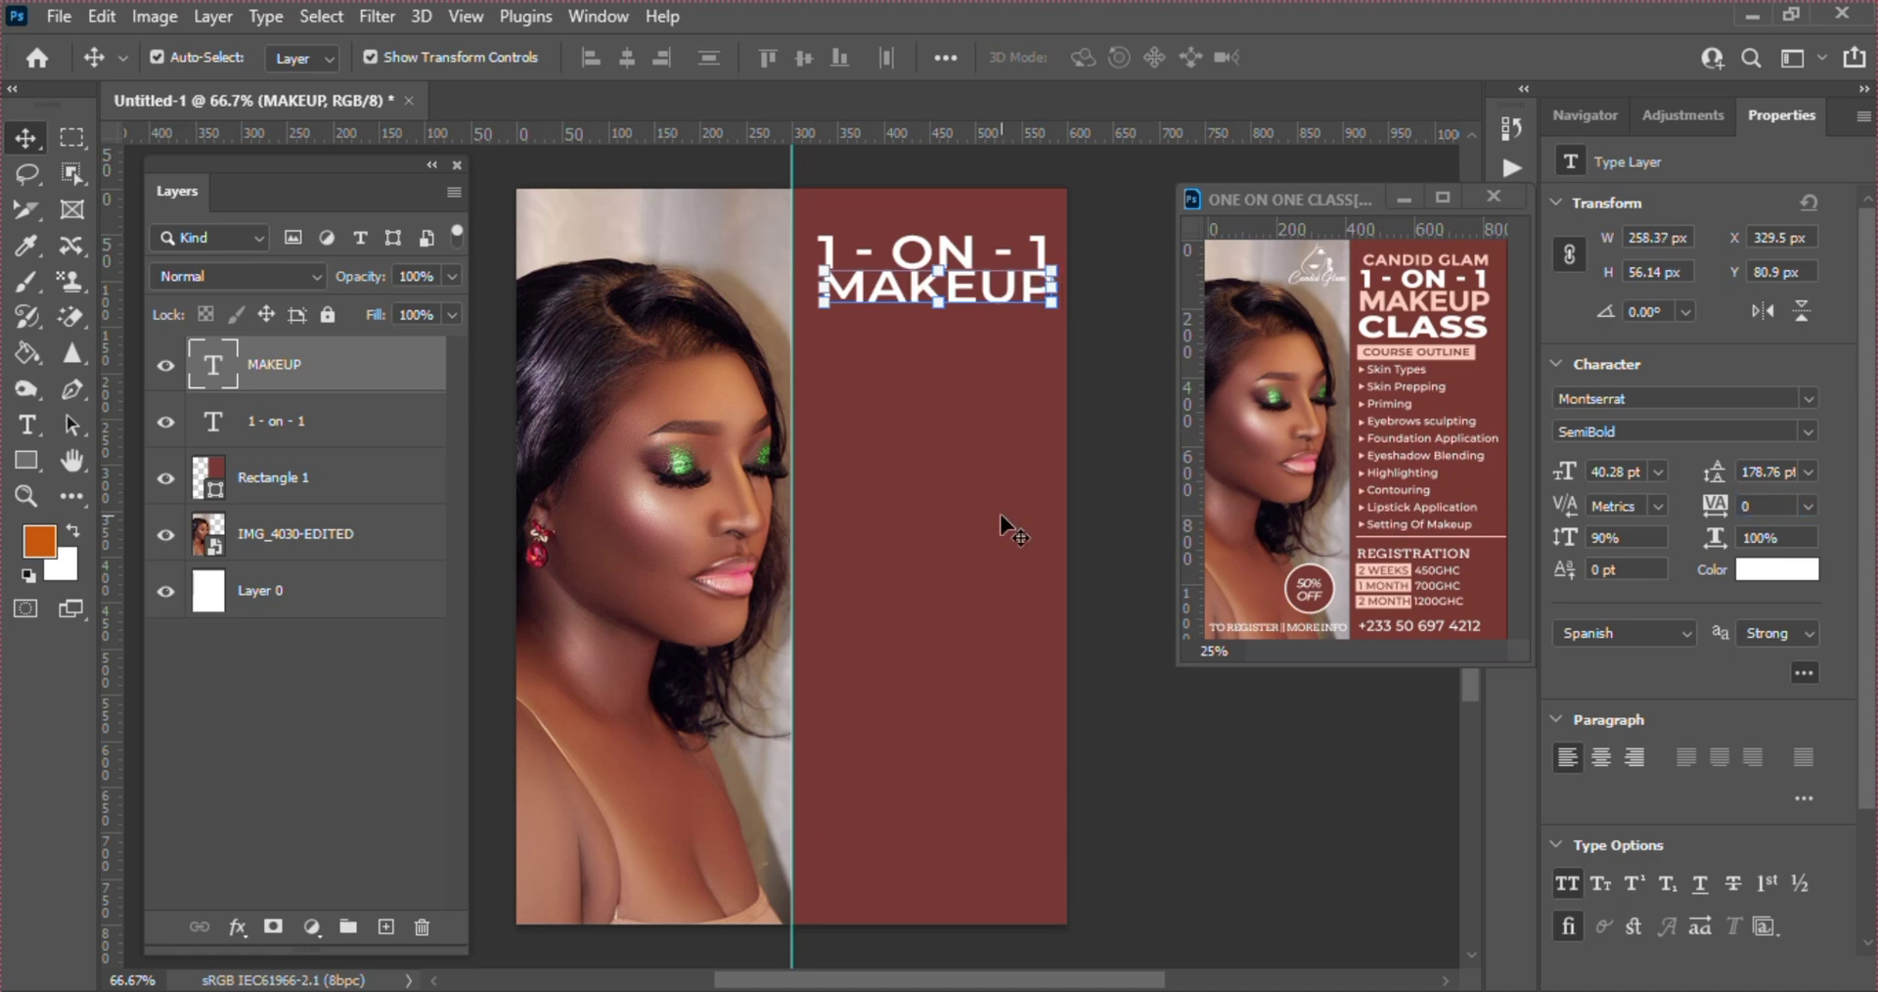
{"action": "left_click", "coordinate": [870, 489]}
{"action": "left_click", "coordinate": [927, 251]}
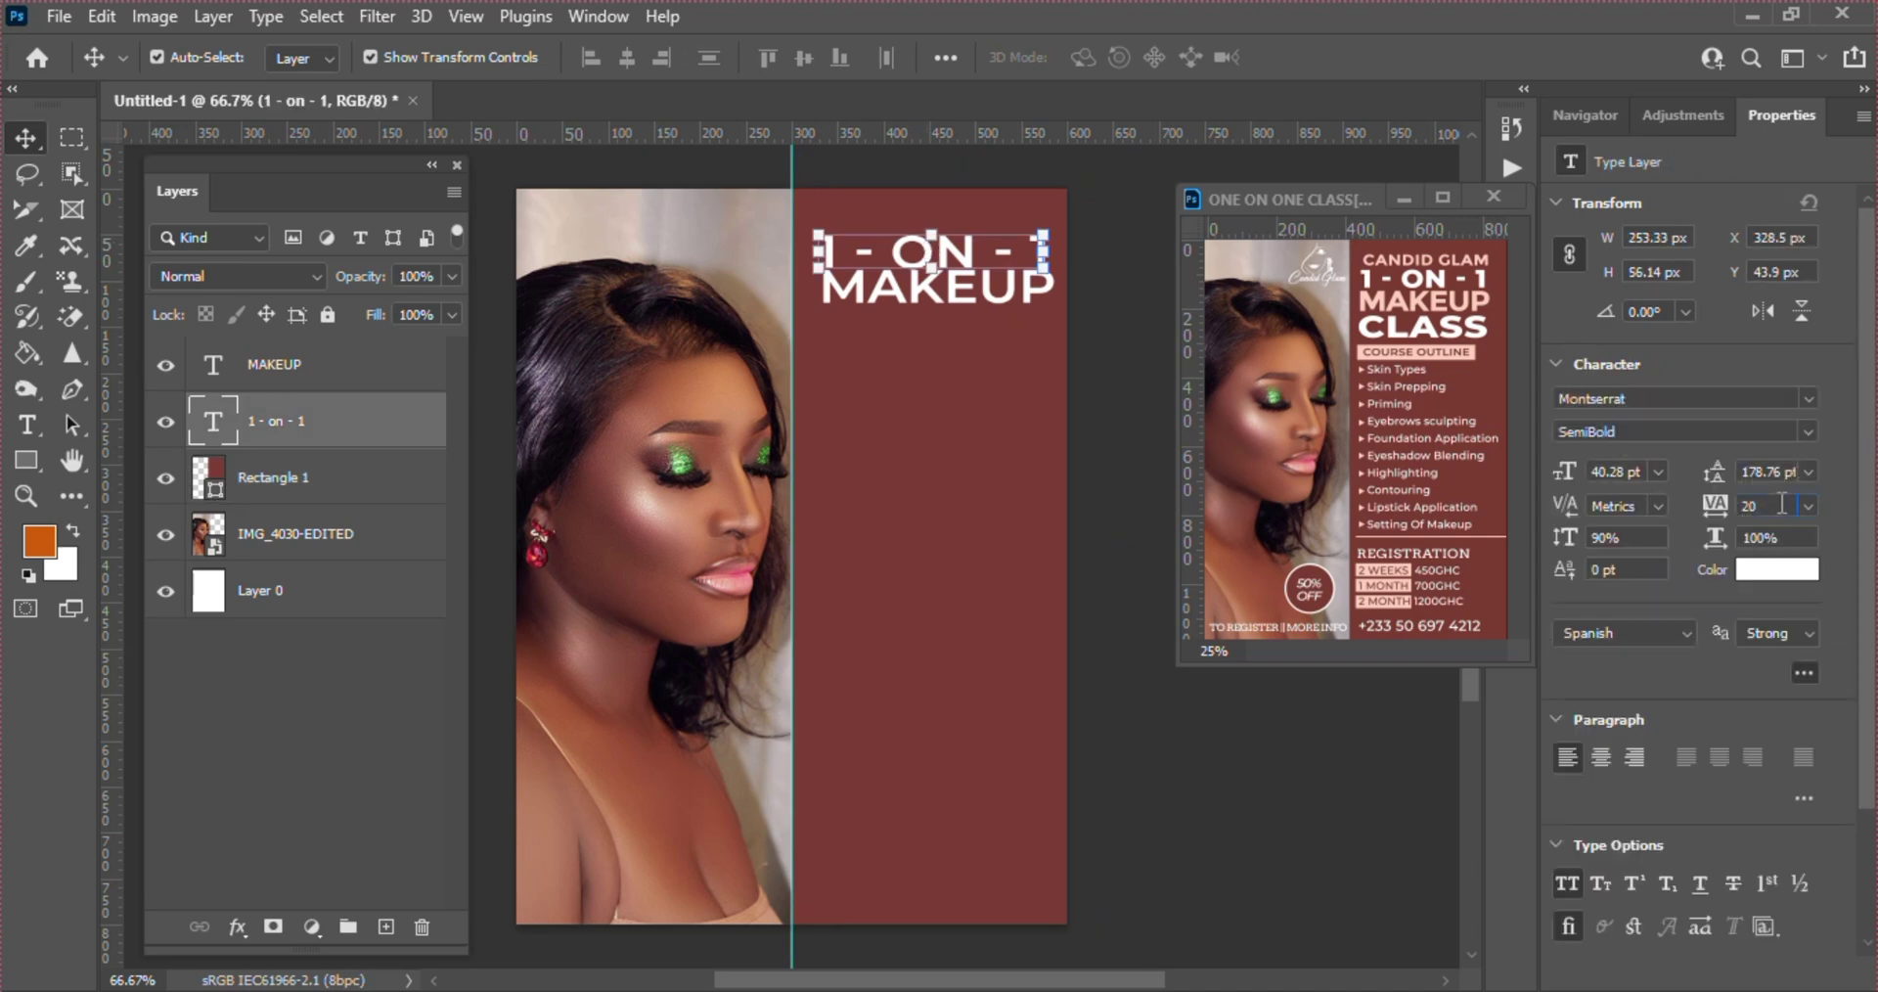
{"action": "key", "text": "Return"}
{"action": "key", "text": "ctrl"}
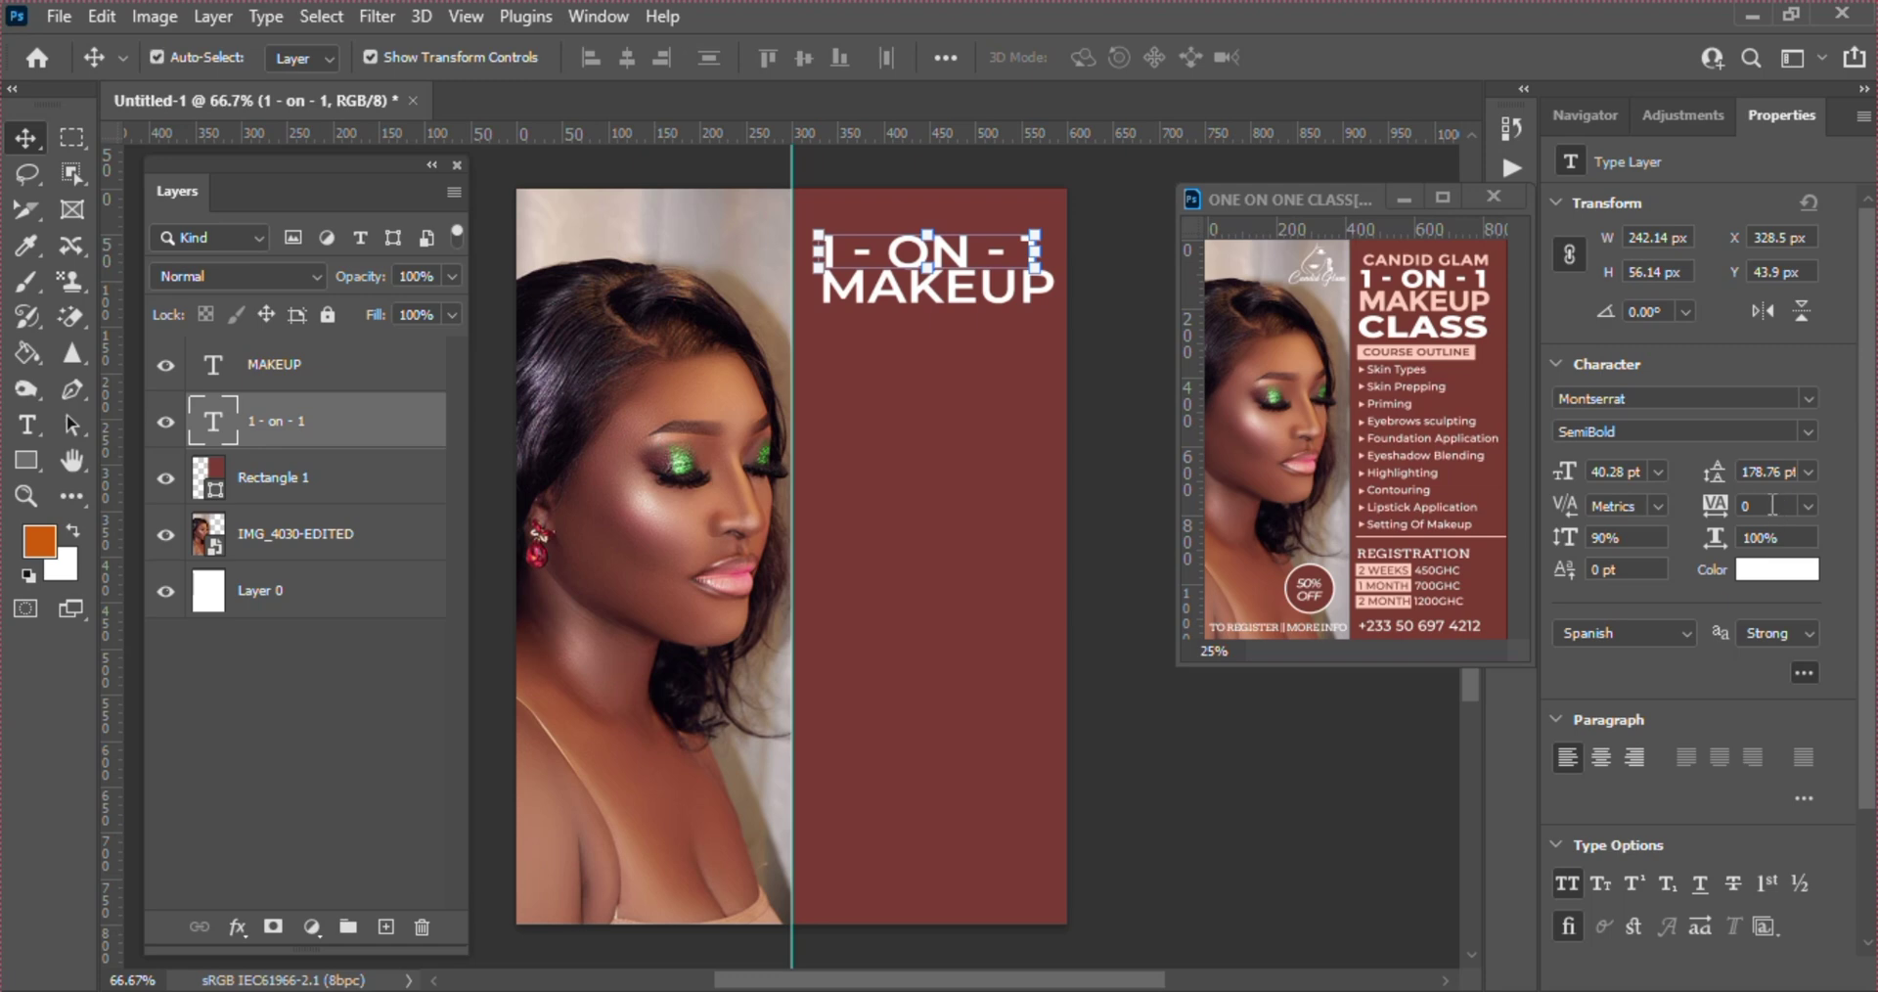
- Undo the last tracking change on the 1 - ON - 1 text and move that text up to Y 37.9 px
{"action": "key", "text": "ctrl+z"}
{"action": "left_click", "coordinate": [1056, 565], "text": "ctrl"}
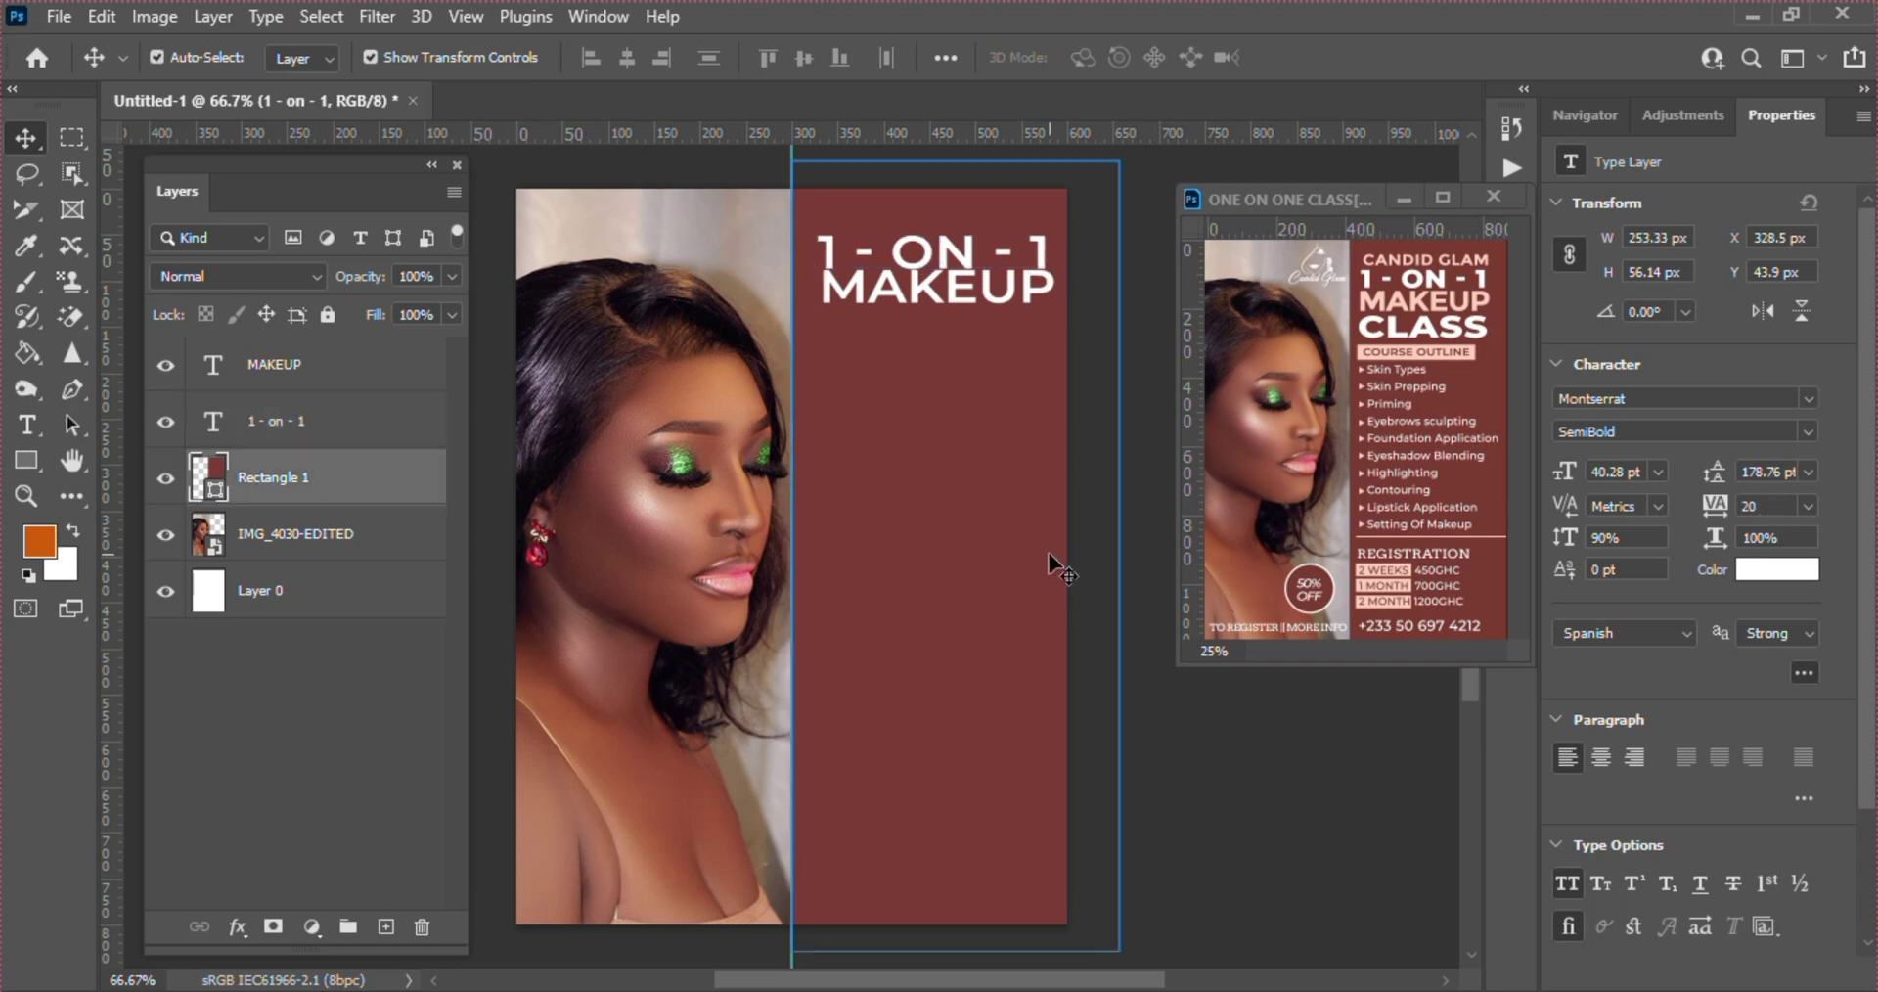
{"action": "left_click", "coordinate": [907, 256], "text": "ctrl"}
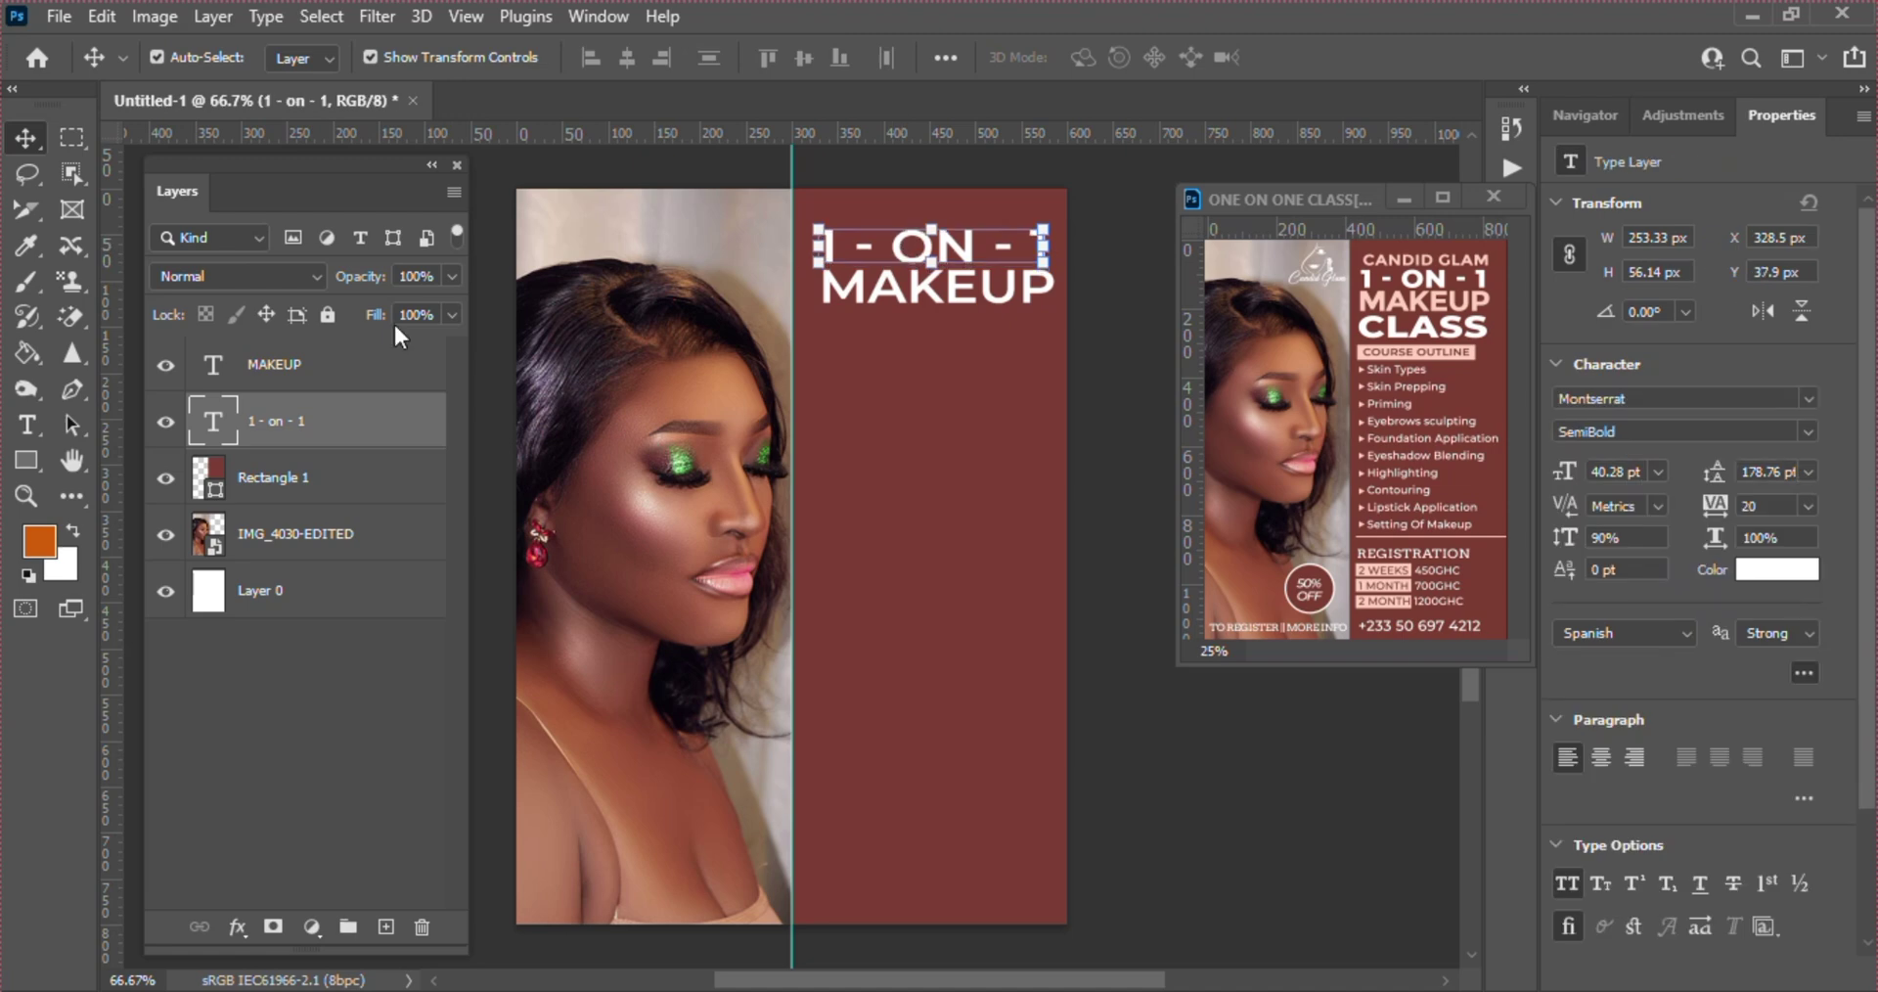
- Shift the 1 - ON - 1 and MAKEUP texts together left to X 313.17 px
{"action": "left_click", "coordinate": [337, 375], "text": "shift"}
{"action": "key", "text": "Left"}
{"action": "key", "text": "Left"}
{"action": "key", "text": "Left"}
{"action": "key", "text": "Left"}
{"action": "key", "text": "Left"}
{"action": "key", "text": "Left"}
{"action": "key", "text": "Left"}
{"action": "key", "text": "Left"}
{"action": "key", "text": "Left"}
{"action": "key", "text": "Left"}
{"action": "key", "text": "Left"}
{"action": "key", "text": "Left"}
{"action": "key", "text": "Left"}
{"action": "key", "text": "Left"}
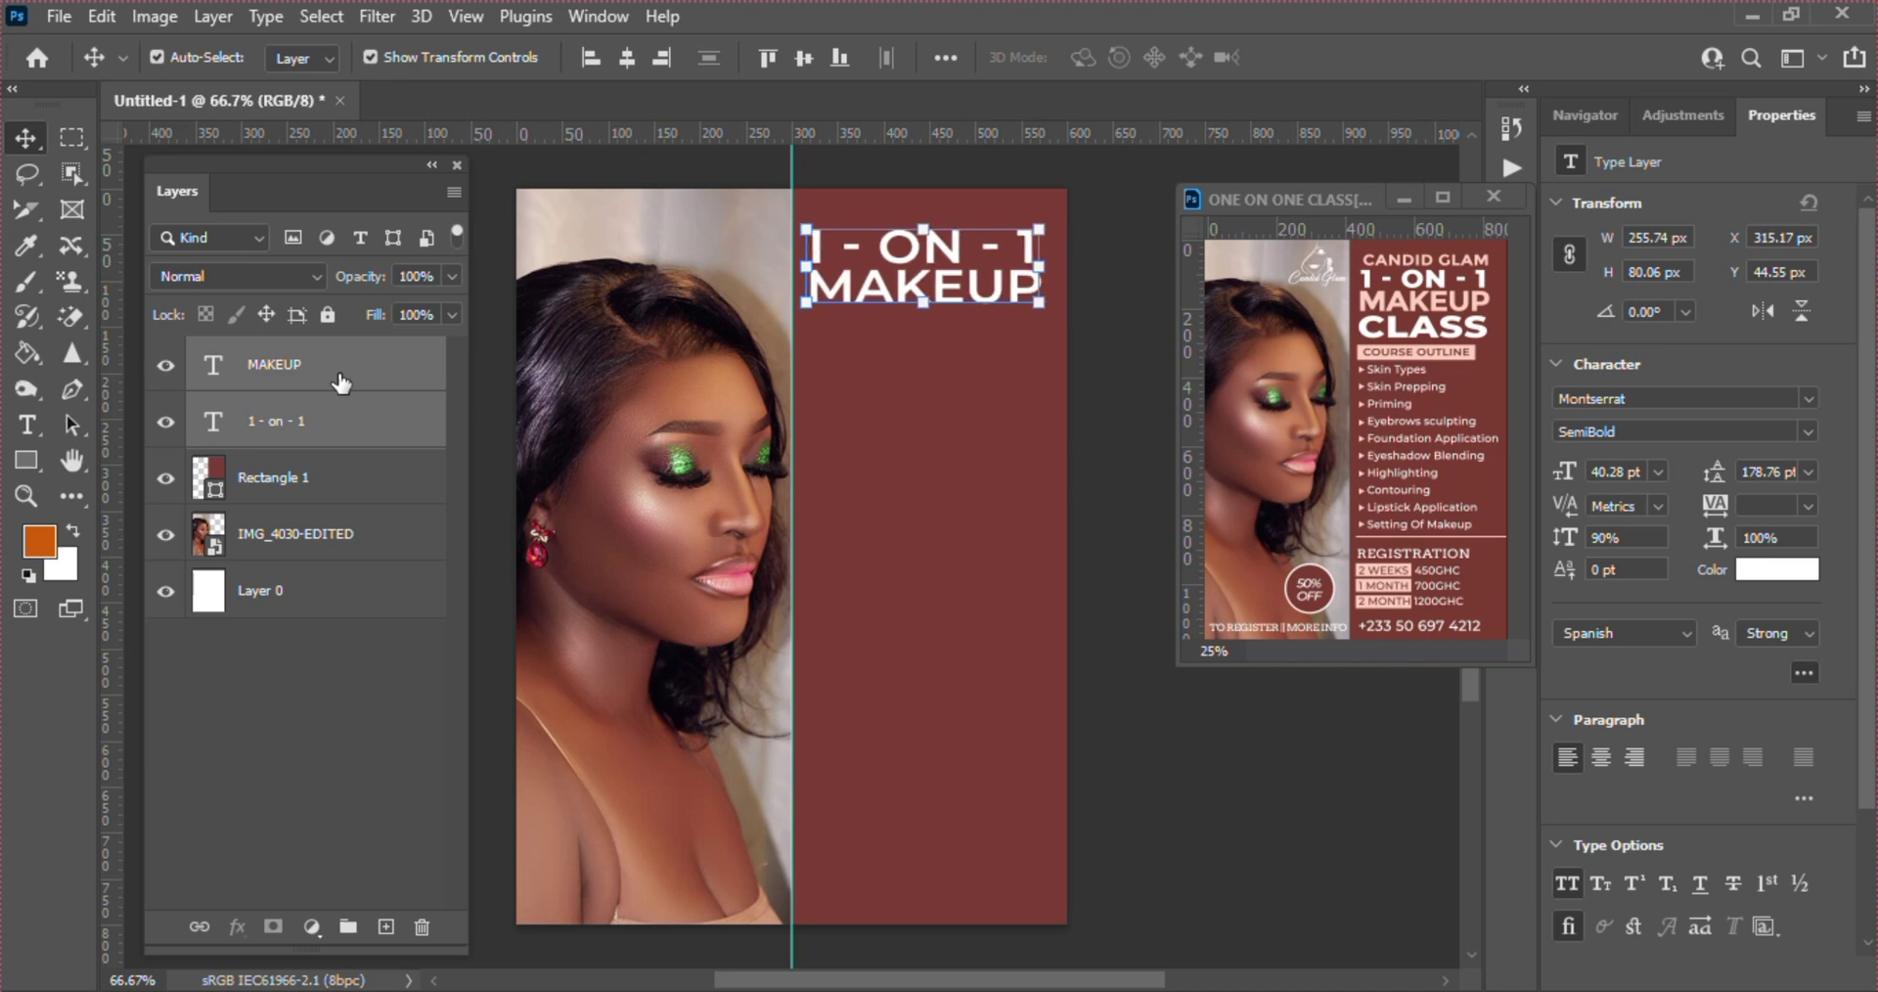
{"action": "key", "text": "Left"}
{"action": "key", "text": "Left"}
{"action": "key", "text": "Left"}
{"action": "key", "text": "Left"}
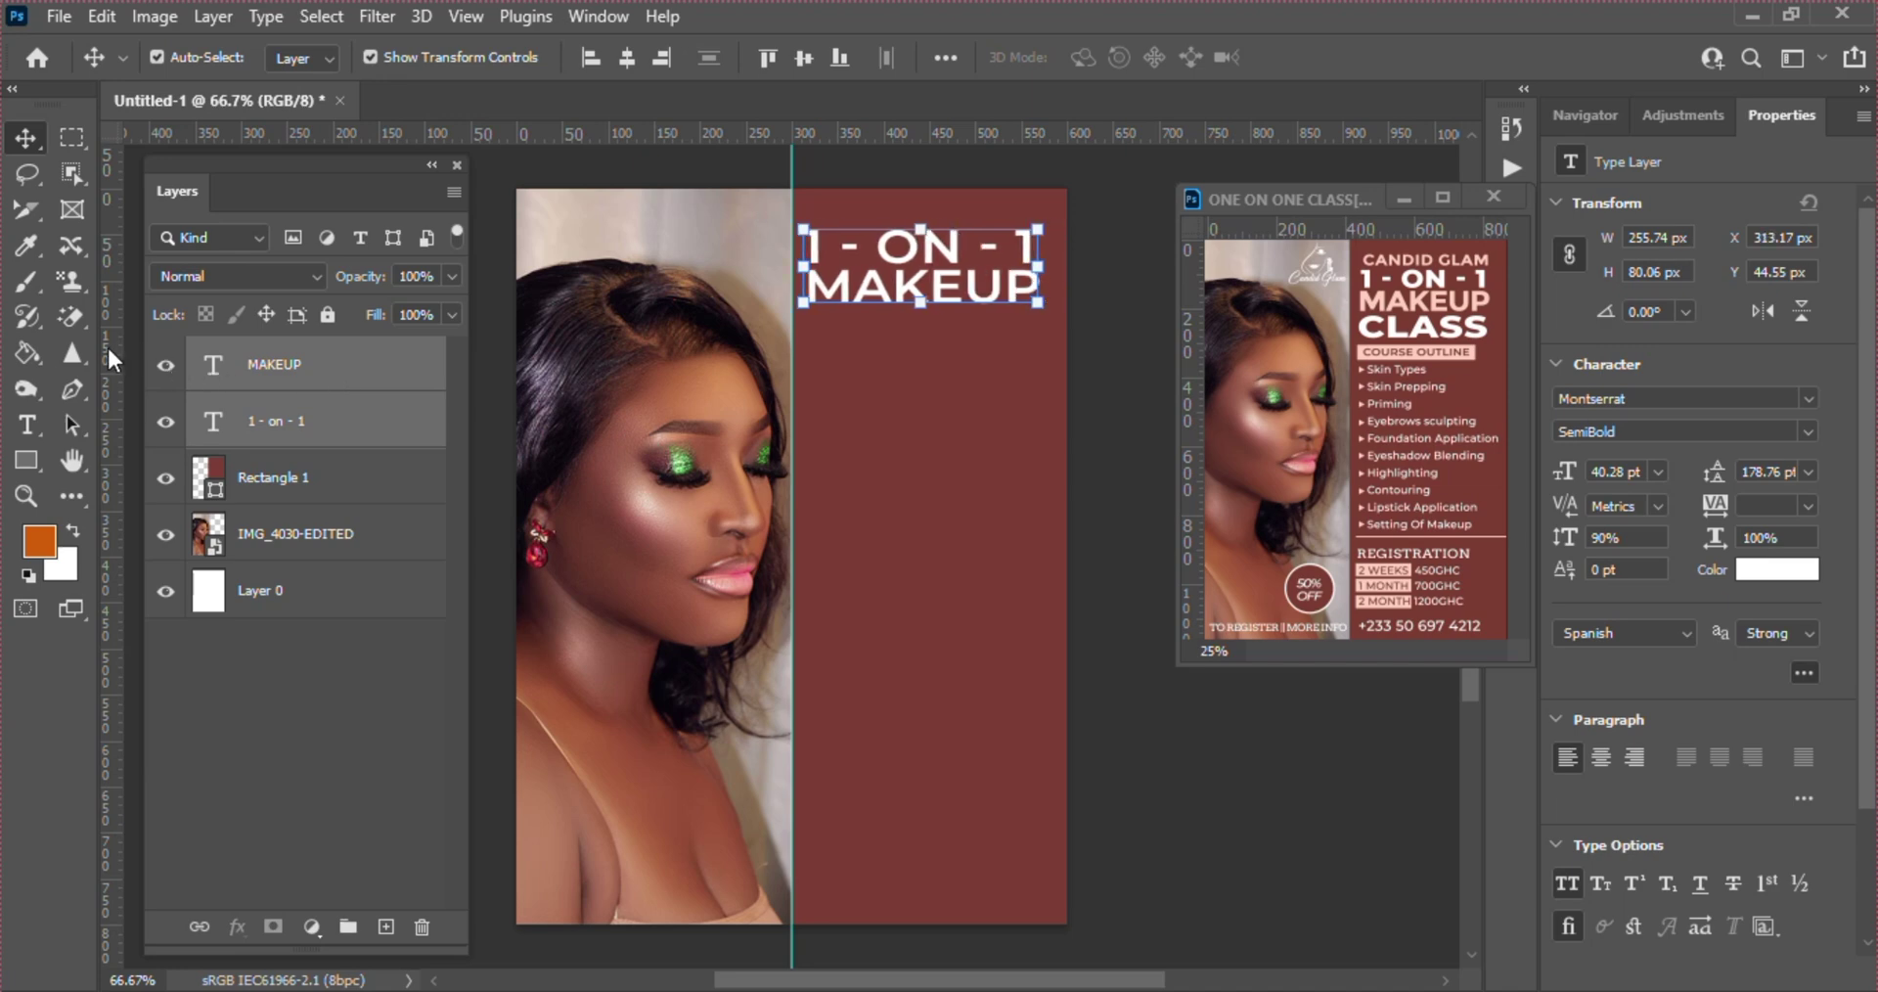
- Add a vertical guide just inside the brown panel's right edge and move the existing guide to the left edge of the two texts
{"action": "left_click_drag", "start_coordinate": [108, 344], "coordinate": [1053, 345]}
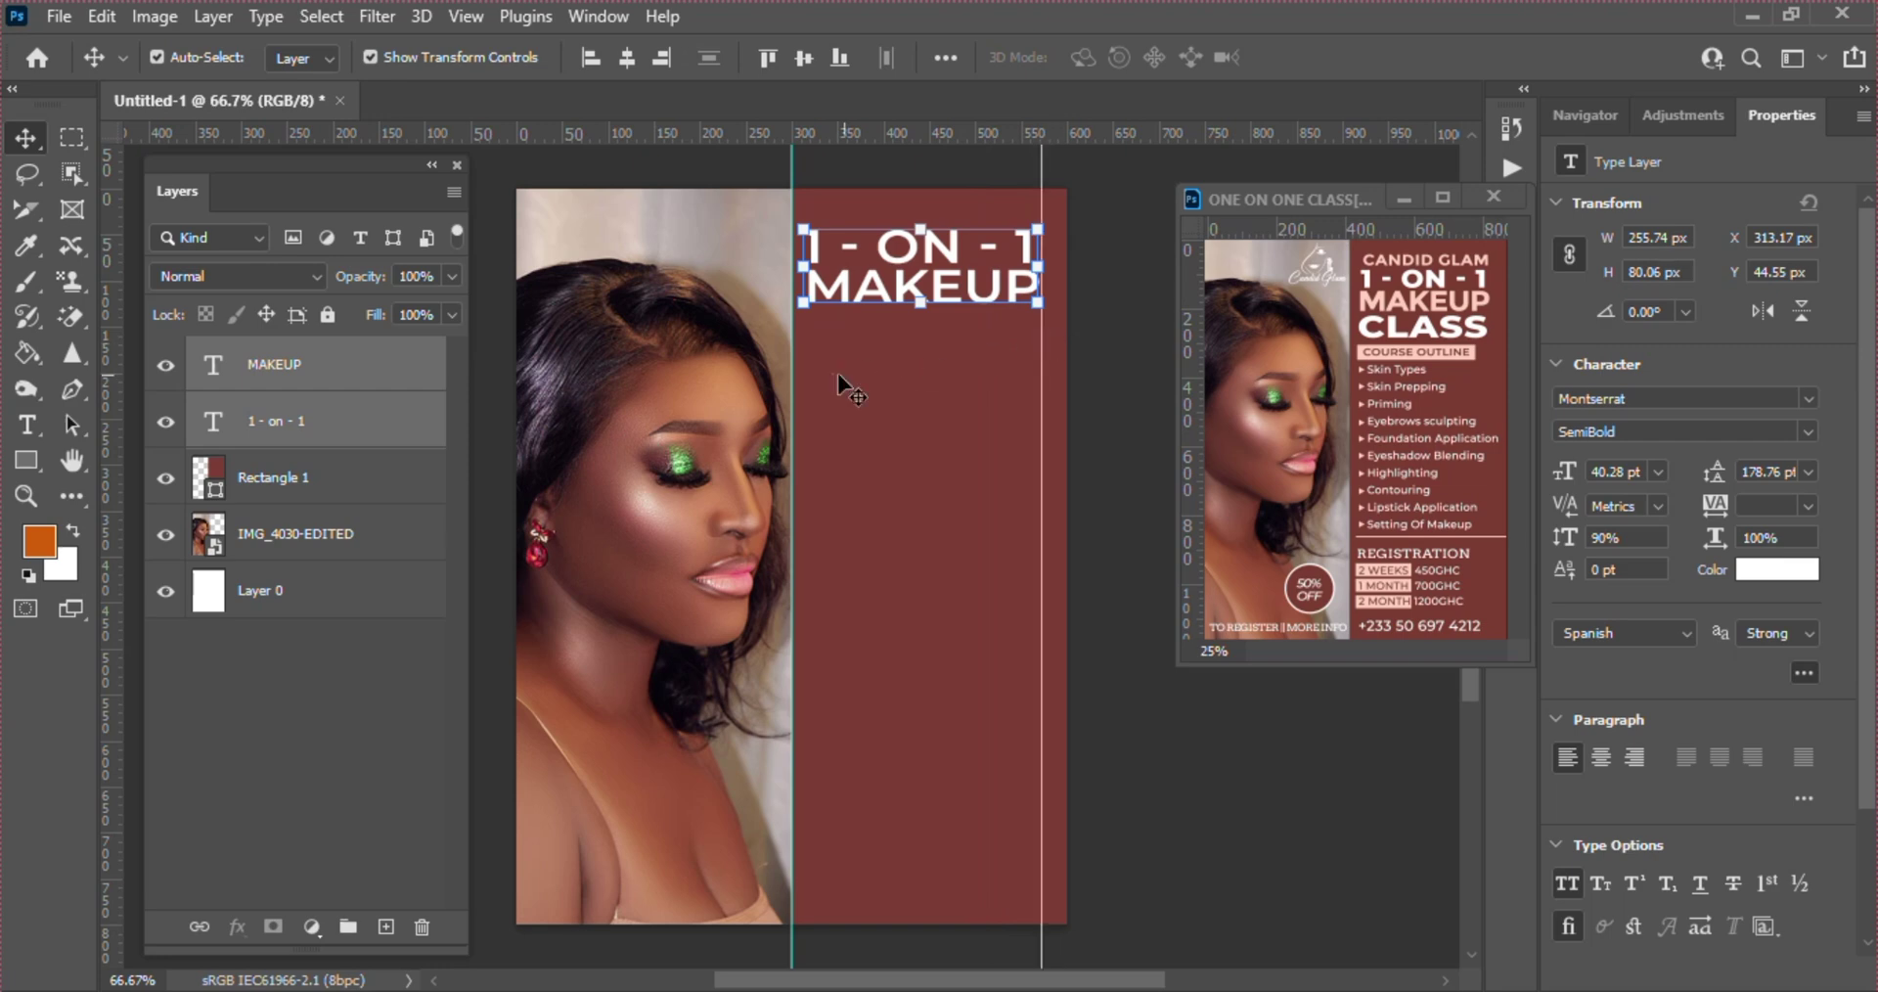
{"action": "left_click_drag", "start_coordinate": [794, 371], "coordinate": [804, 371]}
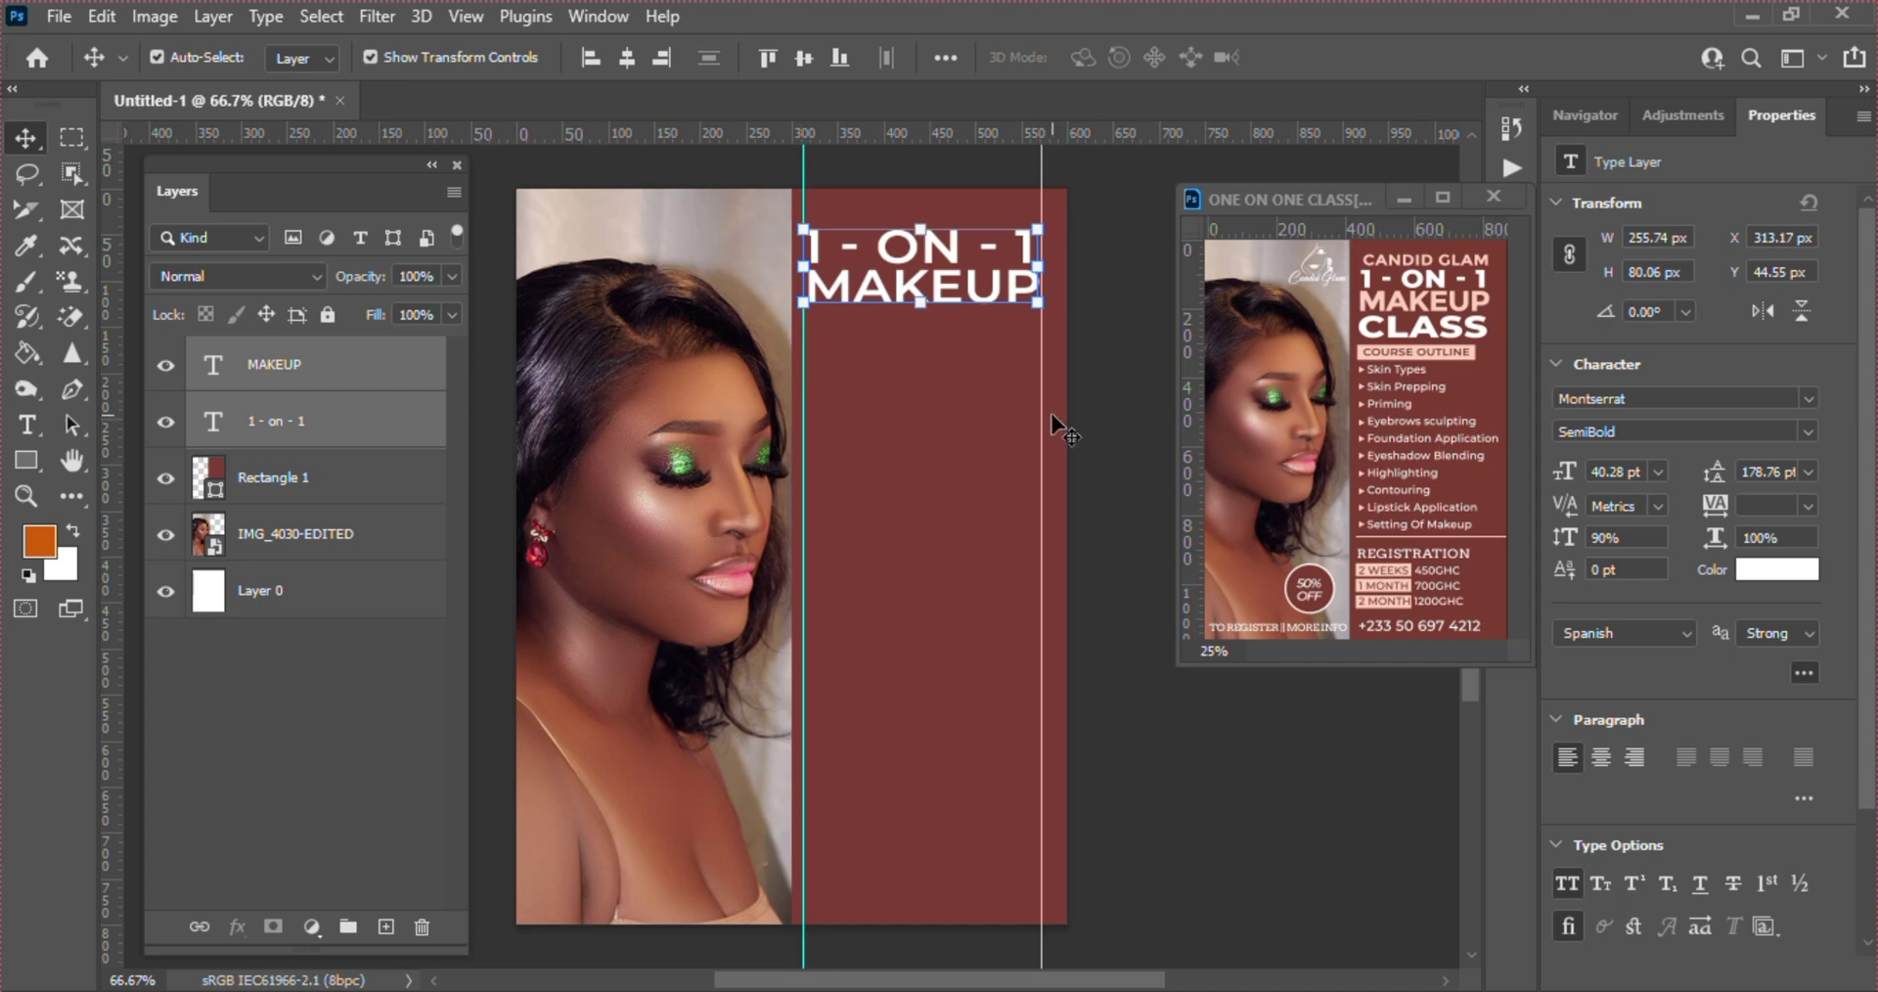
{"action": "left_click_drag", "start_coordinate": [1042, 413], "coordinate": [1054, 416]}
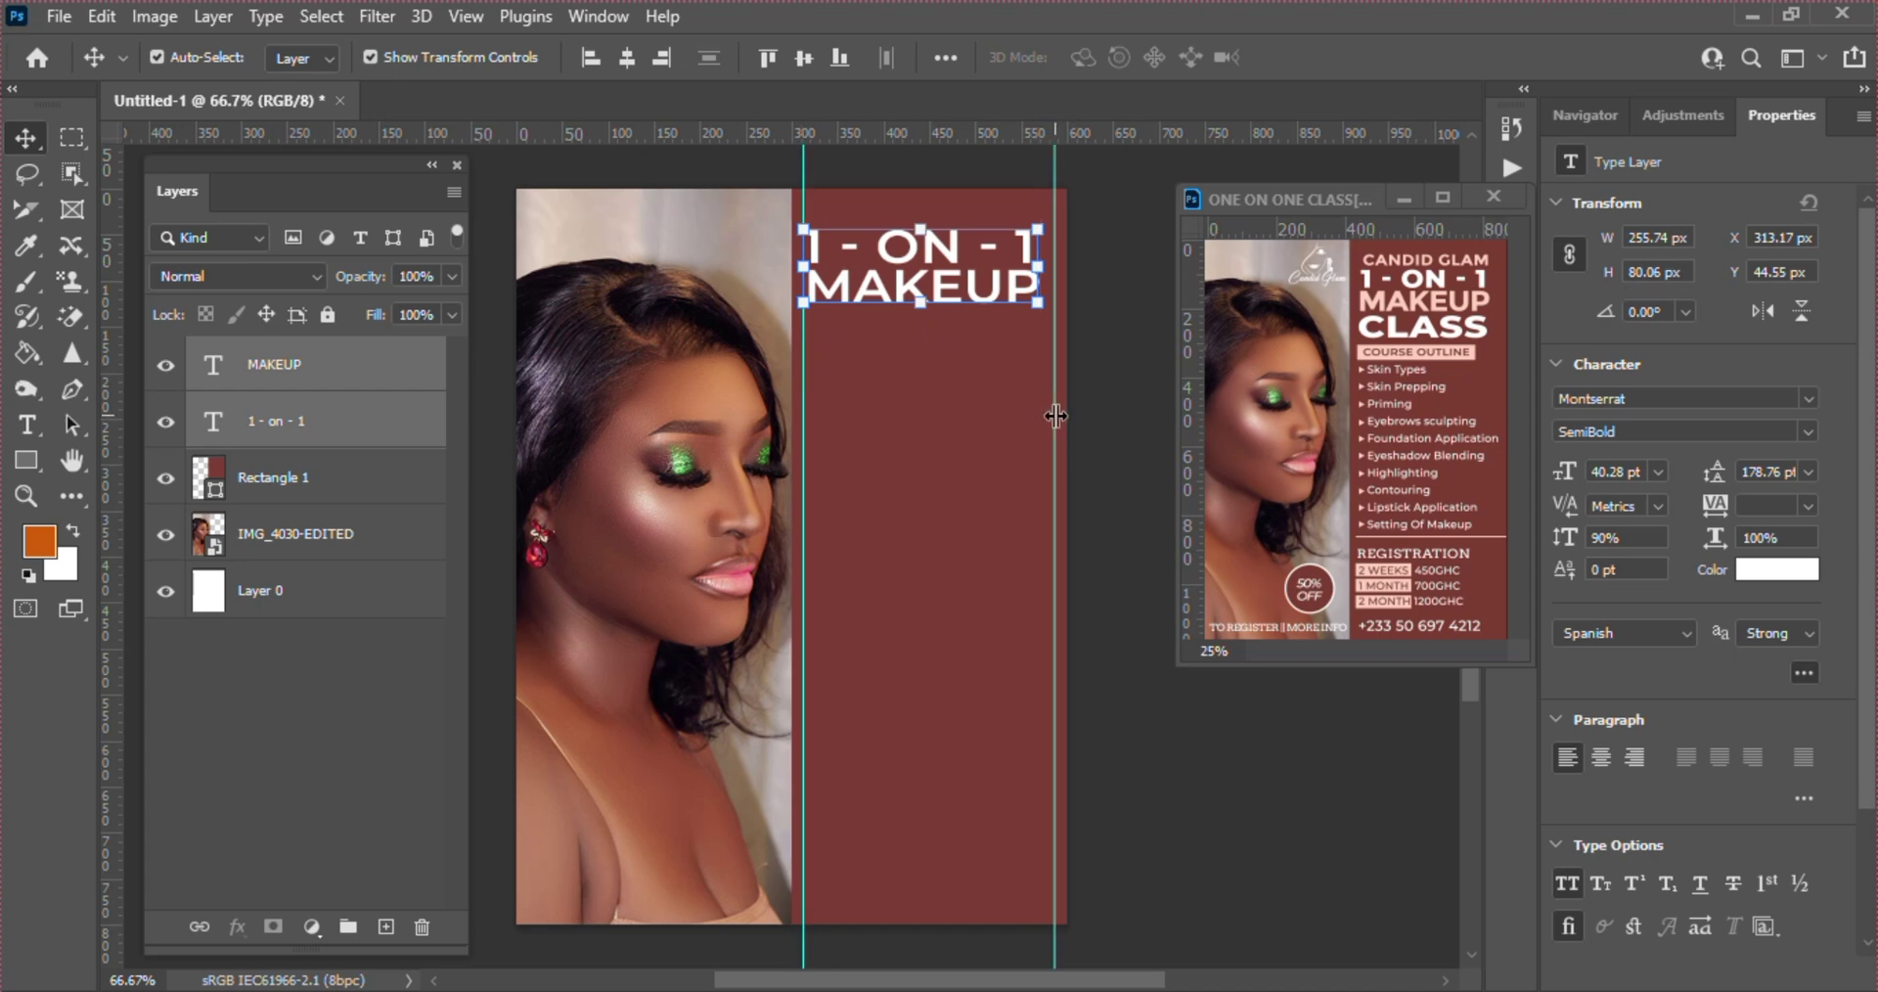
- Scale both texts up proportionally to about 268 by 84 px and move the right guide slightly inward to their right edge
{"action": "left_click", "coordinate": [1038, 303]}
{"action": "left_click_drag", "start_coordinate": [1038, 303], "coordinate": [1050, 310]}
{"action": "key", "text": "Return"}
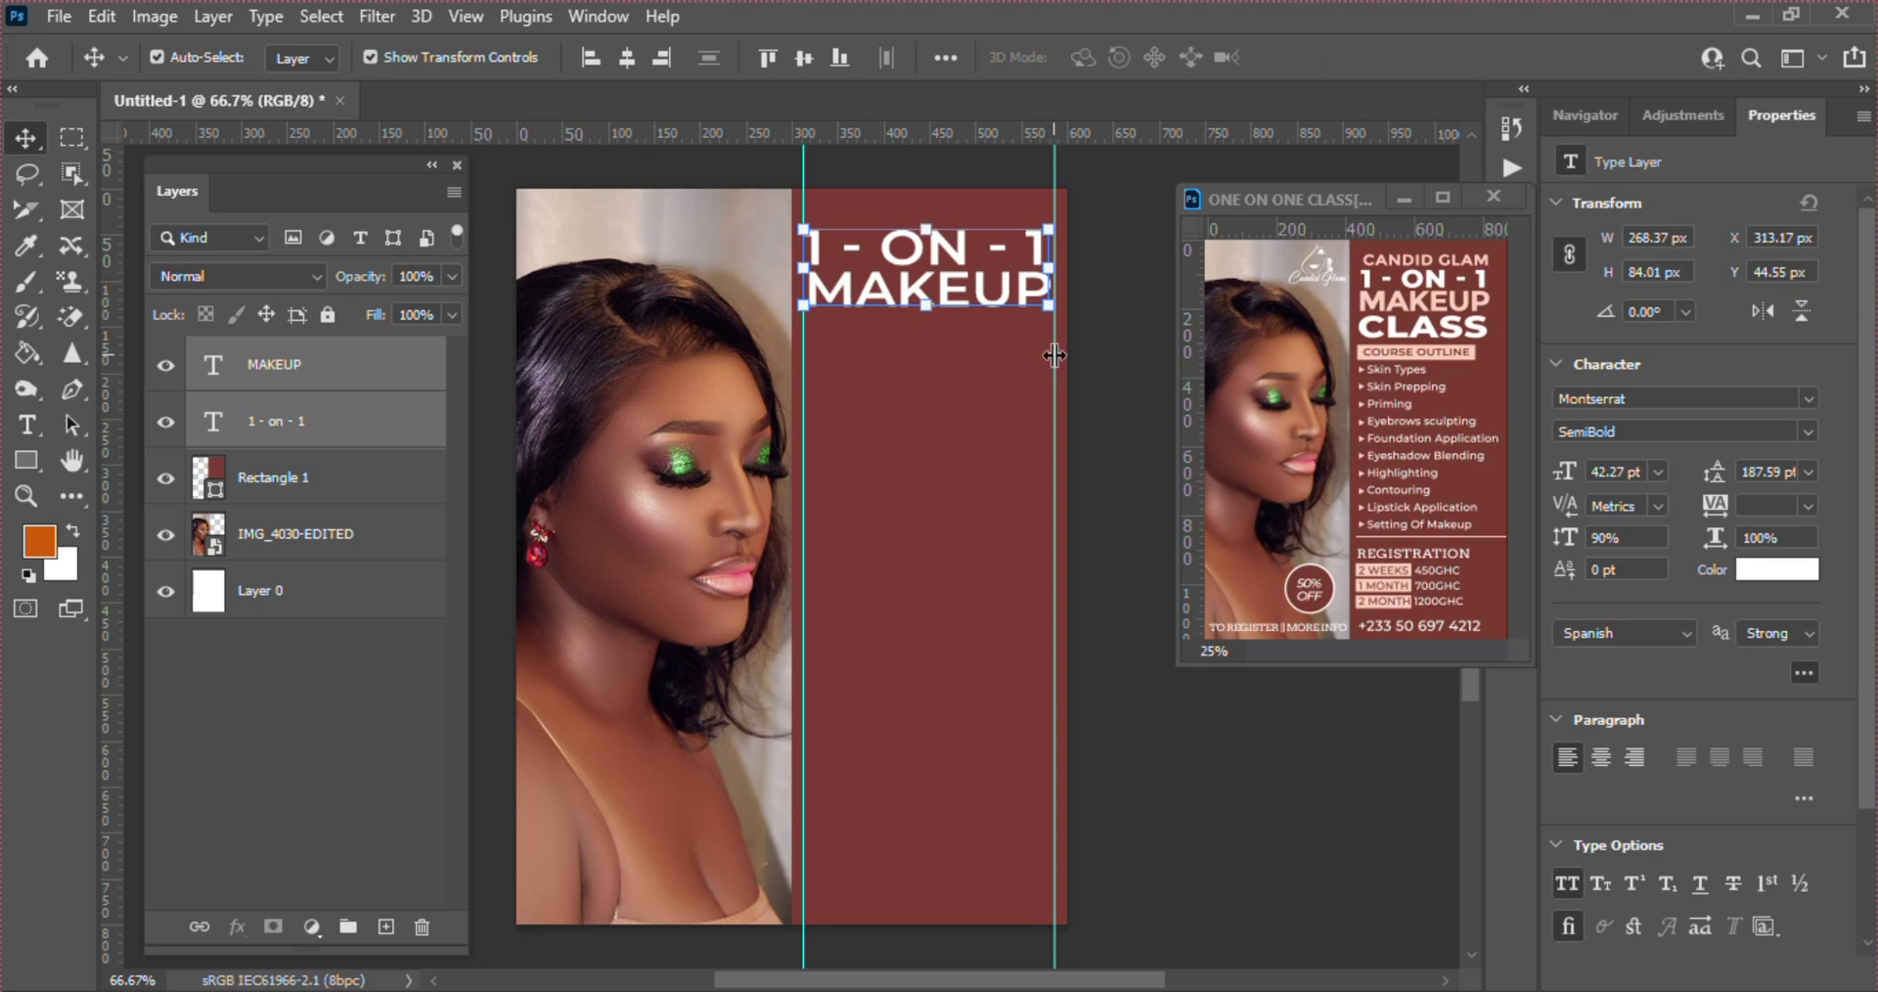
{"action": "left_click_drag", "start_coordinate": [1051, 354], "coordinate": [1047, 354]}
{"action": "left_click", "coordinate": [1102, 366]}
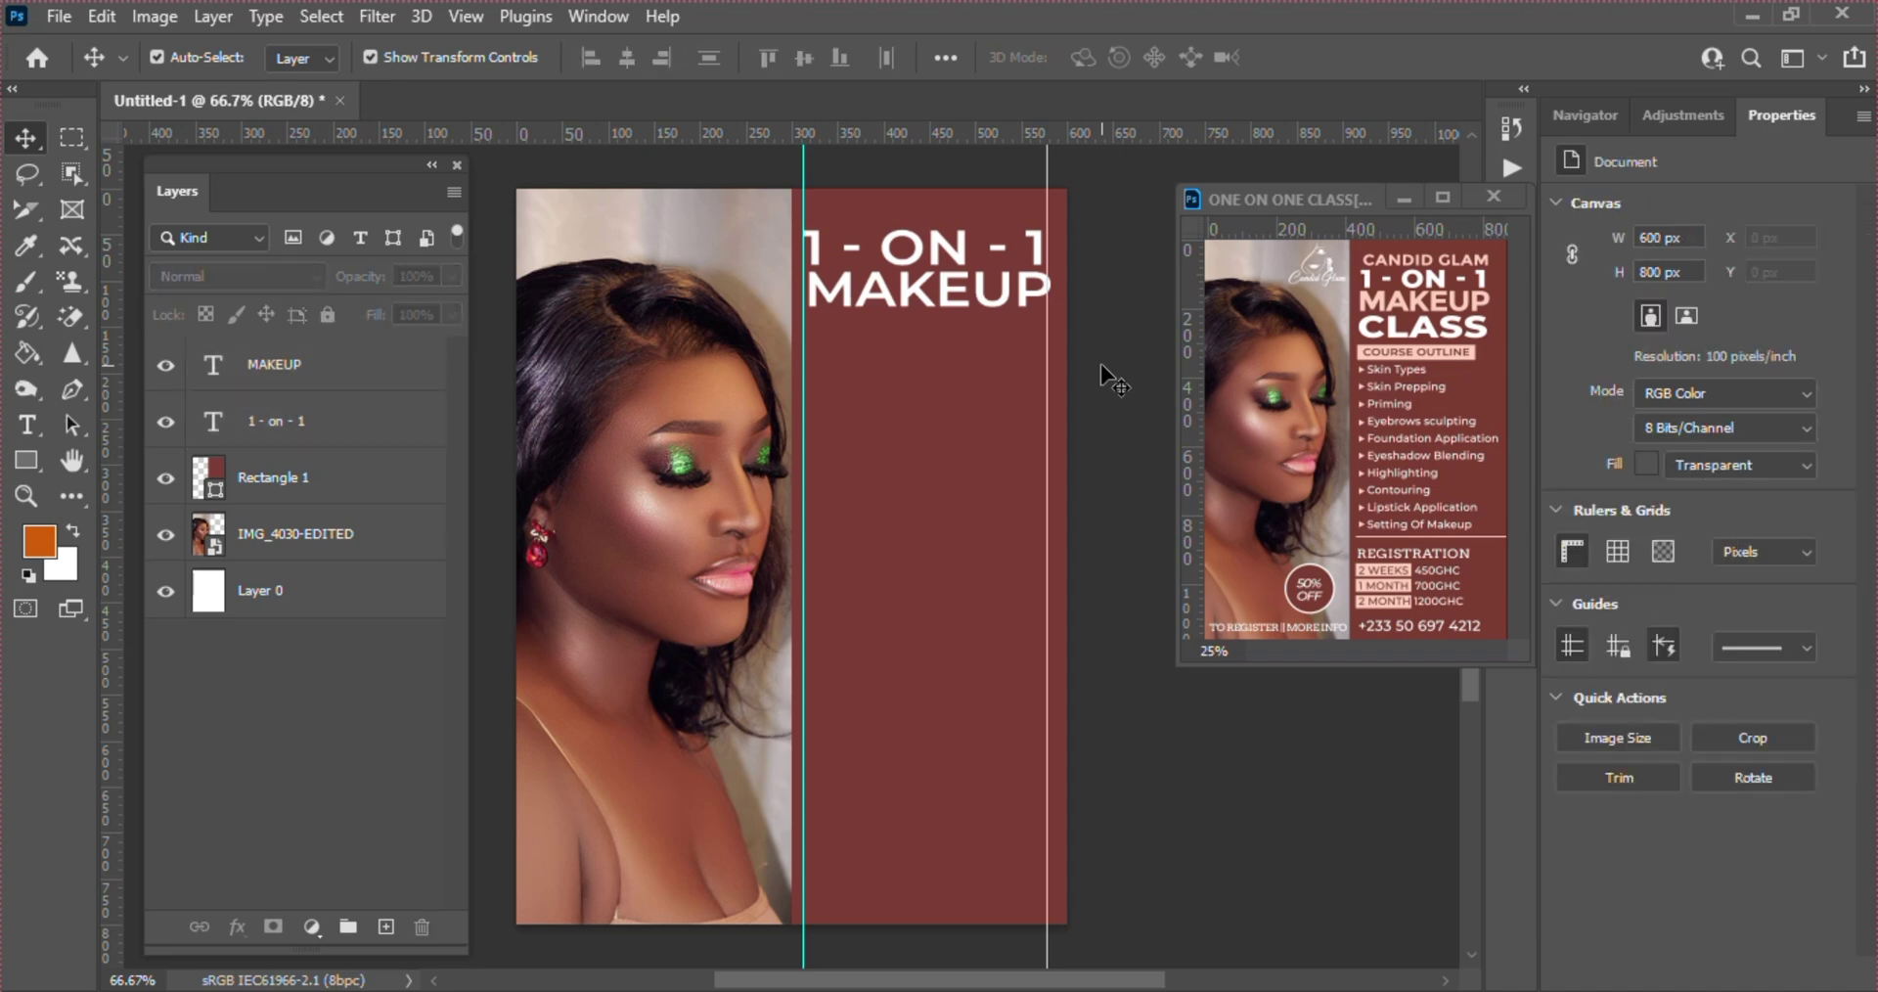
- Move the MAKEUP text left to X 307.52 px so it lines up between the guides with the 1 - ON - 1 text
{"action": "left_click", "coordinate": [963, 291]}
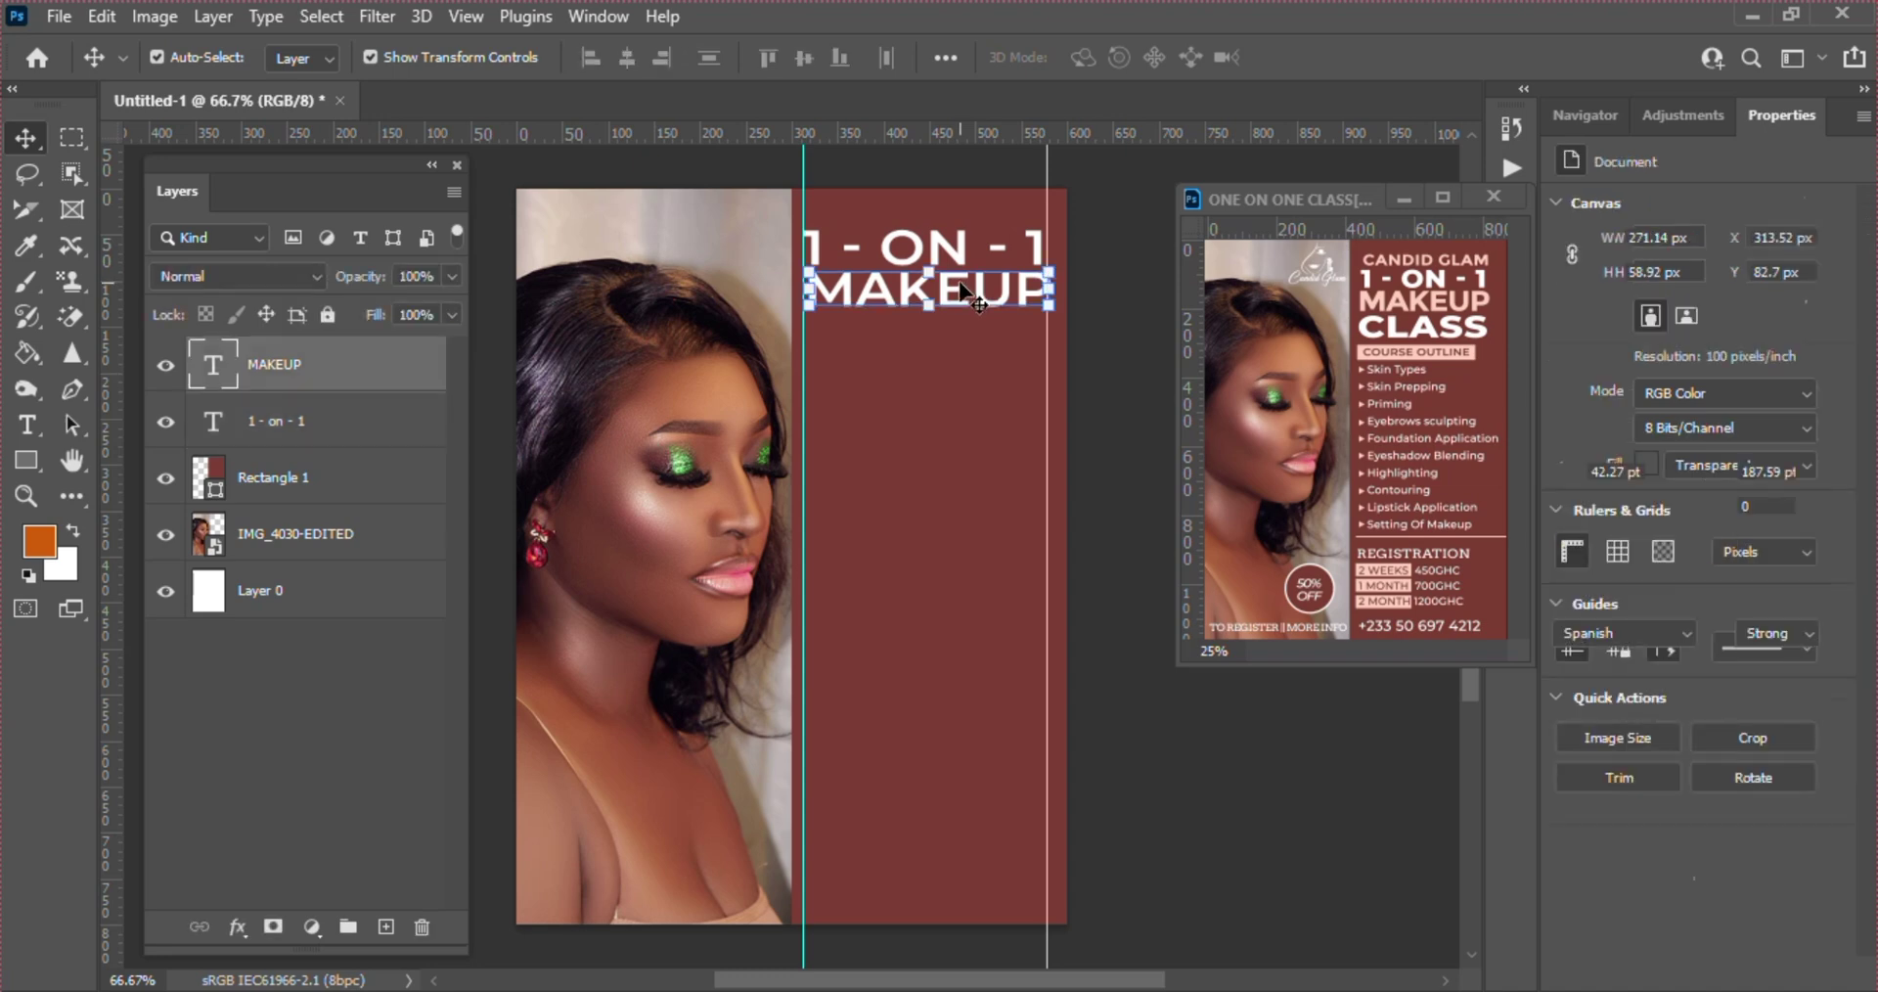
{"action": "key", "text": "Left"}
{"action": "key", "text": "Left"}
{"action": "key", "text": "Left"}
{"action": "key", "text": "Left"}
{"action": "key", "text": "Left"}
{"action": "key", "text": "Left"}
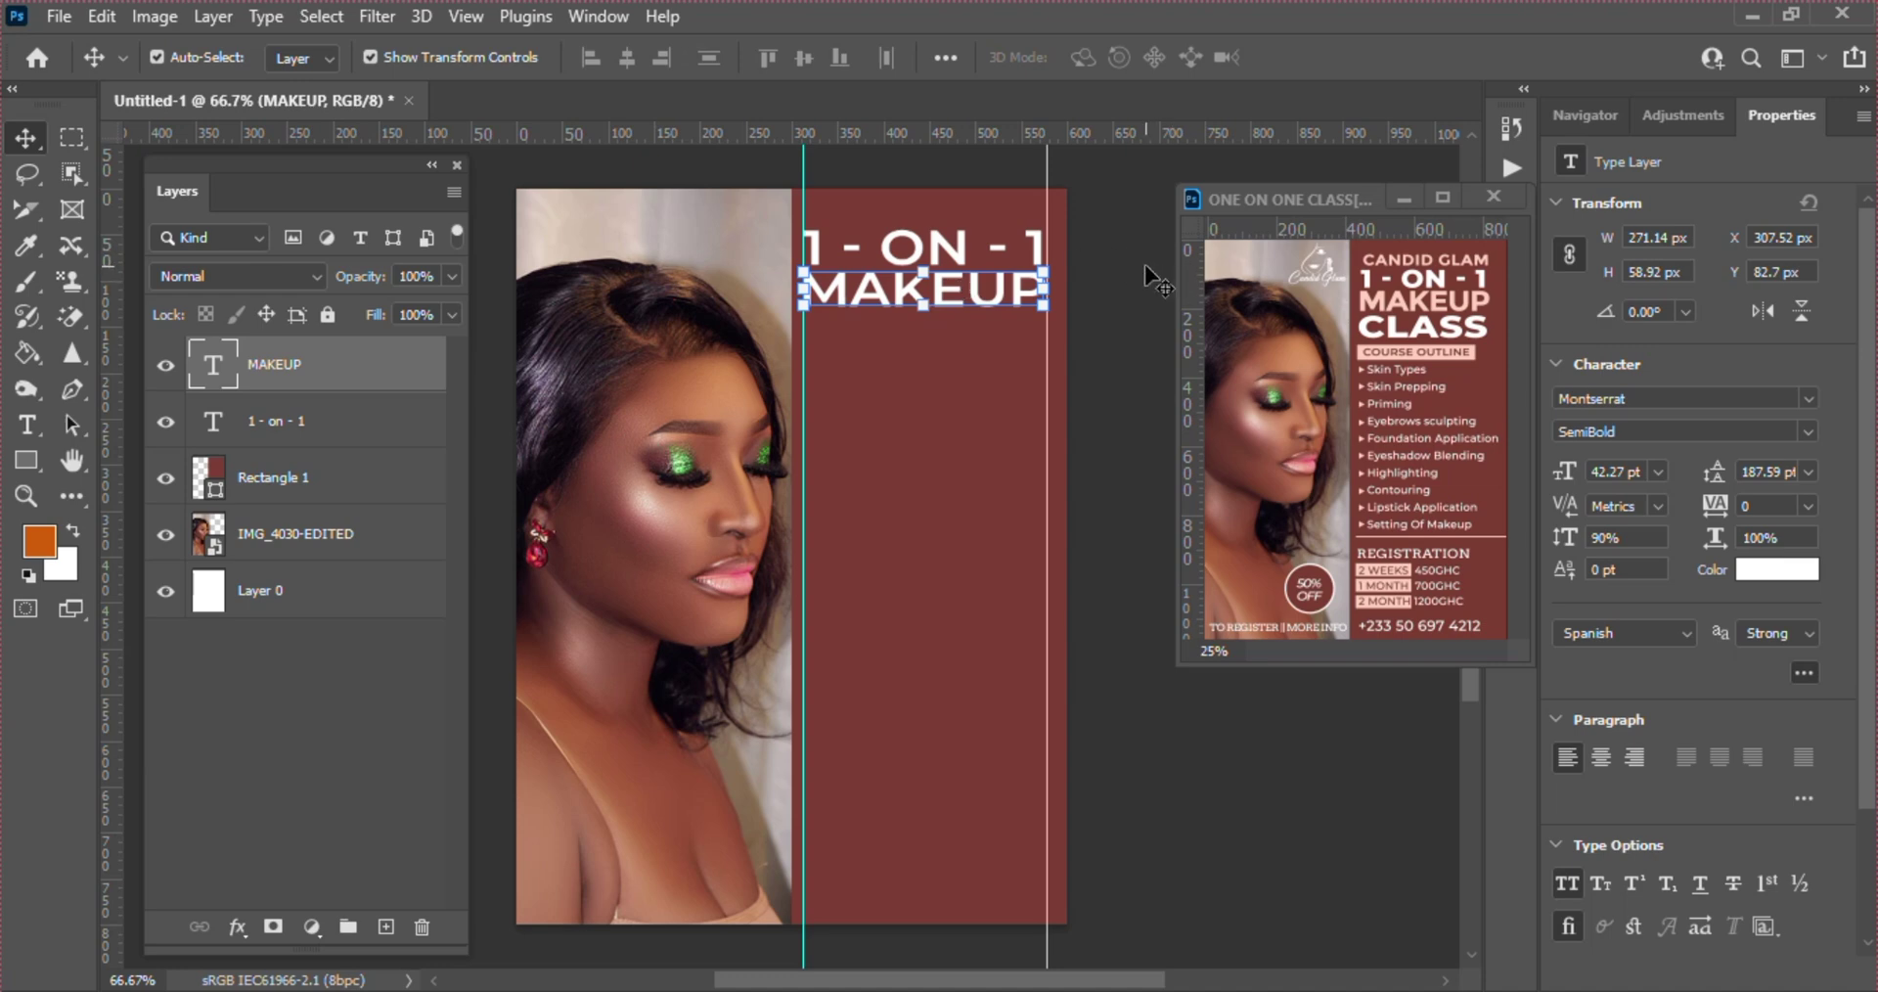
{"action": "left_click", "coordinate": [1144, 264]}
{"action": "left_click", "coordinate": [944, 254]}
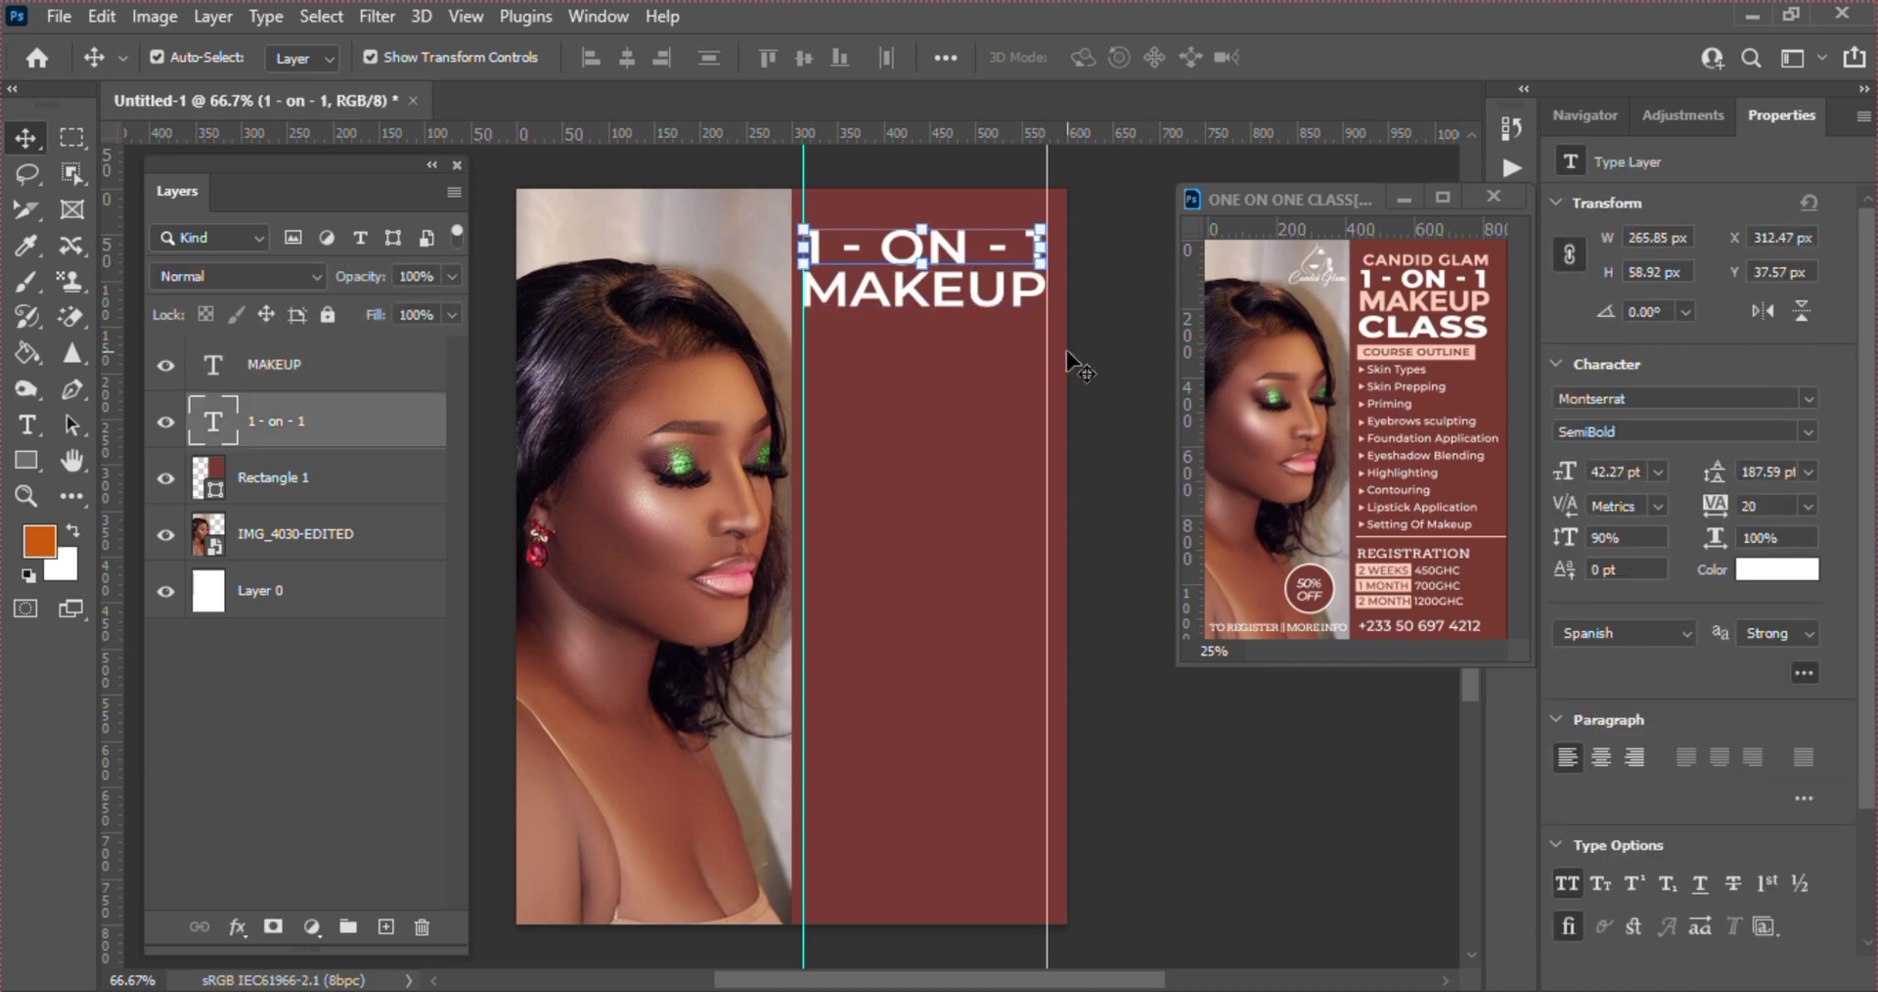
- Duplicate the MAKEUP text, place the copy directly below at about Y 127.7 px, and change its wording to CLASS
{"action": "left_click", "coordinate": [1096, 346]}
{"action": "left_click", "coordinate": [1017, 307]}
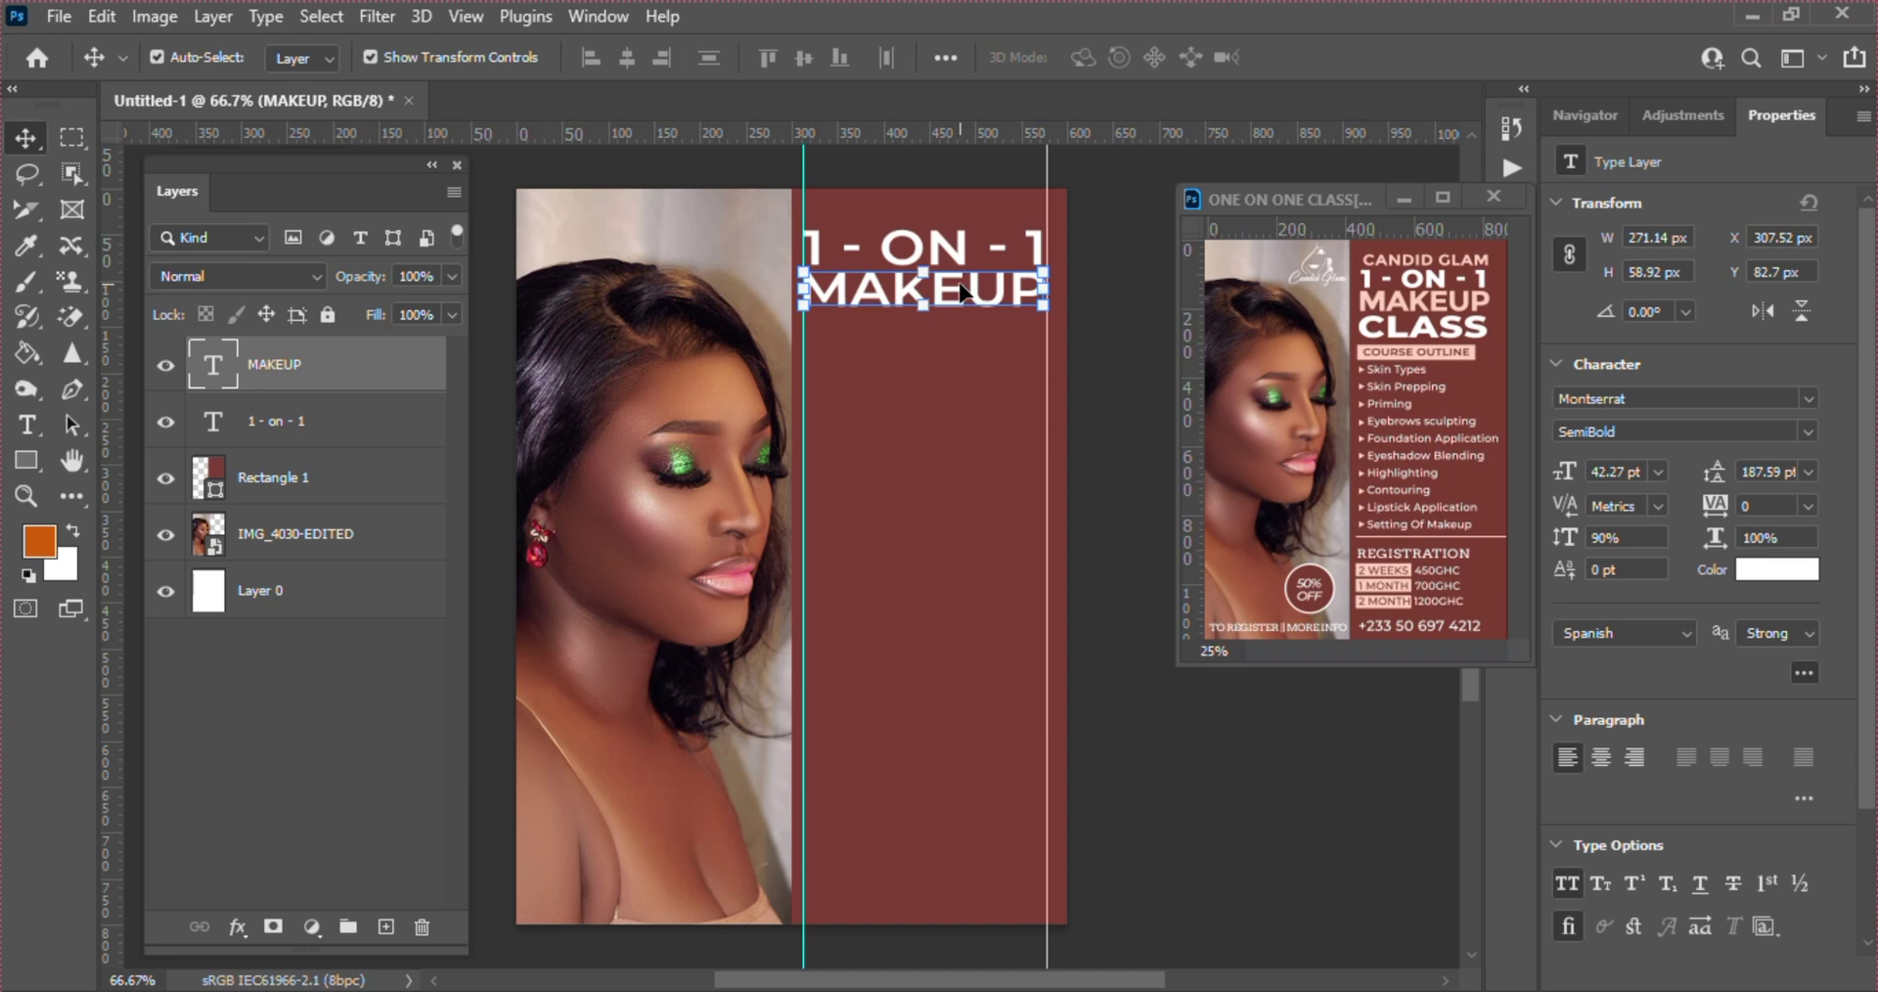
{"action": "left_click_drag", "start_coordinate": [960, 284], "coordinate": [964, 341]}
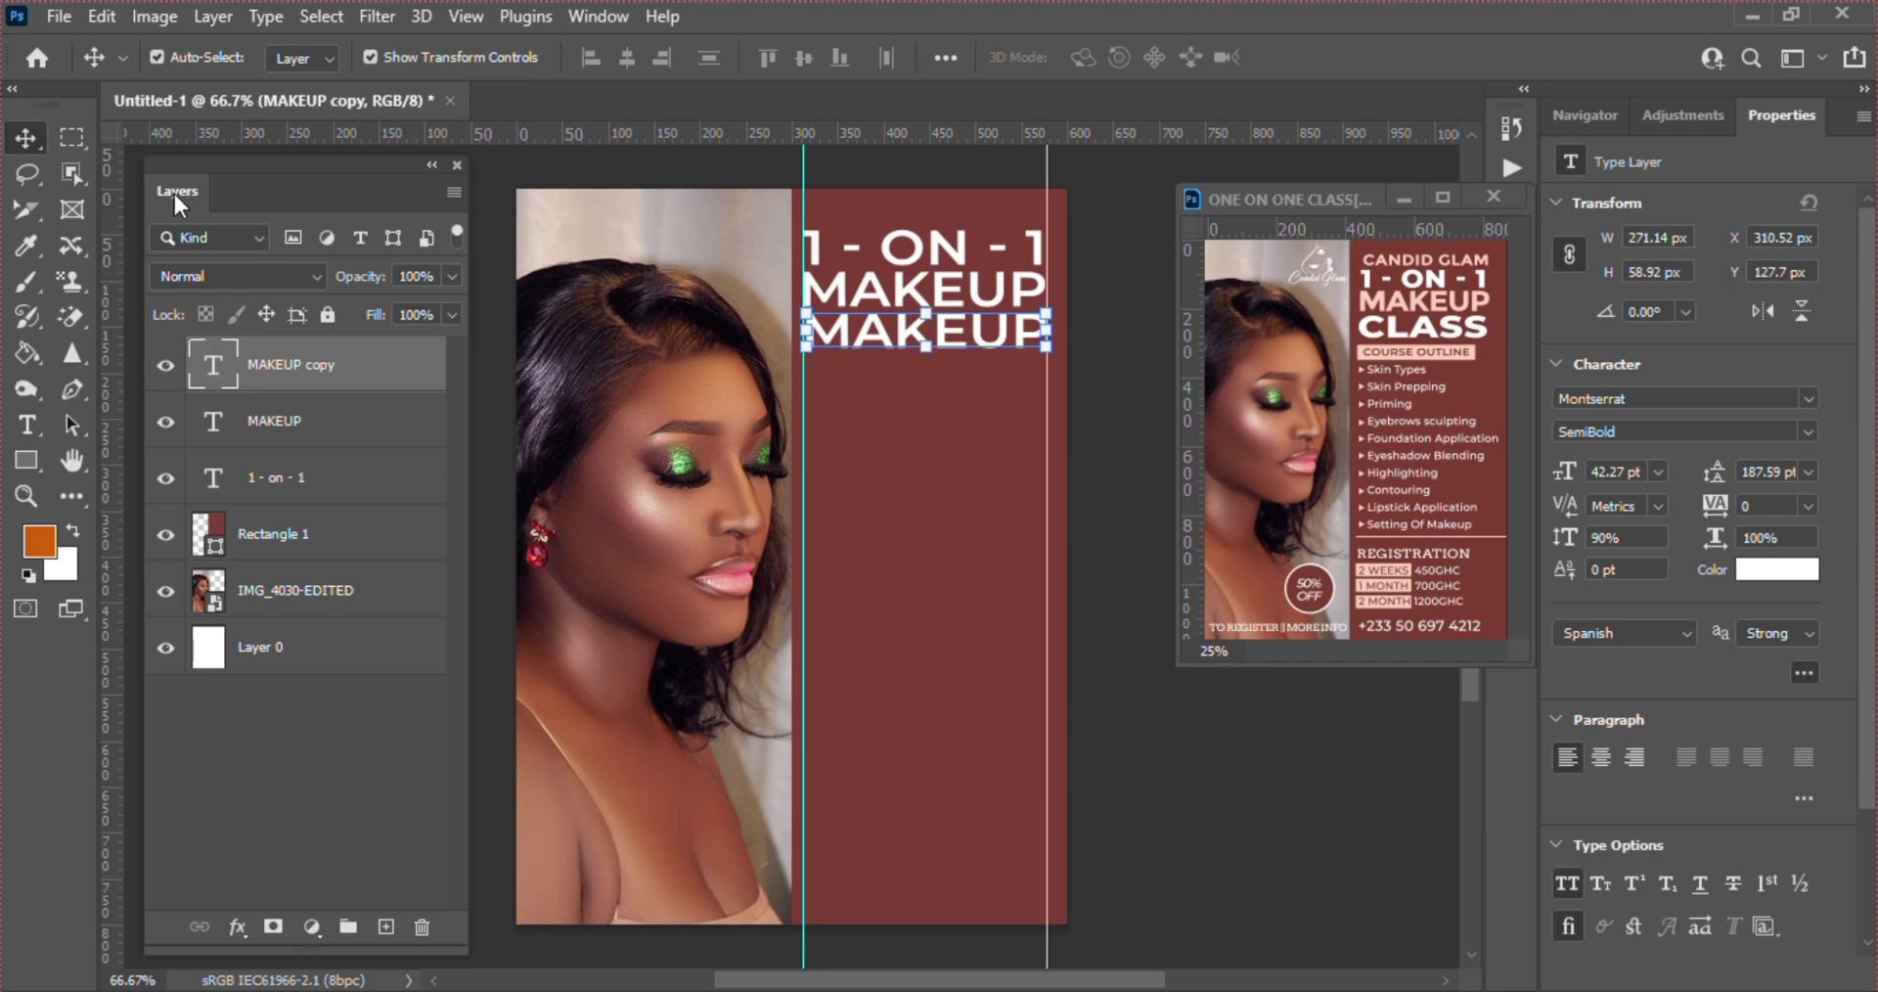
{"action": "double_click", "coordinate": [210, 366]}
{"action": "type", "text": "CLA"}
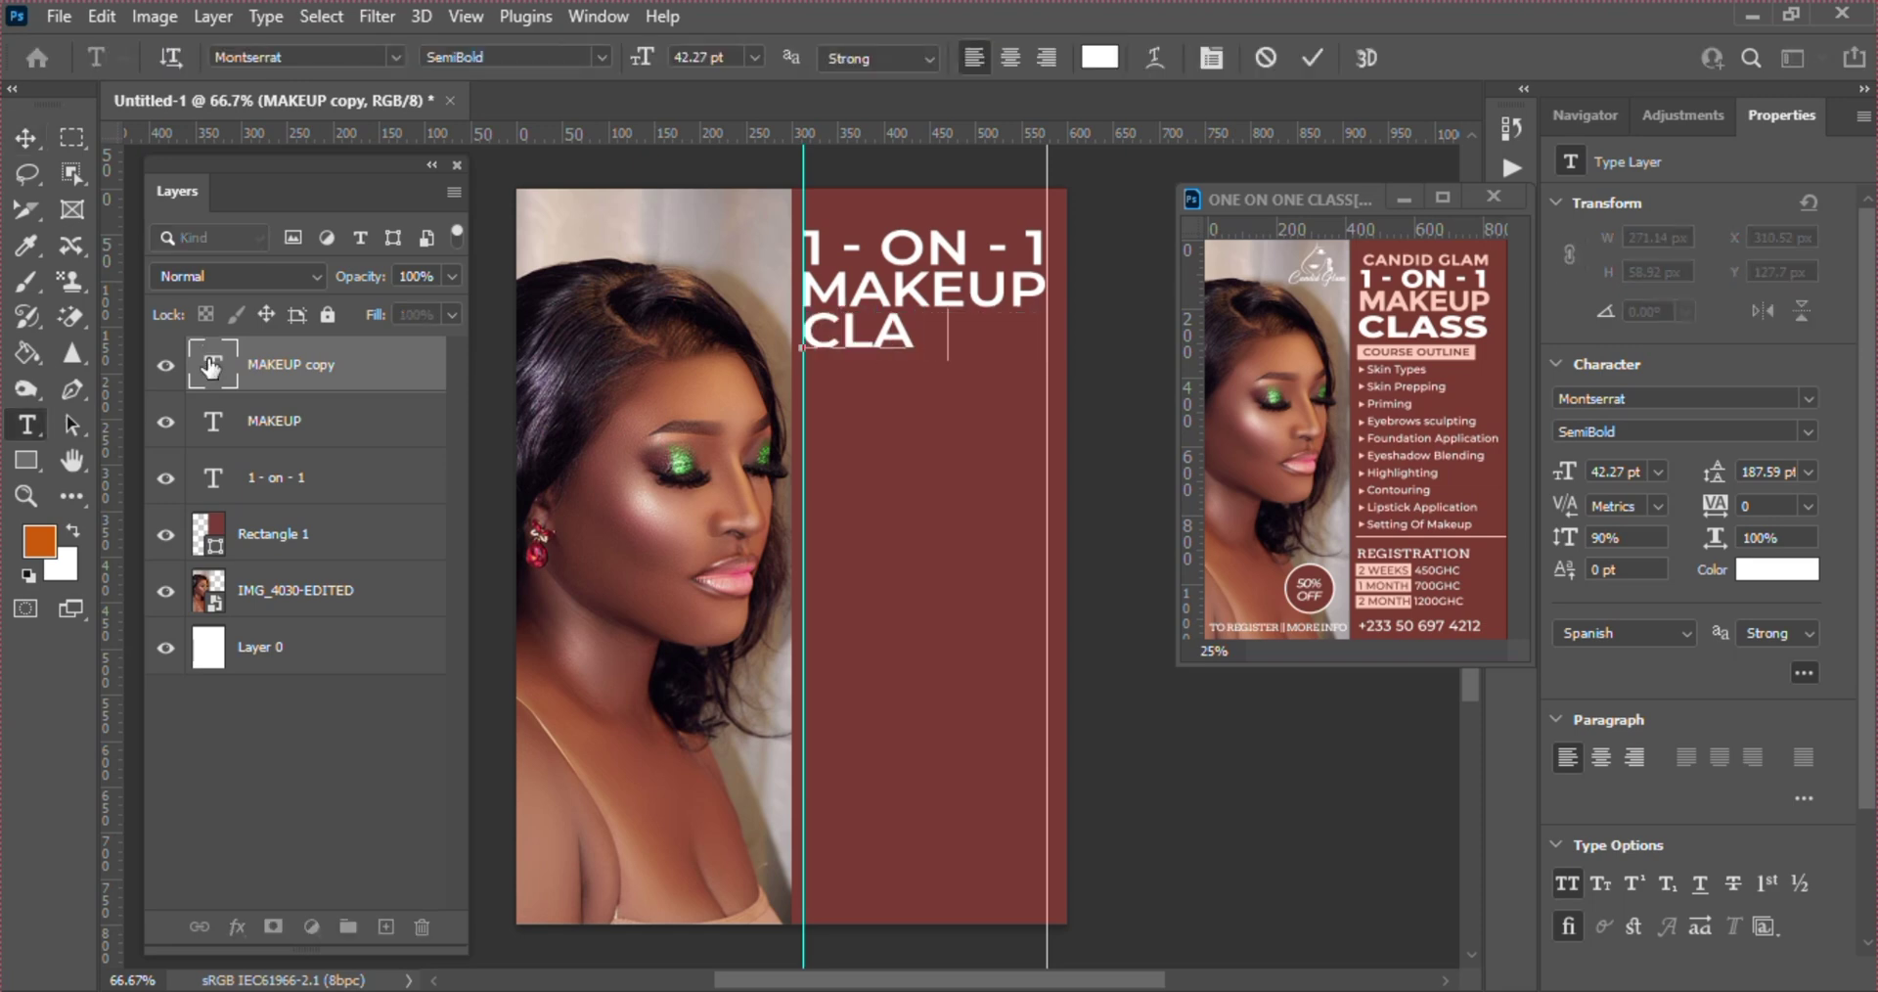
{"action": "type", "text": "SS"}
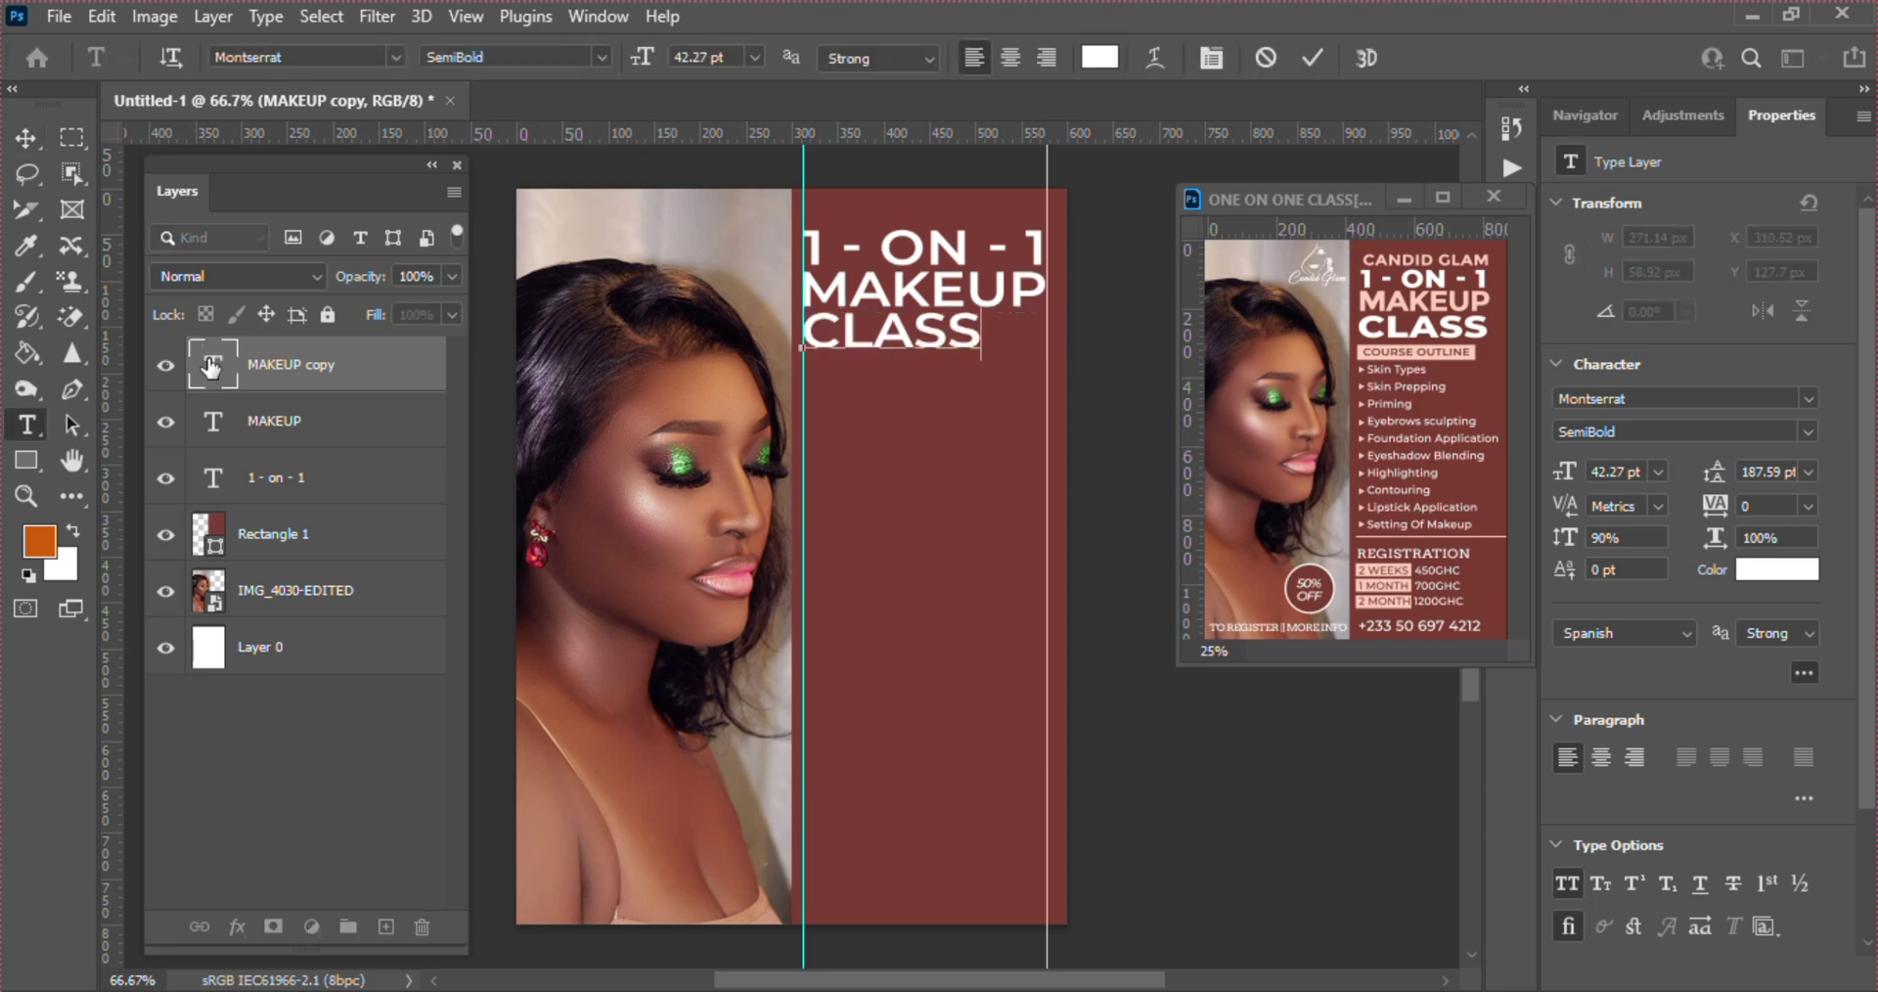
{"action": "left_click", "coordinate": [1308, 55]}
{"action": "key", "text": "v"}
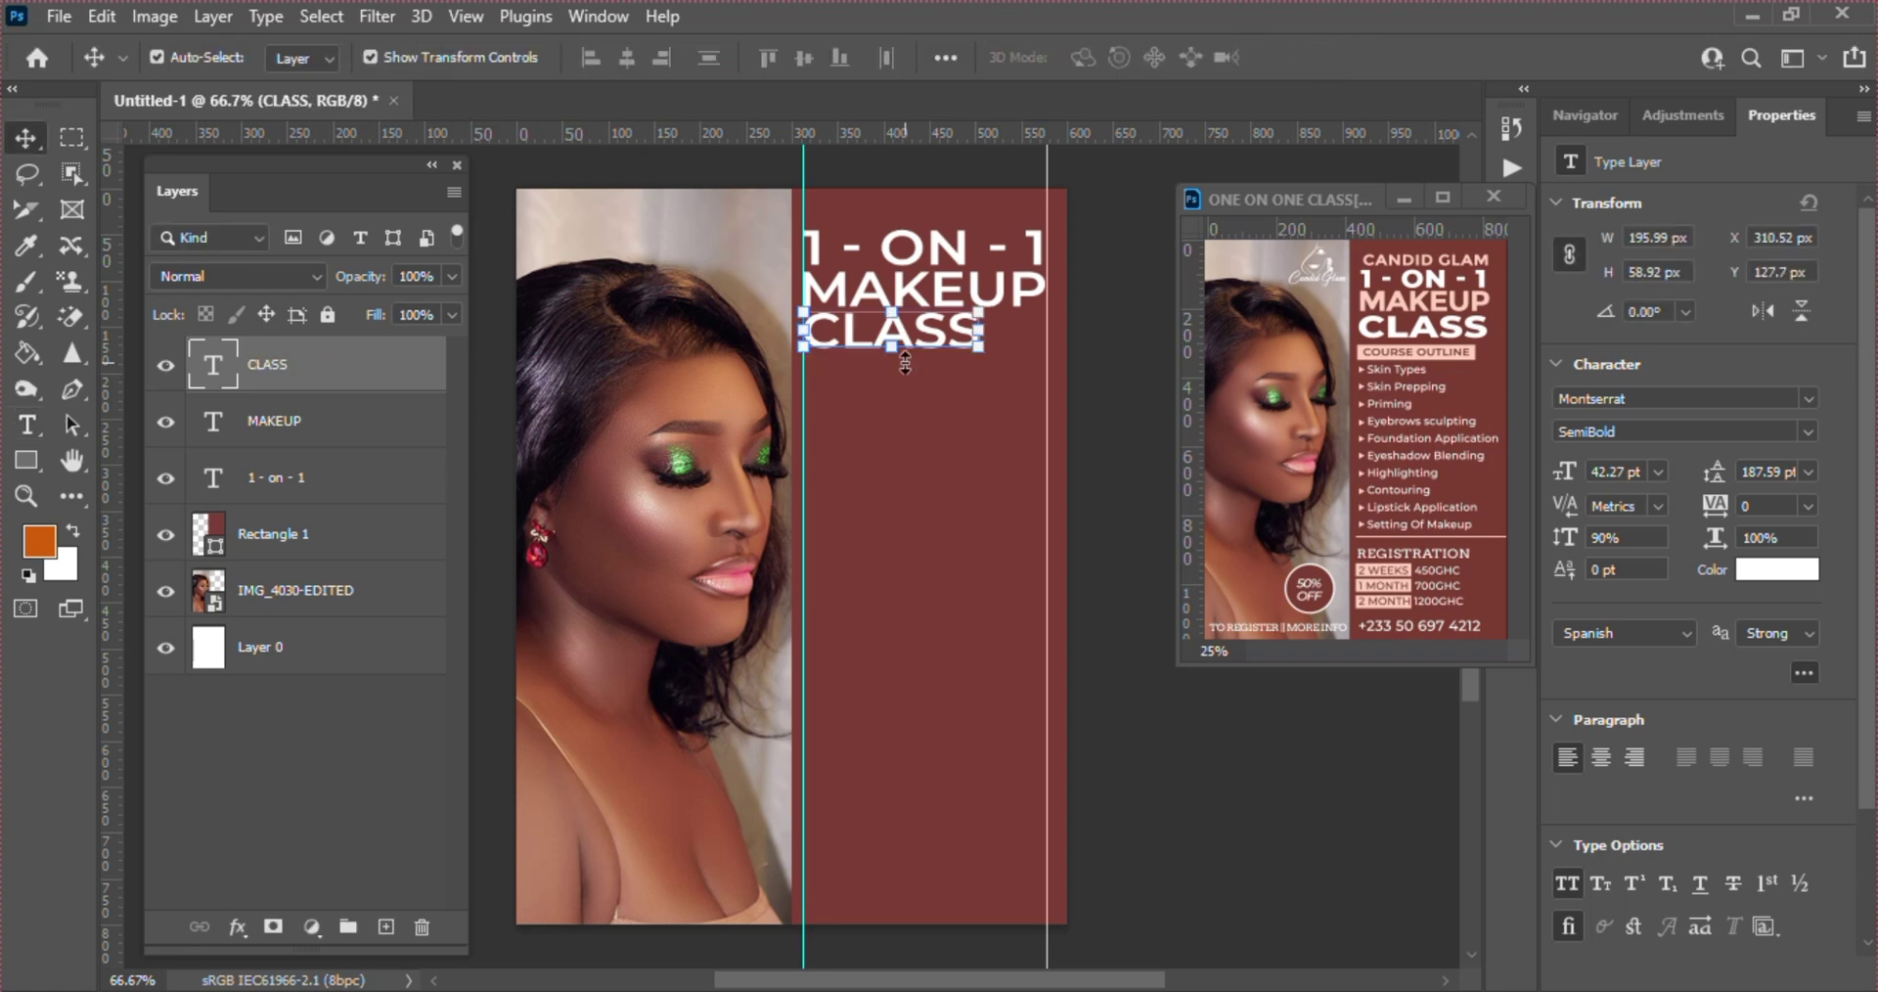
- Scale the CLASS text up proportionally to about 237 by 71 px
{"action": "left_click", "coordinate": [978, 346]}
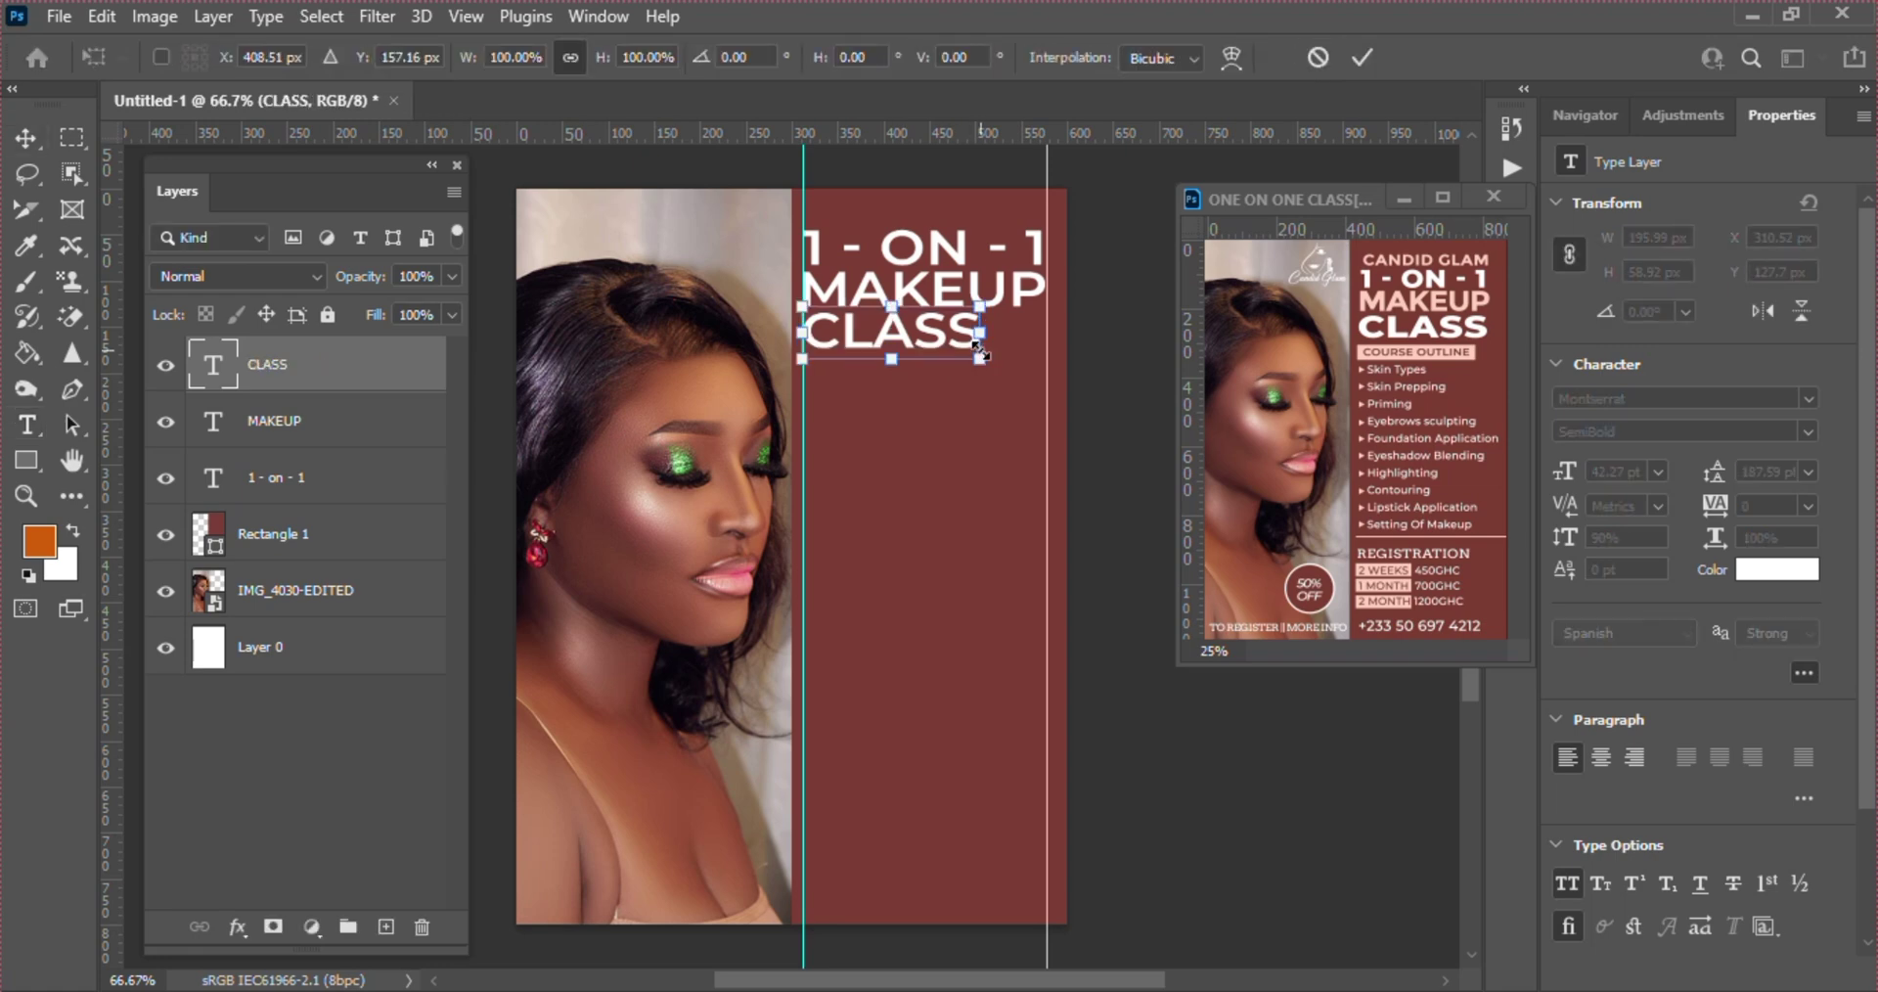
{"action": "left_click_drag", "start_coordinate": [980, 359], "coordinate": [1017, 372]}
{"action": "key", "text": "Return"}
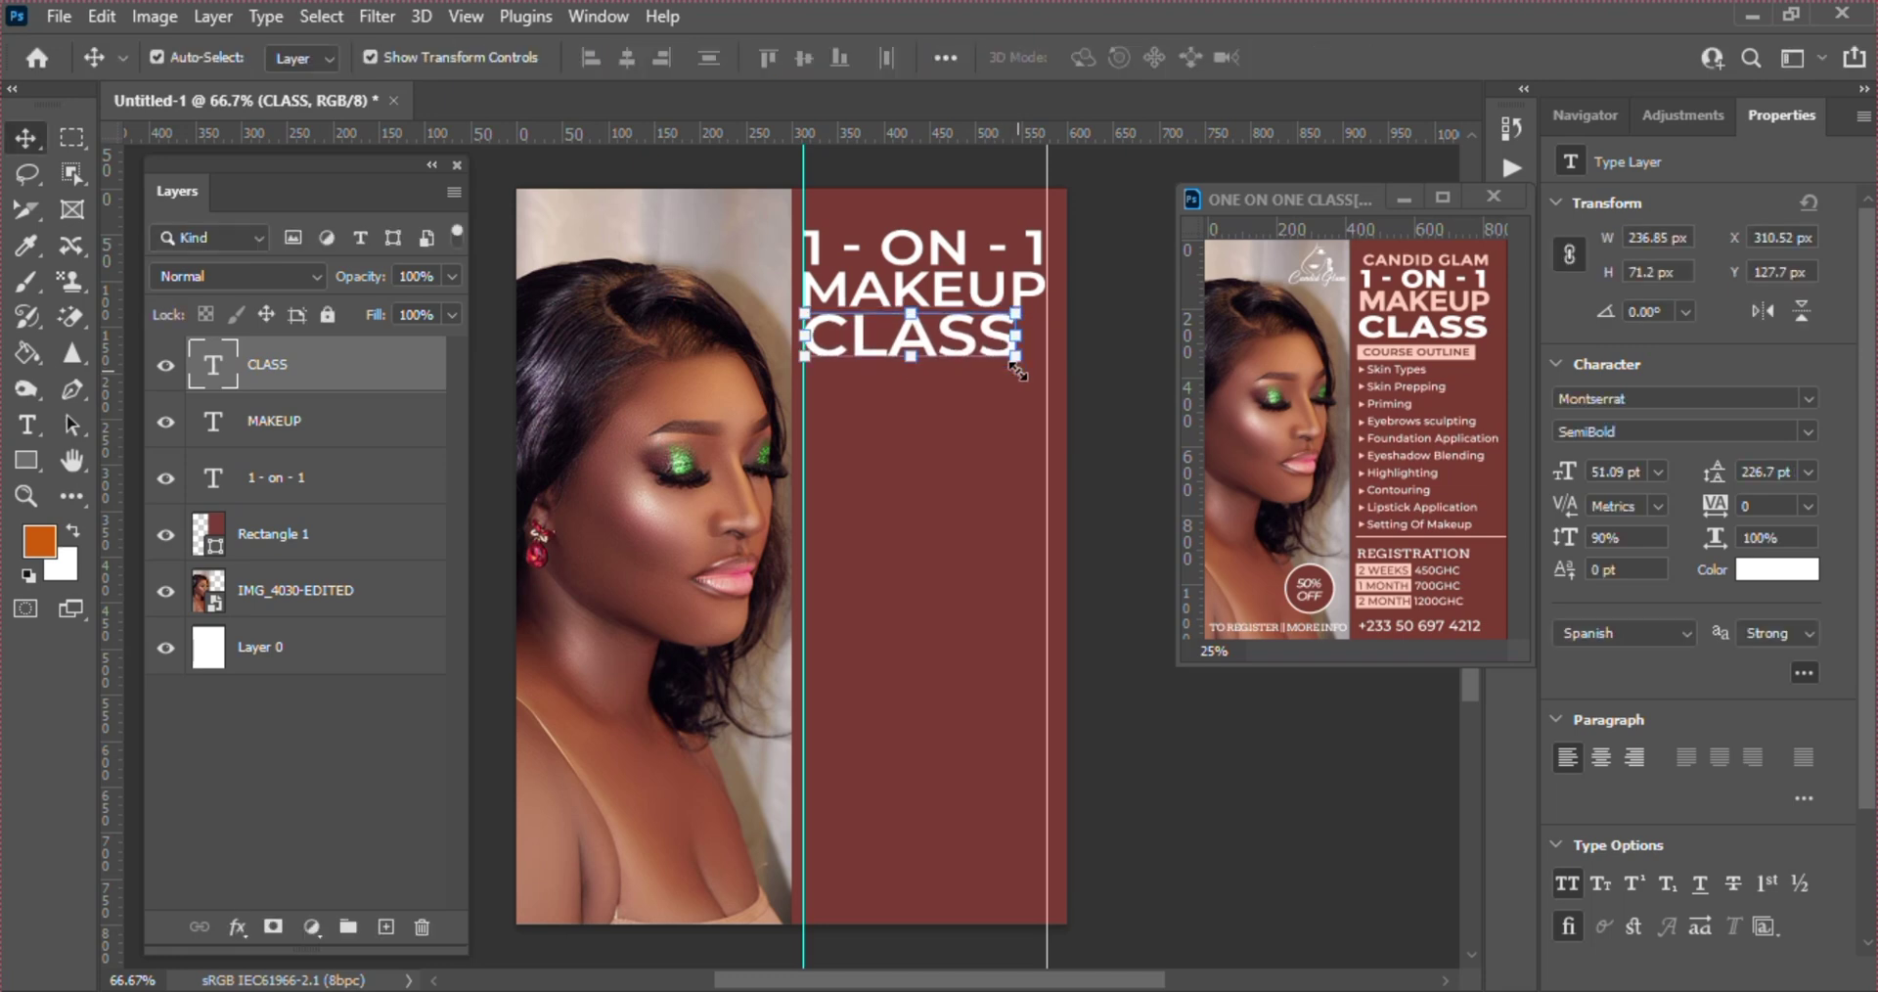
- Make the CLASS text Bold and scale it up proportionally to about 282 by 84 px
{"action": "left_click", "coordinate": [1817, 432]}
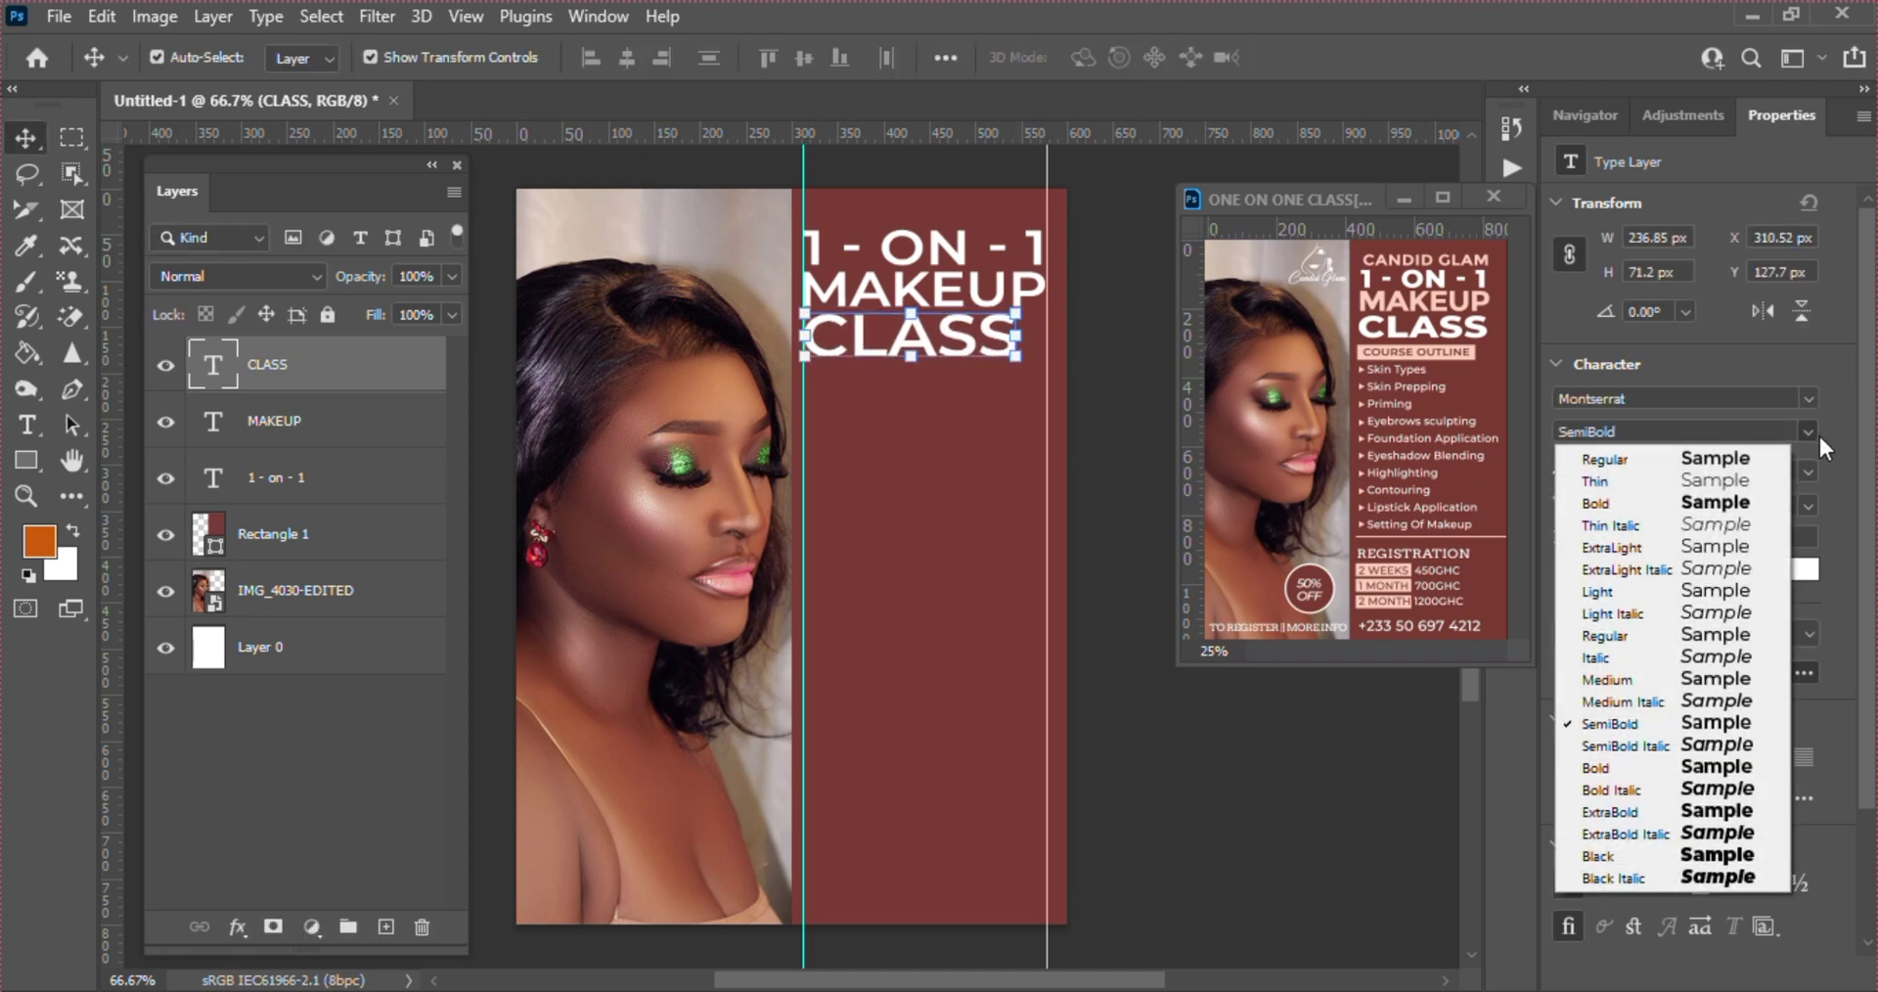
{"action": "left_click", "coordinate": [1684, 767]}
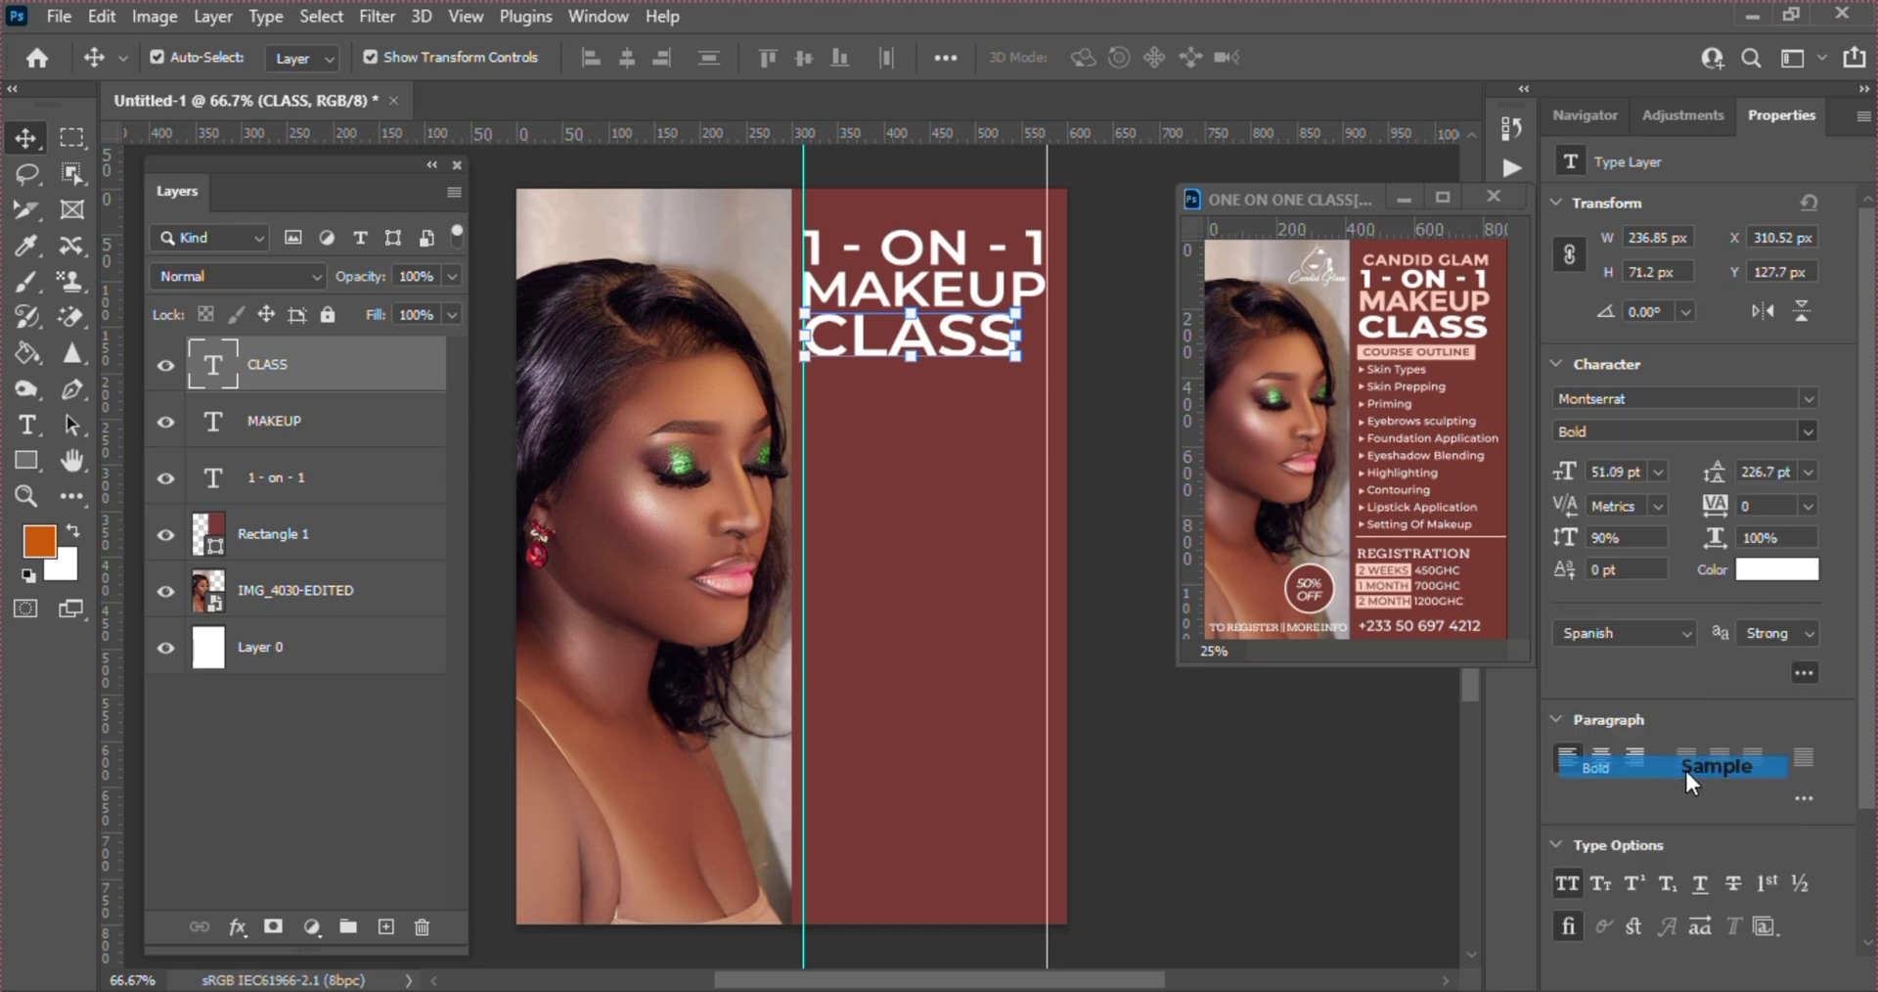
{"action": "left_click", "coordinate": [1017, 361]}
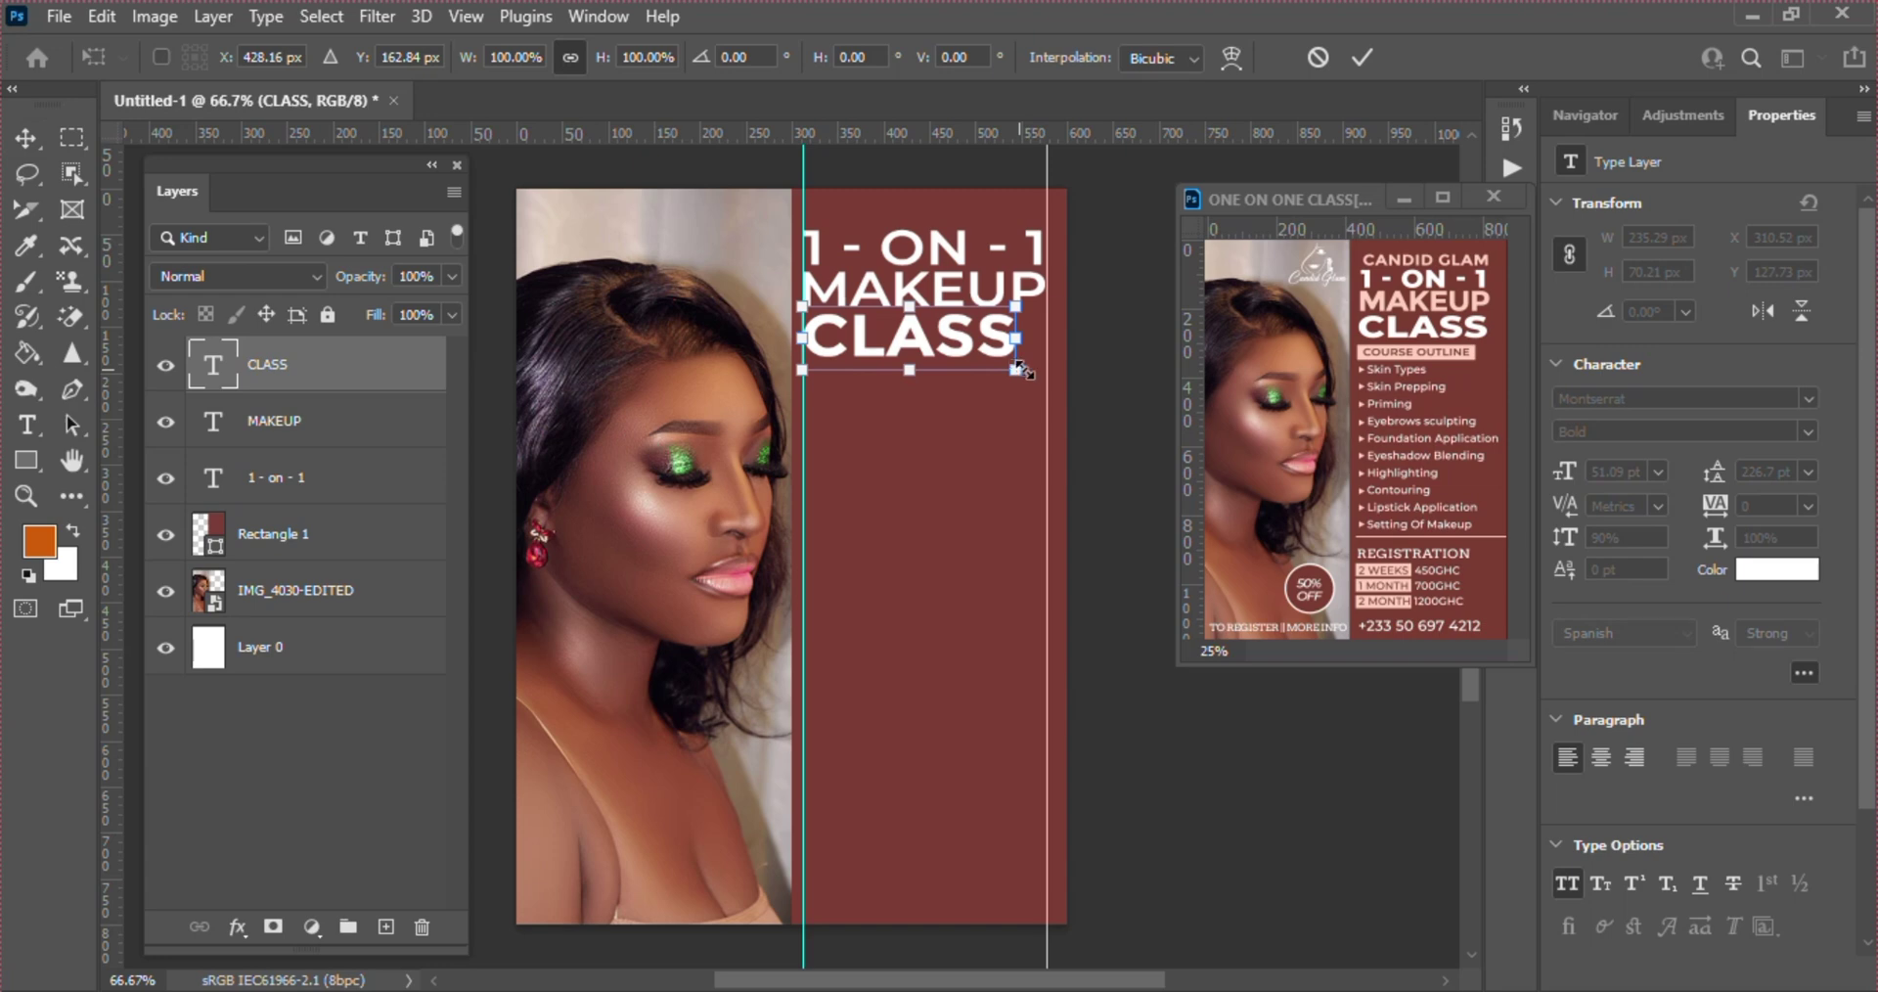
{"action": "left_click_drag", "start_coordinate": [1020, 369], "coordinate": [1061, 384]}
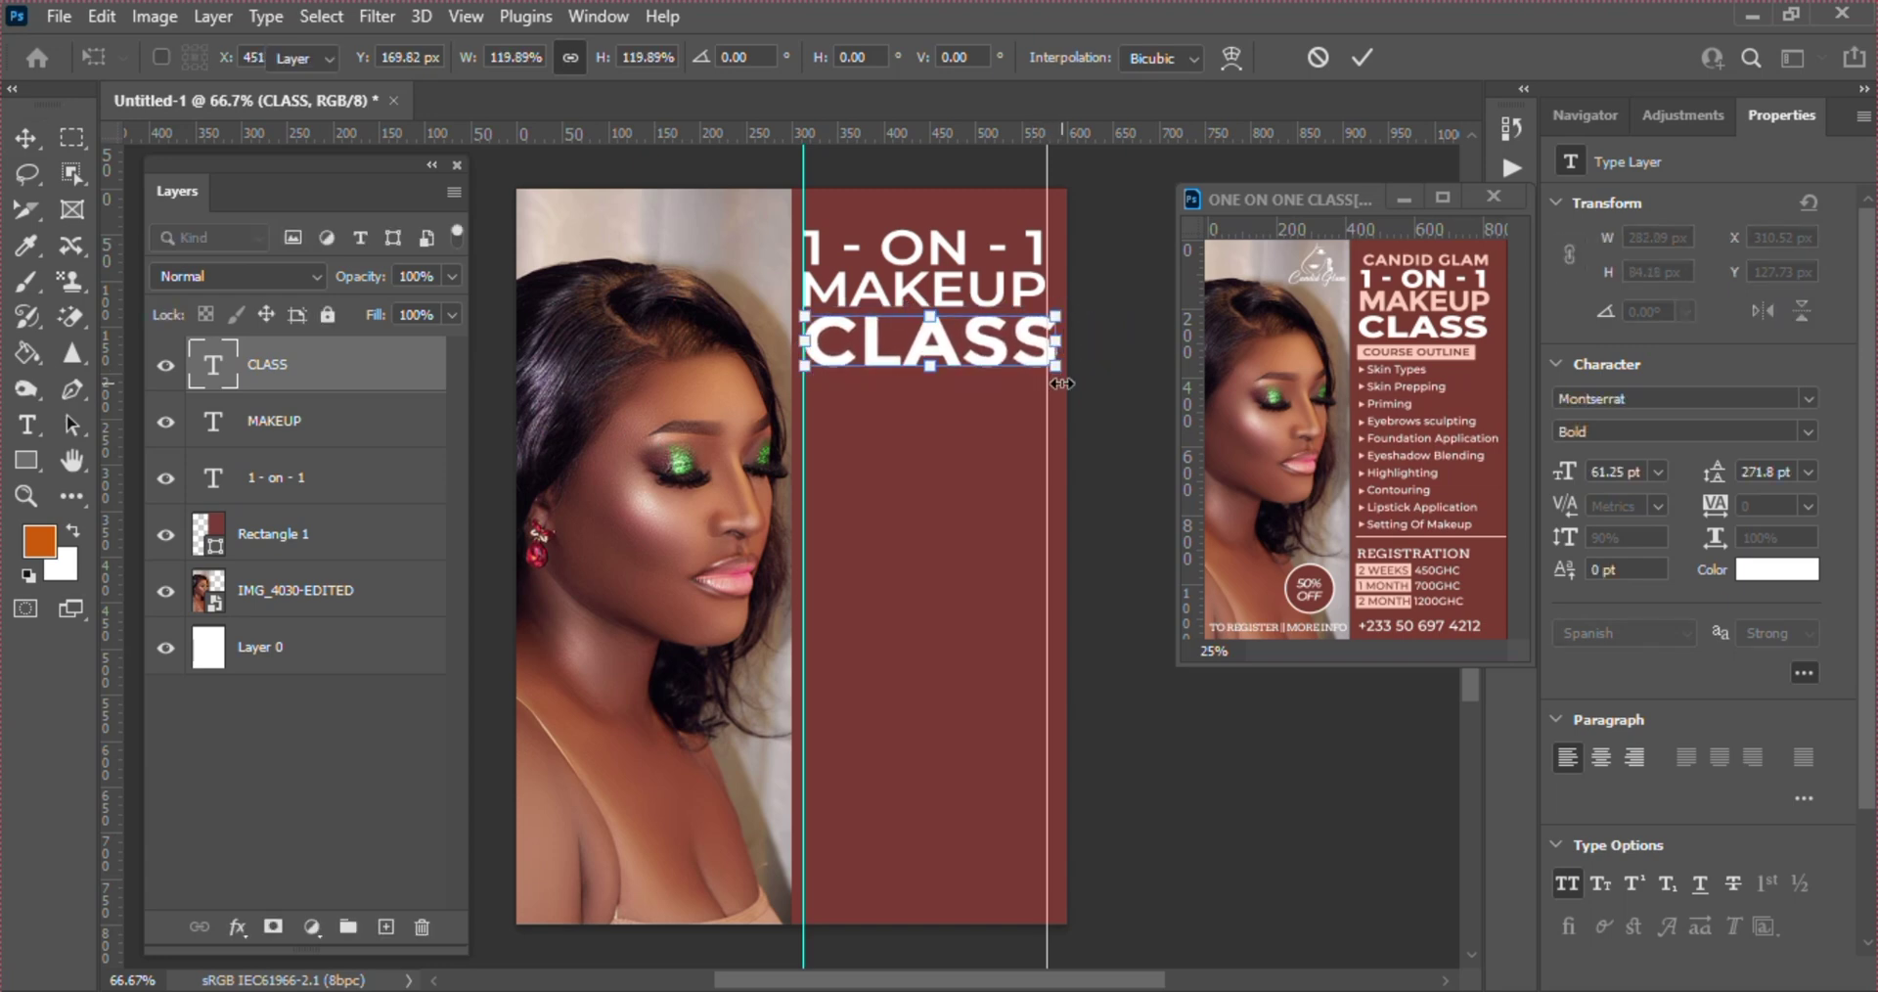
{"action": "key", "text": "Return"}
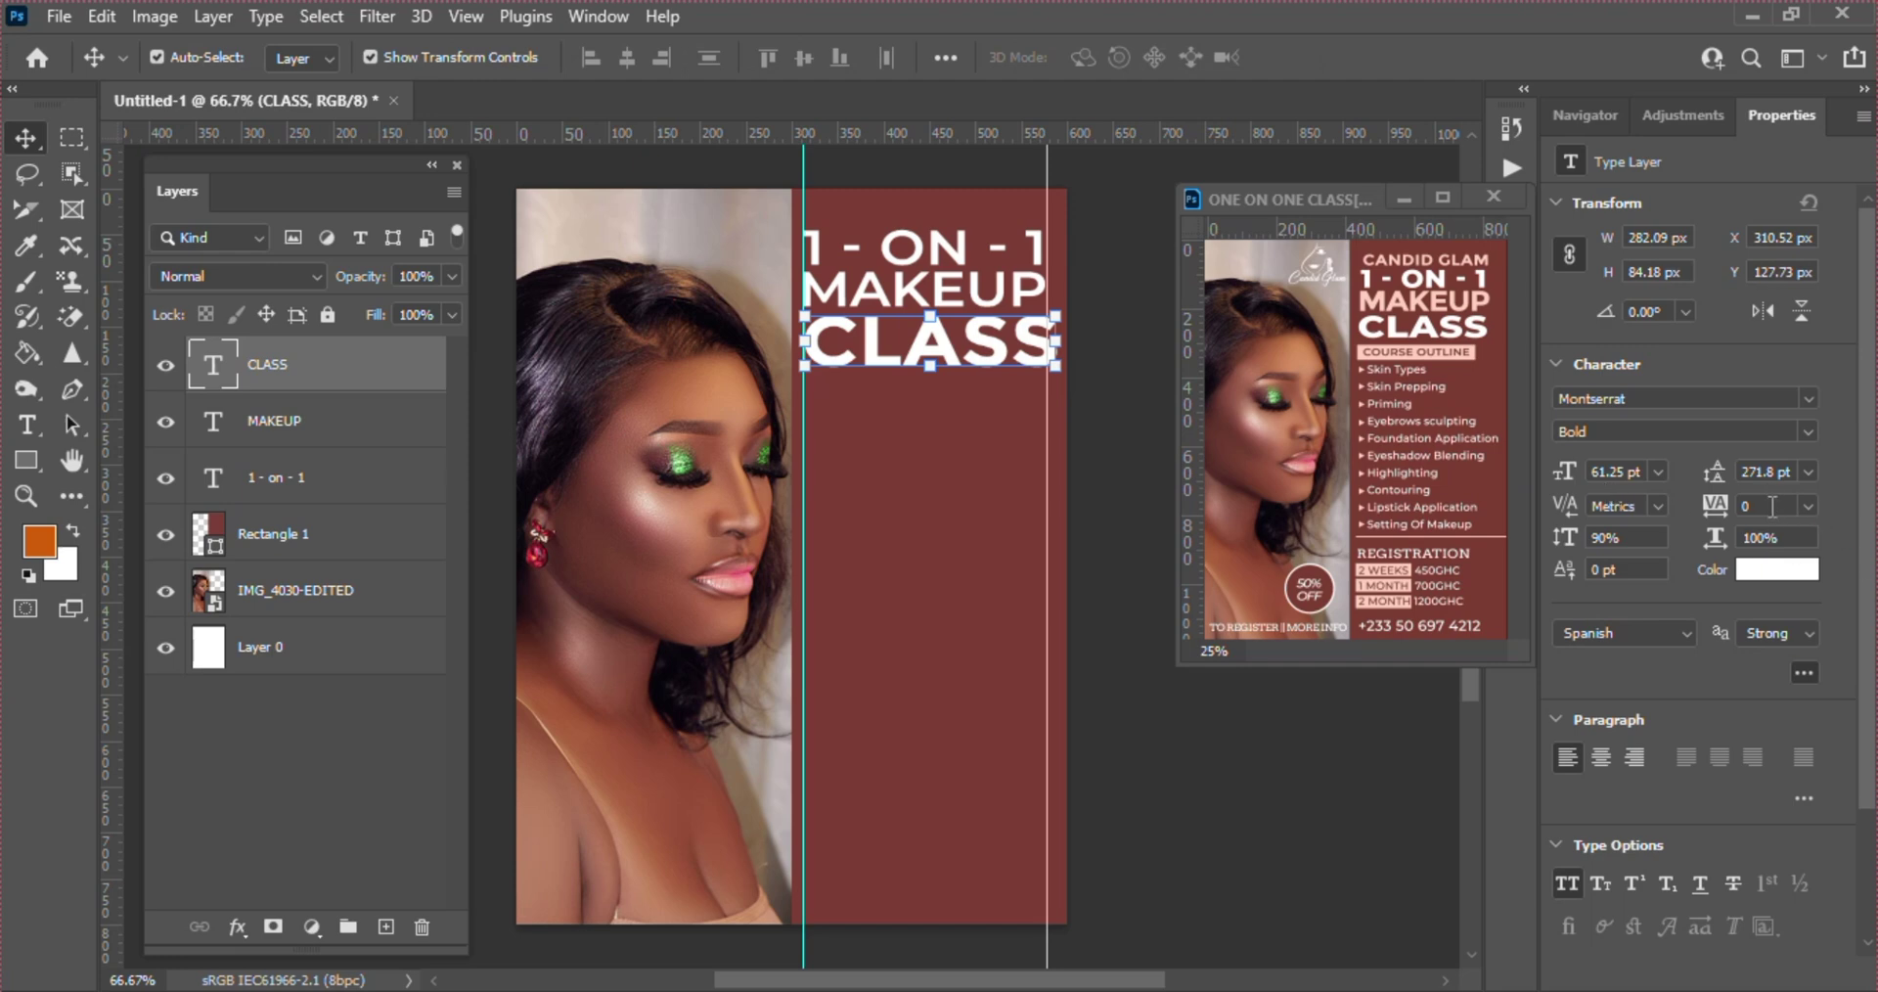
- Set the CLASS text's tracking to -20 and its font size to 61 pt so it fits between the guides
{"action": "key", "text": "Down"}
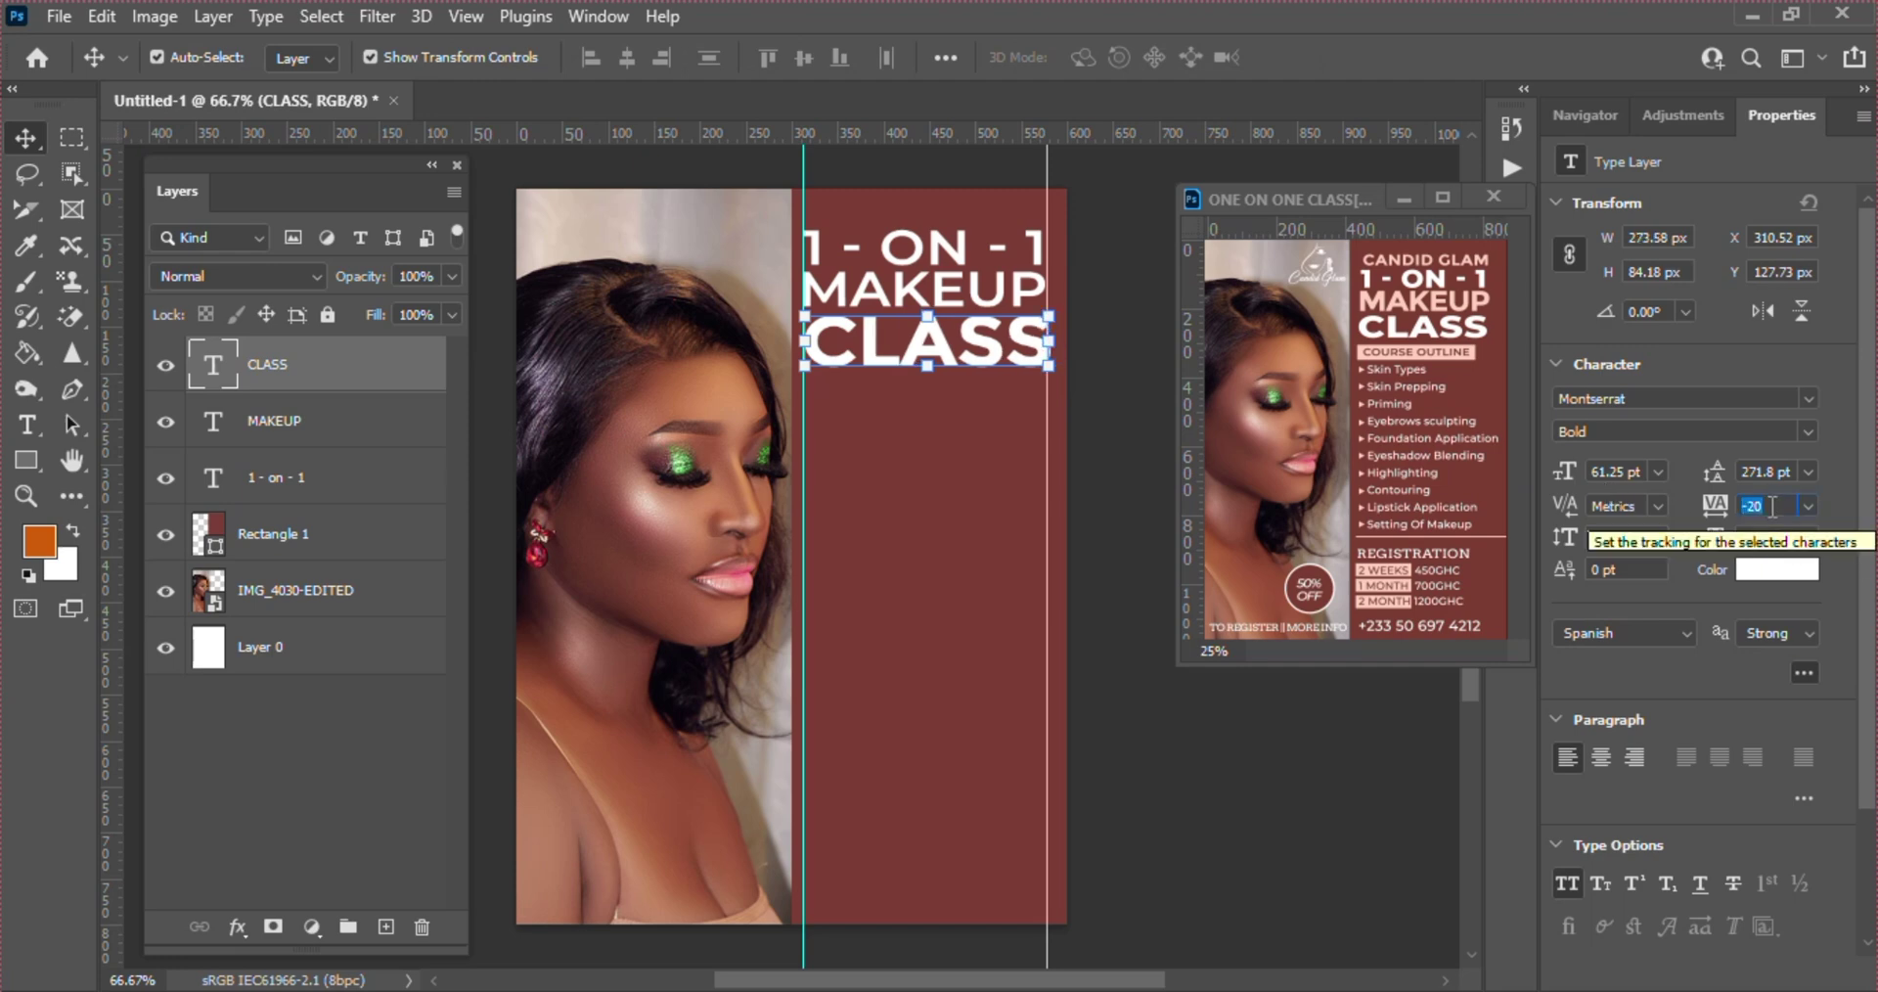
{"action": "key", "text": "Down"}
{"action": "key", "text": "Up"}
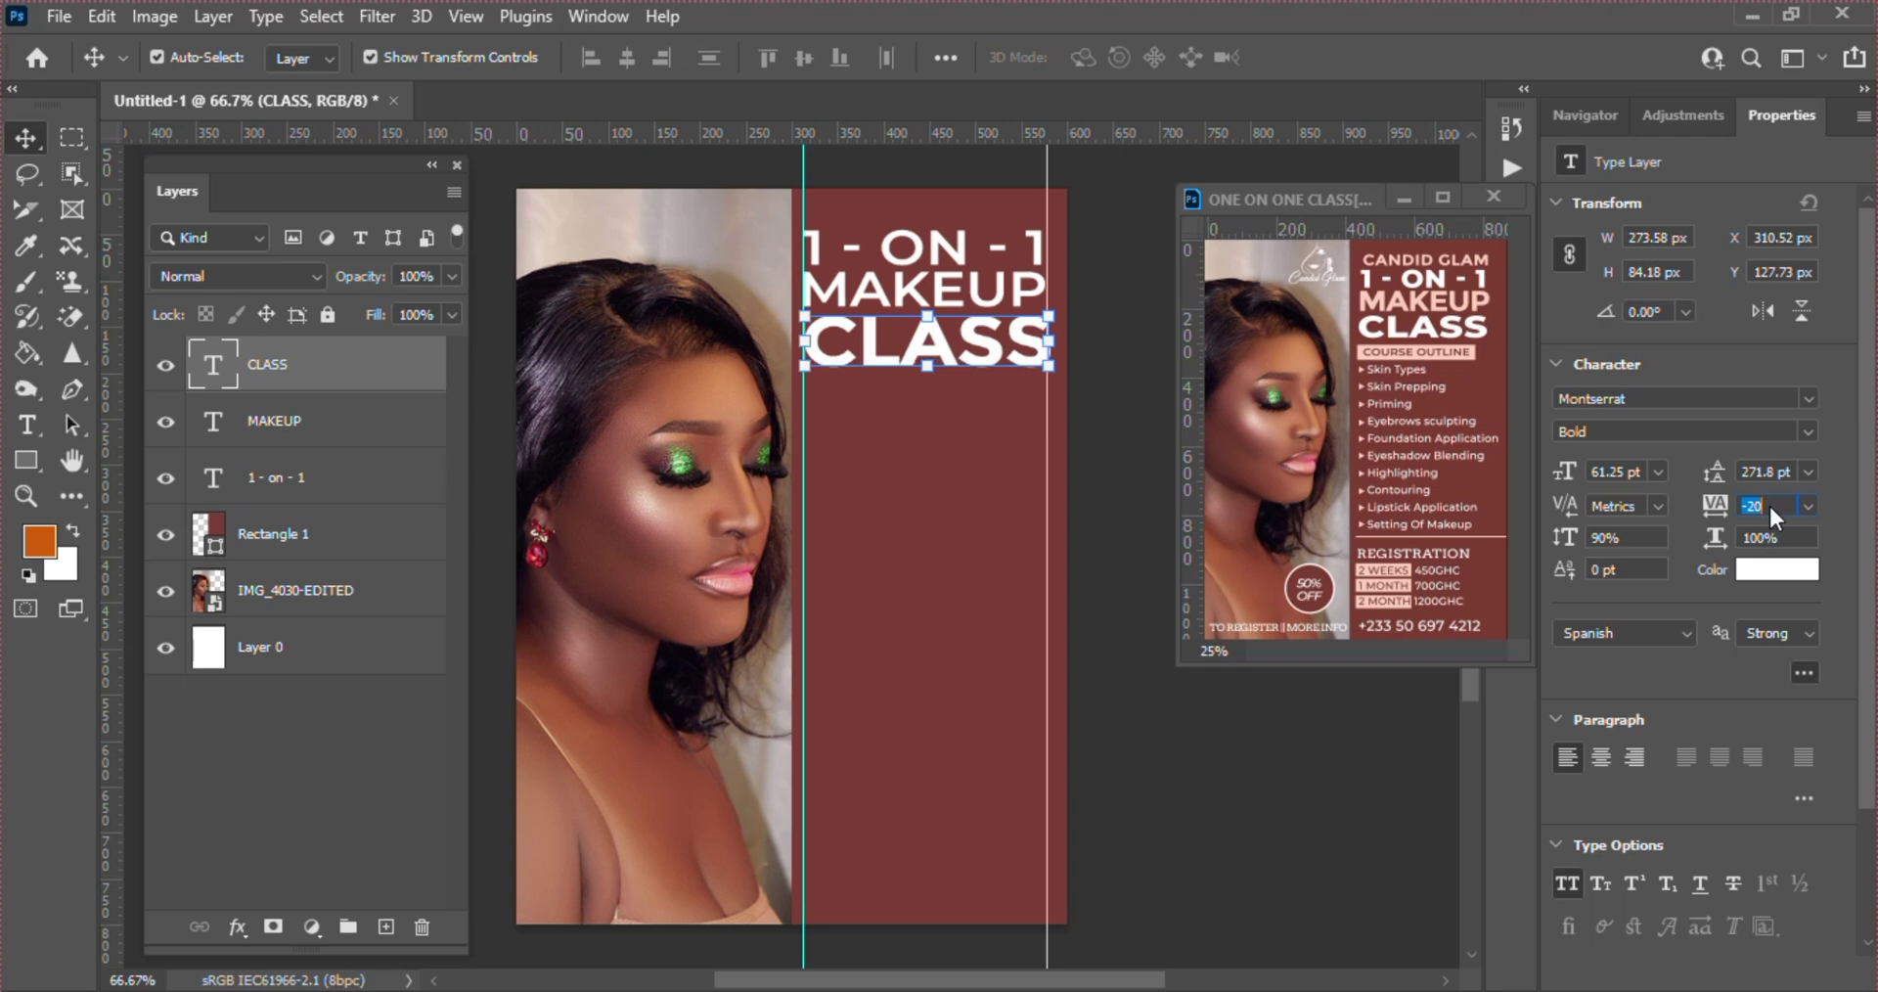
{"action": "key", "text": "Return"}
{"action": "key", "text": "Down"}
{"action": "key", "text": "Return"}
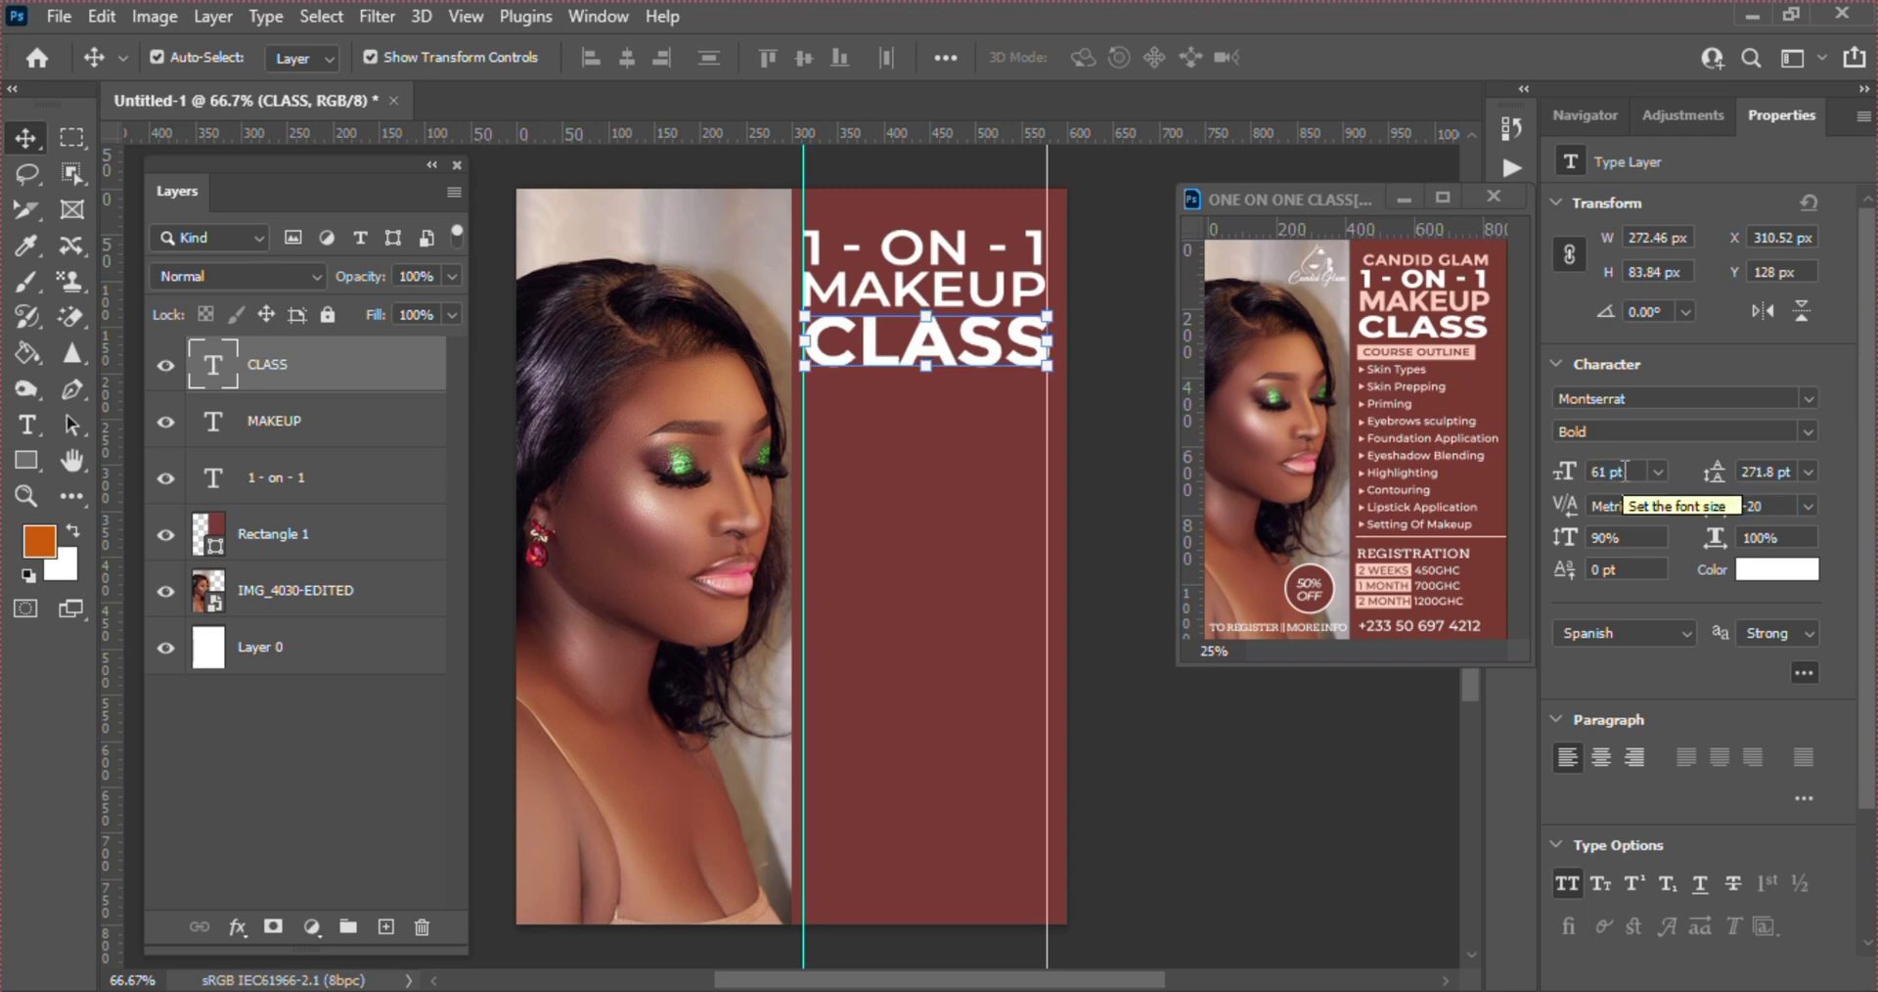
- Make the MAKEUP text Bold and scale it up proportionally to about 271 by 60 px to span the guides
{"action": "left_click", "coordinate": [851, 498]}
{"action": "left_click", "coordinate": [941, 301]}
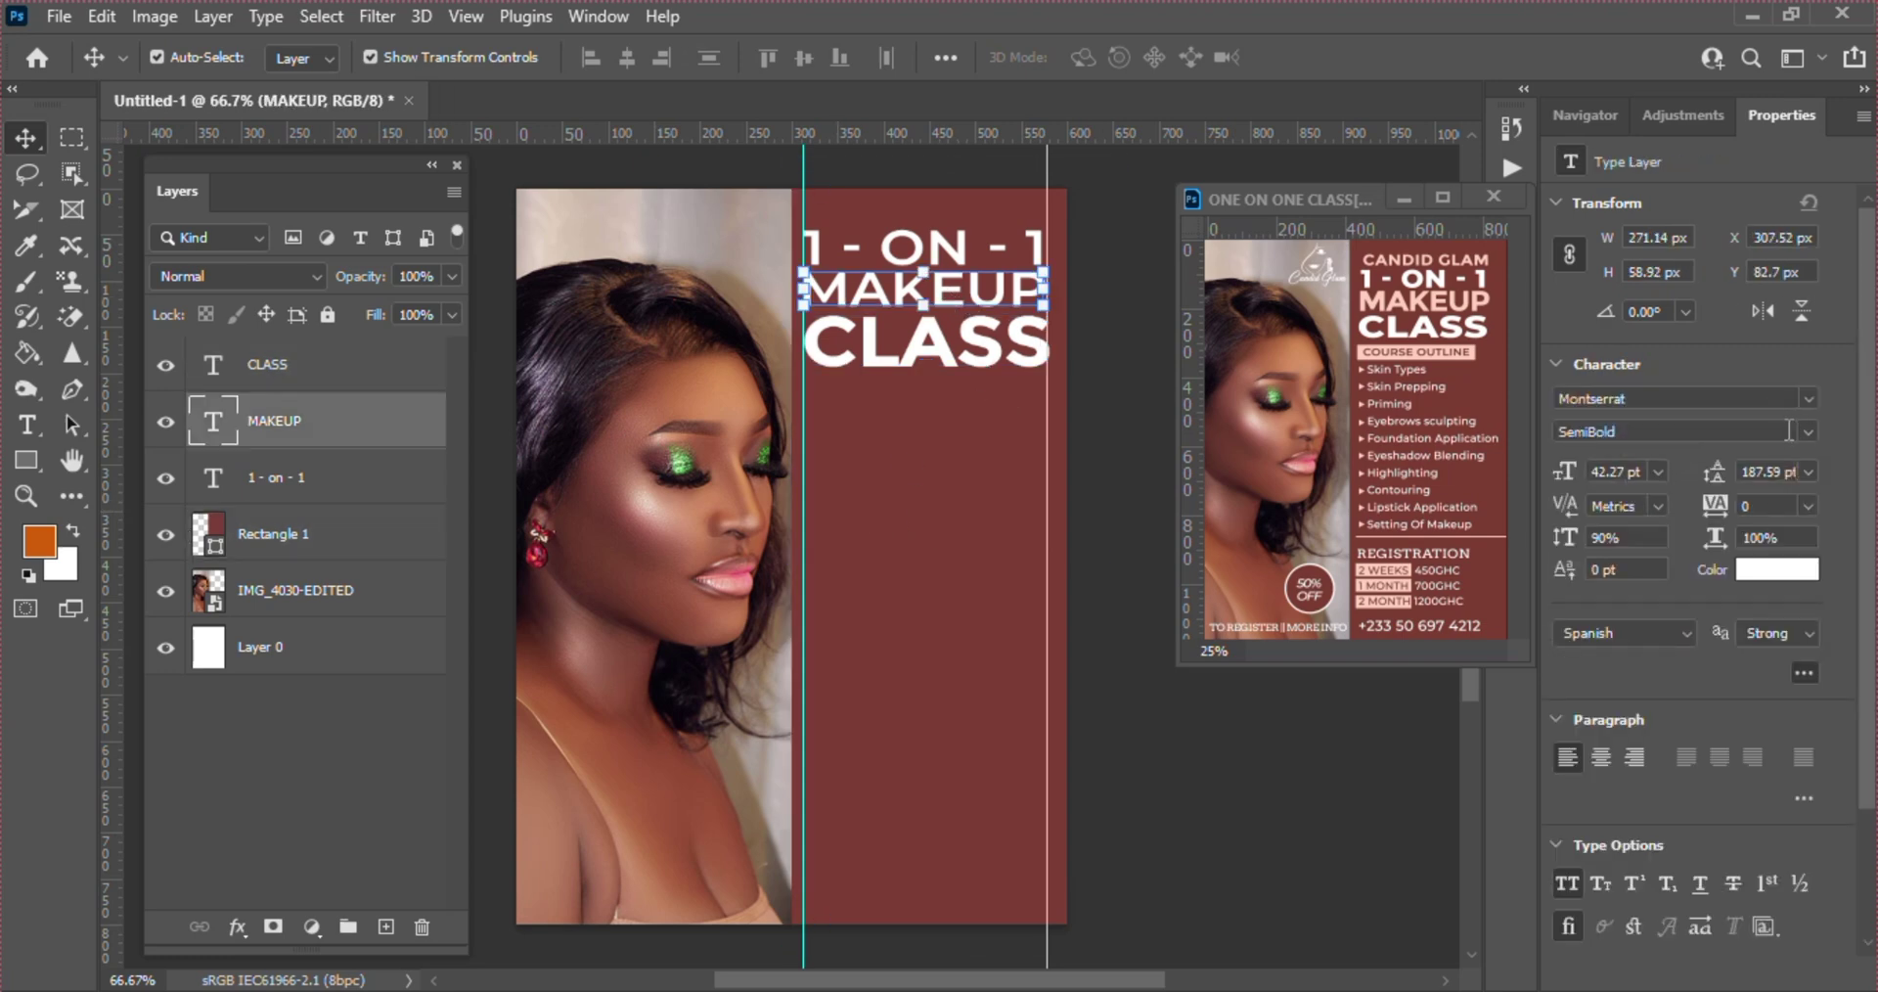
{"action": "left_click", "coordinate": [1809, 430]}
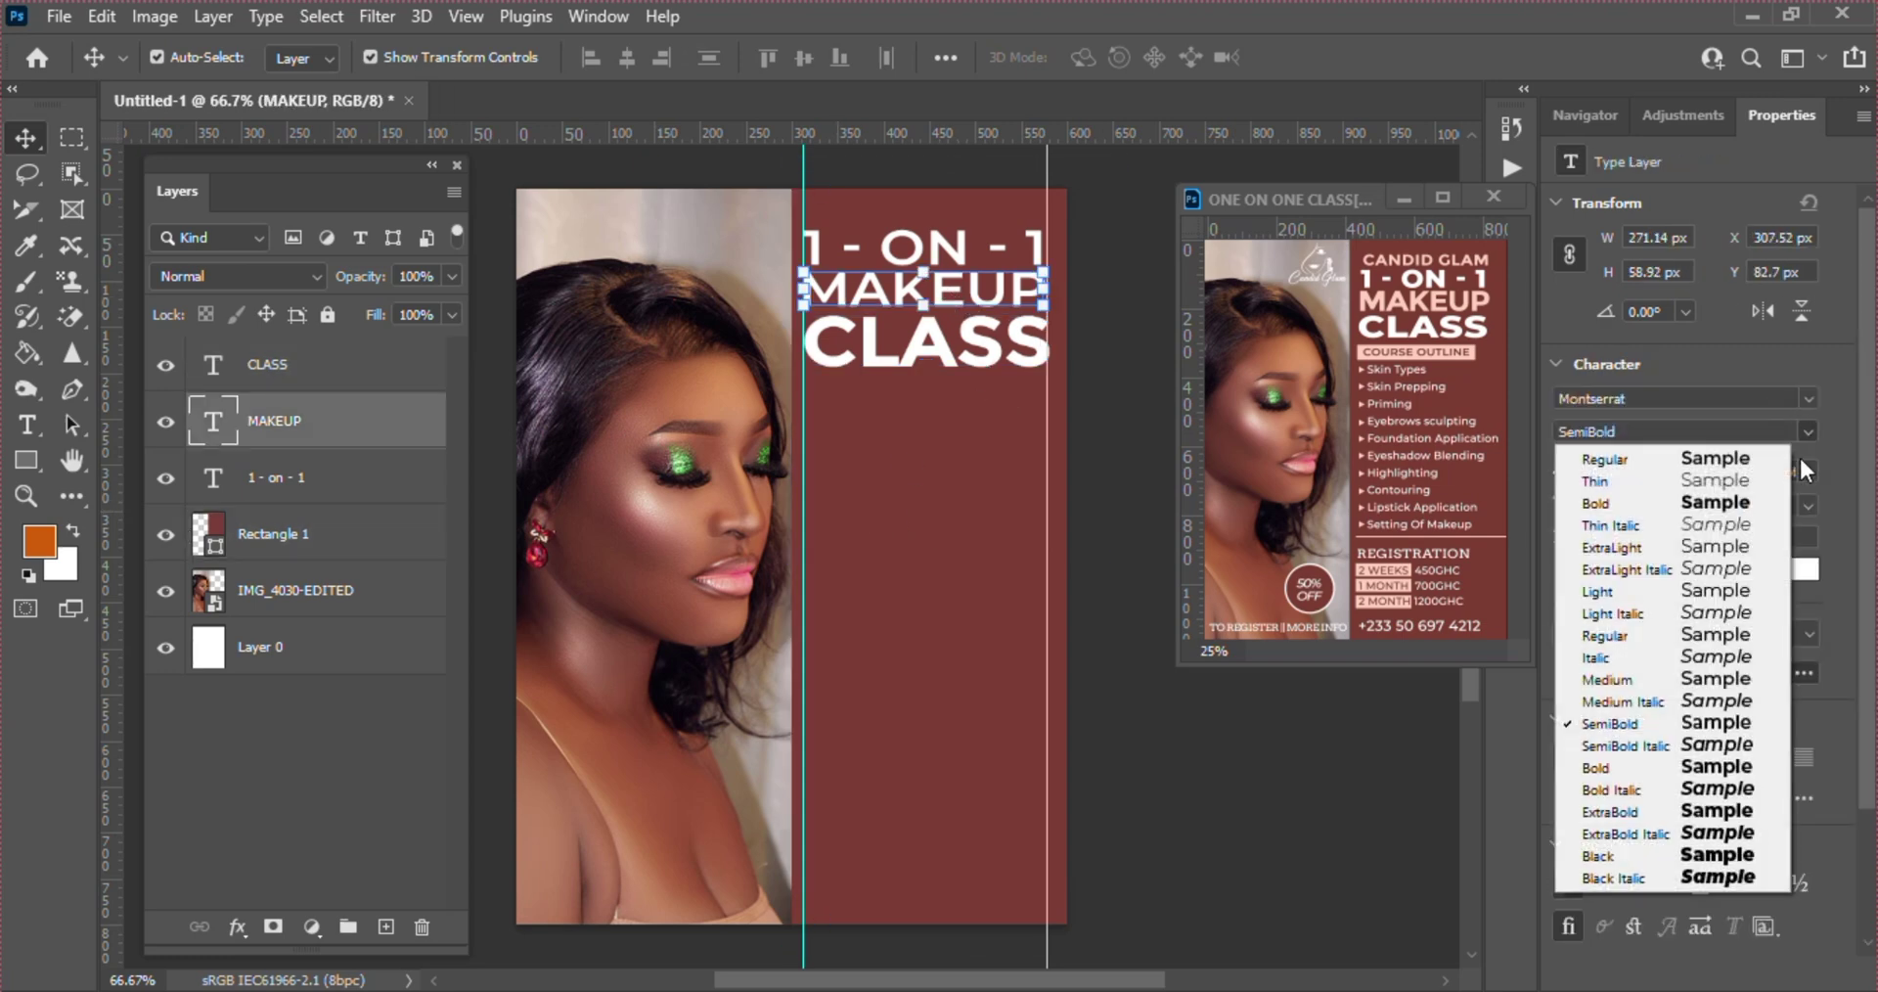
{"action": "left_click", "coordinate": [1670, 767]}
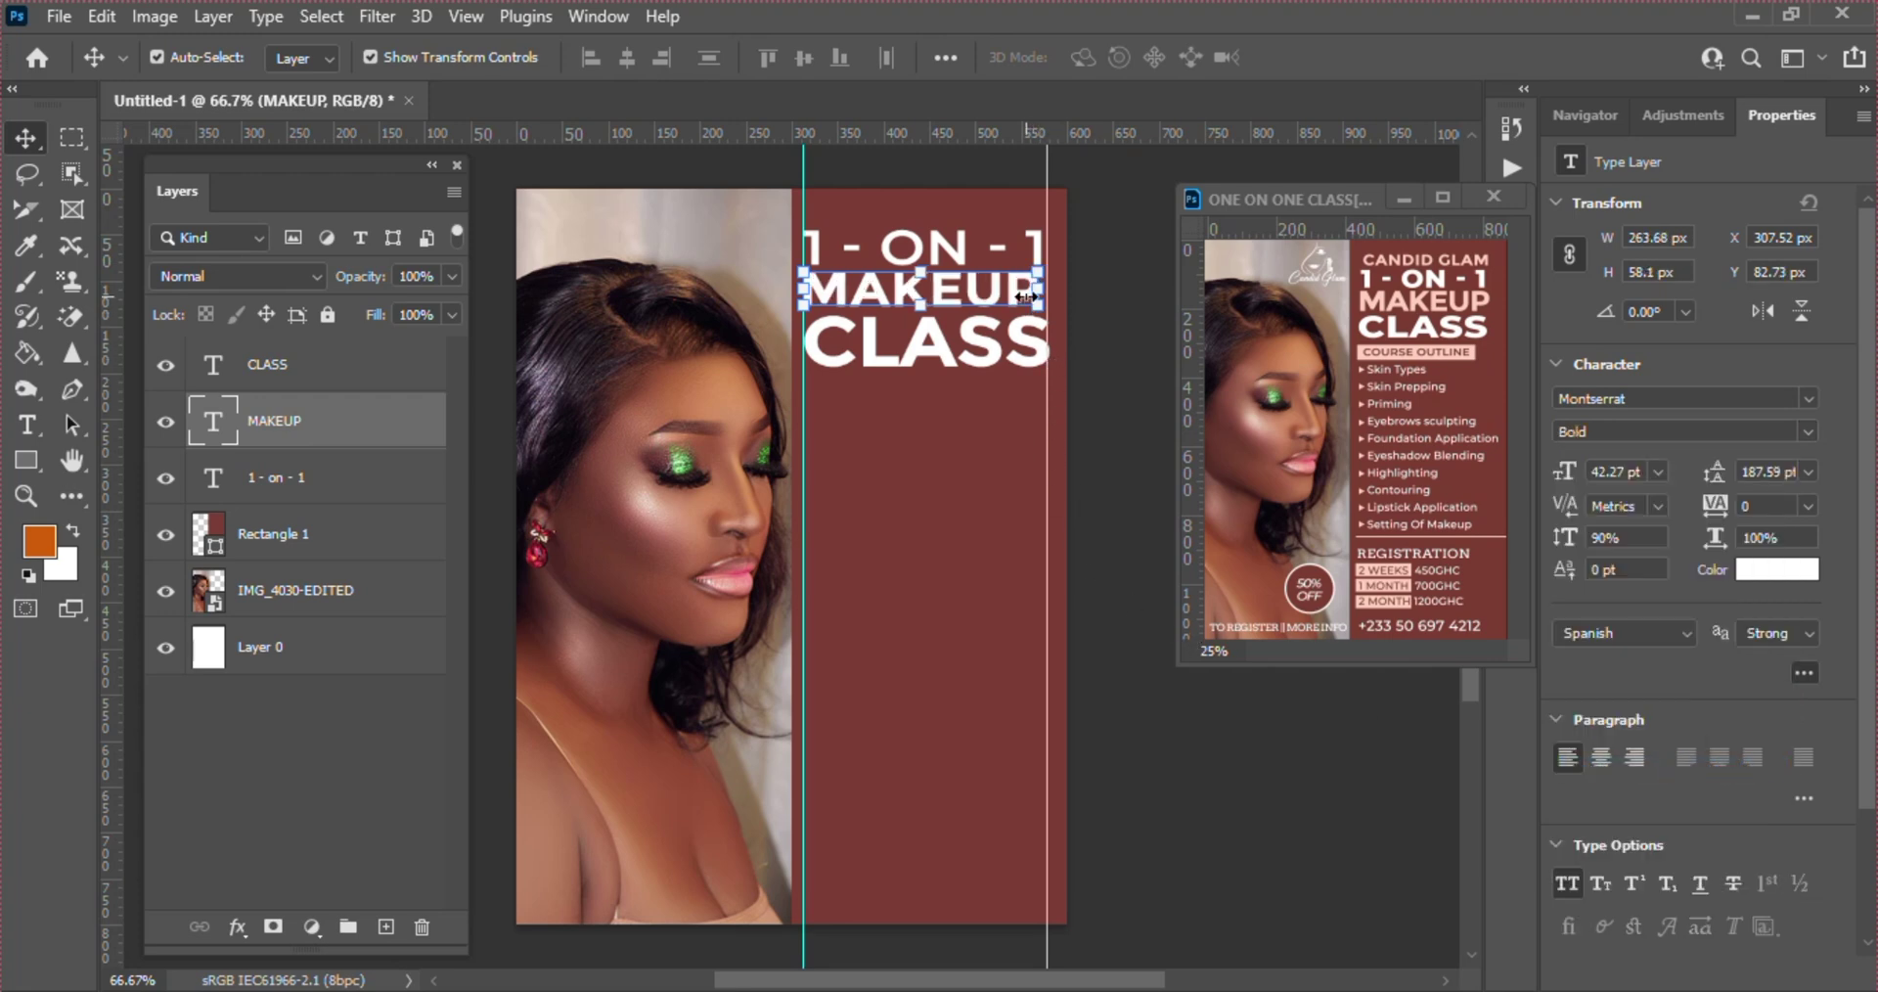
{"action": "key", "text": "ctrl+t"}
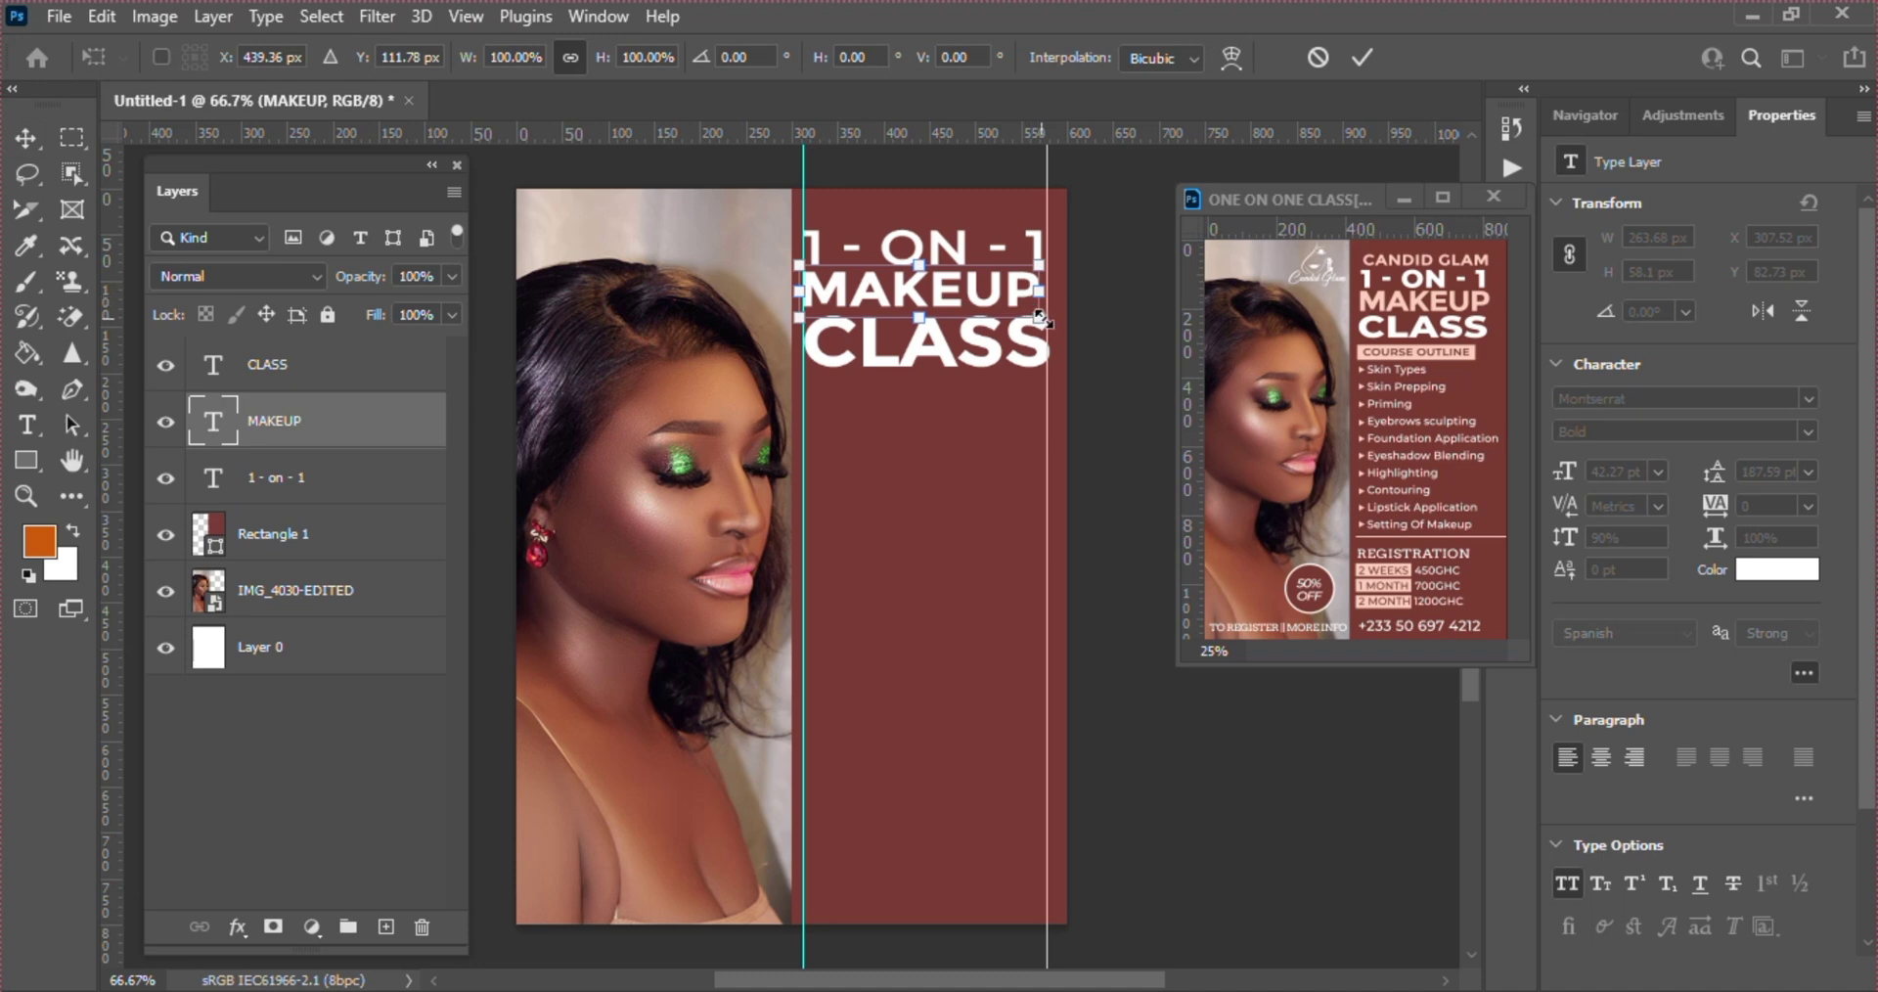
{"action": "left_click_drag", "start_coordinate": [1040, 318], "coordinate": [1044, 320]}
{"action": "key", "text": "Return"}
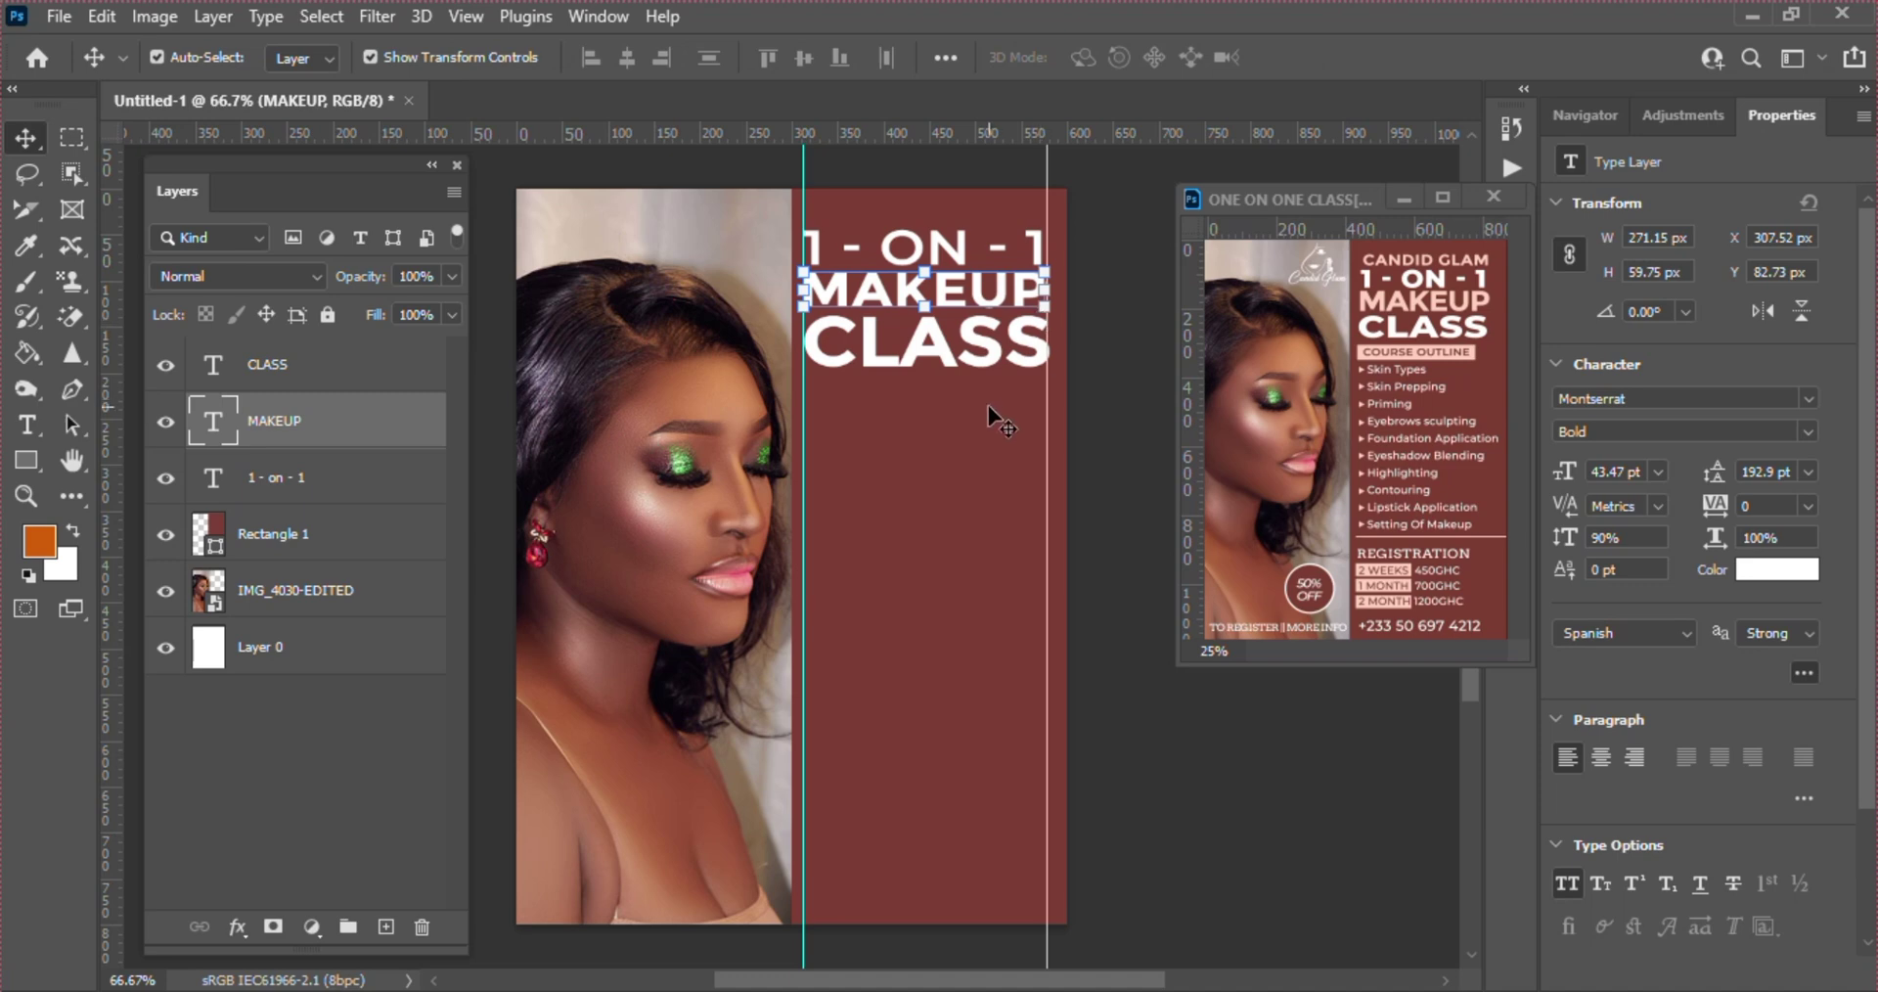
- Set the CLASS text's font style to Montserrat SemiBold
{"action": "left_click", "coordinate": [984, 361]}
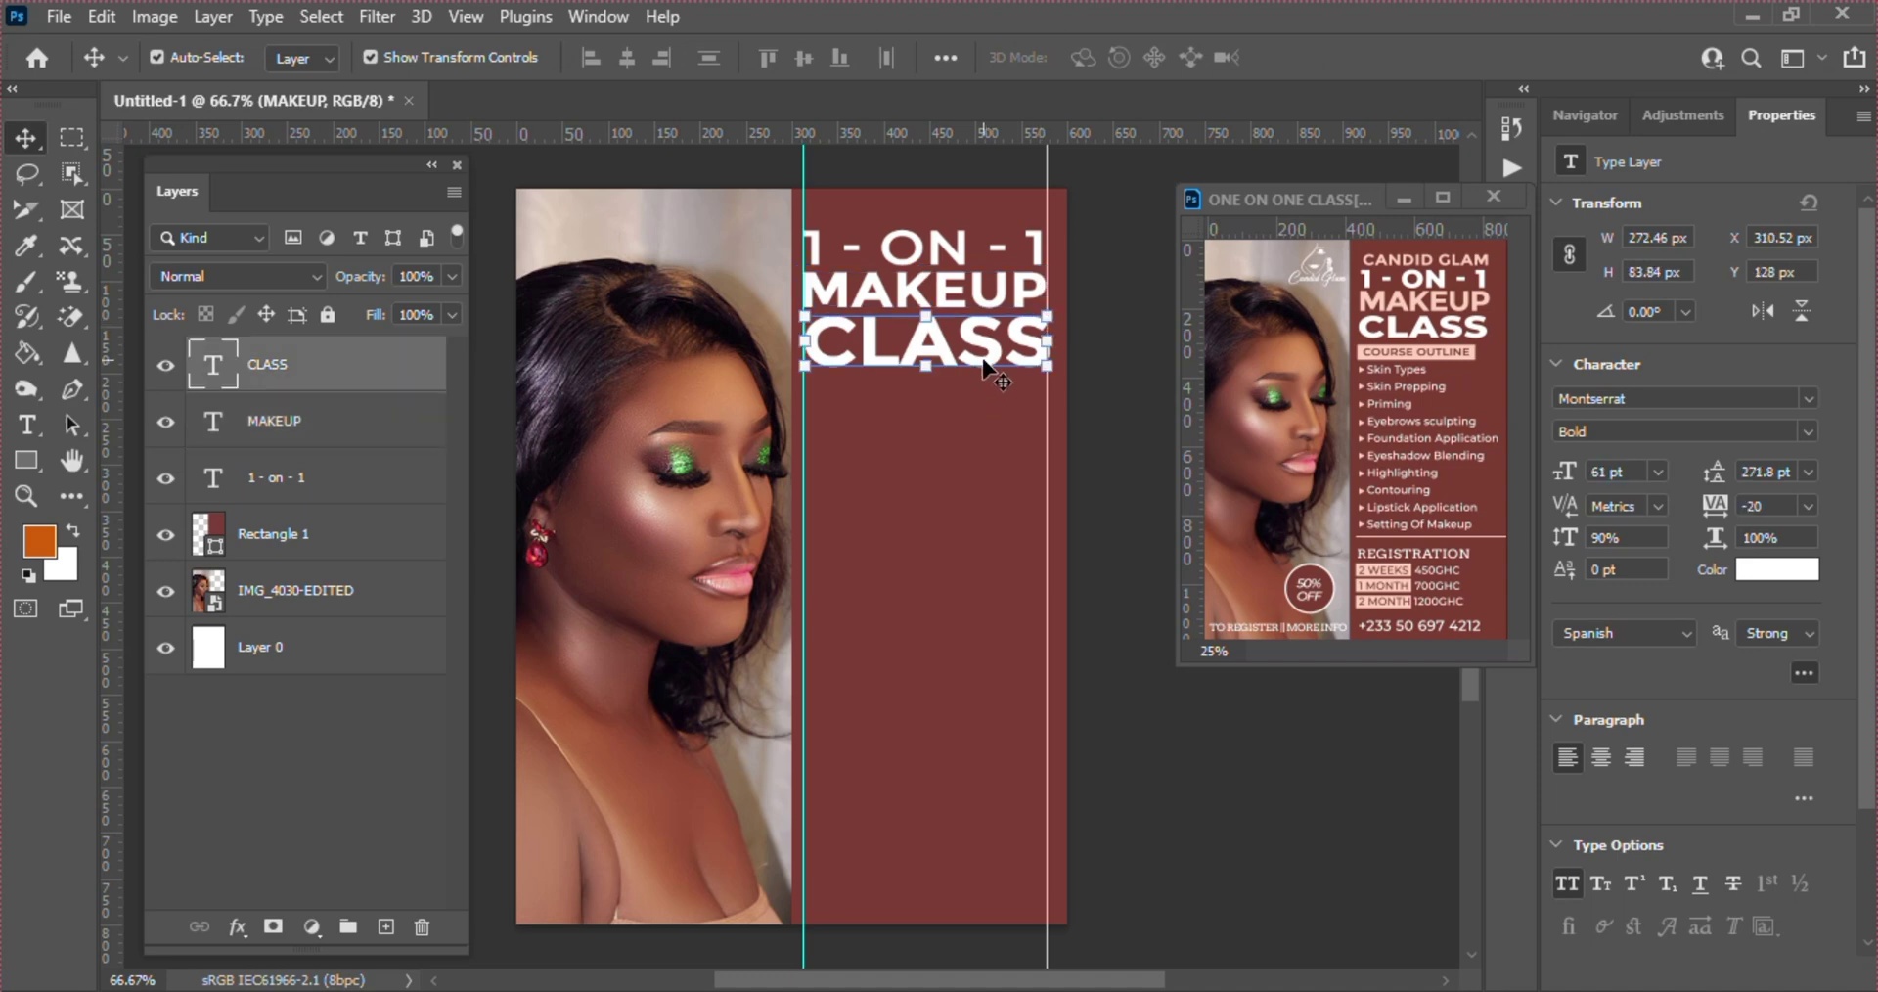
{"action": "left_click", "coordinate": [1805, 432]}
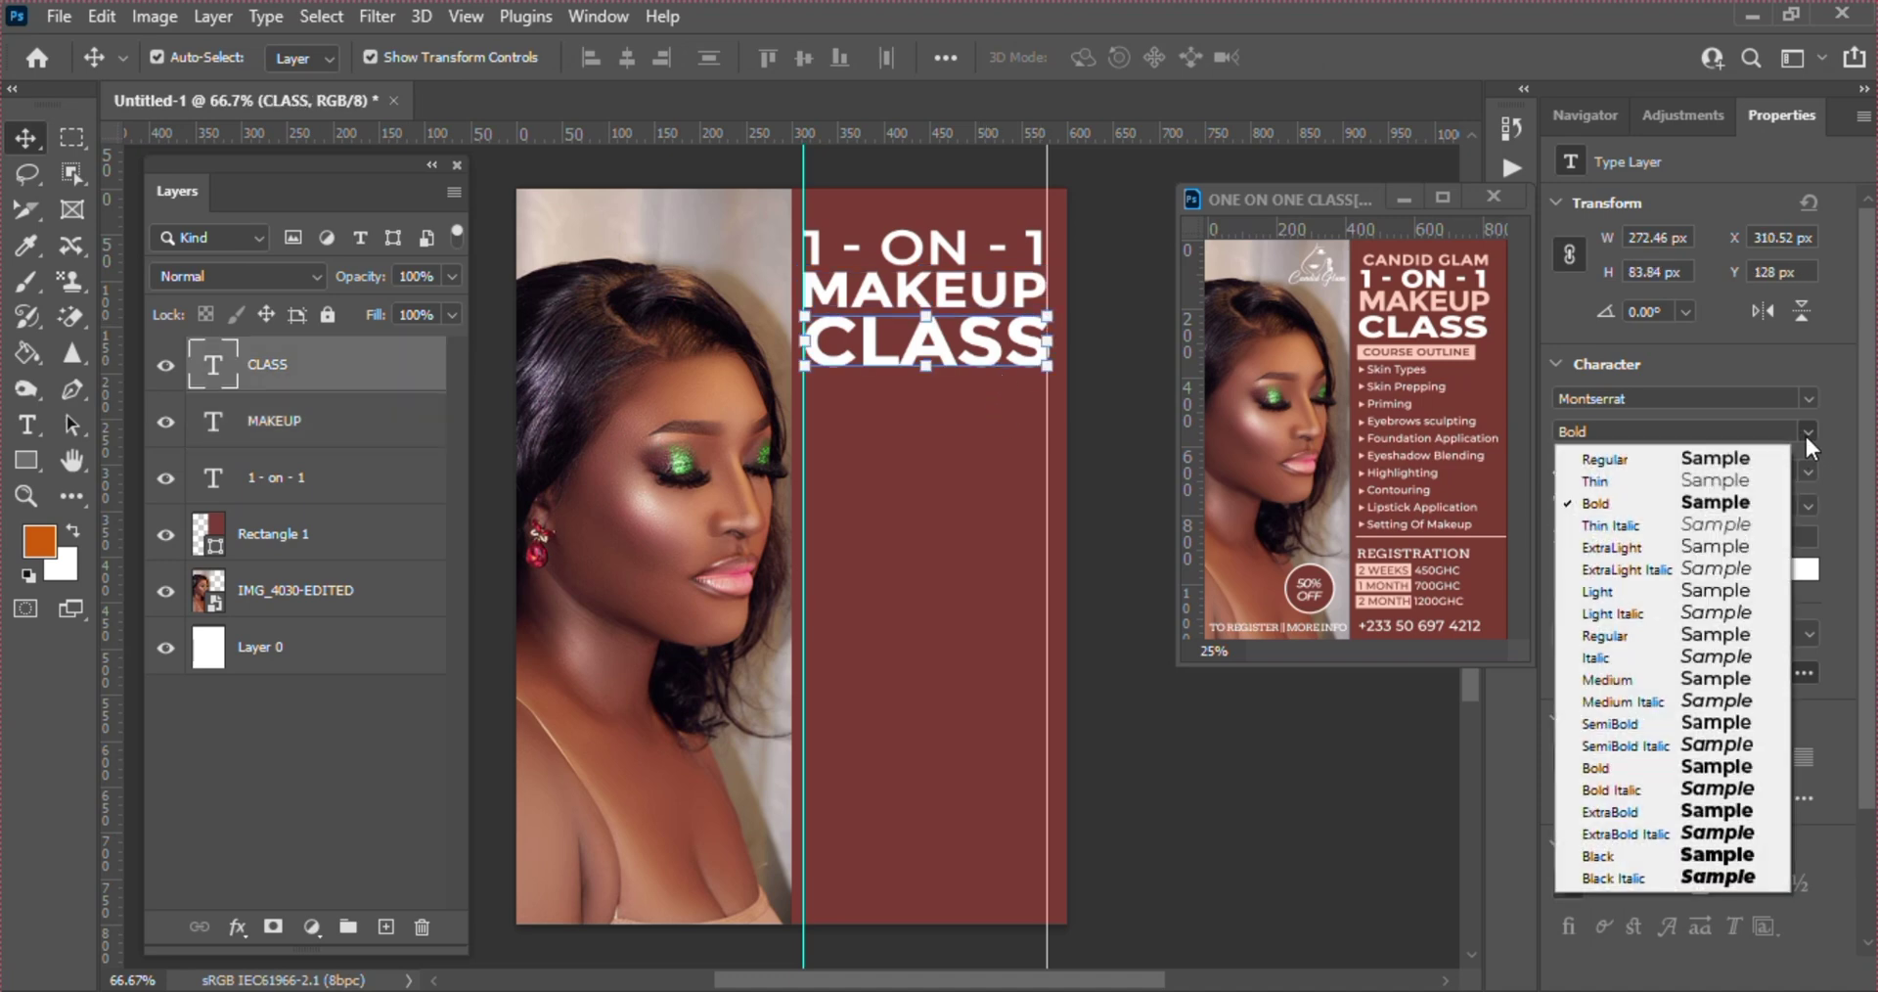
{"action": "left_click", "coordinate": [1651, 722]}
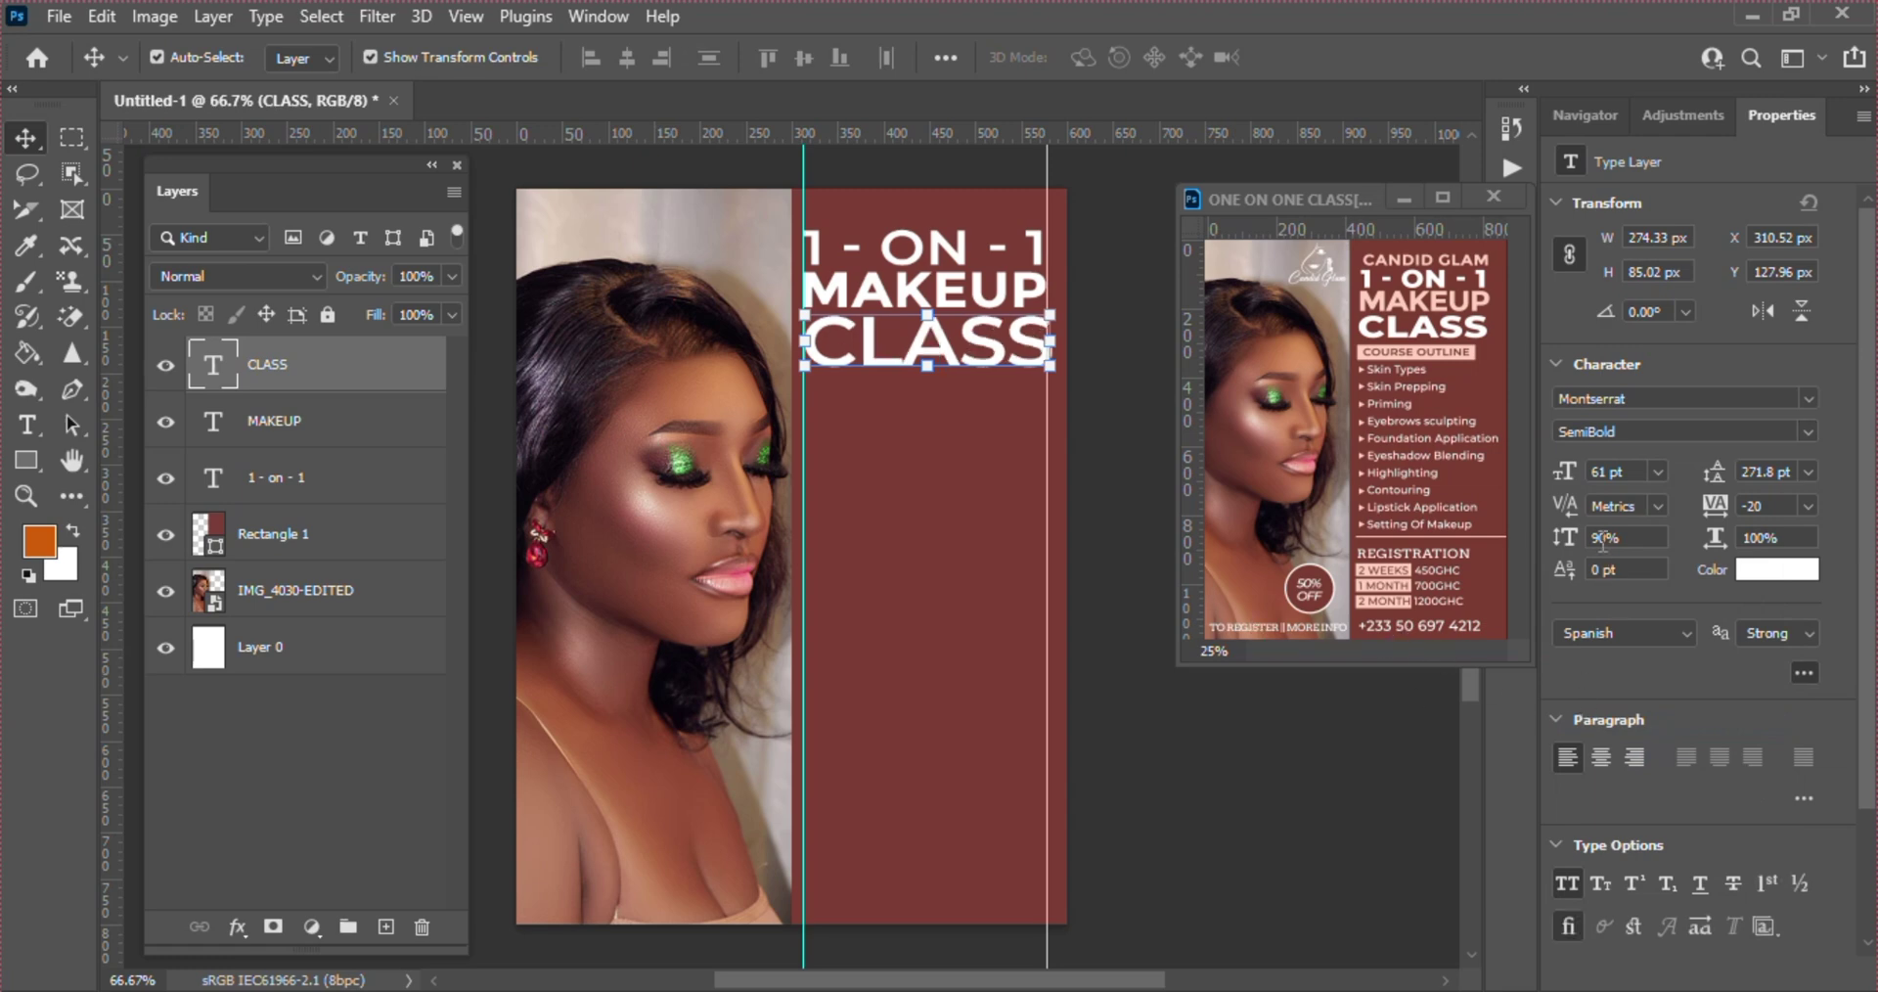
- Set the CLASS text's font size to 60 pt and keep its layer selected
{"action": "key", "text": "Return"}
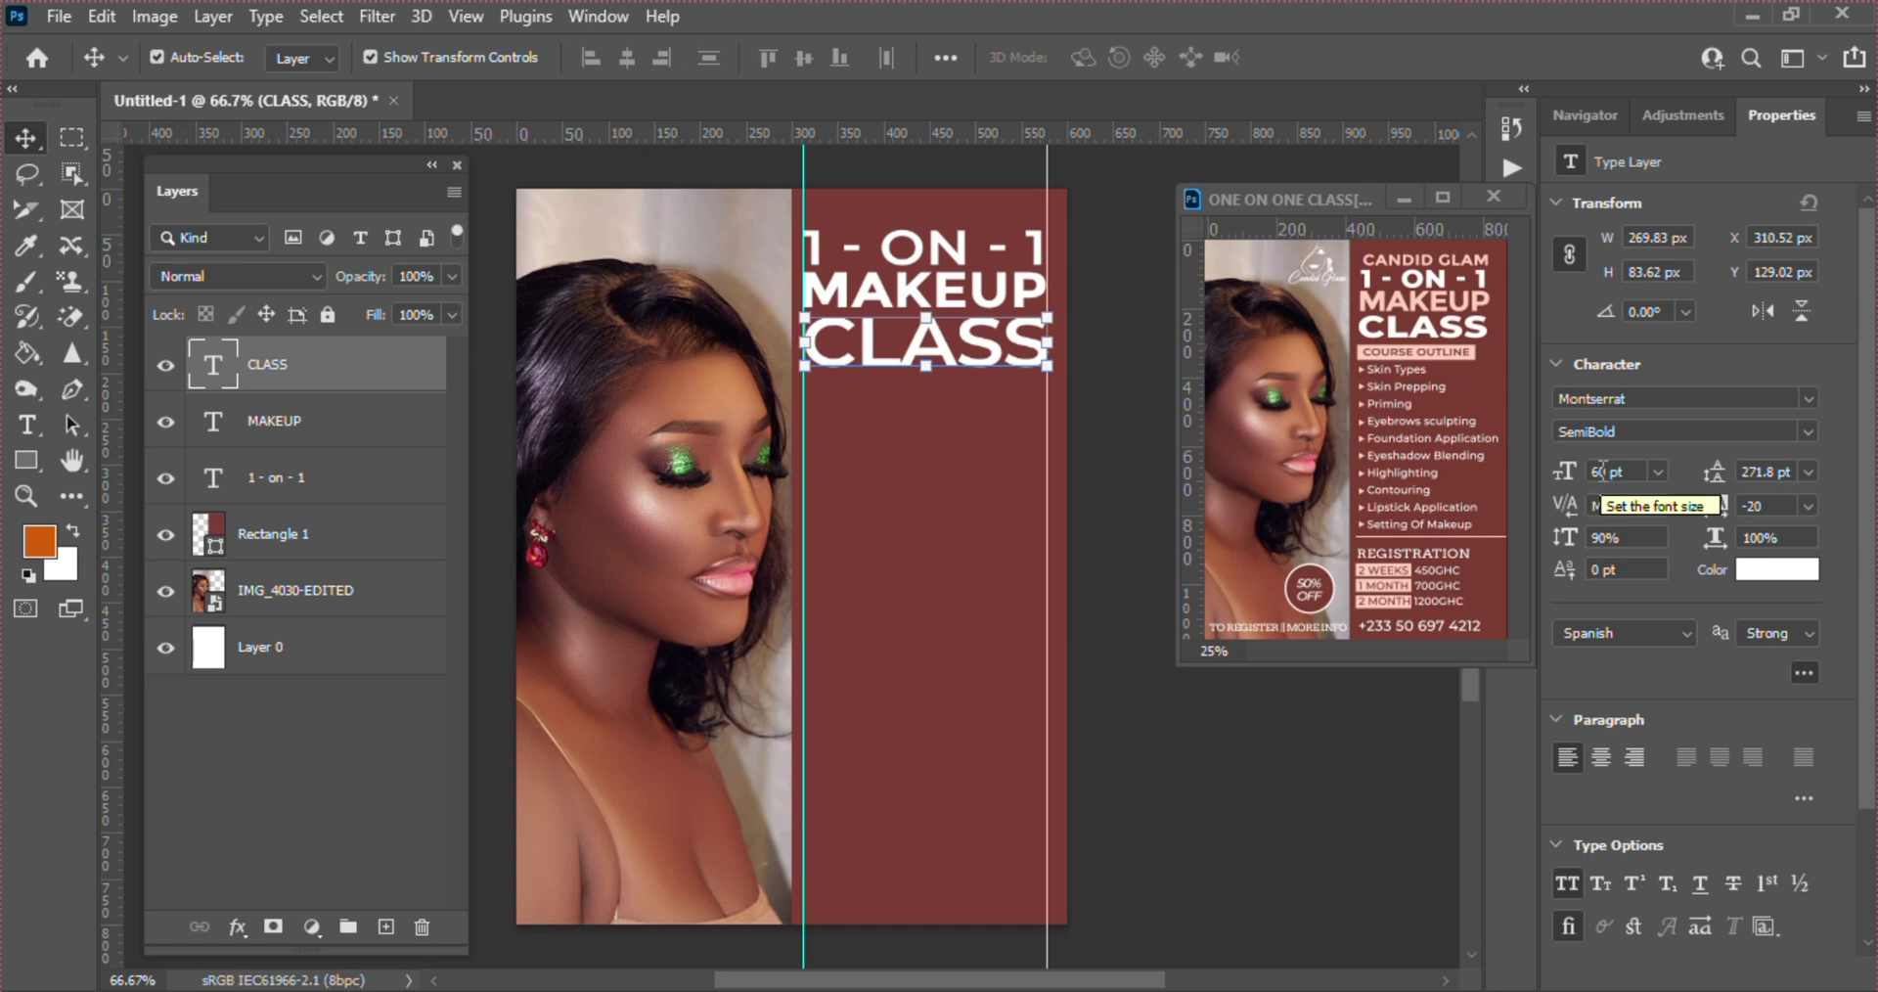
{"action": "left_click", "coordinate": [948, 494]}
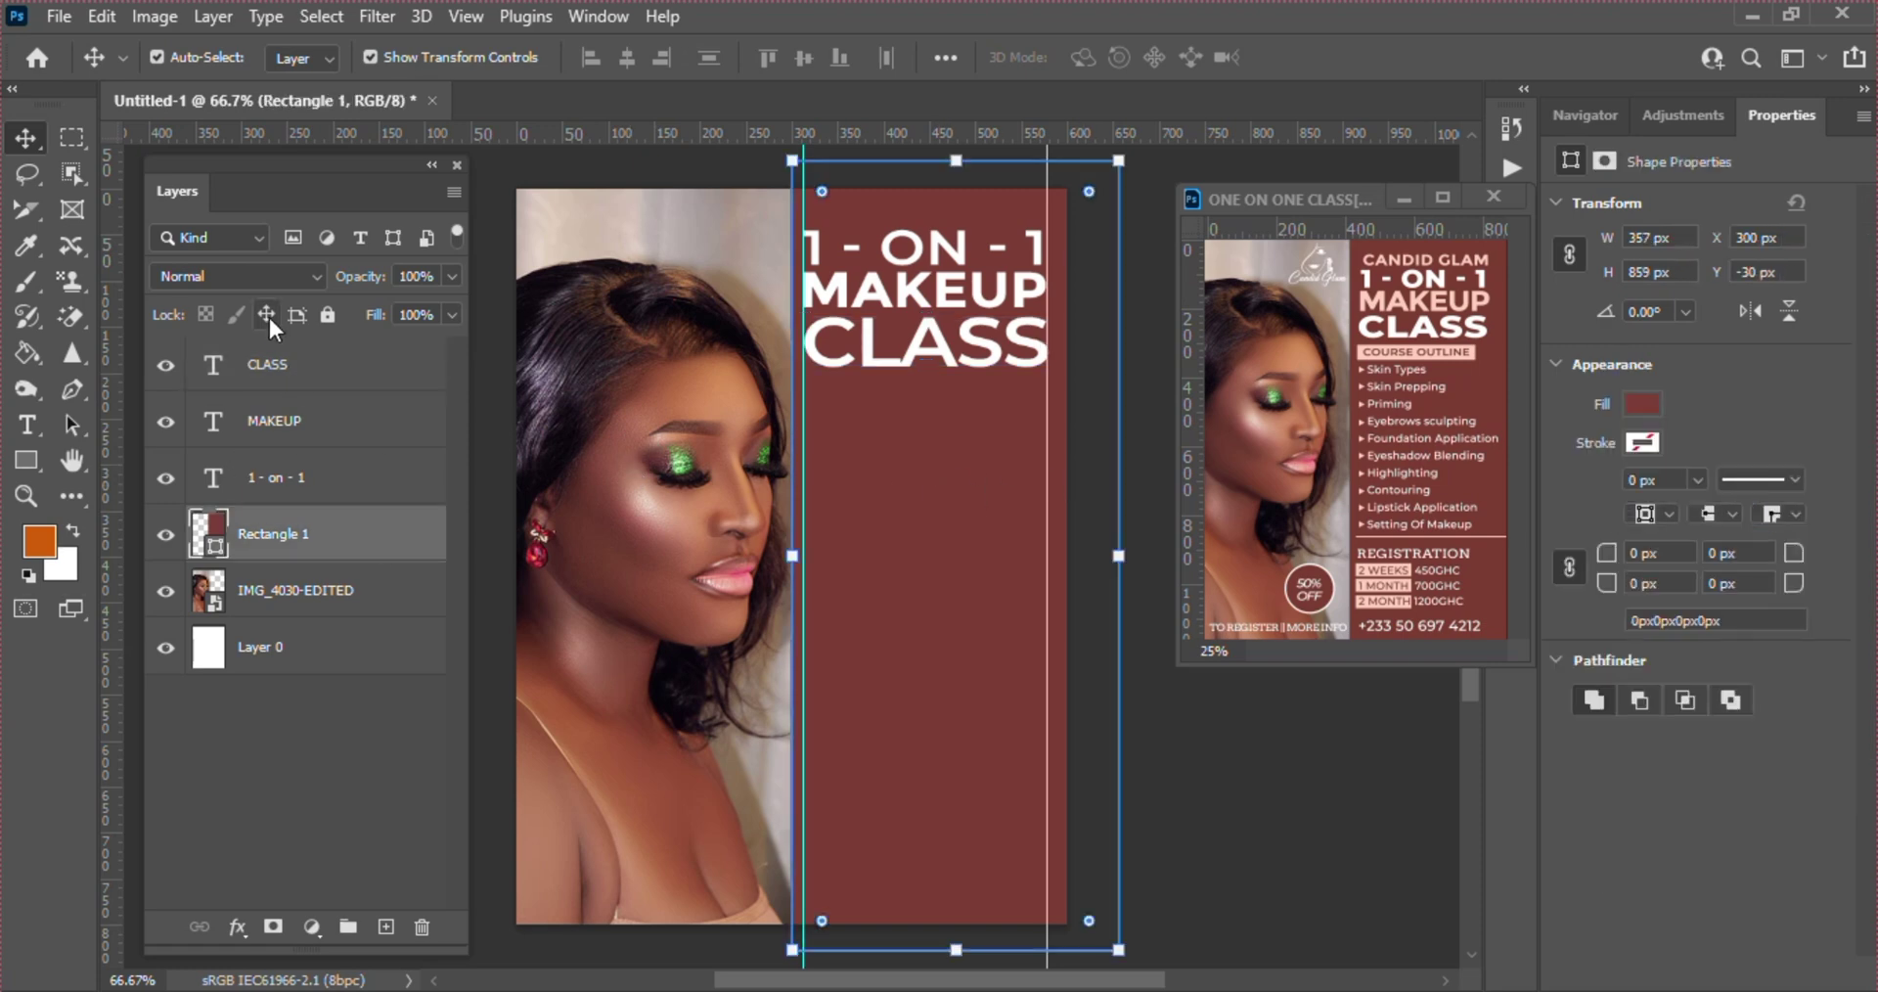
{"action": "left_click", "coordinate": [277, 366]}
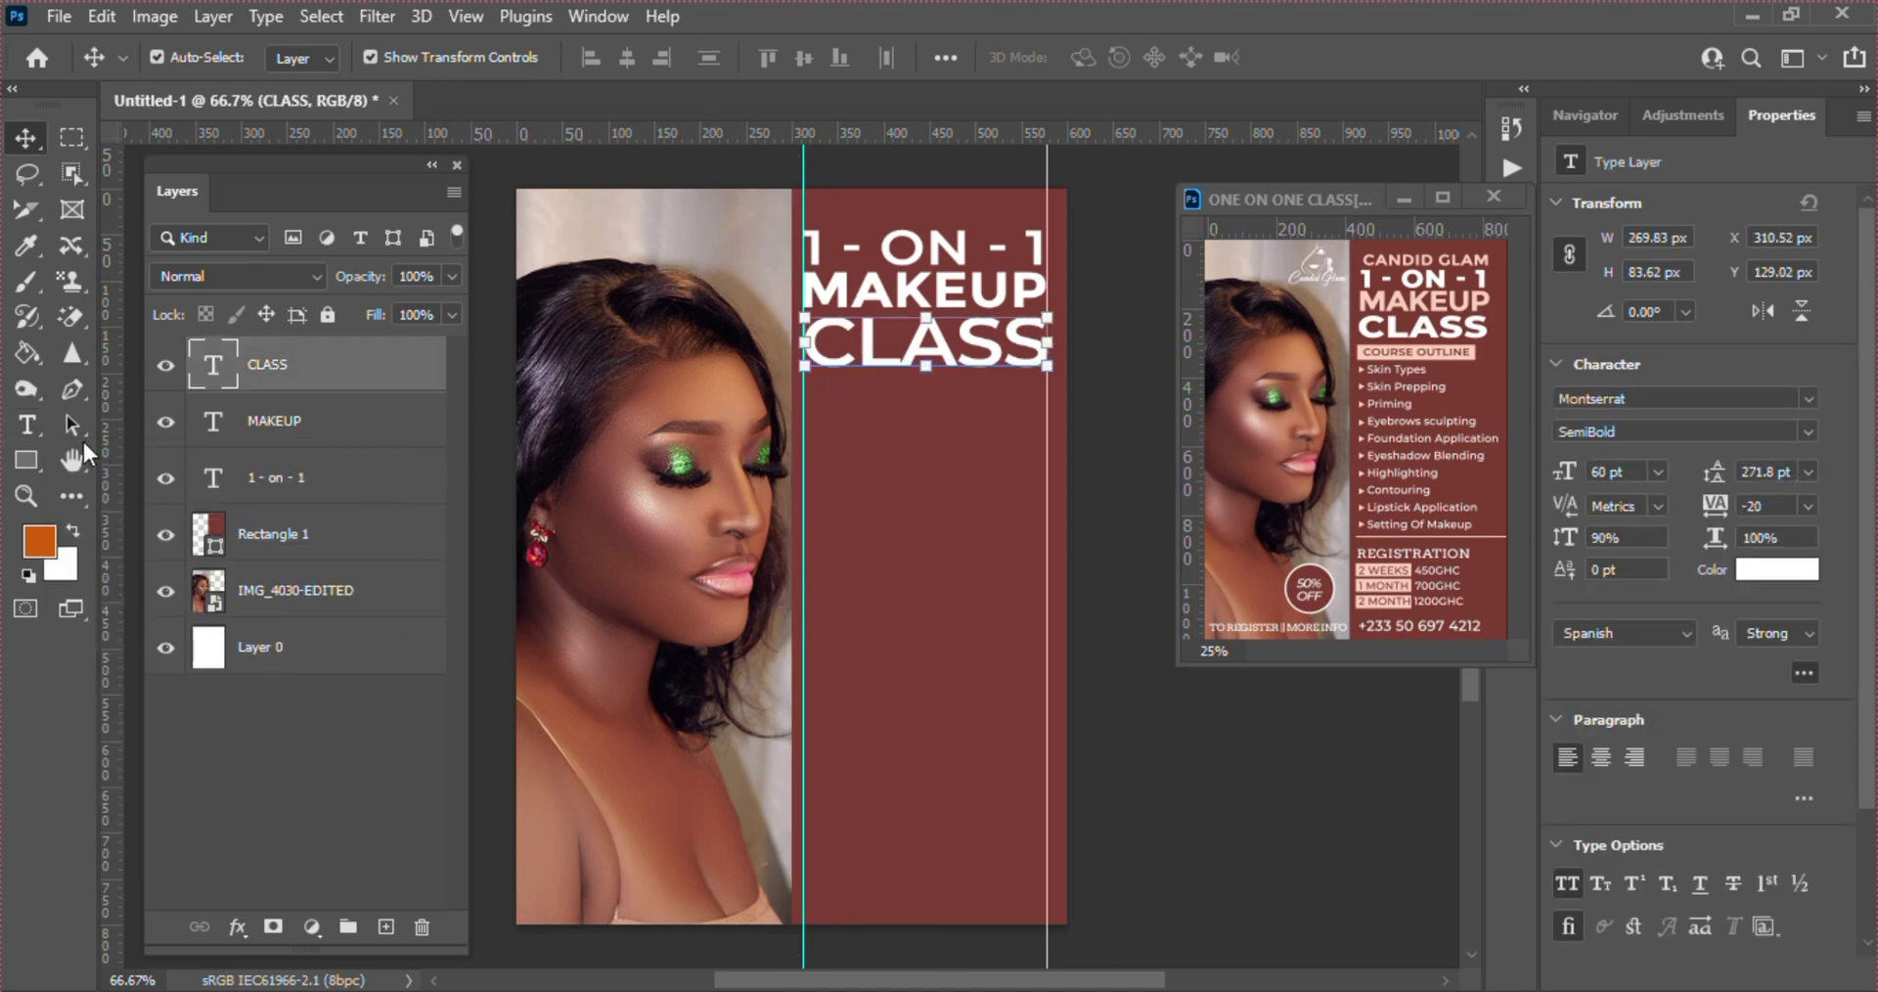
- Add a COURSE OUTLINE text line in Montserrat SemiBold directly below CLASS
{"action": "left_click", "coordinate": [30, 427]}
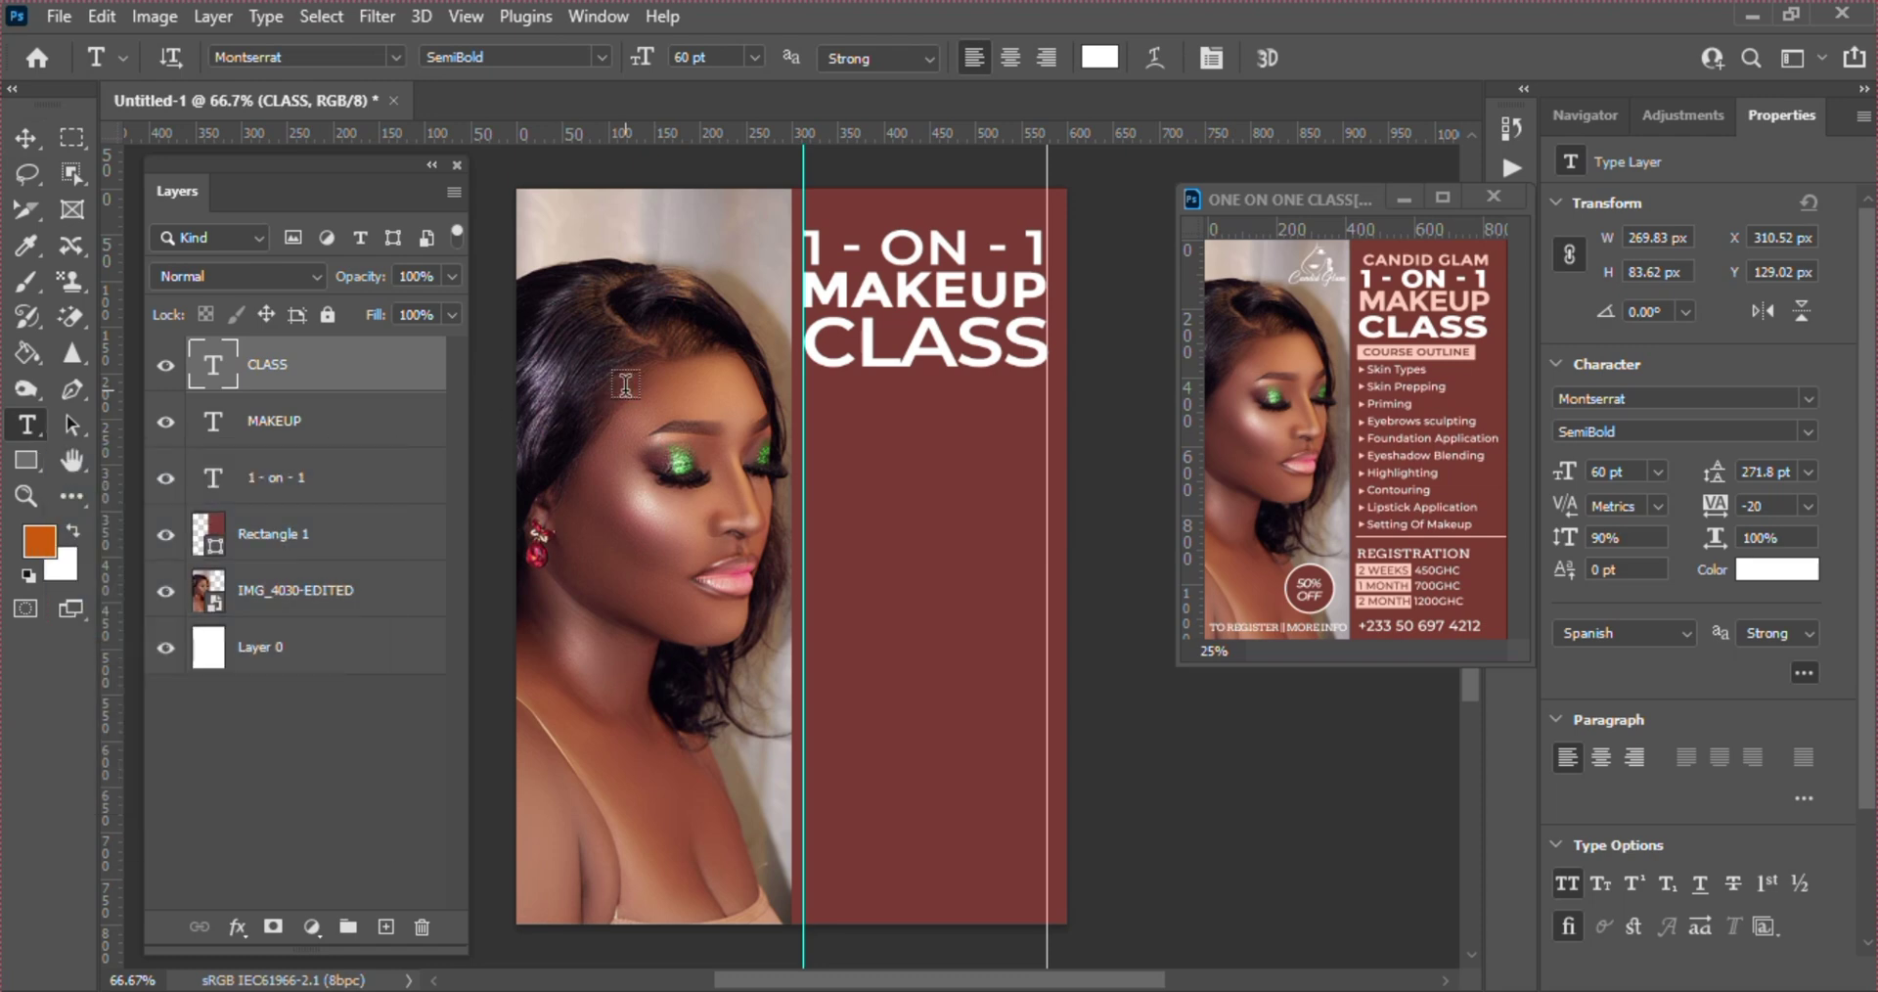
{"action": "left_click", "coordinate": [815, 390]}
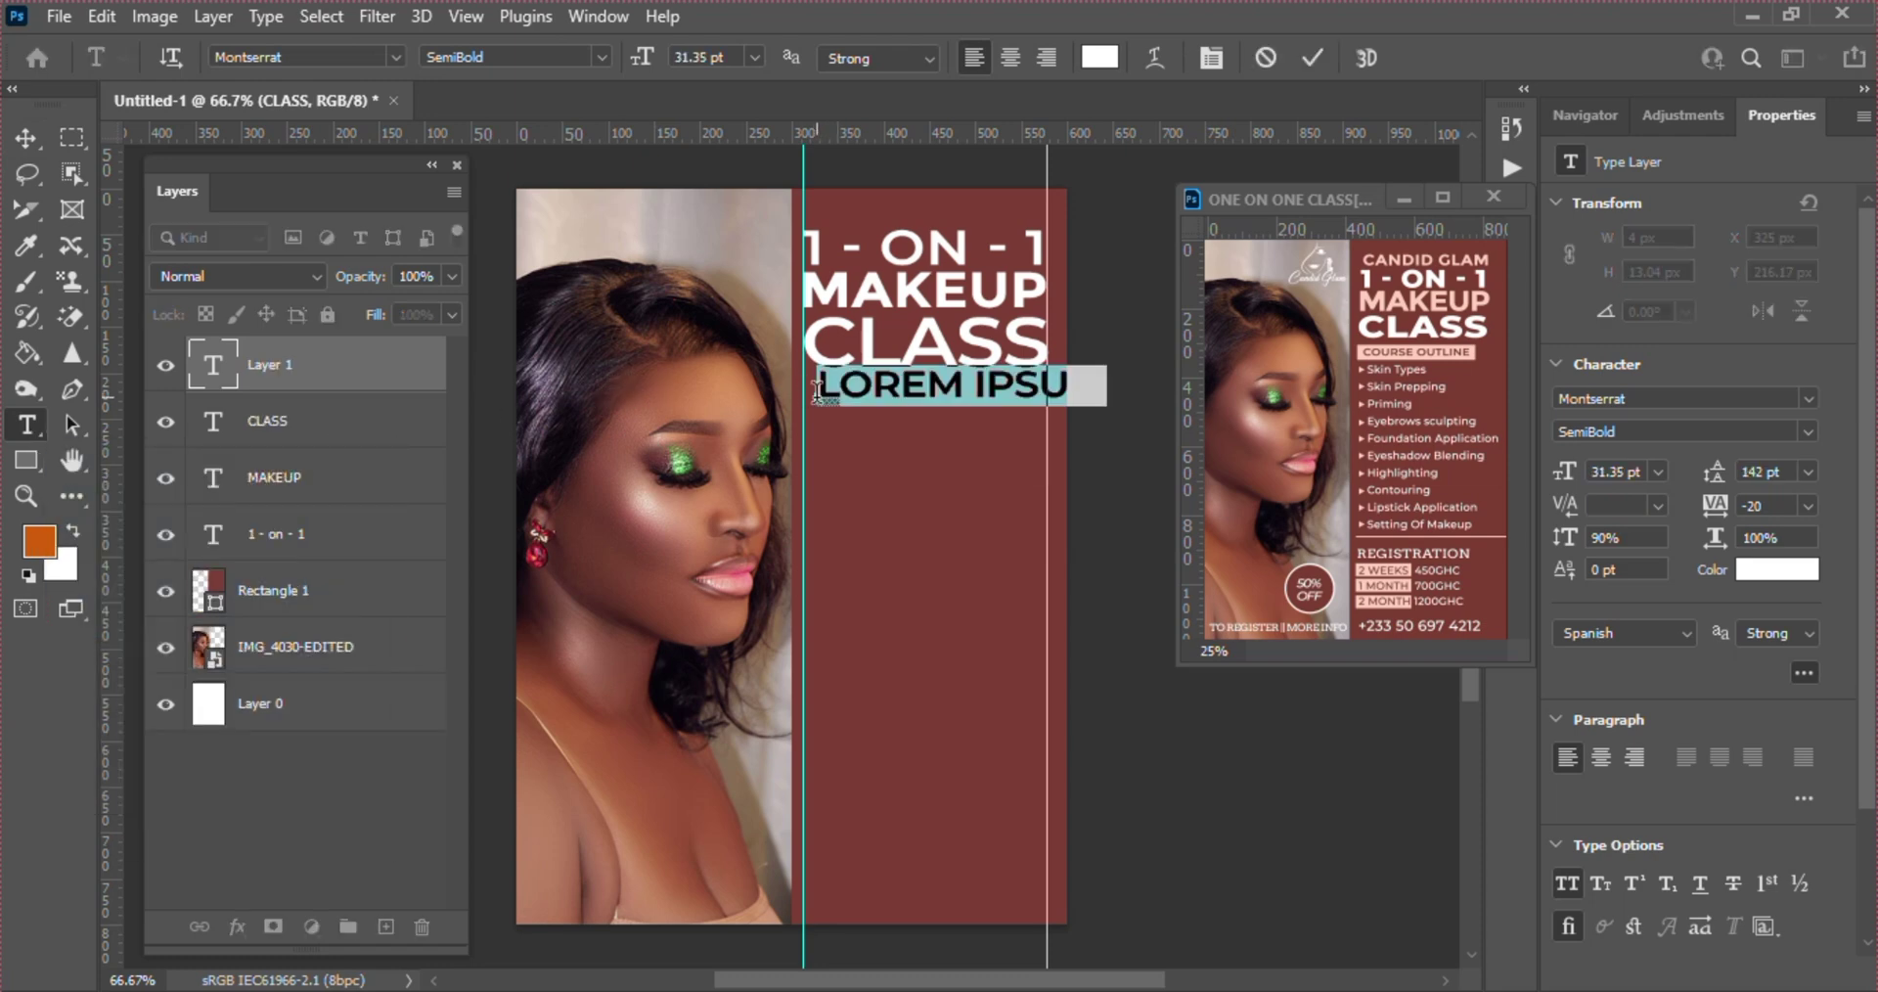
{"action": "type", "text": "COURSE"}
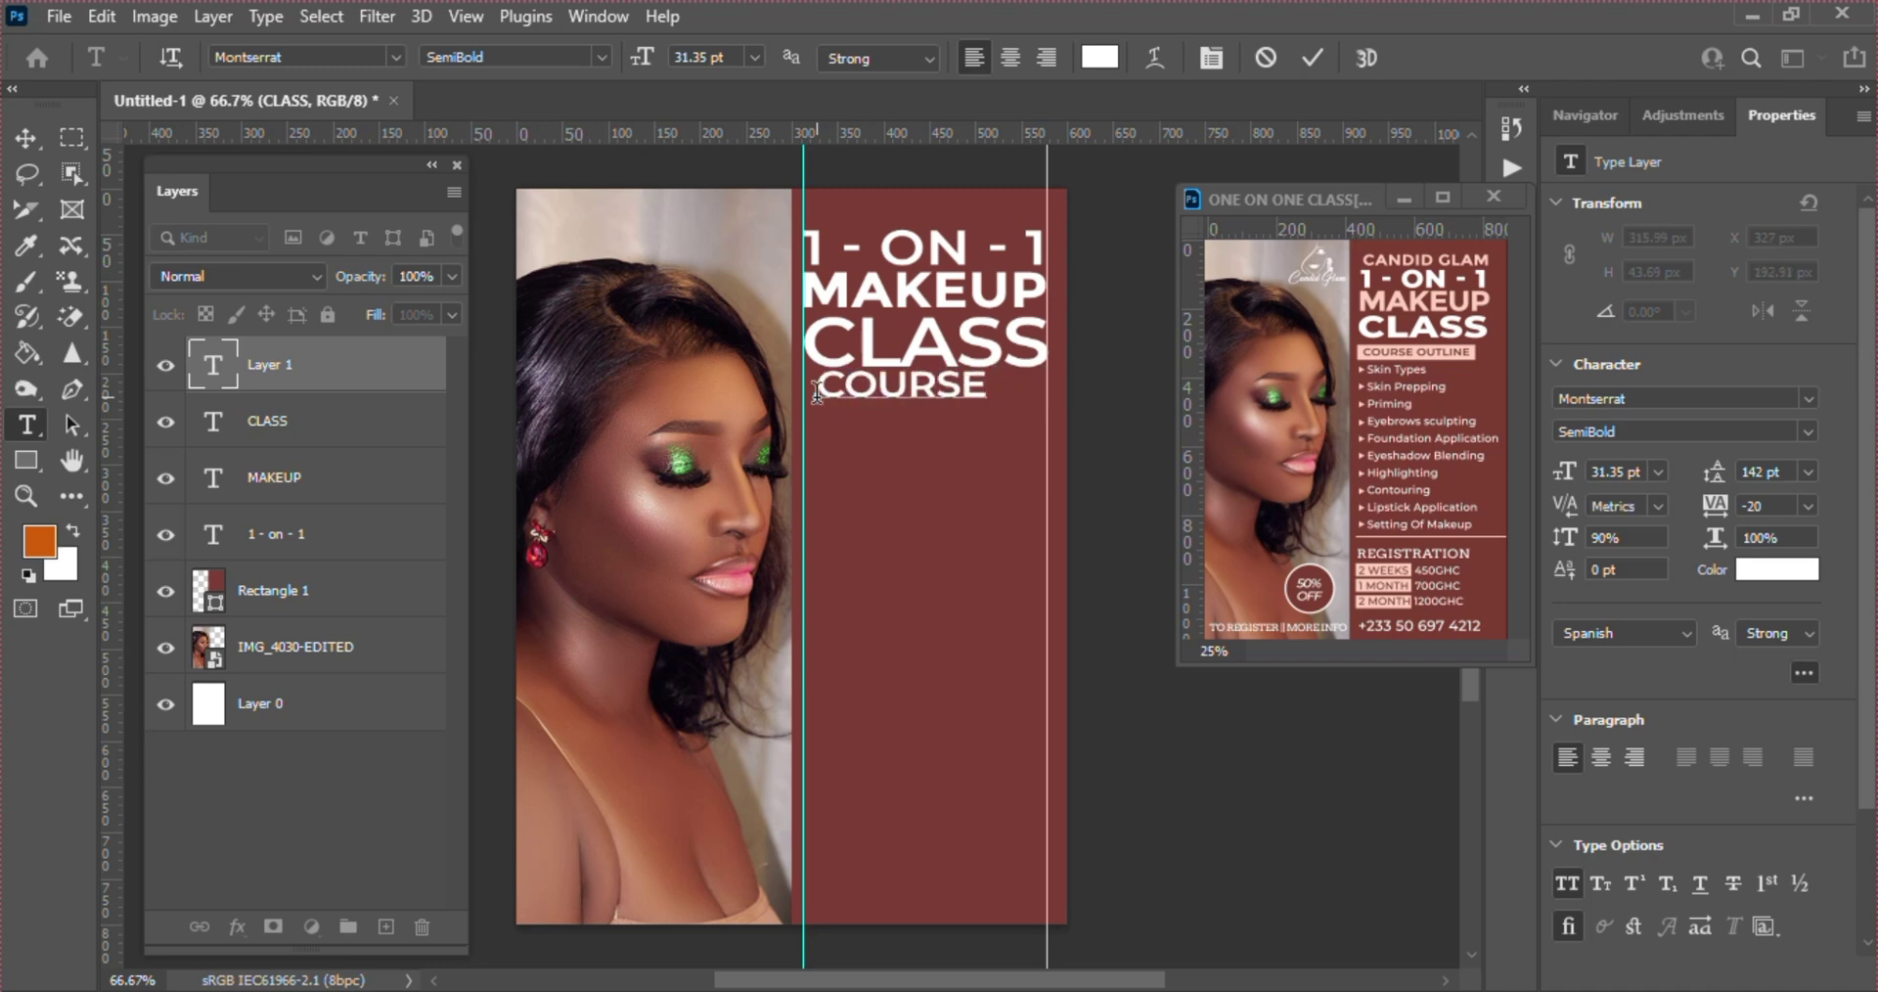
{"action": "type", "text": " OUTLINE"}
{"action": "left_click", "coordinate": [1315, 56]}
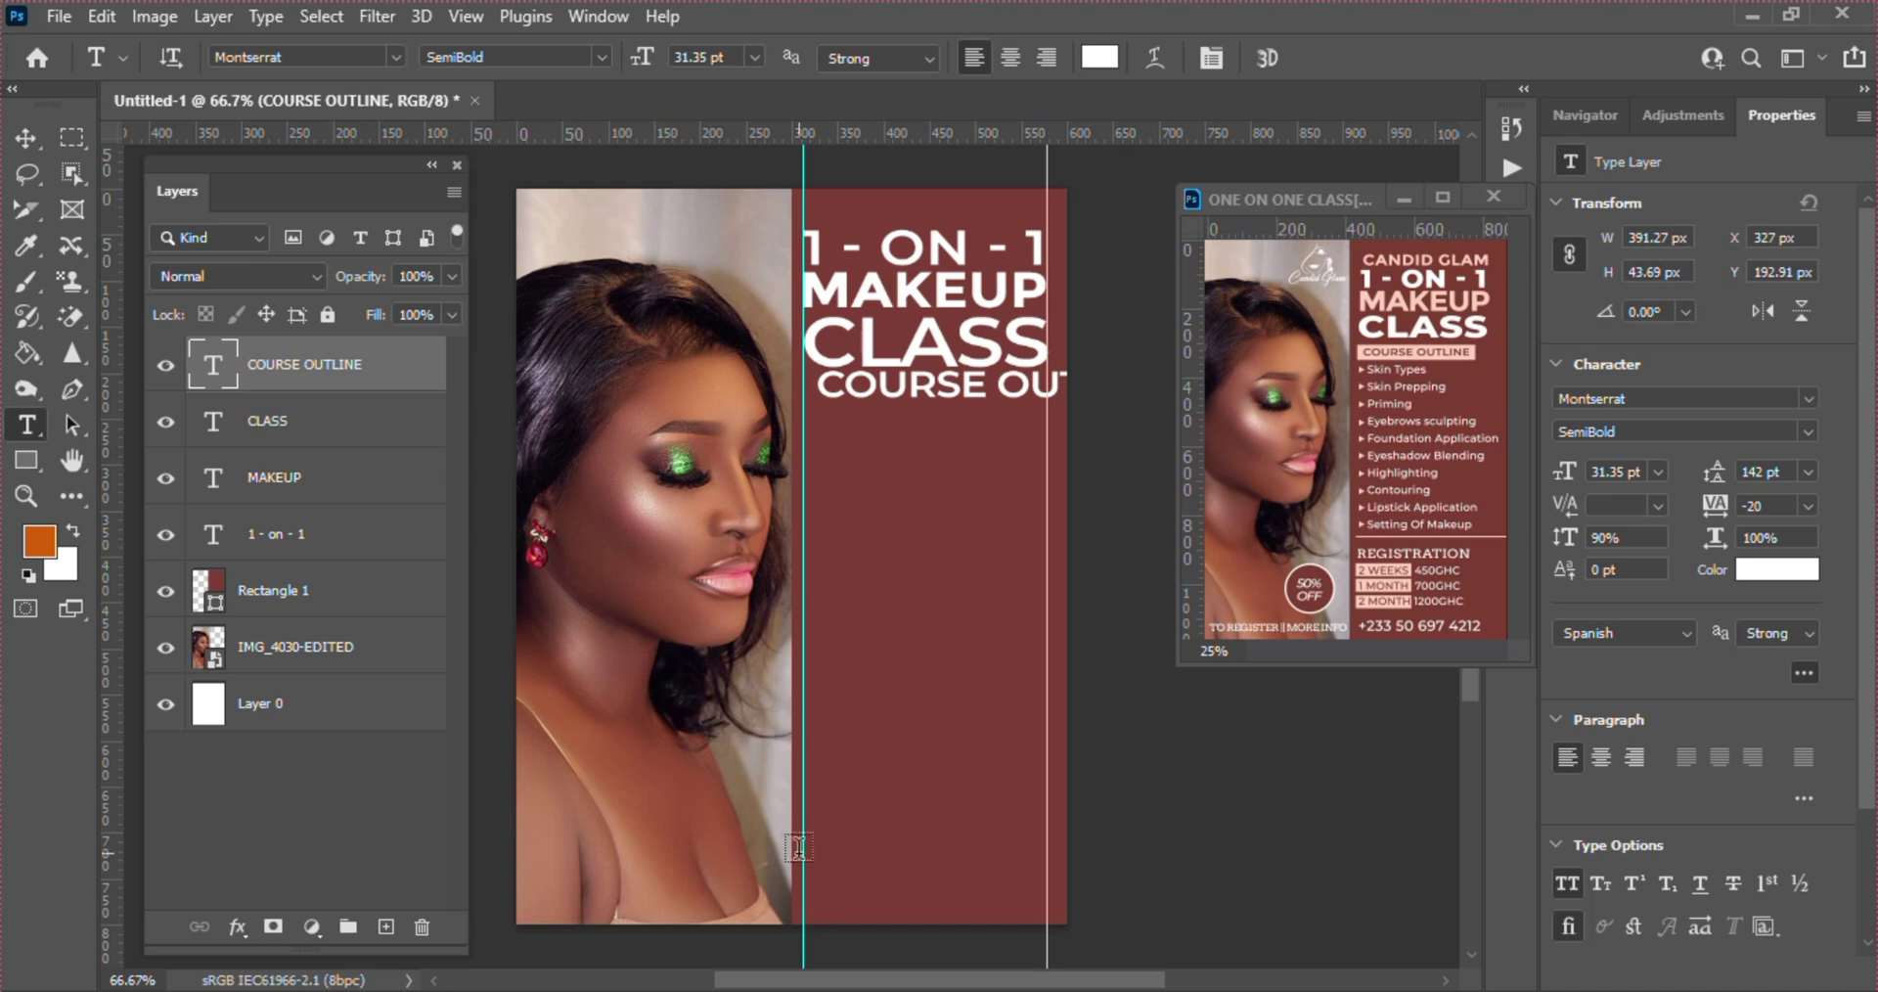
- Scale the COURSE OUTLINE text down proportionally to about 238 by 27 px so it fits between the guides
{"action": "key", "text": "v"}
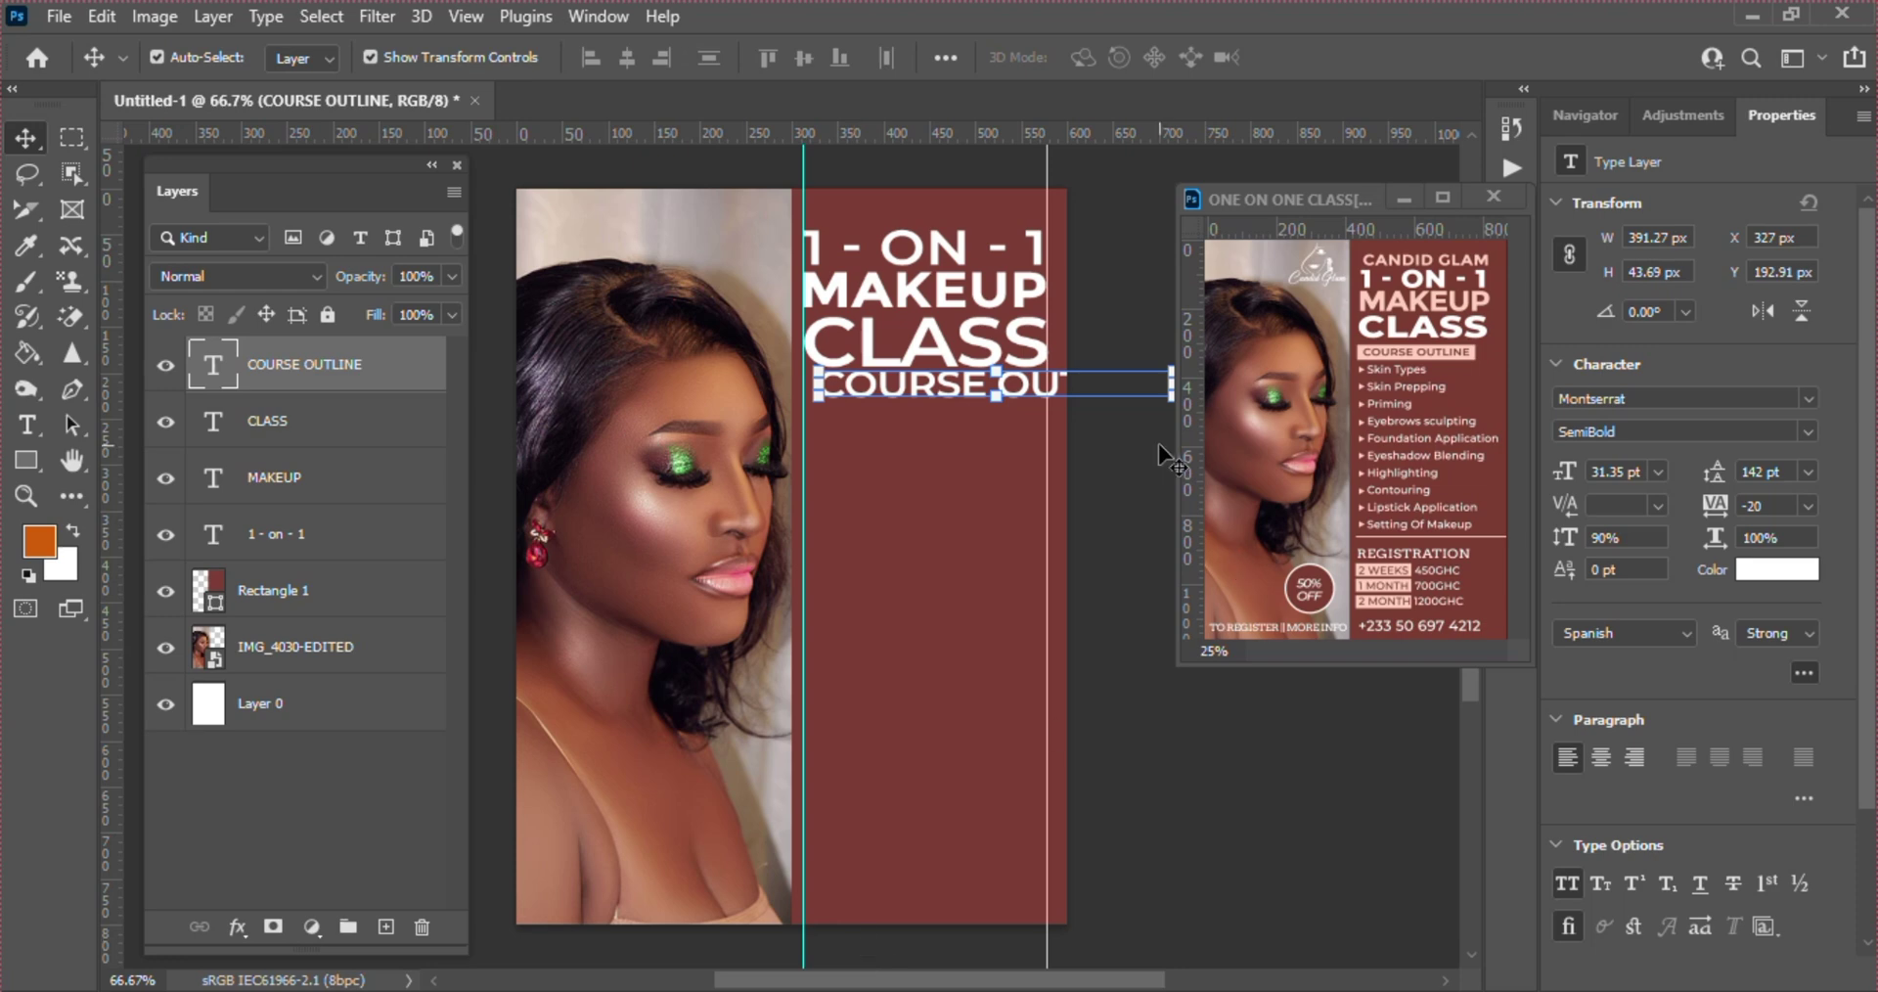
{"action": "left_click", "coordinate": [1170, 401]}
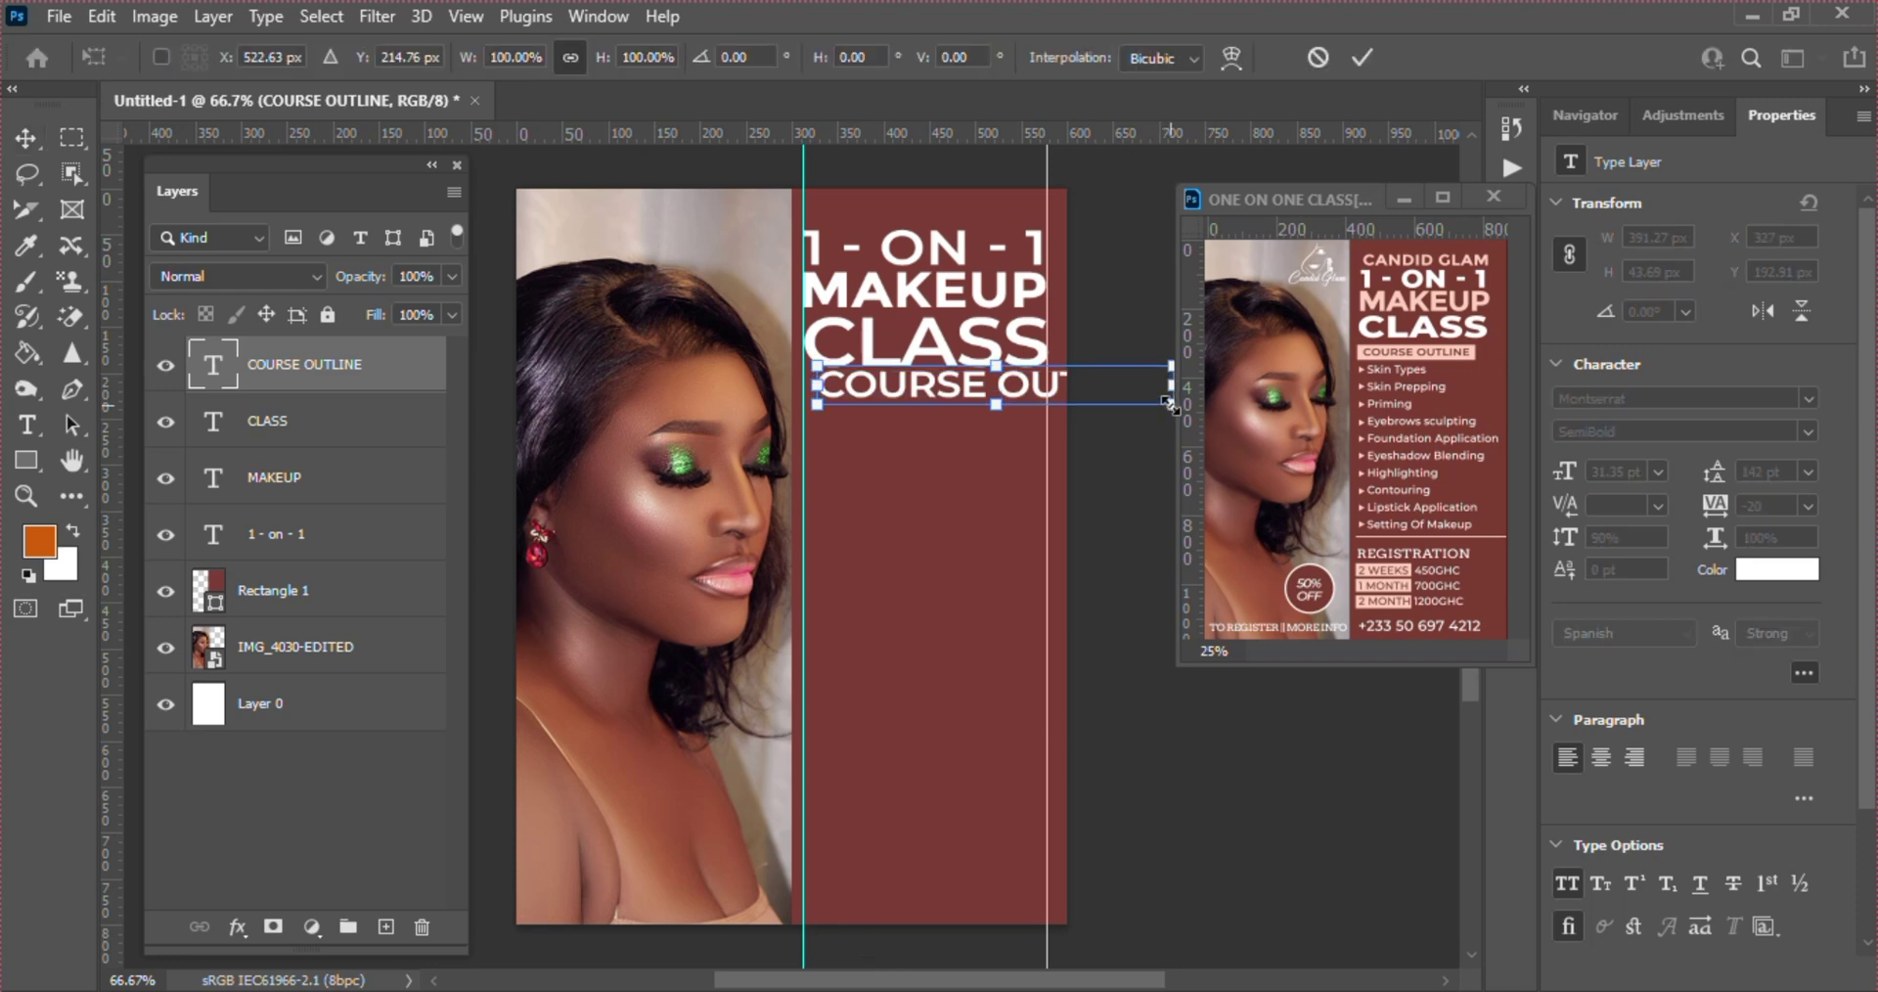
{"action": "left_click_drag", "start_coordinate": [1169, 403], "coordinate": [1030, 389]}
{"action": "key", "text": "Return"}
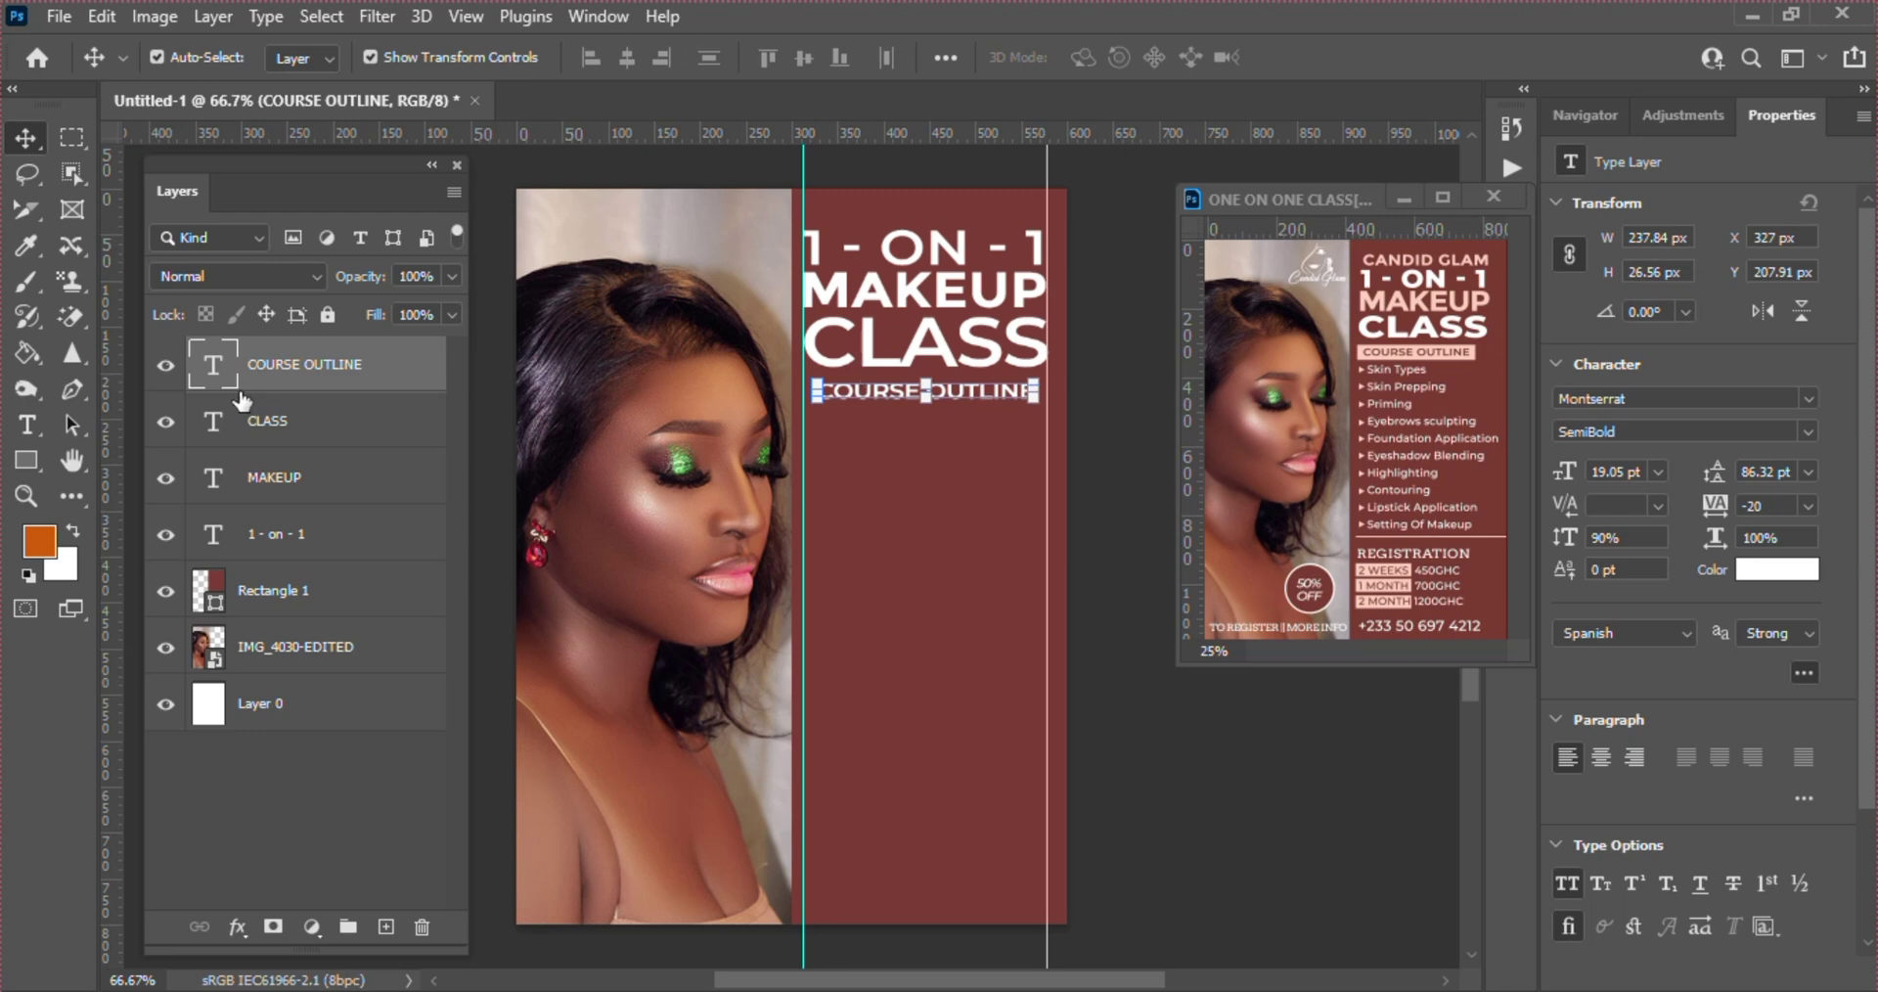
- Draw a rectangle about 267 by 33 px between the guides over COURSE OUTLINE and move its layer below that text
{"action": "left_click", "coordinate": [25, 461]}
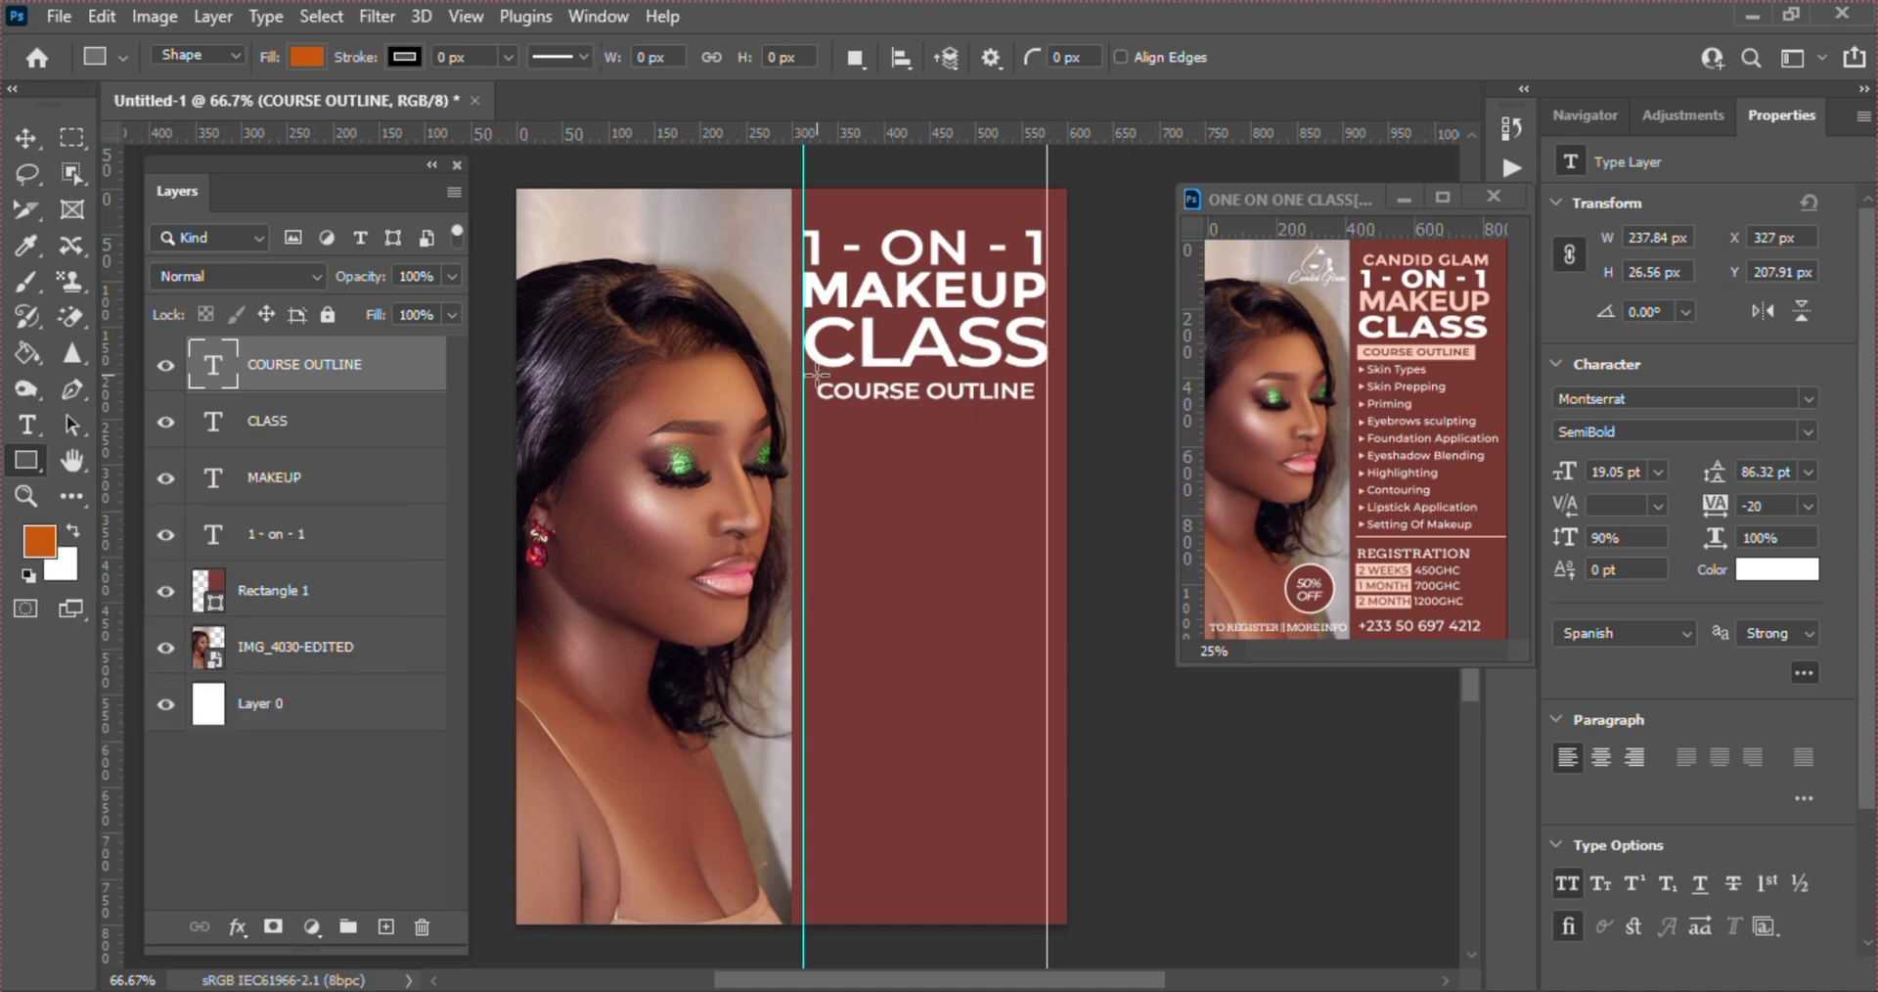
{"action": "left_click_drag", "start_coordinate": [804, 376], "coordinate": [1043, 403]}
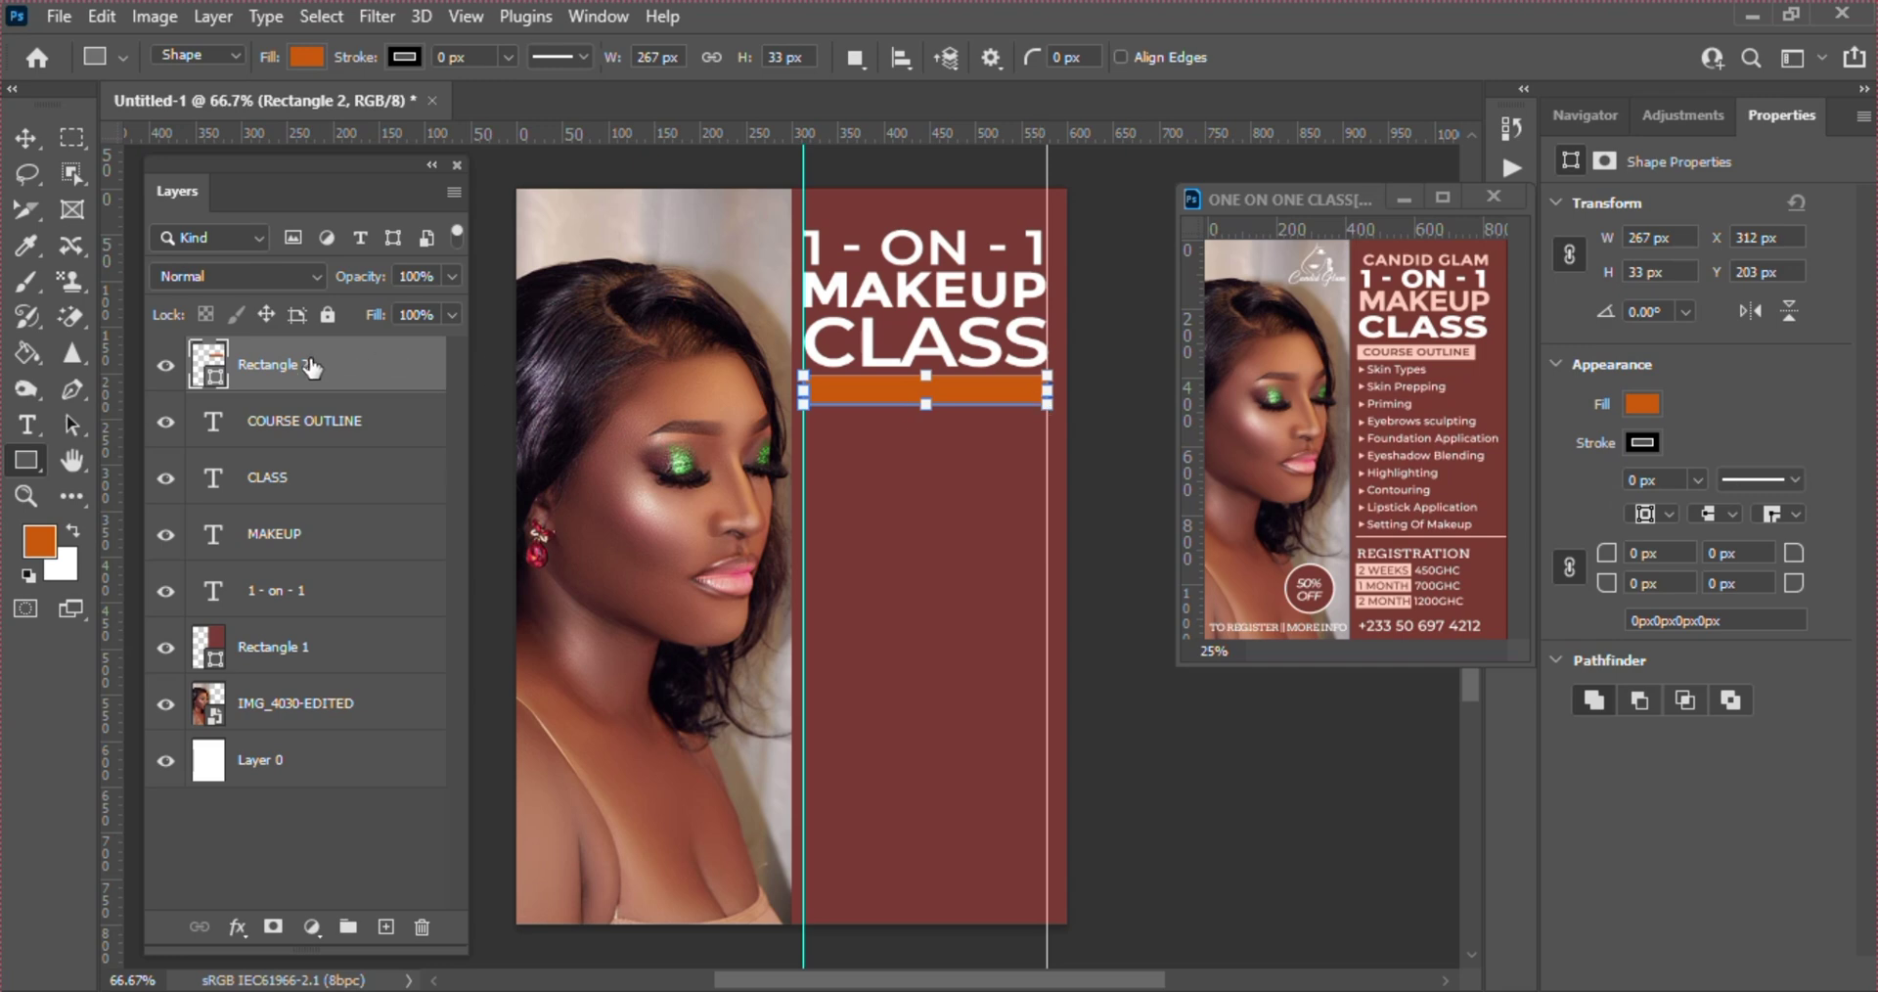
{"action": "left_click_drag", "start_coordinate": [311, 366], "coordinate": [323, 442]}
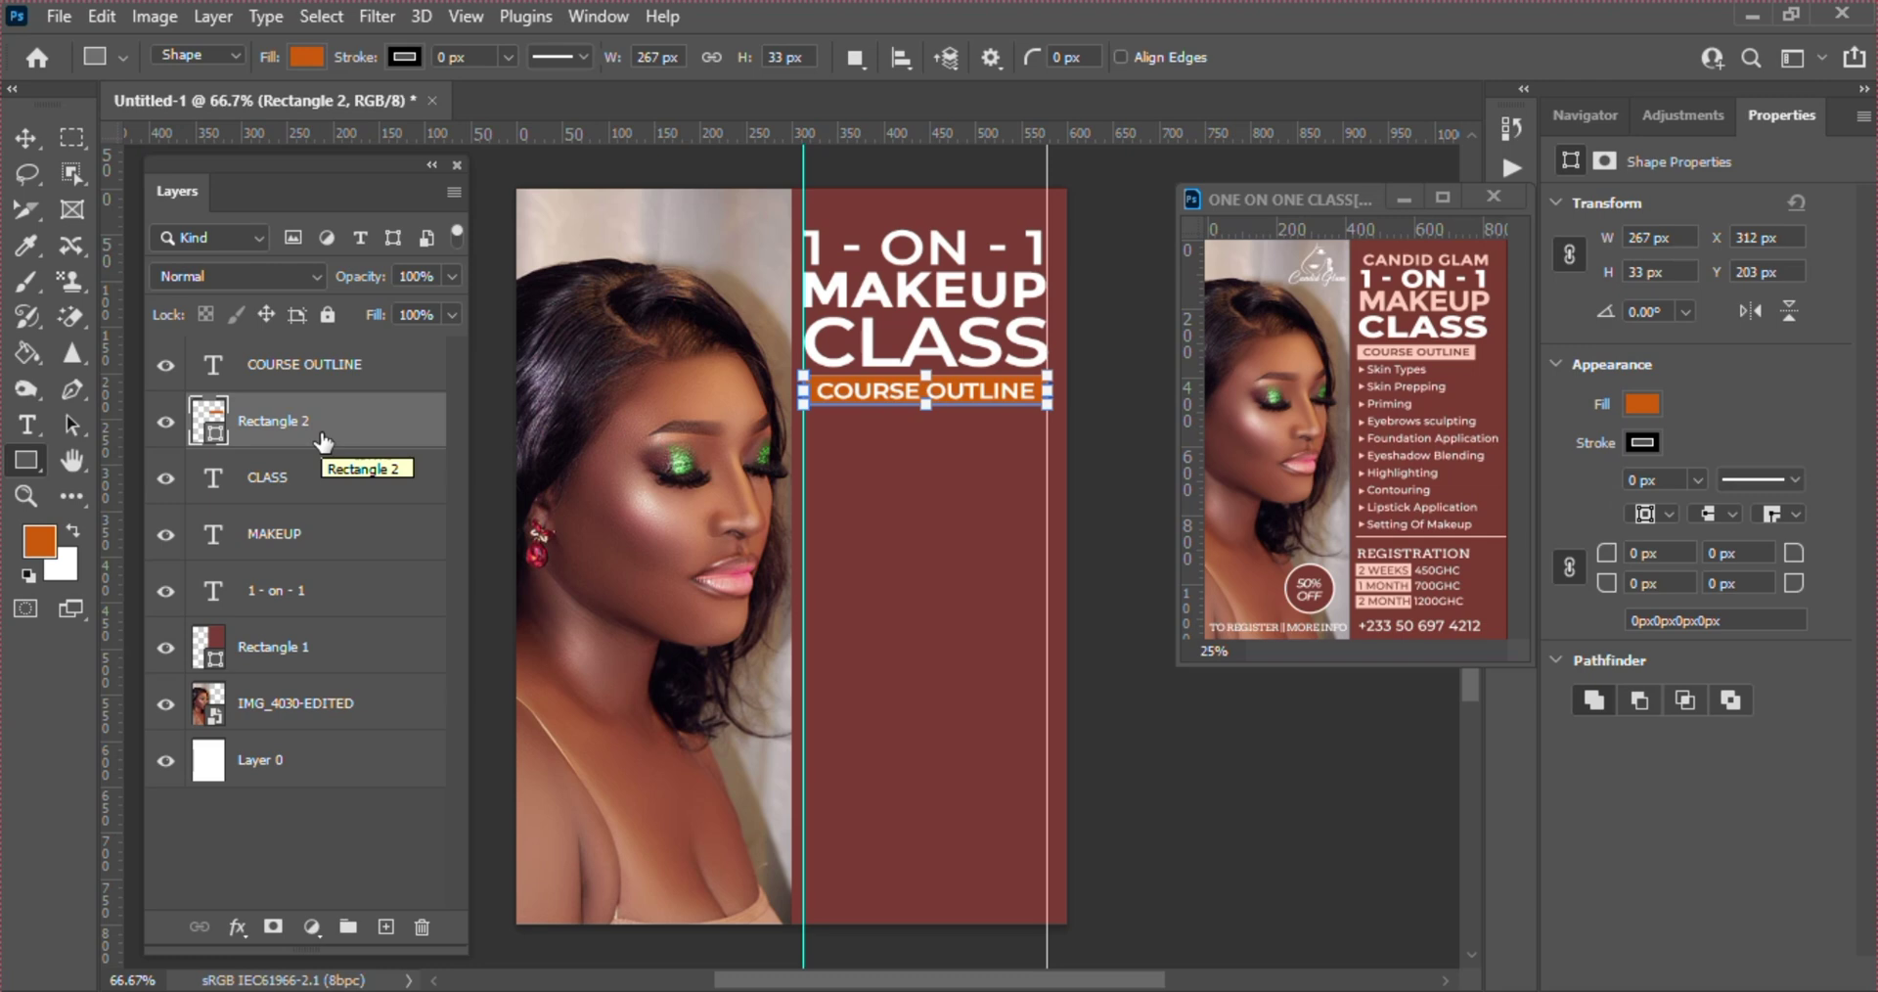
- Remove the stroke from the rectangle behind COURSE OUTLINE
{"action": "key", "text": "v"}
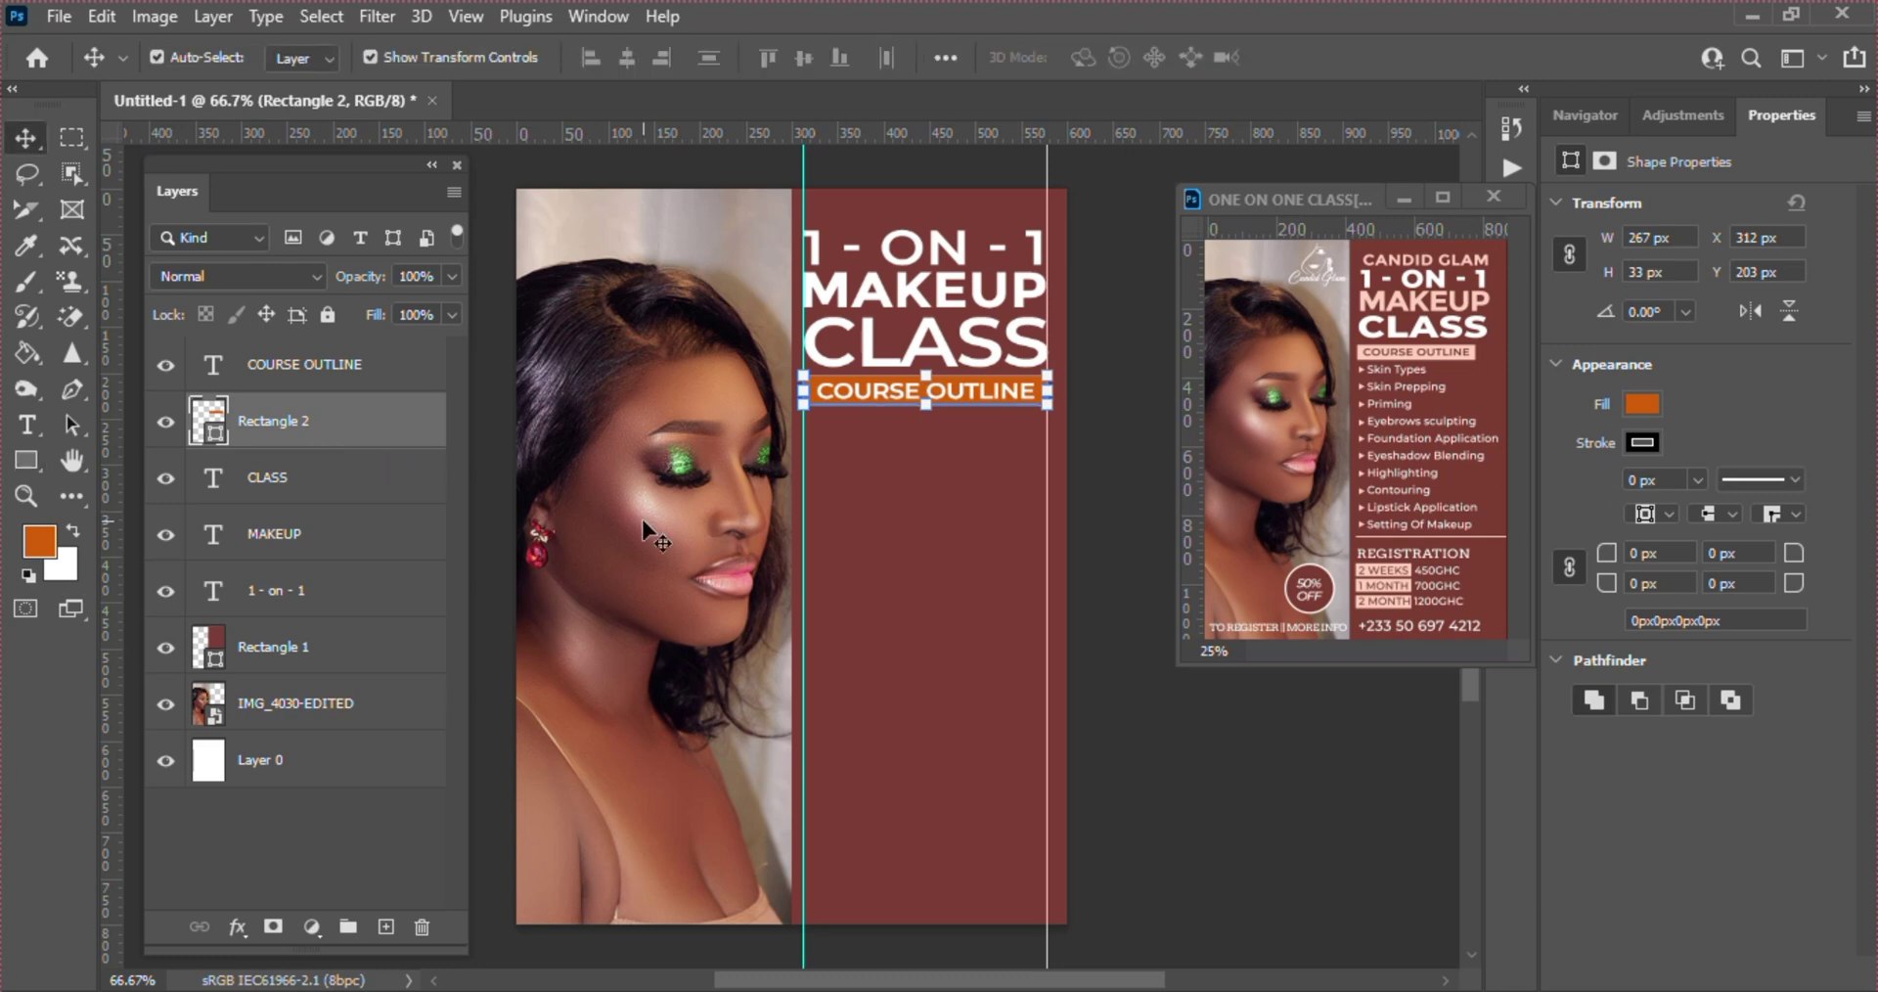
{"action": "left_click", "coordinate": [1641, 442]}
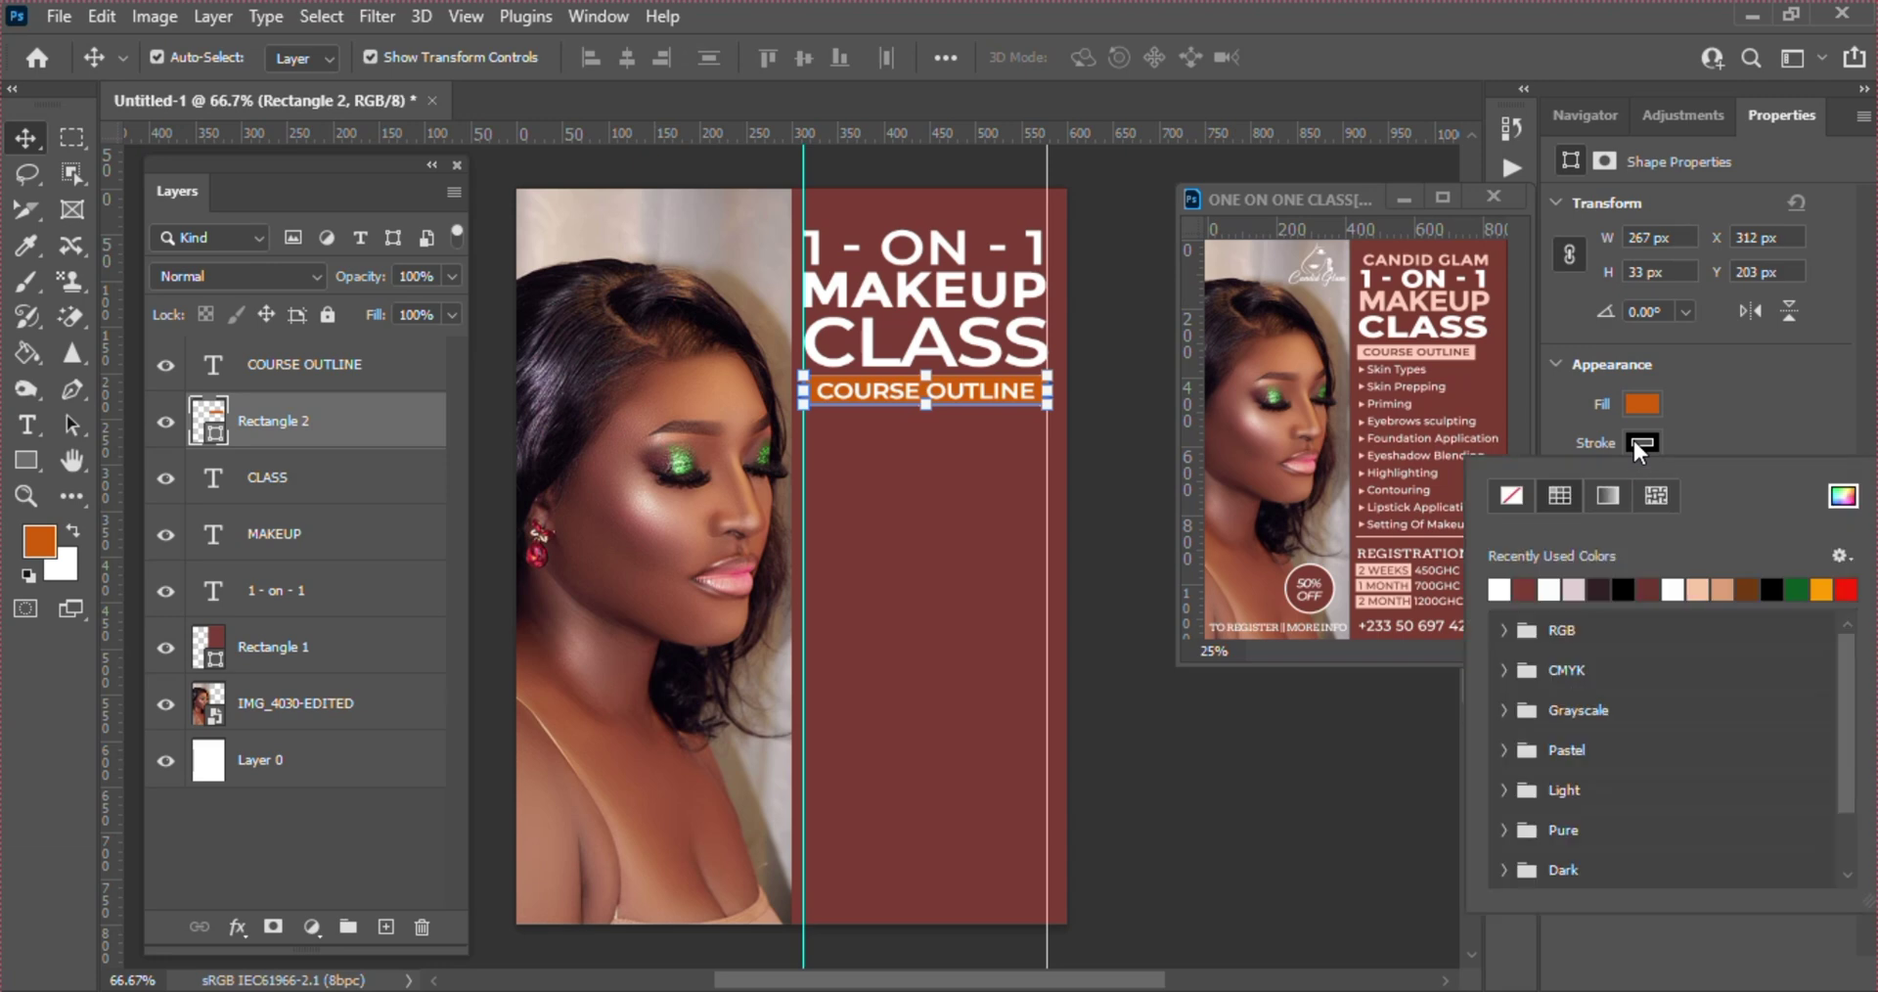
{"action": "left_click", "coordinate": [1509, 495]}
- Fill the rectangle behind COURSE OUTLINE with light tan d39d80, lightened from a colour sampled near the photo's lower edge
{"action": "left_click", "coordinate": [1645, 404]}
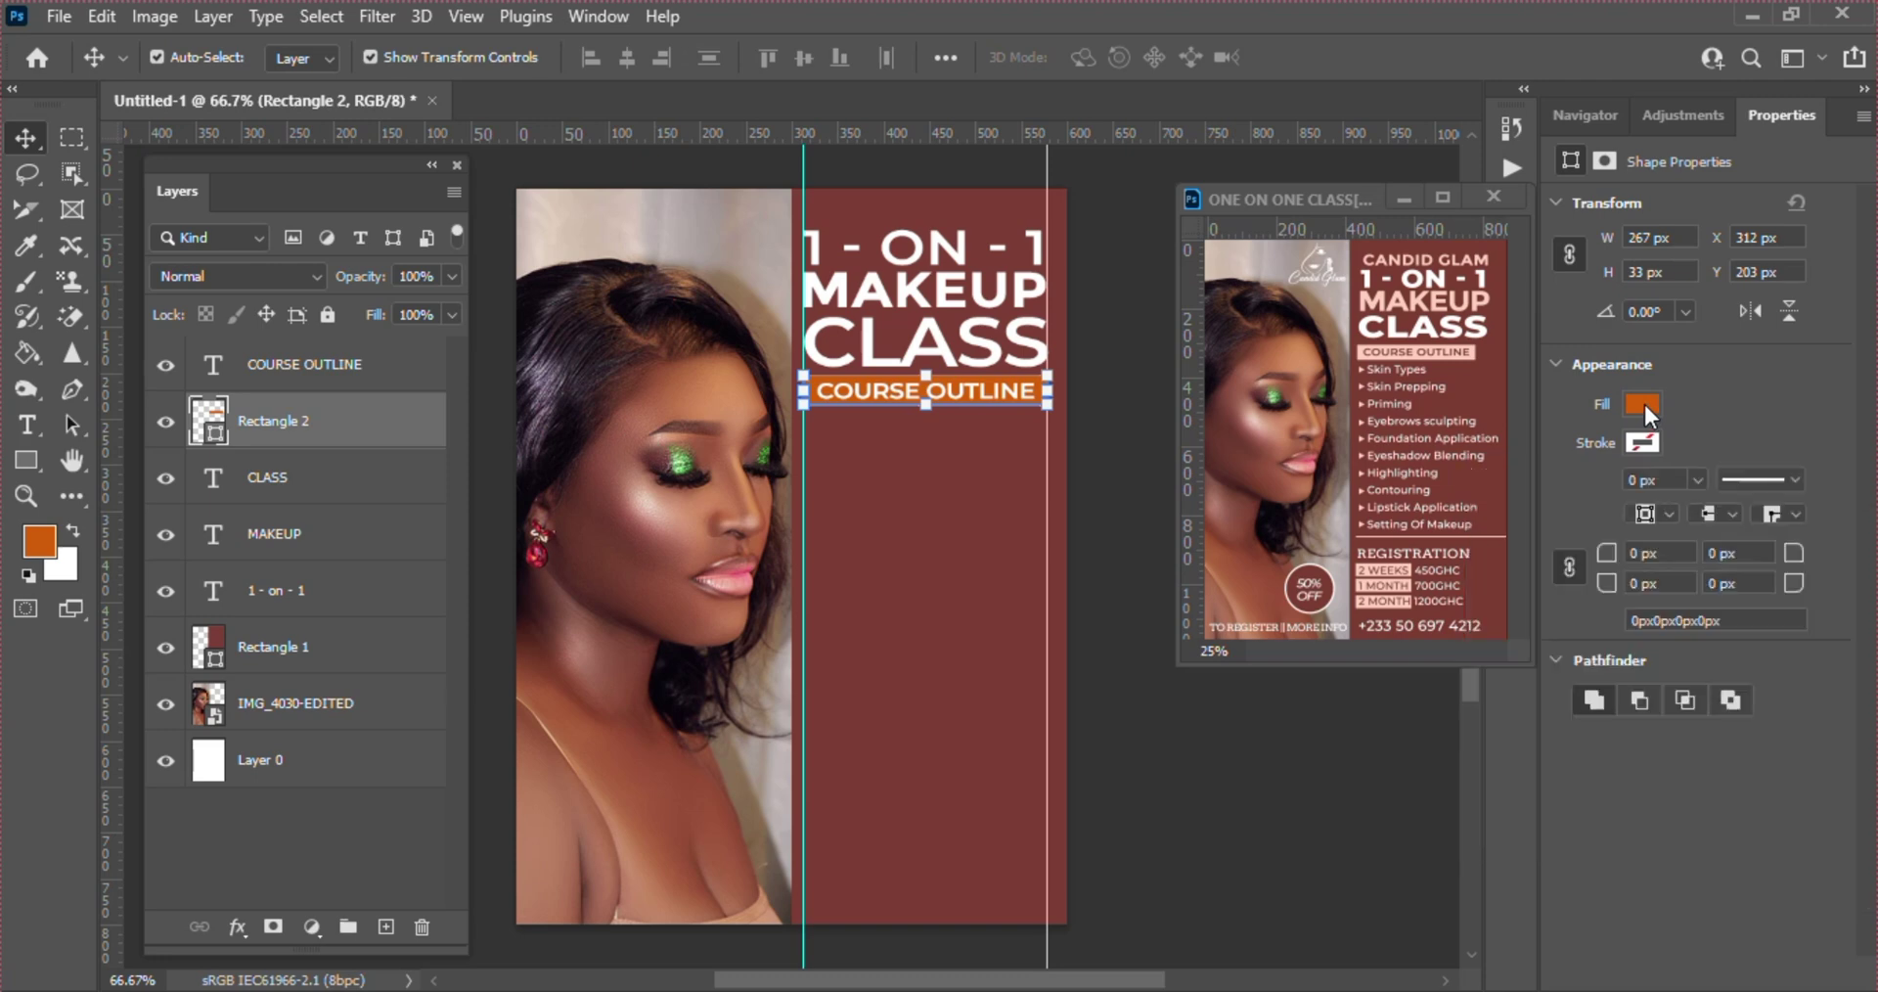
{"action": "left_click", "coordinate": [1645, 403]}
{"action": "left_click", "coordinate": [1843, 457]}
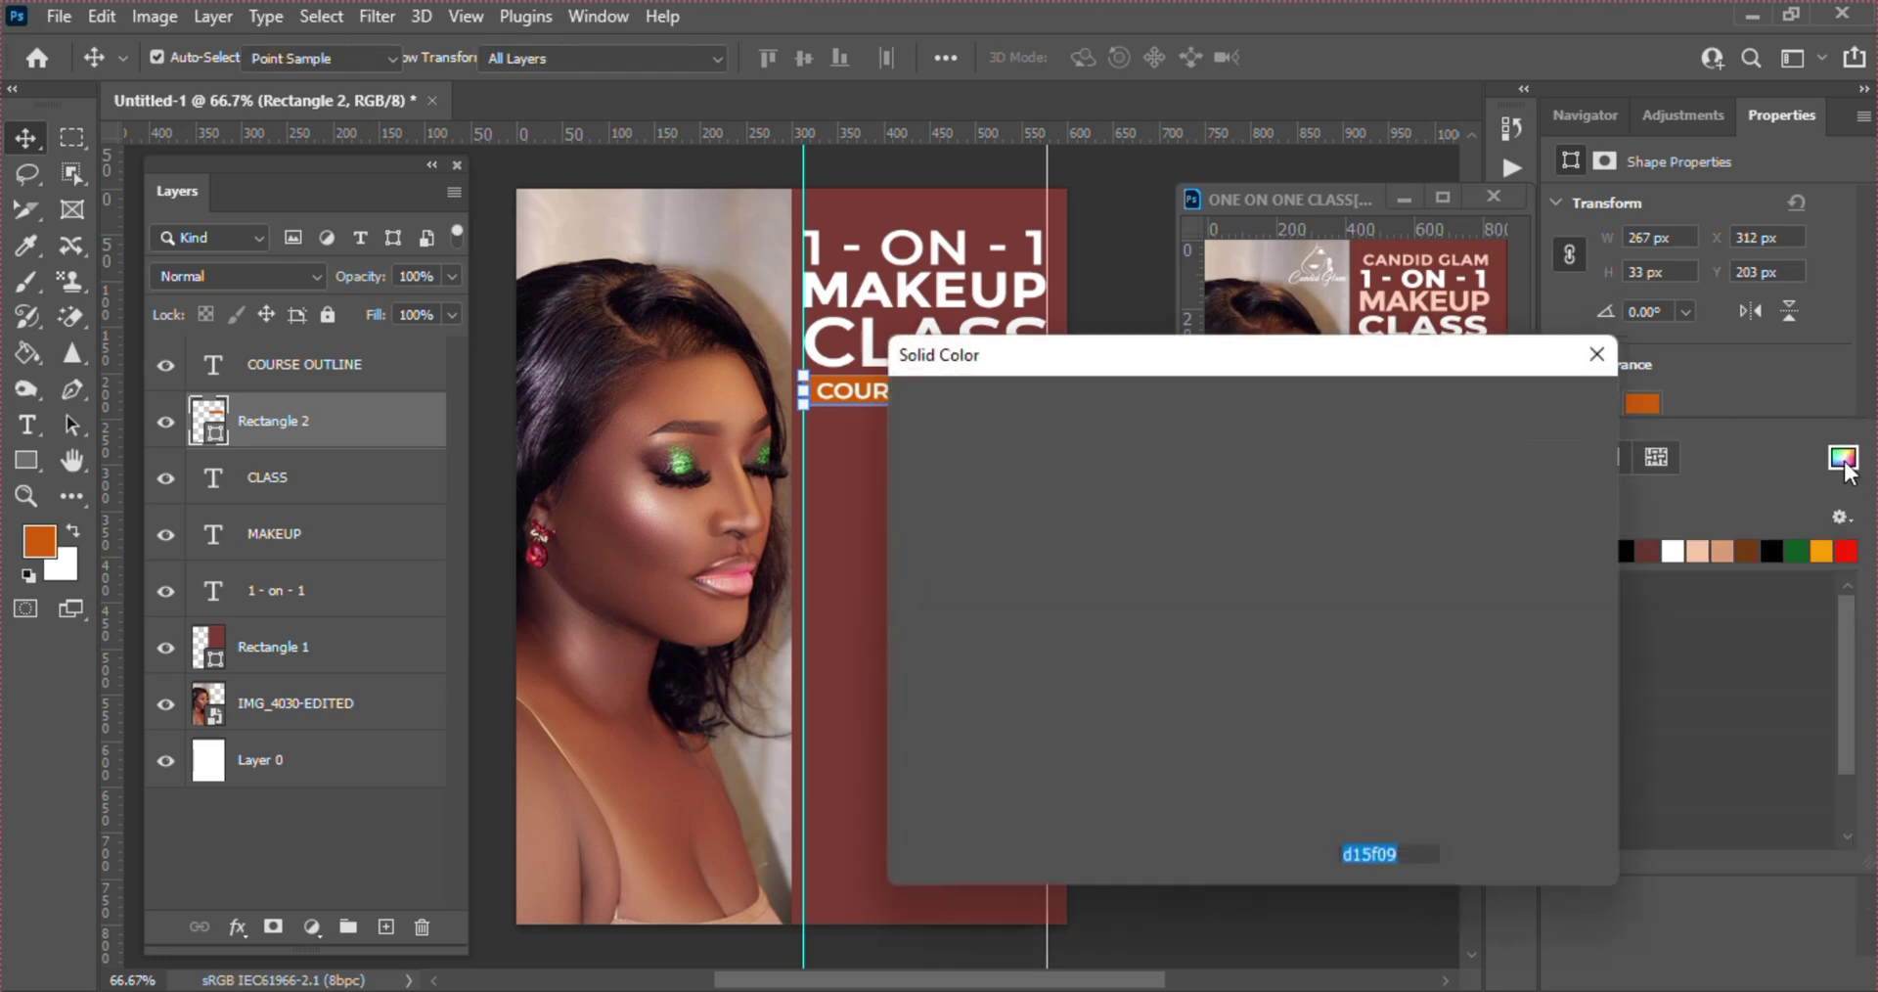
{"action": "left_click_drag", "start_coordinate": [1063, 369], "coordinate": [1274, 468]}
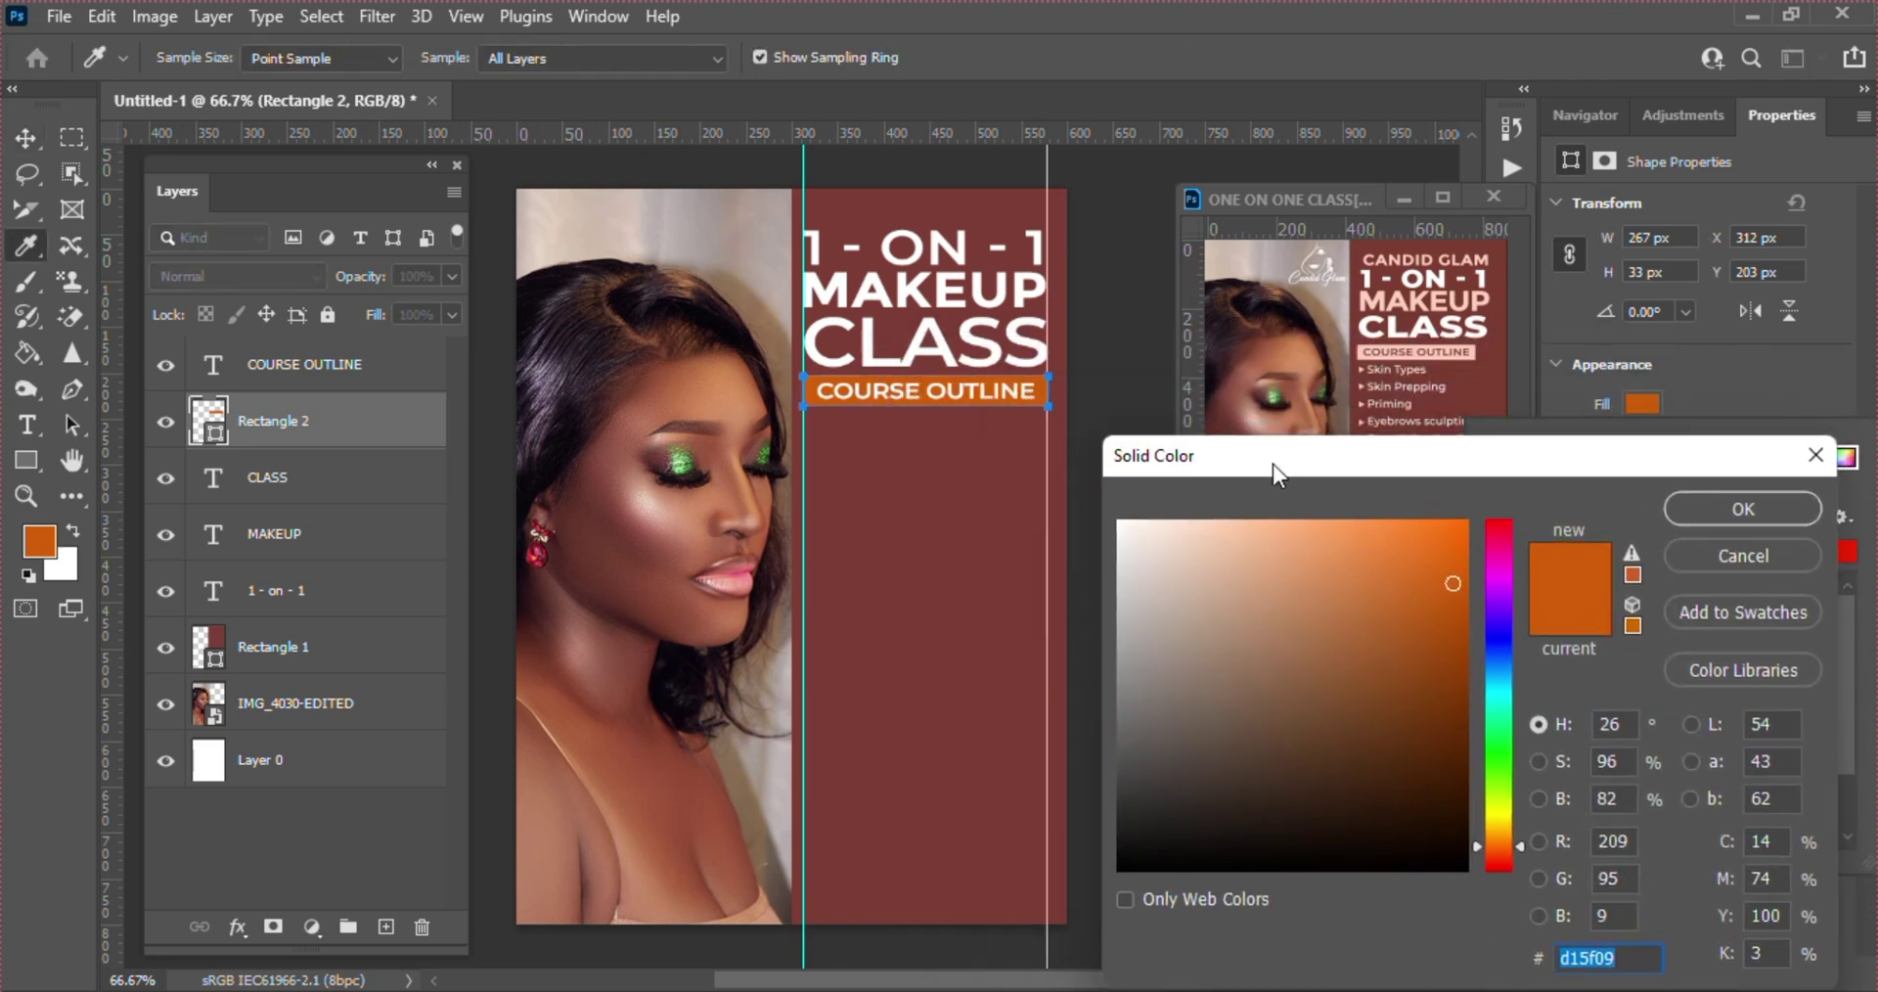
{"action": "left_click", "coordinate": [690, 512]}
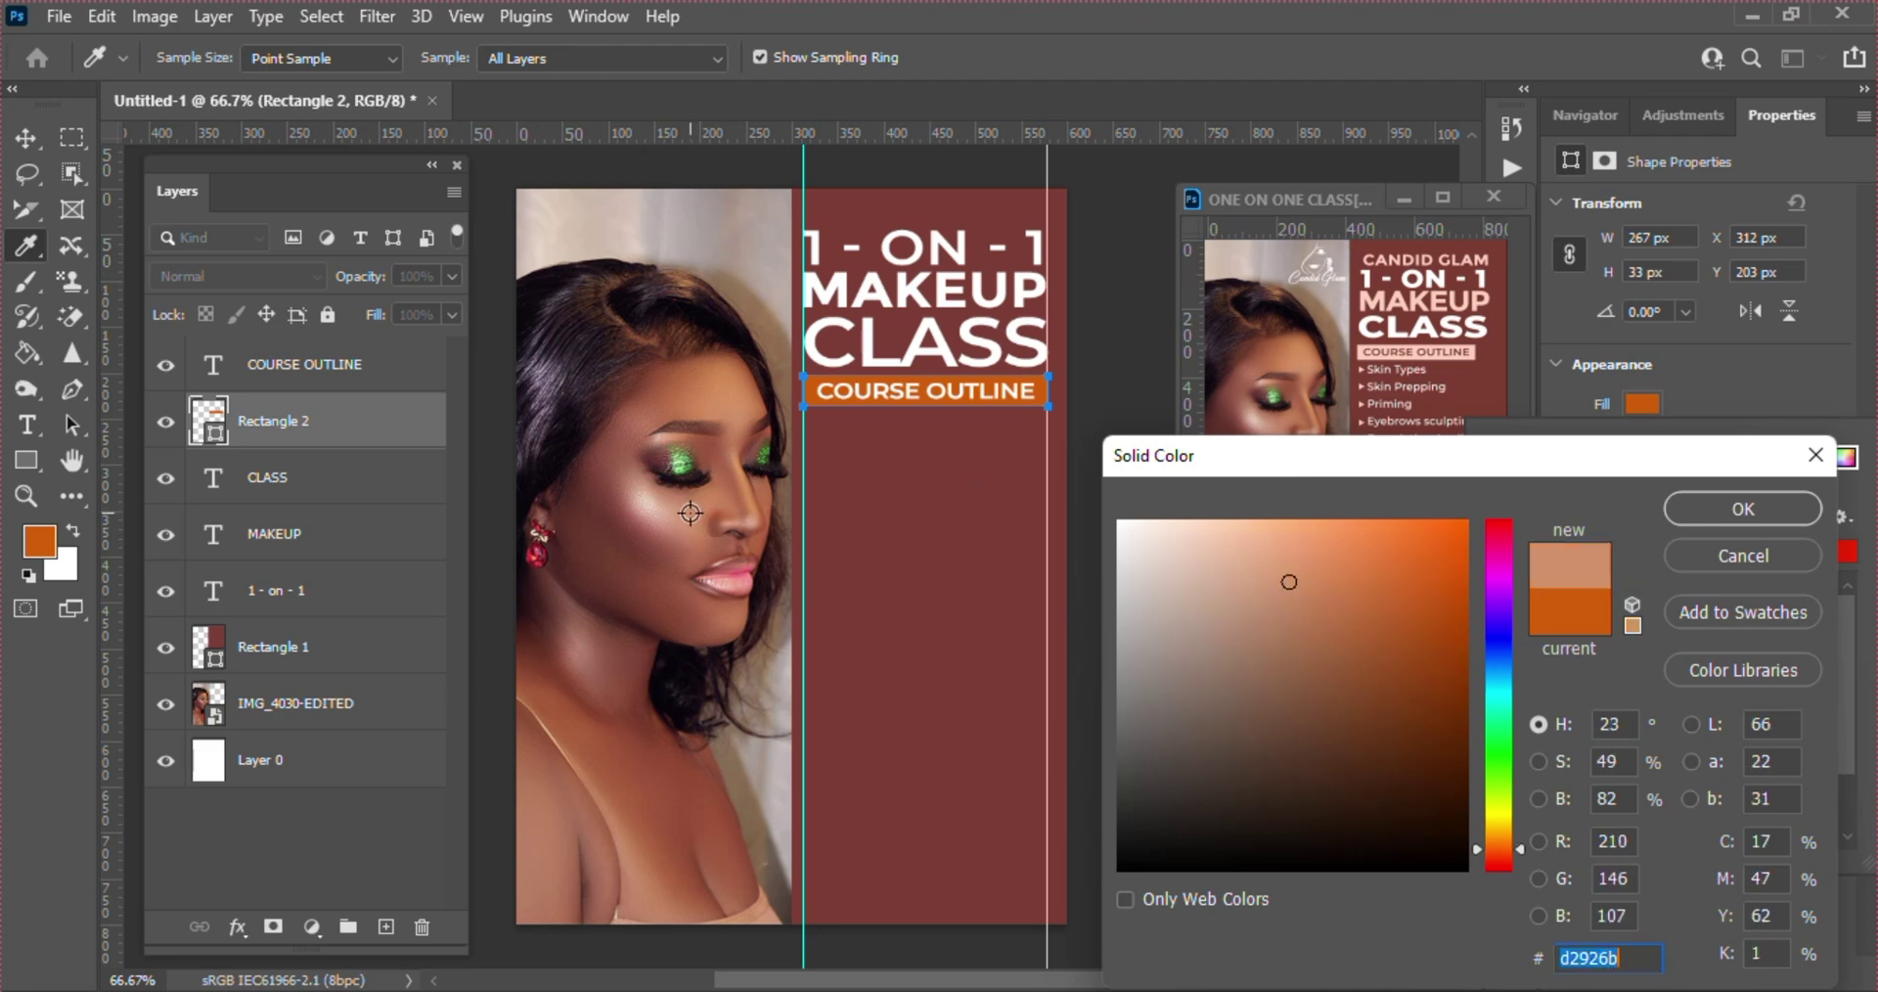
{"action": "left_click", "coordinate": [563, 887]}
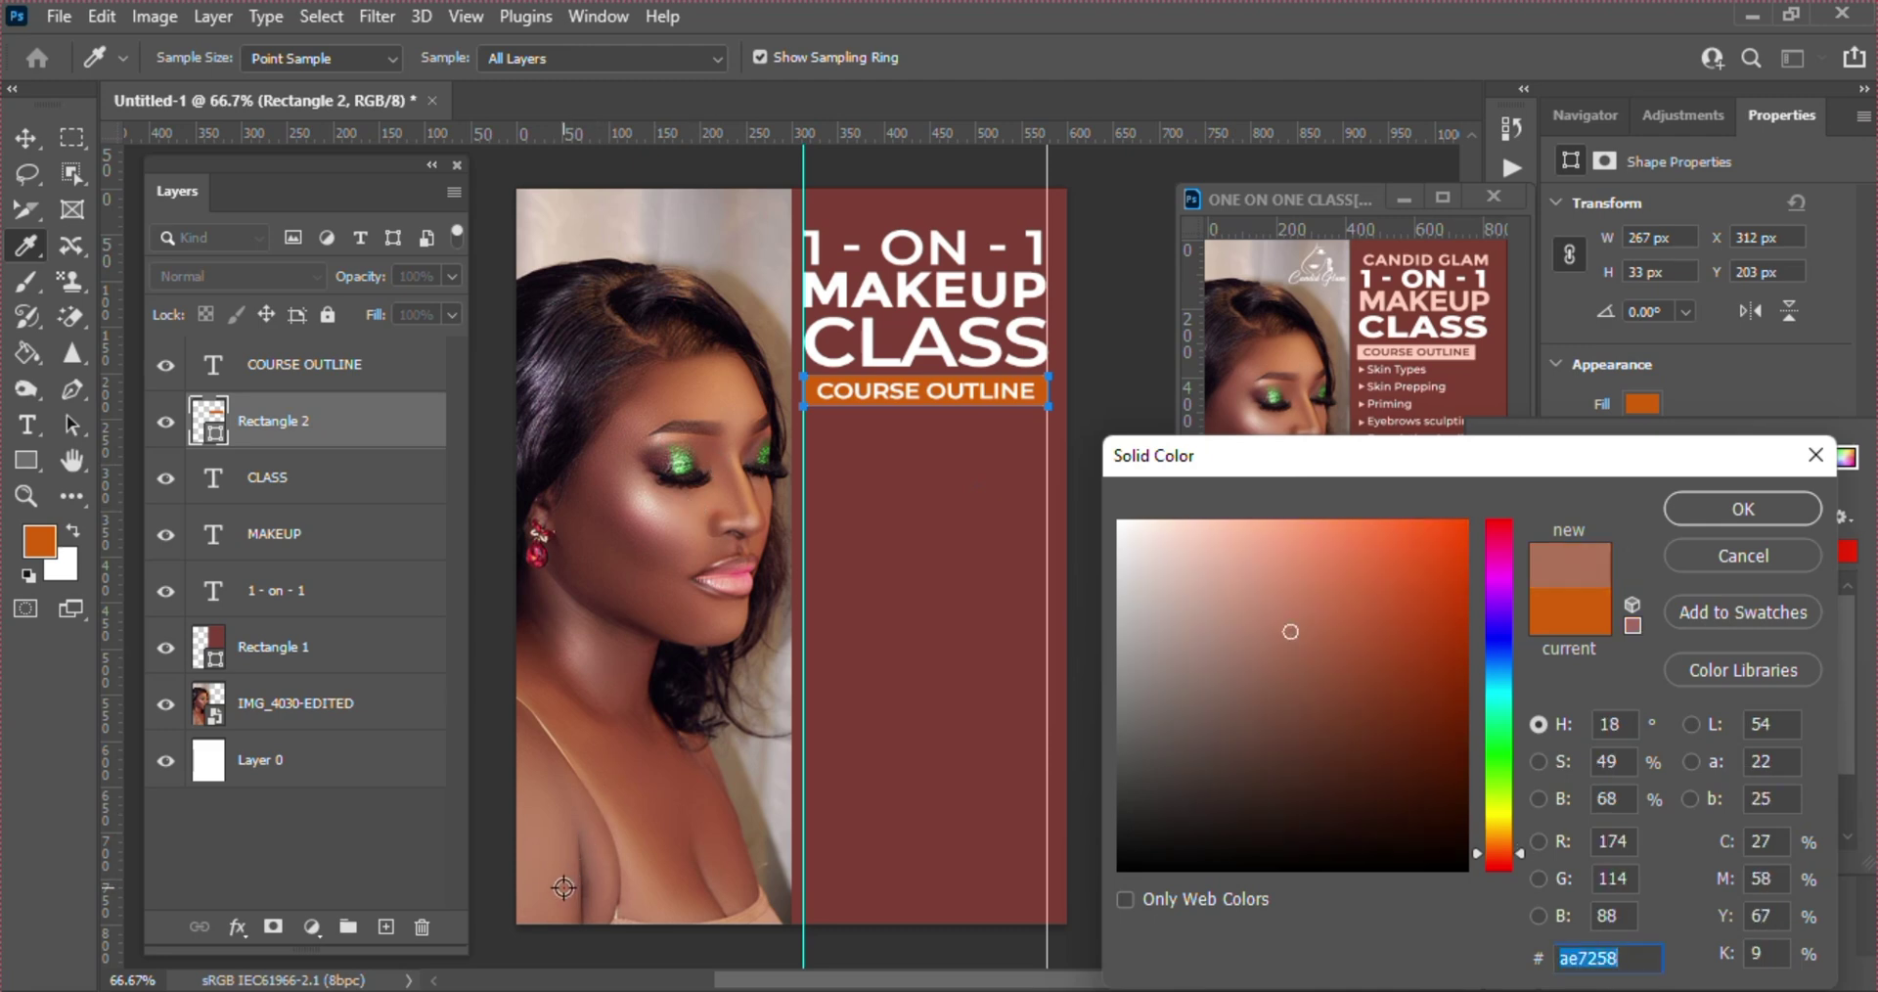
{"action": "left_click", "coordinate": [759, 916]}
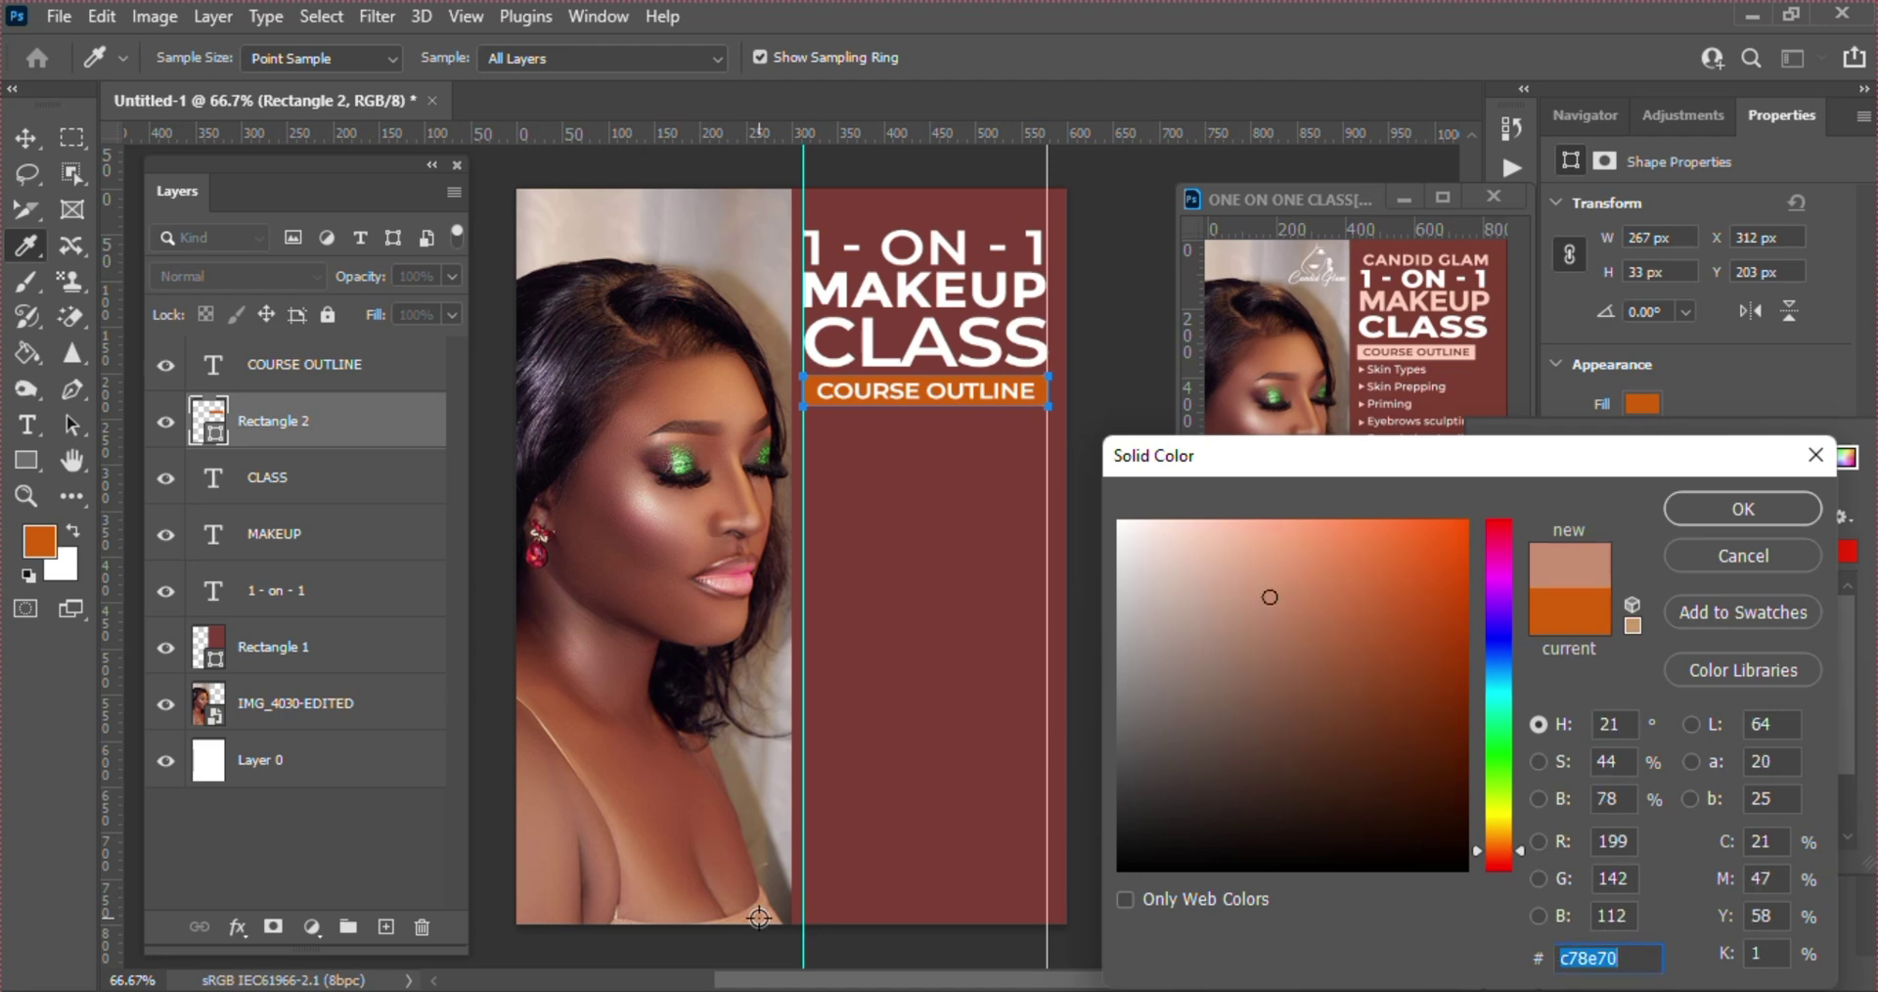
{"action": "left_click", "coordinate": [1257, 585]}
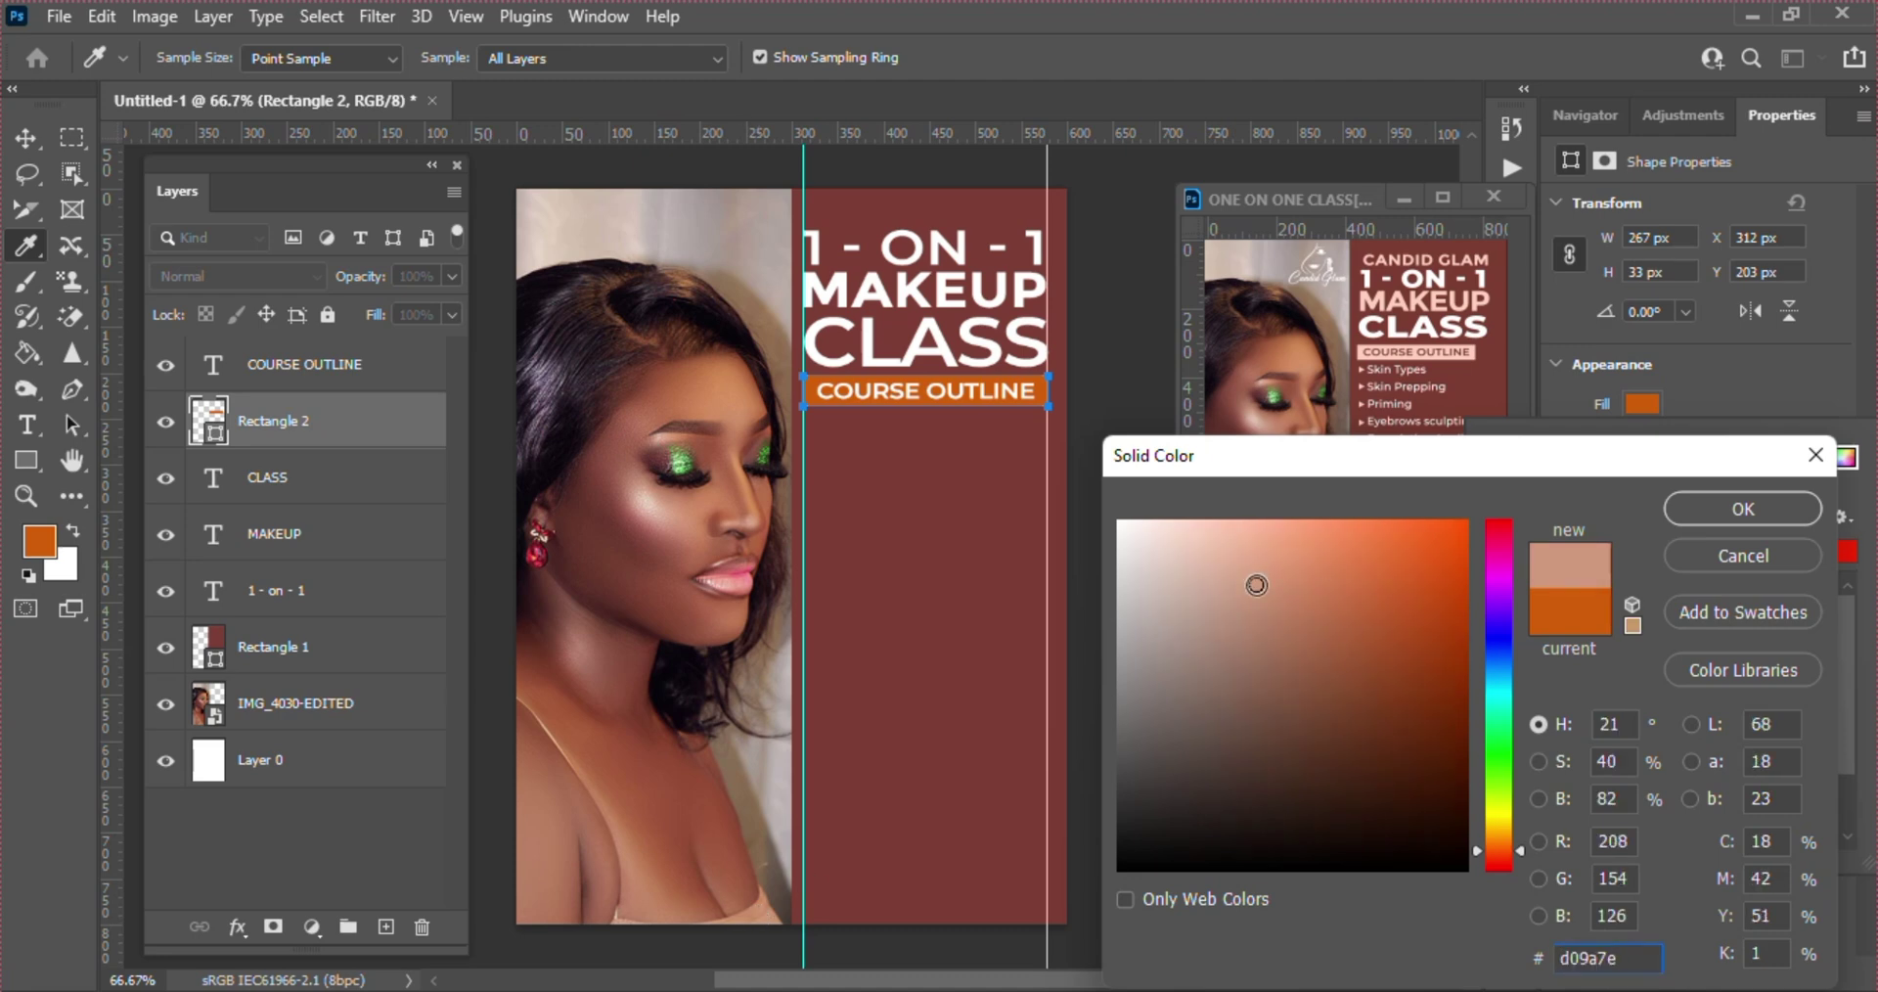
{"action": "left_click", "coordinate": [1255, 581]}
{"action": "key", "text": "Return"}
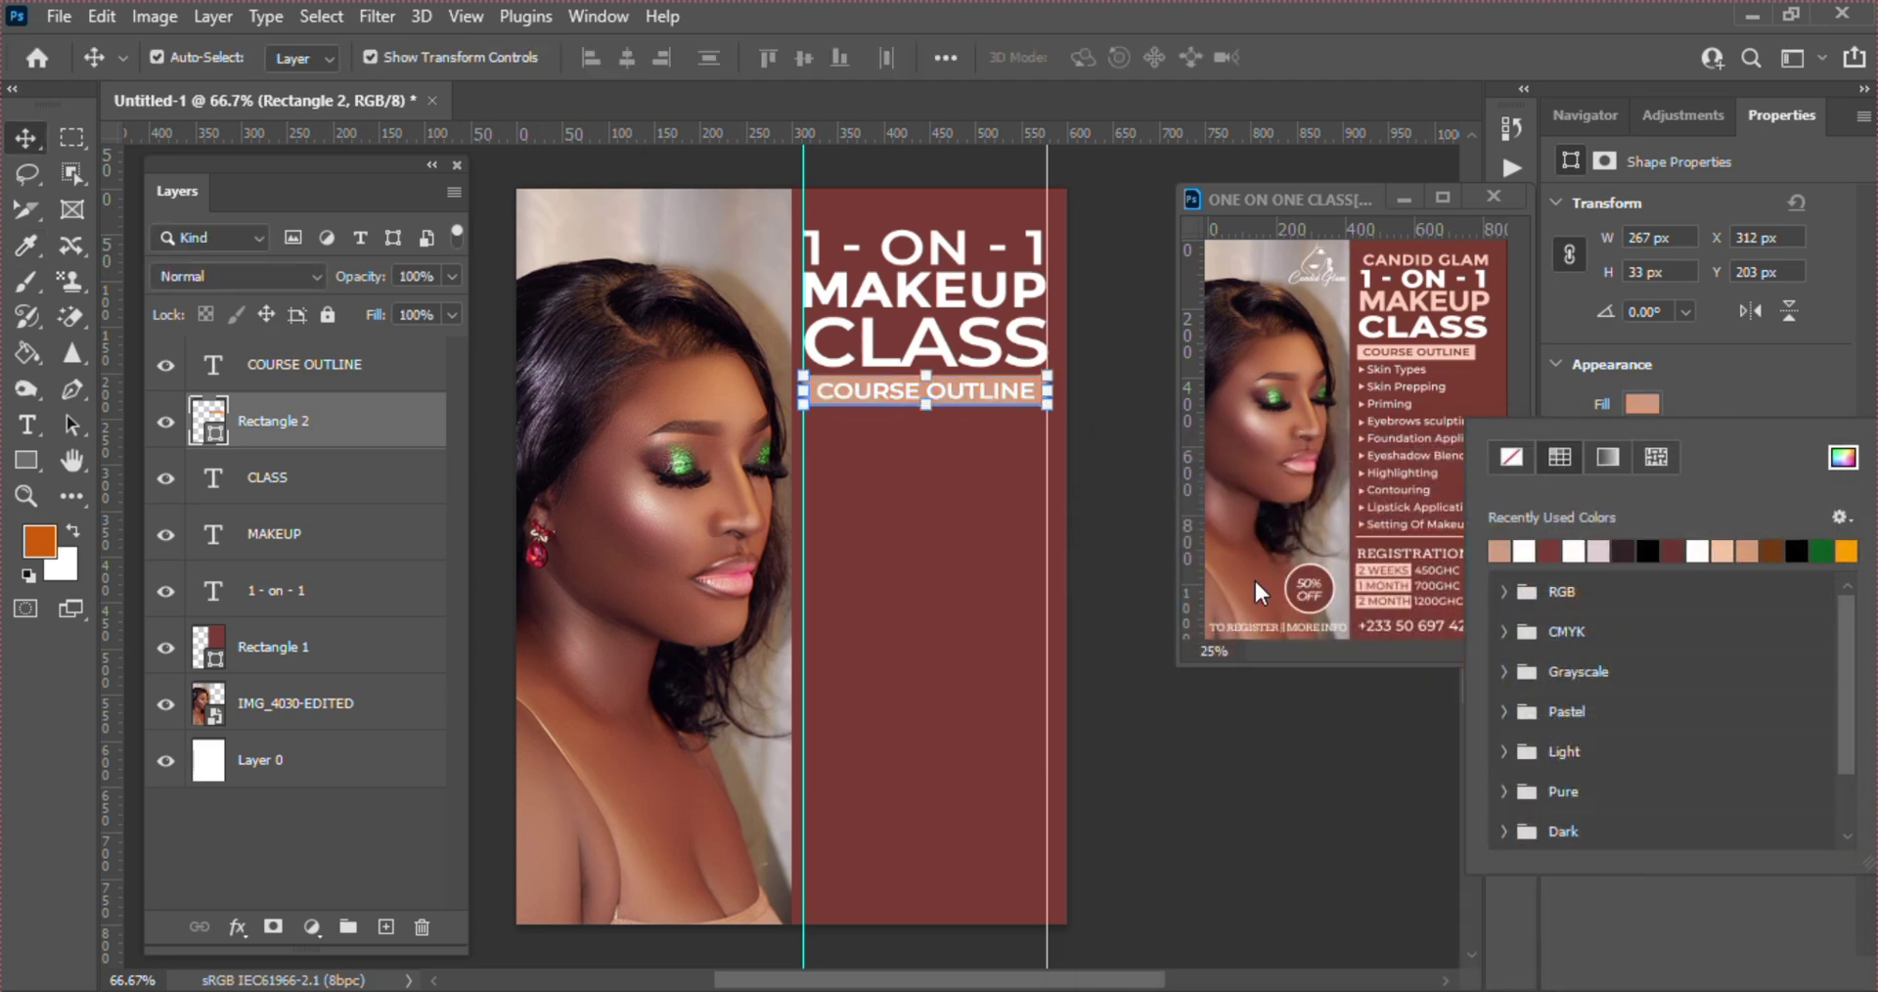
{"action": "key", "text": "Return"}
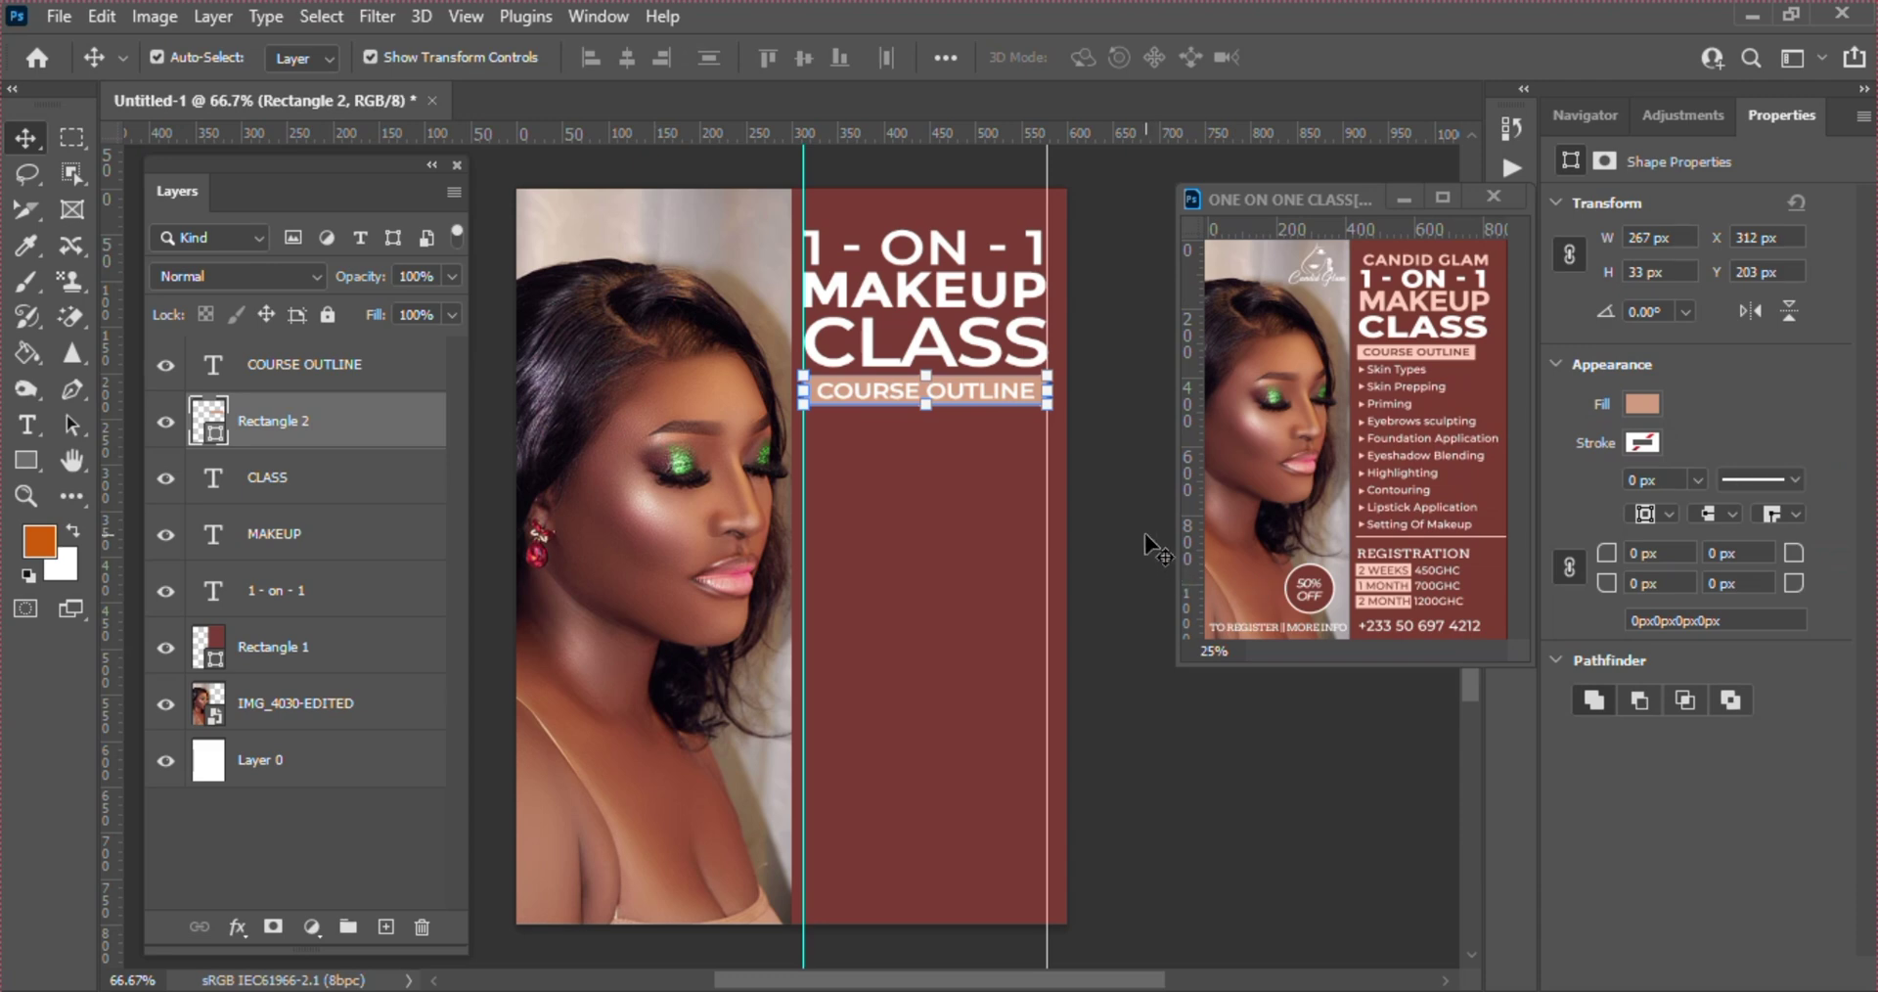
- Change the COURSE OUTLINE rectangle's fill to dusty pink cc807e, lightened from a colour sampled at the model's lips
{"action": "left_click", "coordinate": [1649, 405]}
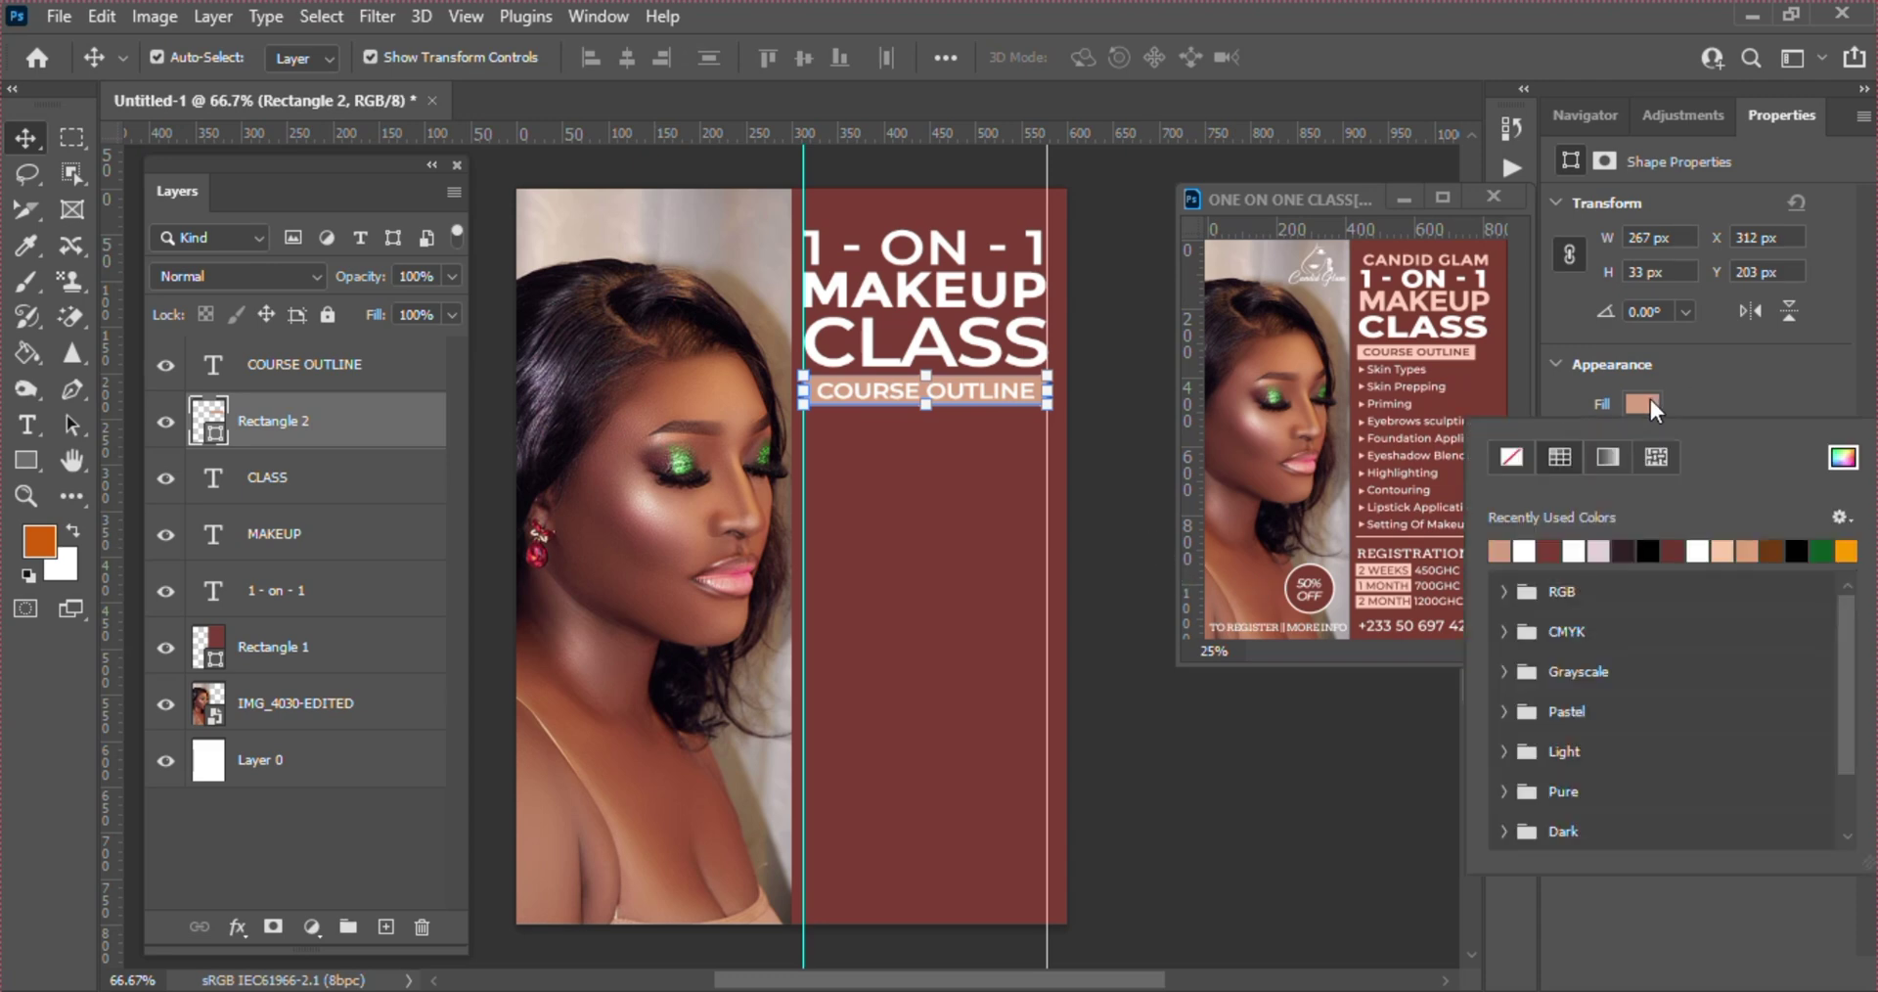
{"action": "left_click", "coordinate": [1842, 457]}
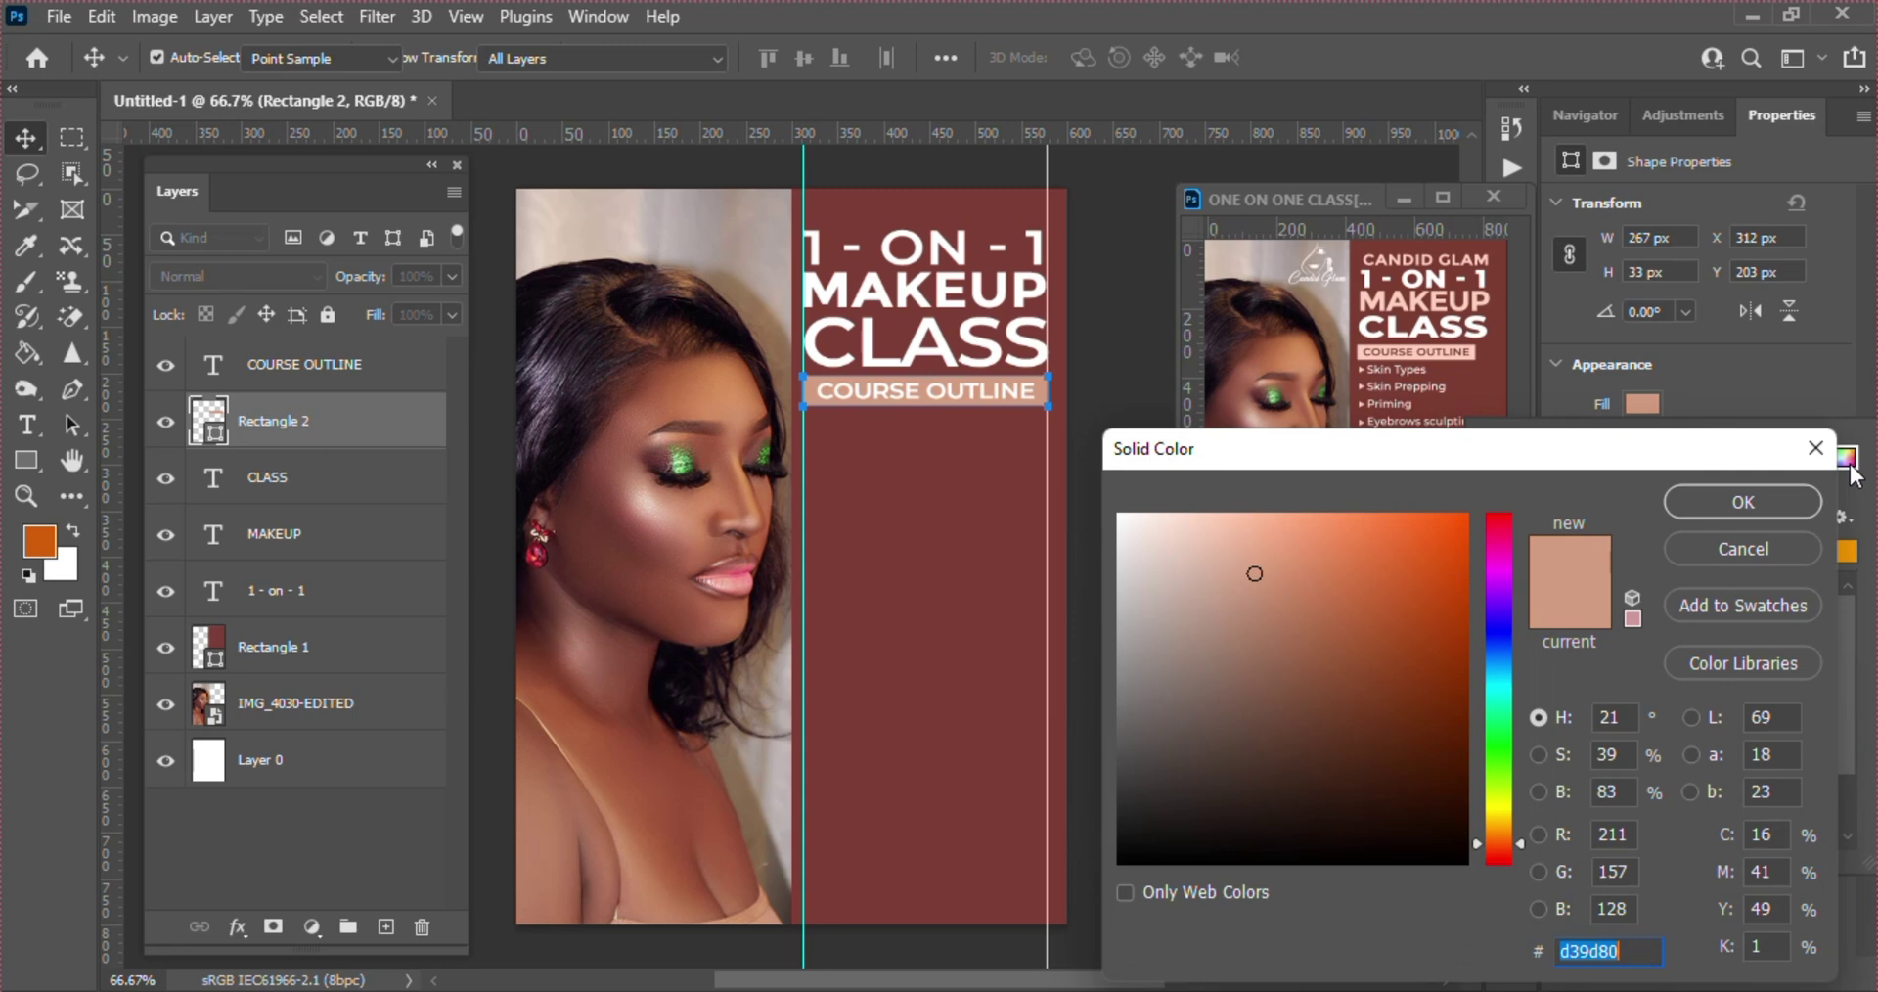
{"action": "left_click", "coordinate": [695, 579]}
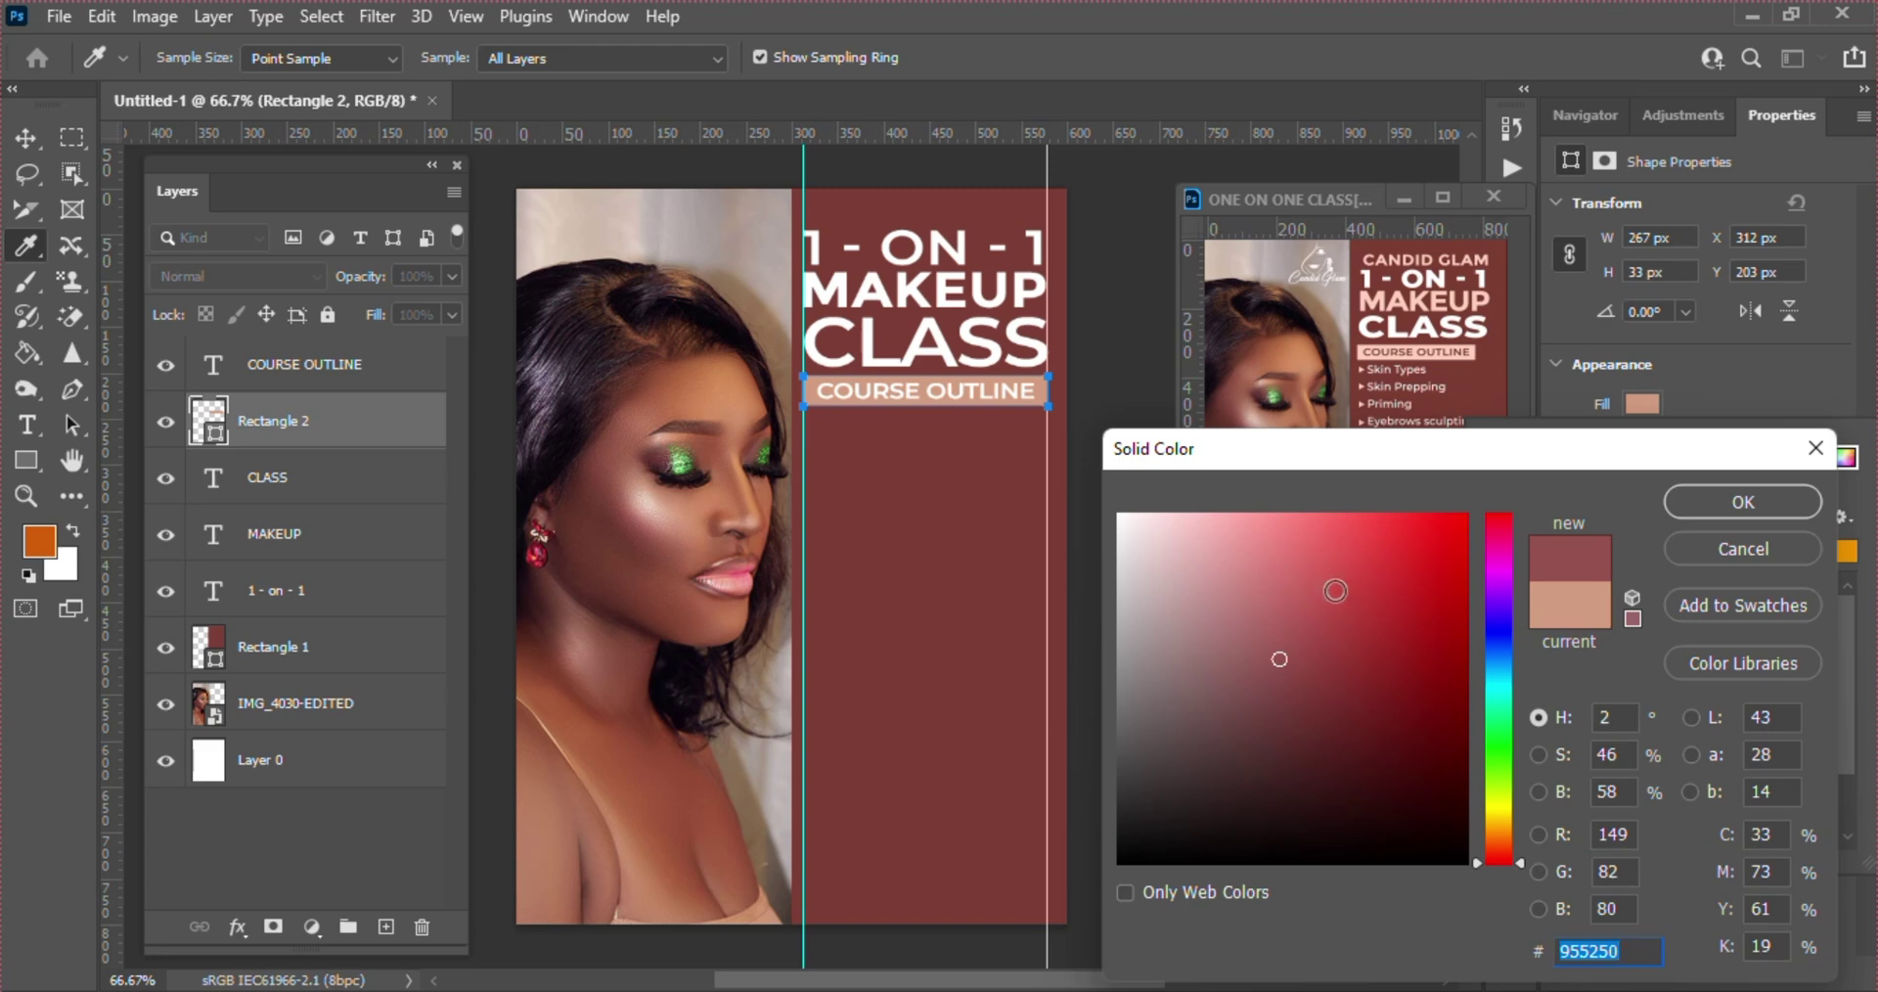
{"action": "left_click", "coordinate": [1269, 623]}
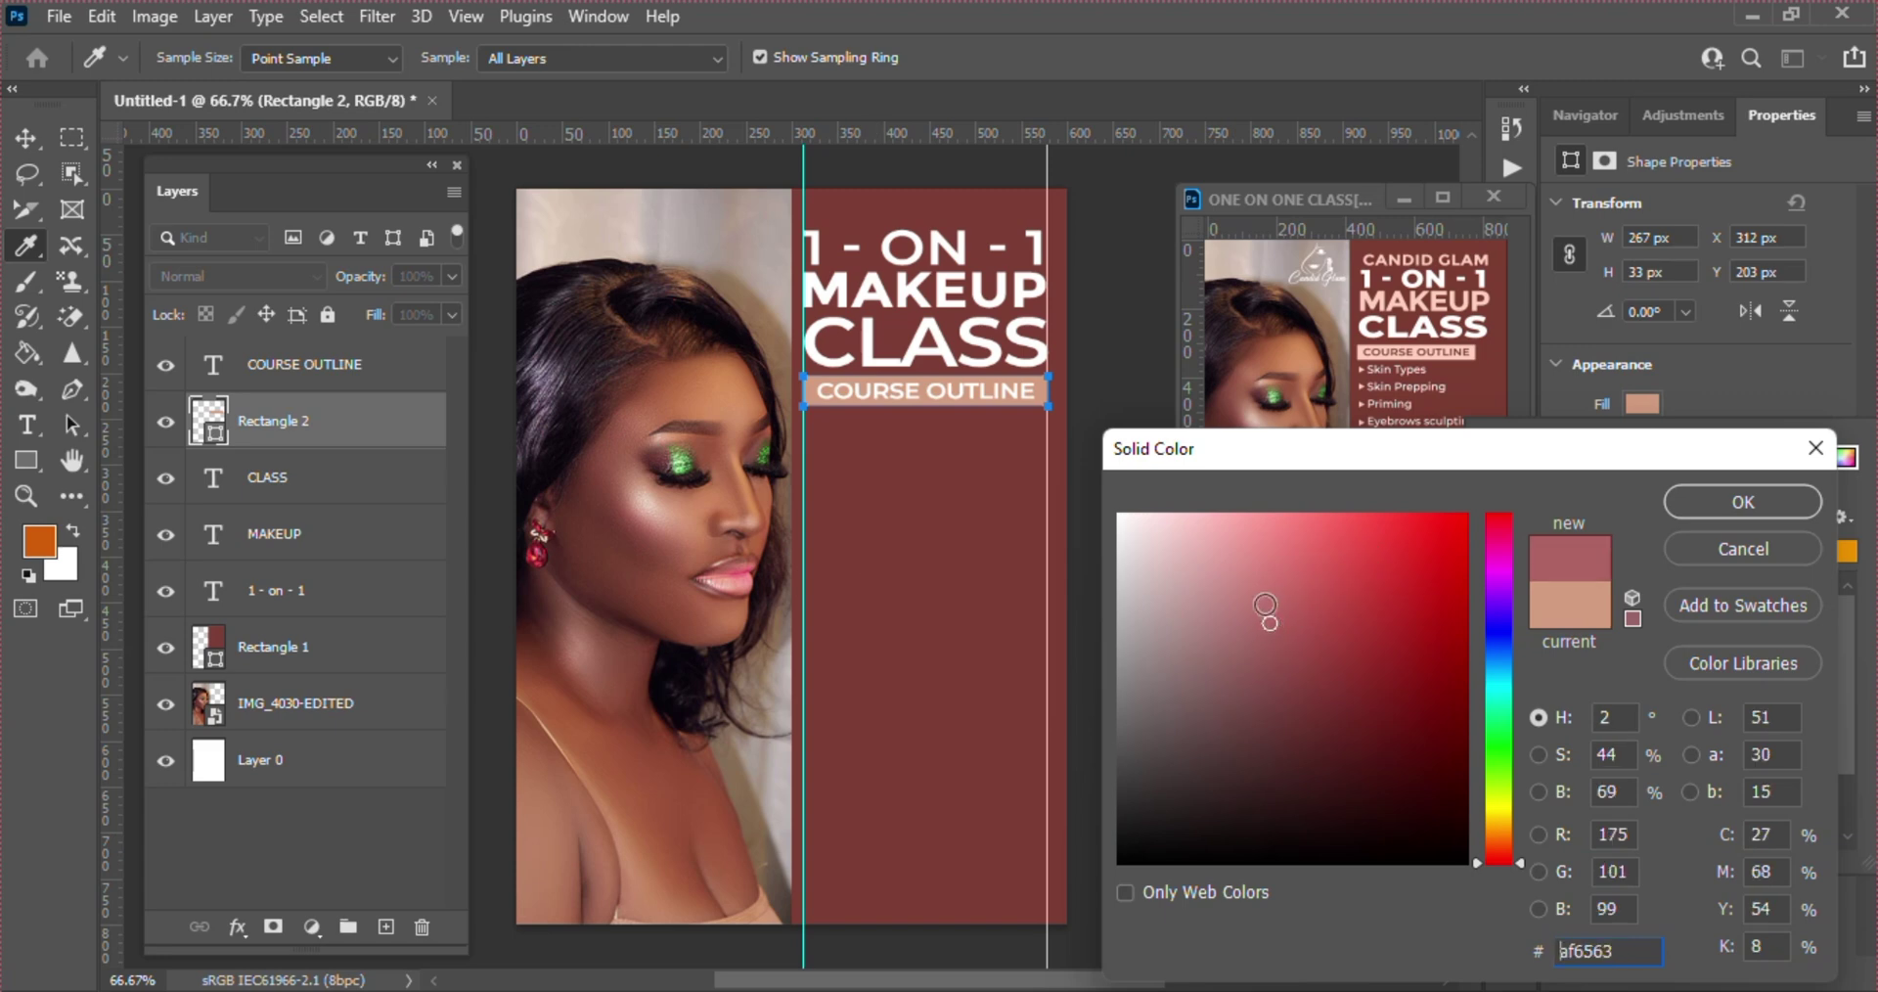
{"action": "left_click", "coordinate": [1263, 596]}
{"action": "left_click", "coordinate": [1252, 583]}
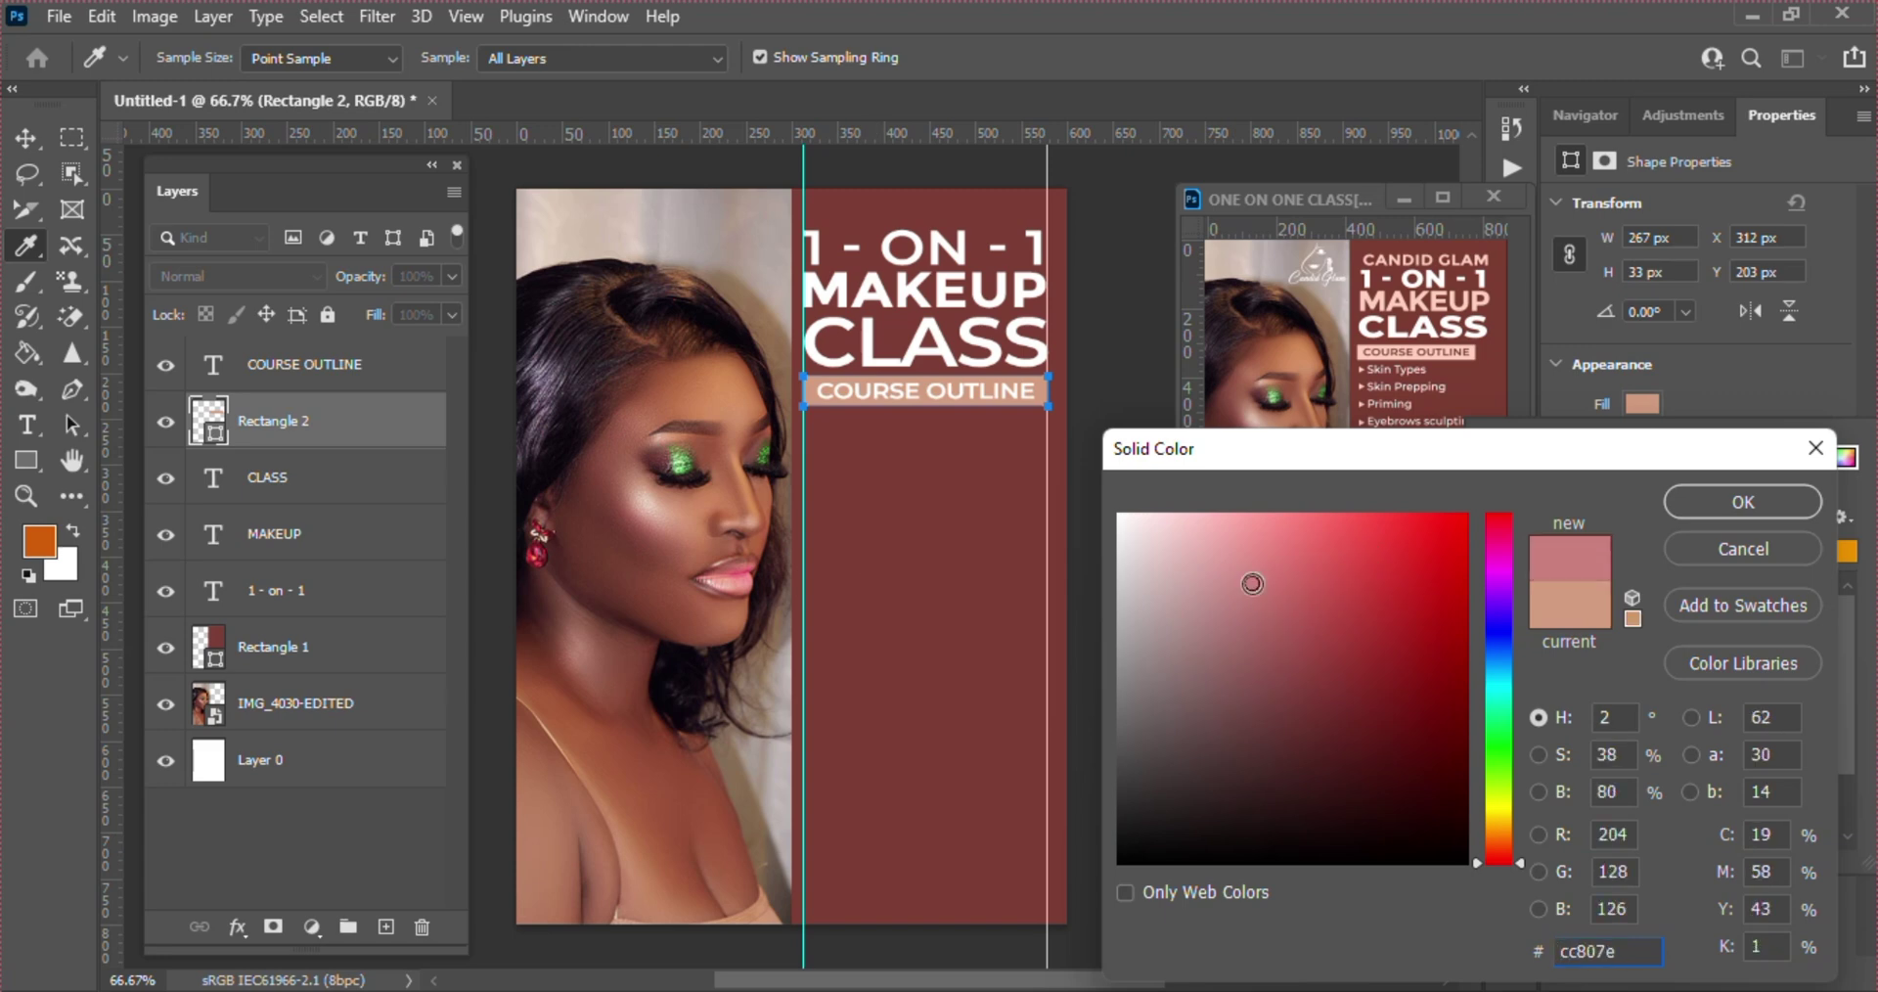
{"action": "key", "text": "Return"}
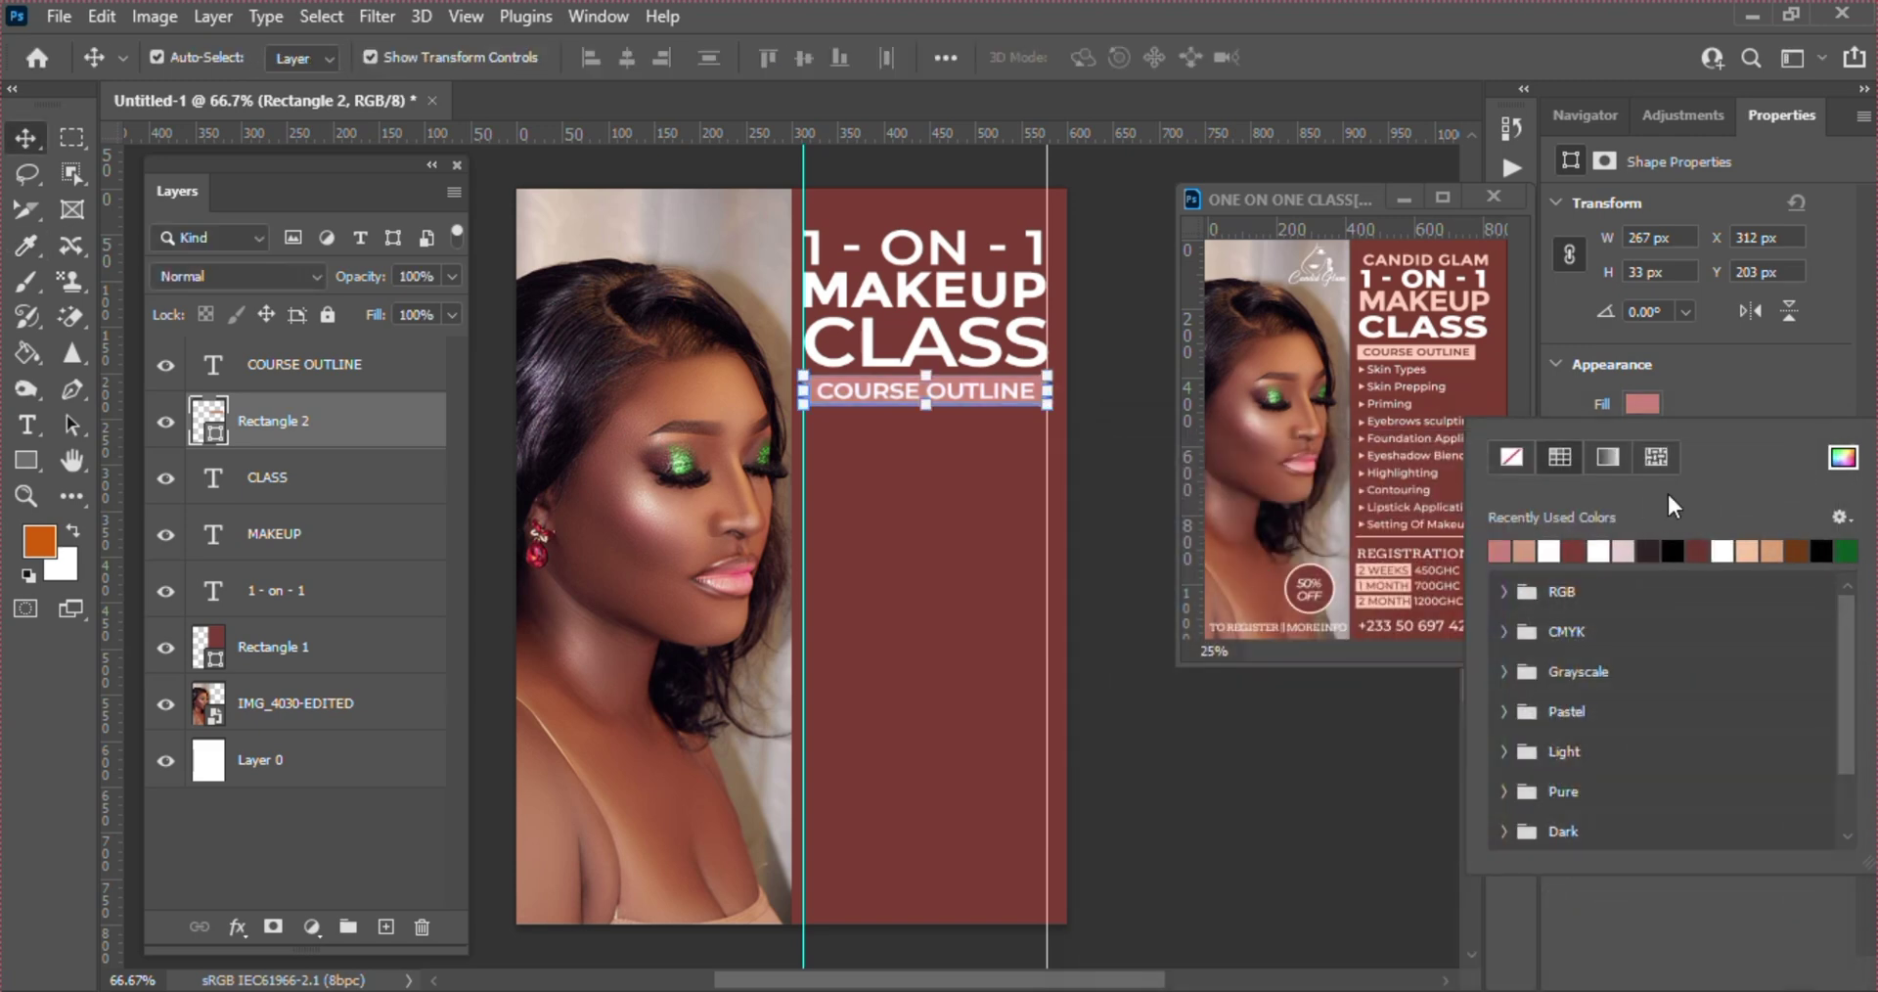
- Change the COURSE OUTLINE rectangle's fill to tan c38c74, lightened from a skin tone sampled low on the model
{"action": "left_click", "coordinate": [1843, 457]}
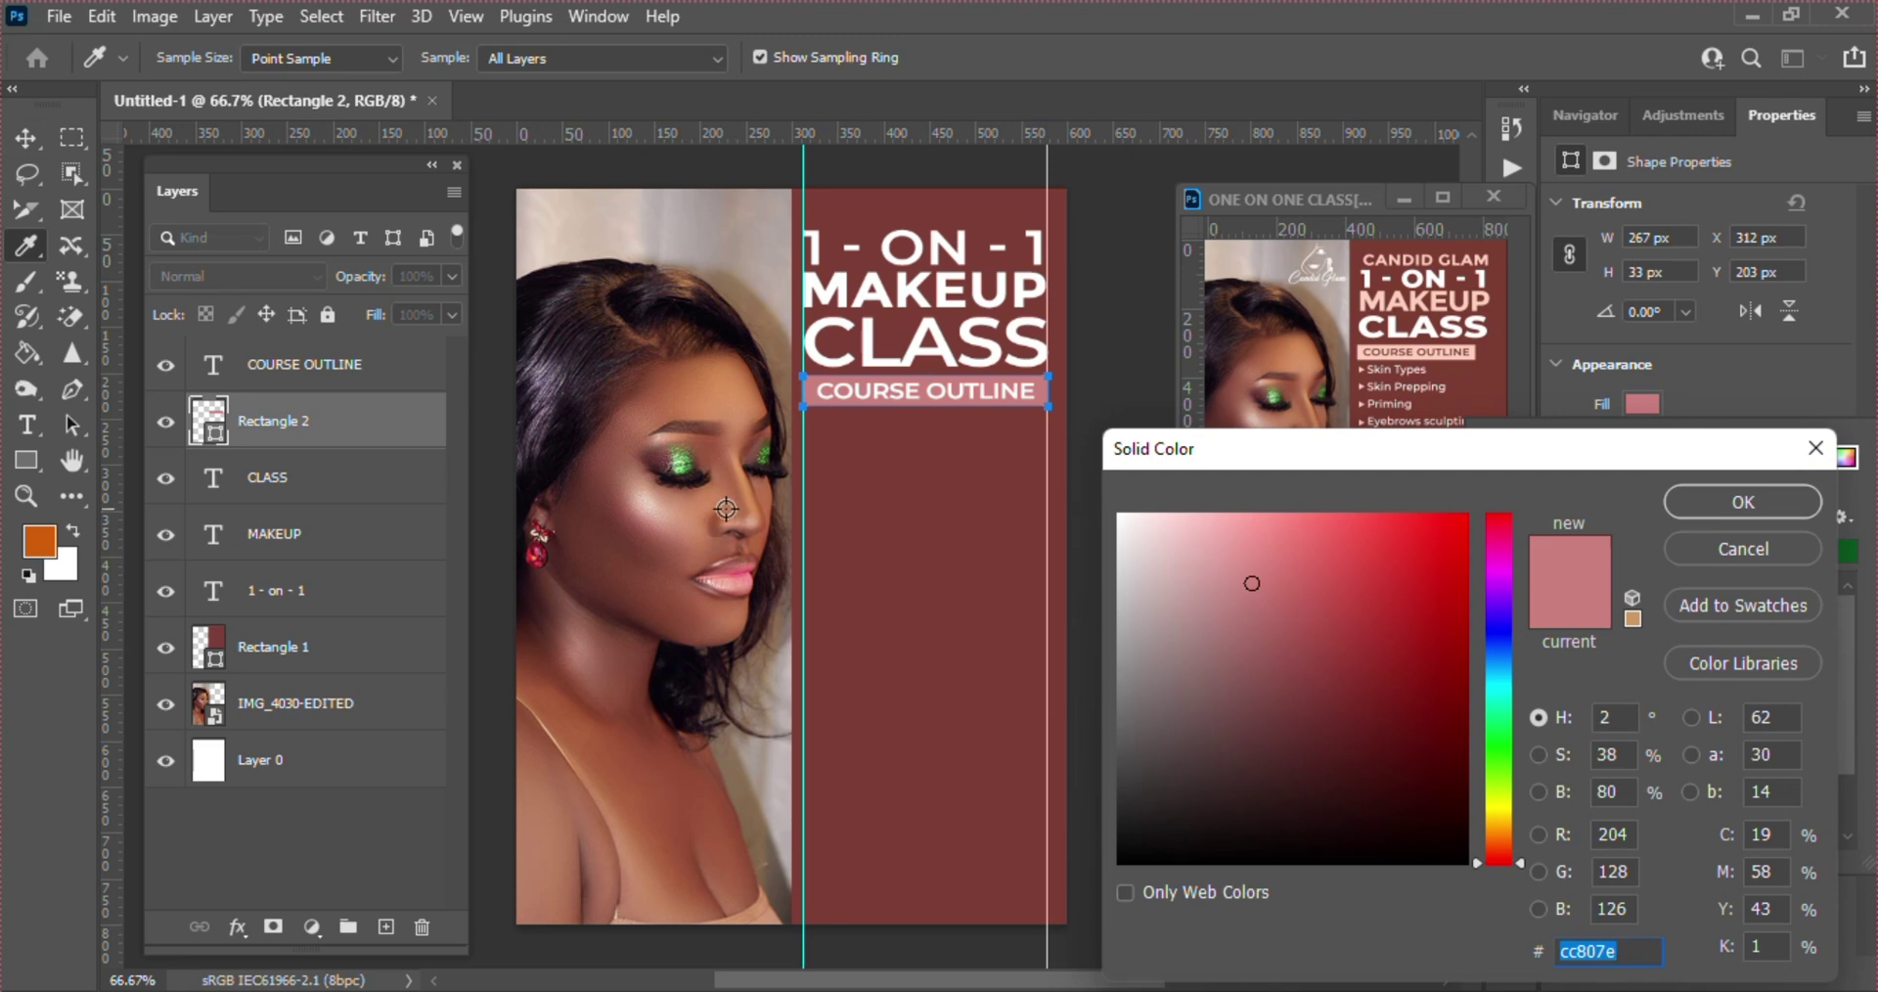
{"action": "left_click", "coordinate": [538, 546]}
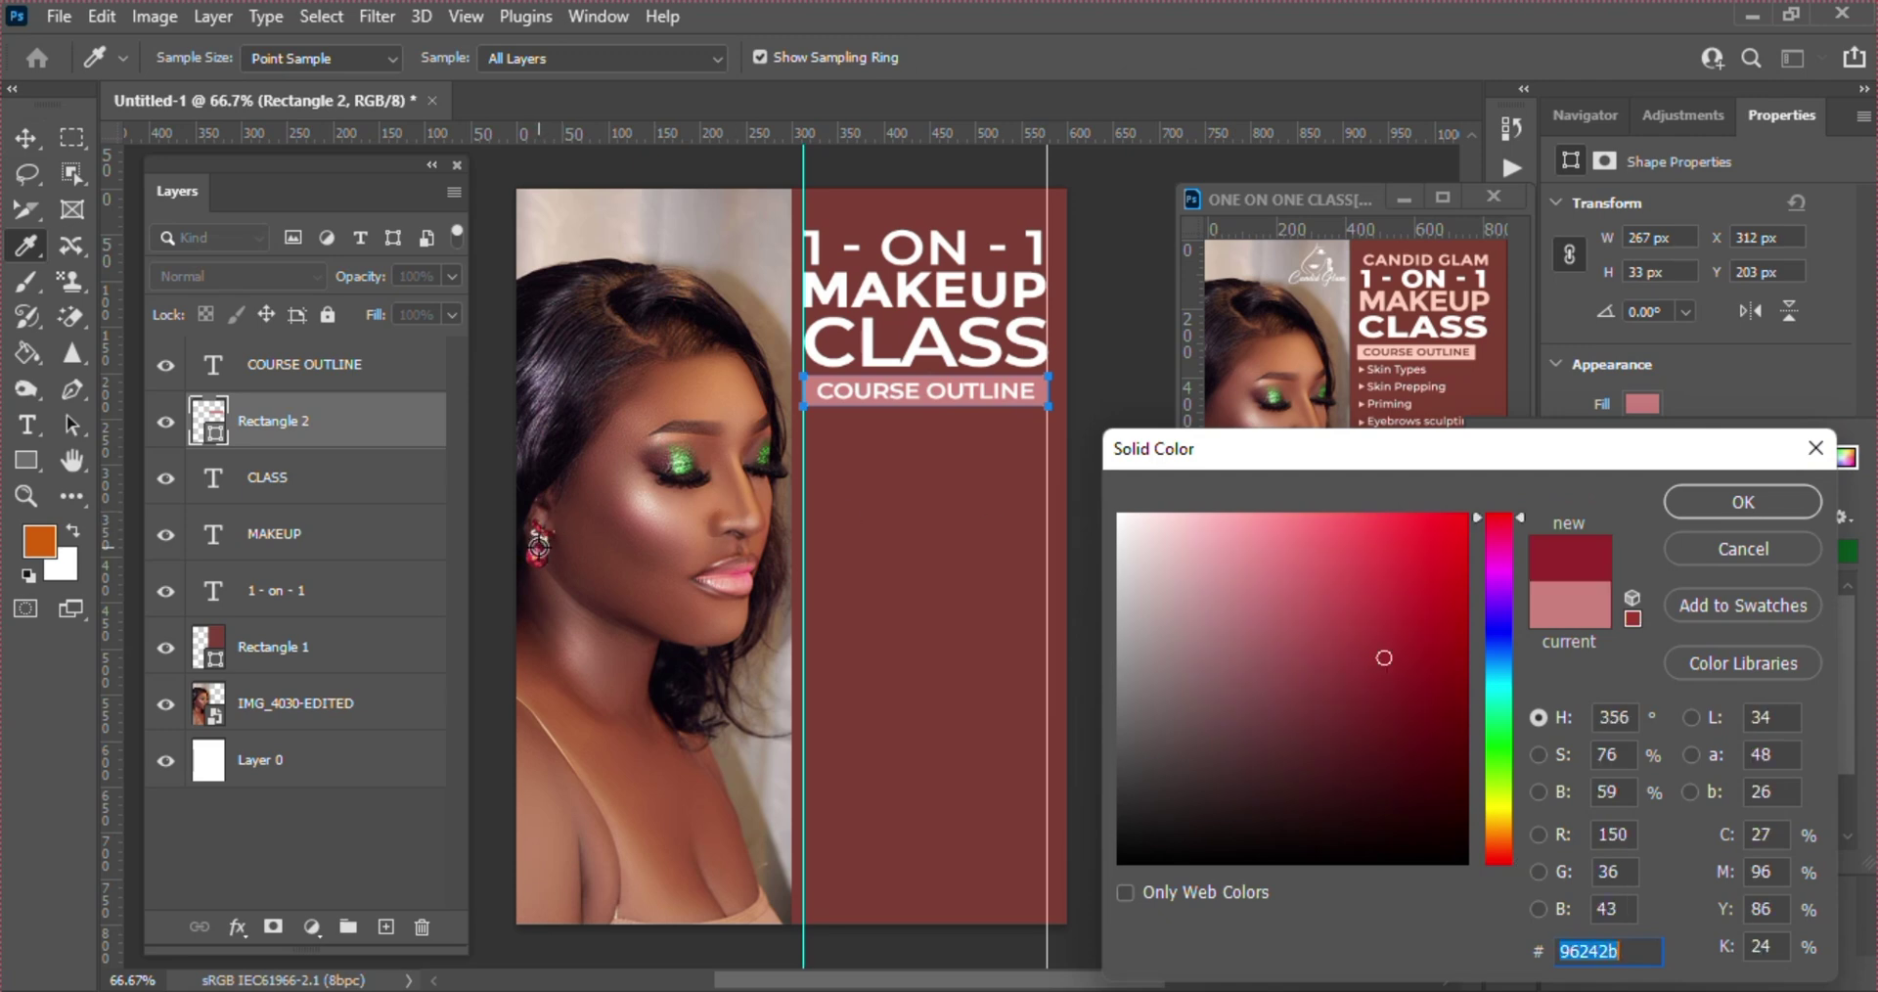
{"action": "left_click", "coordinate": [611, 631]}
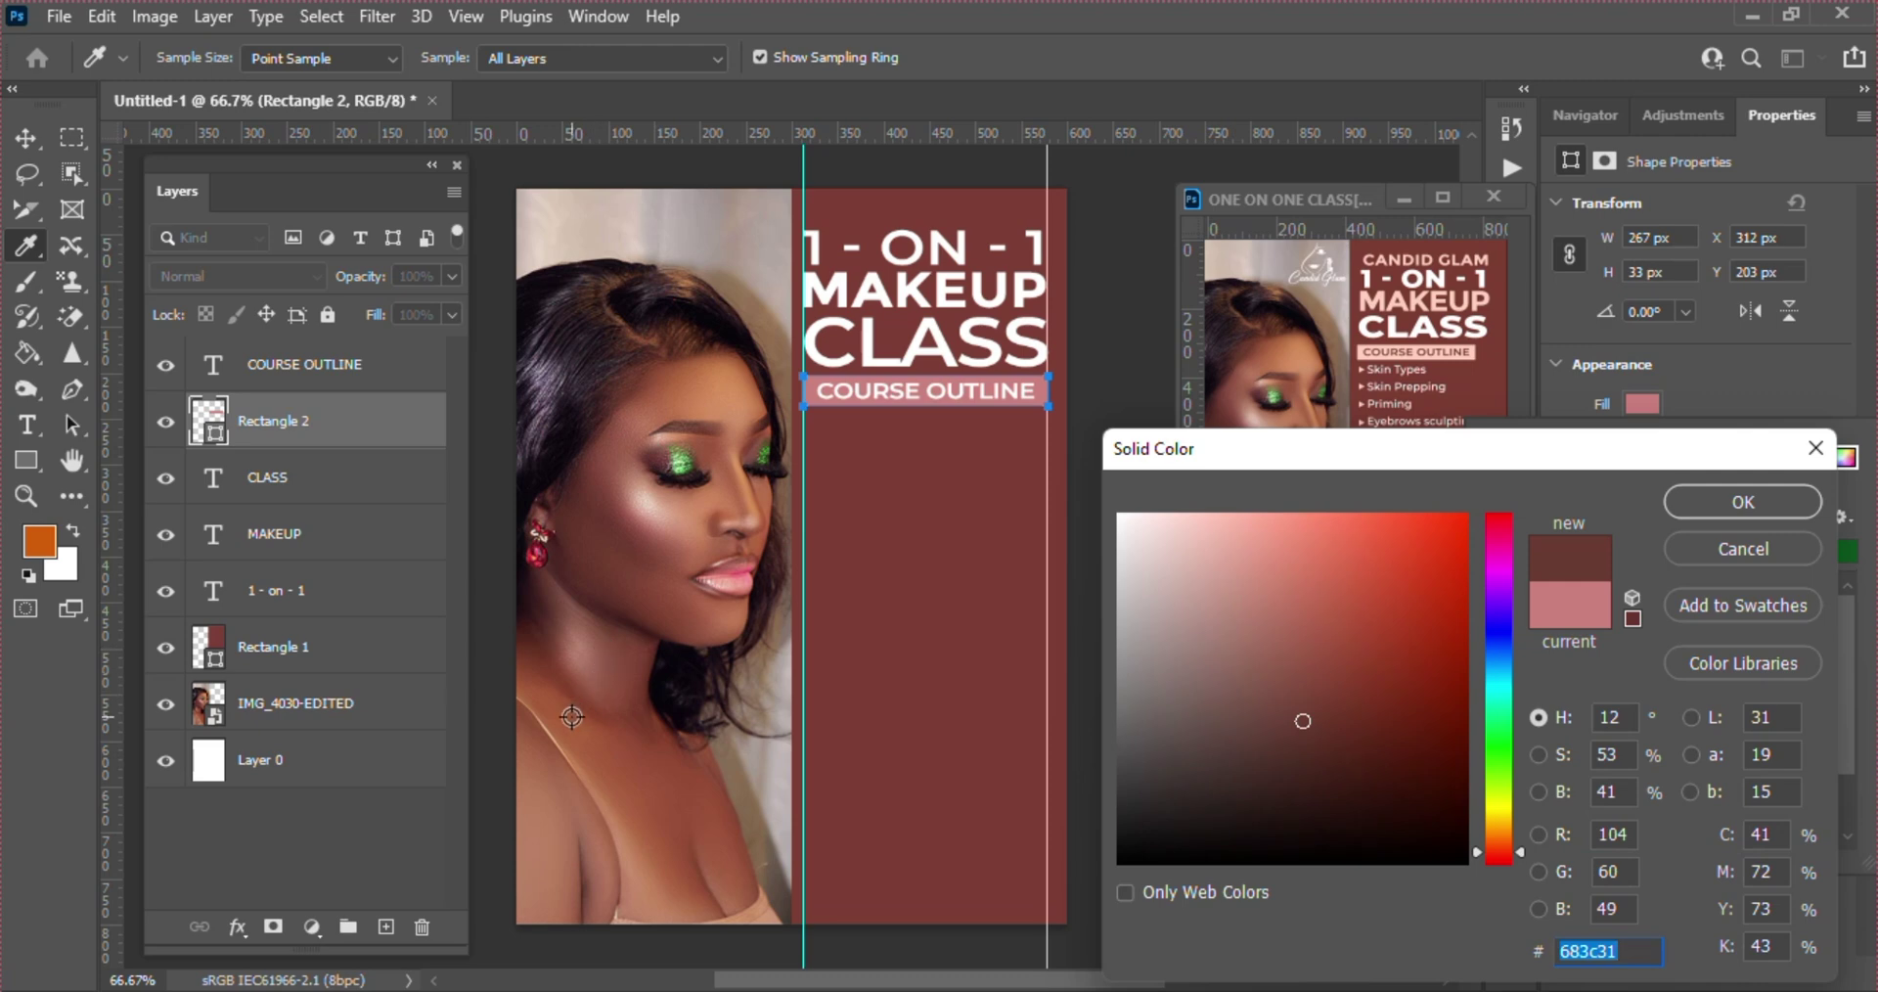
{"action": "left_click", "coordinate": [620, 605]}
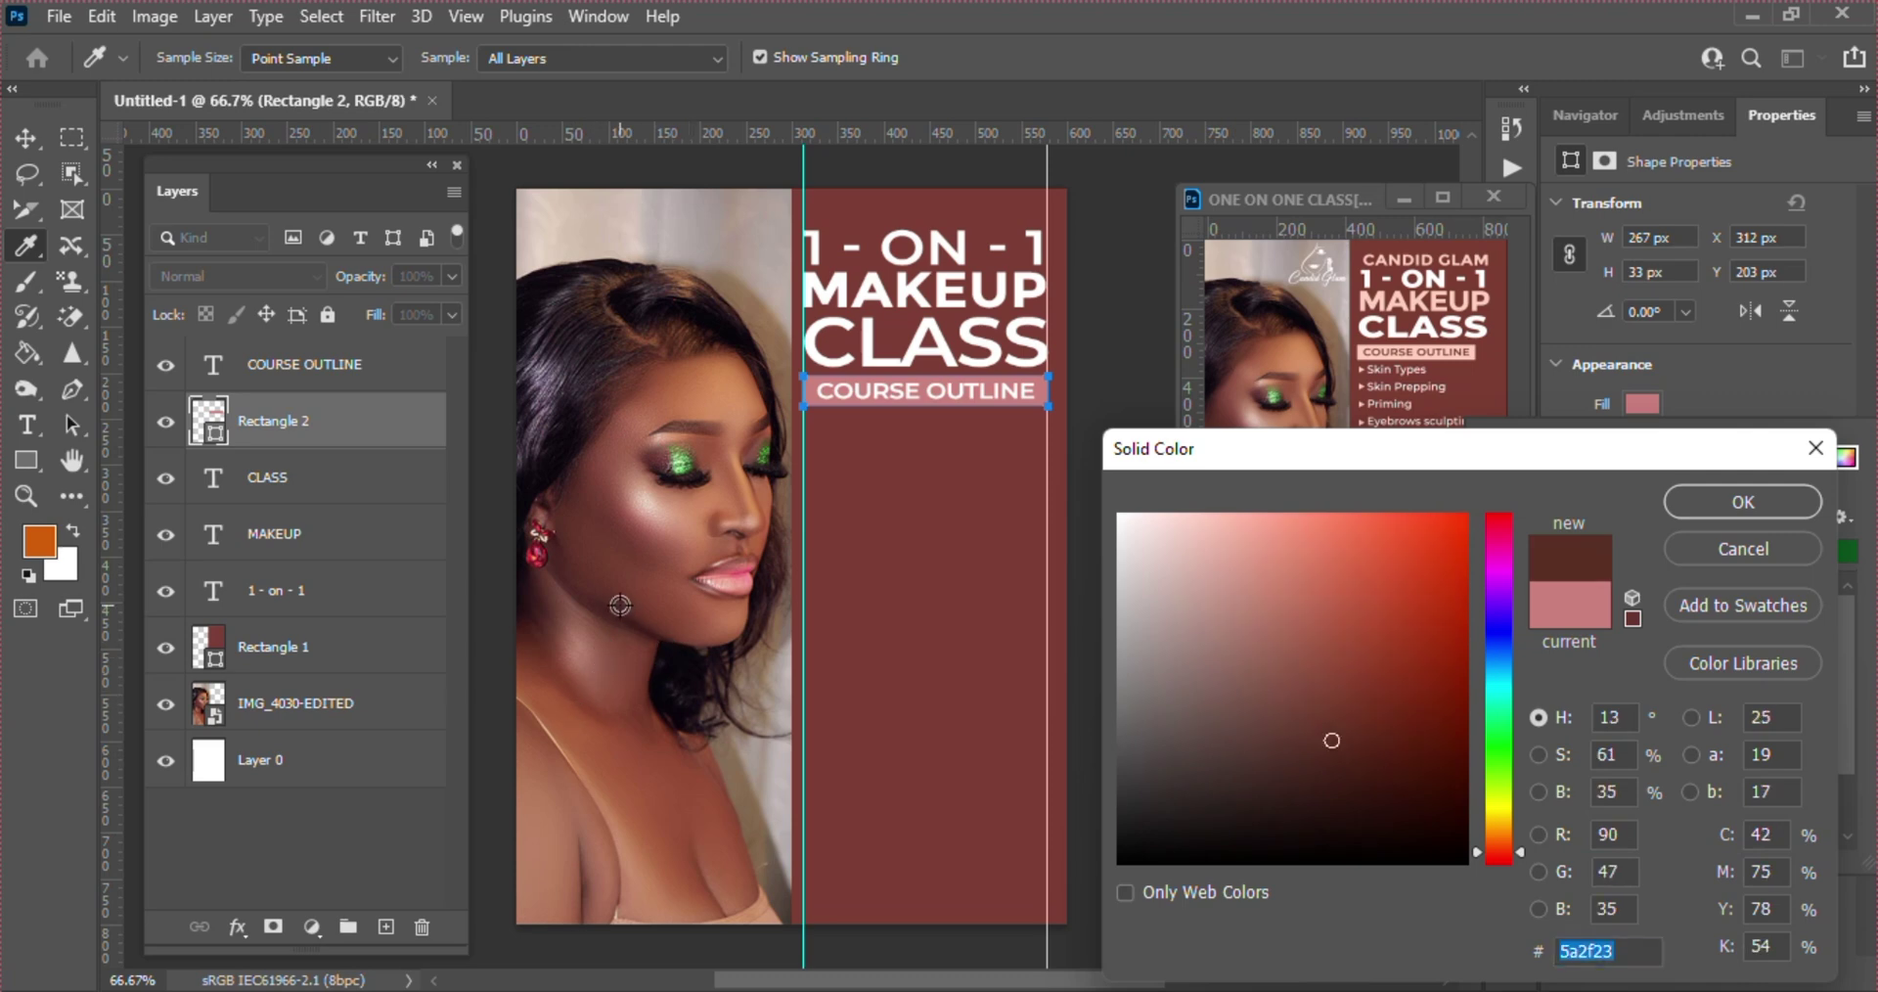
{"action": "left_click", "coordinate": [592, 571]}
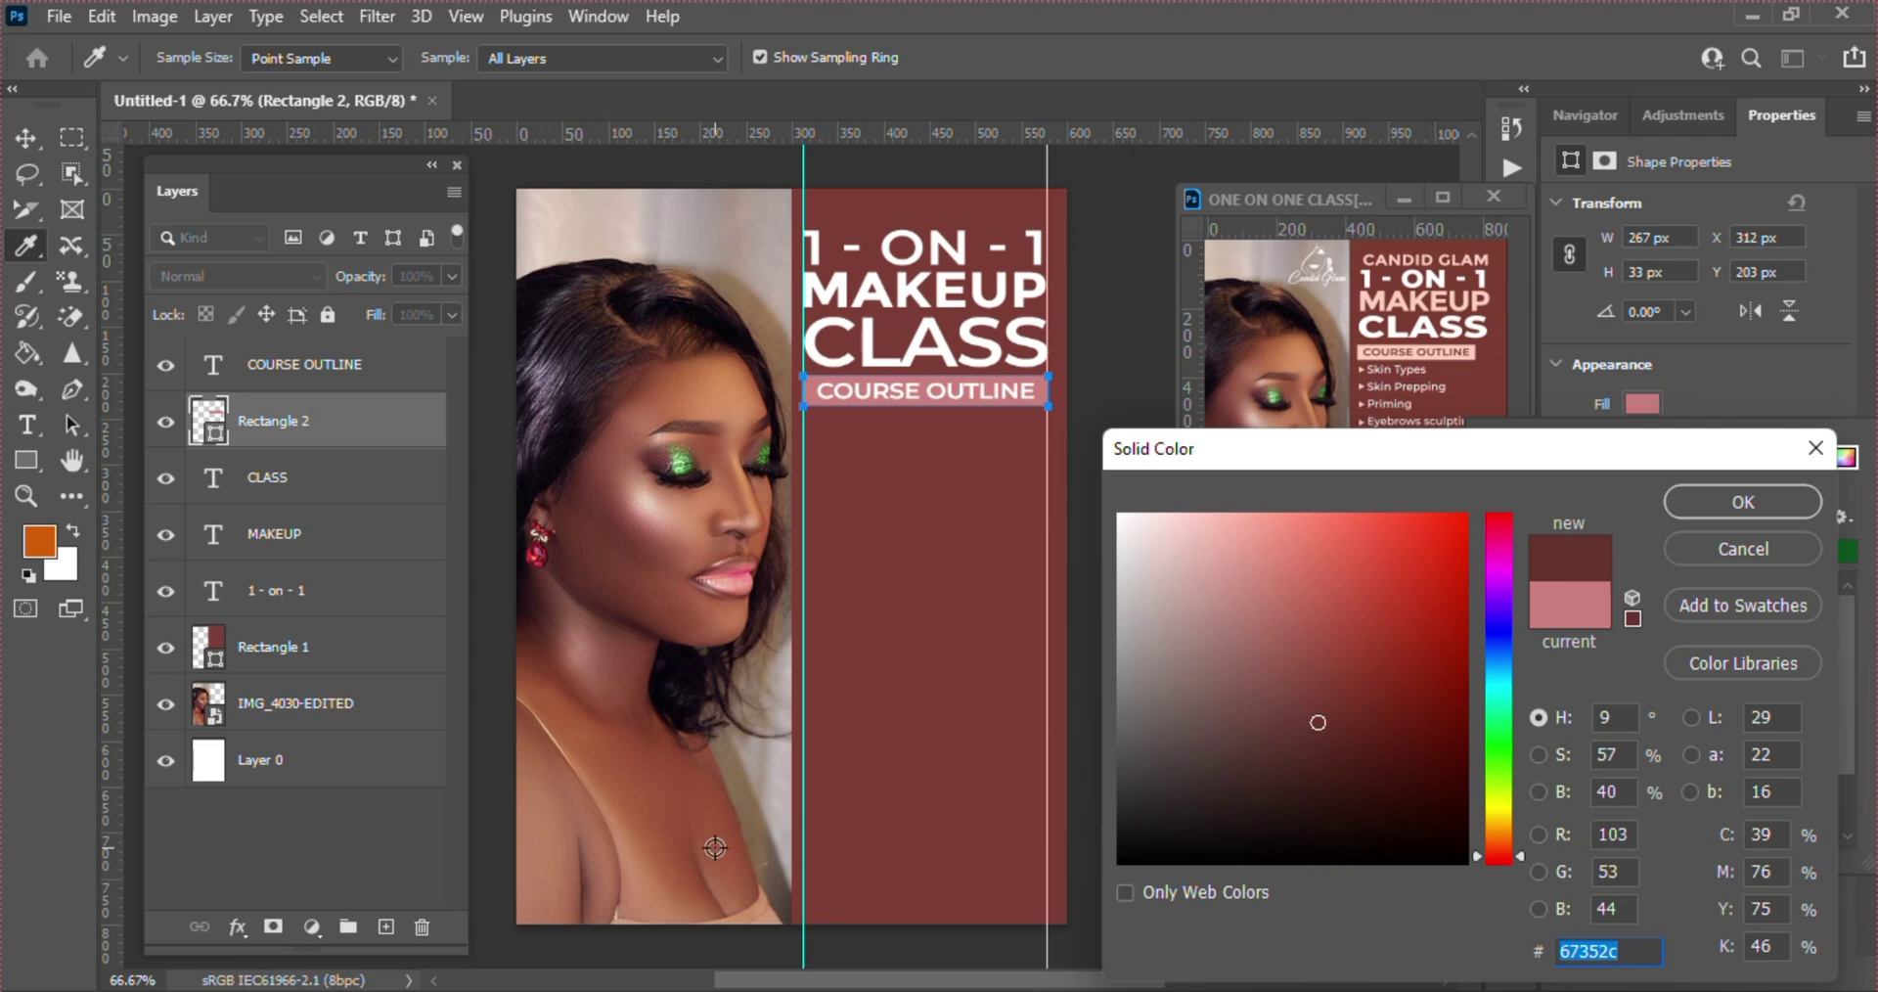
{"action": "left_click", "coordinate": [623, 854]}
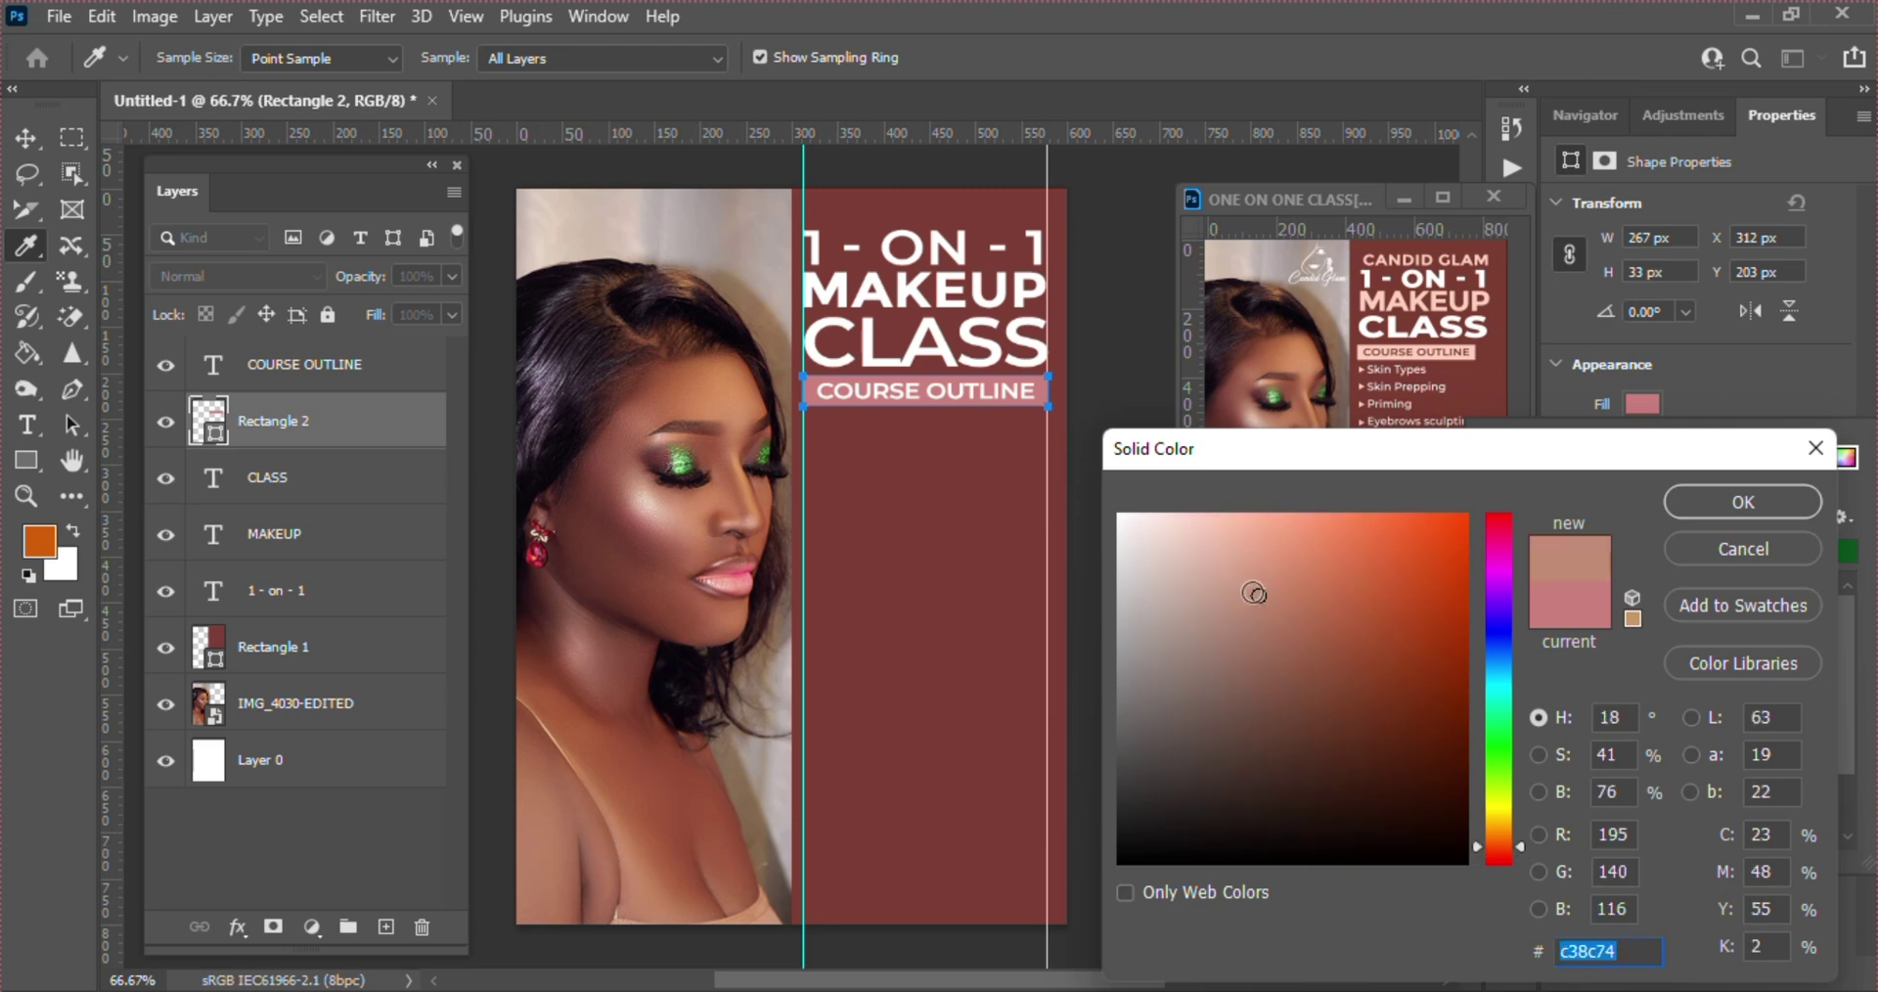
{"action": "key", "text": "Return"}
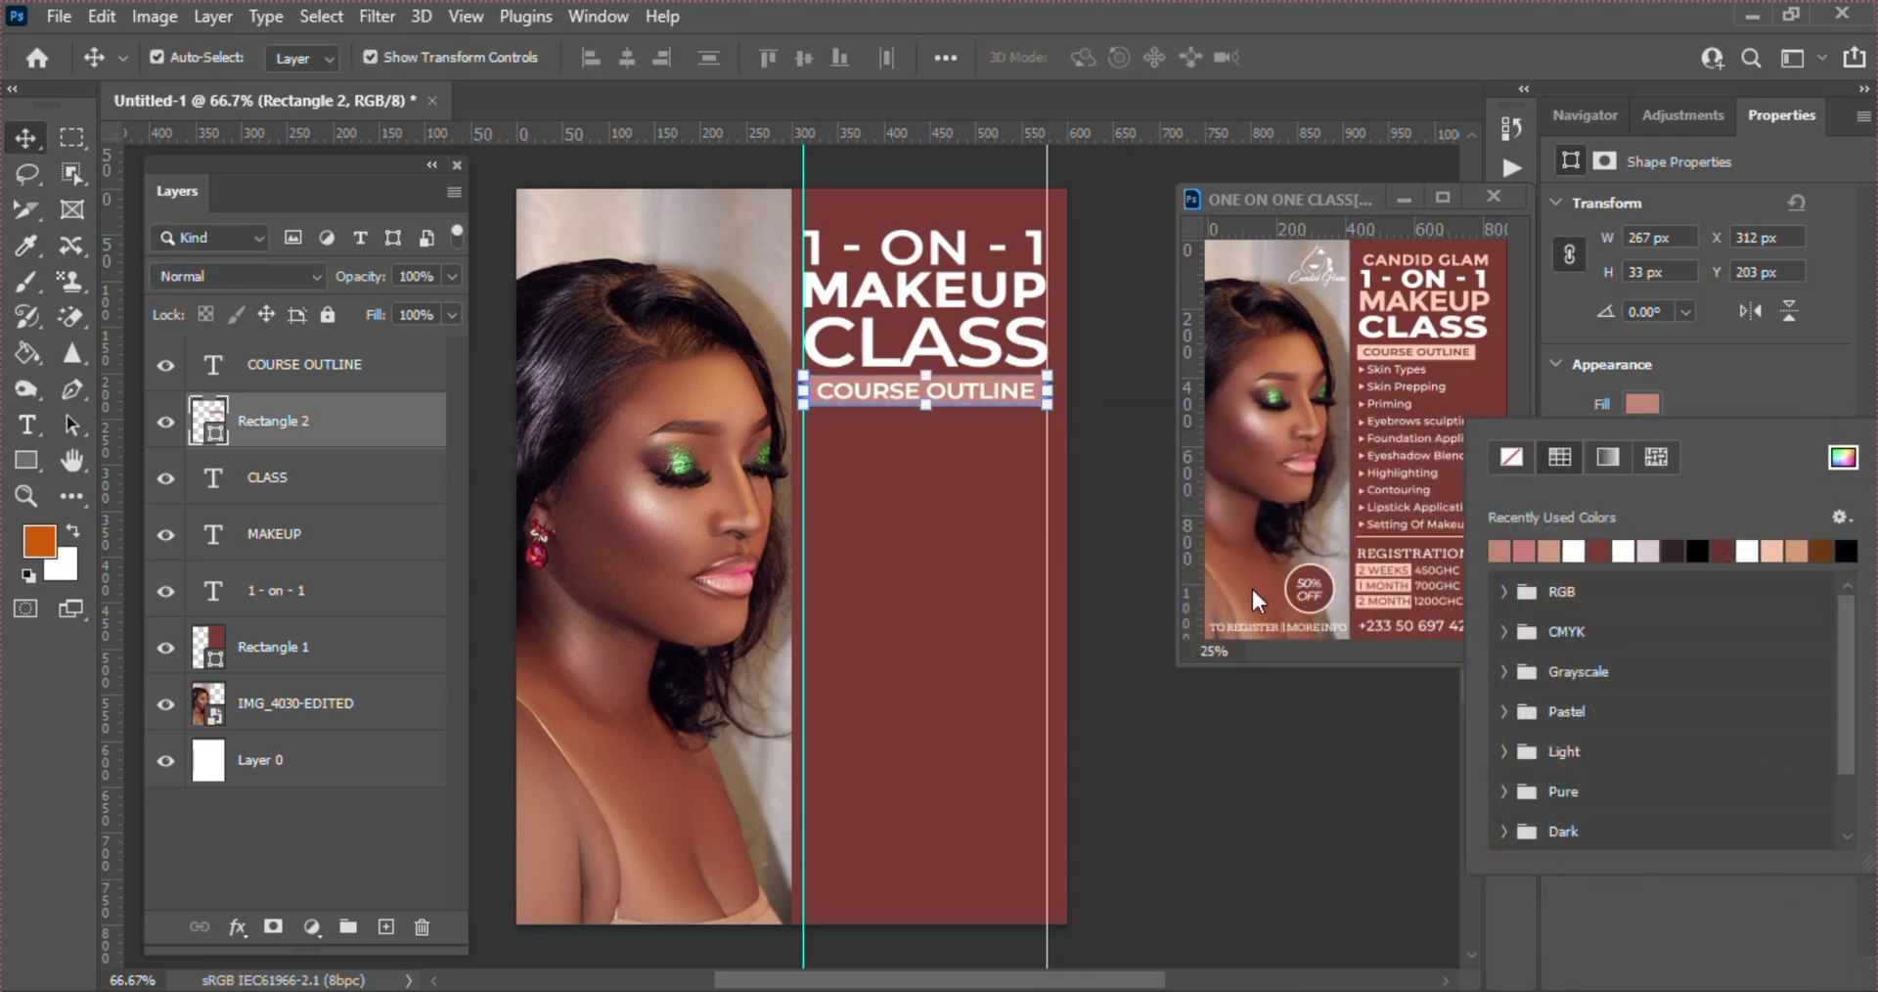
{"action": "left_click", "coordinate": [1690, 367]}
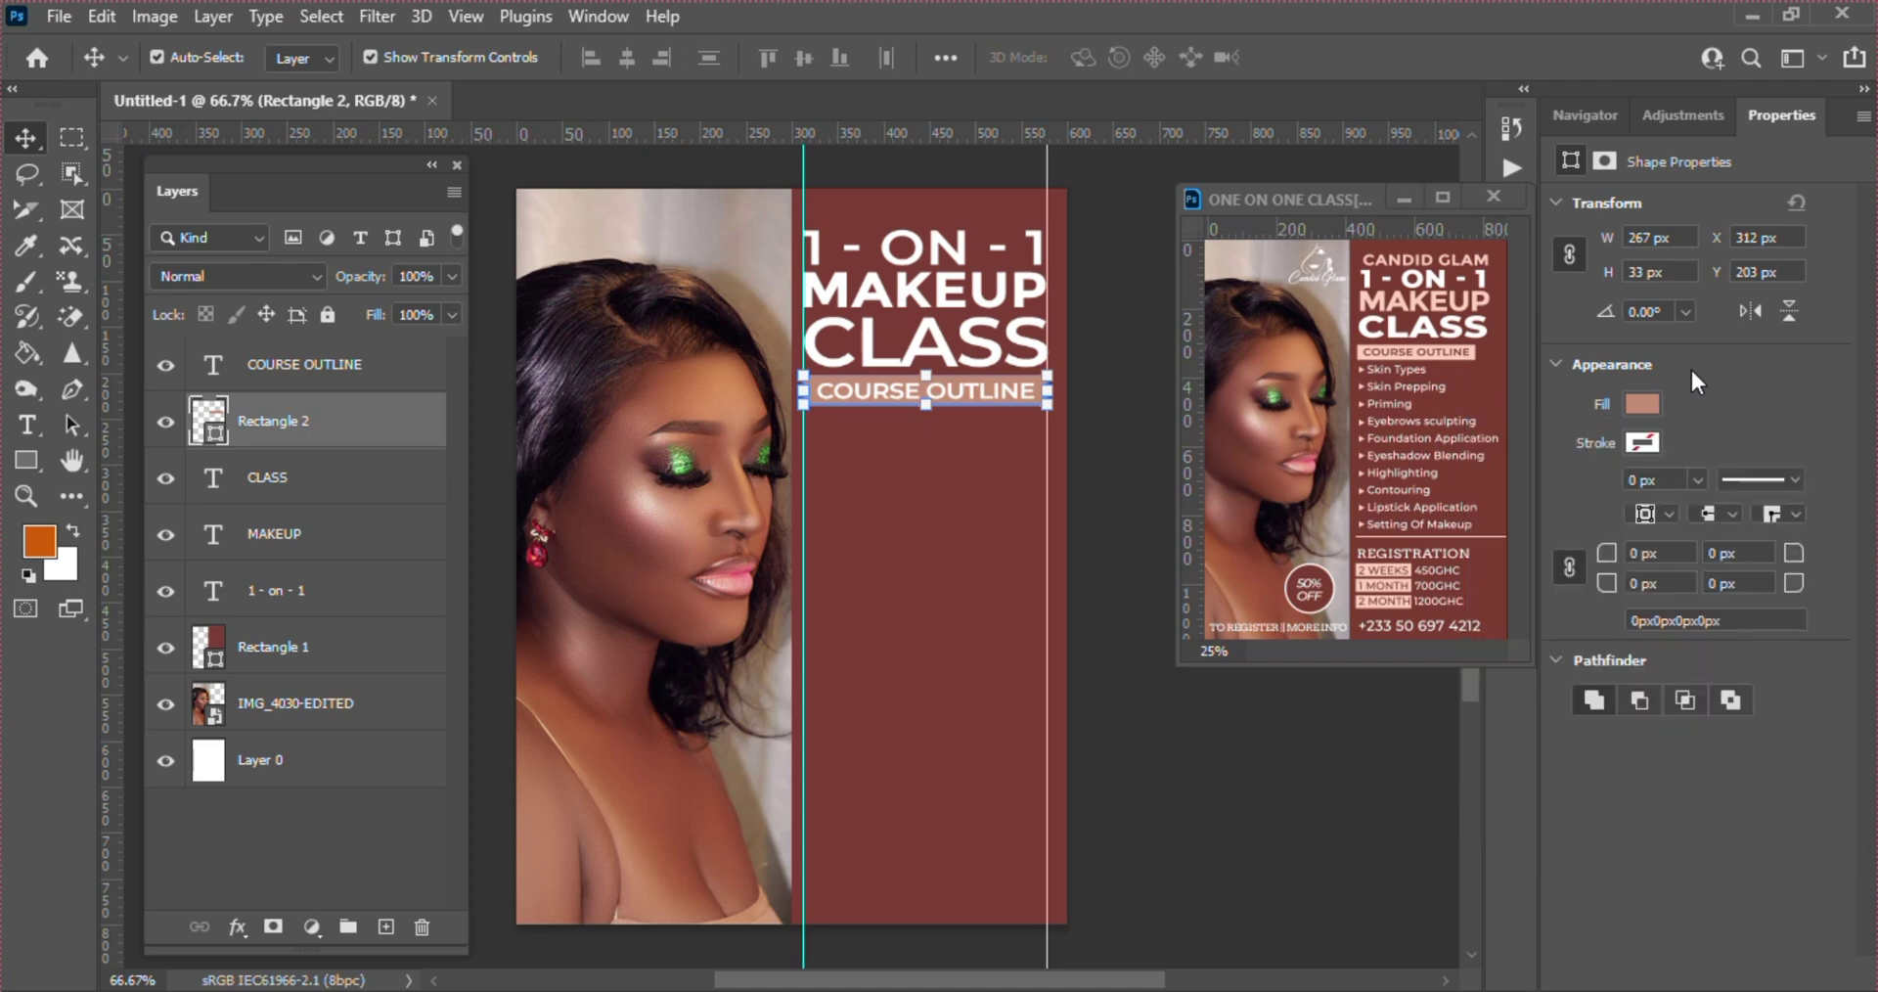
- Colour the COURSE OUTLINE text reddish brown 7d3d34, sampled from the brown panel
{"action": "left_click", "coordinate": [974, 394]}
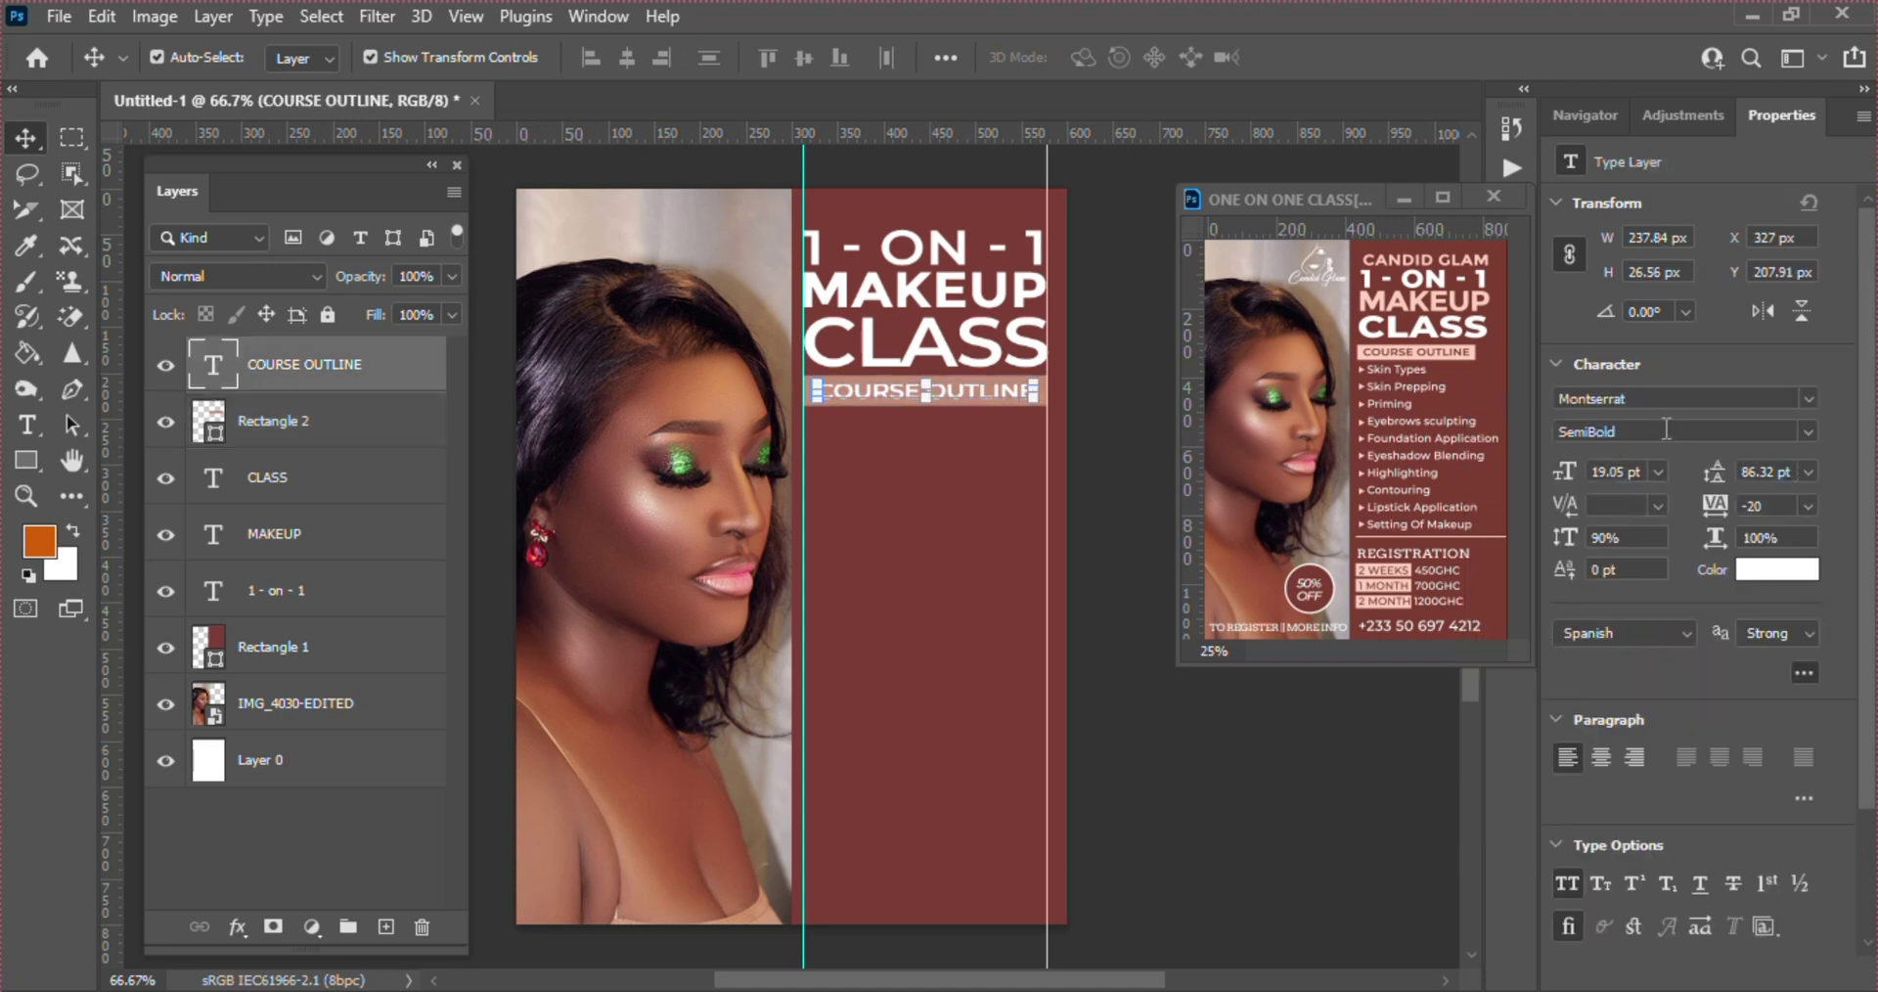
{"action": "left_click", "coordinate": [1776, 573]}
{"action": "left_click", "coordinate": [954, 423]}
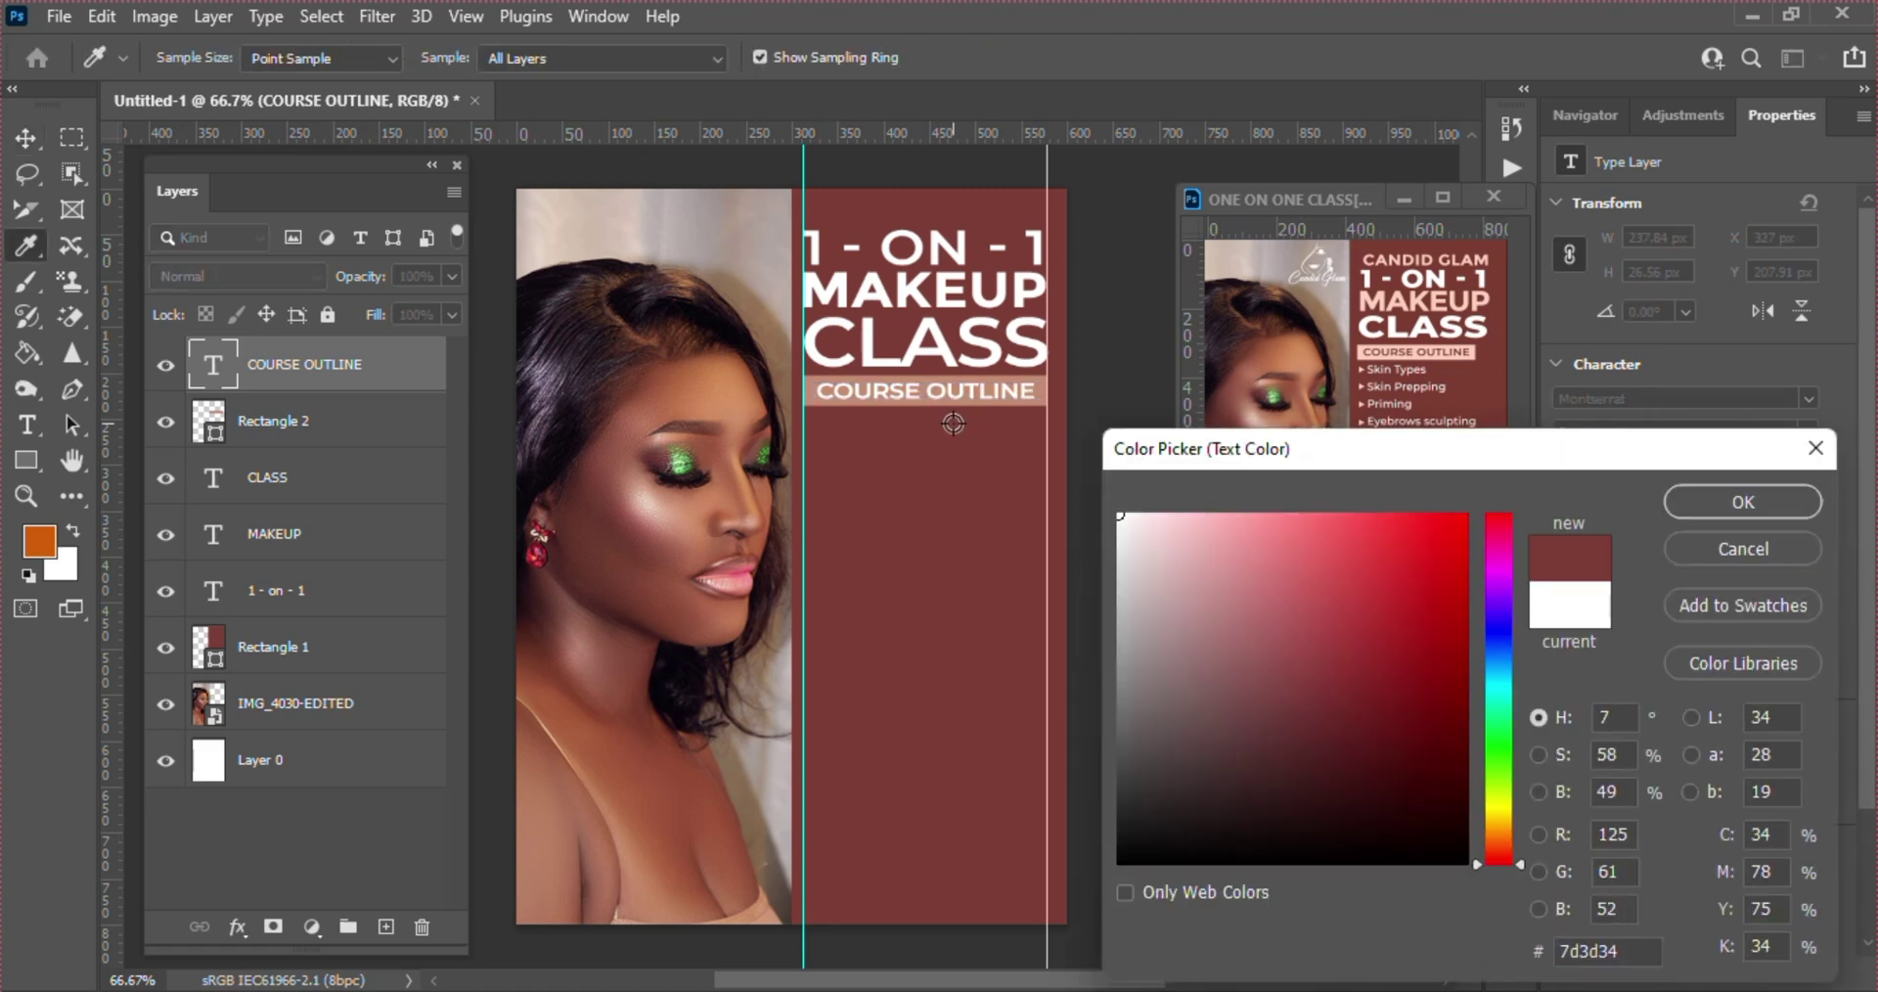
{"action": "key", "text": "Return"}
{"action": "left_click", "coordinate": [965, 532]}
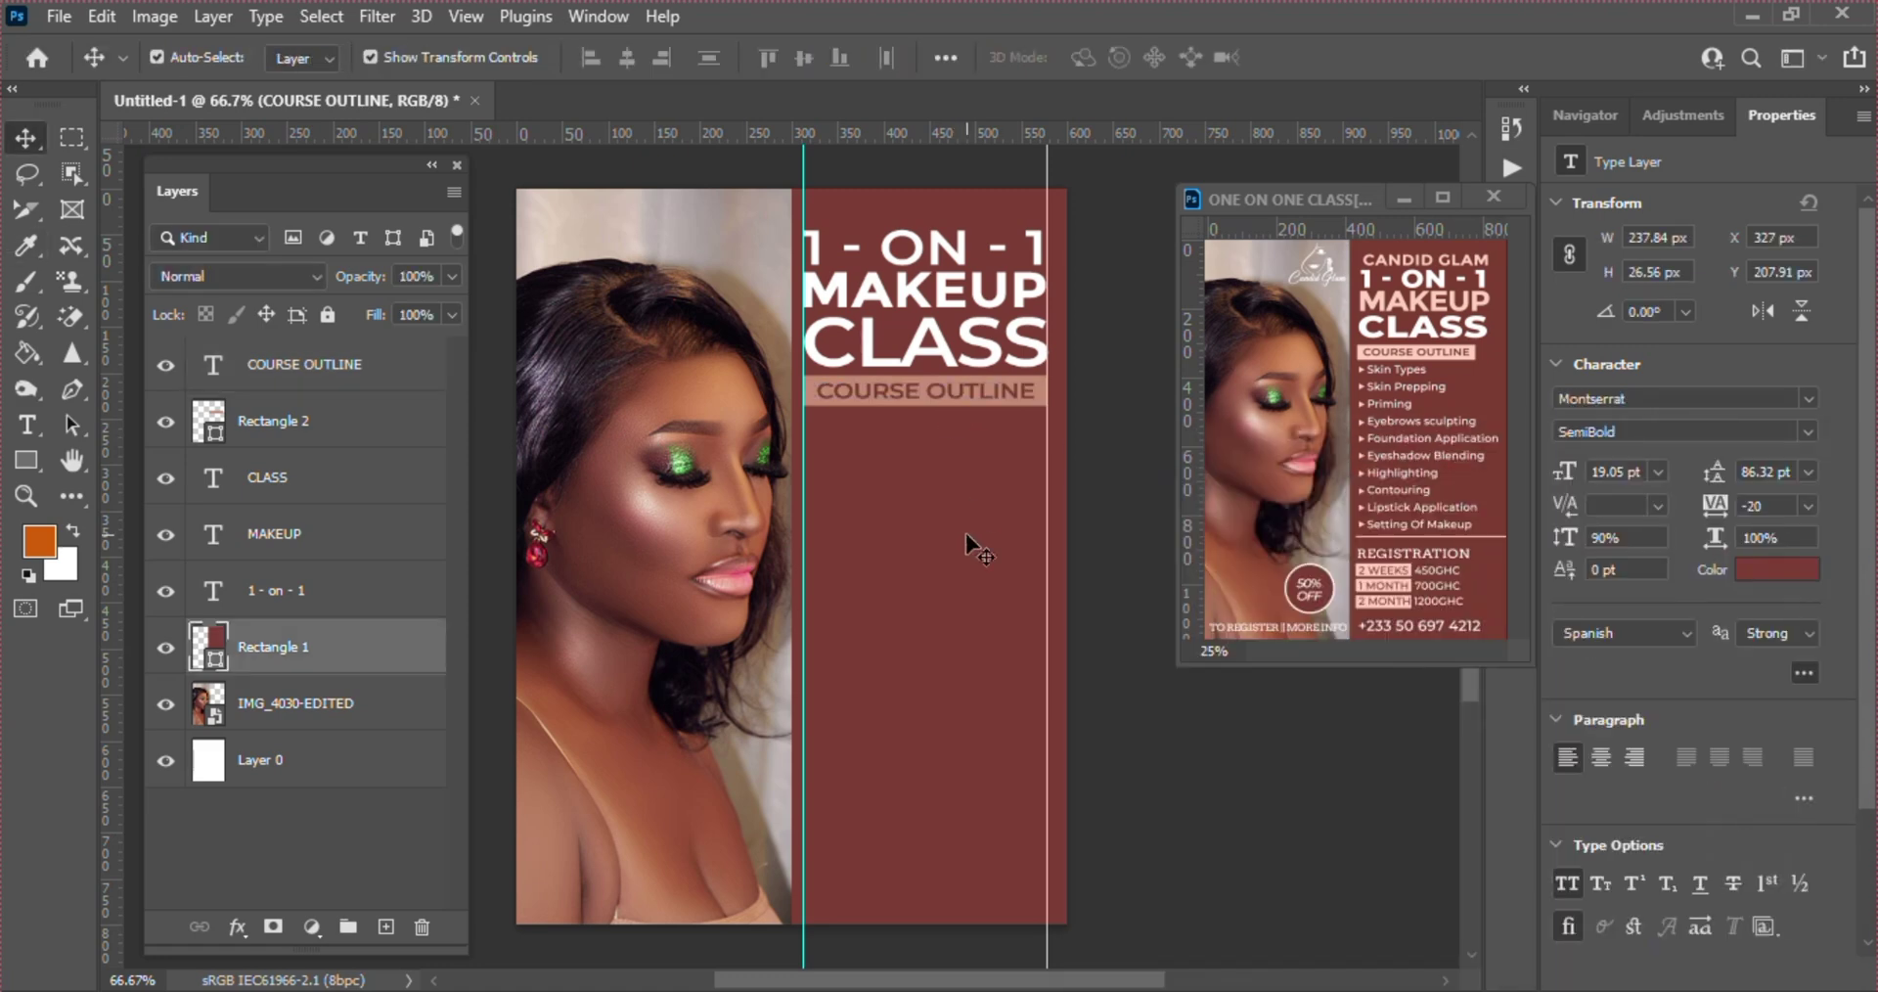
- Lighten the fill of the rectangle behind COURSE OUTLINE to peach f1b297
{"action": "left_click", "coordinate": [880, 401]}
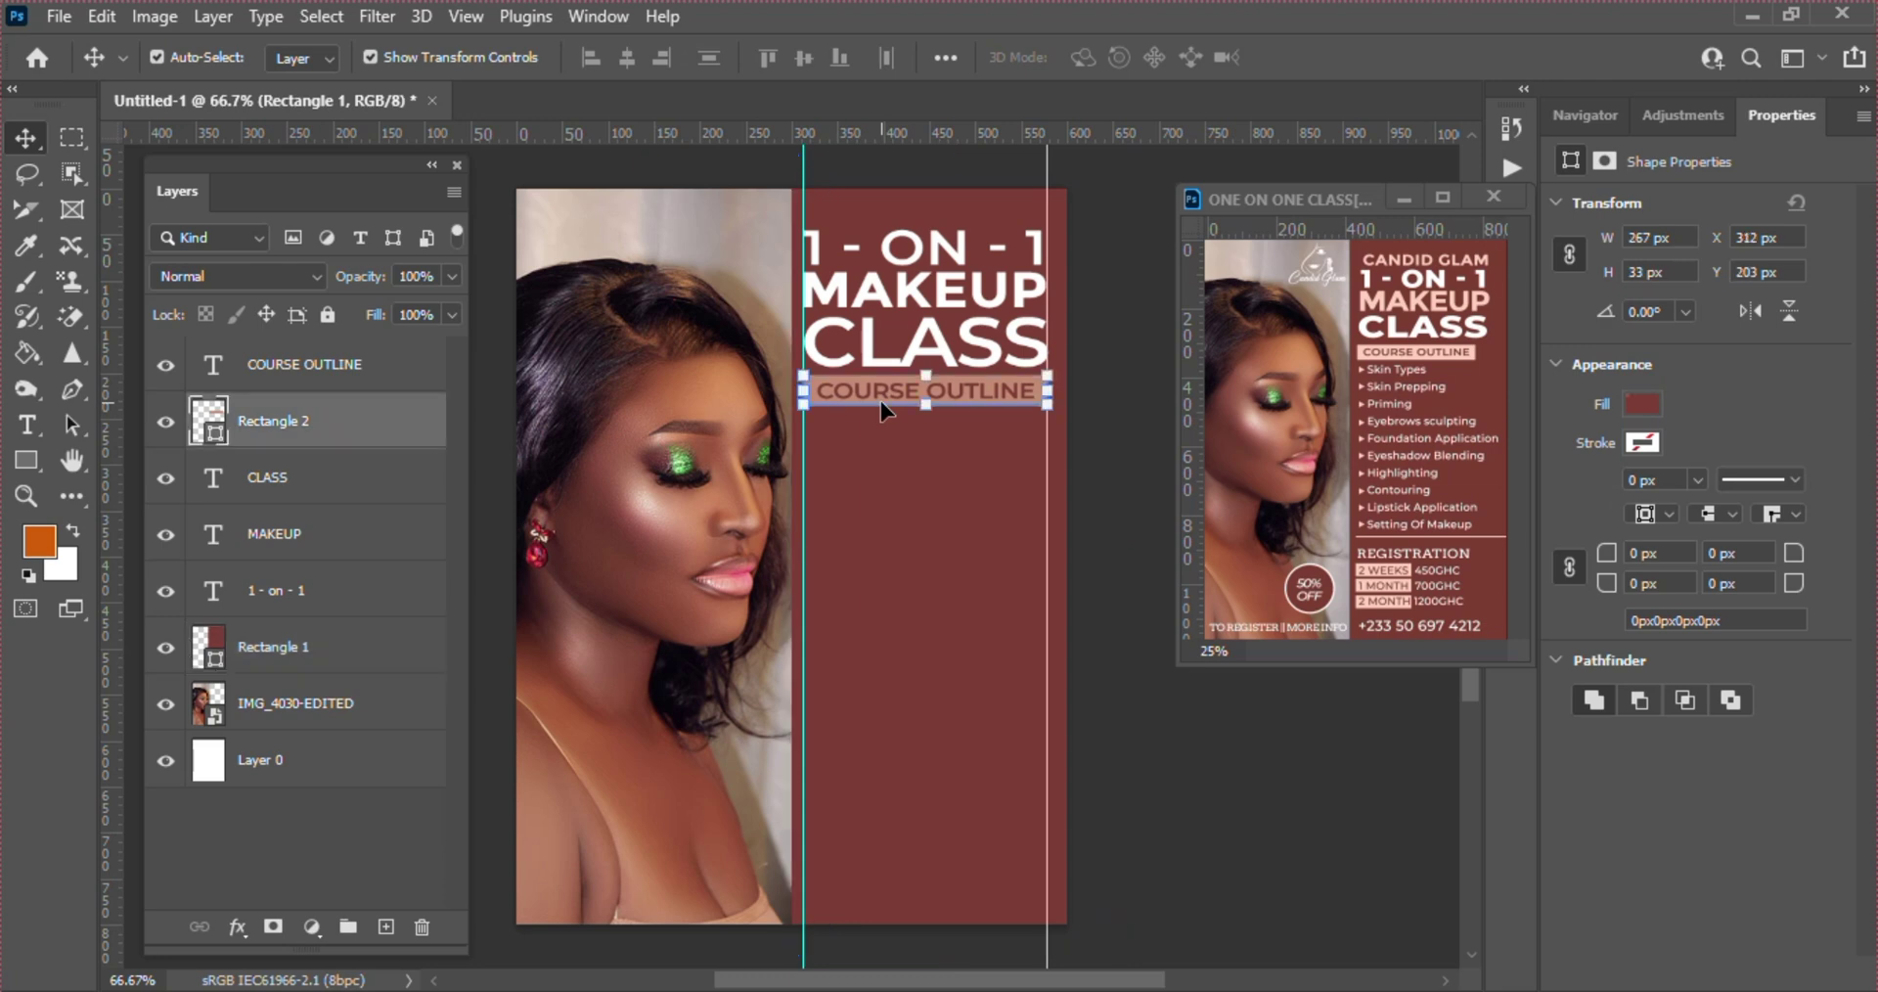
{"action": "left_click", "coordinate": [1642, 403]}
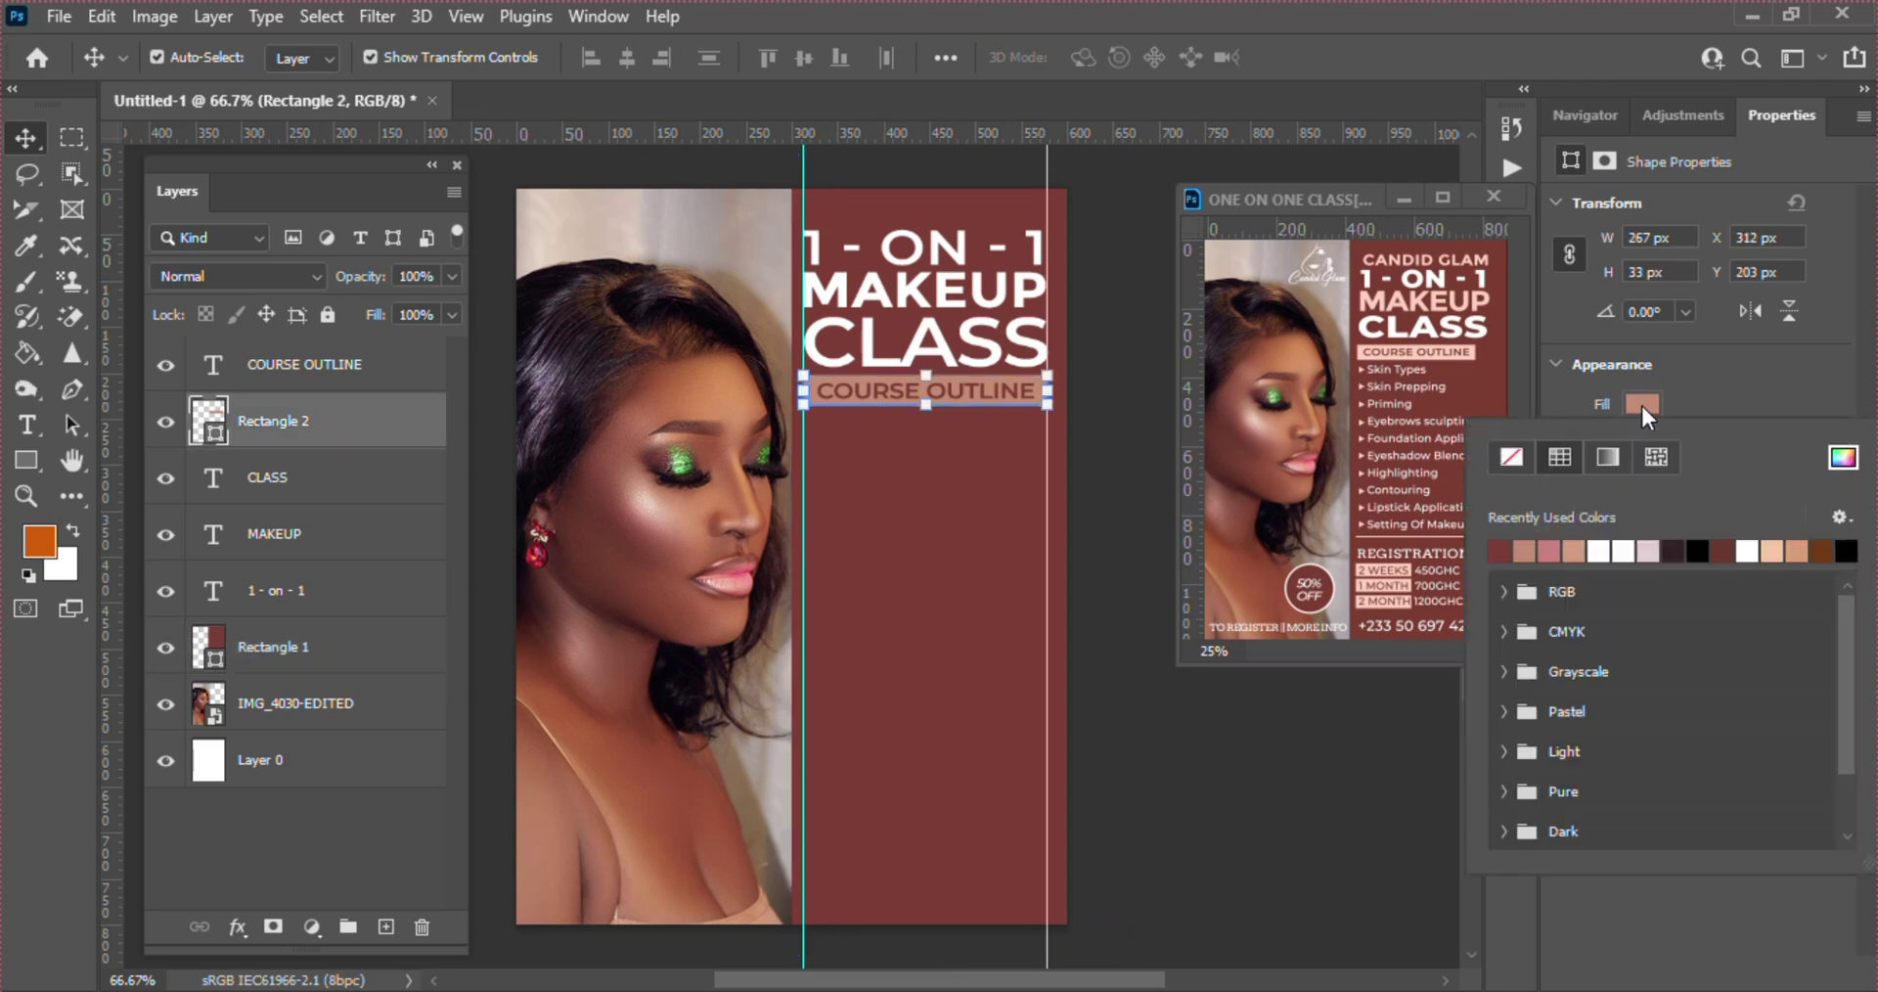
{"action": "left_click", "coordinate": [1843, 457]}
{"action": "left_click", "coordinate": [1248, 533]}
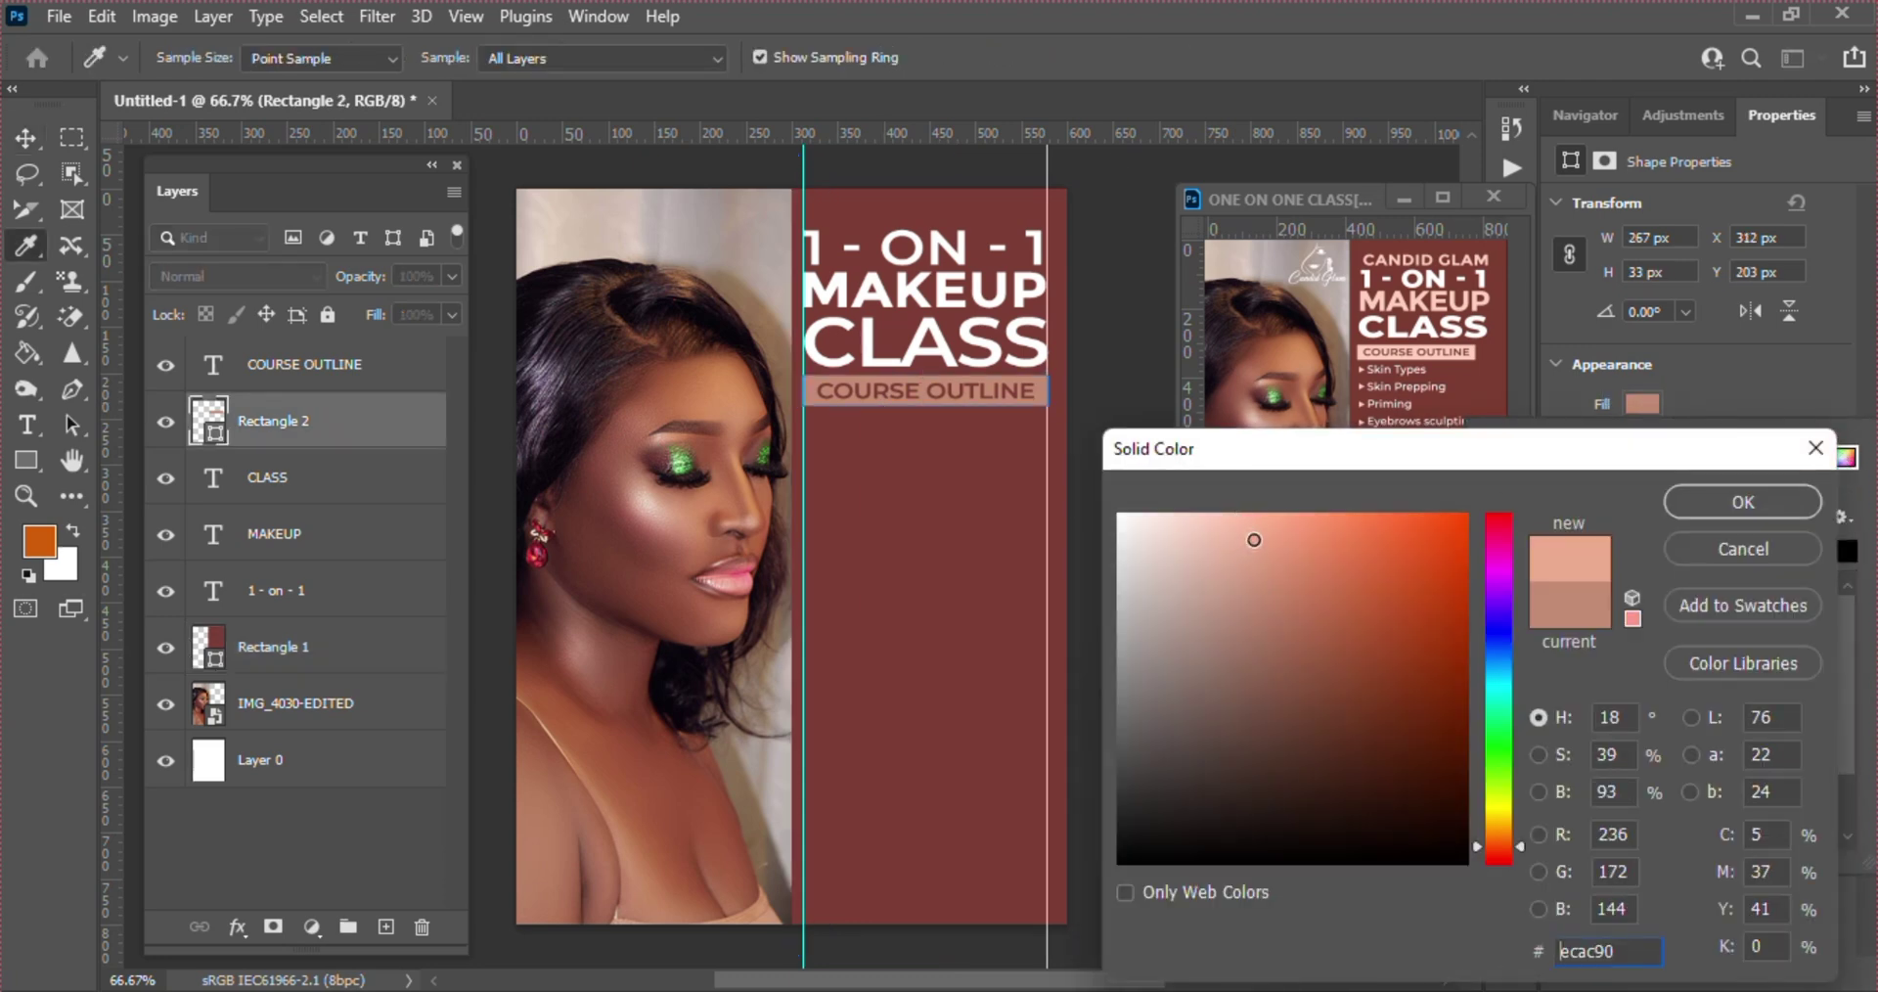
{"action": "key", "text": "Return"}
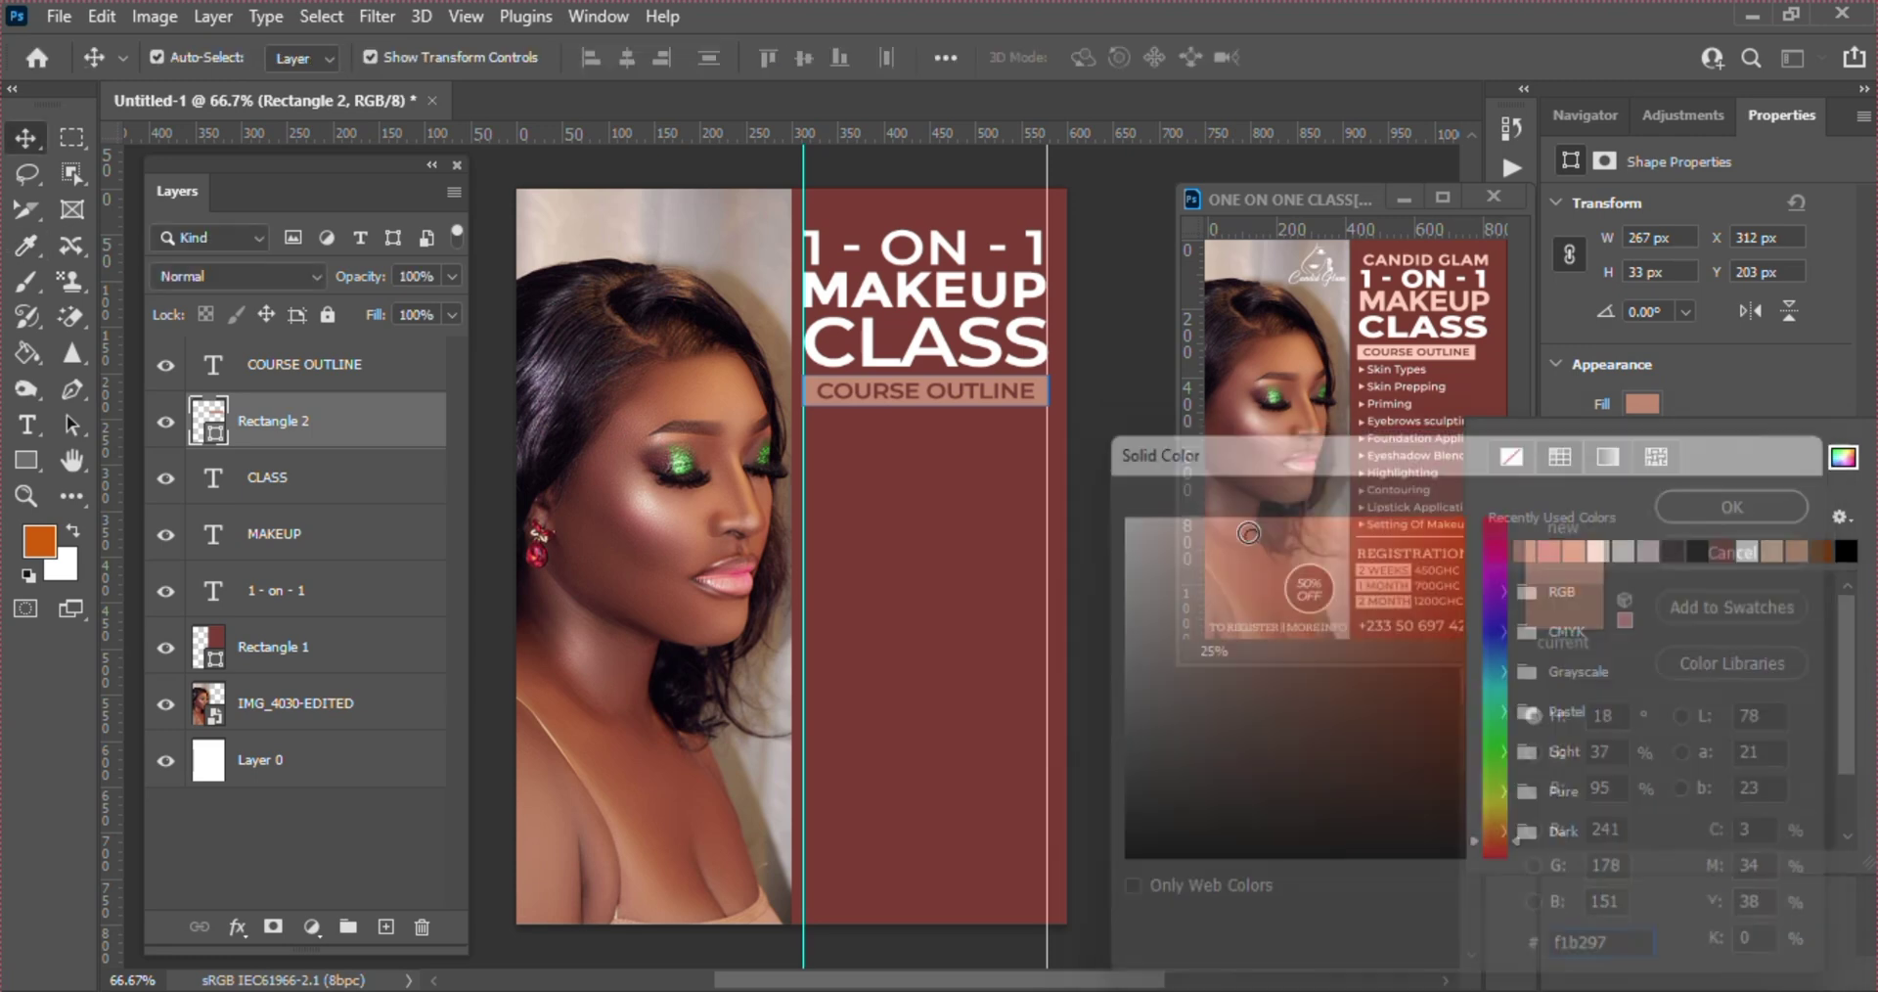
- Fill the COURSE OUTLINE rectangle with salmon pink f19b8f, lightened from a colour sampled on the brown panel
{"action": "left_click", "coordinate": [1843, 457]}
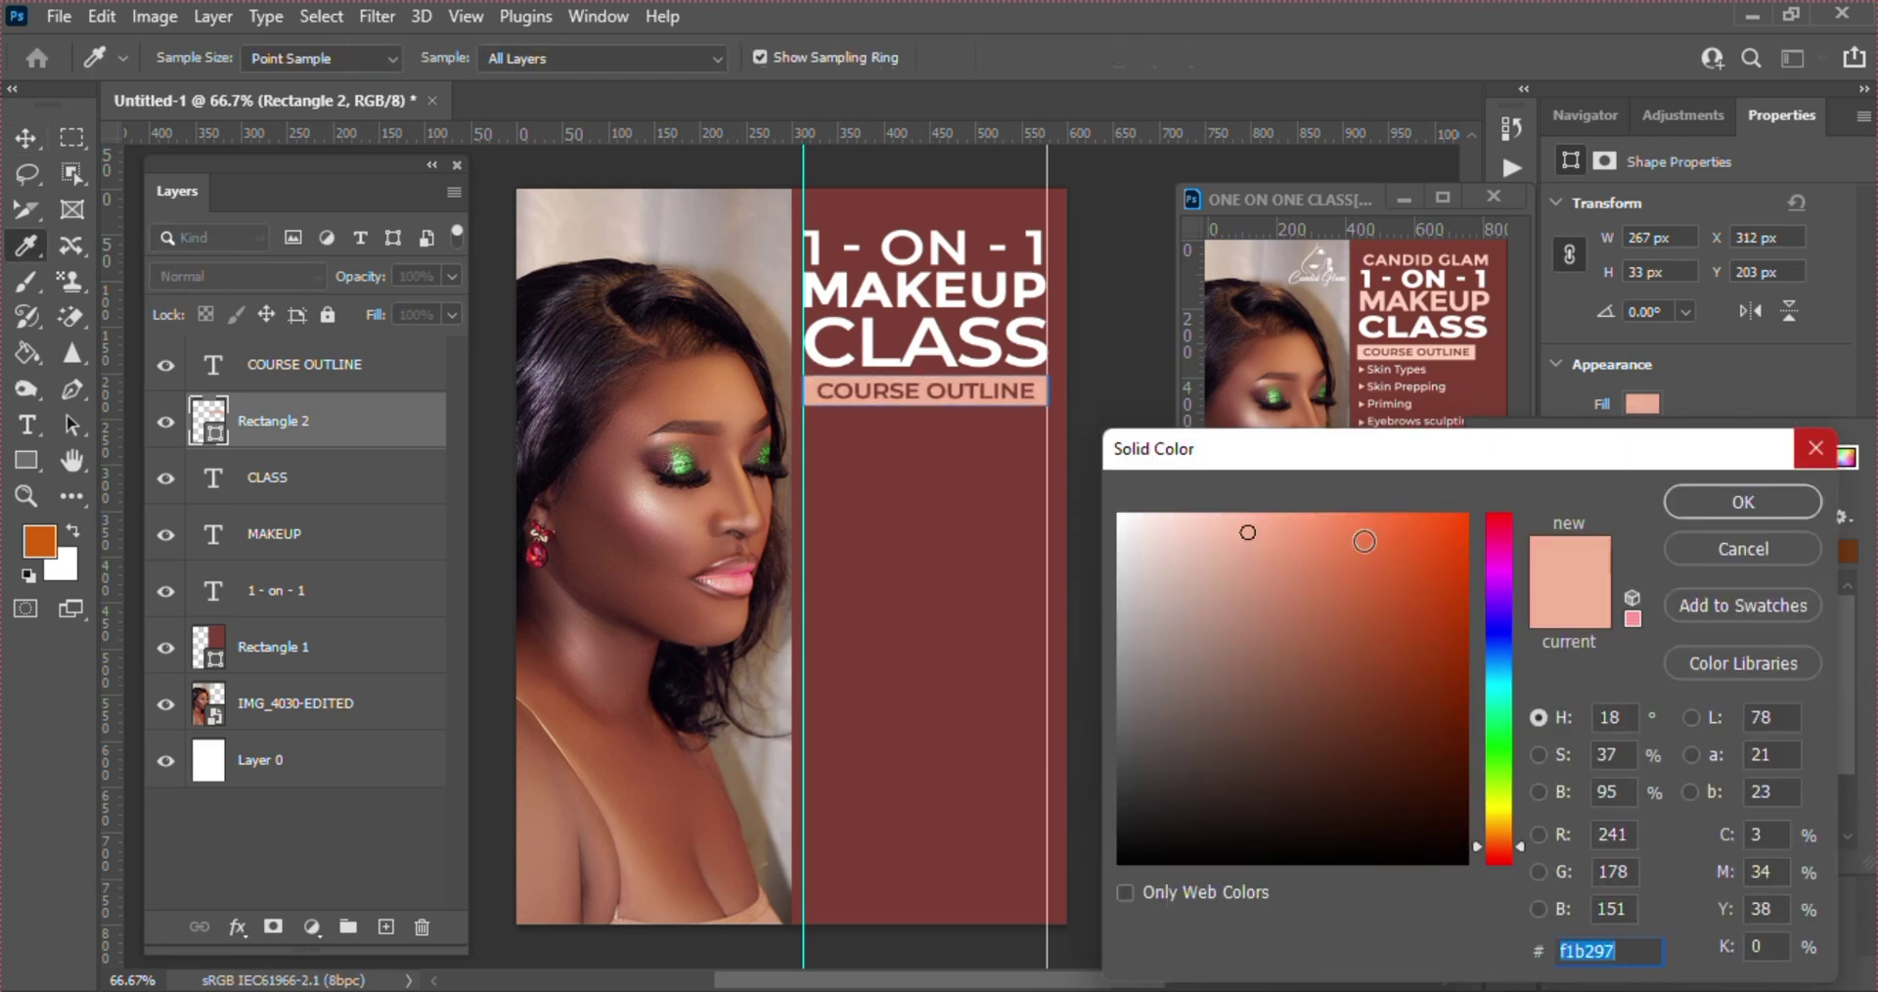
{"action": "left_click", "coordinate": [1203, 525]}
{"action": "left_click", "coordinate": [1220, 522]}
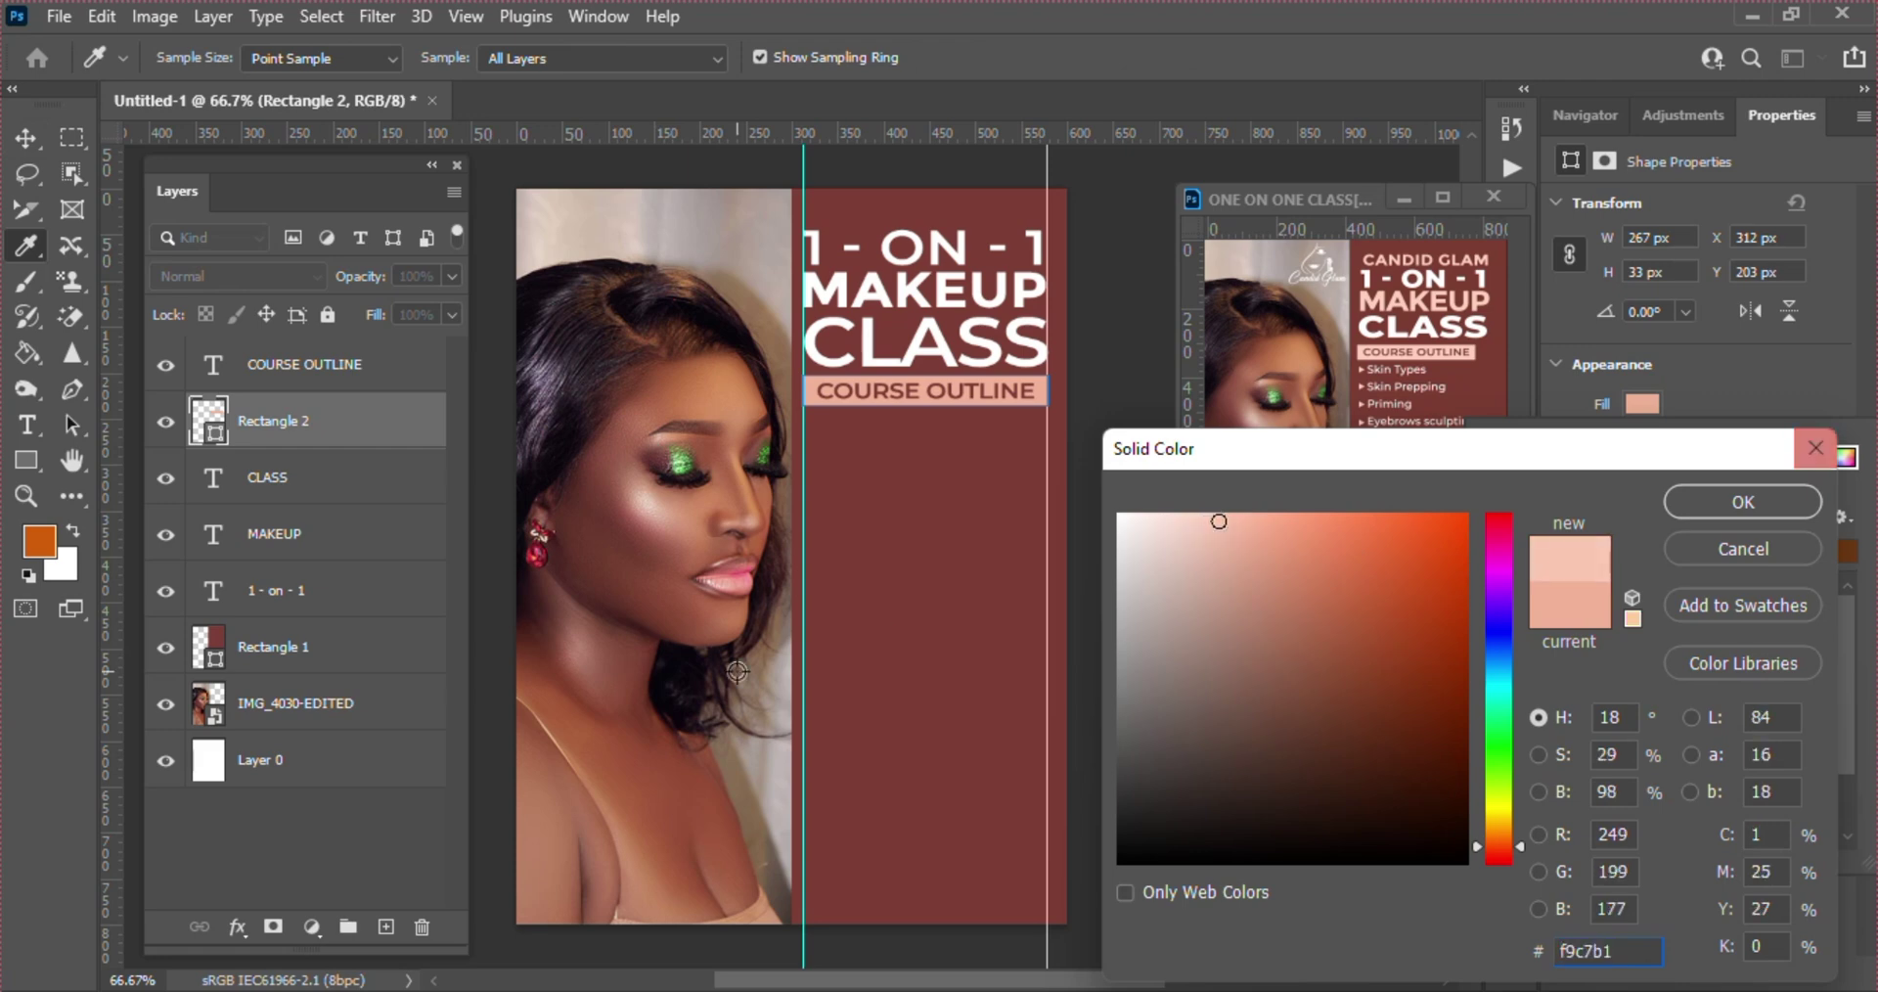
{"action": "left_click", "coordinate": [622, 597]}
{"action": "left_click", "coordinate": [1015, 528]}
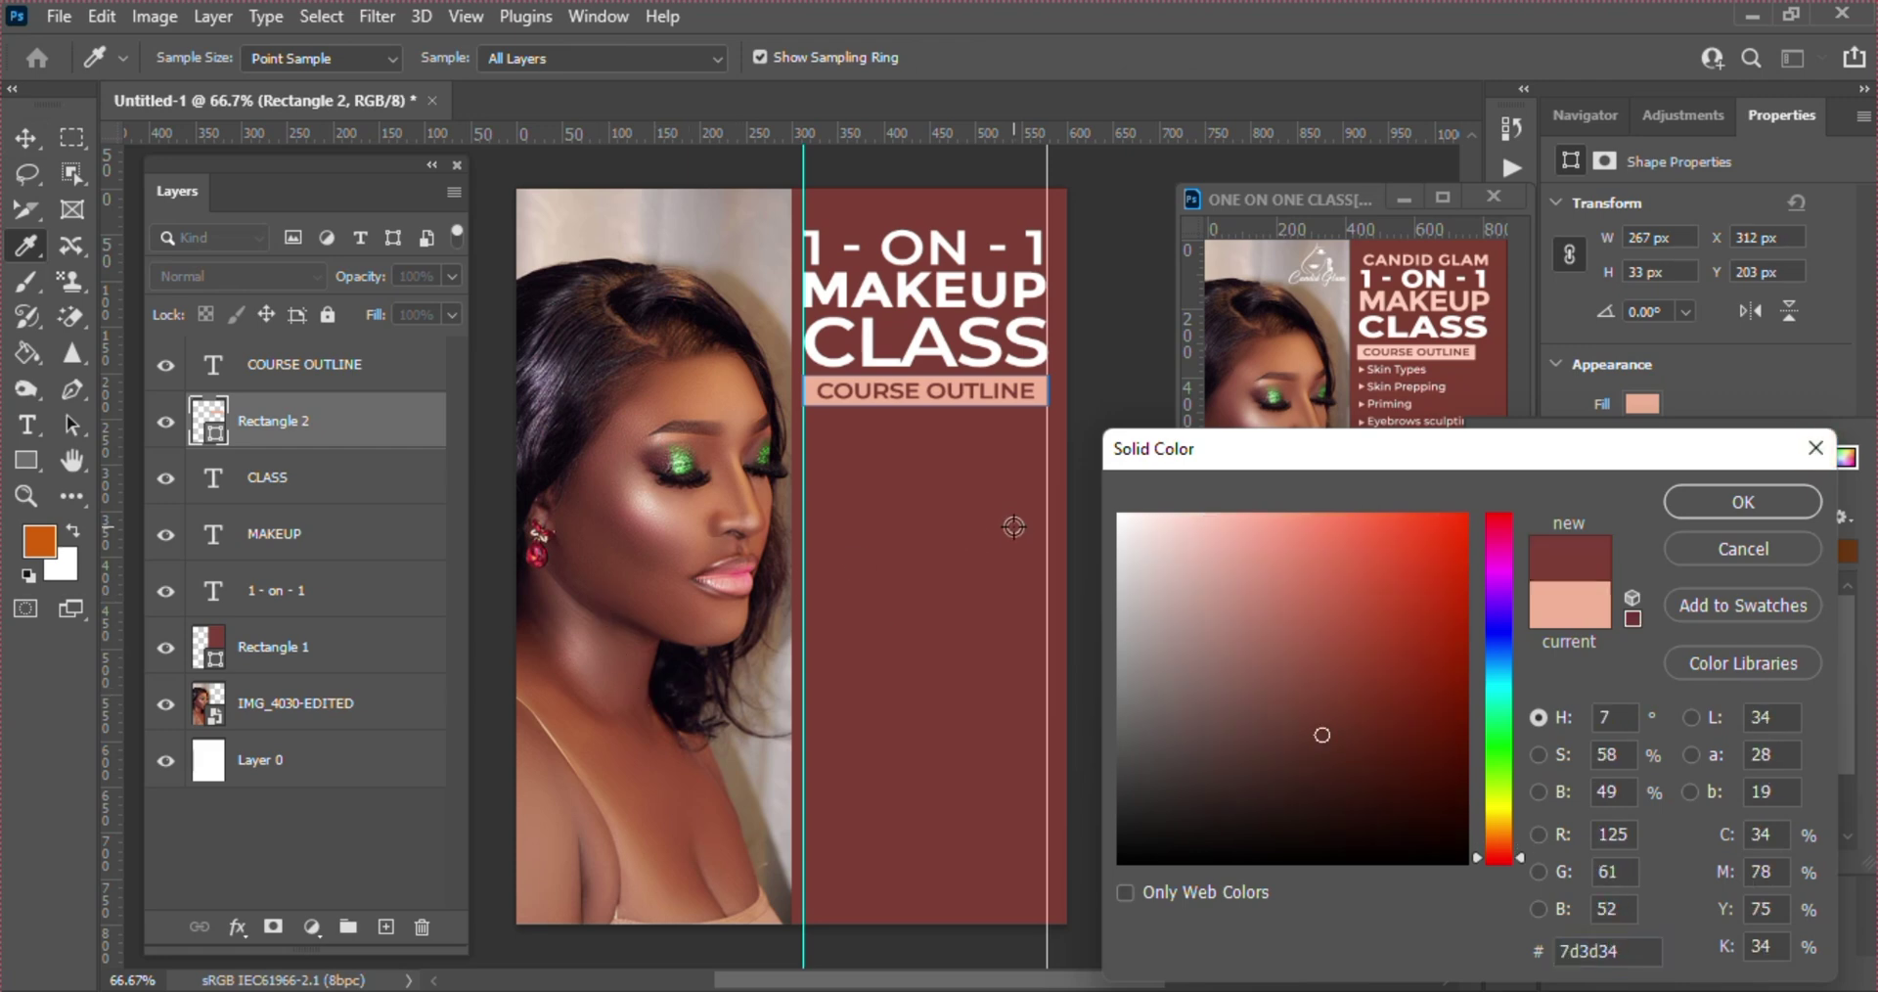
{"action": "left_click", "coordinate": [1260, 532]}
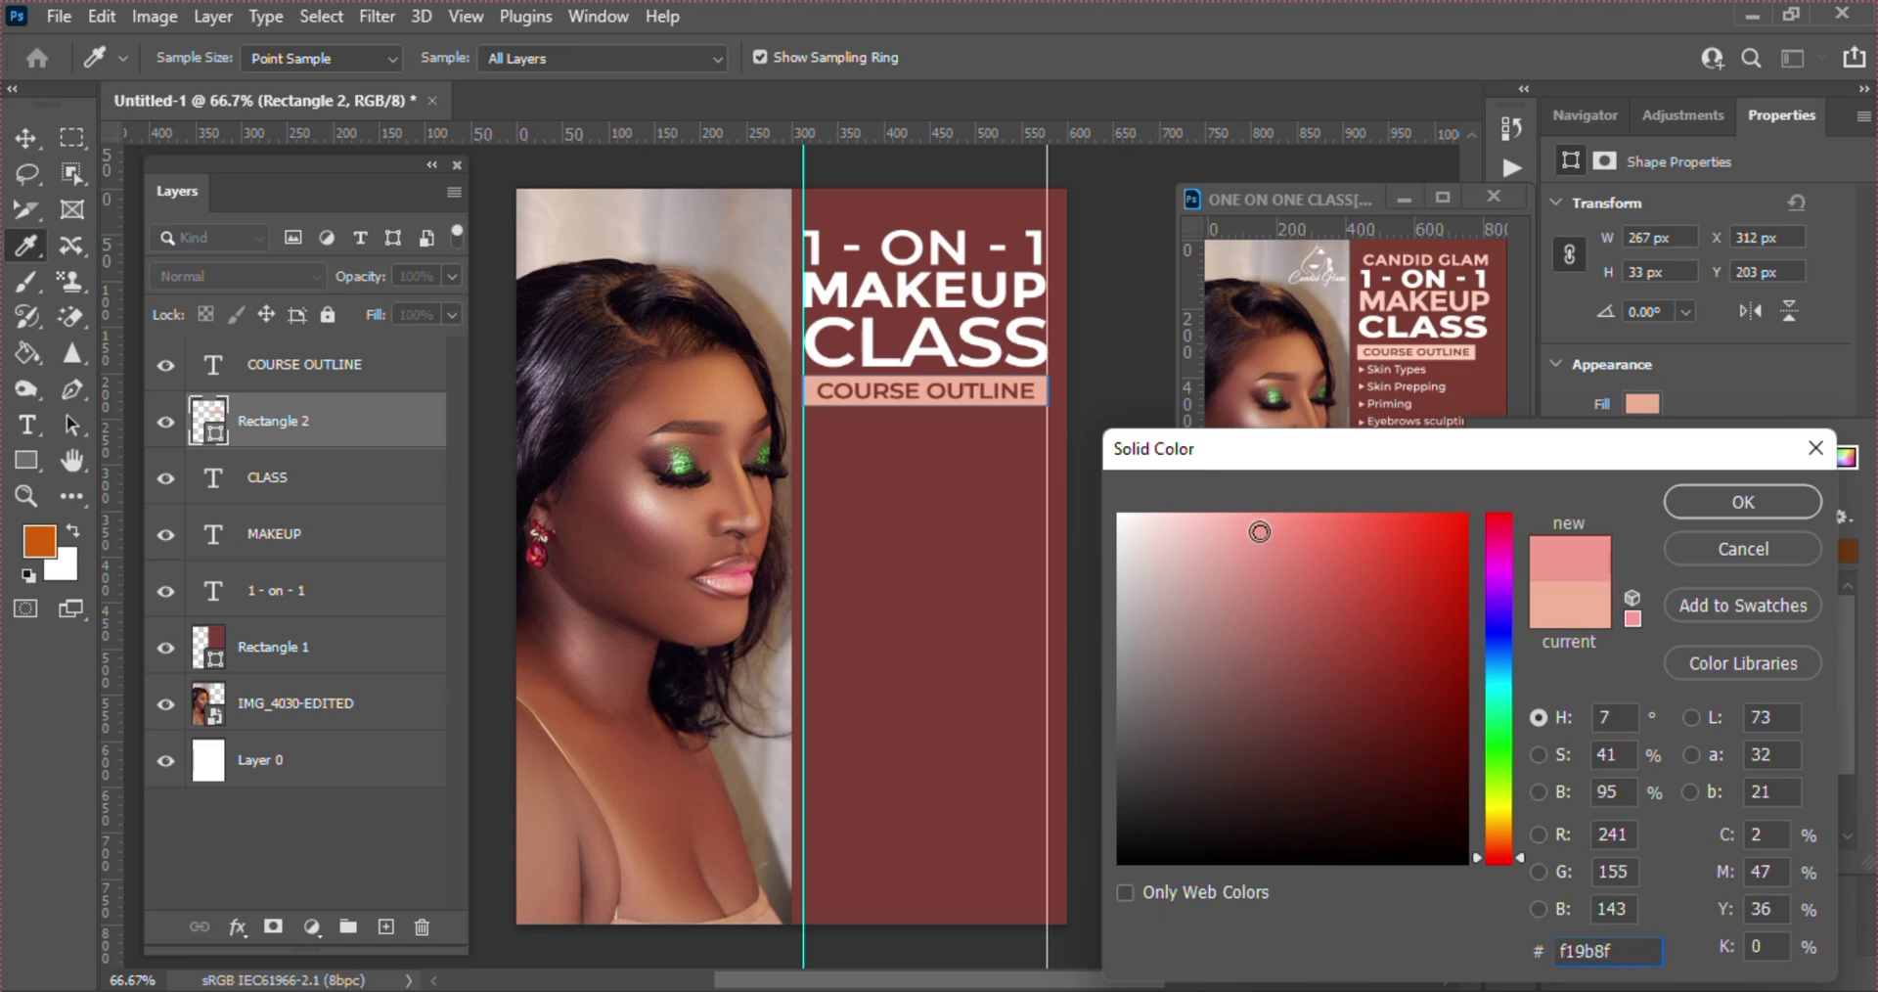
{"action": "key", "text": "Return"}
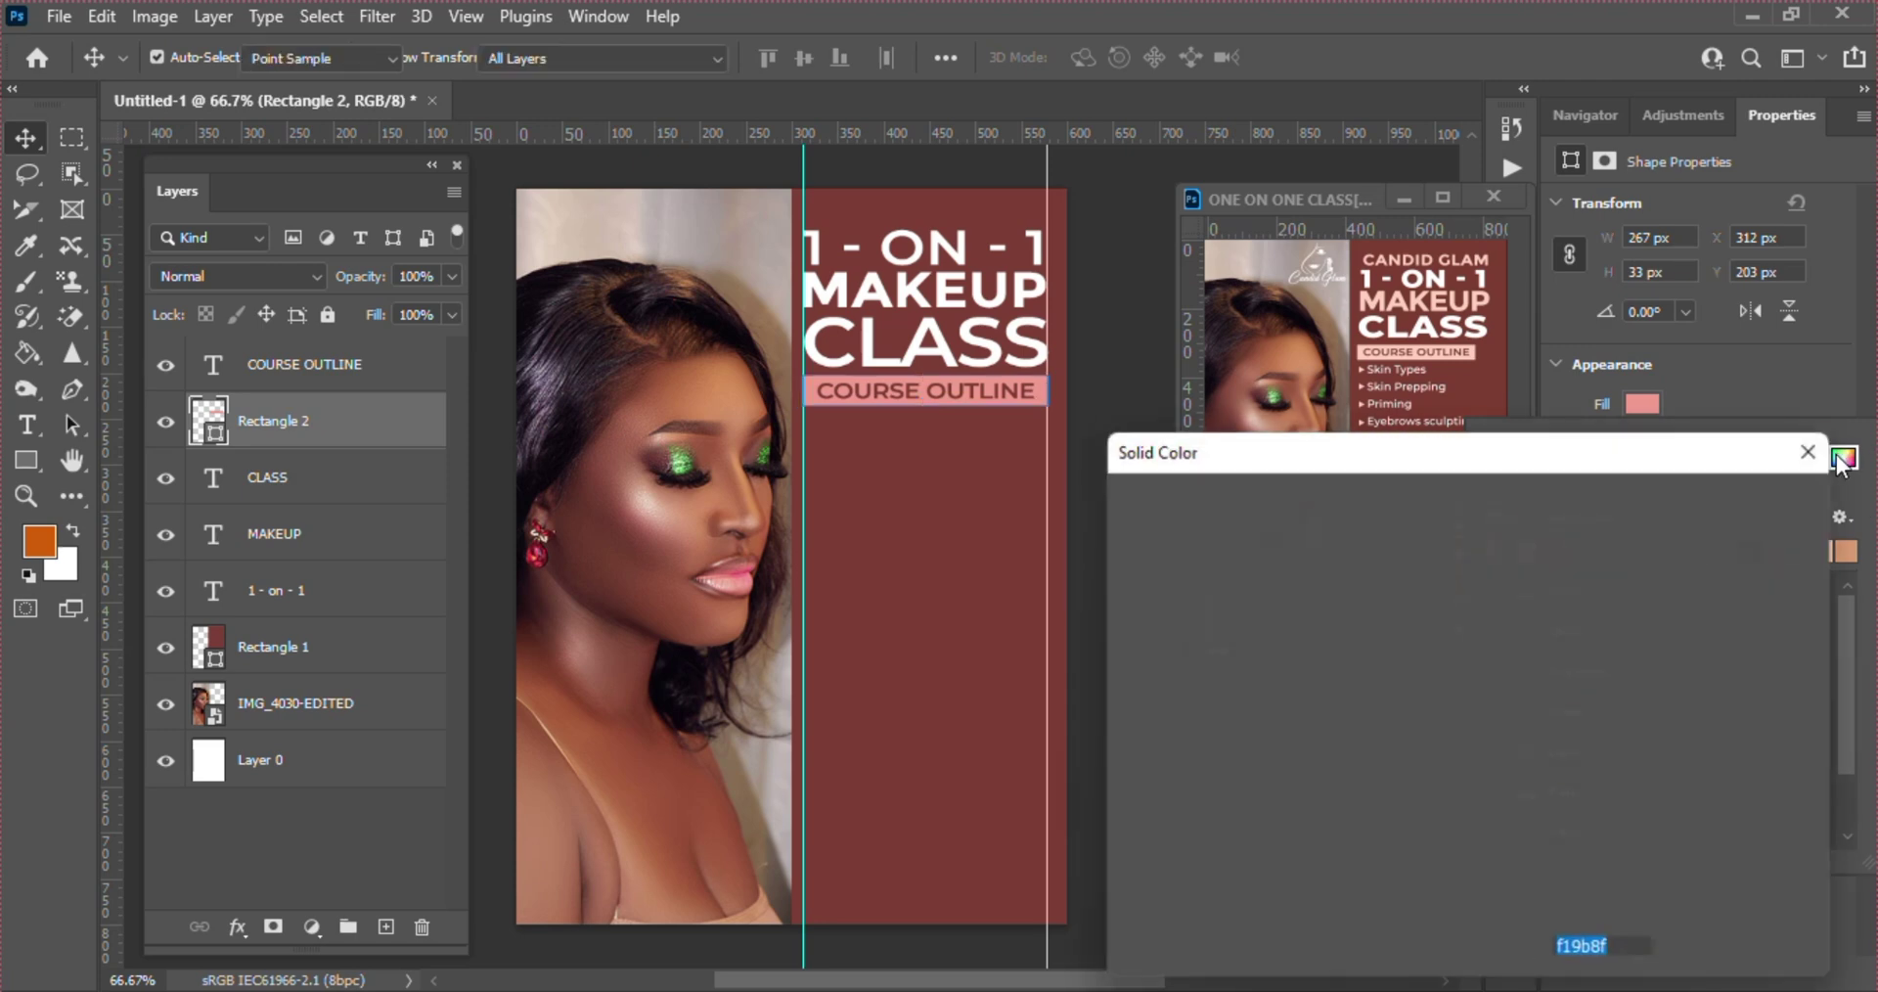
- Lighten the COURSE OUTLINE rectangle's salmon fill to a pale pink of the same hue
{"action": "left_click", "coordinate": [1843, 456]}
{"action": "left_click", "coordinate": [1204, 522]}
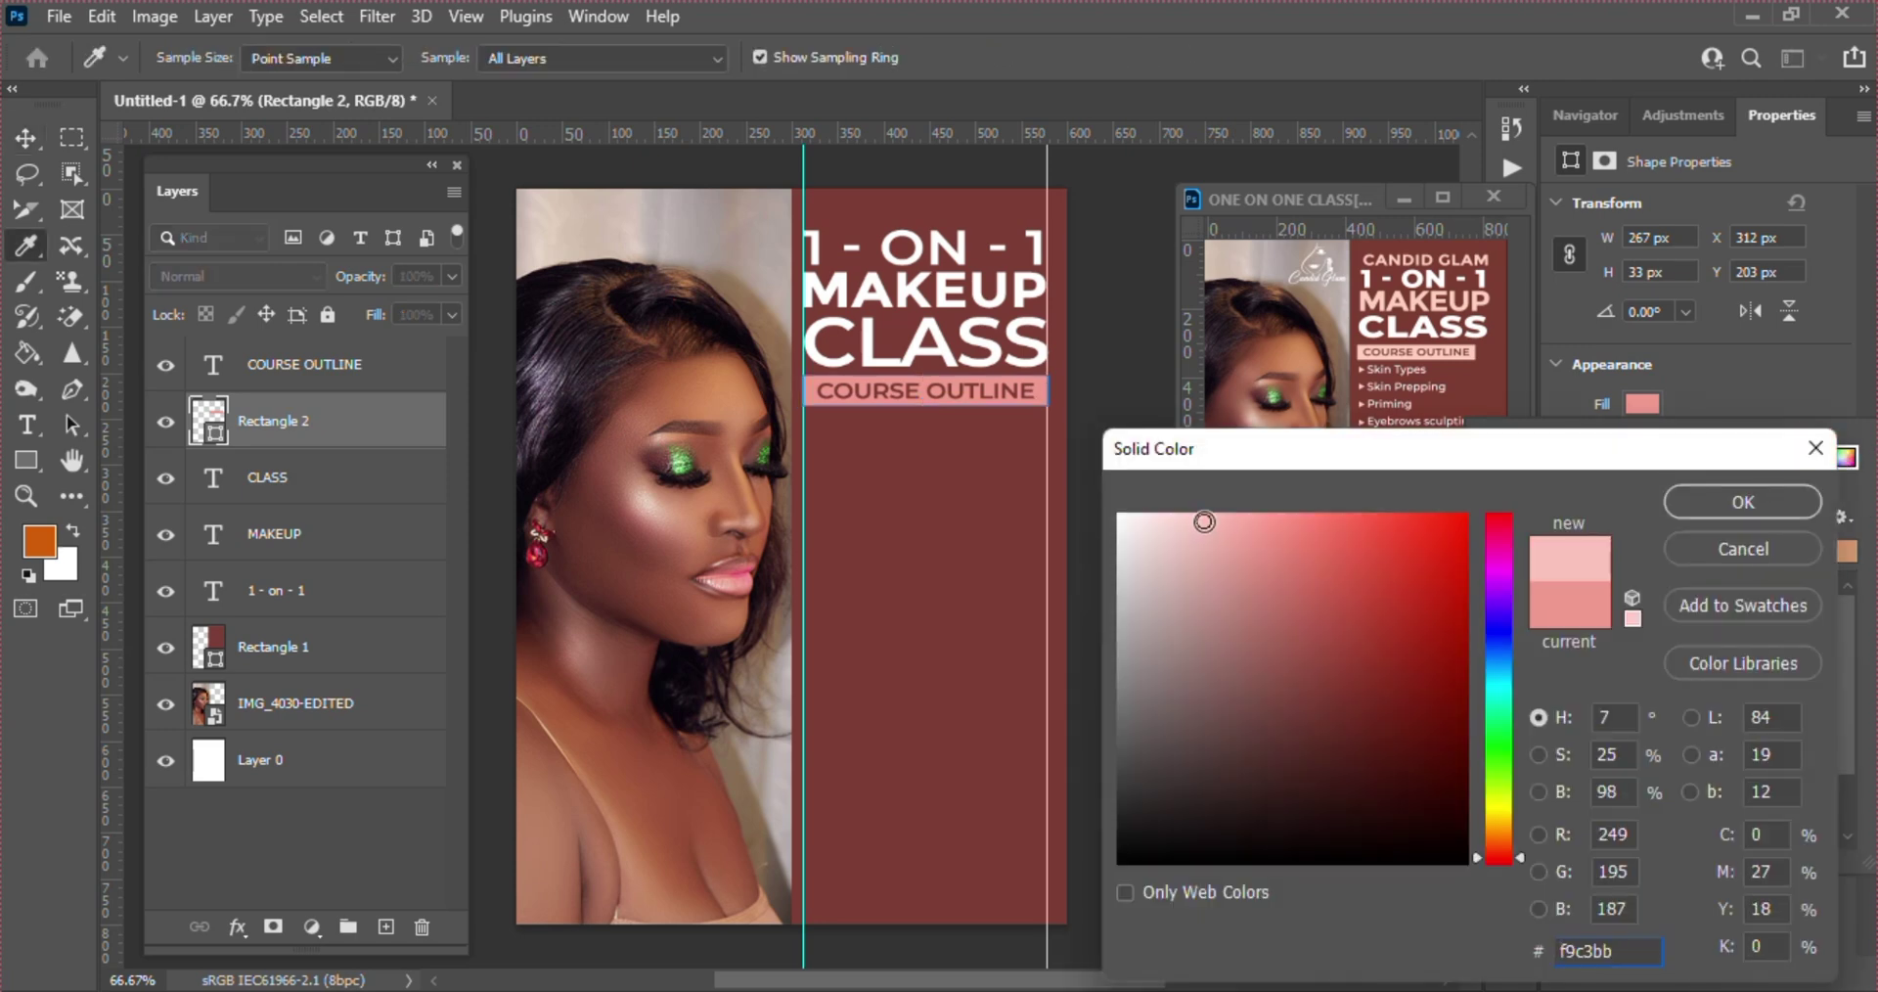
{"action": "mouse_move", "coordinate": [1203, 522]}
{"action": "left_mouse_down"}
{"action": "mouse_move", "coordinate": [1233, 499]}
{"action": "mouse_move", "coordinate": [1220, 512]}
{"action": "left_mouse_up"}
{"action": "key", "text": "Return"}
{"action": "key", "text": "v"}
{"action": "left_click", "coordinate": [983, 536]}
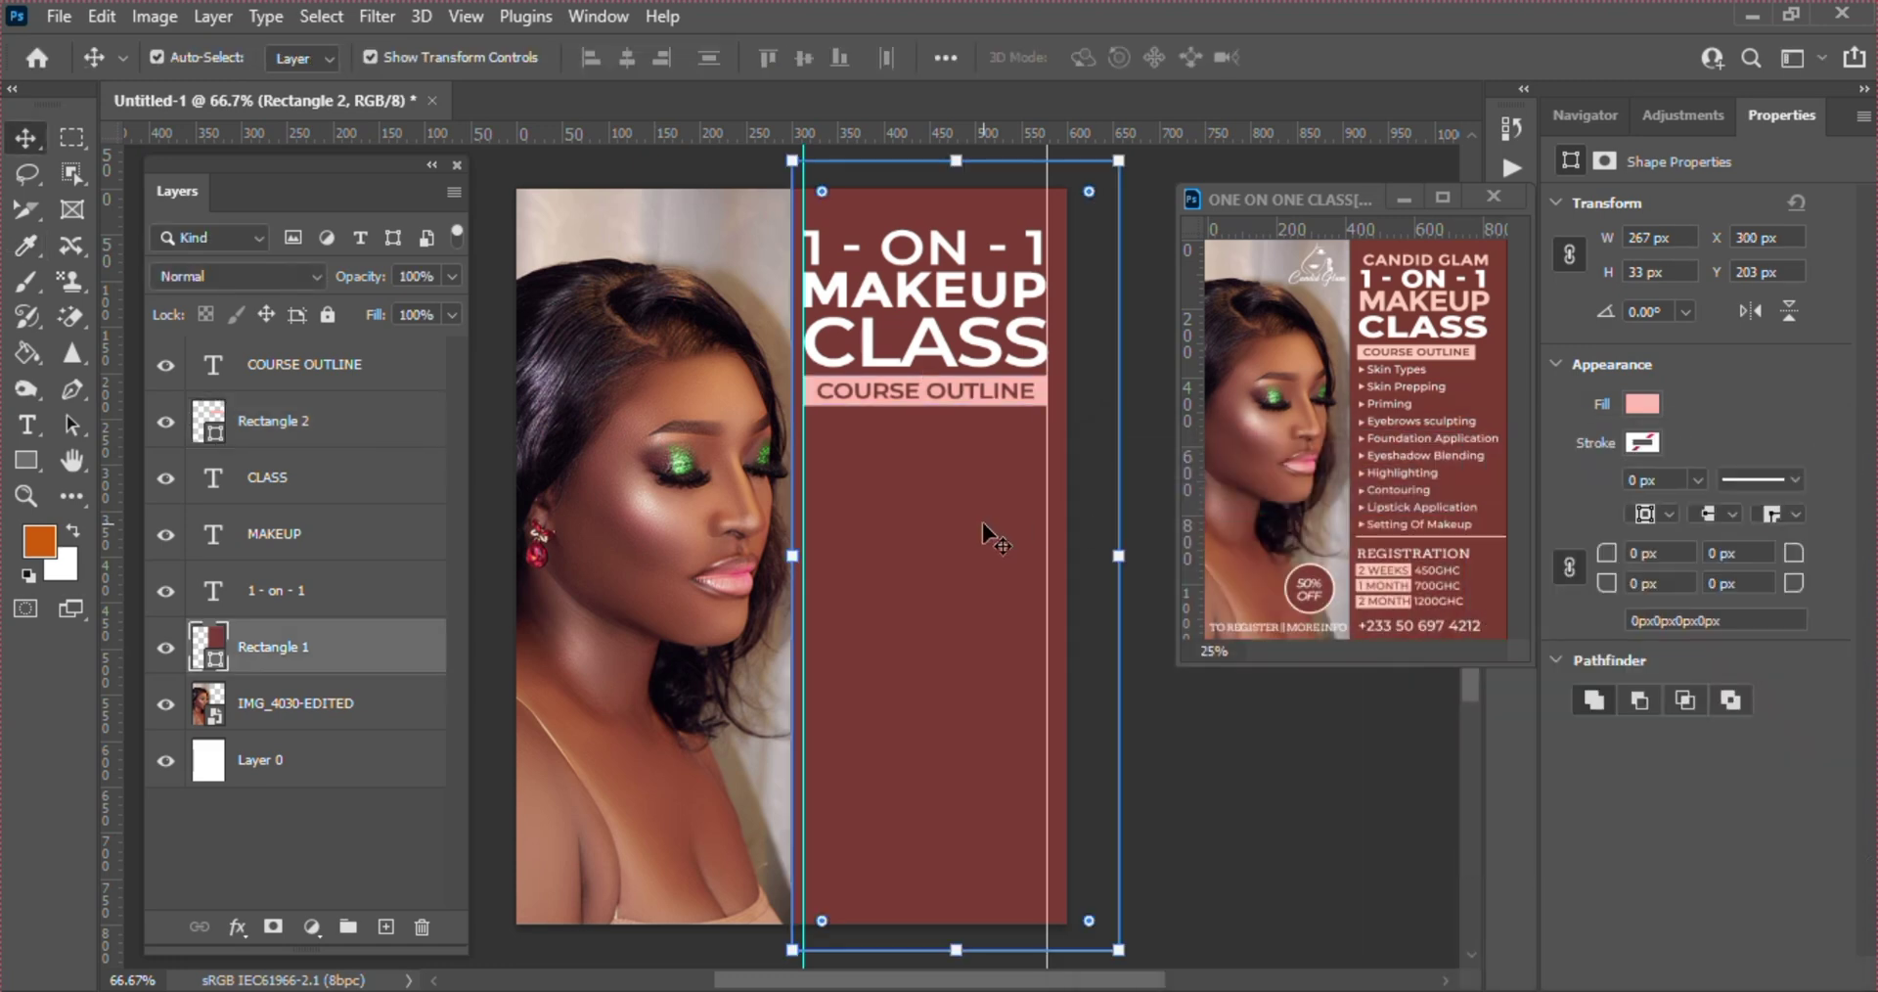
- Recolour the MAKEUP heading with the pale pink sampled from the COURSE OUTLINE rectangle
{"action": "left_click", "coordinate": [904, 298]}
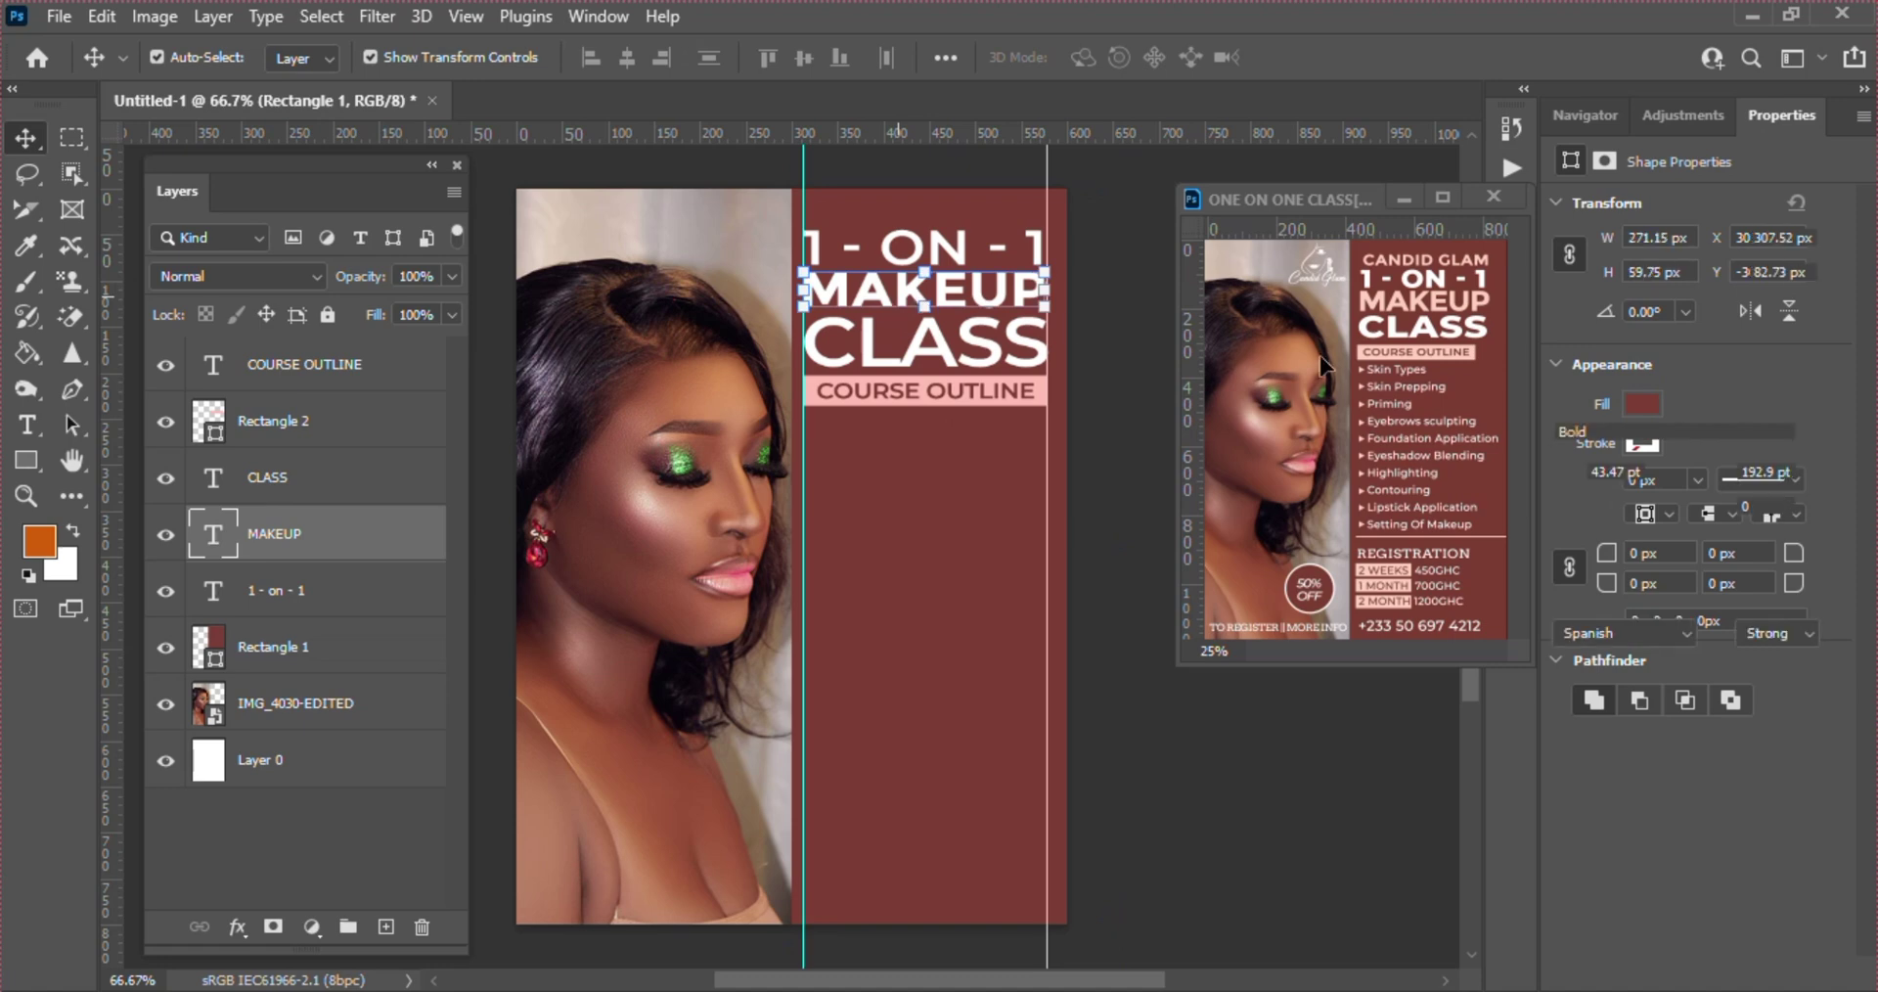
{"action": "left_click", "coordinate": [1773, 571]}
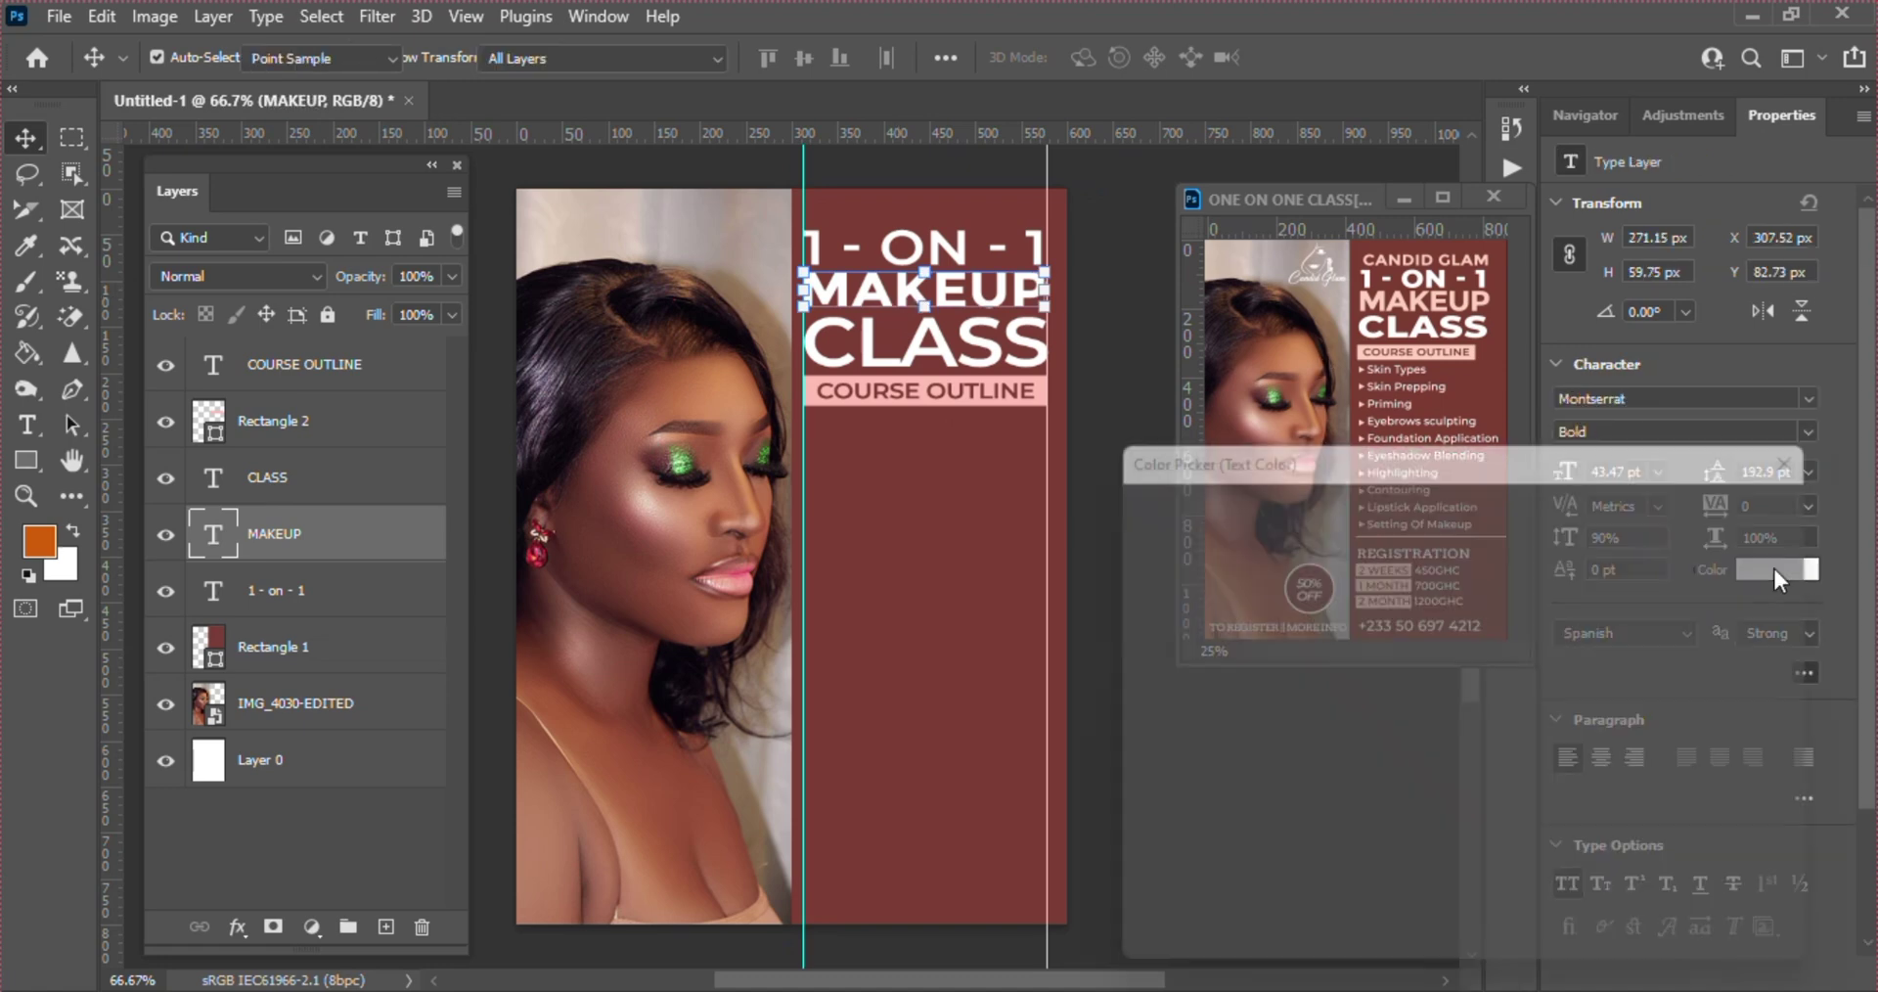
{"action": "left_click", "coordinate": [814, 387]}
{"action": "key", "text": "Return"}
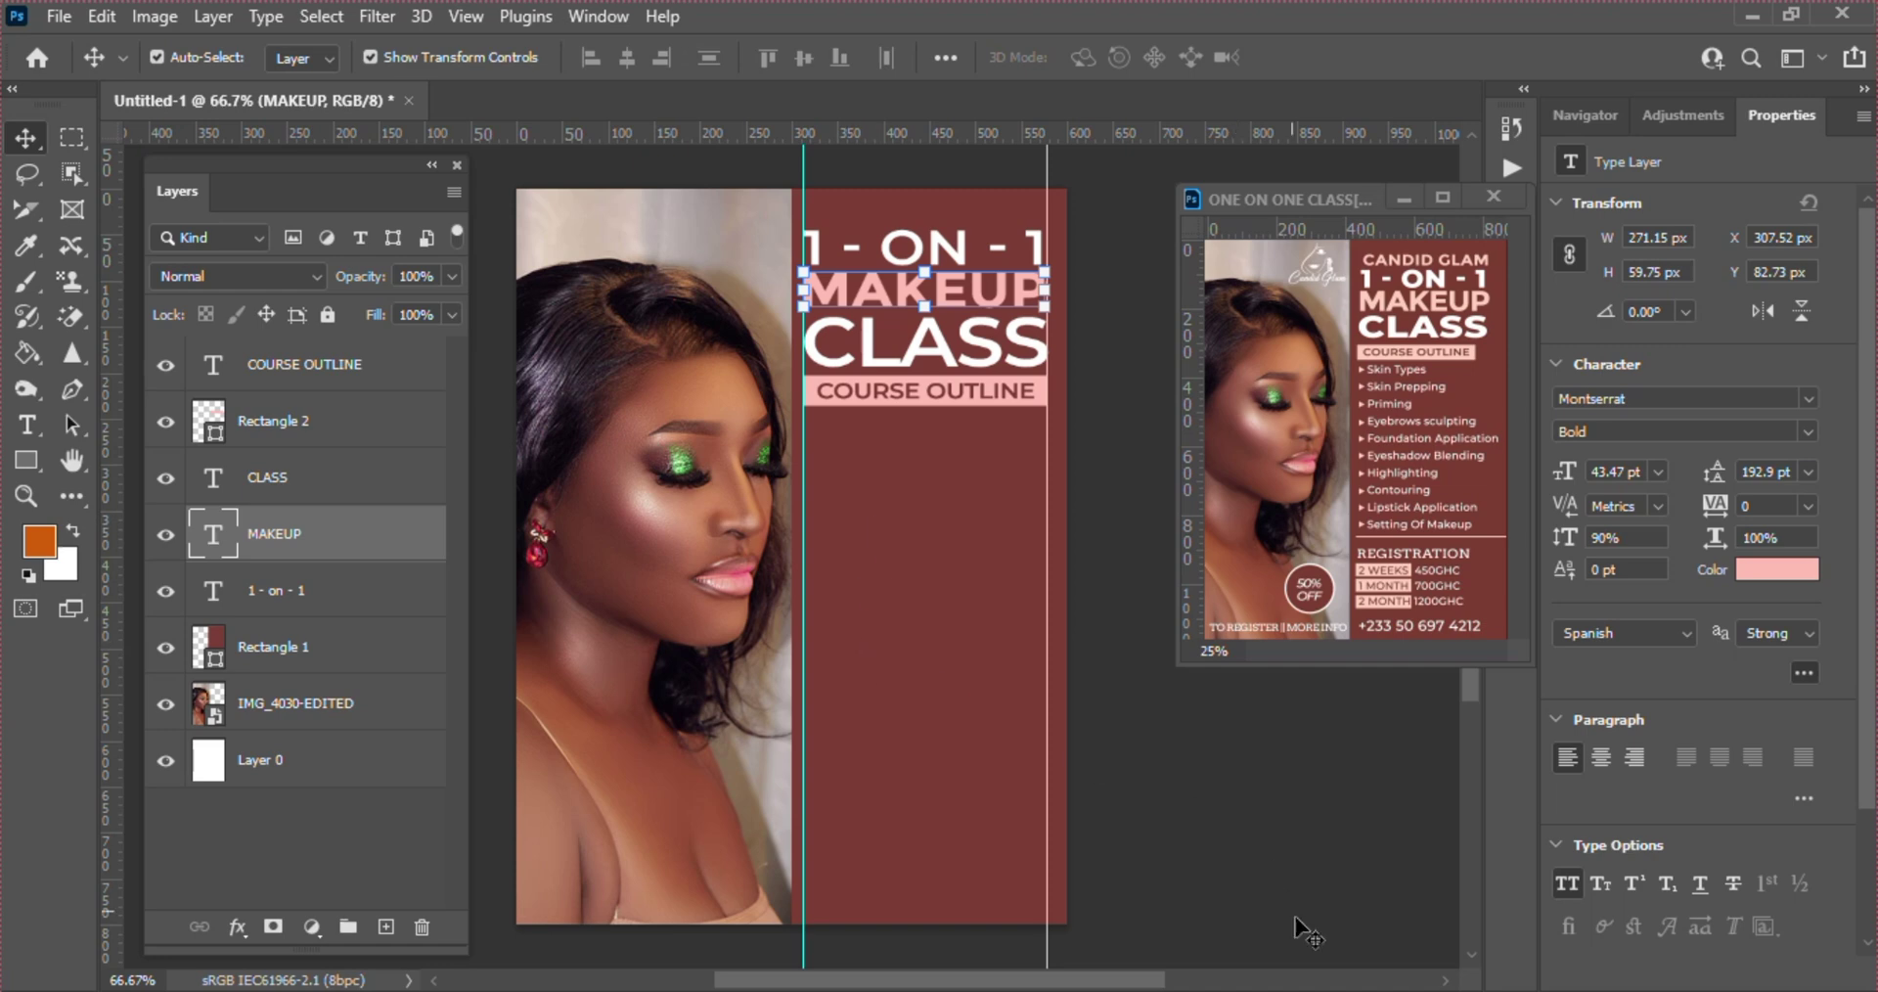
- Copy the course topics, Skin Types to Setting Of Makeup, from the Notepad brief and paste them as a new text layer below COURSE OUTLINE
{"action": "key", "text": "alt+Tab"}
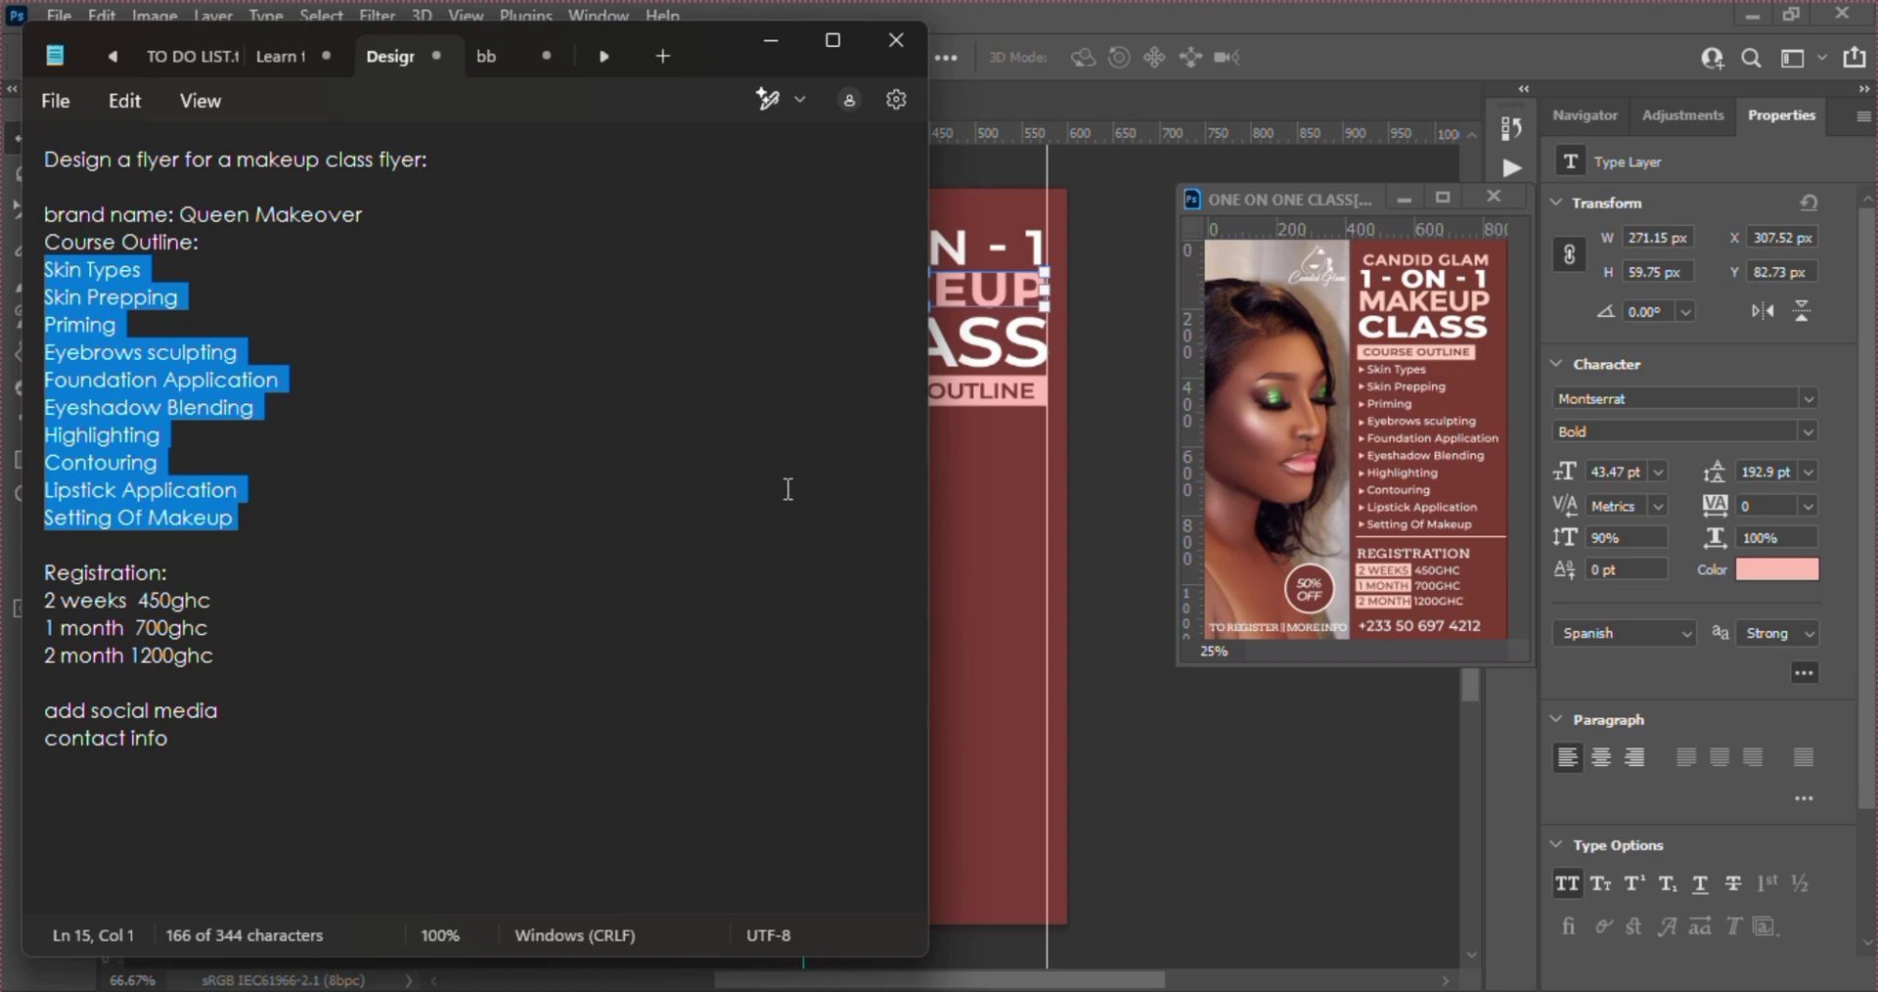
{"action": "left_click", "coordinate": [995, 487]}
{"action": "left_click", "coordinate": [849, 391]}
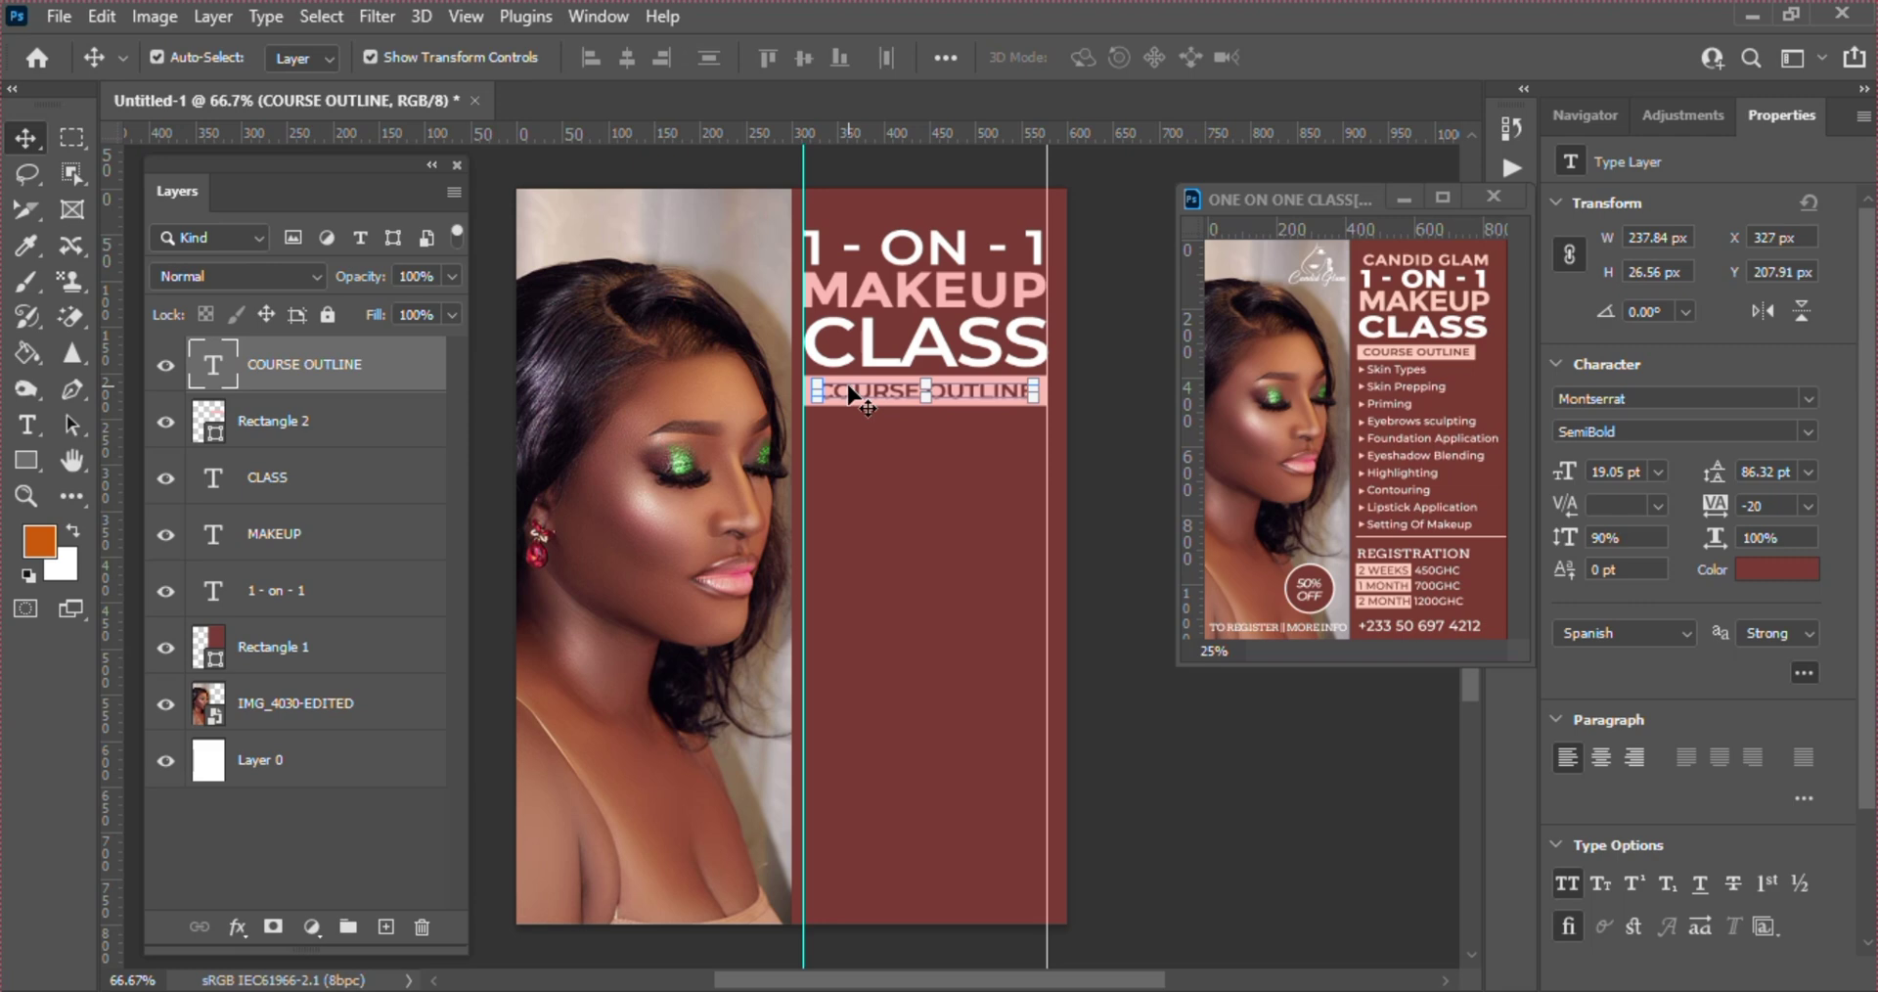
{"action": "key", "text": "t"}
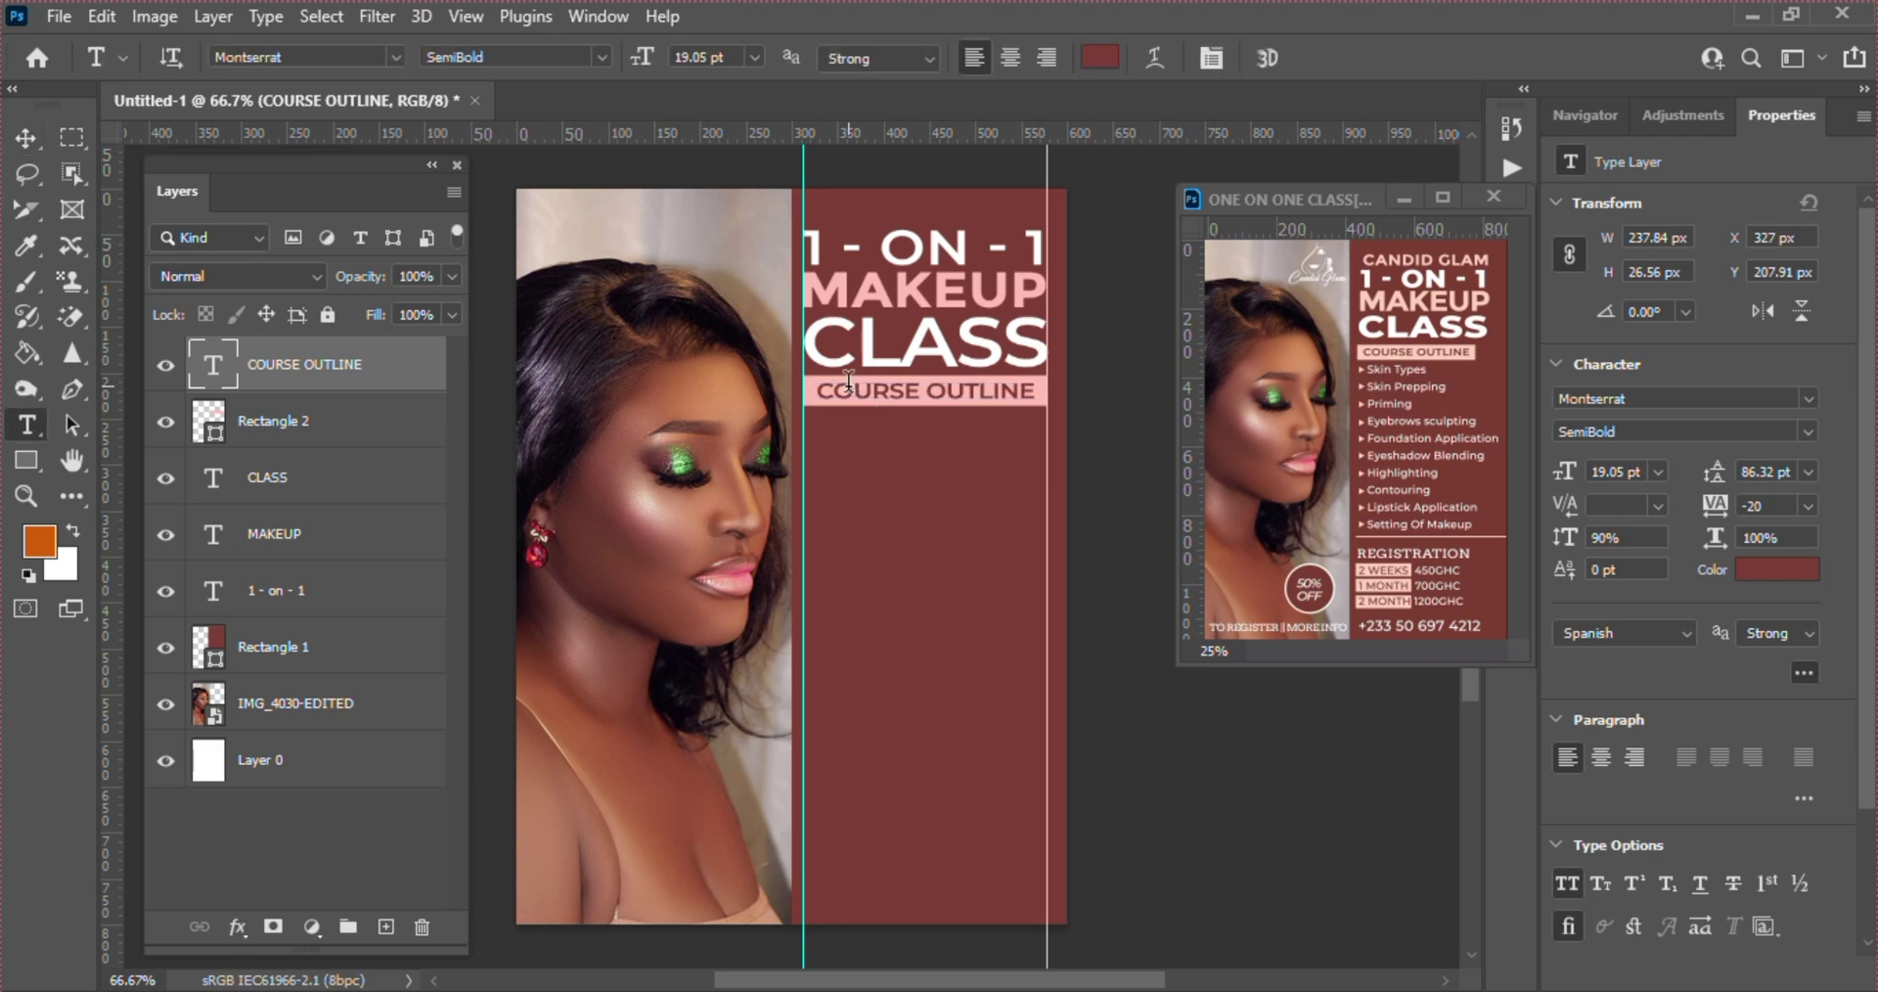
{"action": "left_click", "coordinate": [821, 422]}
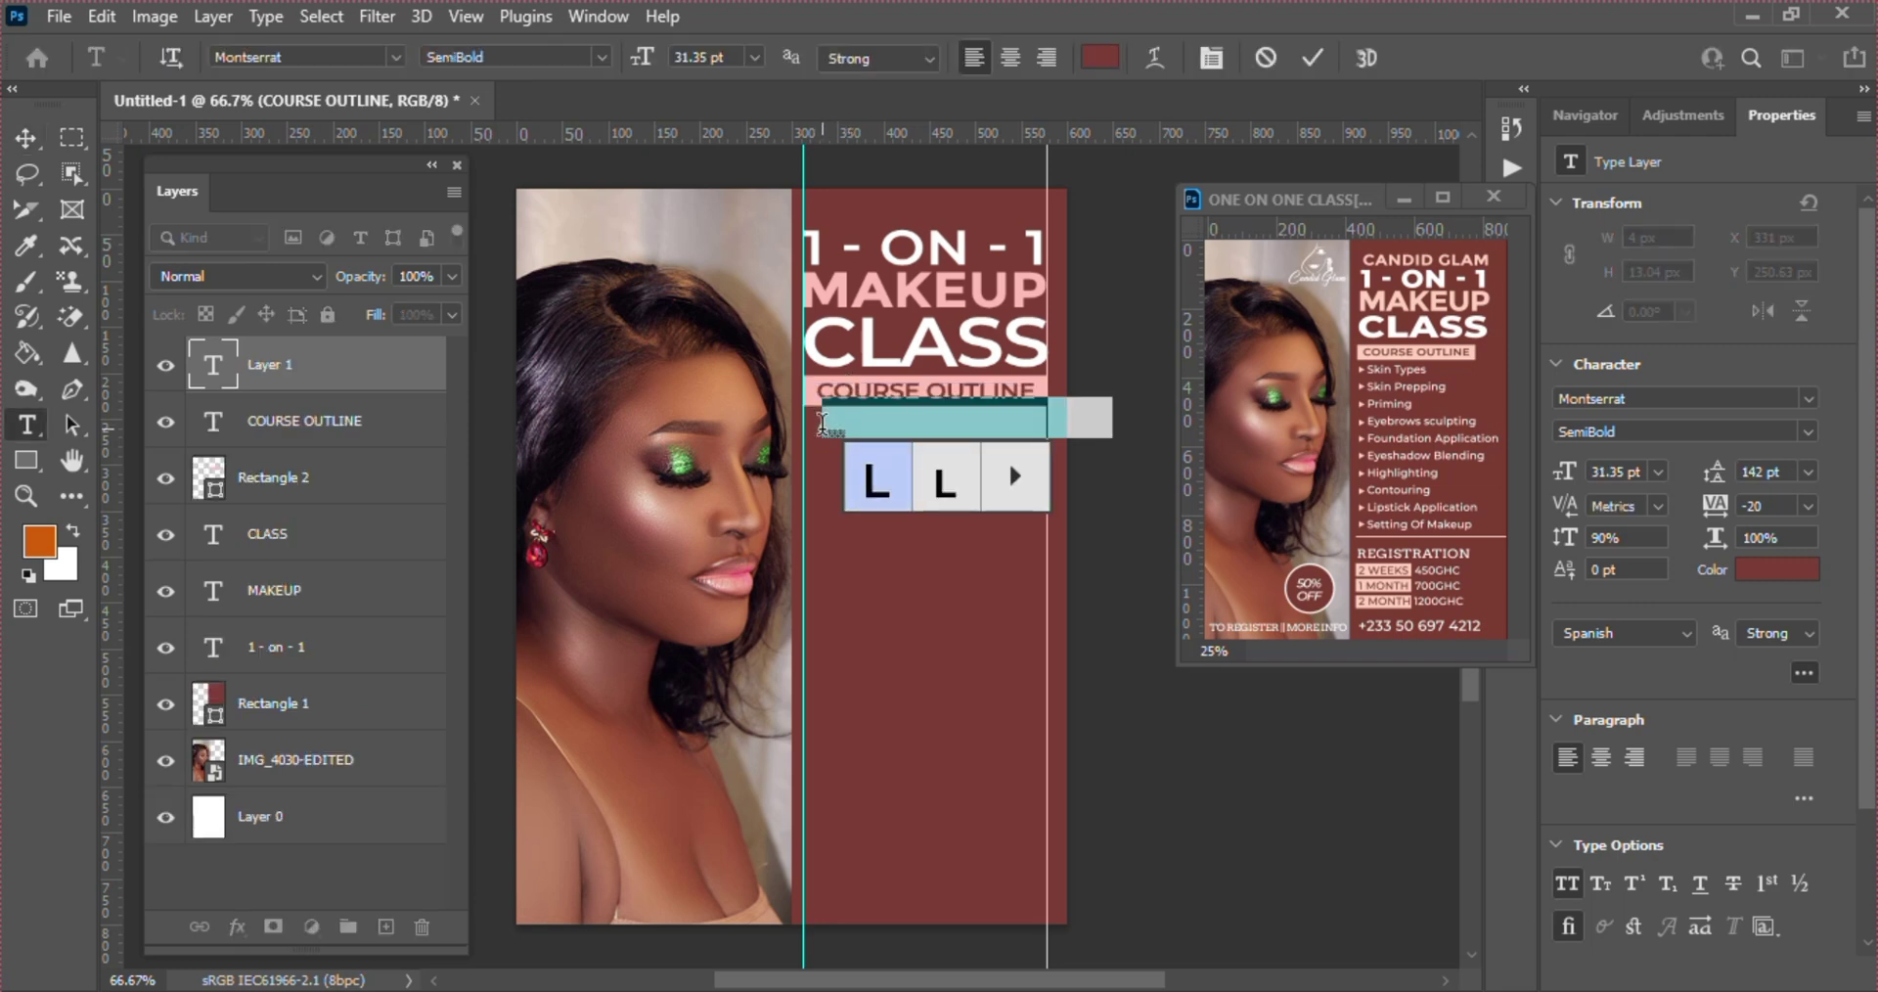
{"action": "key", "text": "BackSpace"}
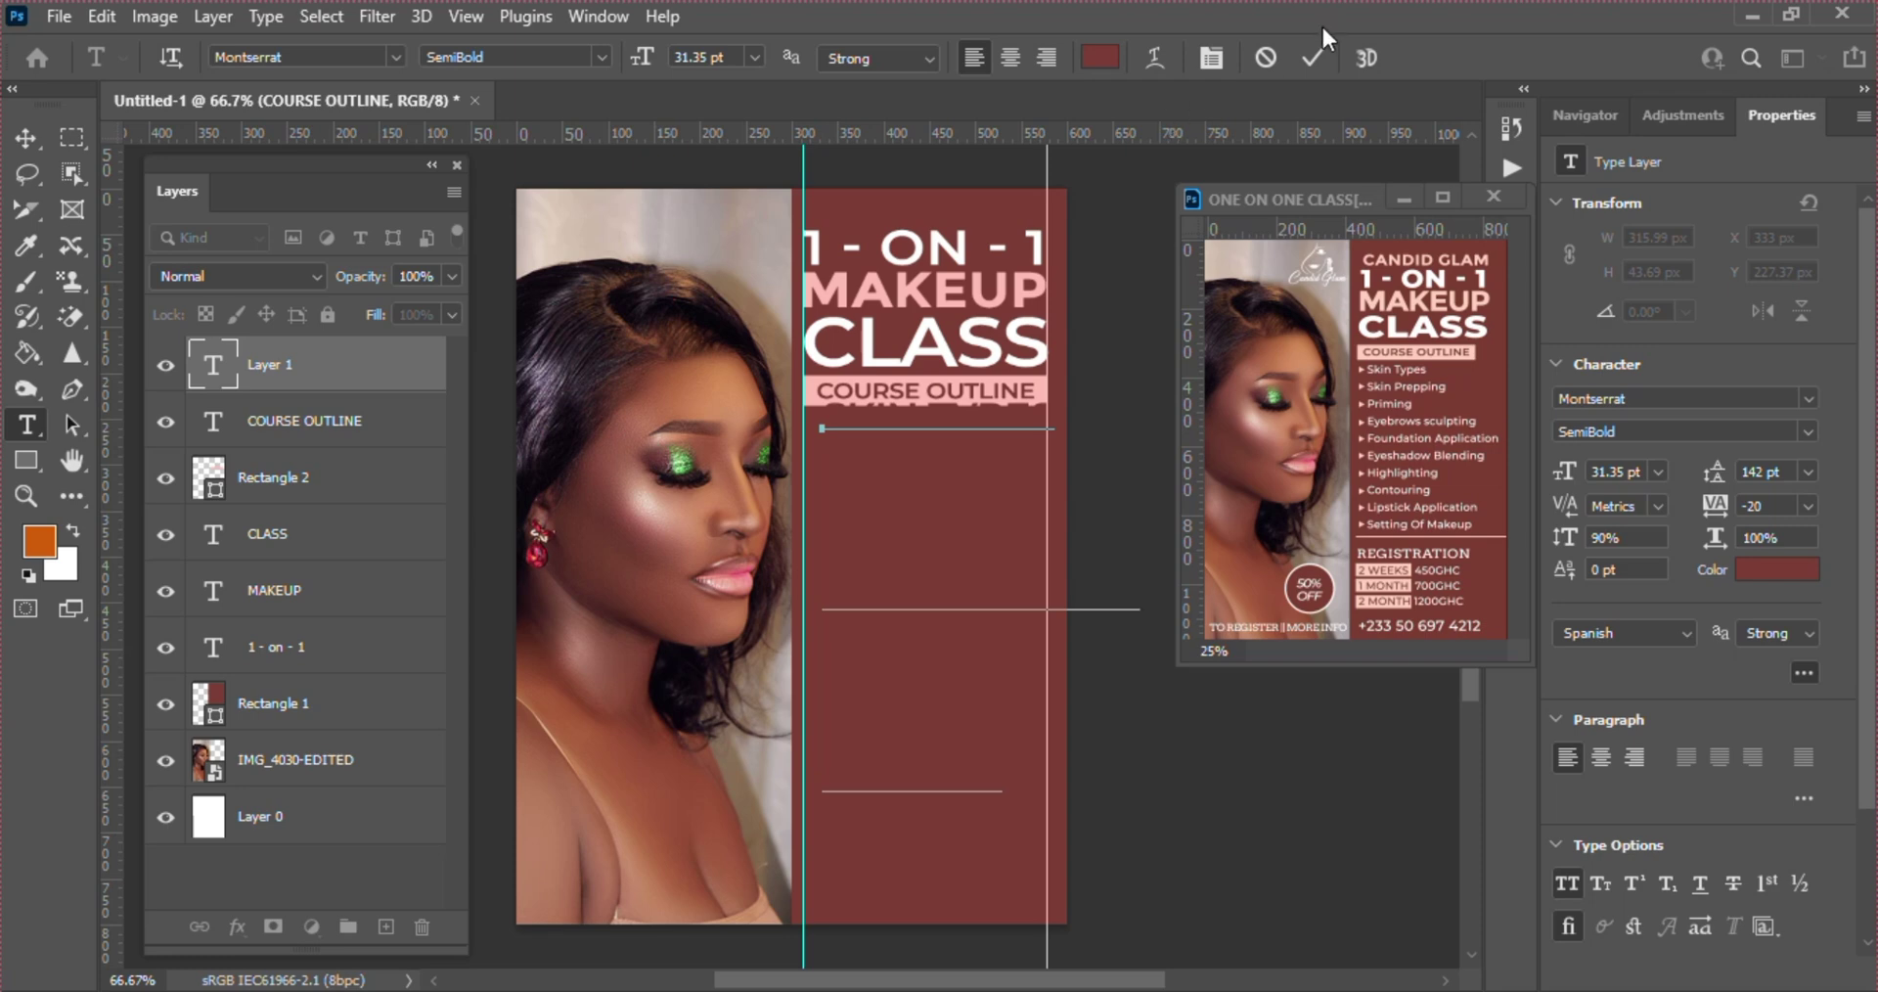
{"action": "left_click", "coordinate": [1307, 57]}
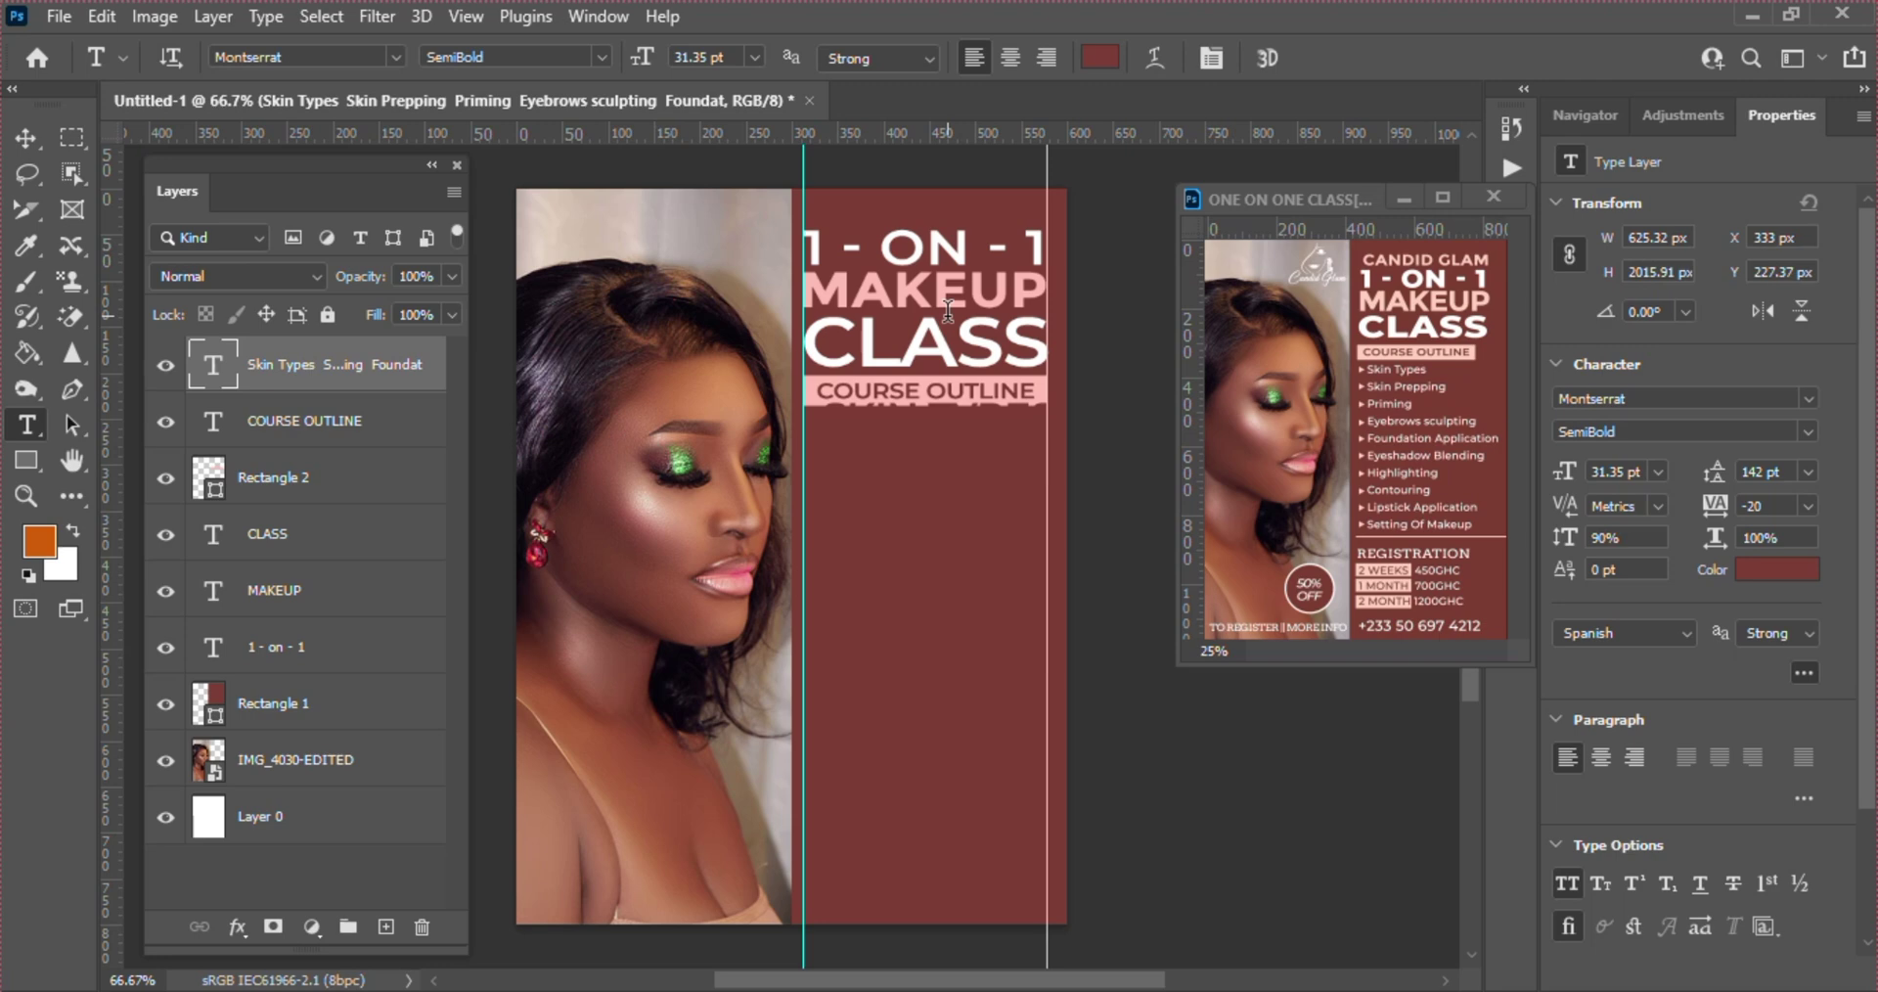
- Change the pasted course topics' text colour to white ffffff
{"action": "key", "text": "v"}
{"action": "left_click_drag", "start_coordinate": [948, 311], "coordinate": [963, 332]}
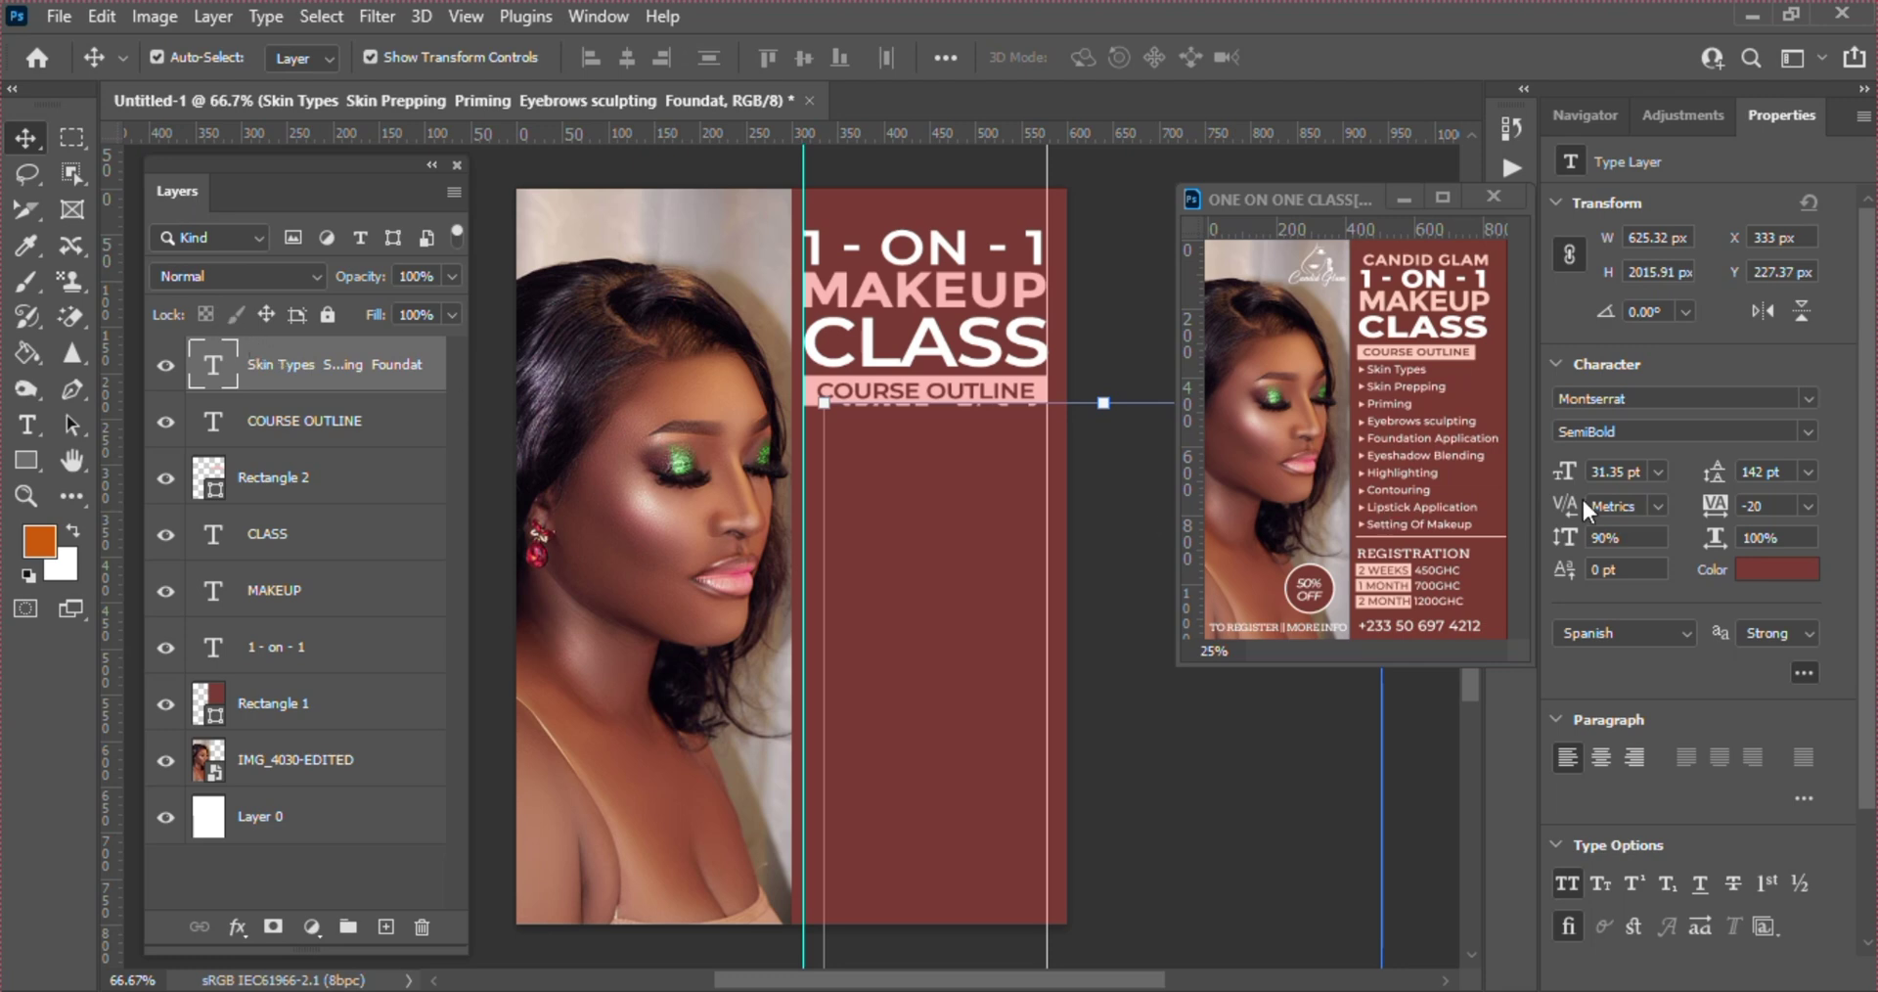
{"action": "left_click", "coordinate": [1779, 567]}
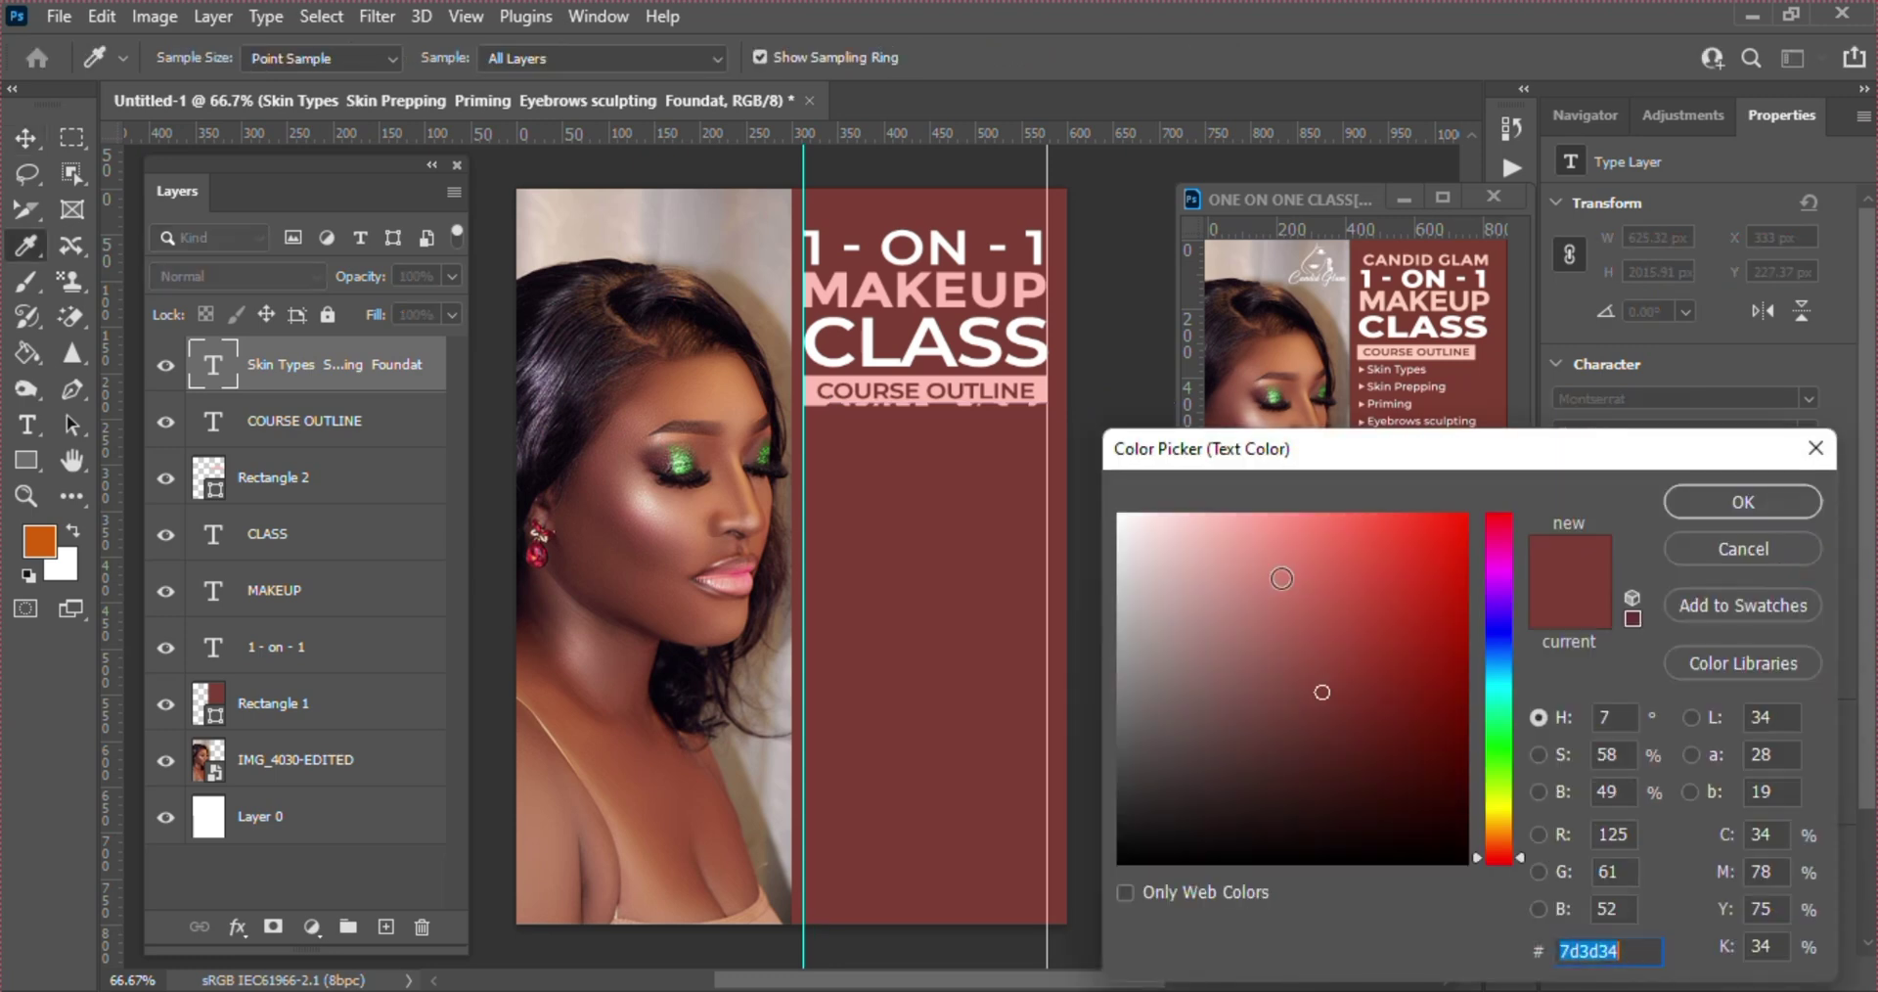
{"action": "left_click_drag", "start_coordinate": [1187, 584], "coordinate": [1118, 515]}
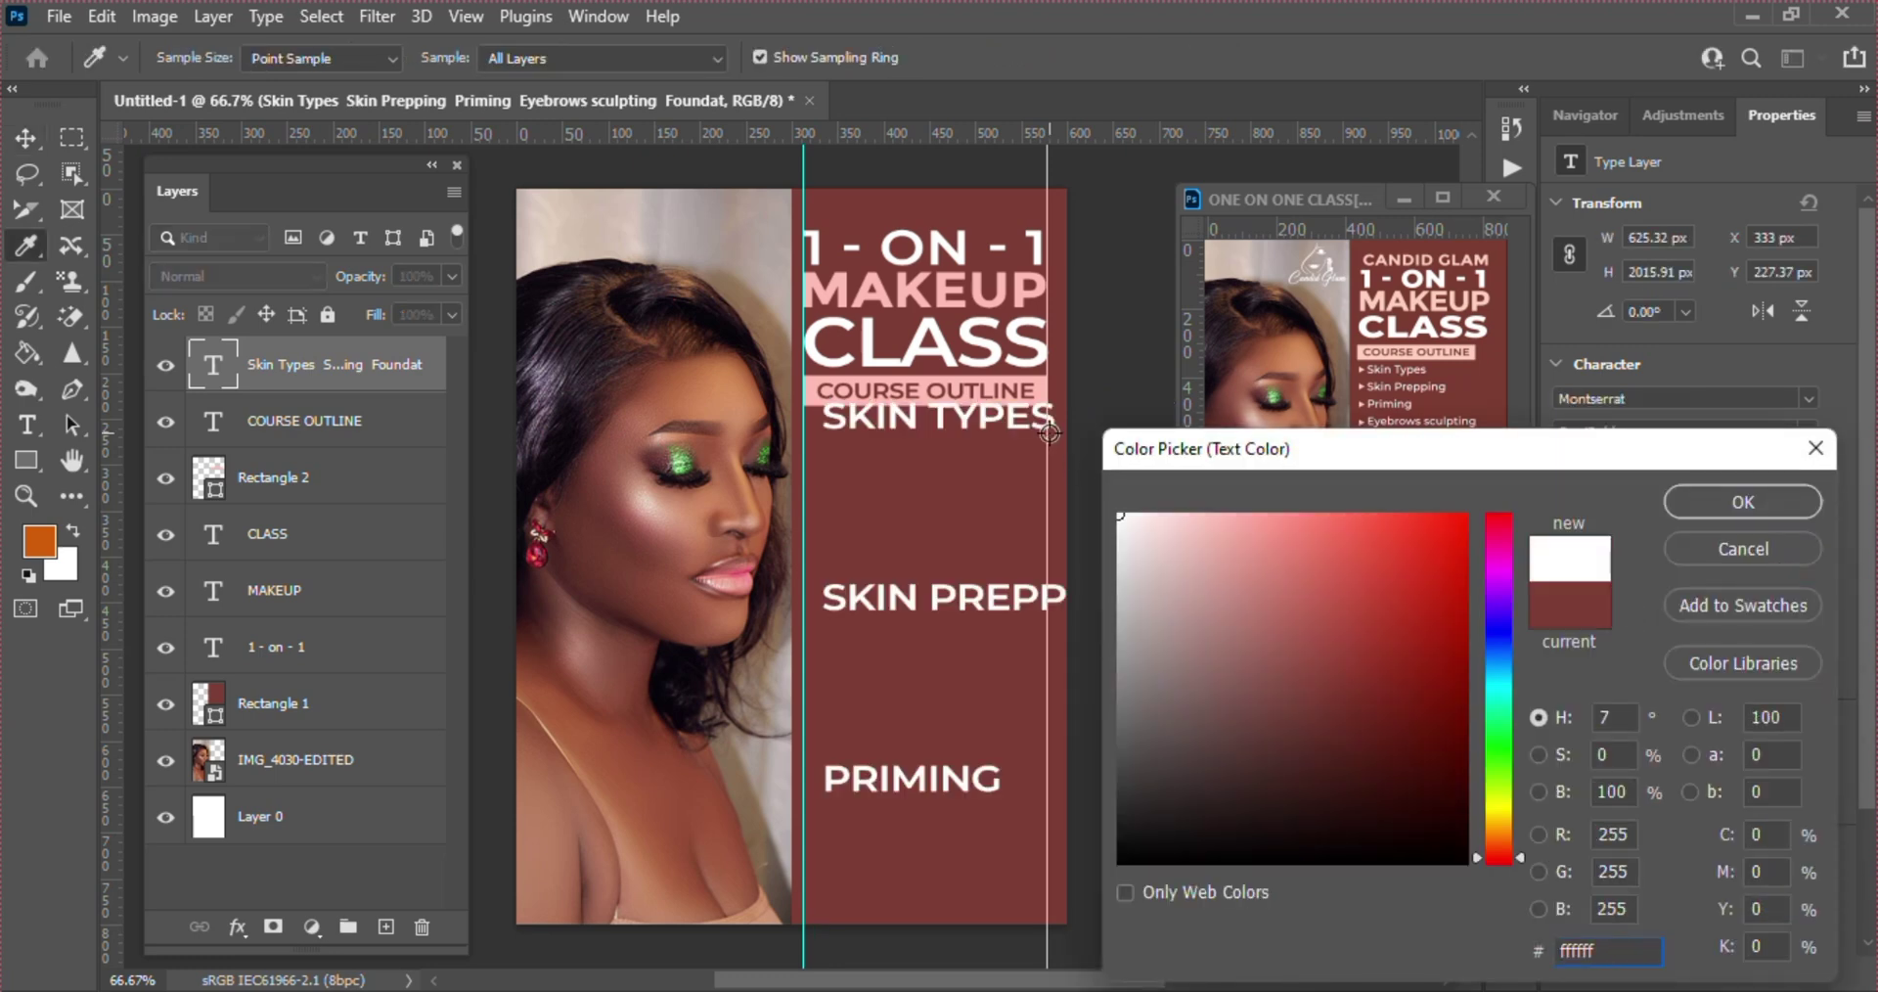
{"action": "key", "text": "Return"}
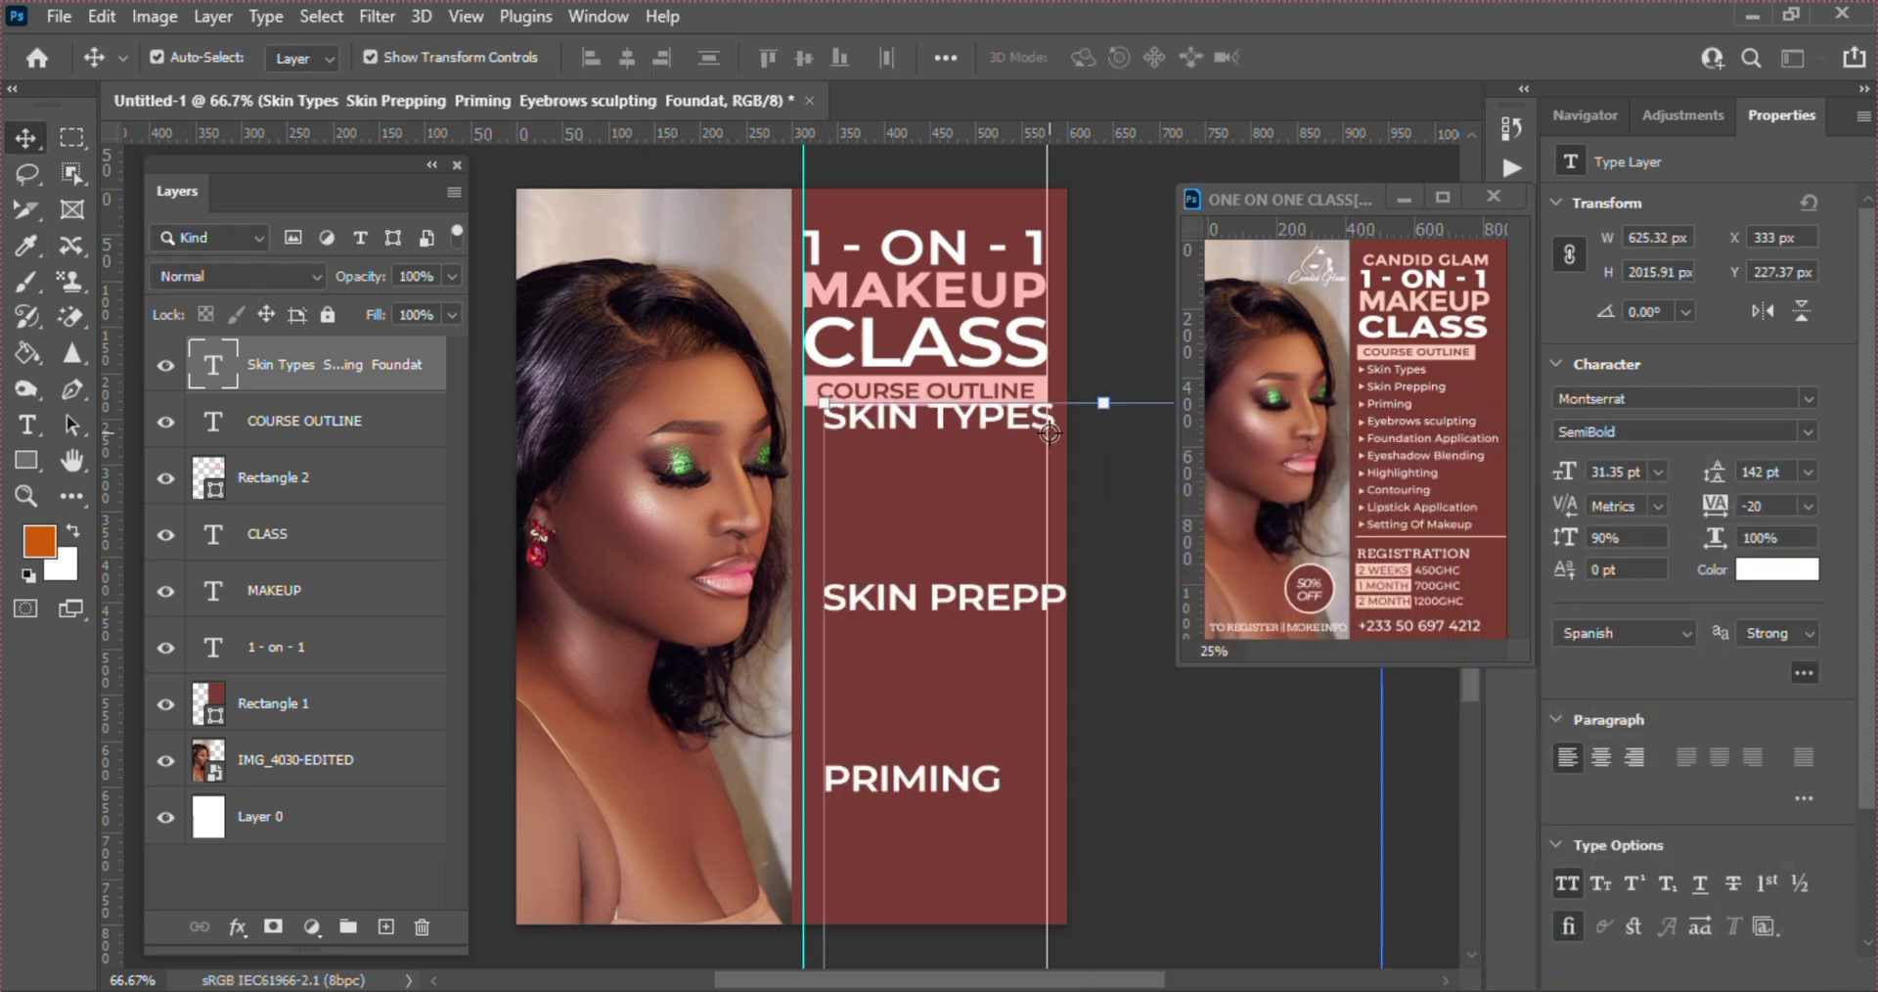
- Set the course topics' leading to Auto and the font size to 24 pt
{"action": "left_click", "coordinate": [1805, 469]}
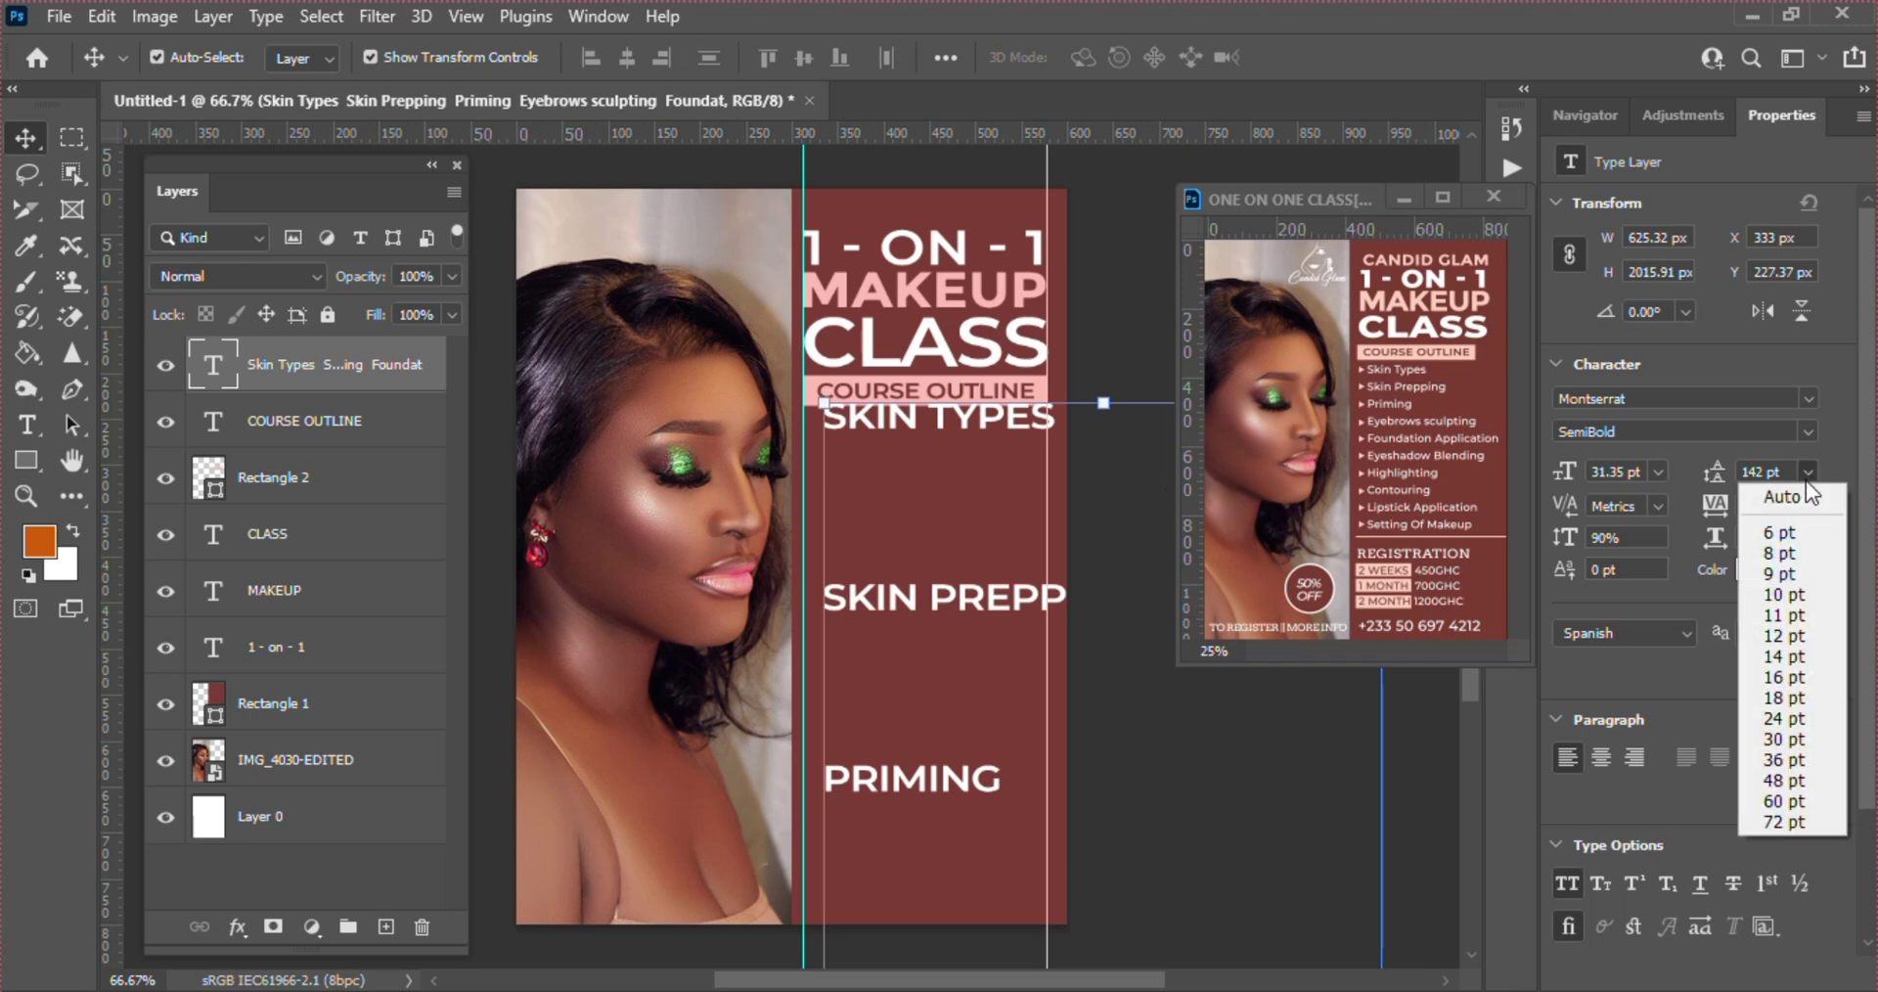
{"action": "left_click", "coordinate": [1809, 497]}
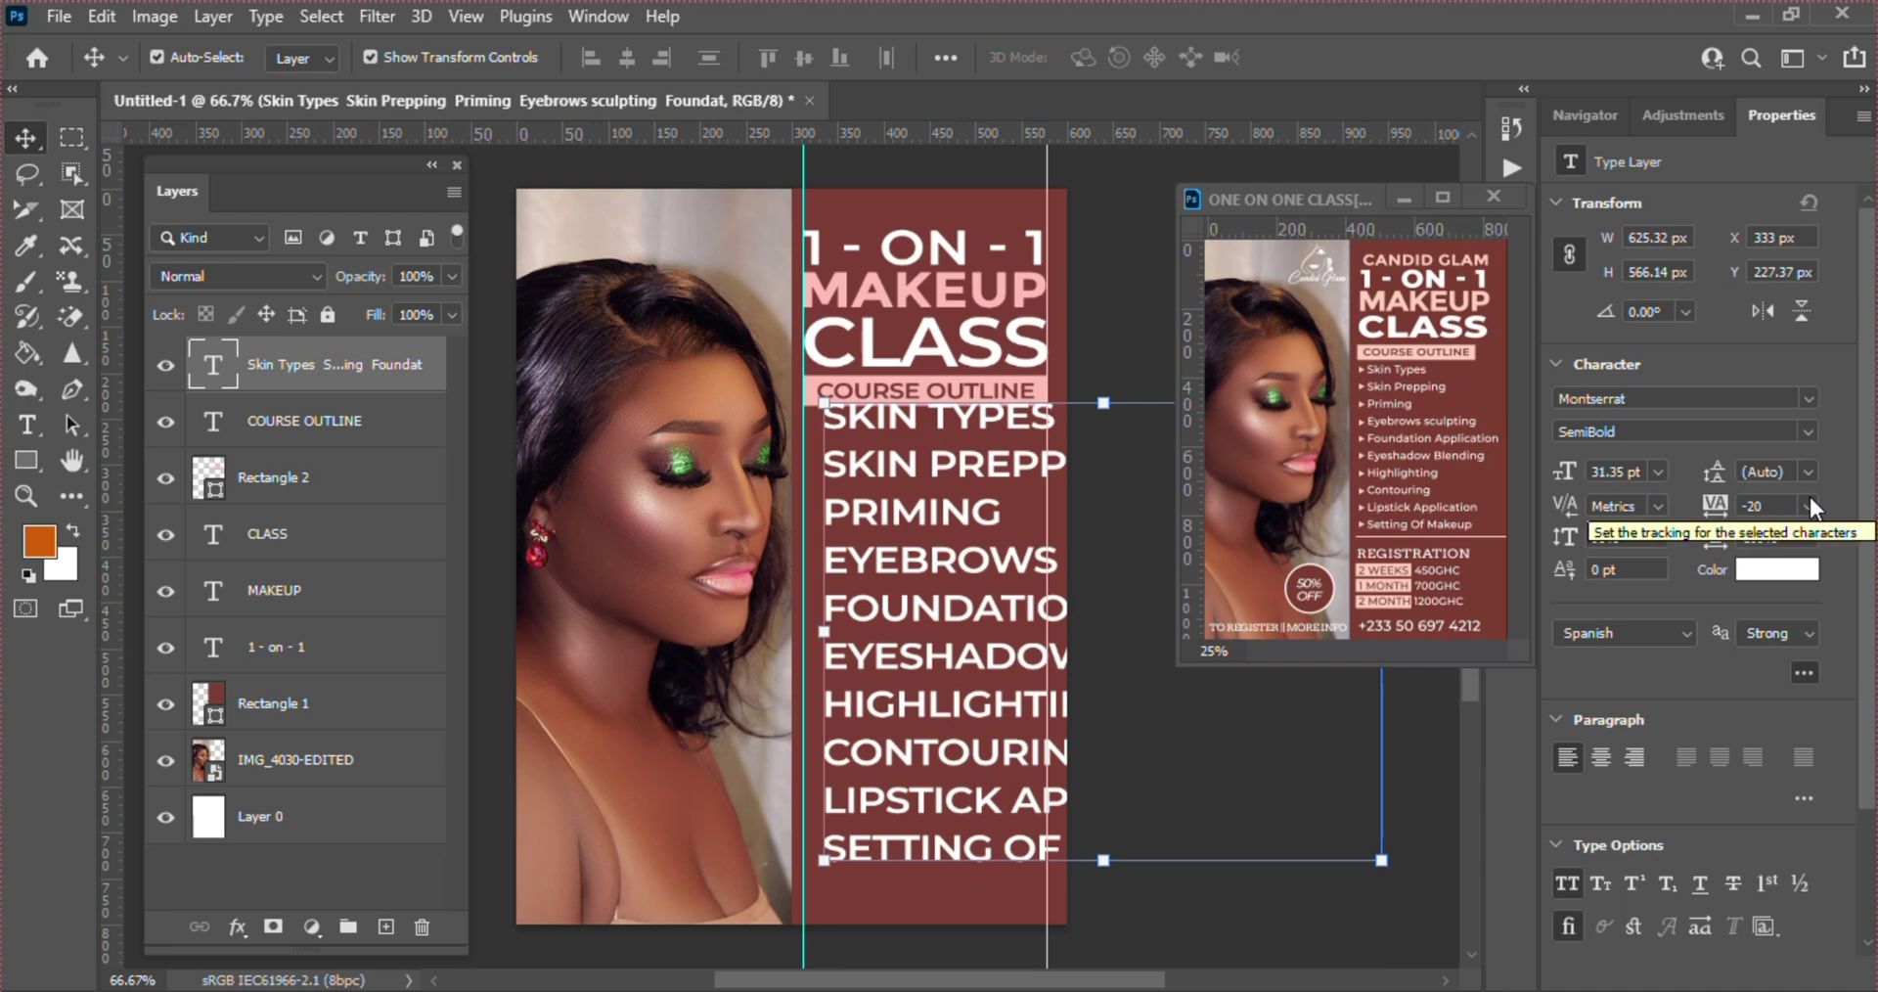
{"action": "left_click", "coordinate": [1657, 472]}
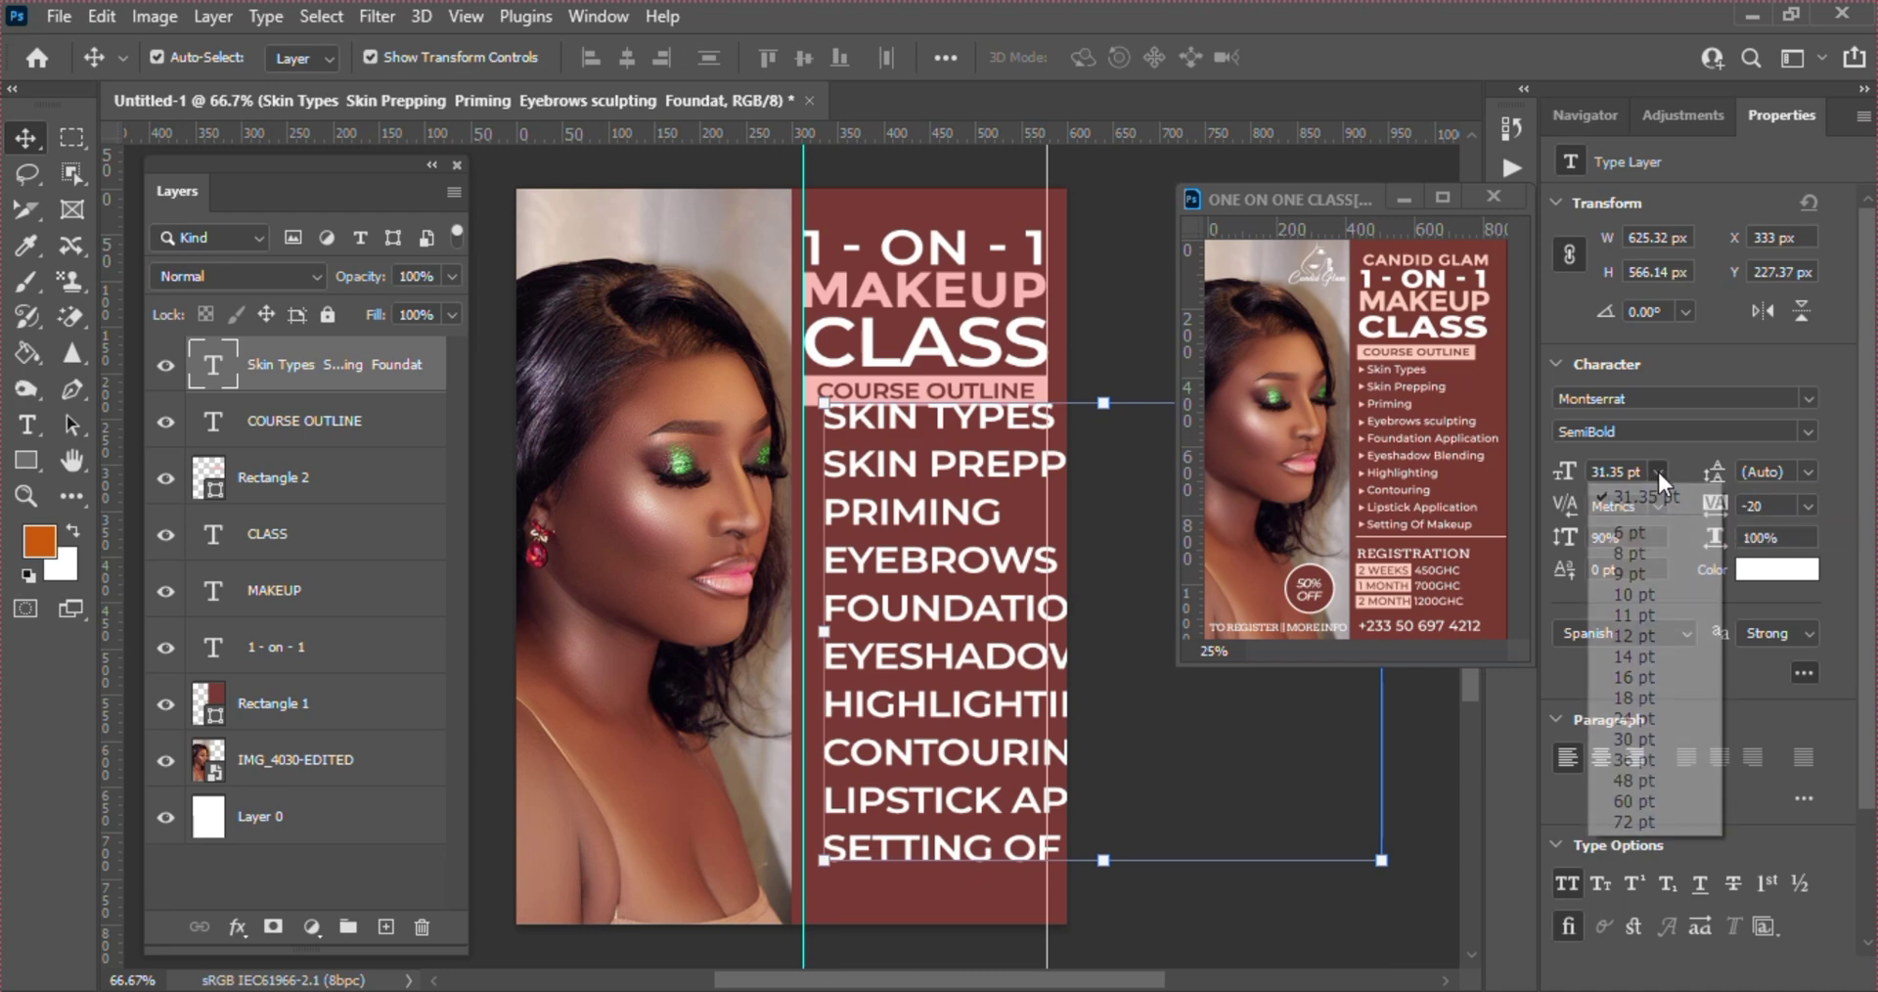
{"action": "left_click", "coordinate": [1627, 717]}
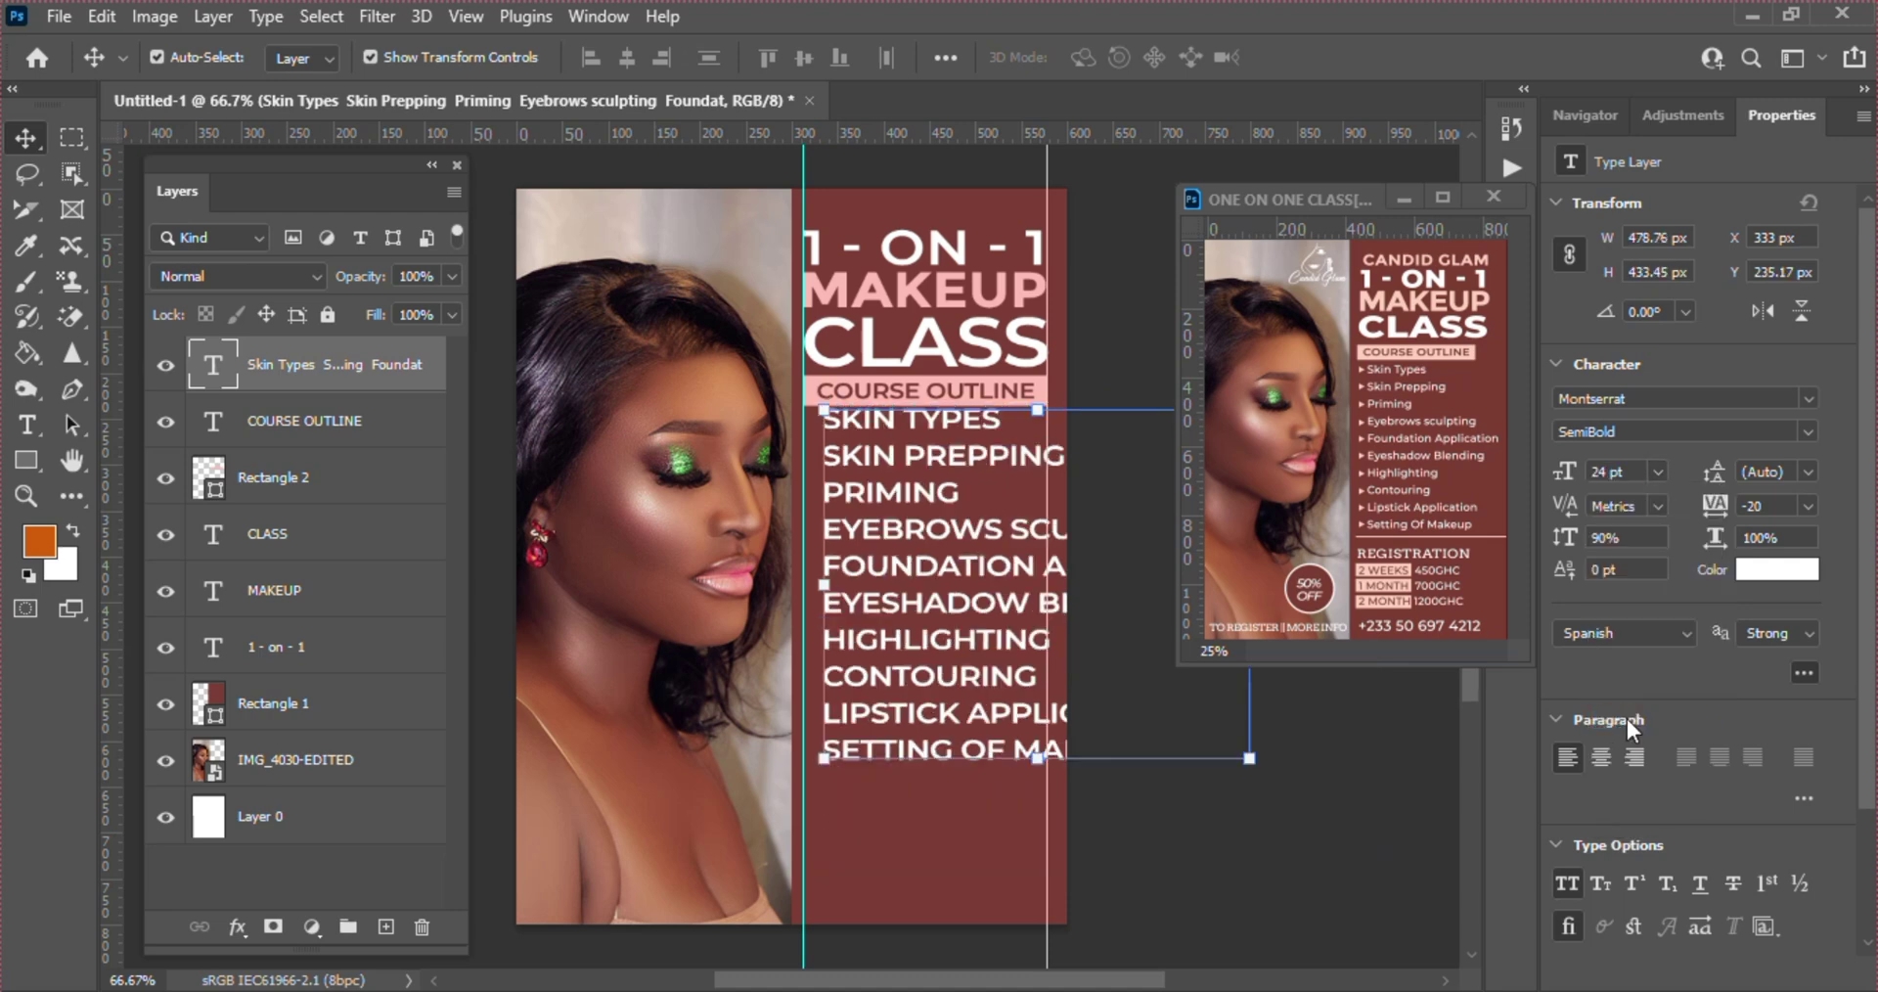
- Reduce the course topics' font size to 13 pt
{"action": "left_click", "coordinate": [1633, 477]}
{"action": "key", "text": "Down"}
{"action": "key", "text": "Down"}
{"action": "key", "text": "Down"}
{"action": "key", "text": "Down"}
{"action": "key", "text": "Down"}
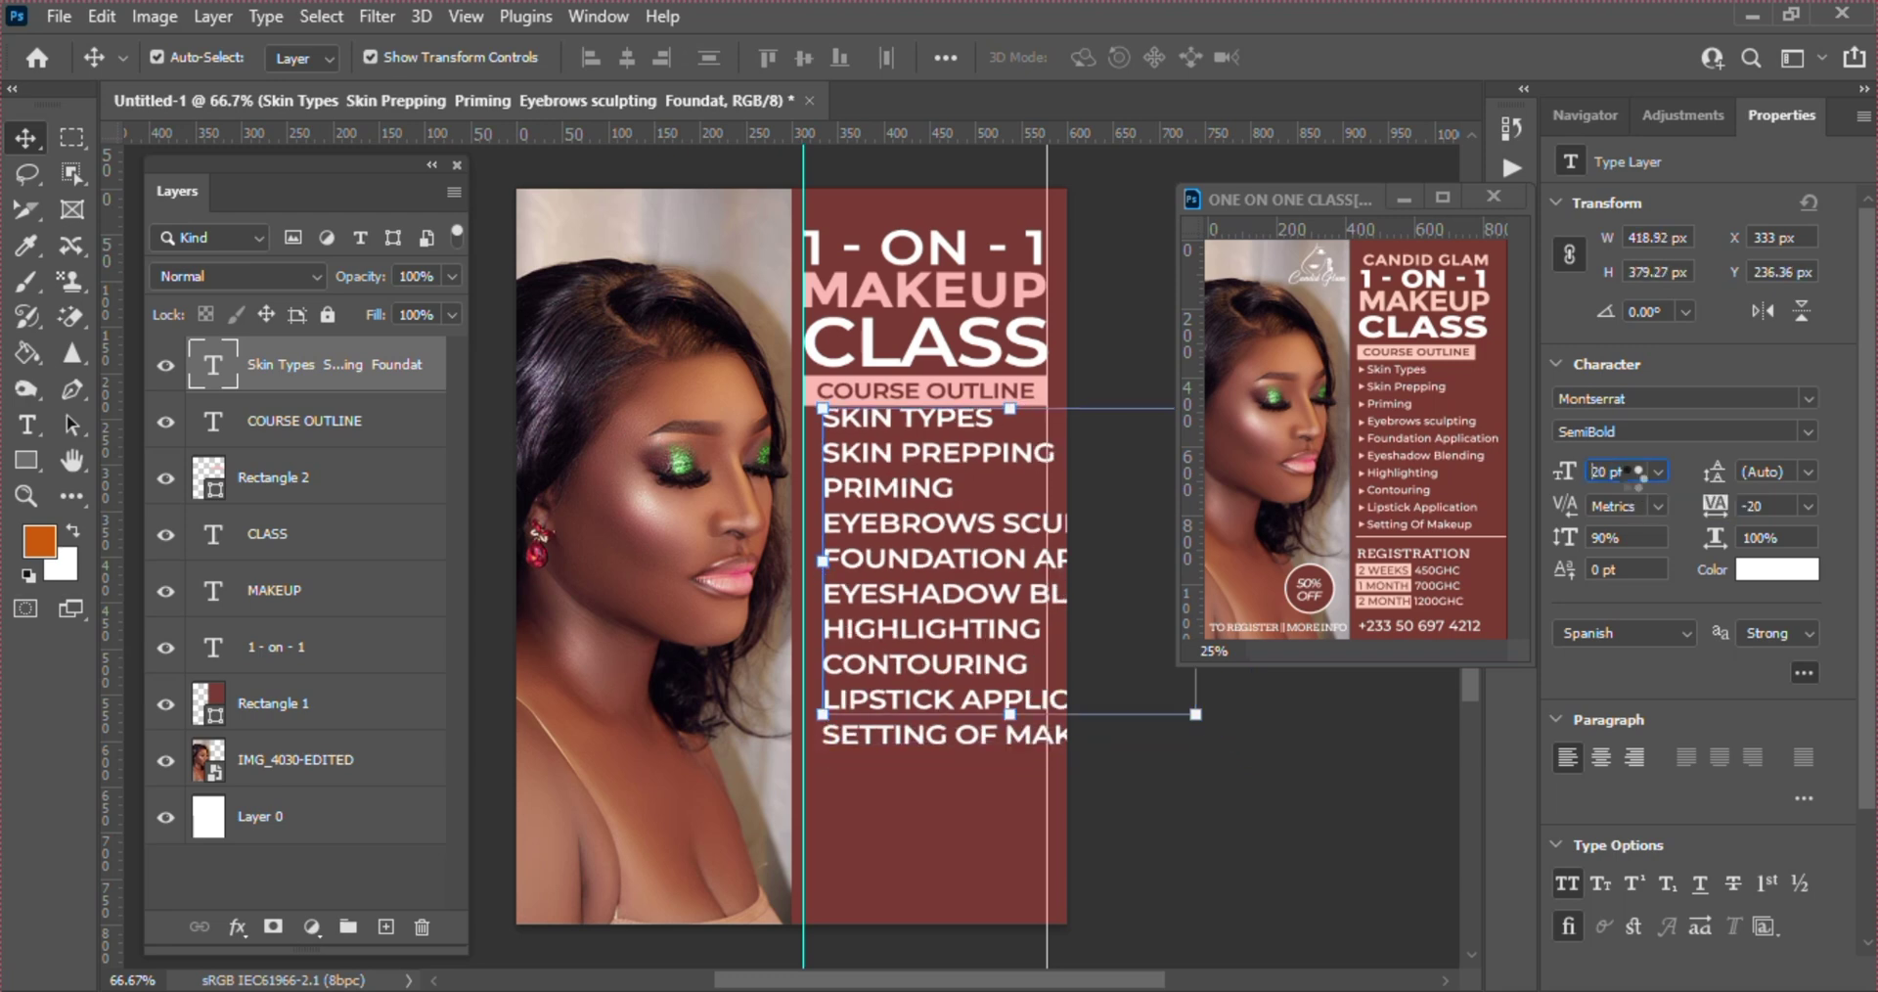
{"action": "key", "text": "Down"}
{"action": "key", "text": "Down"}
{"action": "key", "text": "Down"}
{"action": "key", "text": "Down"}
{"action": "key", "text": "Down"}
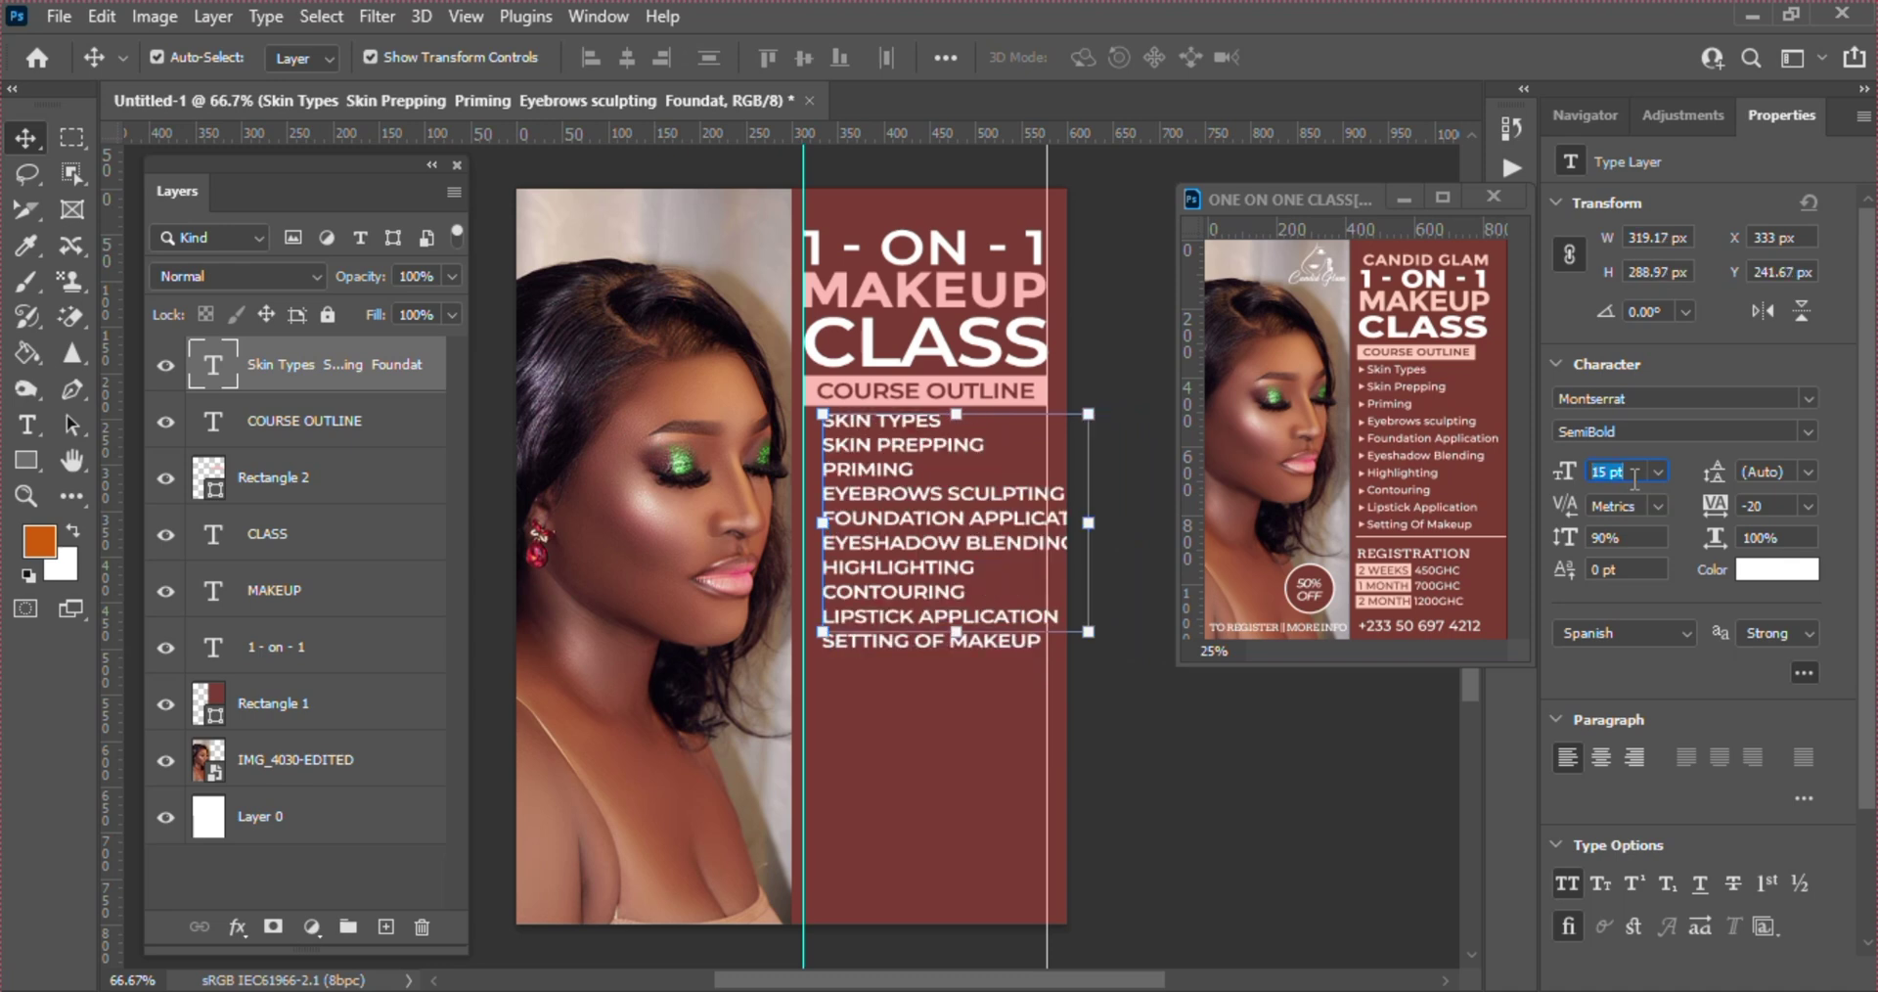
{"action": "key", "text": "Down"}
{"action": "key", "text": "Down"}
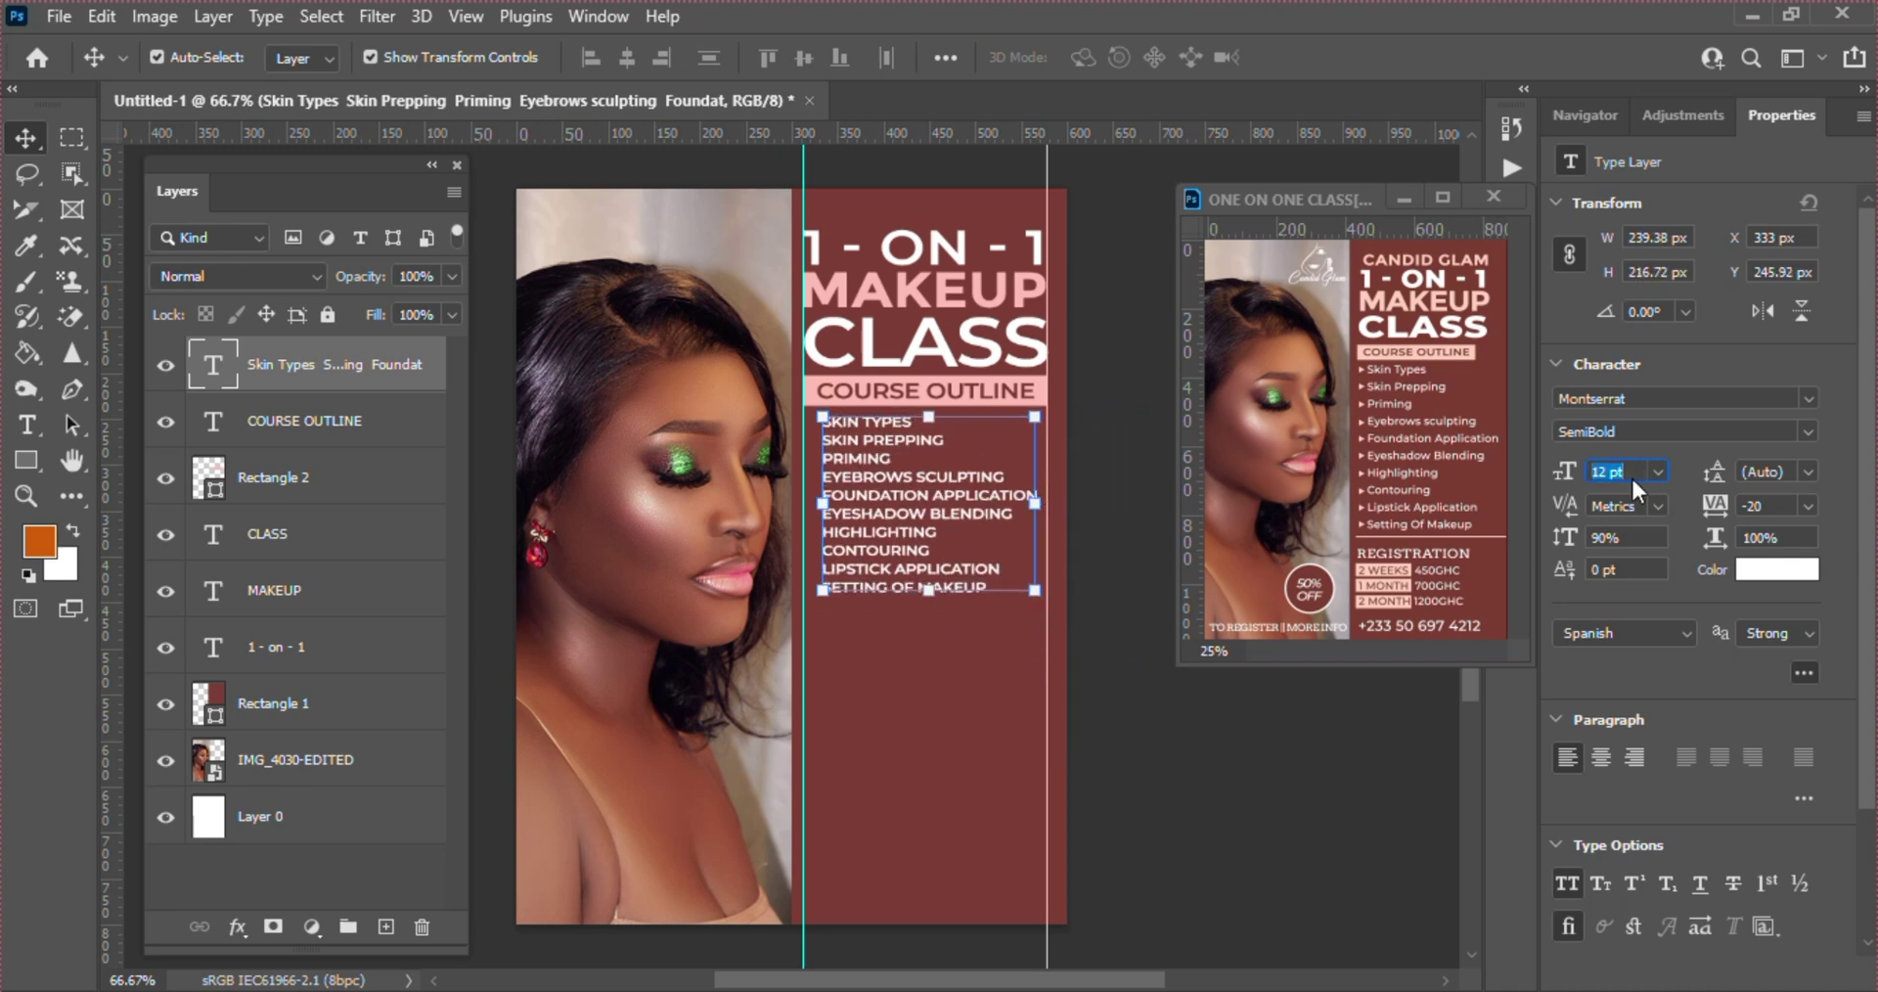
{"action": "type", "text": "13"}
{"action": "key", "text": "Return"}
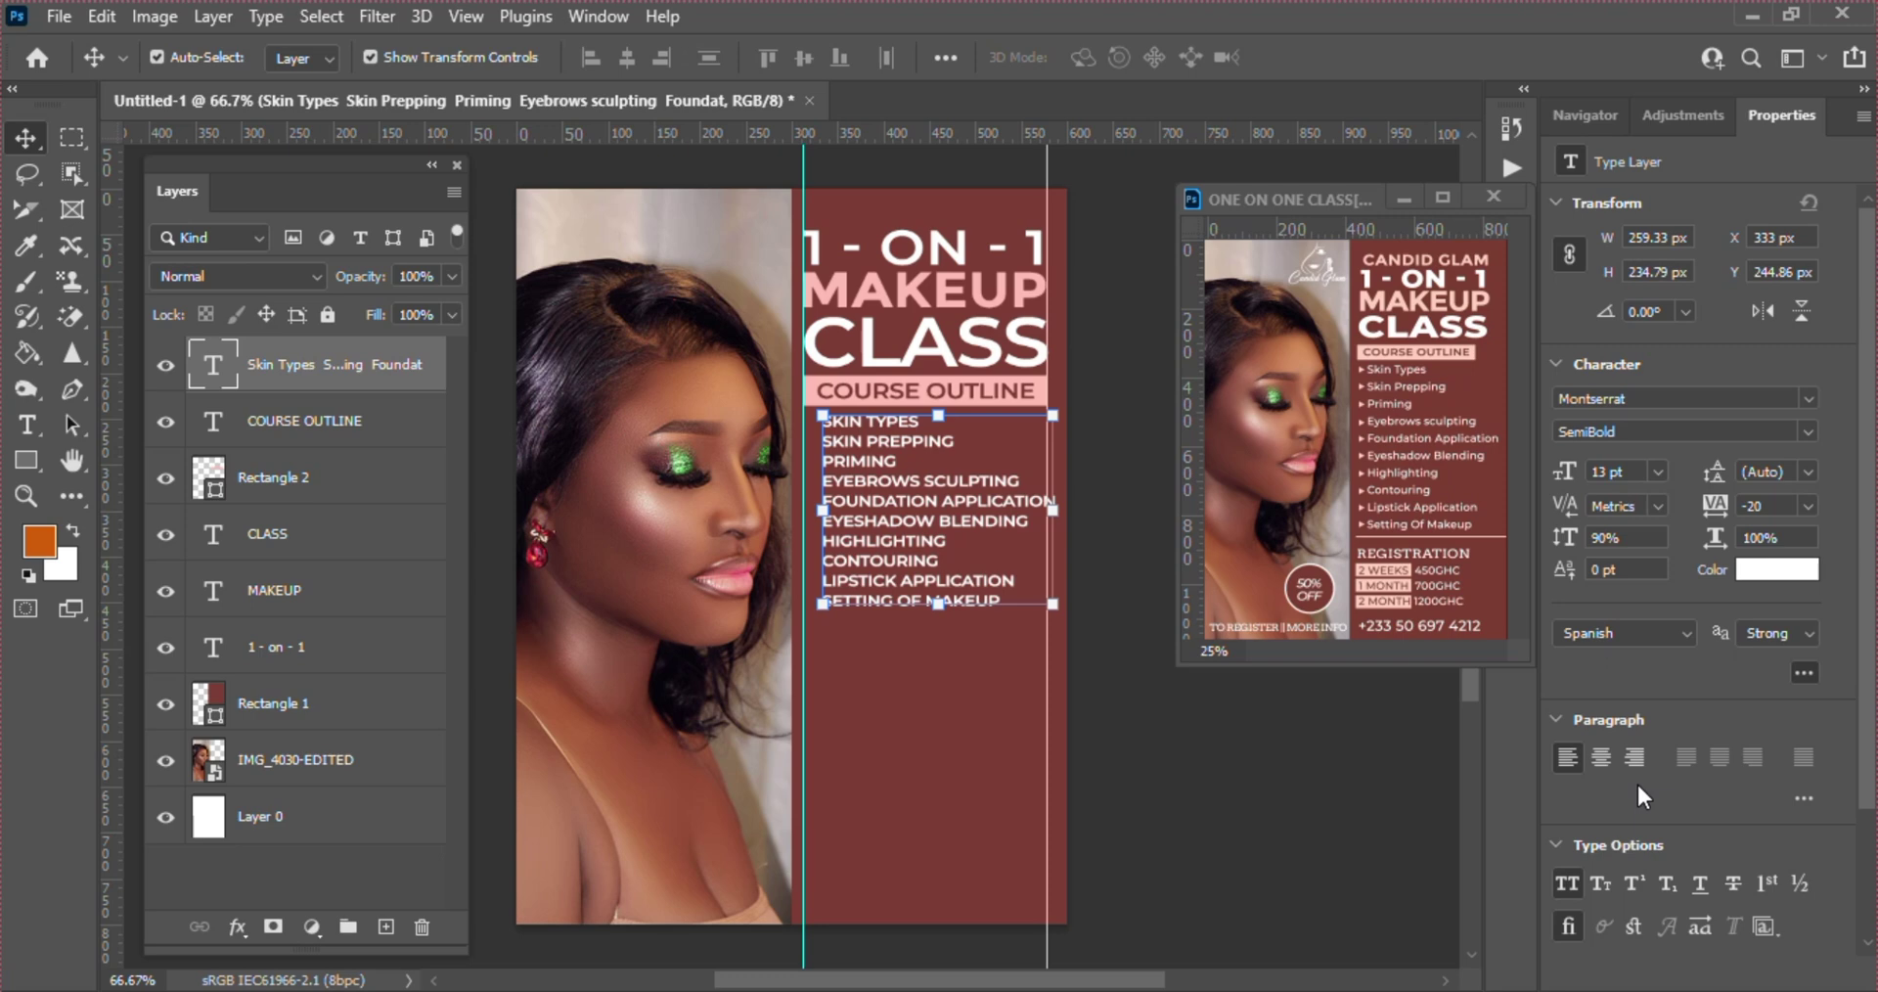
- Turn off All Caps for the course topics and set their font style to Montserrat Medium
{"action": "left_click", "coordinate": [1570, 877]}
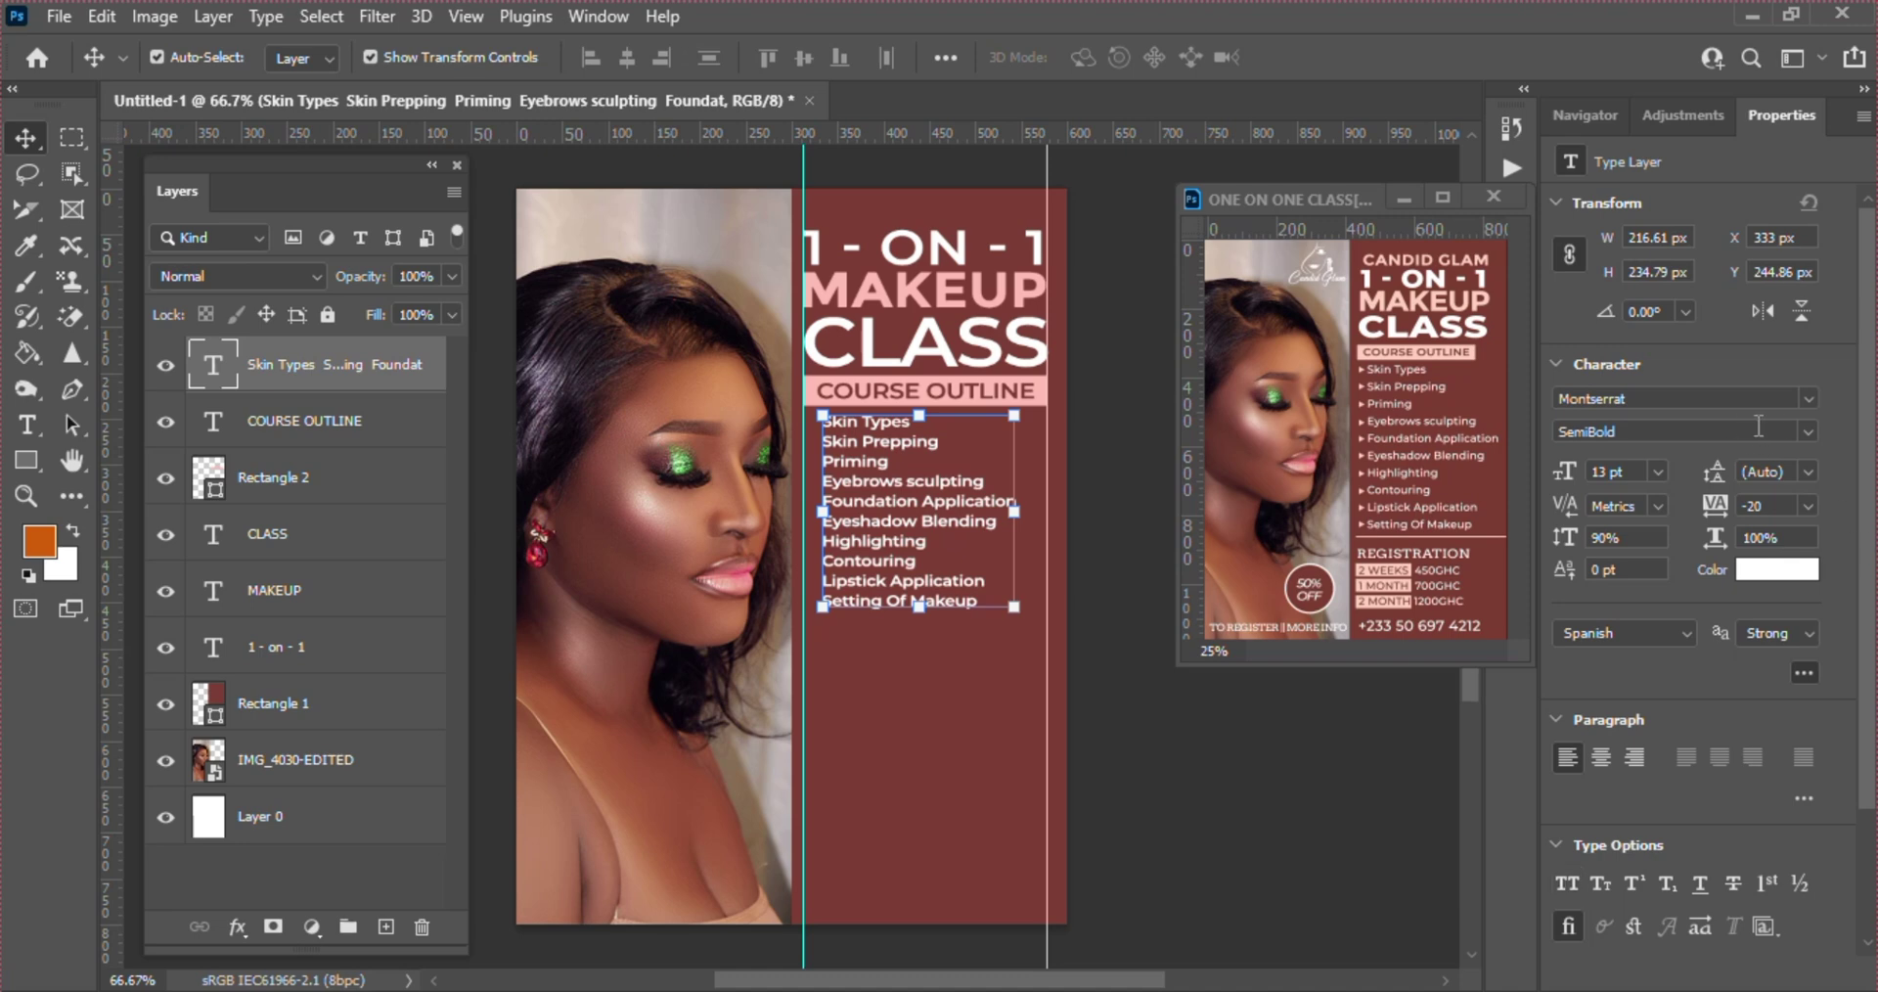
{"action": "left_click", "coordinate": [1807, 430]}
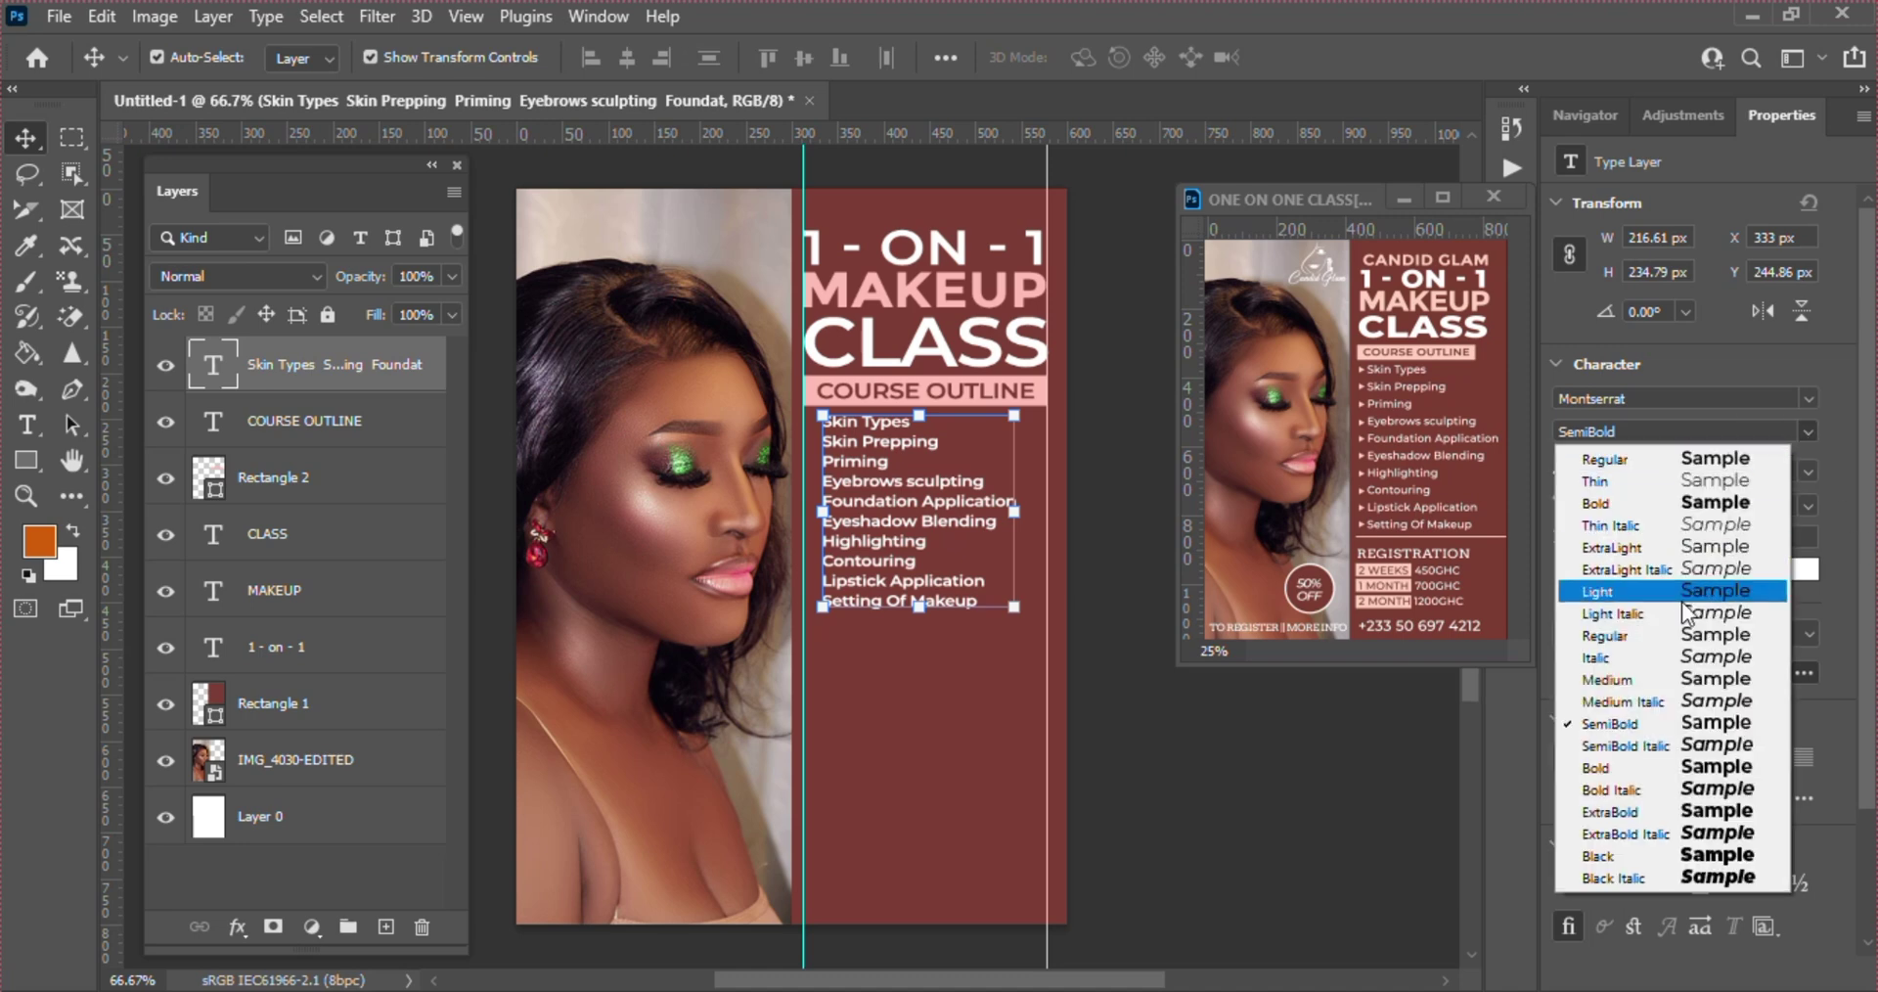
{"action": "left_click", "coordinate": [1650, 679]}
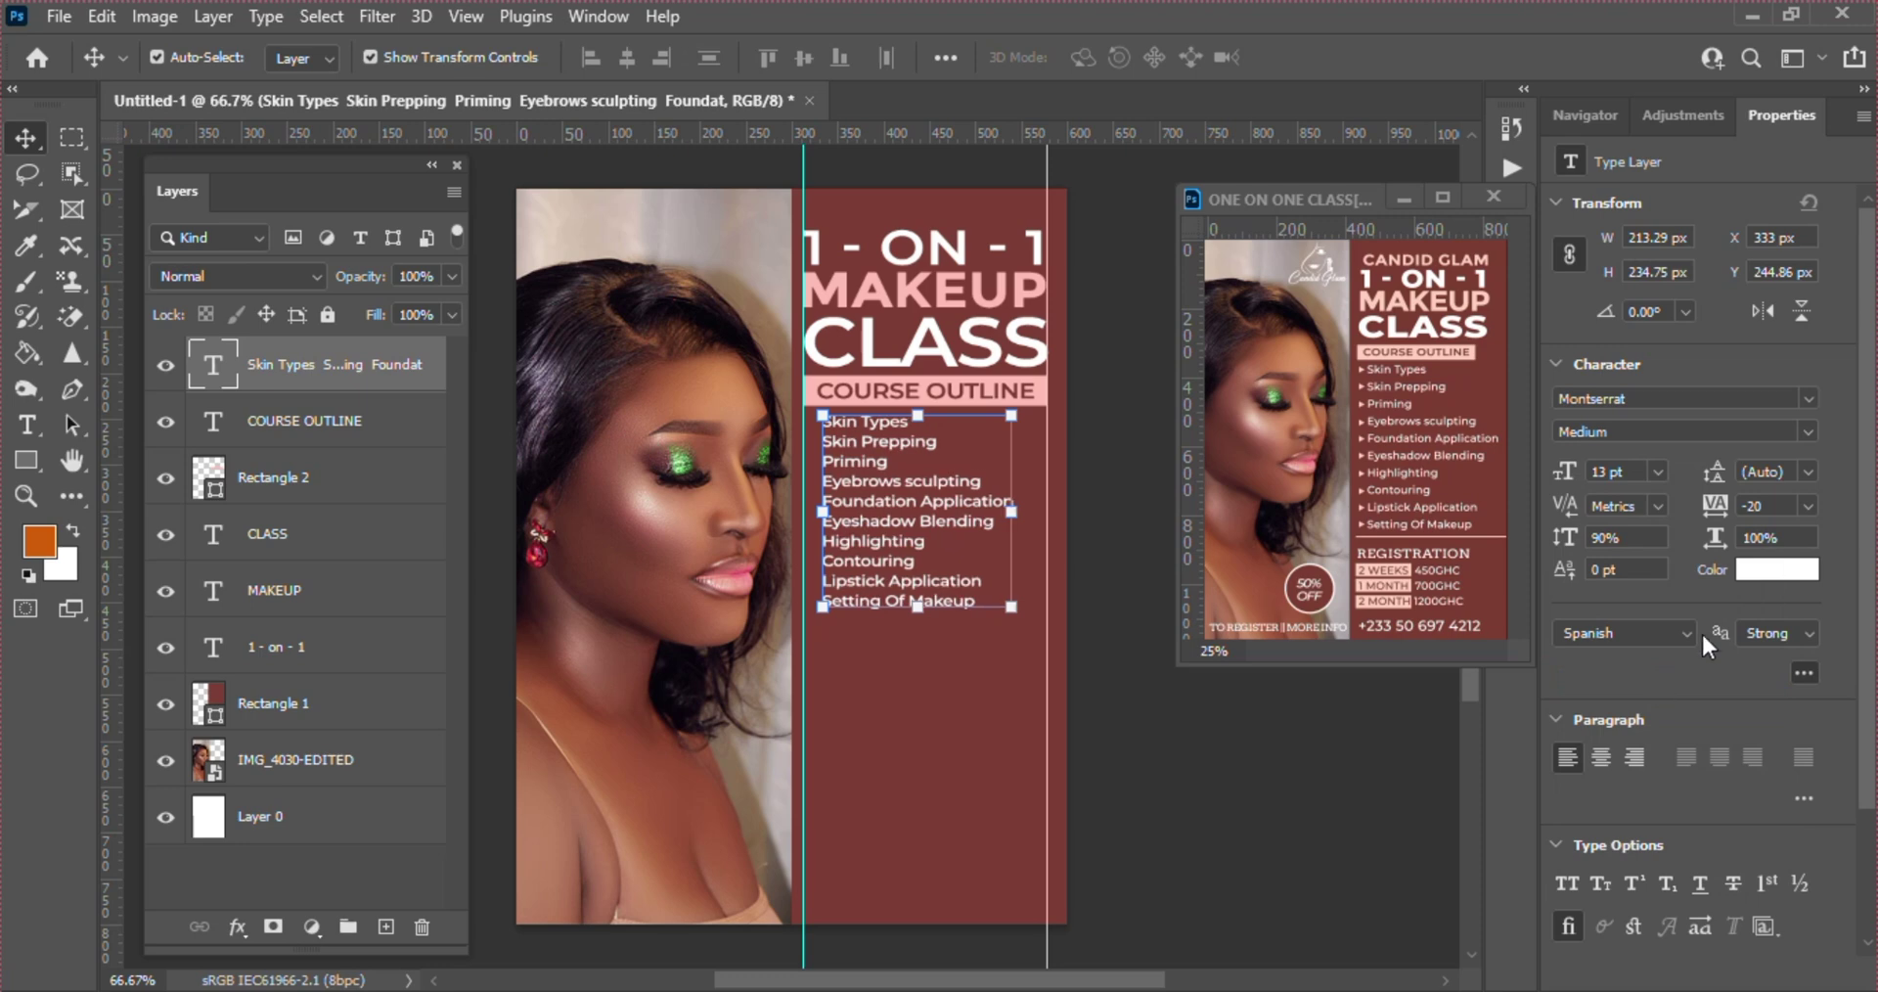
- Set the course topics' leading to 21 pt
{"action": "left_click", "coordinate": [1775, 472]}
{"action": "type", "text": "19"}
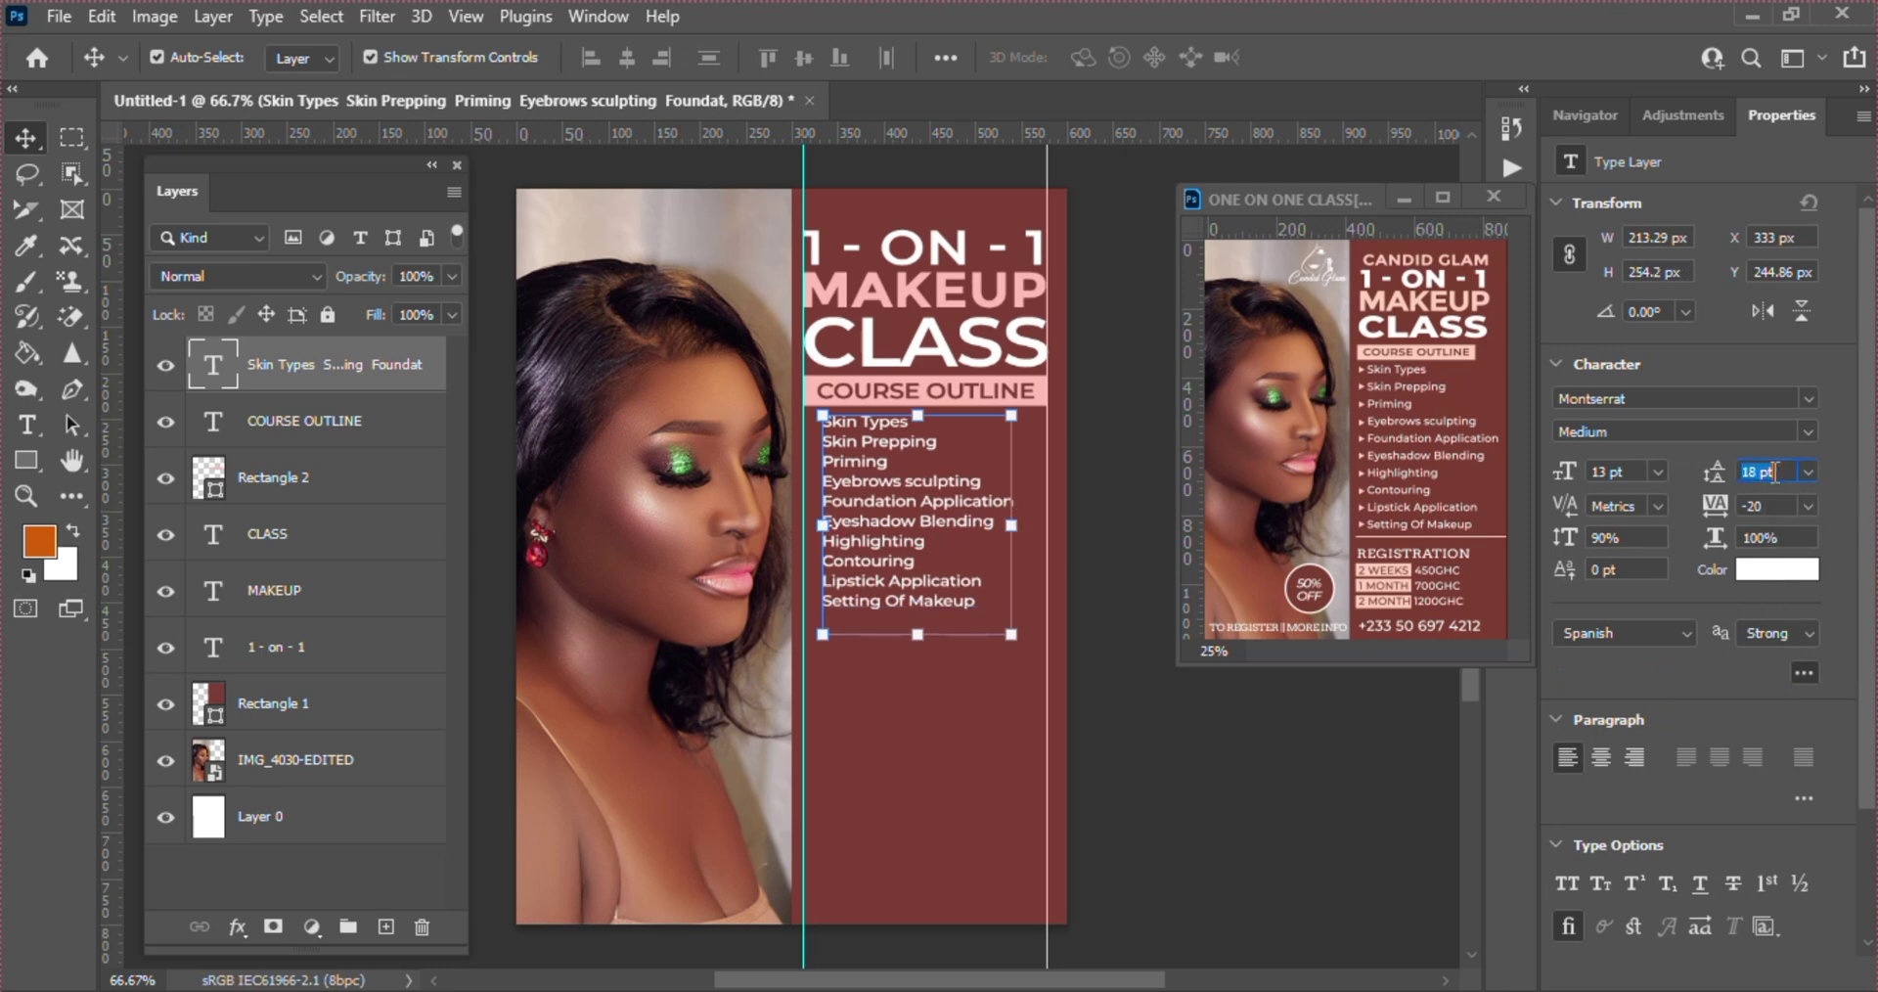
{"action": "key", "text": "Return"}
{"action": "key", "text": "Up"}
{"action": "key", "text": "Up"}
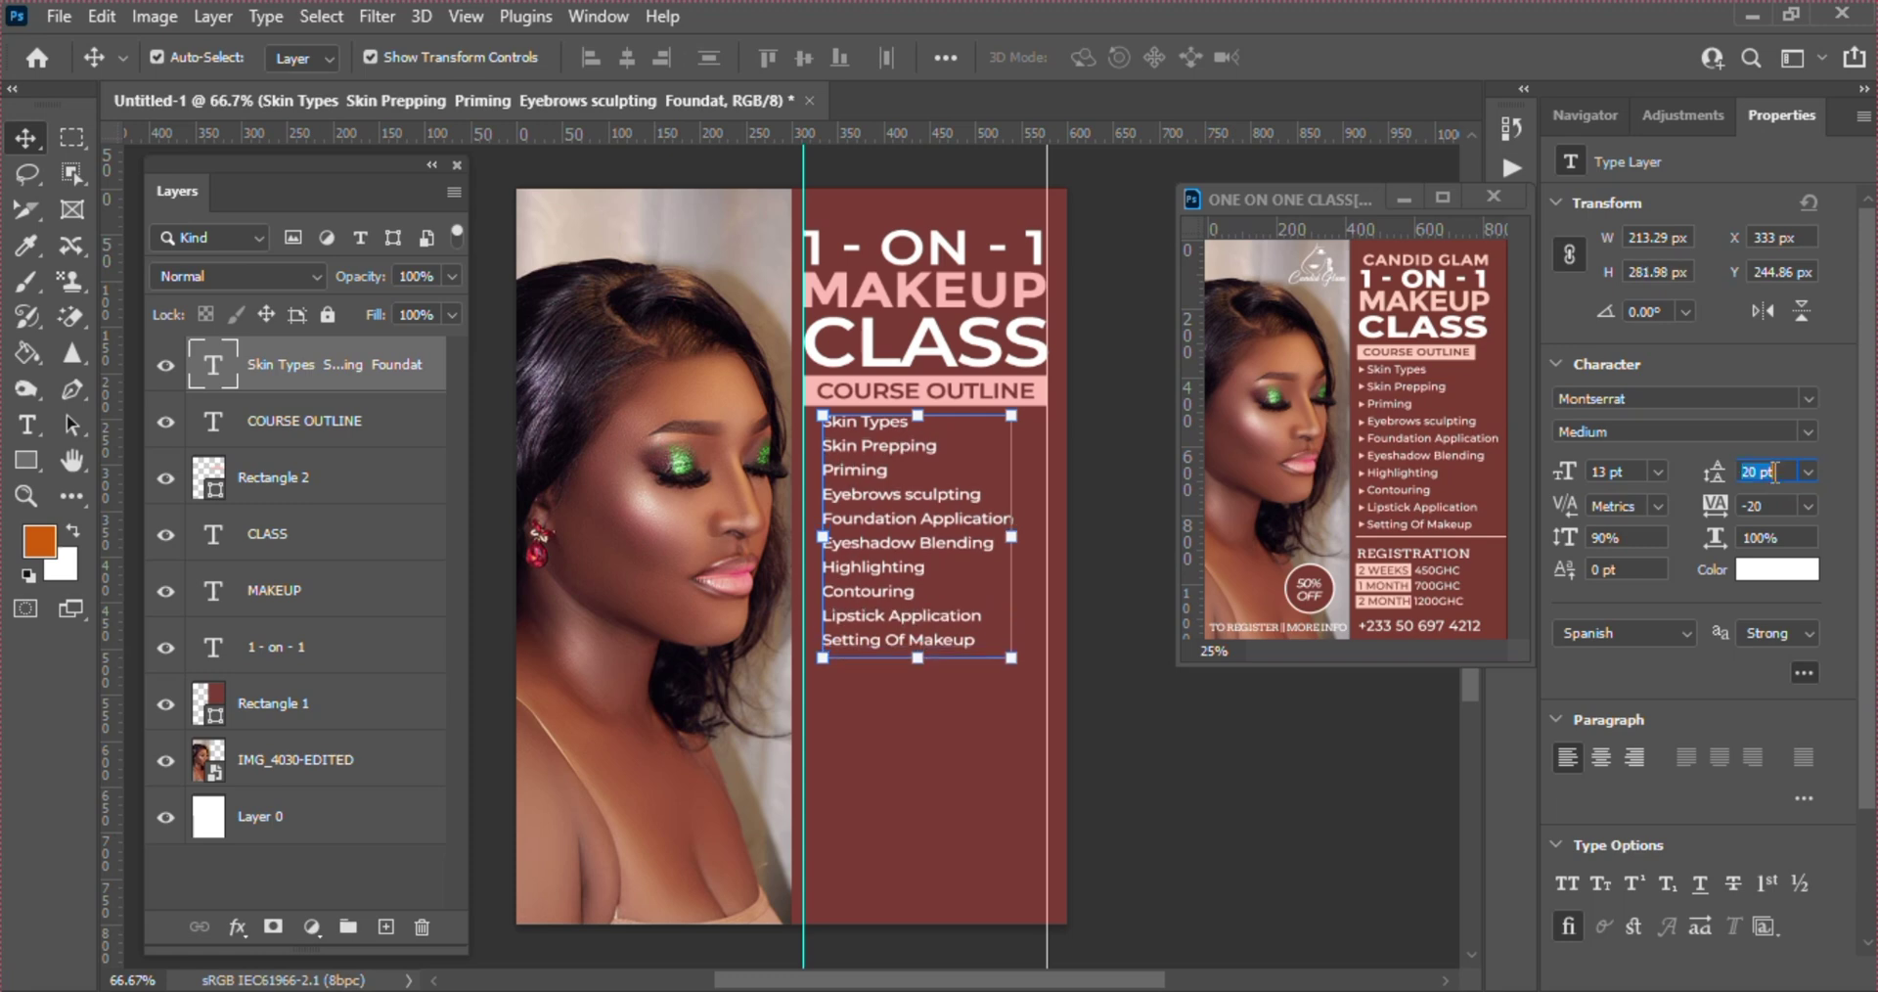
{"action": "key", "text": "Return"}
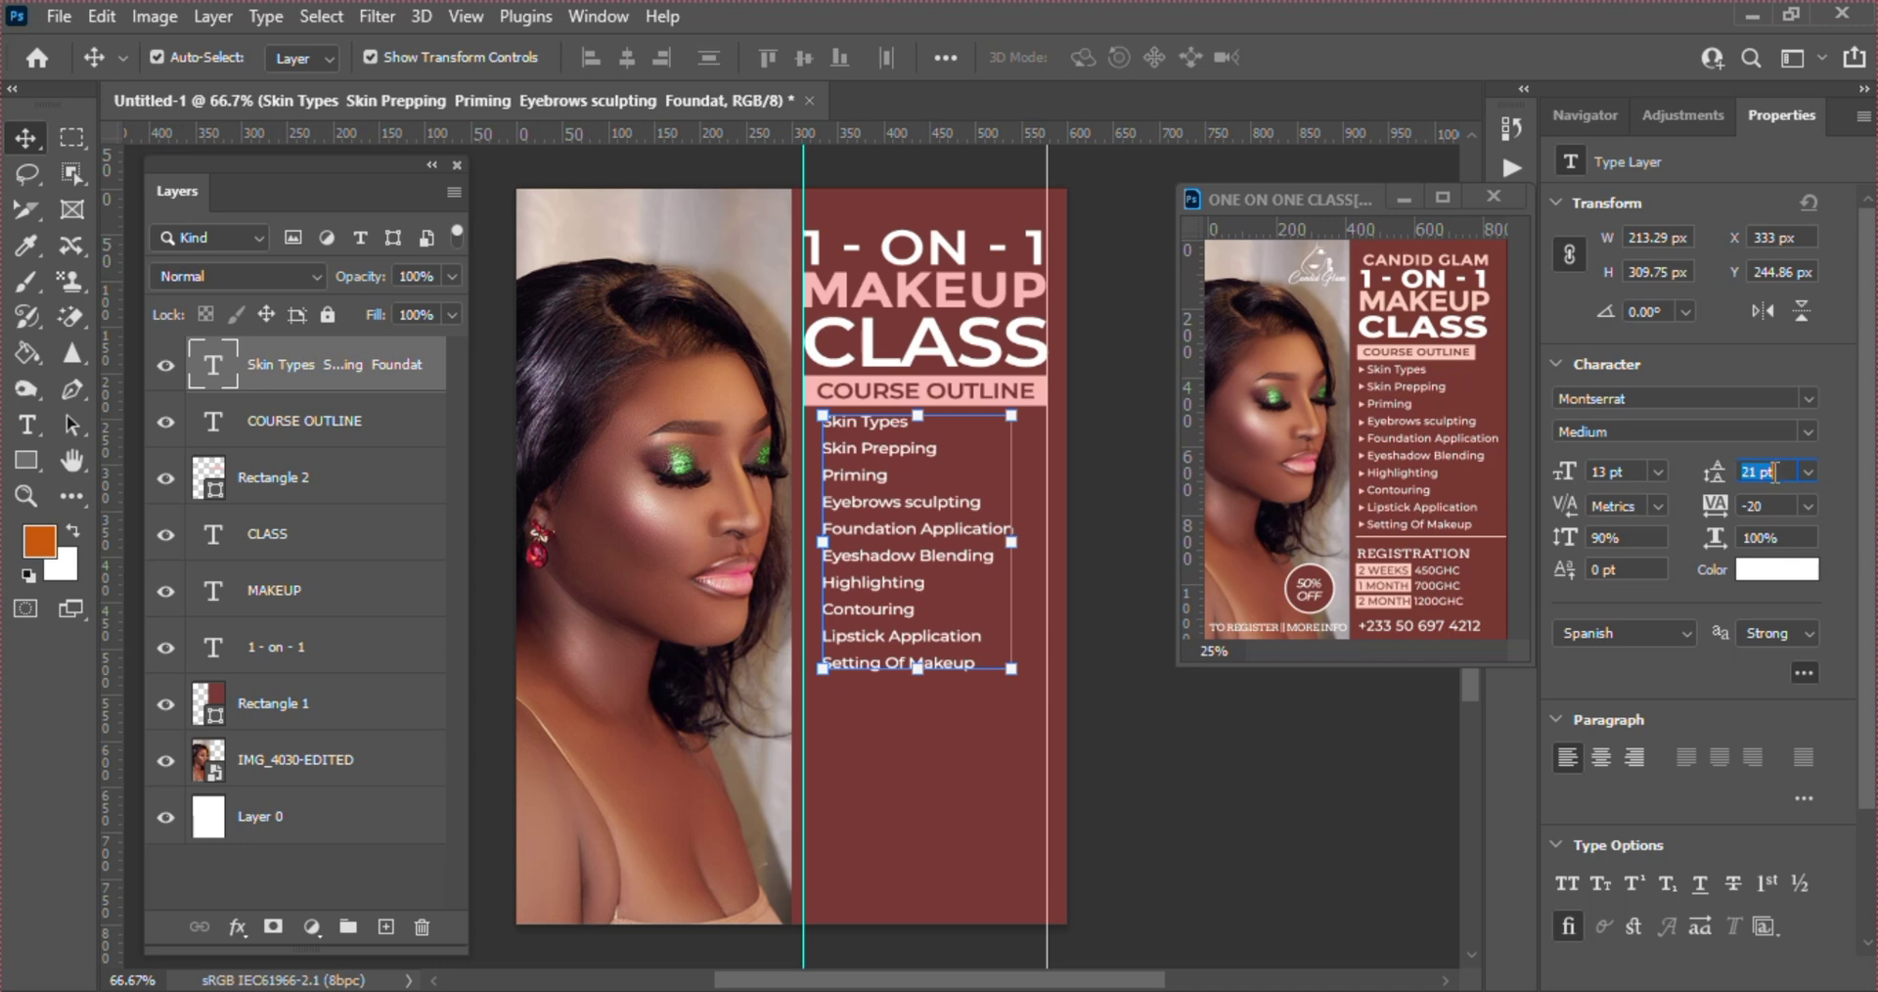
- Set the course topics' font size to 15.3 pt so the longest line reaches the panel's right guide
{"action": "left_click", "coordinate": [1628, 474]}
{"action": "key", "text": "Up"}
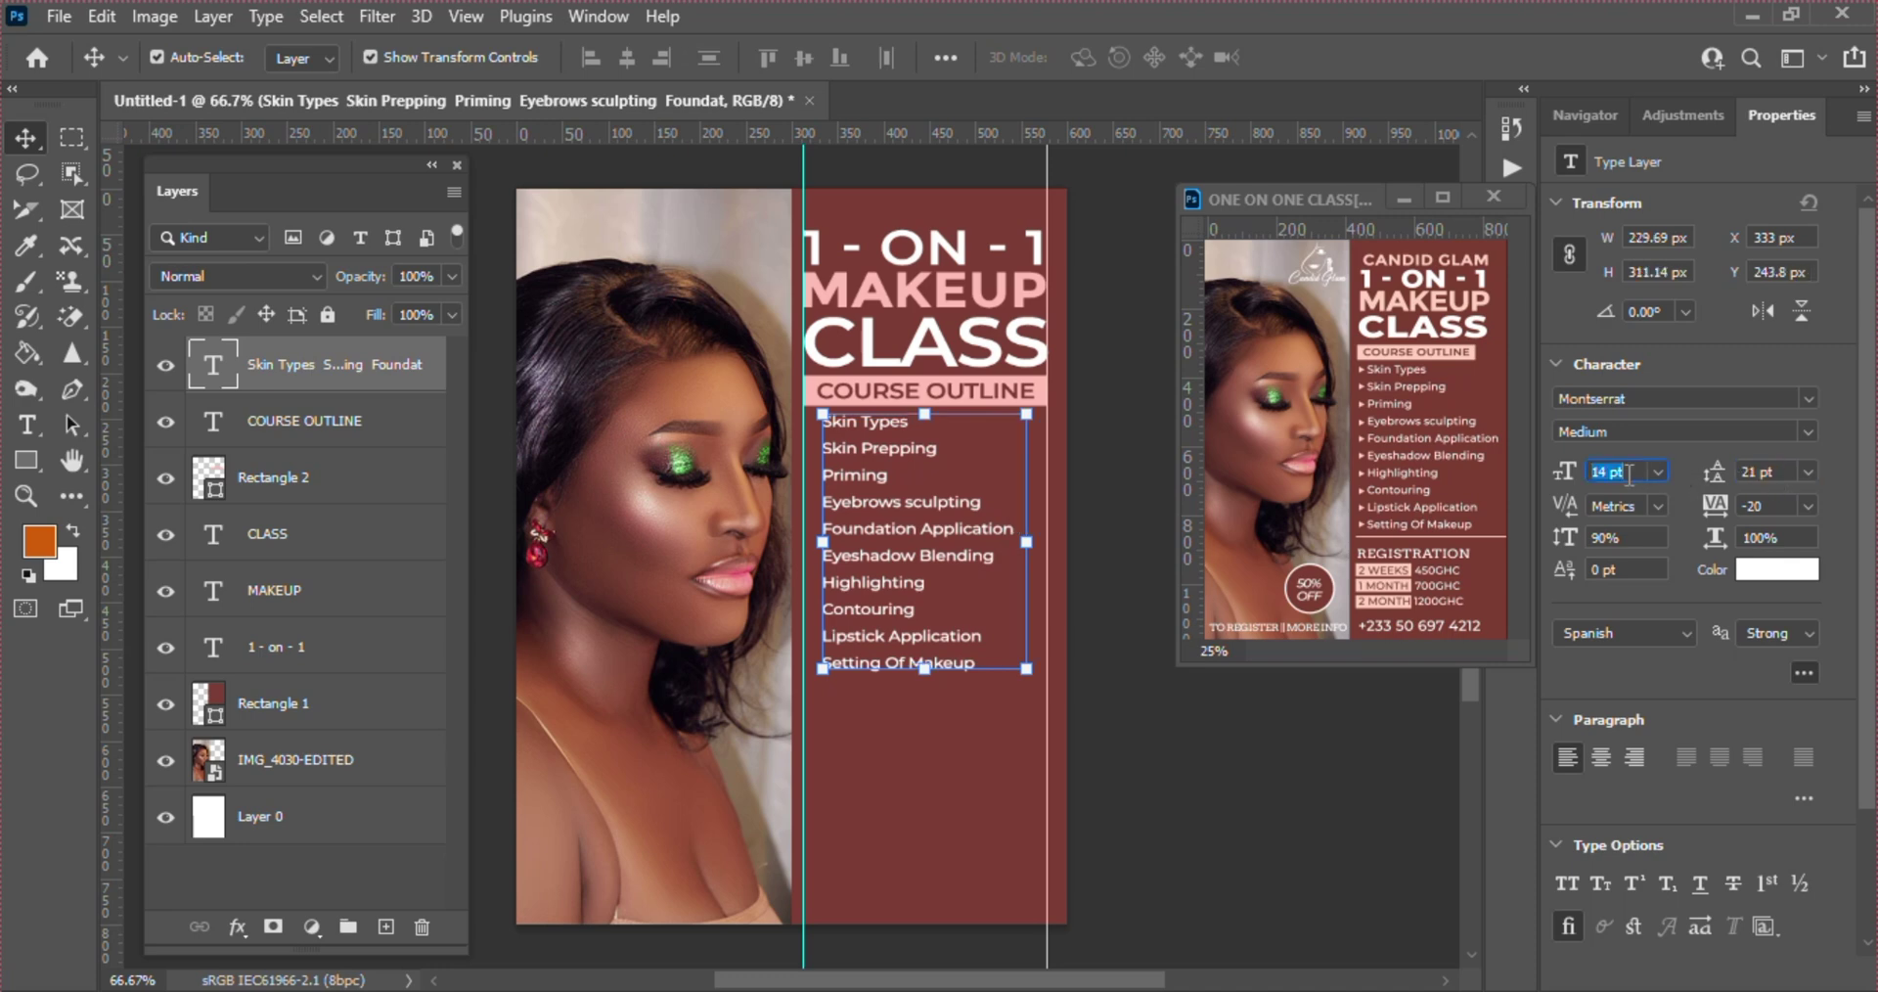
{"action": "key", "text": "Up"}
{"action": "key", "text": "Up"}
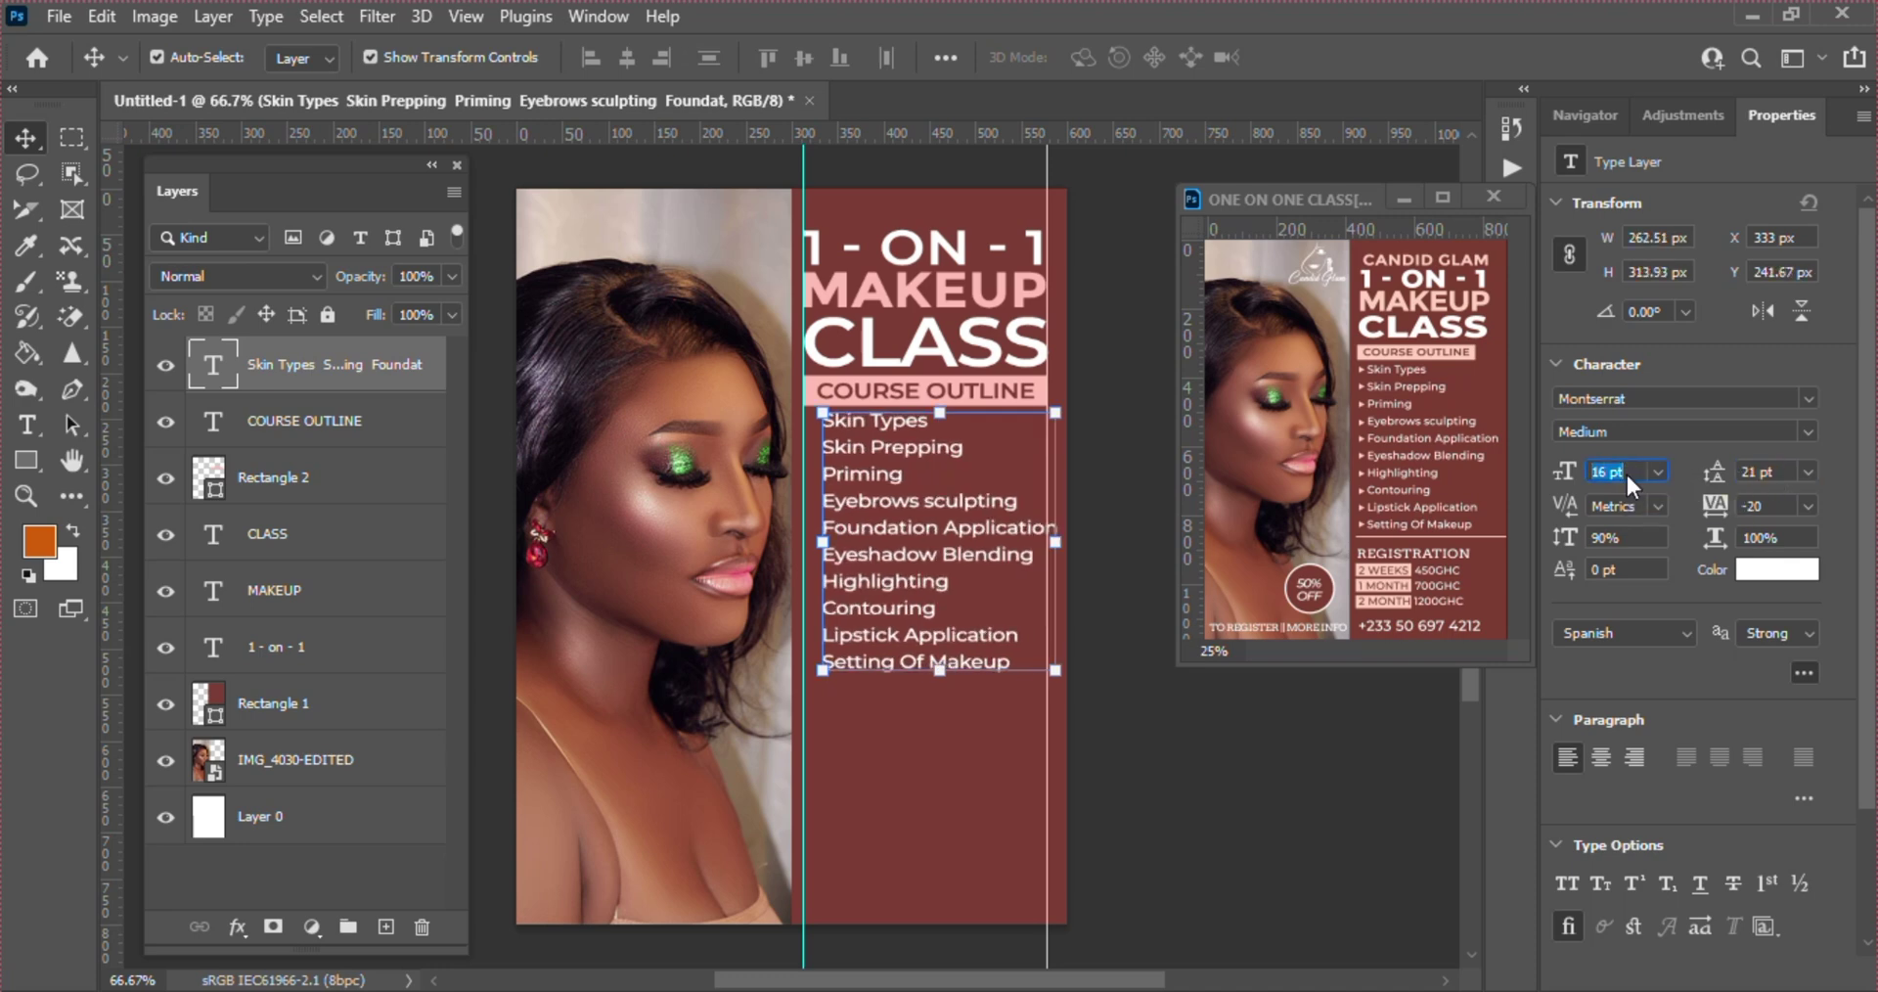
{"action": "key", "text": "Down"}
{"action": "double_click", "coordinate": [1606, 474]}
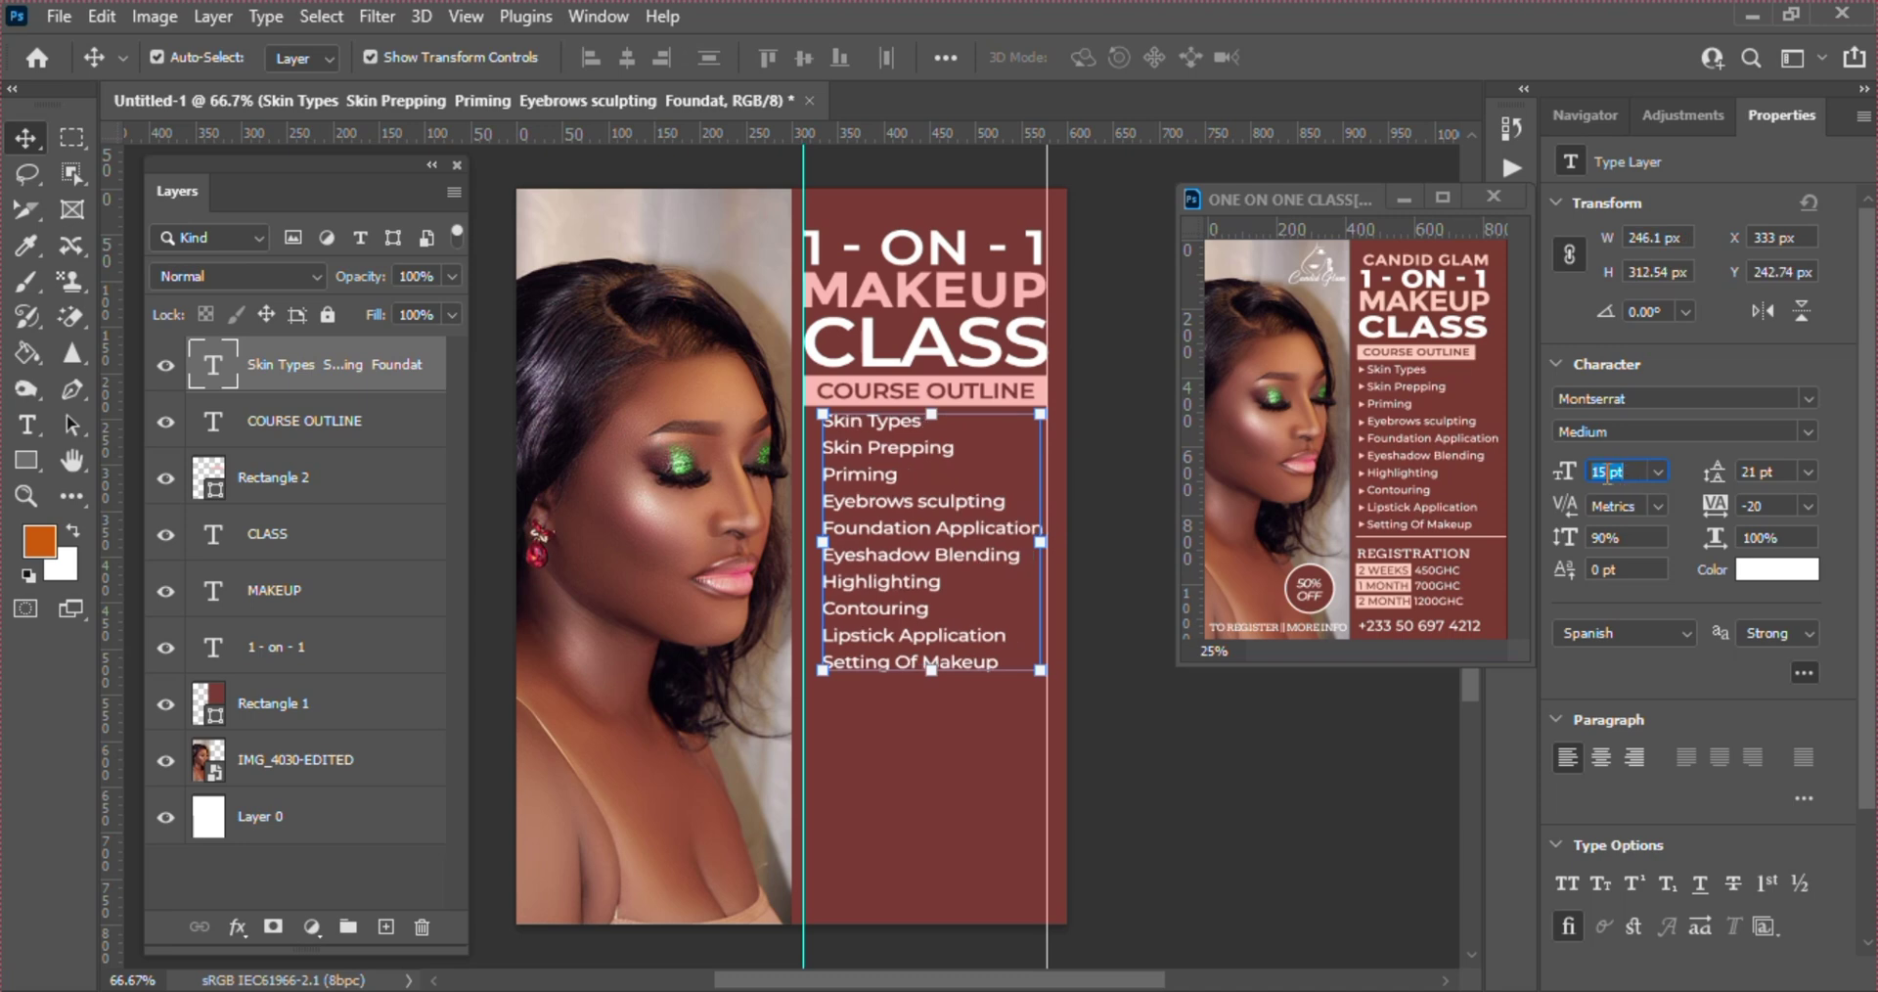
{"action": "left_click", "coordinate": [1609, 471]}
{"action": "type", "text": ".3"}
{"action": "key", "text": "Return"}
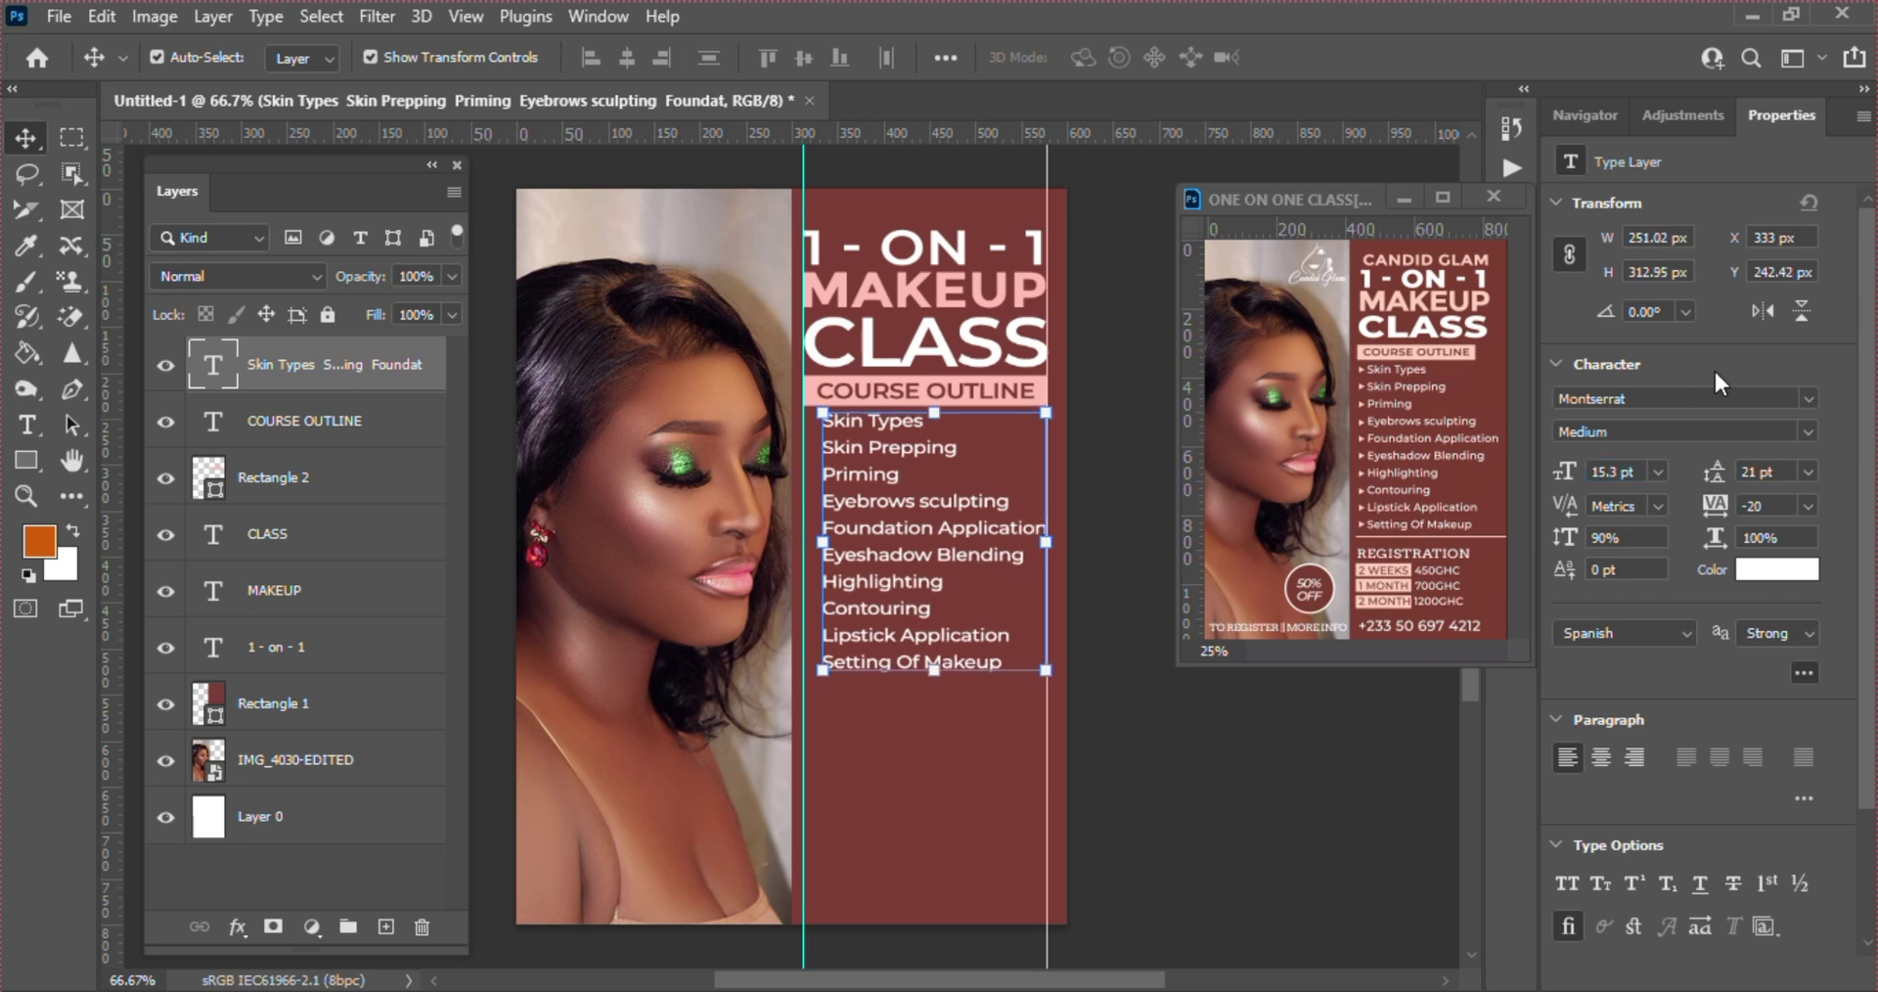
- Set the course topics' leading to 22 pt and nudge the list down about 3 px
{"action": "left_click", "coordinate": [1754, 469]}
{"action": "key", "text": "Up"}
{"action": "key", "text": "Up"}
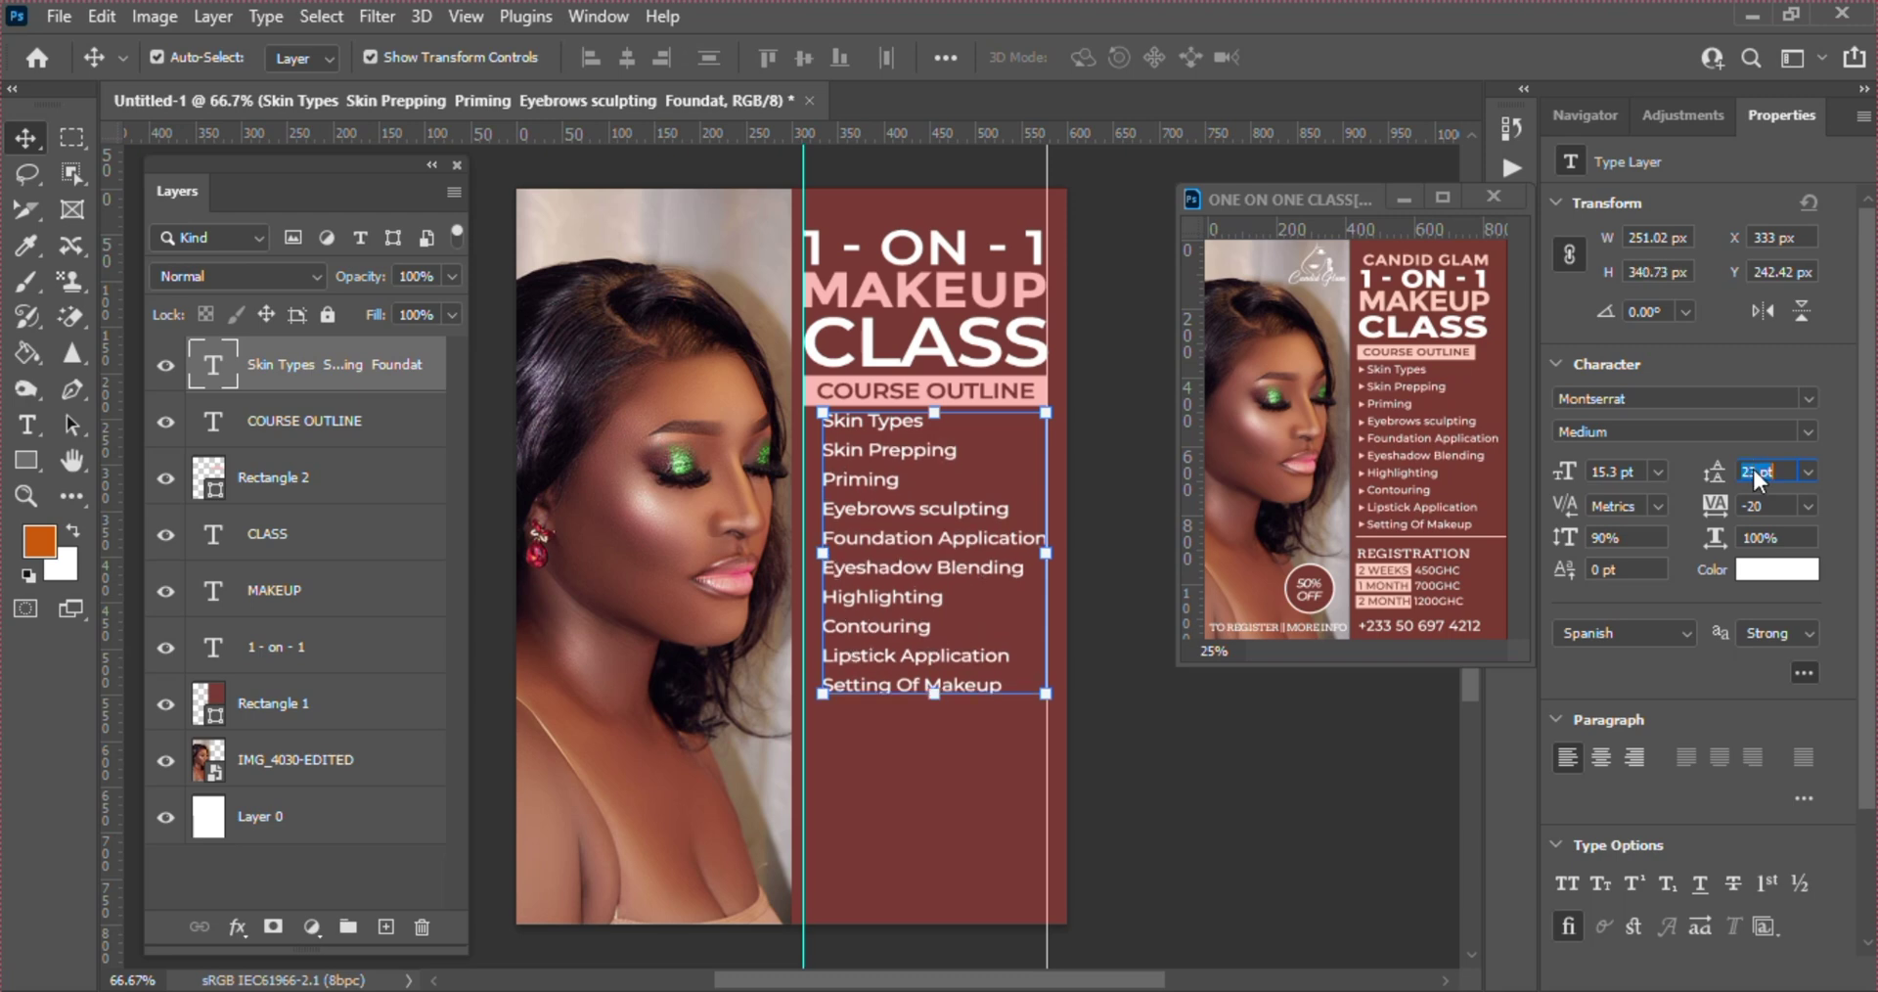
{"action": "key", "text": "Down"}
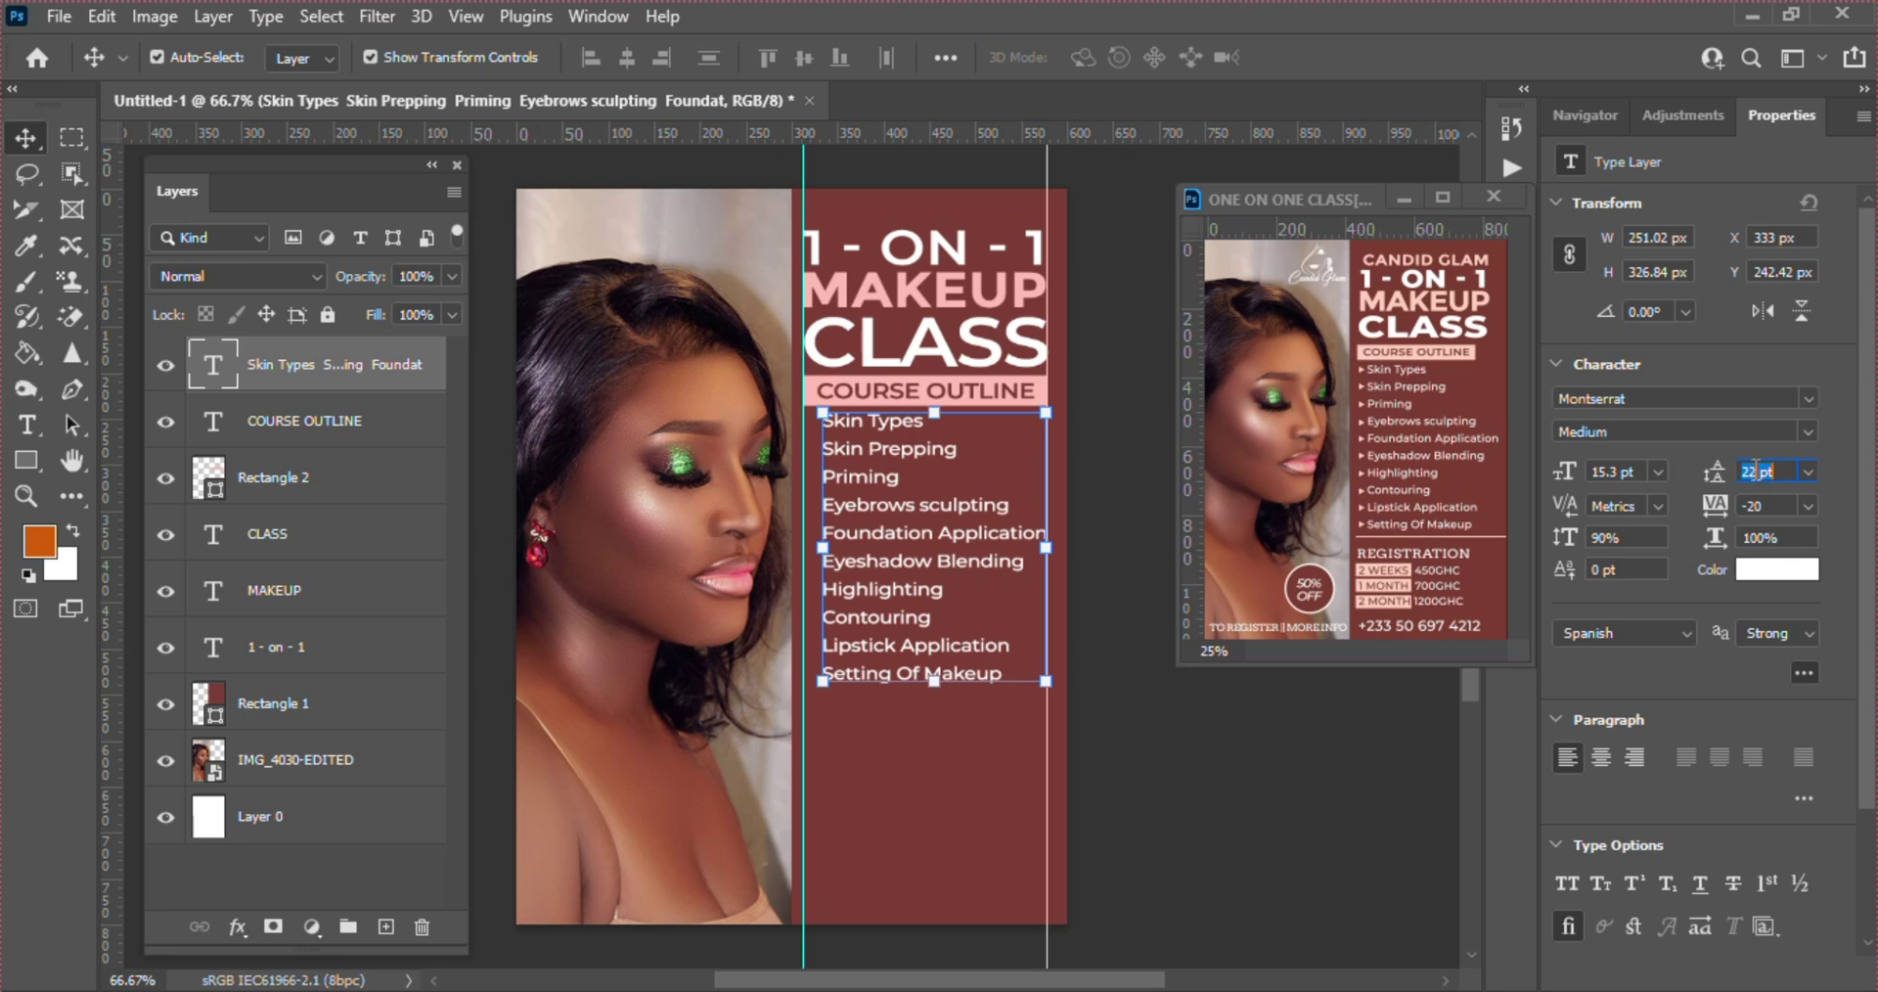
{"action": "left_click", "coordinate": [1750, 470]}
{"action": "key", "text": "Down"}
{"action": "key", "text": "Down"}
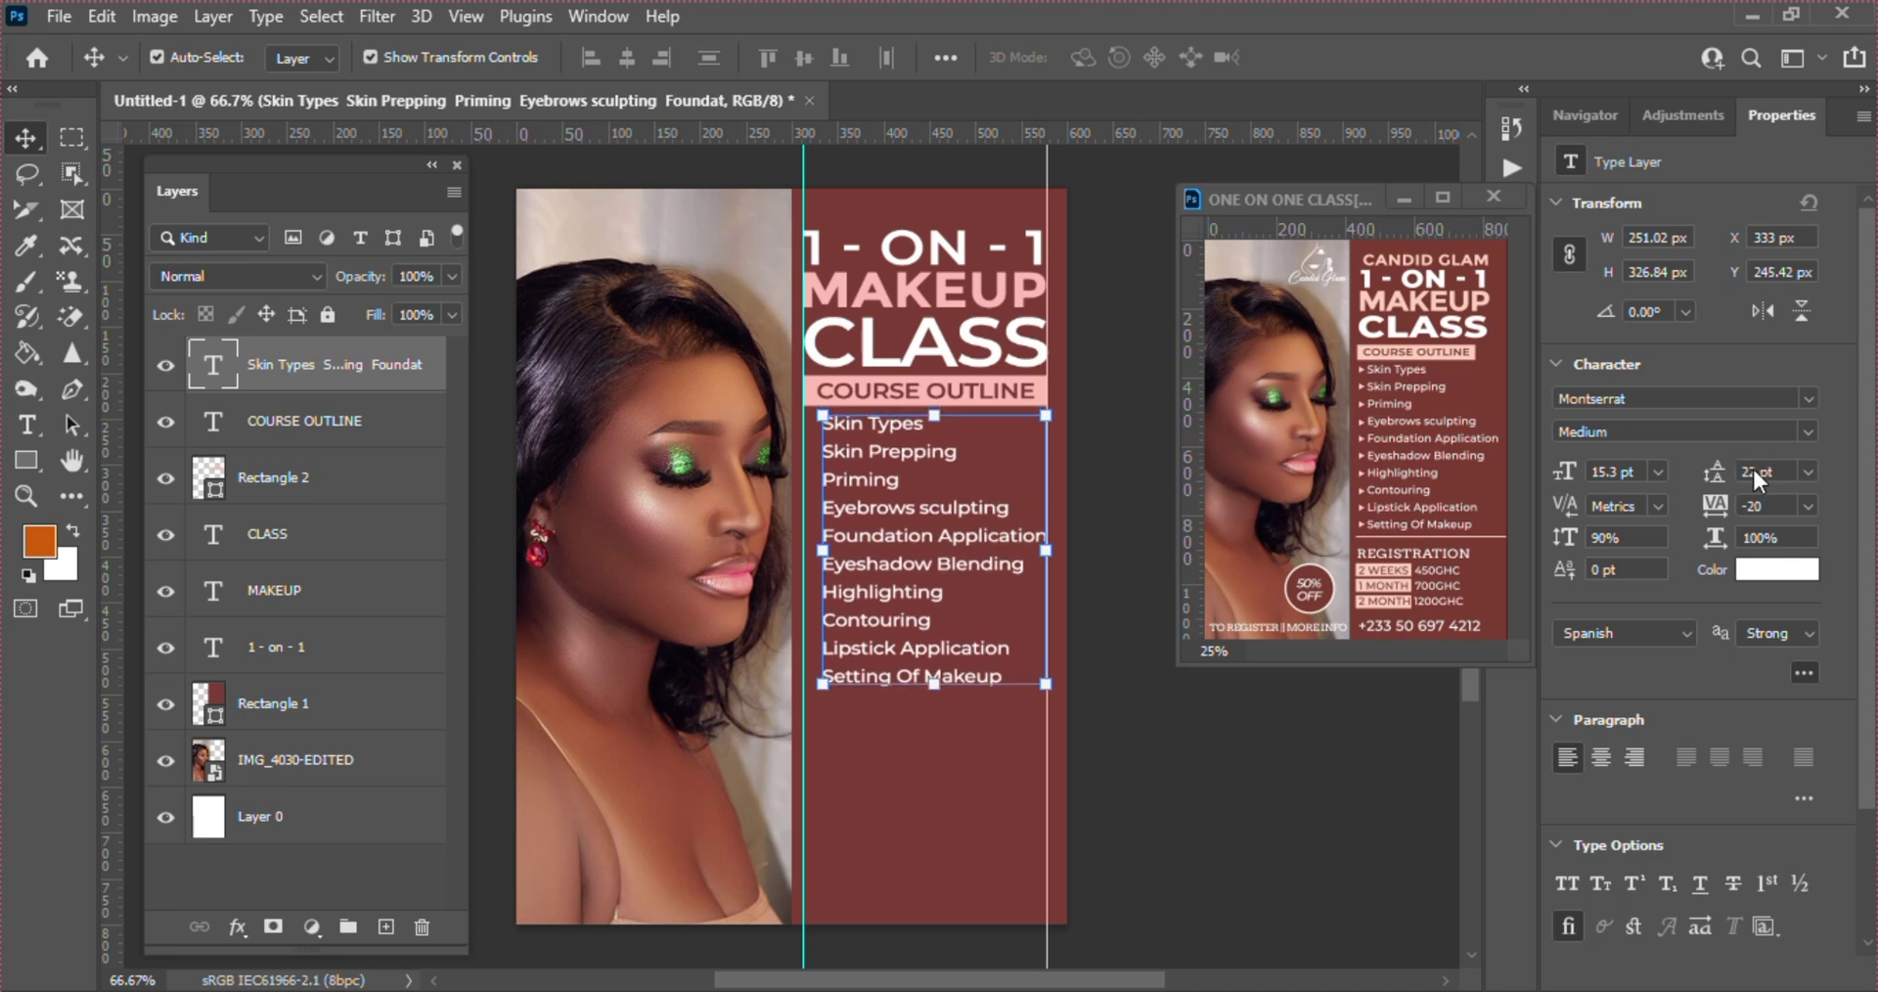
- Draw a small triangle about 18 x 16 px just left of the Skin Types line as a bullet
{"action": "left_click", "coordinate": [22, 463]}
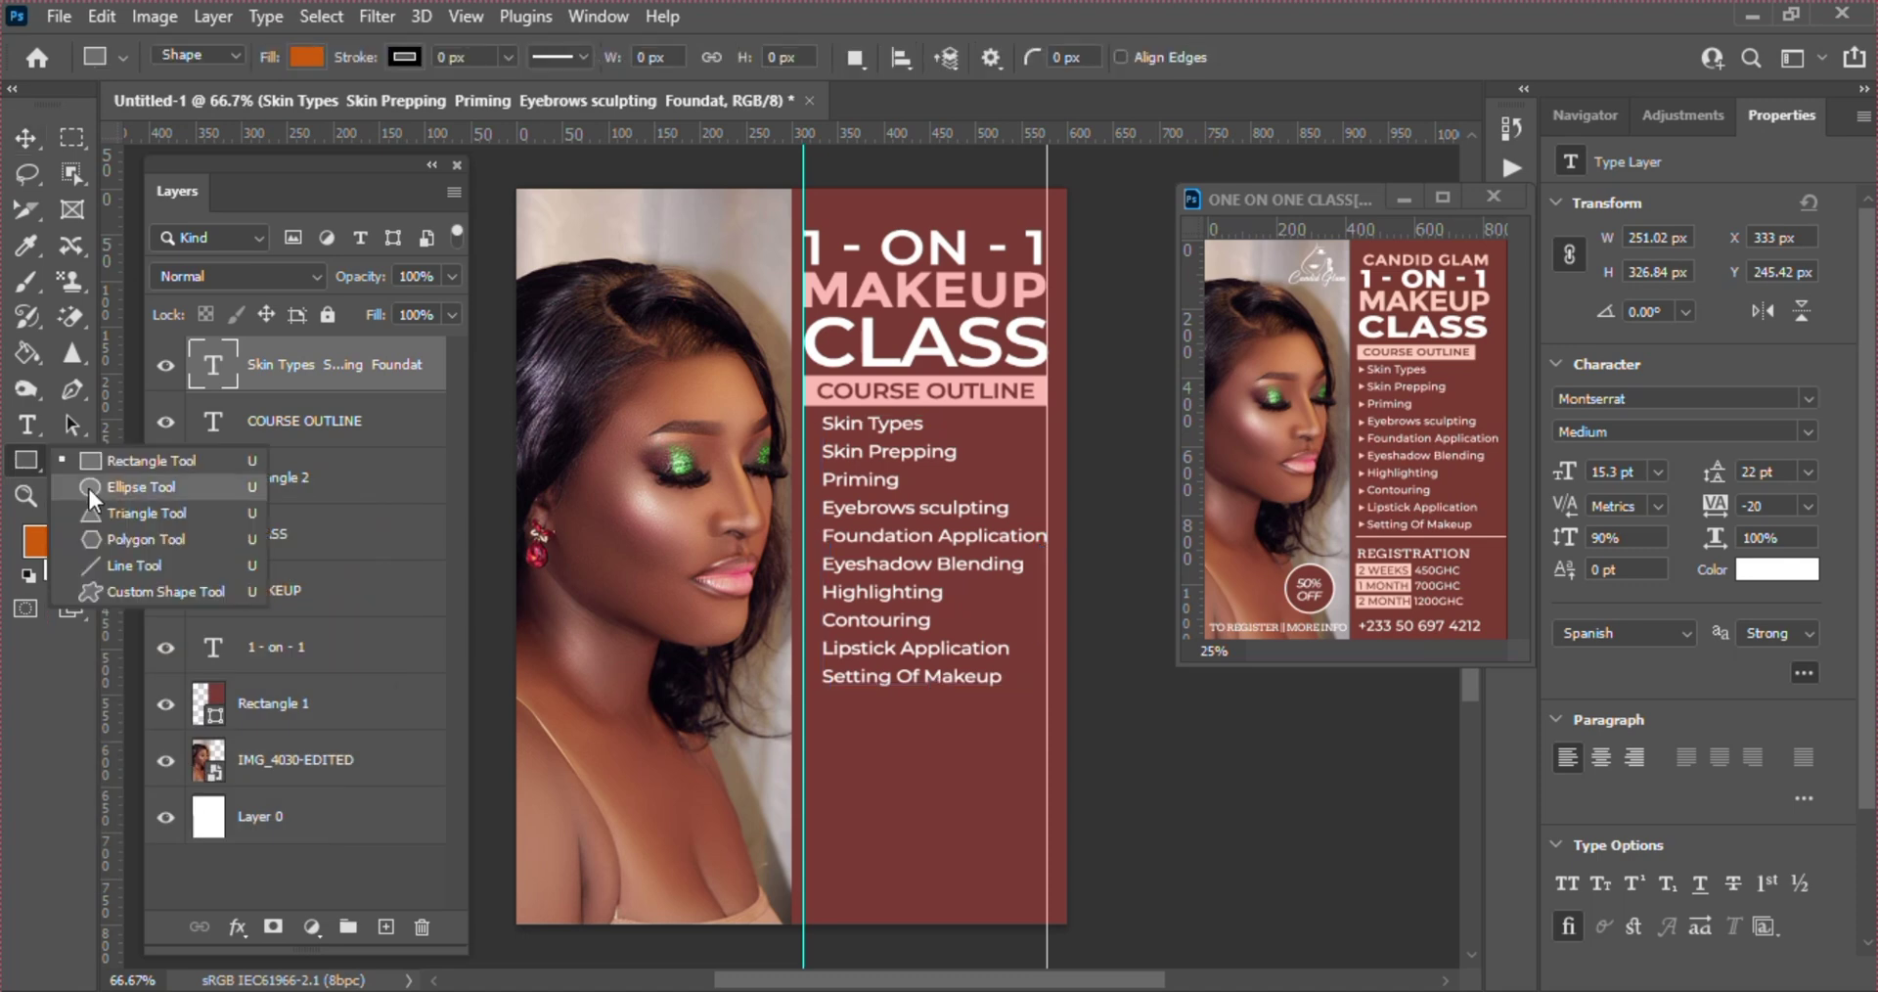
{"action": "left_click", "coordinate": [120, 514]}
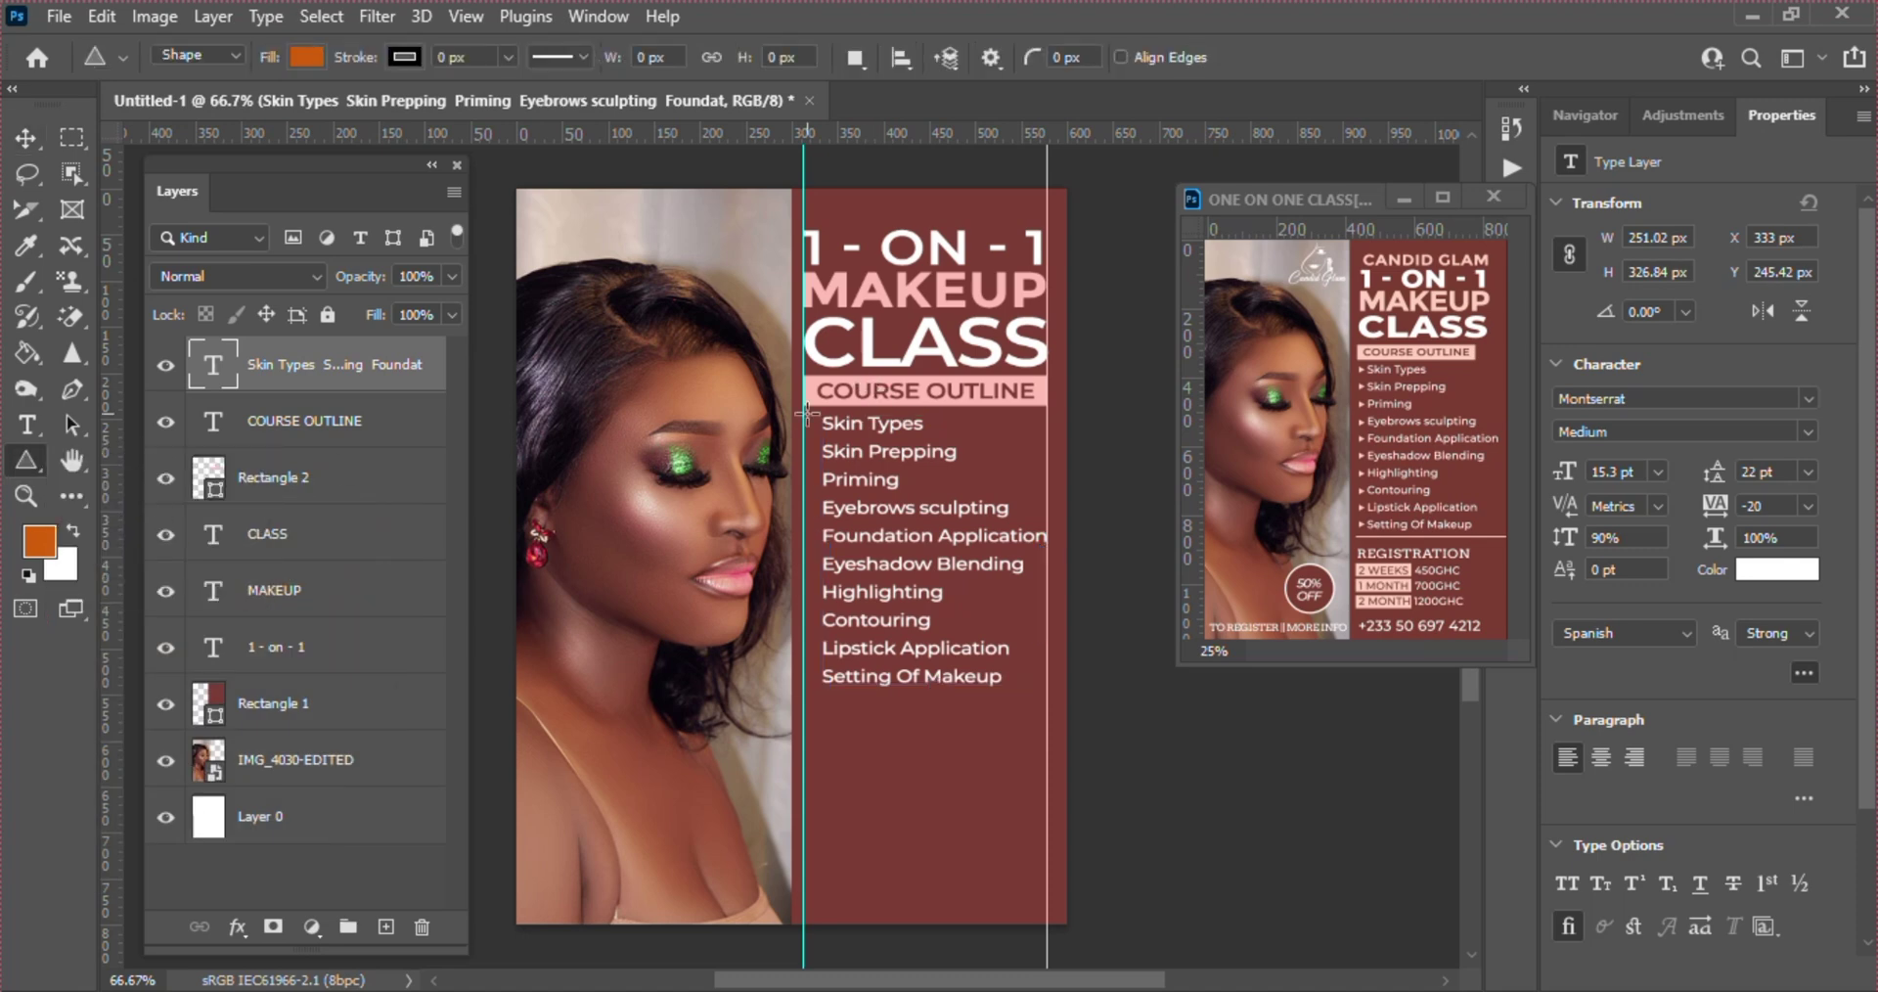
{"action": "mouse_move", "coordinate": [802, 414]}
{"action": "left_mouse_down"}
{"action": "mouse_move", "coordinate": [847, 504]}
{"action": "mouse_move", "coordinate": [1046, 555]}
{"action": "mouse_move", "coordinate": [1017, 430]}
{"action": "mouse_move", "coordinate": [956, 653]}
{"action": "mouse_move", "coordinate": [919, 499]}
{"action": "mouse_move", "coordinate": [857, 435]}
{"action": "left_mouse_up"}
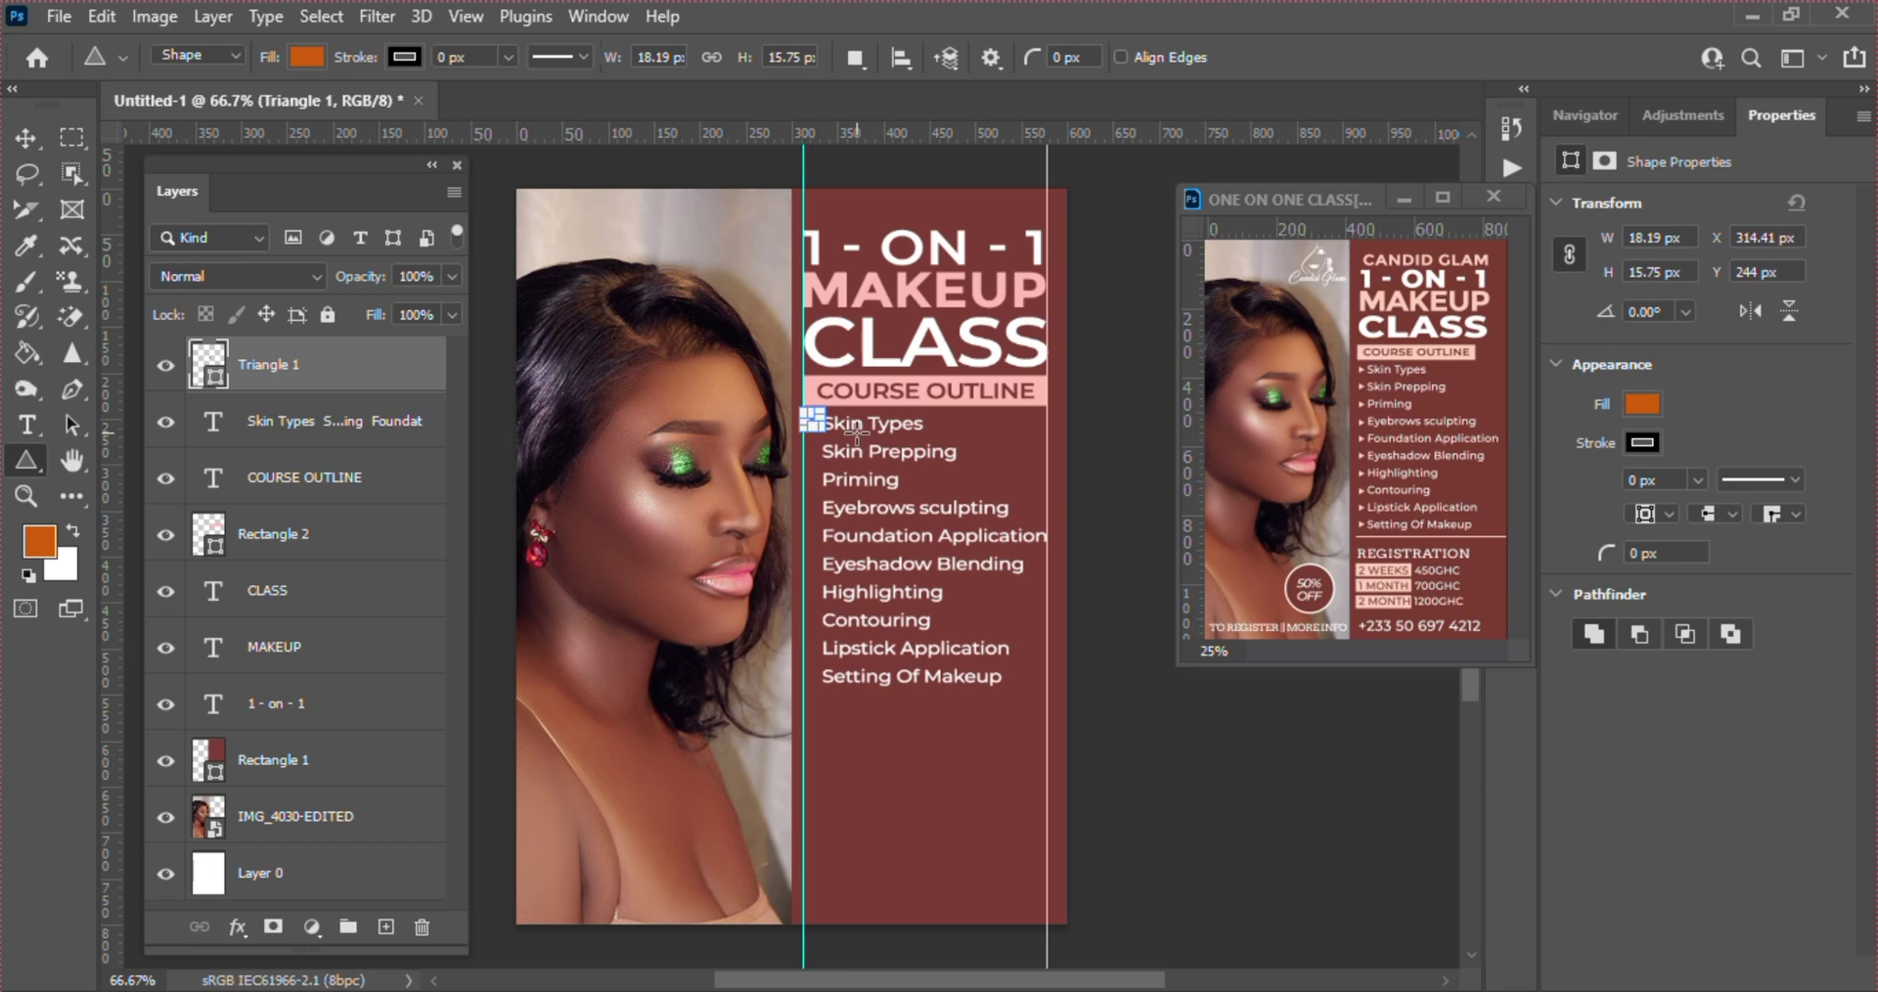
- Rotate the bullet triangle by 90° so it points right toward Skin Types
{"action": "key", "text": "v"}
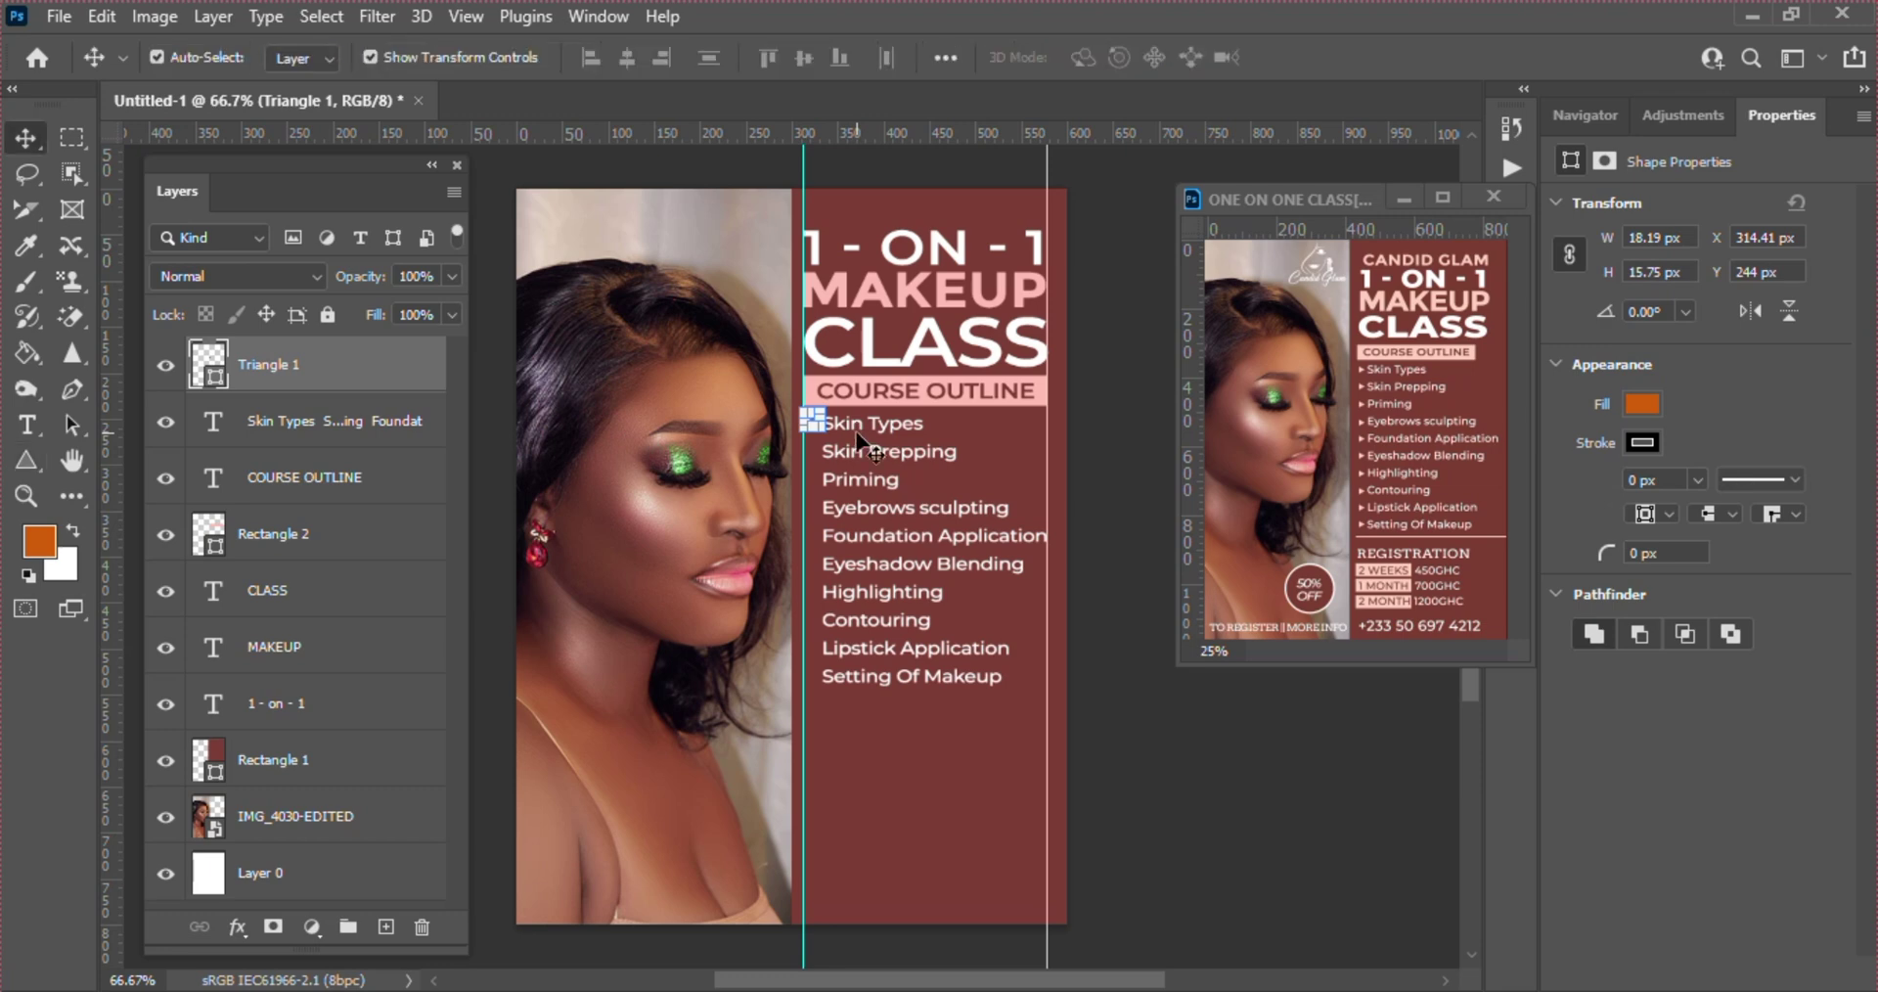
{"action": "key", "text": "ctrl"}
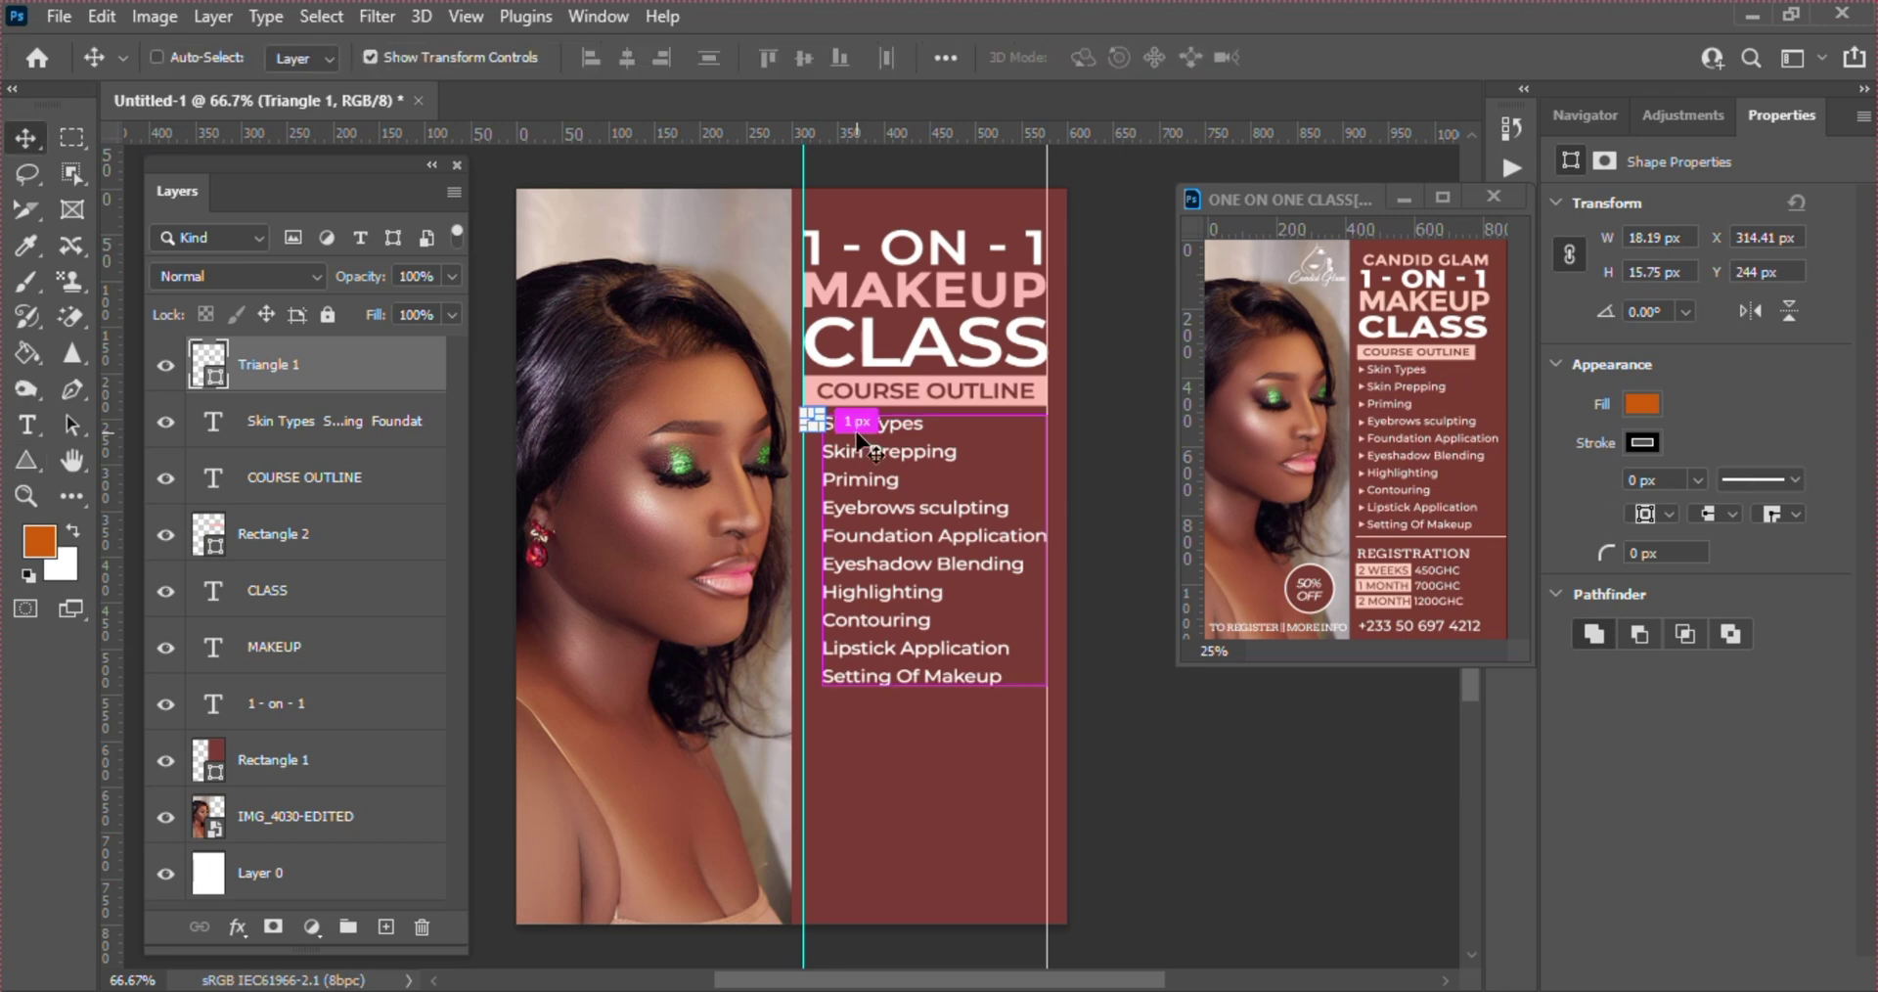
{"action": "key", "text": "ctrl+t"}
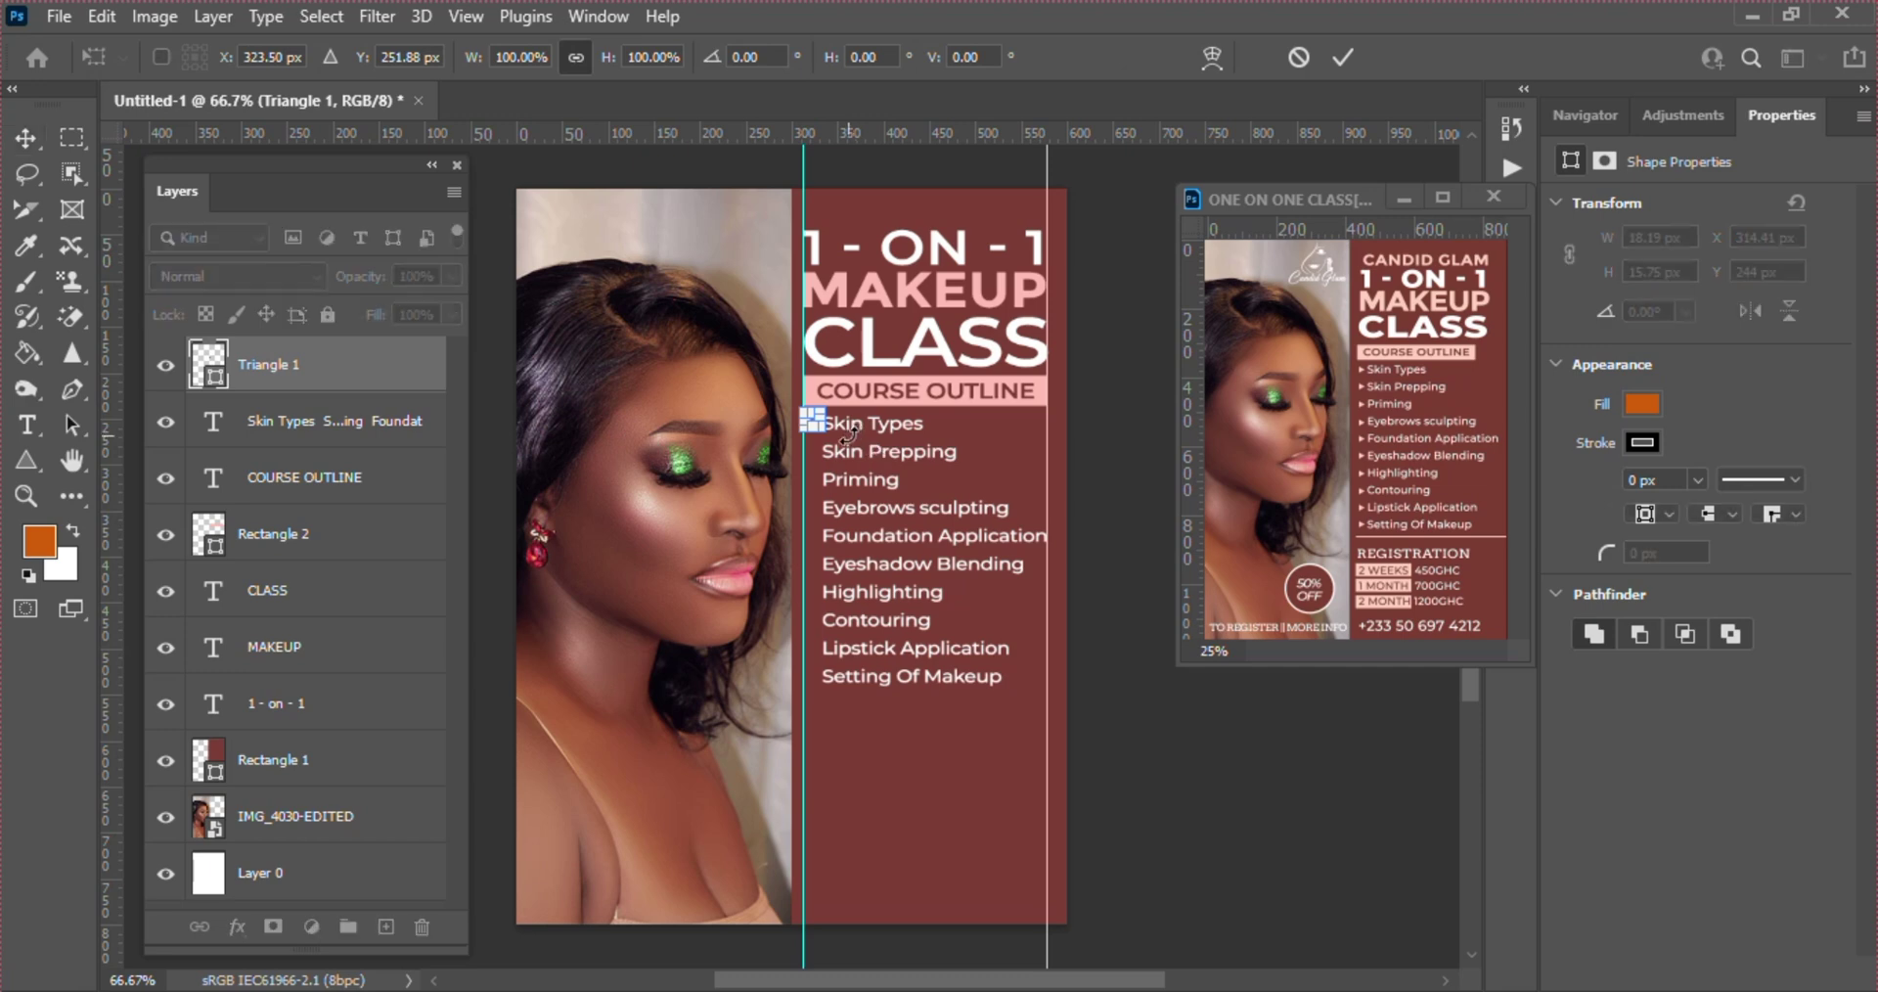
{"action": "left_click_drag", "start_coordinate": [847, 436], "coordinate": [805, 446]}
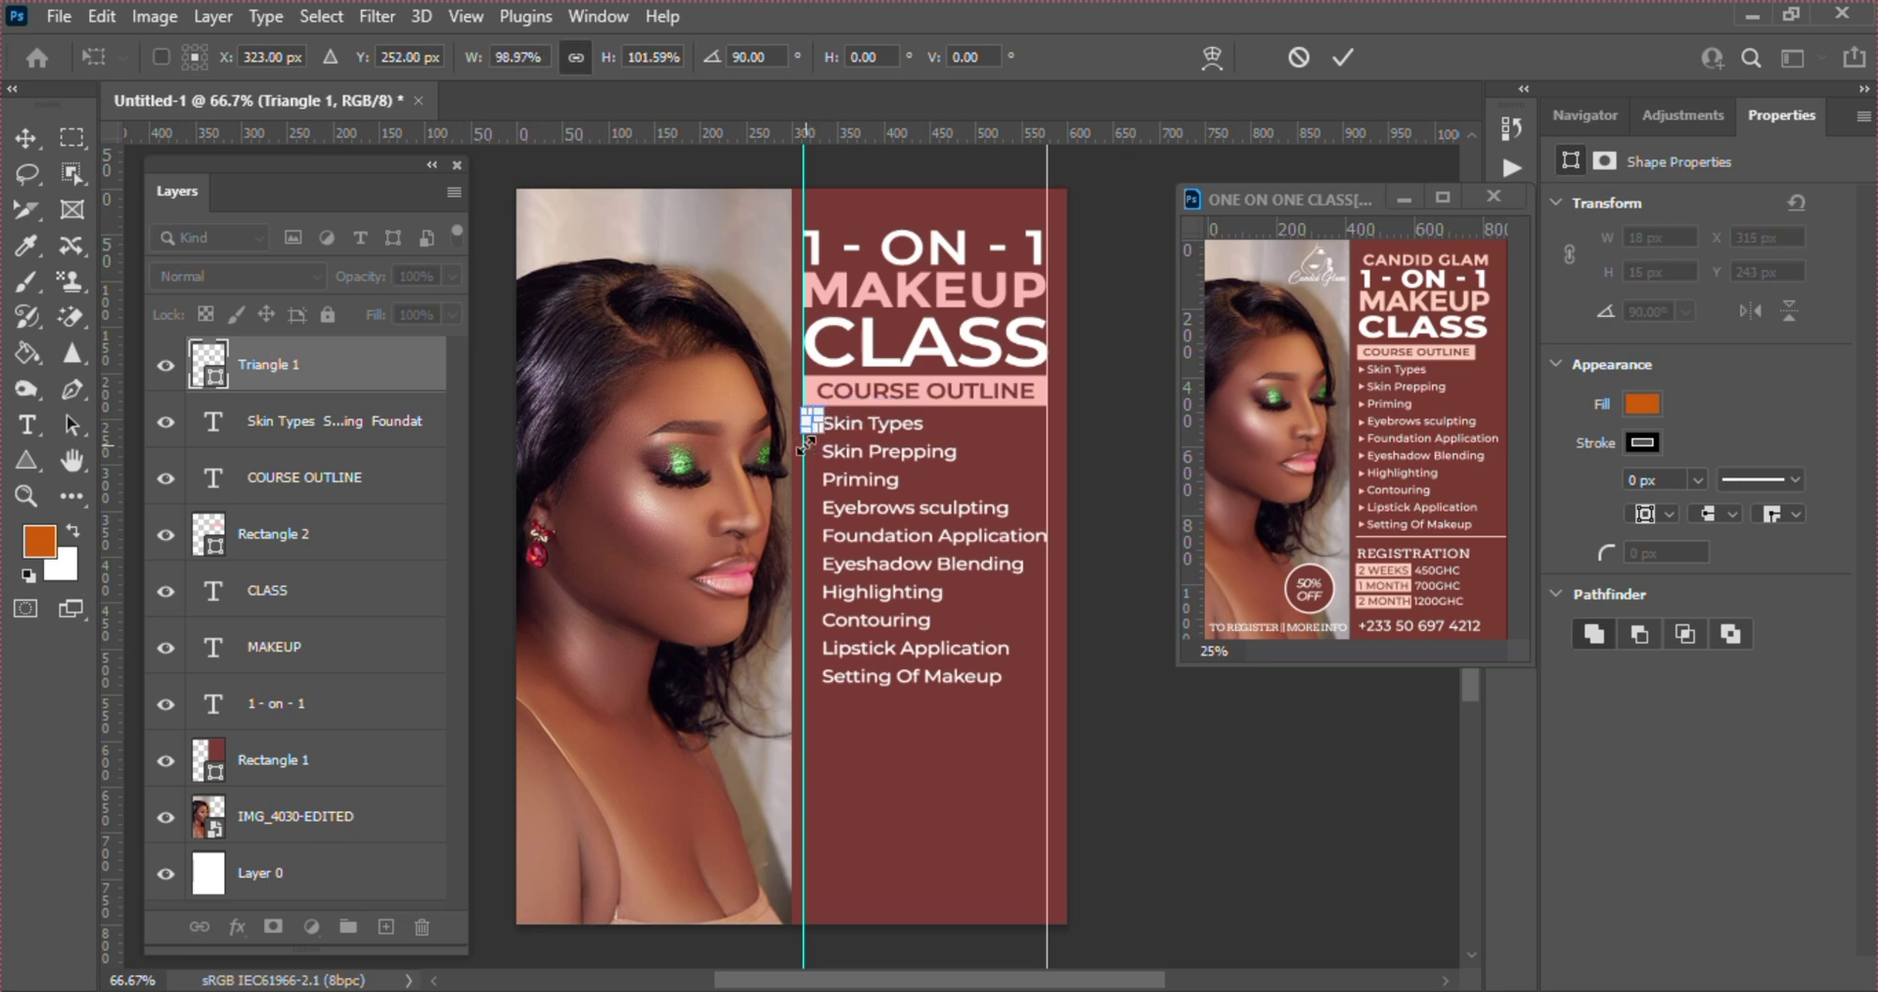
{"action": "key", "text": "Return"}
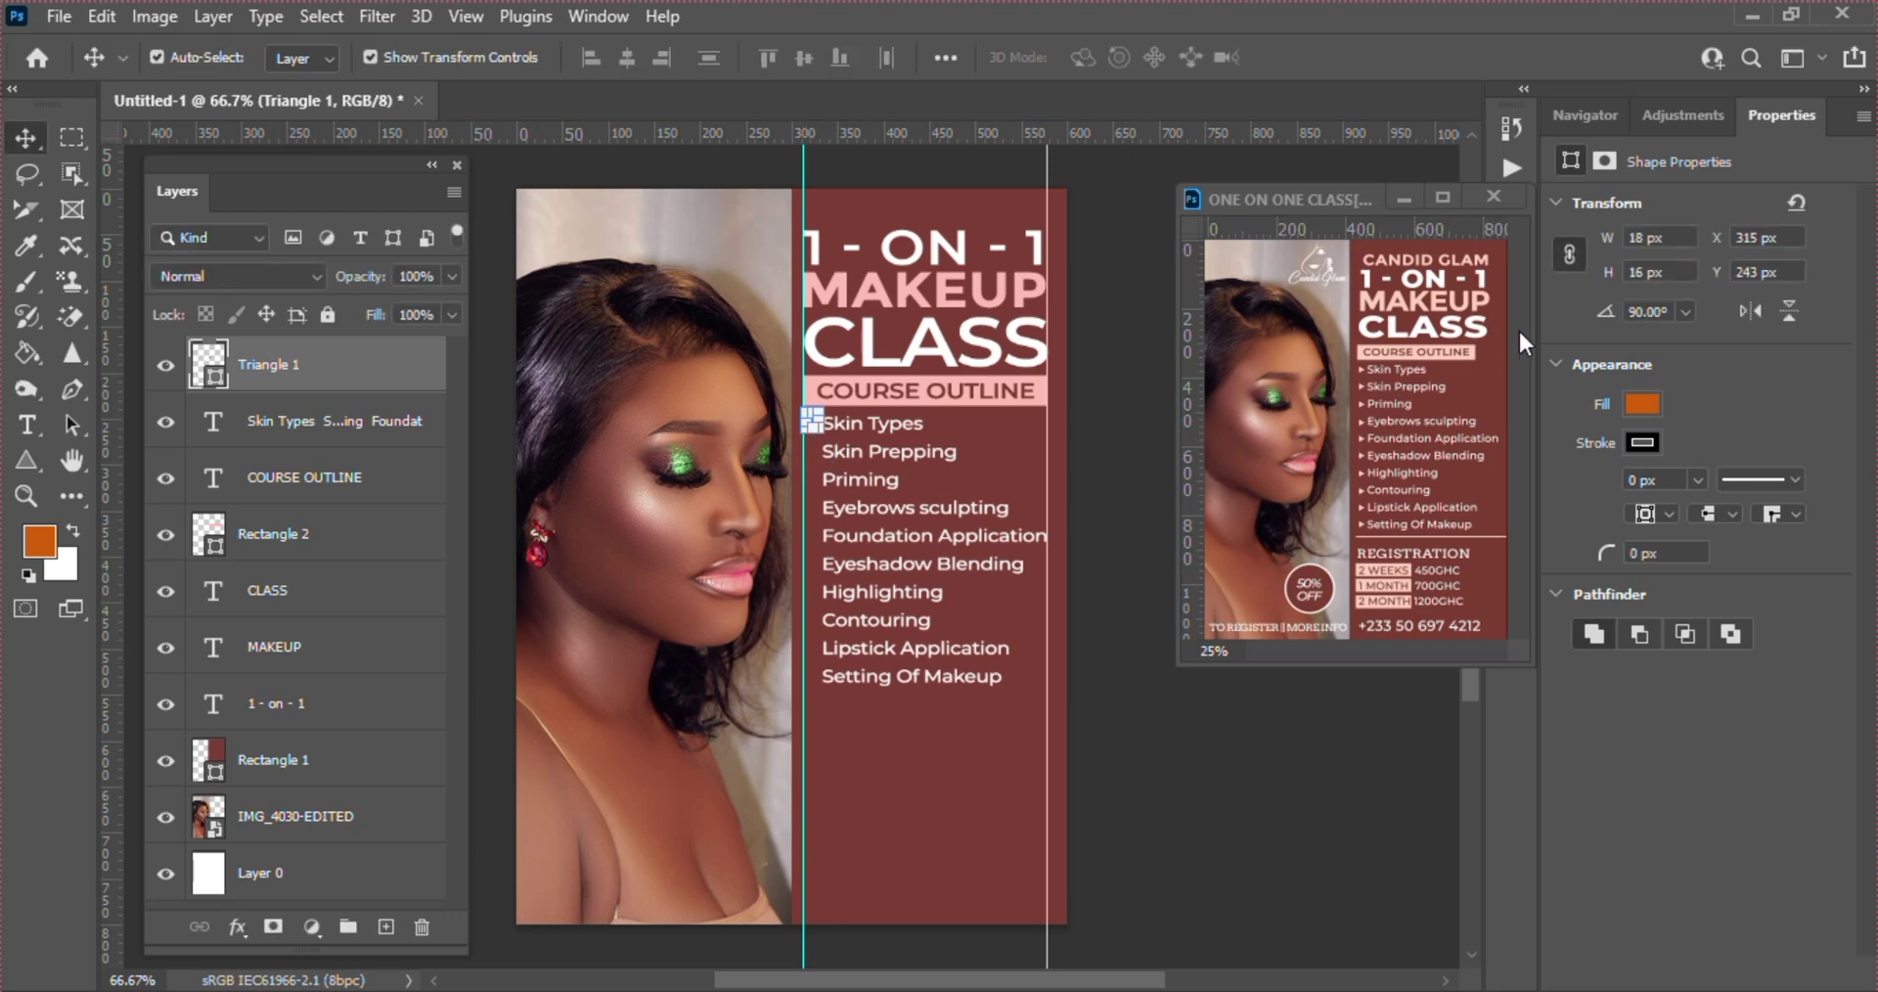
- Fill the bullet triangle with the pale pink sampled from the COURSE OUTLINE rectangle
{"action": "left_click", "coordinate": [1643, 404]}
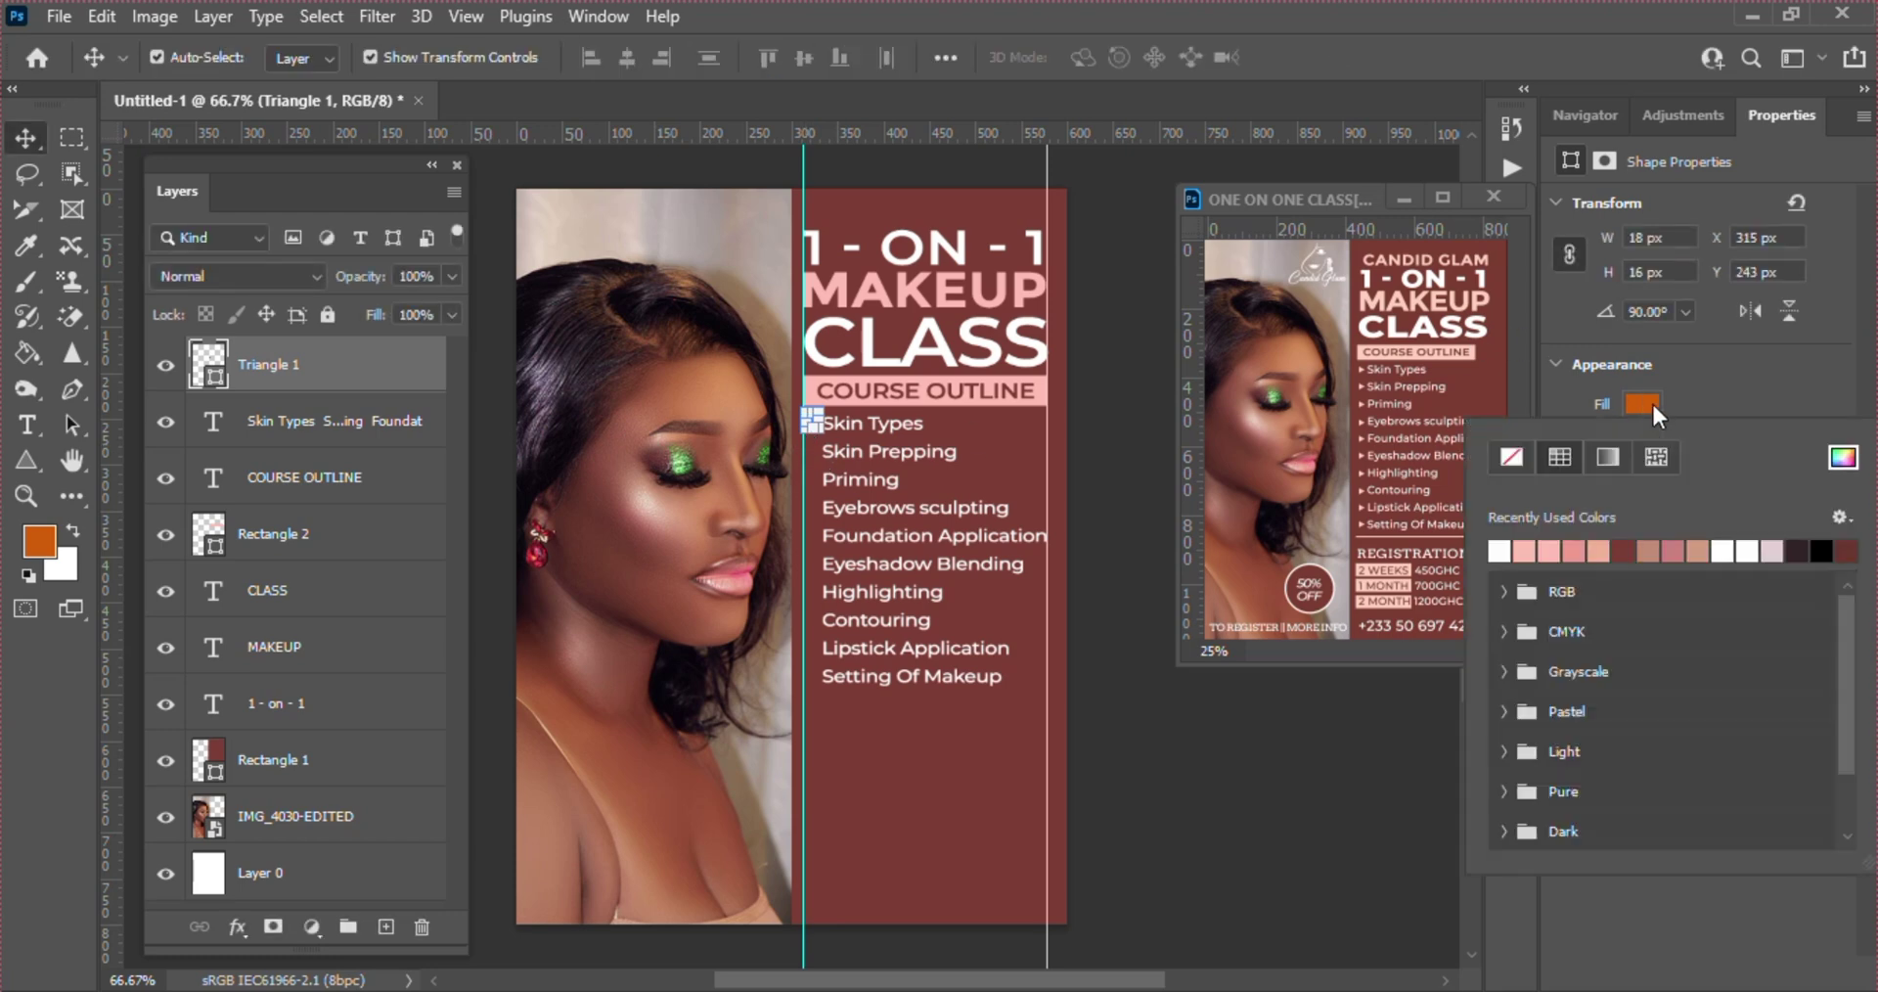
{"action": "left_click", "coordinate": [1842, 457]}
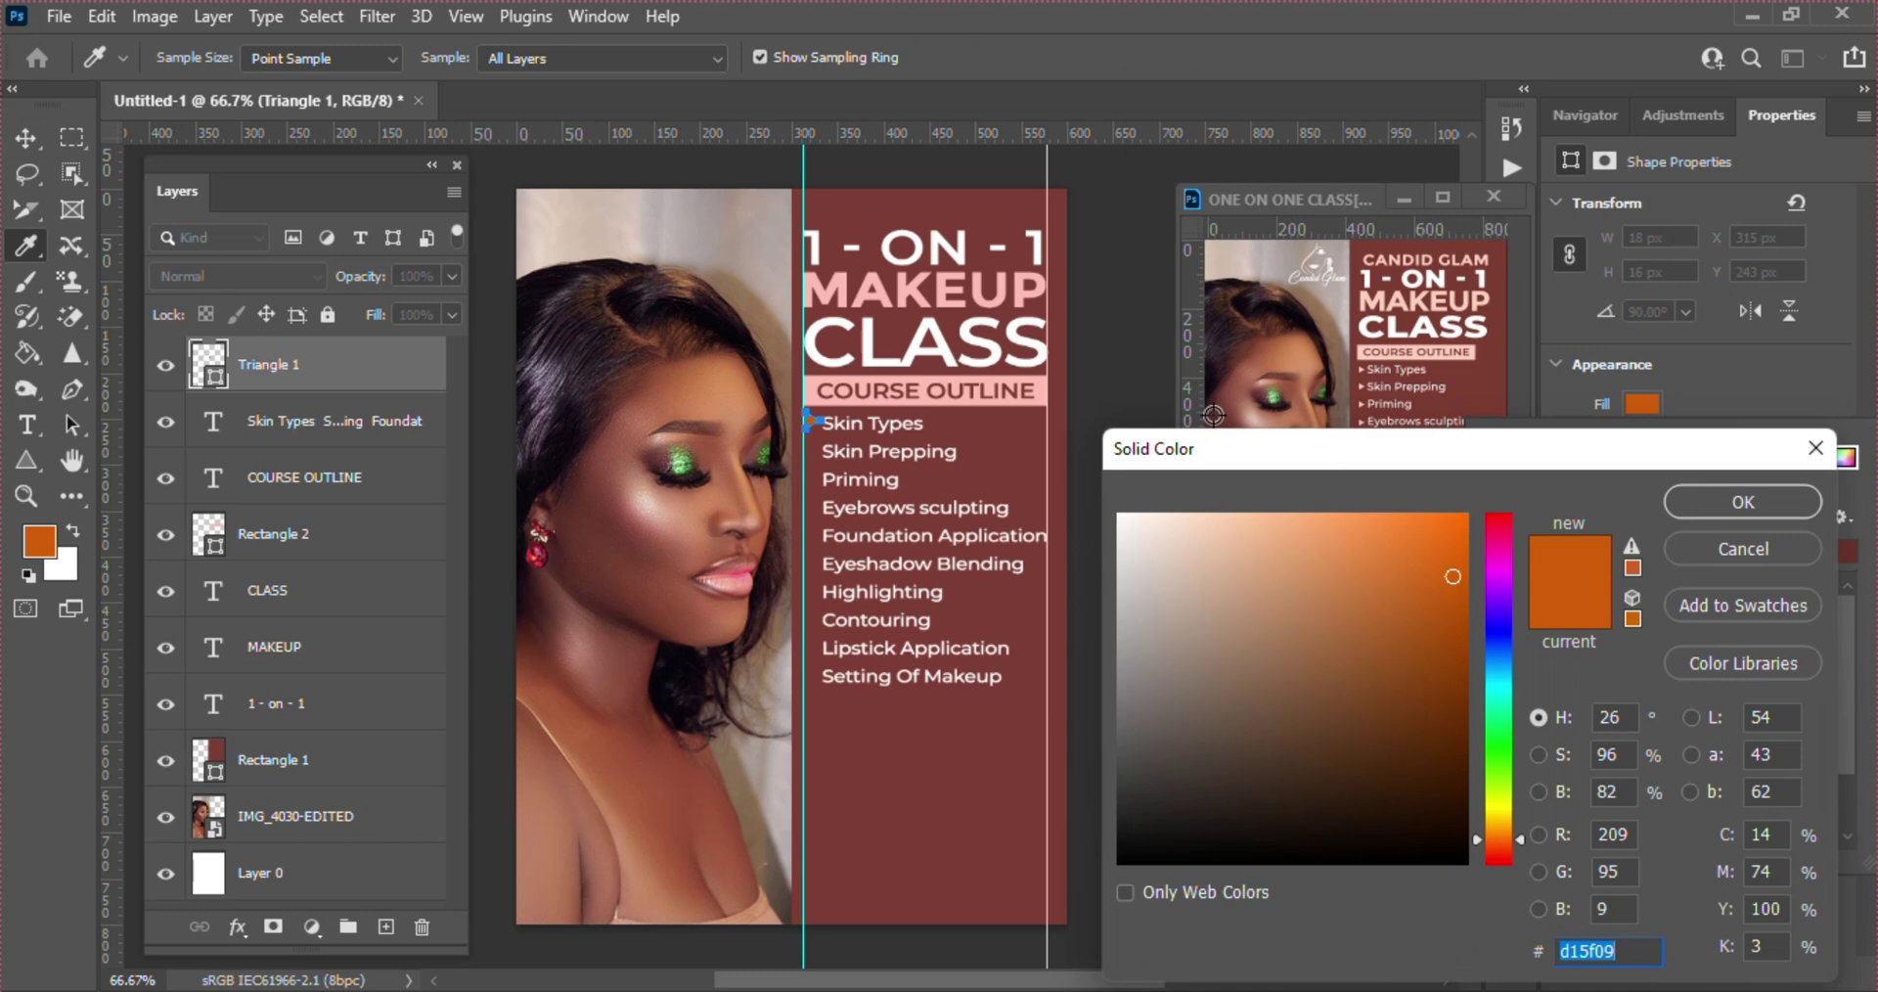
{"action": "left_click", "coordinate": [1041, 386]}
{"action": "key", "text": "Return"}
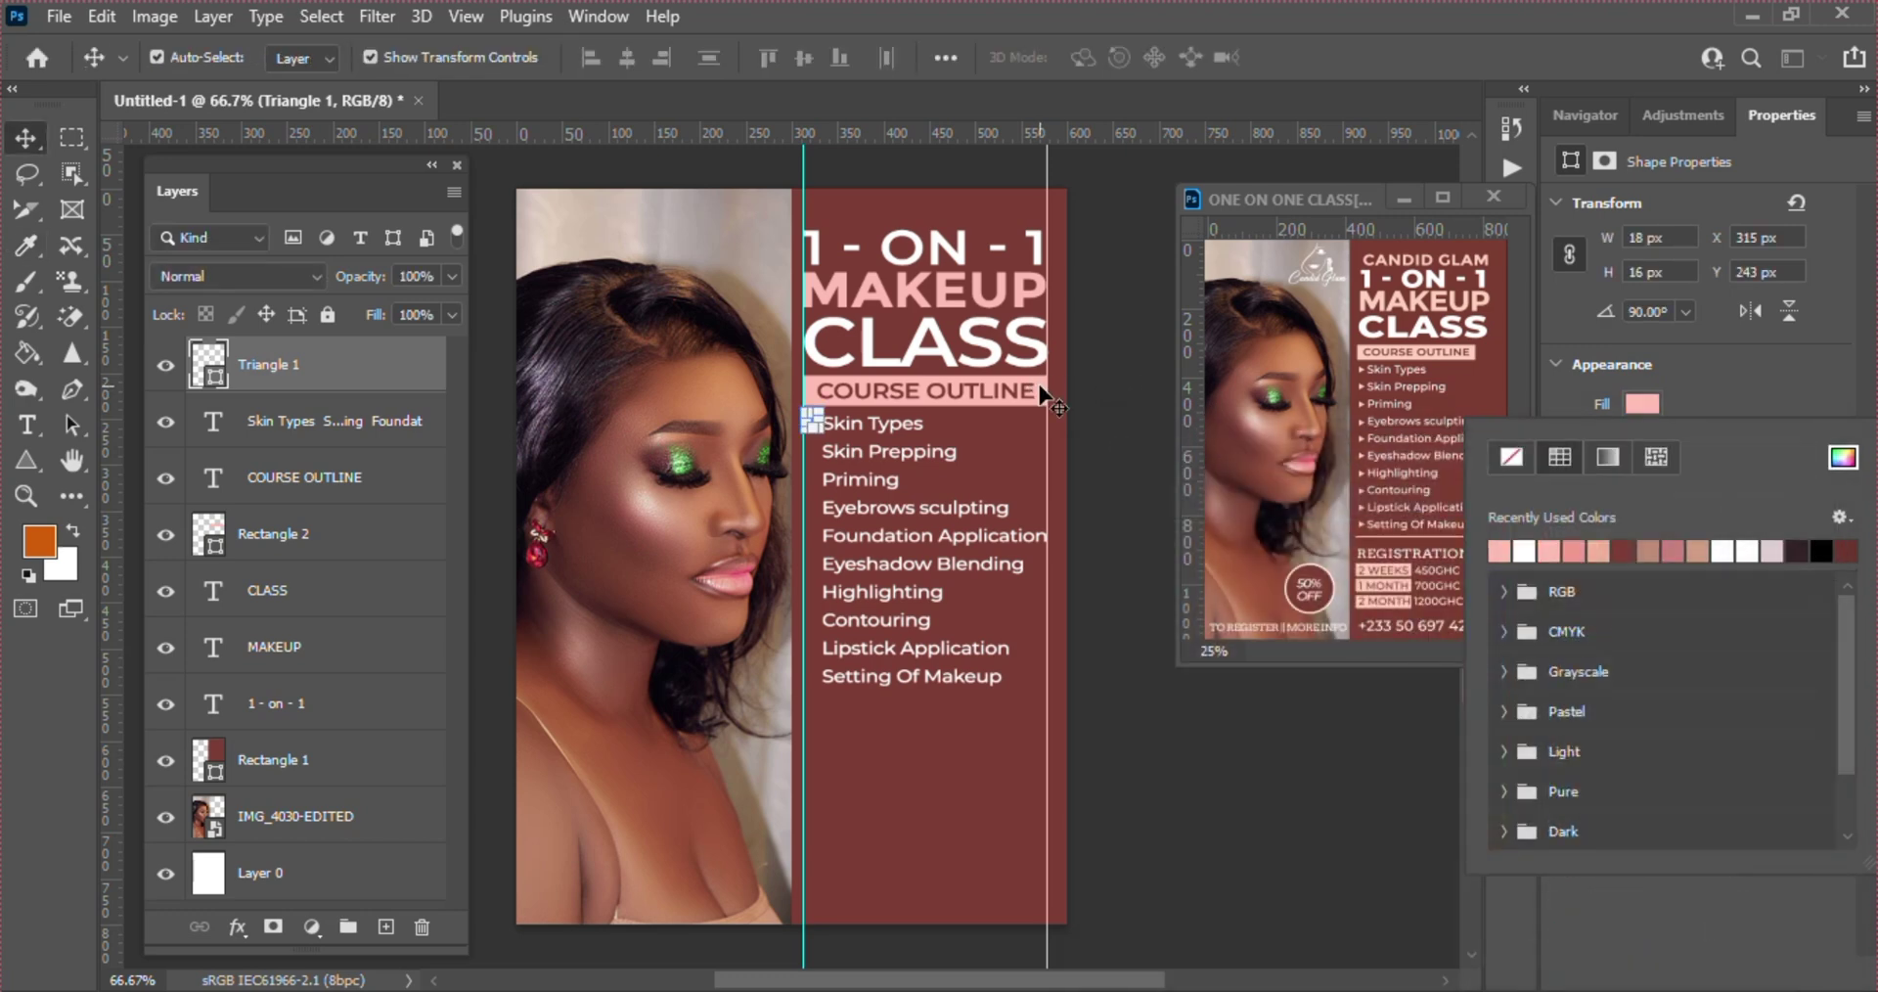
{"action": "left_click", "coordinate": [1798, 364]}
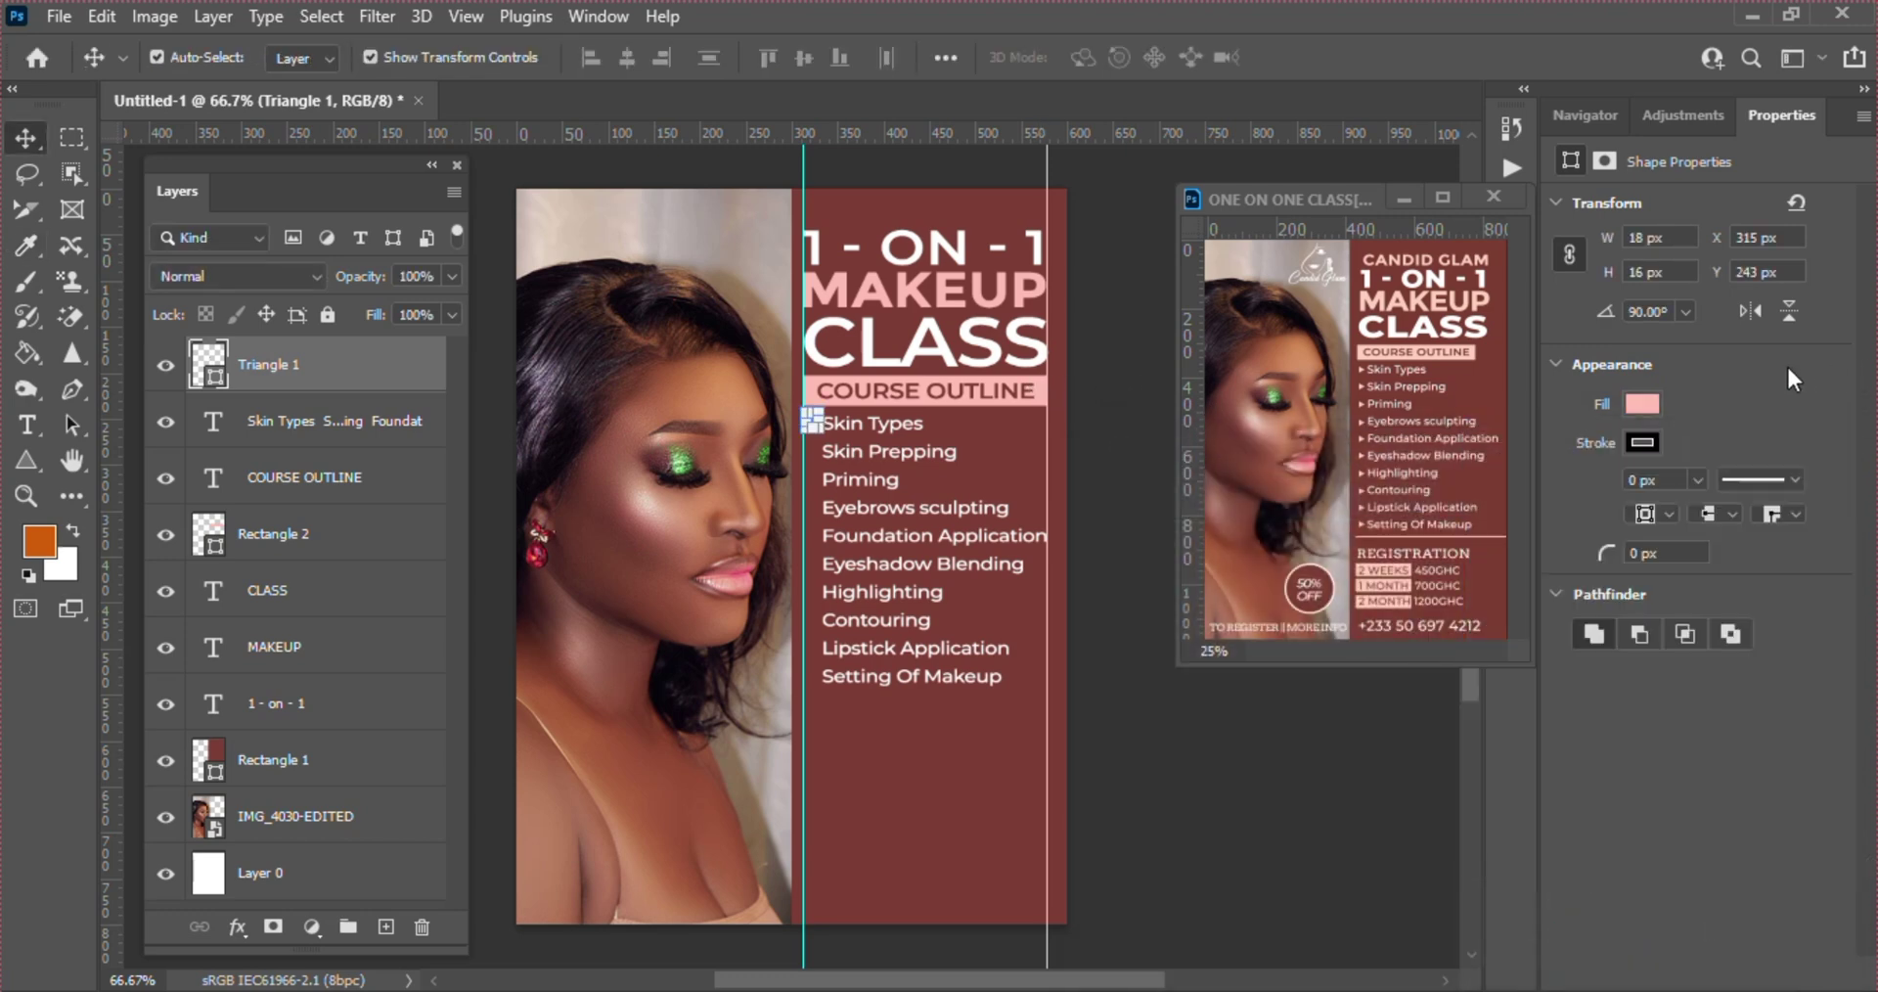
- Set the bullet triangle's stroke to no colour
{"action": "left_click", "coordinate": [1642, 442]}
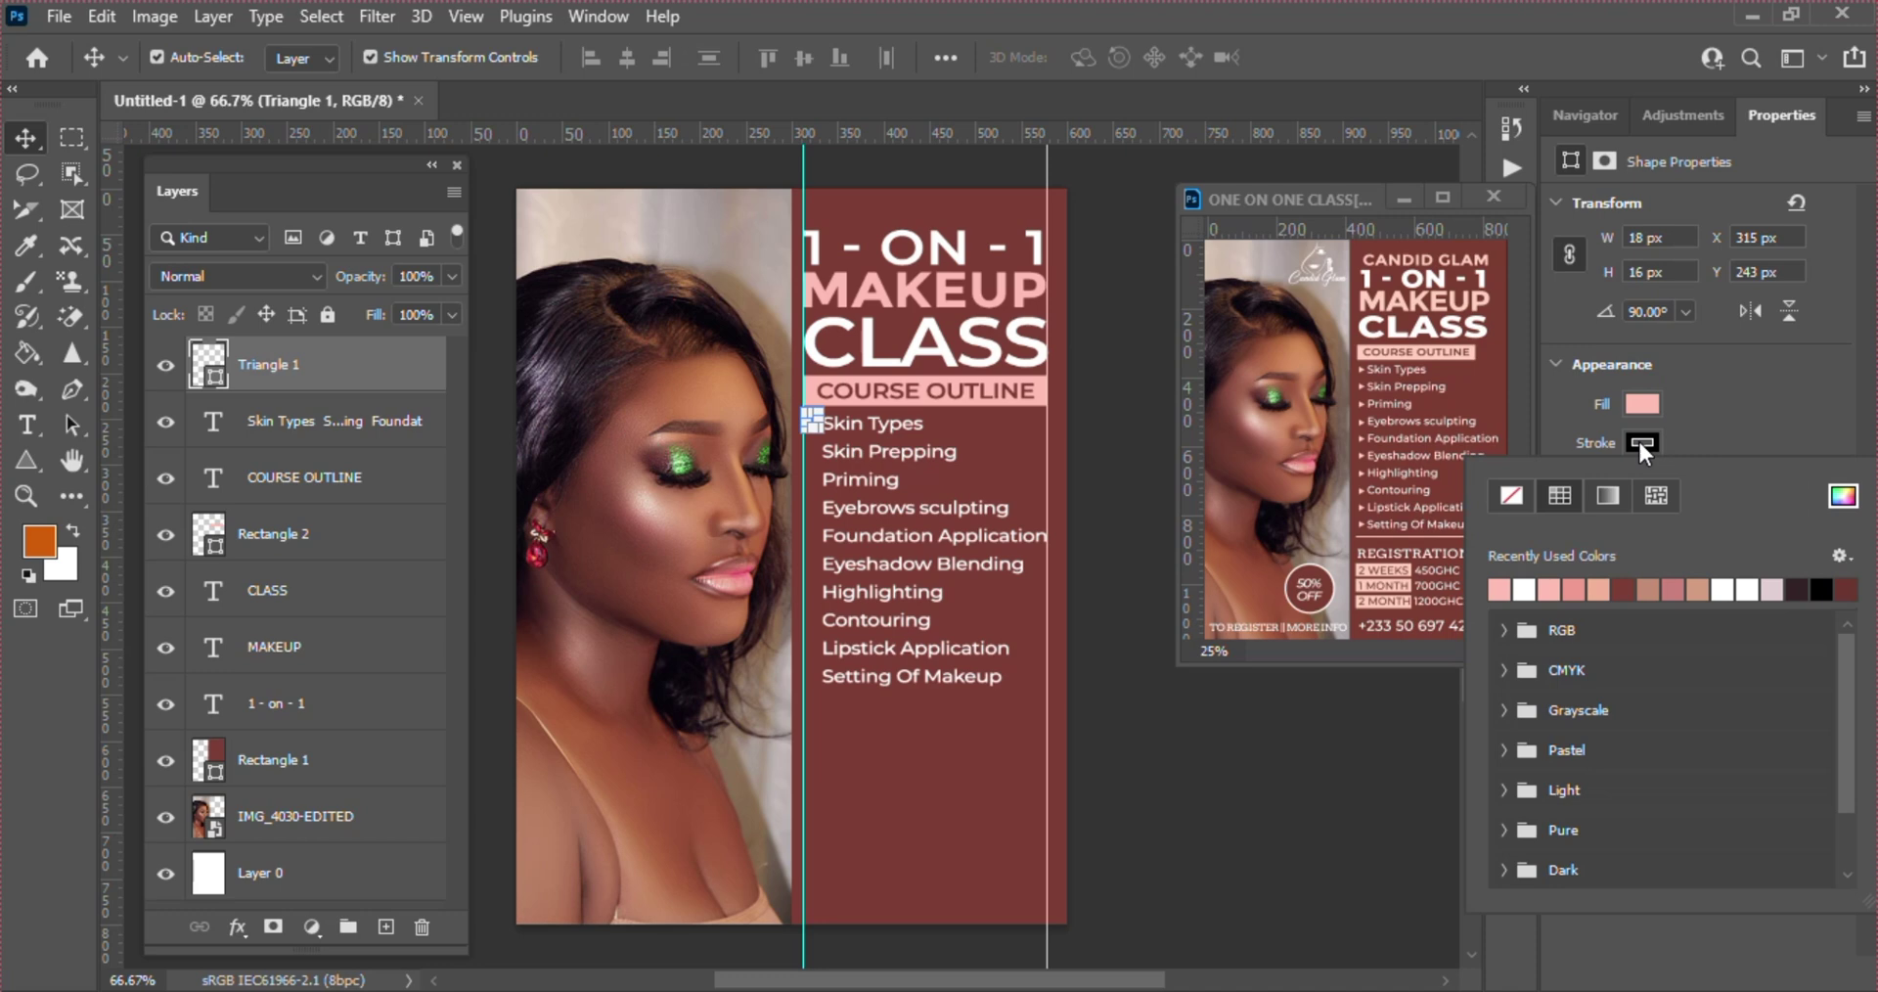
{"action": "left_click", "coordinate": [1512, 495]}
{"action": "left_click", "coordinate": [1782, 391]}
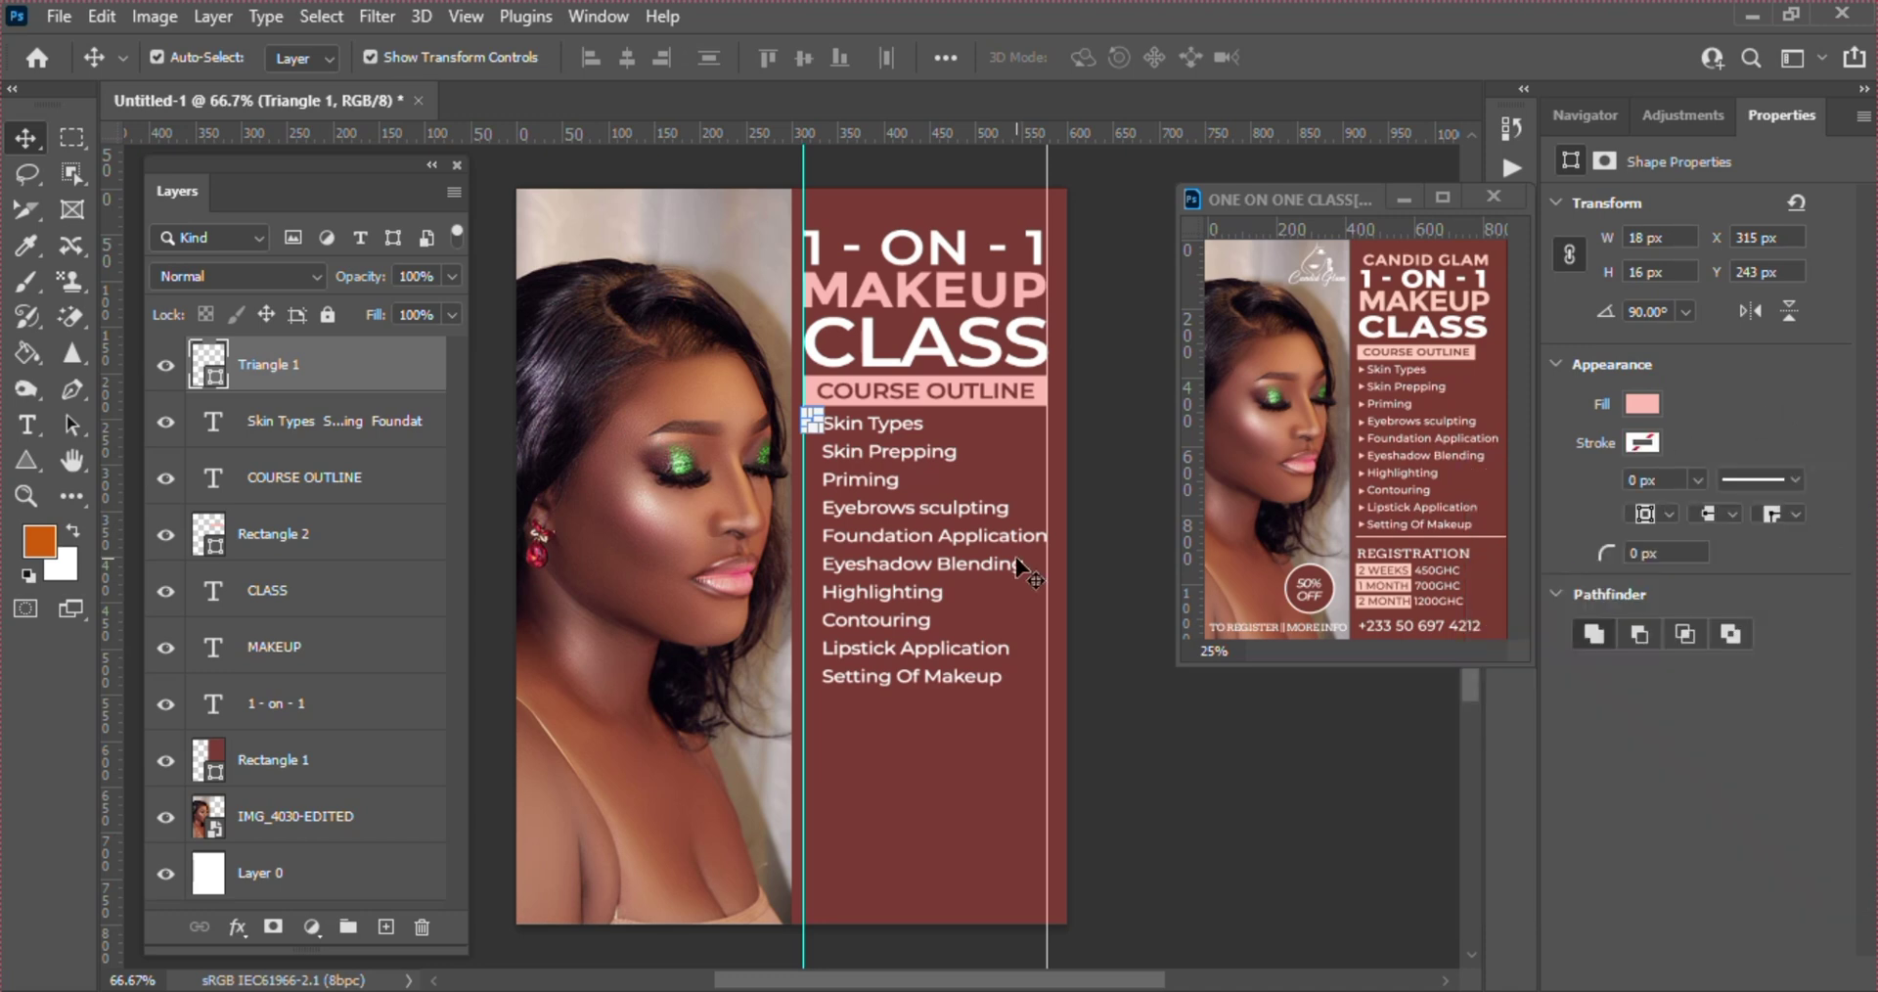
- Nudge the bullet triangle to X 313 px and Y 246 px so it sits level with the Skin Types line
{"action": "key", "text": "Down"}
{"action": "key", "text": "Down"}
{"action": "key", "text": "Down"}
{"action": "left_click", "coordinate": [1110, 507]}
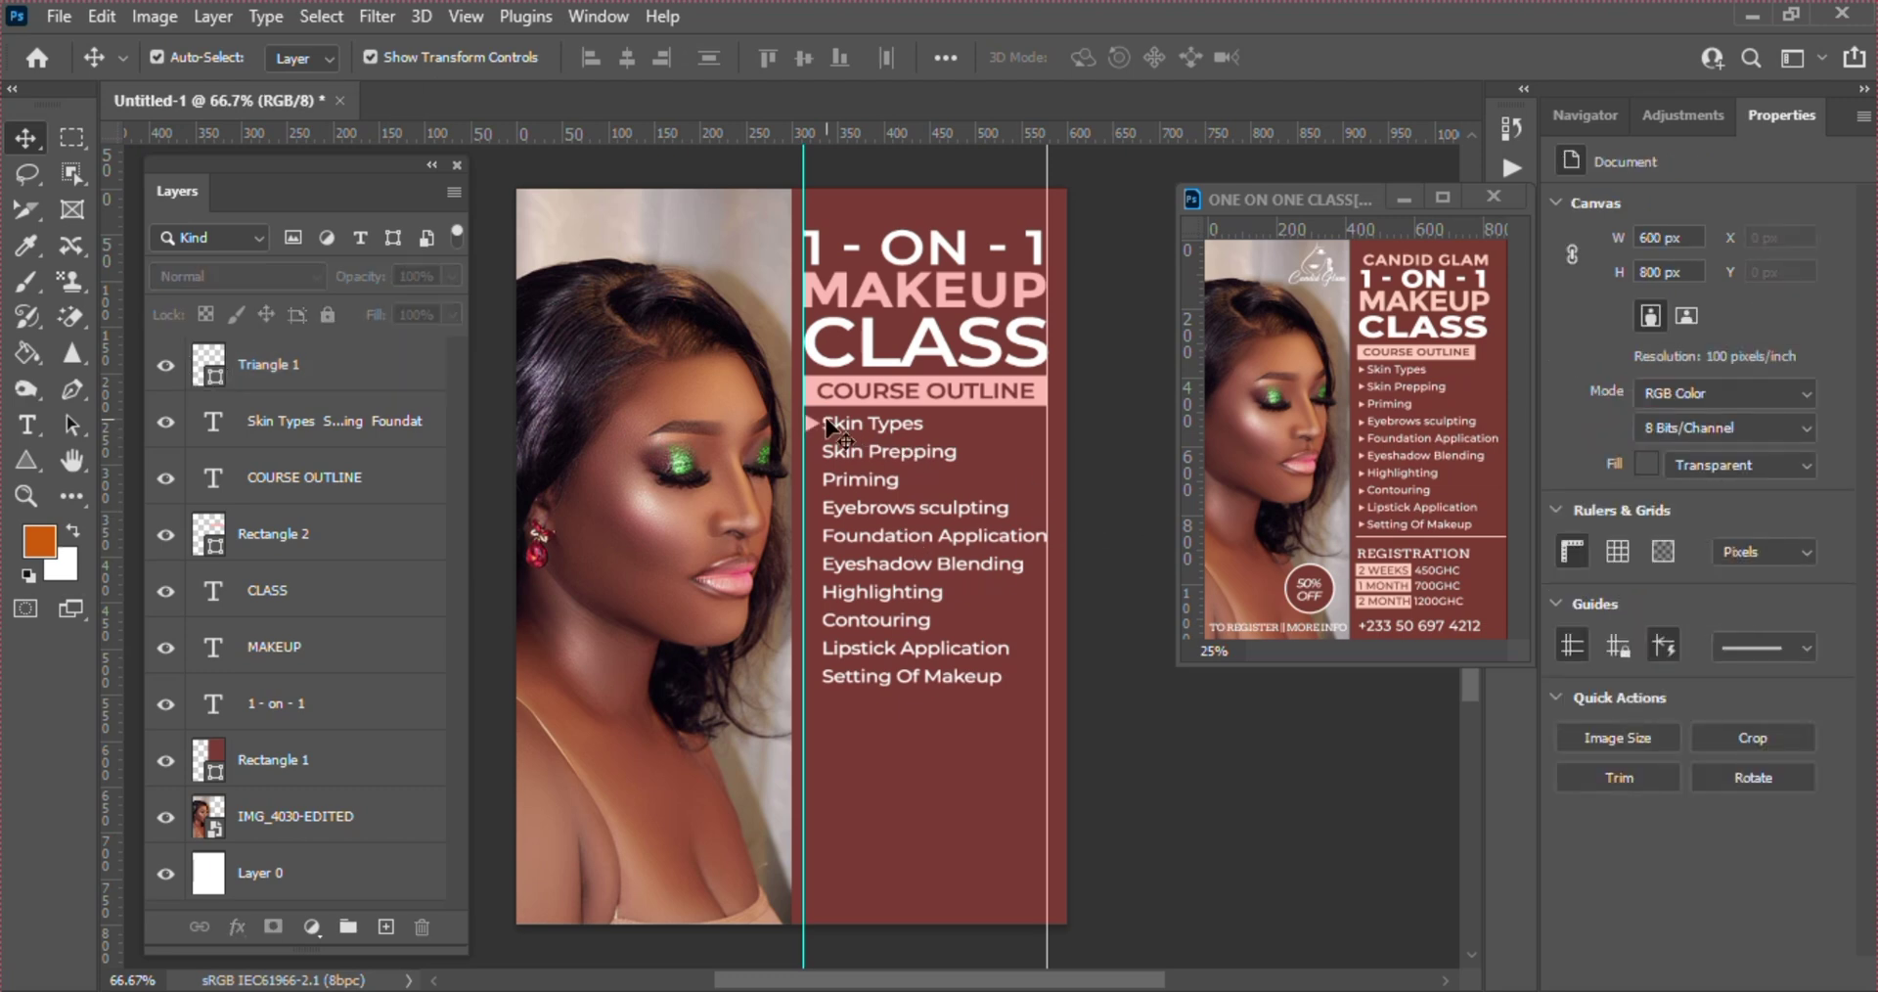
{"action": "left_click", "coordinate": [812, 424]}
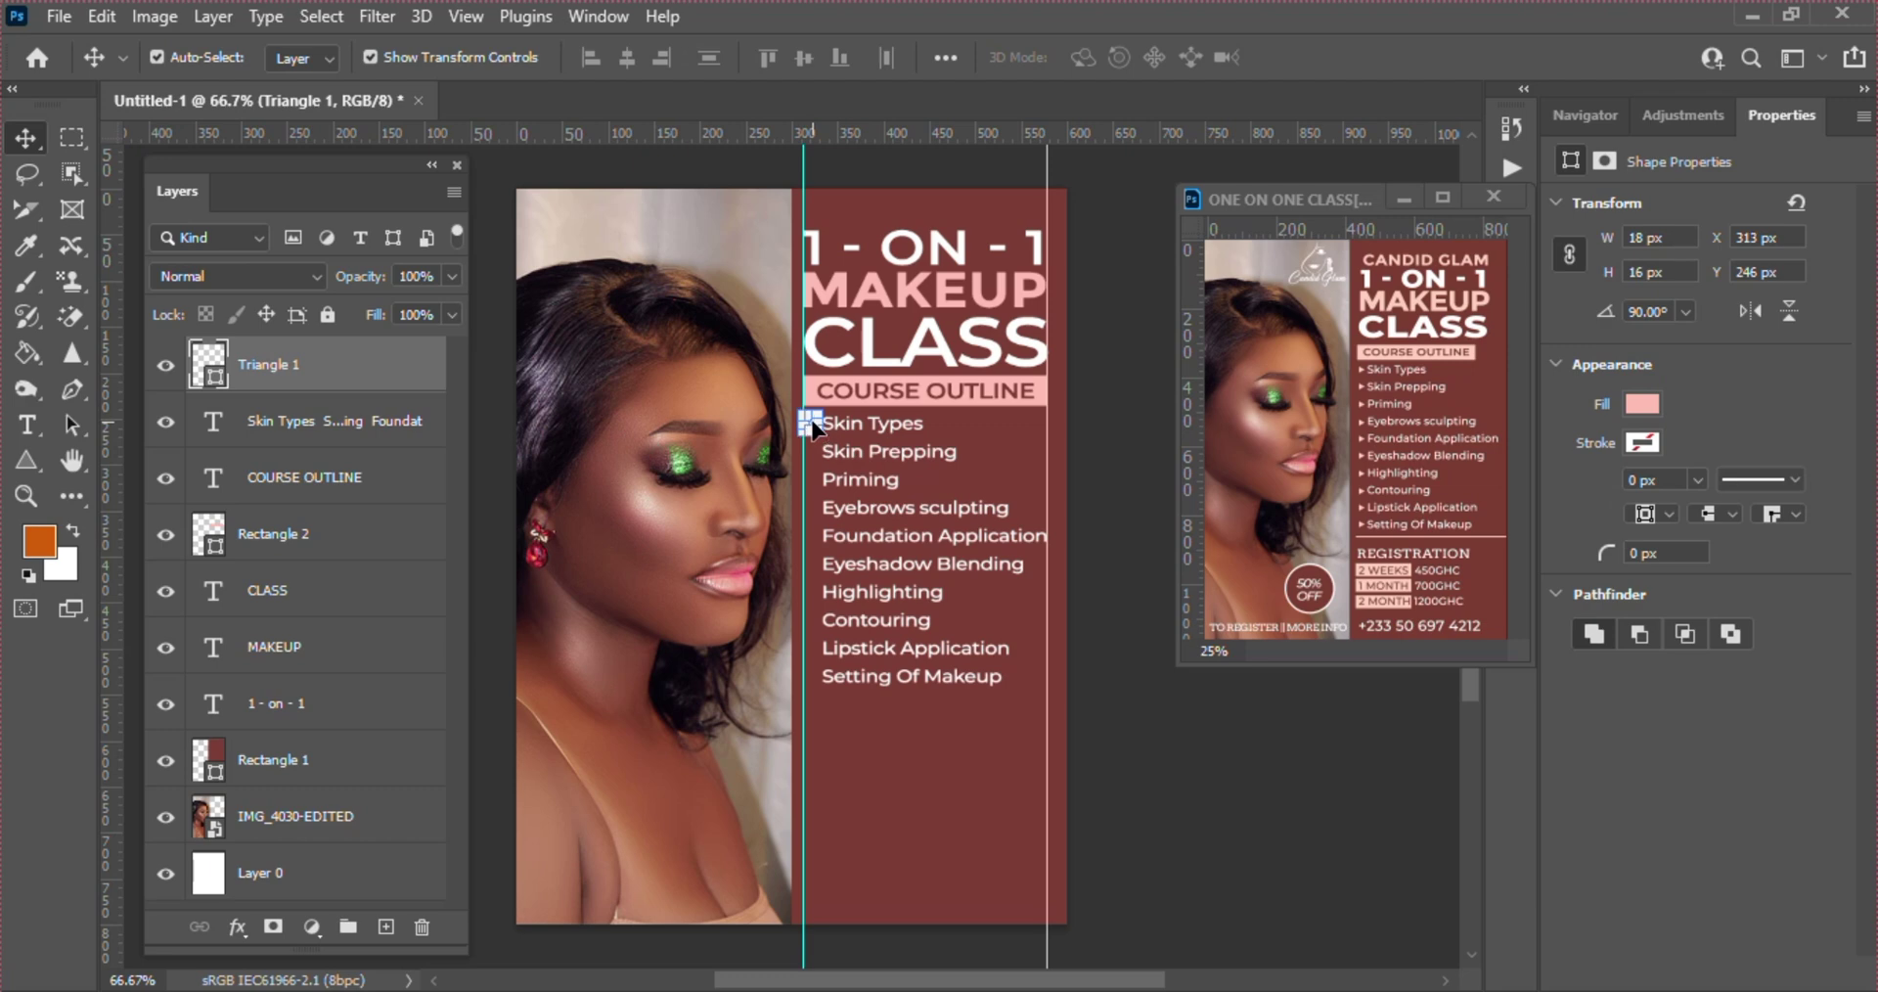
{"action": "key", "text": "ctrl"}
{"action": "key", "text": "ctrl"}
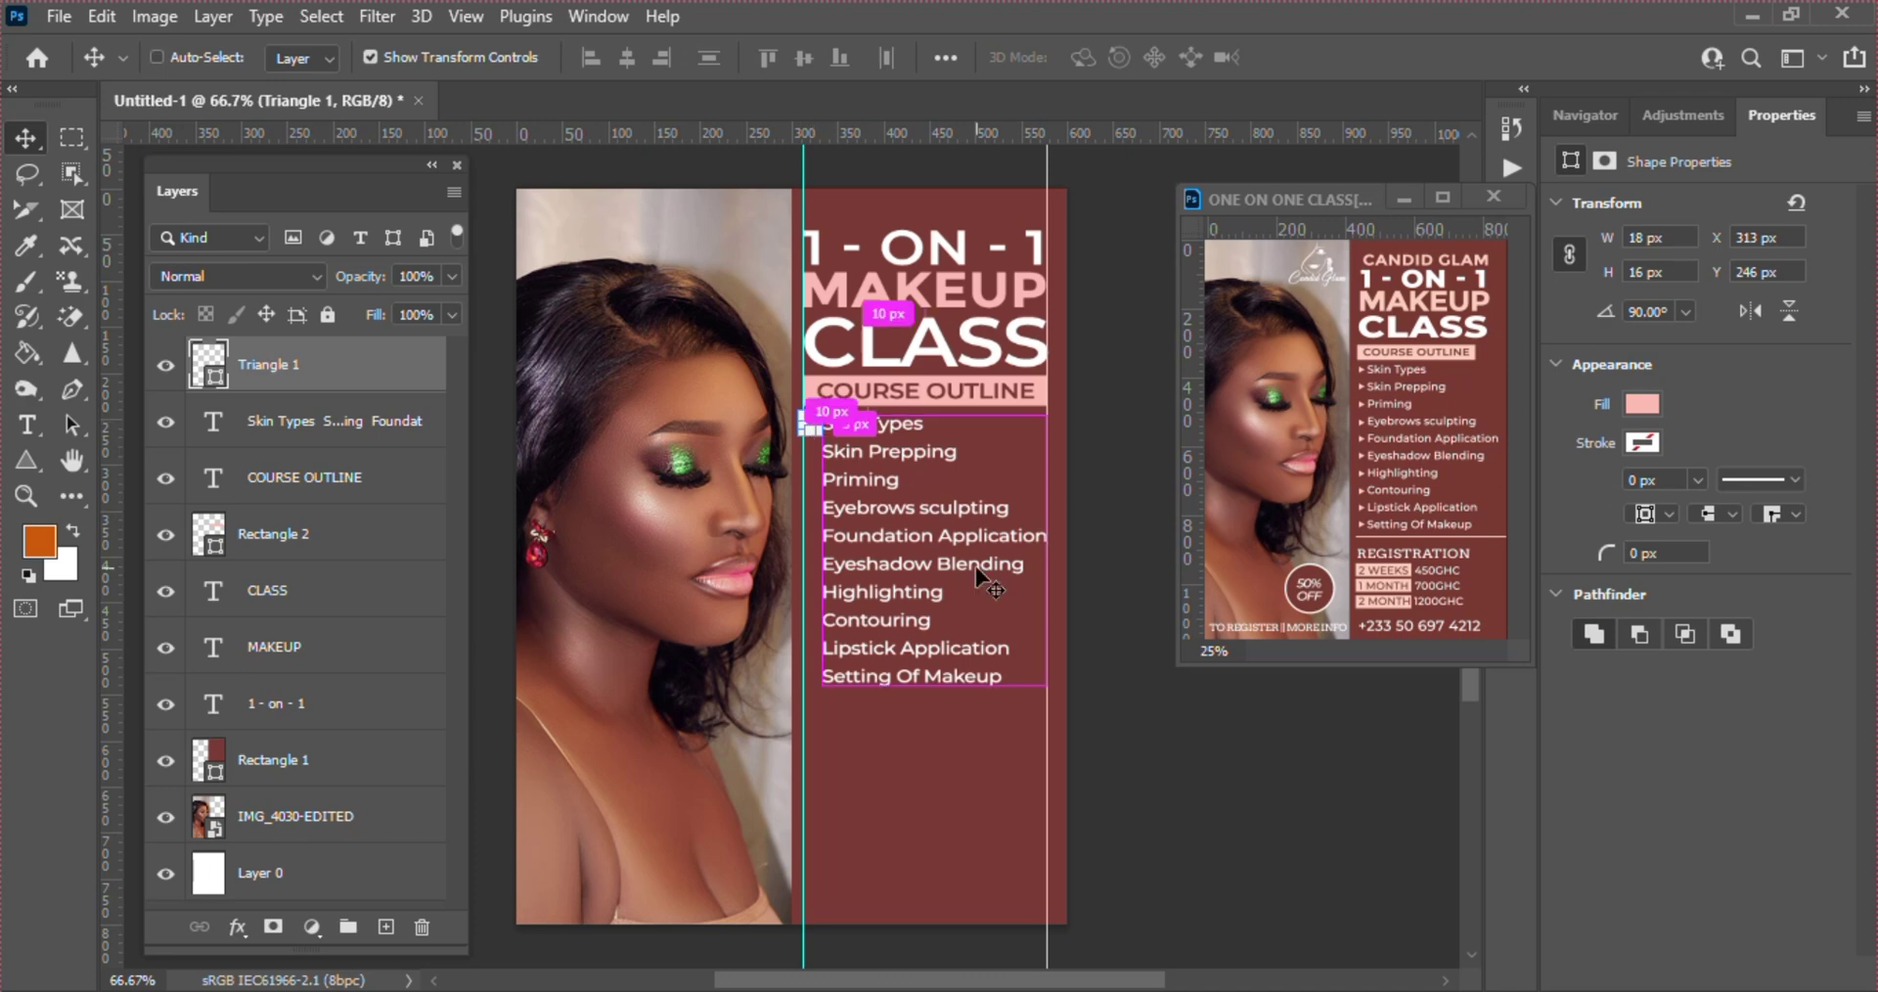
- Duplicate the bullet triangle and move the copy straight down to Y 274 px, beside the Skin Prepping line
{"action": "key", "text": "ctrl+j"}
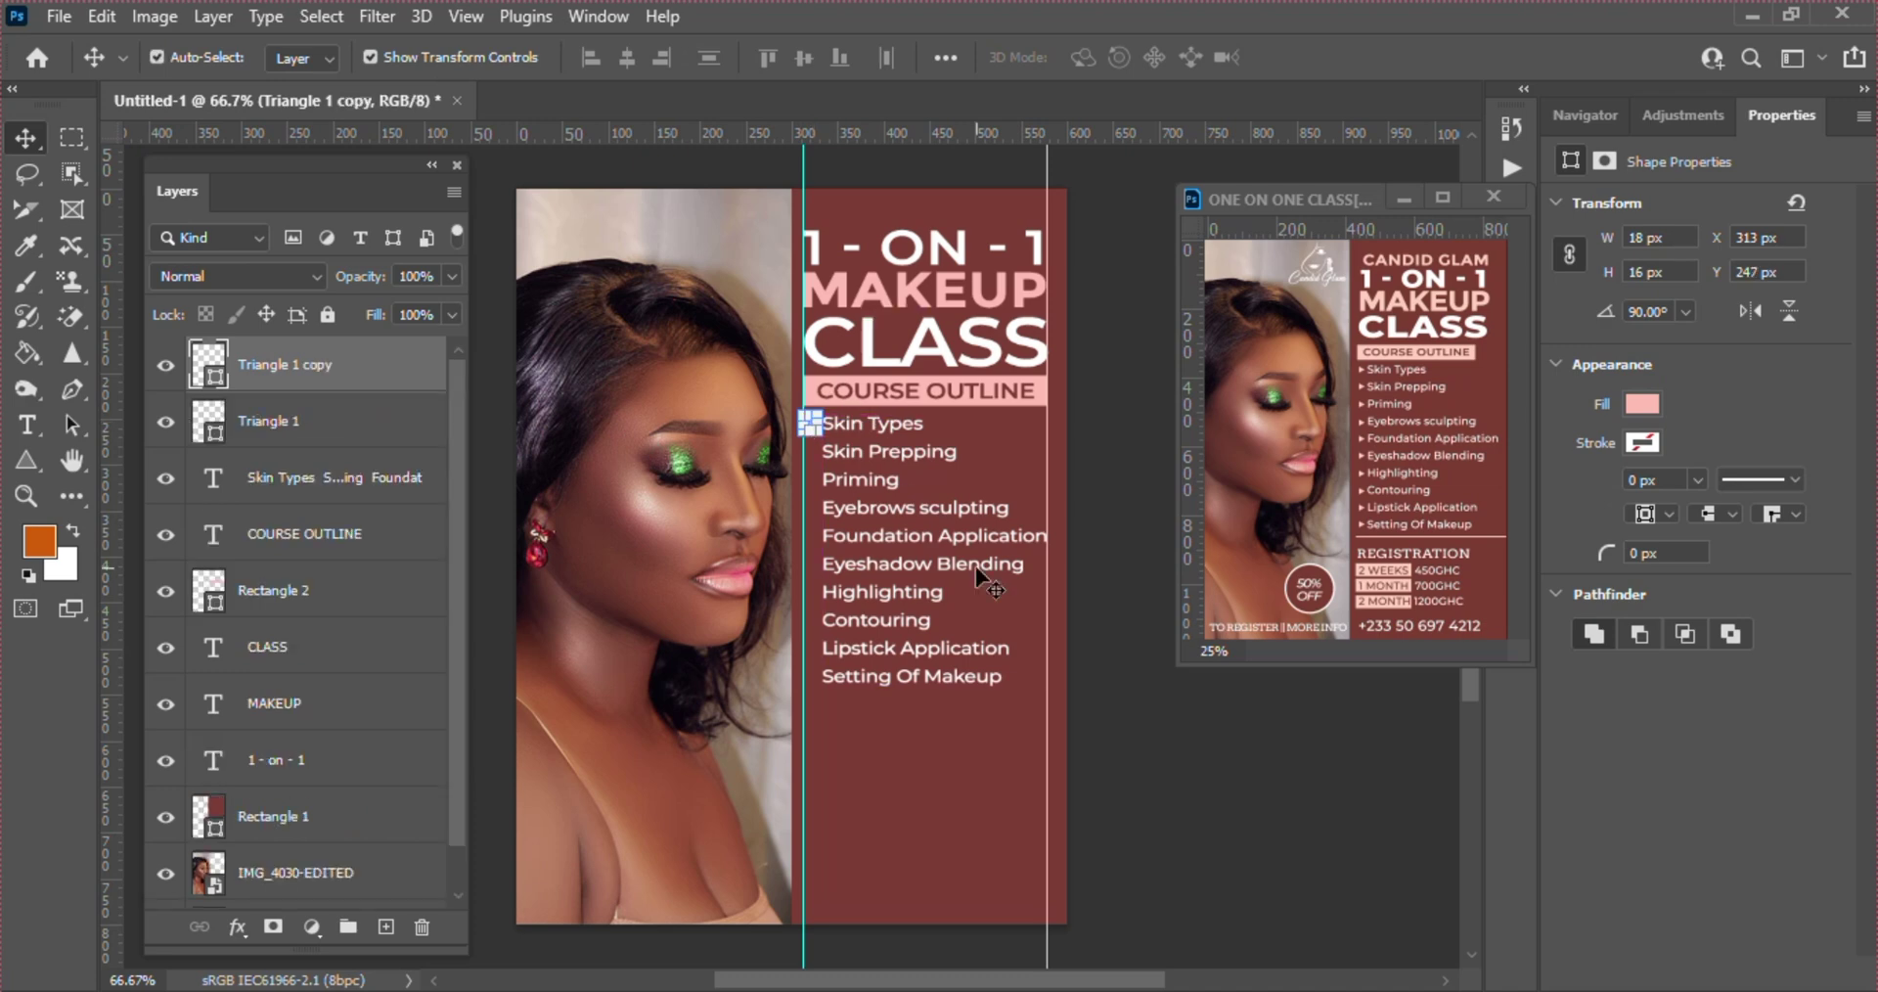
{"action": "key", "text": "Down"}
{"action": "key", "text": "Down"}
{"action": "key", "text": "Down"}
{"action": "key", "text": "Down"}
{"action": "key", "text": "Down"}
{"action": "key", "text": "Down"}
{"action": "key", "text": "Down"}
{"action": "key", "text": "Down"}
{"action": "key", "text": "Down"}
{"action": "key", "text": "Down"}
{"action": "key", "text": "Down"}
{"action": "key", "text": "Down"}
{"action": "key", "text": "Down"}
{"action": "key", "text": "Down"}
{"action": "key", "text": "Down"}
{"action": "key", "text": "Down"}
{"action": "key", "text": "Down"}
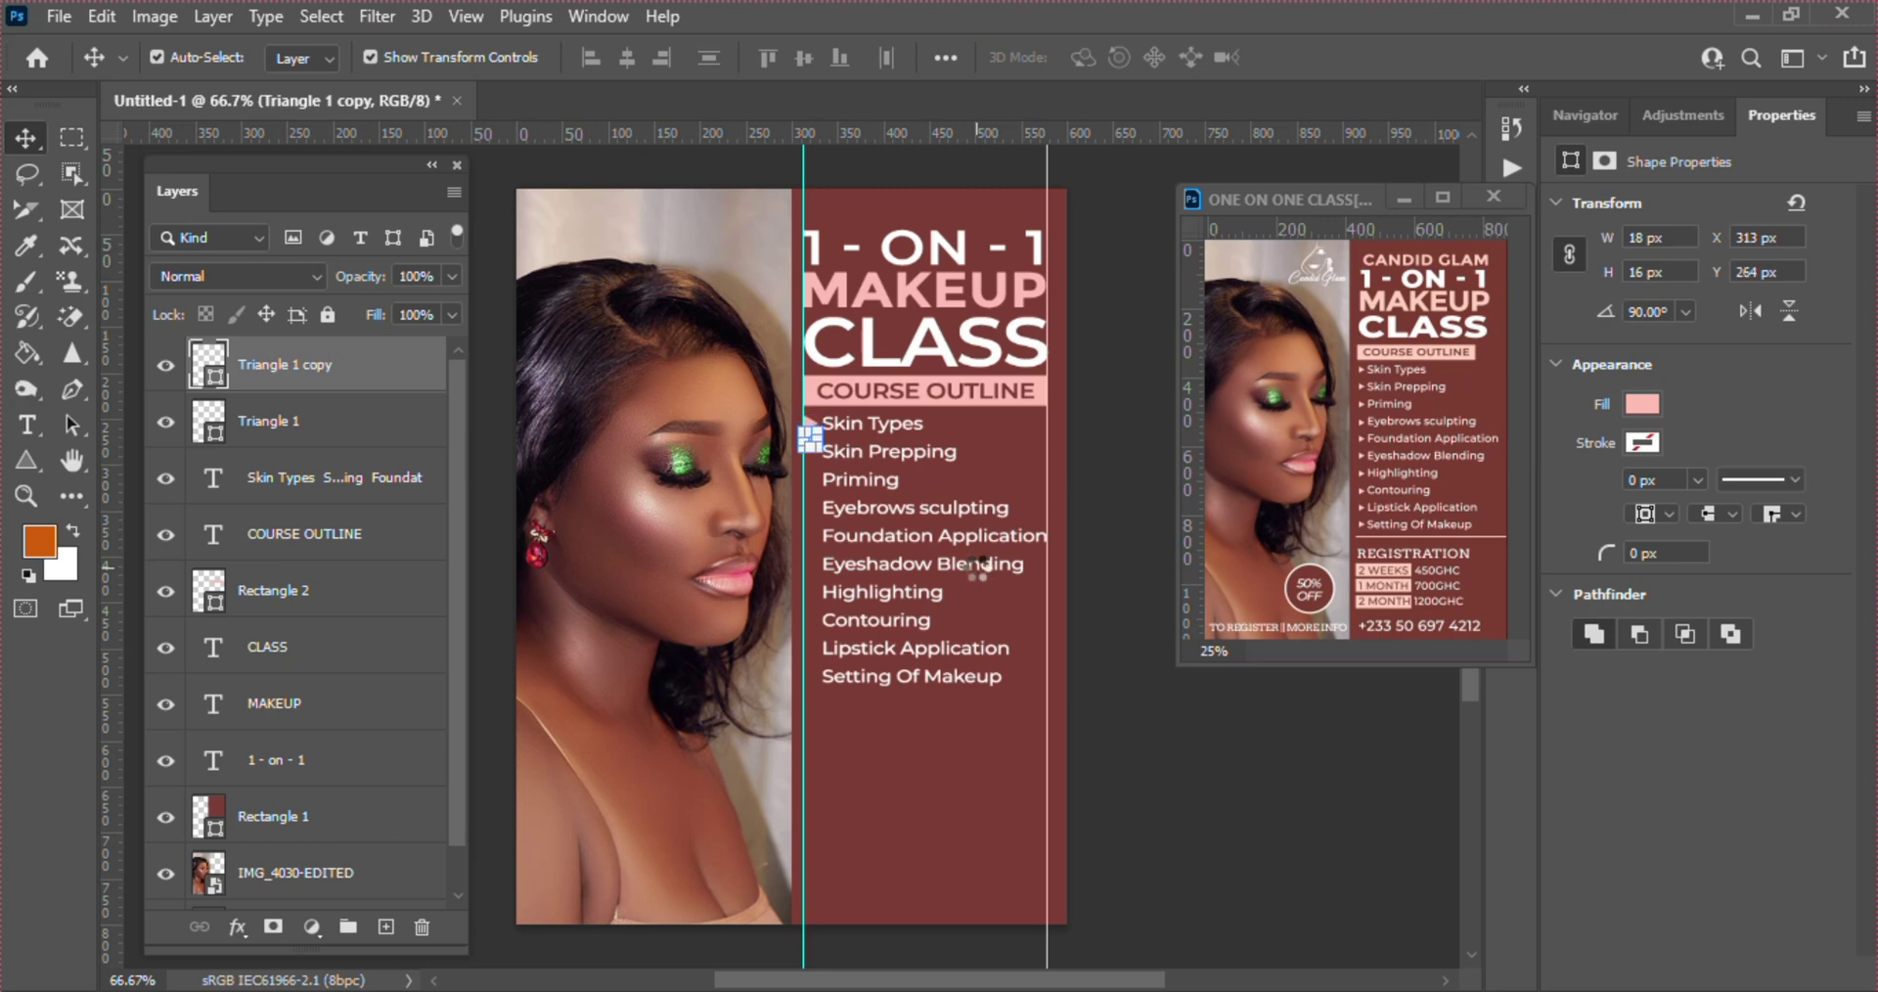
{"action": "key", "text": "Down"}
{"action": "key", "text": "Down"}
{"action": "key", "text": "Down"}
{"action": "key", "text": "Down"}
{"action": "key", "text": "Down"}
{"action": "key", "text": "Down"}
{"action": "key", "text": "Down"}
{"action": "key", "text": "Down"}
{"action": "key", "text": "Down"}
- Duplicate the bullet triangle for each remaining topic from Priming to Setting Of Makeup, aligning every copy straight below with its line
{"action": "key", "text": "ctrl+j"}
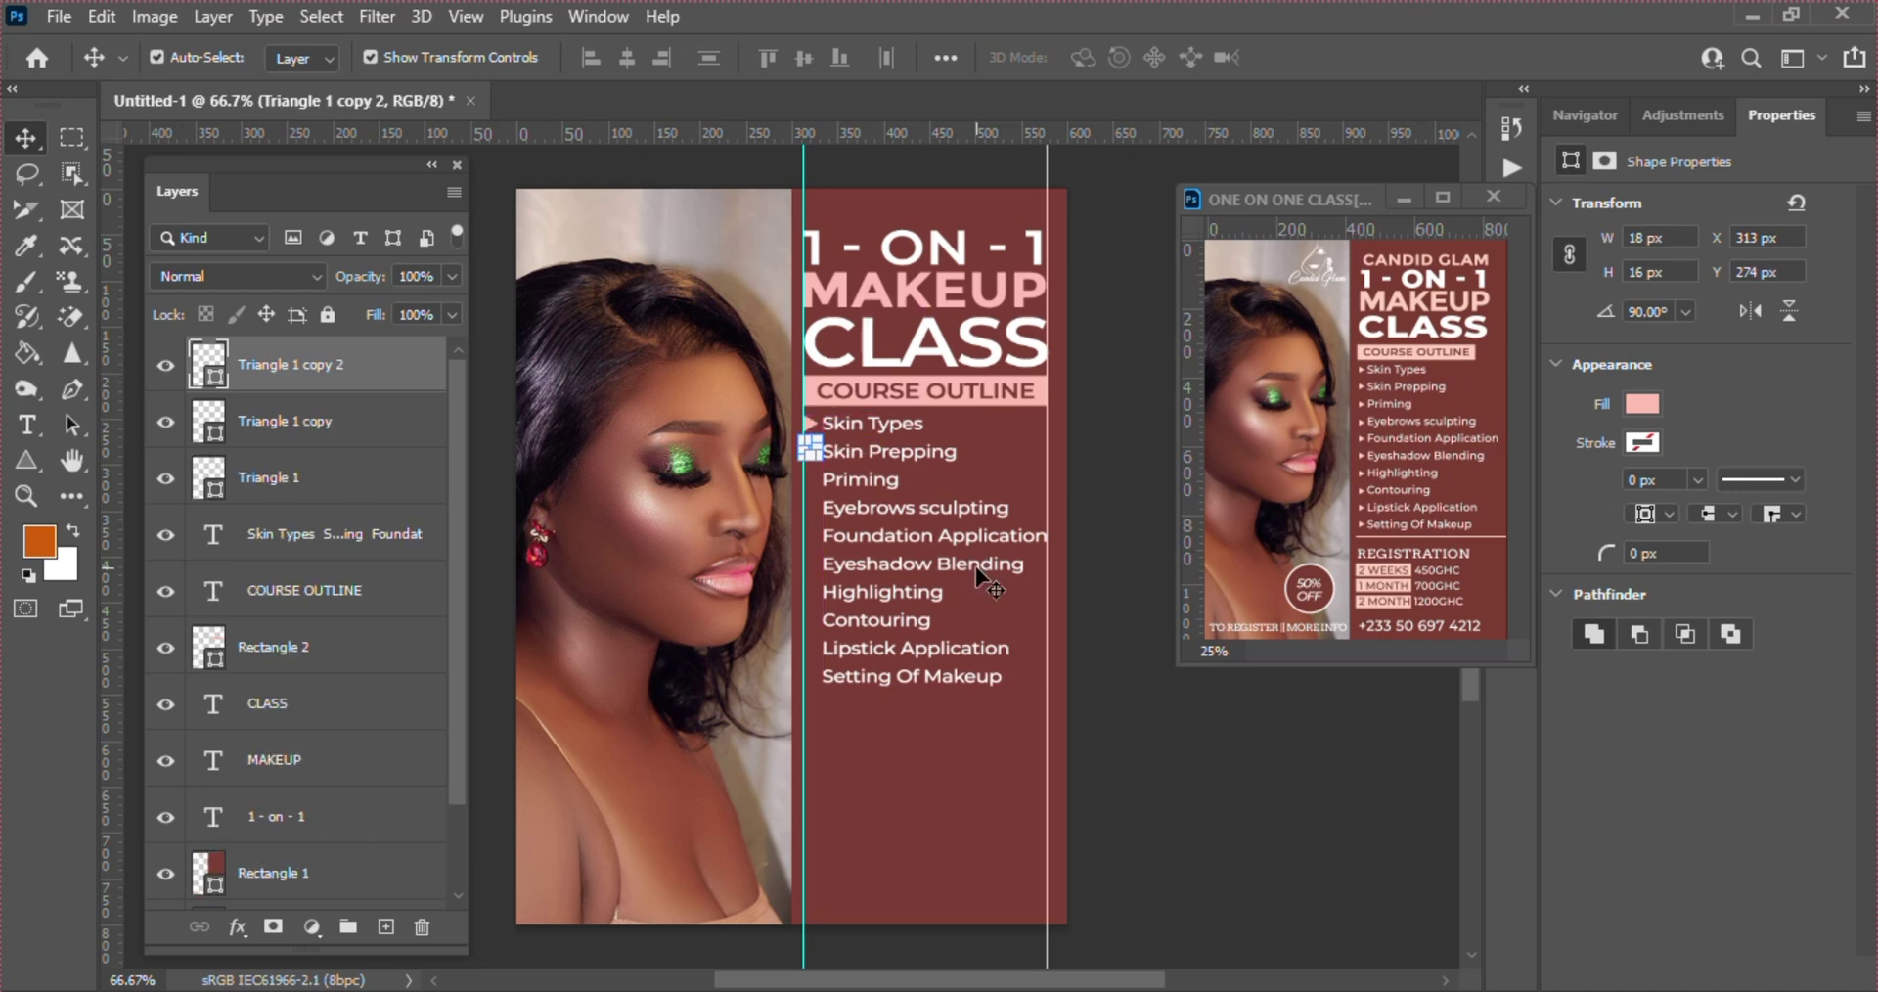
{"action": "key", "text": "ctrl+plus"}
{"action": "key", "text": "ctrl+plus"}
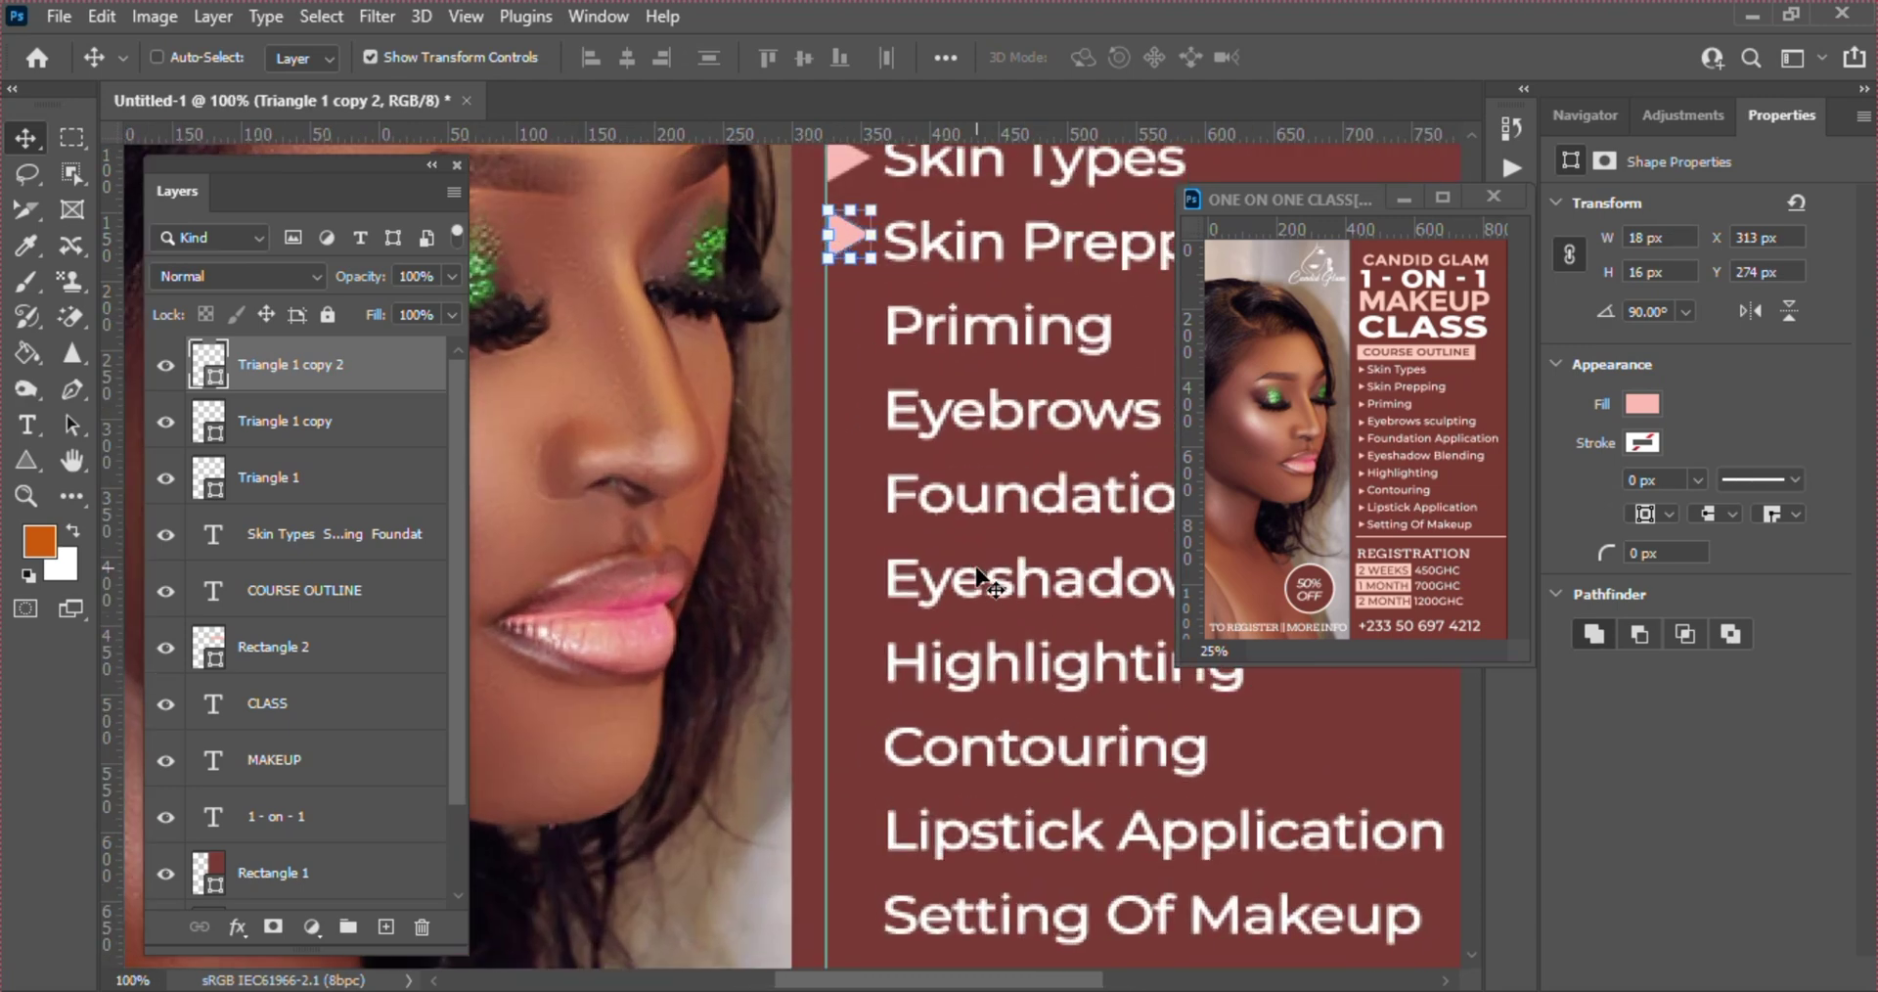
{"action": "key", "text": "ctrl+plus"}
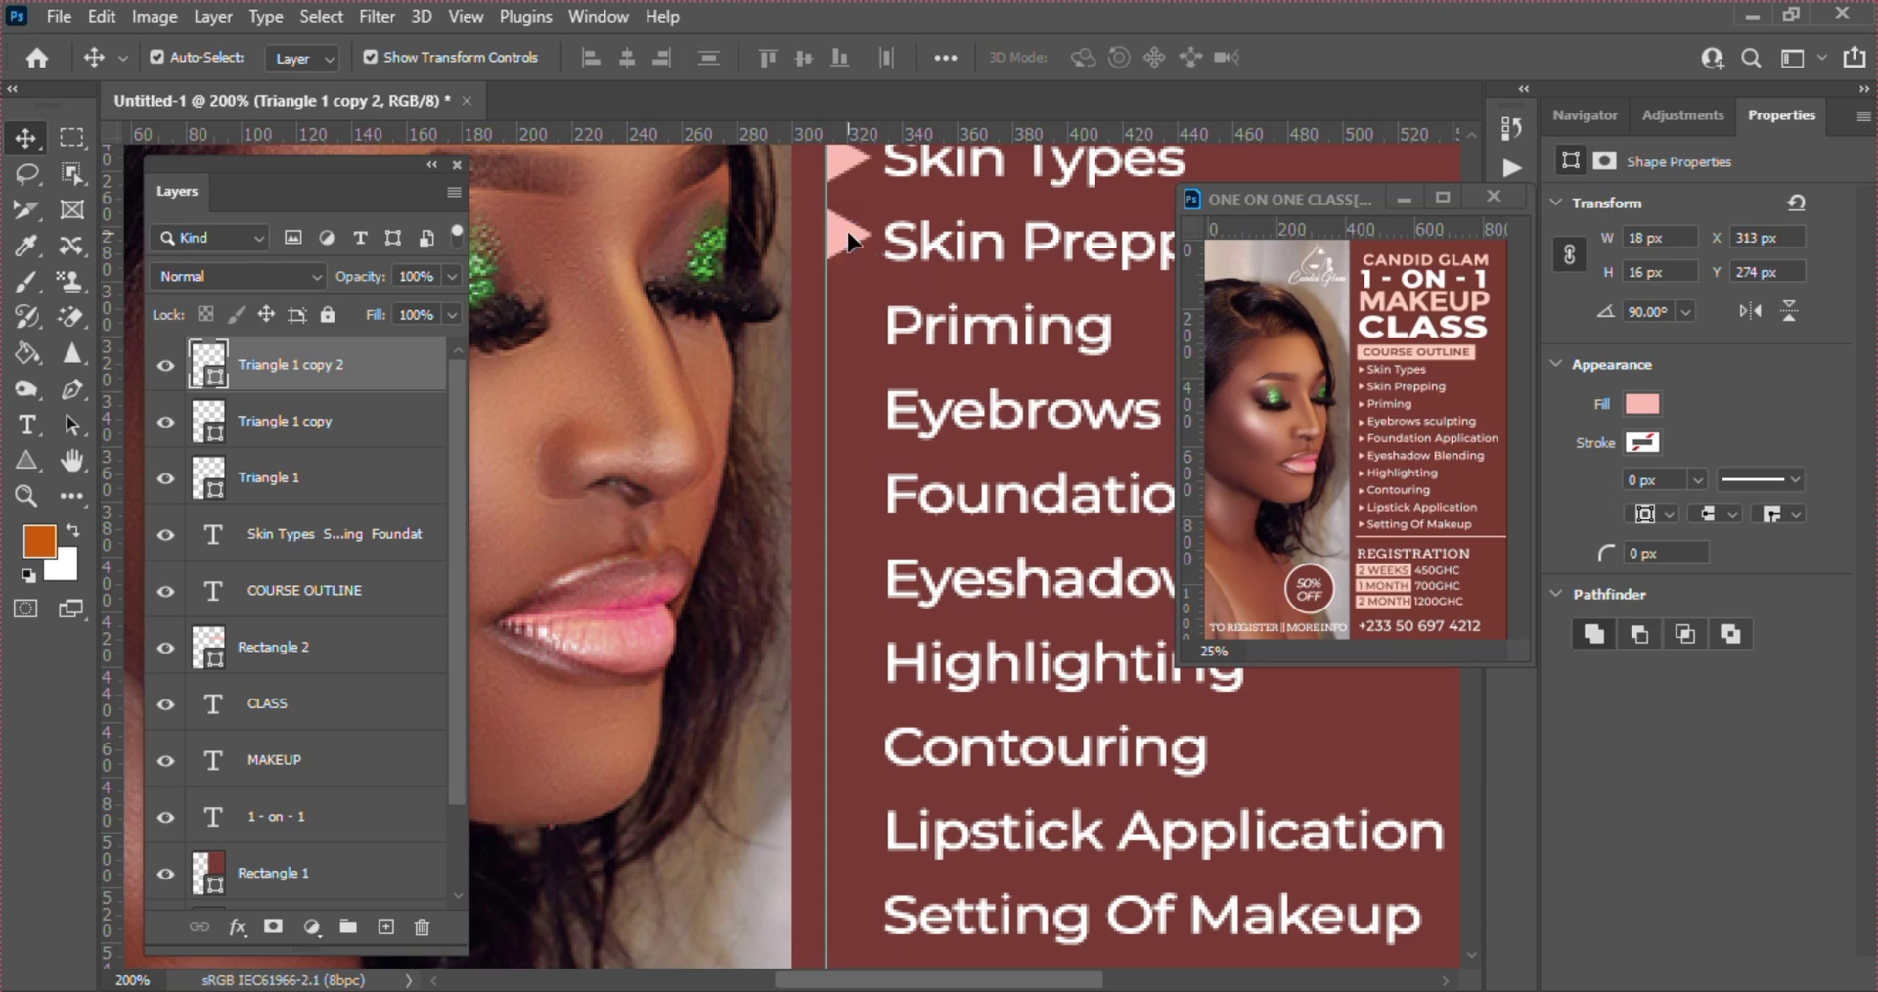
{"action": "left_click_drag", "start_coordinate": [847, 236], "coordinate": [846, 320]}
{"action": "left_click_drag", "start_coordinate": [846, 325], "coordinate": [849, 912]}
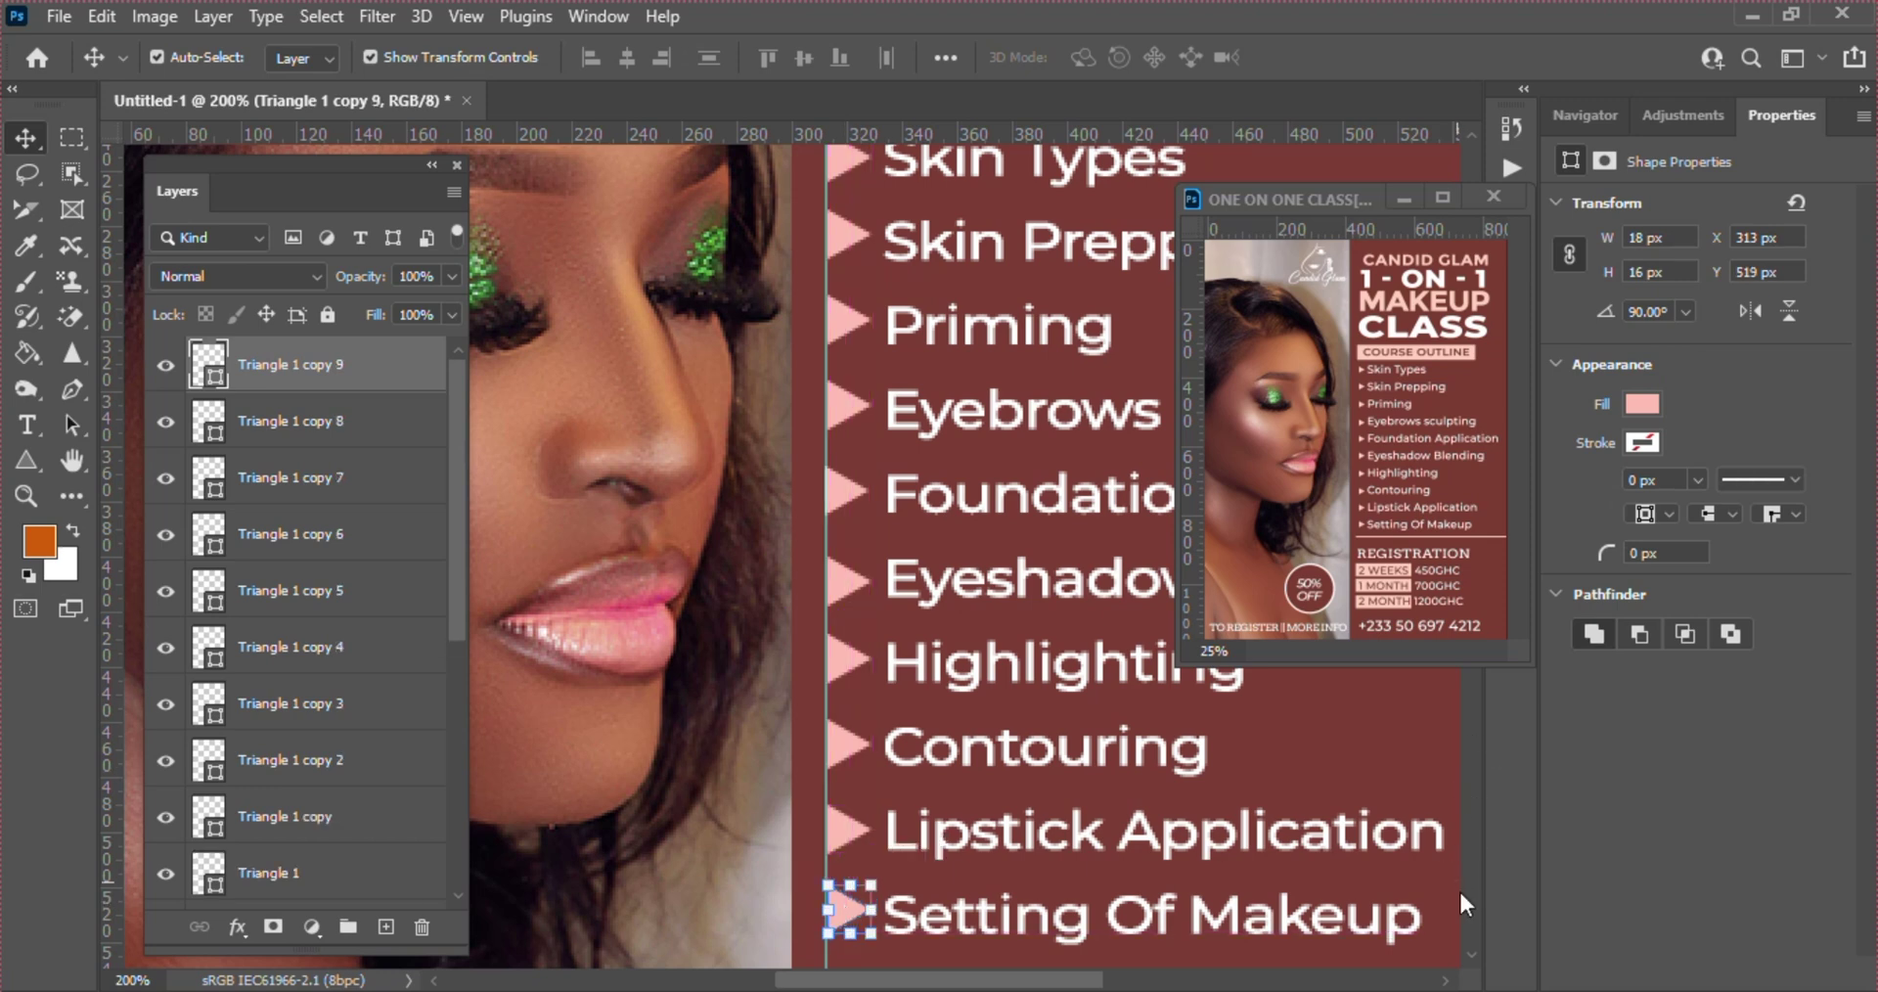
{"action": "key", "text": "ctrl+minus"}
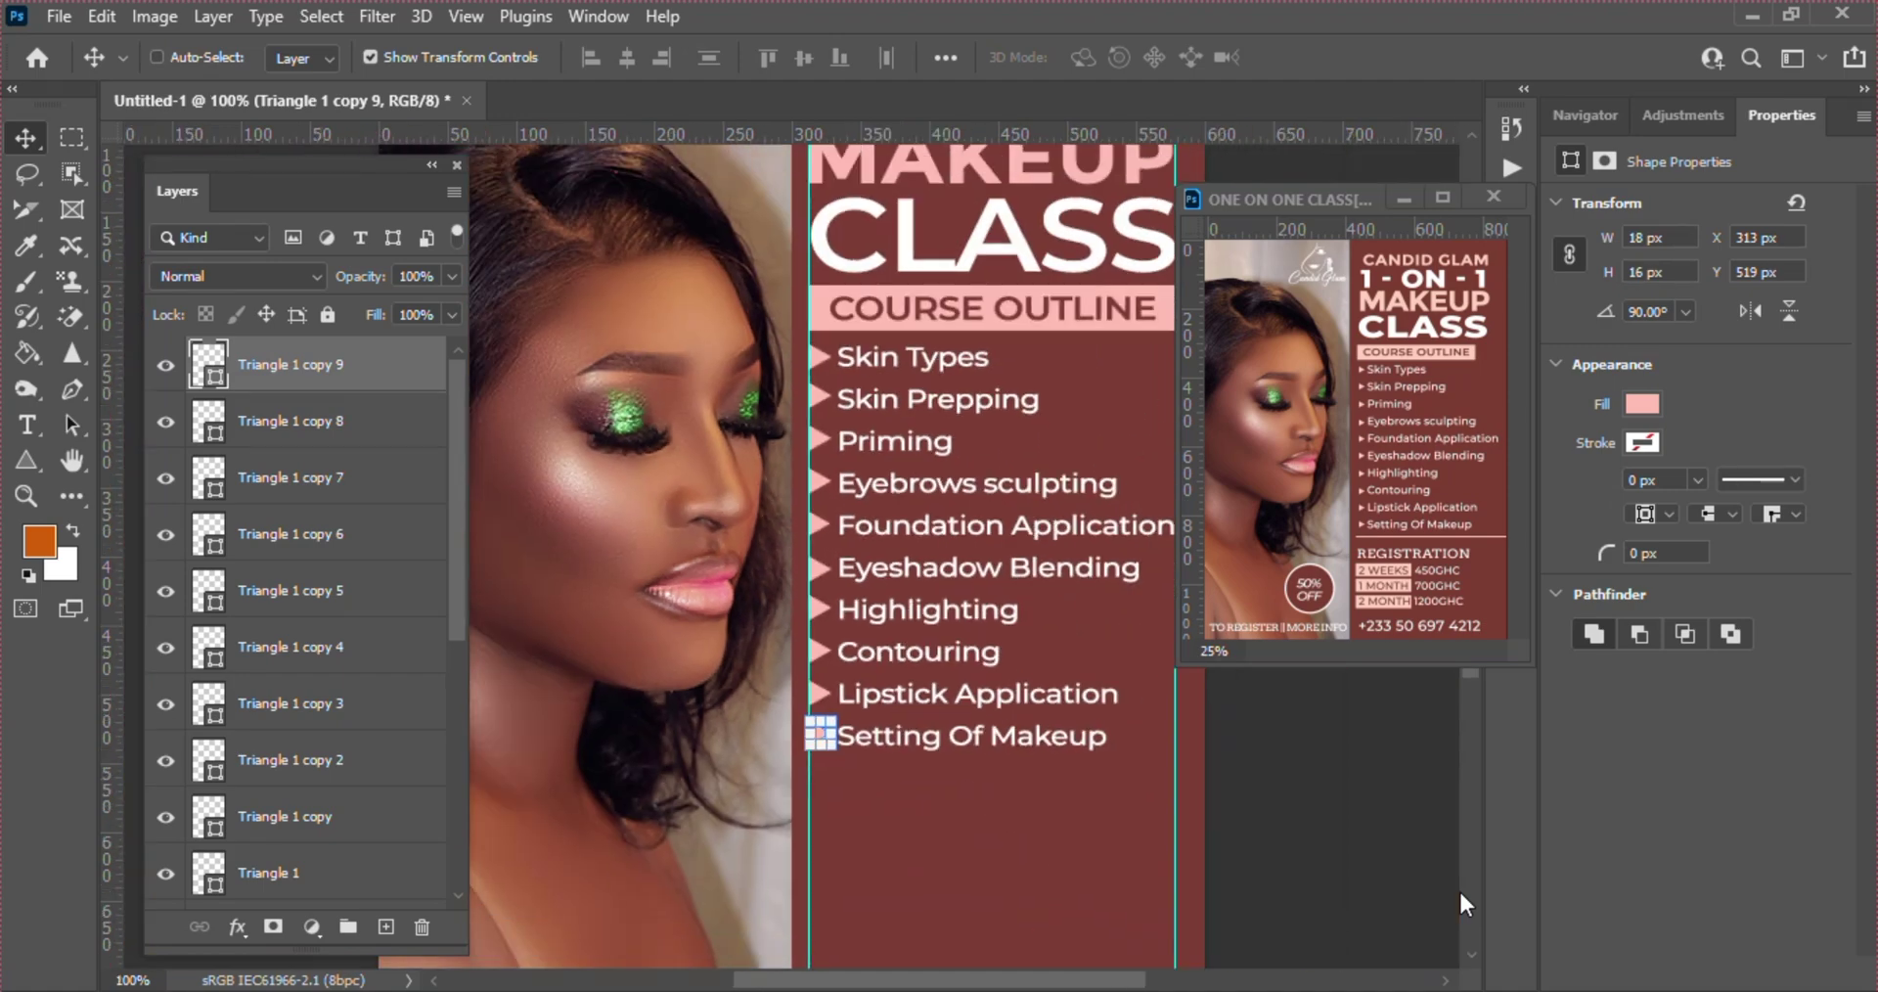
{"action": "key", "text": "ctrl+minus"}
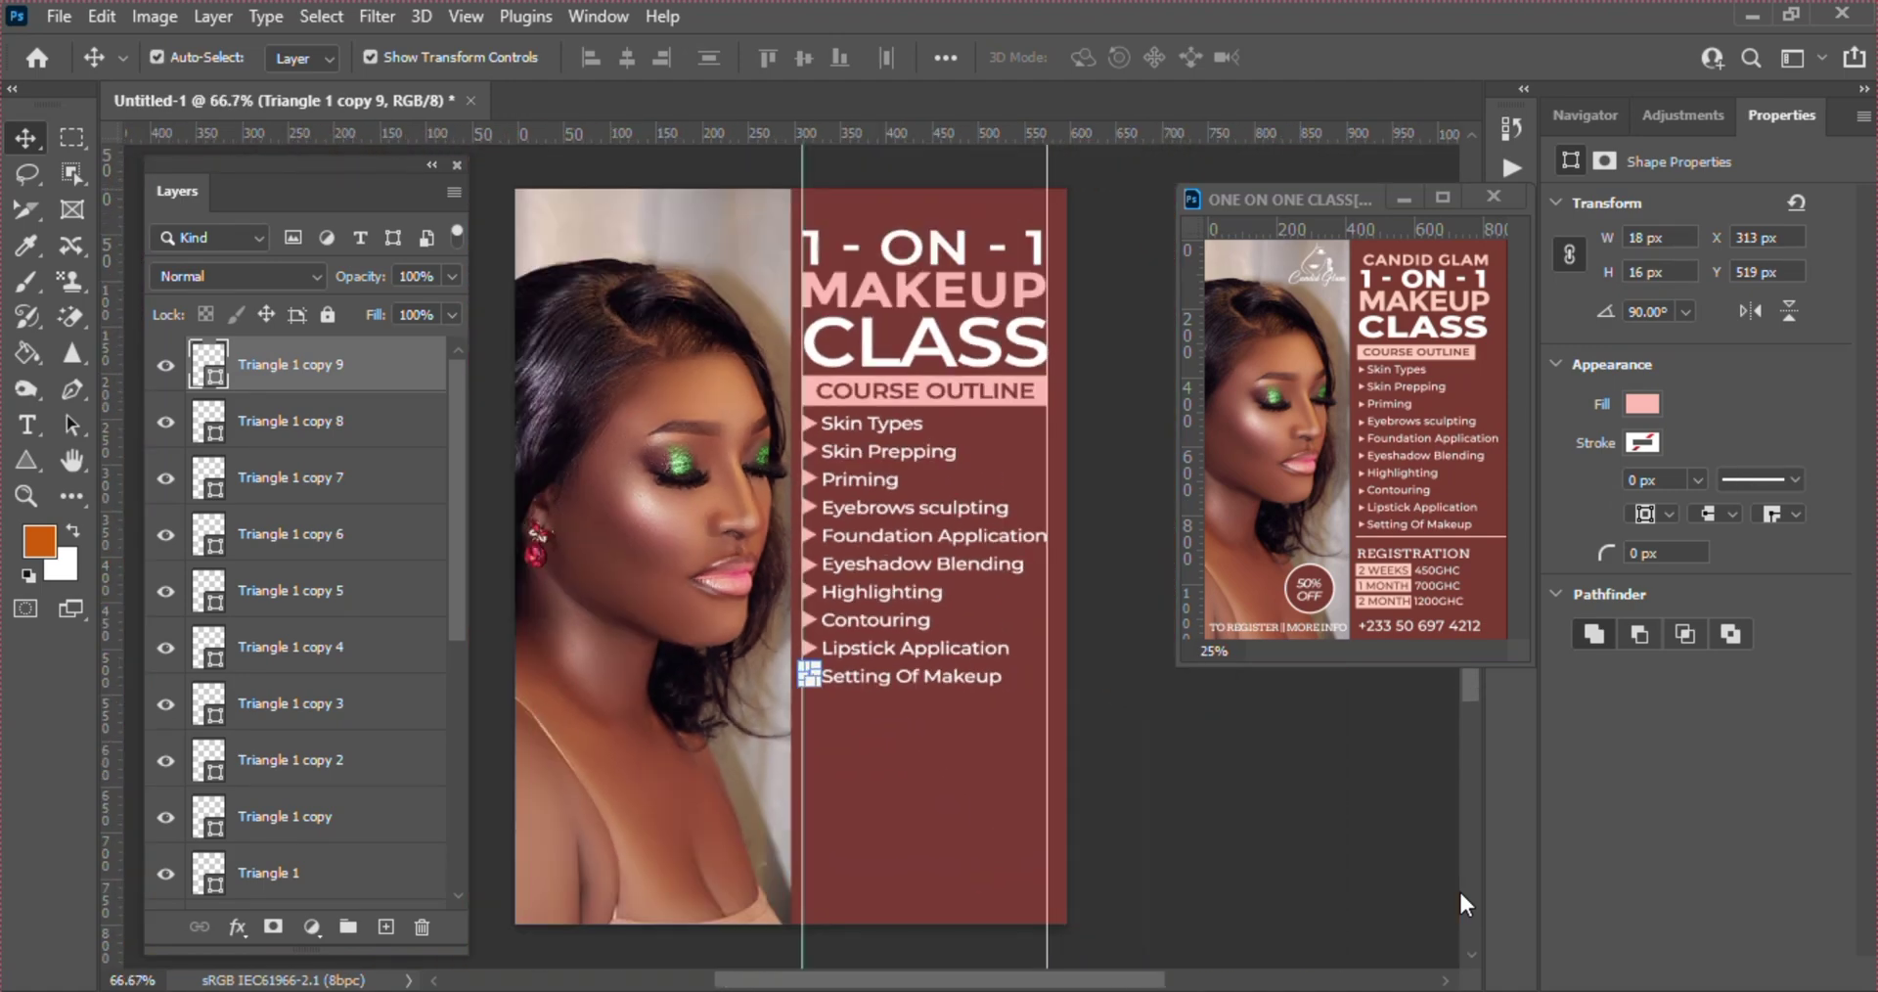
- Try moving the vertical guide along the bullets' outer edge to about 273 px, and undo the move
{"action": "left_click", "coordinate": [848, 571]}
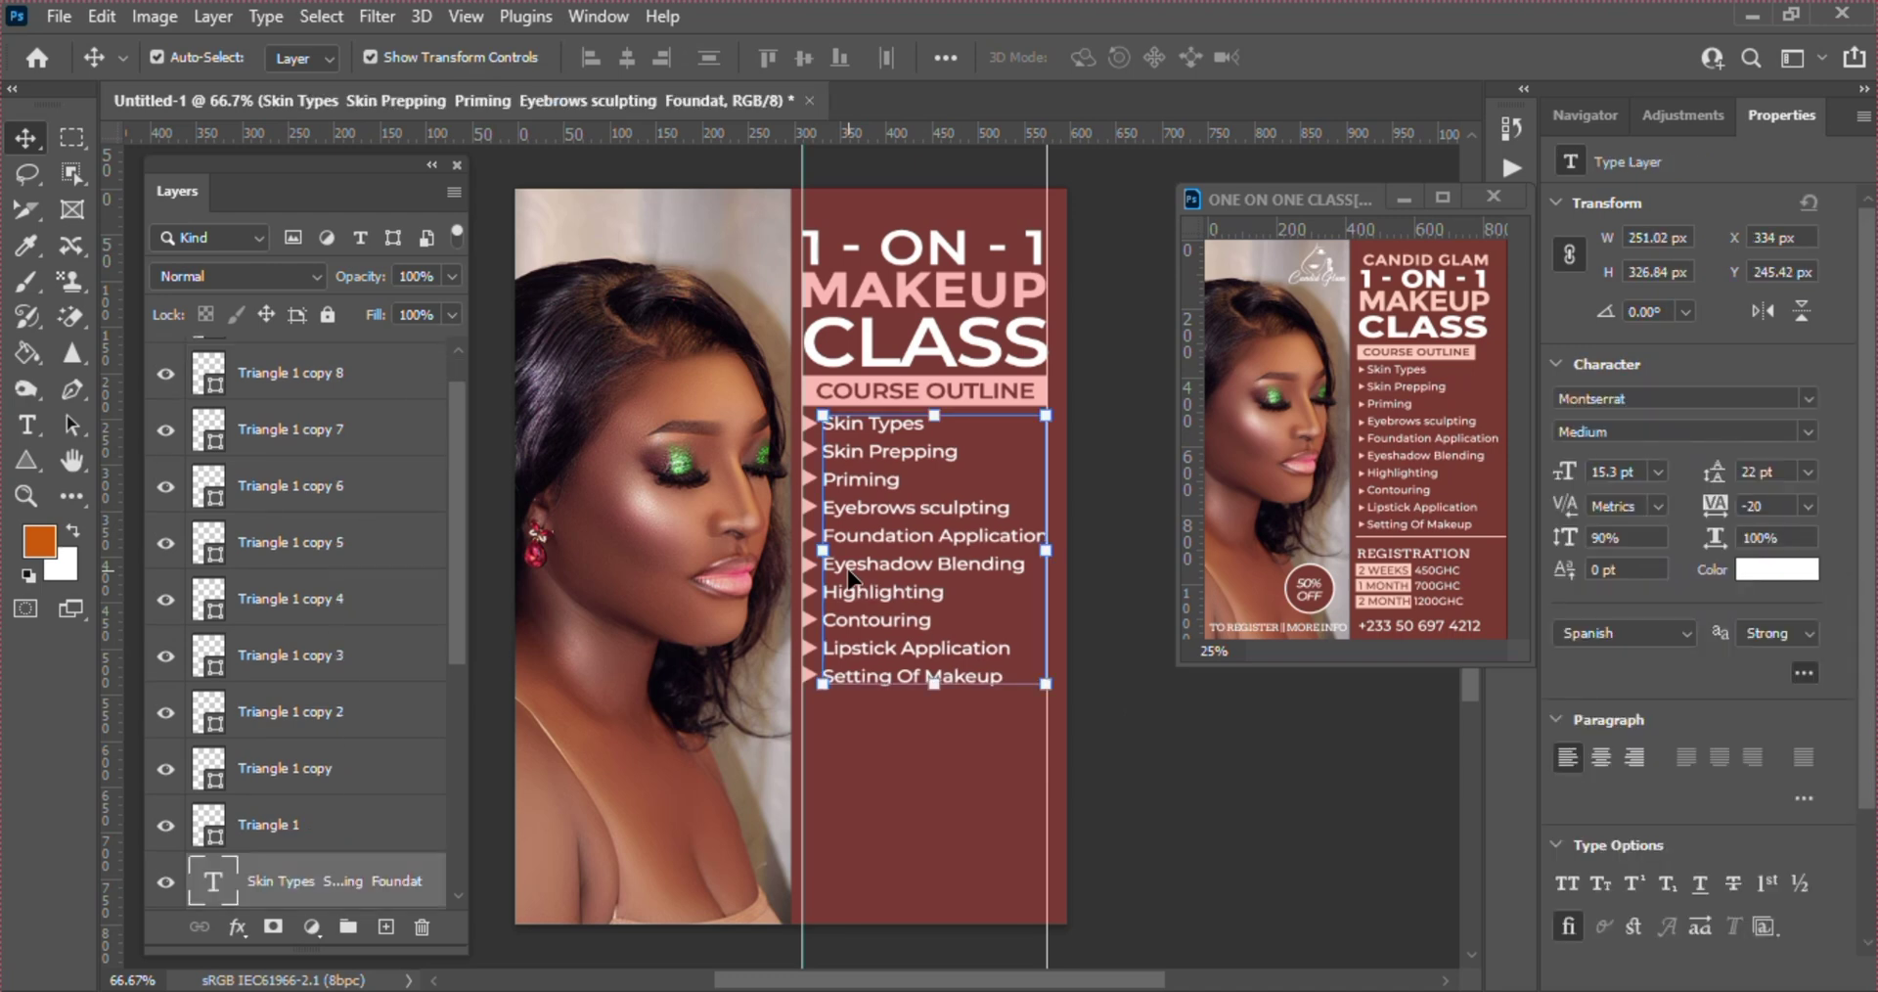
{"action": "left_click", "coordinate": [1197, 777]}
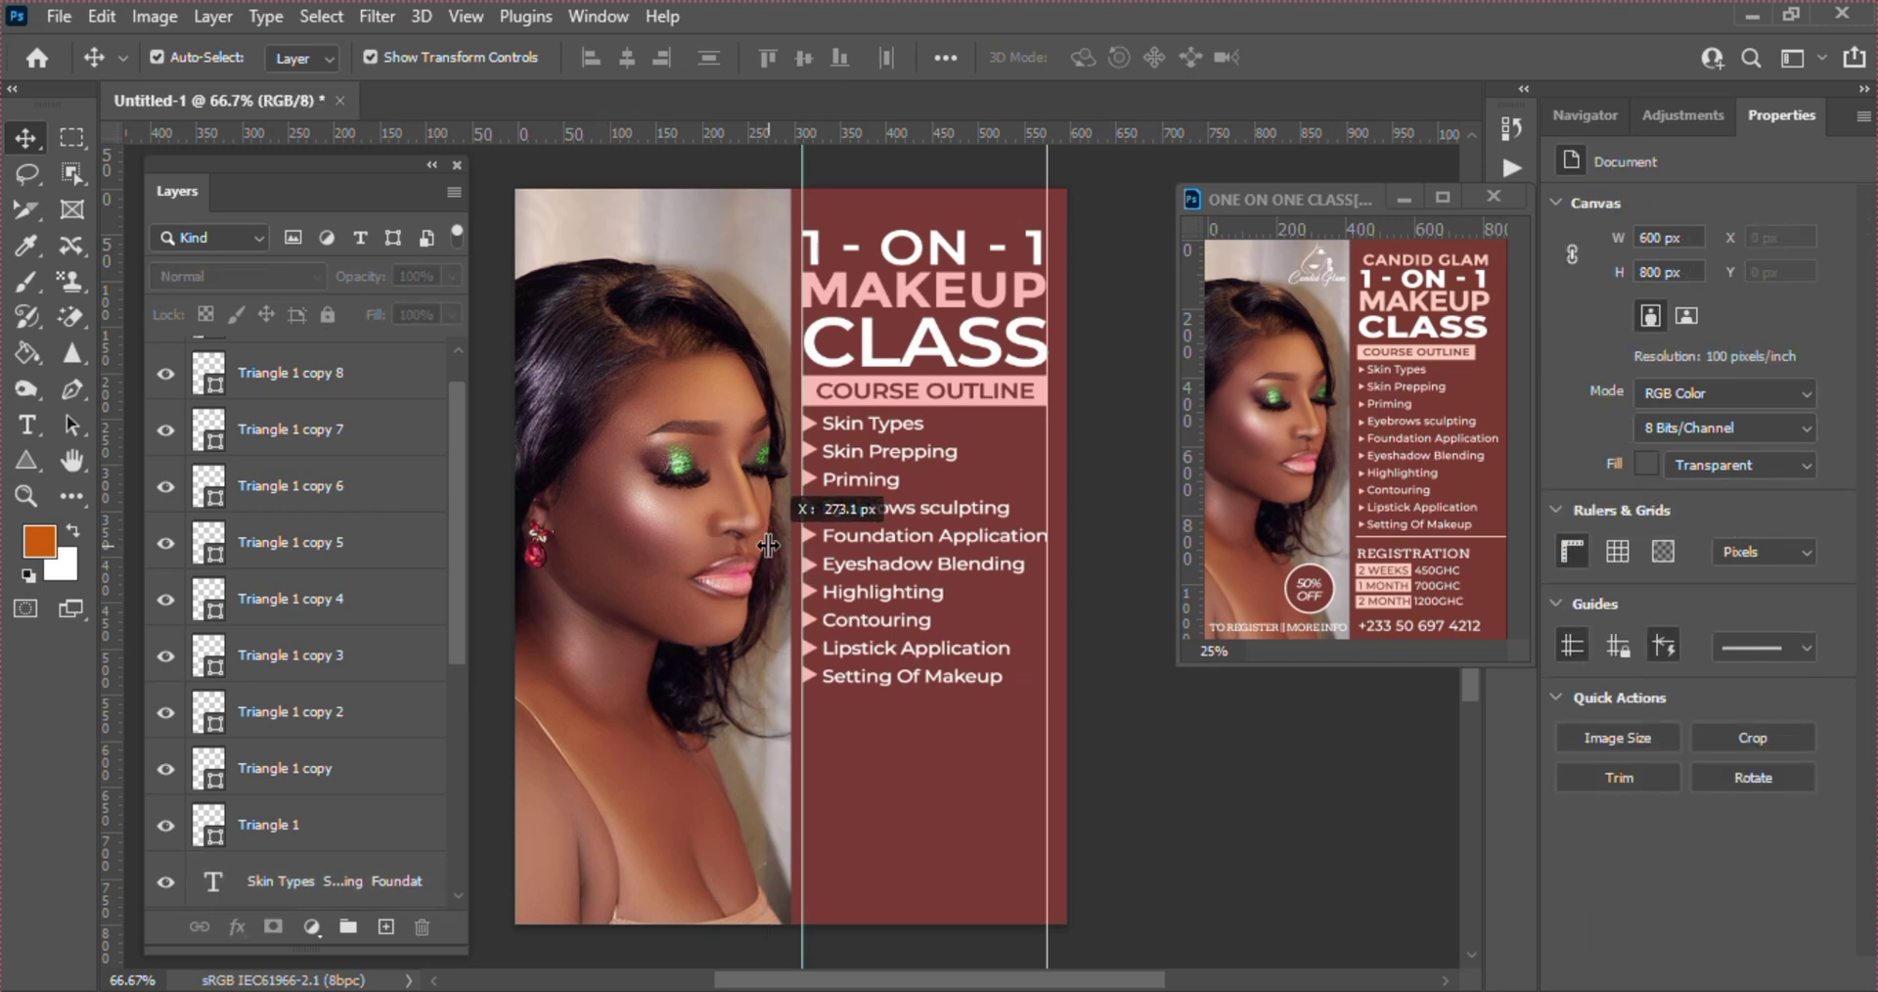
{"action": "left_click_drag", "start_coordinate": [802, 547], "coordinate": [768, 545]}
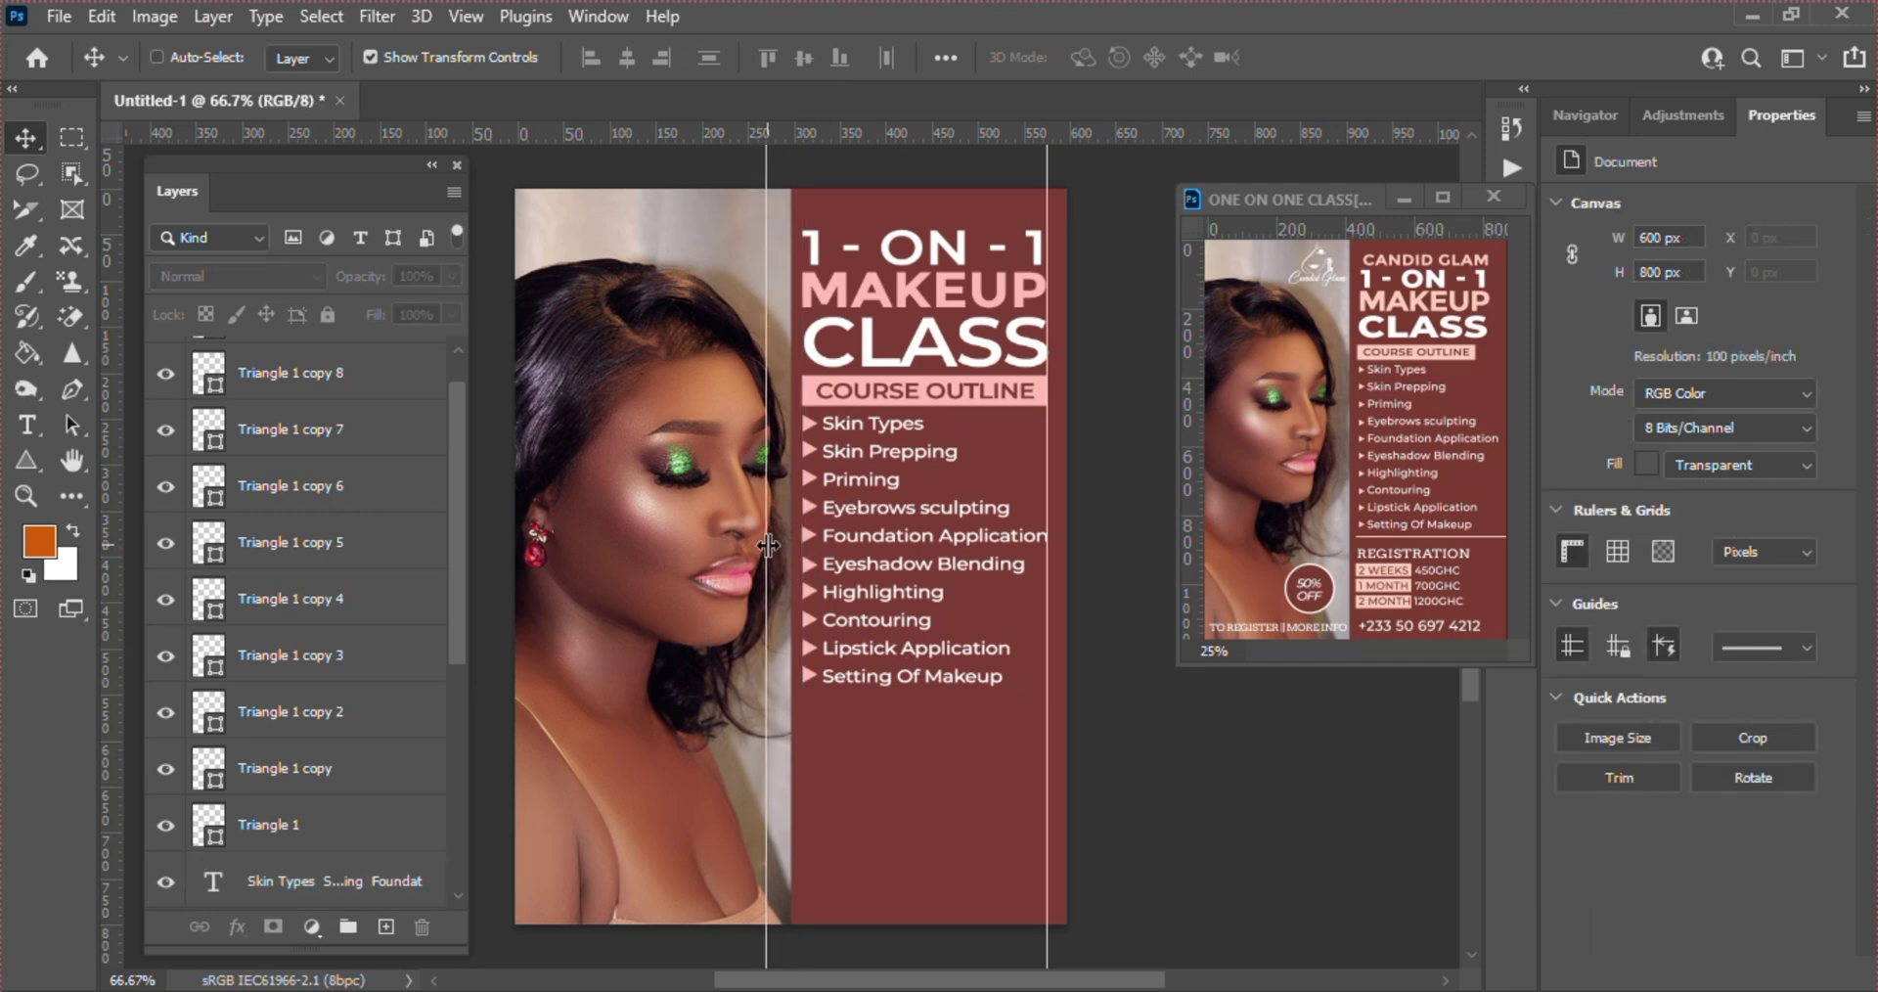
{"action": "key", "text": "ctrl+z"}
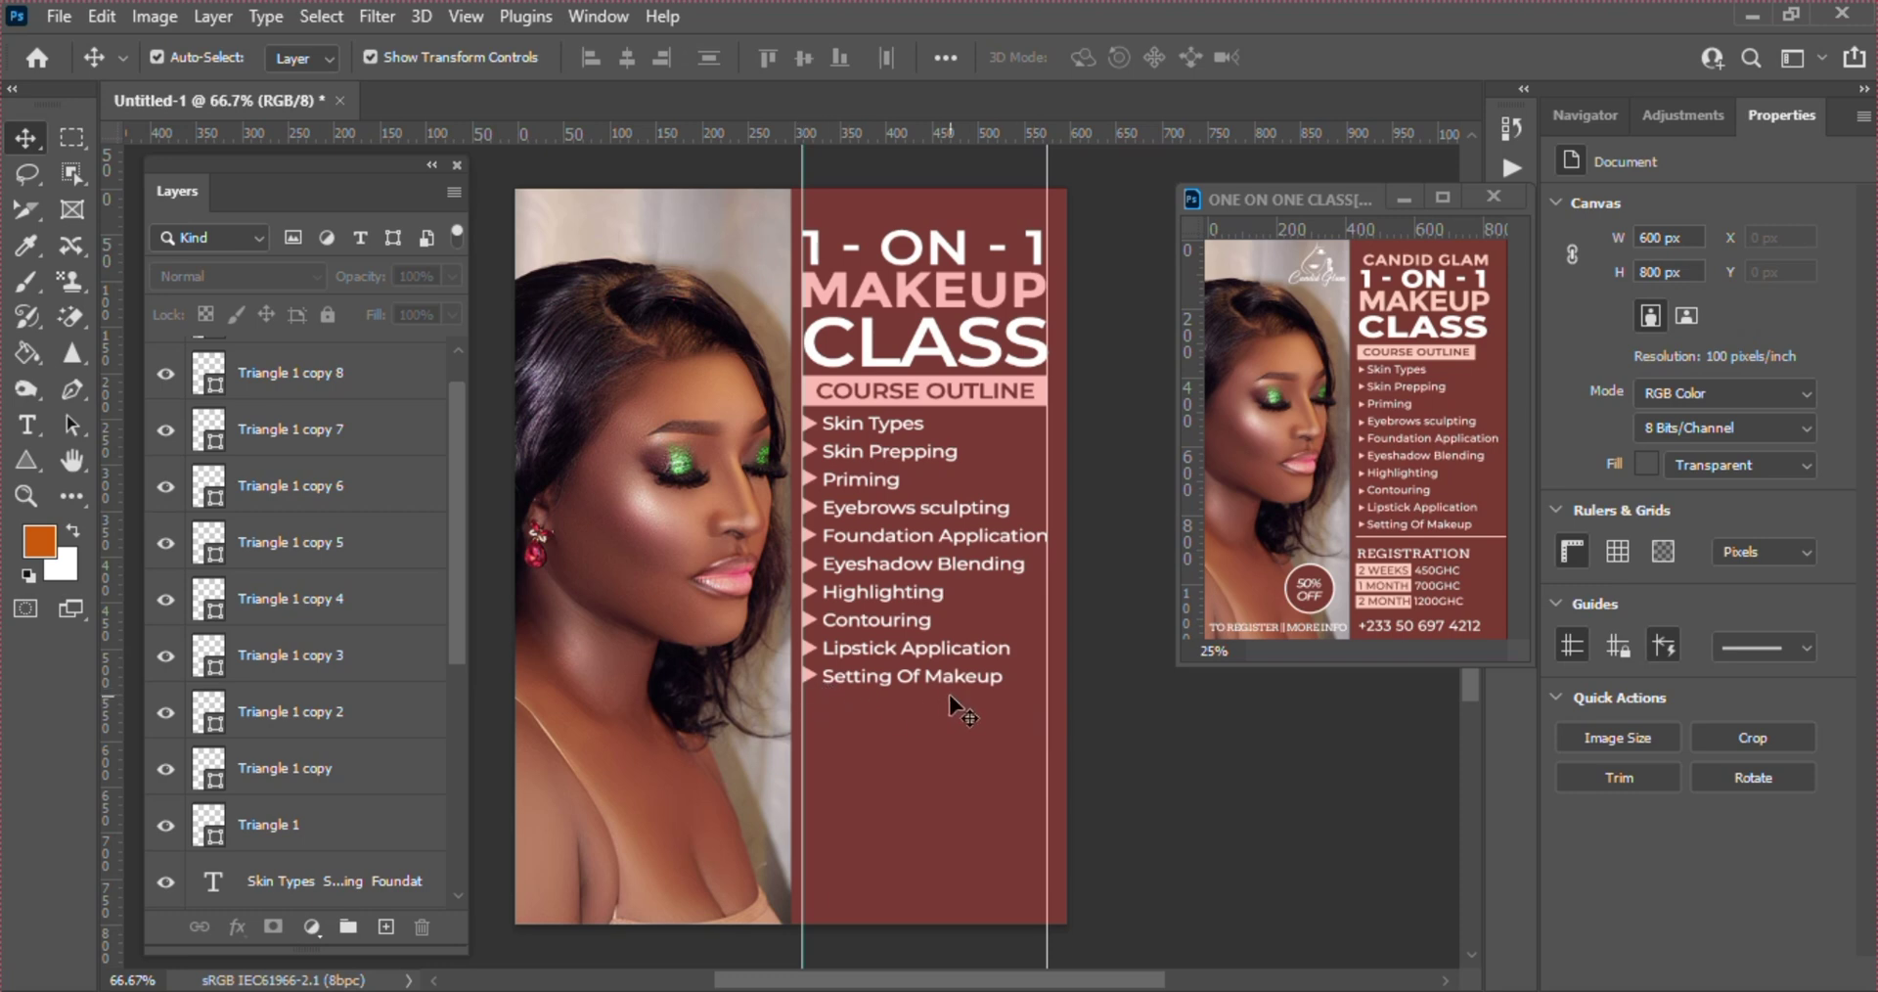
- Open the choice of shape tools
{"action": "left_click", "coordinate": [25, 450]}
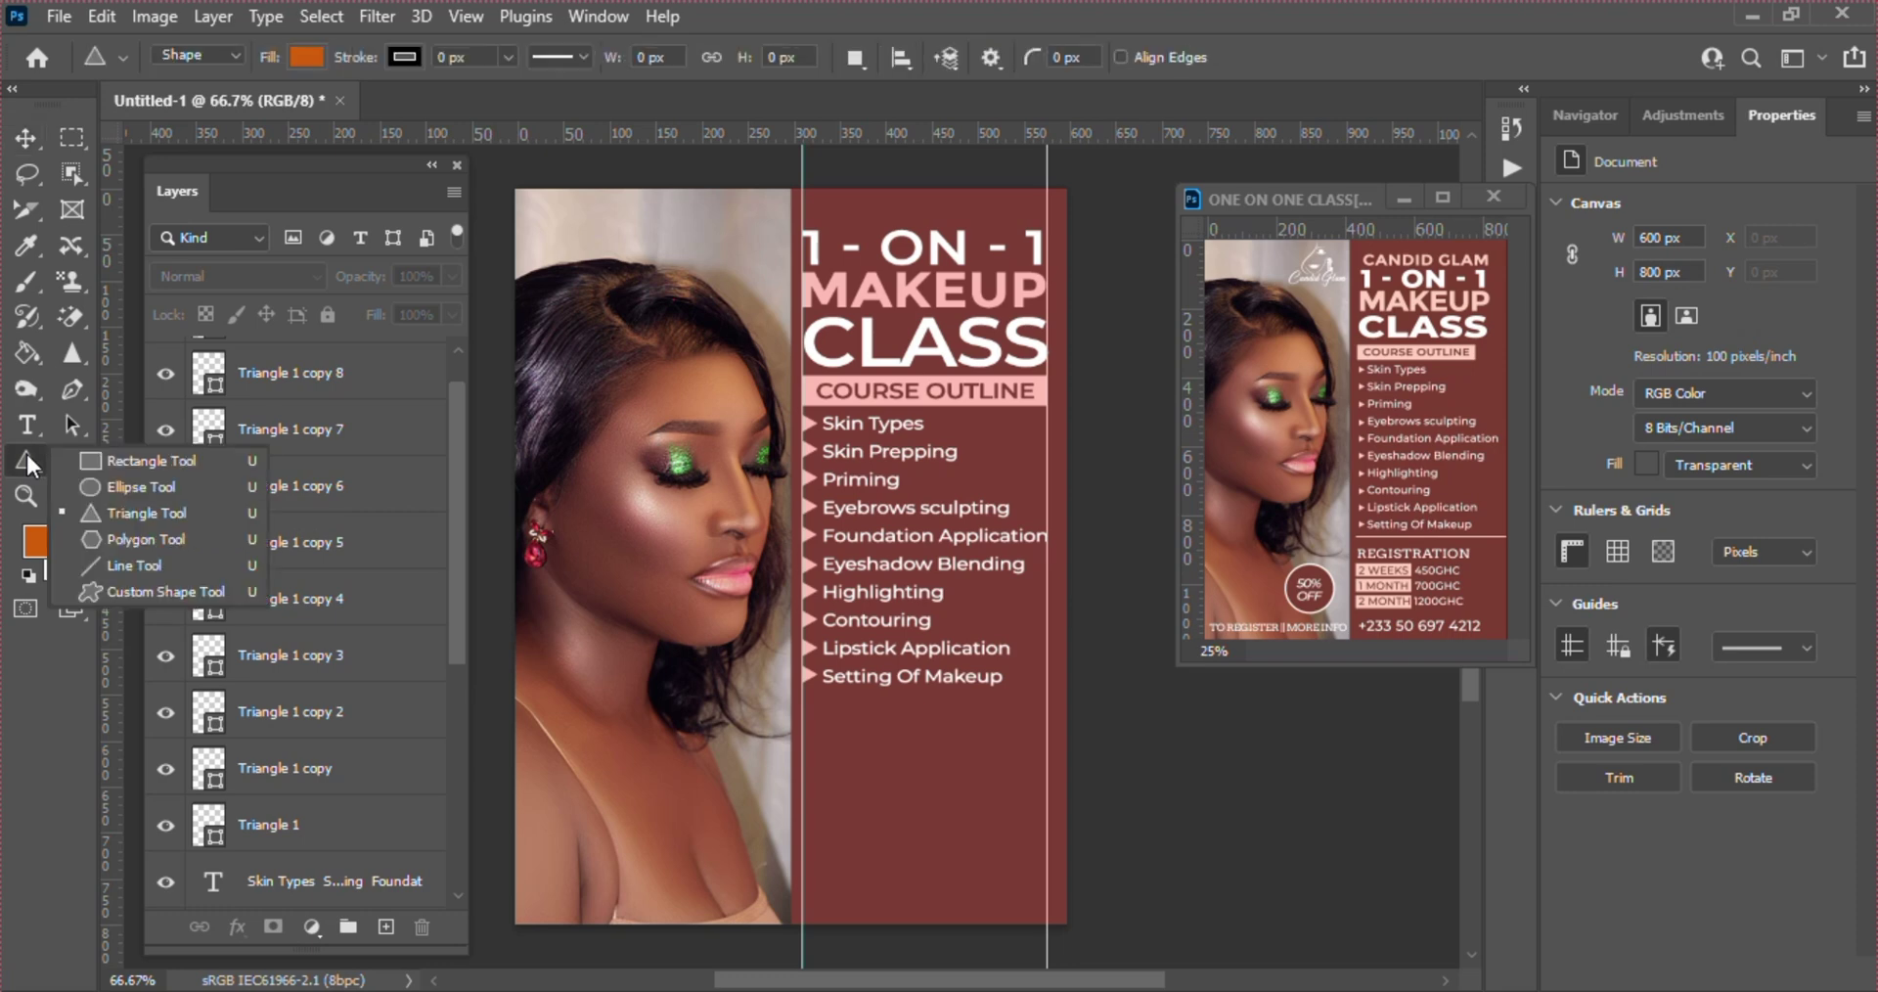
- Draw a horizontal line about 265 px long beneath the course list, spanning the two vertical guides
{"action": "left_click", "coordinate": [125, 566]}
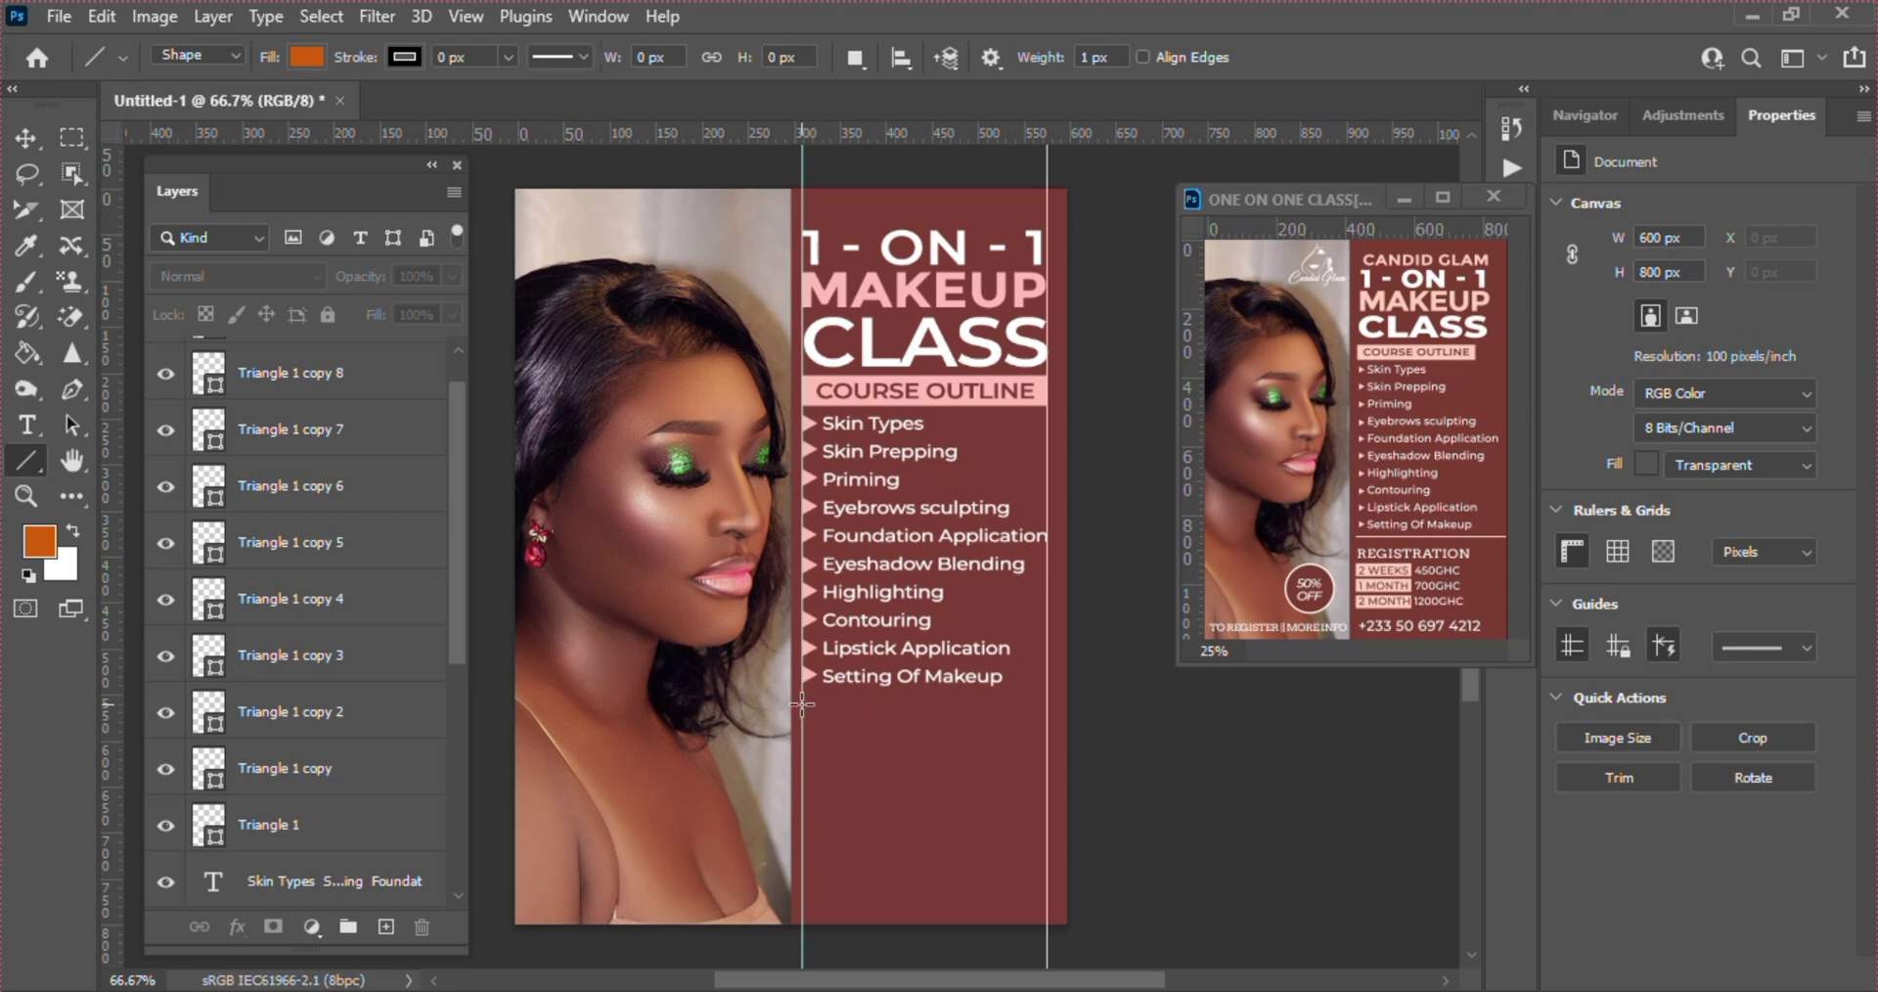
{"action": "left_click_drag", "start_coordinate": [802, 703], "coordinate": [974, 717]}
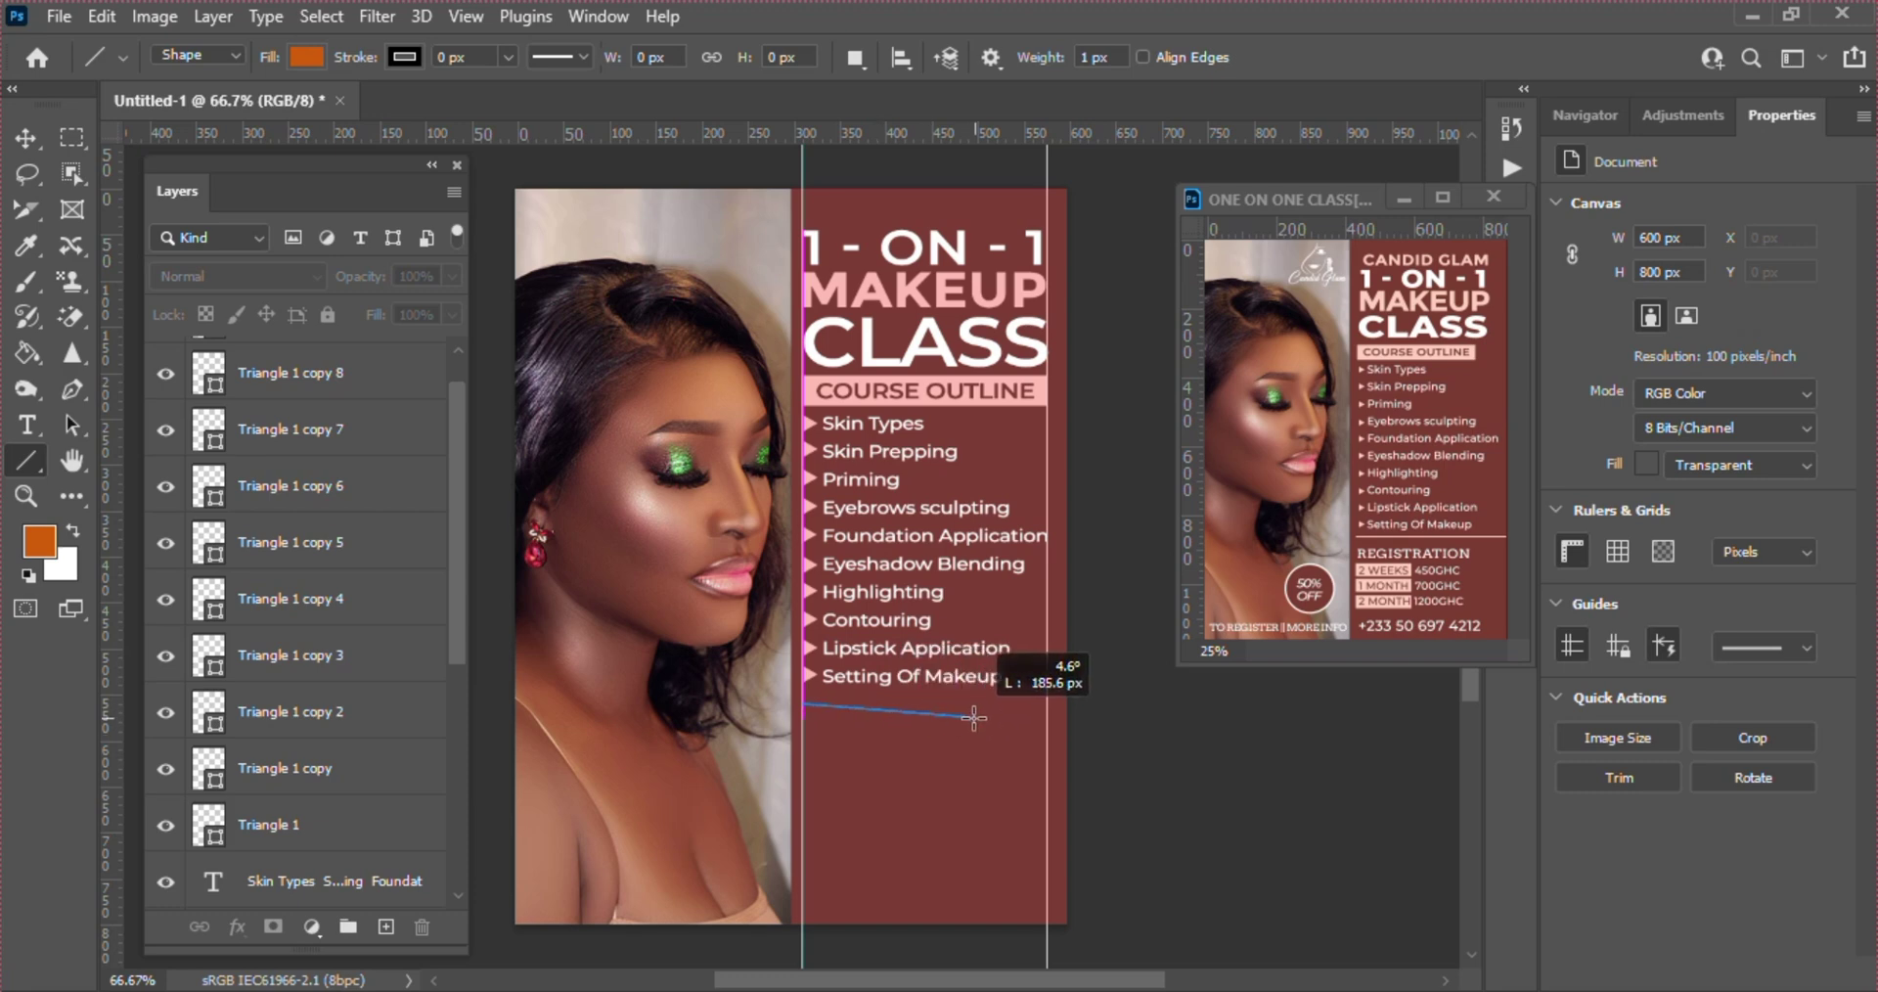
{"action": "left_click_drag", "start_coordinate": [974, 717], "coordinate": [1041, 715]}
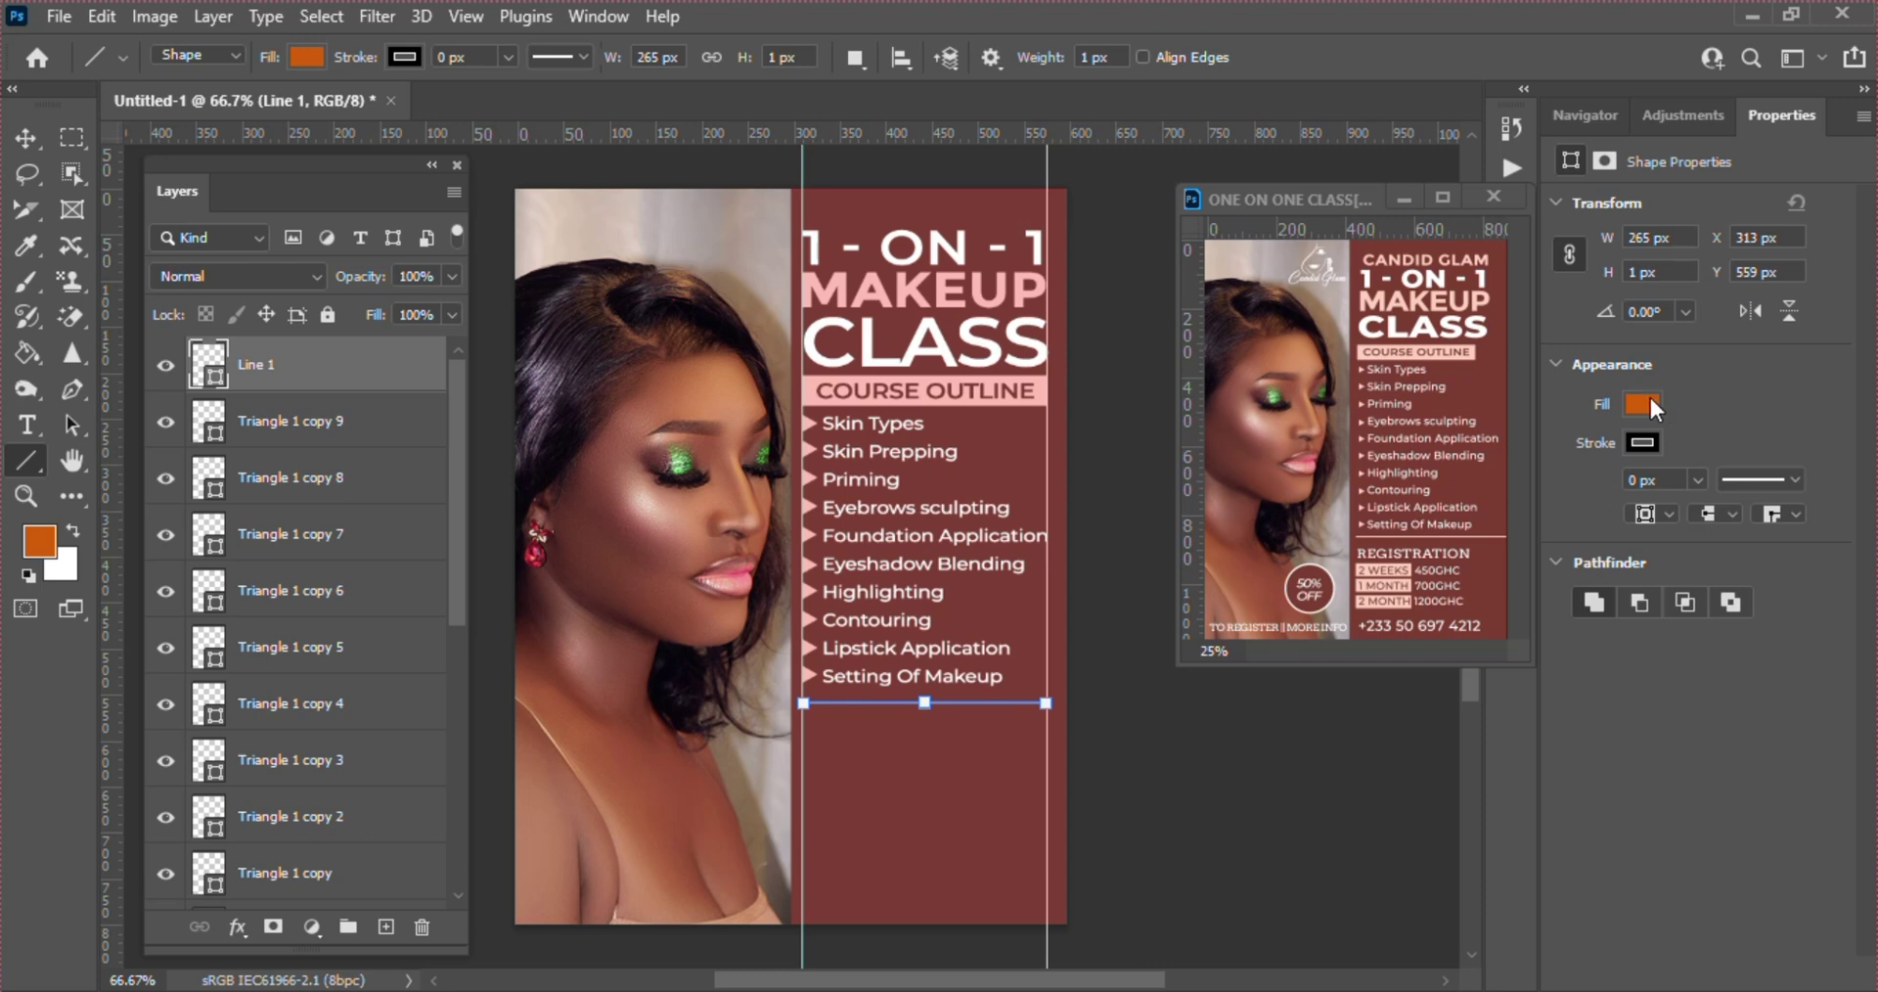
- Set both the fill and the stroke colour of the line to white
{"action": "left_click", "coordinate": [1640, 403]}
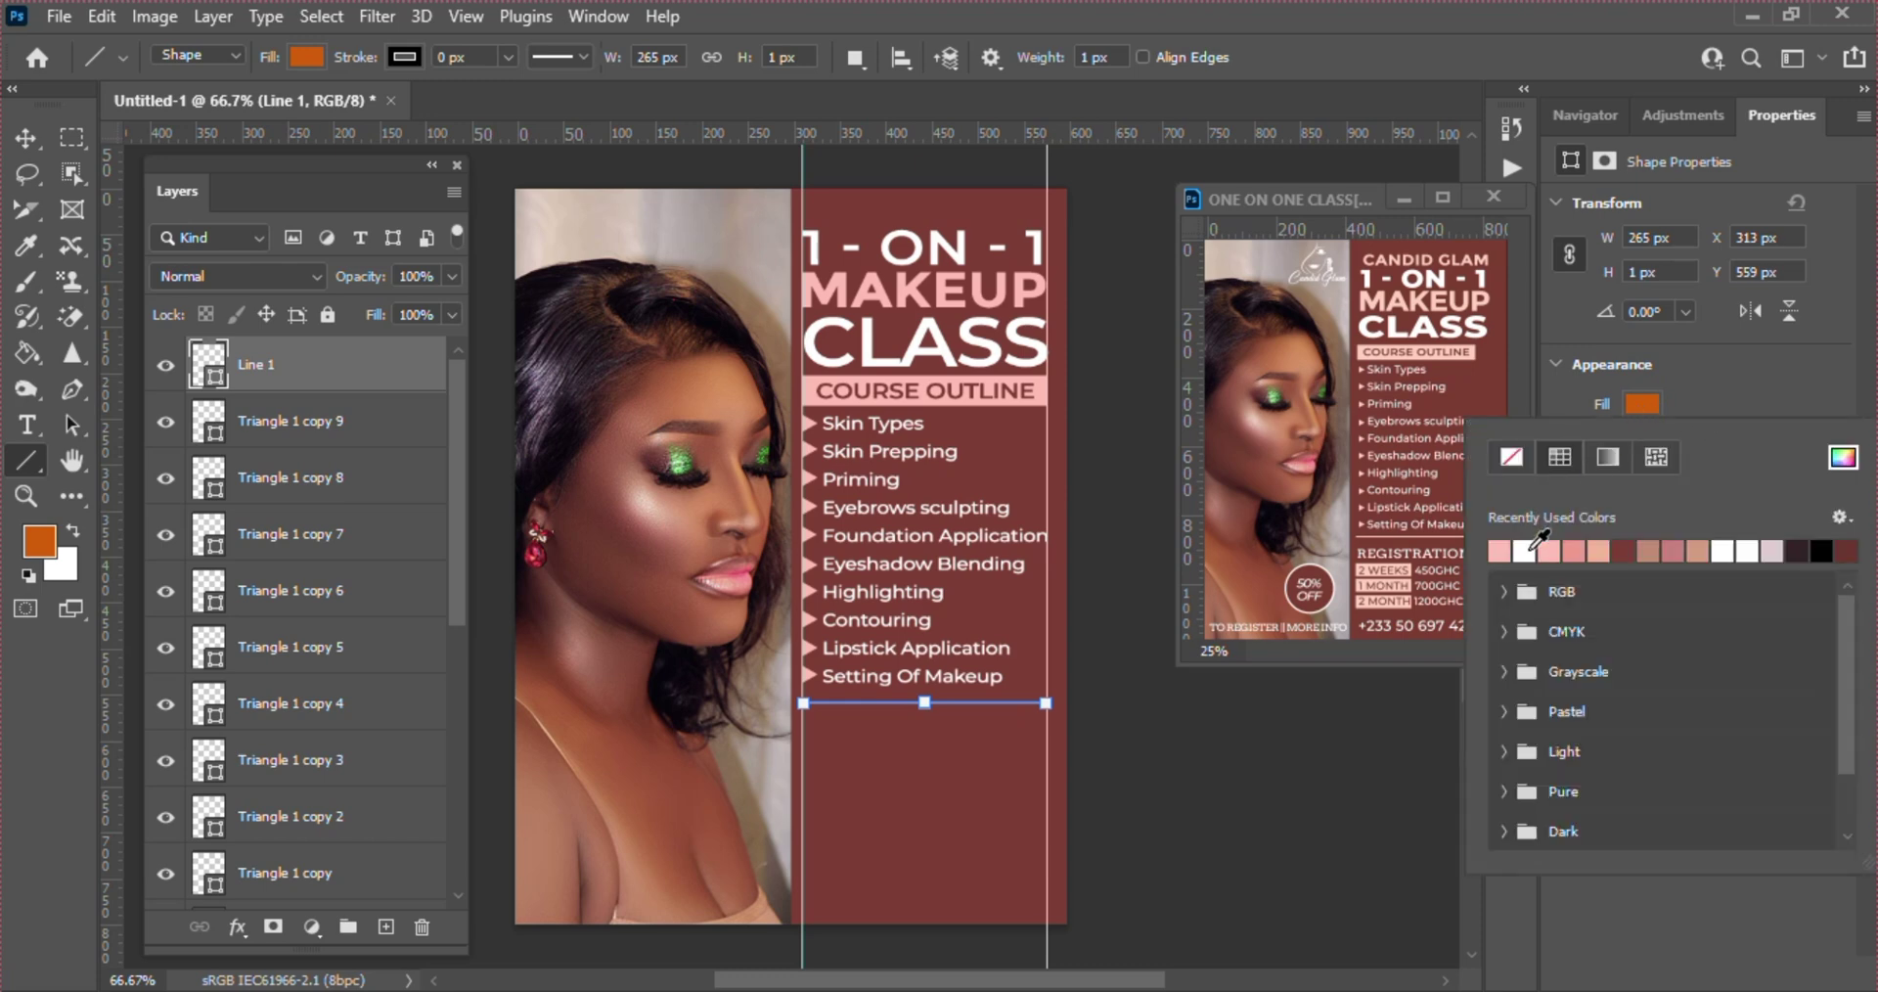
{"action": "left_click", "coordinate": [1526, 547]}
{"action": "left_click", "coordinate": [1739, 377]}
{"action": "left_click", "coordinate": [1640, 442]}
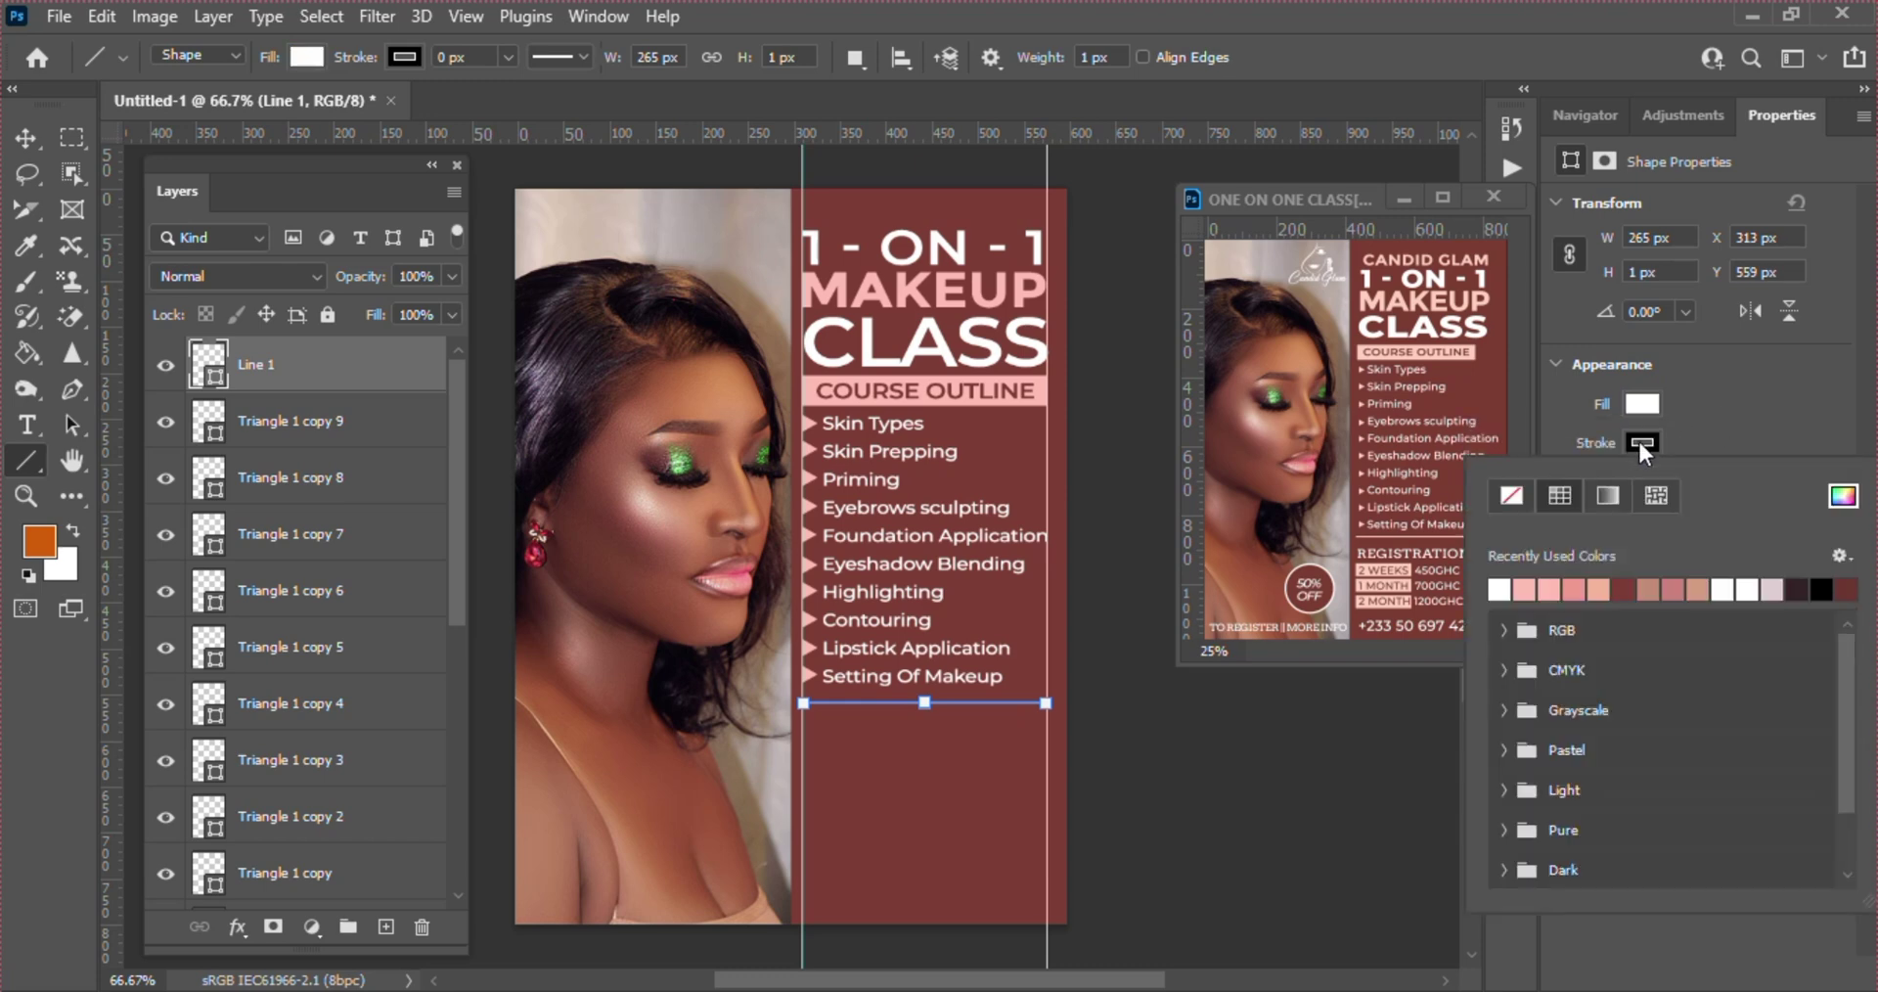
{"action": "left_click", "coordinate": [1511, 585]}
{"action": "left_click", "coordinate": [1707, 428]}
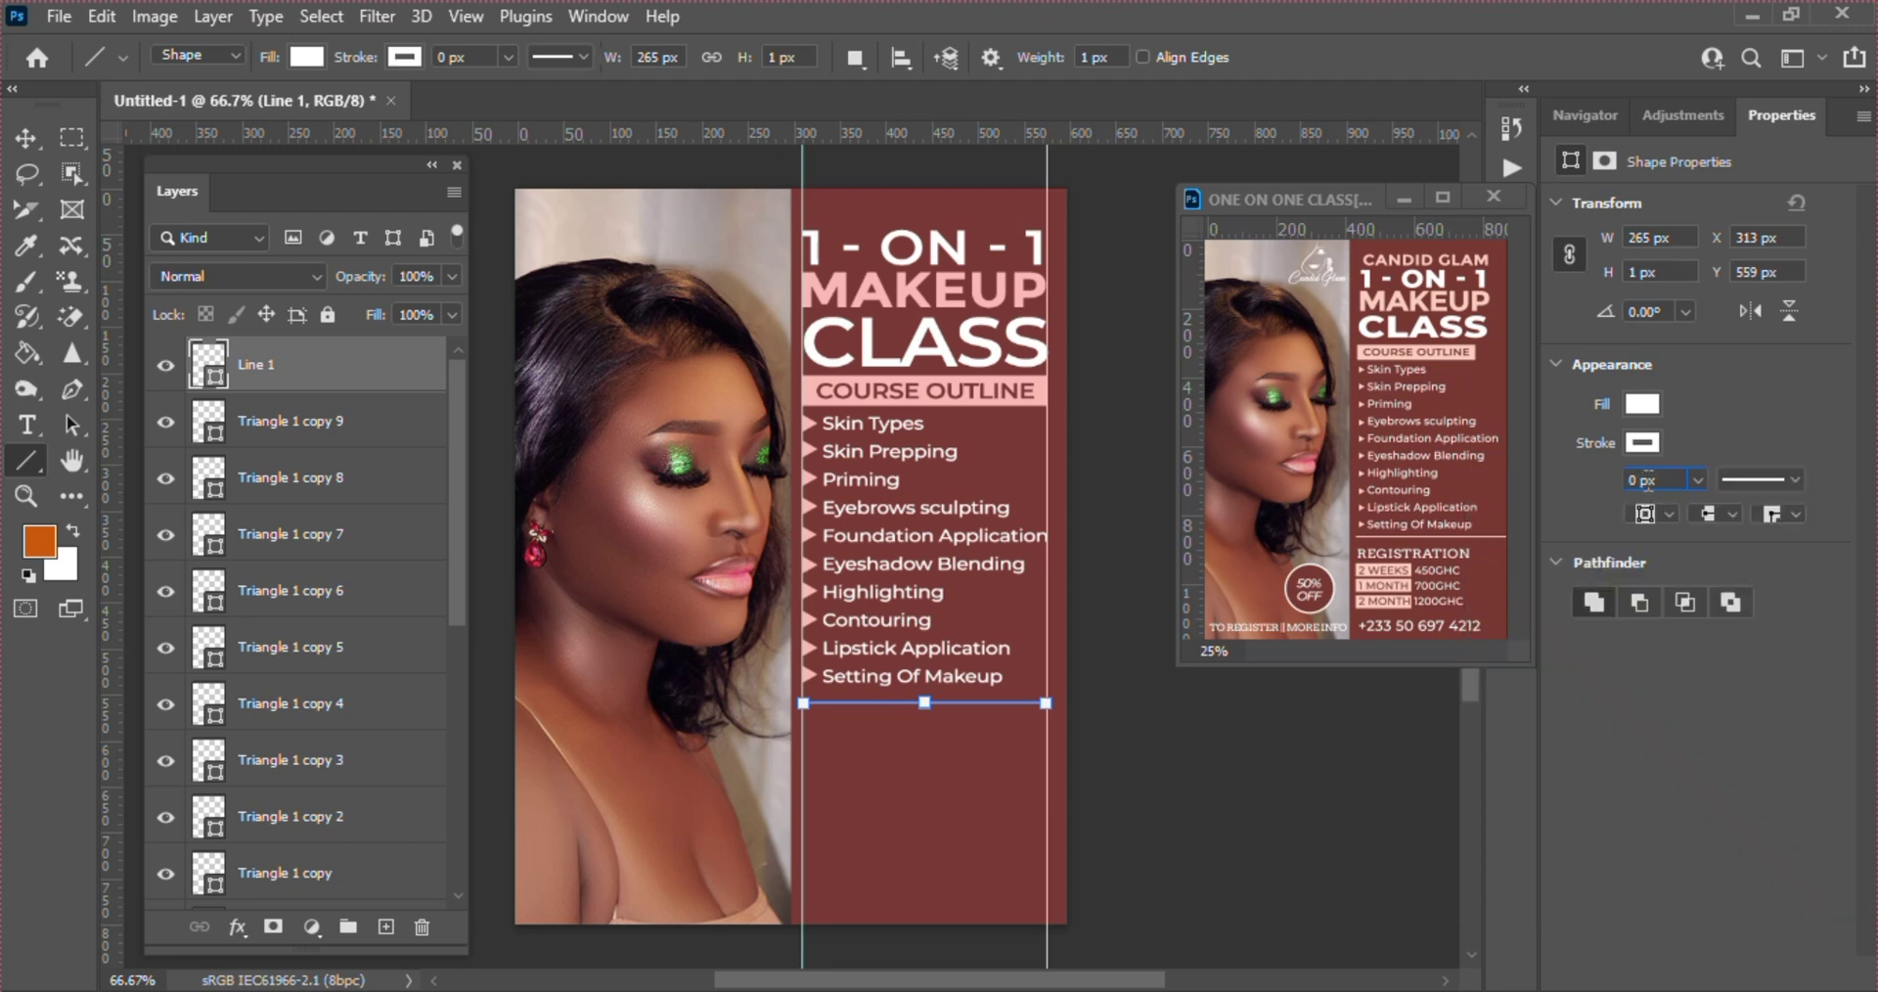
- Set the stroke width of the white line to 1 px
{"action": "key", "text": "Up"}
{"action": "key", "text": "Return"}
{"action": "key", "text": "v"}
{"action": "left_click", "coordinate": [1163, 725]}
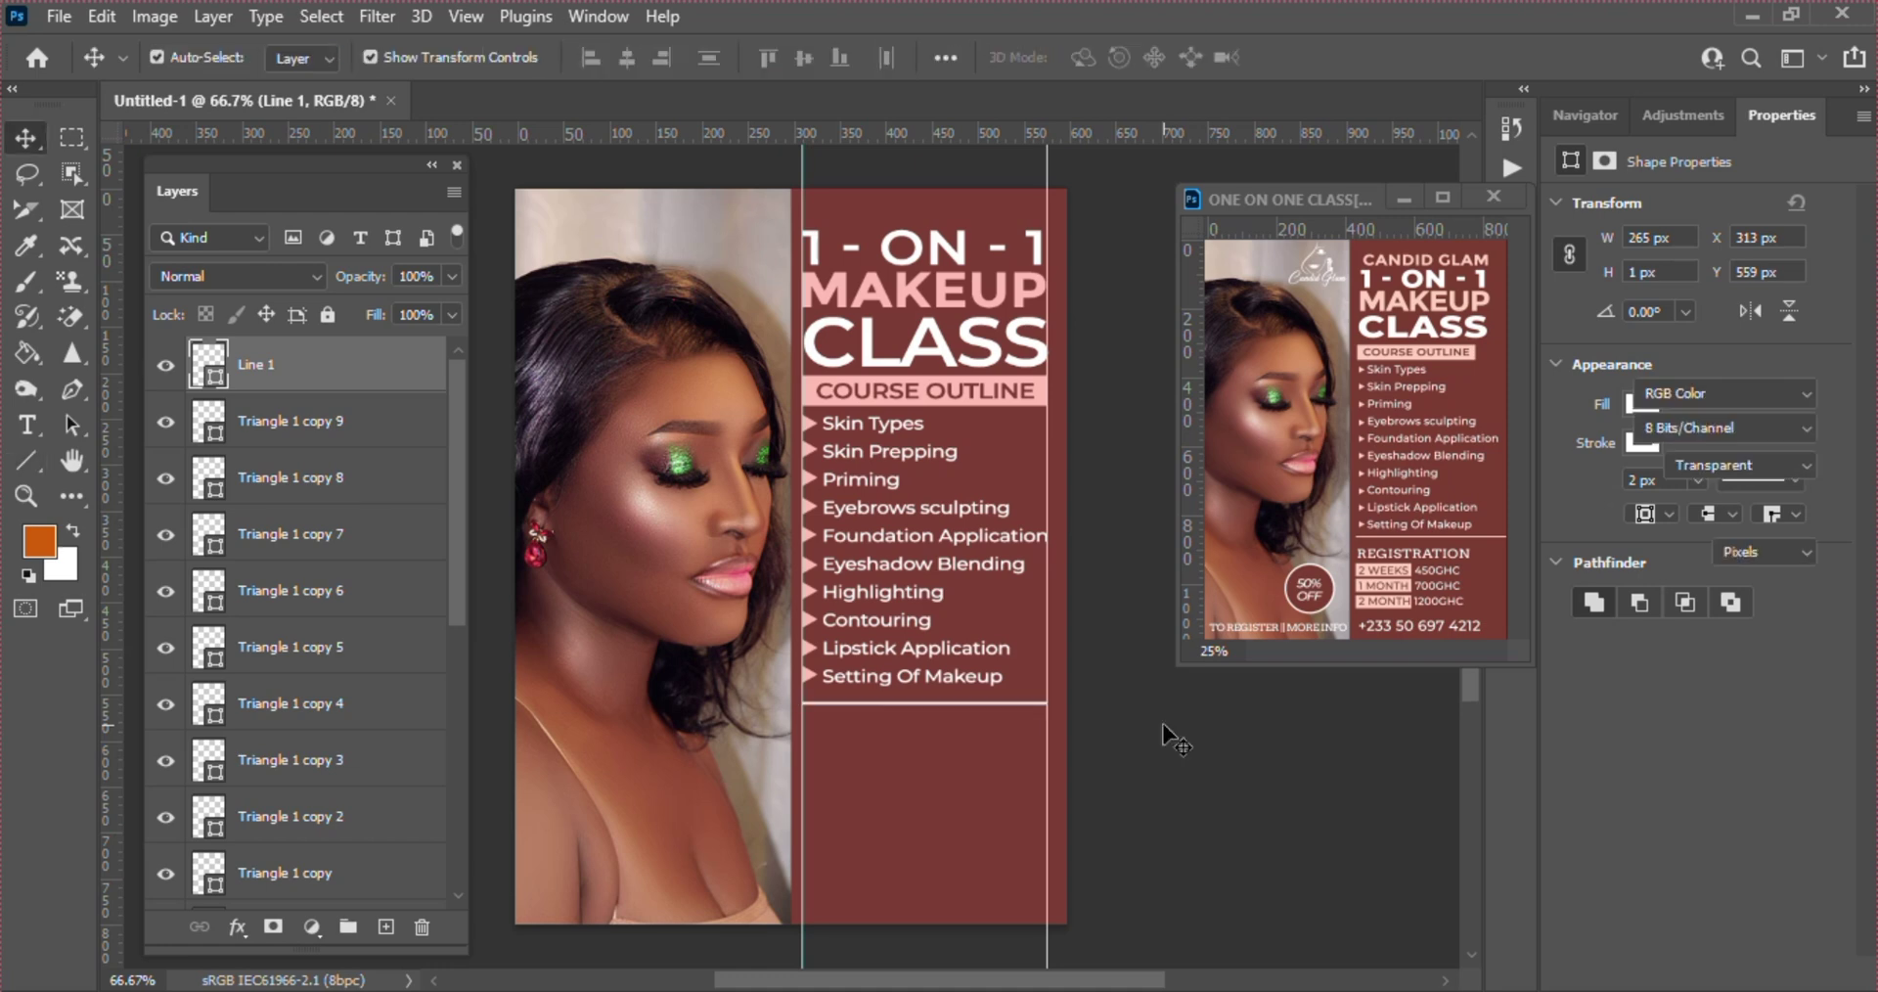
{"action": "left_click", "coordinate": [1027, 706]}
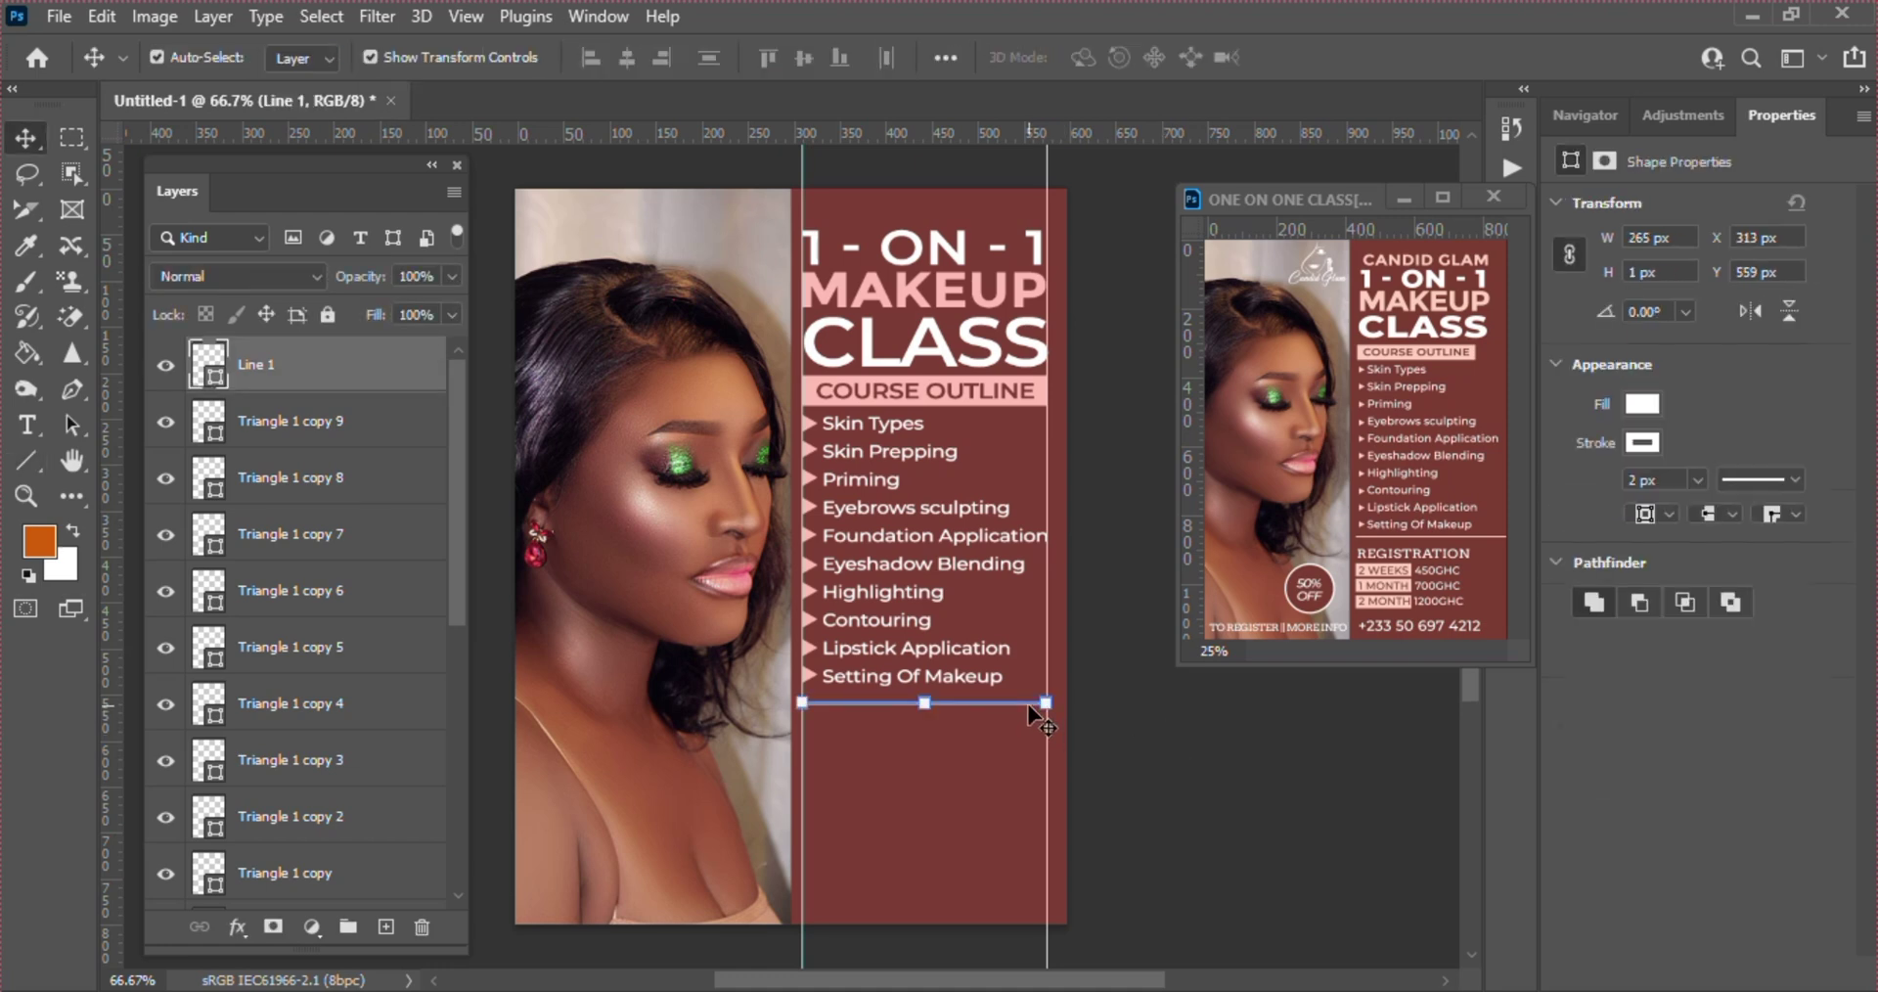
{"action": "type", "text": "1"}
{"action": "key", "text": "Return"}
{"action": "left_click", "coordinate": [1194, 872]}
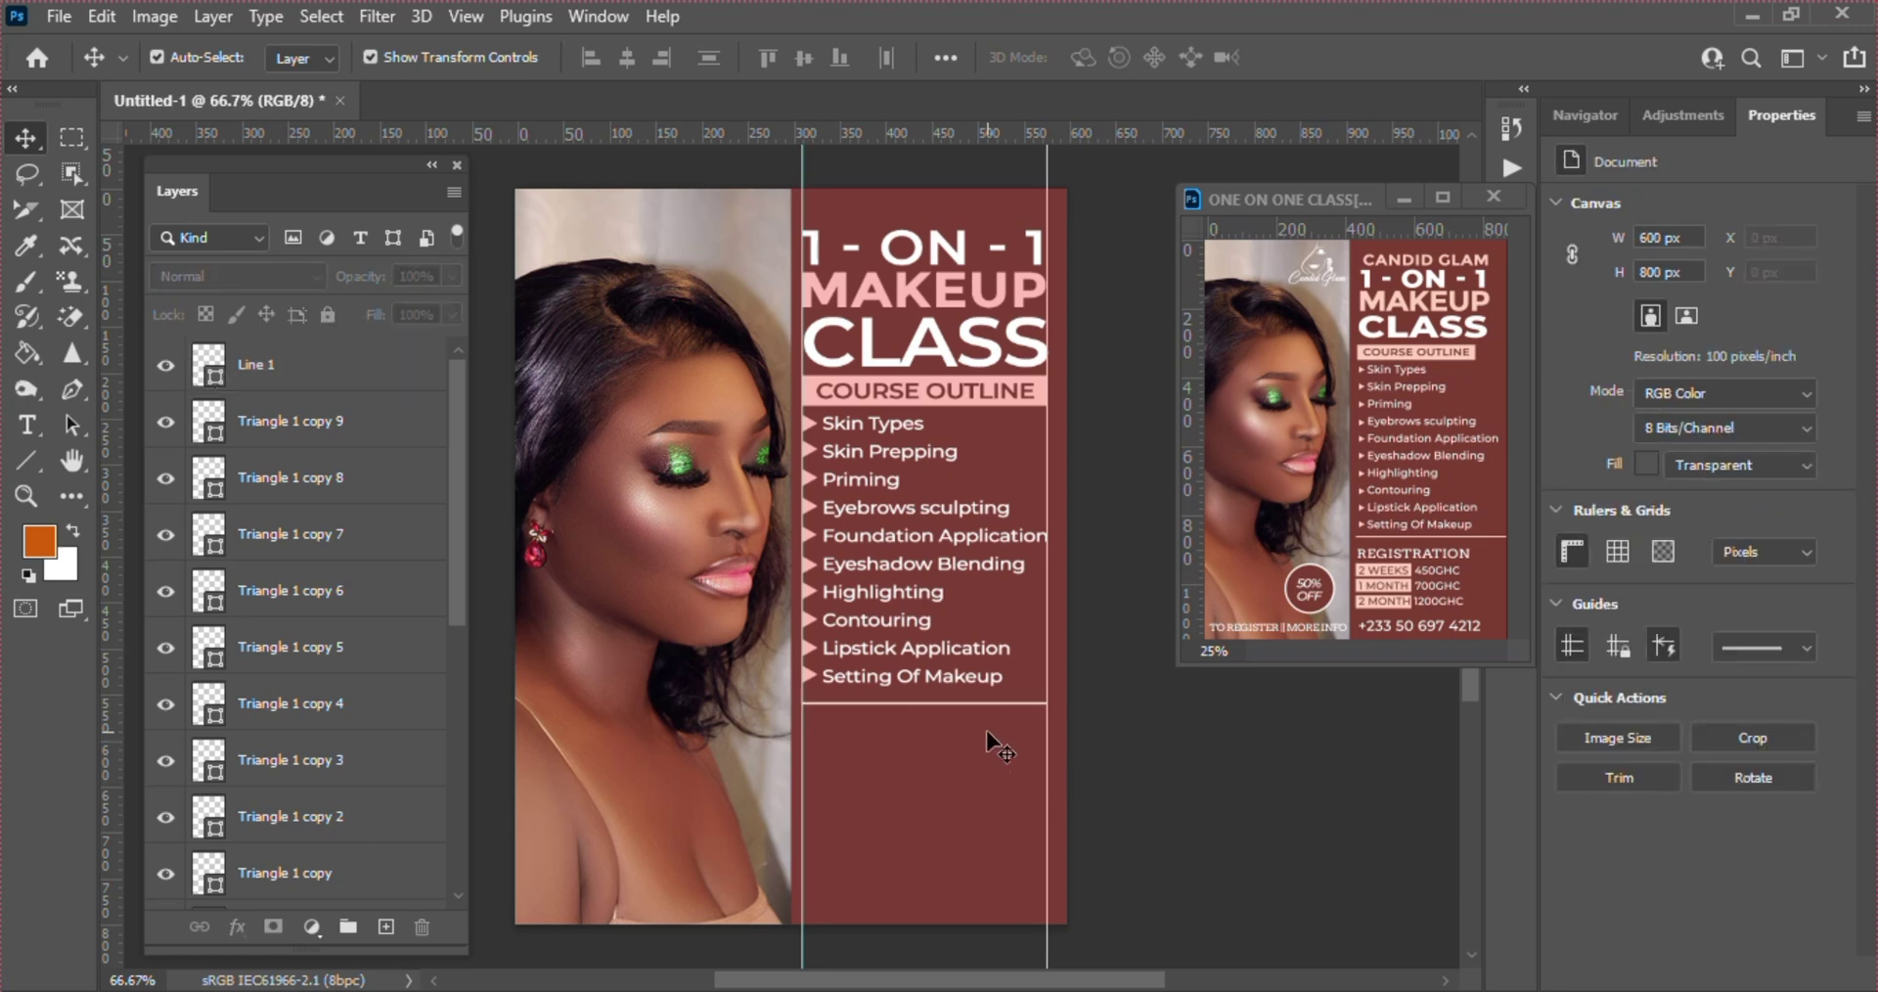
- Nudge the line up by 5 px, closer to the last item of the course list
{"action": "left_click", "coordinate": [978, 703]}
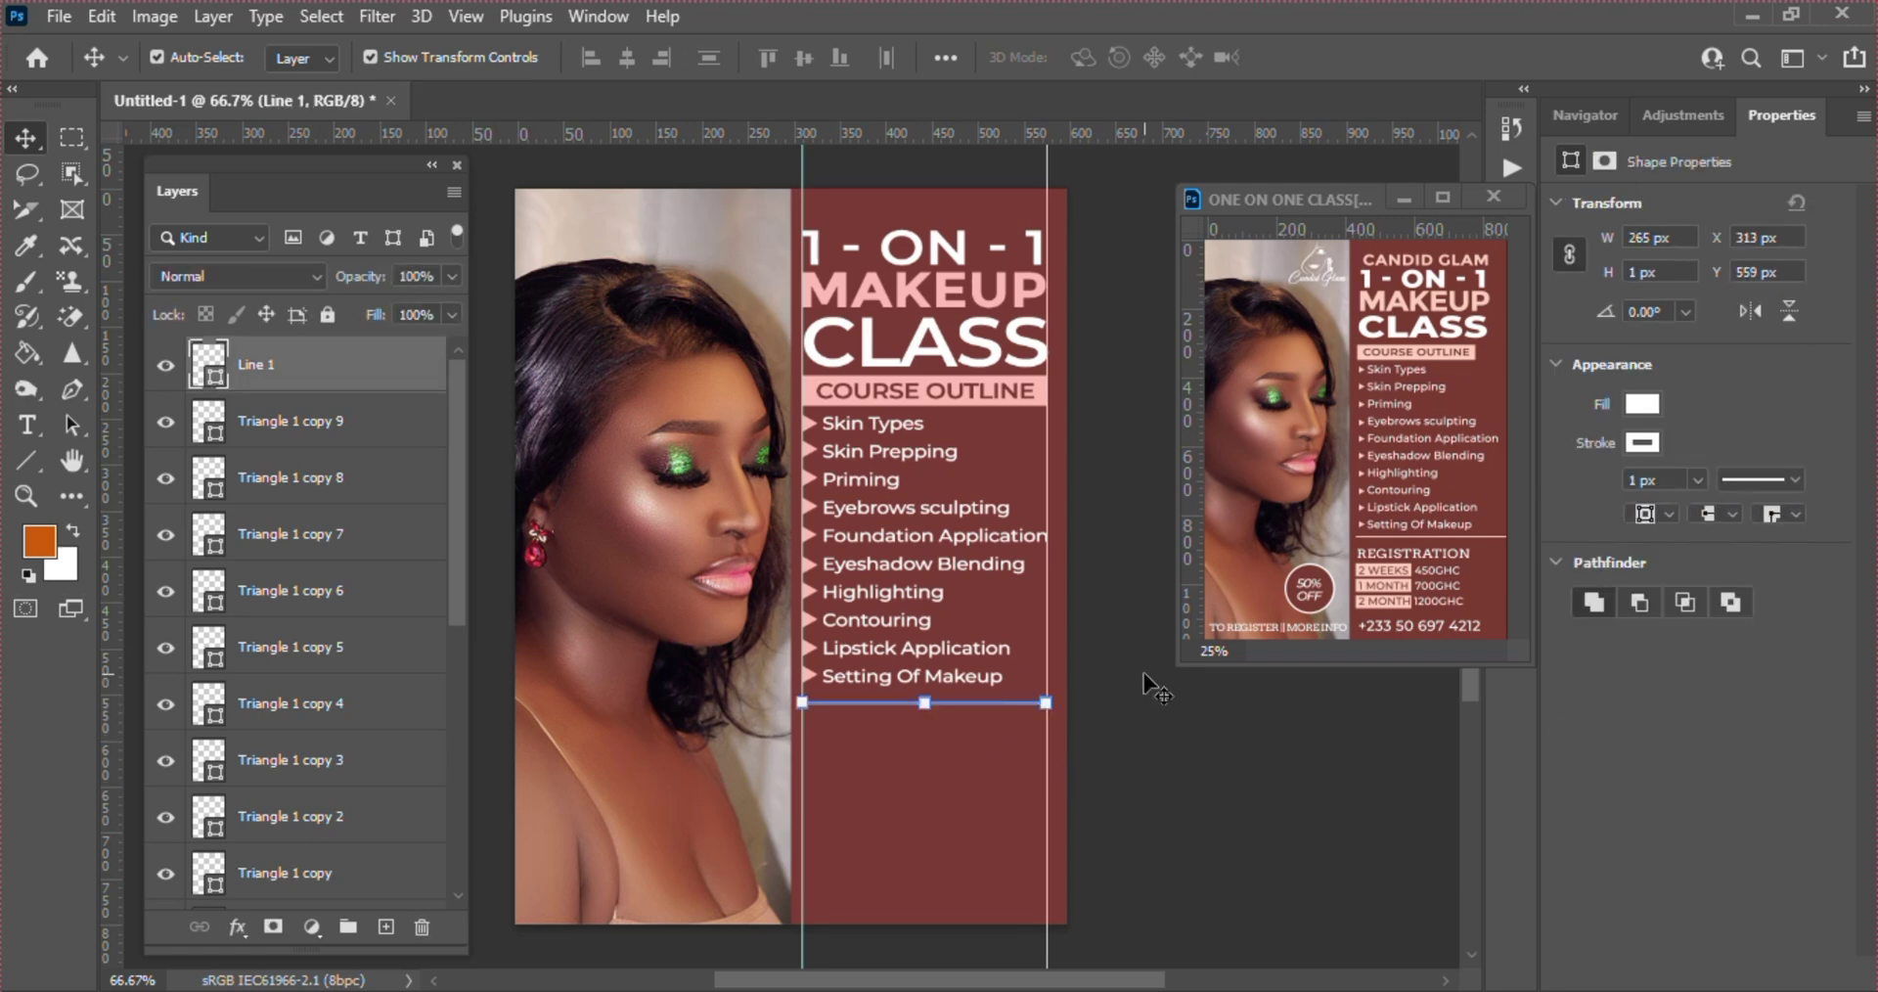
{"action": "key", "text": "Up"}
{"action": "key", "text": "Up"}
{"action": "key", "text": "Up"}
{"action": "key", "text": "Up"}
{"action": "key", "text": "Up"}
{"action": "key", "text": "Up"}
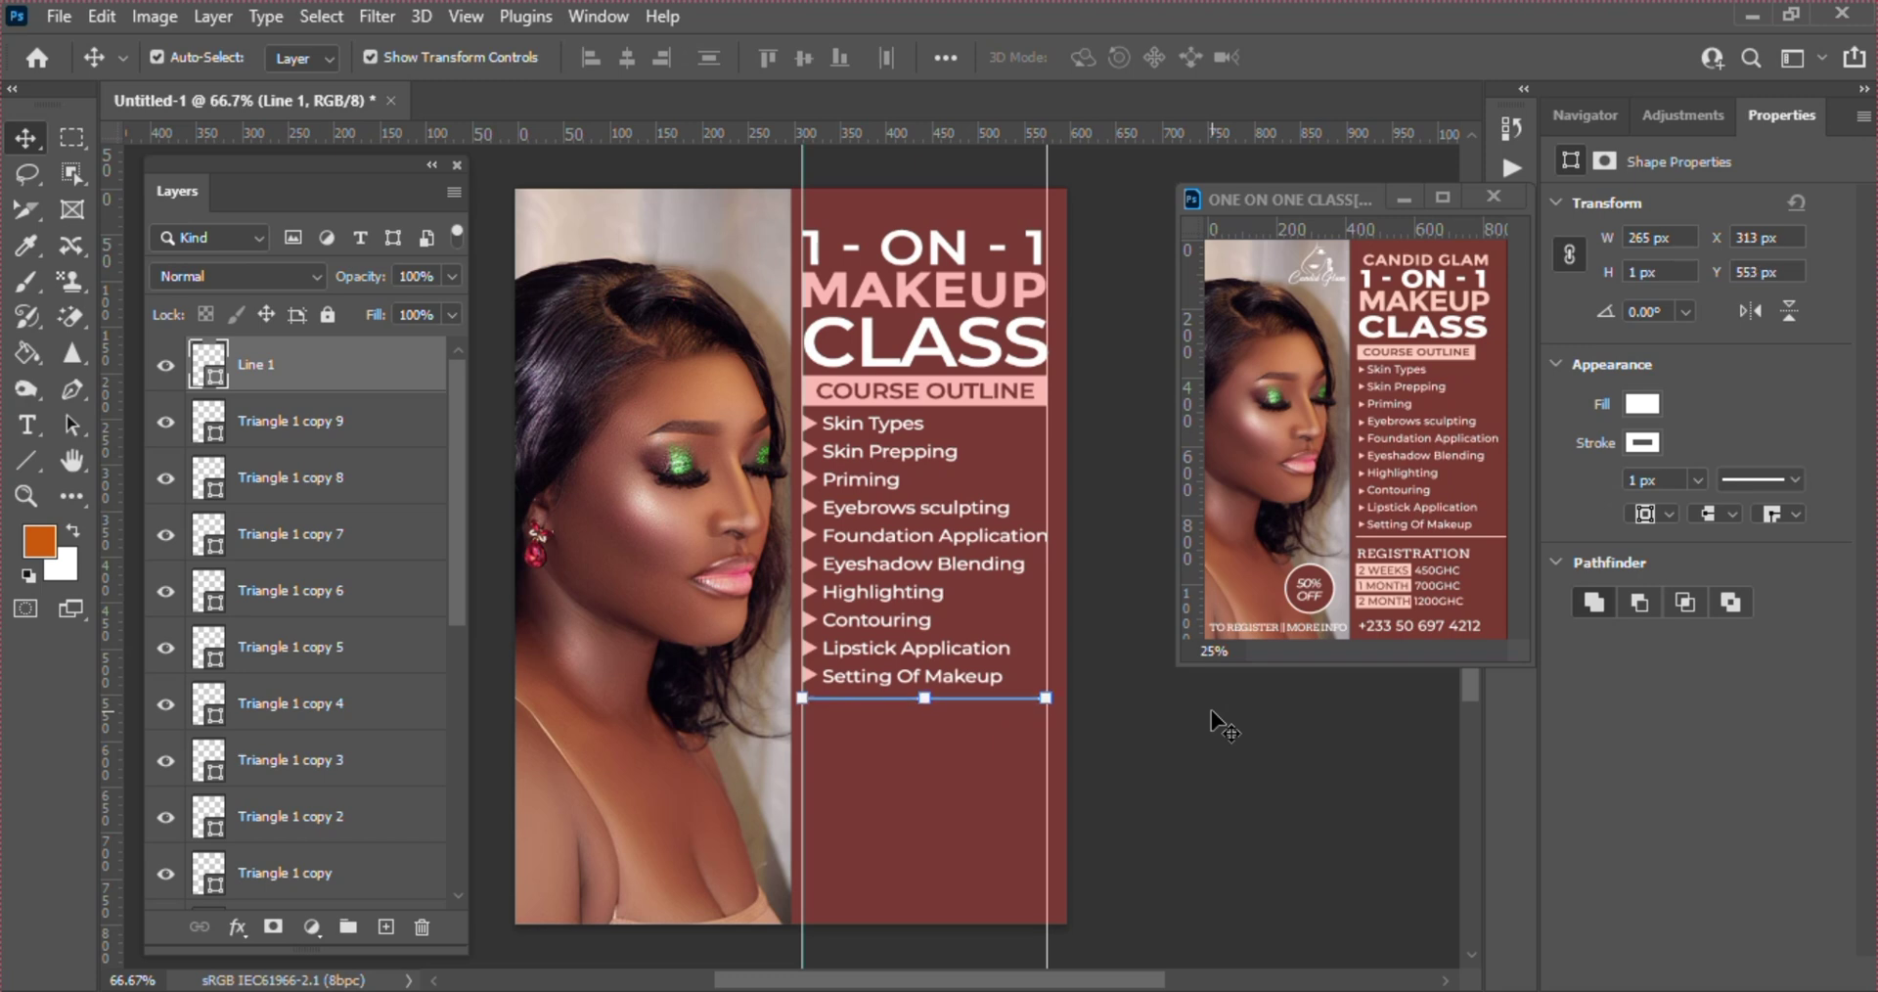
{"action": "key", "text": "Down"}
- Duplicate the course list text below the divider line and replace the copy's text with "REGISTRATION"
{"action": "left_click", "coordinate": [888, 568]}
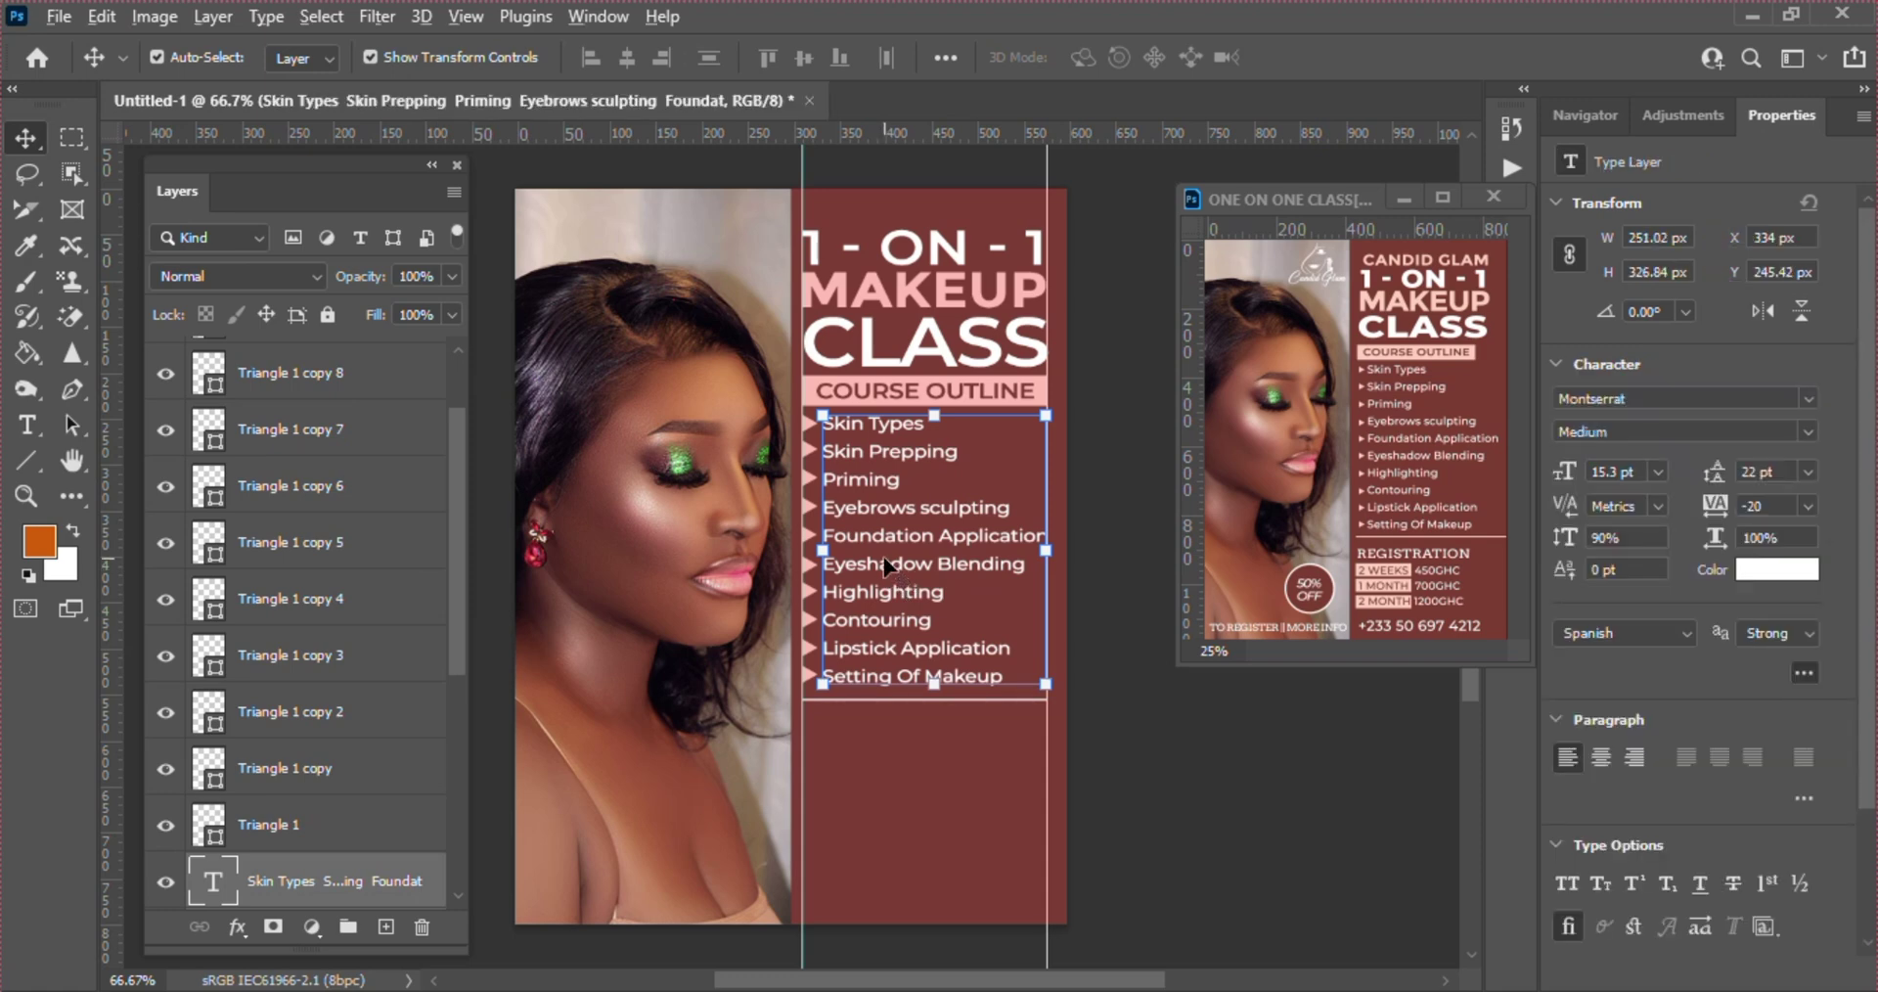
{"action": "left_click_drag", "start_coordinate": [888, 567], "coordinate": [865, 860]}
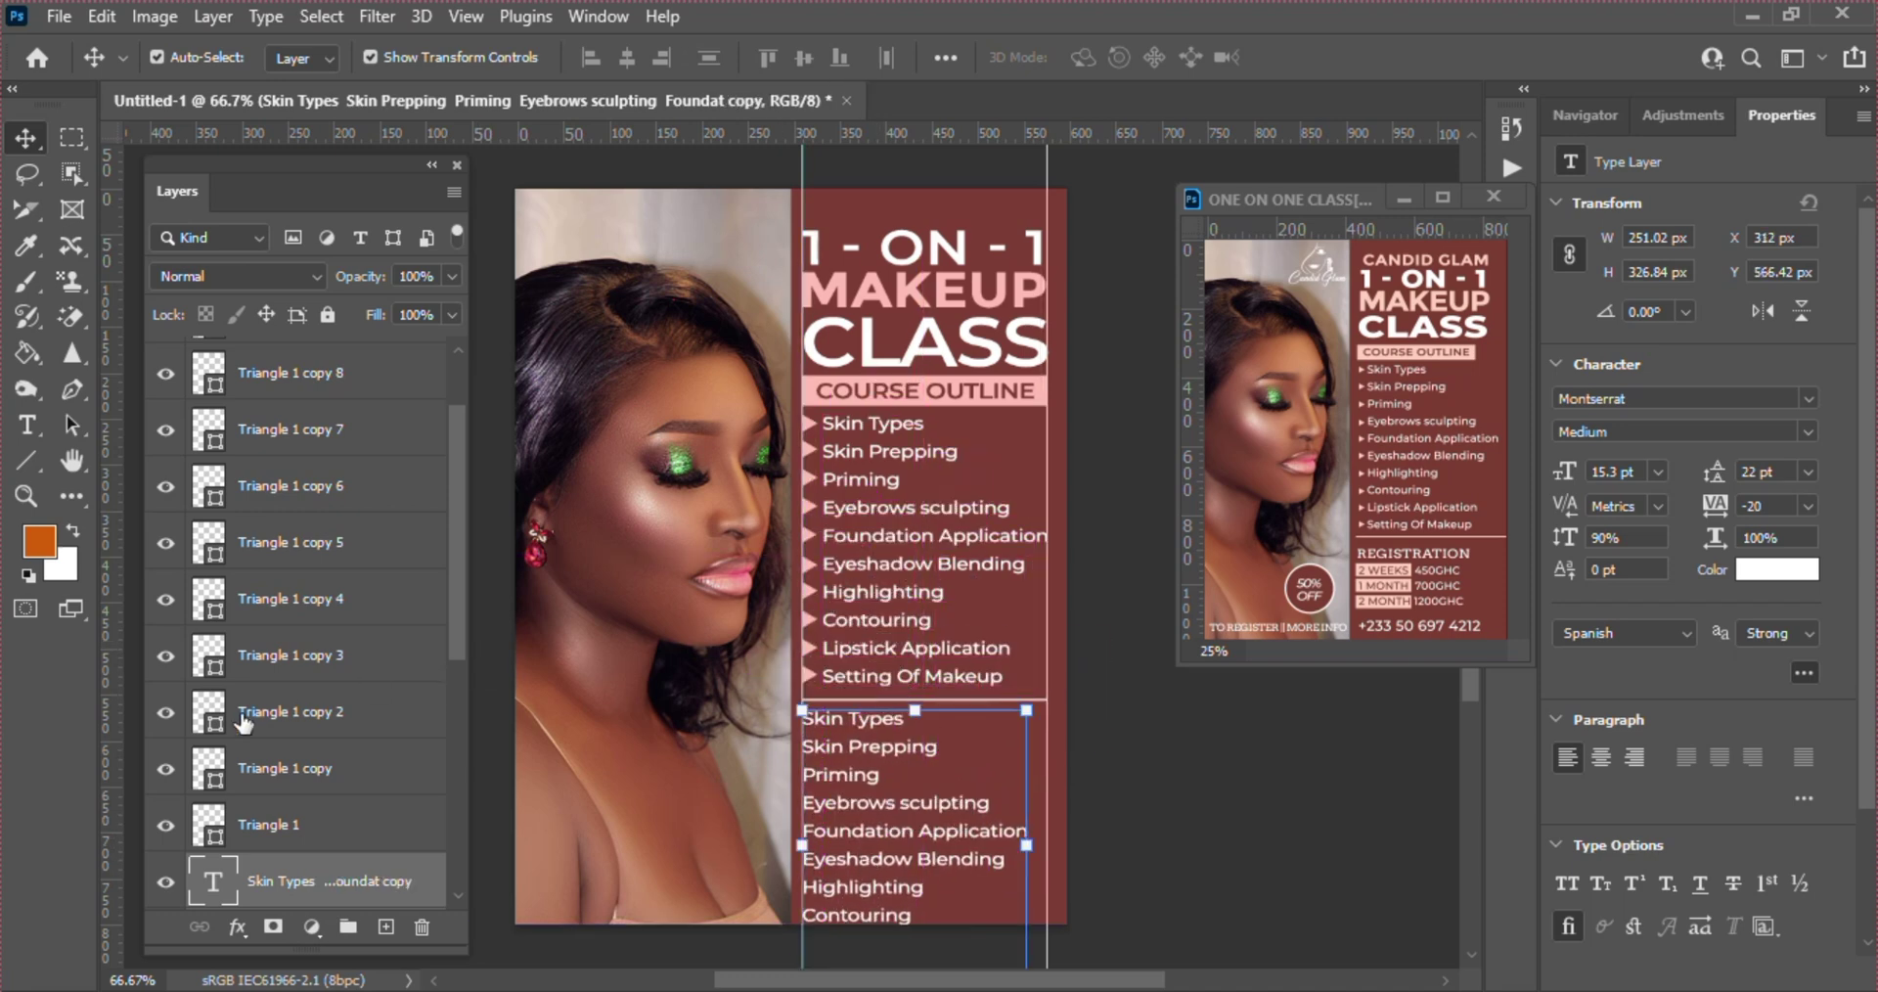
{"action": "double_click", "coordinate": [206, 880]}
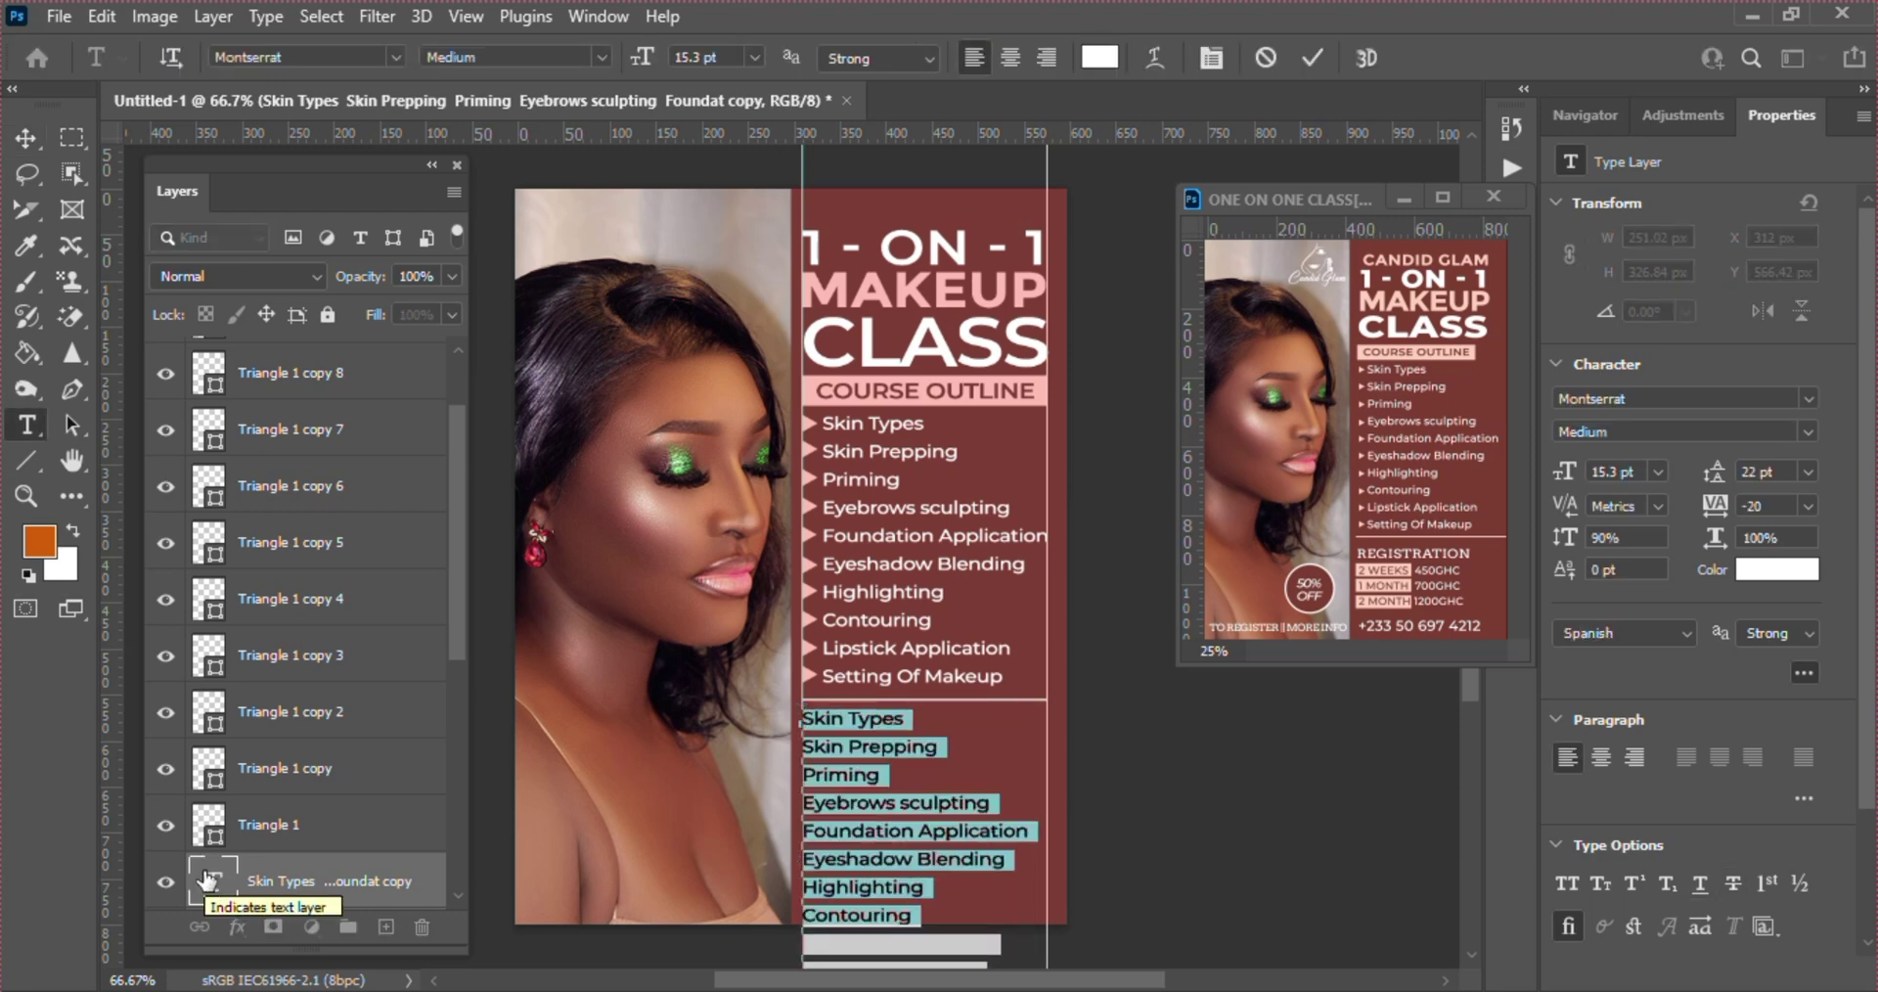
{"action": "type", "text": "REG"}
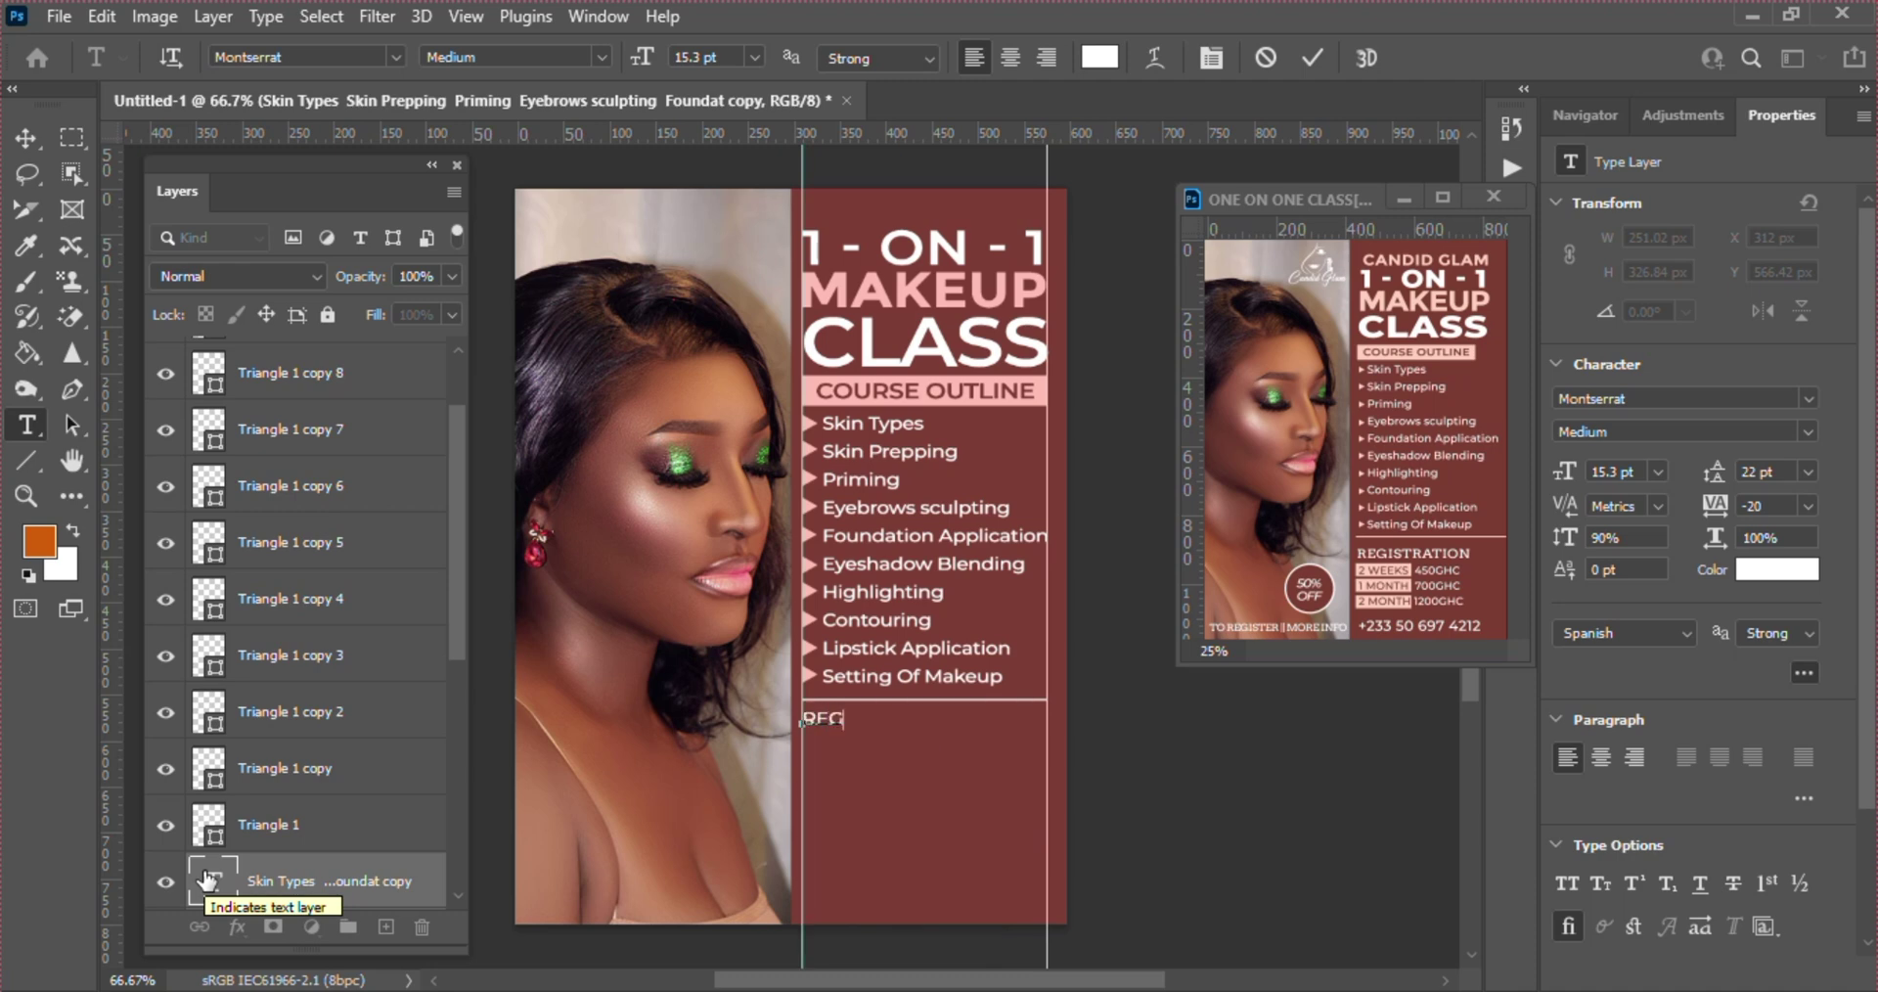
{"action": "type", "text": "IS"}
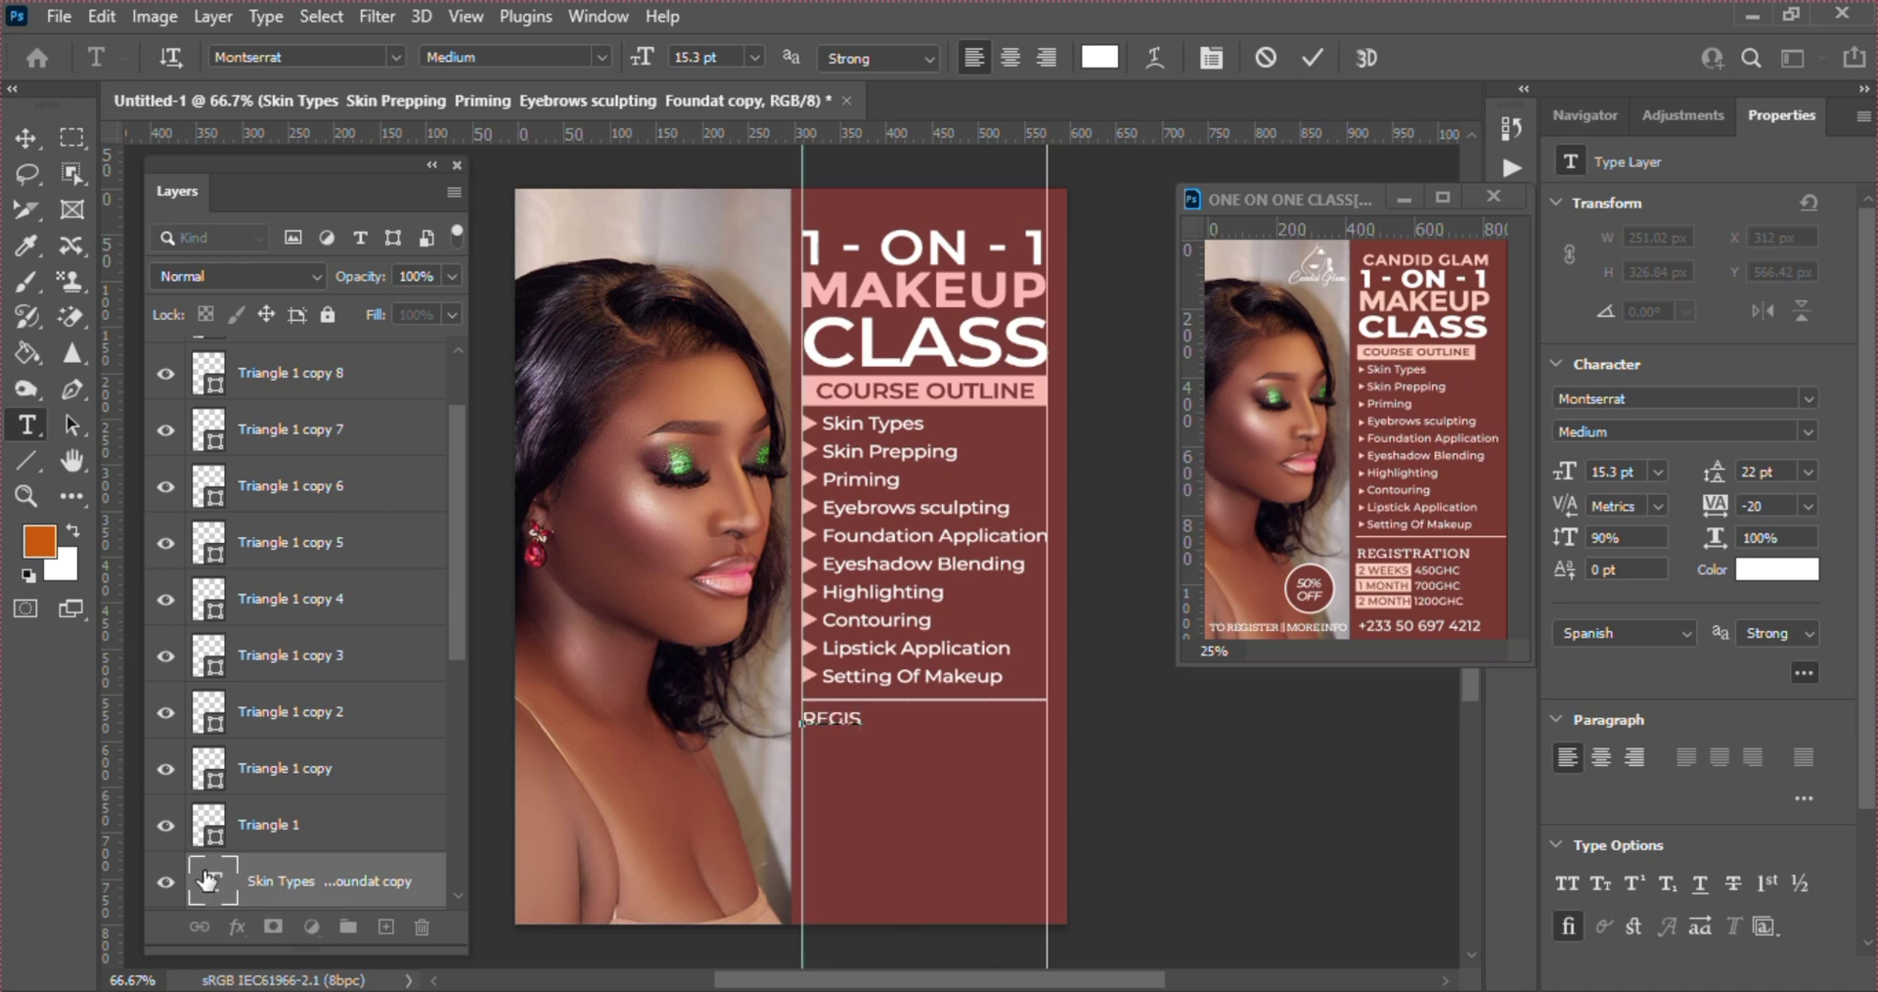
{"action": "type", "text": " RATION"}
{"action": "left_click", "coordinate": [1315, 59]}
{"action": "key", "text": "v"}
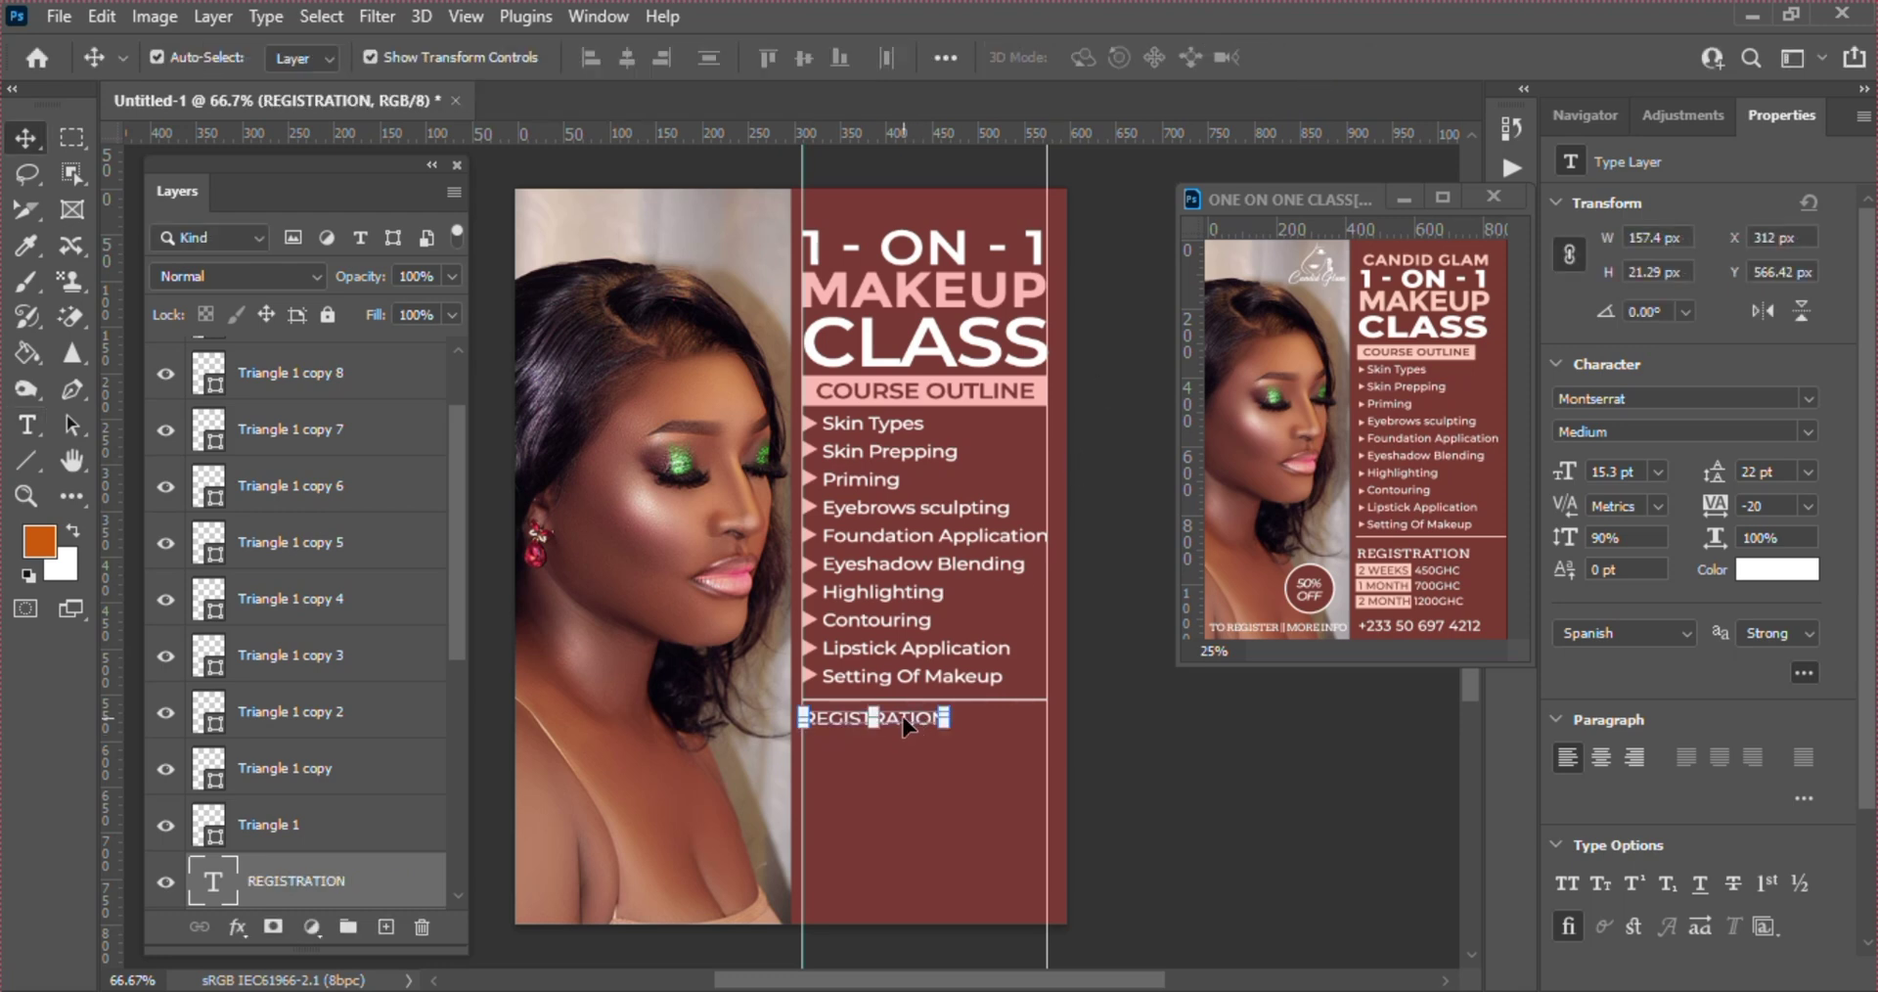
- Duplicate the REGISTRATION text directly beneath itself and replace the copy's text with "2 WEEKS 450GHC"
{"action": "left_click_drag", "start_coordinate": [902, 714], "coordinate": [892, 753], "text": "alt"}
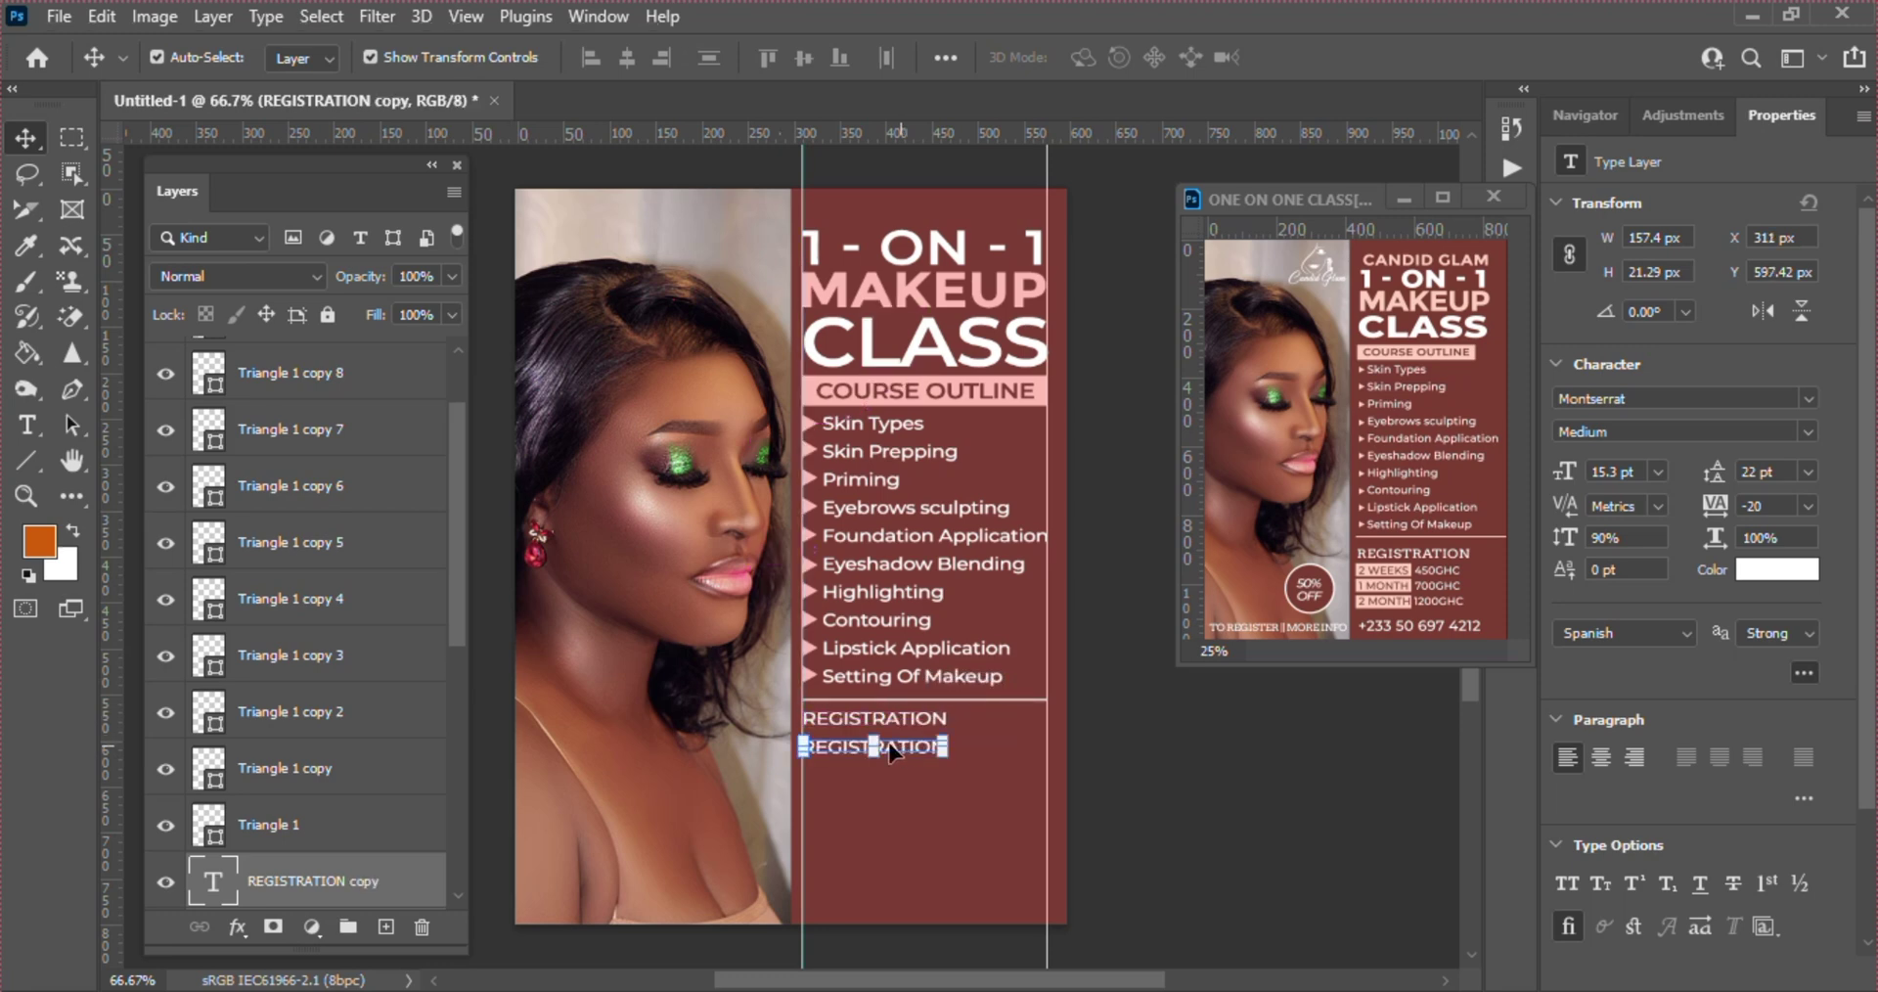
{"action": "double_click", "coordinate": [212, 883]}
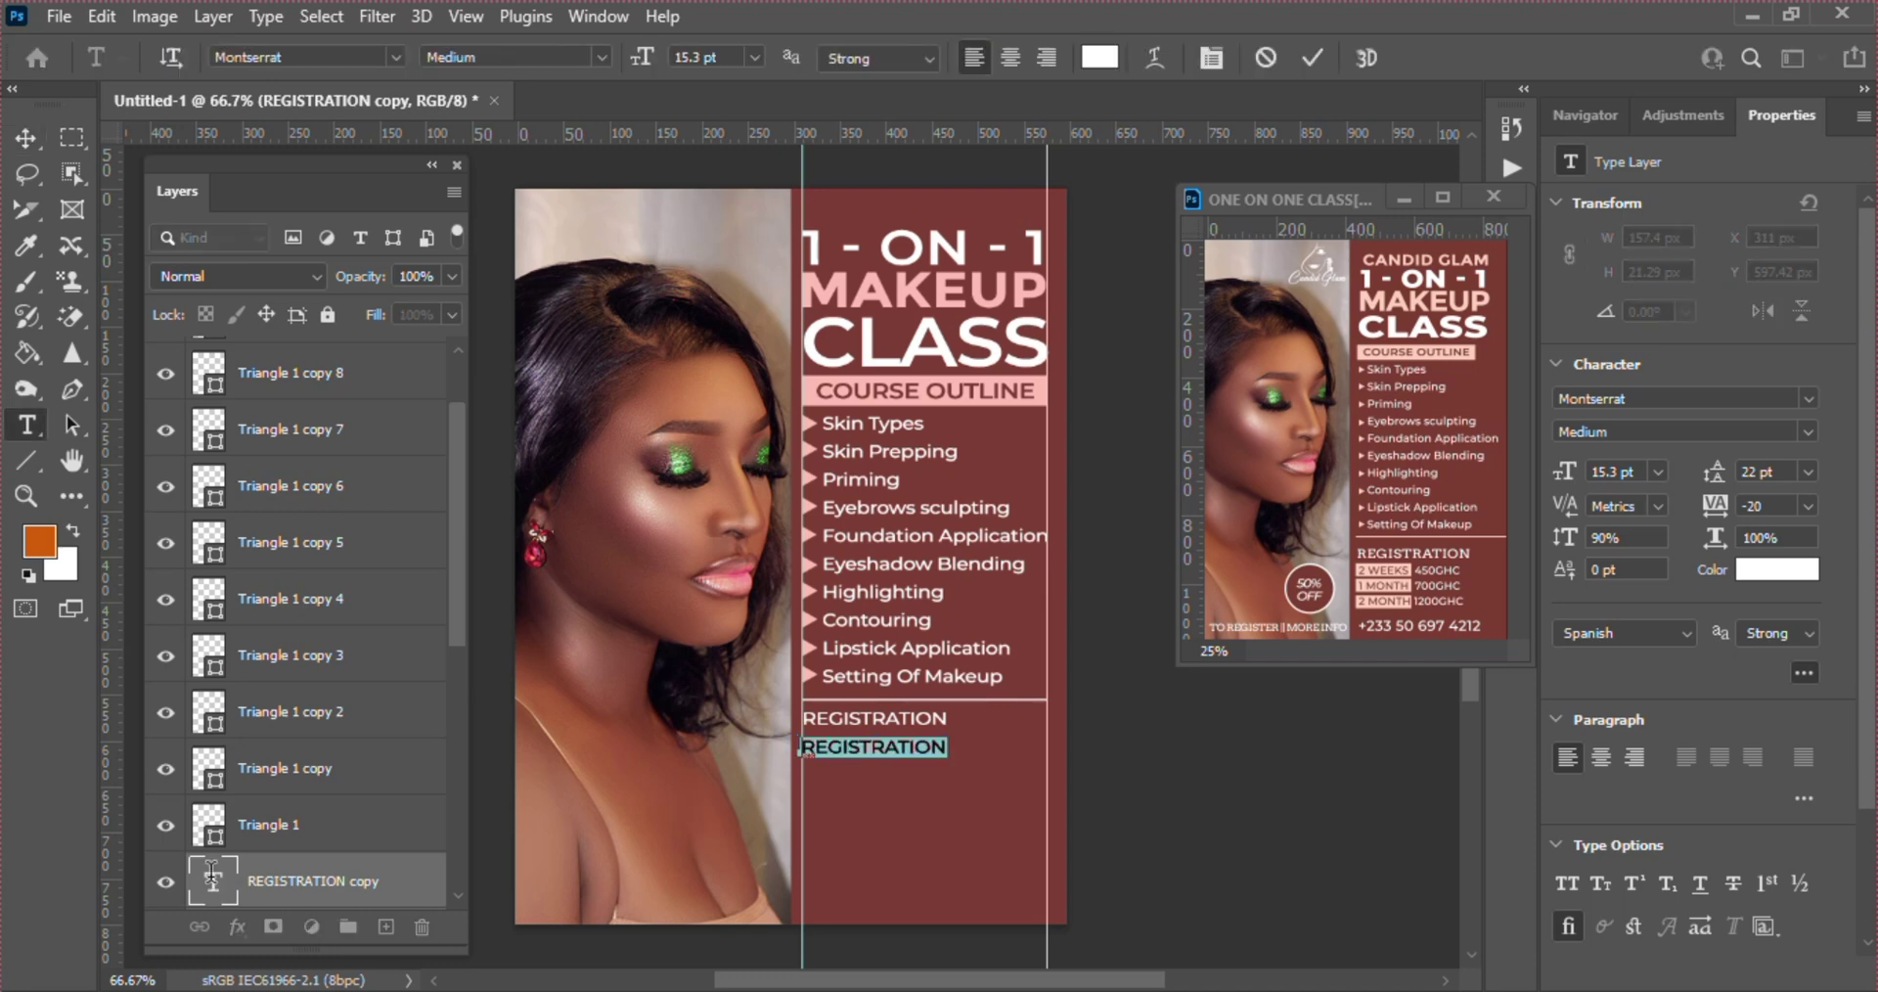
{"action": "type", "text": "2 WEE"}
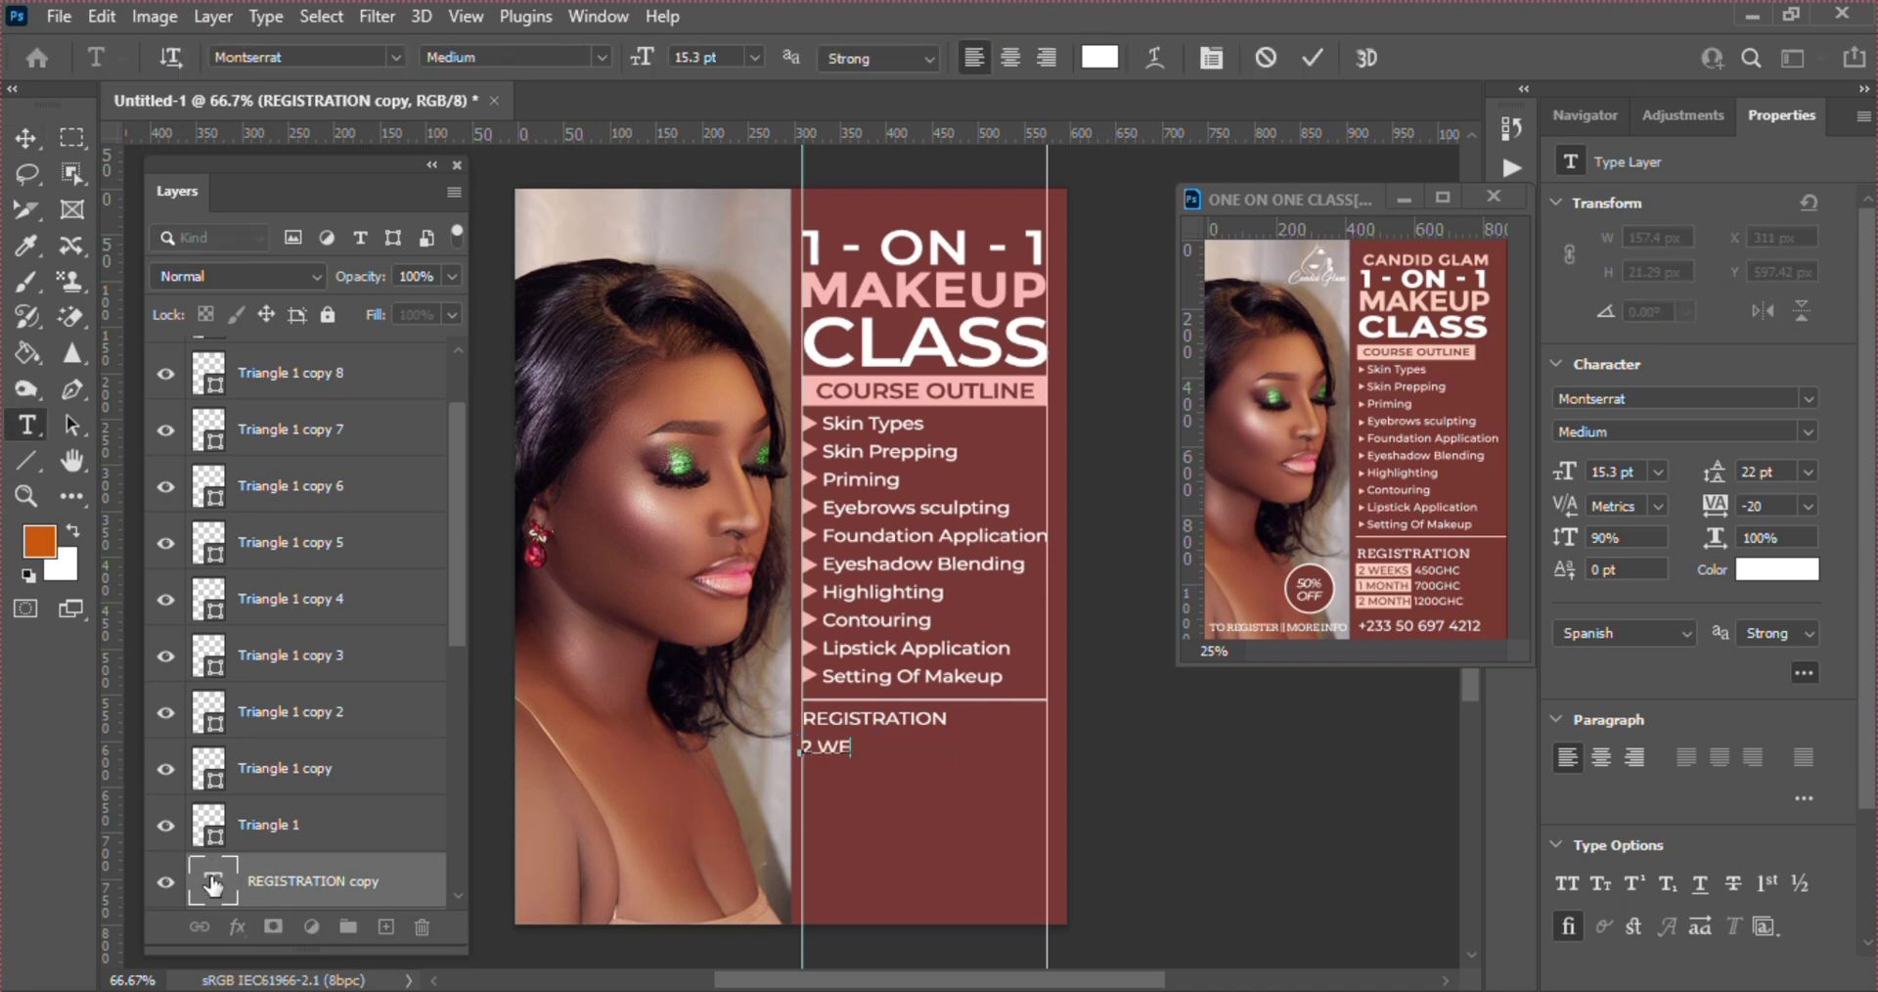
{"action": "type", "text": "KS"}
{"action": "key", "text": "BackSpace"}
{"action": "type", "text": "450GHC"}
- Add the lines "1 MONTH 700GHC" and "2 MONTH 1200GHC" below the two-week price and commit the text
{"action": "key", "text": "Return"}
{"action": "type", "text": "1 MO"}
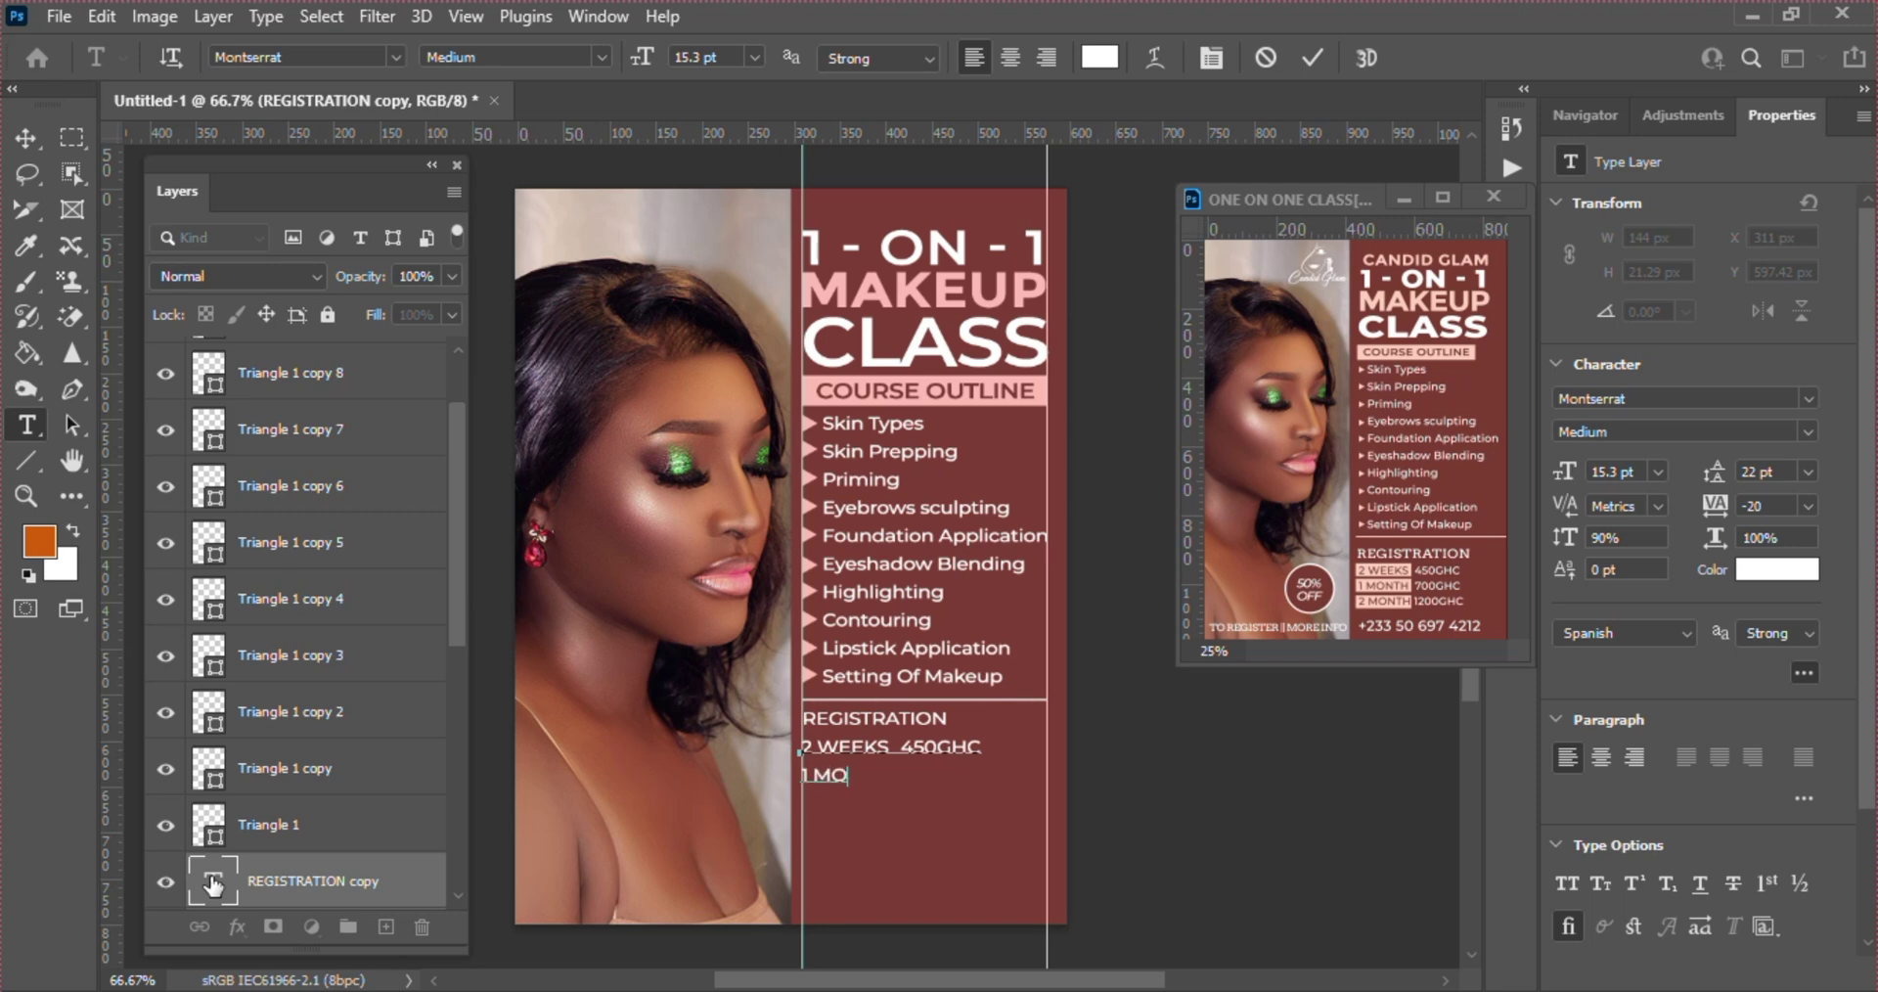
{"action": "type", "text": "NTH  700GHC"}
{"action": "key", "text": "Return"}
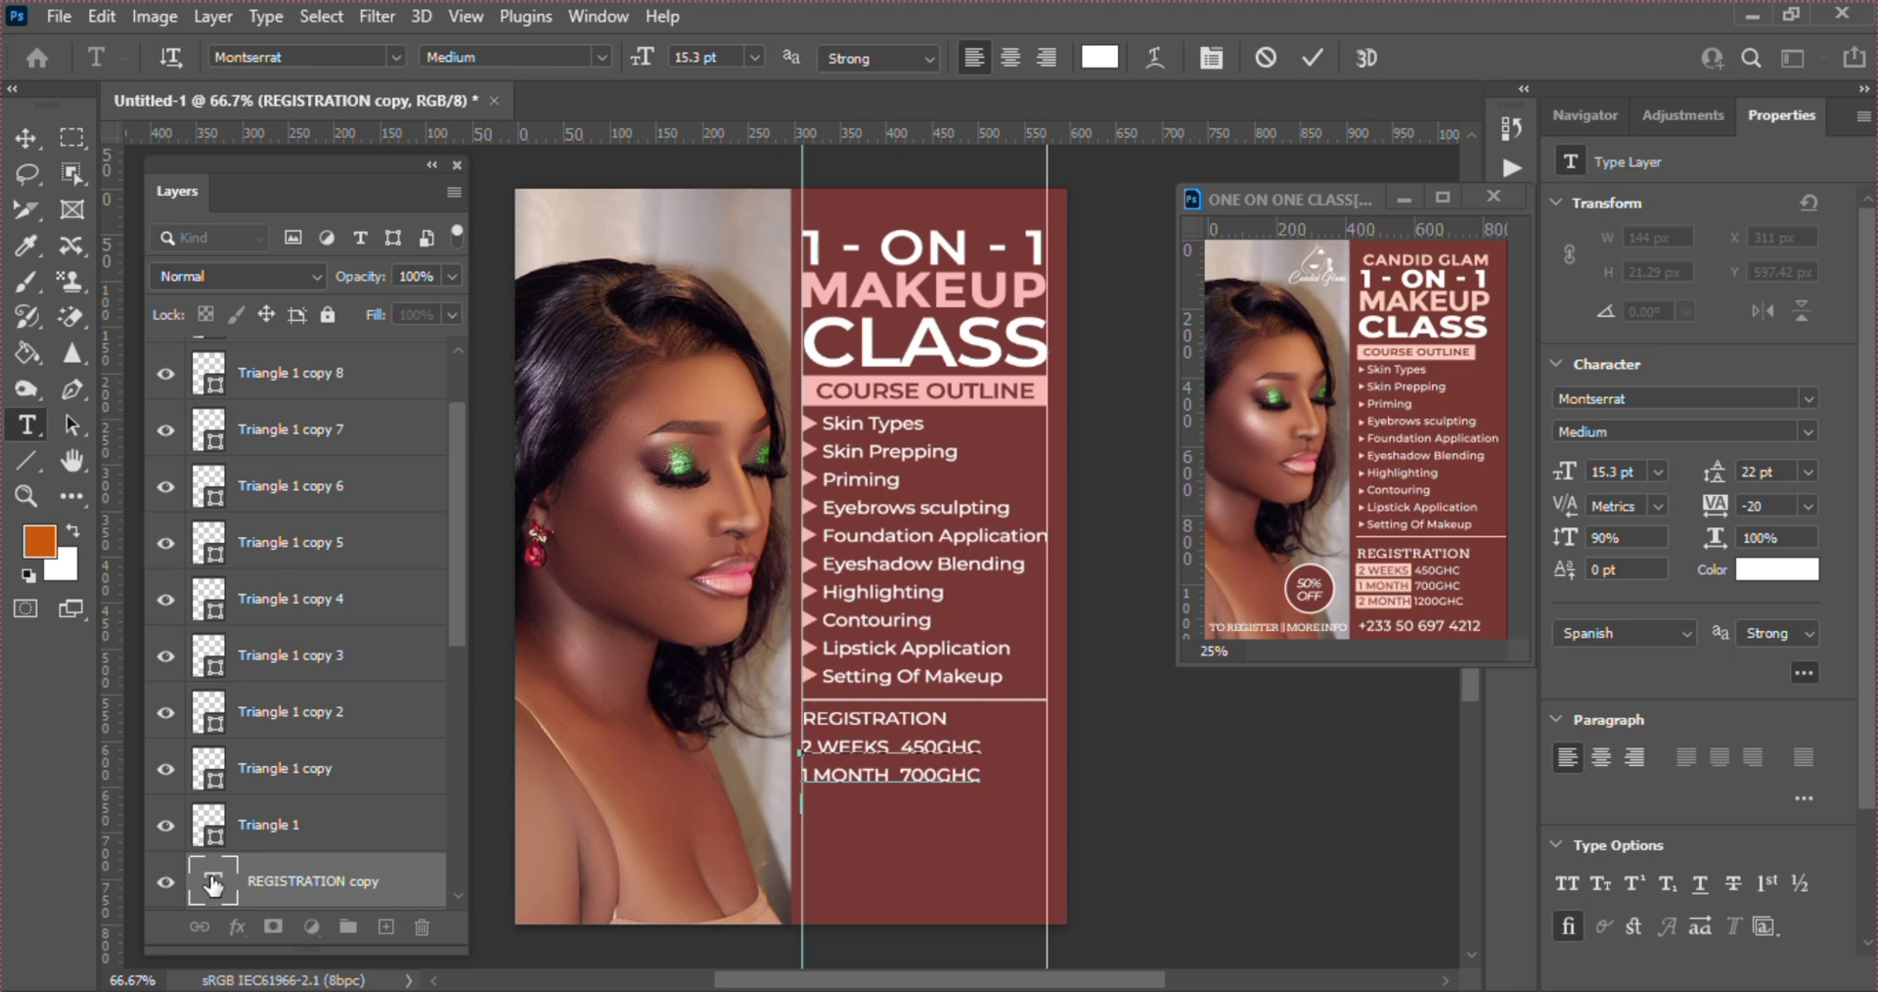
{"action": "type", "text": "2 MONTH 1200GHC"}
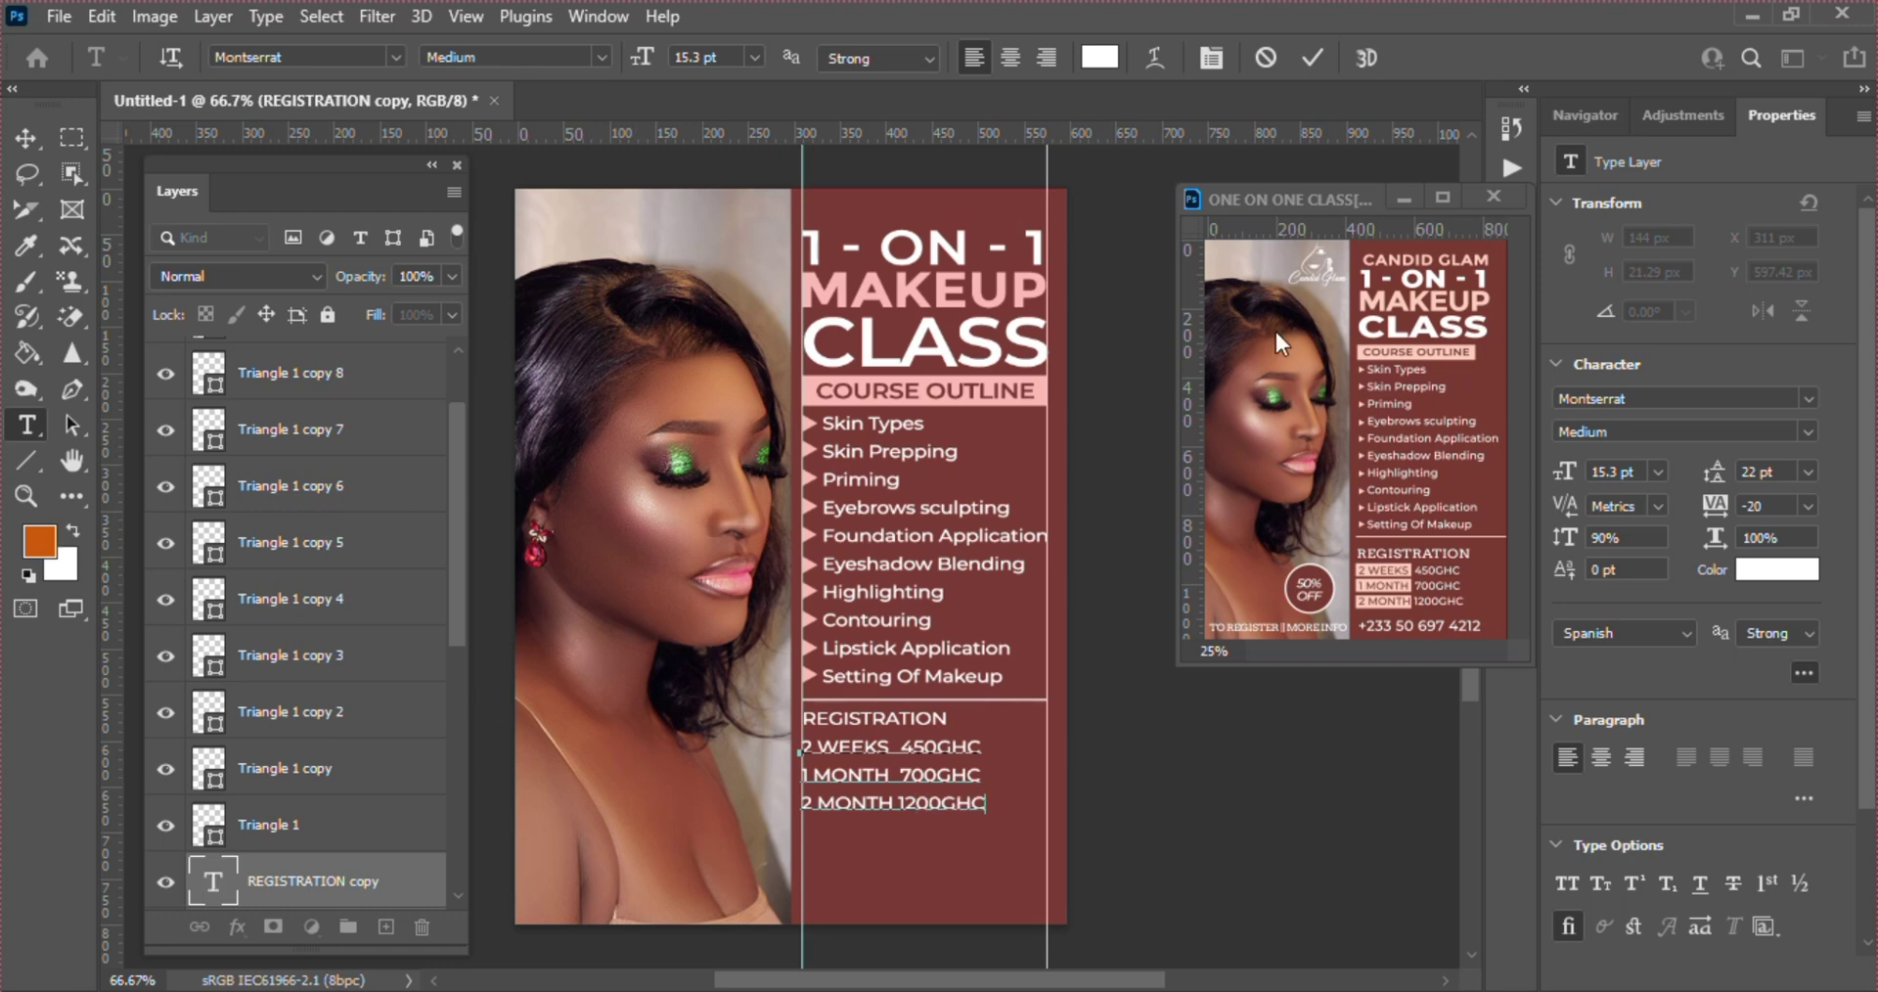
{"action": "left_click", "coordinate": [1309, 55]}
{"action": "key", "text": "v"}
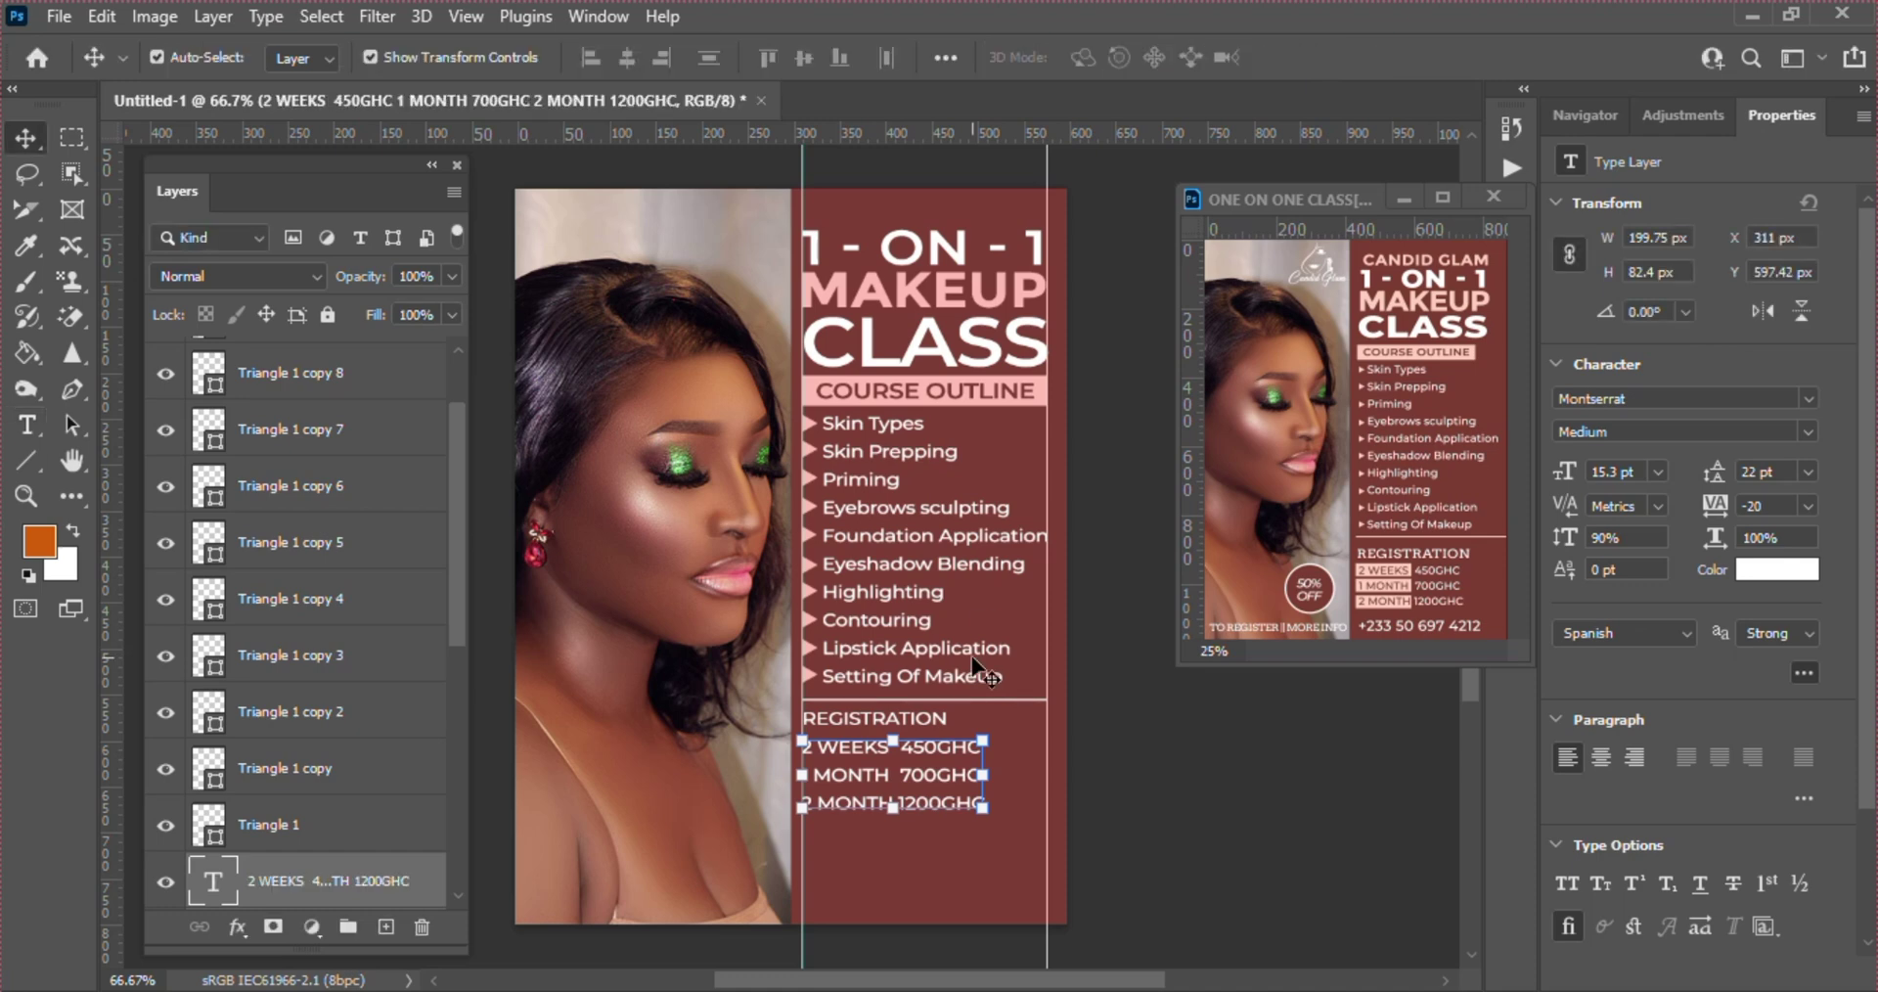
{"action": "left_click", "coordinate": [1113, 763]}
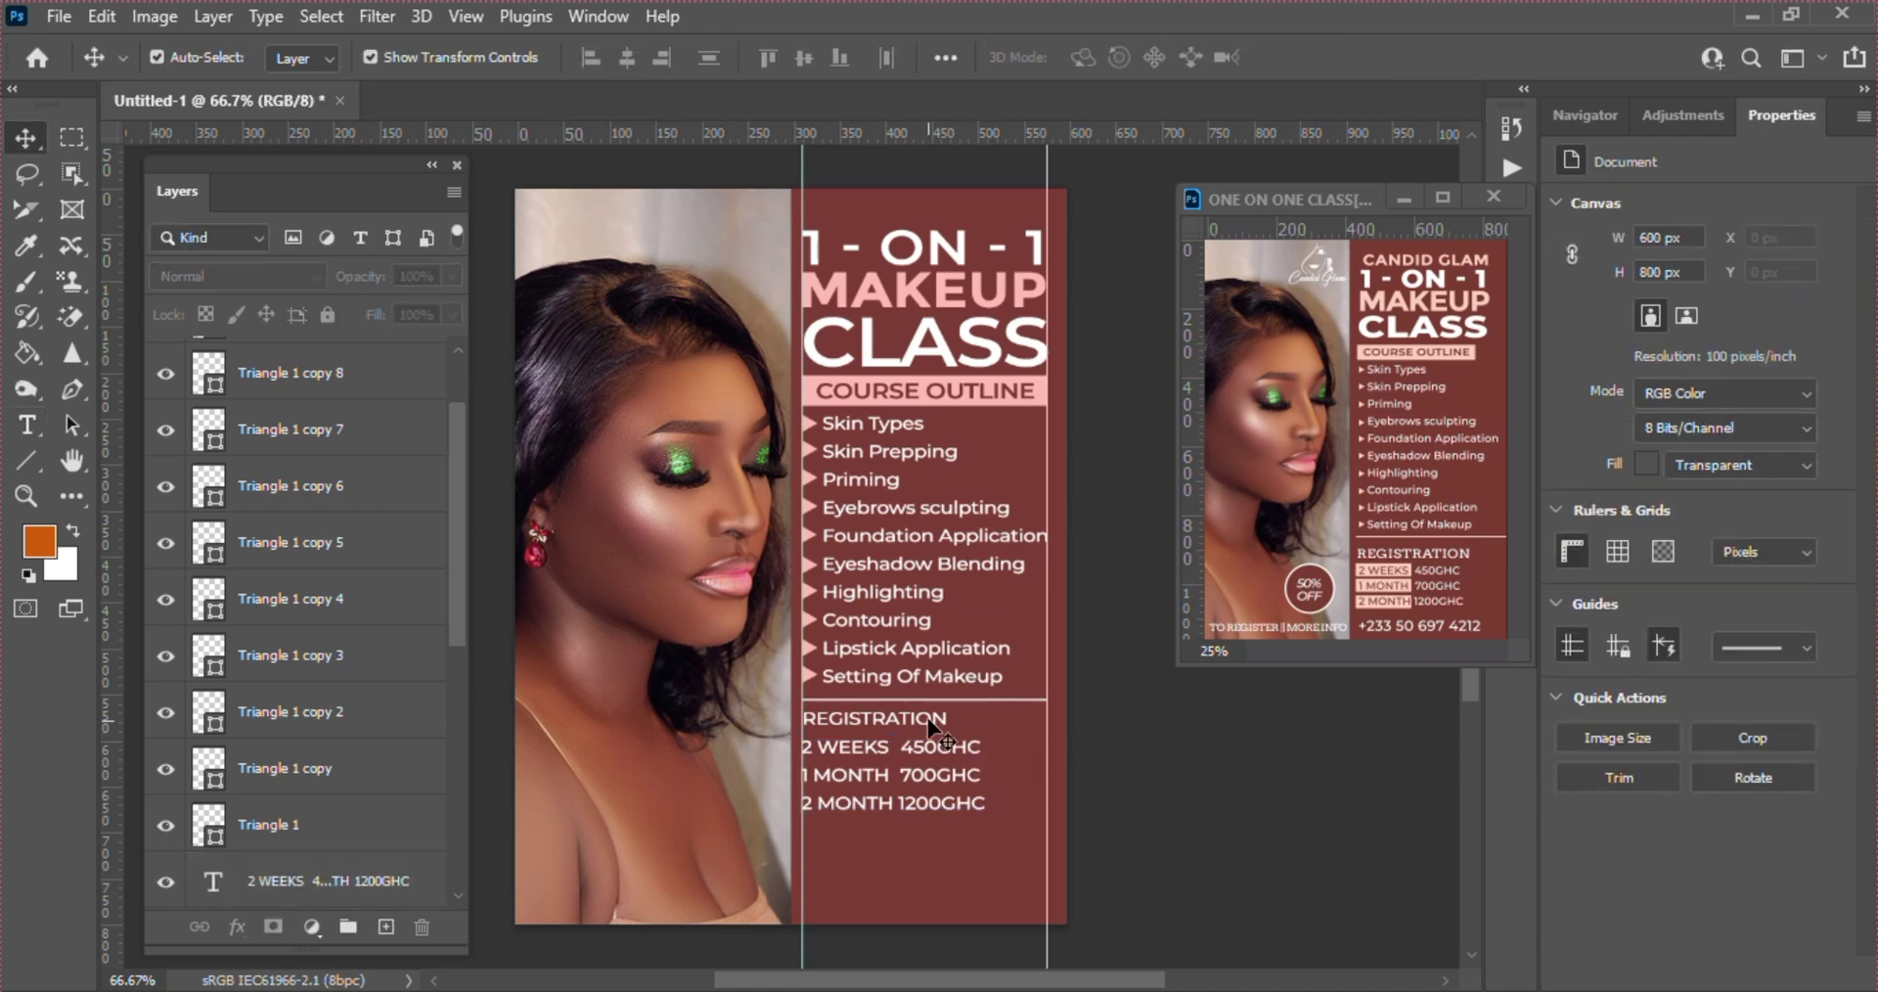
- Format the REGISTRATION heading with an 18 pt font size and the SemiBold style
{"action": "left_click", "coordinate": [927, 718]}
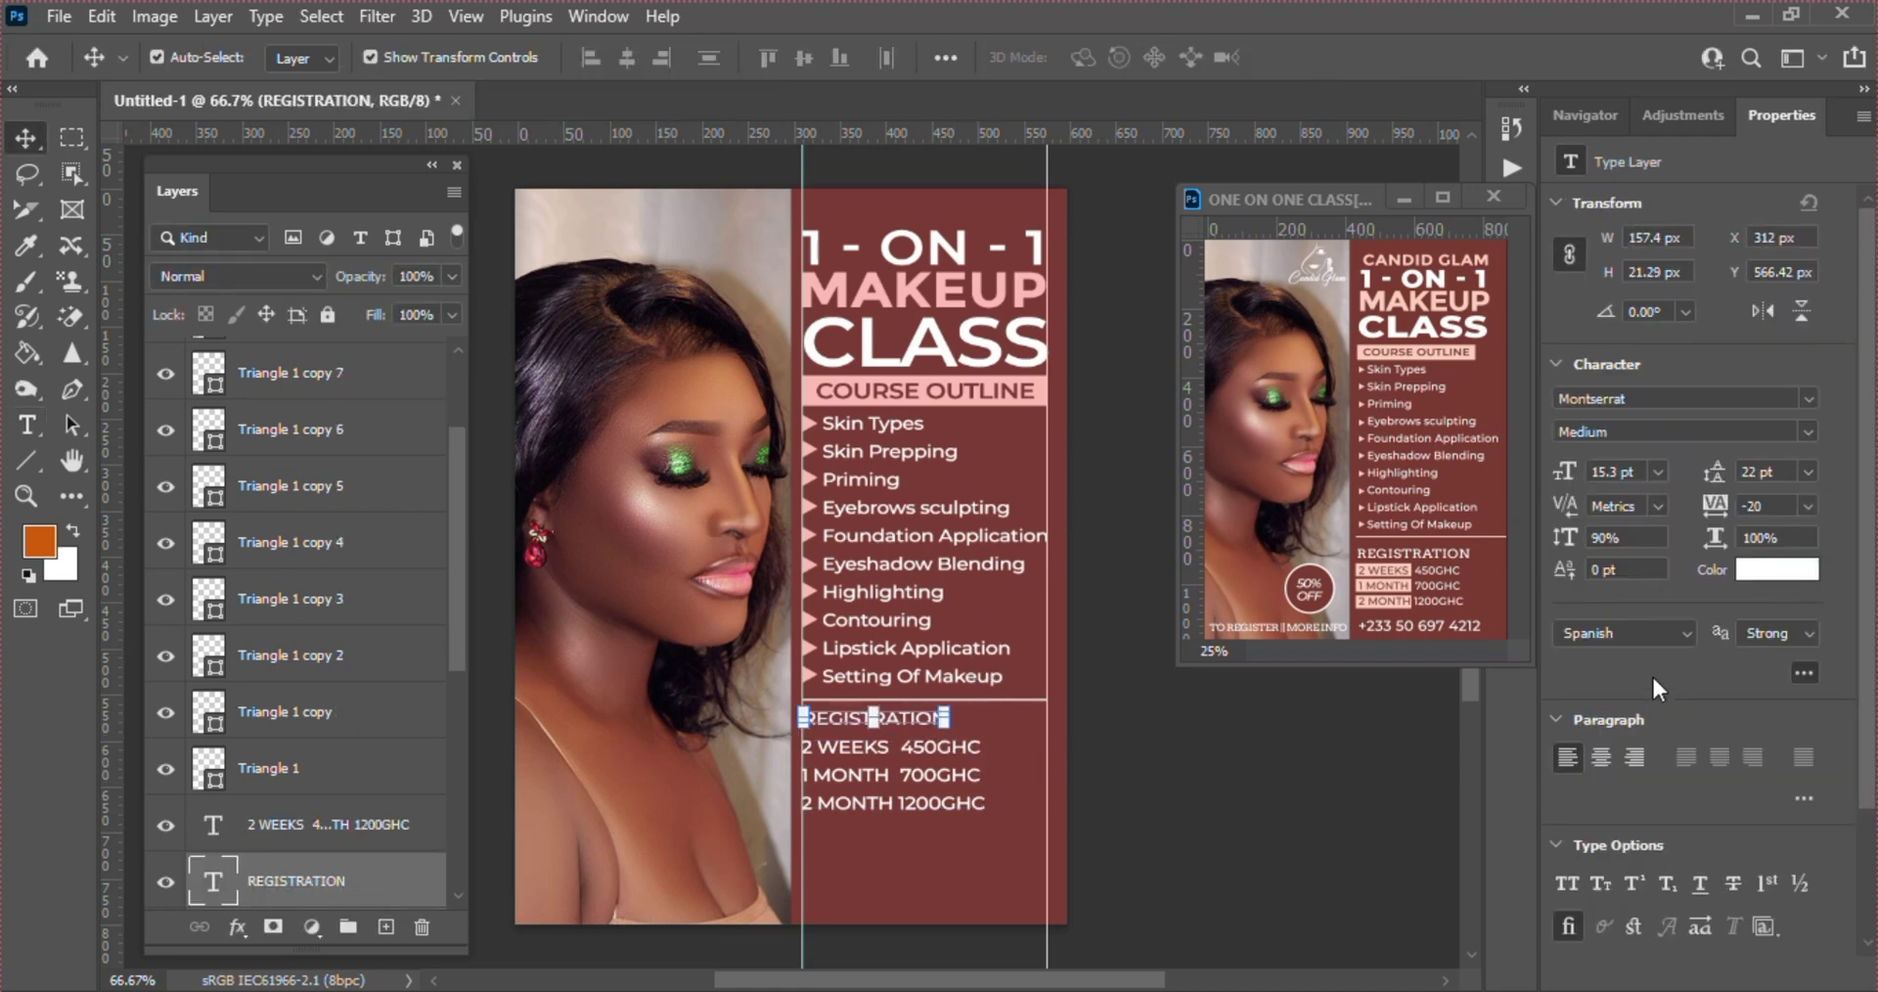
{"action": "left_click", "coordinate": [1613, 472]}
{"action": "key", "text": "Up"}
{"action": "key", "text": "Up"}
{"action": "key", "text": "Up"}
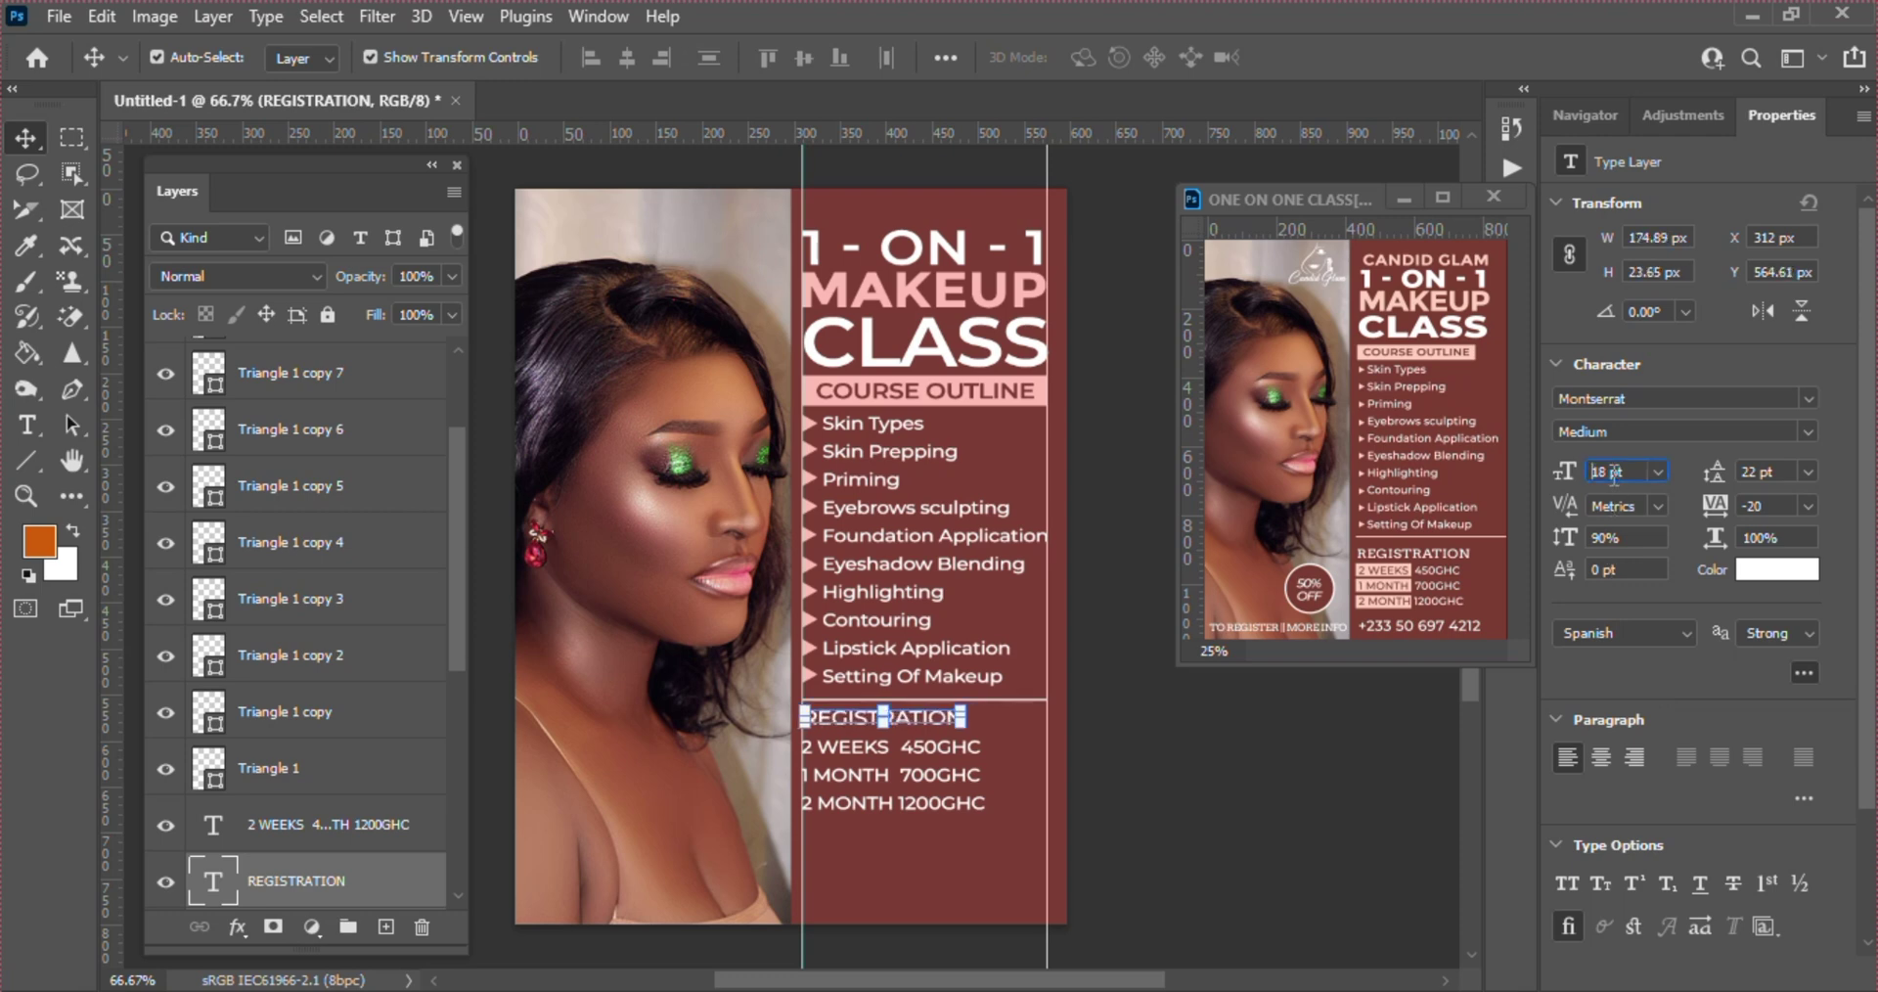
{"action": "key", "text": "Return"}
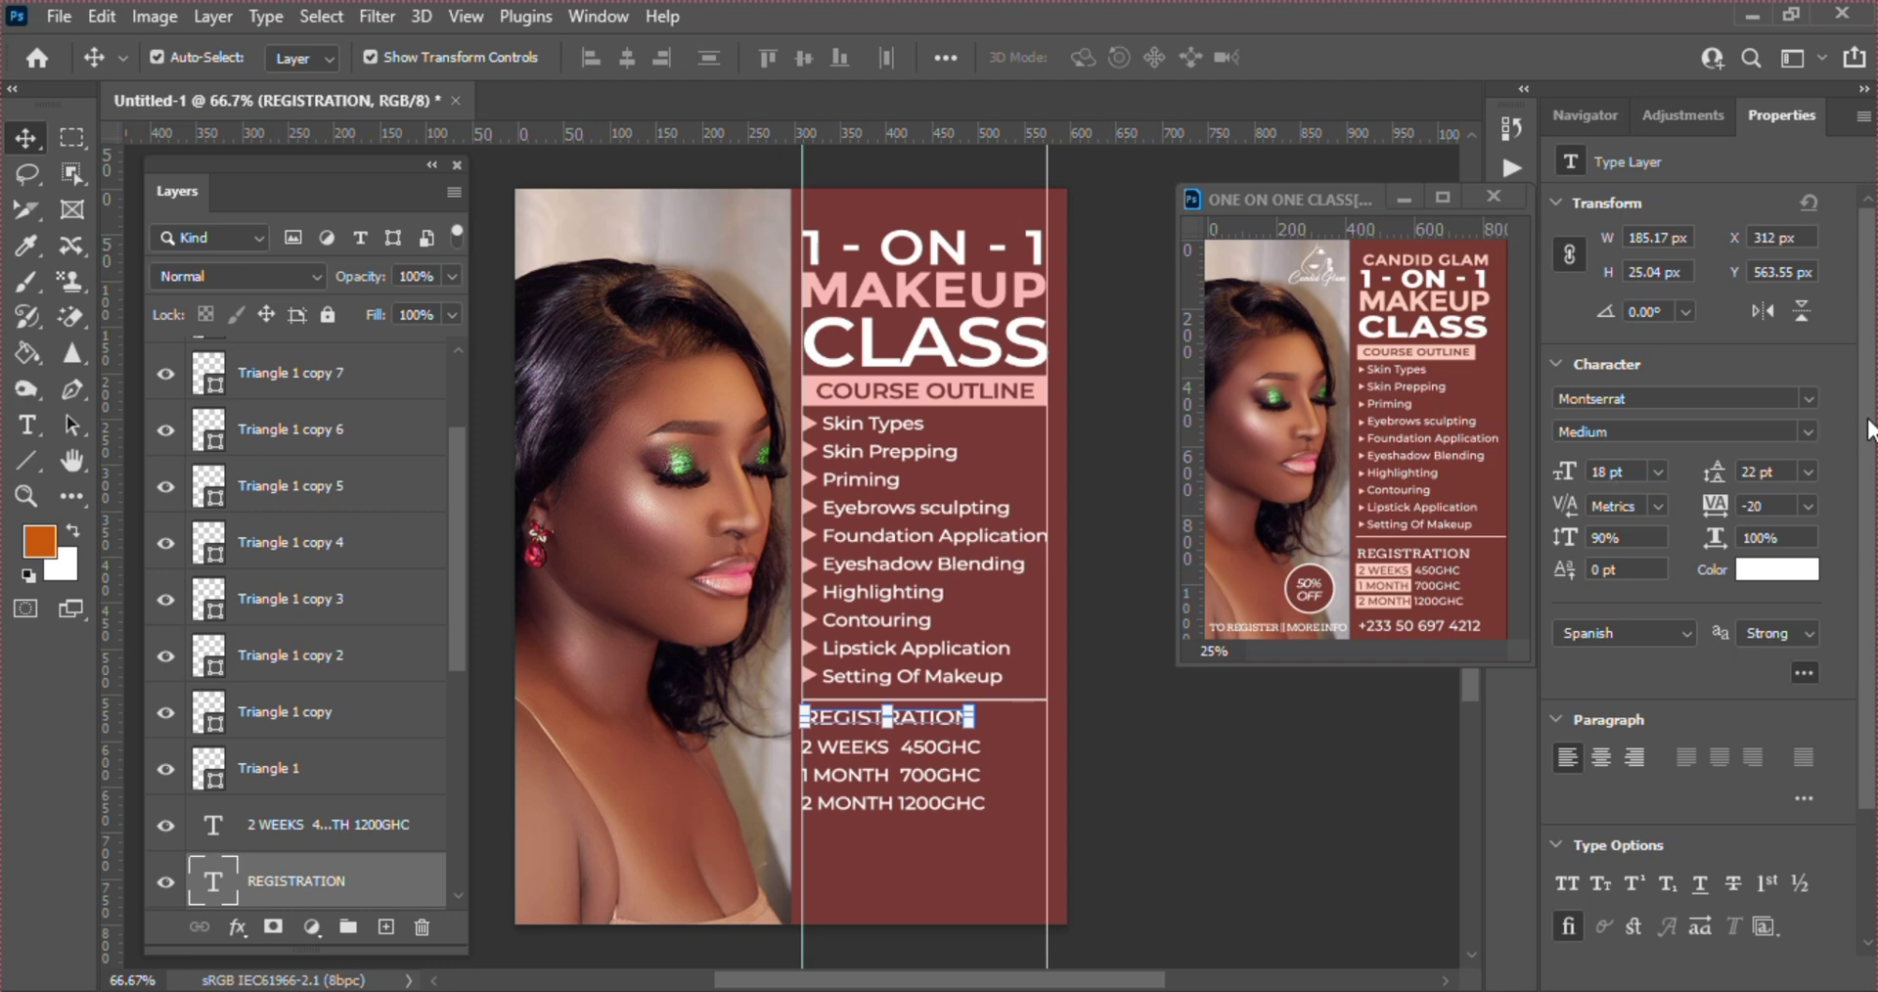
{"action": "left_click", "coordinate": [1804, 431]}
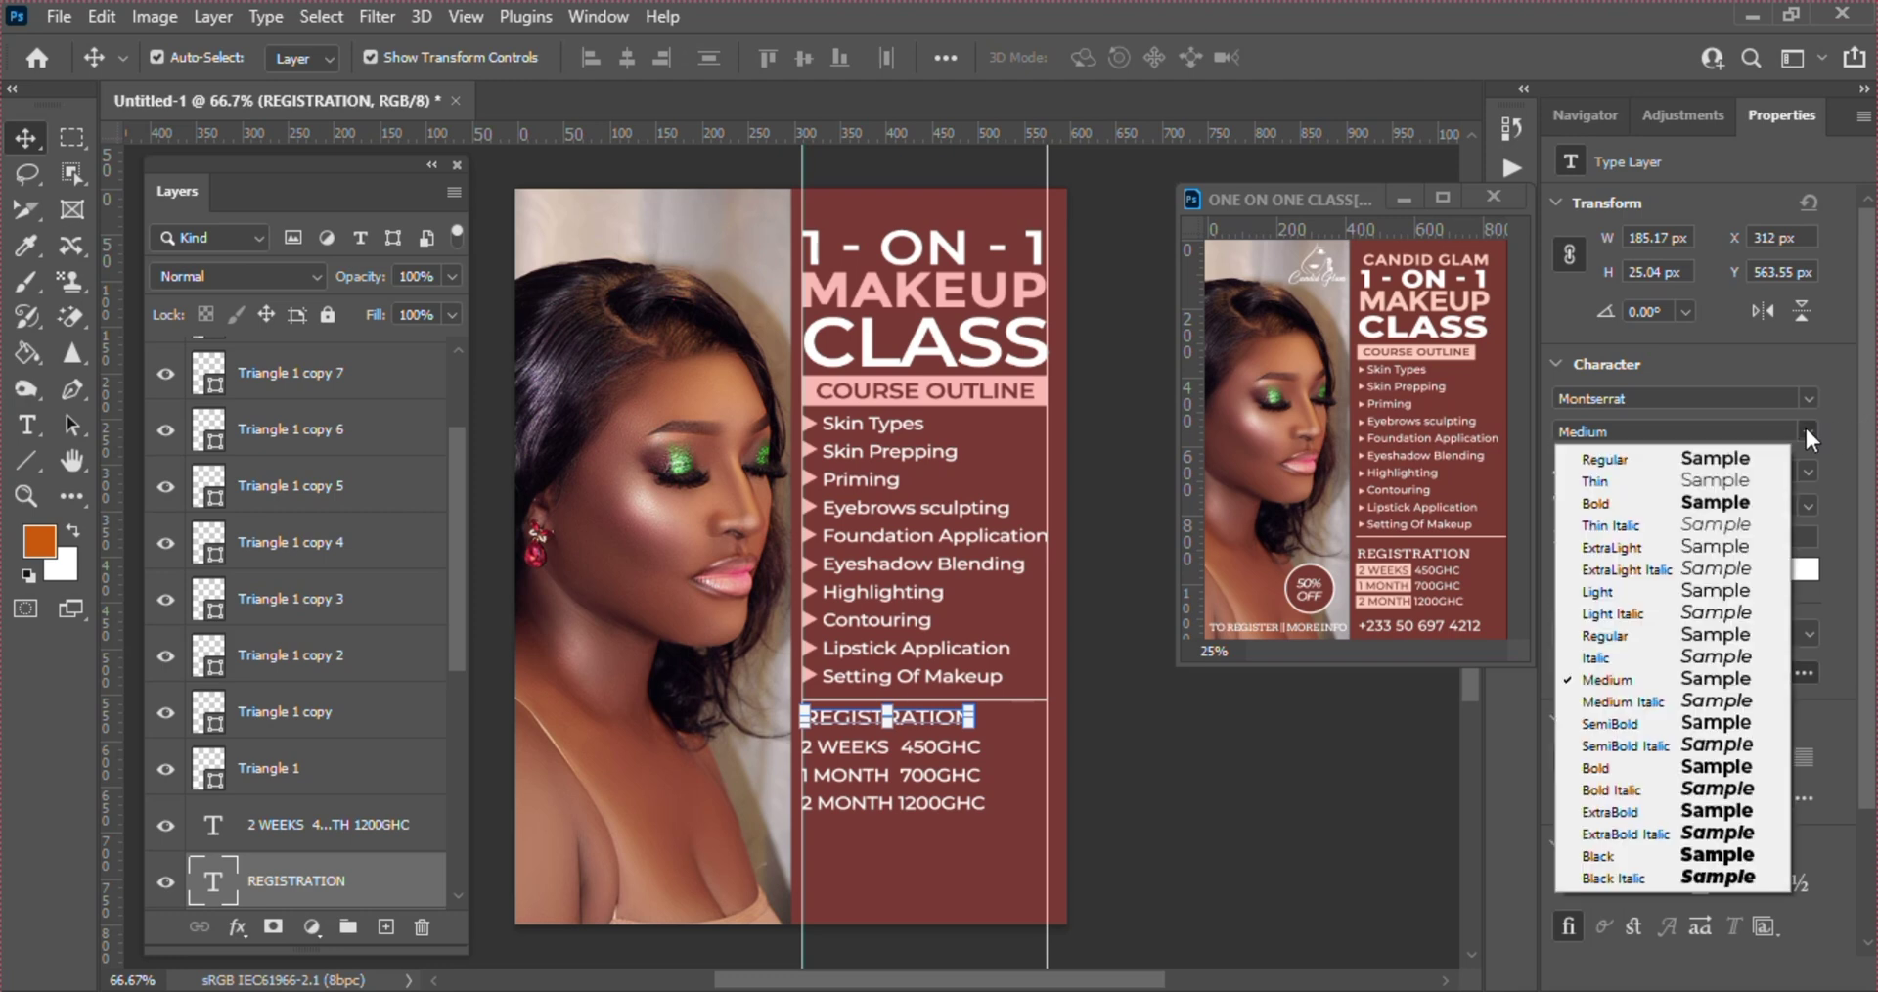
{"action": "left_click", "coordinate": [1647, 720]}
{"action": "left_click", "coordinate": [1269, 753]}
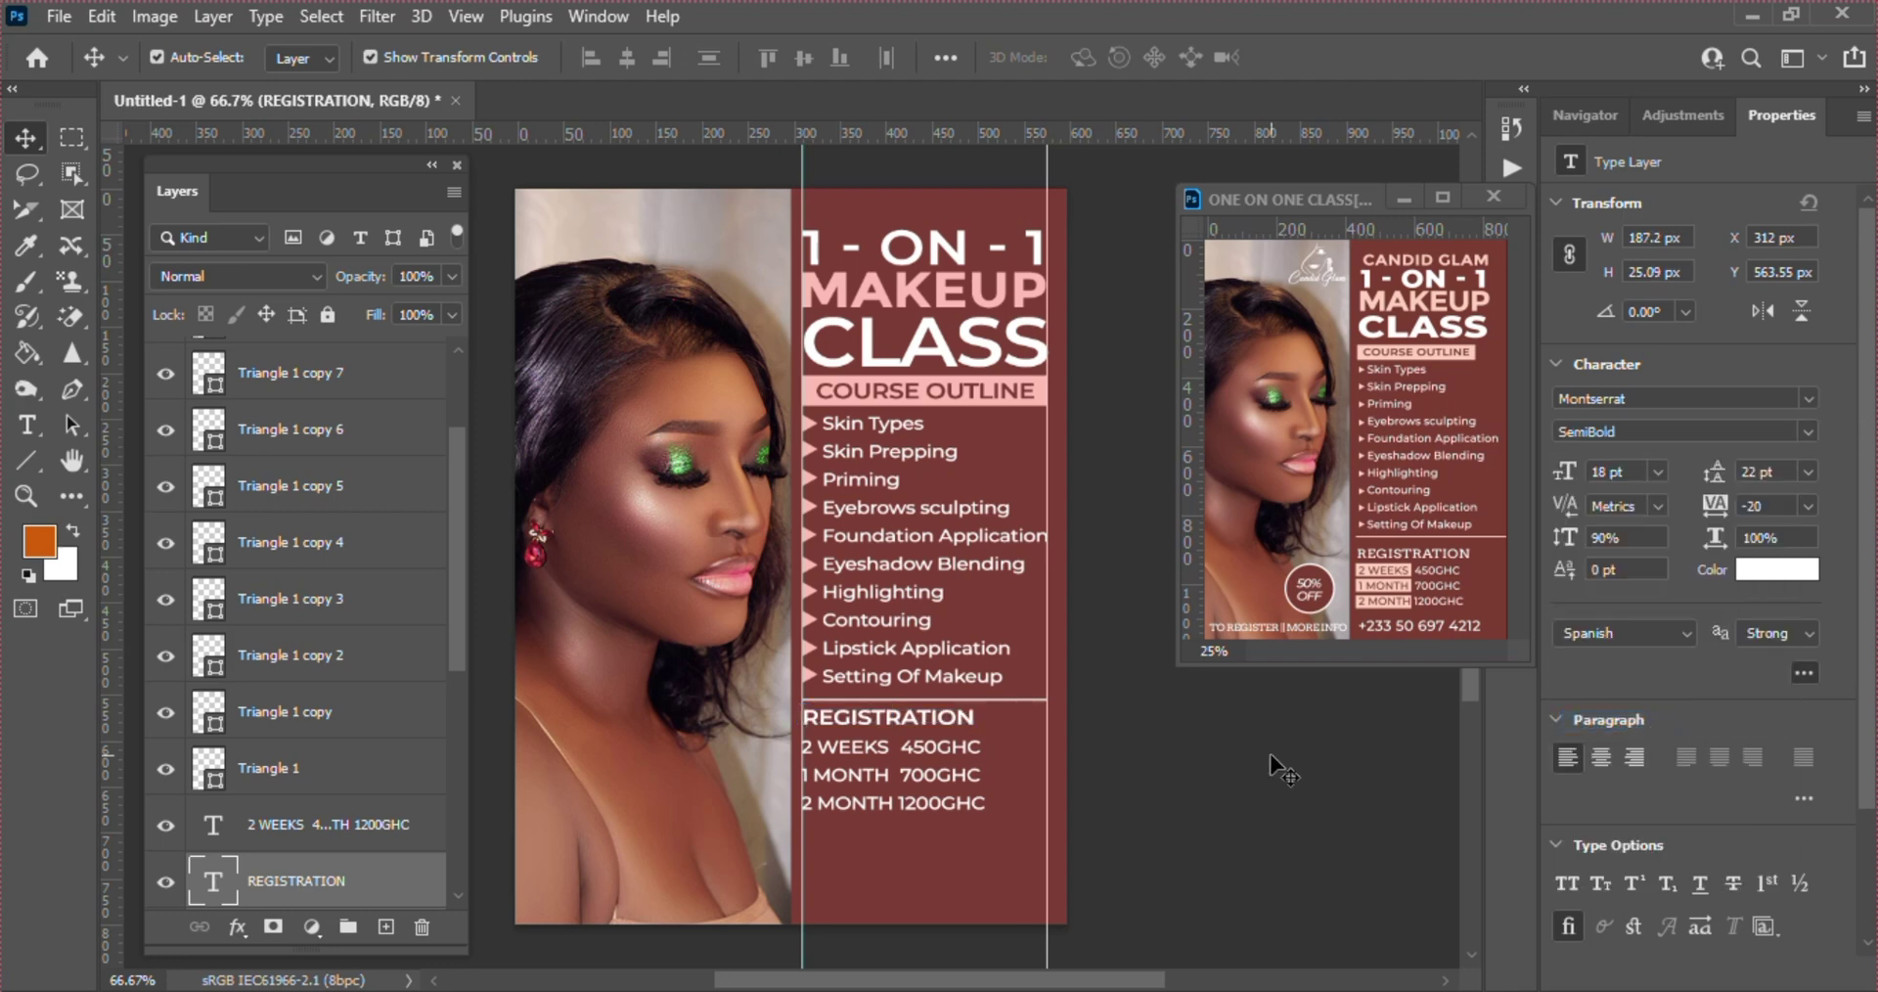
- Set the leading of the three-line price text to 19 pt
{"action": "left_click", "coordinate": [936, 756]}
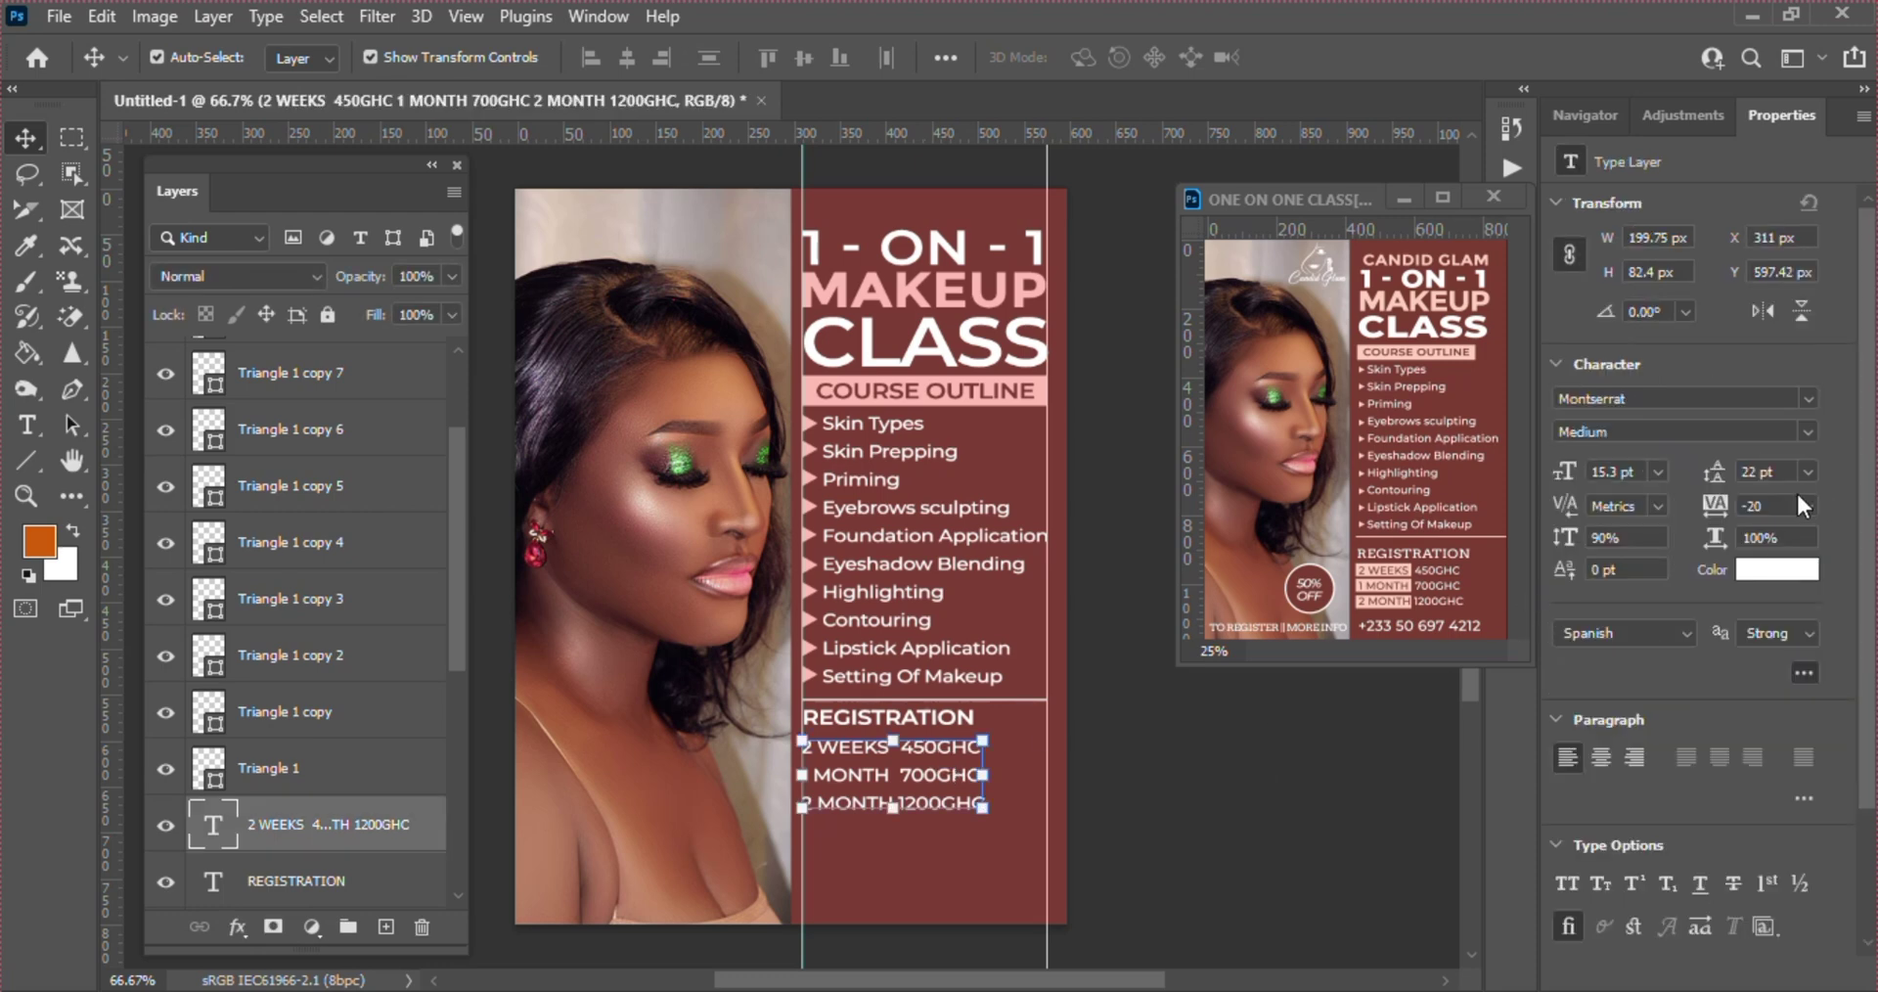
{"action": "key", "text": "Down"}
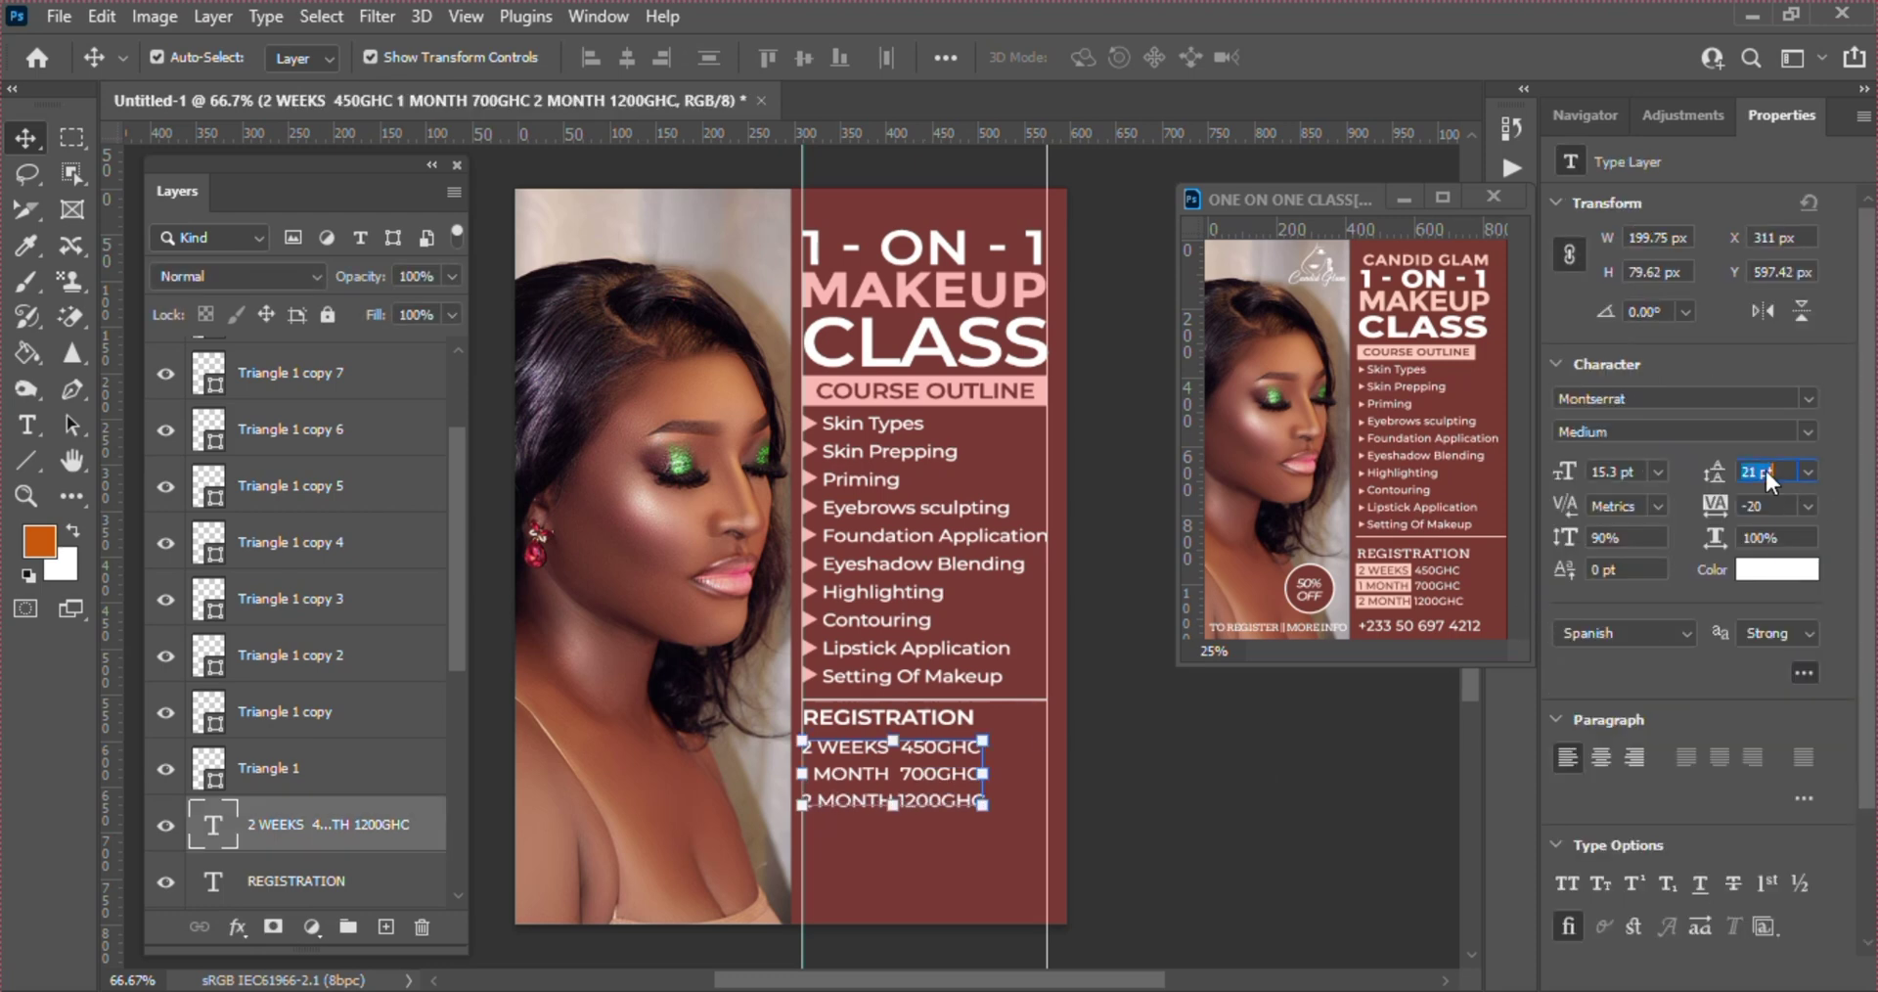
{"action": "key", "text": "Down"}
{"action": "key", "text": "Down"}
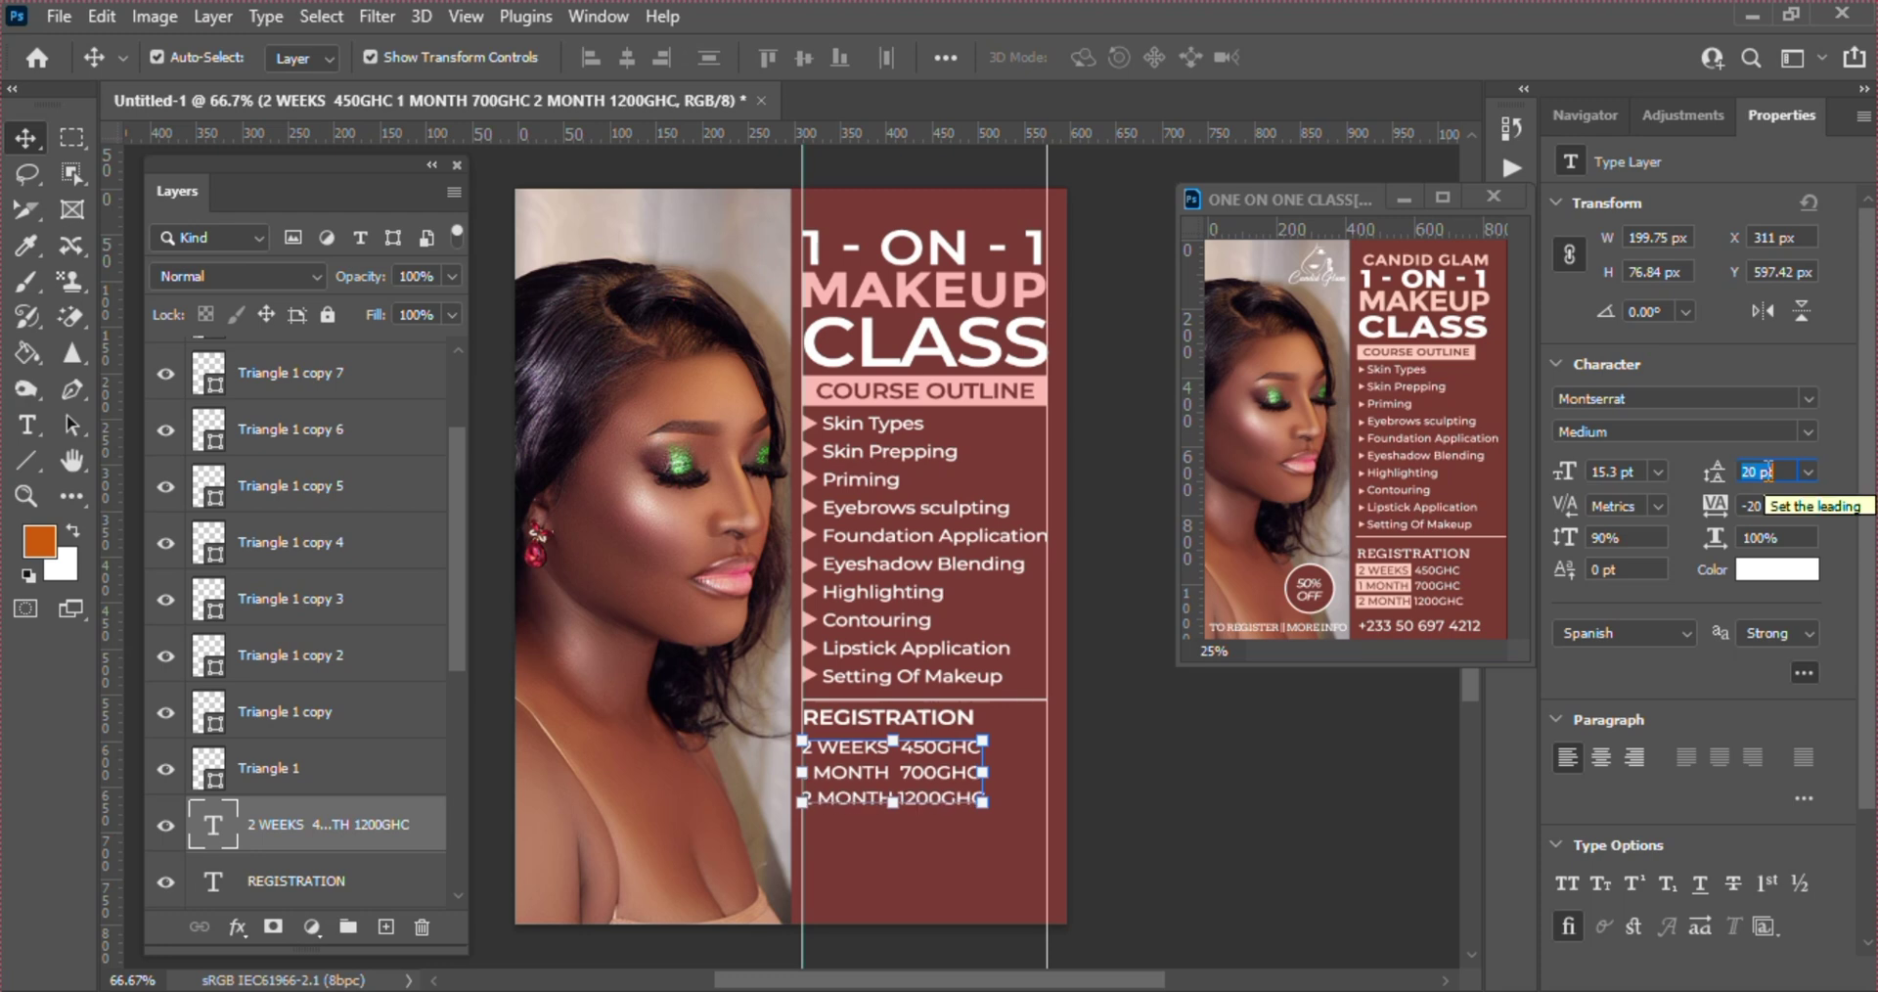
{"action": "key", "text": "Return"}
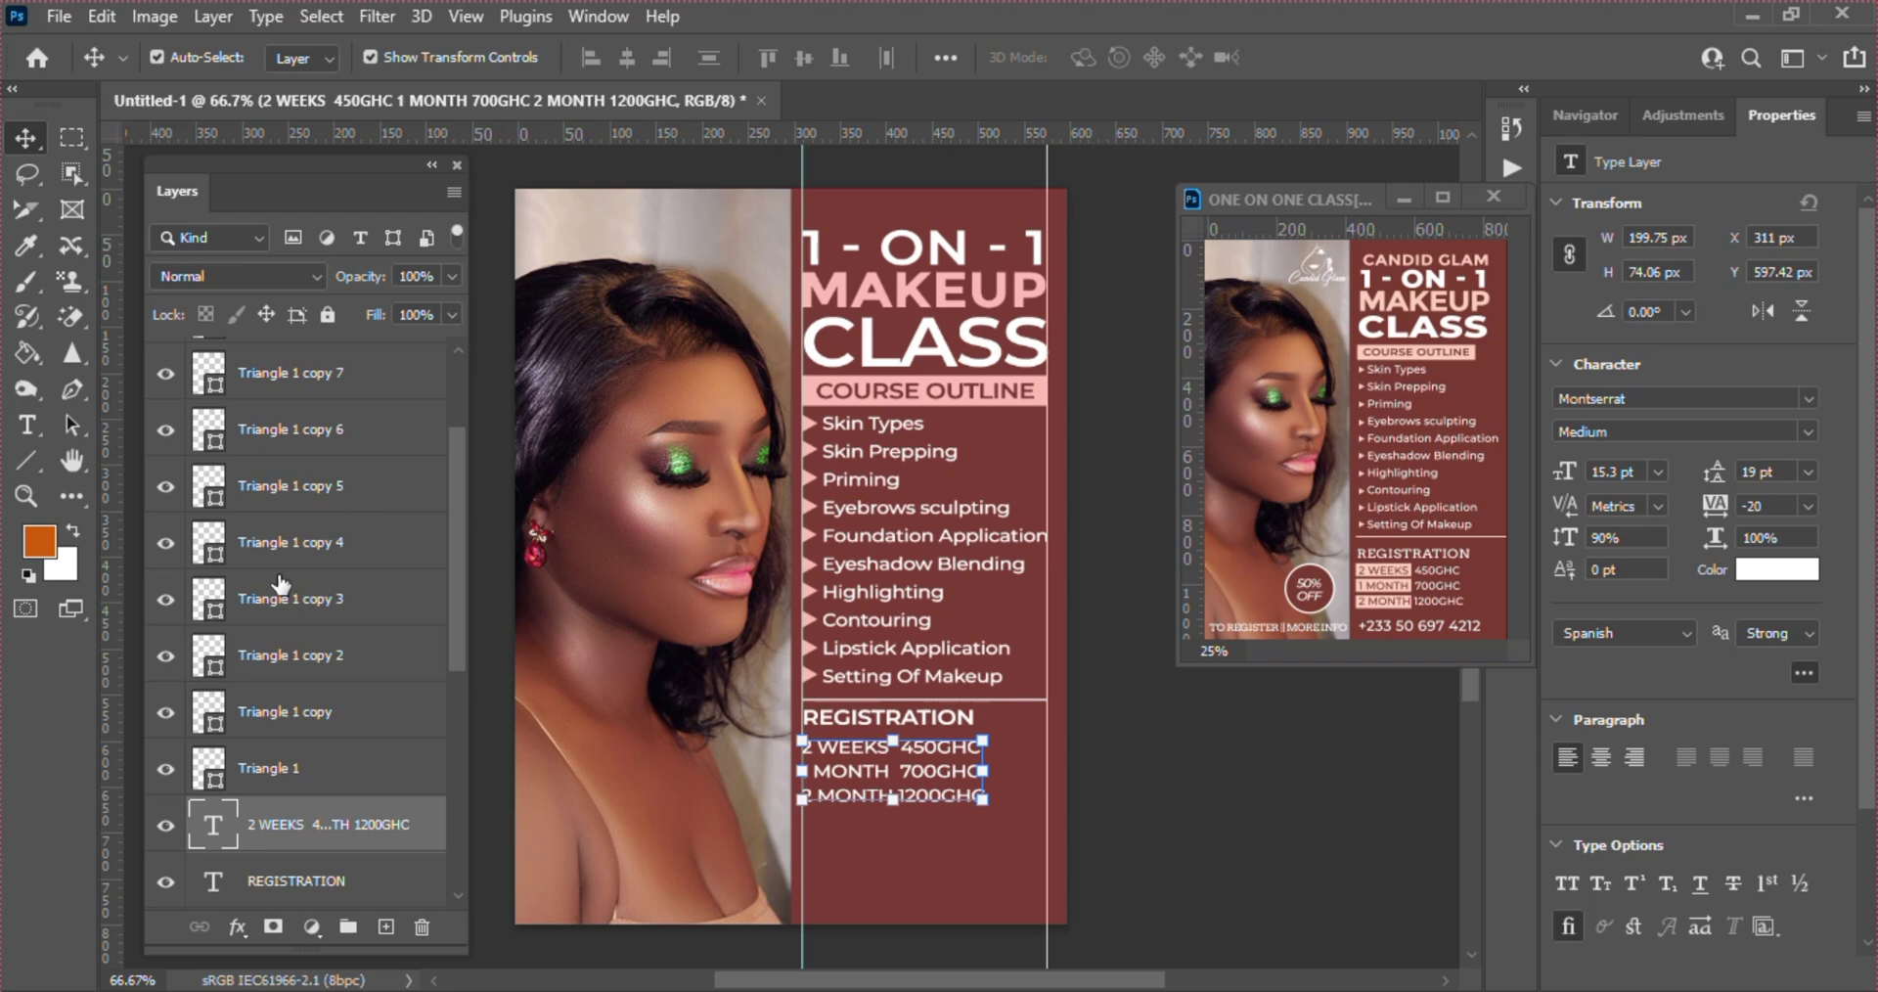
- Widen the spacing between durations and prices so 450GHC, 700GHC and 1200GHC form a roughly aligned column, and commit the text
{"action": "key", "text": "t"}
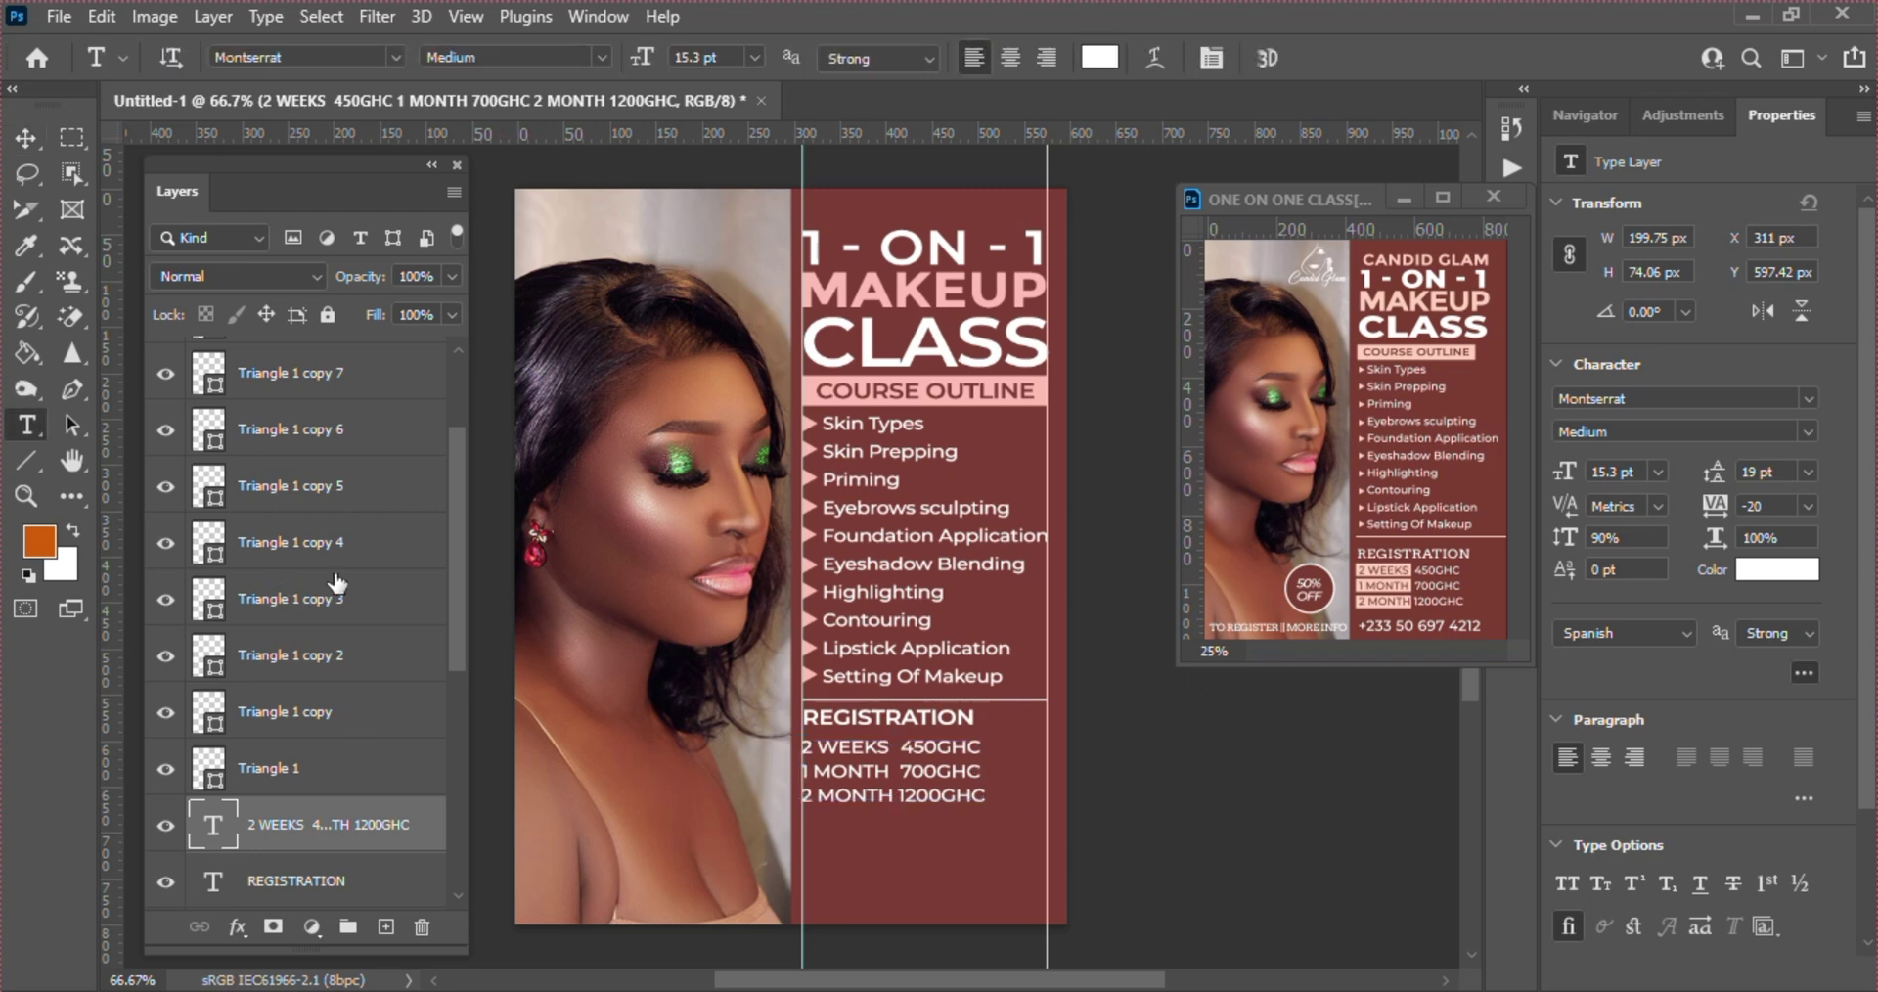
{"action": "left_click", "coordinate": [895, 746]}
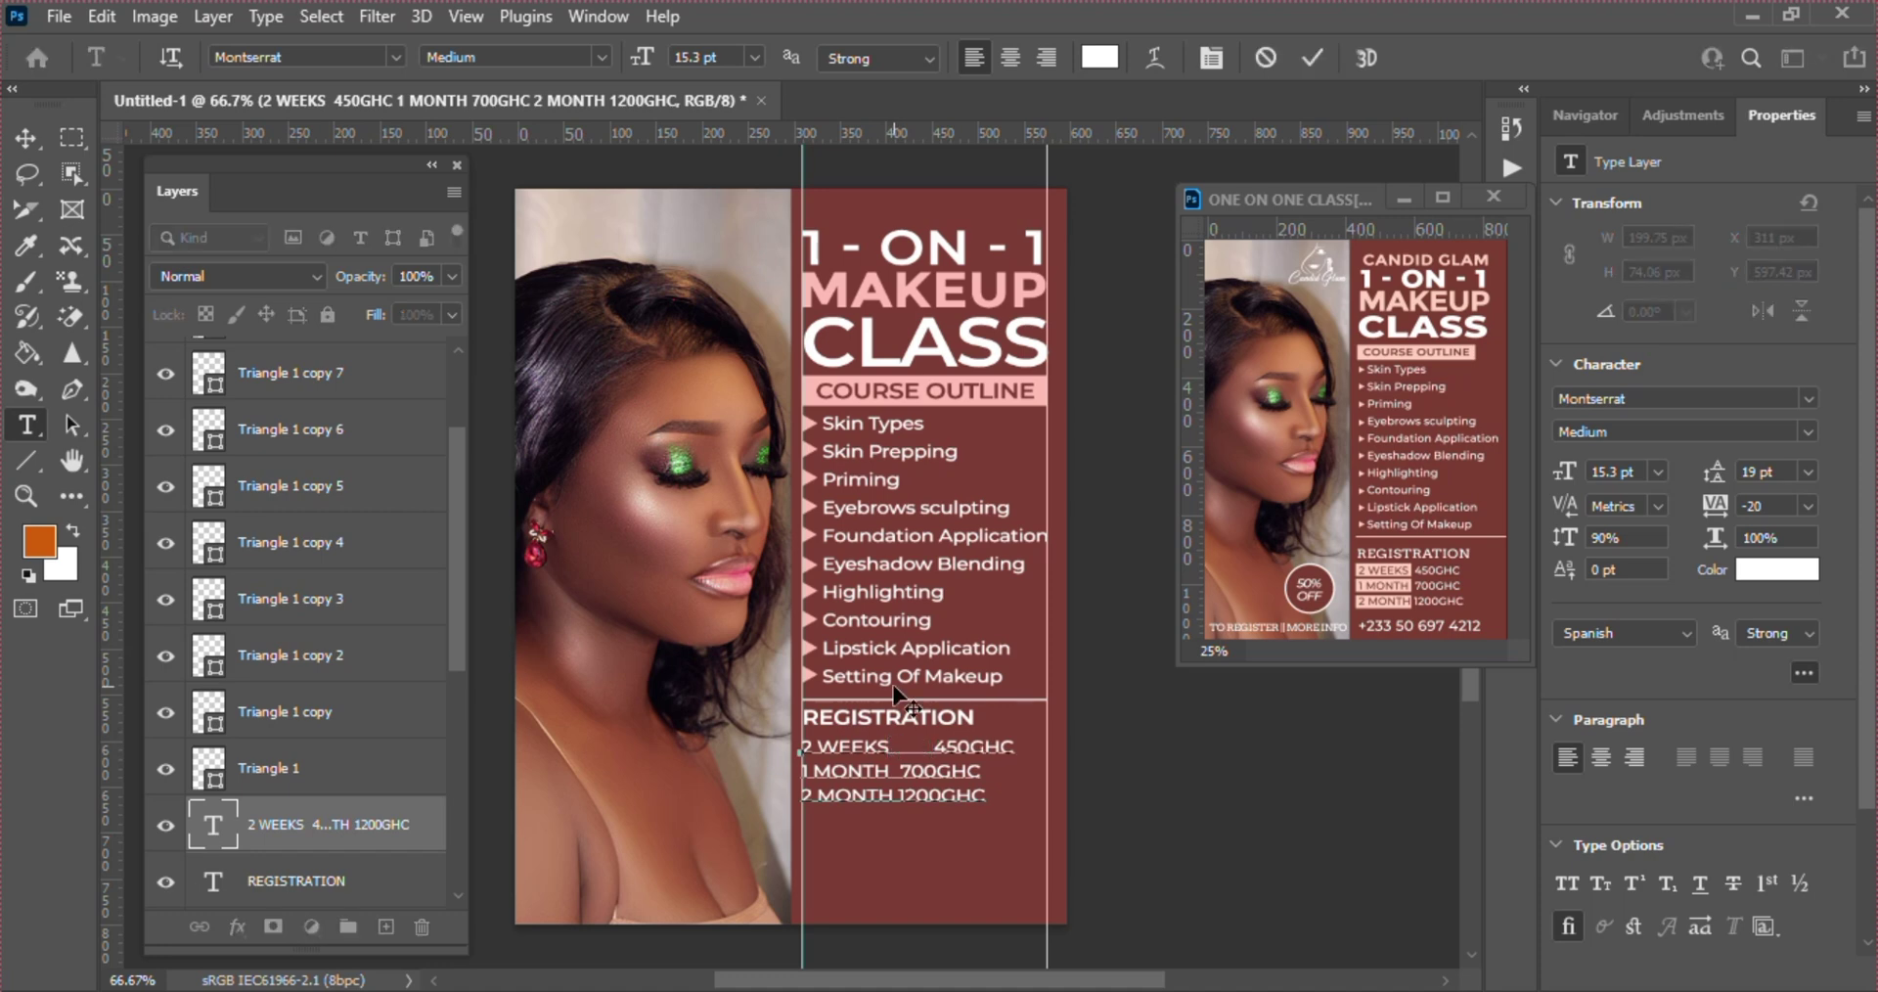
{"action": "key", "text": "BackSpace"}
{"action": "key", "text": "BackSpace"}
{"action": "key", "text": "Right"}
{"action": "key", "text": "Right"}
{"action": "left_click", "coordinate": [902, 769]}
{"action": "left_click", "coordinate": [903, 750]}
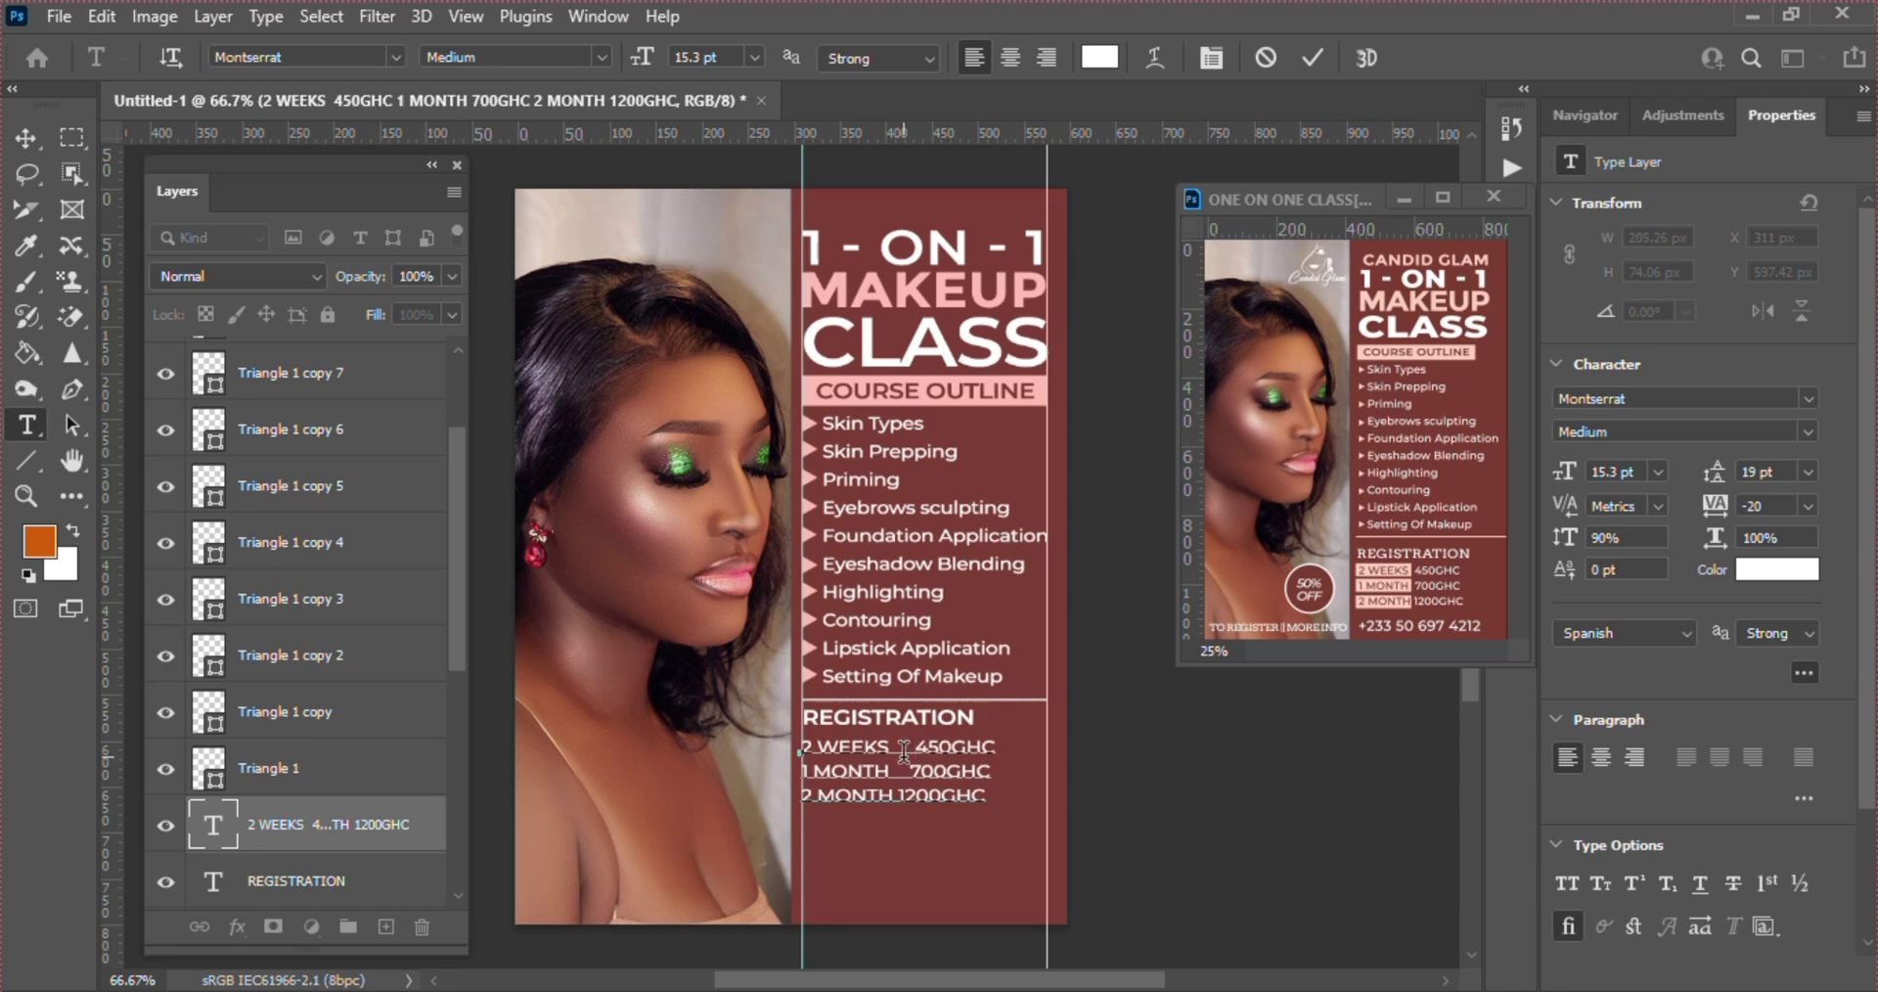
{"action": "left_click", "coordinate": [909, 765]}
{"action": "left_click", "coordinate": [900, 795]}
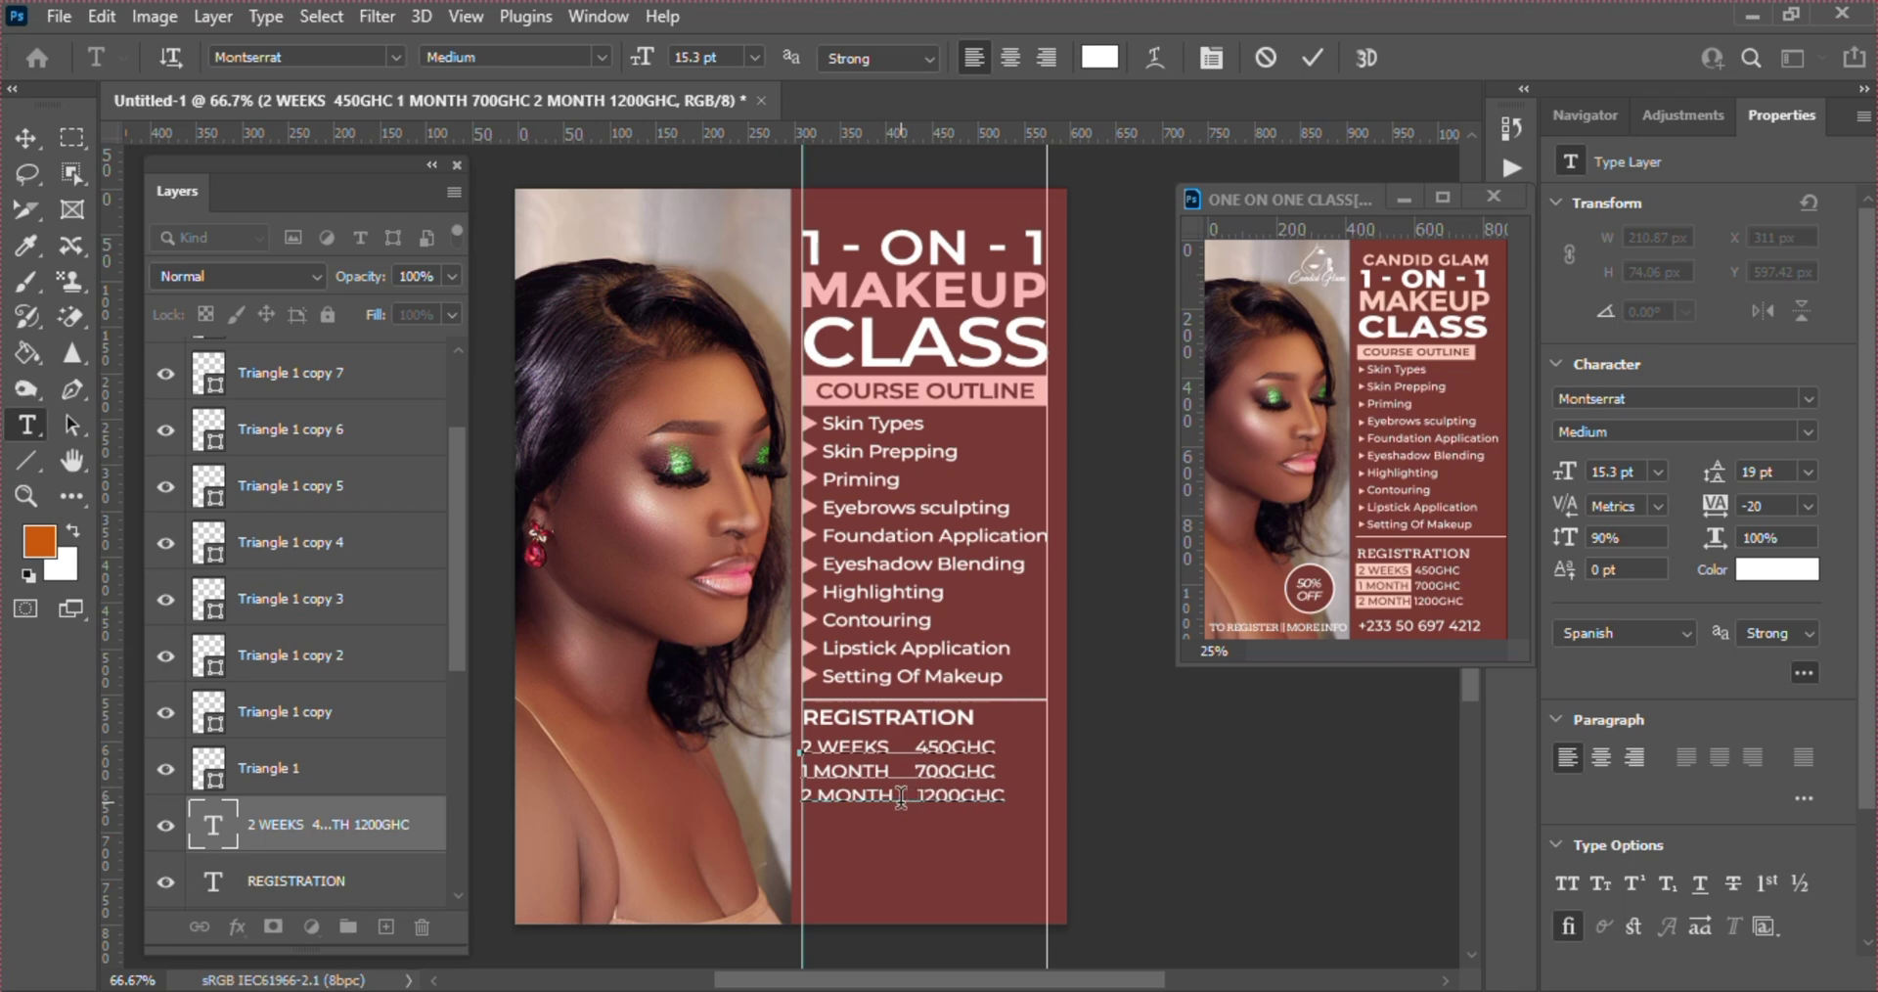
{"action": "left_click", "coordinate": [1309, 54]}
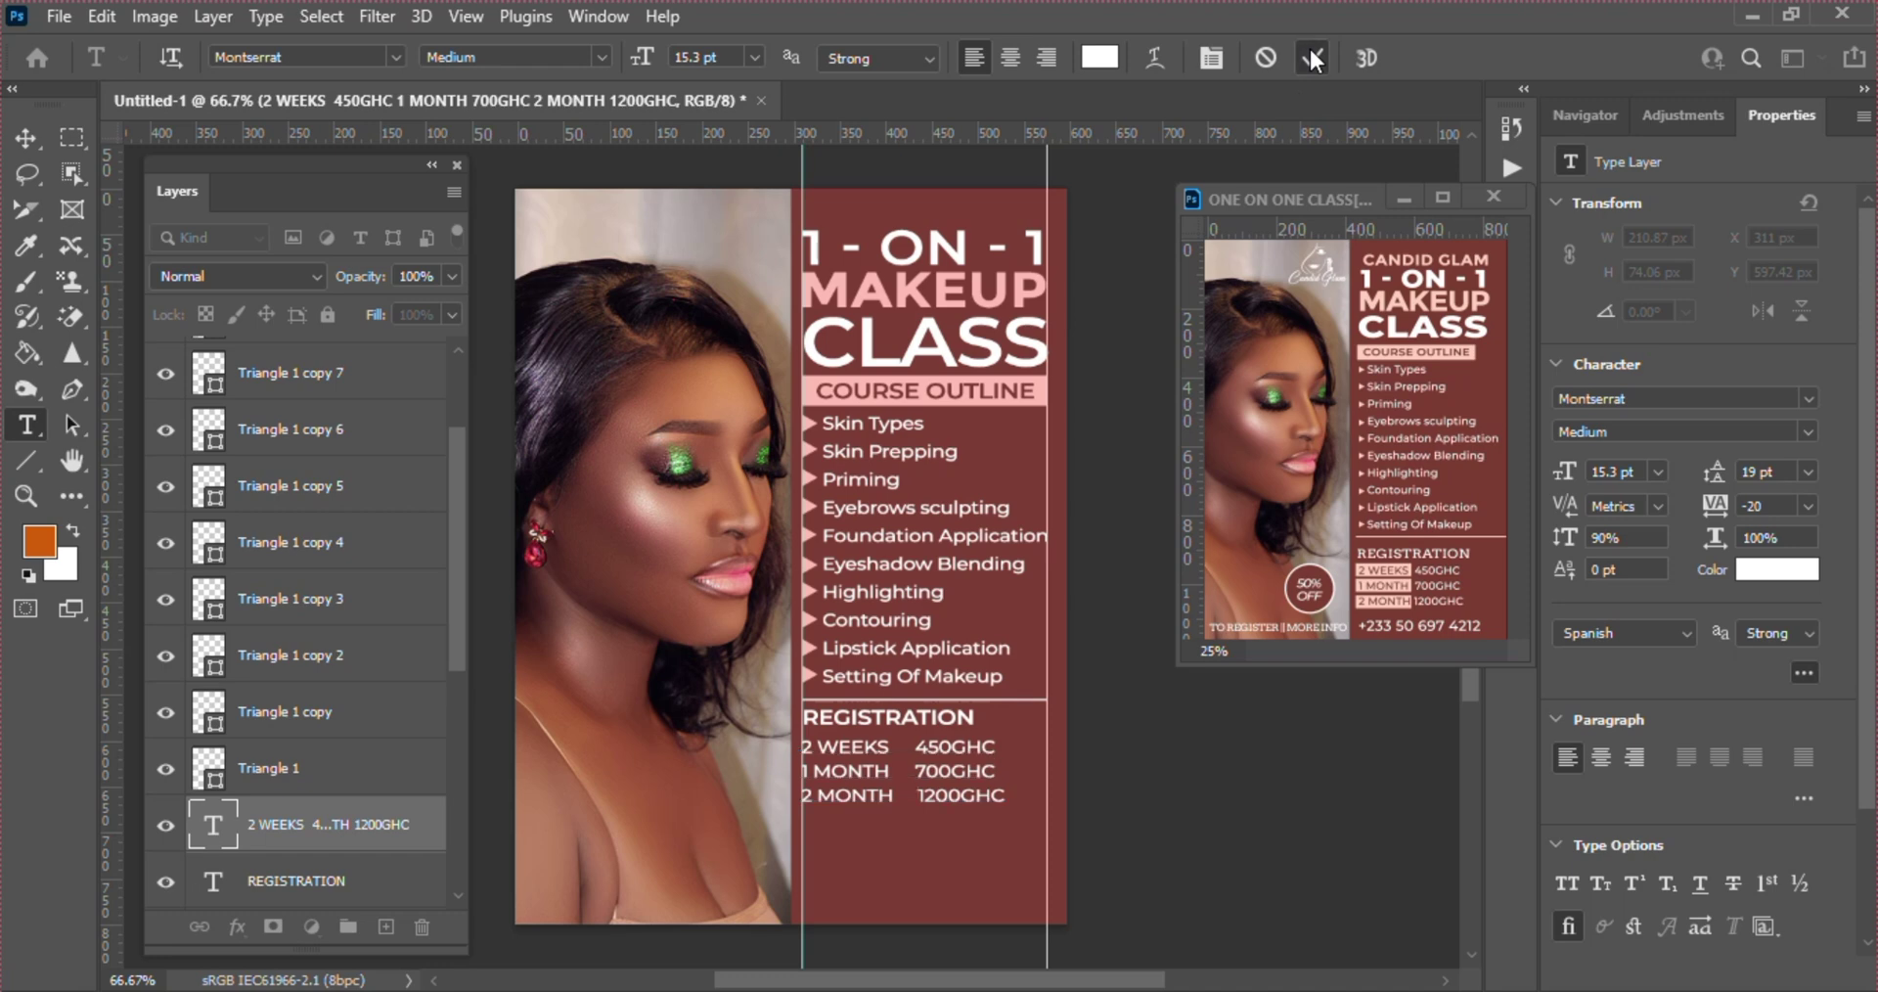
{"action": "key", "text": "v"}
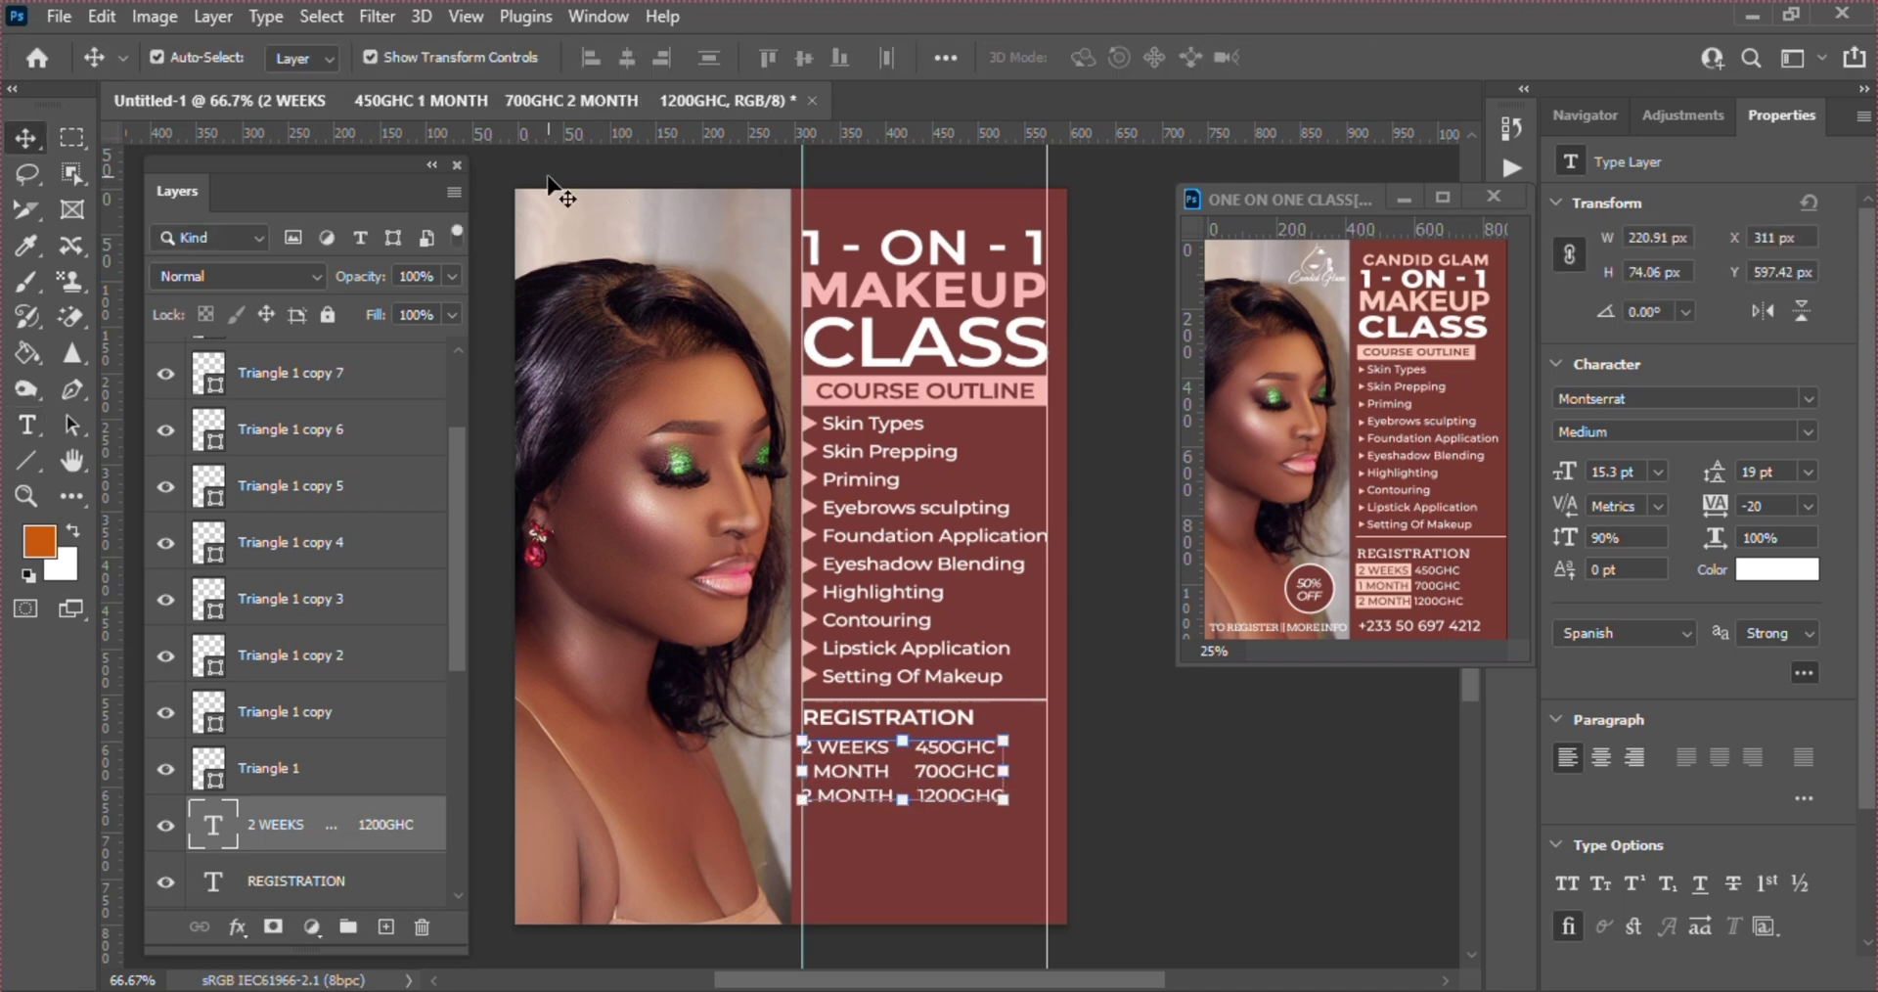
{"action": "left_click", "coordinate": [27, 455]}
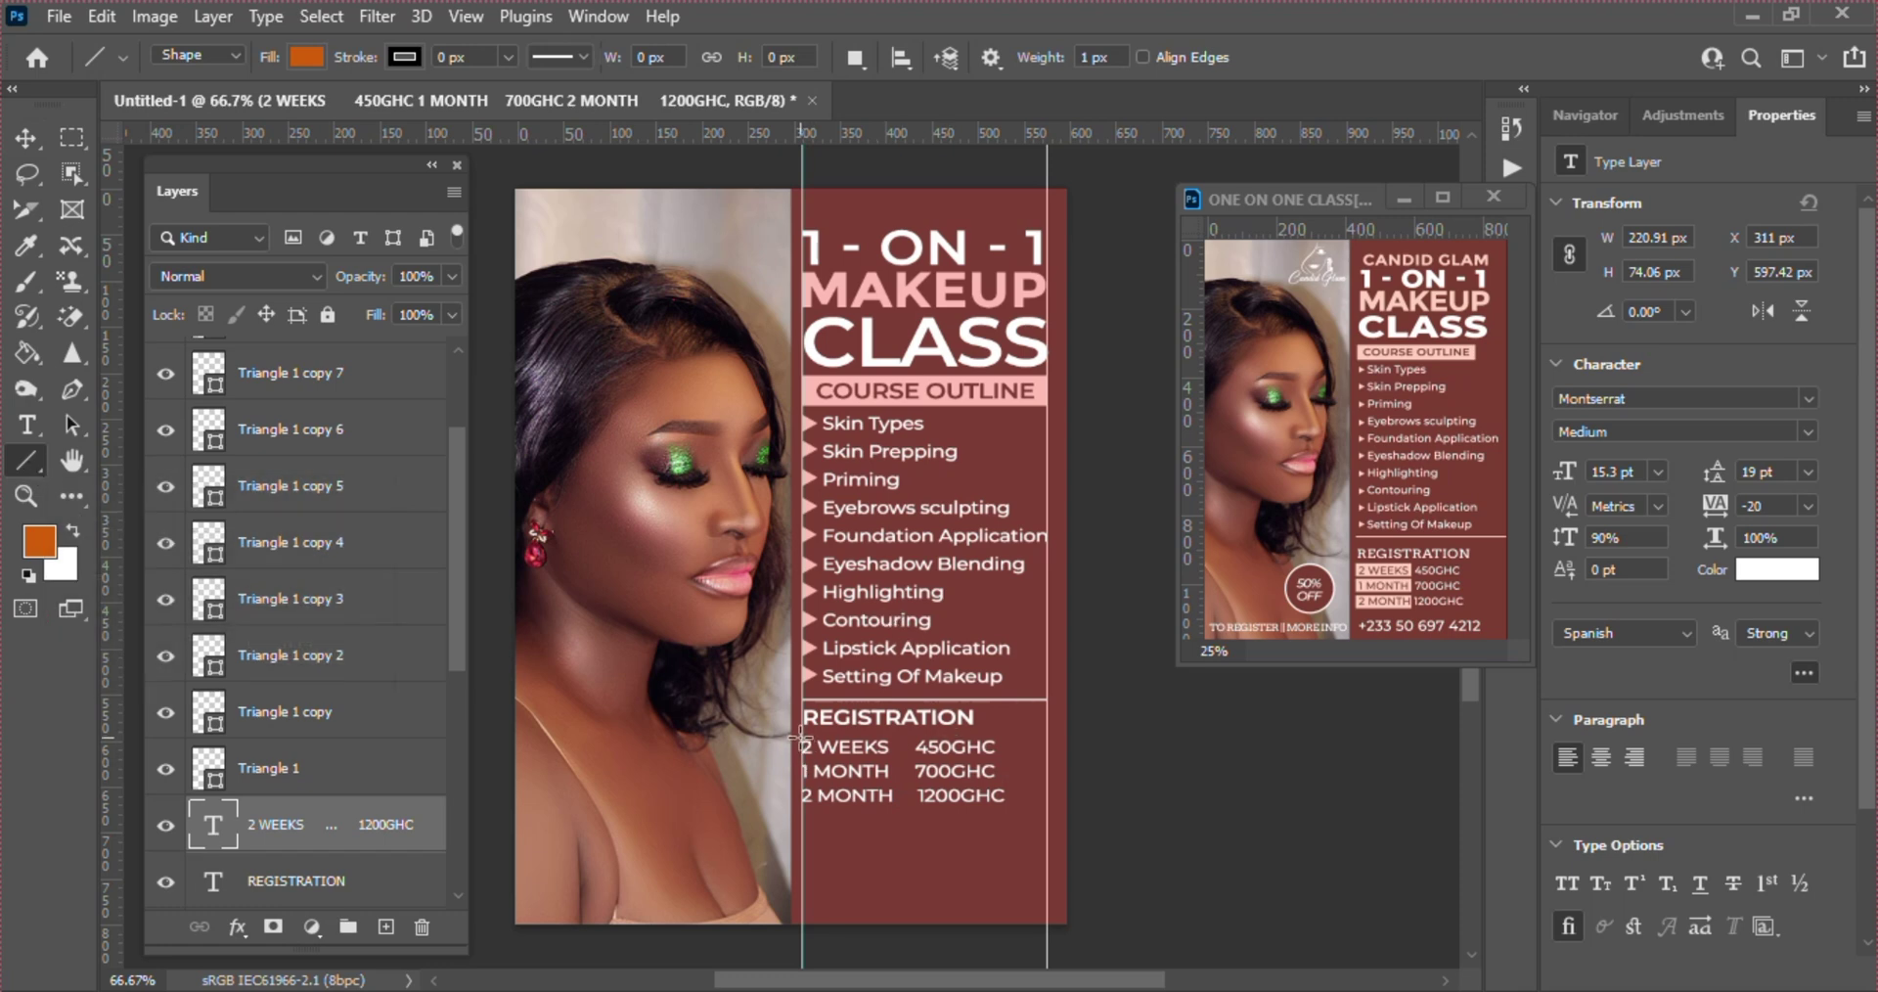
{"action": "left_click_drag", "start_coordinate": [801, 739], "coordinate": [854, 761]}
{"action": "key", "text": "ctrl+z"}
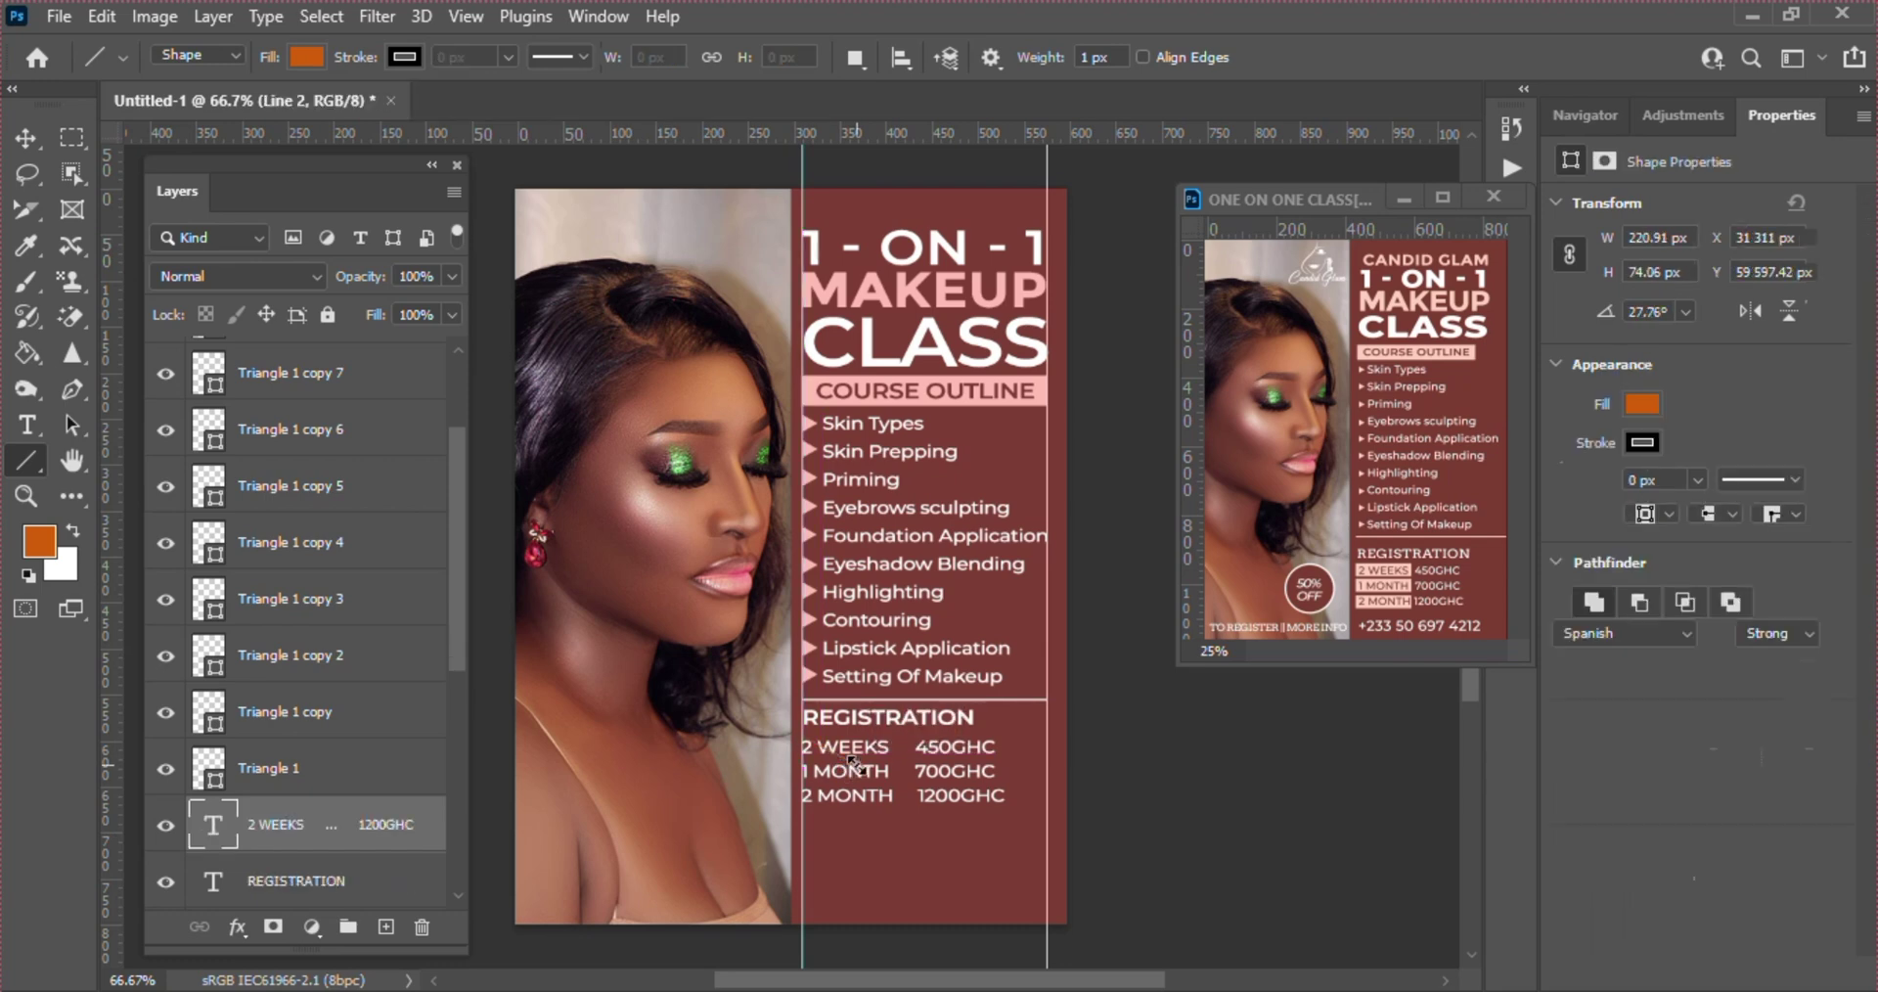
- Draw a rectangle of about 103 × 25 px over "2 WEEKS" and place its layer beneath the price text layer
{"action": "right_click", "coordinate": [20, 455]}
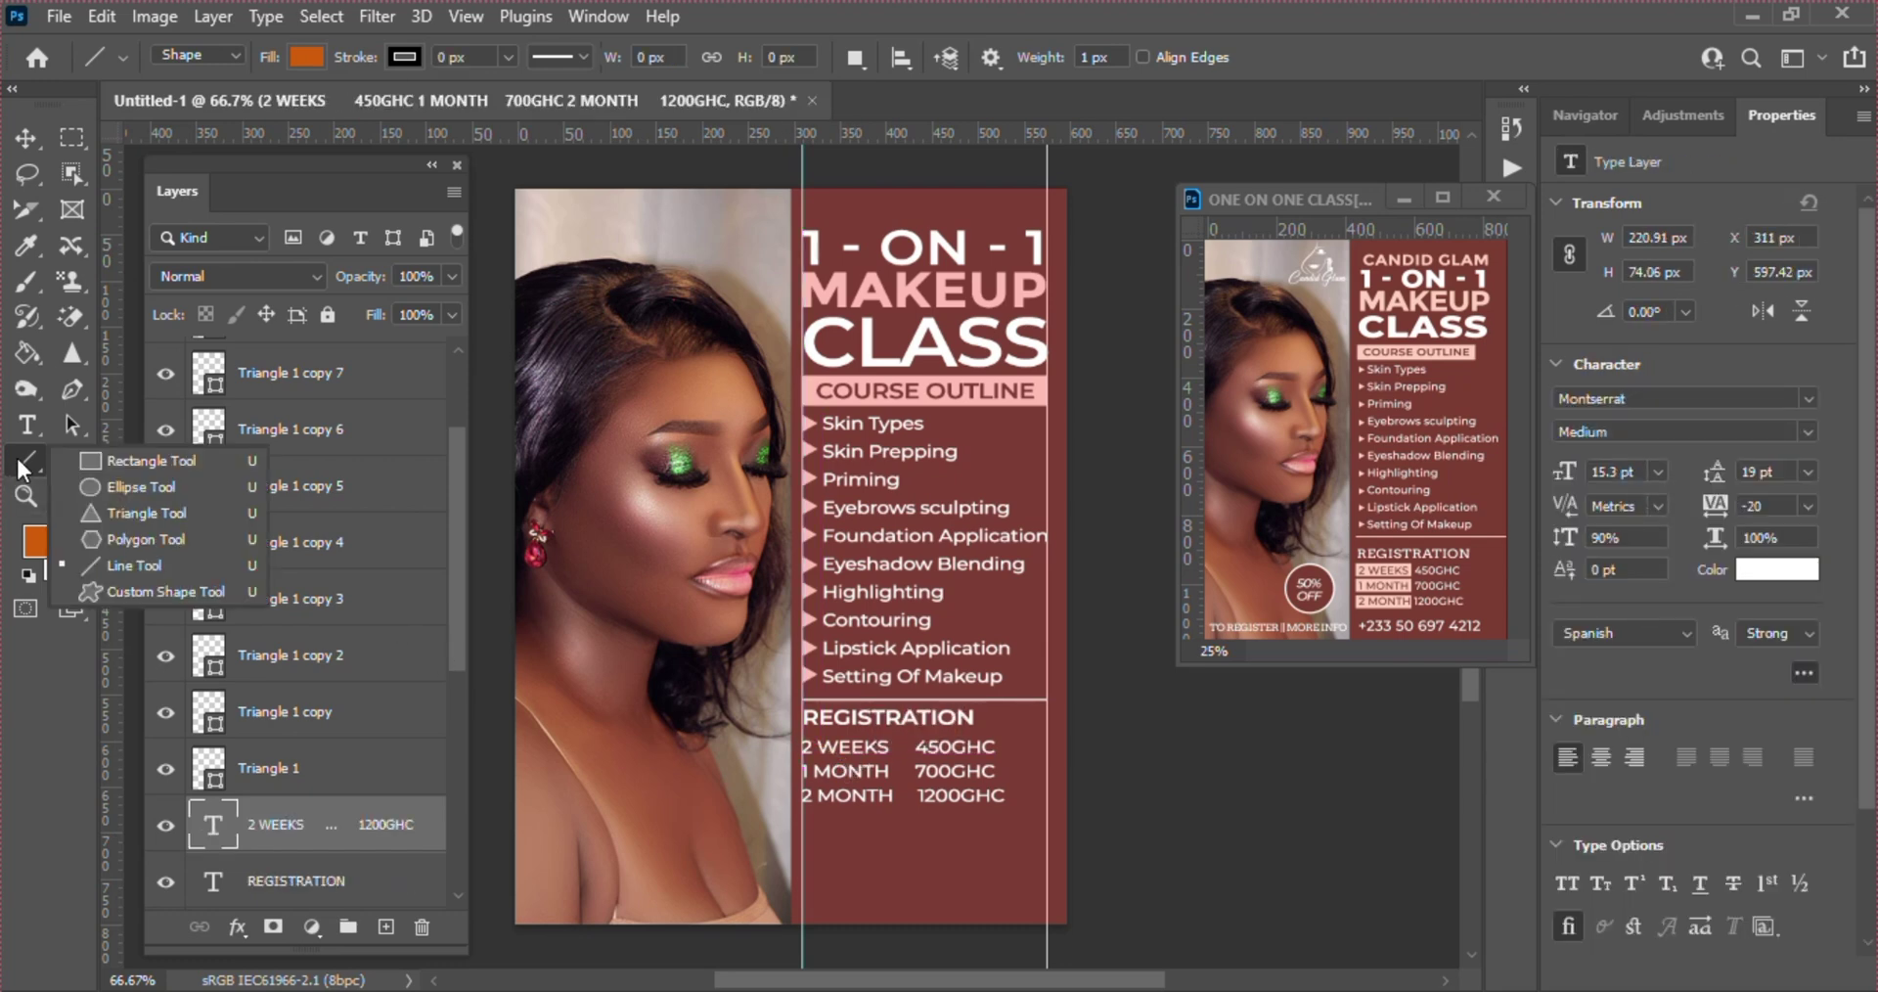
{"action": "left_click", "coordinate": [114, 458]}
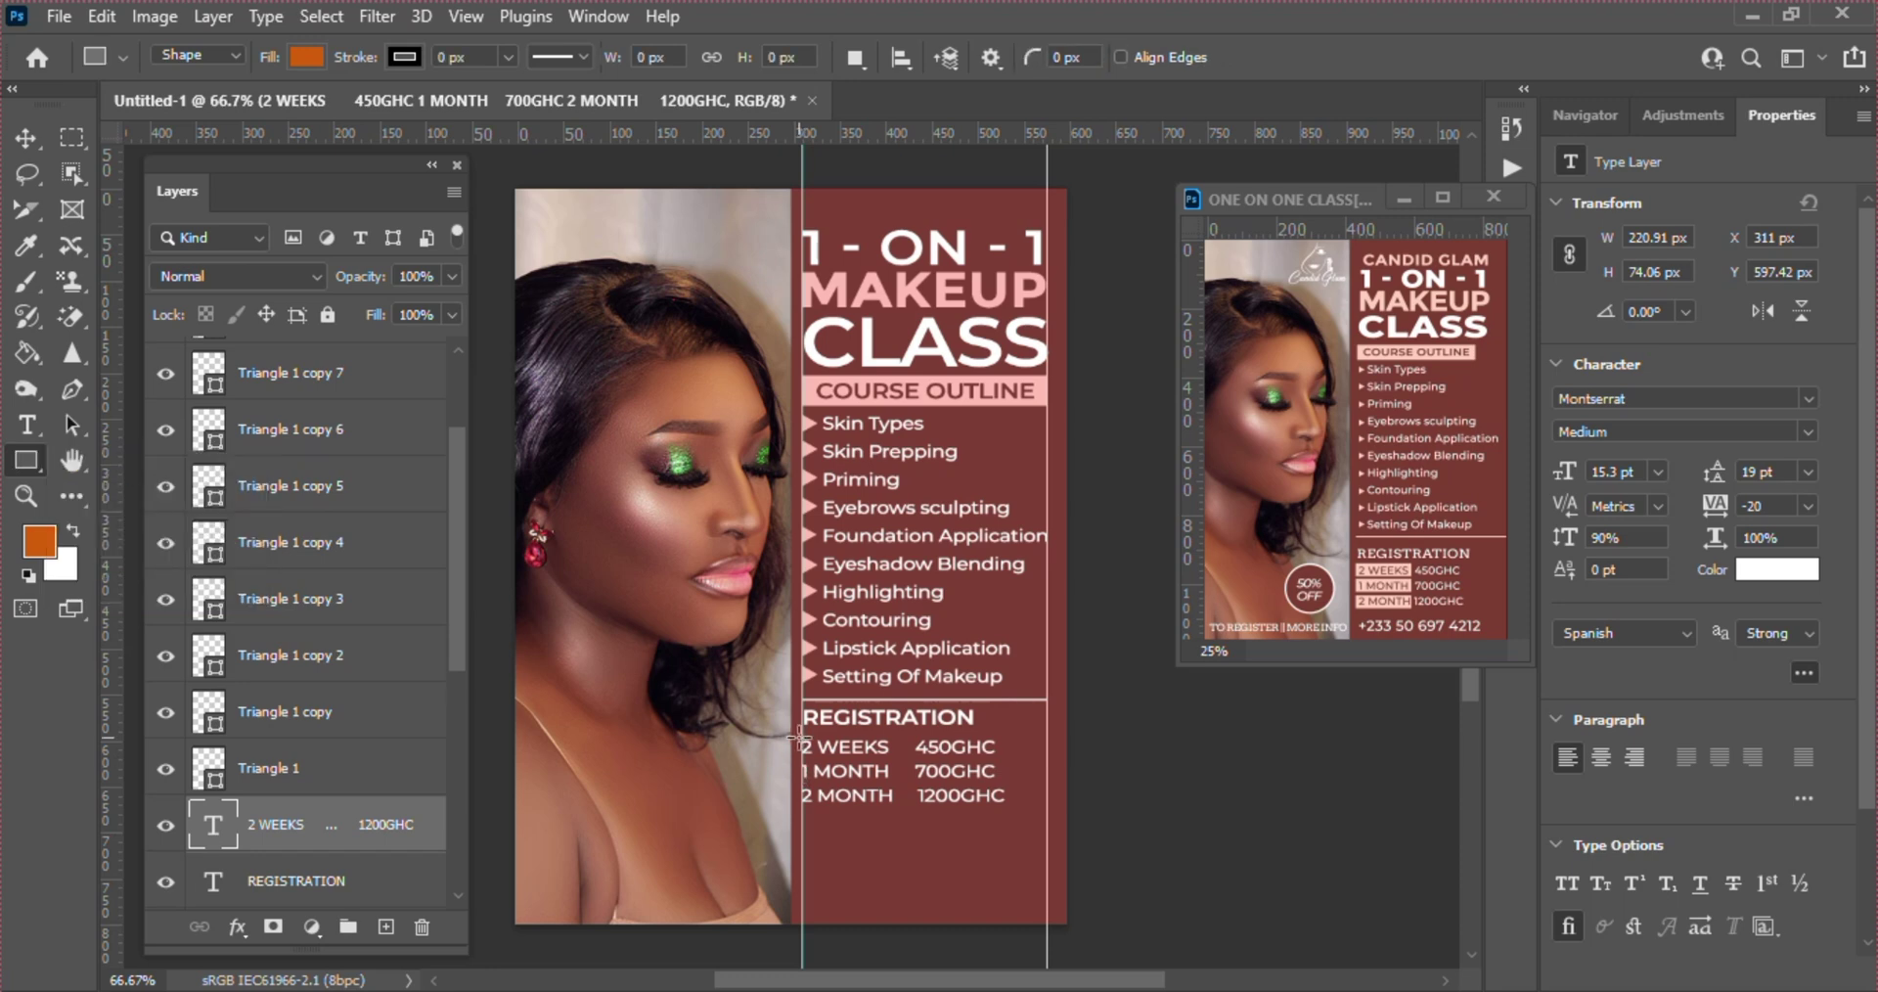
{"action": "left_click_drag", "start_coordinate": [802, 735], "coordinate": [896, 757]}
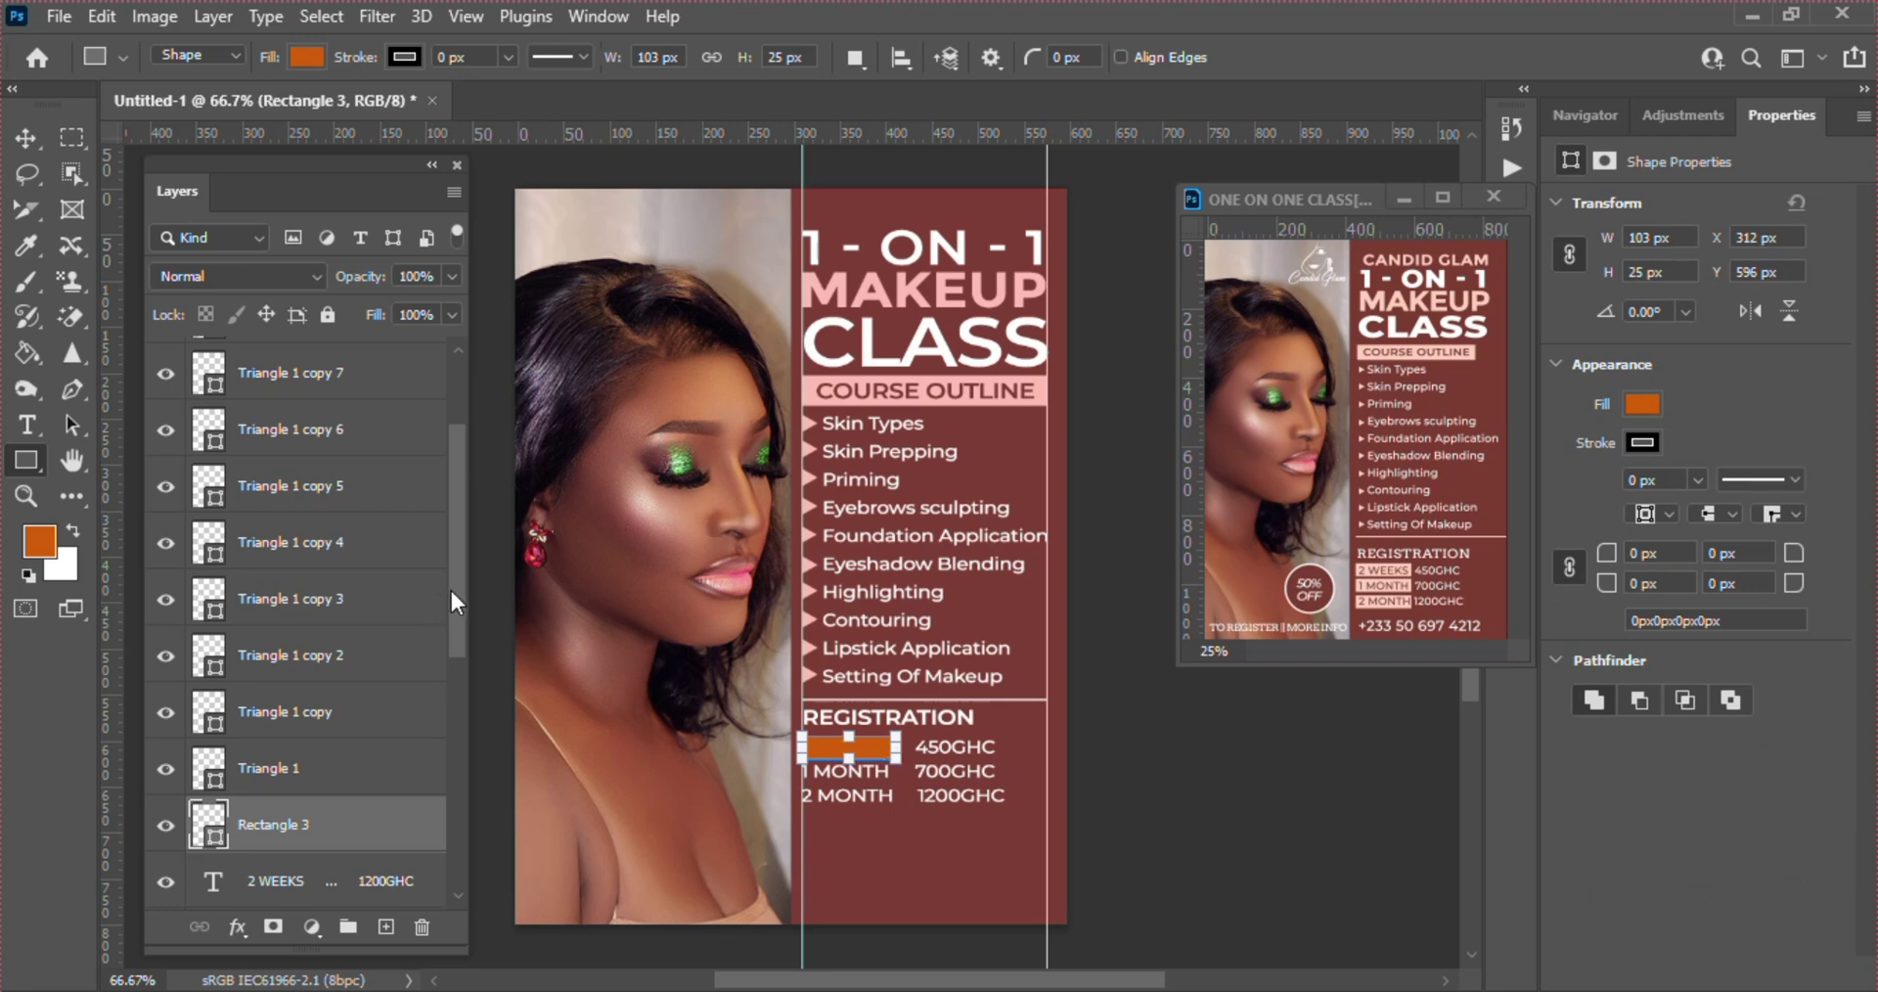
{"action": "left_click_drag", "start_coordinate": [450, 587], "coordinate": [458, 653]}
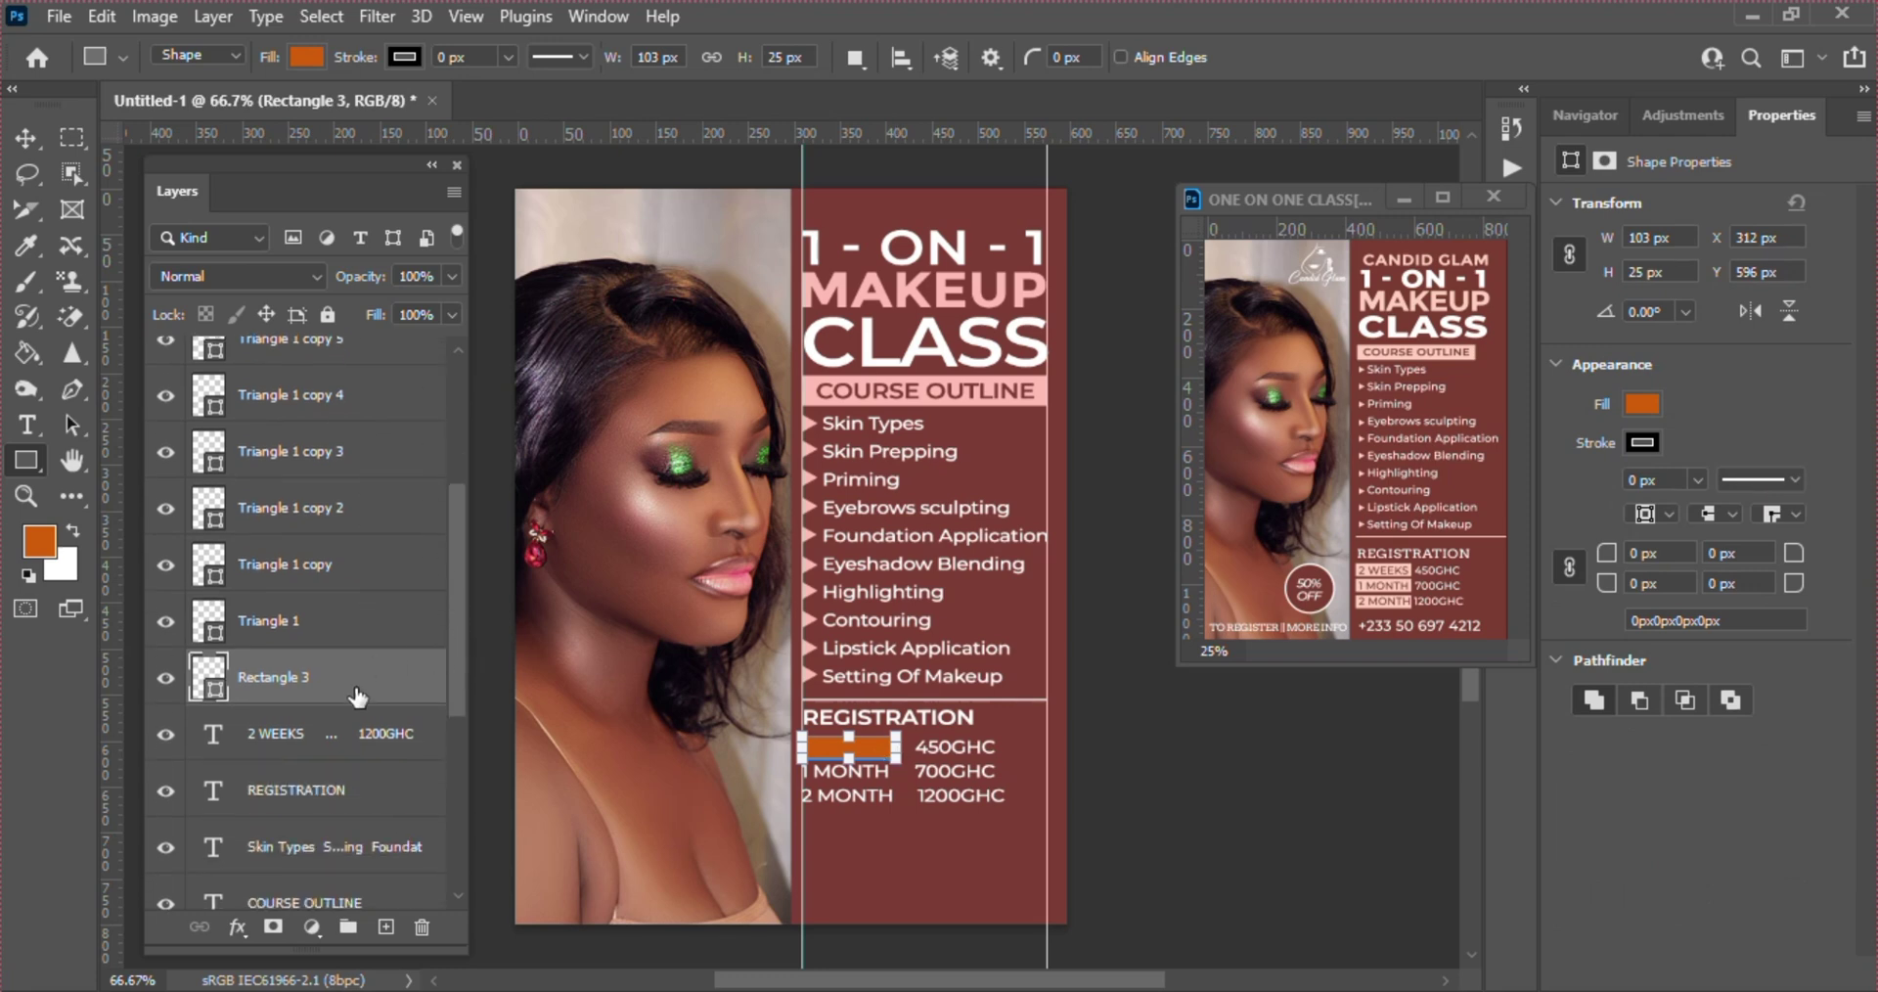
{"action": "left_click_drag", "start_coordinate": [358, 696], "coordinate": [358, 761]}
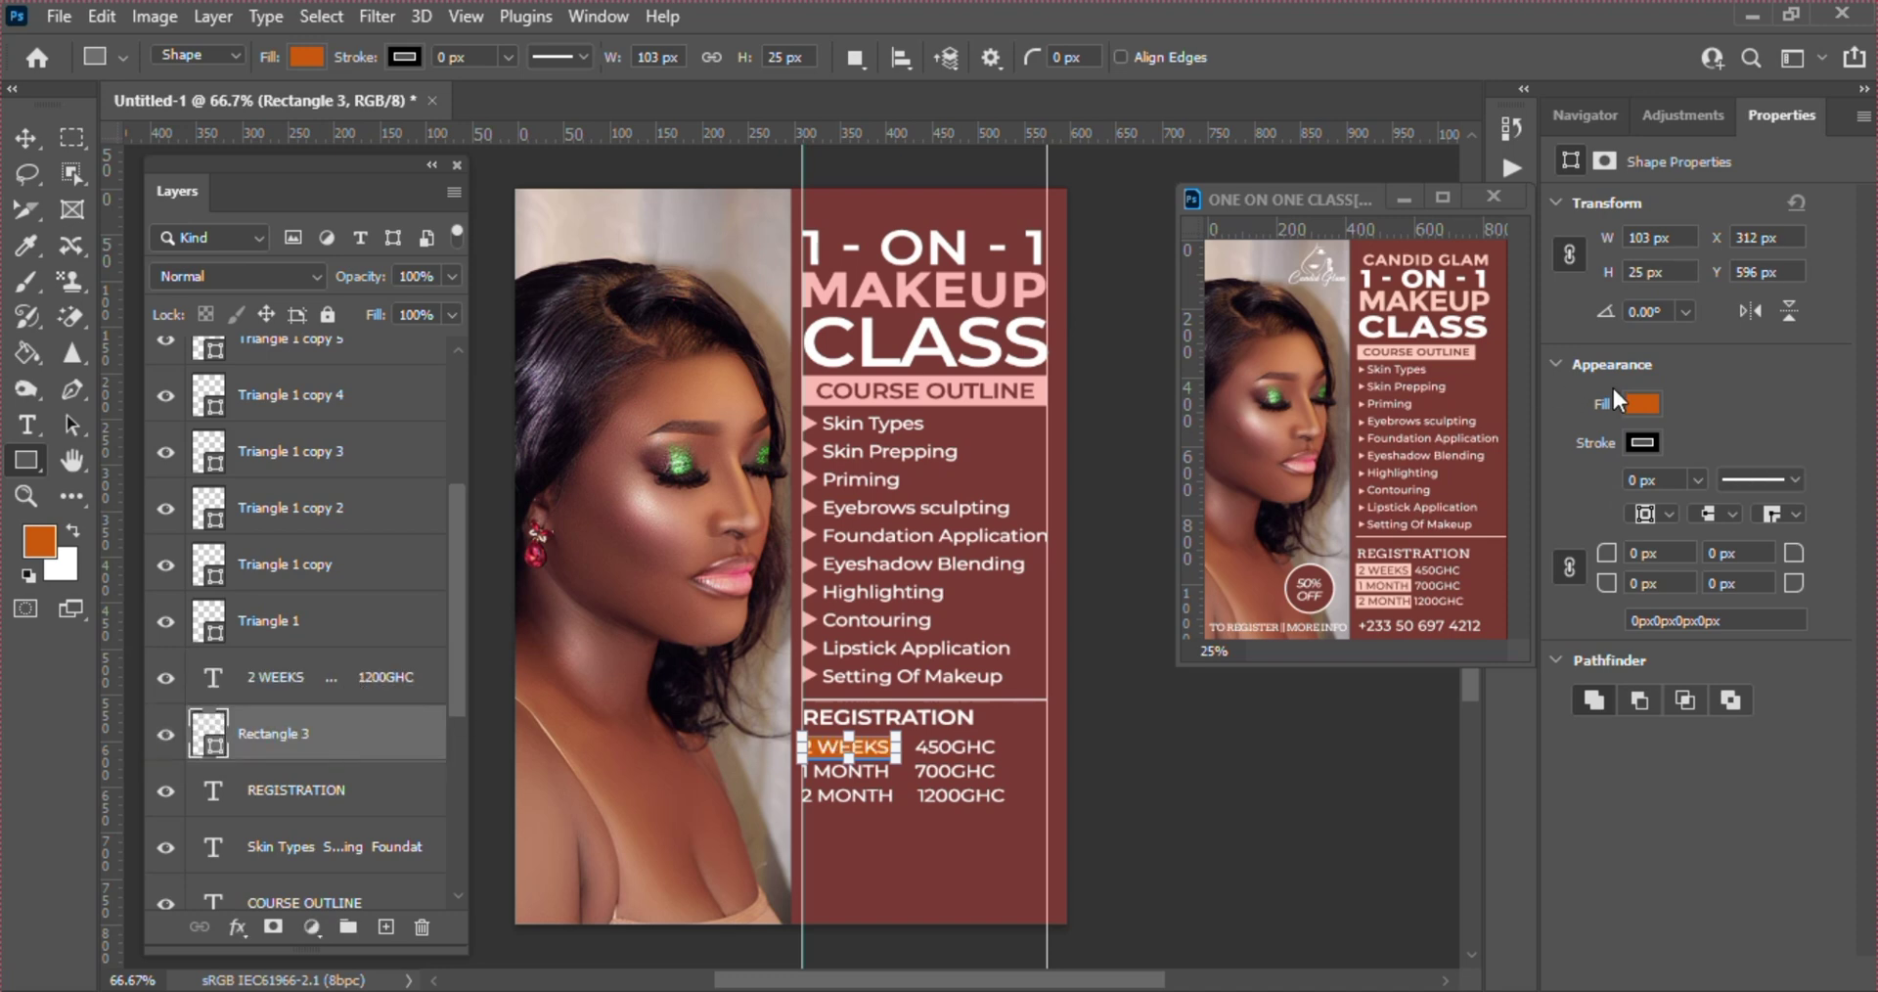
- Fill the rectangle behind "2 WEEKS" with the recently used light pink and remove its stroke
{"action": "left_click", "coordinate": [1643, 404]}
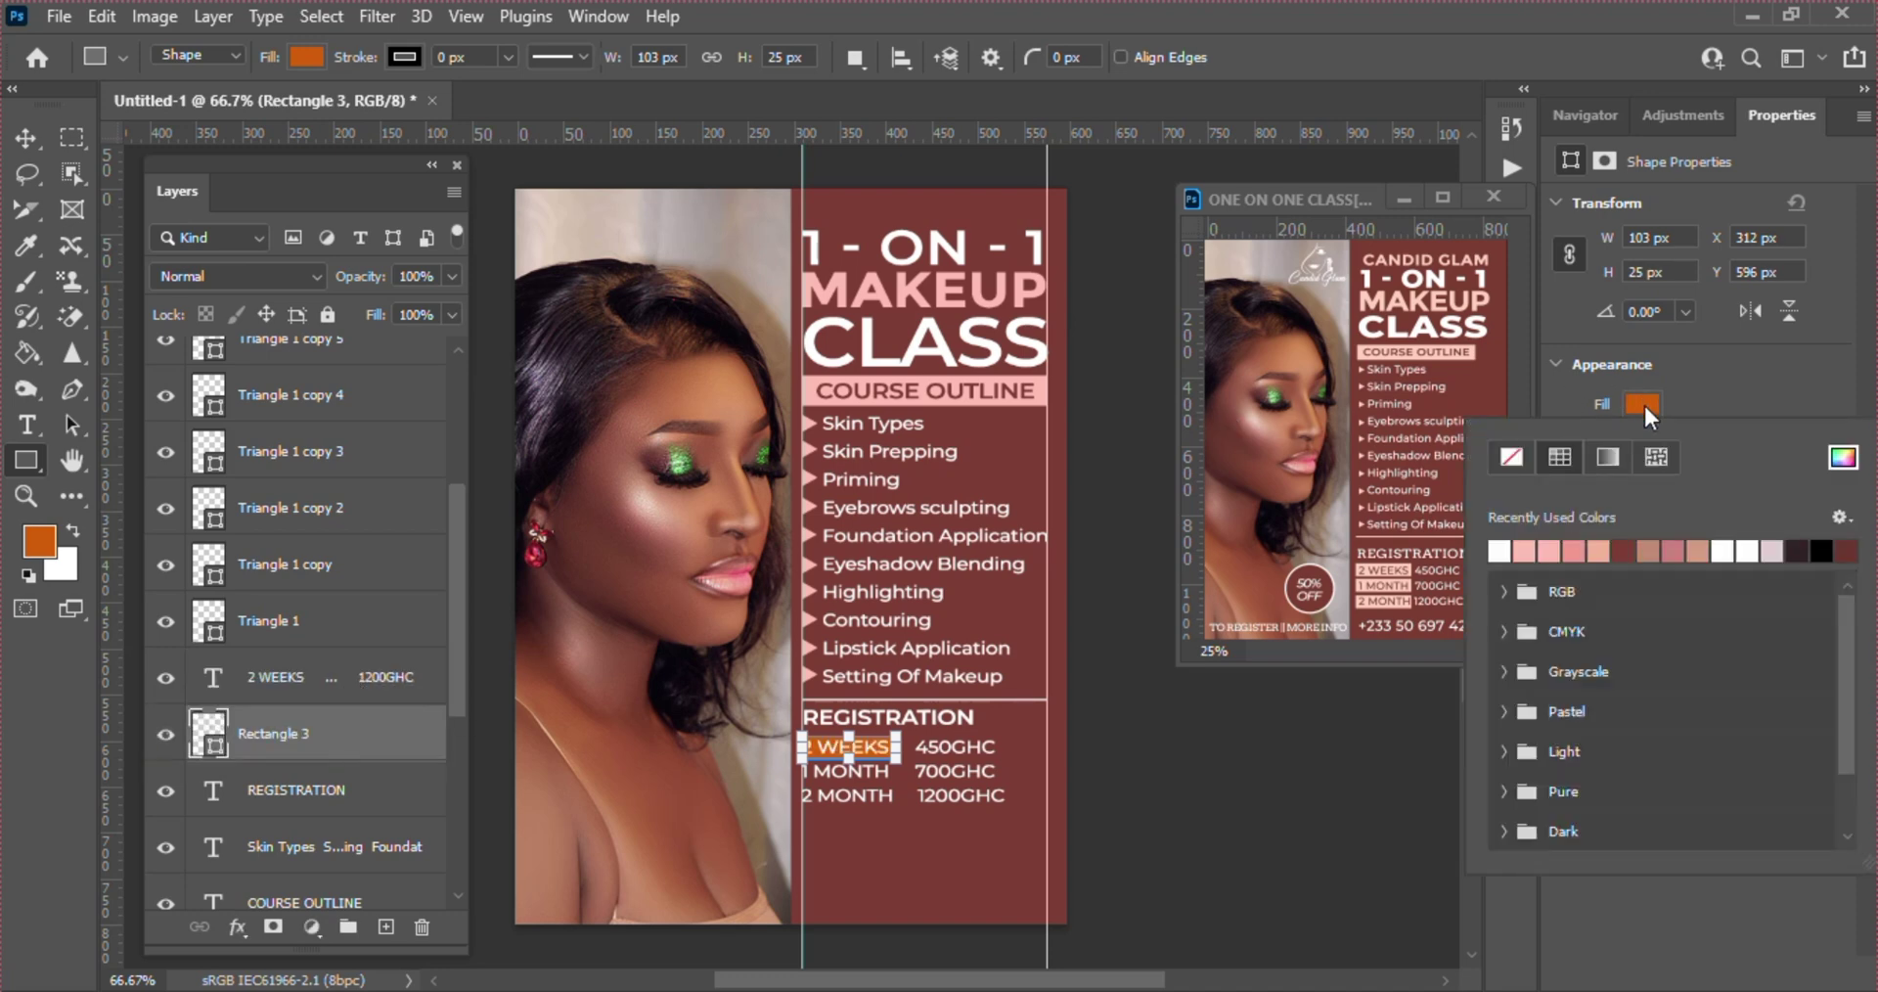
{"action": "left_click", "coordinate": [1524, 551]}
{"action": "left_click", "coordinate": [1783, 366]}
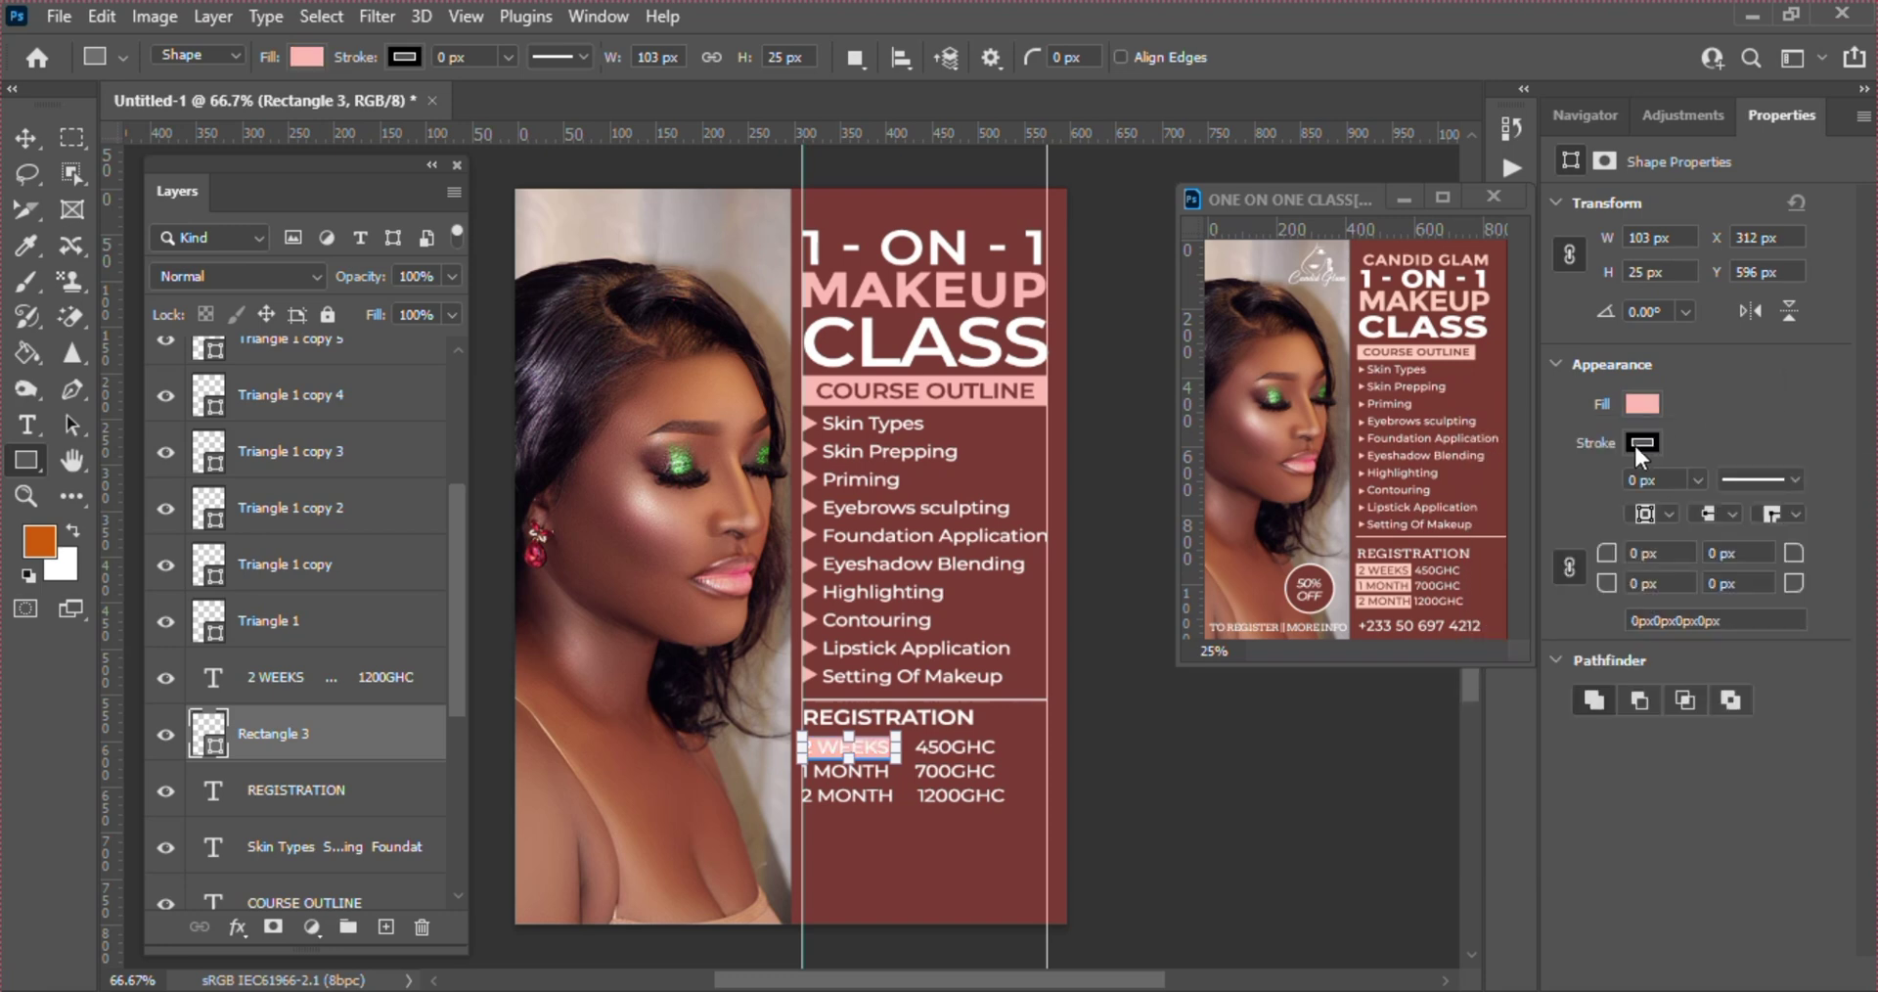
{"action": "left_click", "coordinate": [1640, 442]}
{"action": "left_click", "coordinate": [1562, 497]}
{"action": "left_click", "coordinate": [1721, 411]}
- Duplicate the pink rectangle and move the copy straight down to Y 626 px, behind "1 MONTH"
{"action": "key", "text": "ctrl+j"}
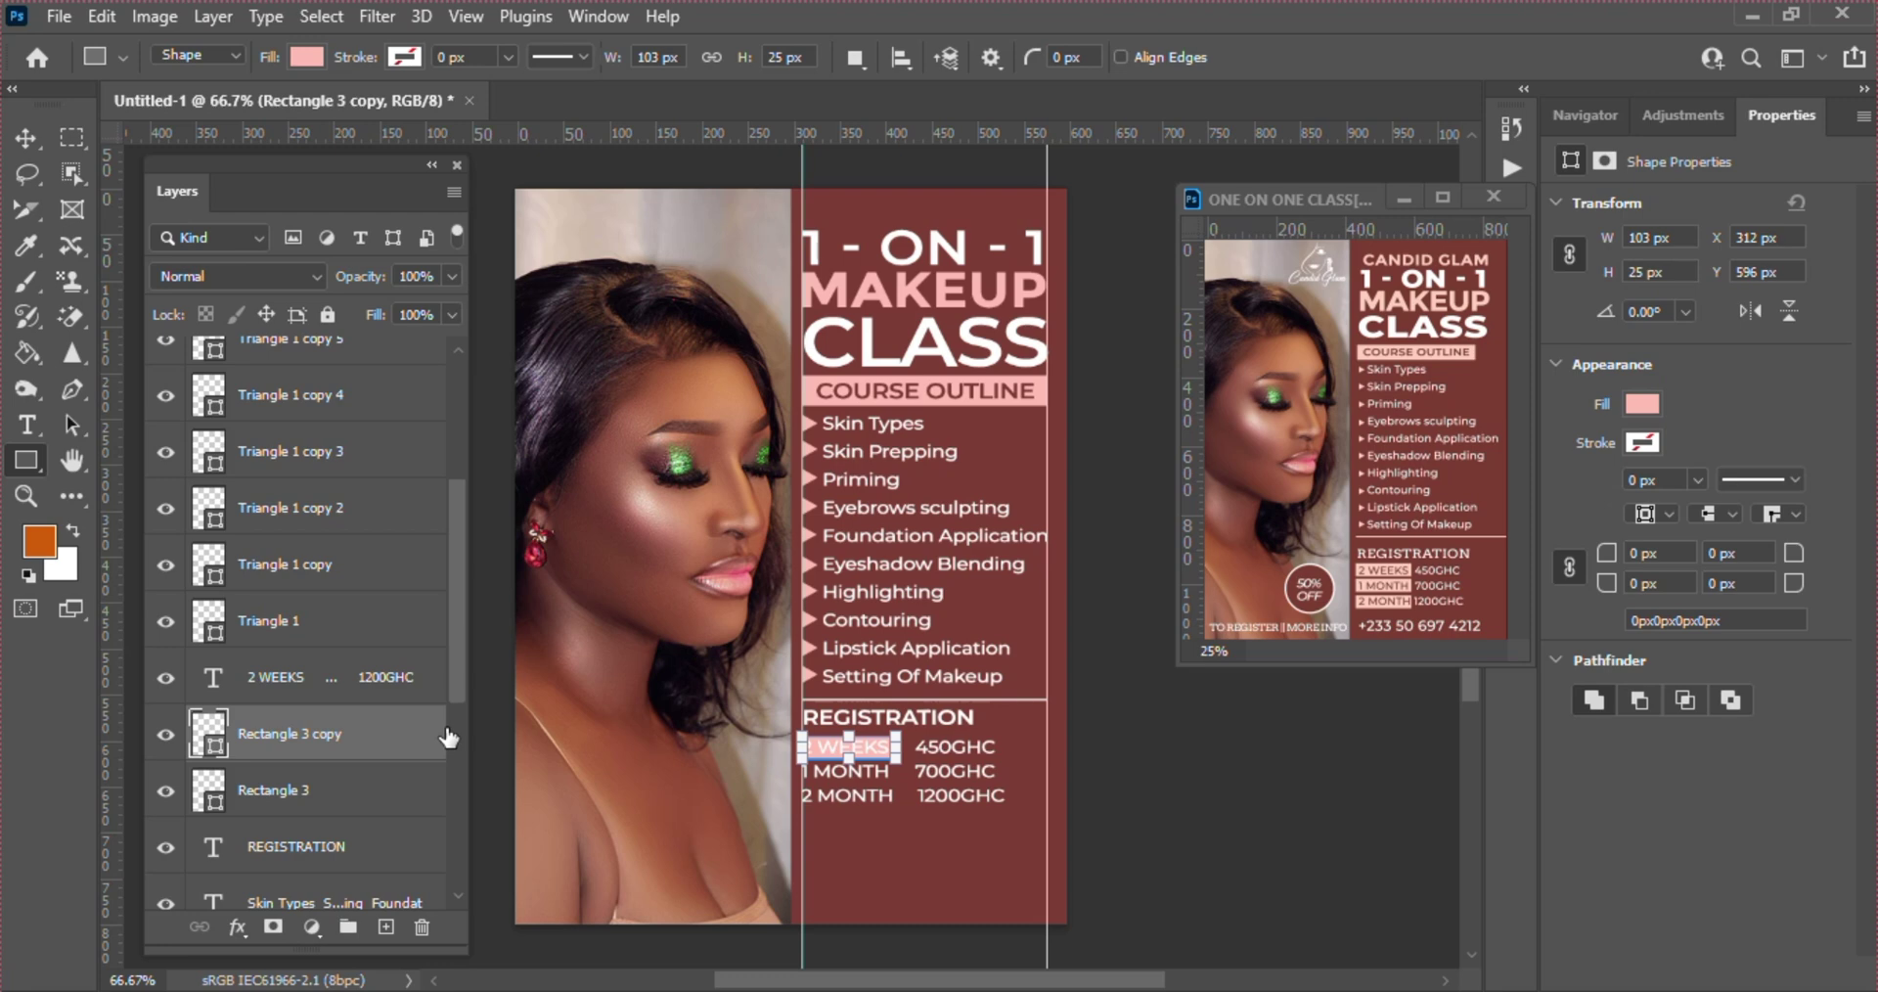
{"action": "key", "text": "v"}
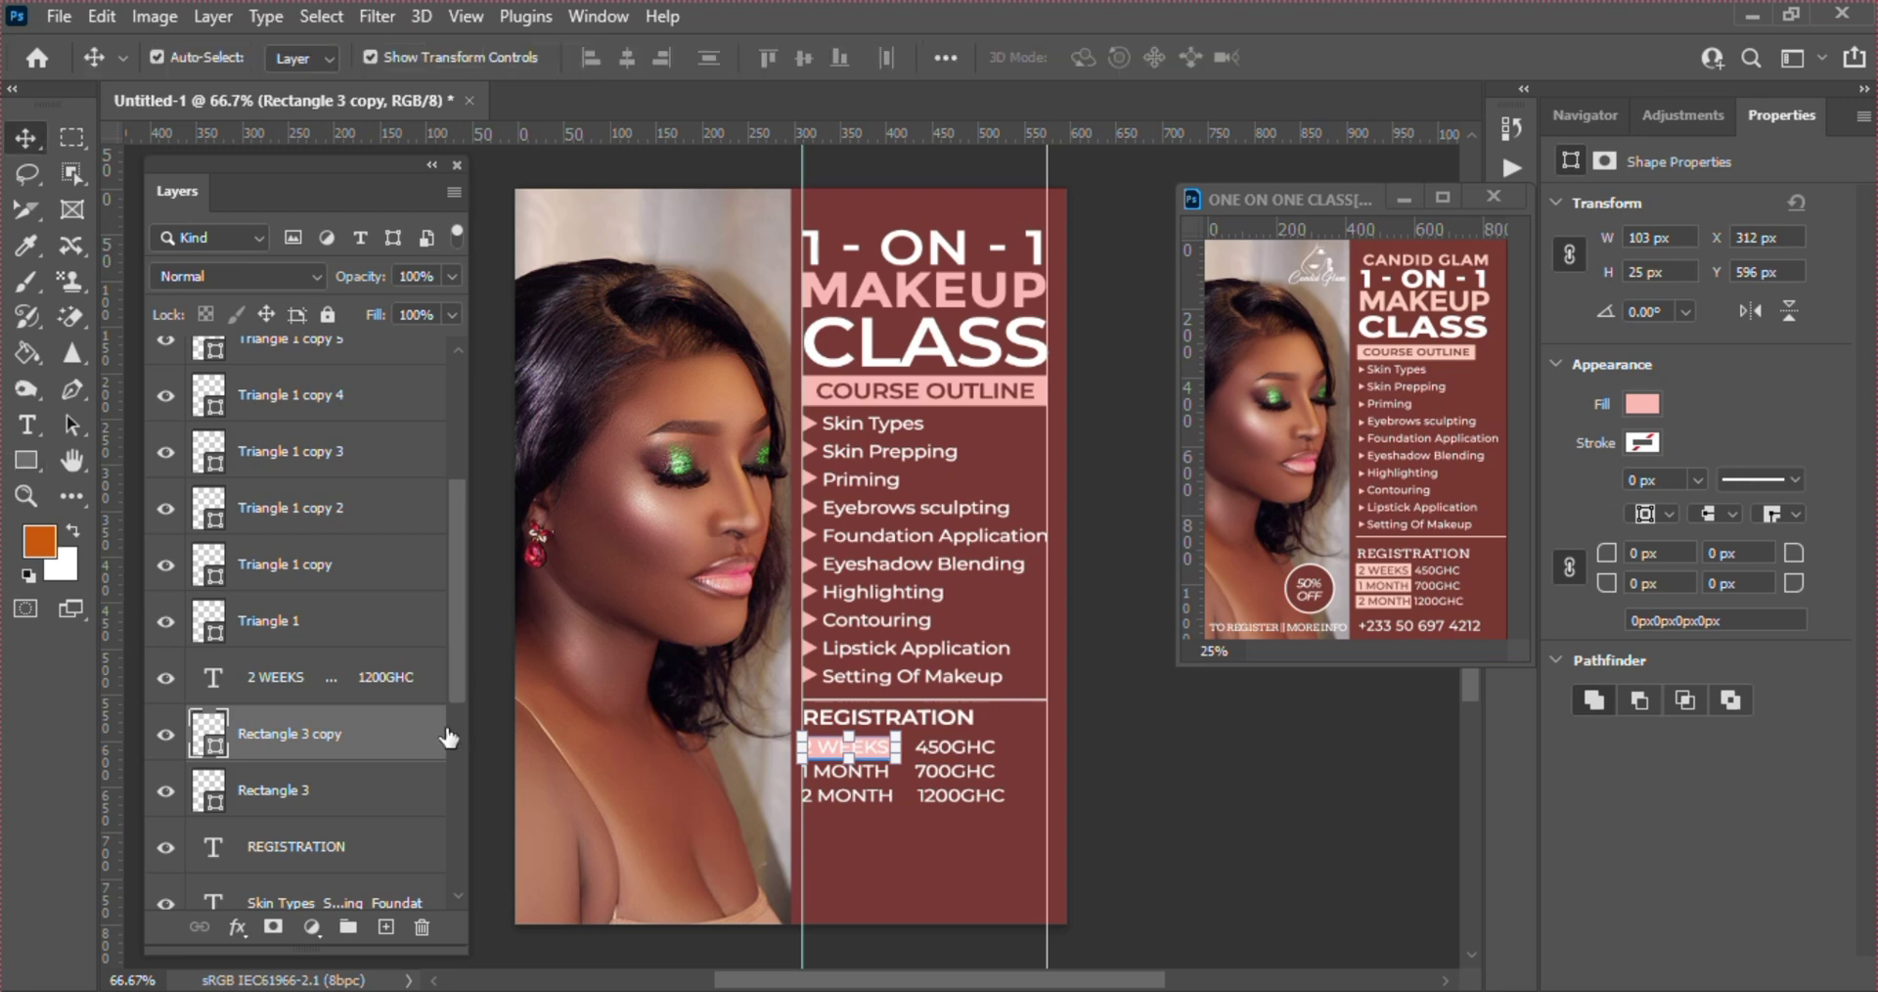
{"action": "key", "text": "Down"}
{"action": "key", "text": "Down"}
{"action": "key", "text": "Down"}
{"action": "key", "text": "Down"}
{"action": "key", "text": "Down"}
{"action": "key", "text": "Down"}
{"action": "key", "text": "Down"}
{"action": "key", "text": "Down"}
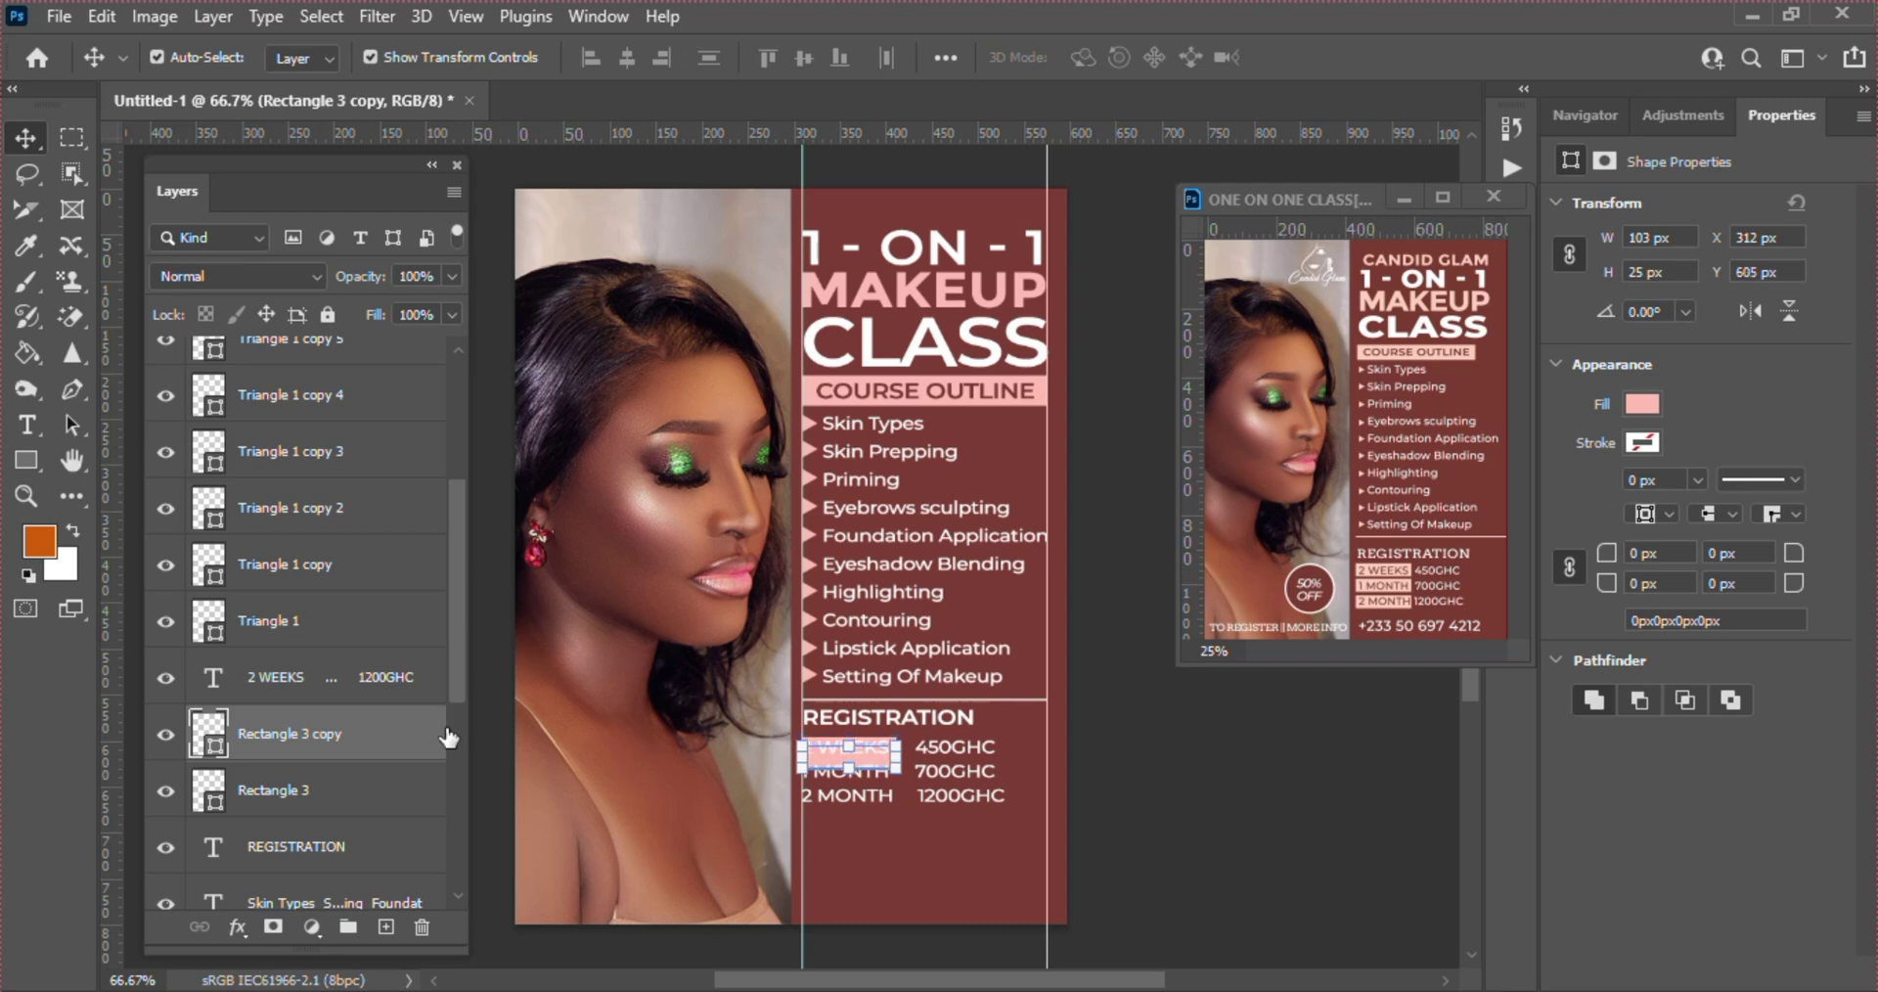
{"action": "key", "text": "Down"}
{"action": "key", "text": "Down"}
{"action": "key", "text": "Down"}
{"action": "key", "text": "Down"}
{"action": "key", "text": "Down"}
{"action": "key", "text": "Down"}
{"action": "key", "text": "Down"}
{"action": "key", "text": "Down"}
{"action": "key", "text": "Down"}
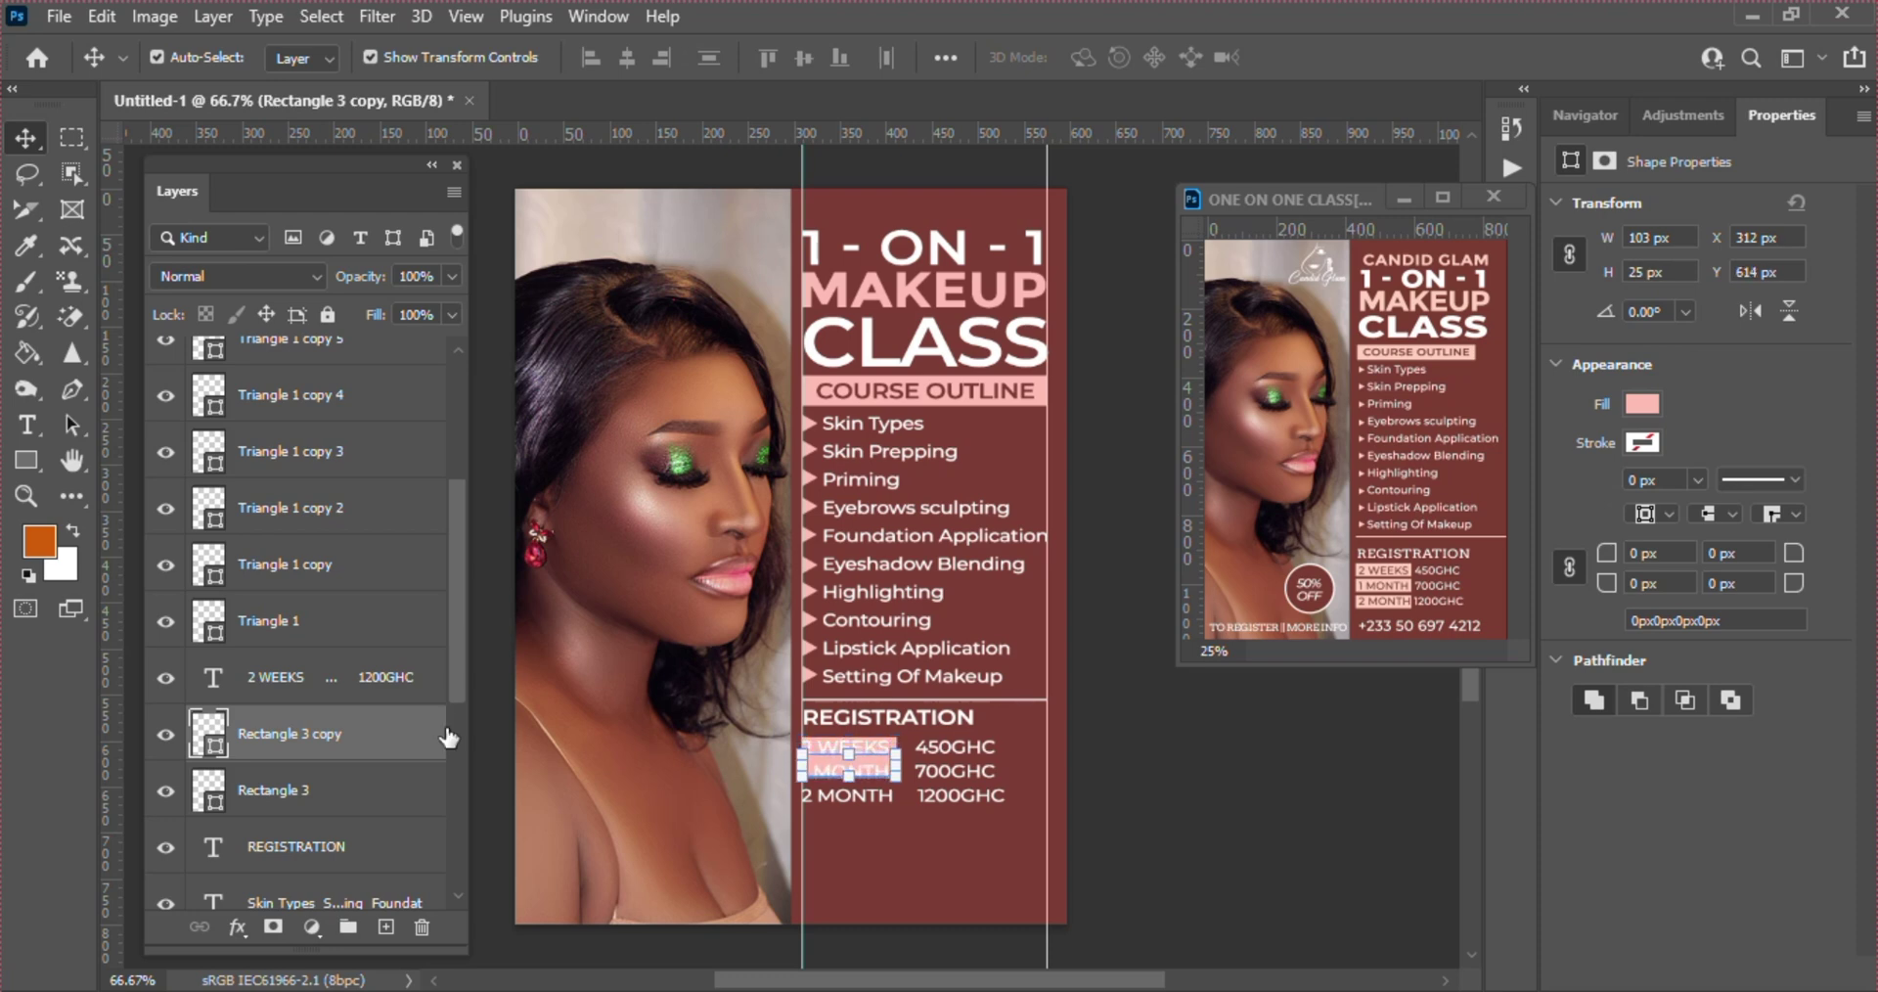
{"action": "key", "text": "Down"}
{"action": "key", "text": "Down"}
{"action": "key", "text": "Down"}
{"action": "key", "text": "Down"}
{"action": "key", "text": "Down"}
{"action": "key", "text": "Down"}
{"action": "key", "text": "Down"}
{"action": "key", "text": "Down"}
{"action": "key", "text": "Down"}
{"action": "key", "text": "Down"}
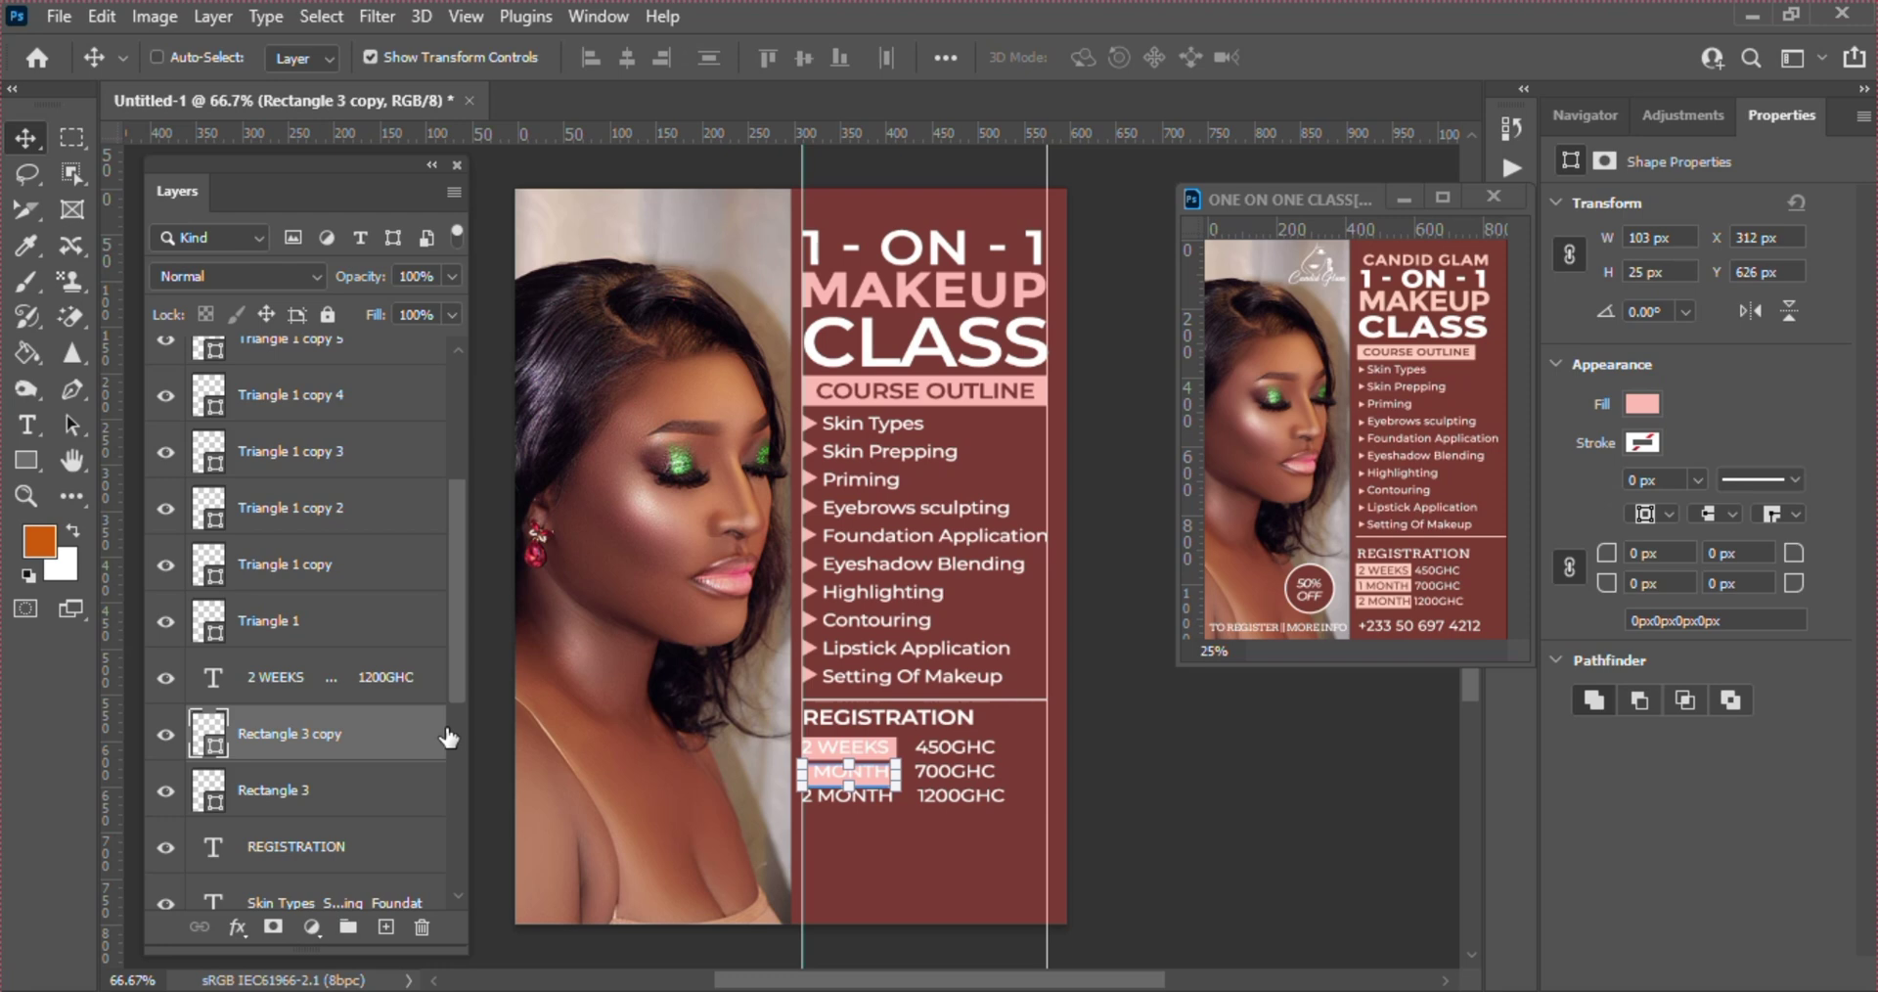
- Duplicate the "1 MONTH" rectangle and move the new copy straight down to Y 657 px, behind "2 MONTH"
{"action": "key", "text": "ctrl+j"}
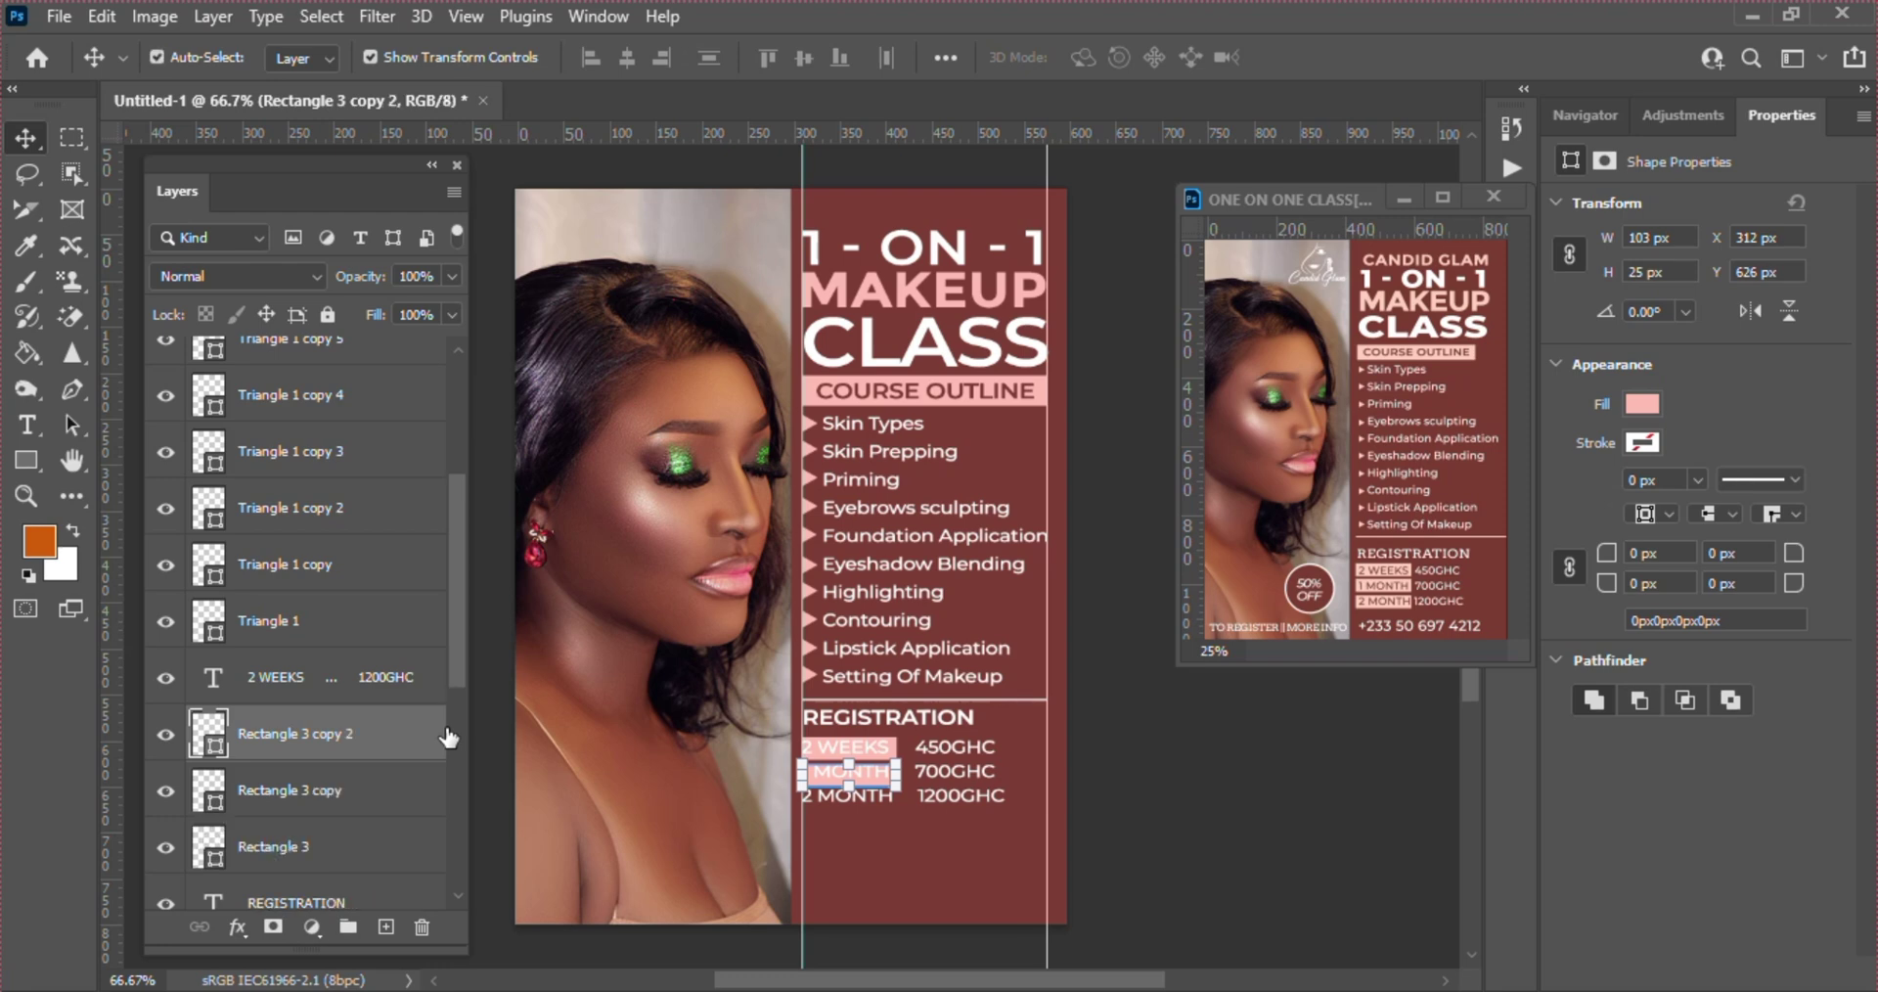
{"action": "key", "text": "Down"}
{"action": "key", "text": "Down"}
{"action": "key", "text": "Down"}
{"action": "key", "text": "Down"}
{"action": "key", "text": "Down"}
{"action": "key", "text": "Down"}
{"action": "key", "text": "Down"}
{"action": "key", "text": "Down"}
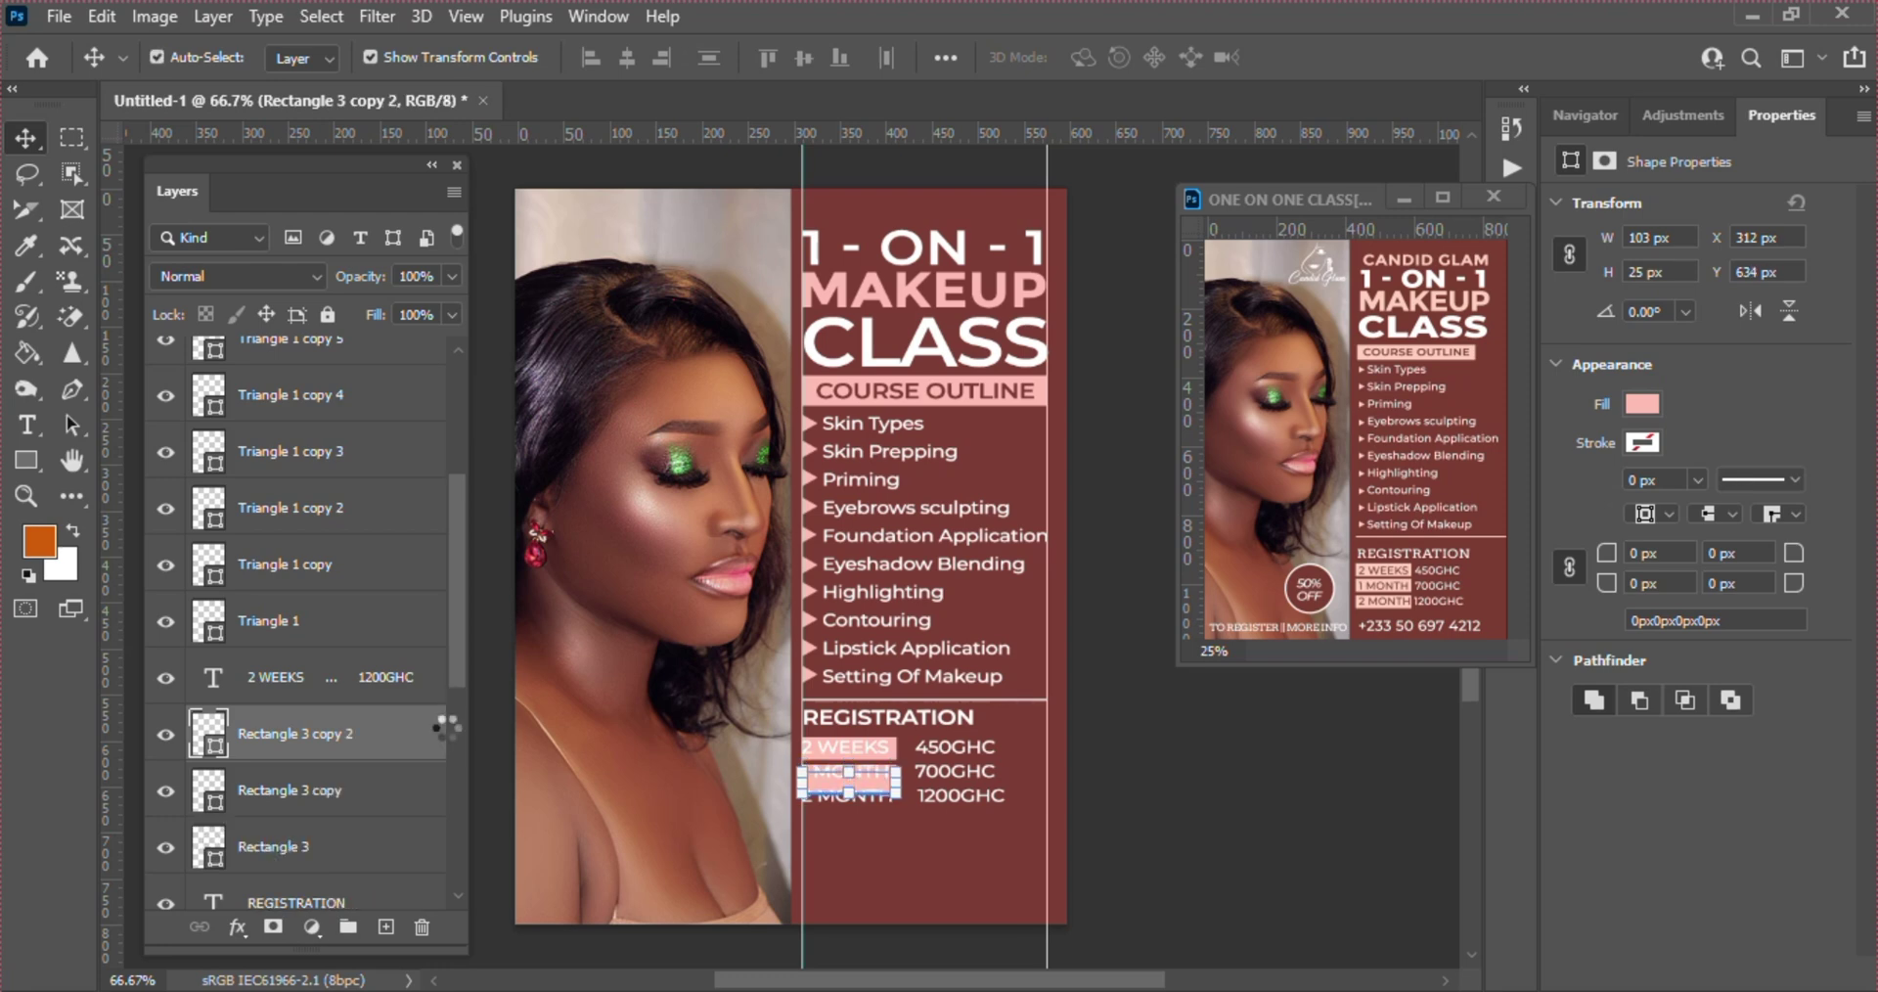
{"action": "key", "text": "Down"}
{"action": "key", "text": "Down"}
{"action": "key", "text": "Down"}
{"action": "key", "text": "Down"}
{"action": "key", "text": "Down"}
{"action": "key", "text": "Down"}
{"action": "key", "text": "Down"}
{"action": "key", "text": "Down"}
{"action": "key", "text": "Down"}
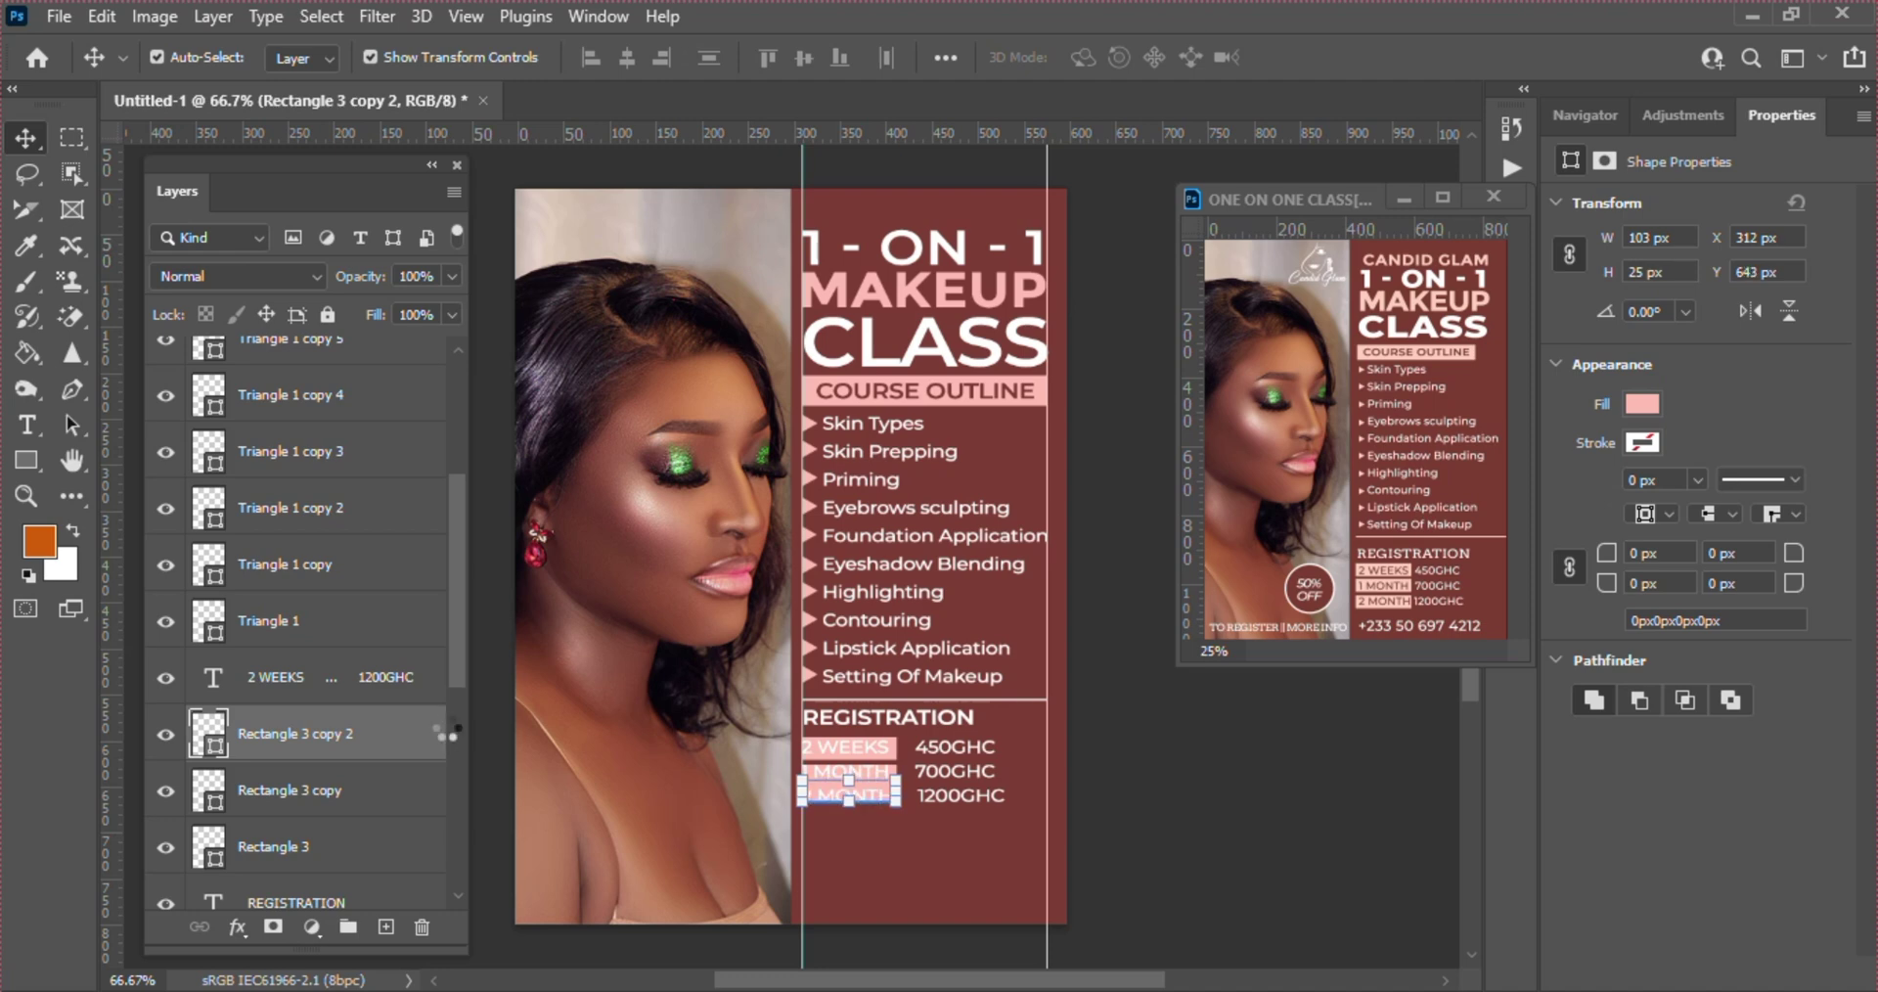
{"action": "key", "text": "Down"}
{"action": "key", "text": "Down"}
{"action": "key", "text": "Down"}
{"action": "key", "text": "Down"}
{"action": "key", "text": "Down"}
{"action": "key", "text": "Down"}
{"action": "key", "text": "Down"}
{"action": "key", "text": "Down"}
{"action": "key", "text": "Down"}
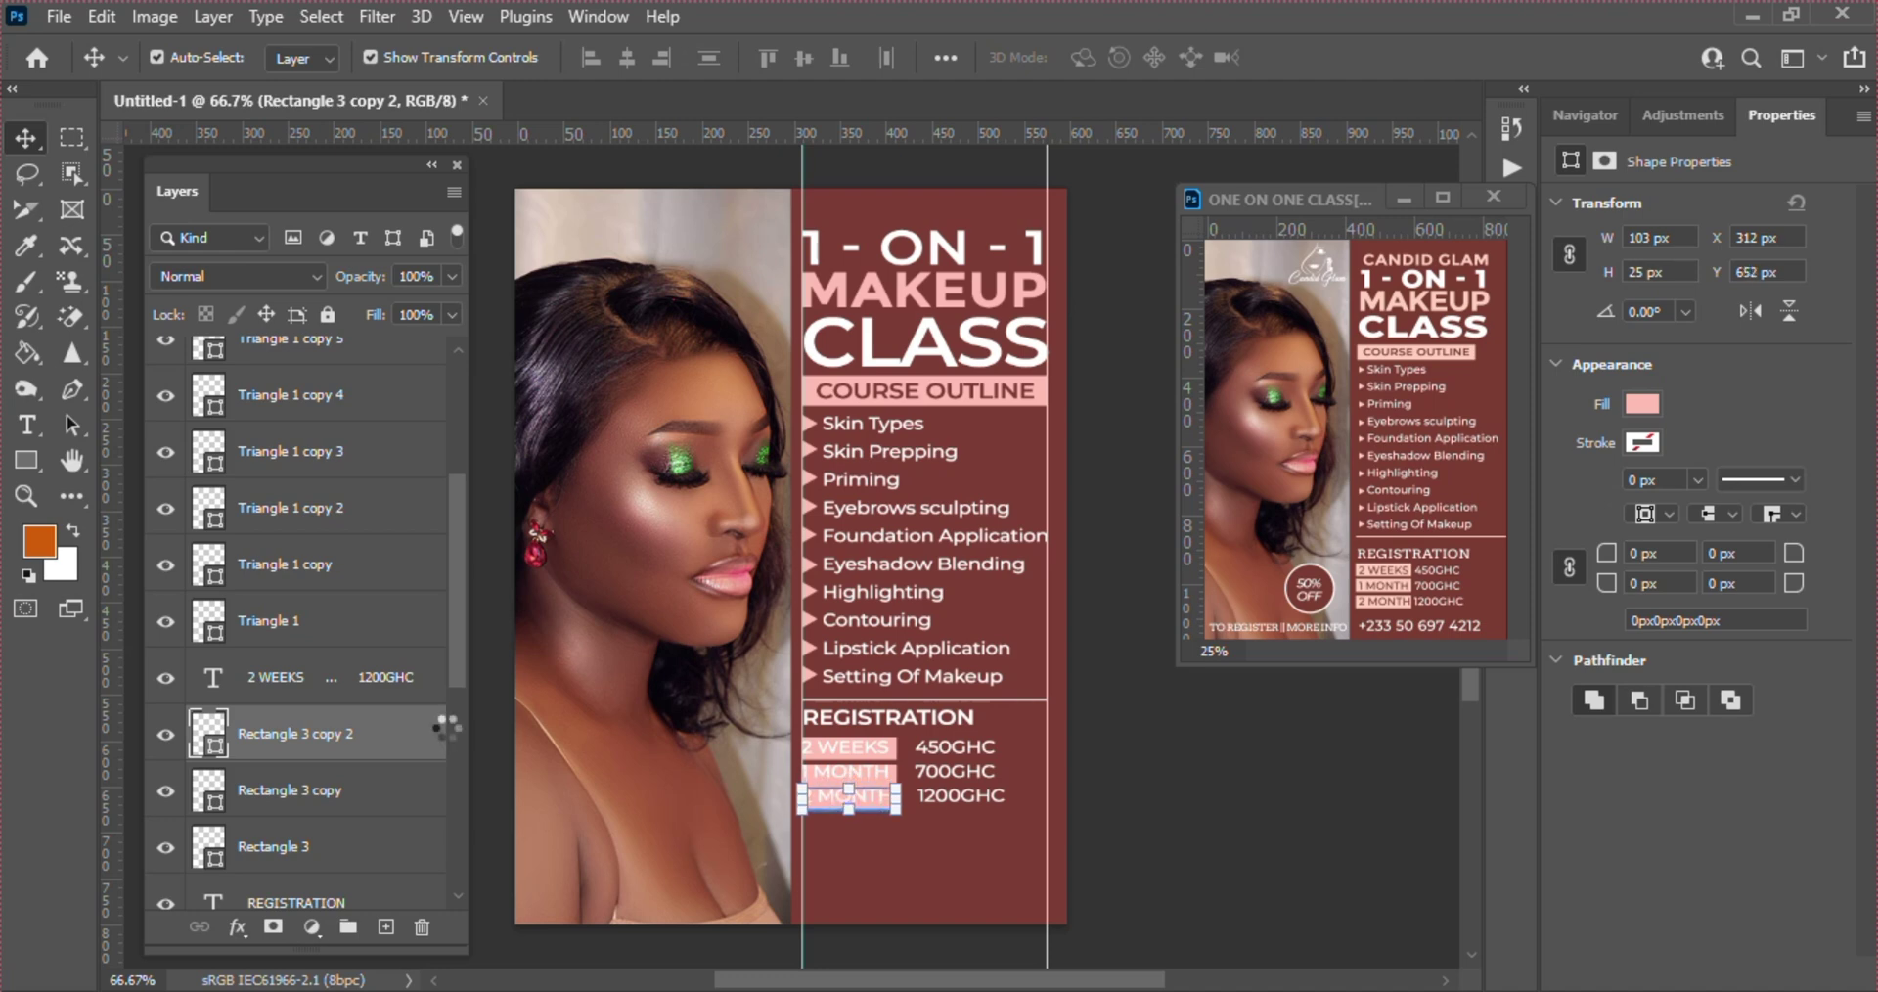
{"action": "key", "text": "Down"}
{"action": "key", "text": "Down"}
{"action": "key", "text": "Down"}
{"action": "key", "text": "Down"}
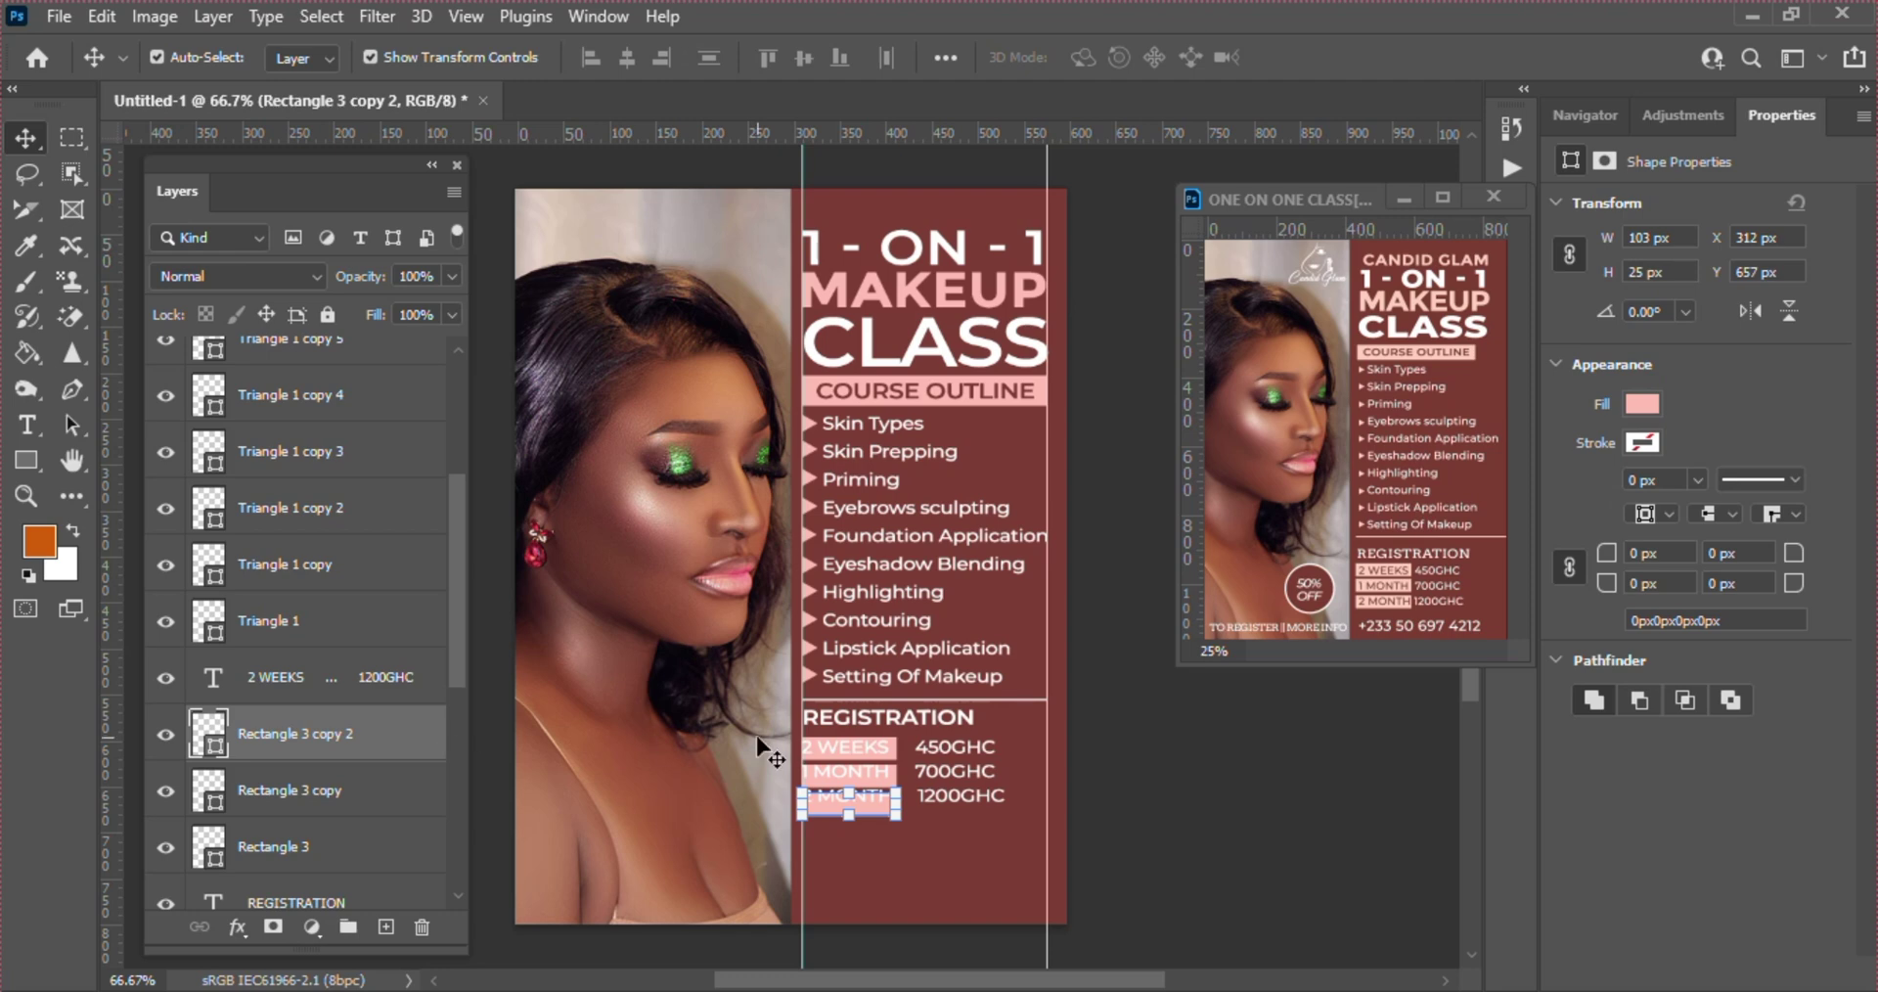
- Set the leading of the three-line price text to 22 pt so the lines match the pink bars
{"action": "left_click", "coordinate": [990, 797]}
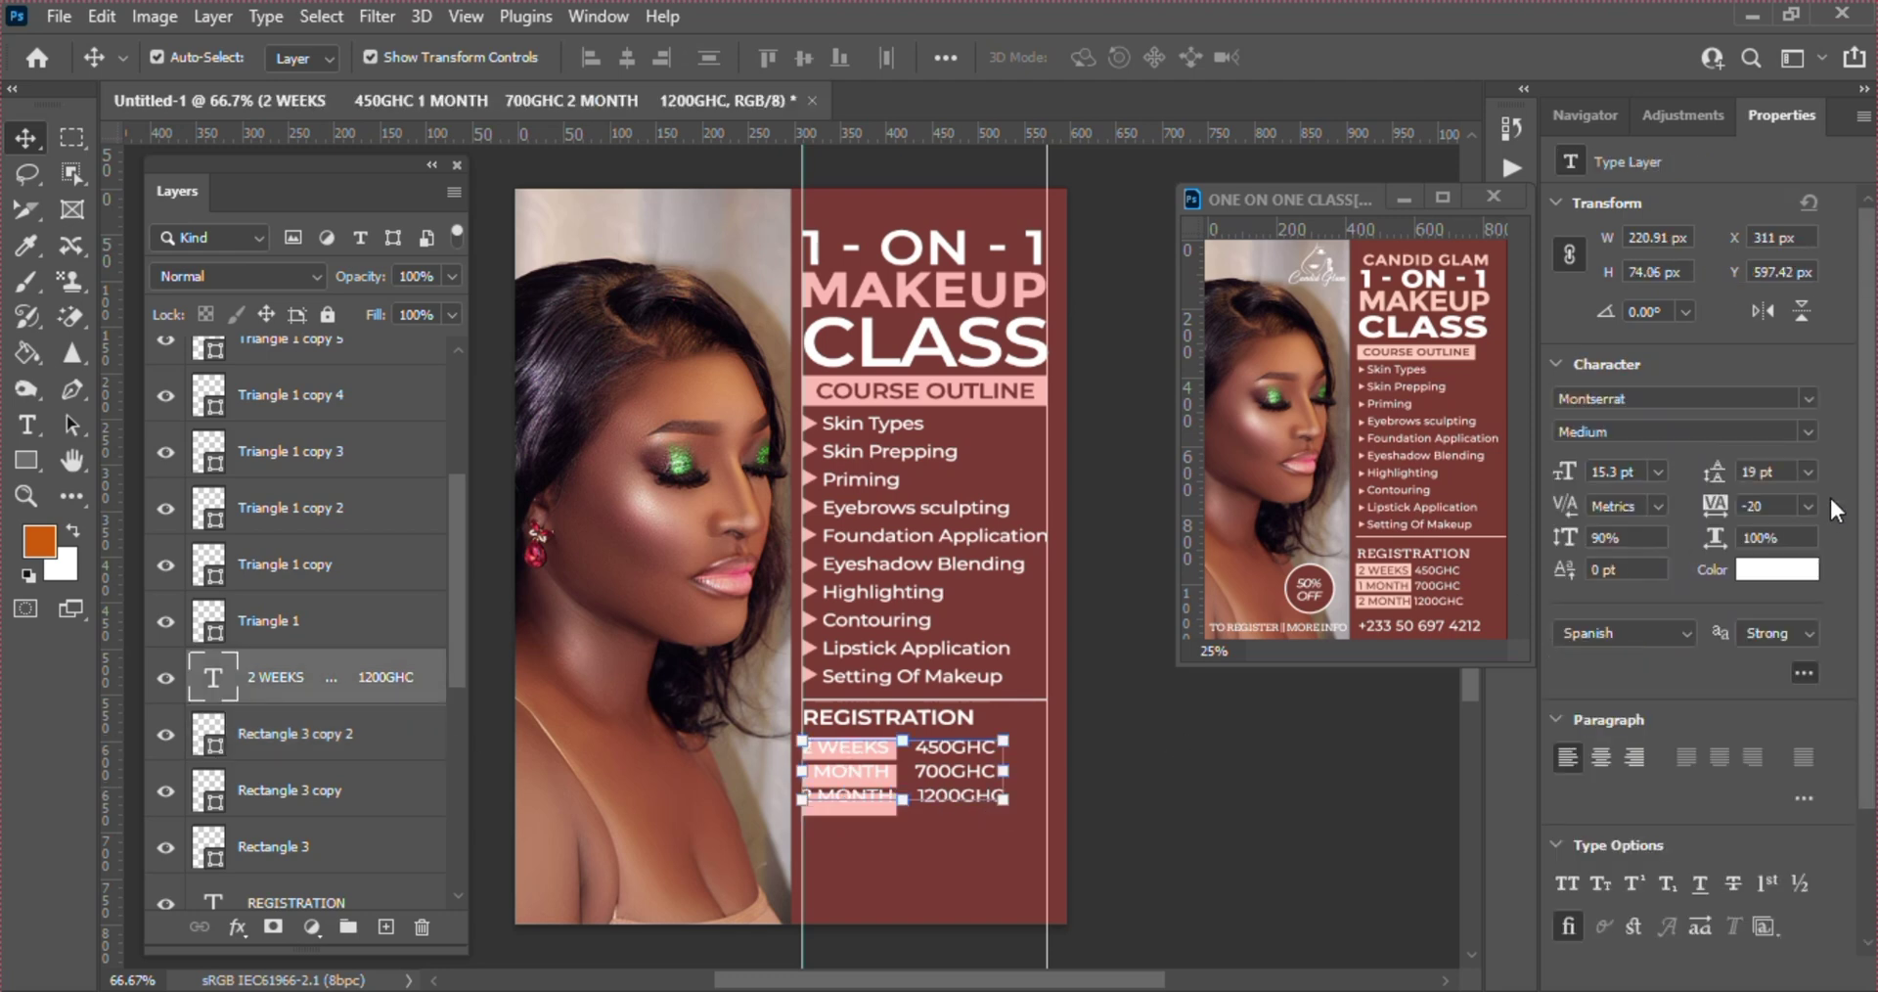
{"action": "key", "text": "Up"}
{"action": "key", "text": "Up"}
{"action": "key", "text": "Up"}
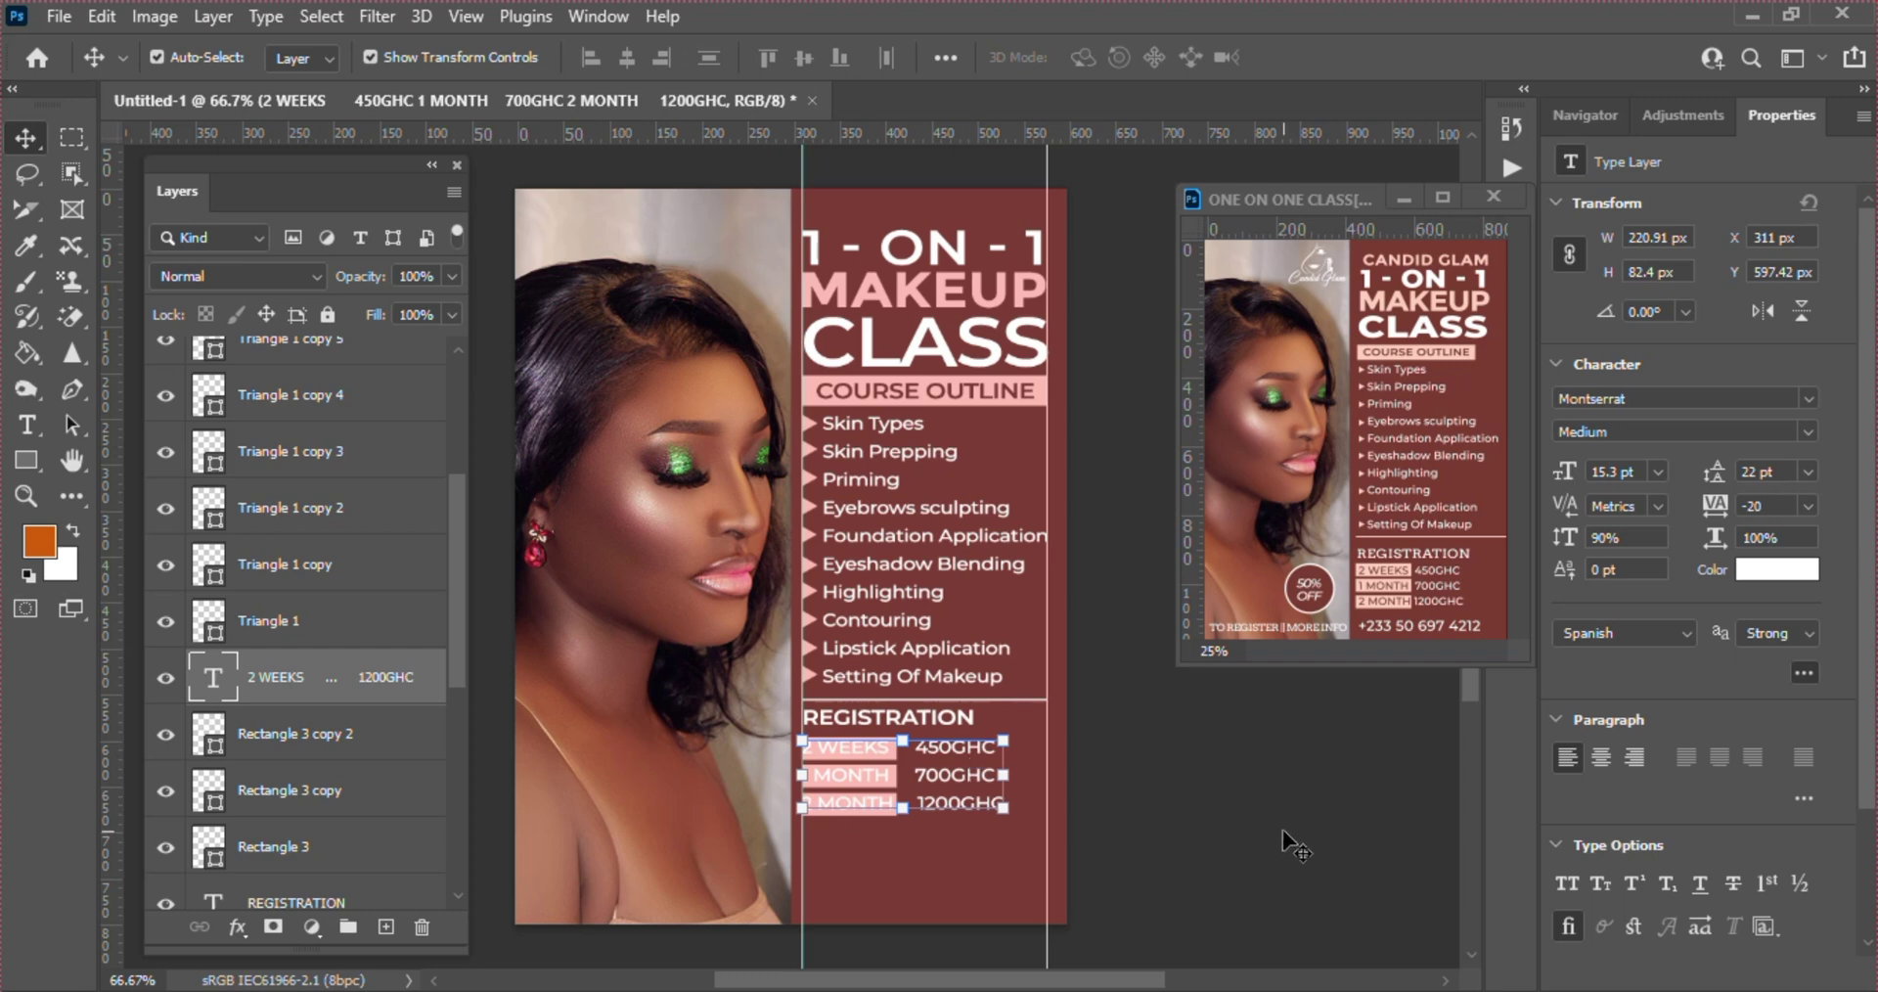
- Recolor the "2 WEEKS" text with the flyer's maroon background color, 7d3d34
{"action": "left_click", "coordinate": [29, 426]}
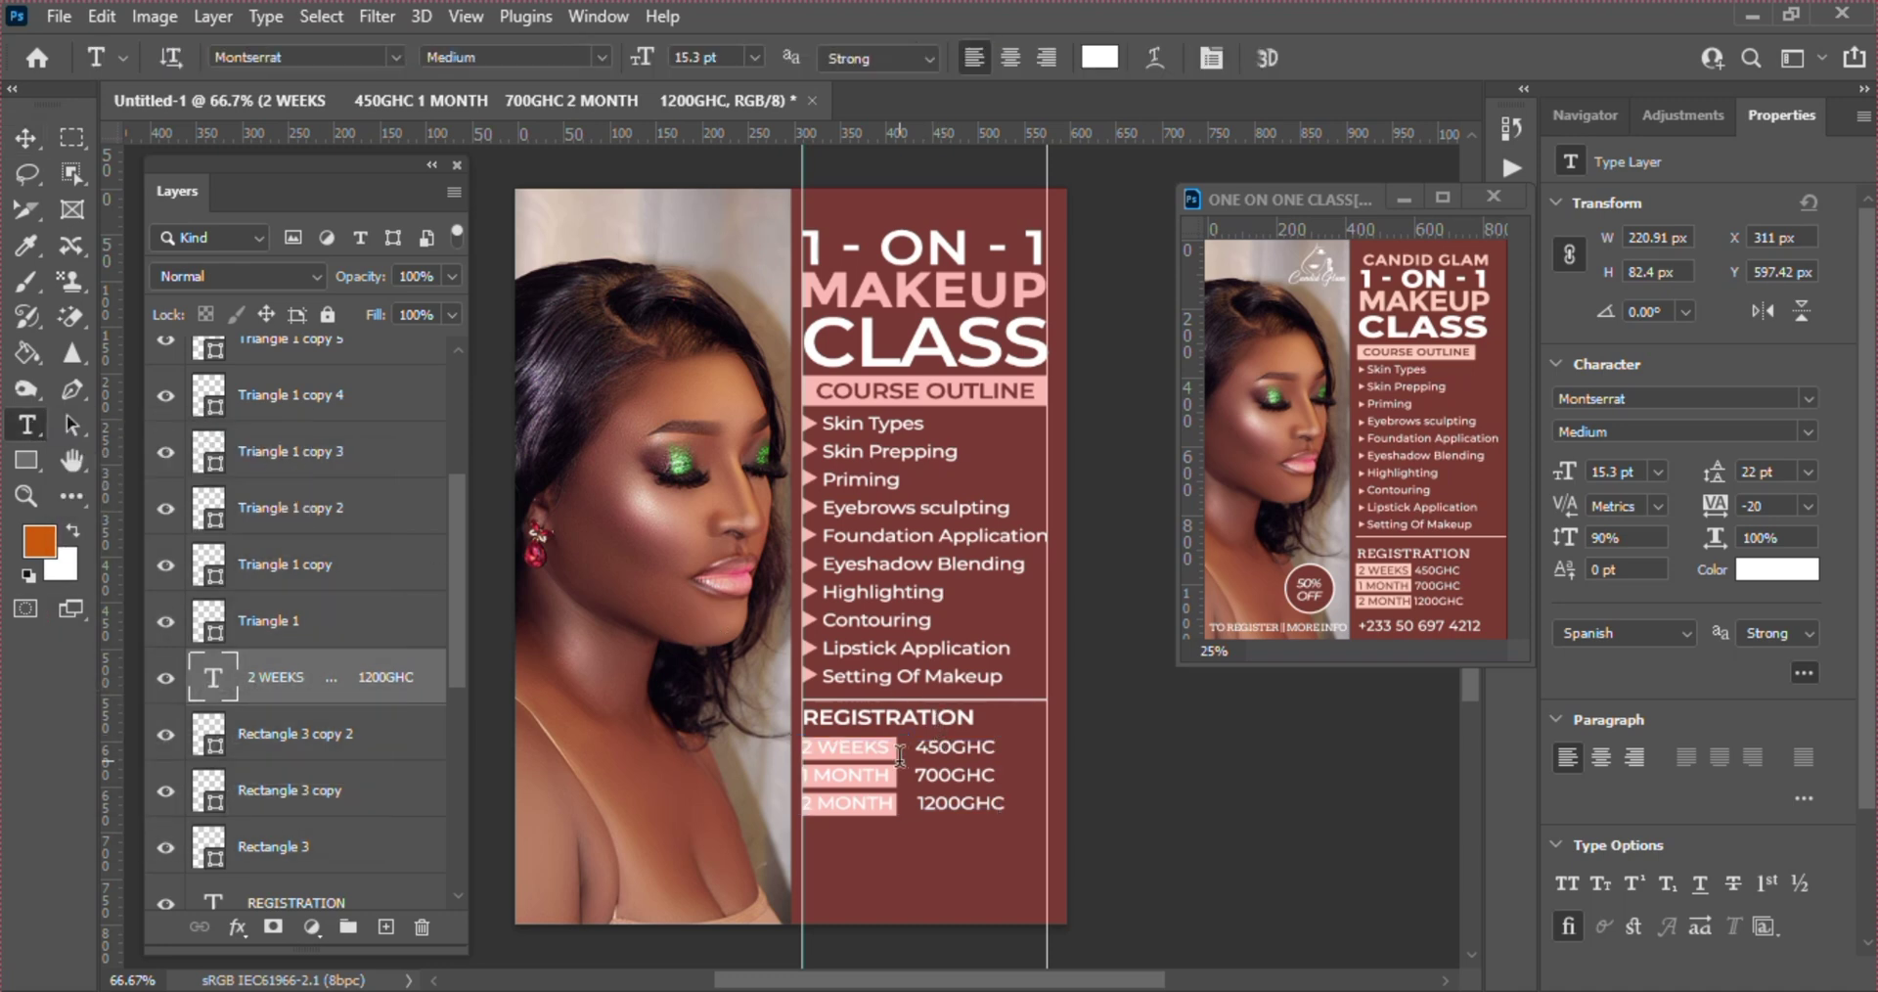
{"action": "left_click_drag", "start_coordinate": [889, 746], "coordinate": [781, 746]}
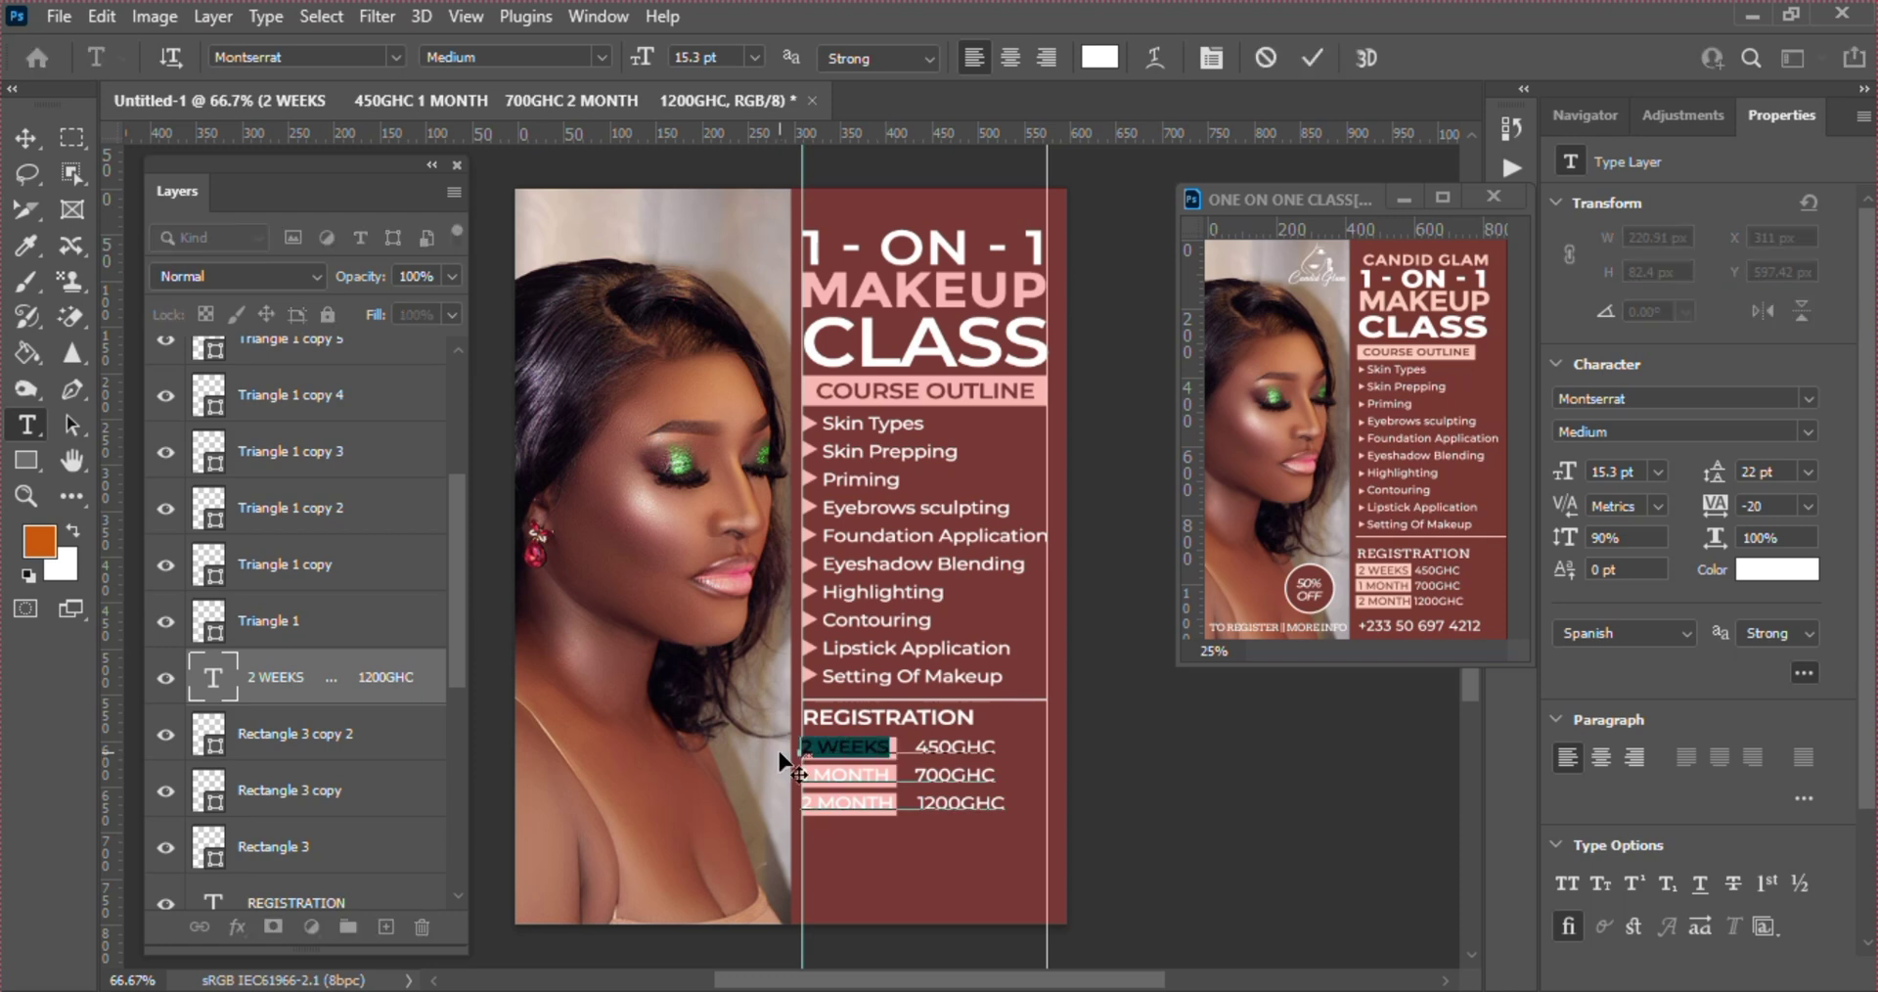
{"action": "left_click", "coordinate": [1790, 568]}
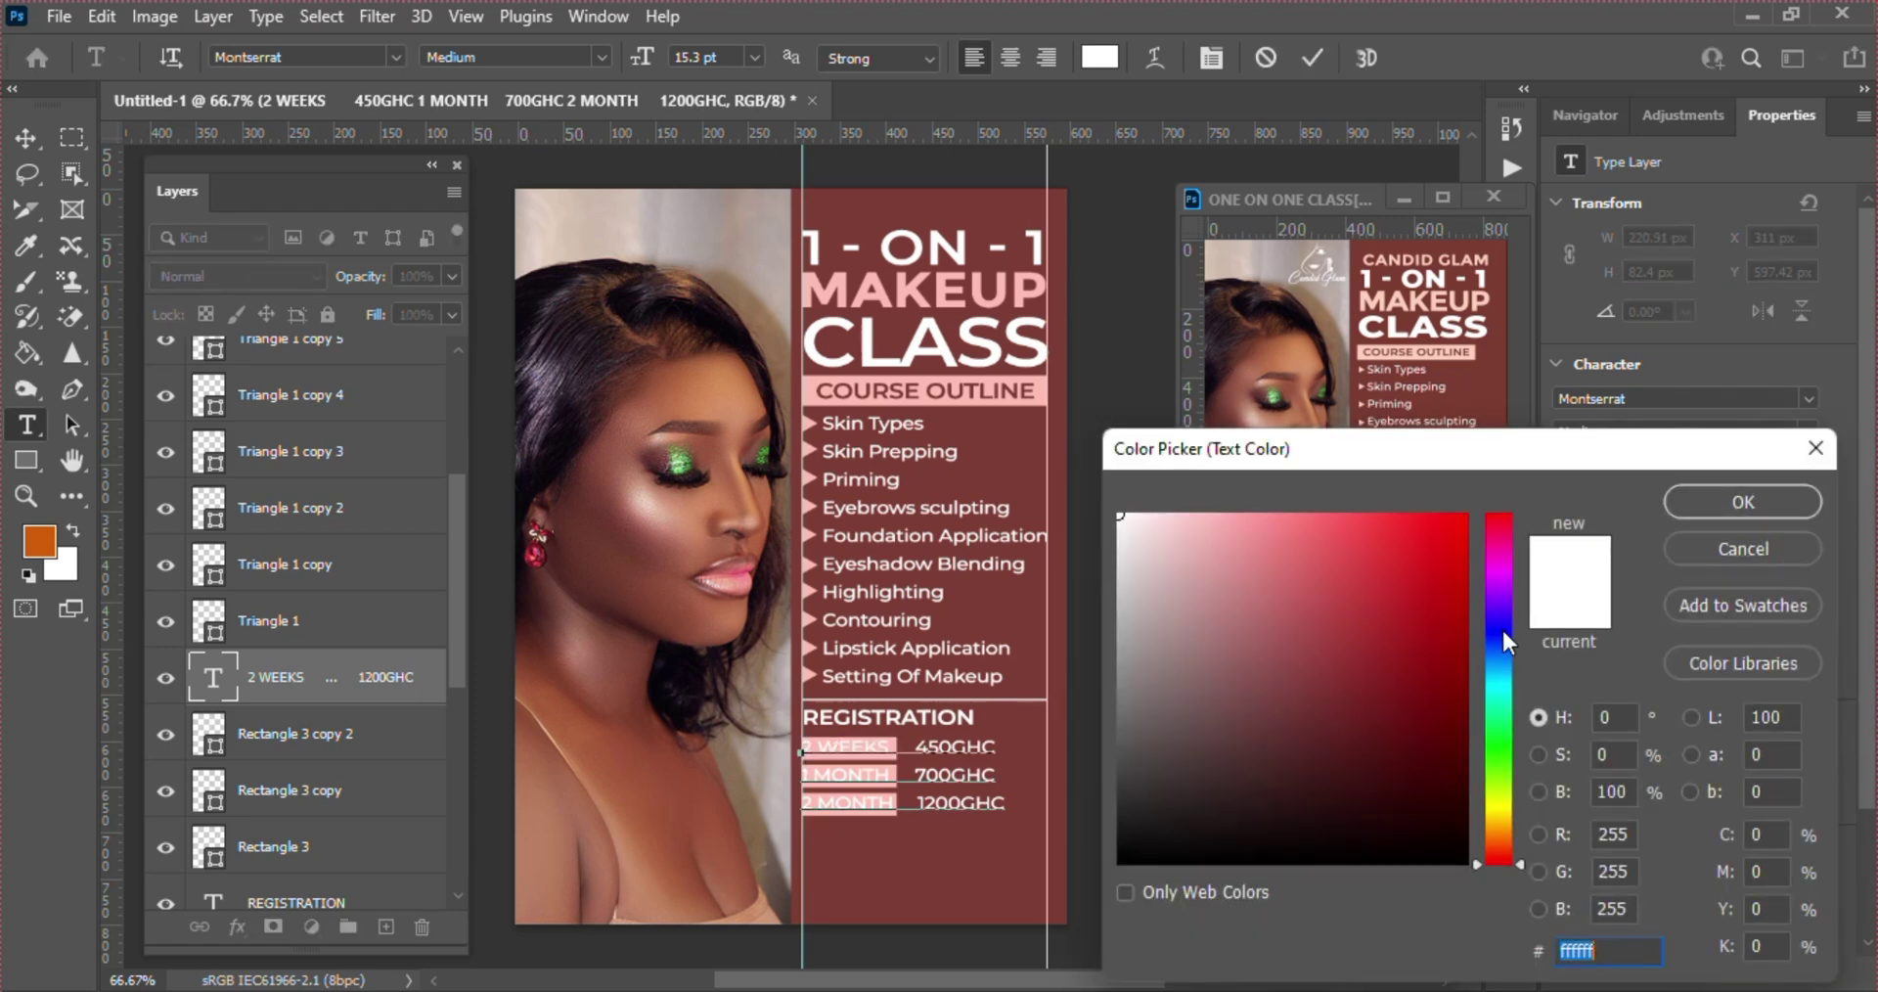
{"action": "left_click", "coordinate": [1013, 734]}
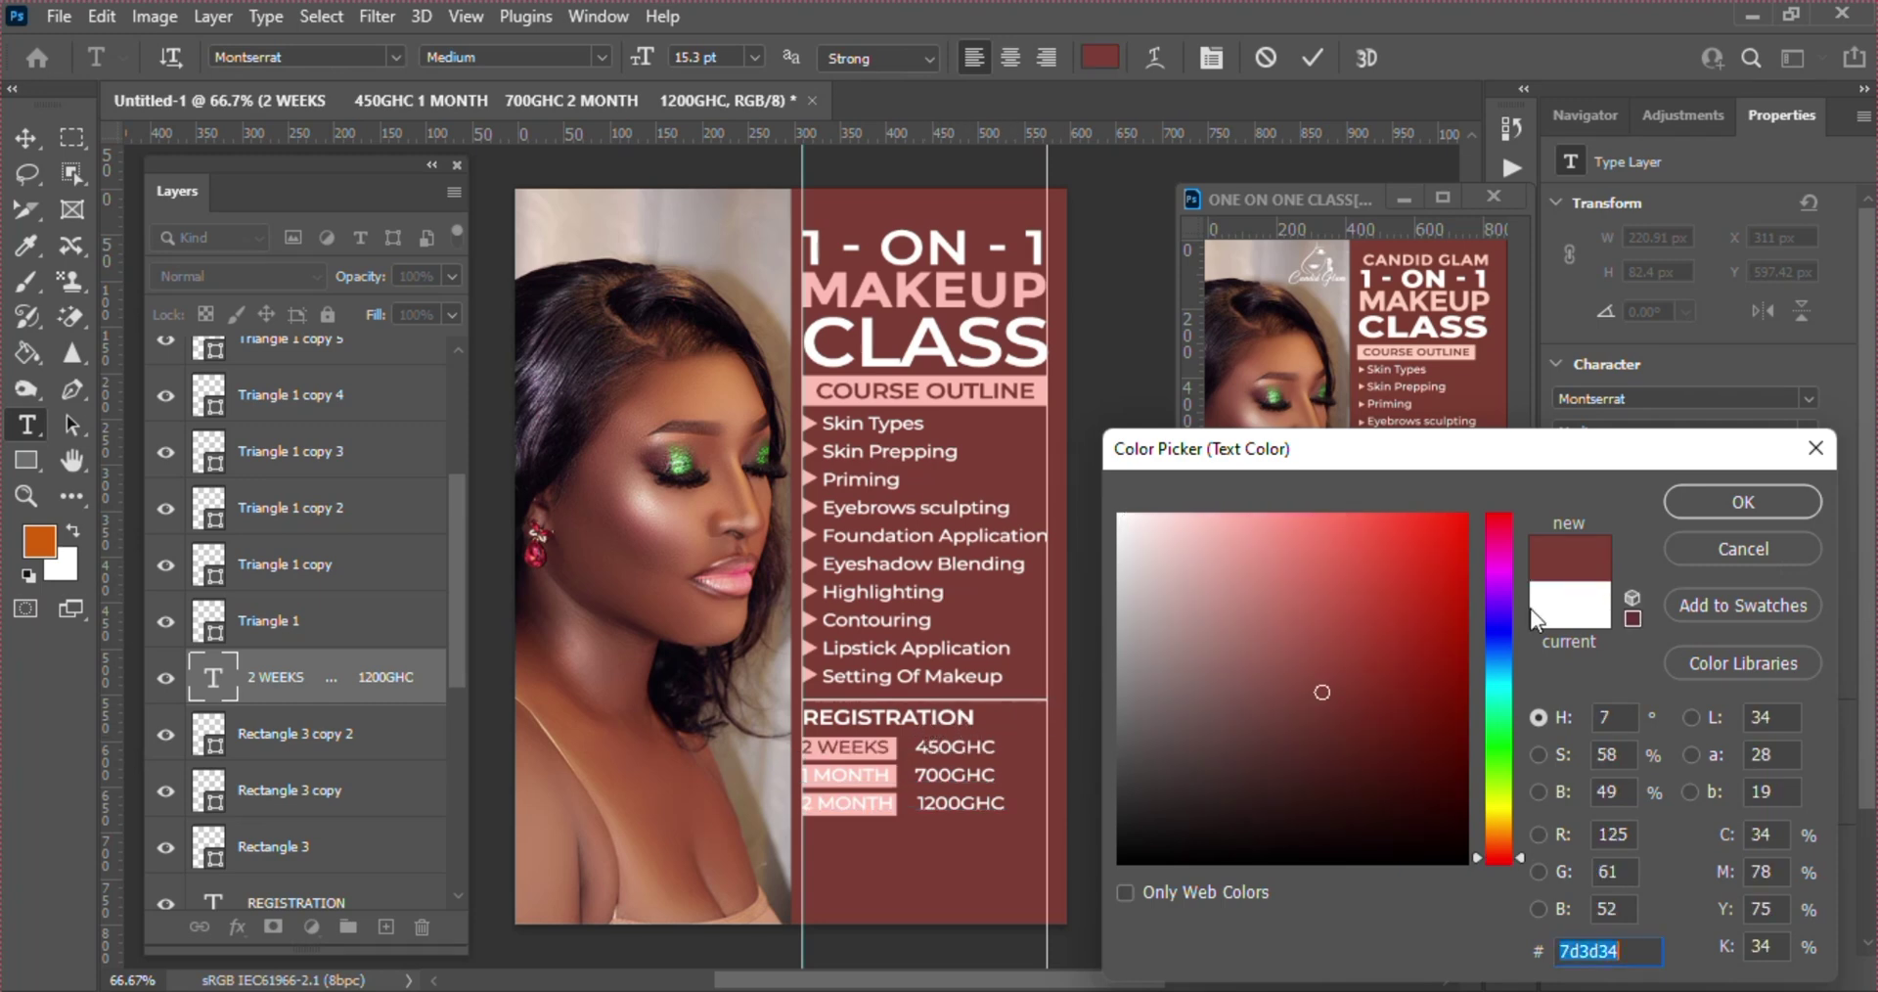
{"action": "left_click", "coordinate": [1750, 501]}
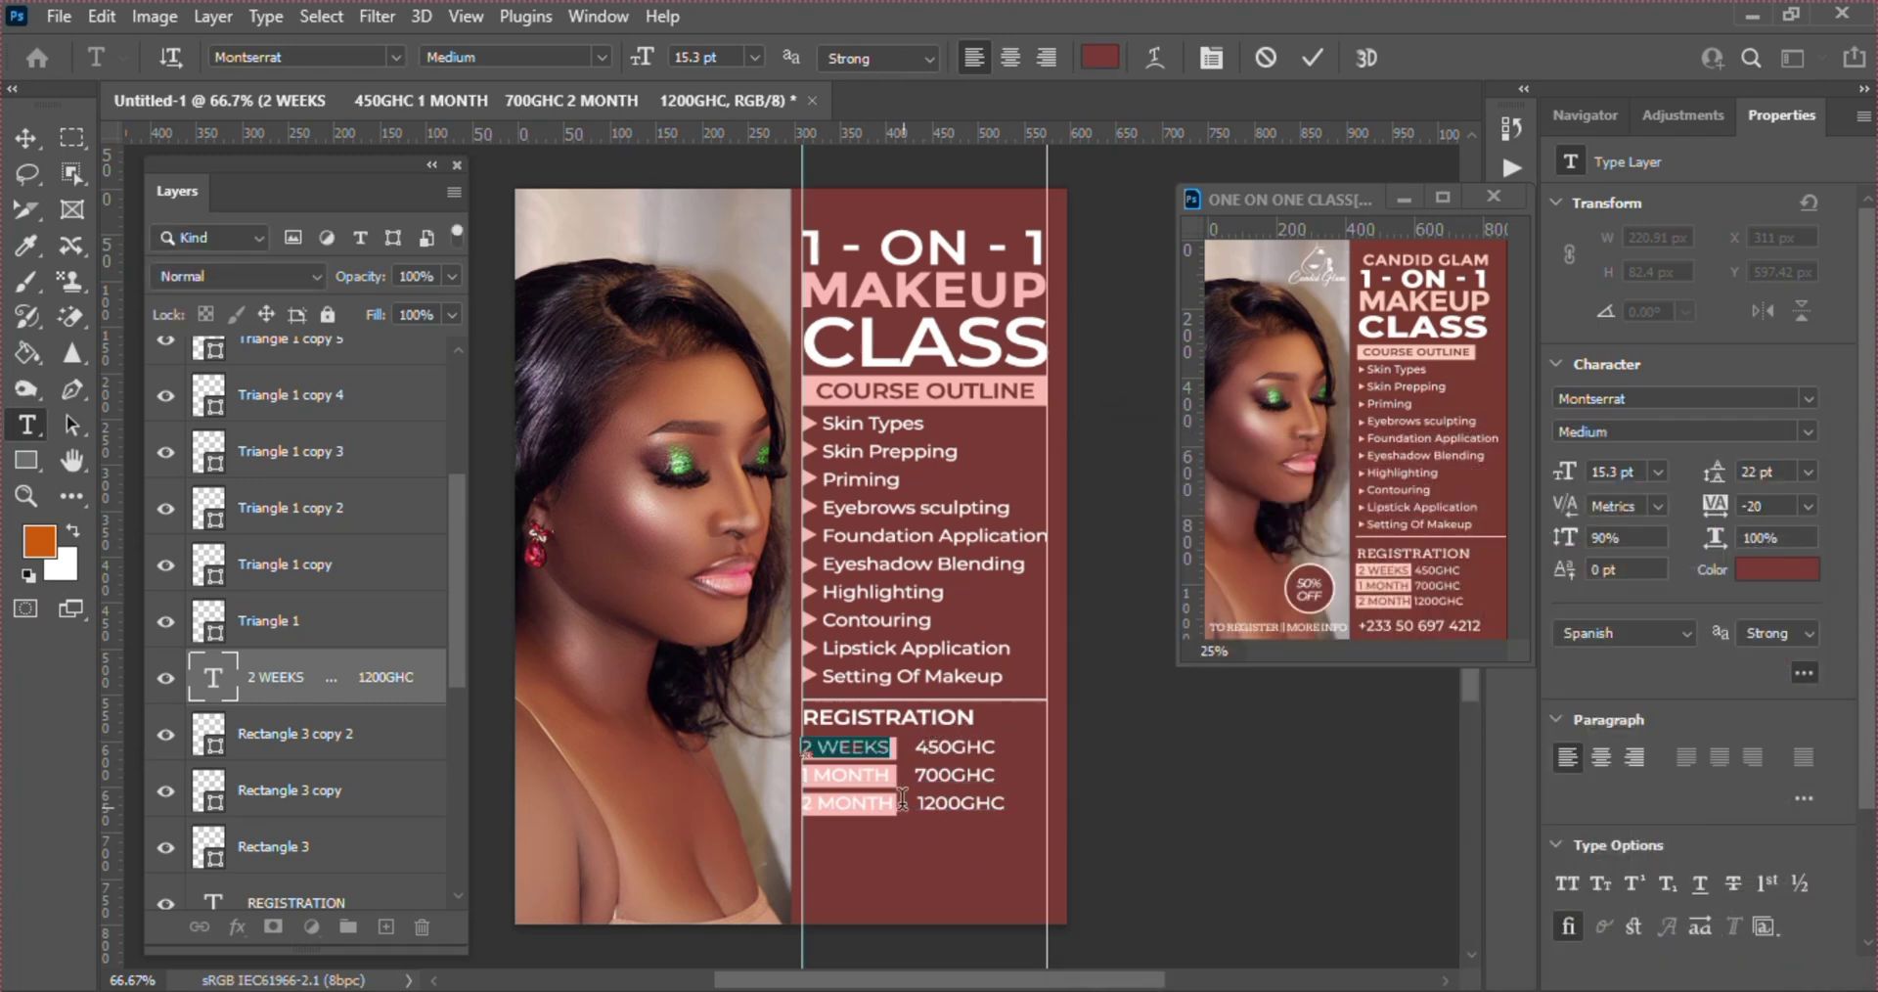
- Recolor the "1 MONTH" text with the flyer's maroon background color, 7d3d34
{"action": "left_click_drag", "start_coordinate": [893, 776], "coordinate": [737, 769]}
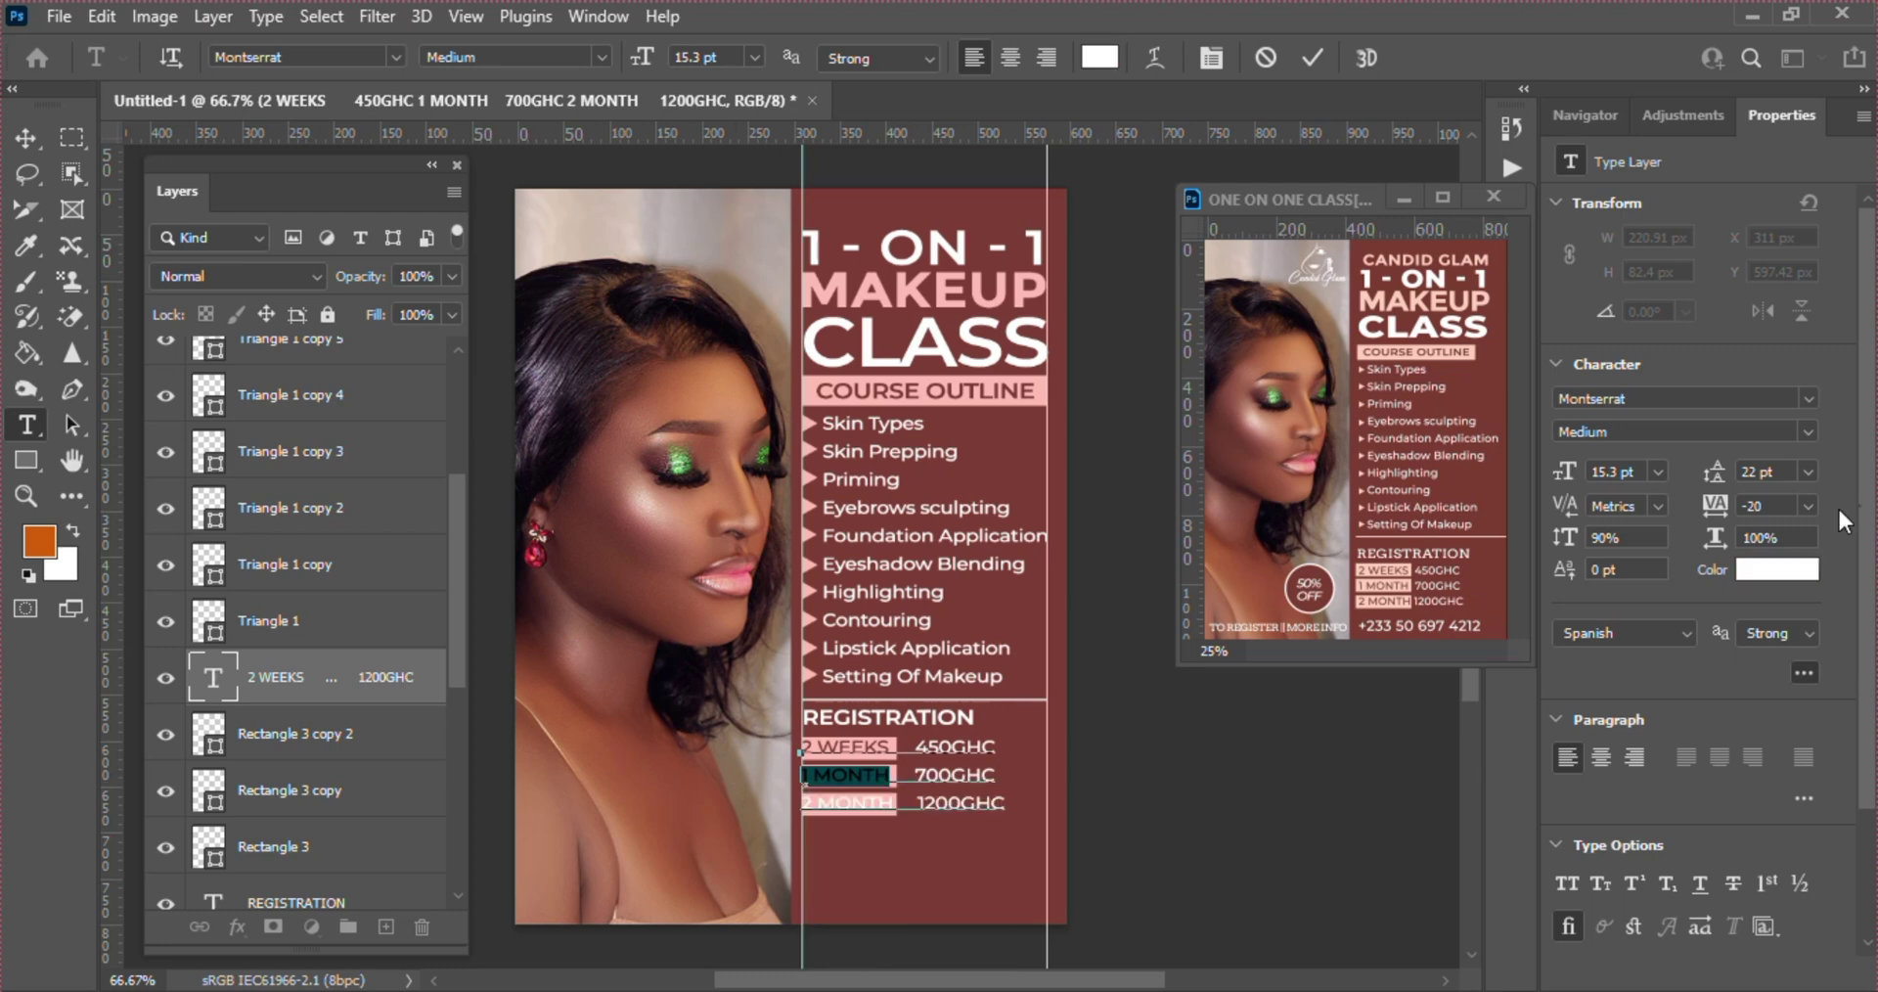
{"action": "left_click", "coordinate": [1778, 574]}
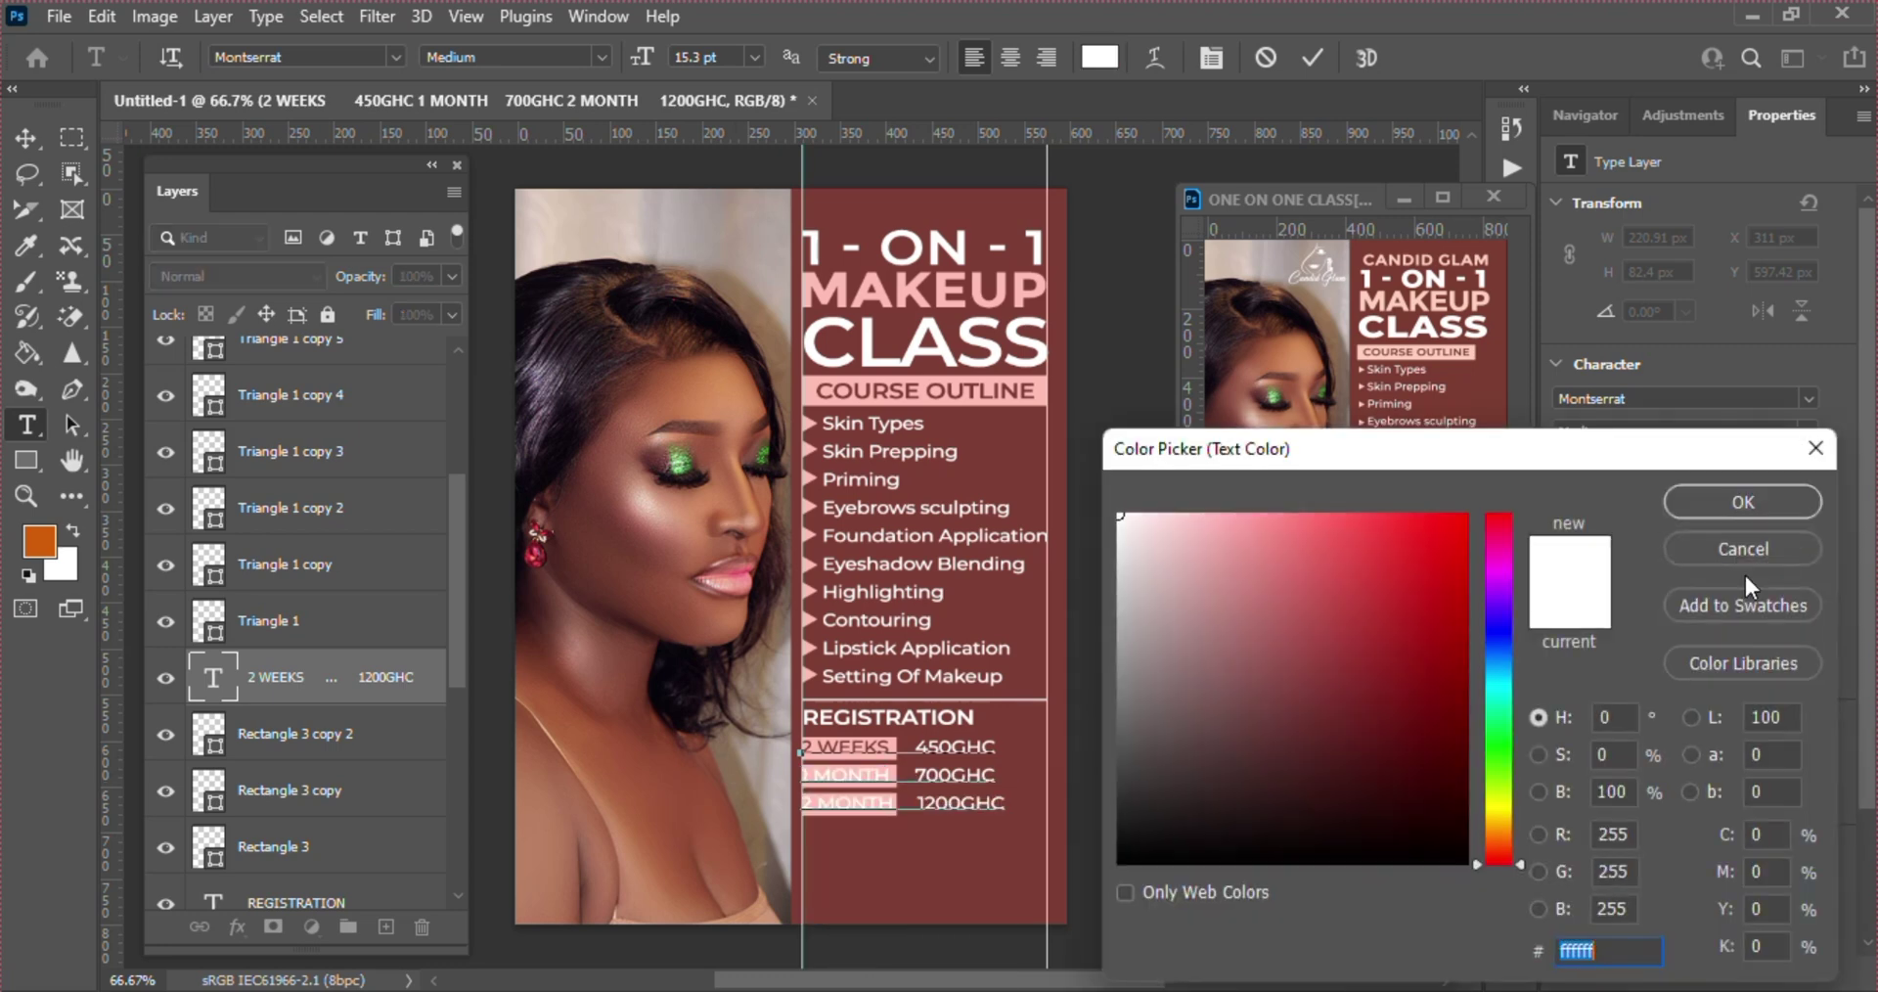
{"action": "left_click", "coordinate": [1017, 746]}
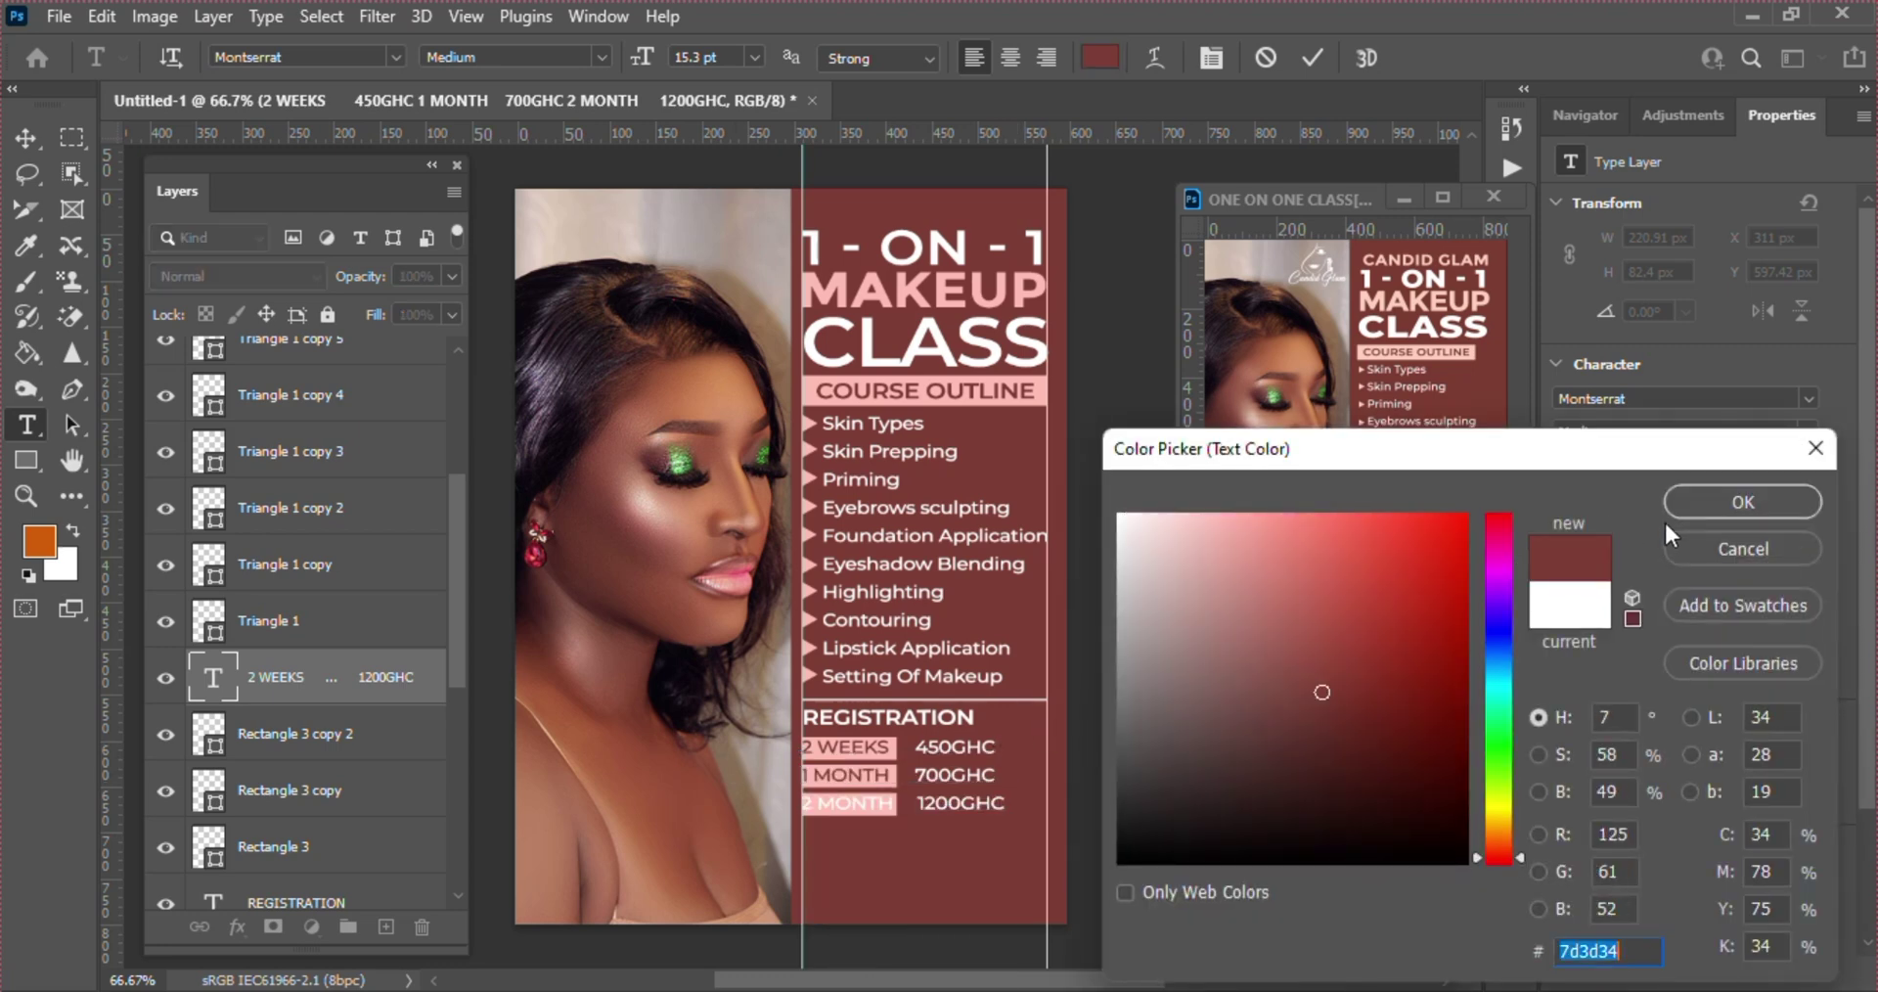
{"action": "left_click", "coordinate": [1743, 502]}
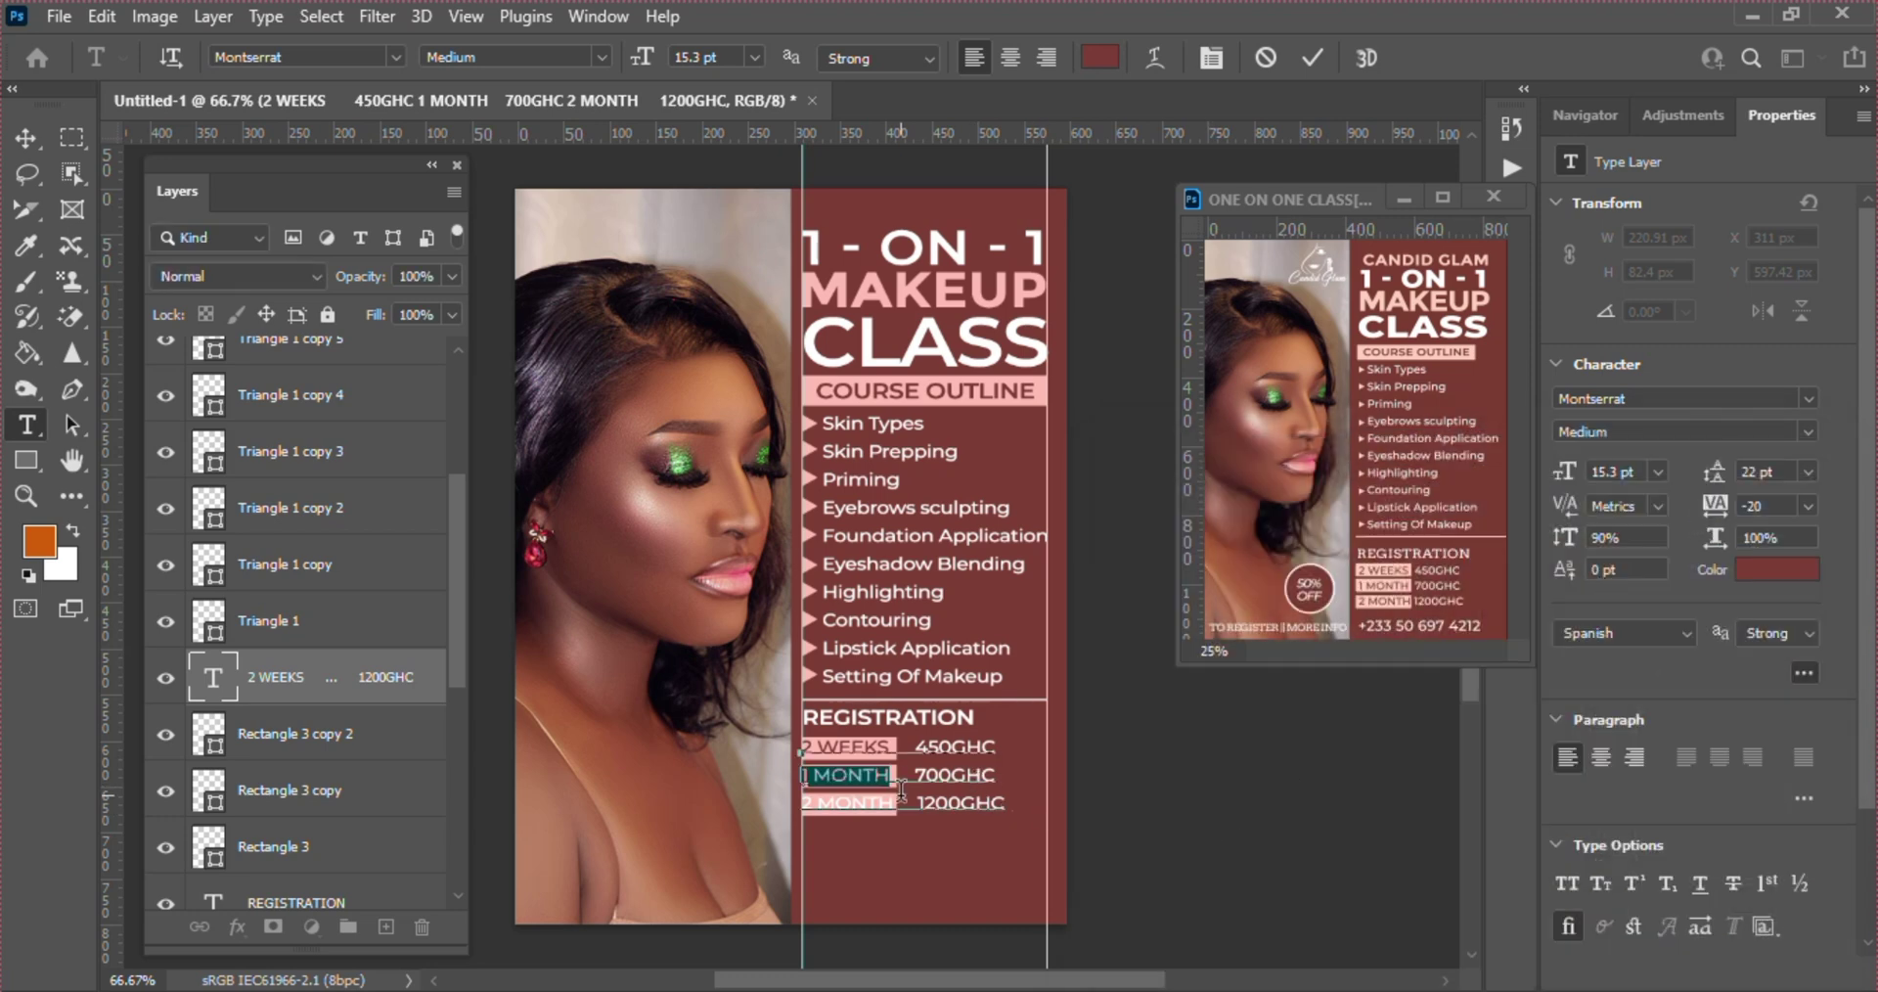
- Recolor the "2 MONTH" text with the same maroon, 7d3d34, and finish editing the price text
{"action": "left_click_drag", "start_coordinate": [895, 802], "coordinate": [771, 810]}
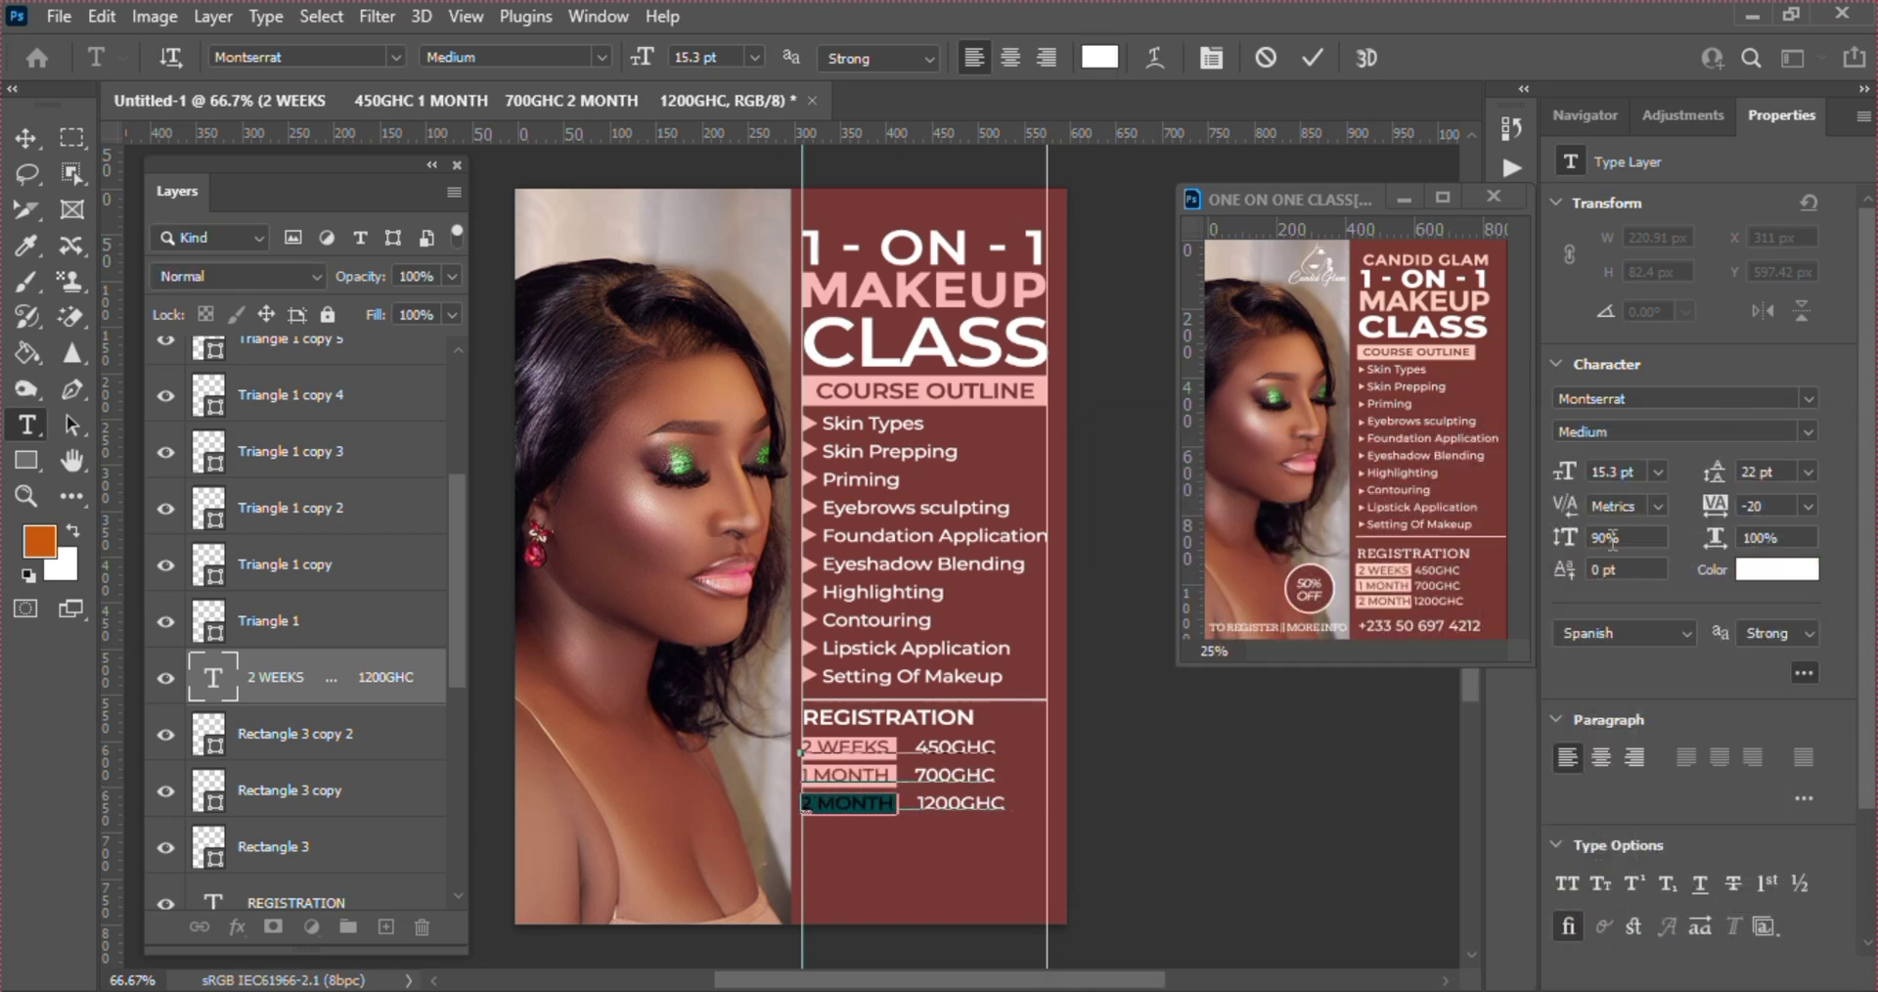
{"action": "left_click", "coordinate": [1776, 572]}
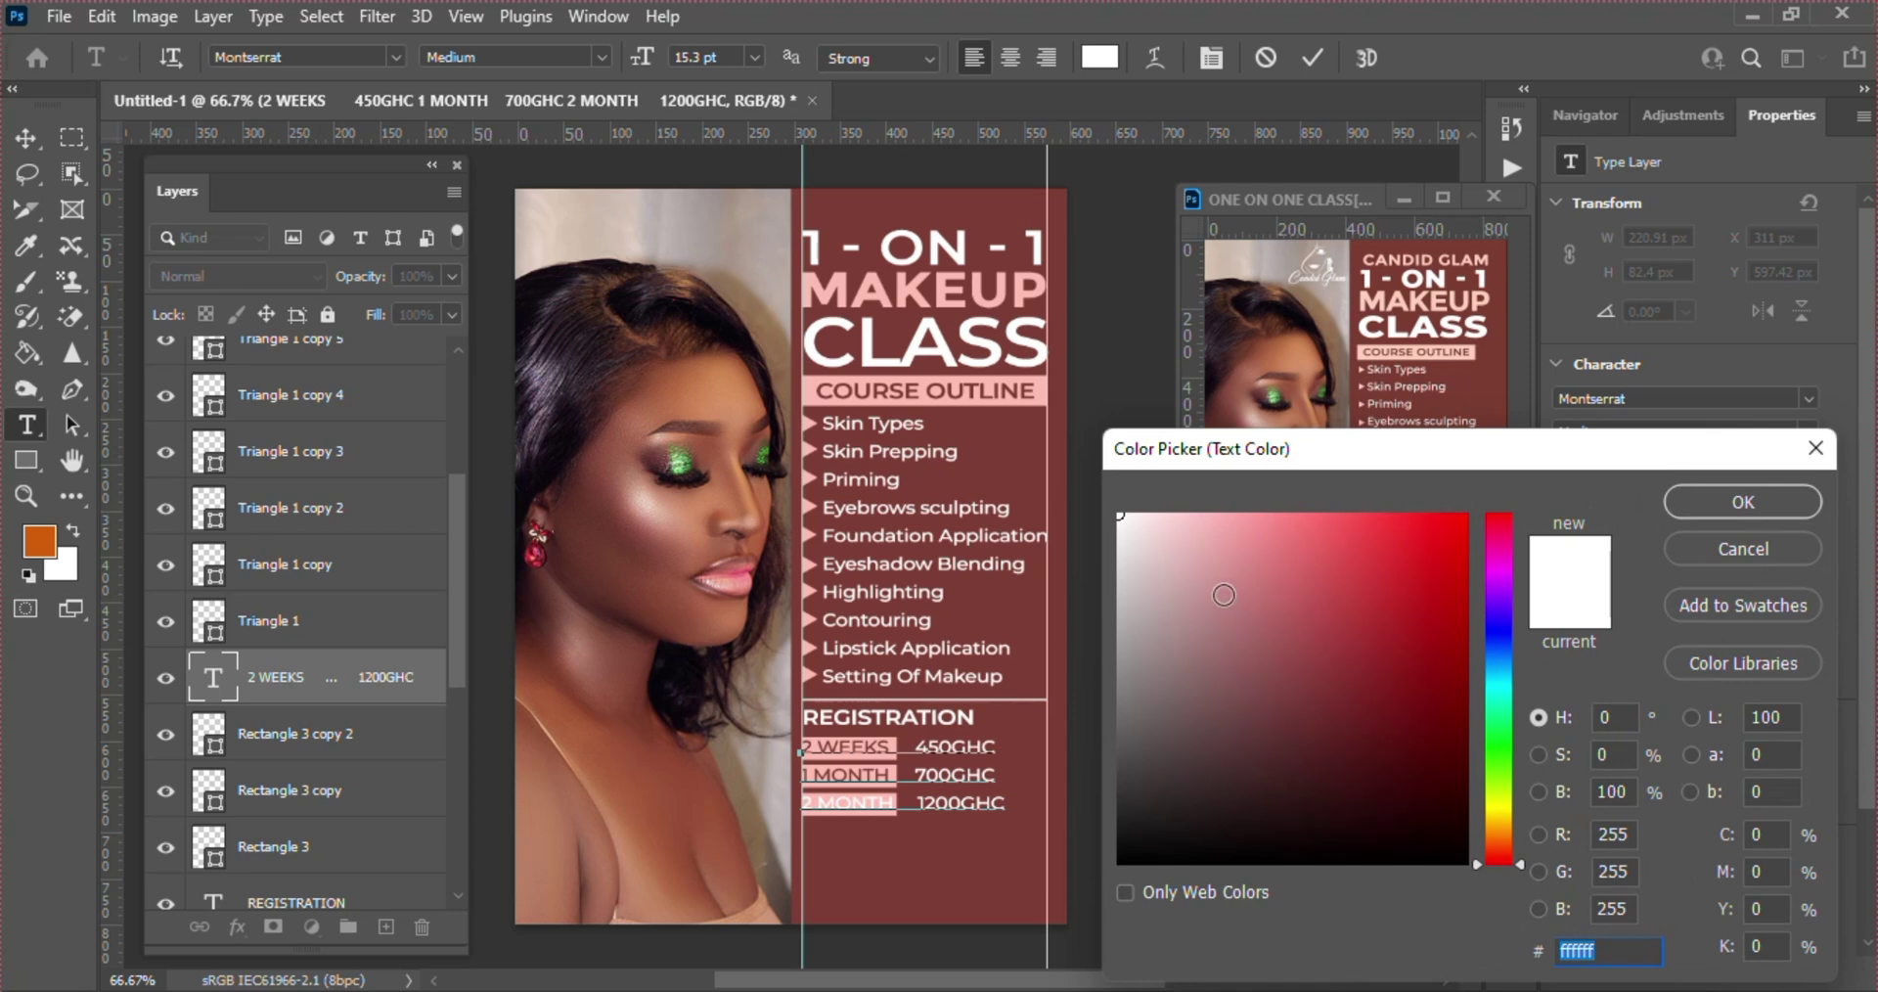
{"action": "left_click", "coordinate": [976, 859]}
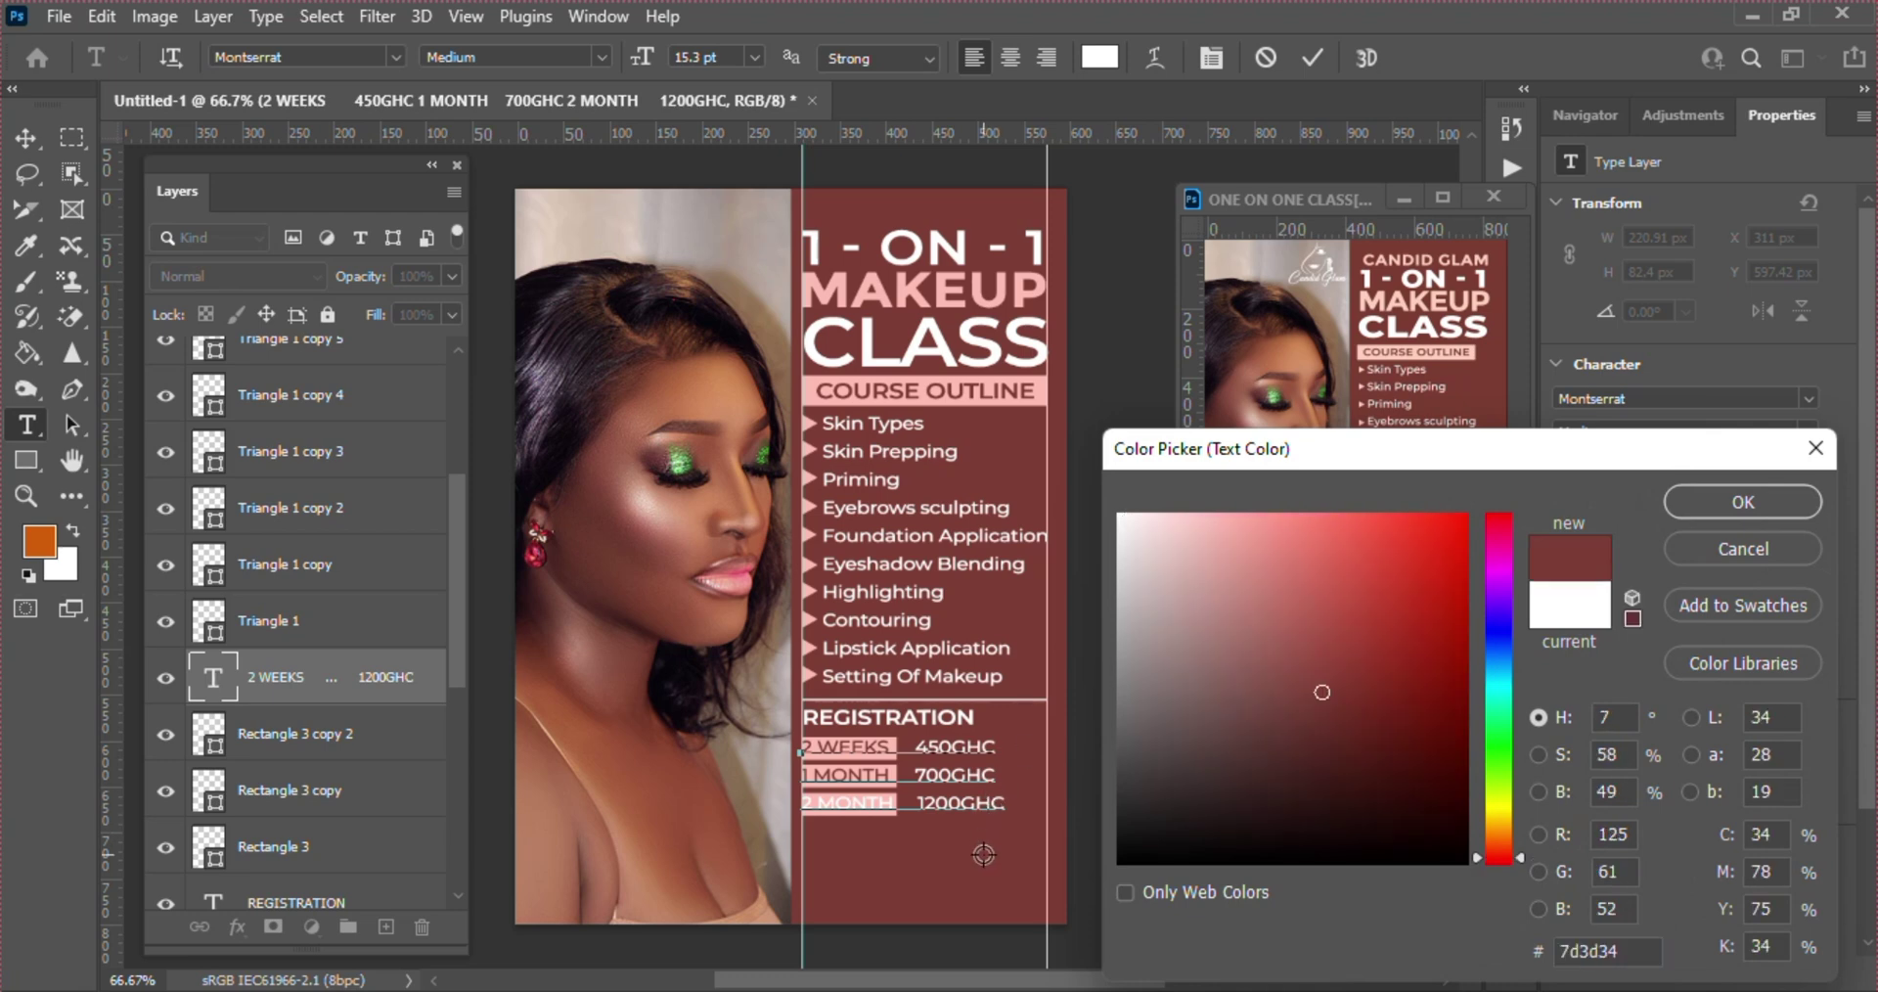
{"action": "left_click", "coordinate": [1768, 504]}
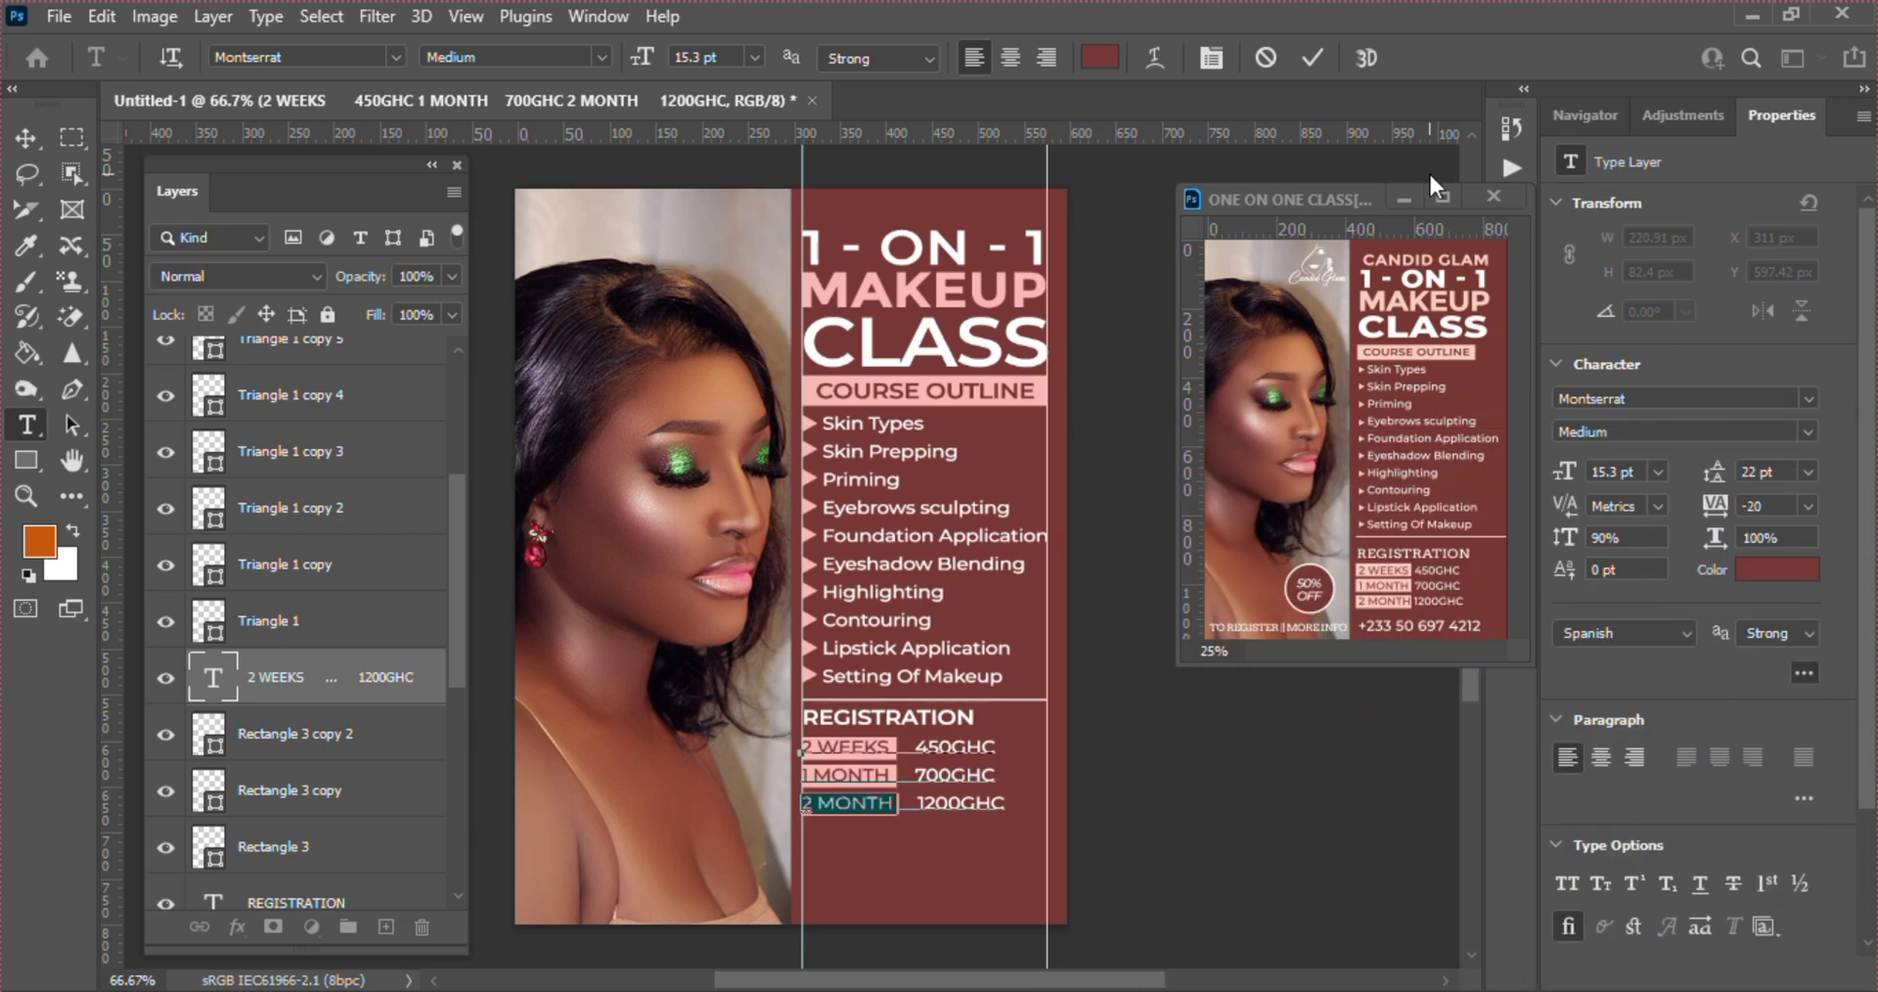
{"action": "left_click", "coordinate": [1308, 59]}
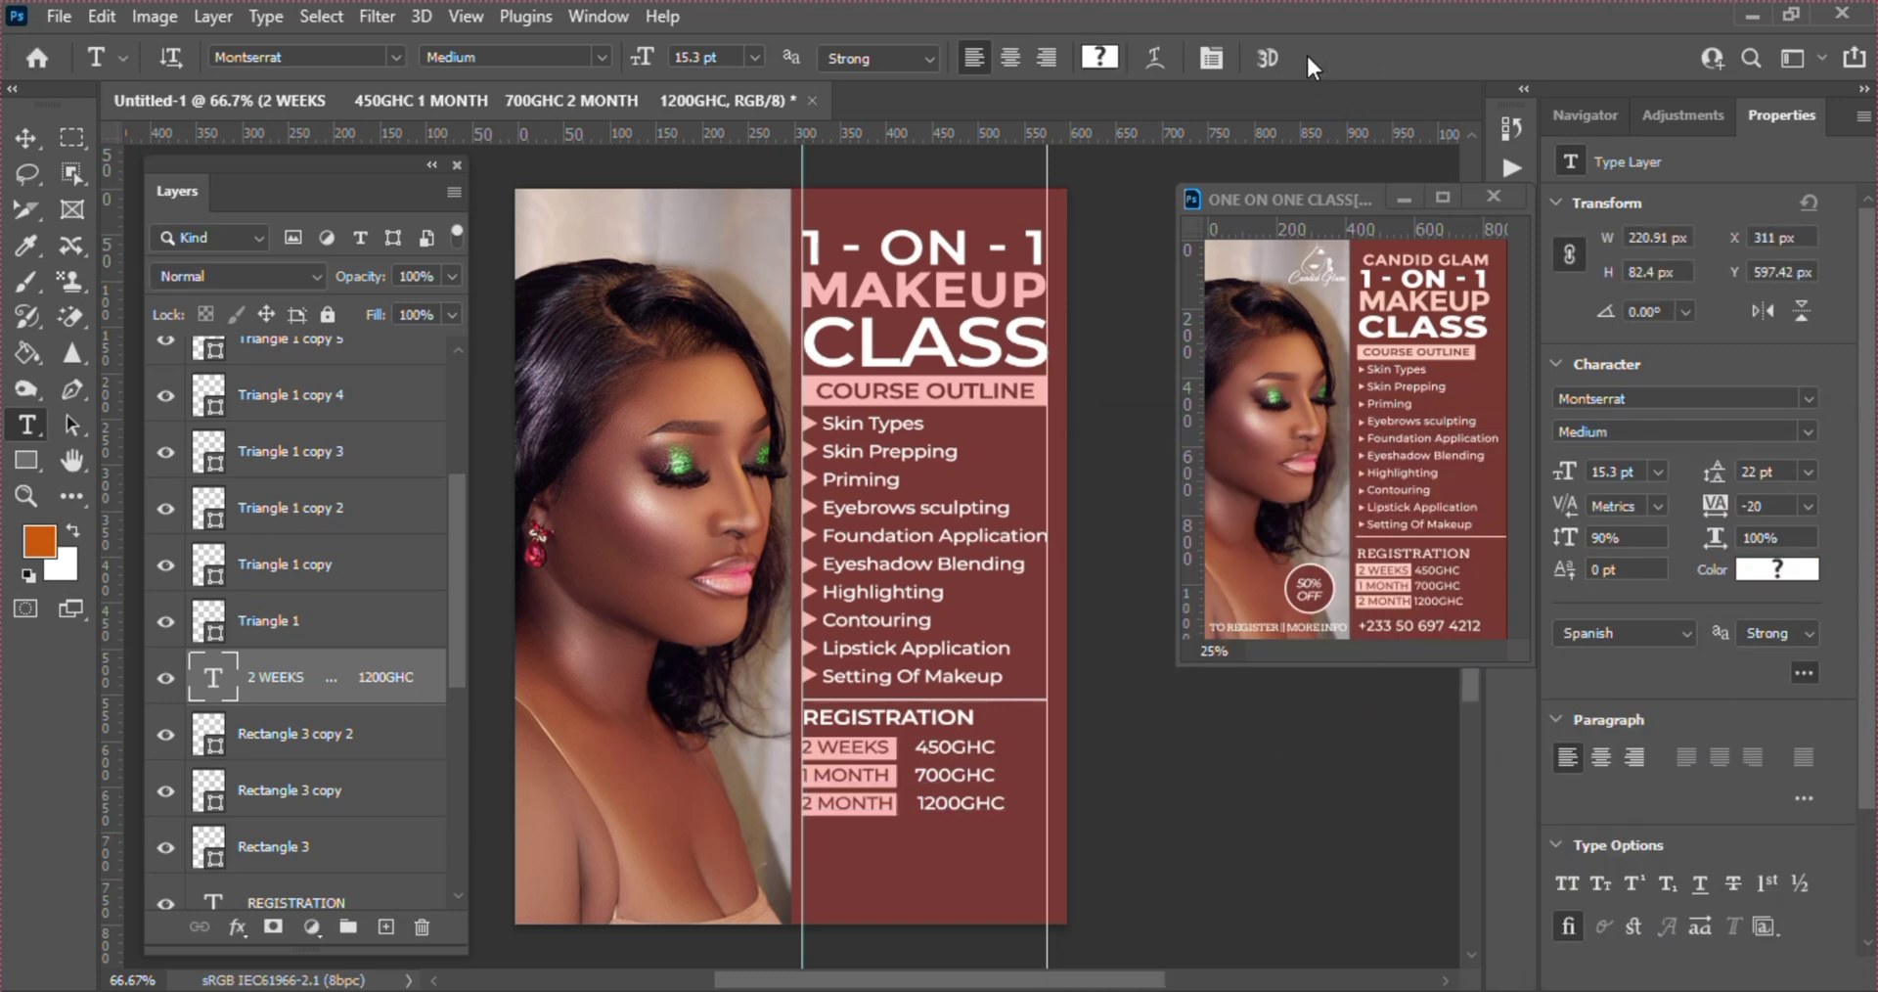
{"action": "key", "text": "v"}
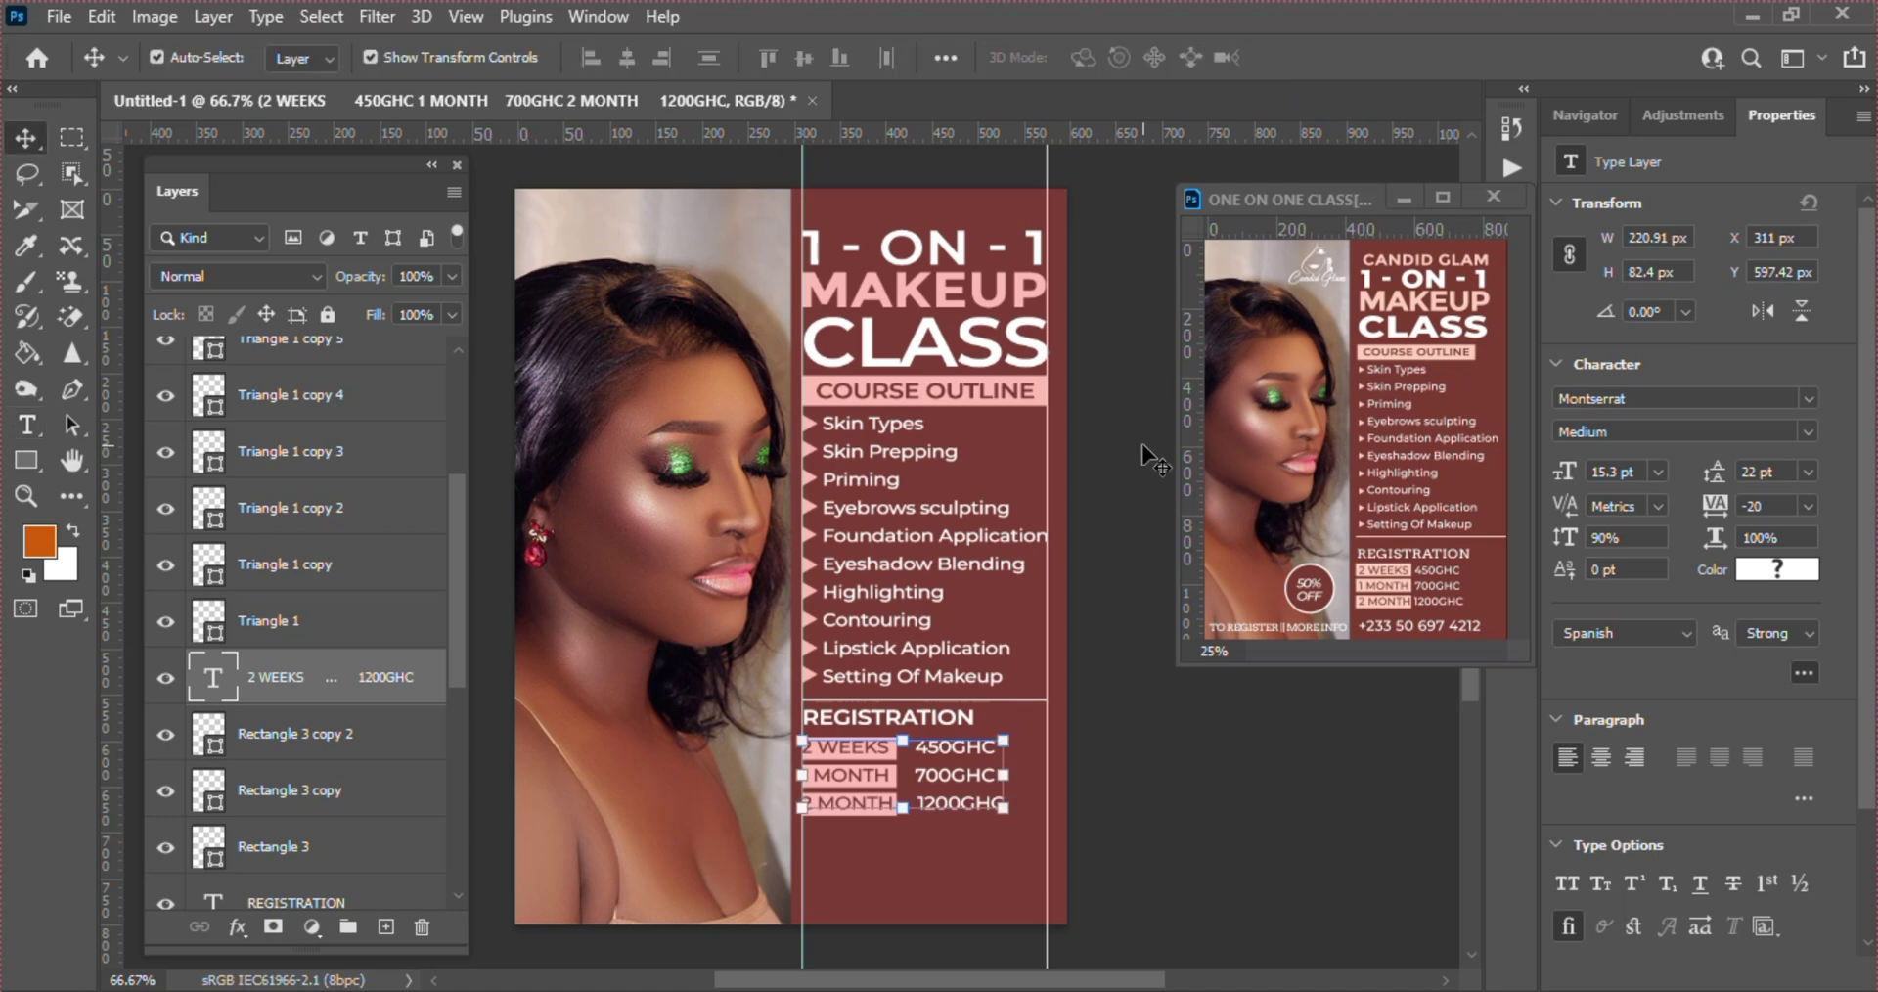
{"action": "left_click", "coordinate": [1138, 778]}
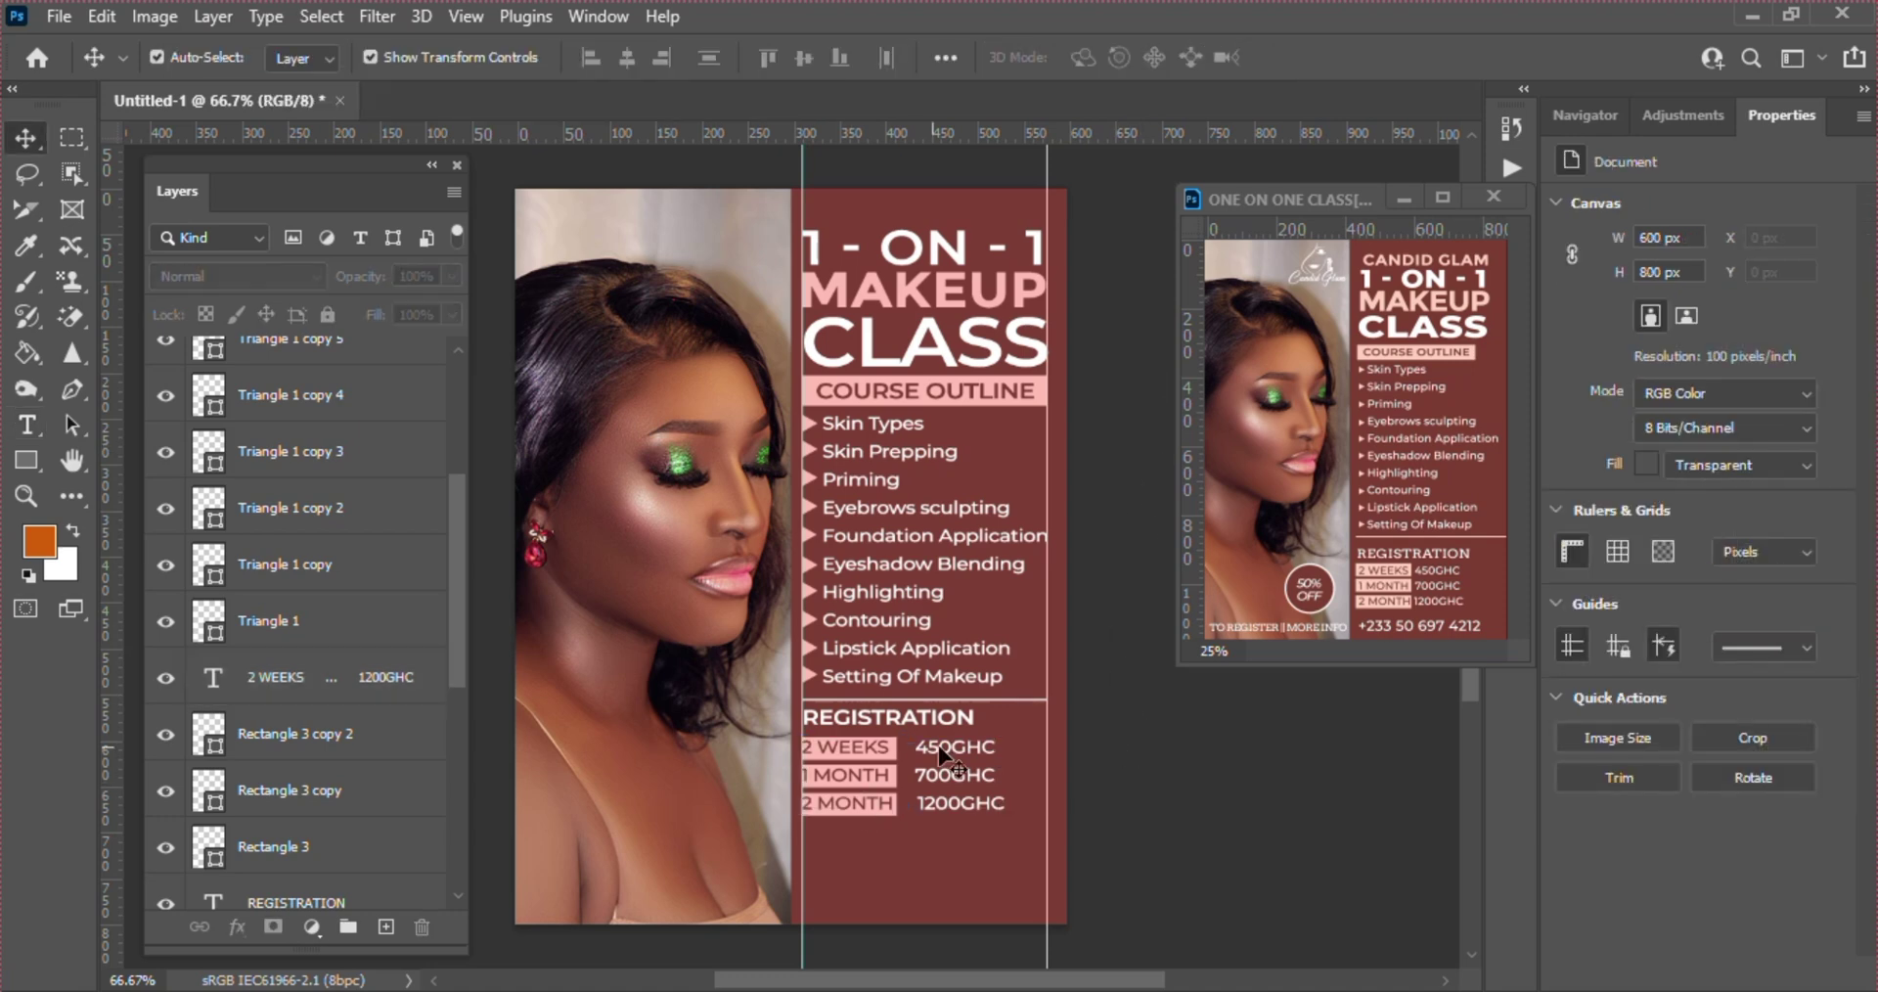
- Nudge the "REGISTRATION" heading down slightly and group it with the price text and its three pink rectangles
{"action": "left_click", "coordinate": [919, 718]}
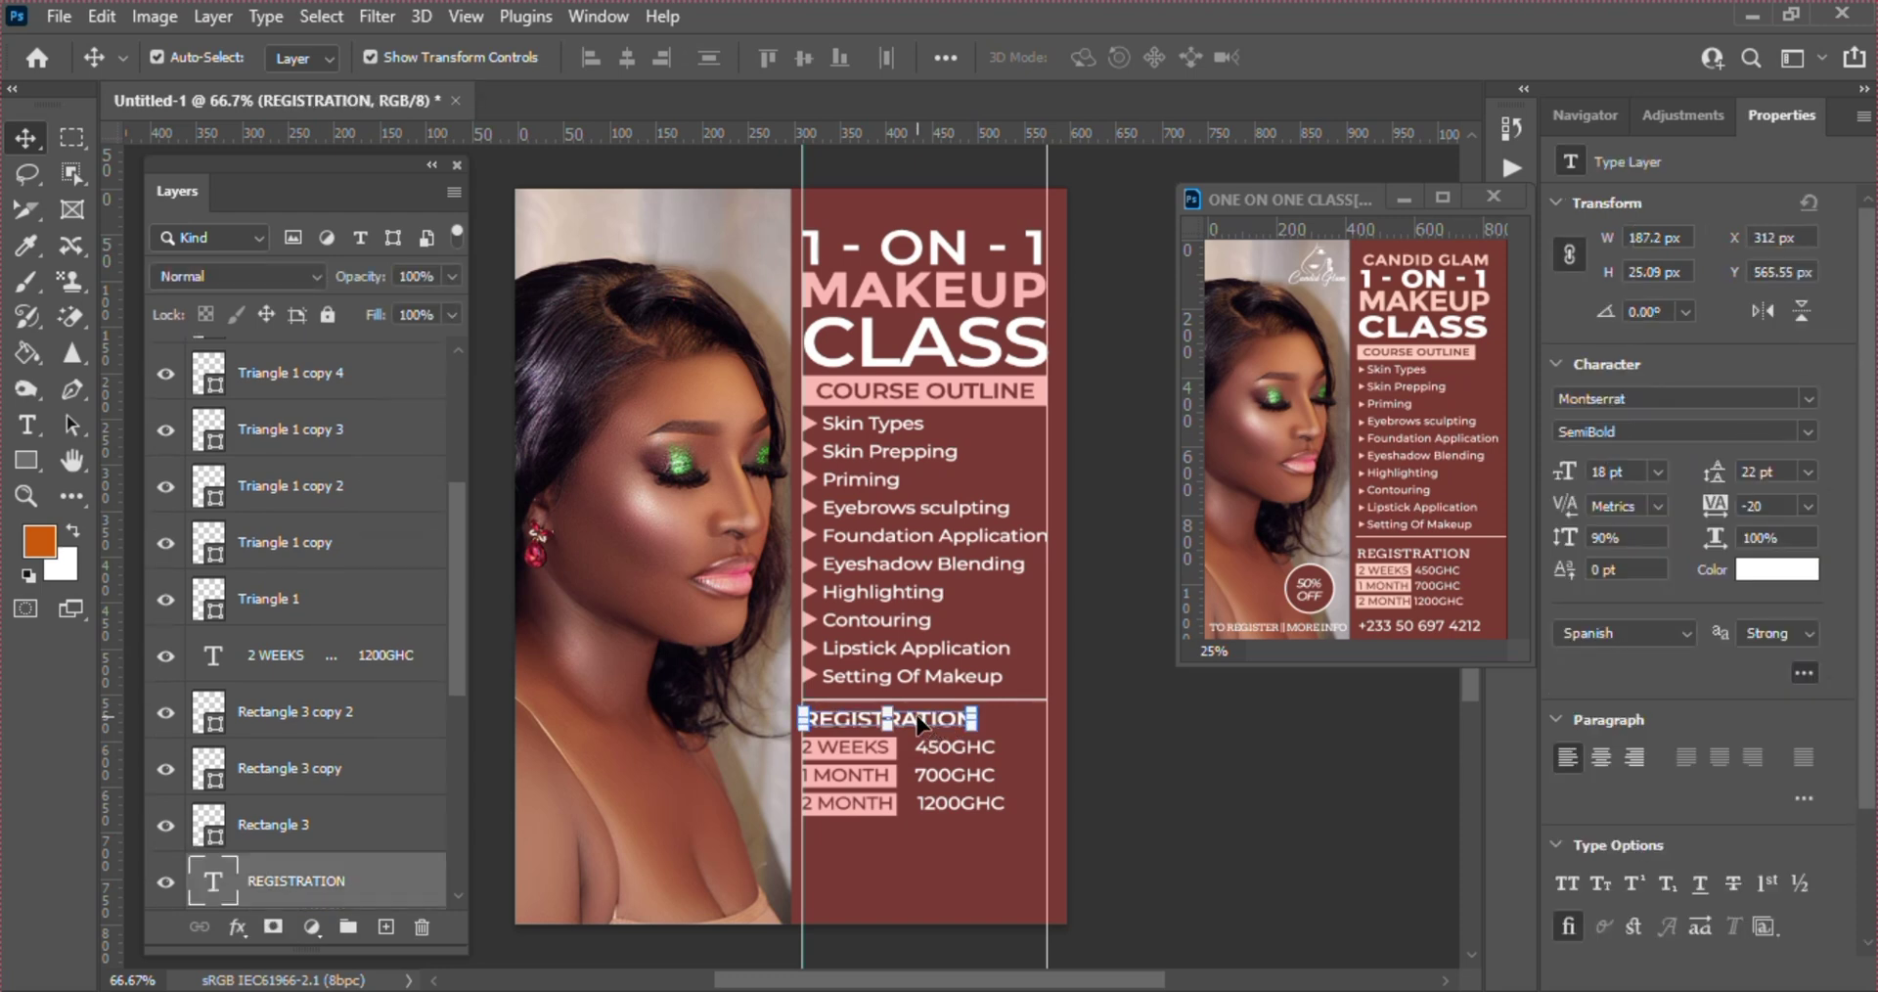
{"action": "key", "text": "Down"}
{"action": "left_click", "coordinate": [291, 723]}
{"action": "left_click", "coordinate": [311, 773], "text": "shift"}
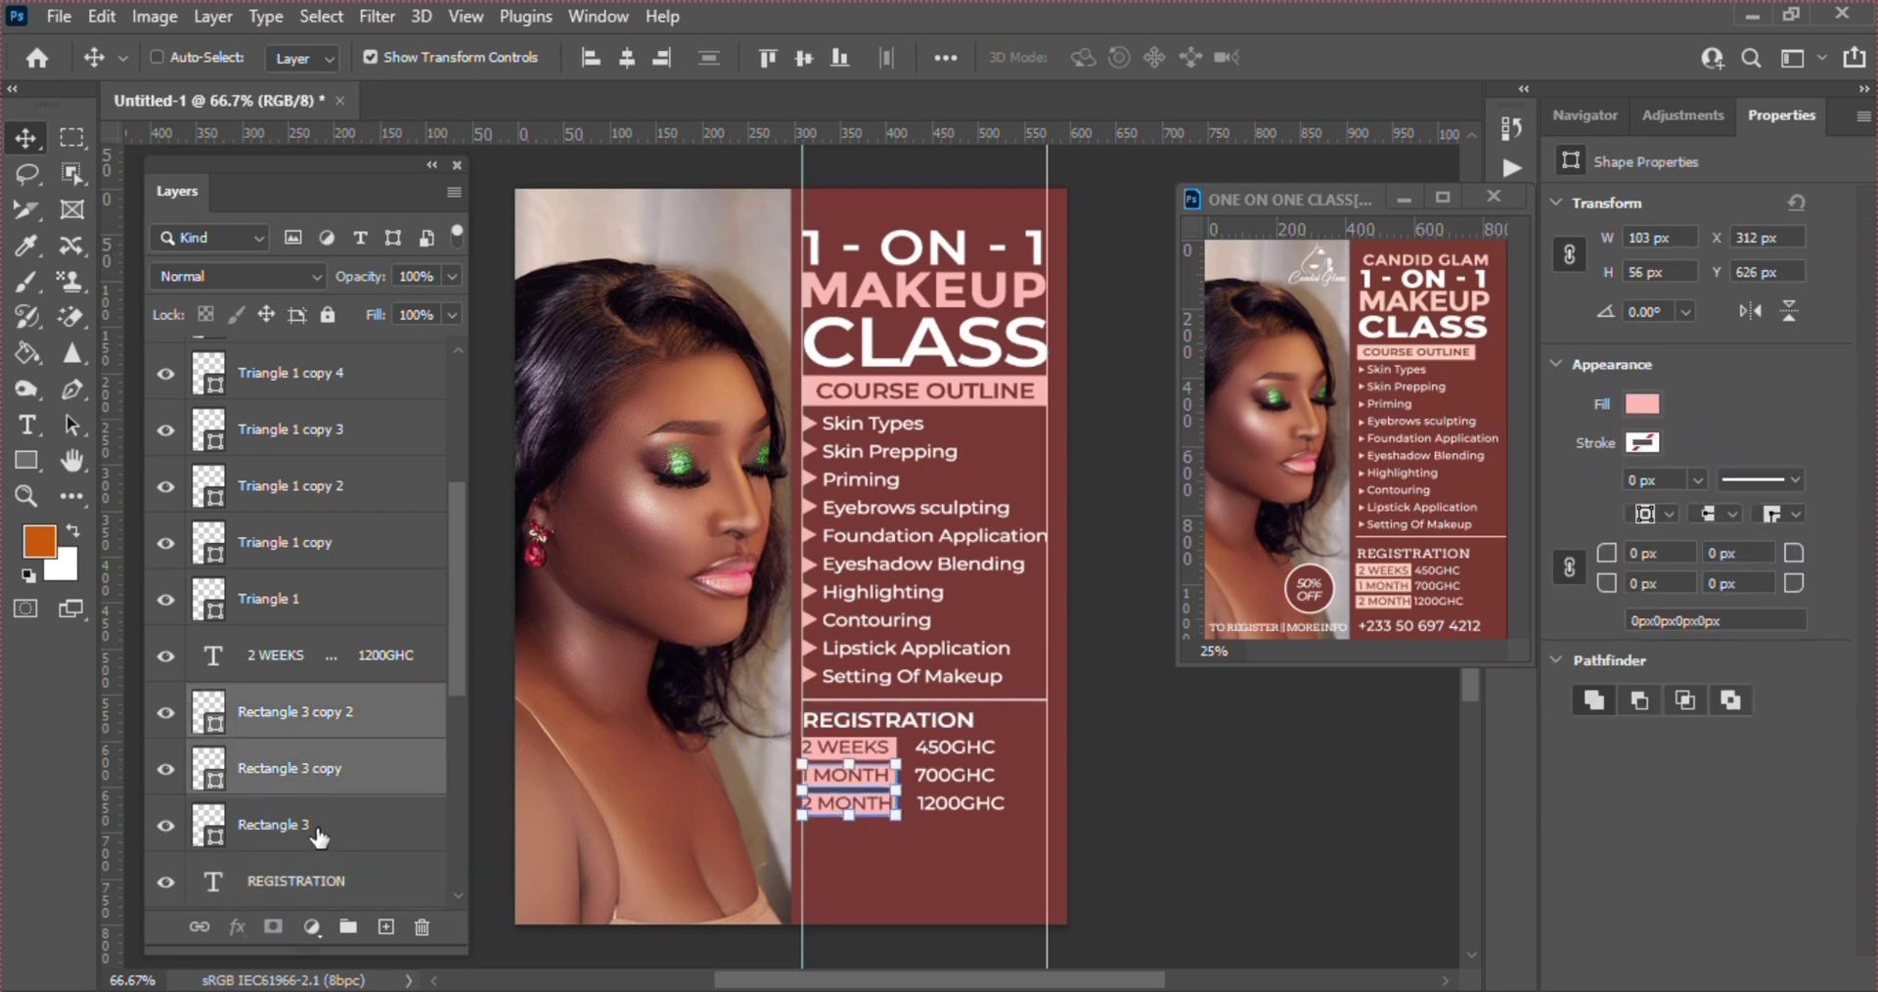
{"action": "left_click", "coordinate": [317, 828], "text": "shift"}
{"action": "left_click", "coordinate": [286, 661], "text": "shift"}
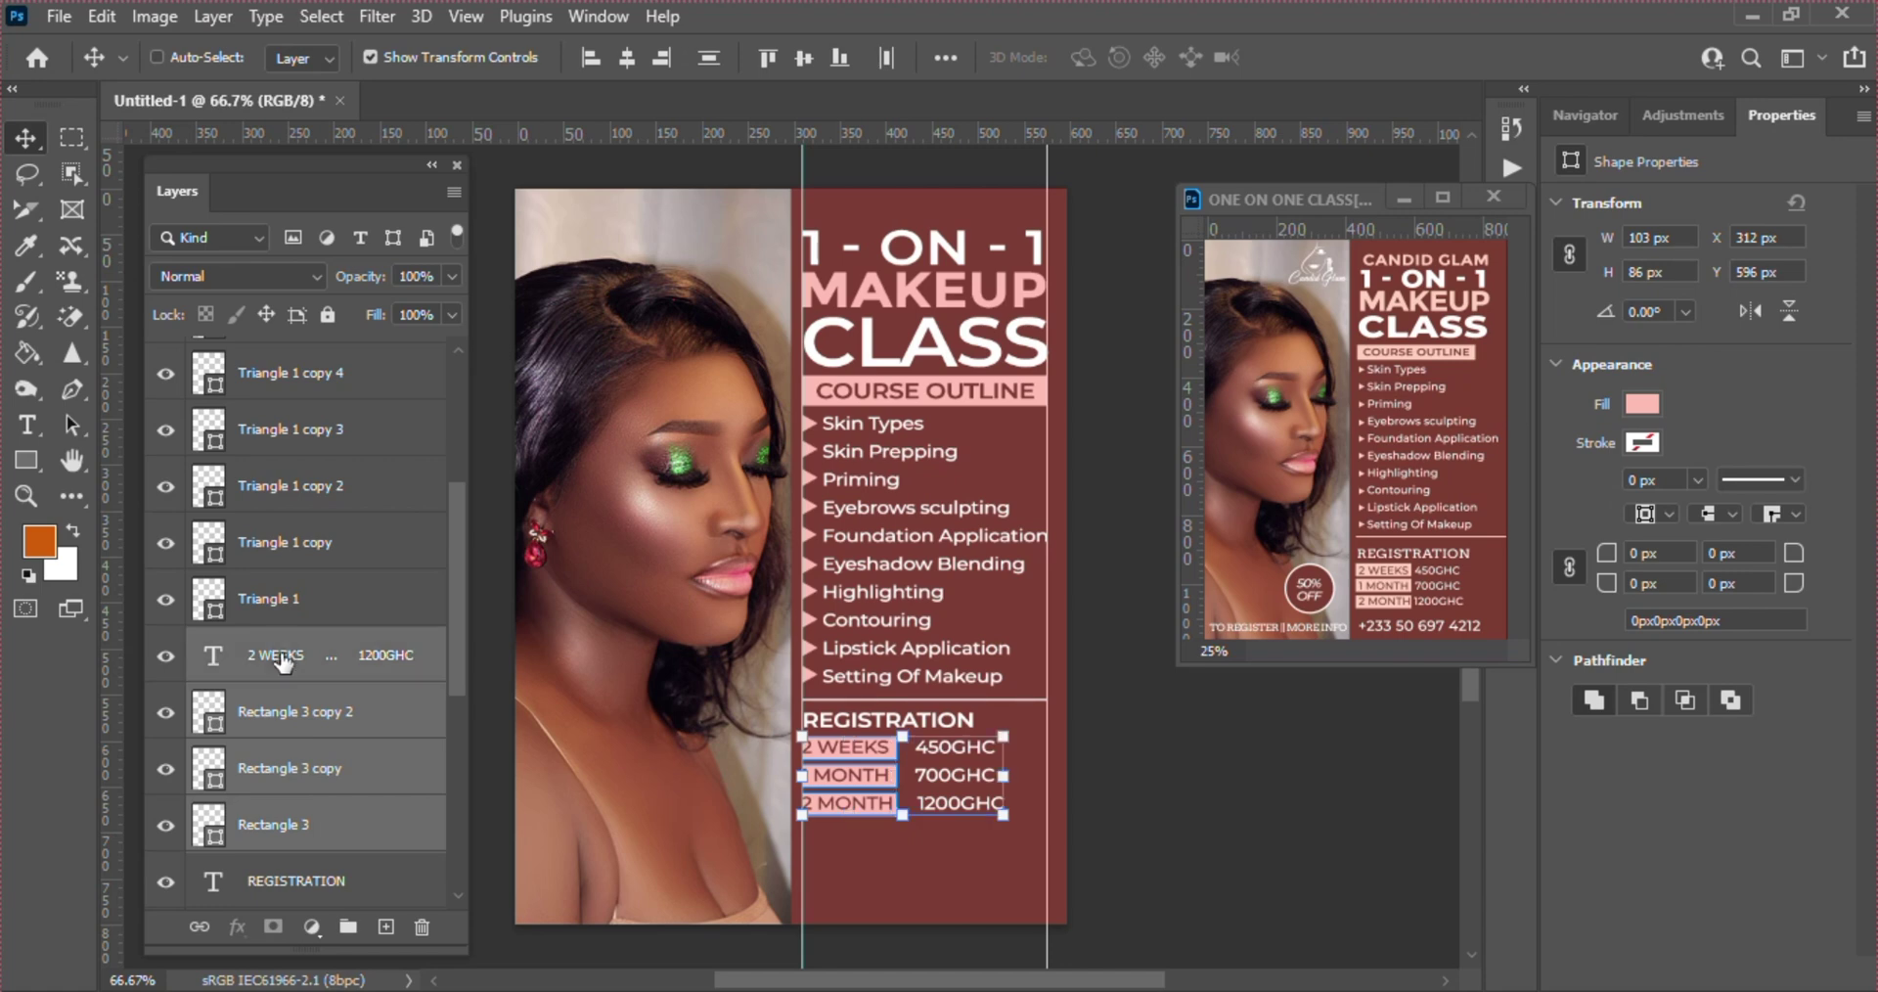
{"action": "left_click", "coordinate": [298, 880], "text": "shift"}
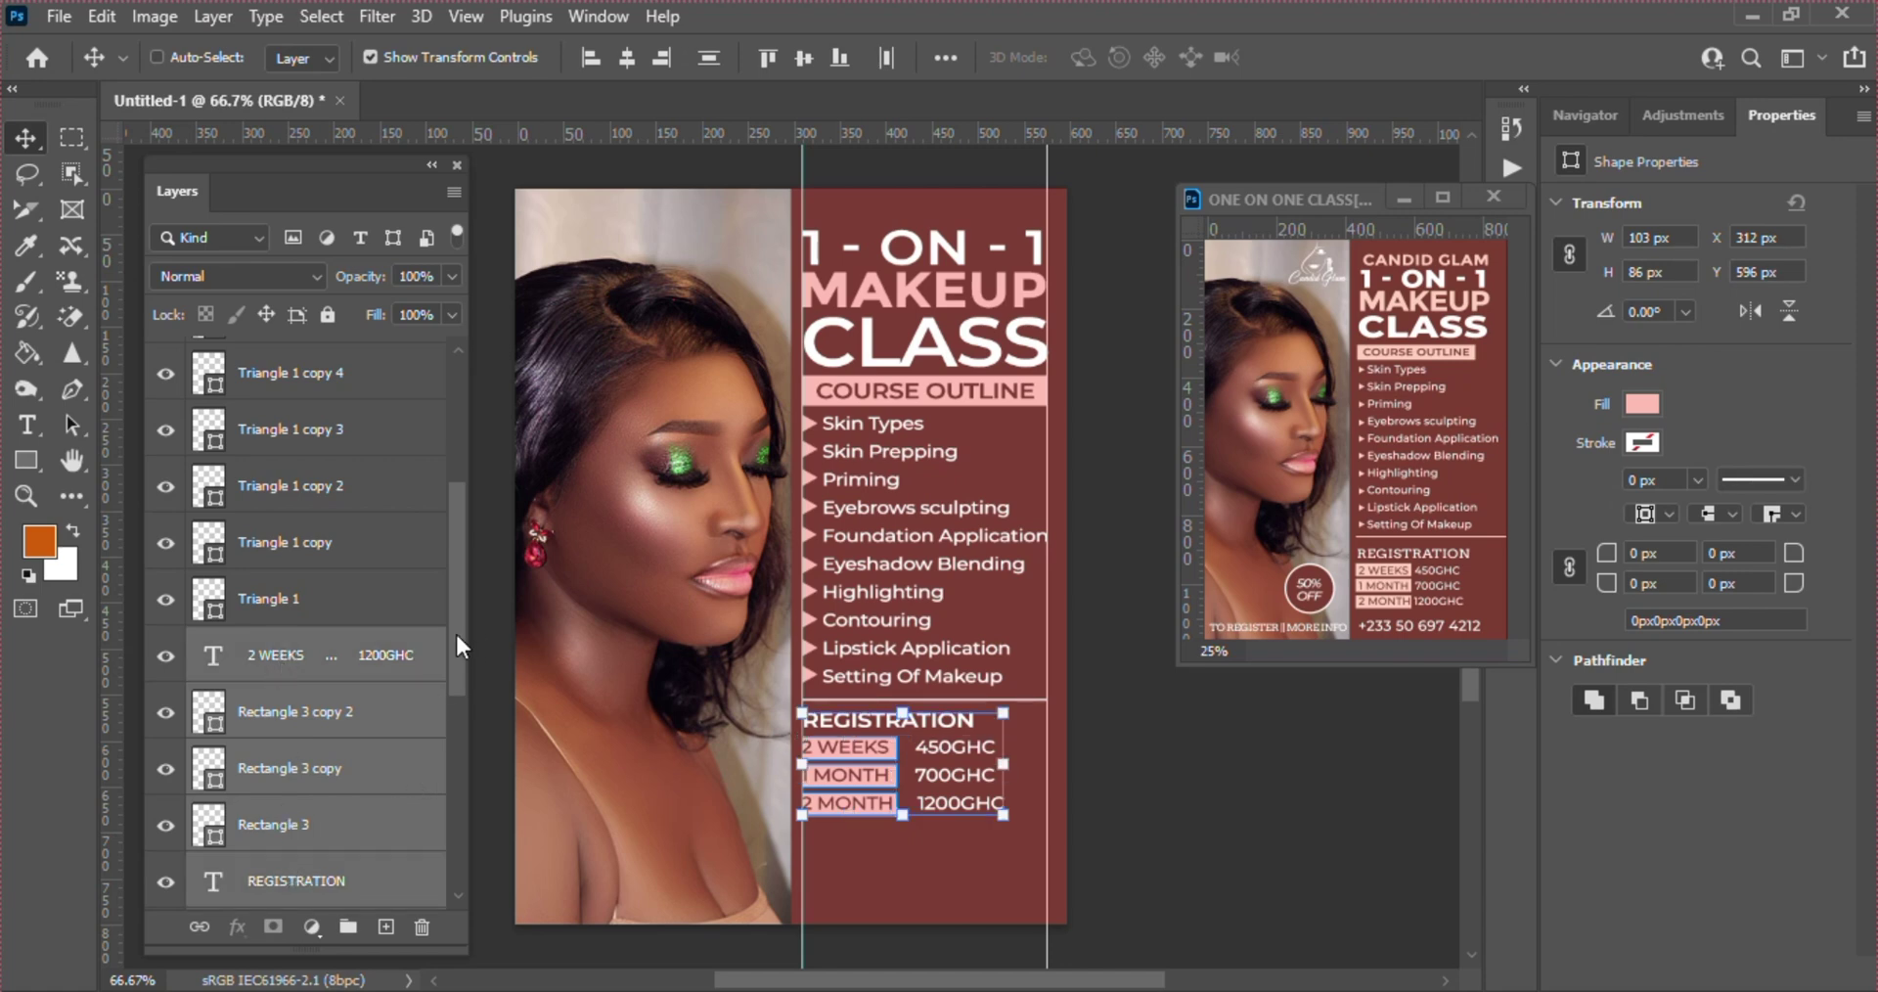
{"action": "left_click_drag", "start_coordinate": [455, 631], "coordinate": [459, 664]}
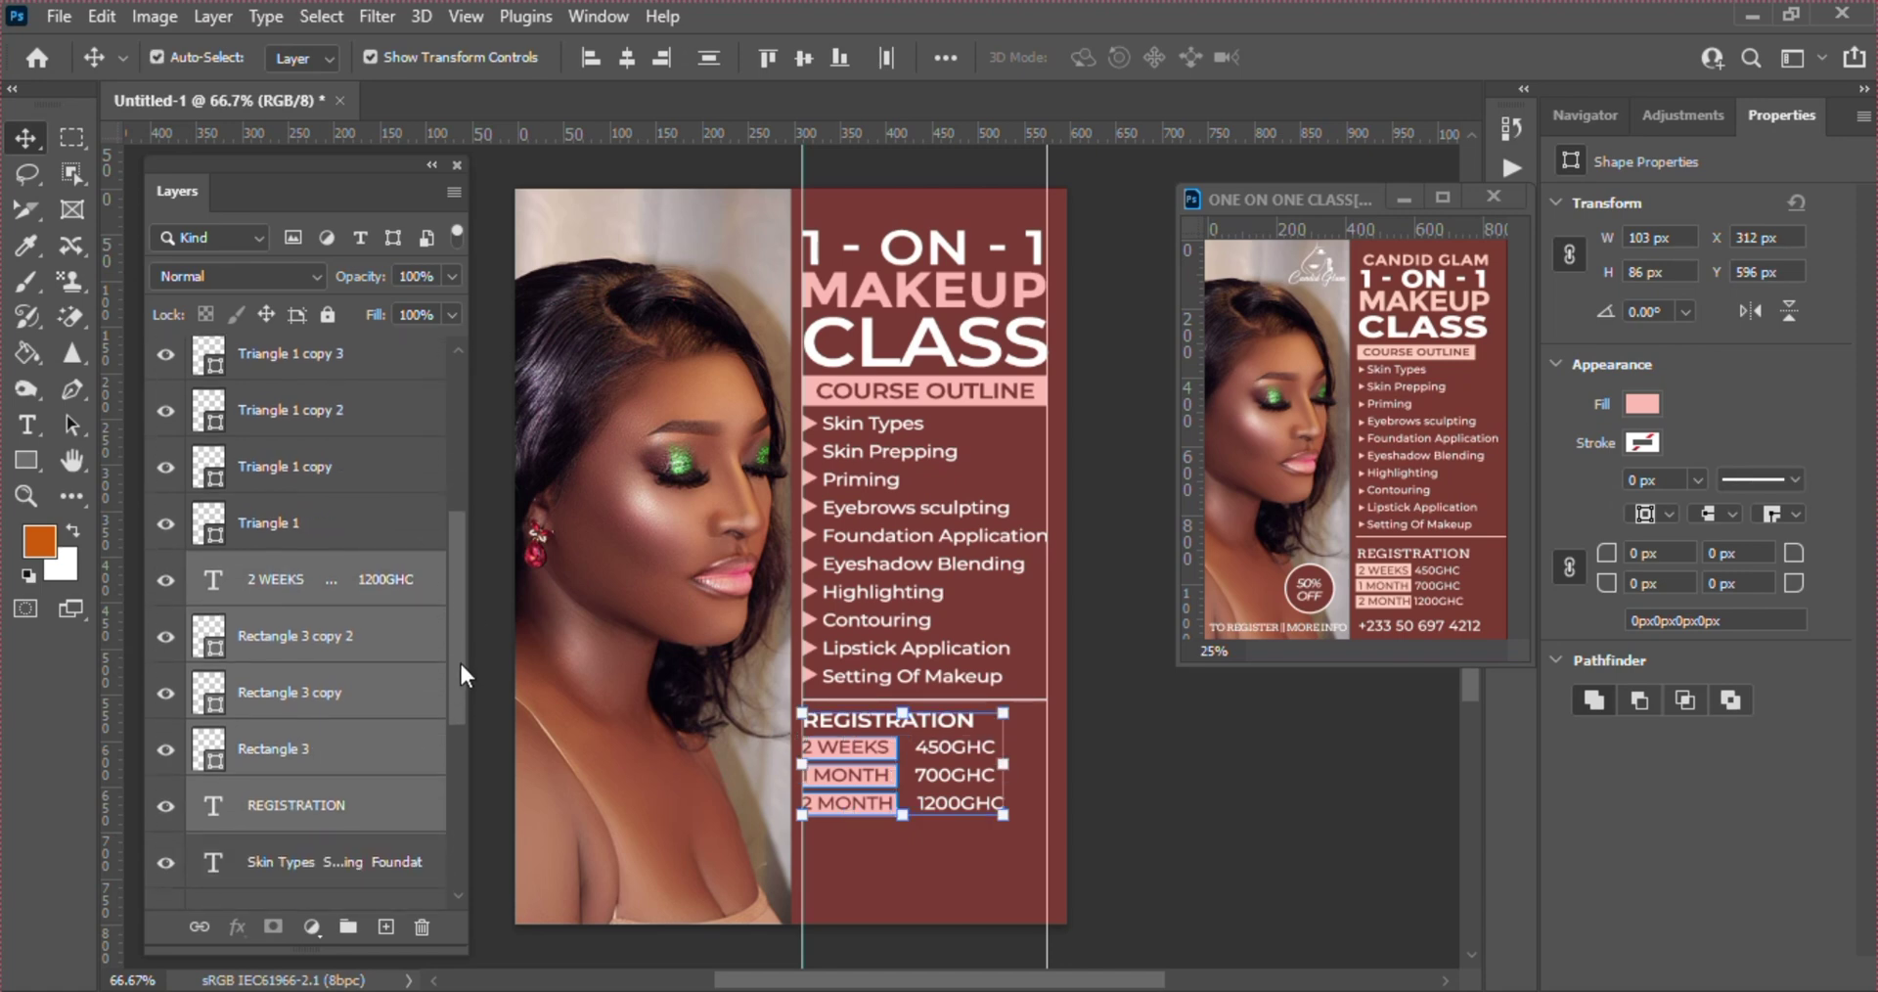
{"action": "left_click", "coordinate": [348, 927]}
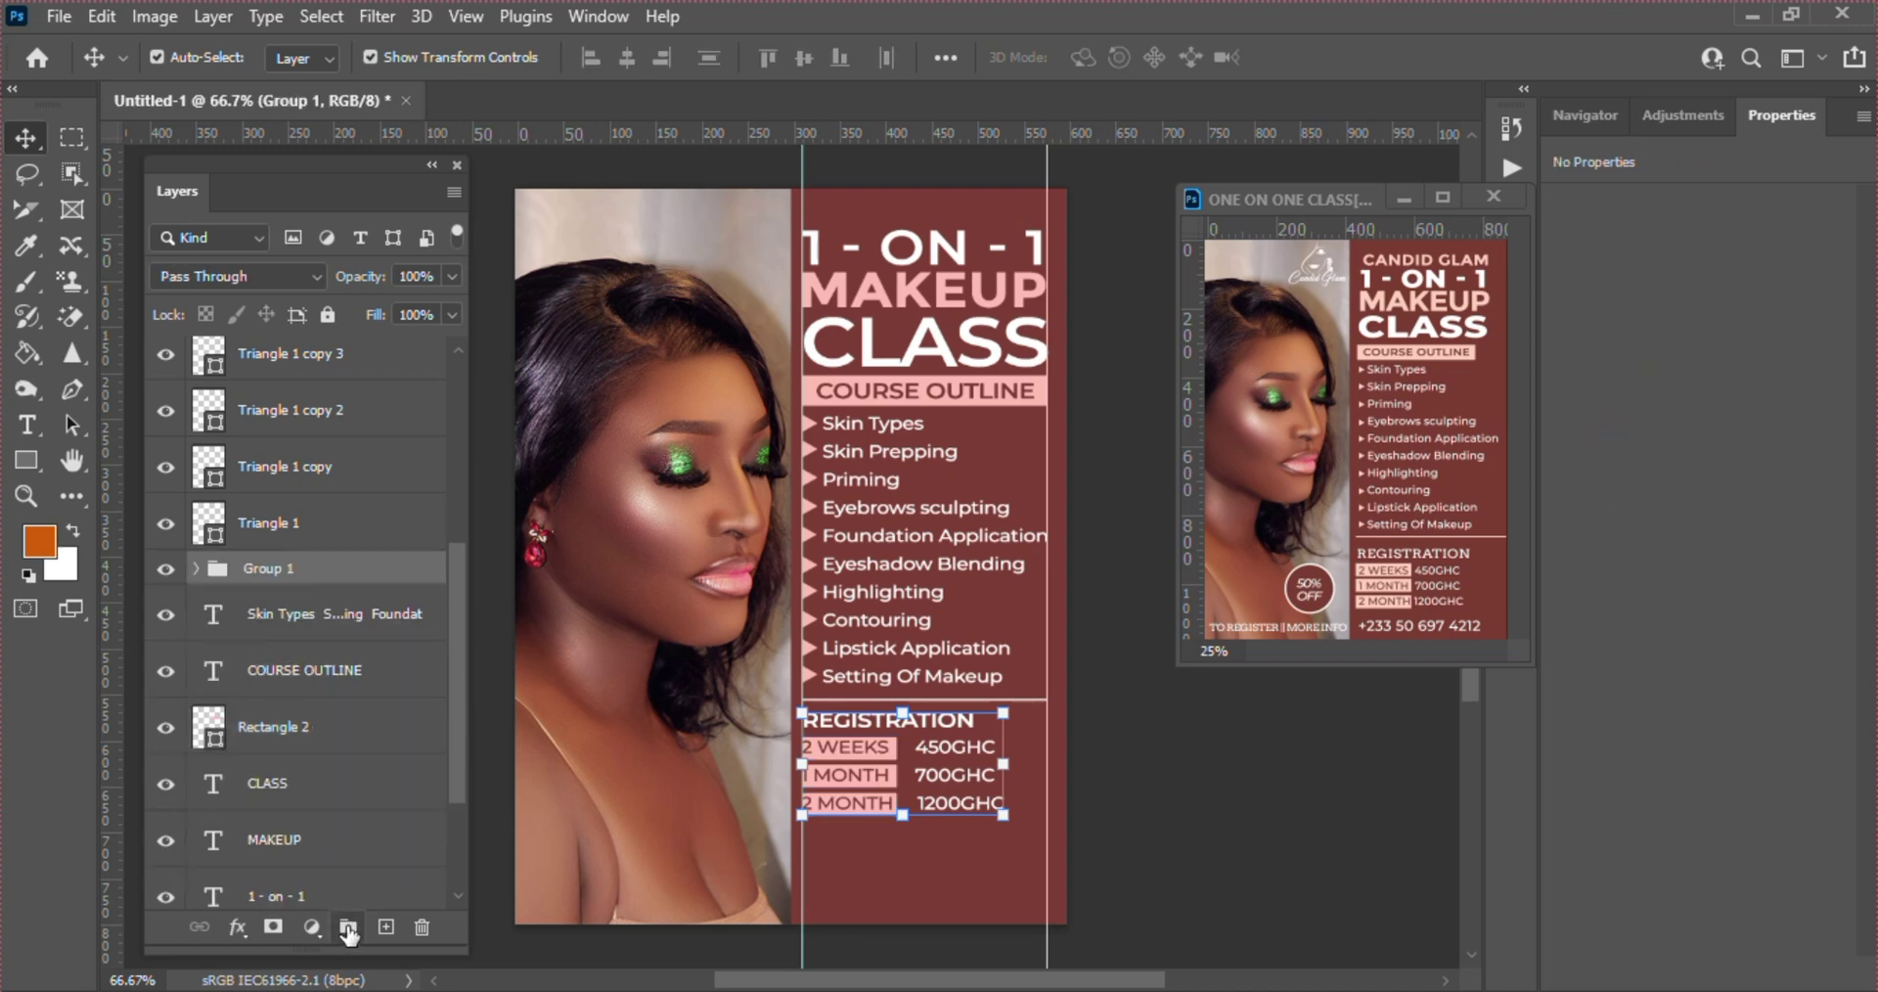
- Rename the new group as REGISTER
{"action": "double_click", "coordinate": [264, 569]}
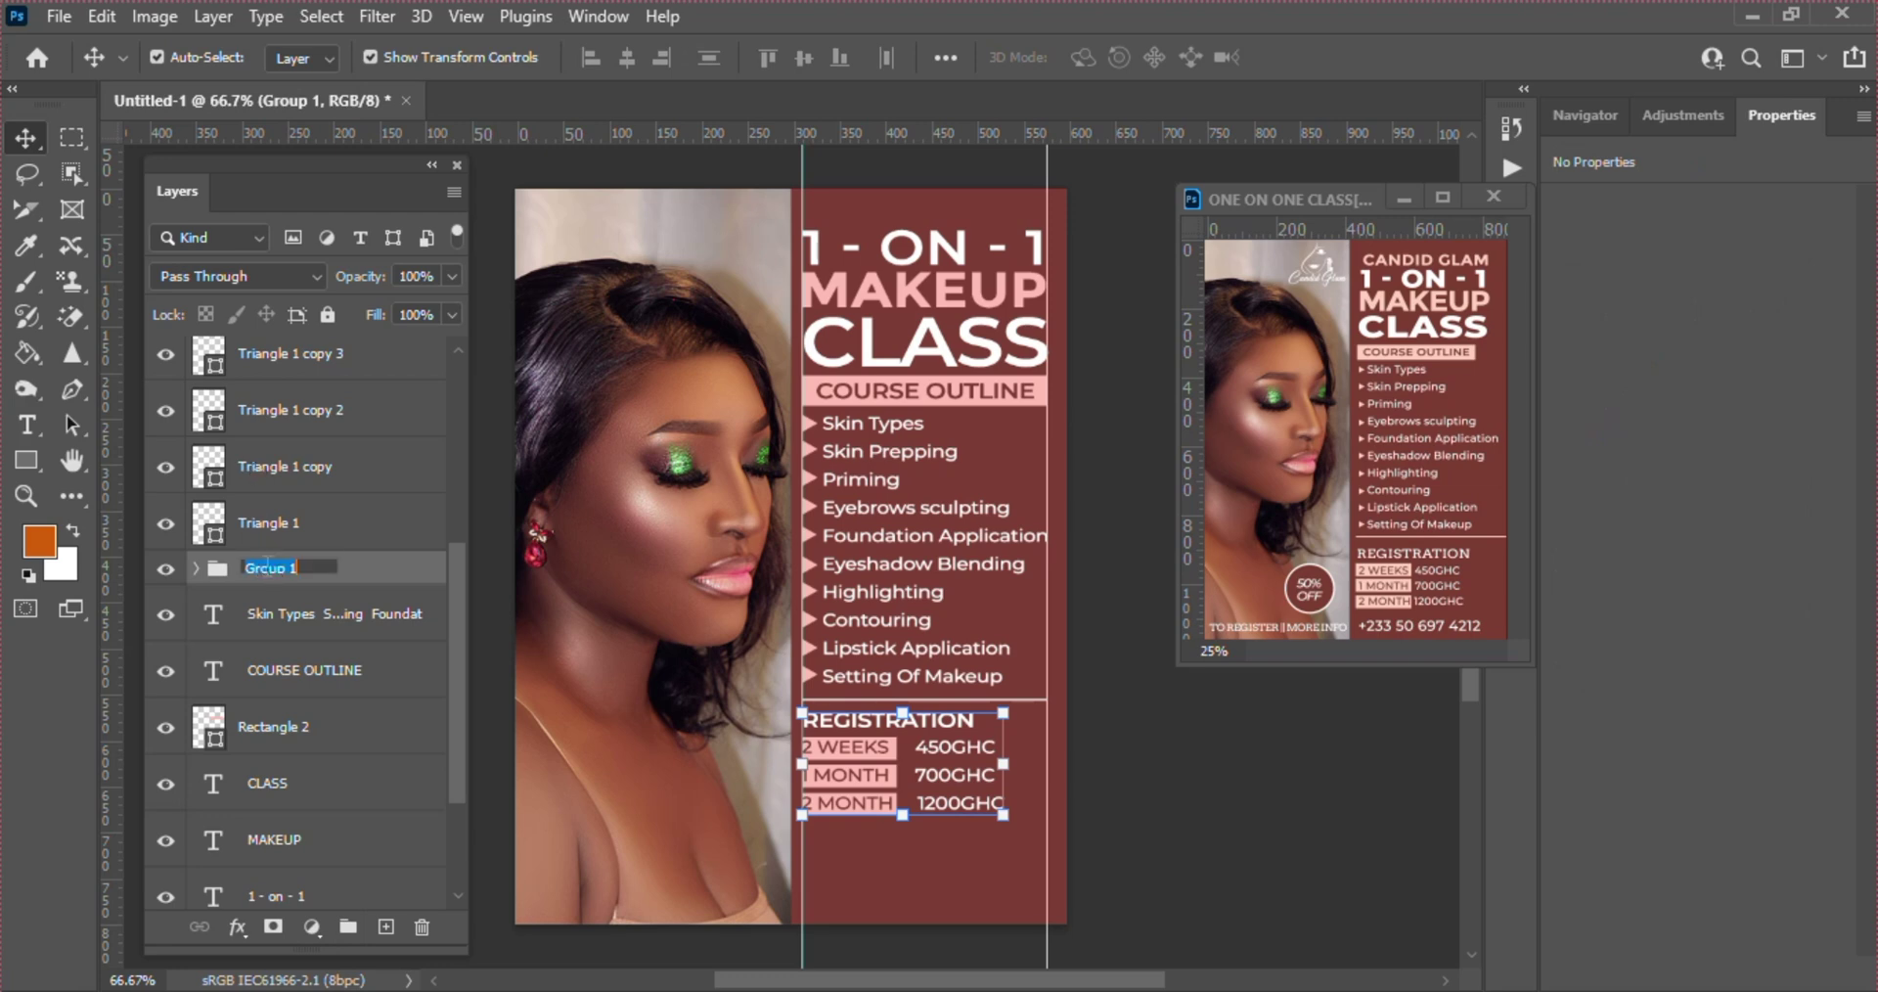
{"action": "type", "text": "RE"}
{"action": "type", "text": "GISTER"}
{"action": "key", "text": "Return"}
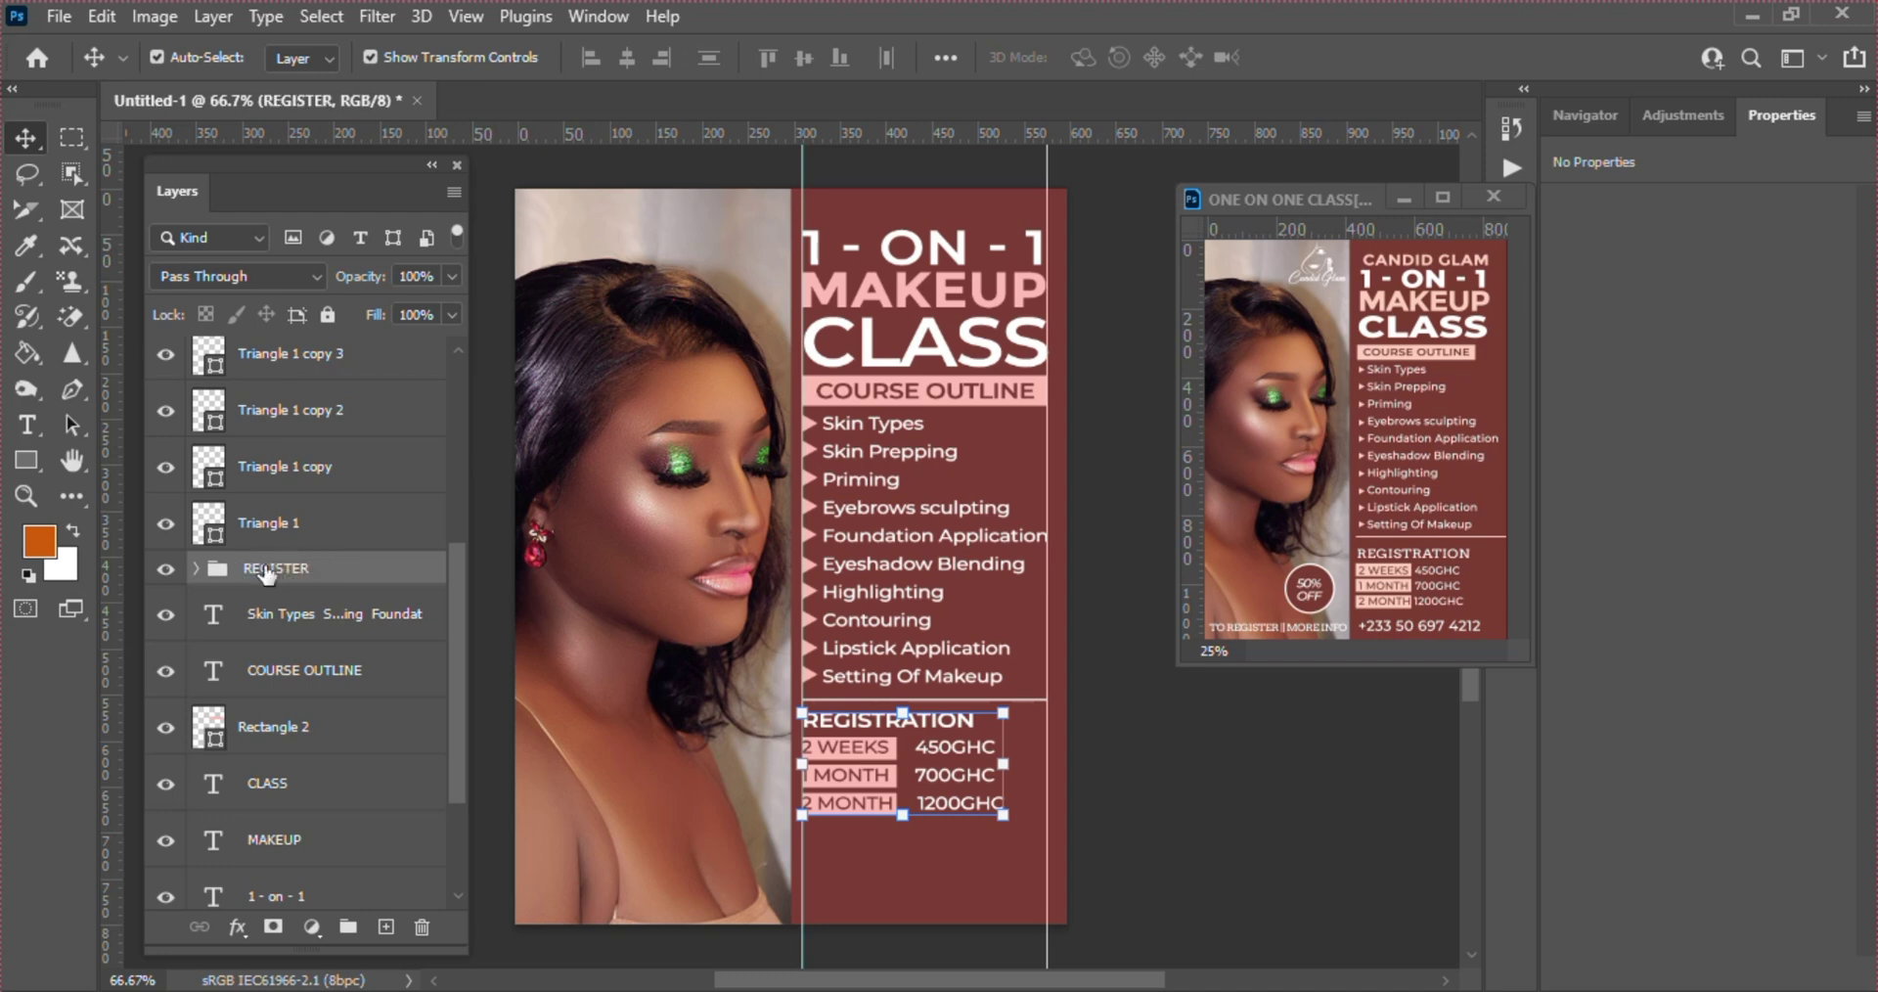
- Move the REGISTER group straight down about 30 px to open a gap below the divider line
{"action": "key", "text": "Down"}
{"action": "key", "text": "Down"}
{"action": "key", "text": "Down"}
{"action": "key", "text": "Down"}
{"action": "key", "text": "Down"}
{"action": "key", "text": "Down"}
{"action": "key", "text": "Down"}
{"action": "key", "text": "Down"}
{"action": "key", "text": "Down"}
{"action": "key", "text": "Down"}
{"action": "key", "text": "Down"}
{"action": "key", "text": "Down"}
{"action": "key", "text": "Down"}
{"action": "key", "text": "Down"}
{"action": "key", "text": "Down"}
{"action": "key", "text": "Down"}
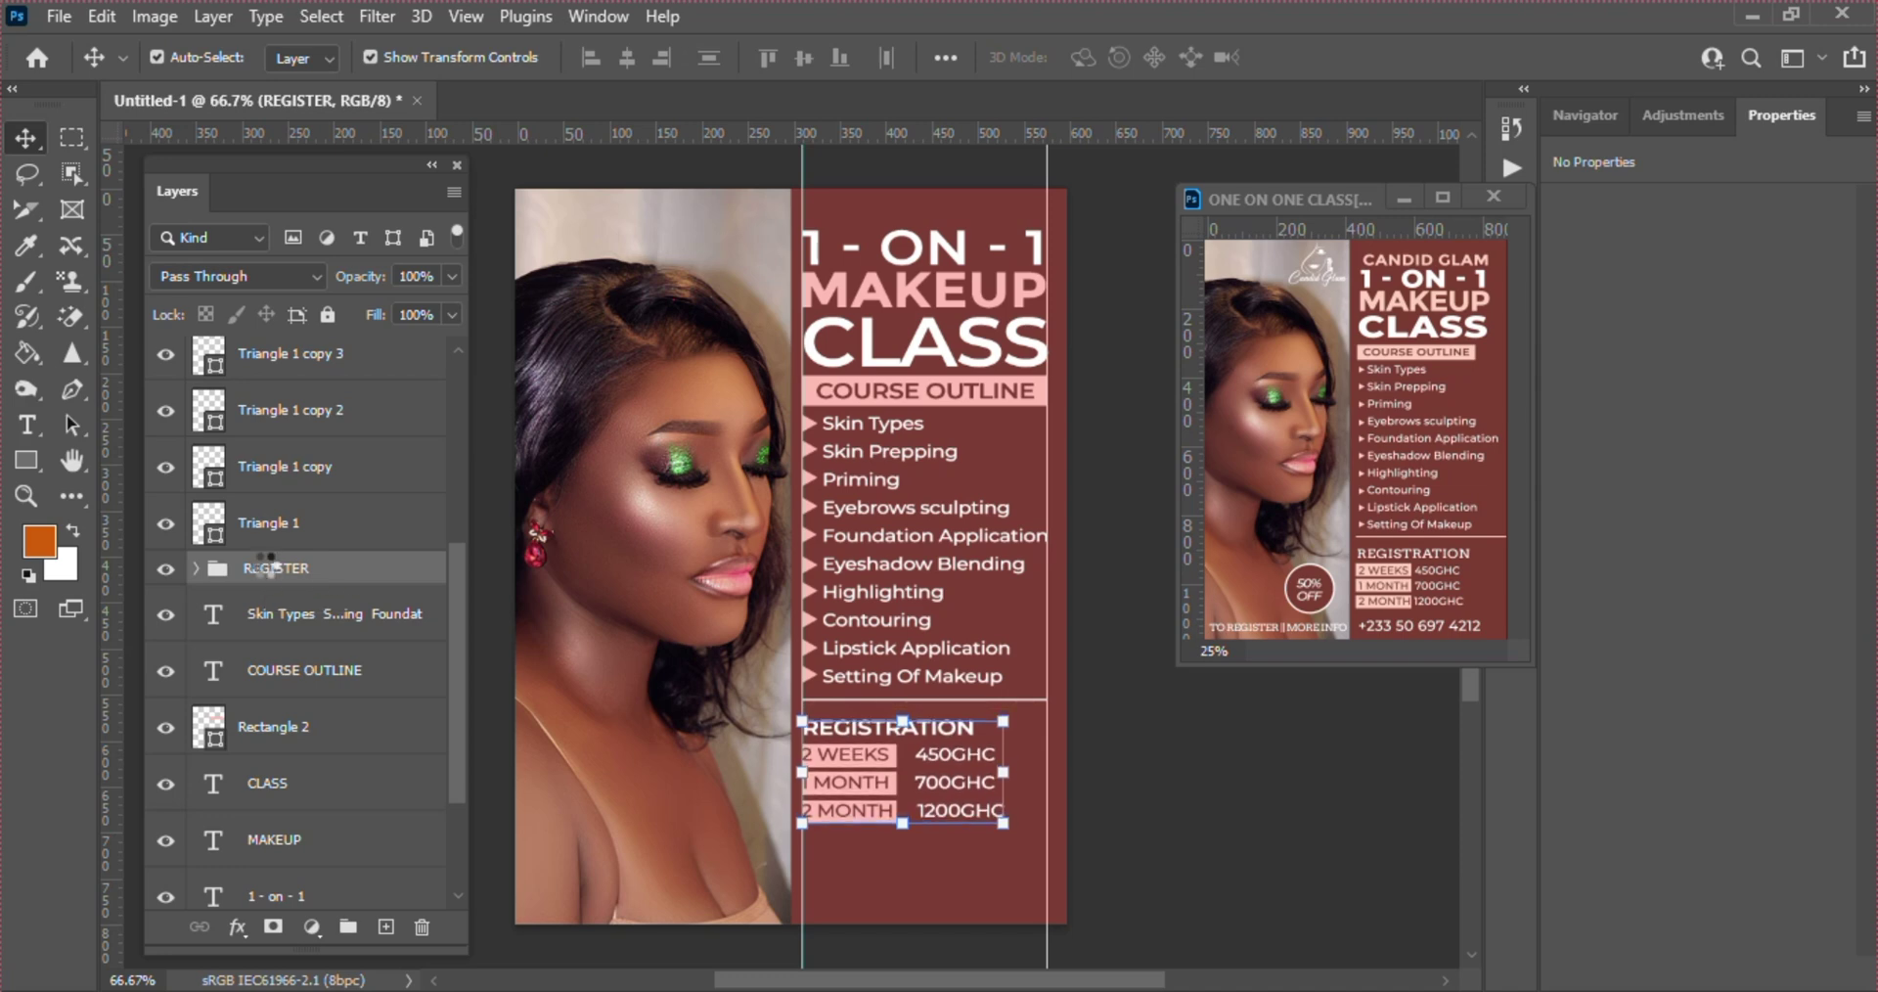
{"action": "key", "text": "Down"}
{"action": "key", "text": "Down"}
{"action": "key", "text": "Down"}
{"action": "key", "text": "Down"}
{"action": "key", "text": "Down"}
{"action": "key", "text": "Down"}
{"action": "key", "text": "Down"}
{"action": "key", "text": "Down"}
{"action": "key", "text": "Down"}
{"action": "key", "text": "Down"}
{"action": "key", "text": "Down"}
{"action": "key", "text": "Down"}
{"action": "key", "text": "Down"}
{"action": "key", "text": "Down"}
{"action": "key", "text": "Down"}
{"action": "key", "text": "Down"}
{"action": "key", "text": "Down"}
{"action": "key", "text": "Down"}
{"action": "key", "text": "Down"}
{"action": "key", "text": "Down"}
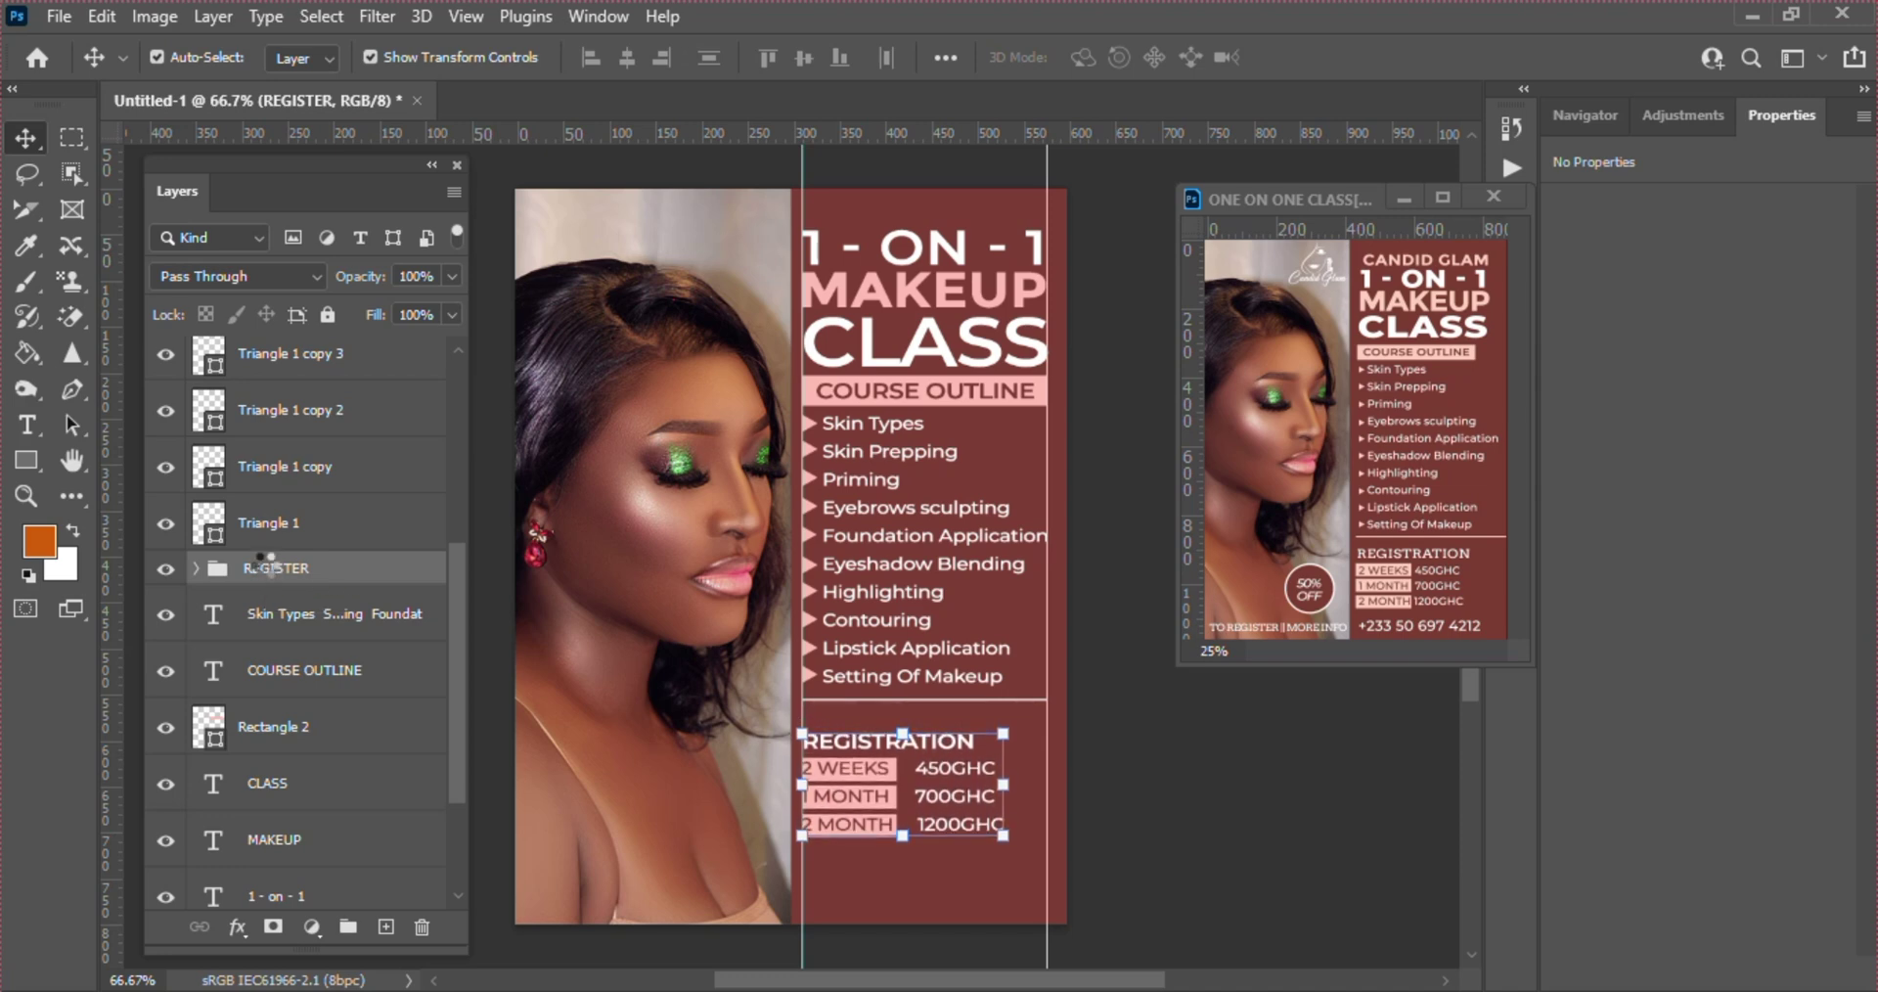
{"action": "key", "text": "Down"}
{"action": "key", "text": "Down"}
{"action": "key", "text": "Down"}
{"action": "key", "text": "Down"}
{"action": "key", "text": "Down"}
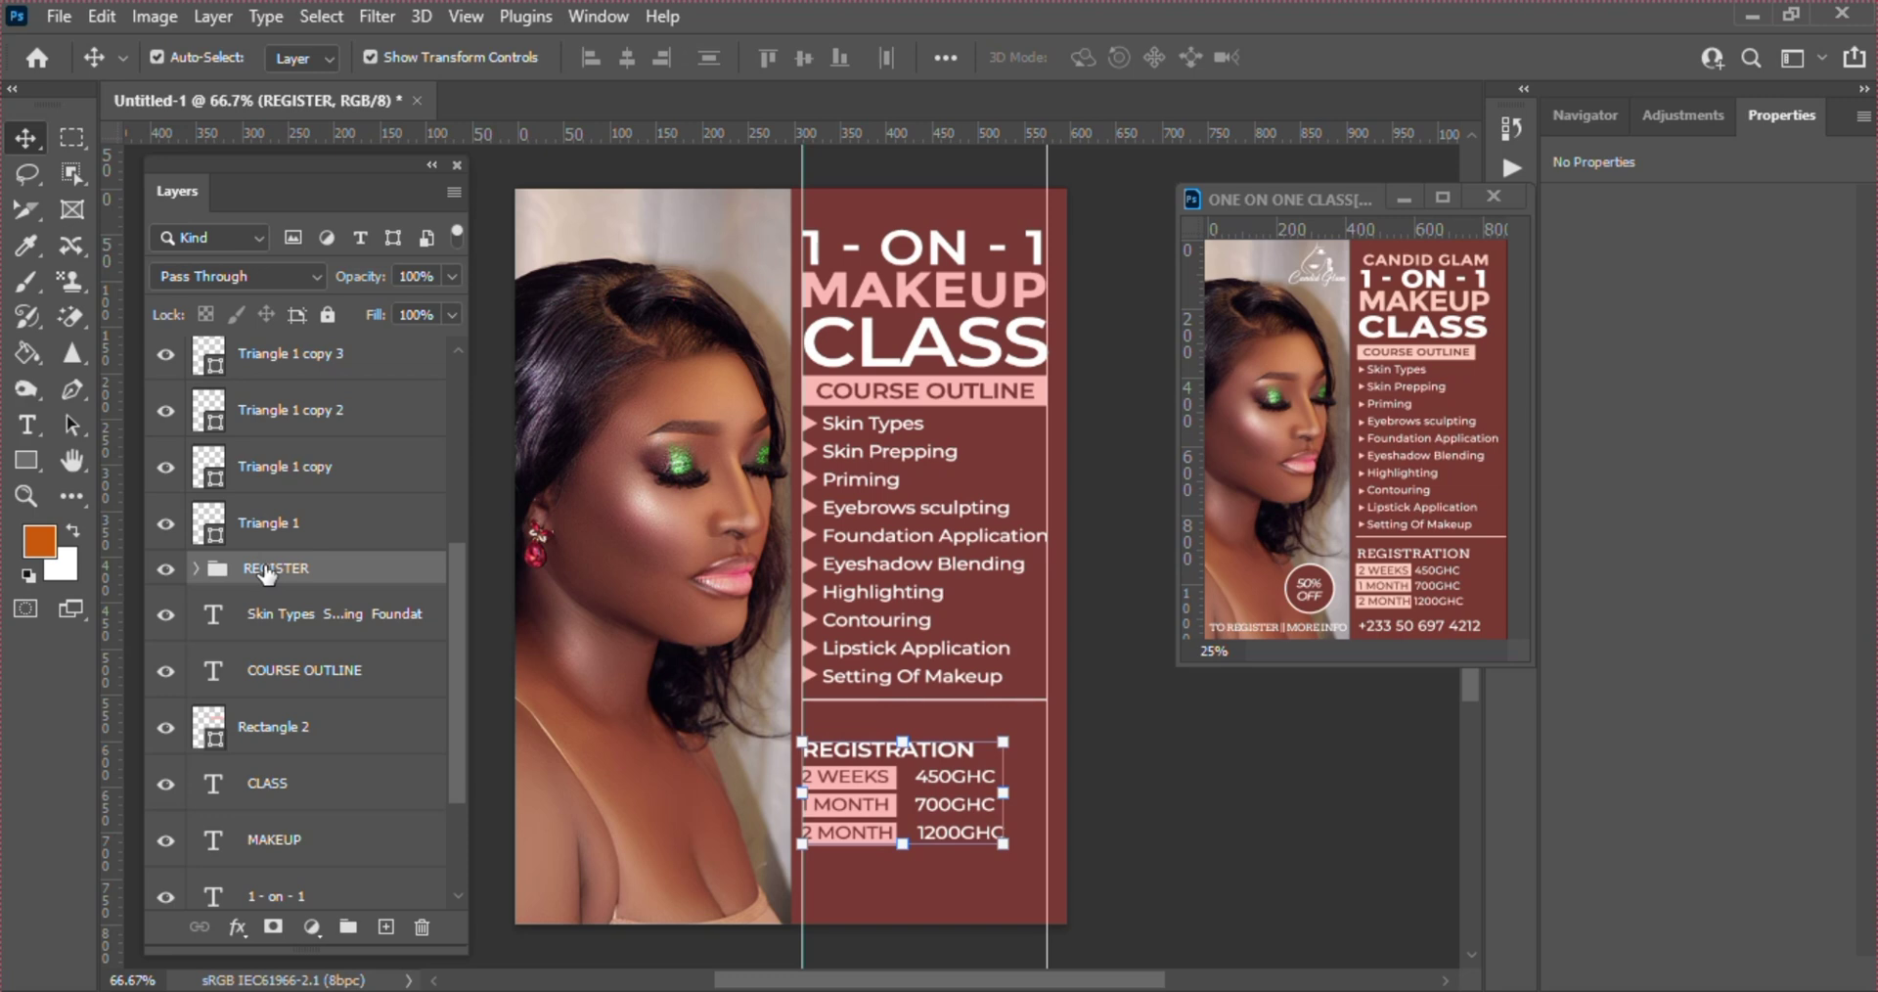
{"action": "left_click", "coordinate": [1152, 773]}
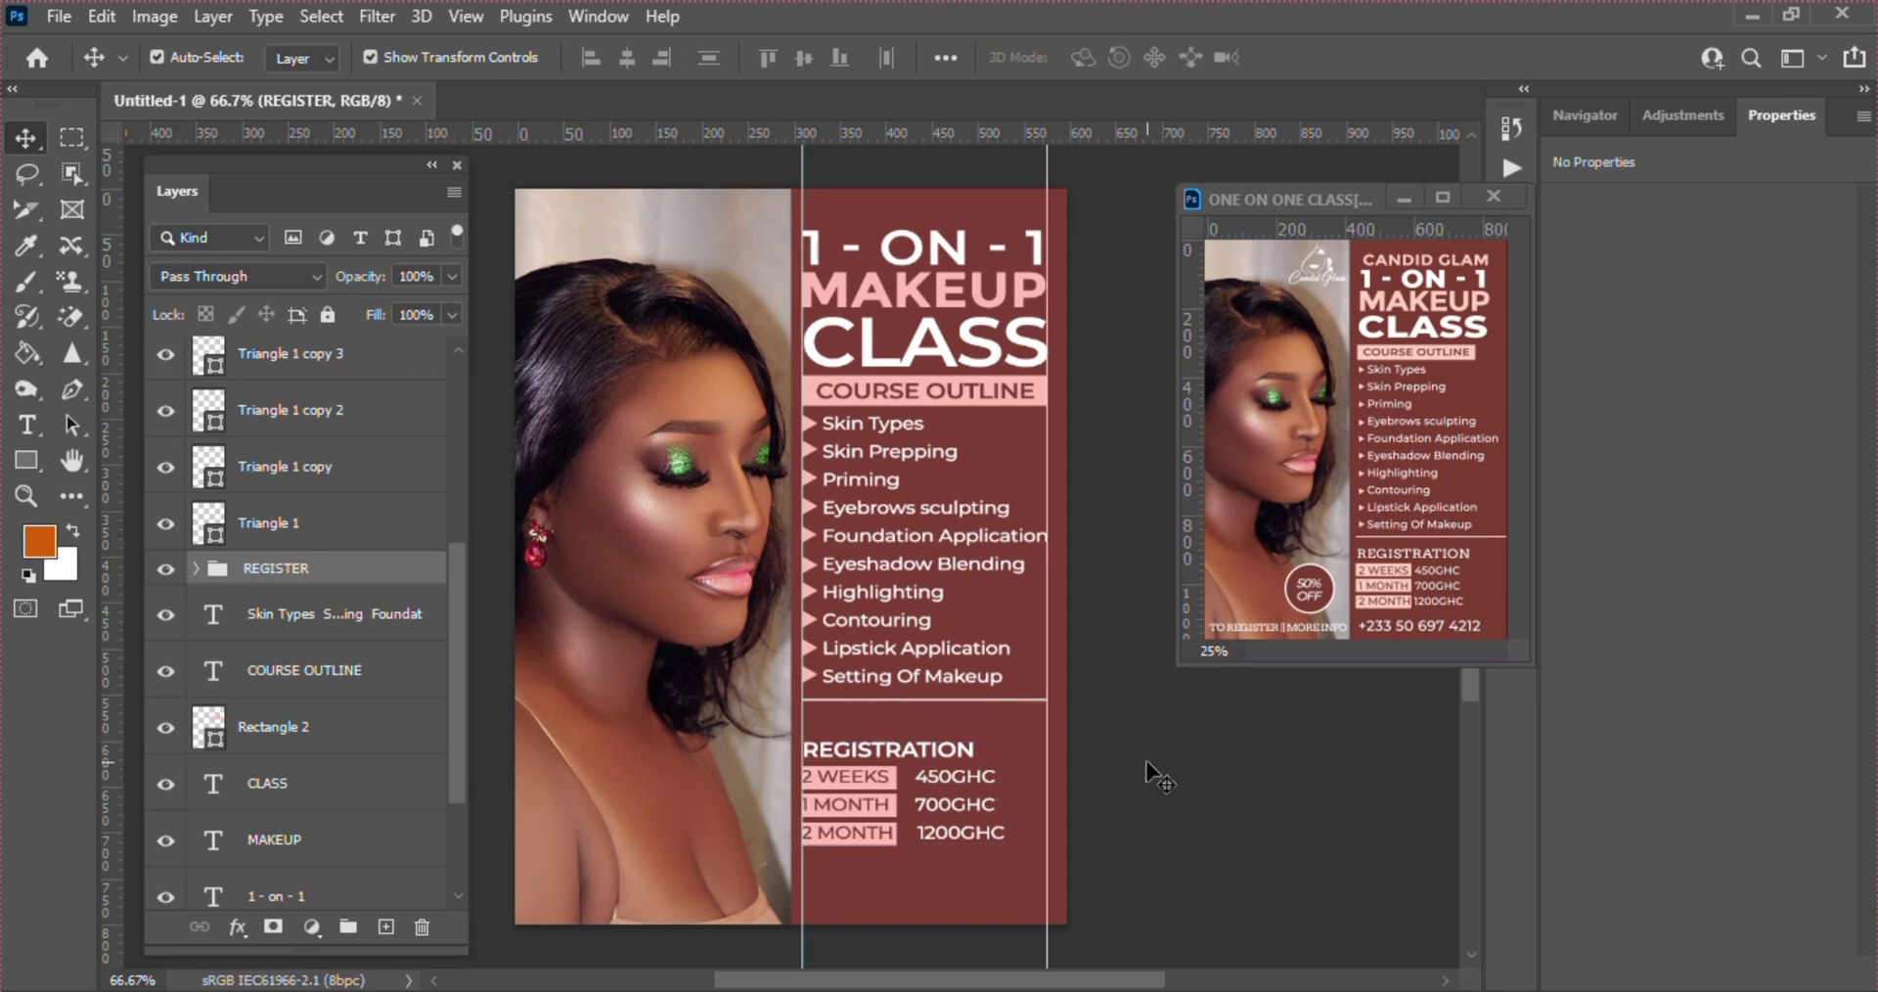
- Lock the large maroon background rectangle layer, Rectangle 1
{"action": "left_click", "coordinate": [960, 696]}
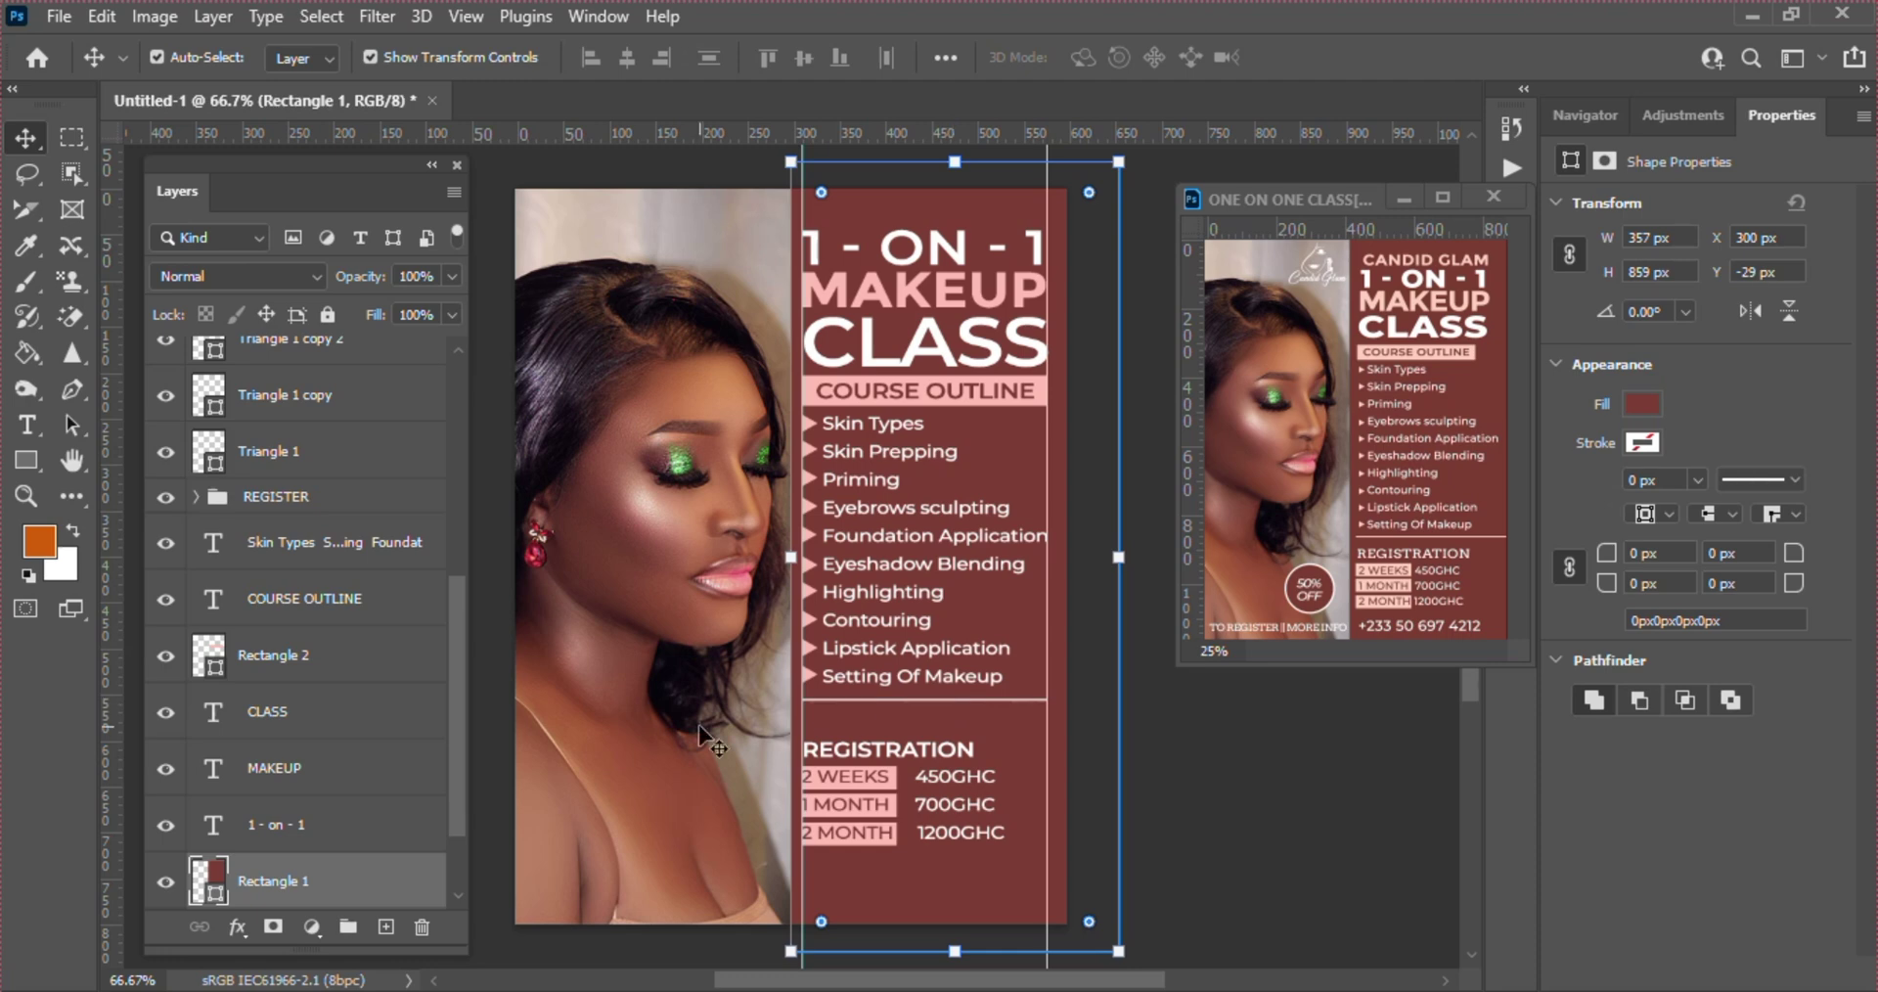
{"action": "left_click_drag", "start_coordinate": [450, 735], "coordinate": [455, 771]}
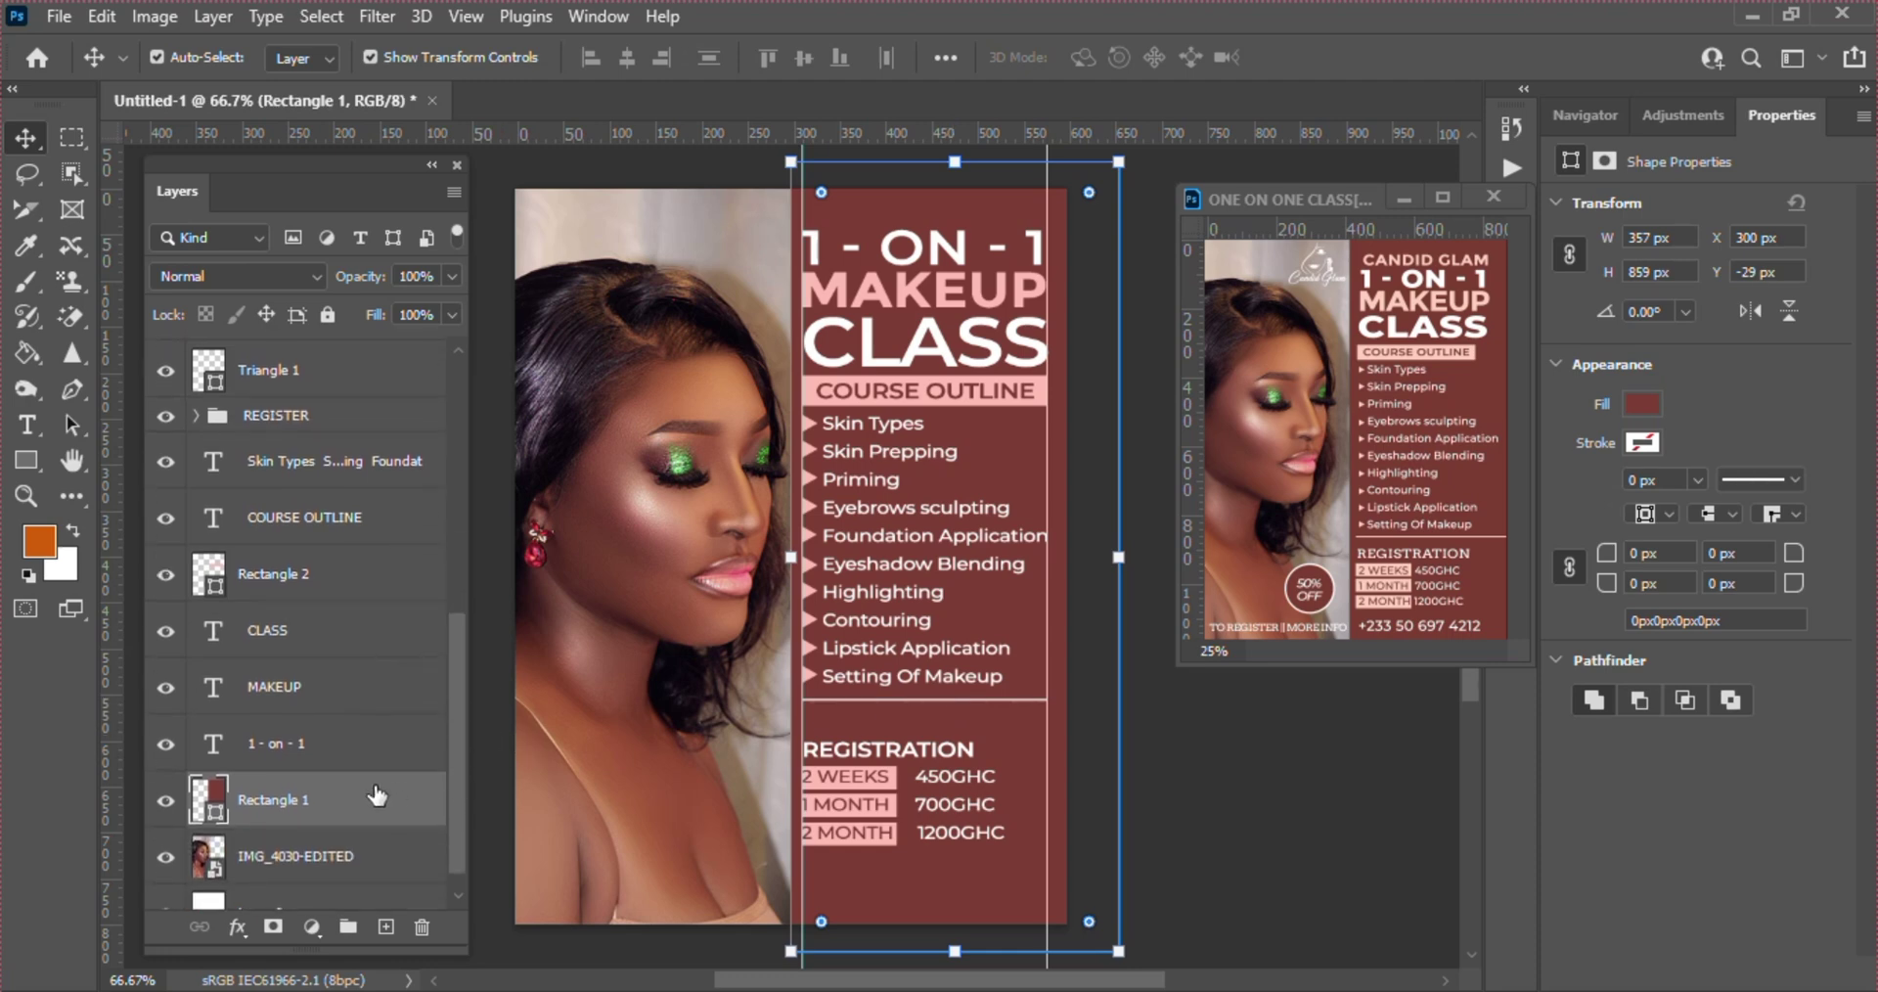
{"action": "left_click", "coordinate": [324, 312]}
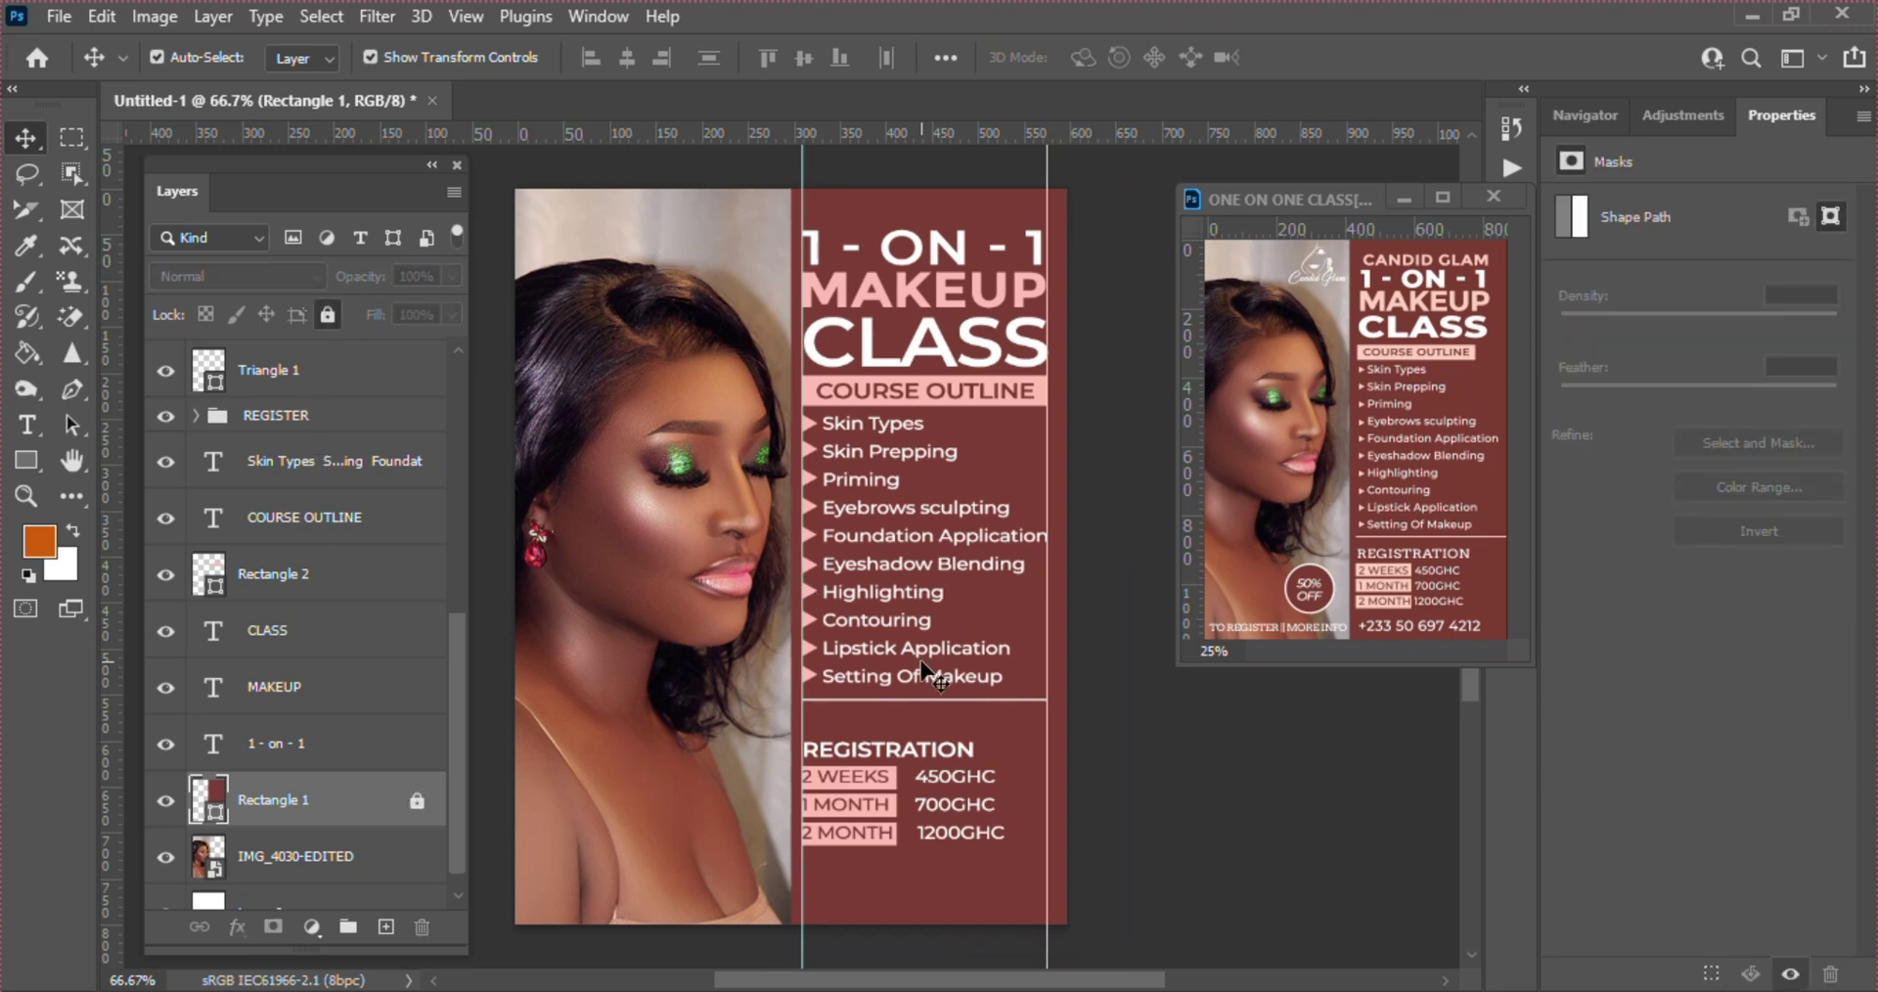
- Move the white divider line straight down to Y 577 px, between the course list and the registration section
{"action": "left_click", "coordinate": [927, 700]}
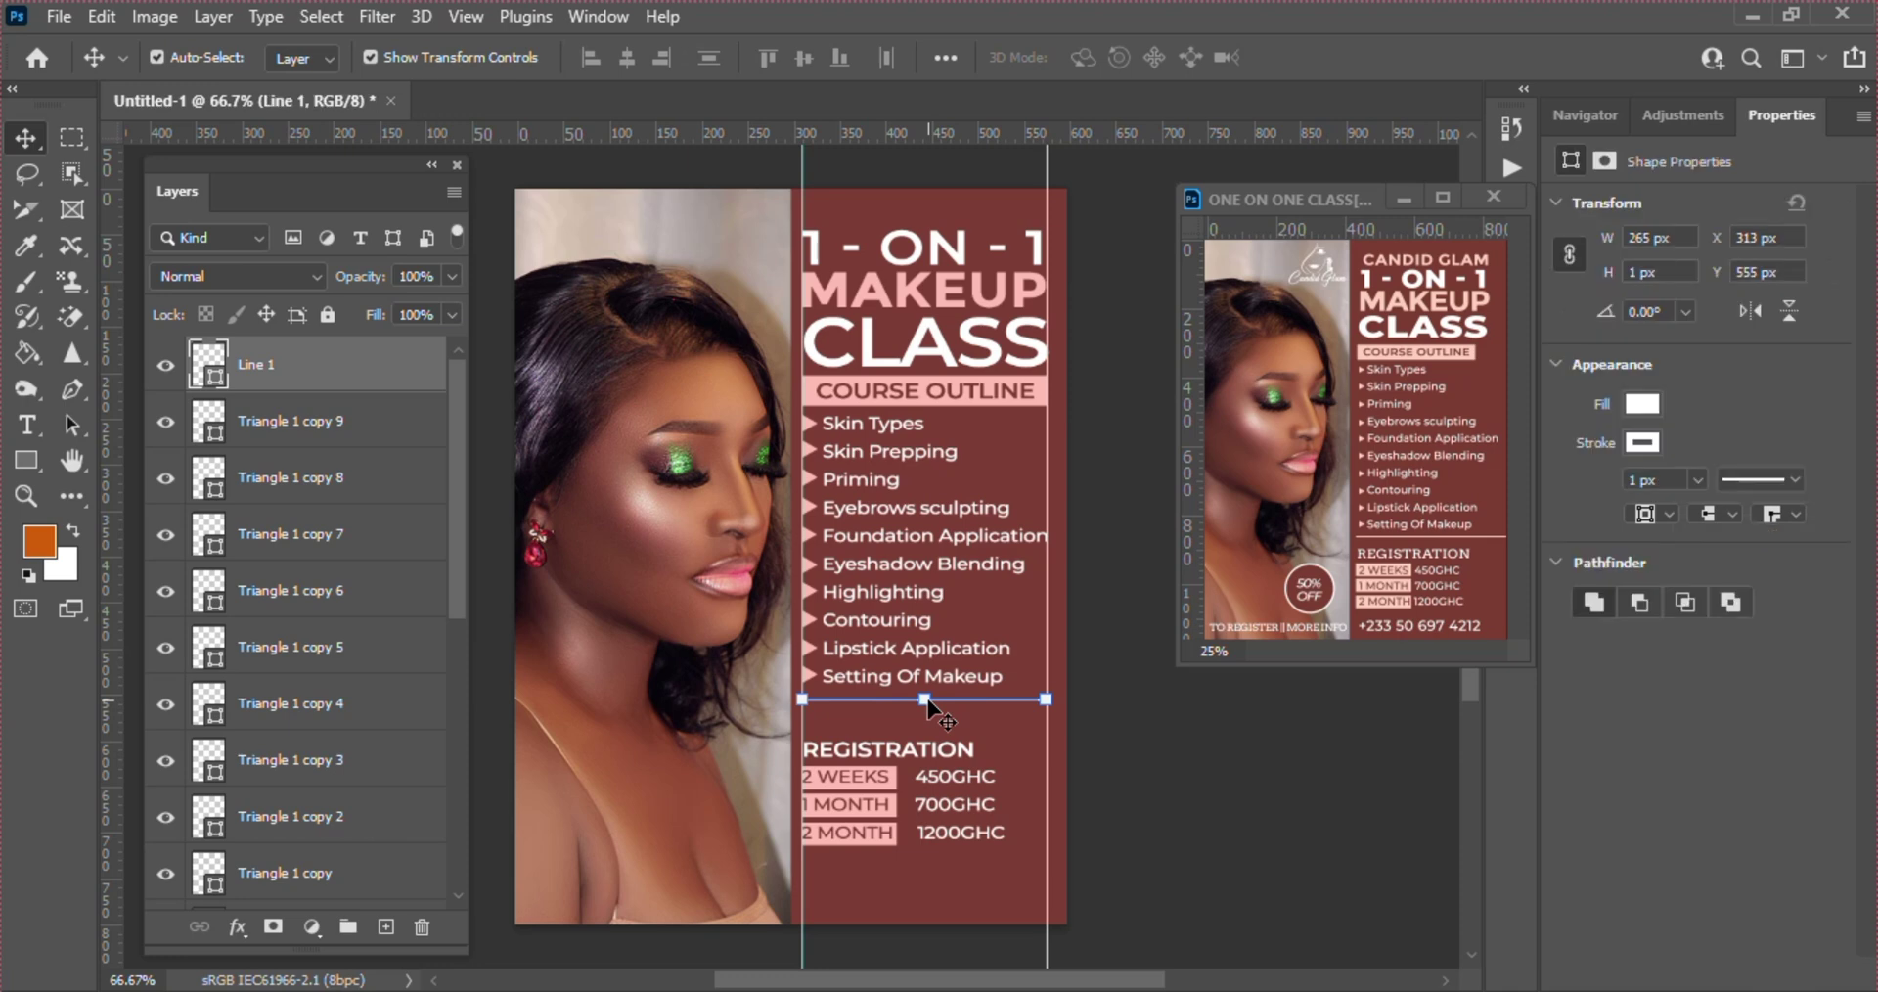
{"action": "key", "text": "Down"}
{"action": "key", "text": "Down"}
{"action": "key", "text": "Down"}
{"action": "key", "text": "Down"}
{"action": "key", "text": "Down"}
{"action": "key", "text": "Down"}
{"action": "key", "text": "Down"}
{"action": "key", "text": "Down"}
{"action": "key", "text": "Down"}
{"action": "key", "text": "Down"}
{"action": "key", "text": "Down"}
{"action": "key", "text": "Down"}
{"action": "key", "text": "Down"}
{"action": "key", "text": "Down"}
{"action": "key", "text": "Down"}
{"action": "key", "text": "Down"}
{"action": "key", "text": "Down"}
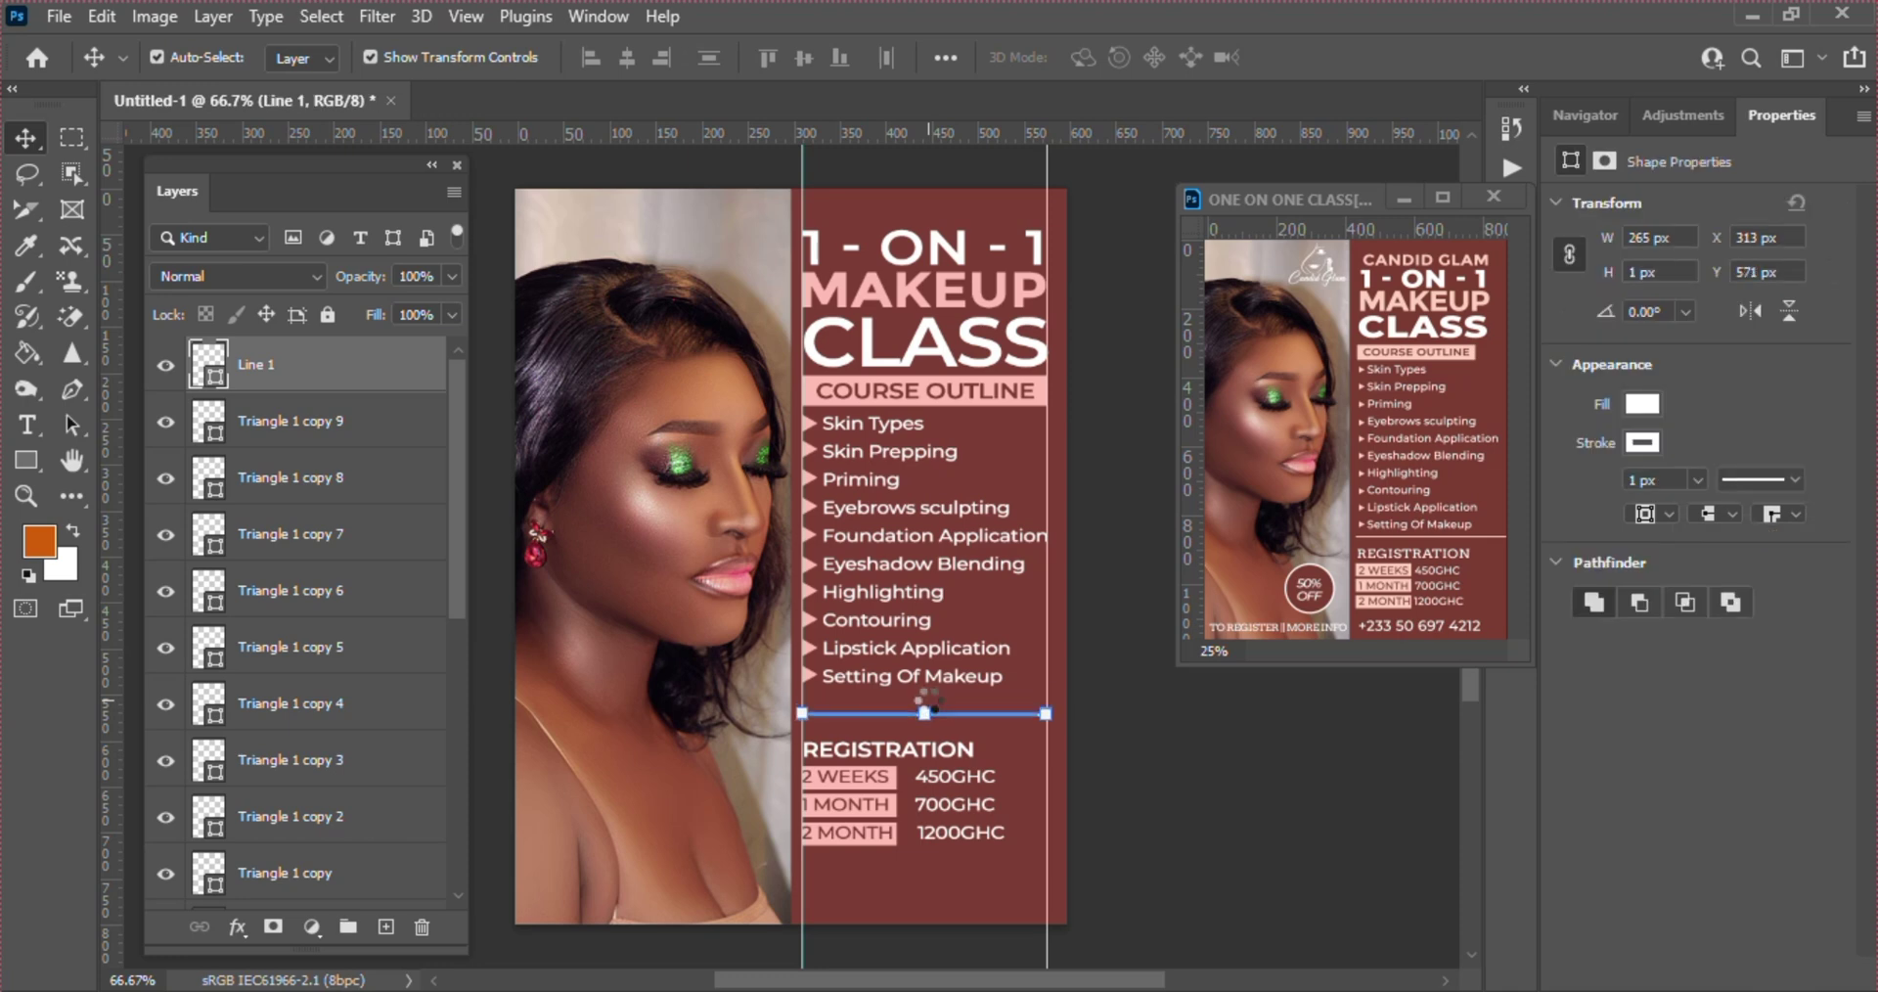
{"action": "key", "text": "Down"}
{"action": "key", "text": "Down"}
{"action": "key", "text": "Down"}
{"action": "key", "text": "Down"}
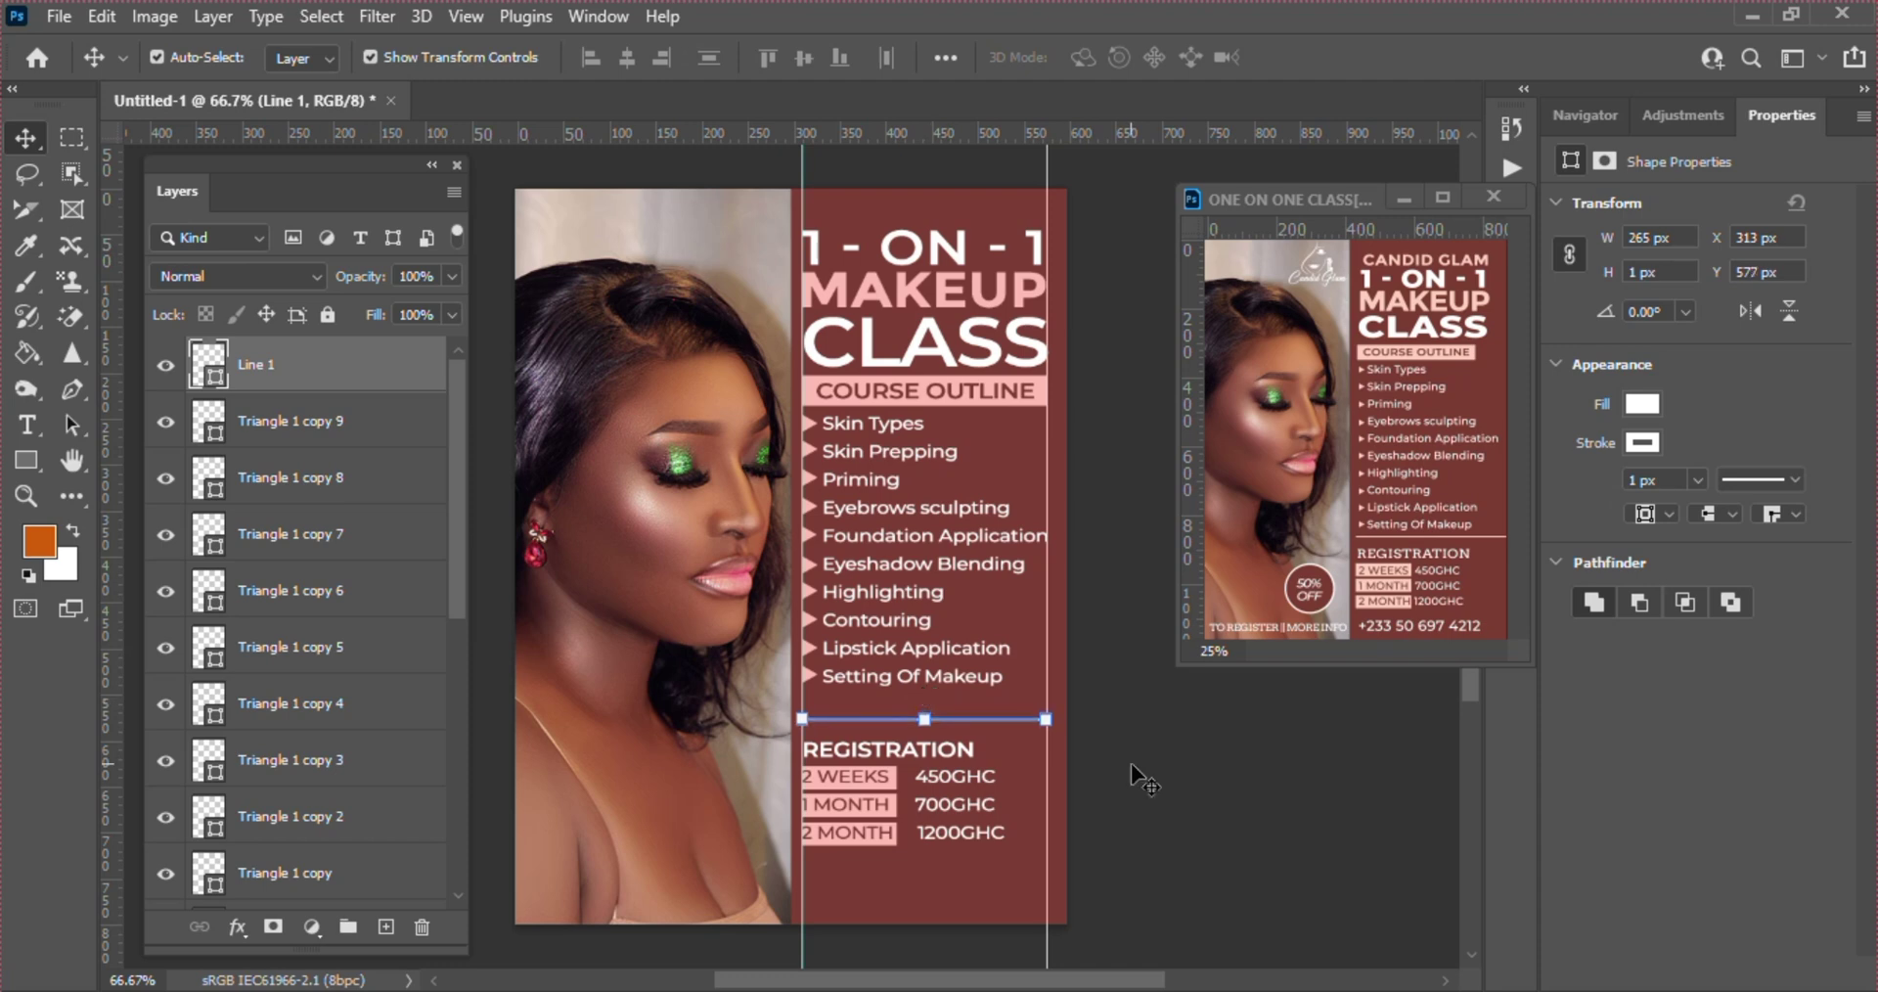
- Move the "REGISTRATION" heading up slightly, away from the "2 WEEKS" bar
{"action": "left_click", "coordinate": [1131, 763]}
{"action": "left_click", "coordinate": [915, 753]}
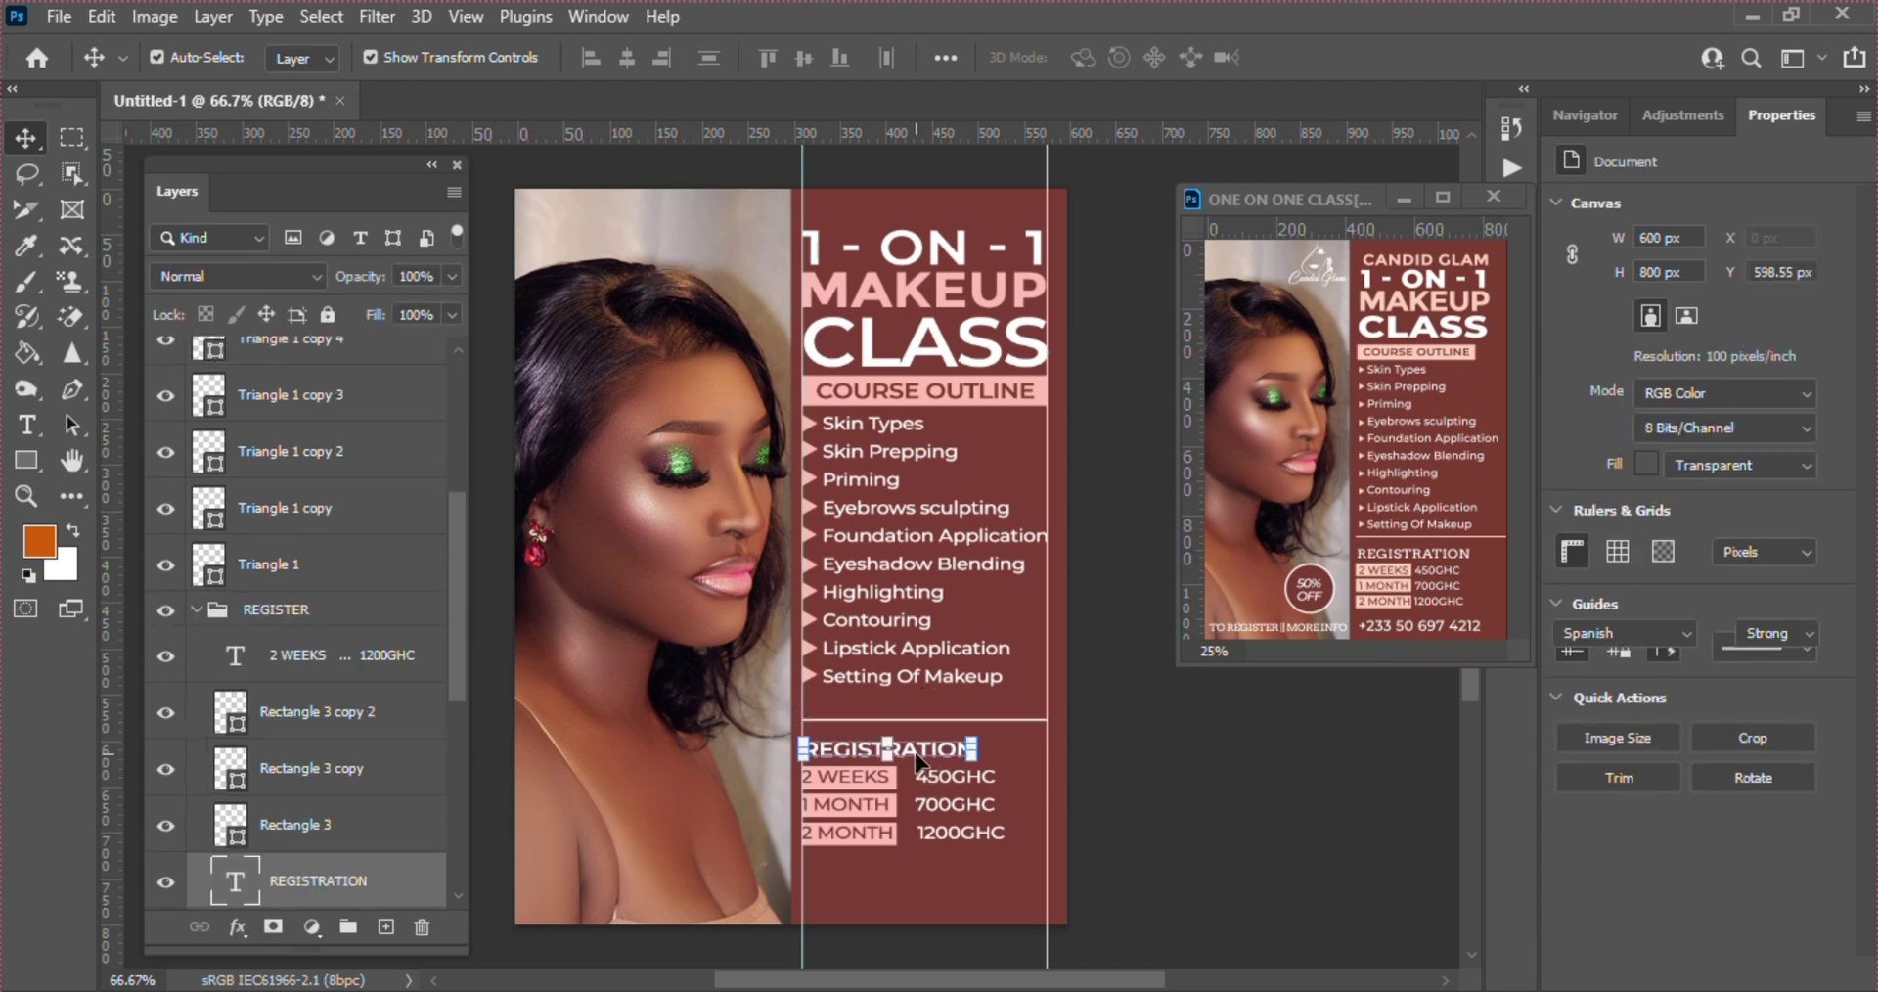
{"action": "left_click_drag", "start_coordinate": [918, 760], "coordinate": [915, 753]}
- Group all ten triangle bullet layers, from Triangle 1 through Triangle 1 copy 9
{"action": "left_click", "coordinate": [906, 683]}
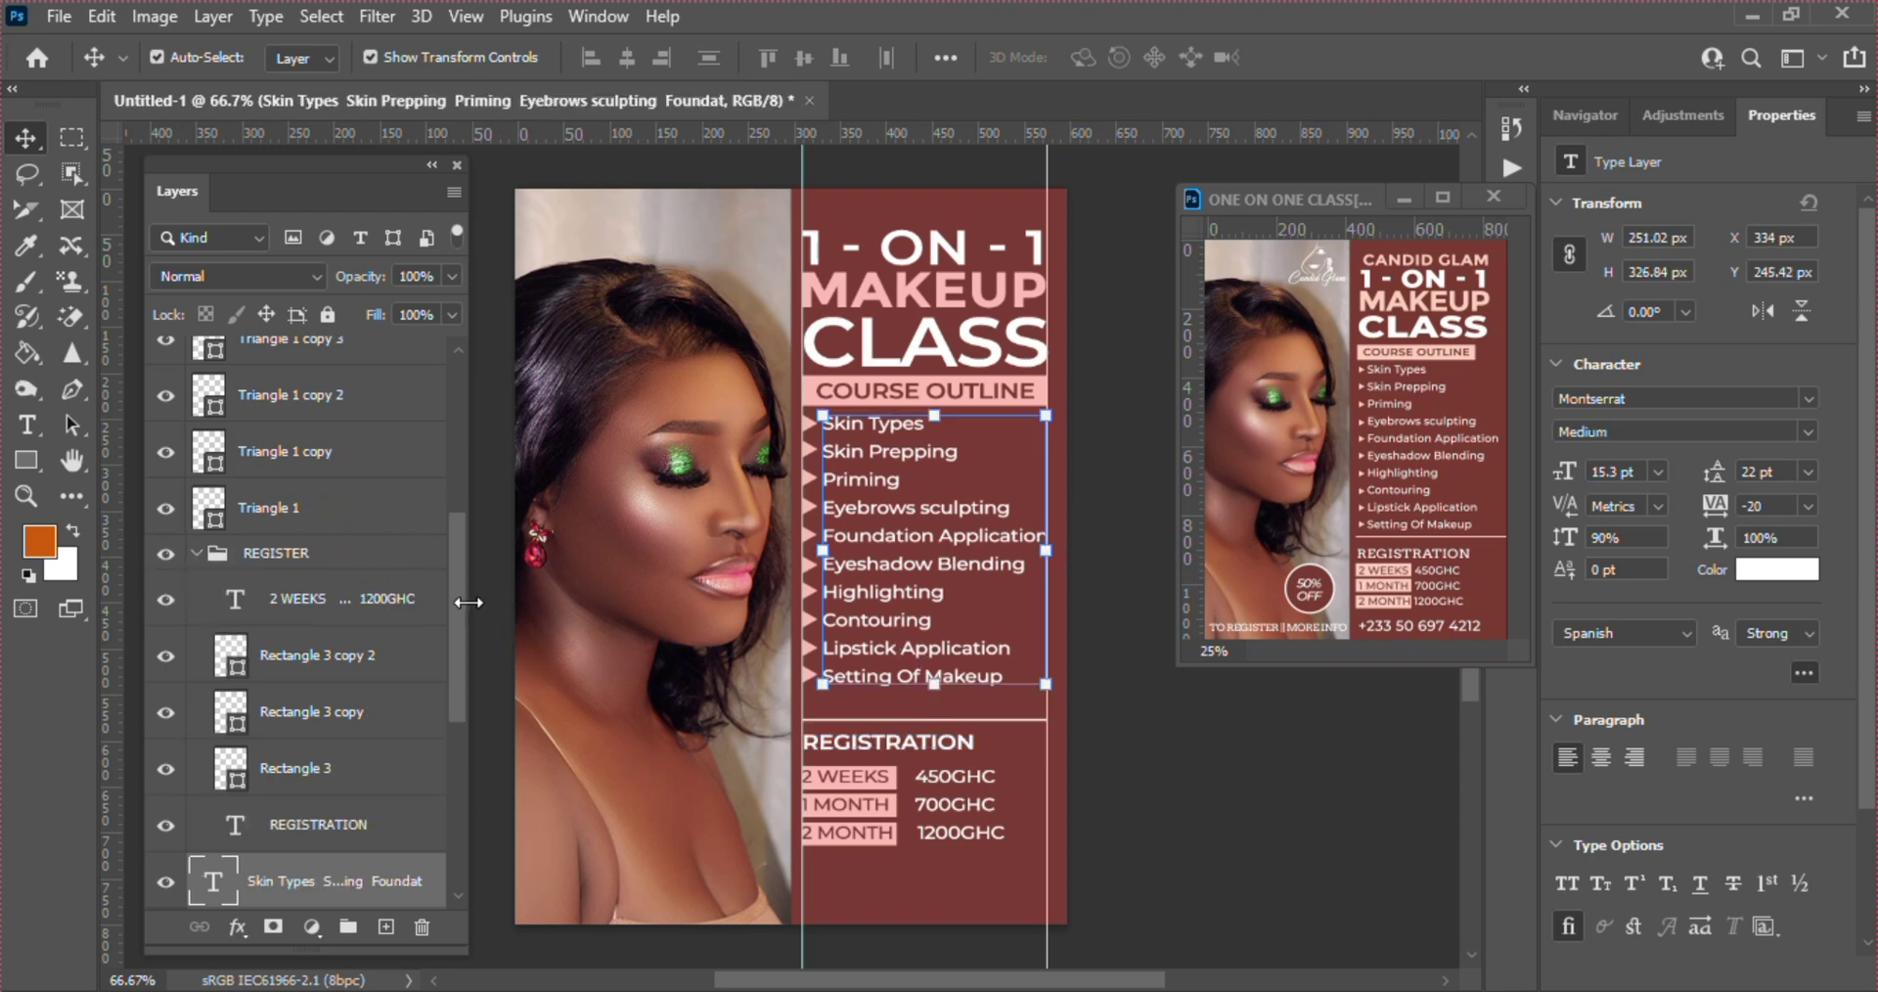
{"action": "left_click_drag", "start_coordinate": [454, 598], "coordinate": [436, 433]}
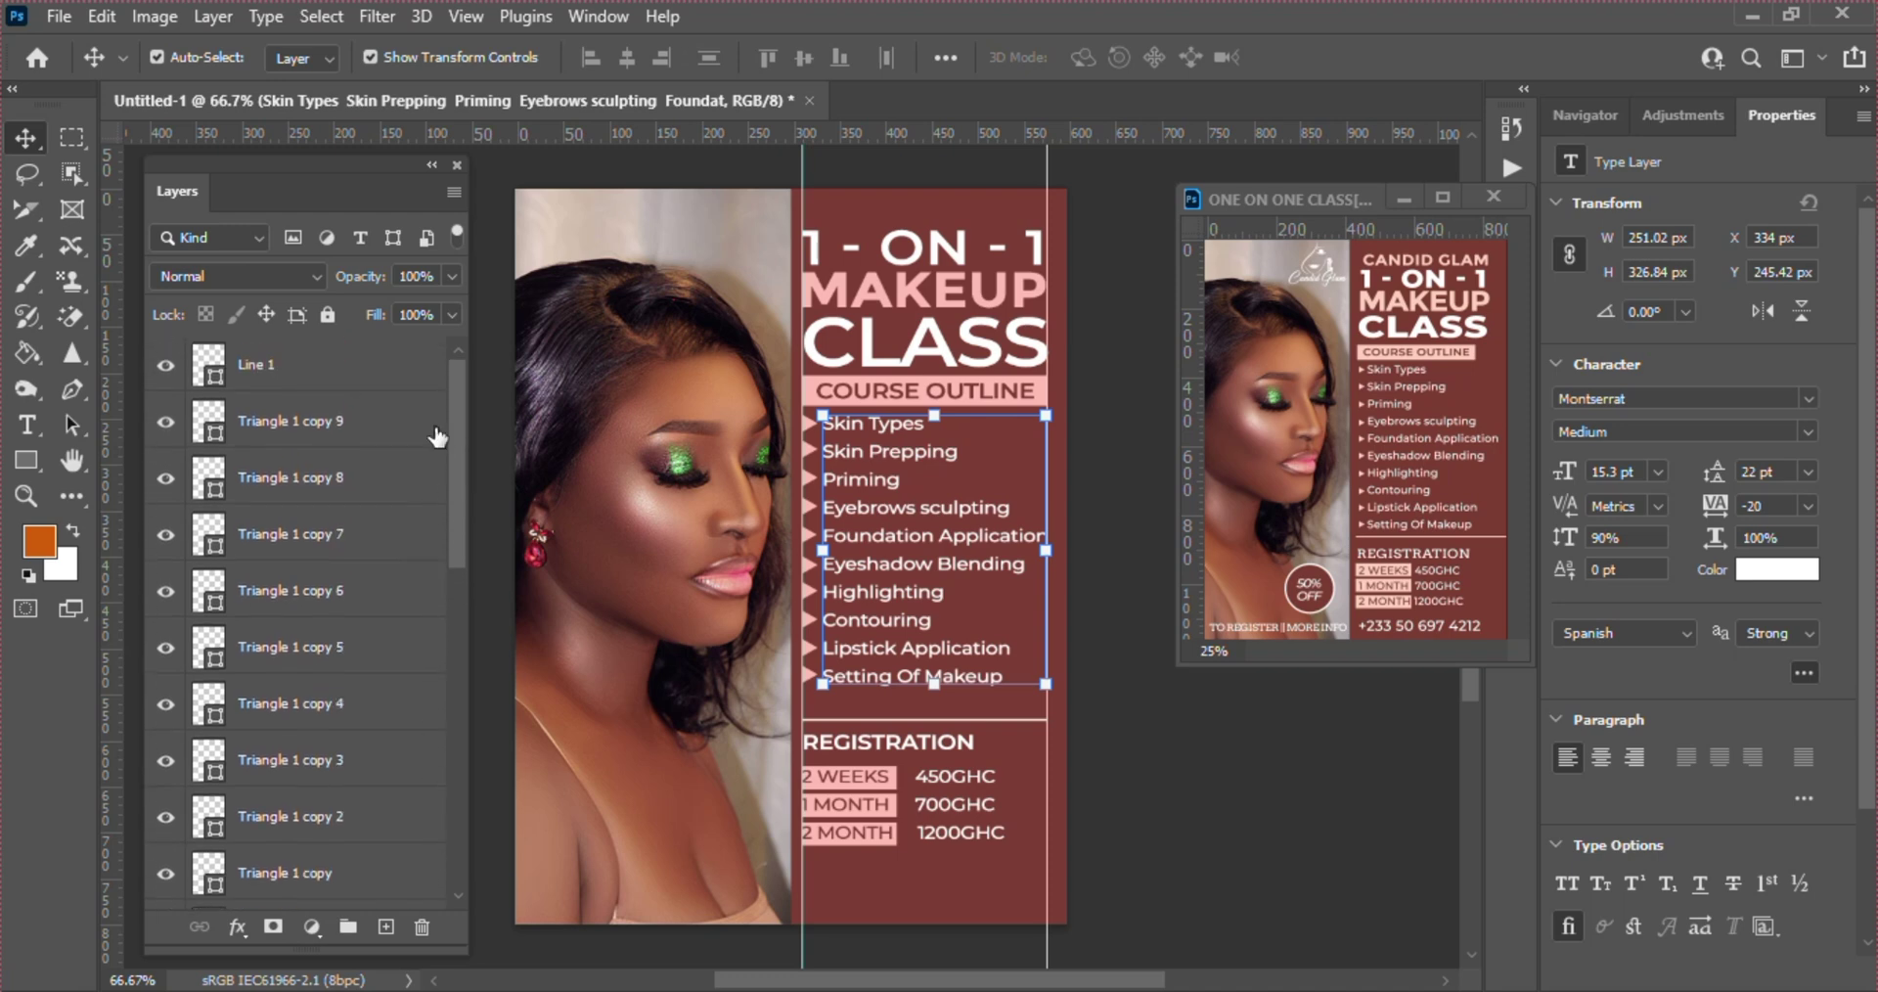
{"action": "left_click", "coordinate": [374, 430]}
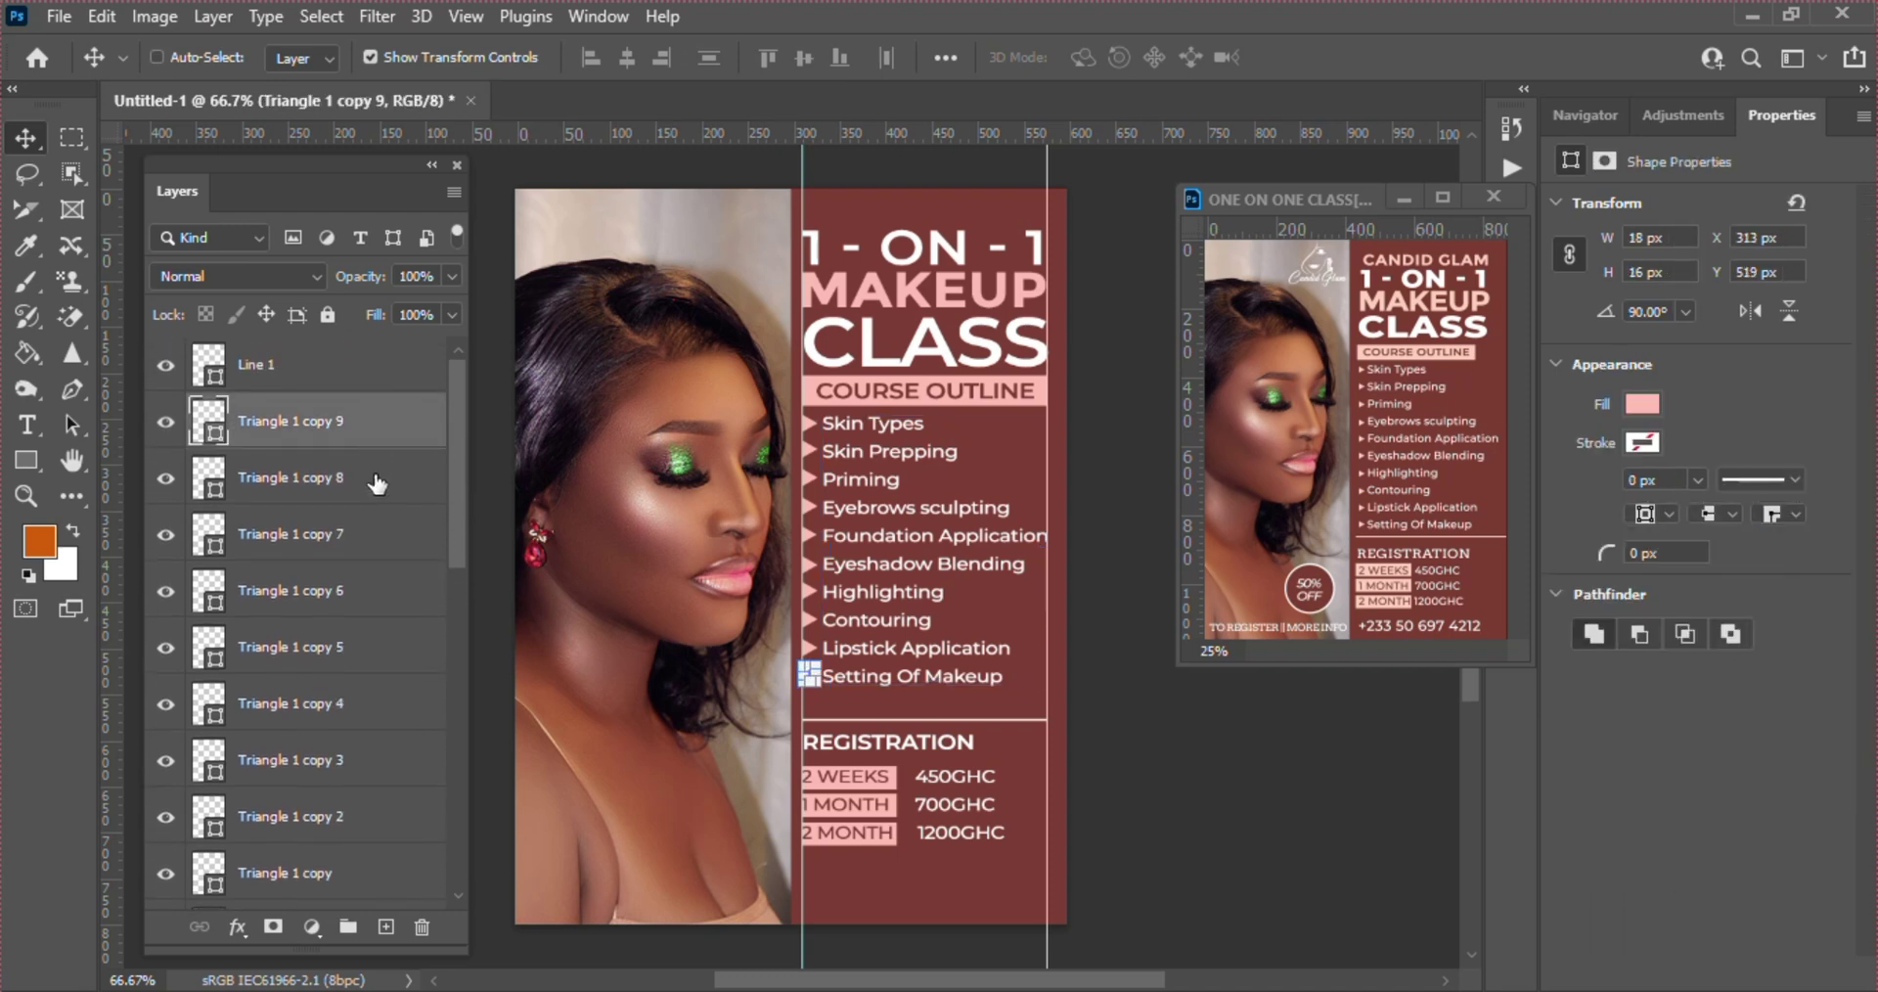
{"action": "left_click", "coordinate": [377, 484], "text": "ctrl"}
{"action": "left_click", "coordinate": [377, 558], "text": "ctrl"}
{"action": "left_click", "coordinate": [381, 597], "text": "ctrl"}
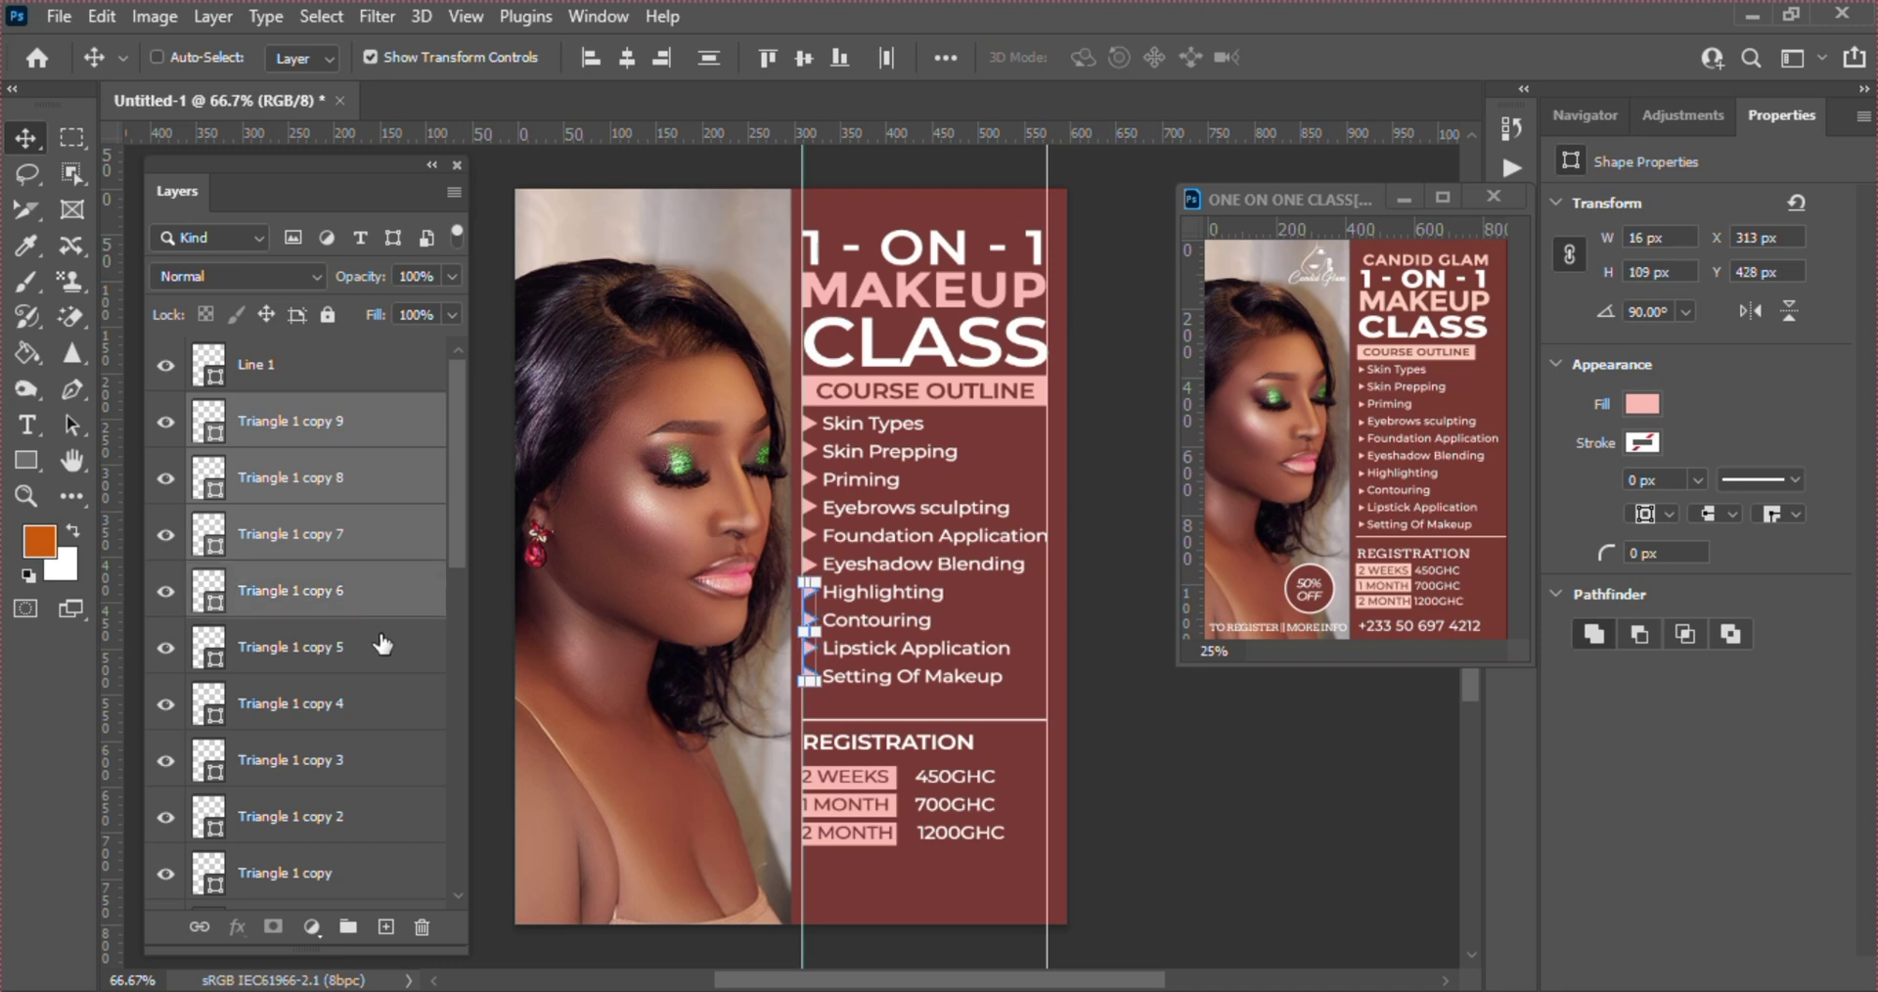
{"action": "left_click", "coordinate": [385, 647], "text": "ctrl"}
{"action": "left_click", "coordinate": [387, 719], "text": "ctrl"}
{"action": "left_click", "coordinate": [386, 772], "text": "ctrl"}
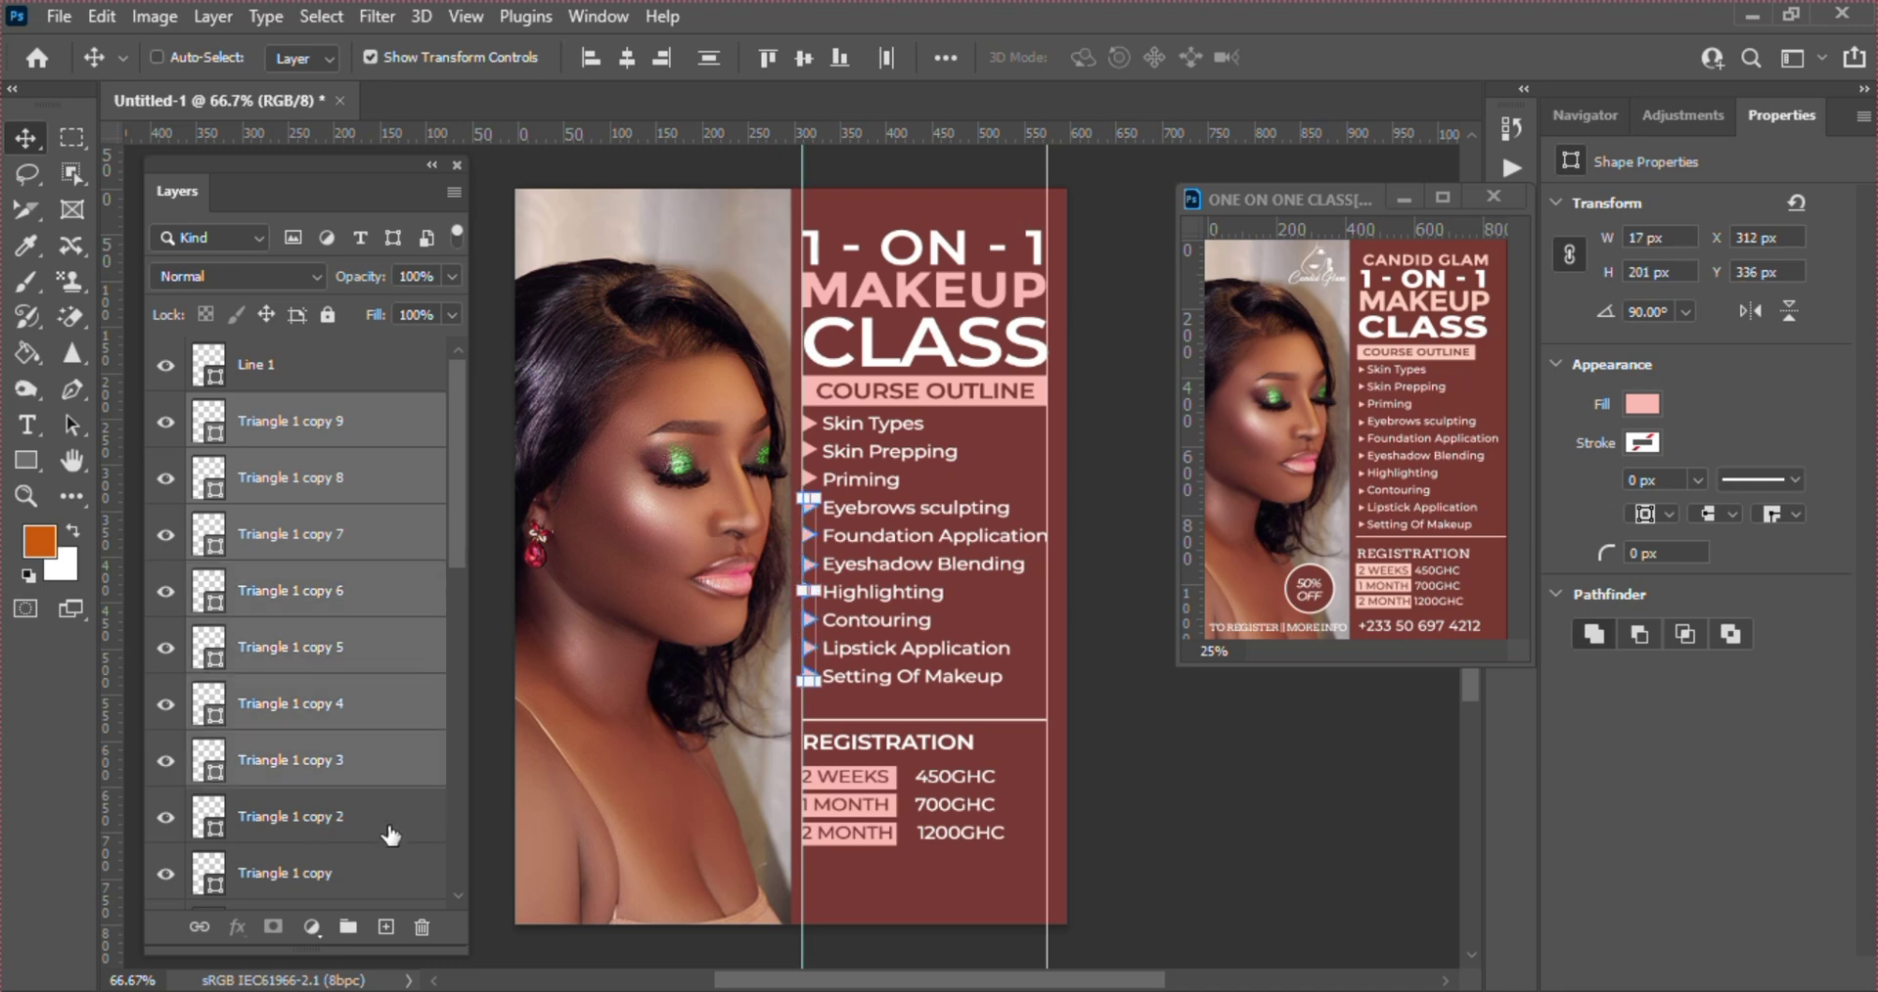
{"action": "left_click", "coordinate": [392, 833], "text": "ctrl"}
{"action": "left_click", "coordinate": [394, 885], "text": "ctrl"}
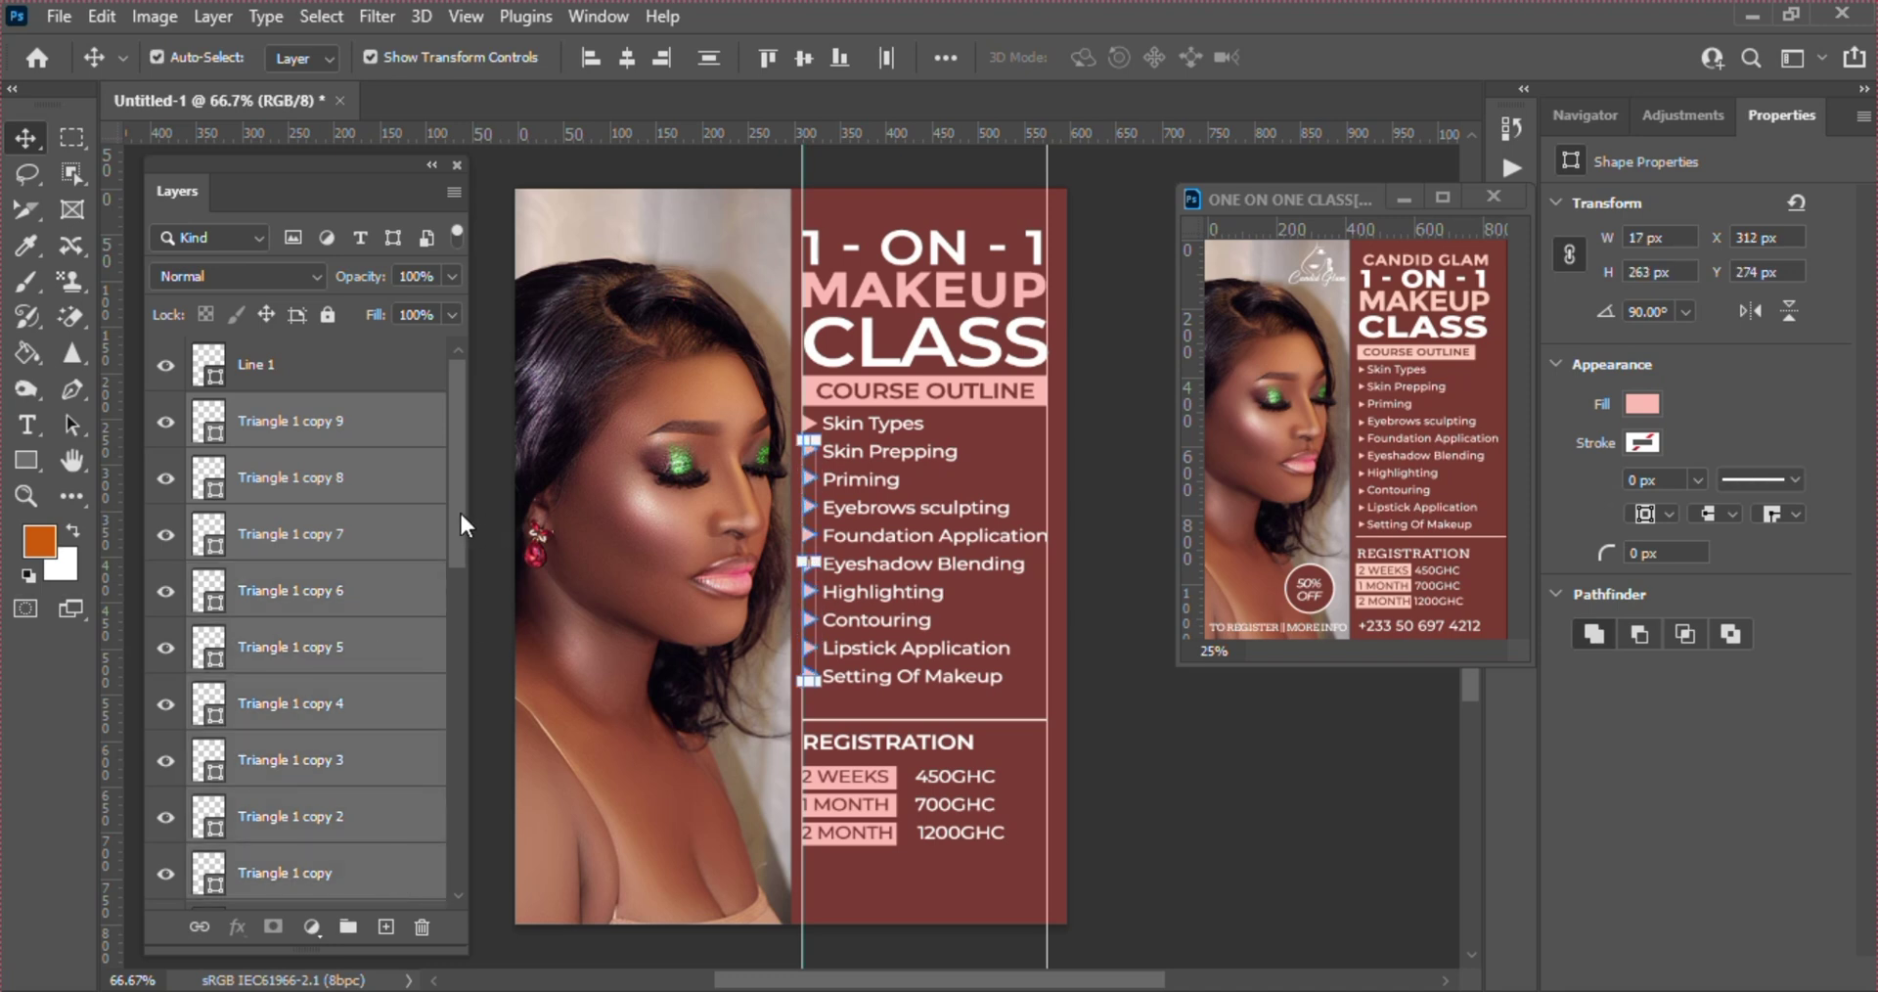
{"action": "left_click_drag", "start_coordinate": [459, 509], "coordinate": [461, 540]}
{"action": "left_click", "coordinate": [386, 841], "text": "ctrl"}
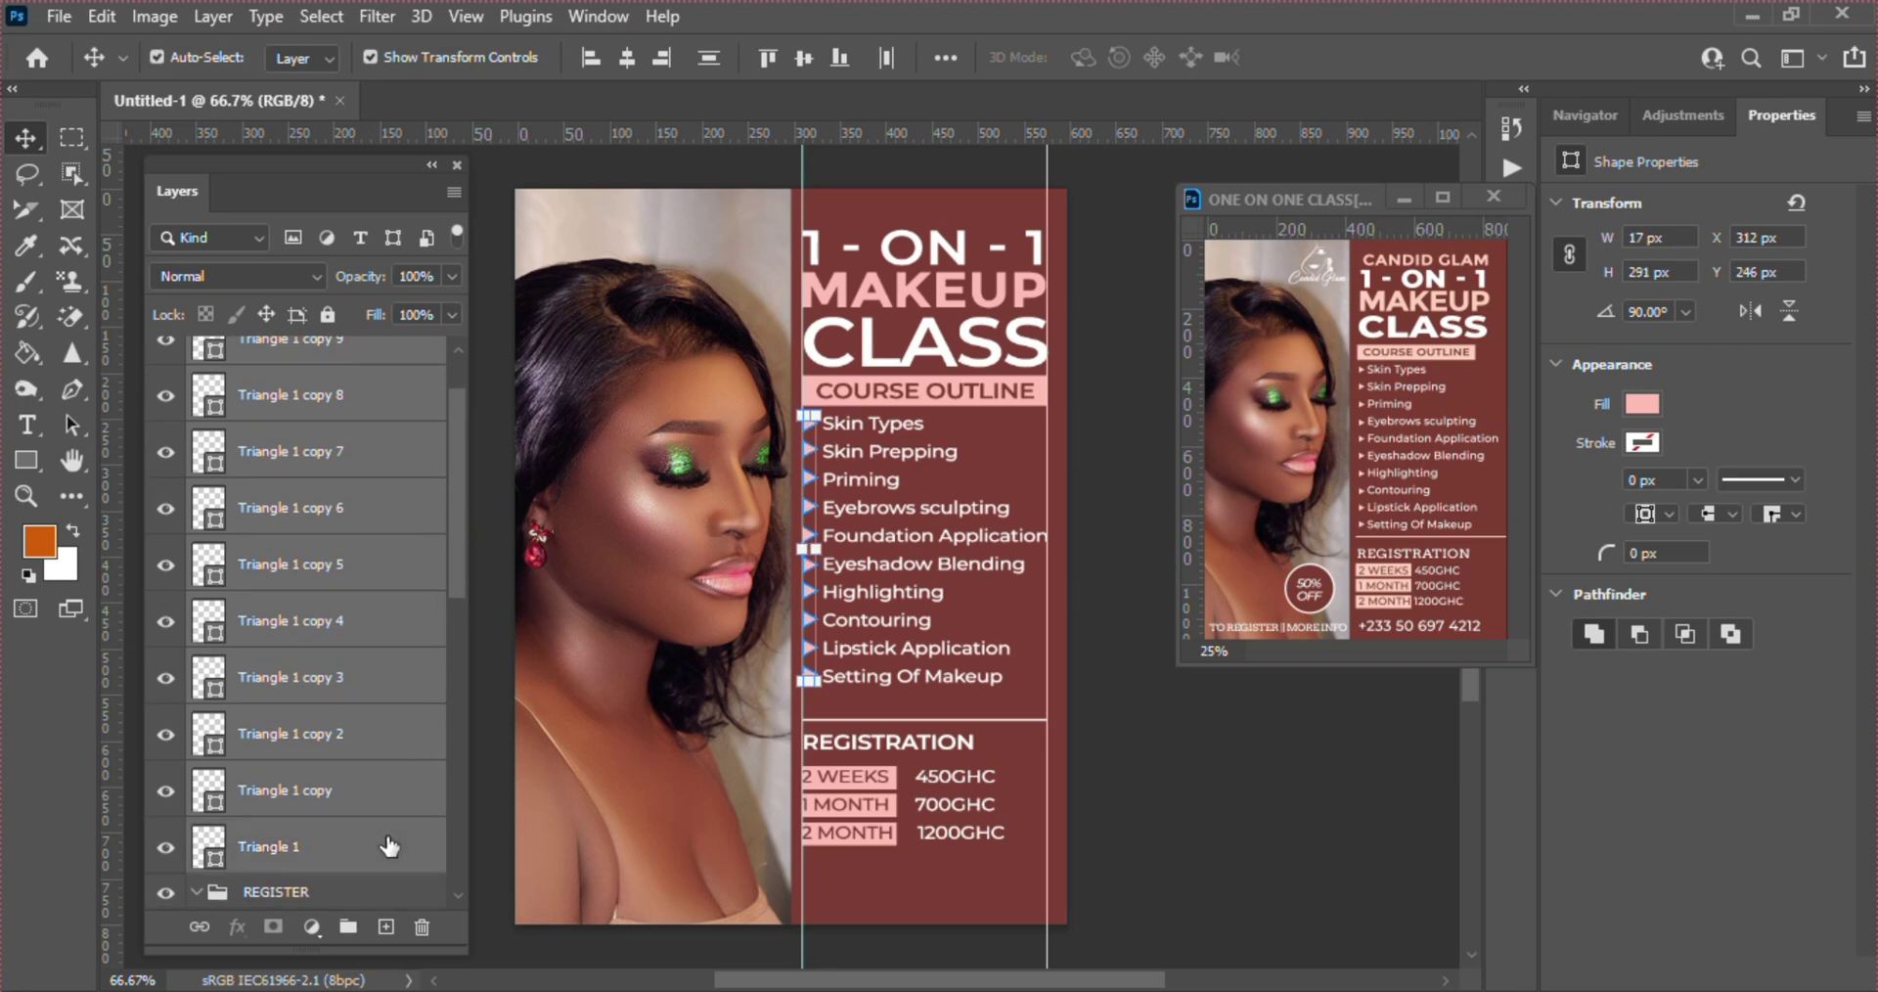
{"action": "left_click", "coordinate": [348, 927], "text": "ctrl"}
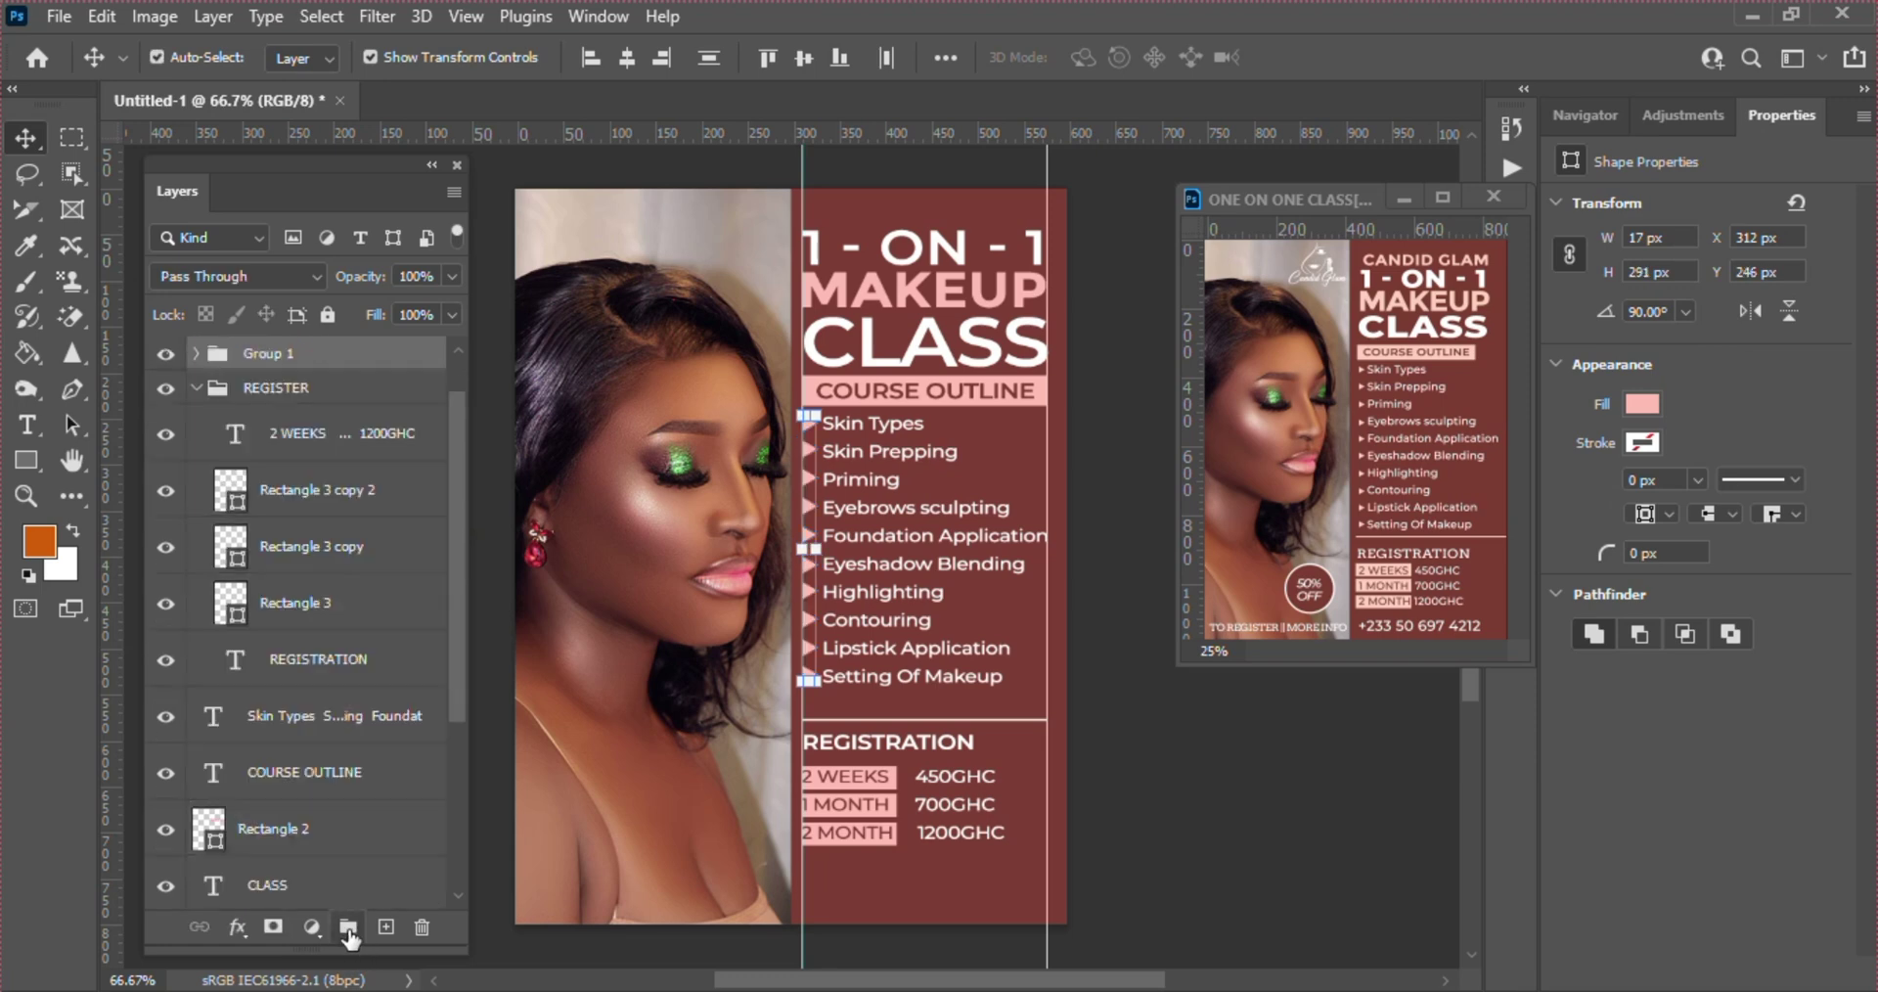
- Rename the new triangle bullet group as TRI
{"action": "double_click", "coordinate": [263, 352]}
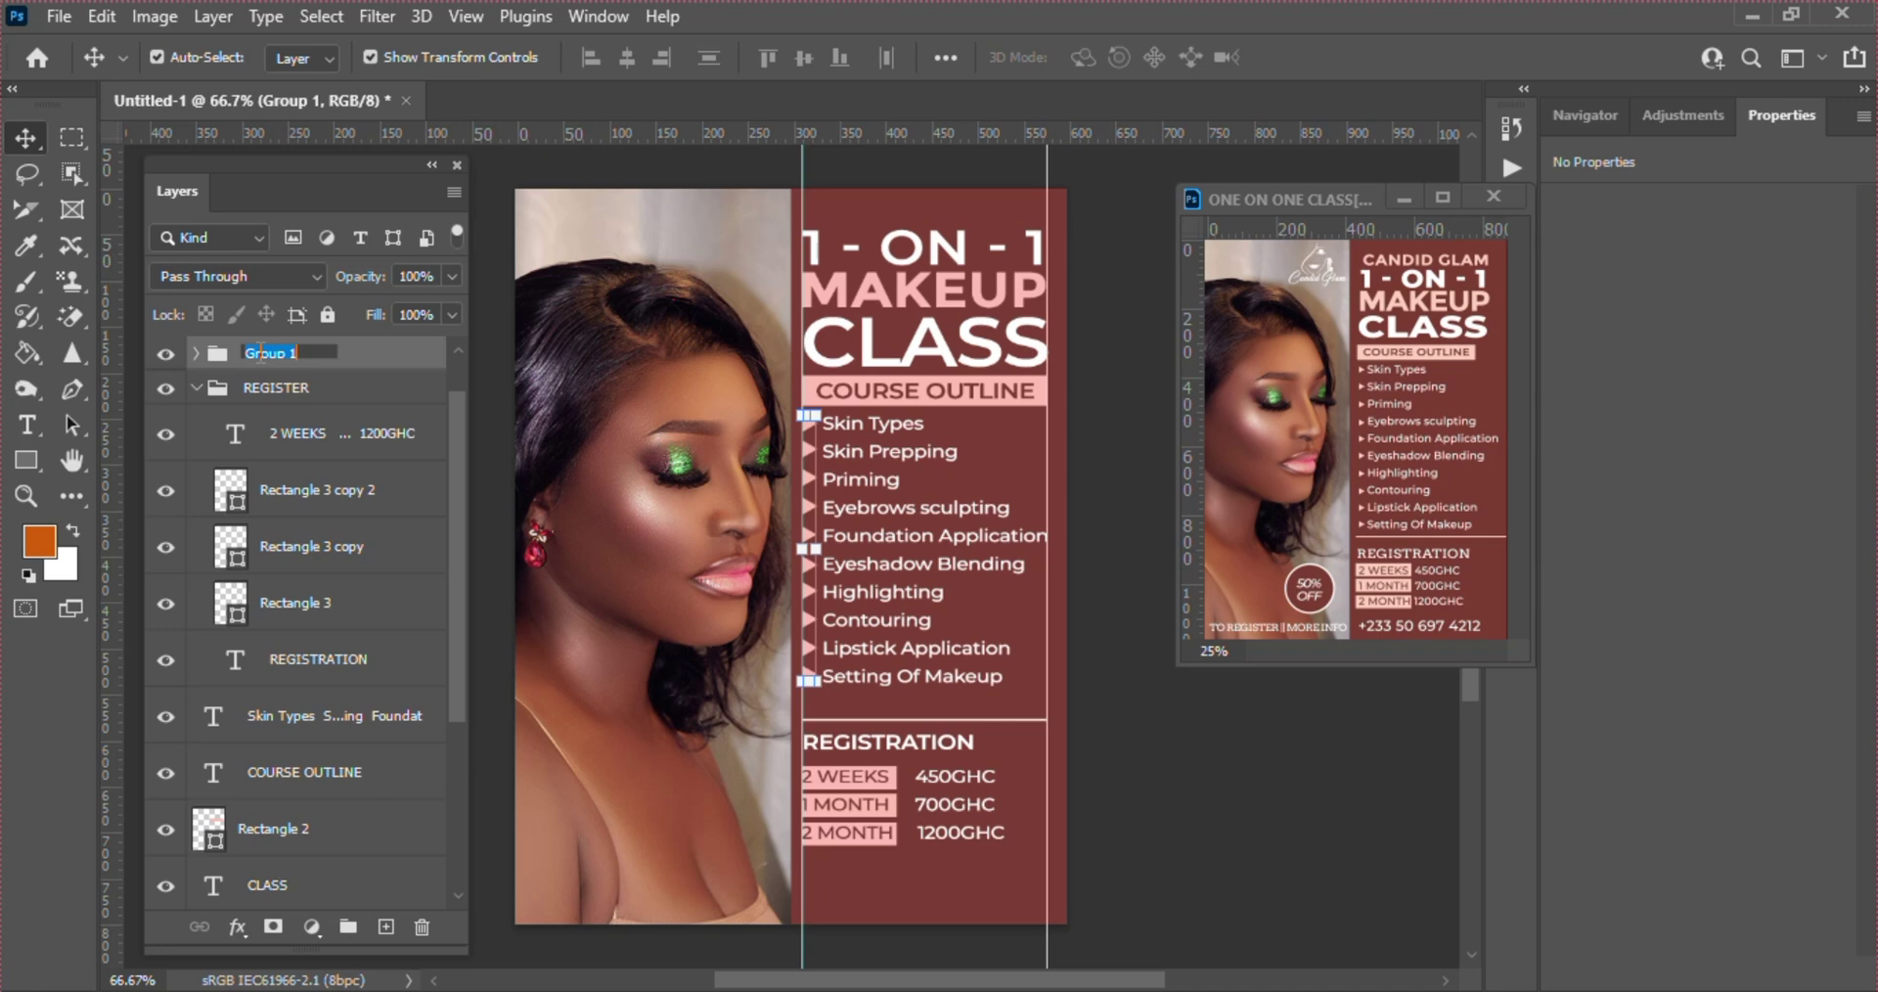
{"action": "type", "text": "TRI"}
{"action": "key", "text": "Return"}
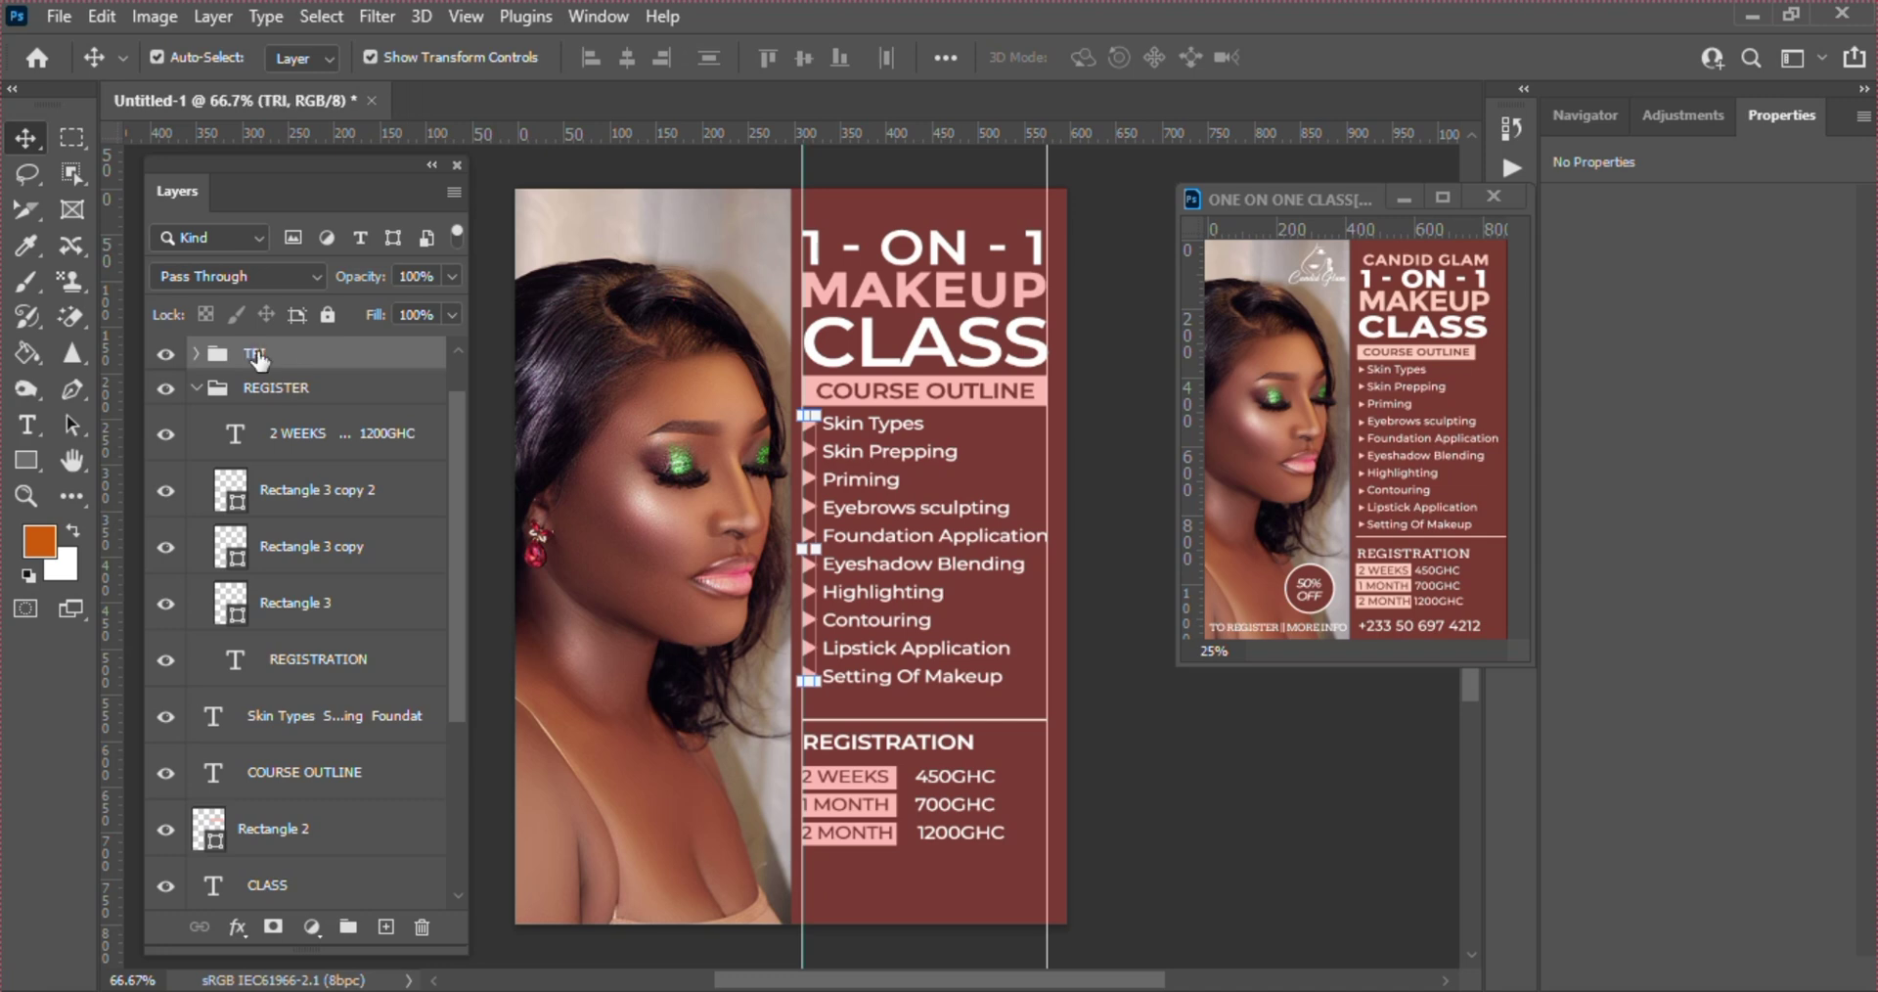
- Collapse the REGISTER group and move the course list text layer directly above the TRI group
{"action": "left_click_drag", "start_coordinate": [457, 413], "coordinate": [450, 360]}
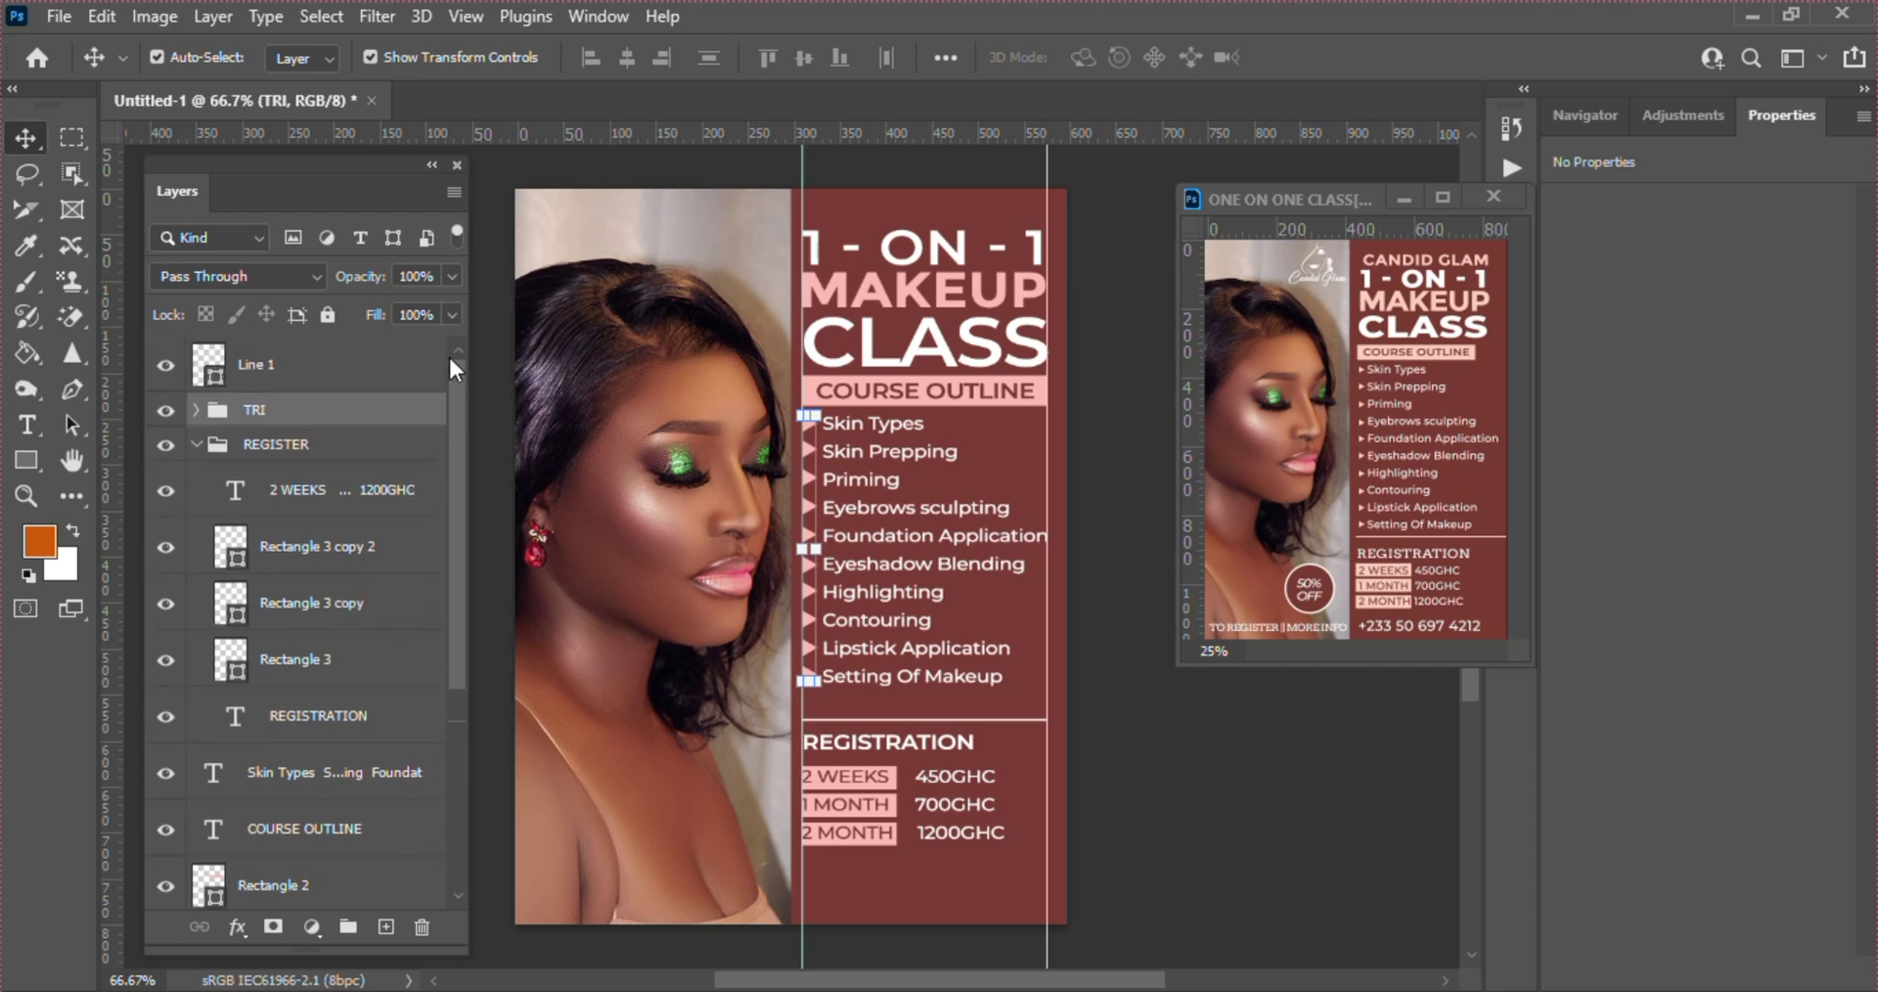
{"action": "left_click", "coordinate": [196, 444]}
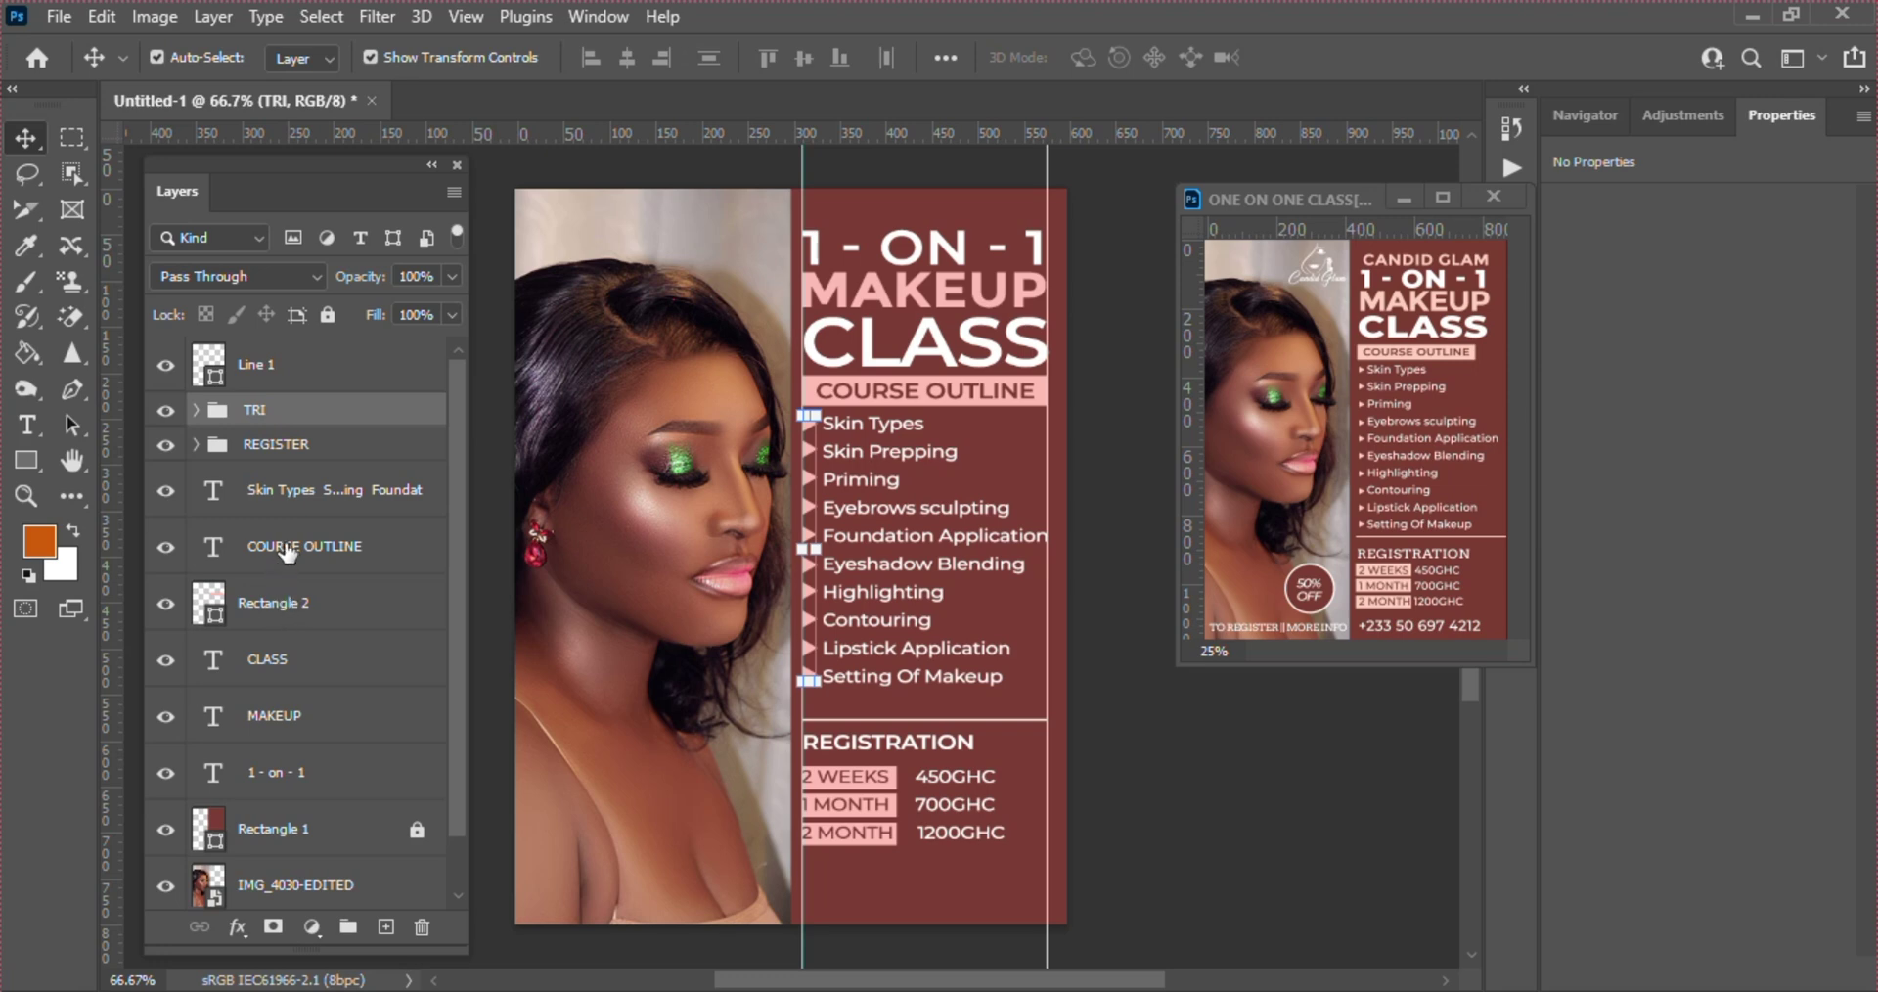
{"action": "left_click_drag", "start_coordinate": [288, 503], "coordinate": [245, 401]}
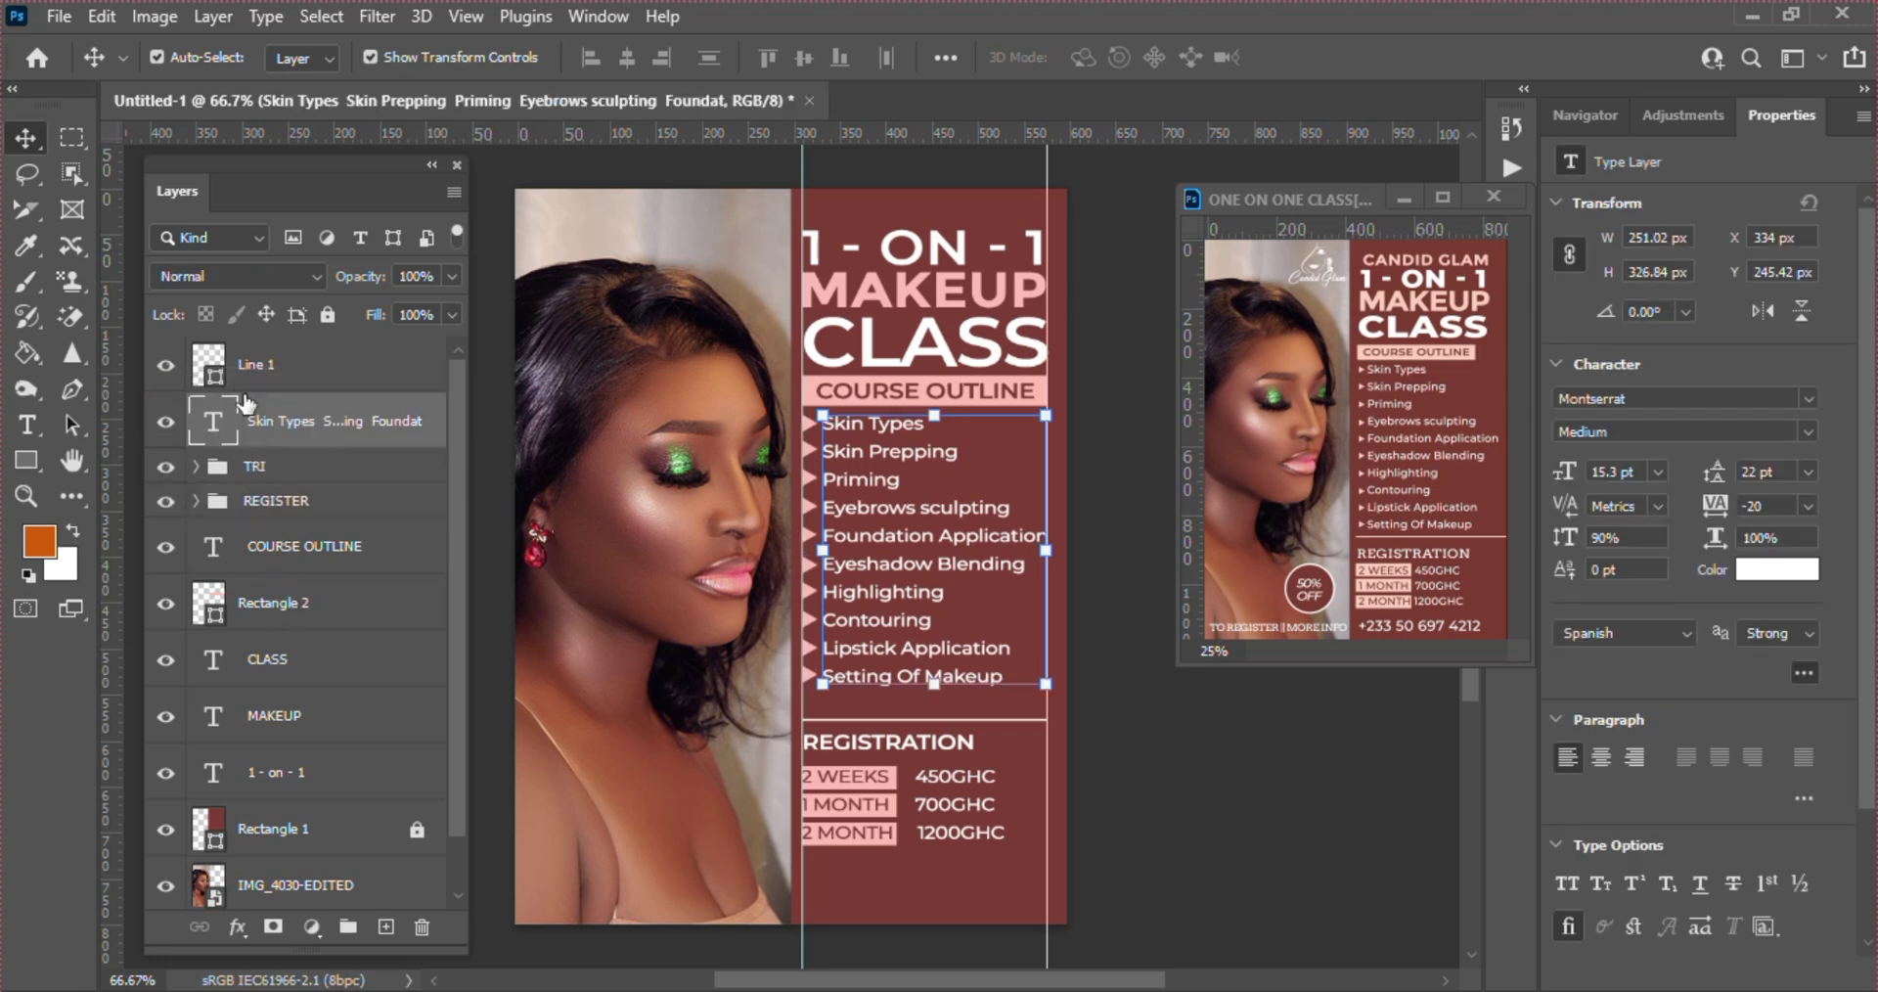
- Move the course list text and the TRI group together straight down about 20 px, toward the divider line
{"action": "left_click", "coordinate": [296, 473], "text": "ctrl"}
{"action": "key", "text": "ctrl+Down"}
{"action": "key", "text": "ctrl+Down"}
{"action": "key", "text": "ctrl+Down"}
{"action": "key", "text": "ctrl+Down"}
{"action": "key", "text": "ctrl+Down"}
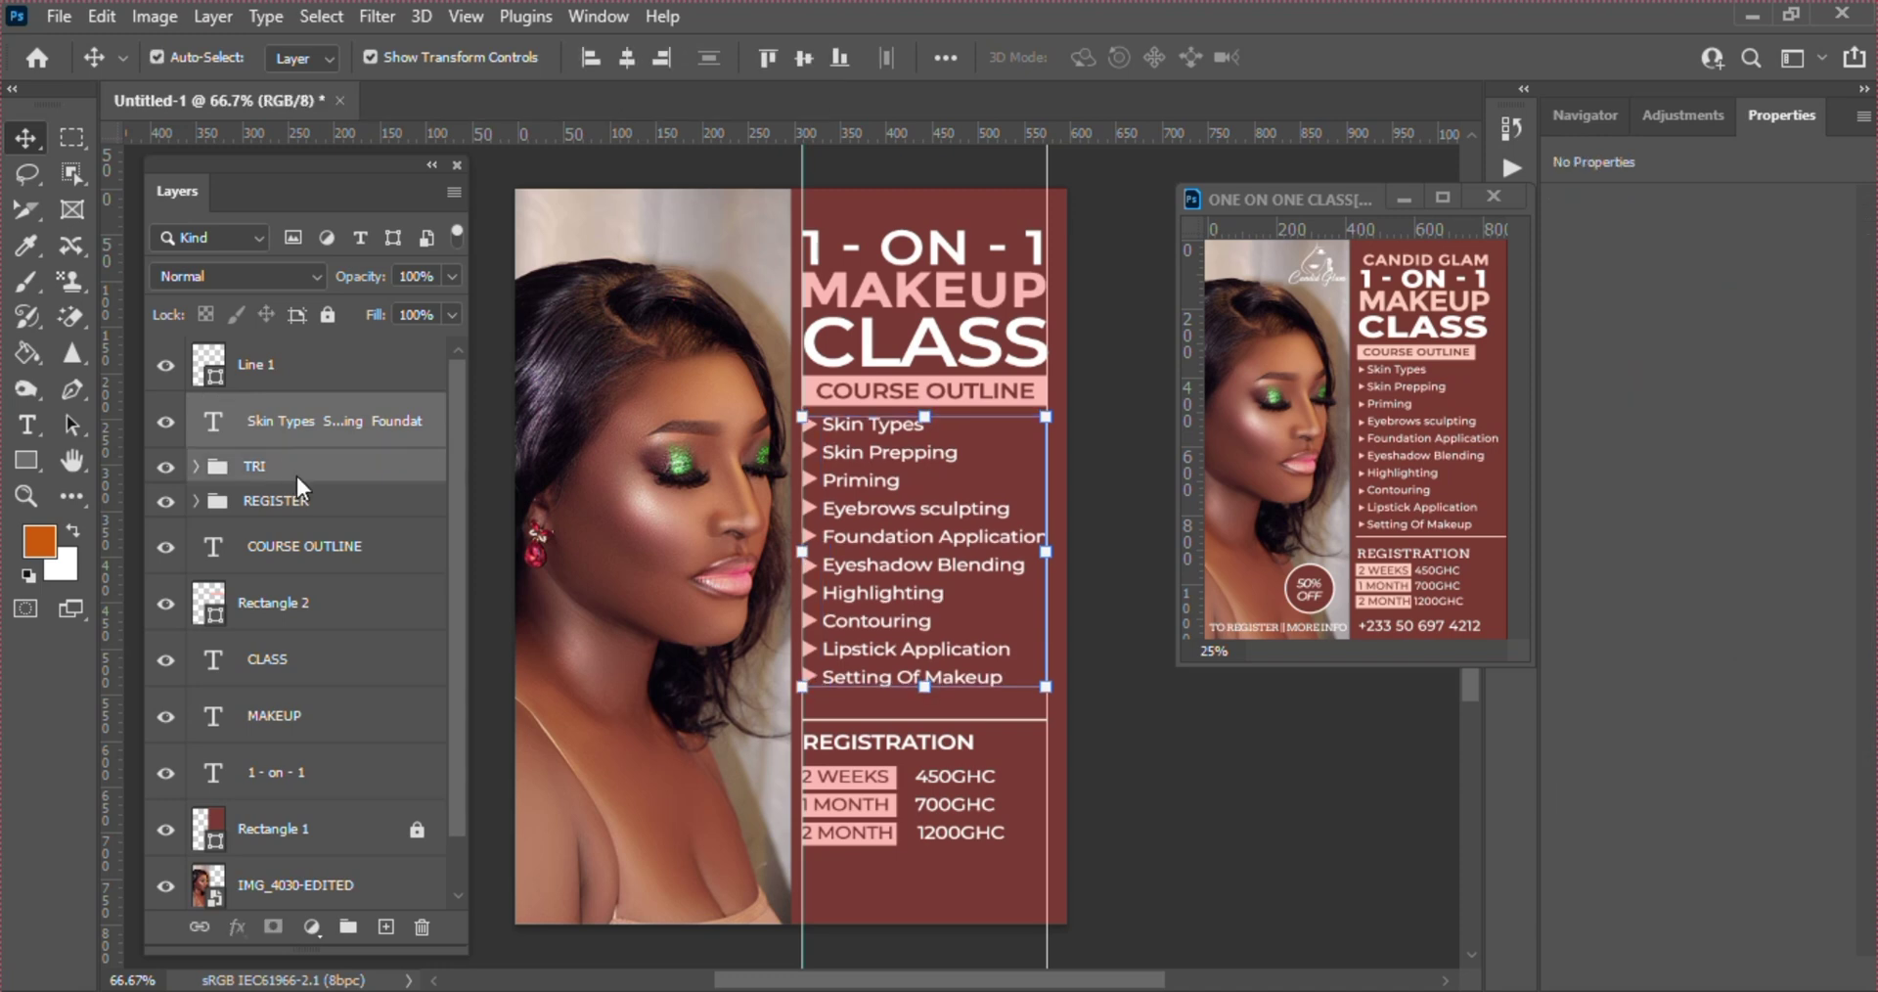
{"action": "key", "text": "Down"}
{"action": "key", "text": "Down"}
{"action": "key", "text": "Down"}
{"action": "key", "text": "Down"}
{"action": "key", "text": "Down"}
{"action": "key", "text": "Down"}
{"action": "key", "text": "Down"}
{"action": "key", "text": "Down"}
{"action": "key", "text": "Down"}
{"action": "key", "text": "Down"}
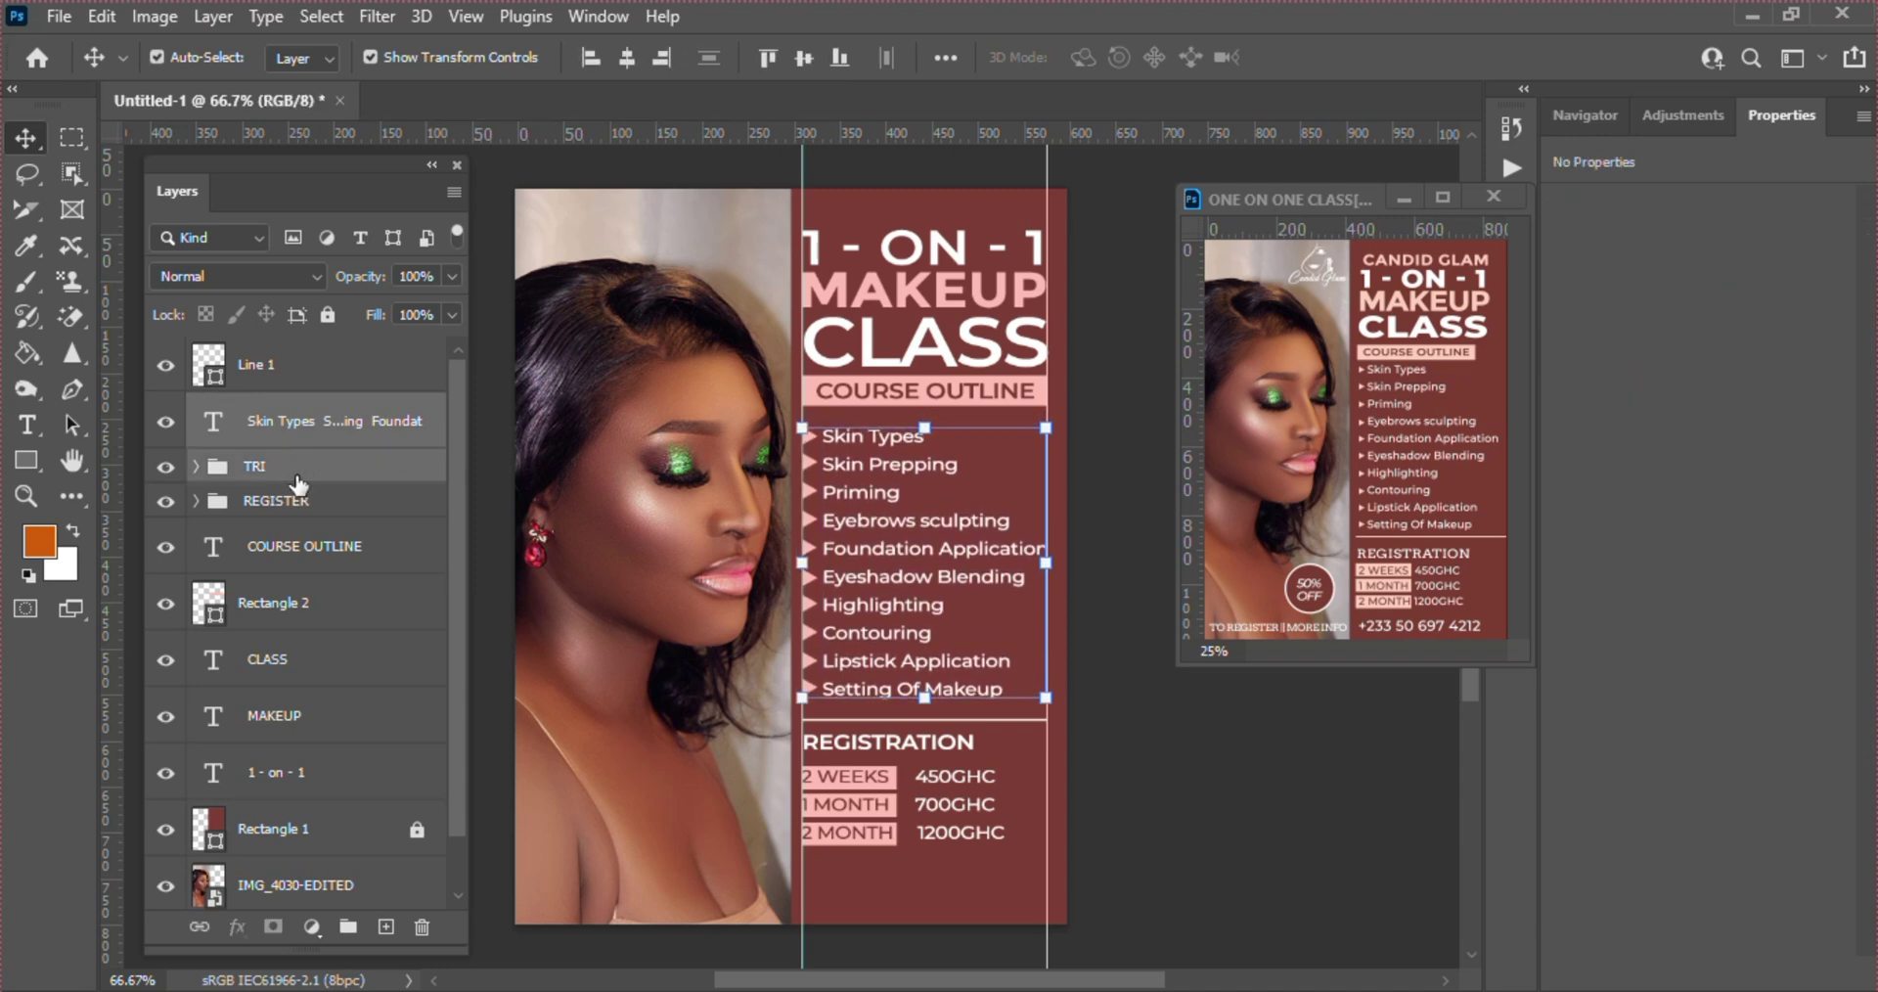
{"action": "key", "text": "Down"}
{"action": "key", "text": "Down"}
{"action": "key", "text": "Down"}
{"action": "key", "text": "Down"}
{"action": "key", "text": "Down"}
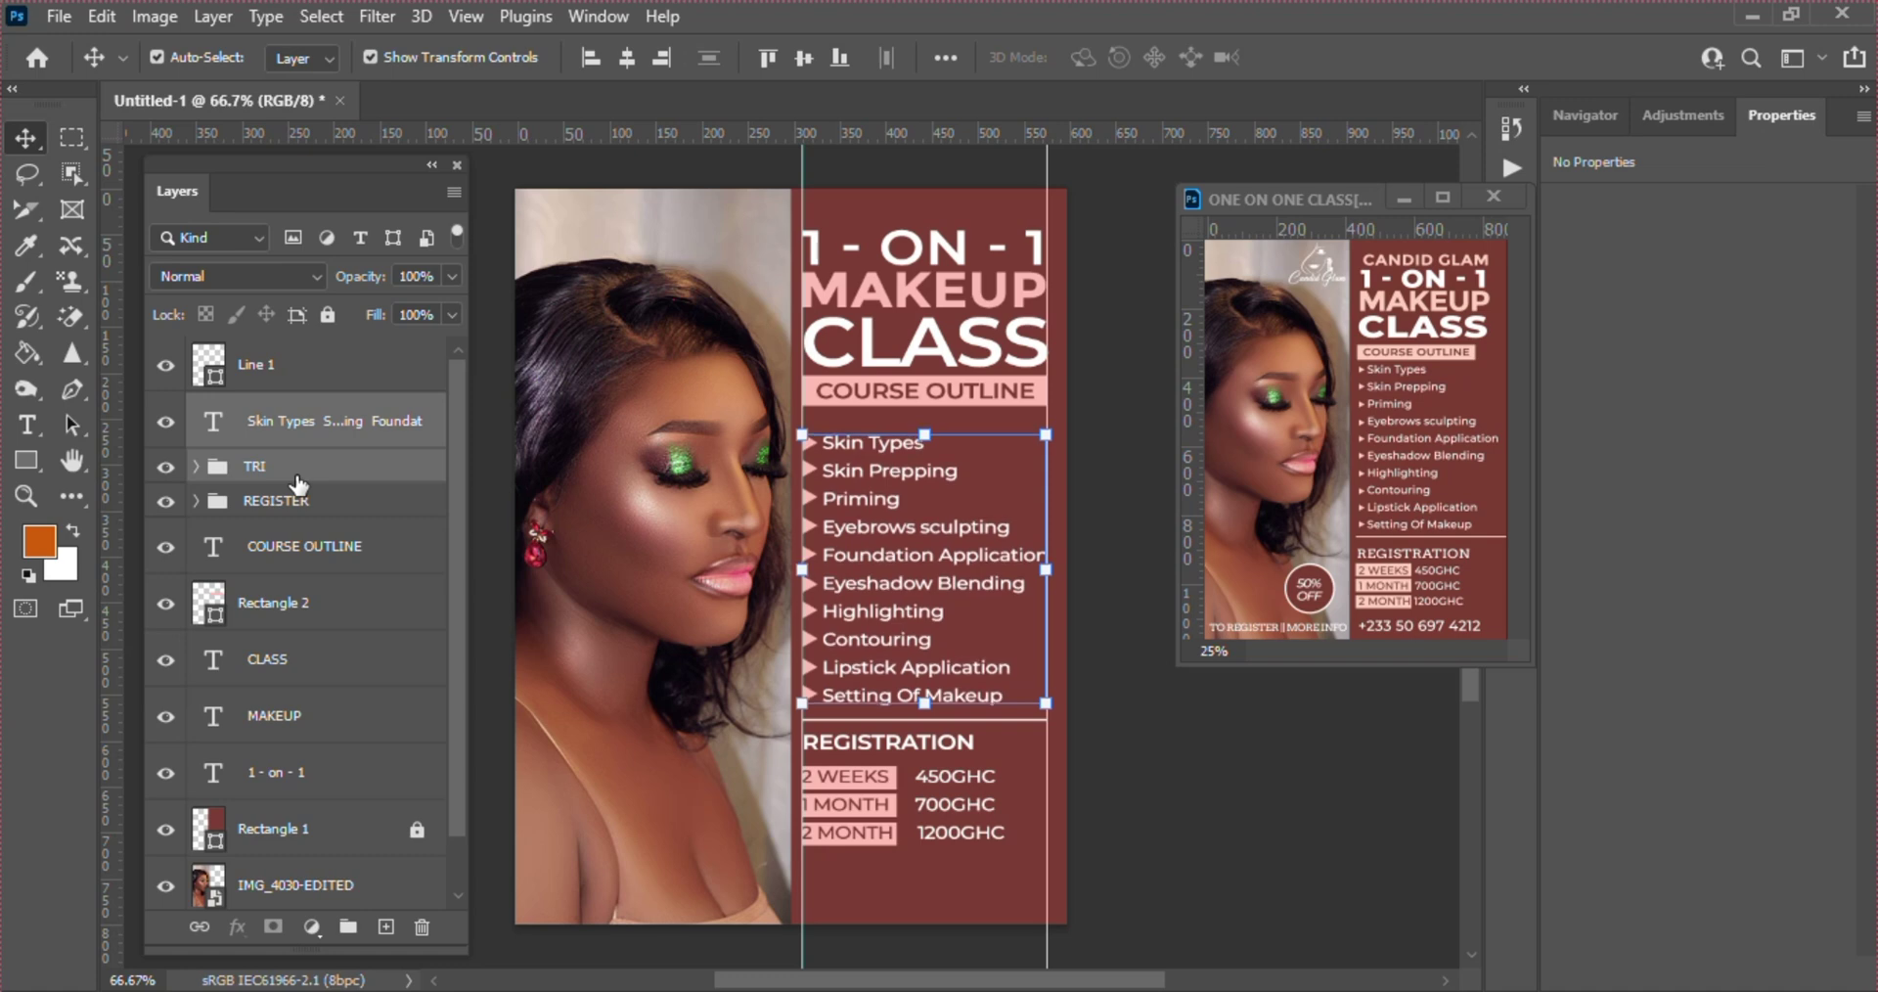
{"action": "left_click", "coordinate": [1101, 406]}
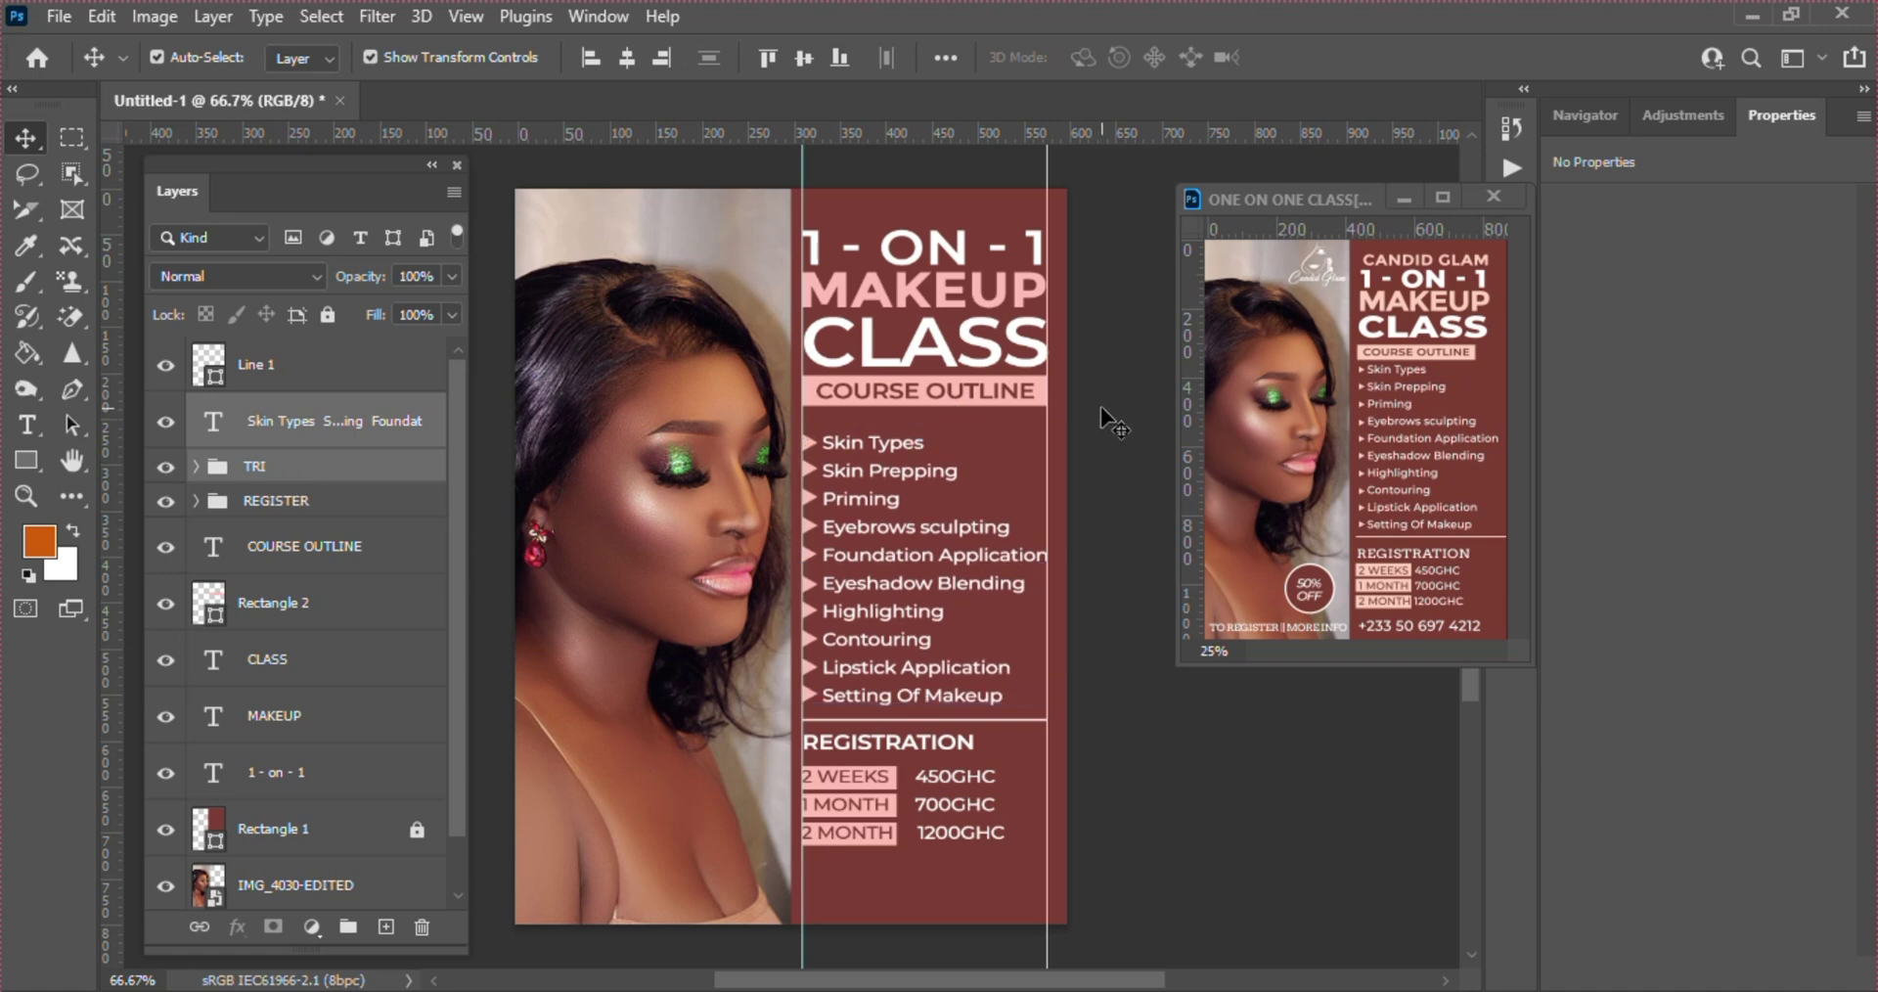
- Move the COURSE OUTLINE text and its pink bar, Rectangle 2, straight down together until the bar is at Y 220 px
{"action": "left_click", "coordinate": [978, 401]}
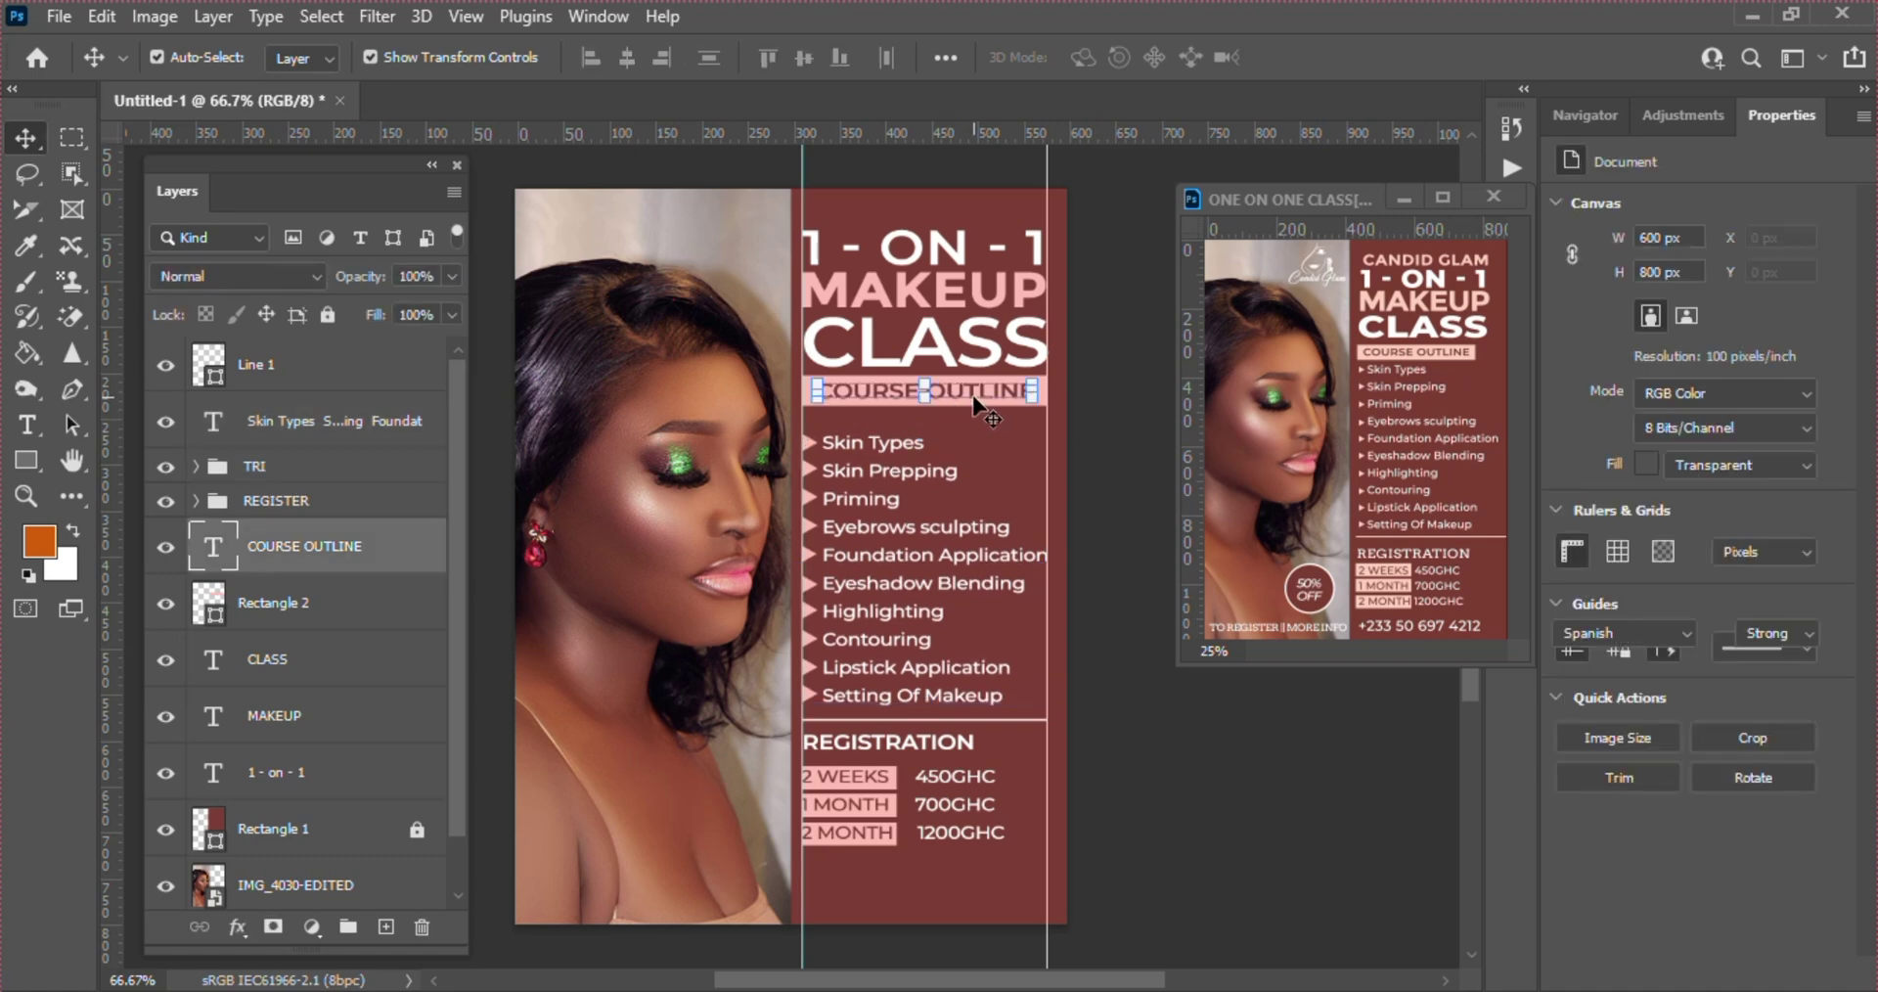
{"action": "left_click", "coordinate": [374, 608], "text": "shift"}
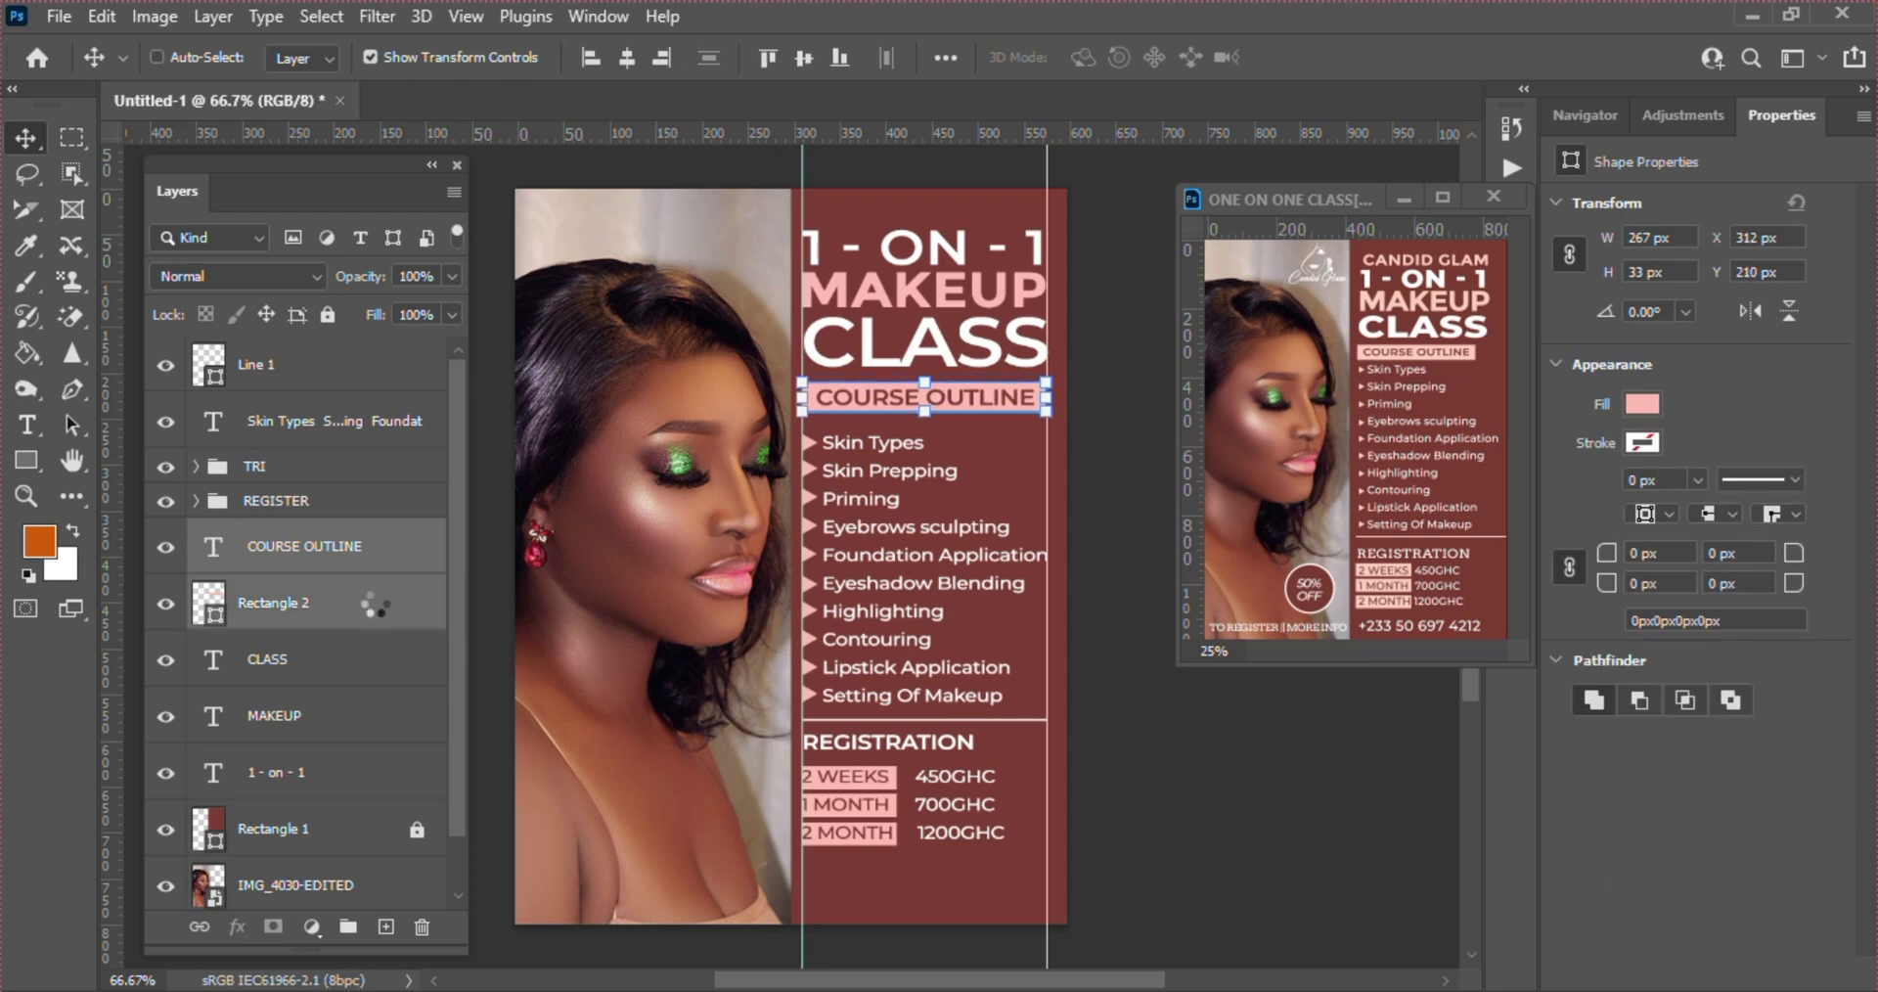
{"action": "key", "text": "Down"}
{"action": "key", "text": "Down"}
{"action": "key", "text": "Down"}
{"action": "key", "text": "Down"}
{"action": "key", "text": "Down"}
{"action": "key", "text": "Down"}
{"action": "key", "text": "Down"}
{"action": "key", "text": "Down"}
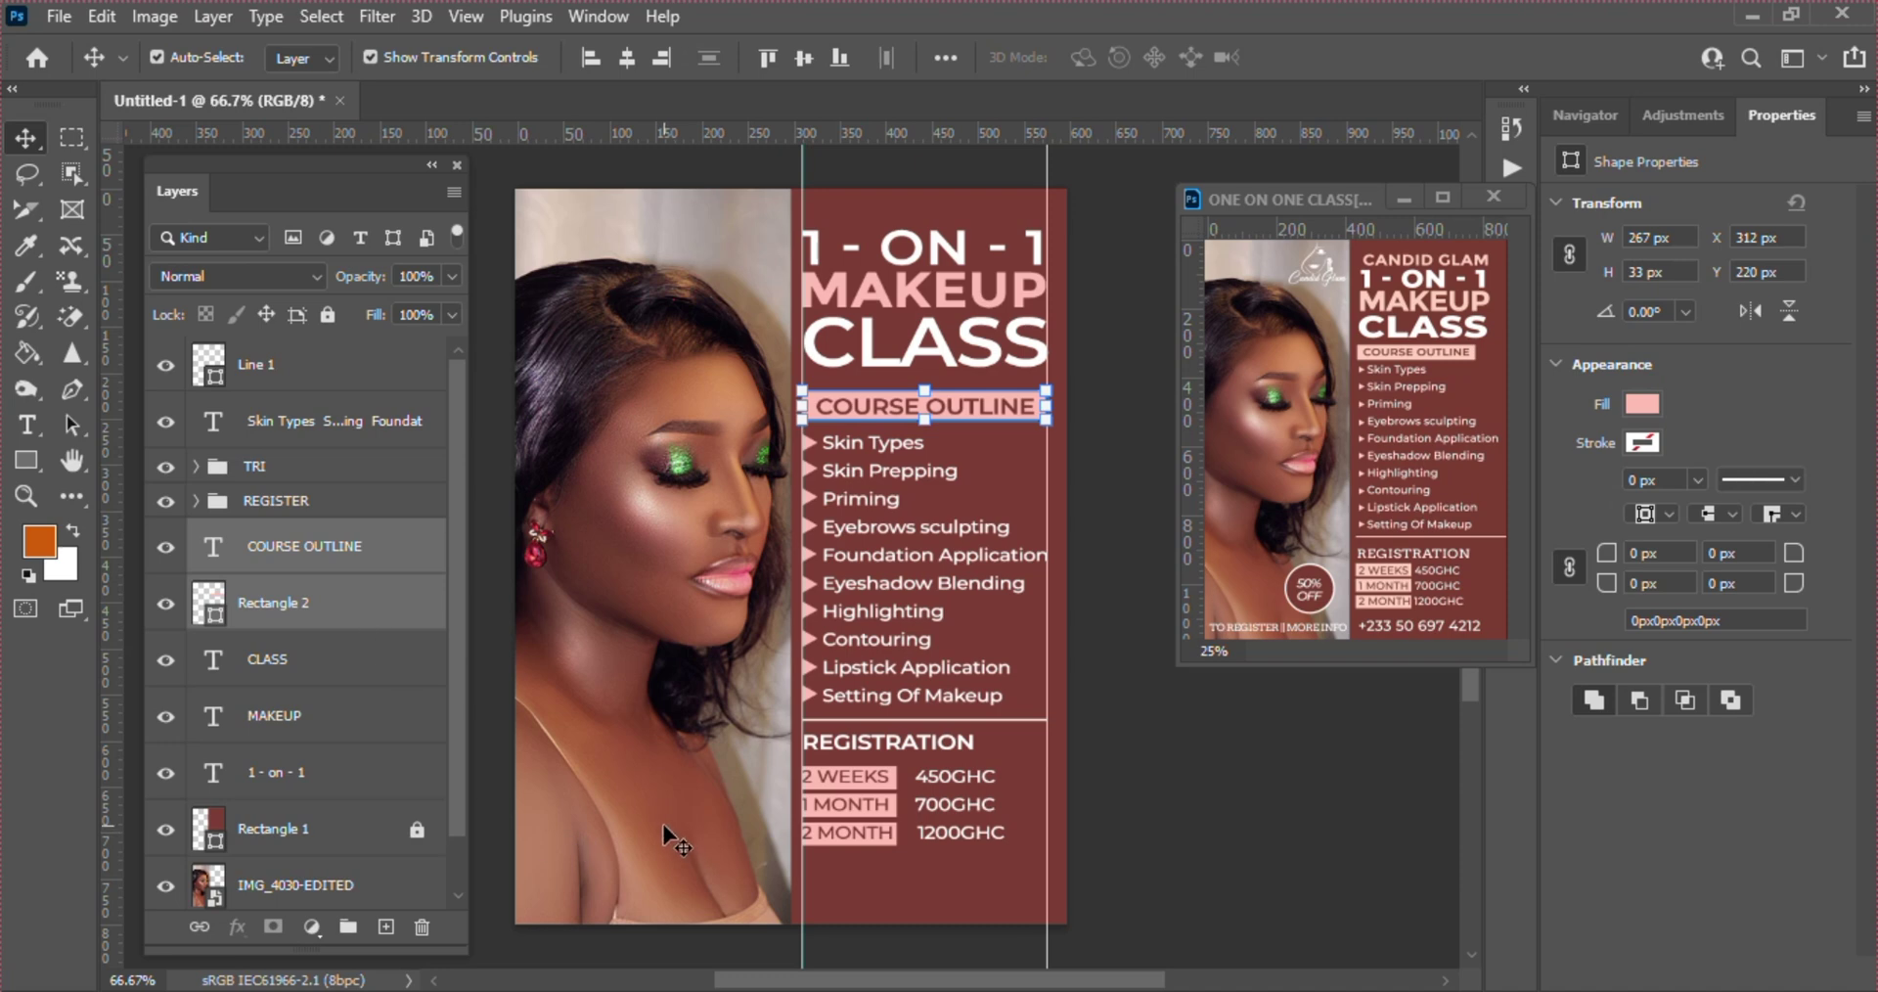
- Draw a 75 px circle with the Ellipse tool on the lower part of the photo, directly above the IMG_4030-EDITED layer
{"action": "left_click", "coordinate": [624, 783]}
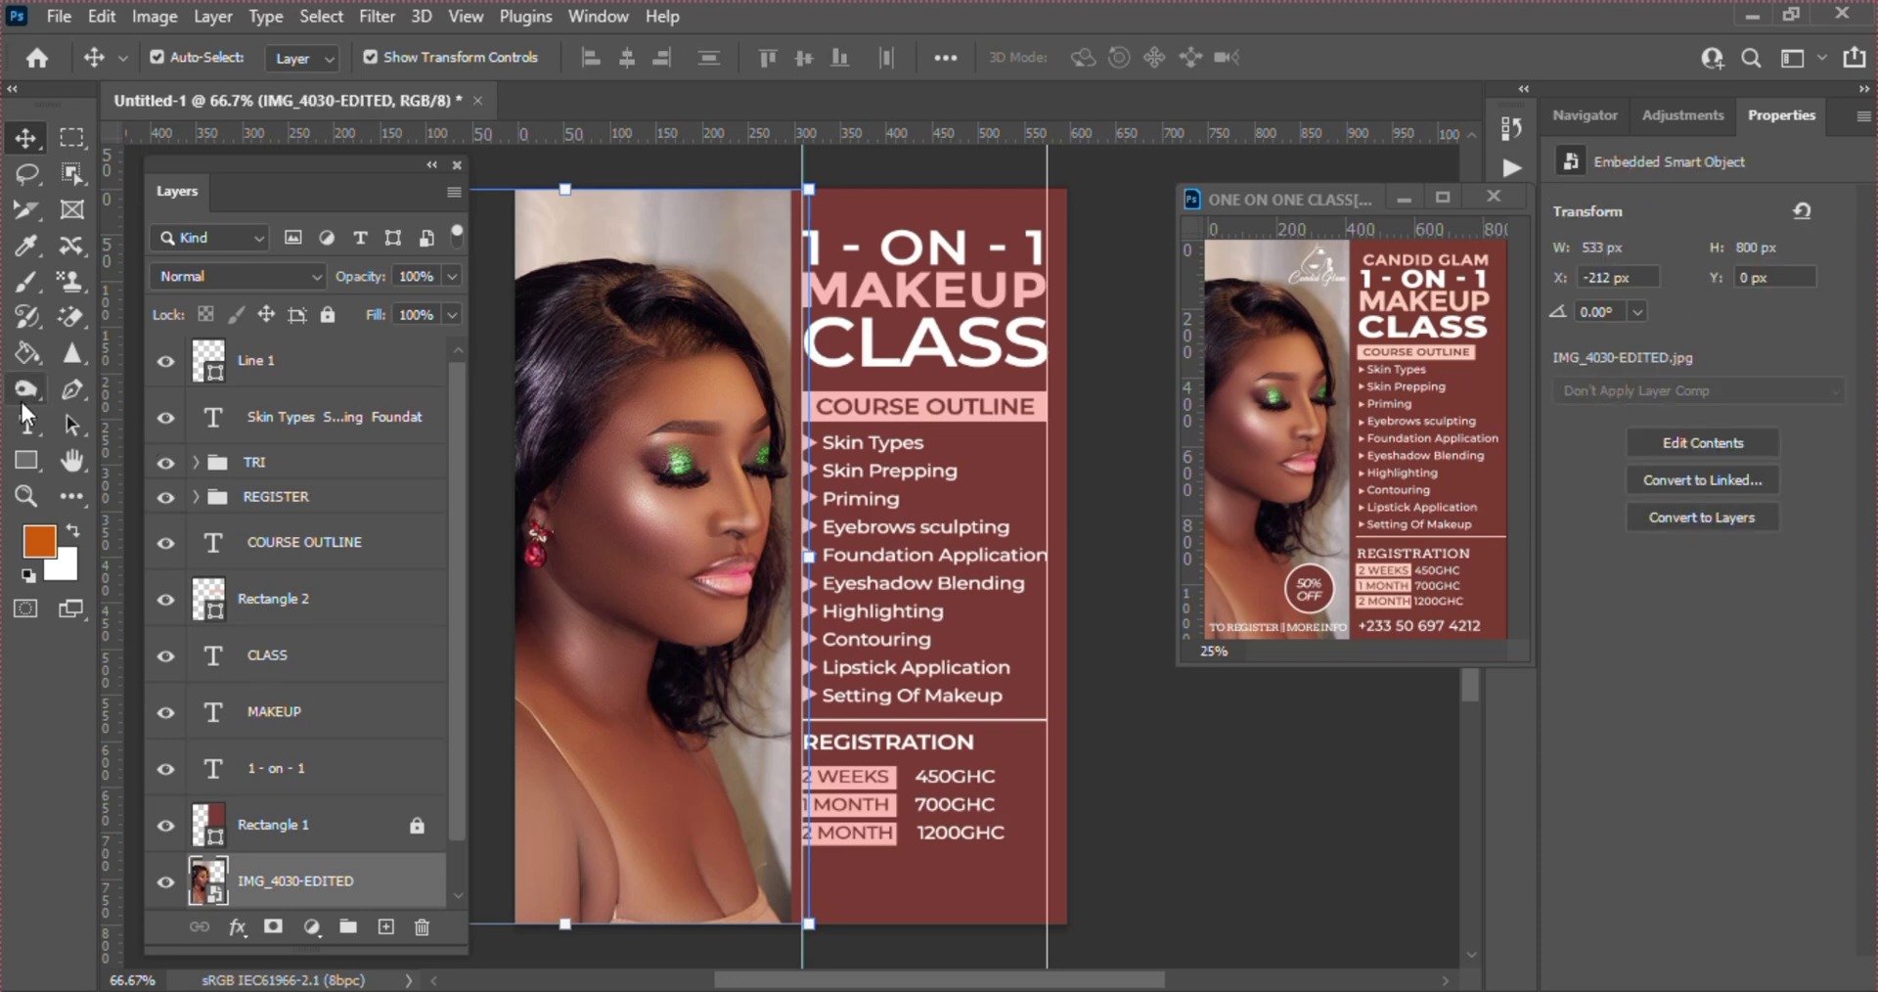
{"action": "left_click", "coordinate": [24, 459]}
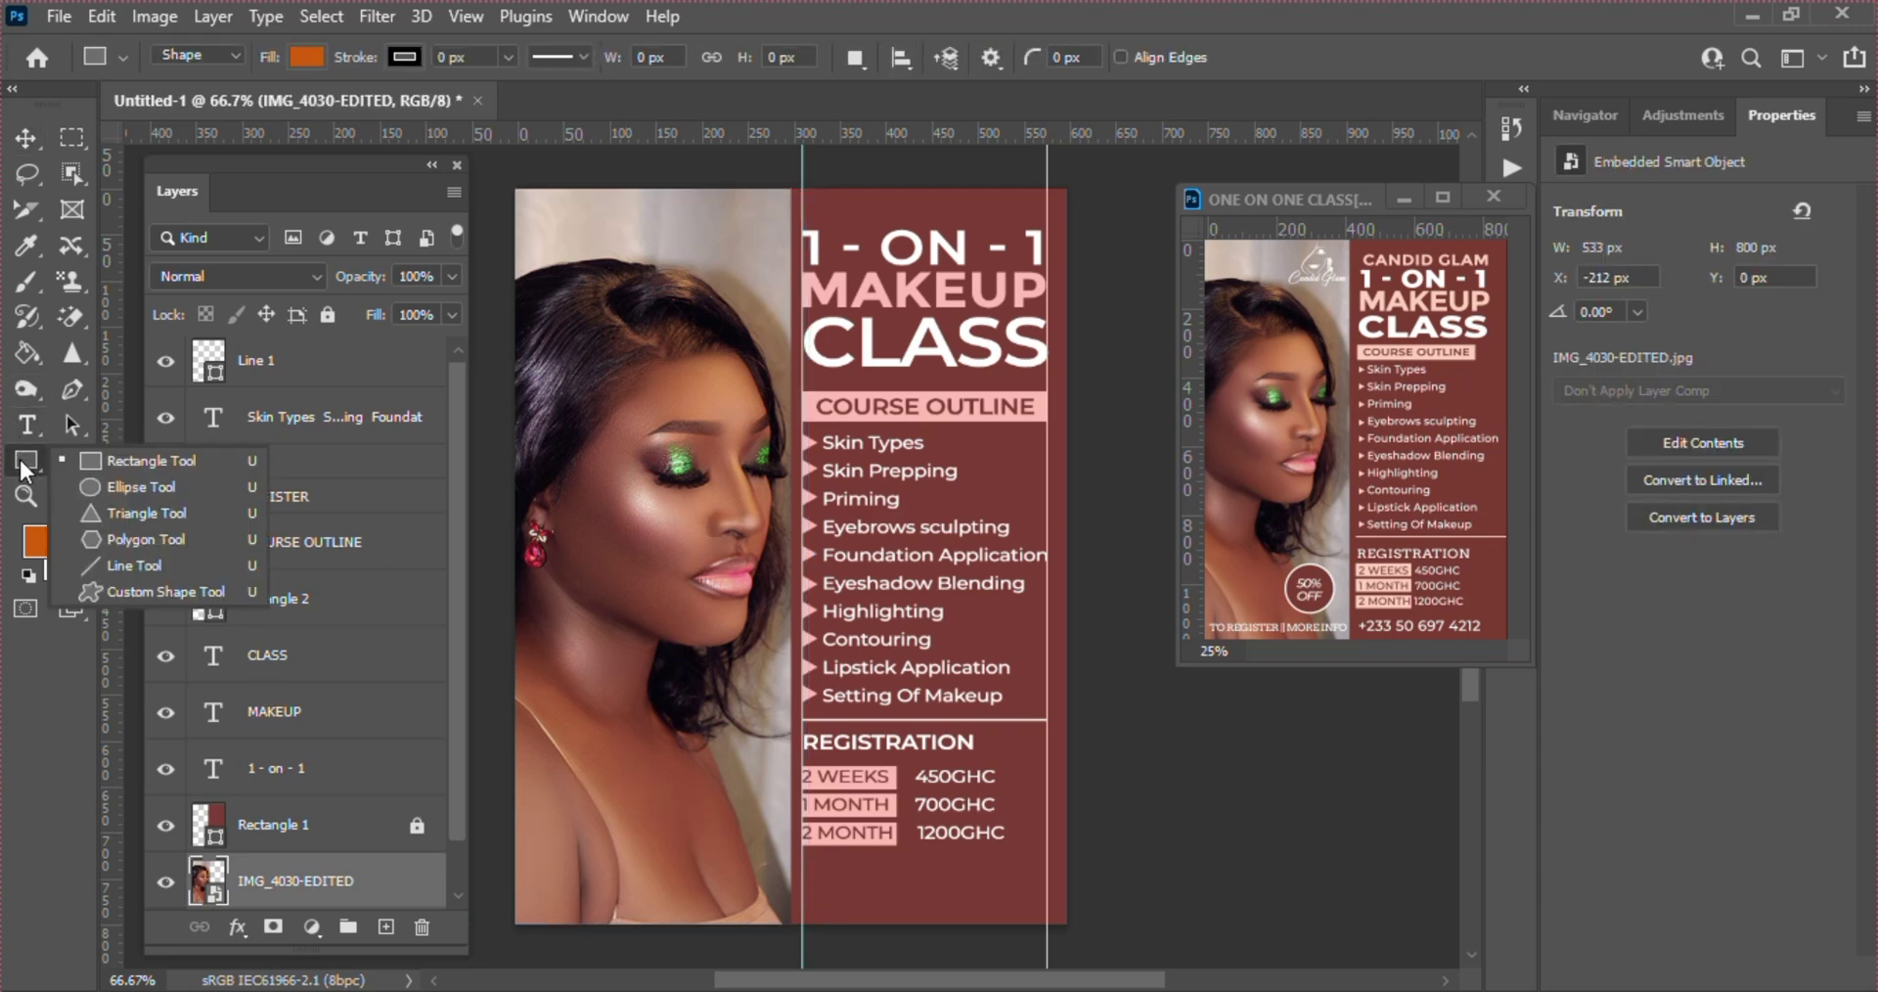
{"action": "left_click", "coordinate": [131, 487]}
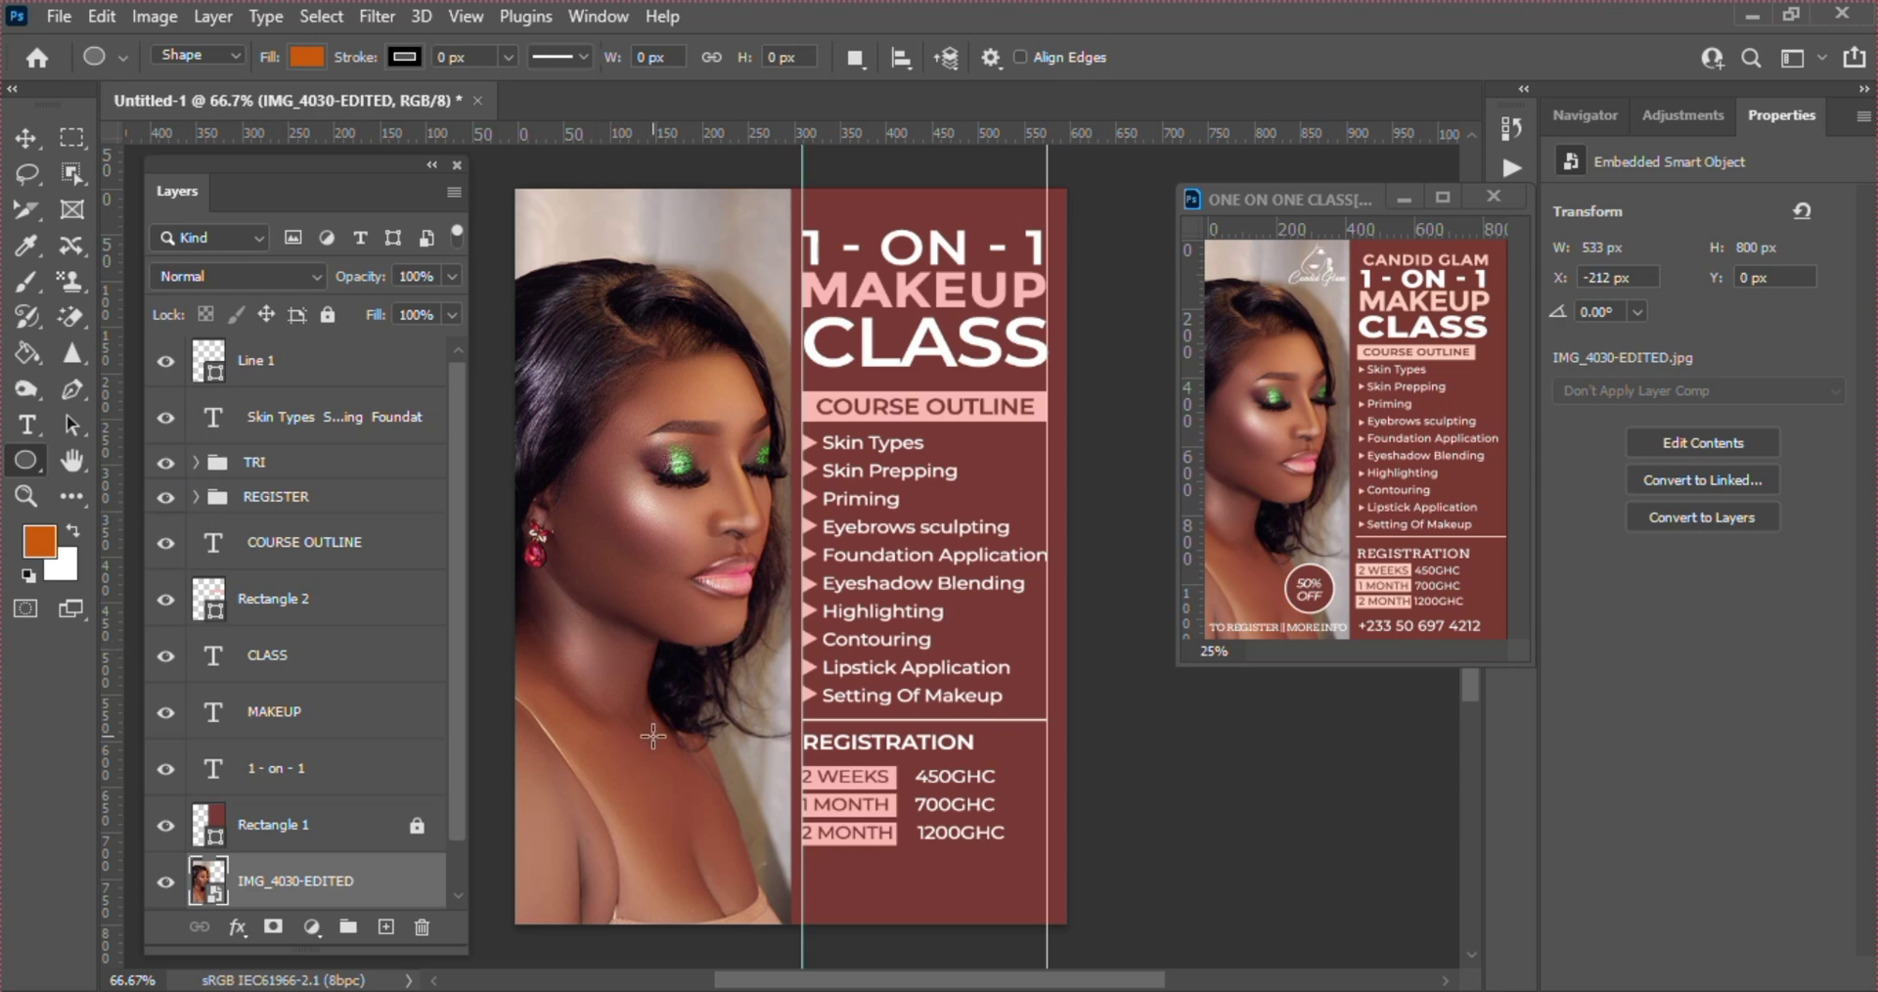
{"action": "left_click_drag", "start_coordinate": [650, 748], "coordinate": [740, 818]}
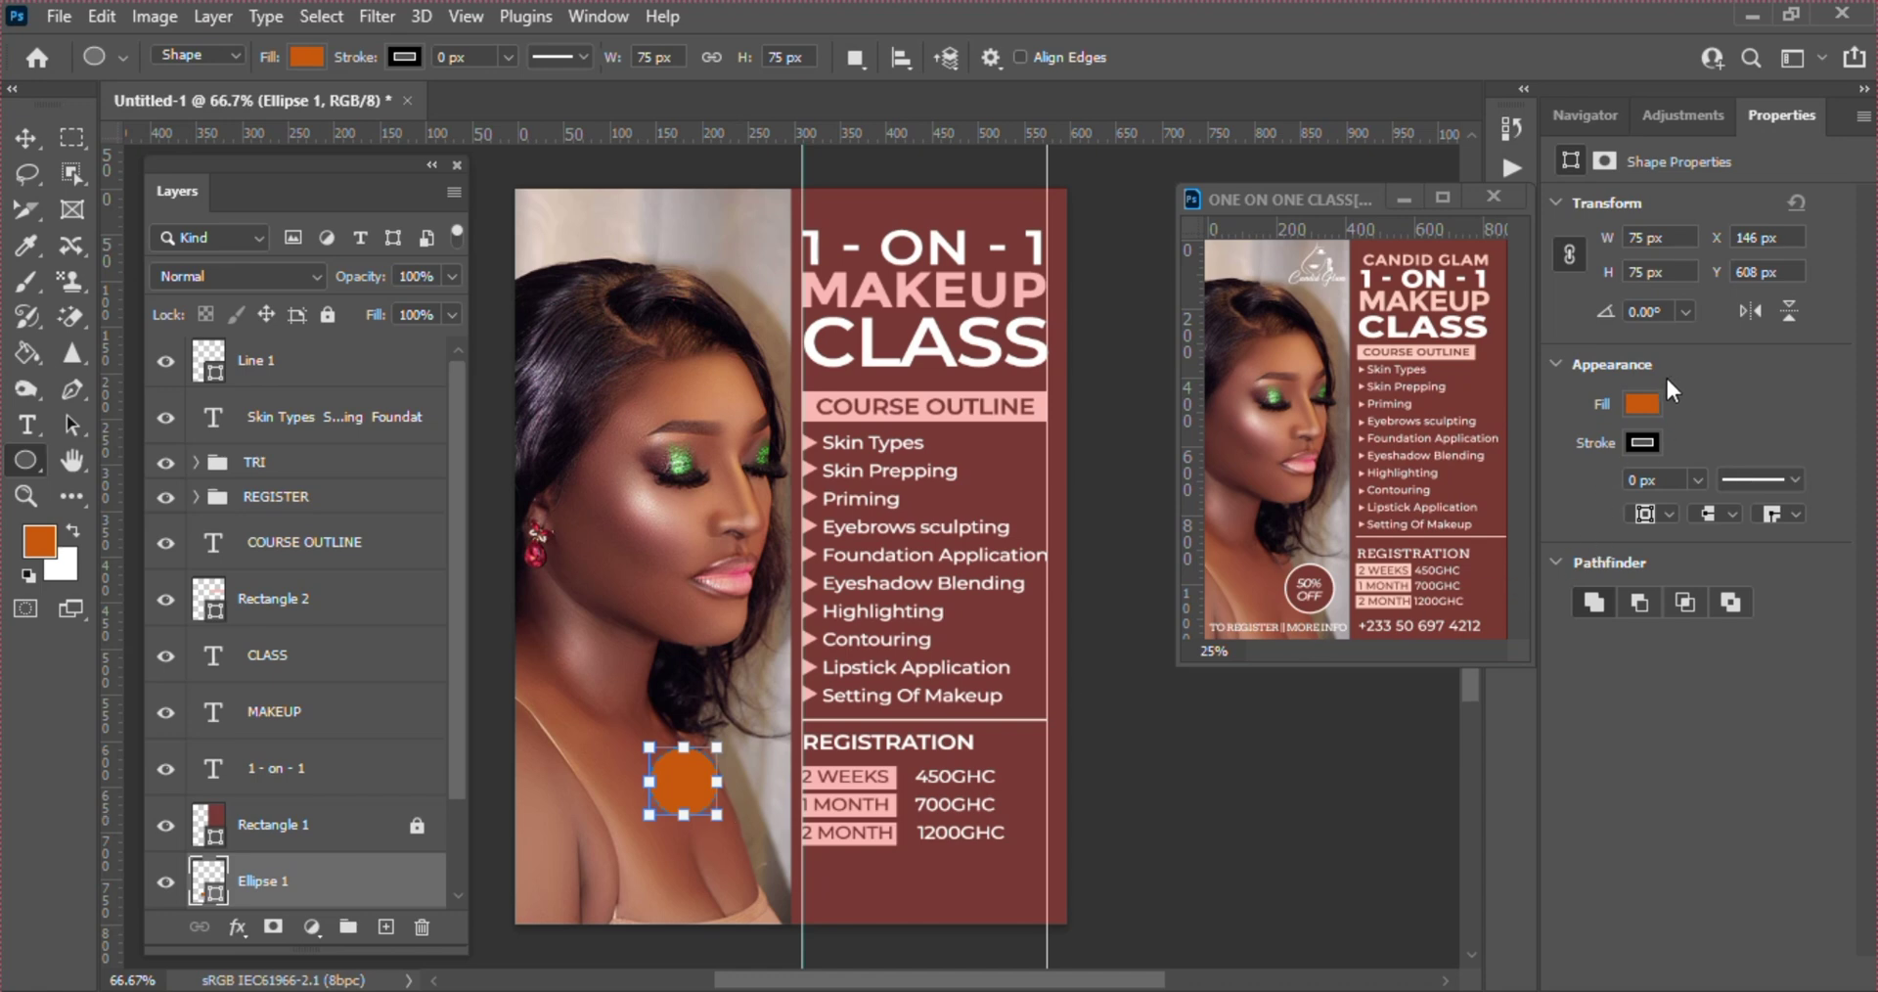
- Fill the circle with the recently used maroon that matches the background panel
{"action": "left_click", "coordinate": [1643, 403]}
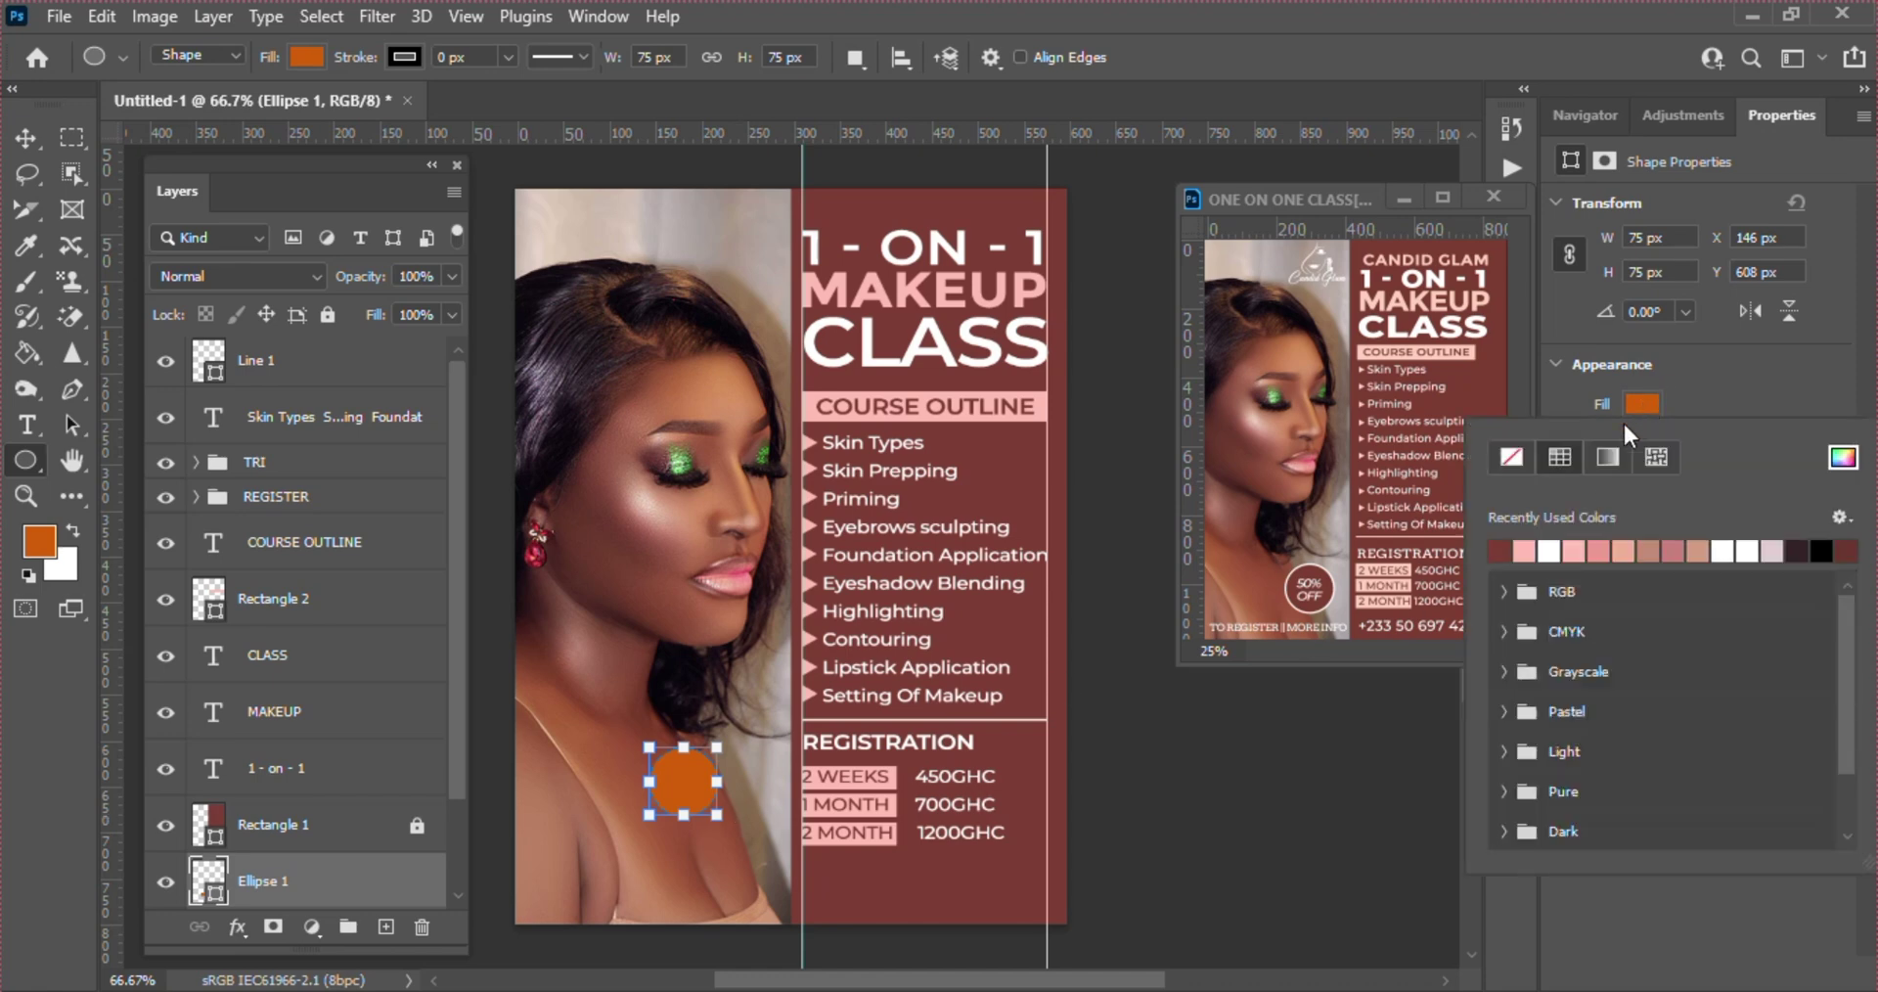
{"action": "left_click", "coordinate": [1499, 552]}
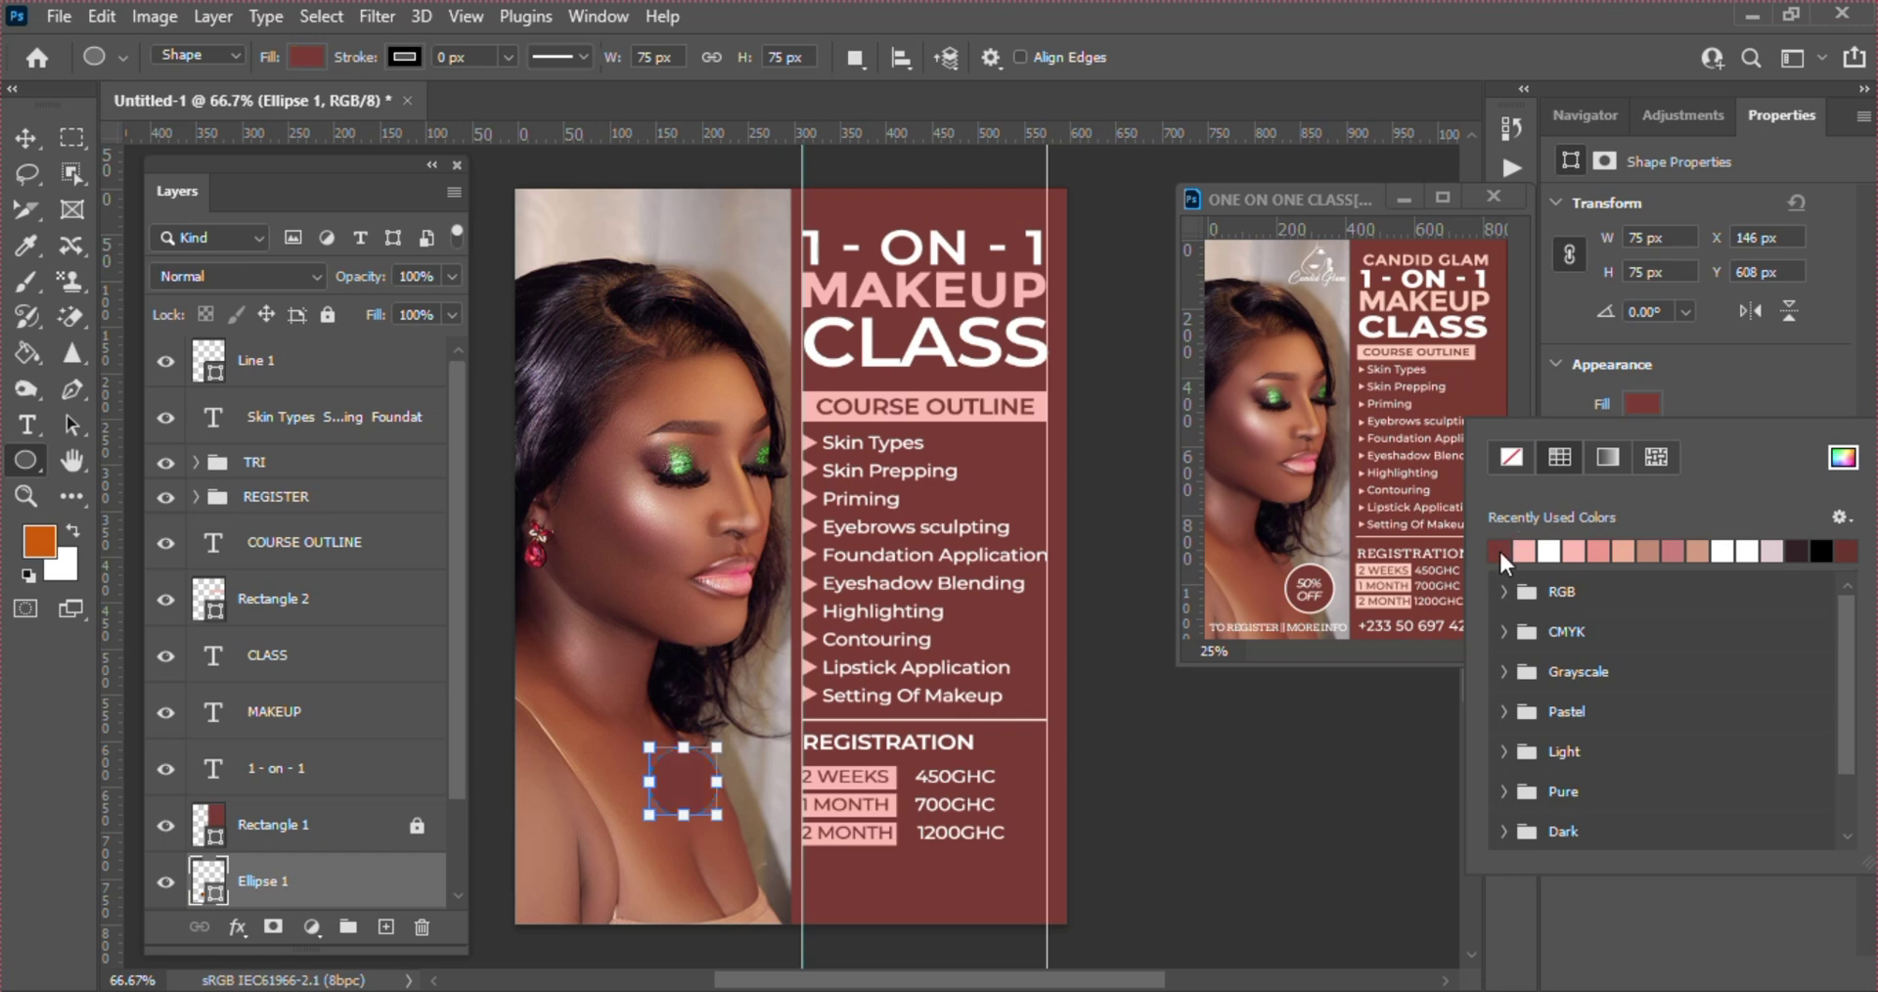
{"action": "left_click", "coordinate": [1694, 366]}
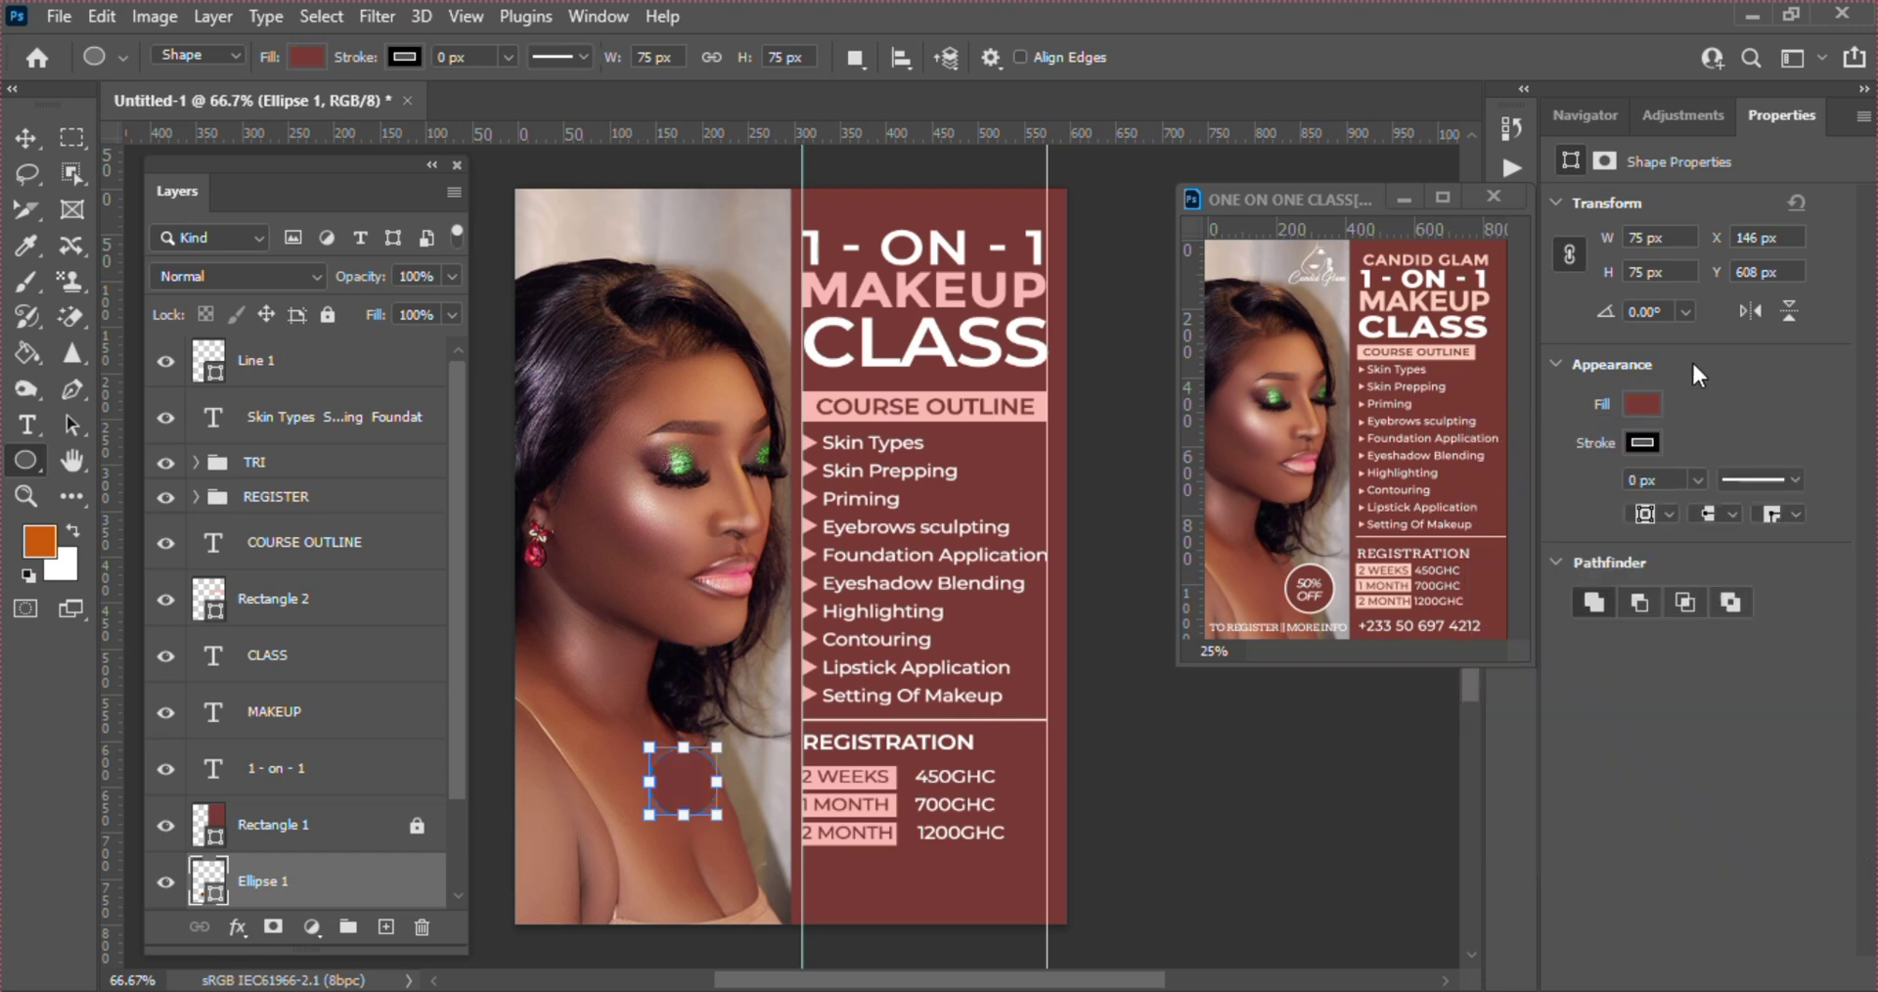
- Give the circle a white stroke 3 px wide
{"action": "left_click", "coordinate": [1633, 438]}
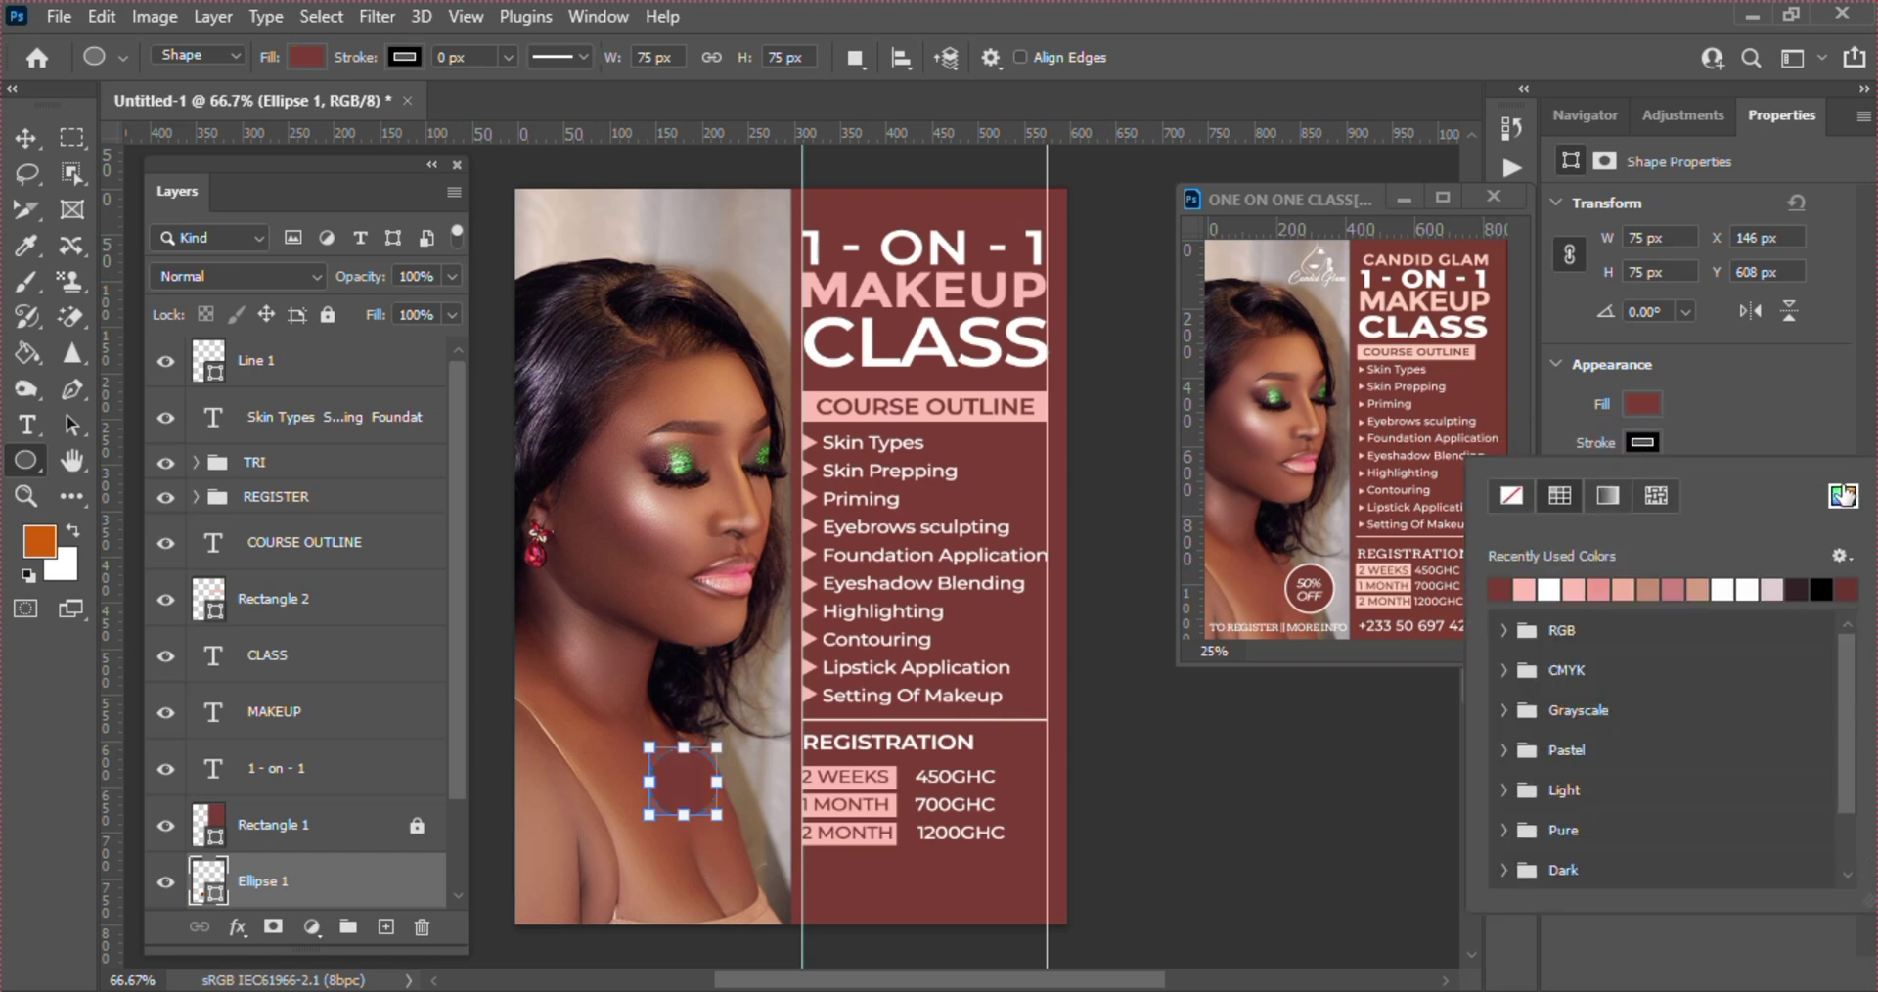
{"action": "left_click", "coordinate": [1549, 563]}
{"action": "left_click", "coordinate": [1728, 453]}
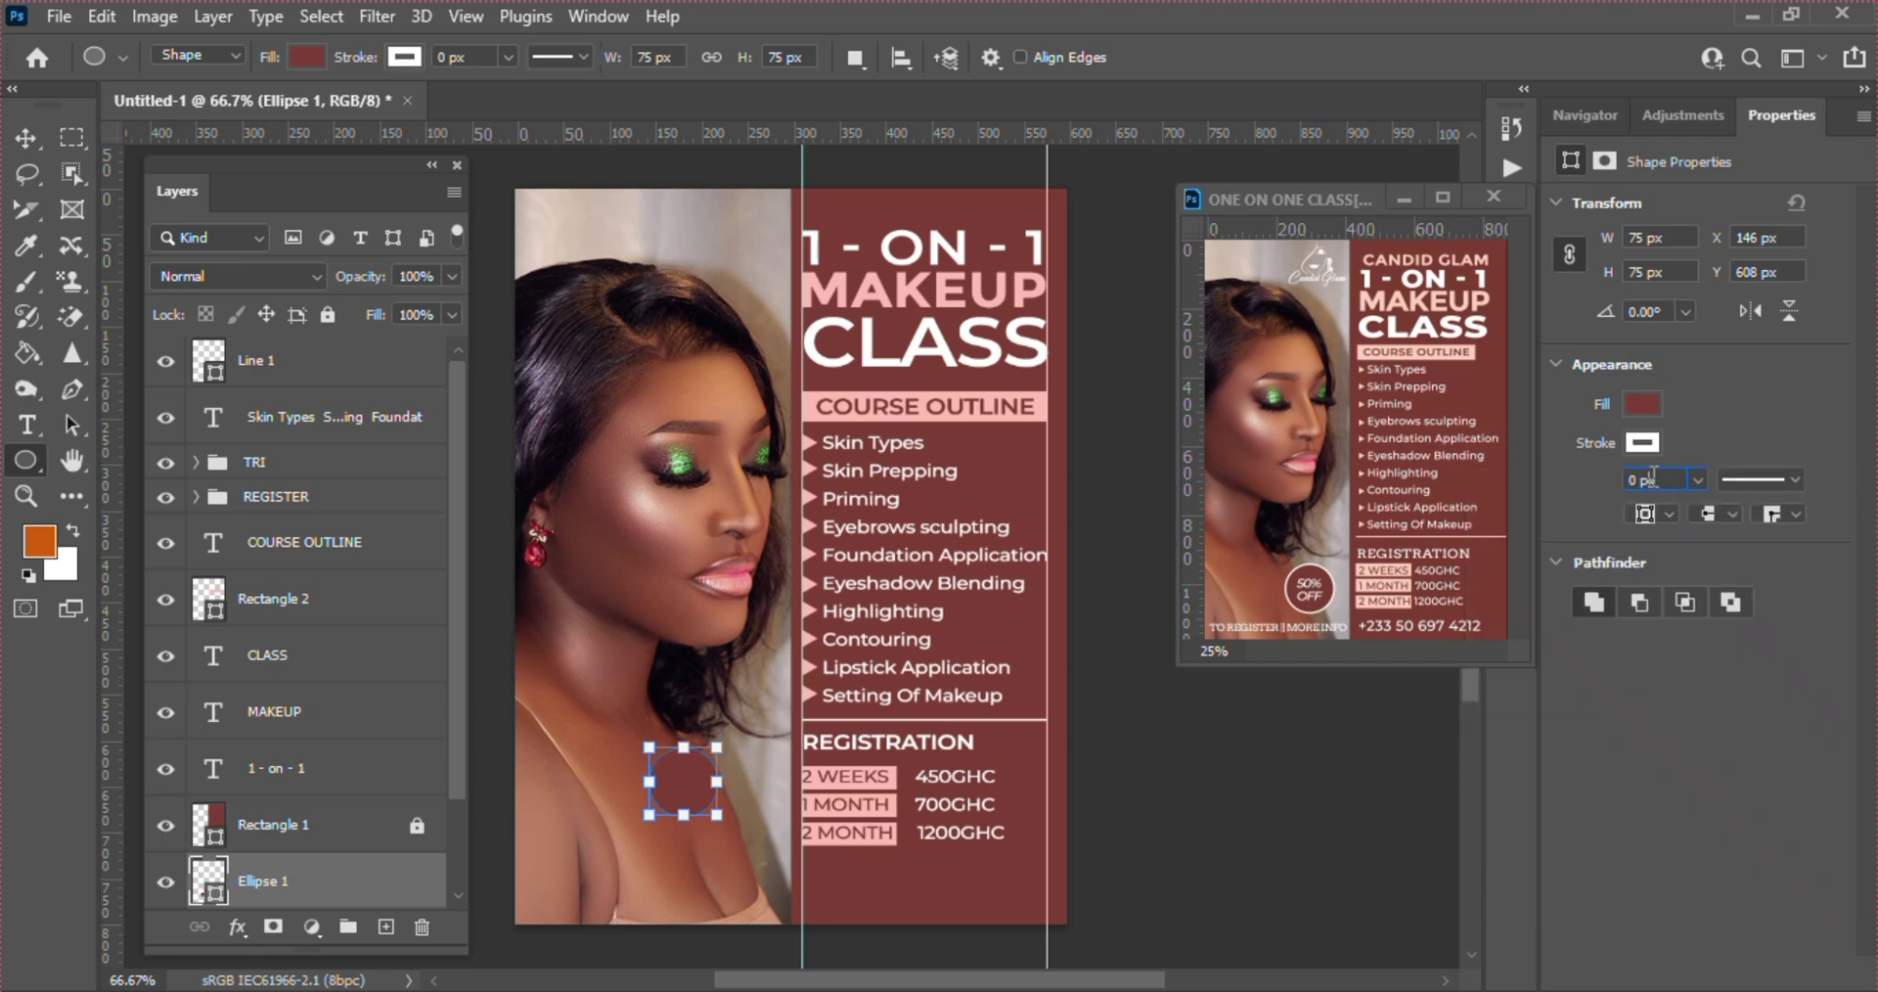
{"action": "key", "text": "Up"}
{"action": "key", "text": "Return"}
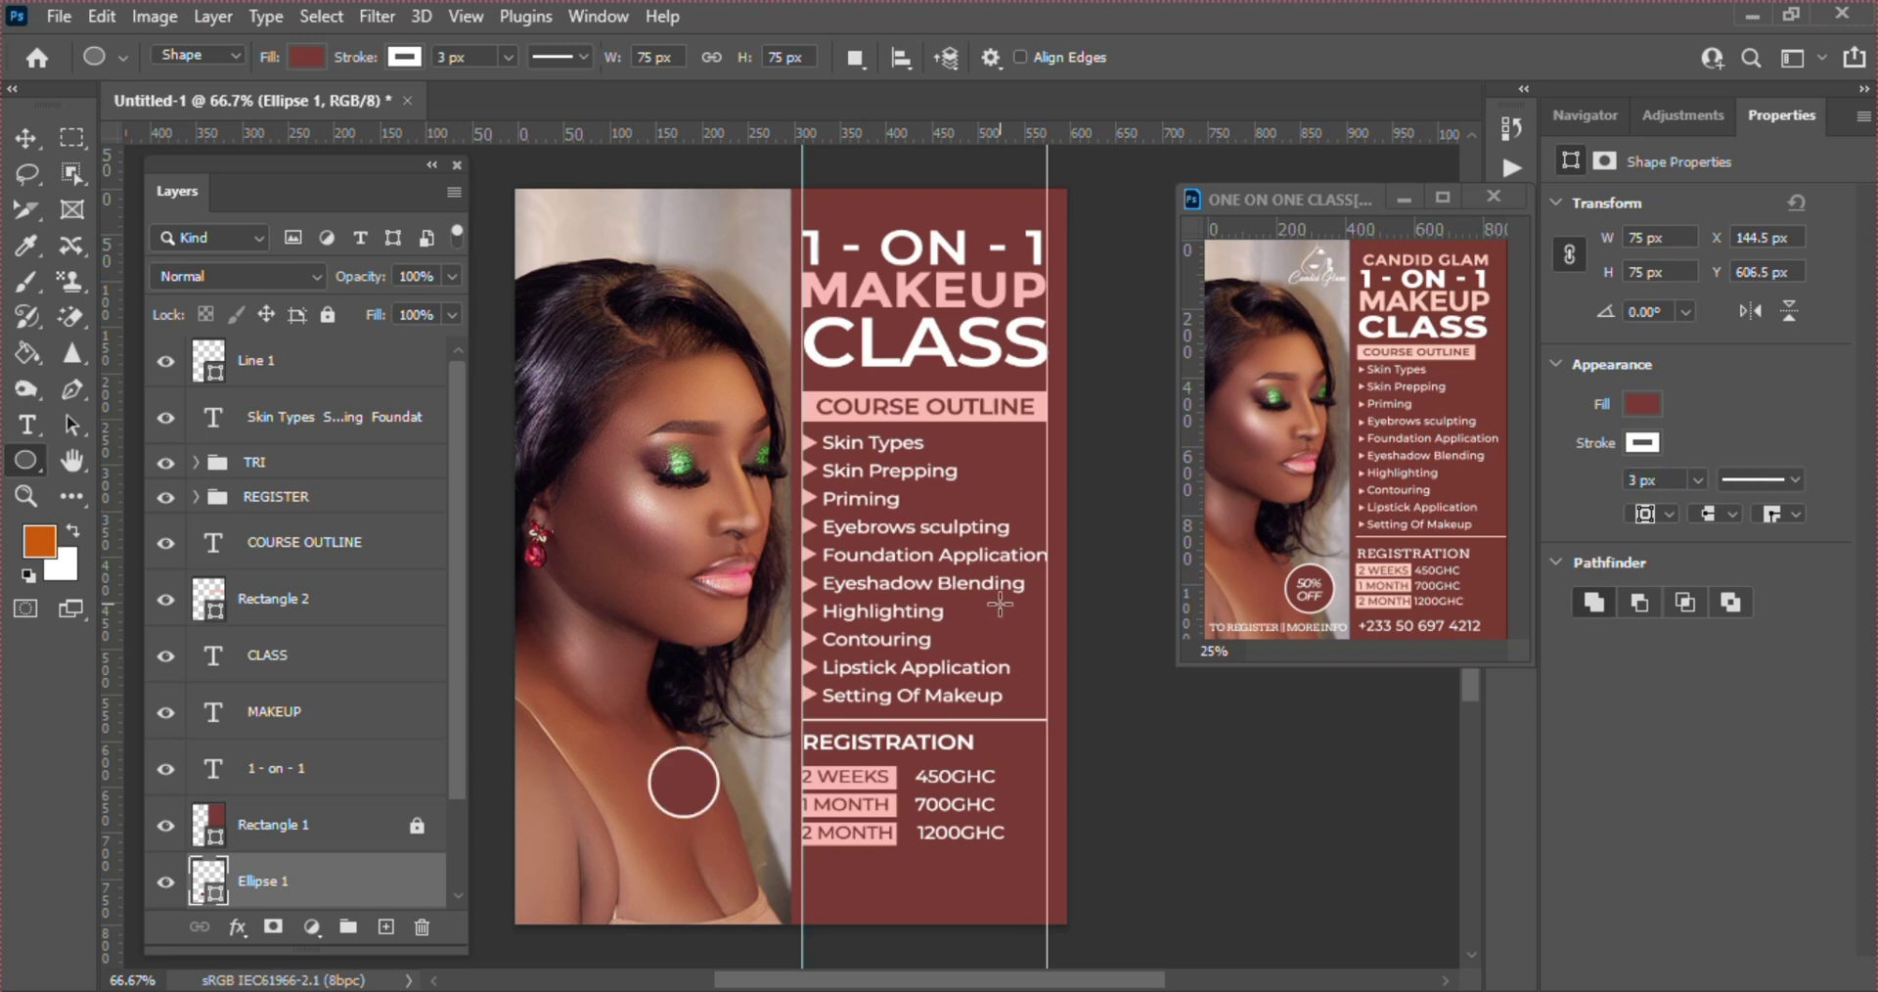
- Move the circle down beside the maroon panel, to X 190.5 px and Y 631.5 px
{"action": "key", "text": "v"}
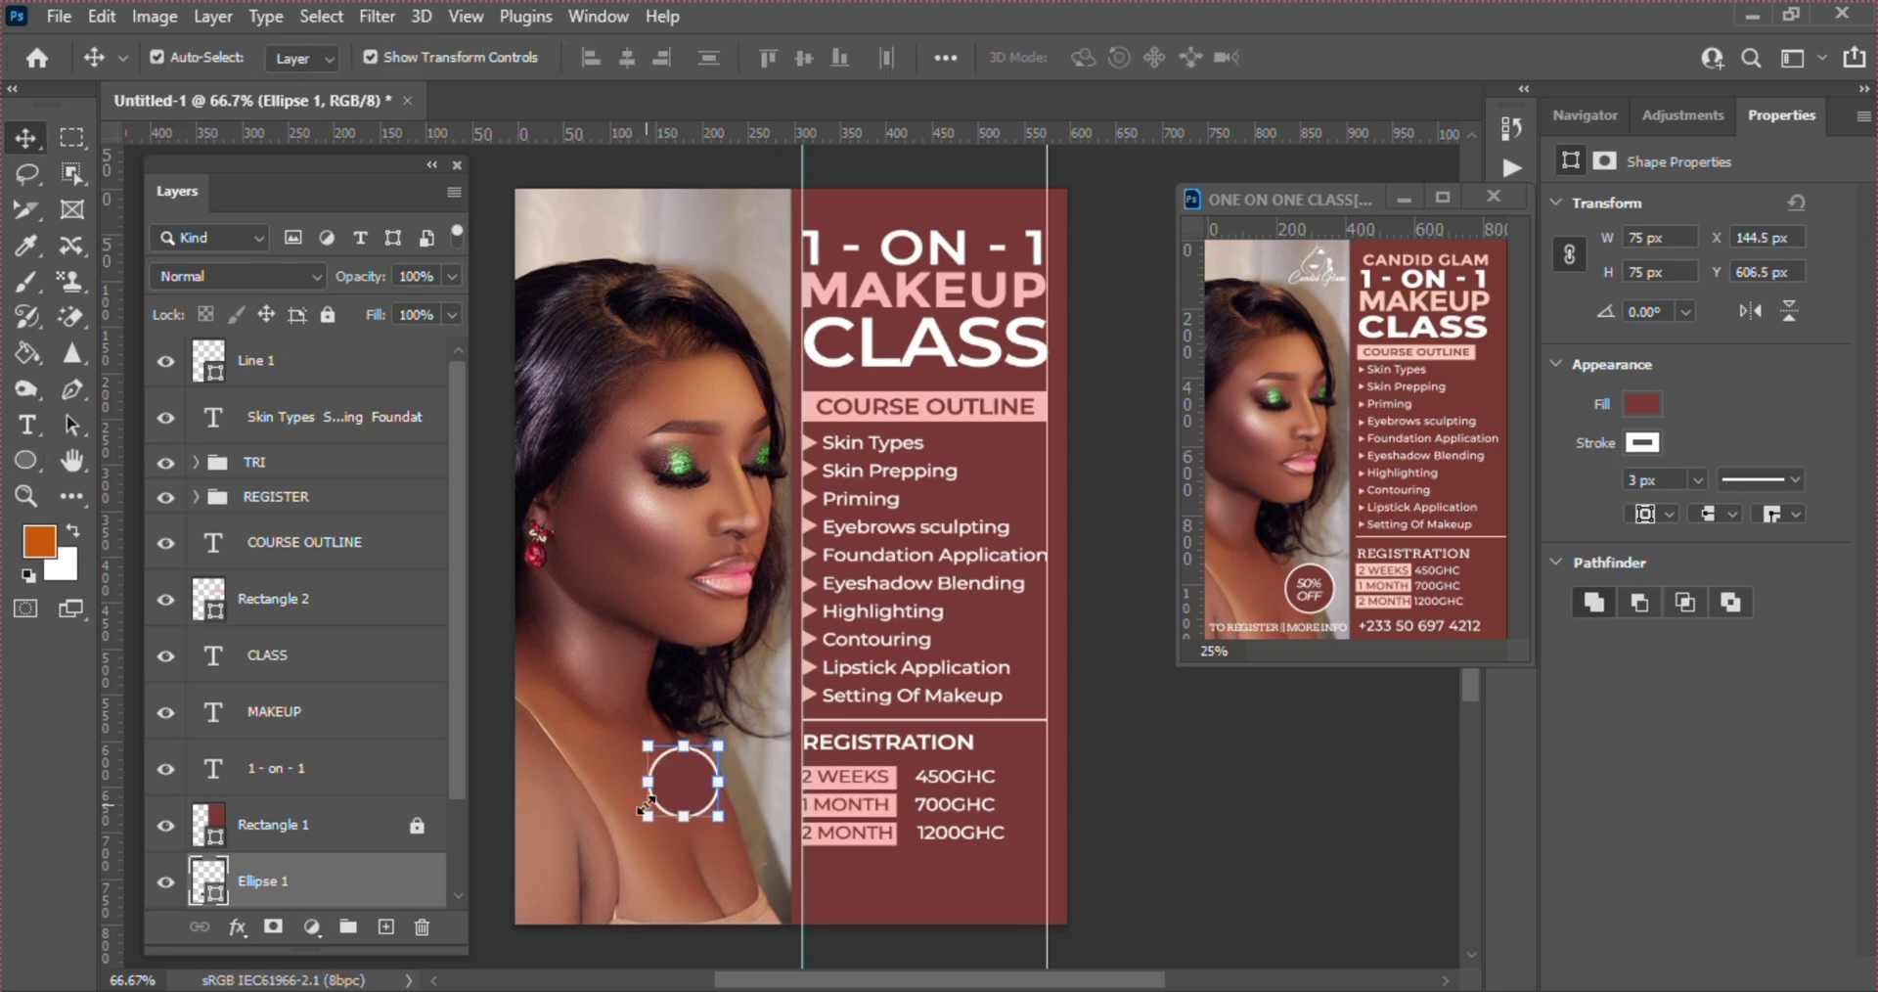
{"action": "left_click_drag", "start_coordinate": [690, 771], "coordinate": [733, 798]}
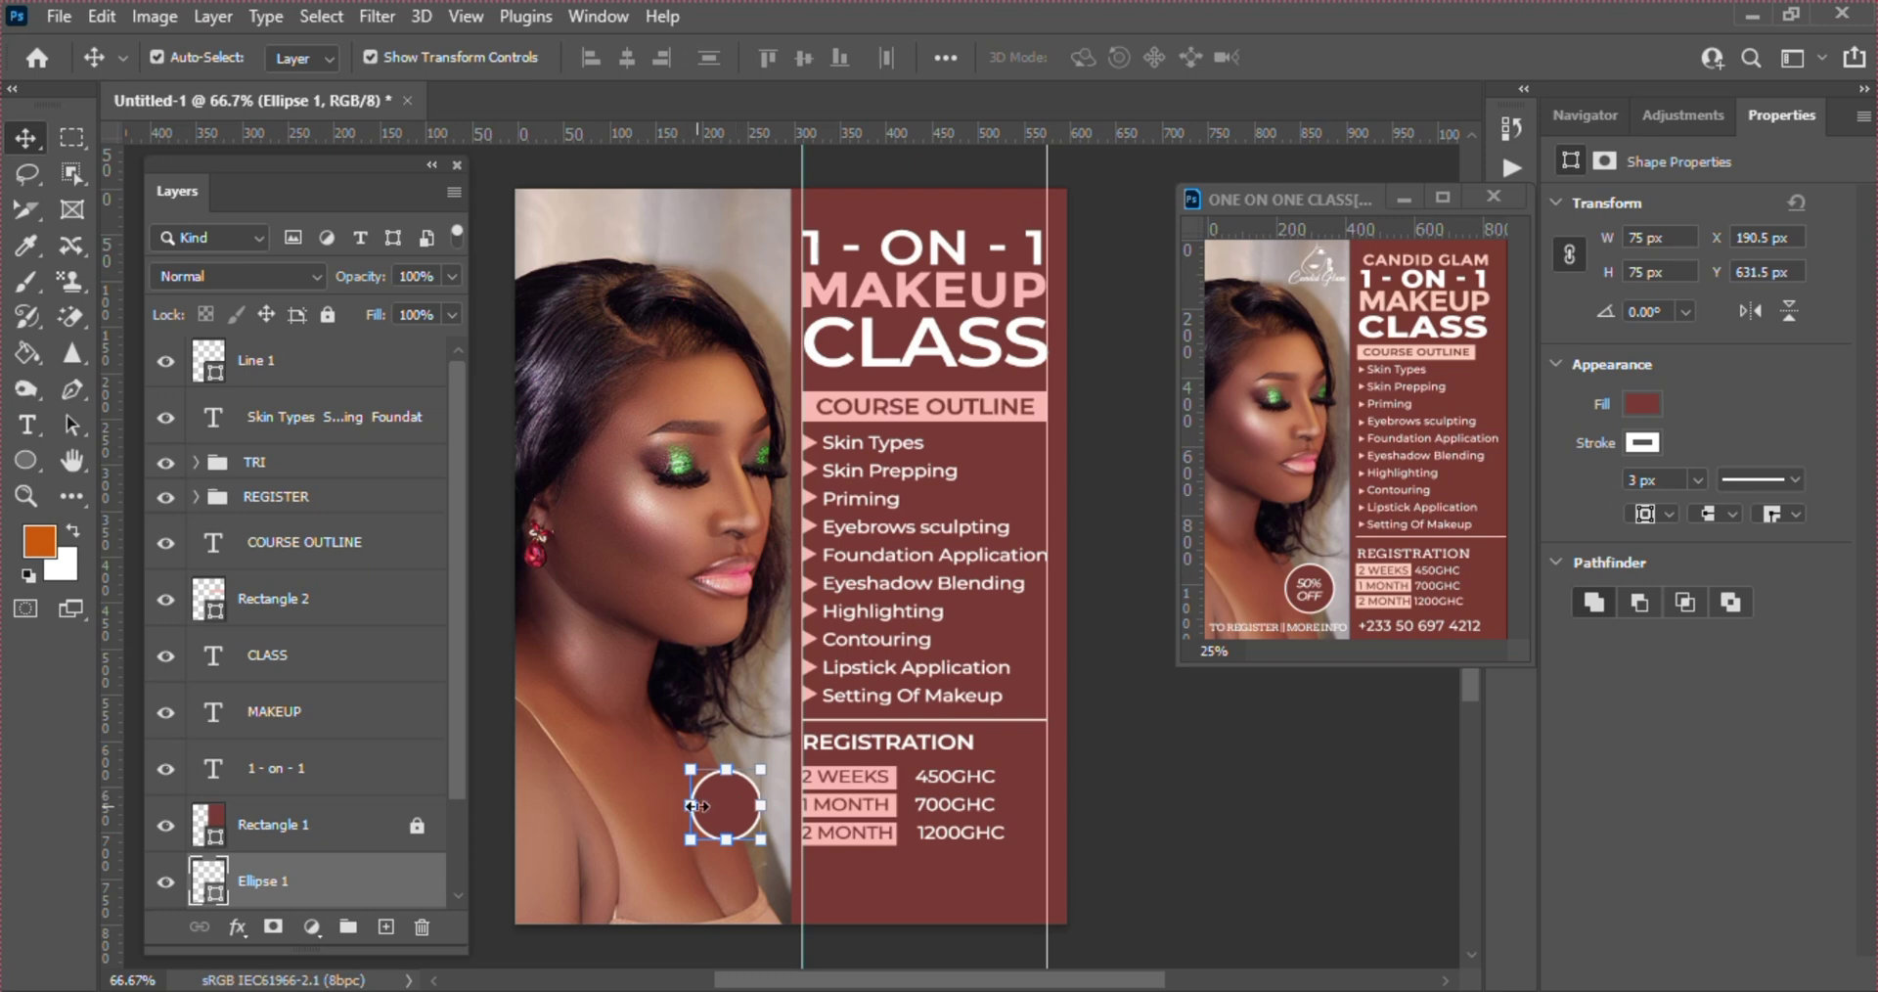
- Add a two-line text reading "50%" and "OFF" on the lower part of the photo, above the circle
{"action": "left_click", "coordinate": [28, 426]}
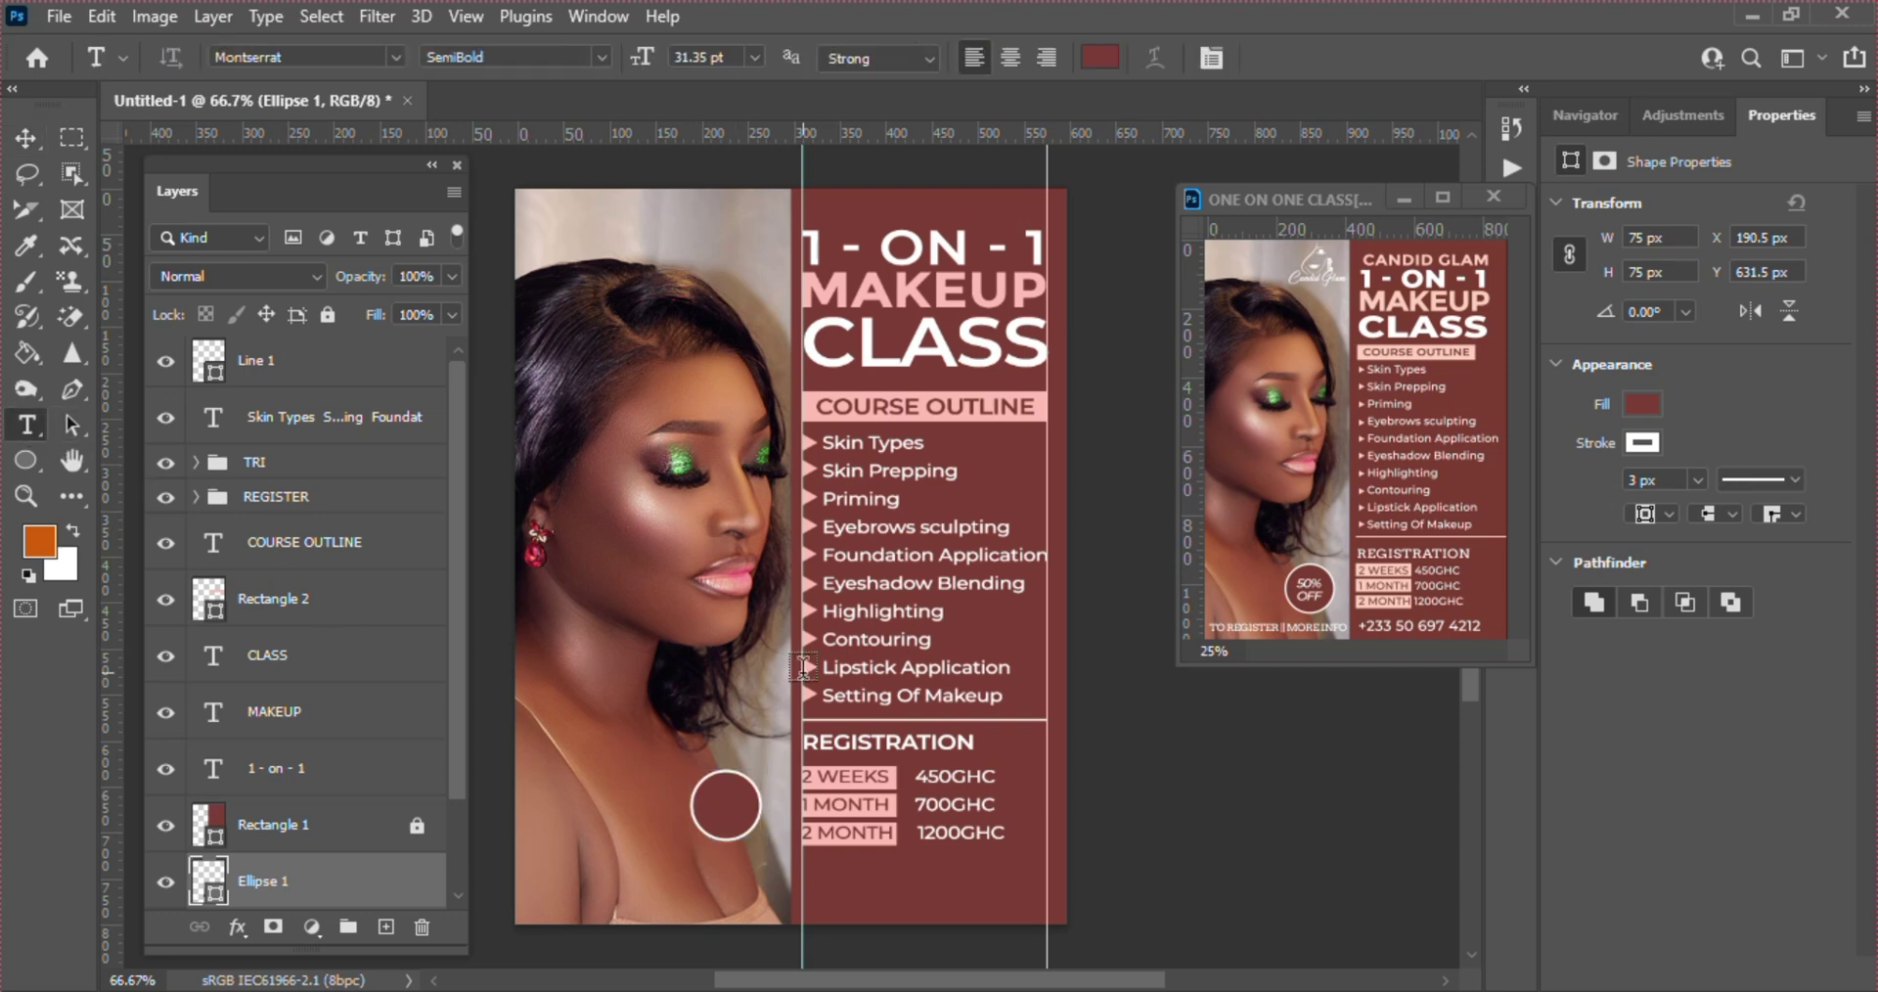
{"action": "triple_click", "coordinate": [704, 710]}
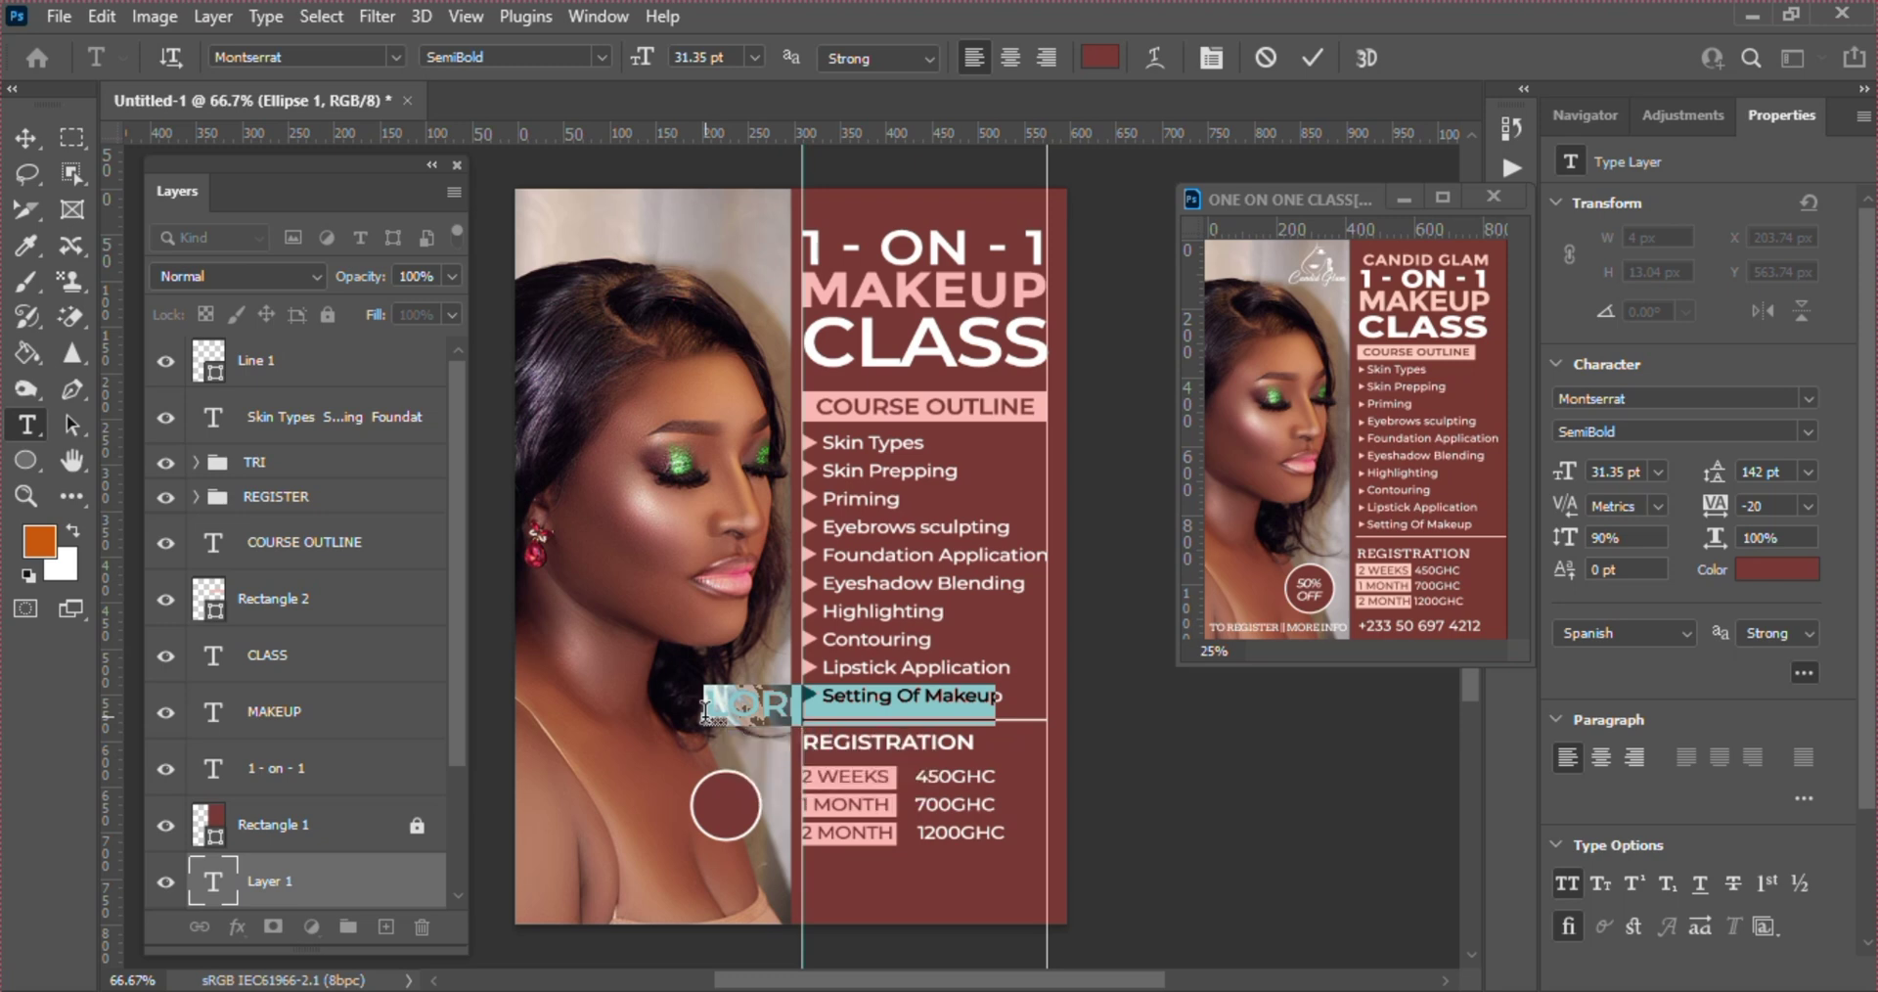
{"action": "type", "text": "50^"}
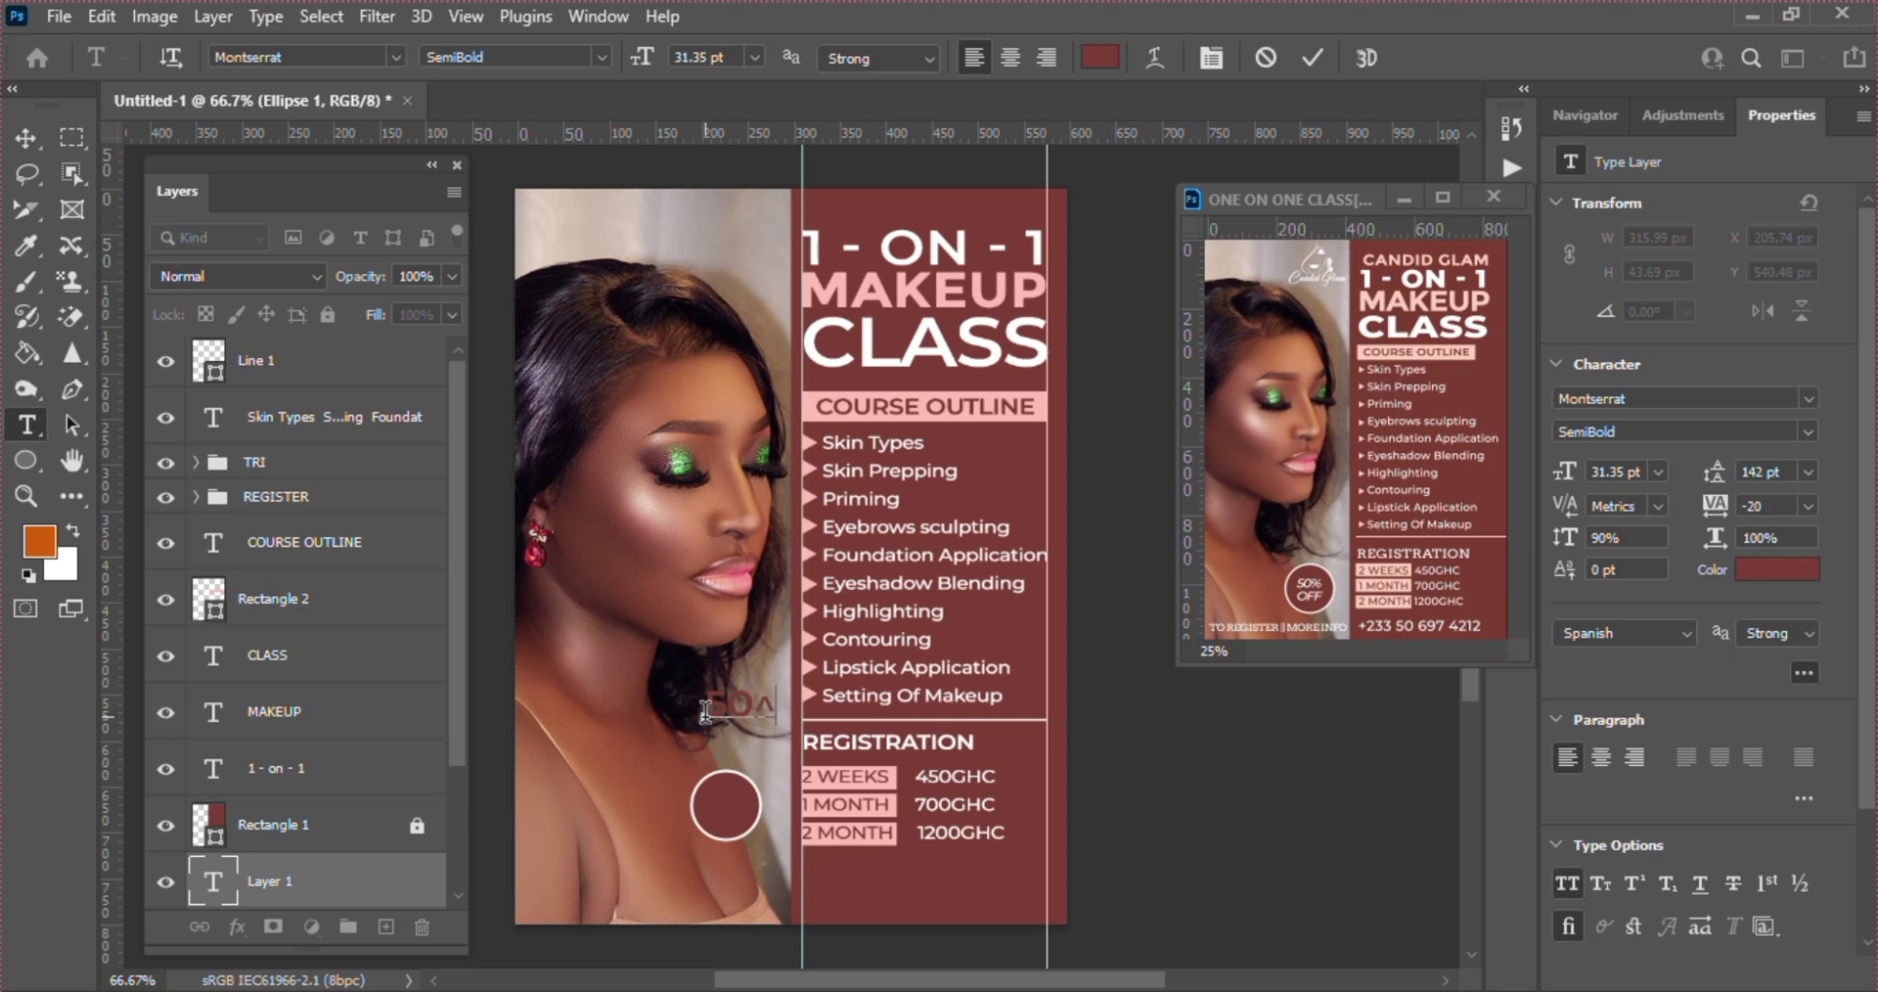
{"action": "key", "text": "BackSpace"}
{"action": "type", "text": "^"}
{"action": "key", "text": "BackSpace"}
{"action": "type", "text": "%"}
{"action": "key", "text": "Return"}
{"action": "type", "text": "OFF"}
{"action": "left_click", "coordinate": [1310, 59]}
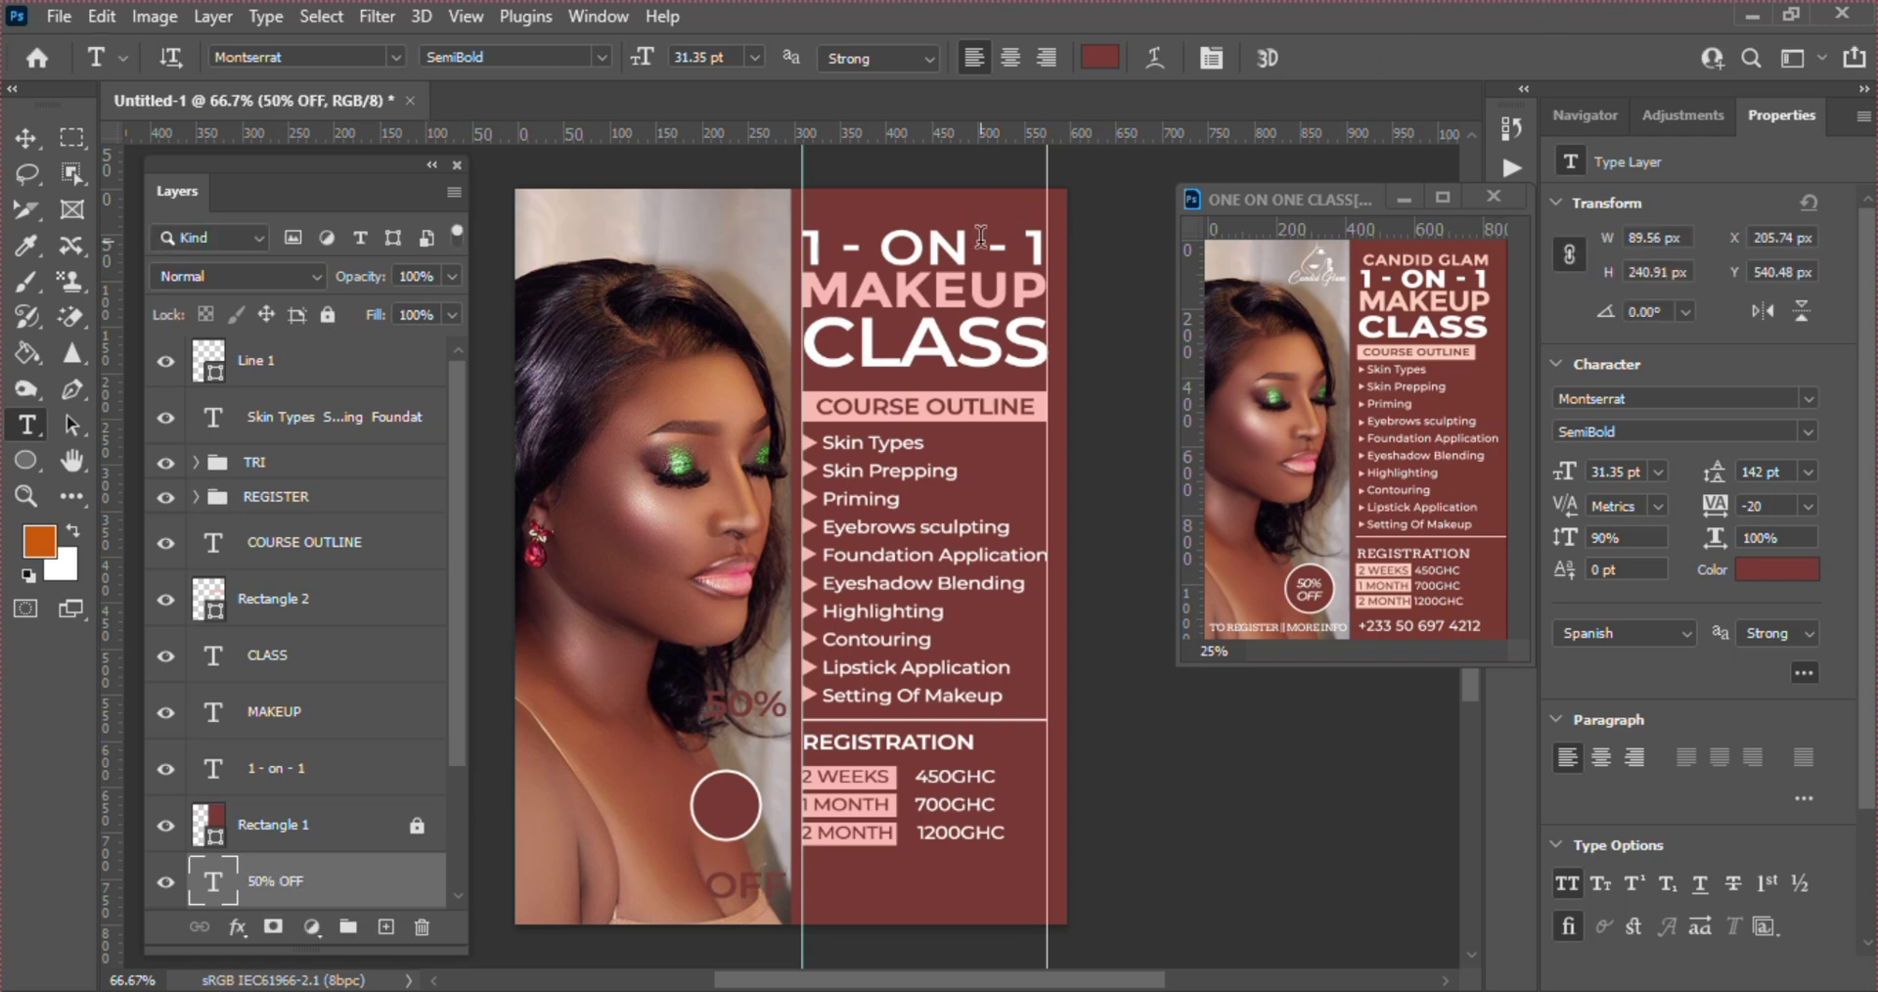
- Tighten the leading of the 50% OFF text to 28 pt
{"action": "key", "text": "v"}
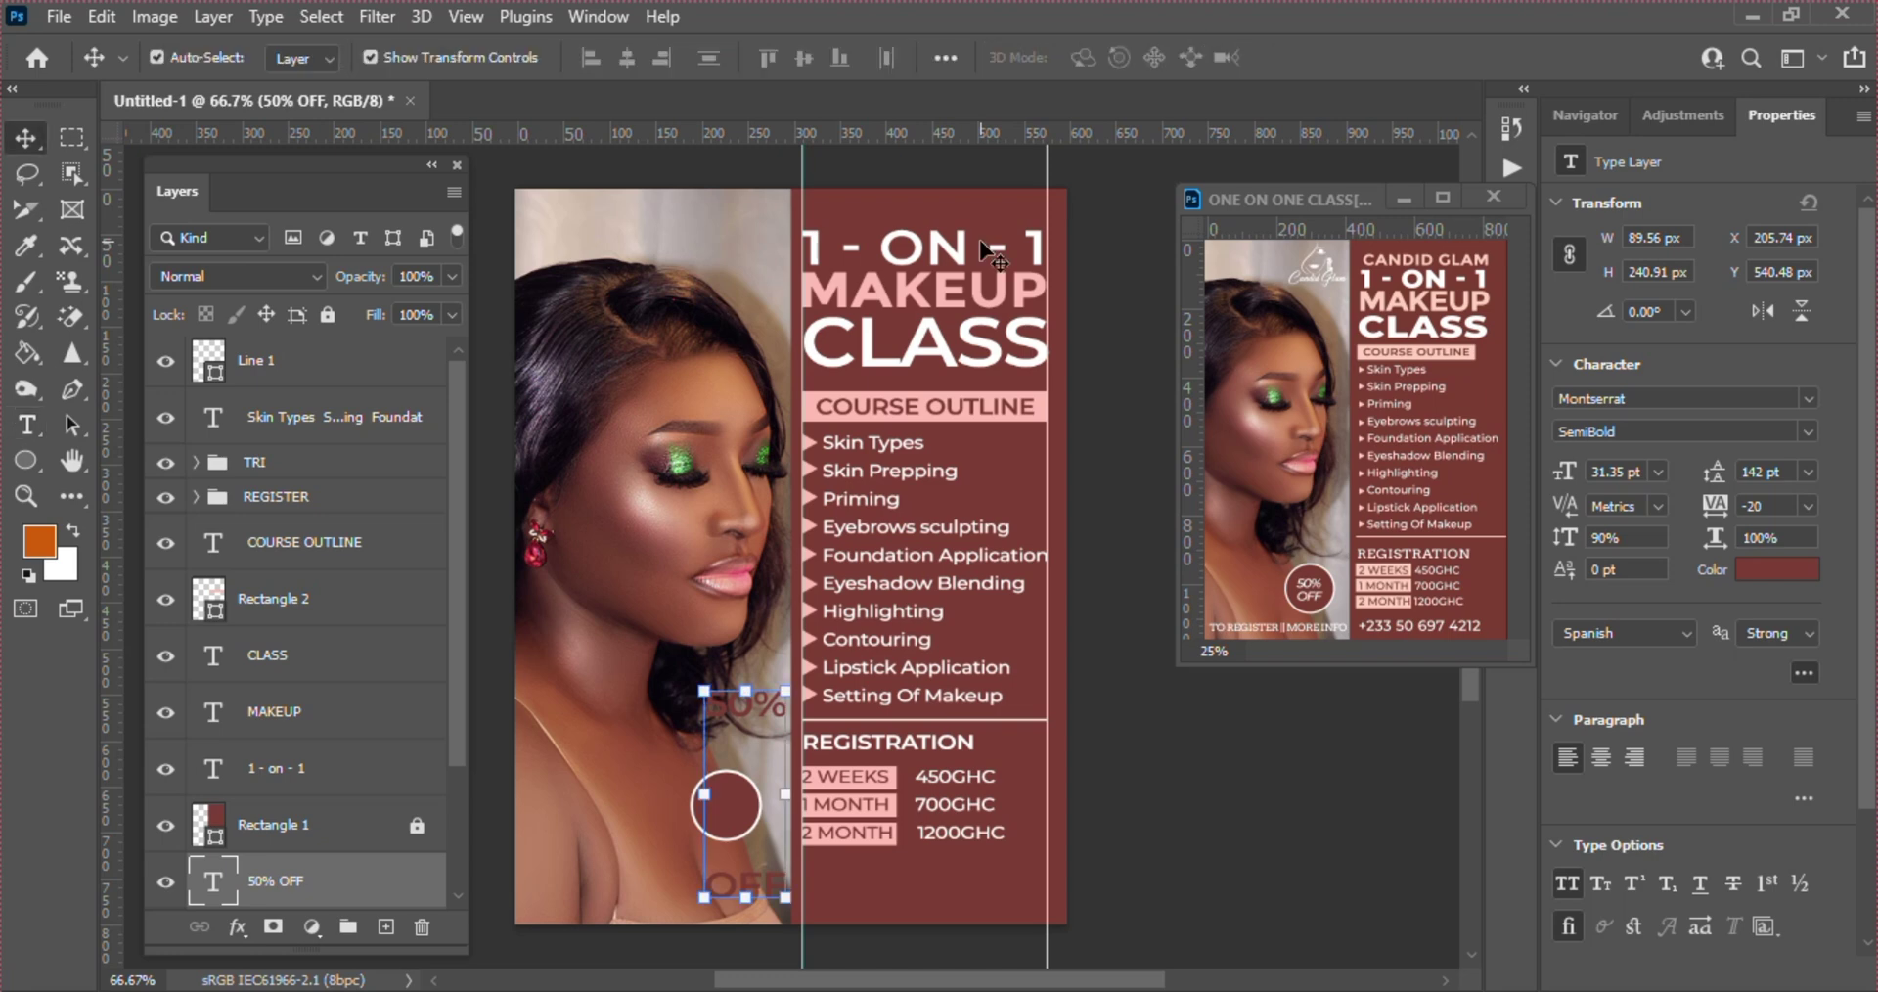
{"action": "left_click", "coordinate": [1808, 472]}
{"action": "left_click", "coordinate": [1799, 495]}
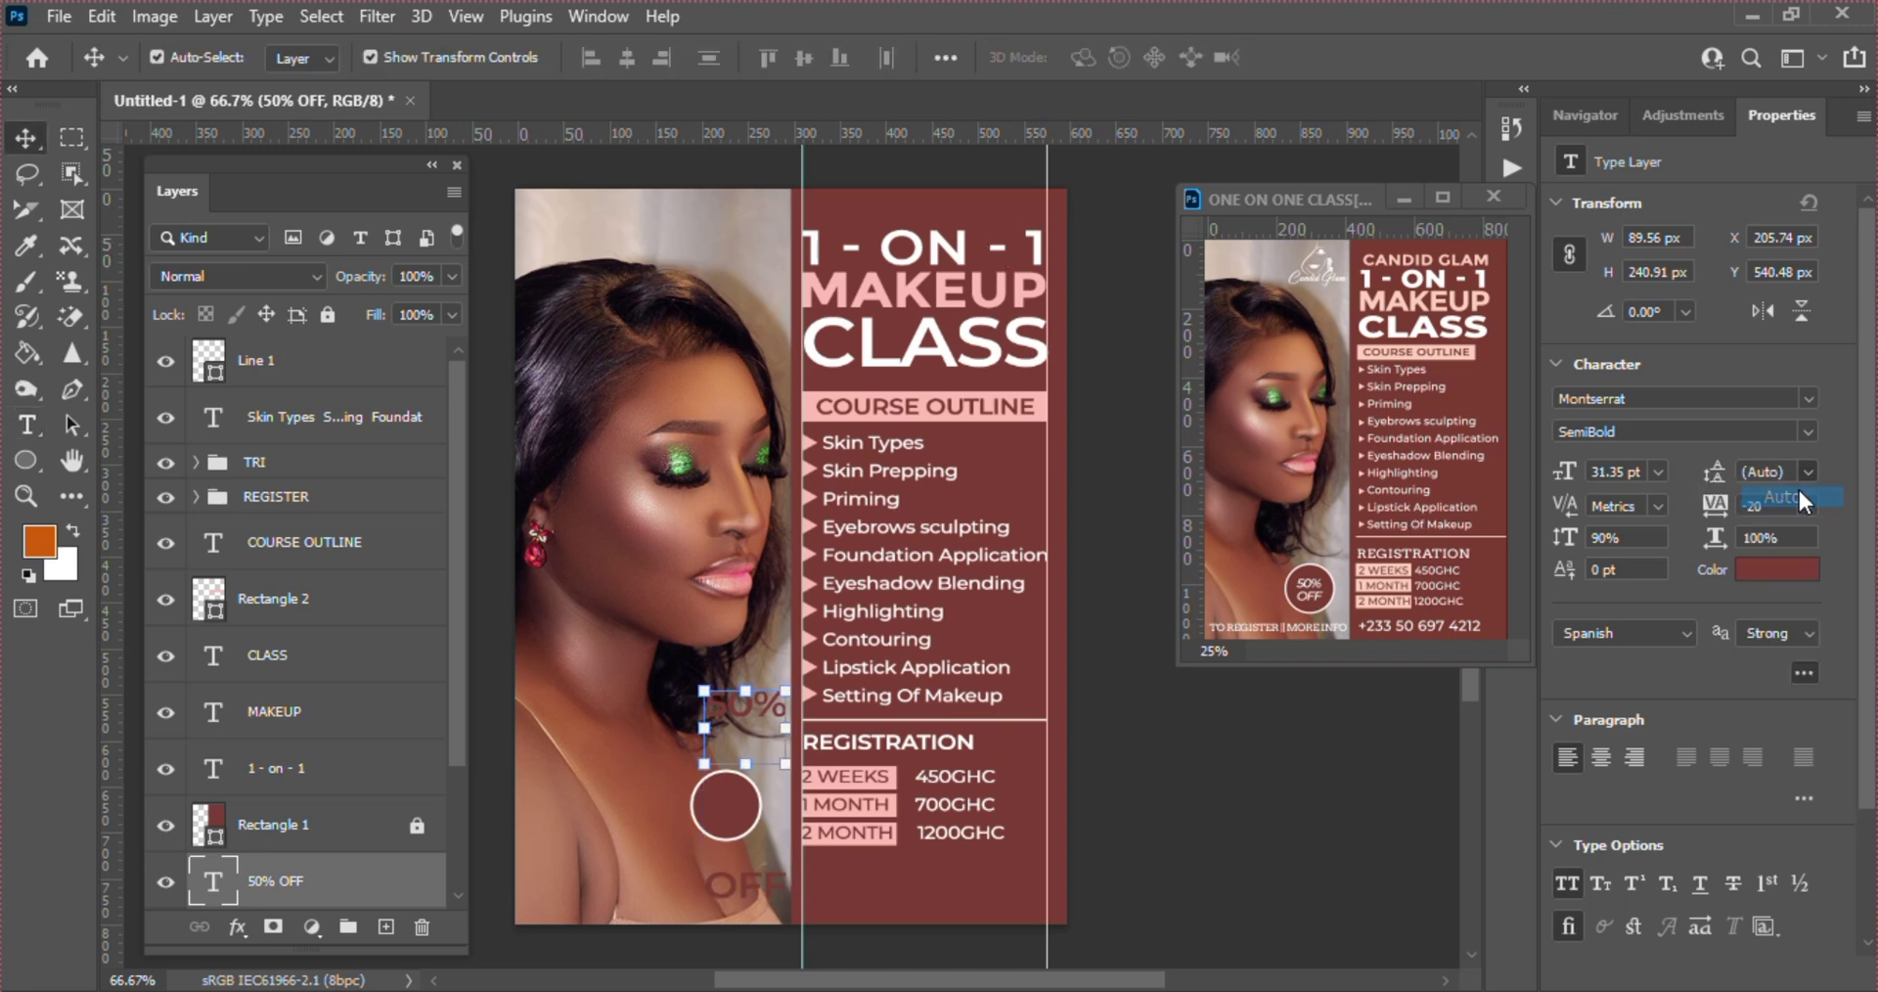
{"action": "left_click", "coordinate": [1772, 471]}
{"action": "type", "text": "35"}
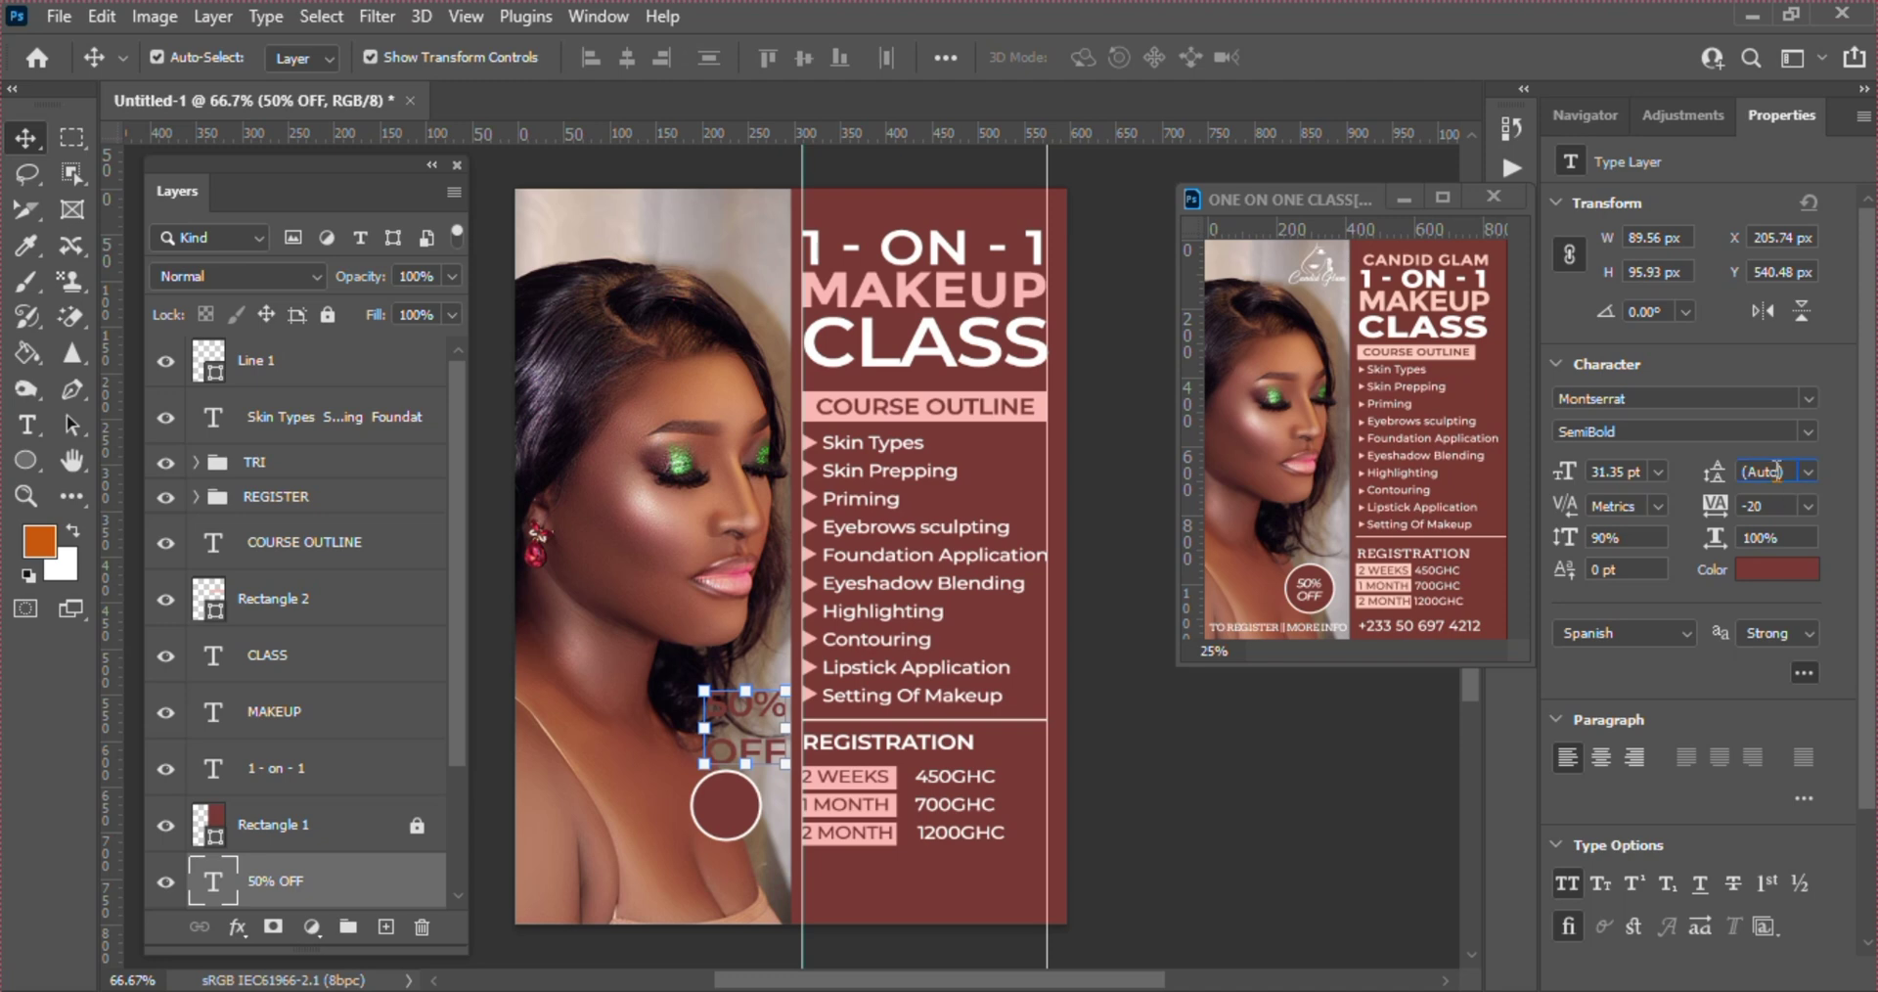
{"action": "key", "text": "Return"}
{"action": "key", "text": "Down"}
{"action": "key", "text": "Down"}
{"action": "key", "text": "Down"}
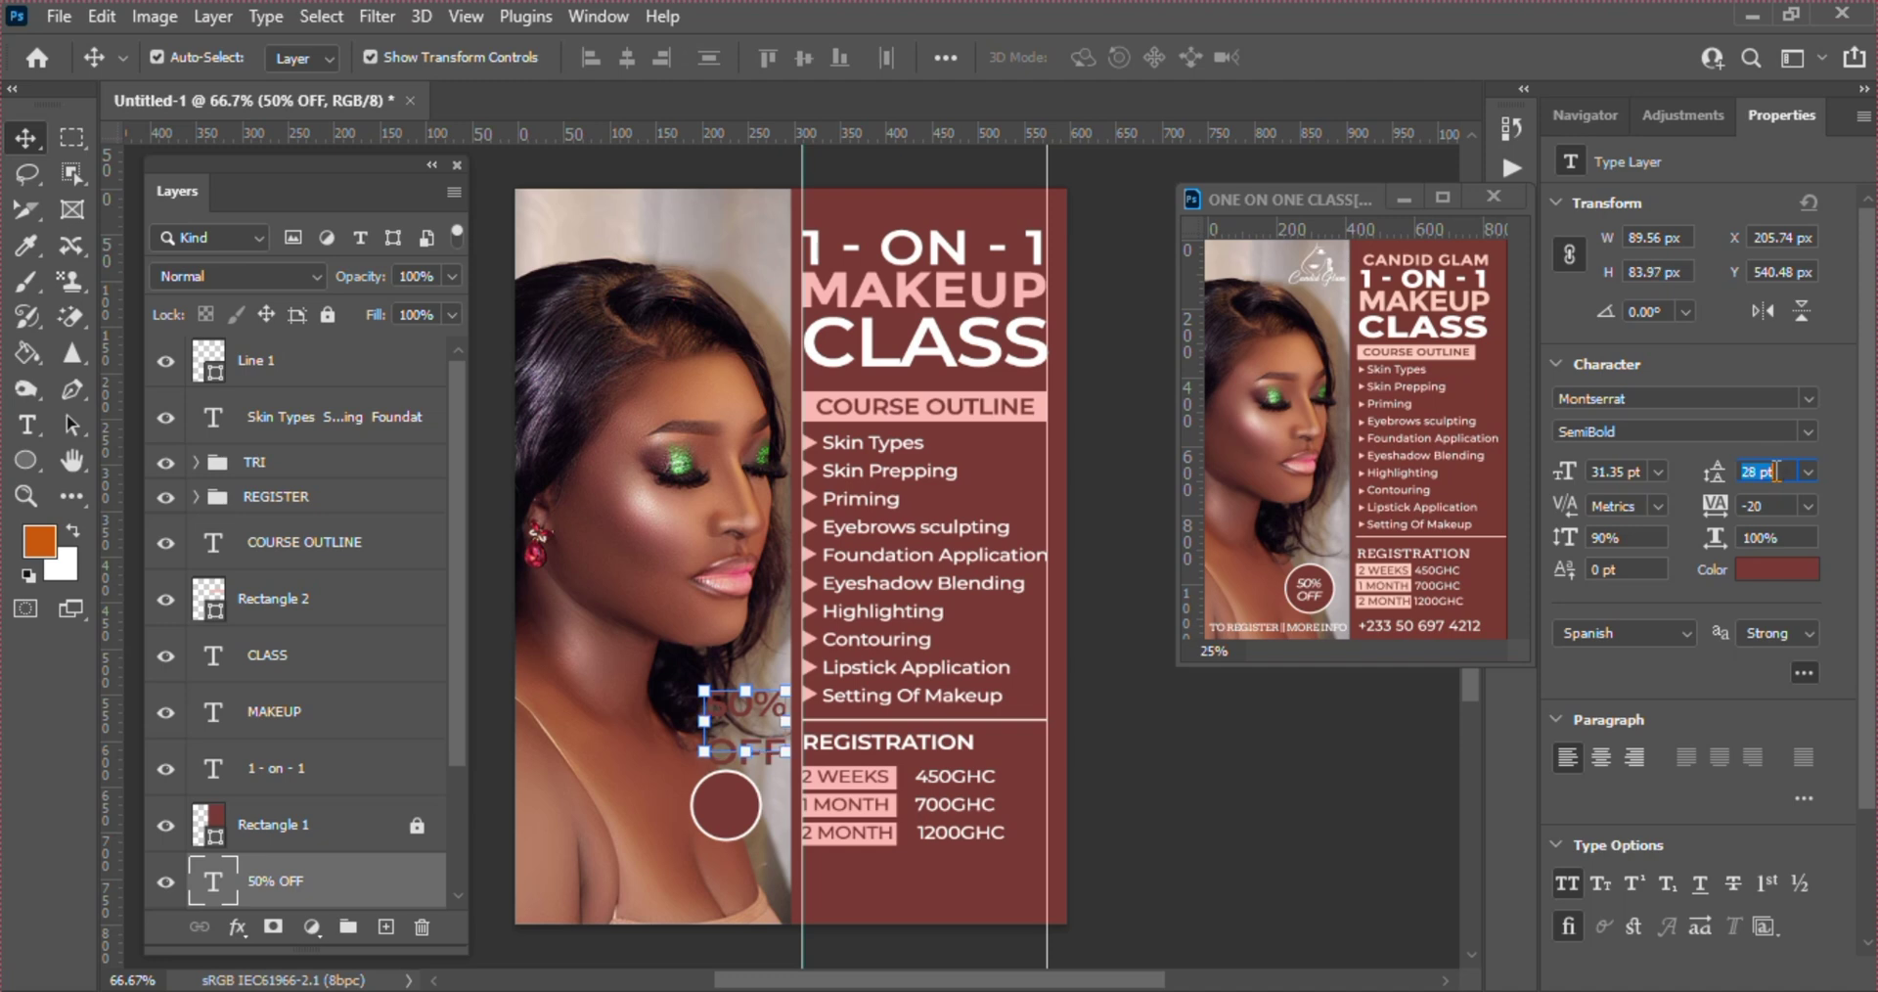
{"action": "key", "text": "Return"}
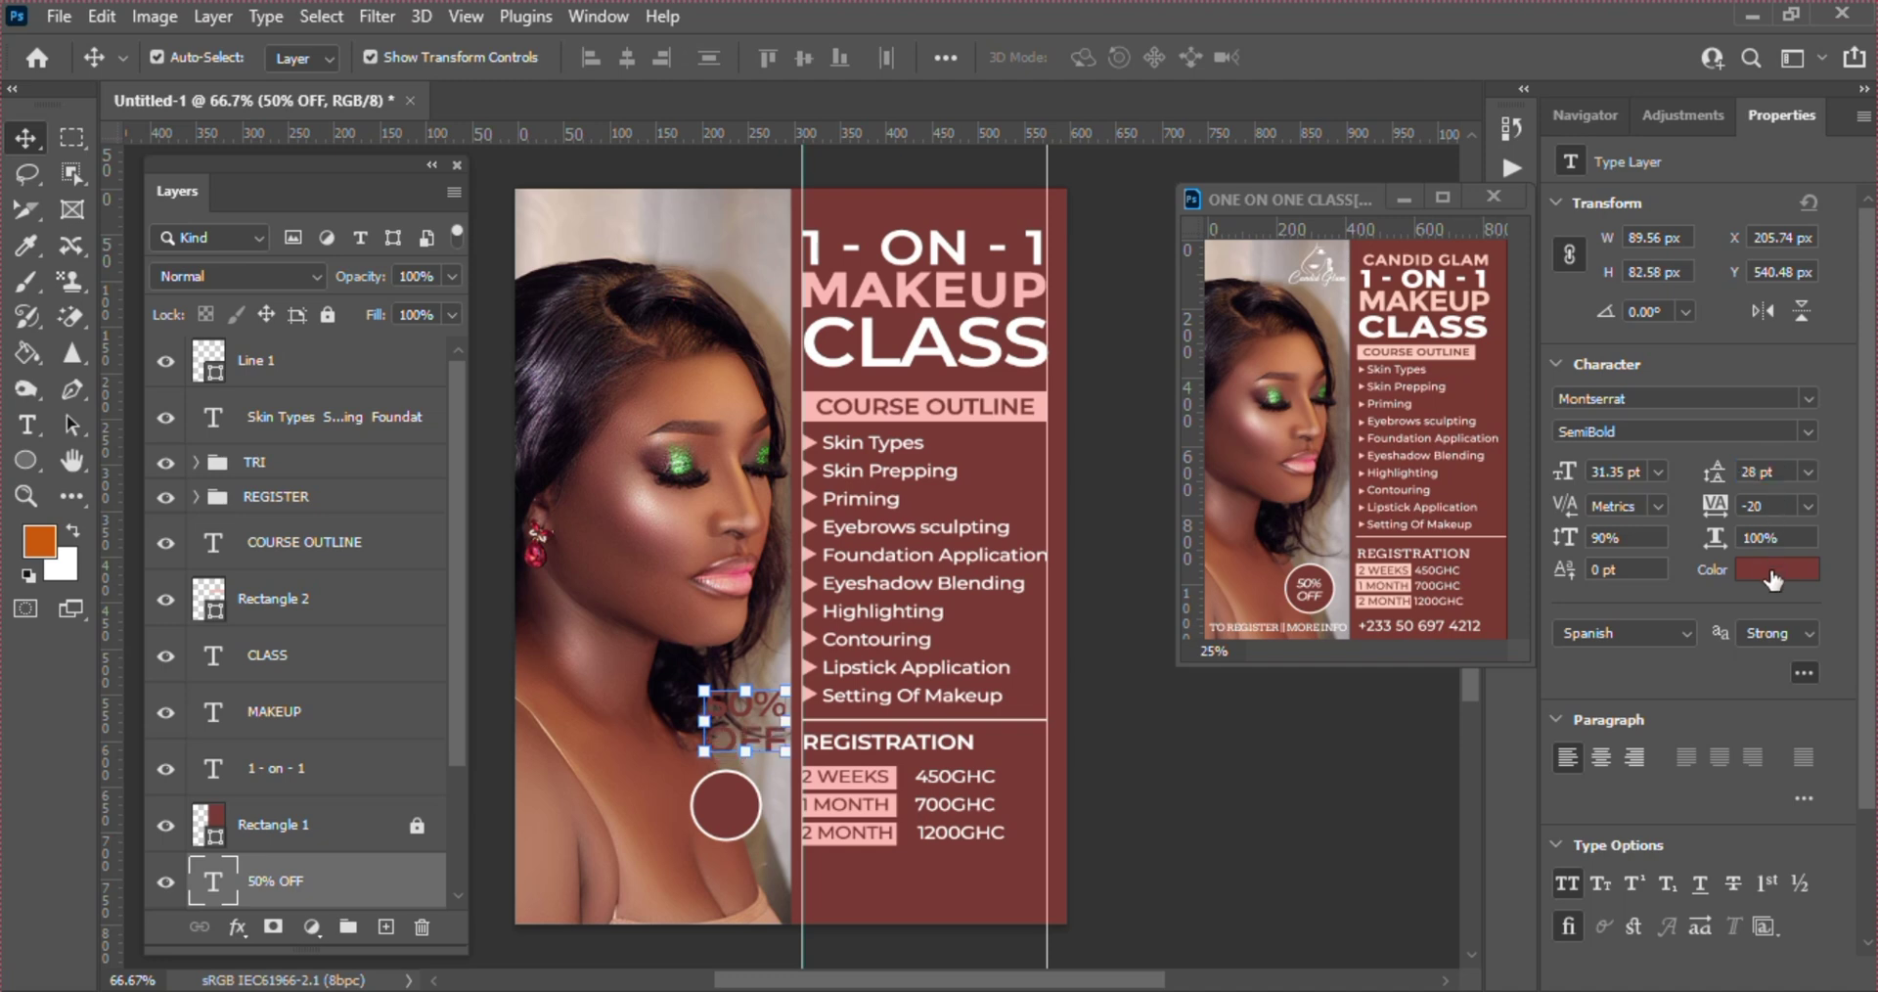
- Color the 50% OFF text white (ffffff)
{"action": "left_click", "coordinate": [1772, 569]}
{"action": "type", "text": "ffffff"}
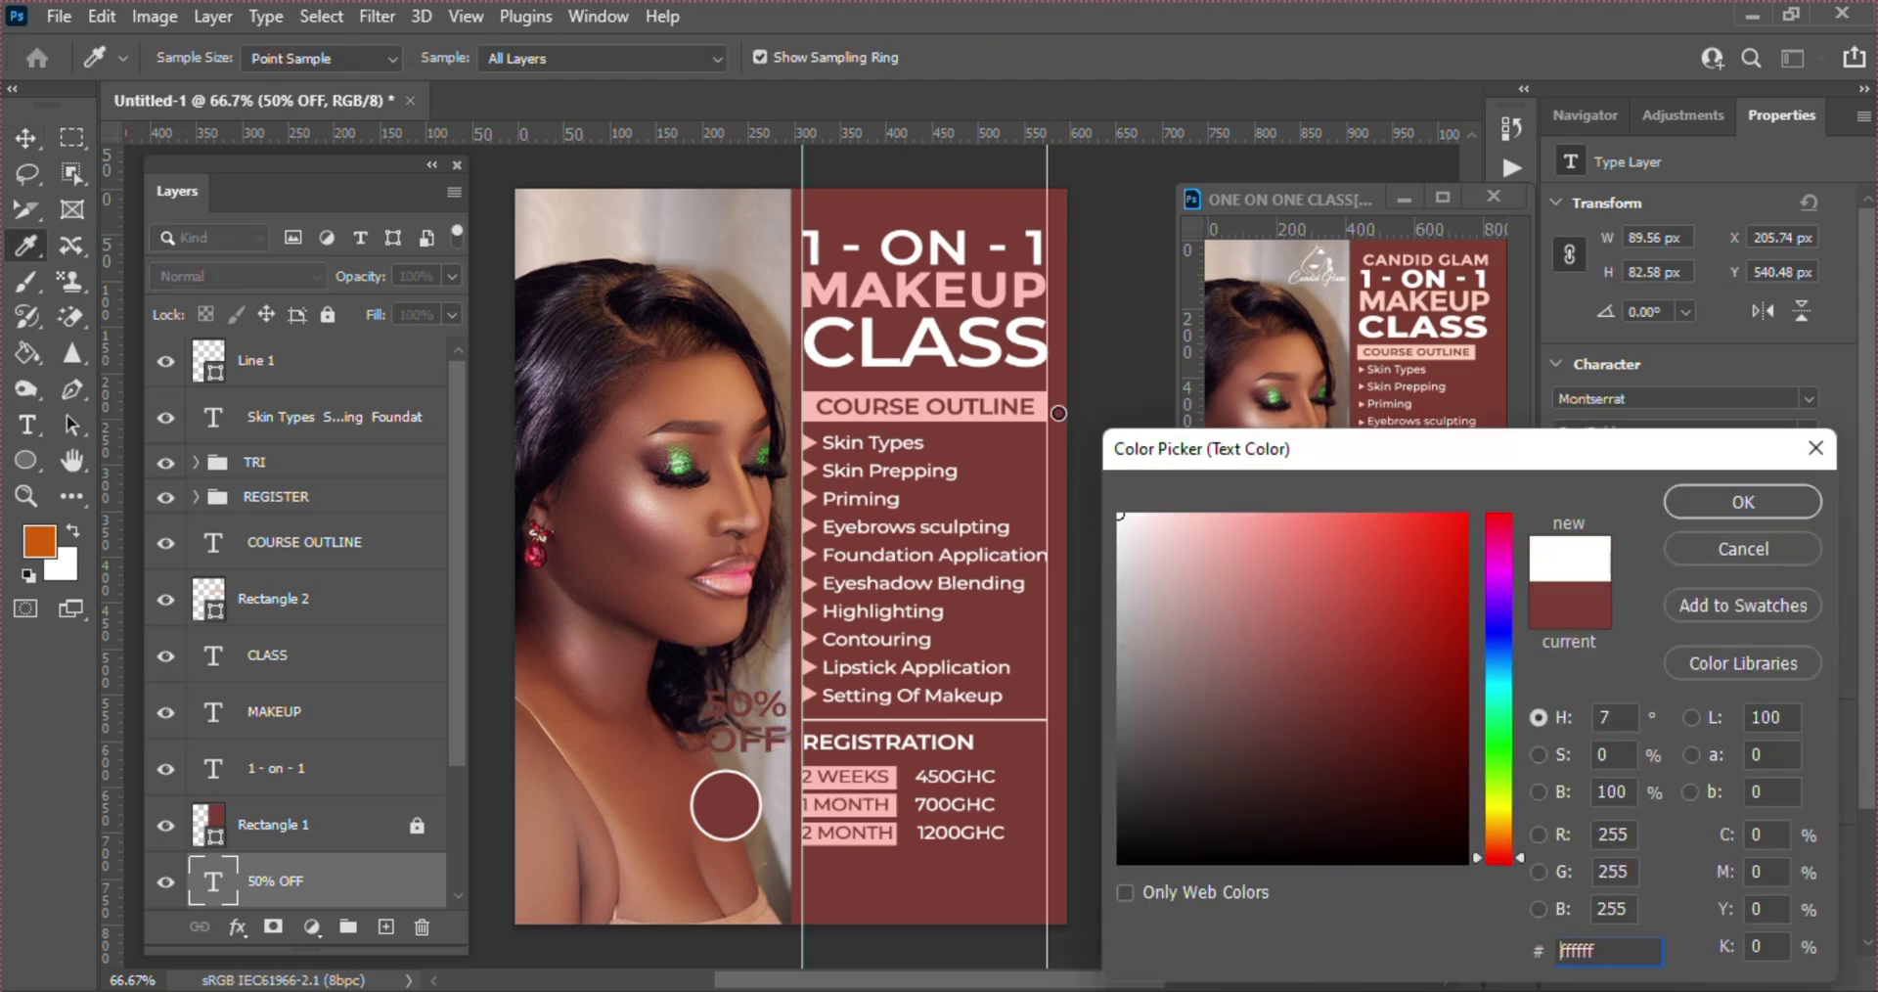
{"action": "key", "text": "Return"}
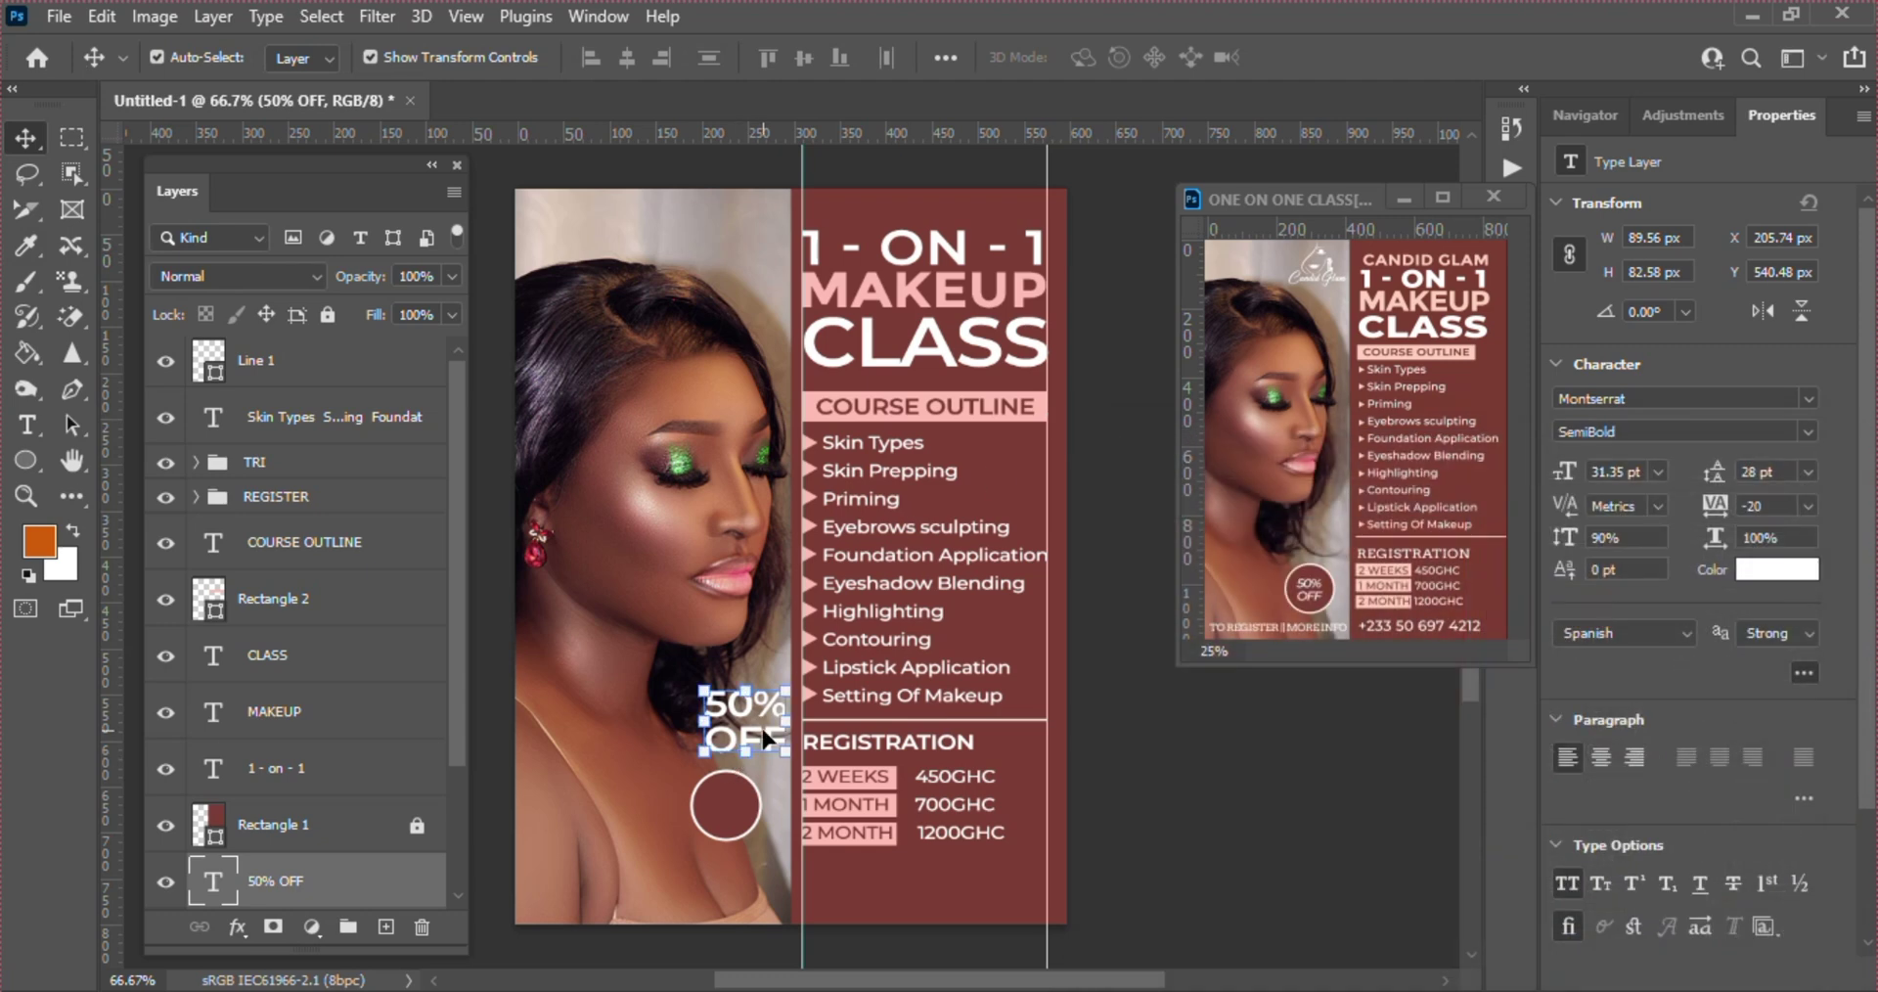
- Move the 50% OFF text down onto the maroon circle and center-align its two lines
{"action": "left_click_drag", "start_coordinate": [758, 736], "coordinate": [762, 812]}
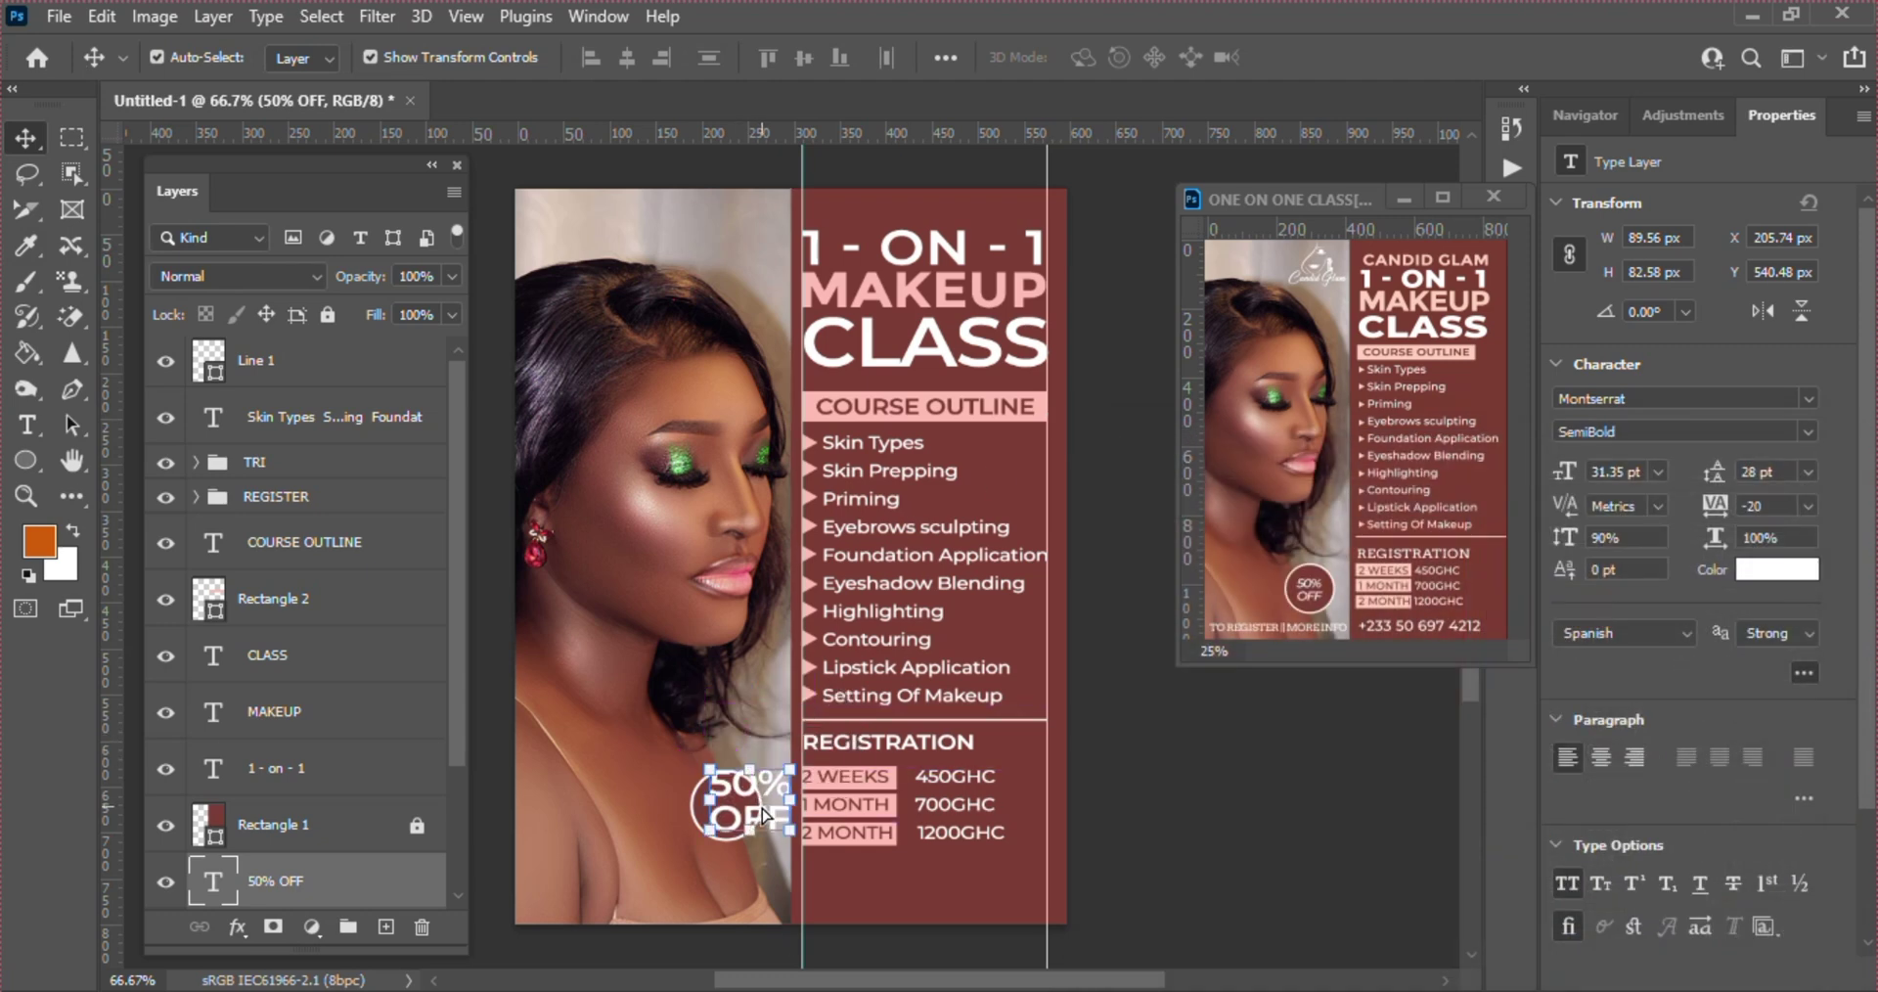
{"action": "left_click", "coordinate": [1598, 755]}
- Scale the 50% OFF text proportionally to about 60% and position it in the middle of the circle
{"action": "left_click", "coordinate": [663, 767]}
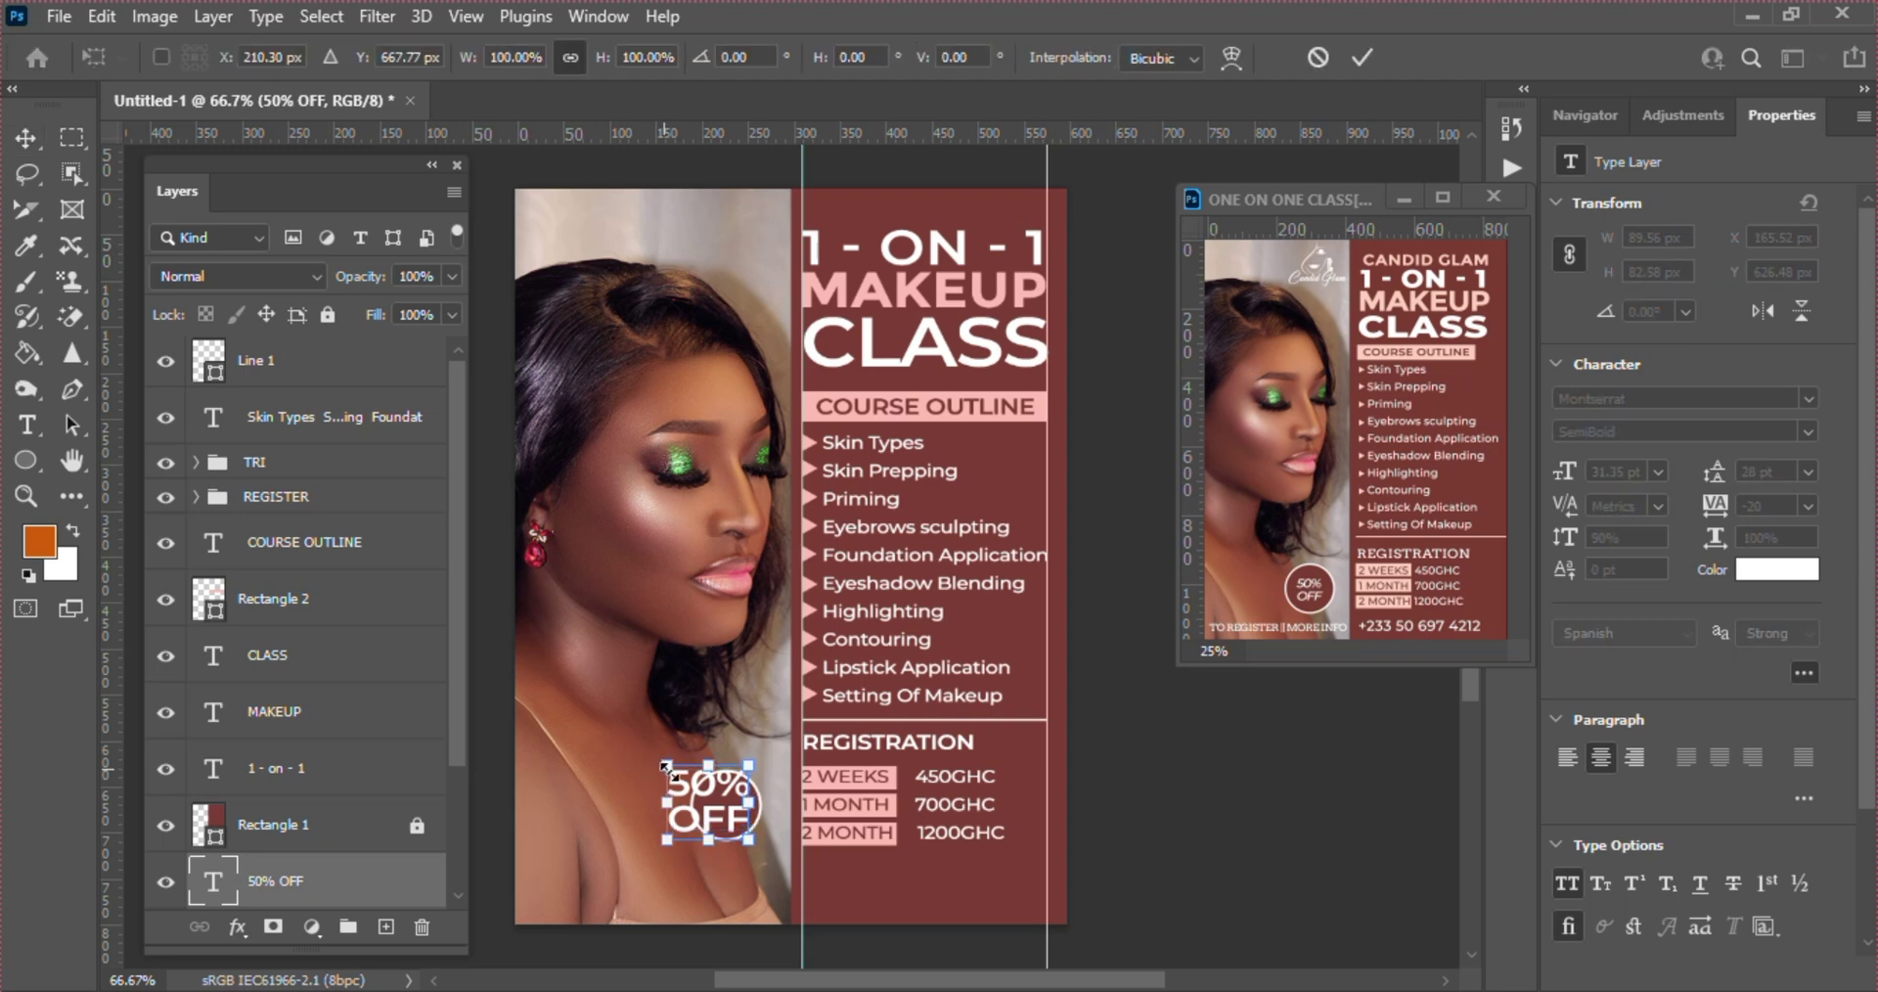
{"action": "left_click_drag", "start_coordinate": [659, 763], "coordinate": [699, 787]}
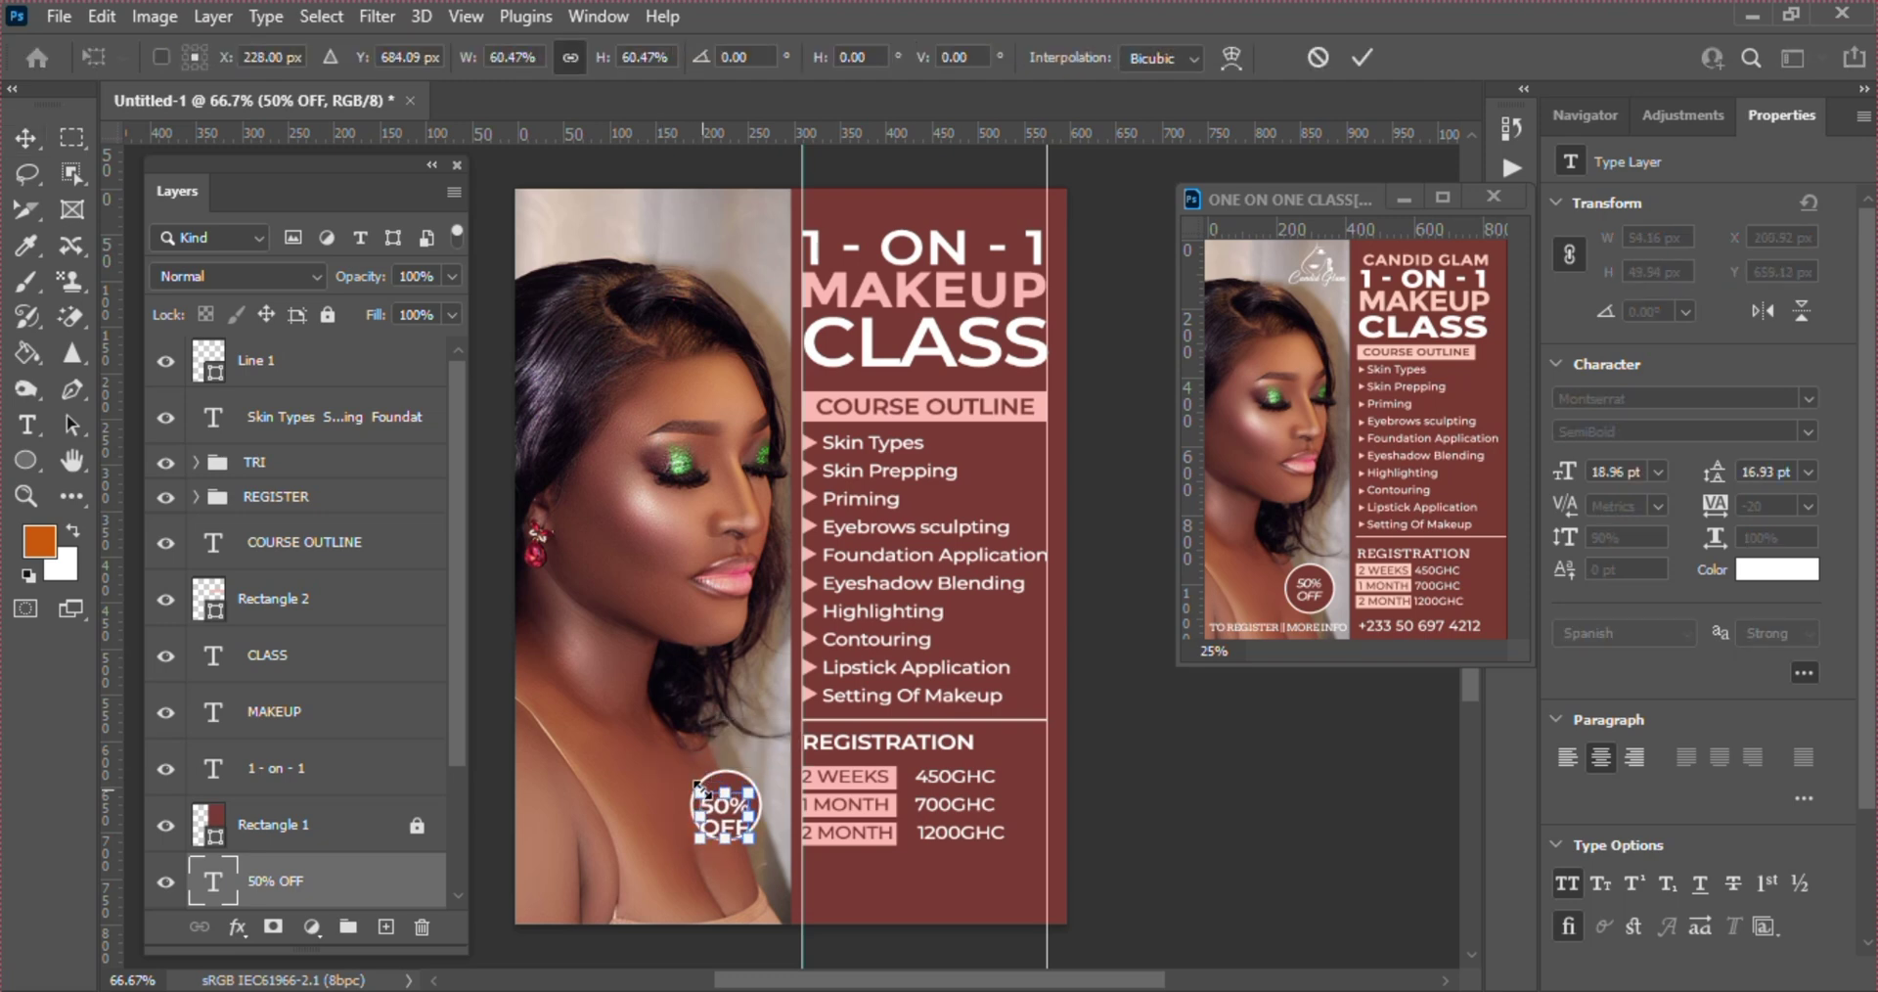
{"action": "key", "text": "Up"}
{"action": "key", "text": "Up"}
{"action": "key", "text": "Up"}
{"action": "key", "text": "Up"}
{"action": "key", "text": "Up"}
{"action": "key", "text": "Up"}
{"action": "key", "text": "Up"}
{"action": "key", "text": "Up"}
{"action": "key", "text": "Up"}
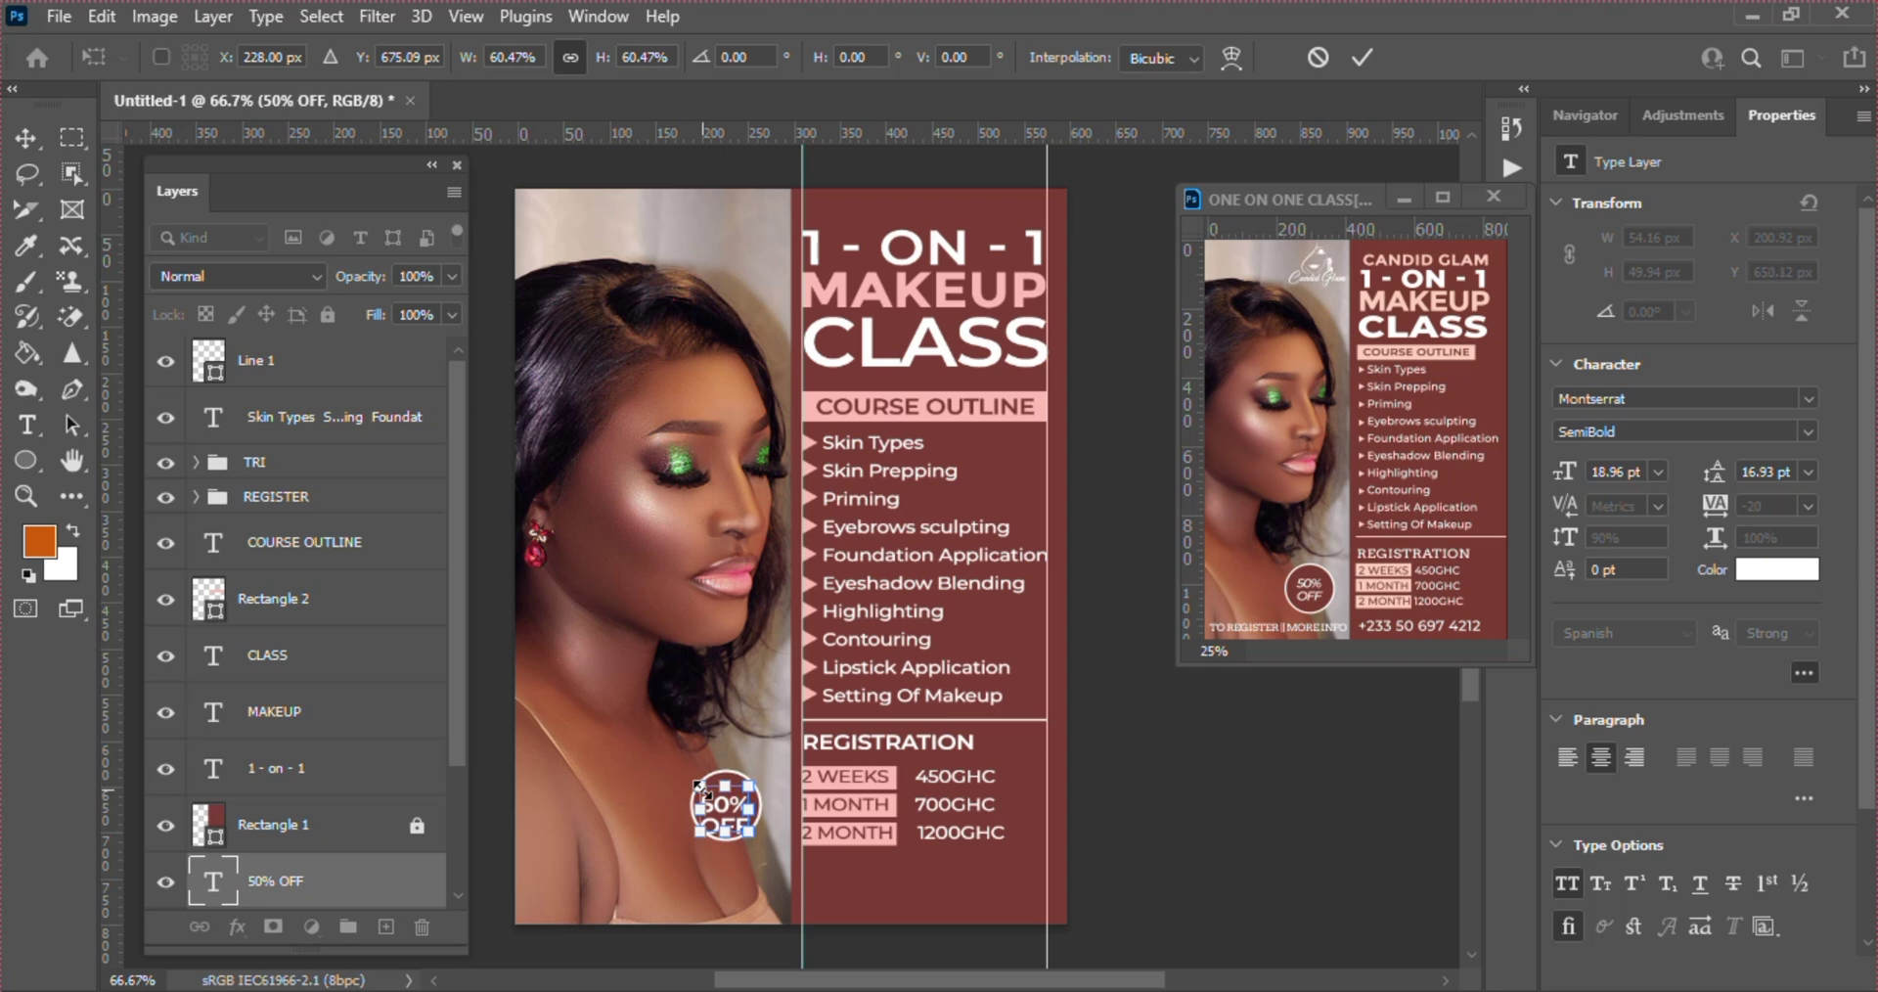
{"action": "key", "text": "Return"}
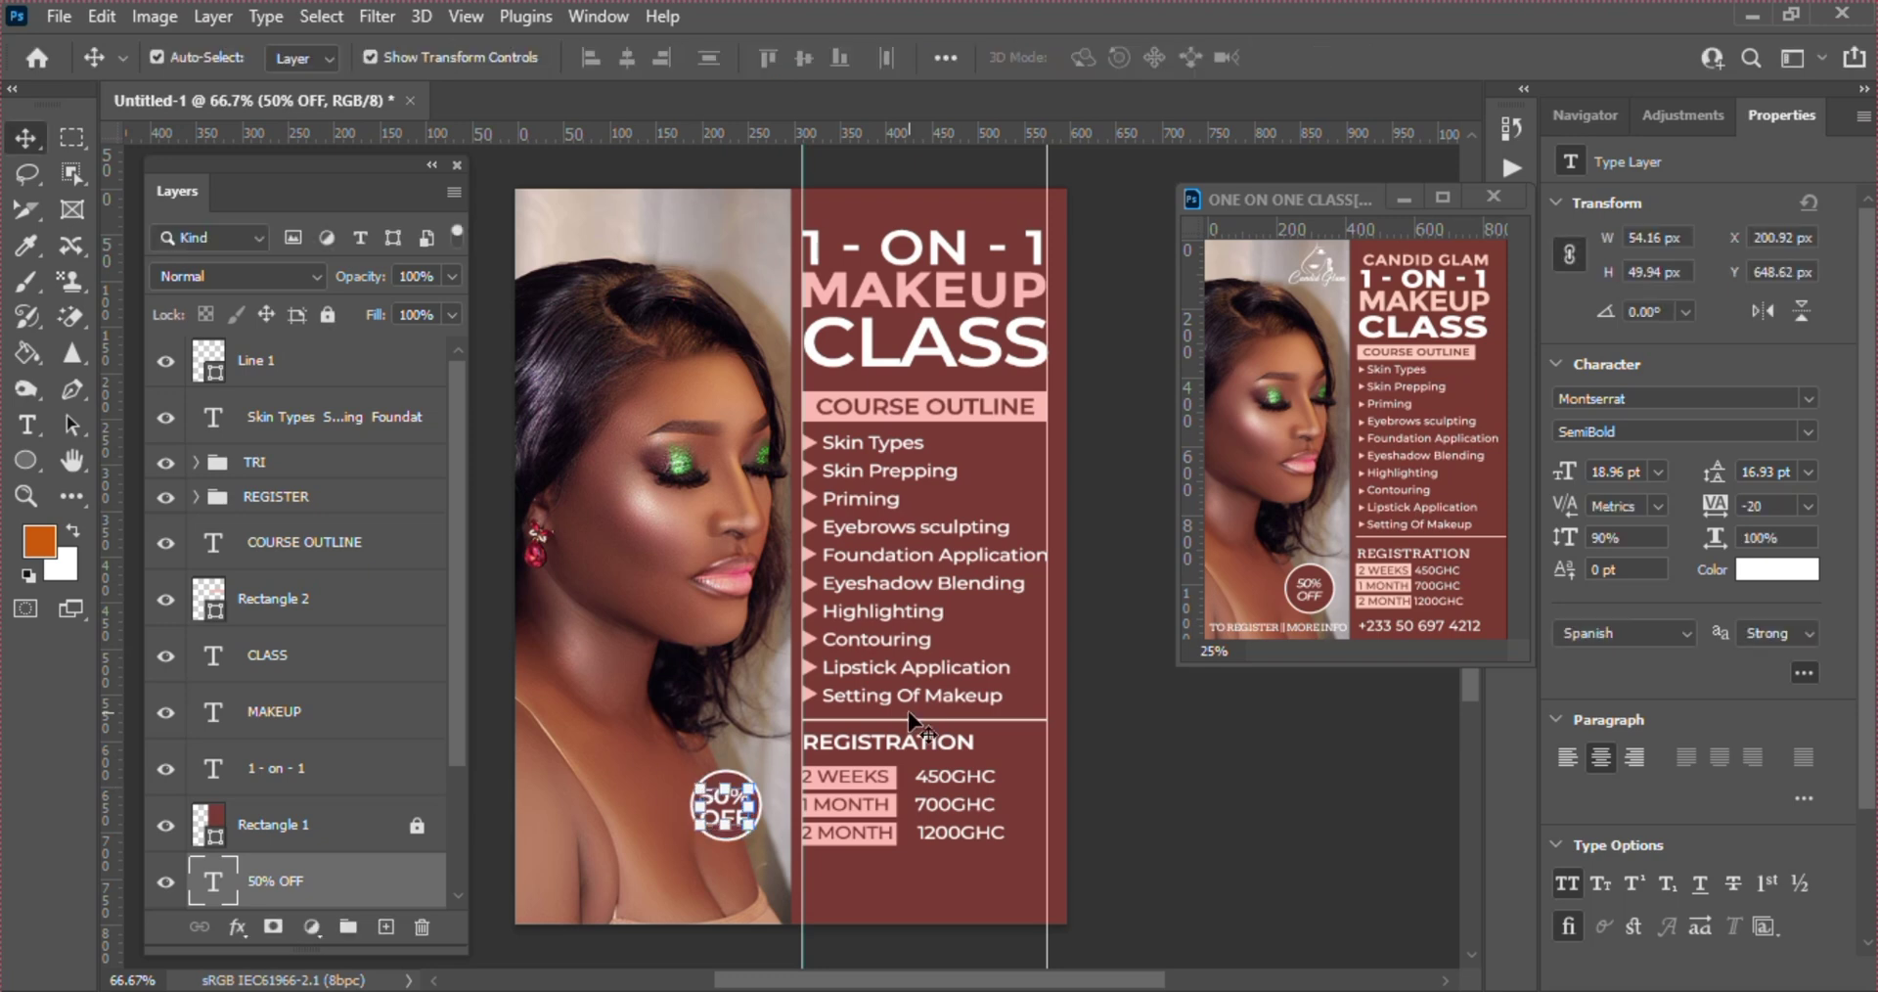
- Change the font style of the 50% OFF text to Medium Italic
{"action": "left_click", "coordinate": [1804, 424]}
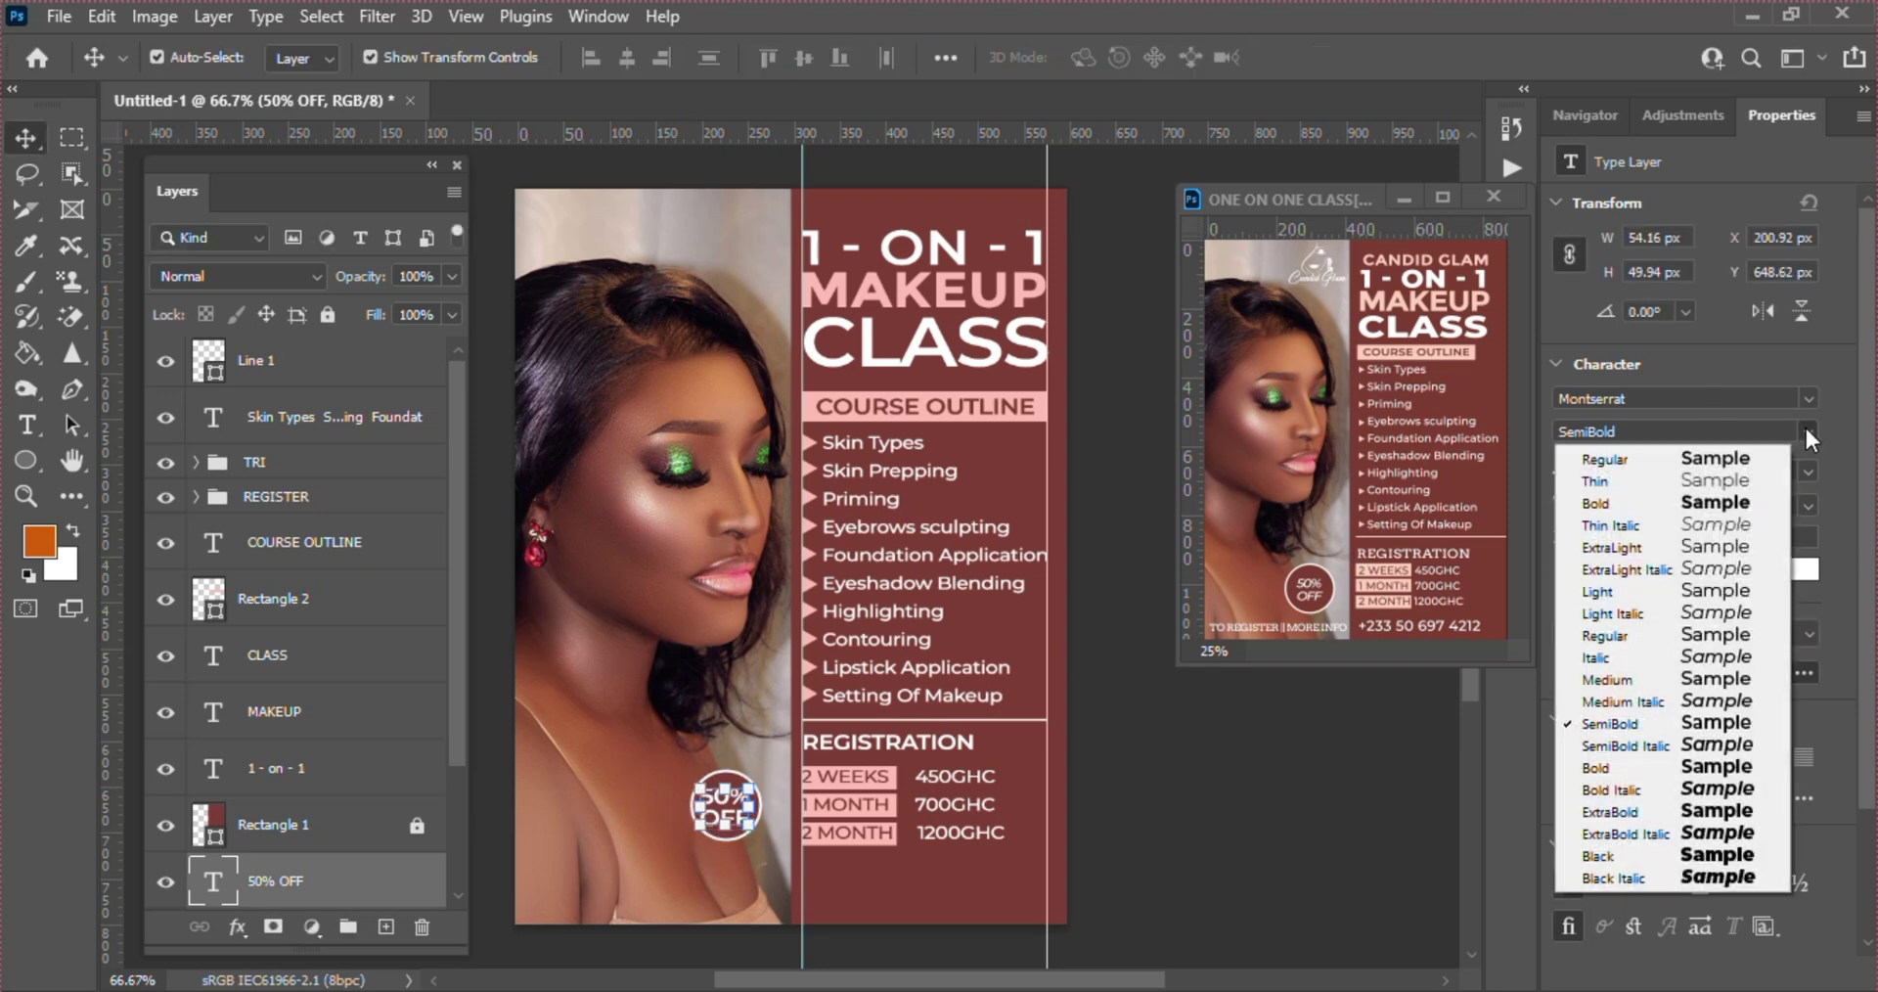
{"action": "left_click", "coordinate": [1639, 704]}
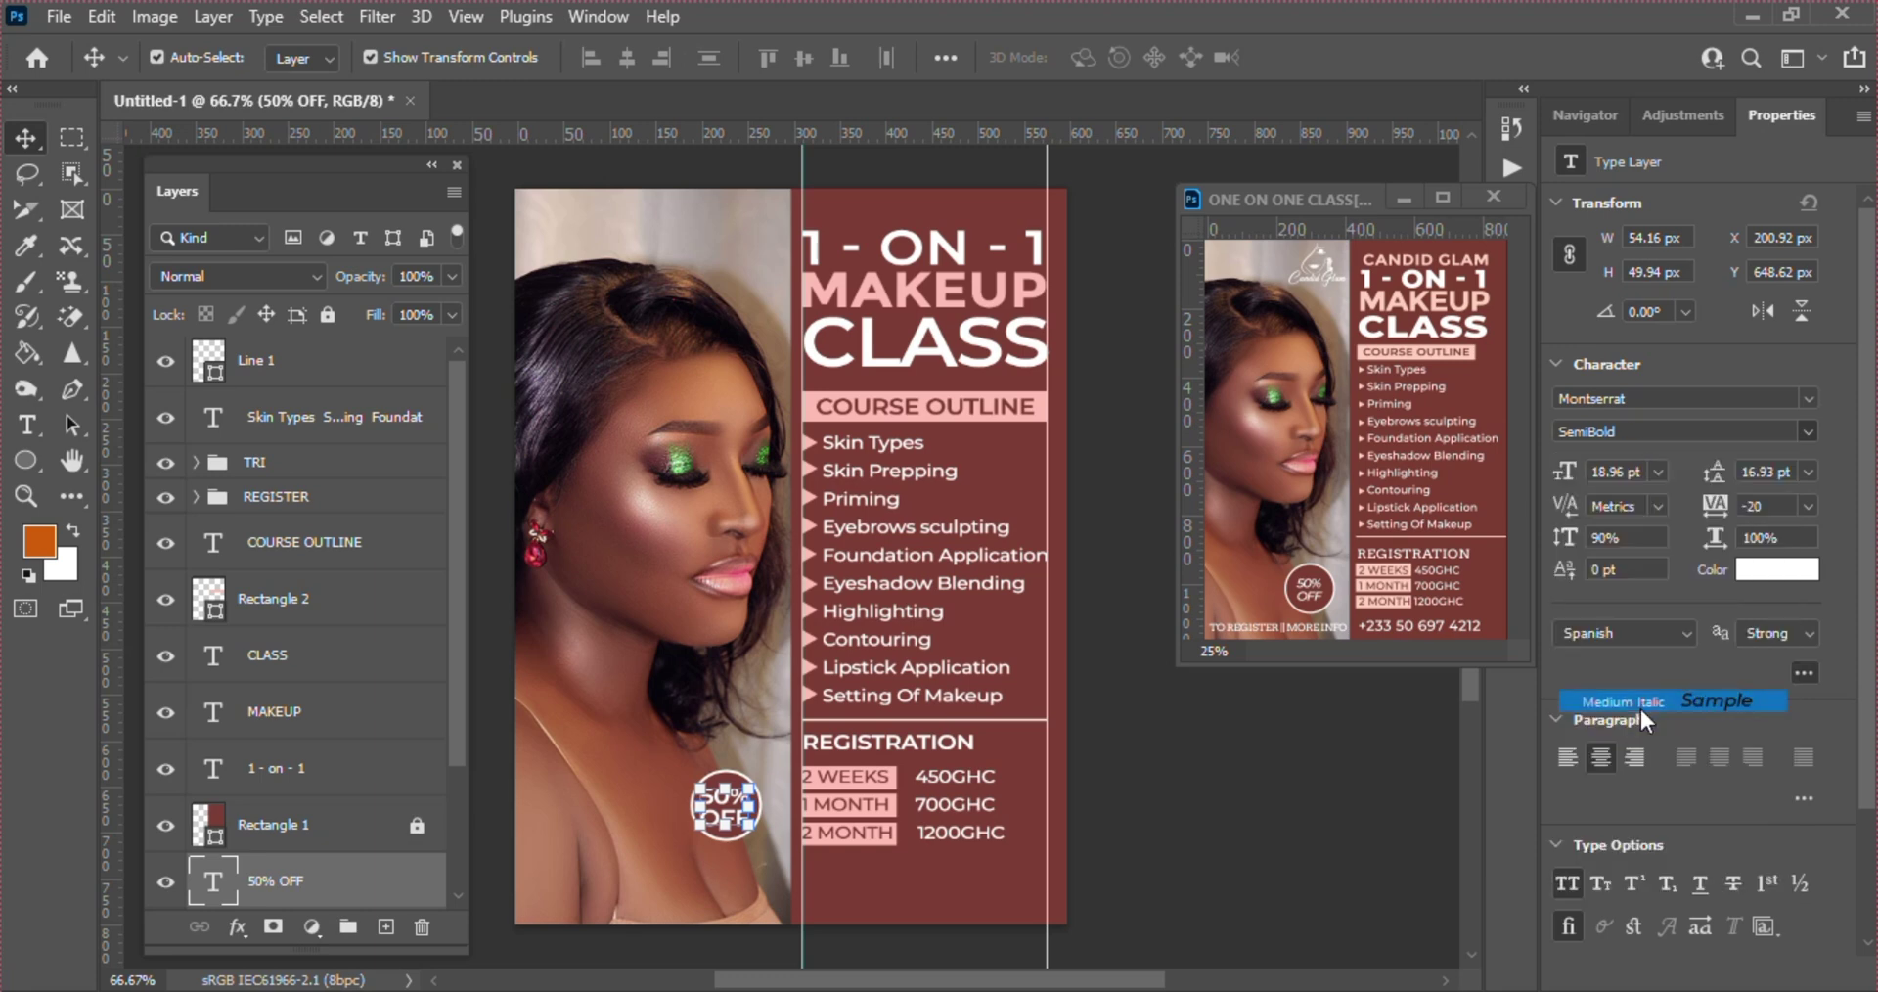
{"action": "left_click", "coordinate": [1230, 798]}
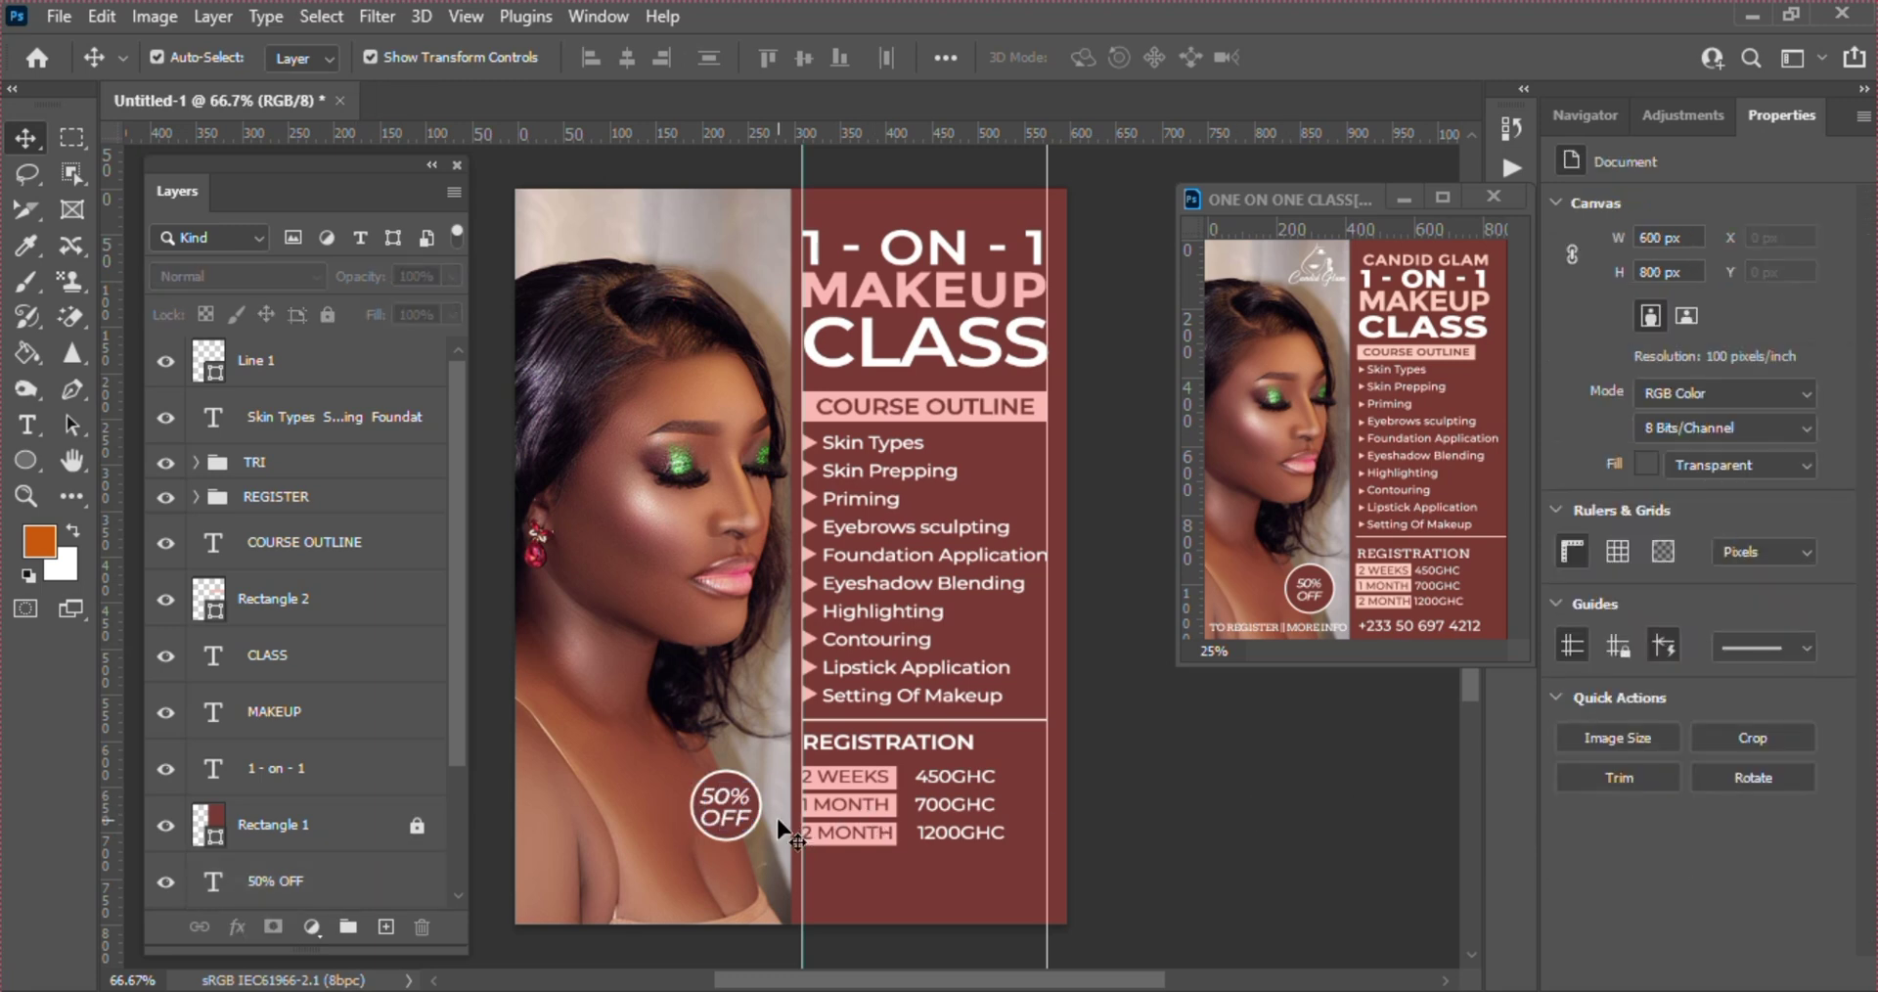
- Duplicate the 50% OFF text and place the copy in the photo's bottom-left corner, at about X 2 px and Y 756 px
{"action": "left_click", "coordinate": [723, 826]}
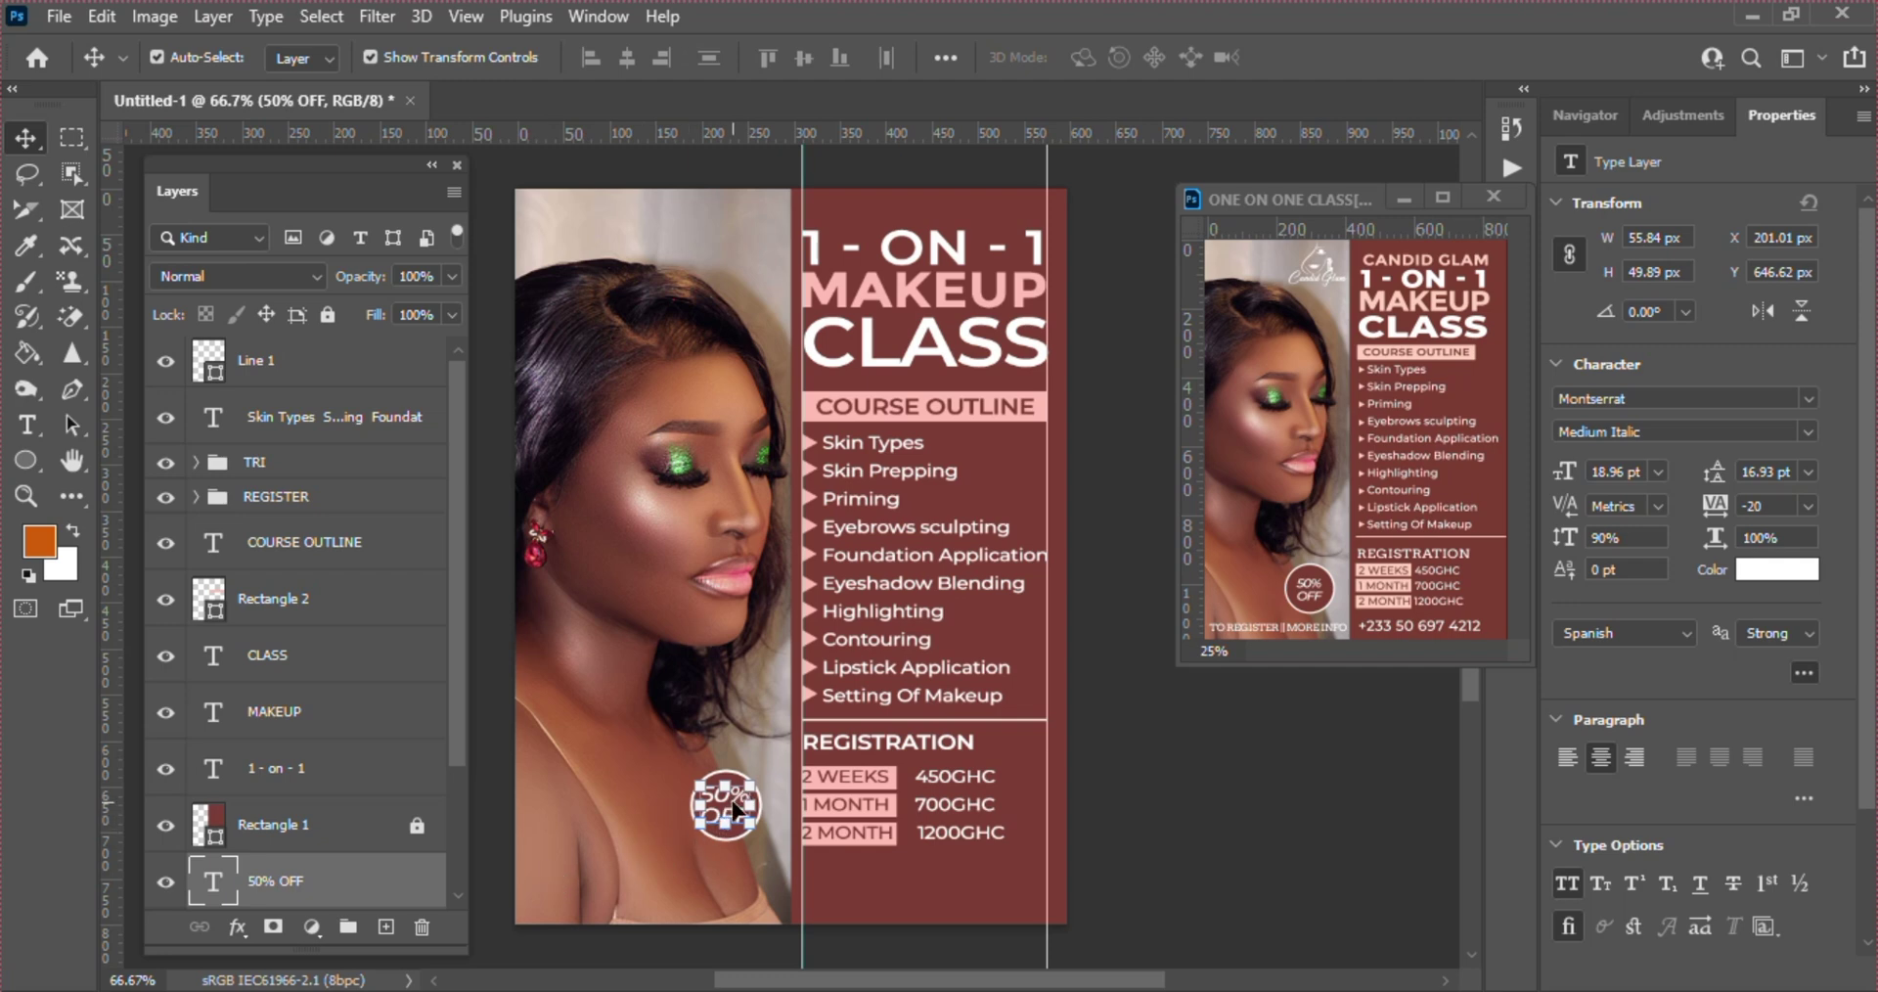
{"action": "key", "text": "ctrl+j"}
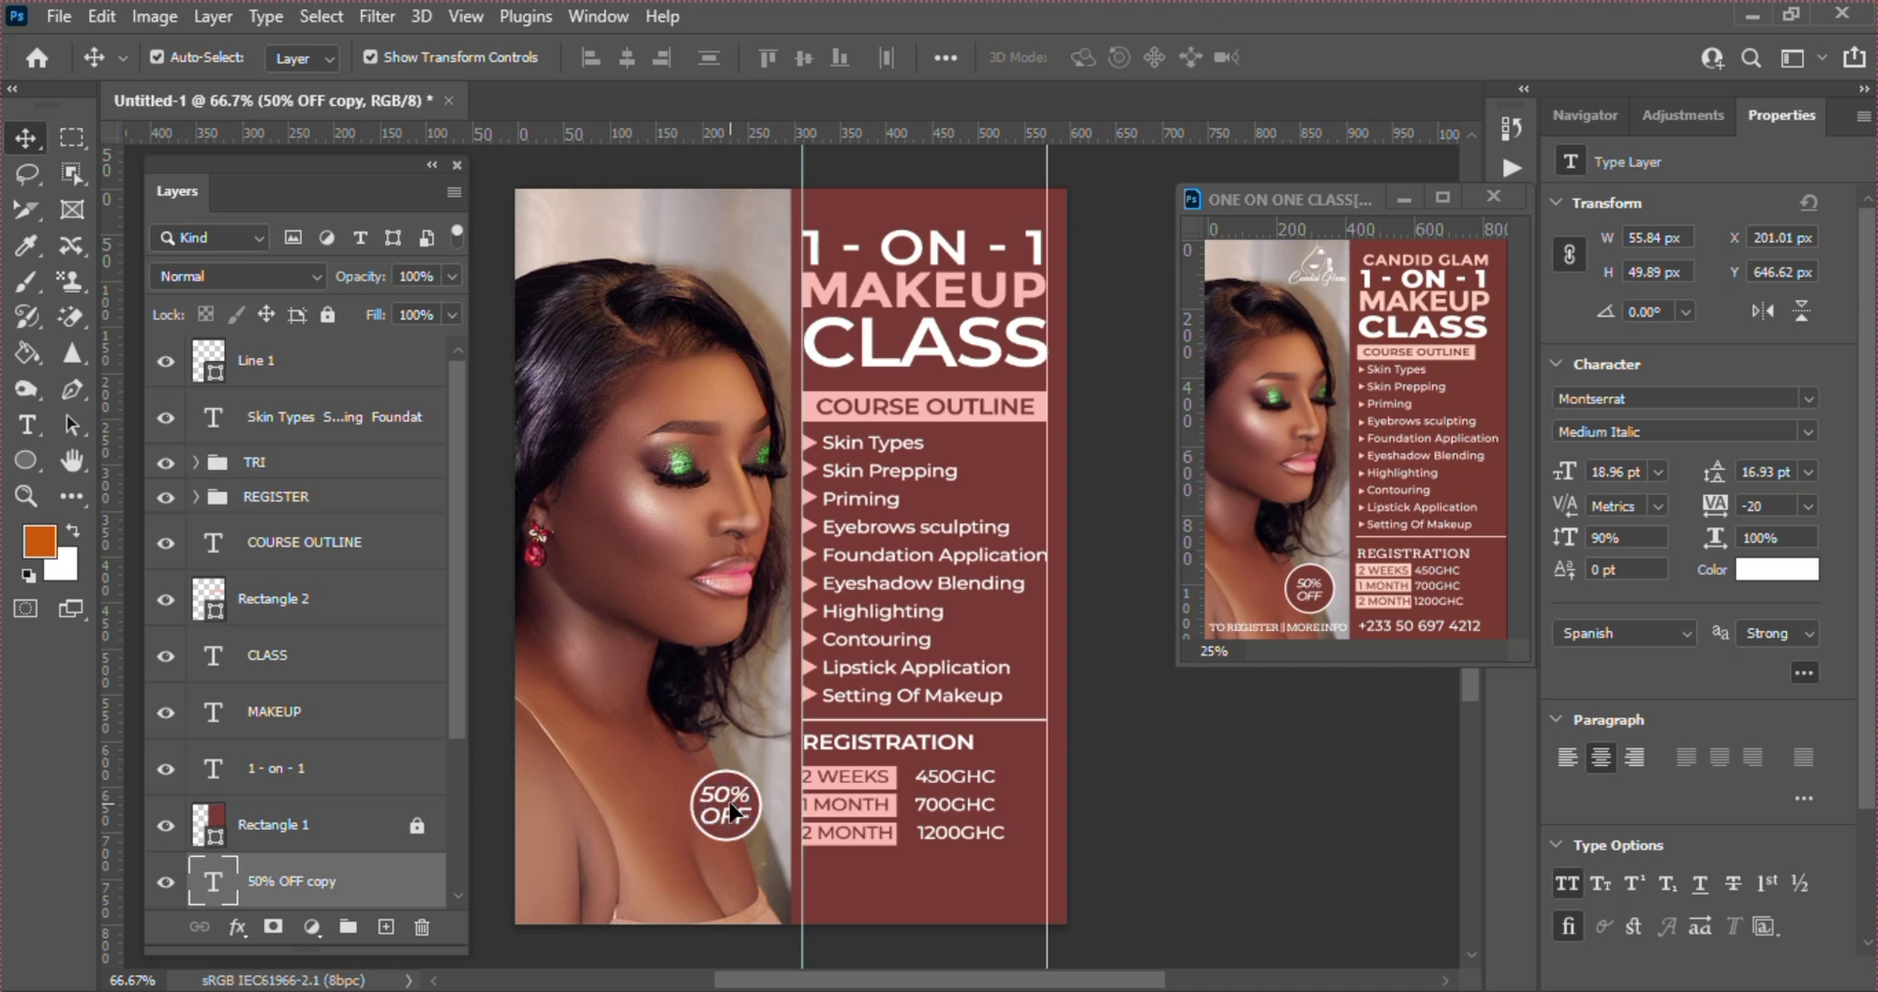
{"action": "left_click_drag", "start_coordinate": [733, 809], "coordinate": [552, 914]}
{"action": "key", "text": "Right"}
{"action": "key", "text": "Right"}
{"action": "key", "text": "Right"}
{"action": "key", "text": "Right"}
{"action": "key", "text": "Right"}
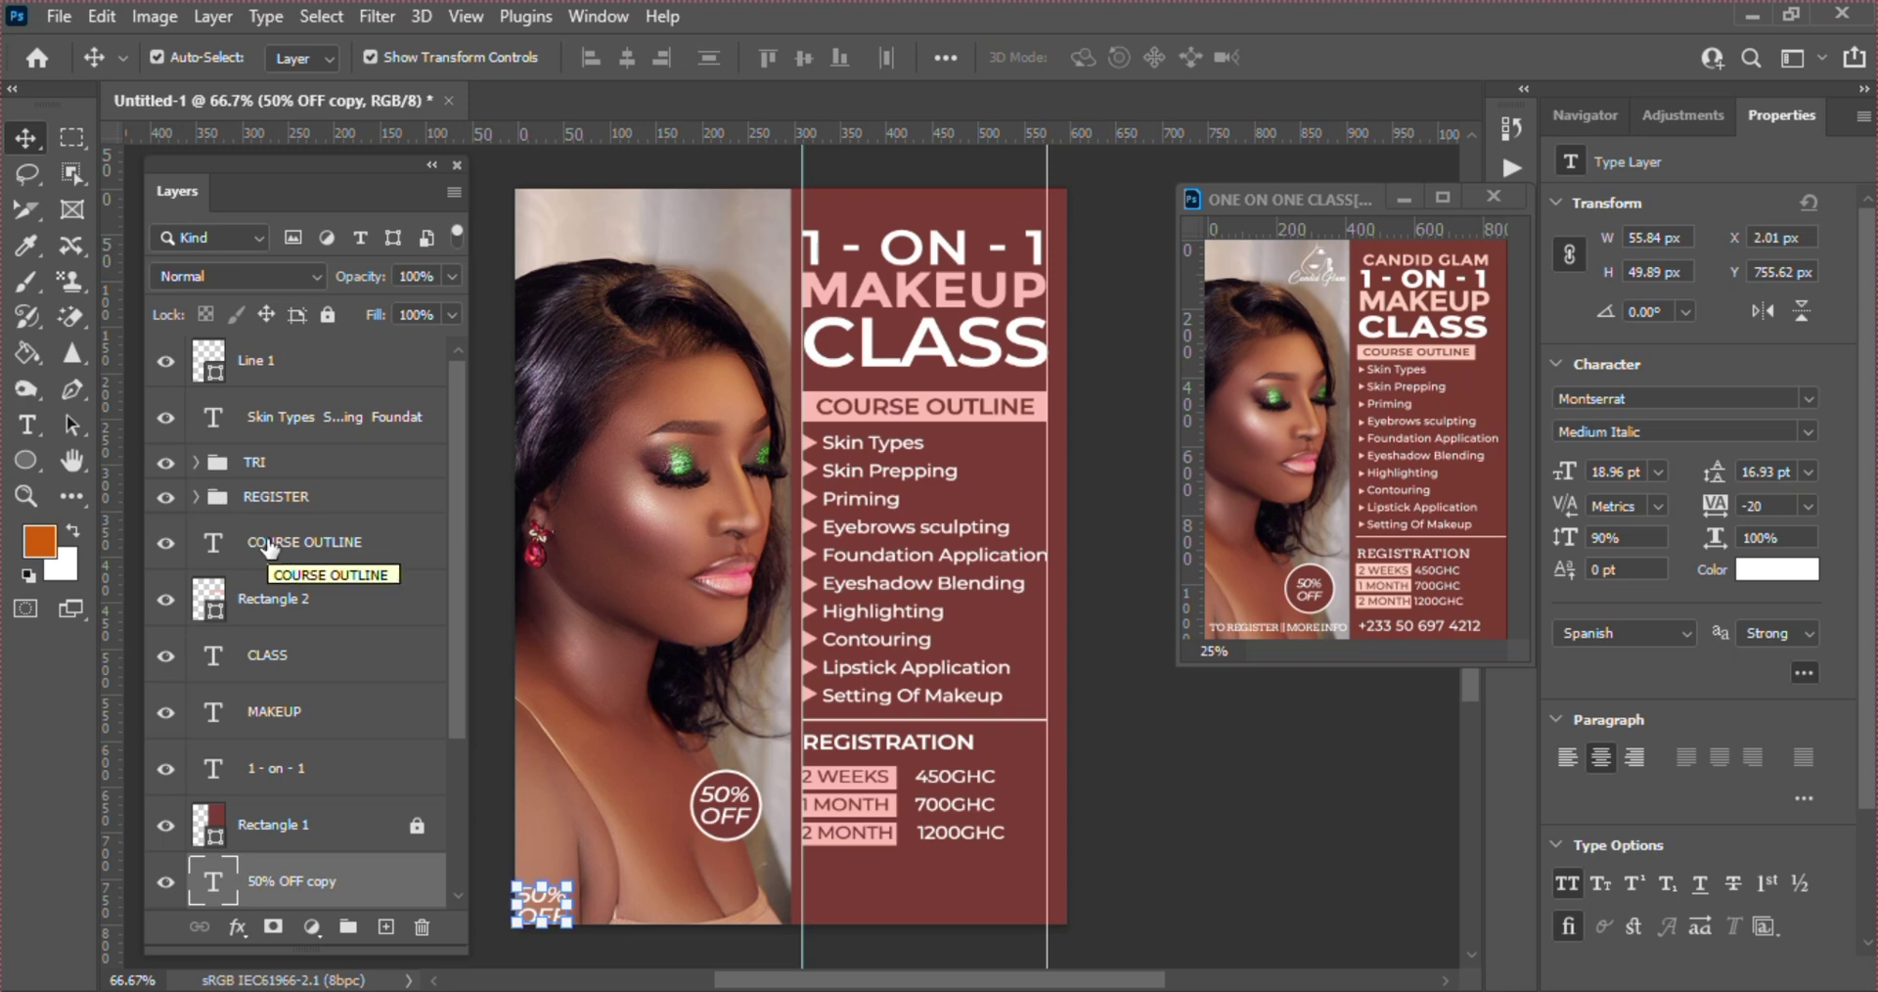
- Replace the copied text with "TO REGISTER || MORE INFO" and left-align it
{"action": "double_click", "coordinate": [209, 886]}
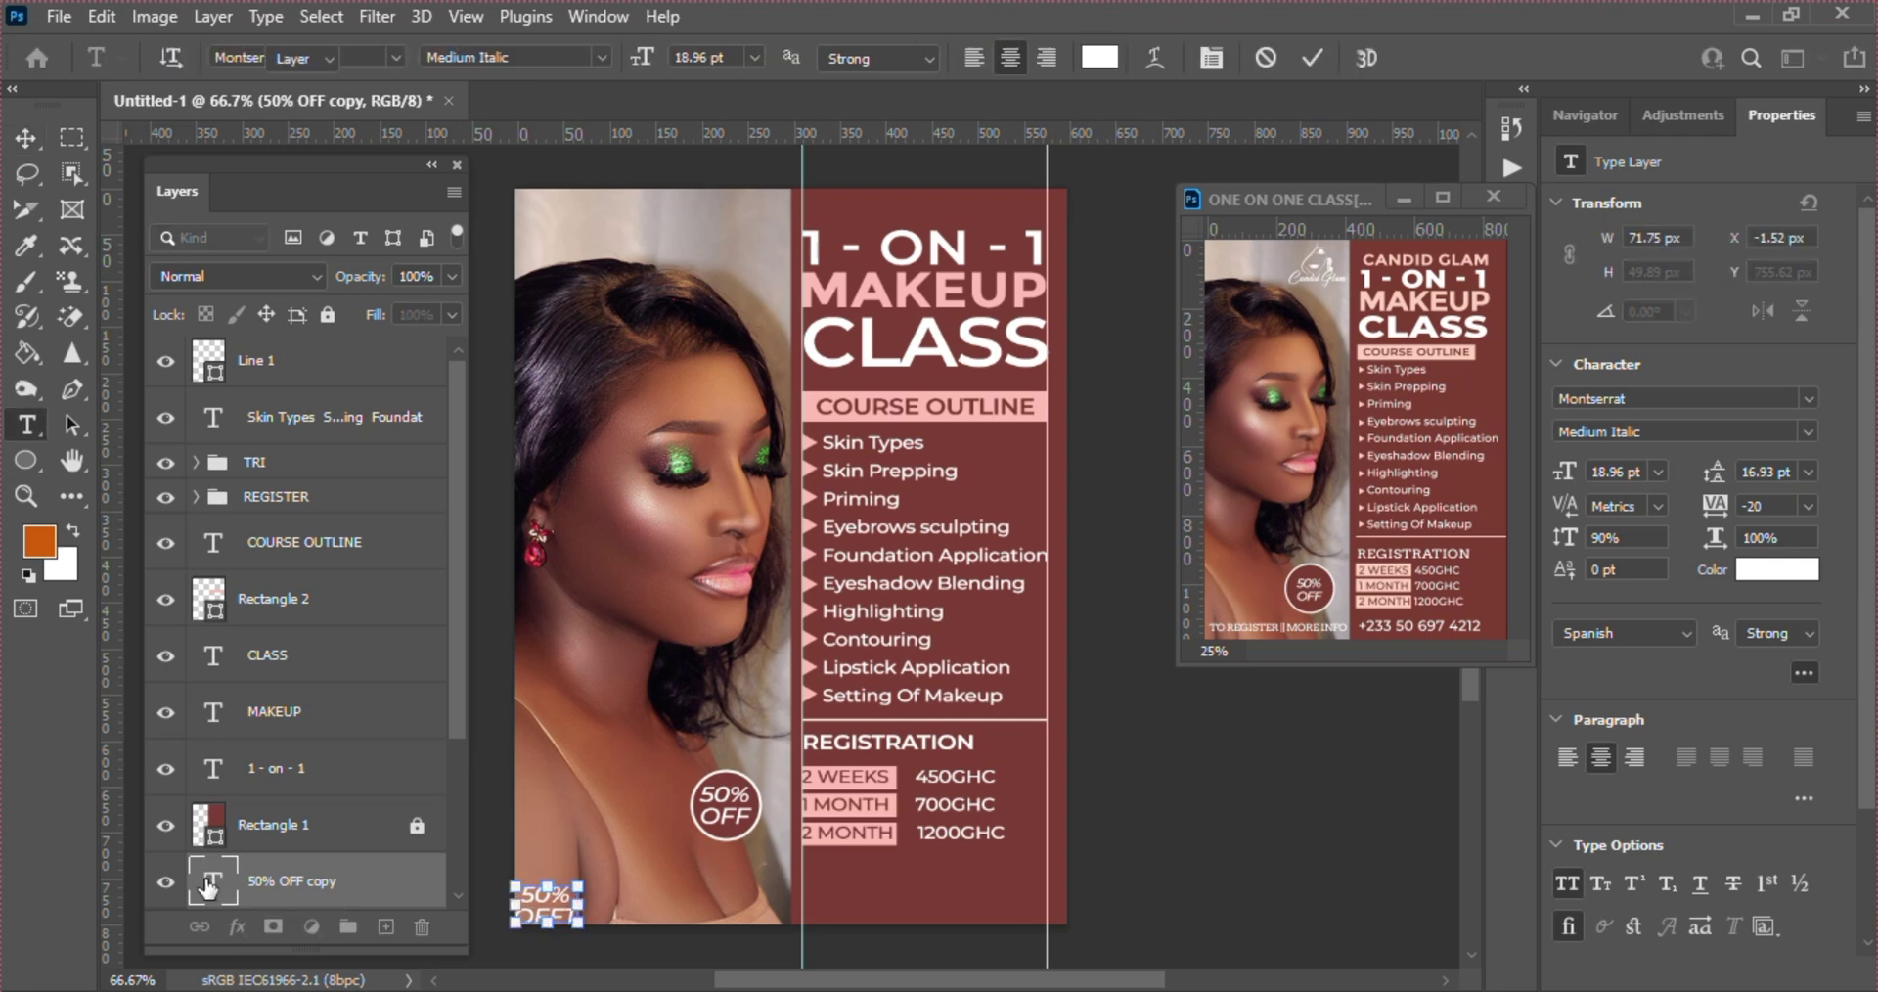
{"action": "key", "text": "ctrl+Return"}
{"action": "double_click", "coordinate": [209, 878]}
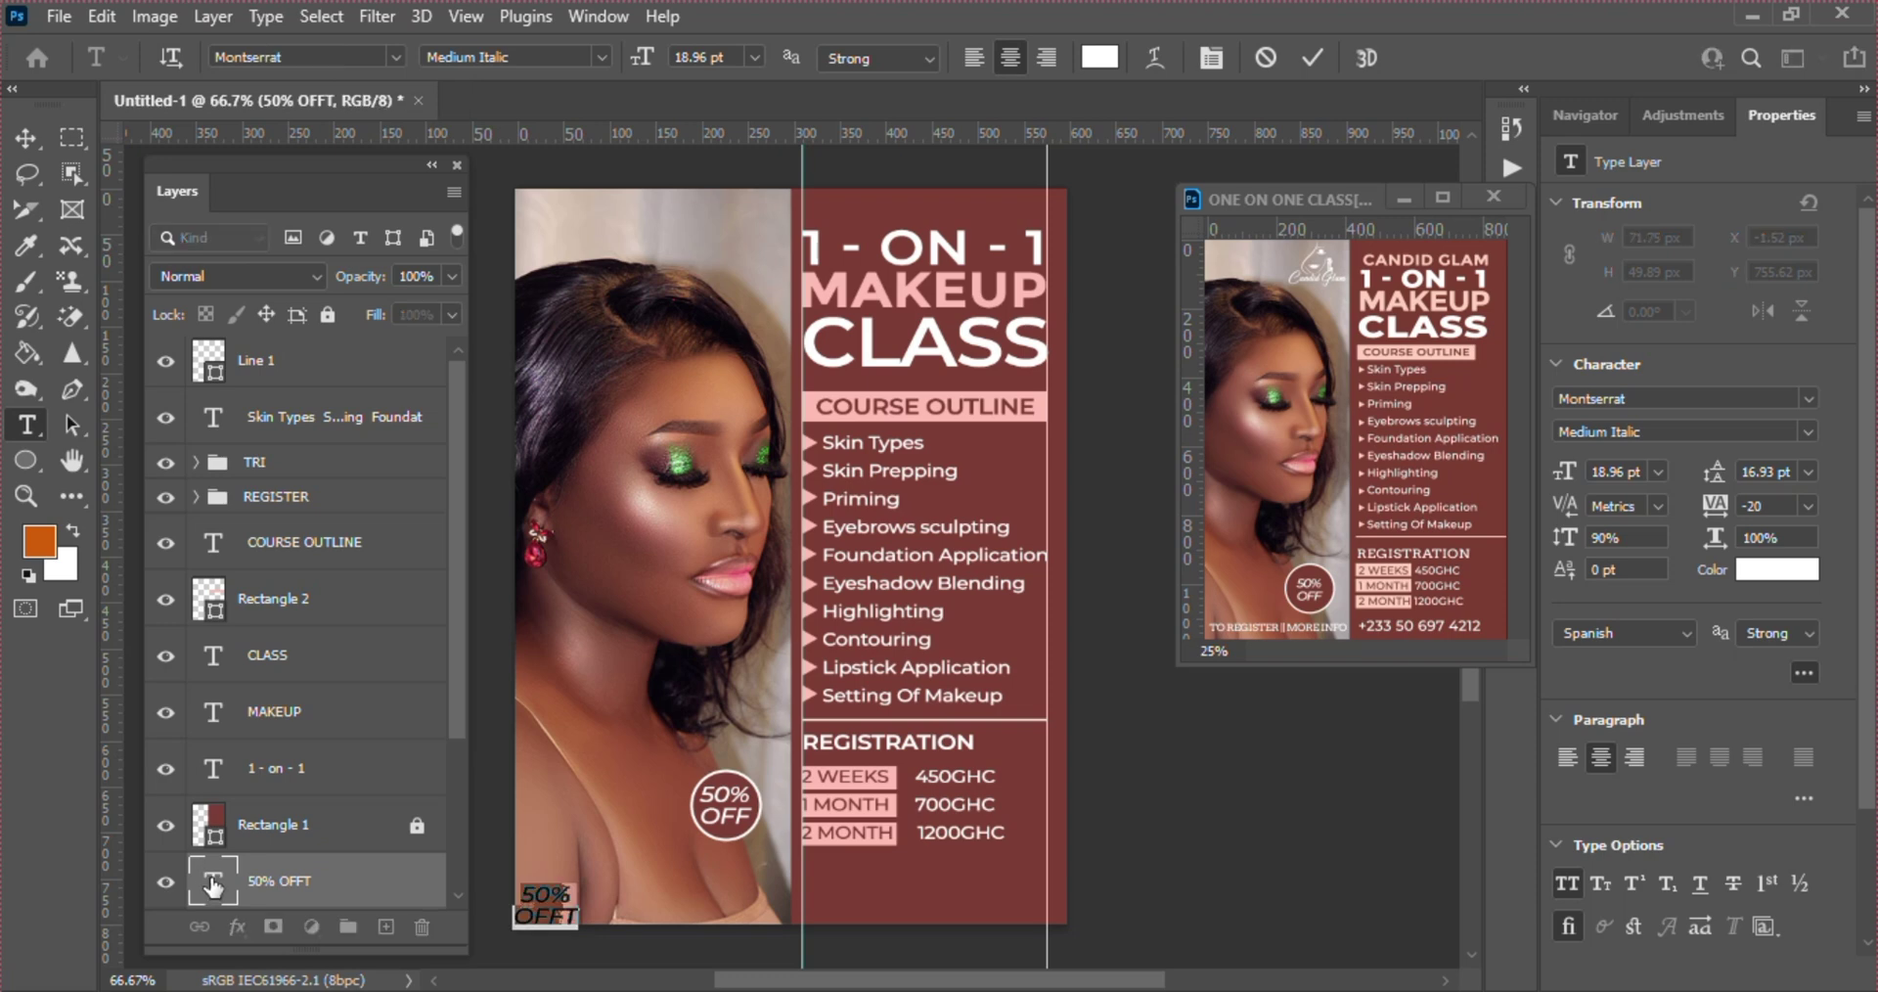
{"action": "type", "text": "TO"}
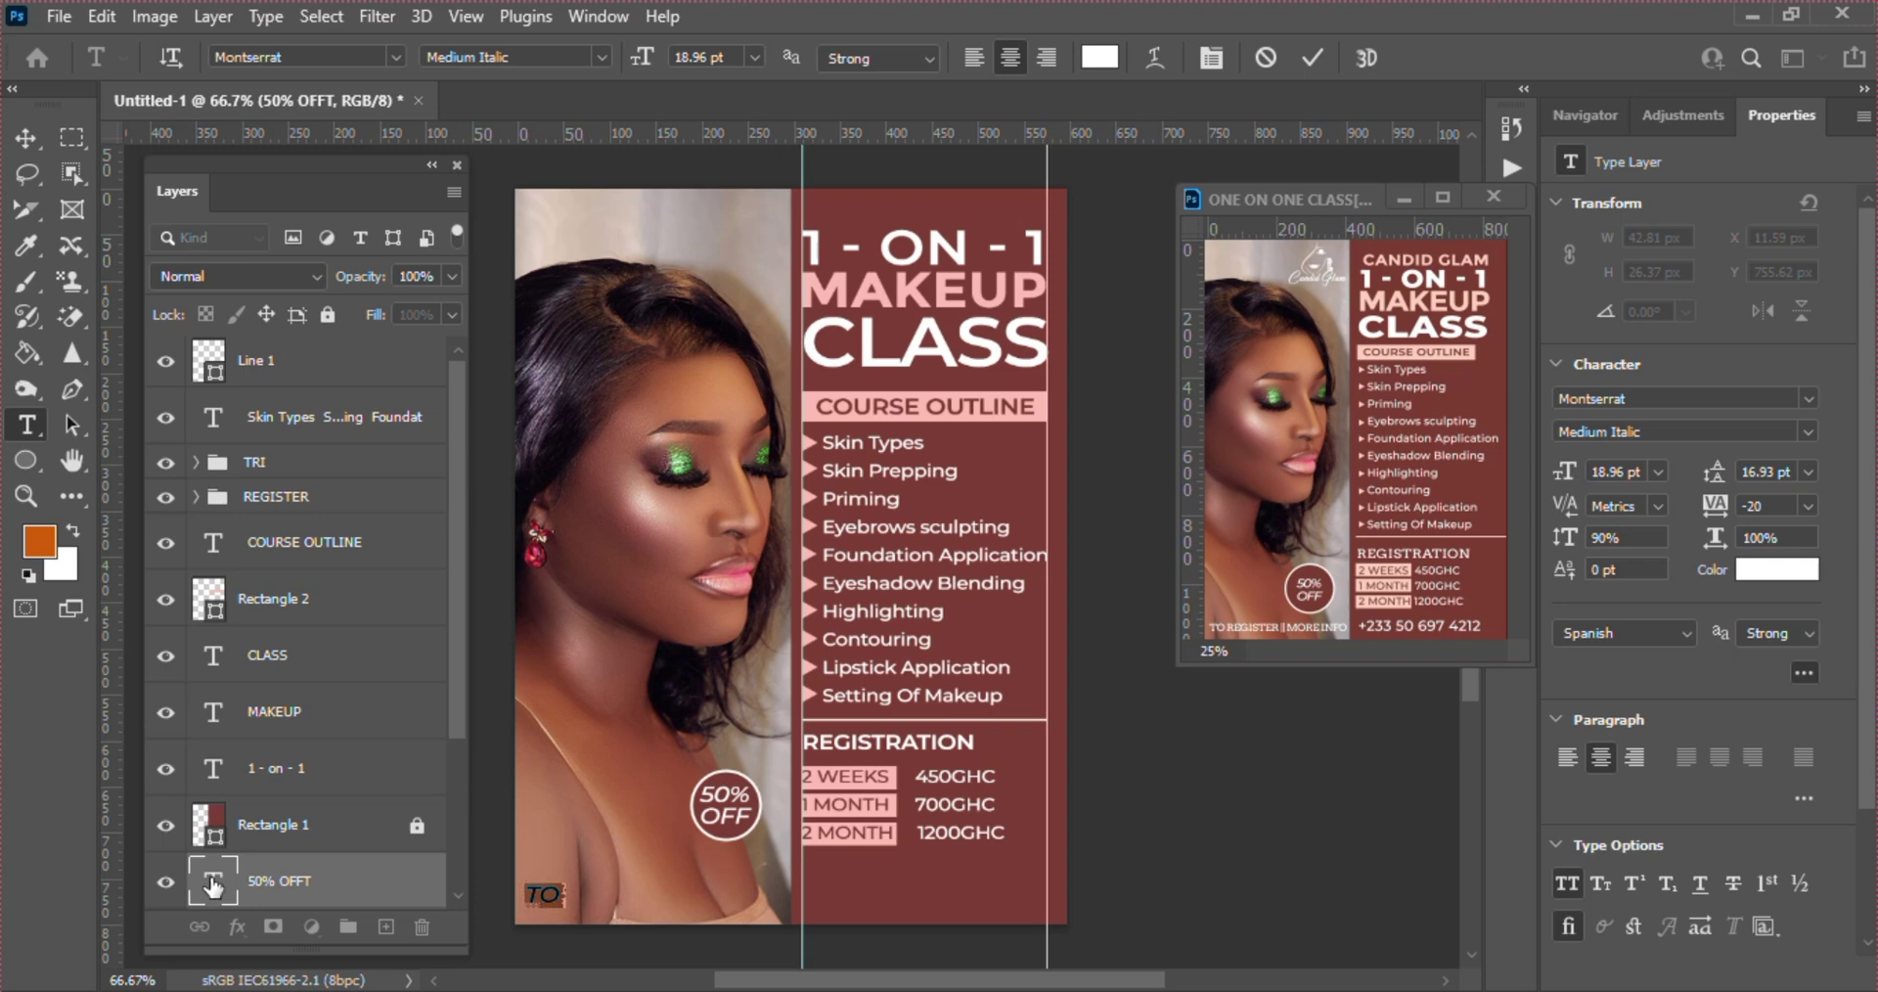
{"action": "left_click", "coordinate": [1564, 755]}
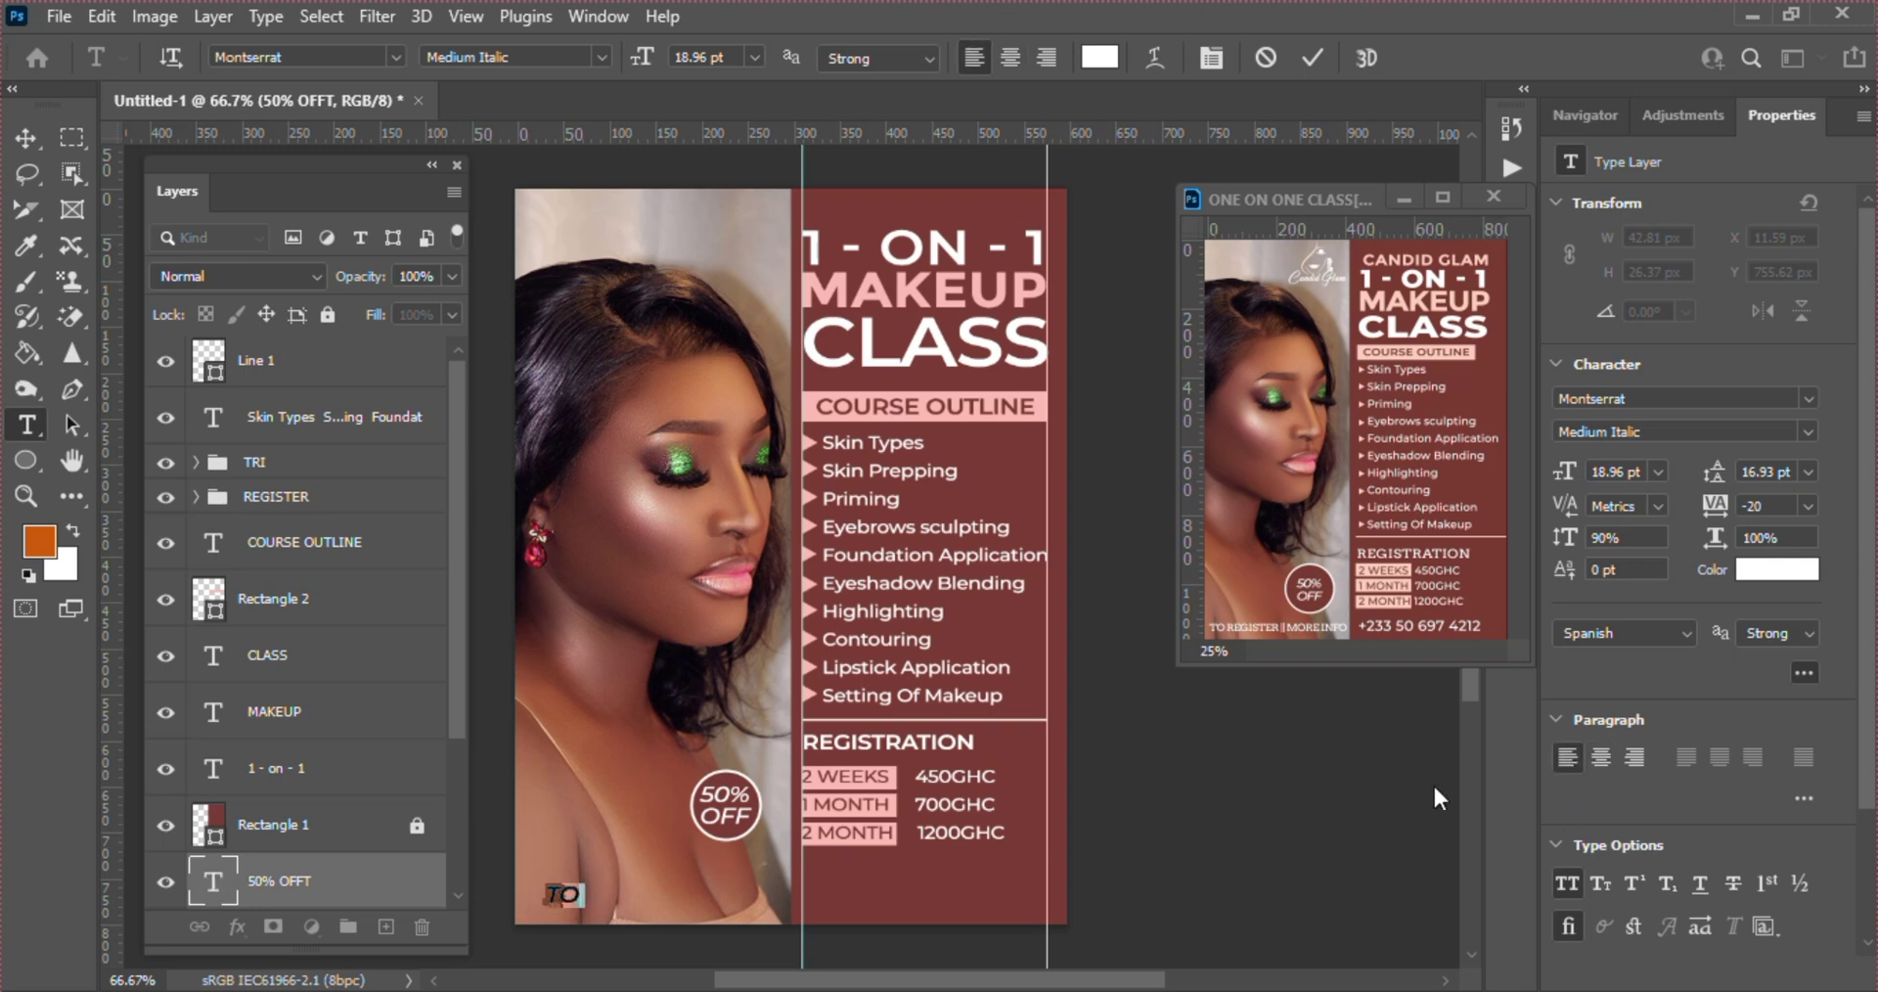
{"action": "left_click", "coordinate": [577, 892]}
{"action": "type", "text": "REGISTER"}
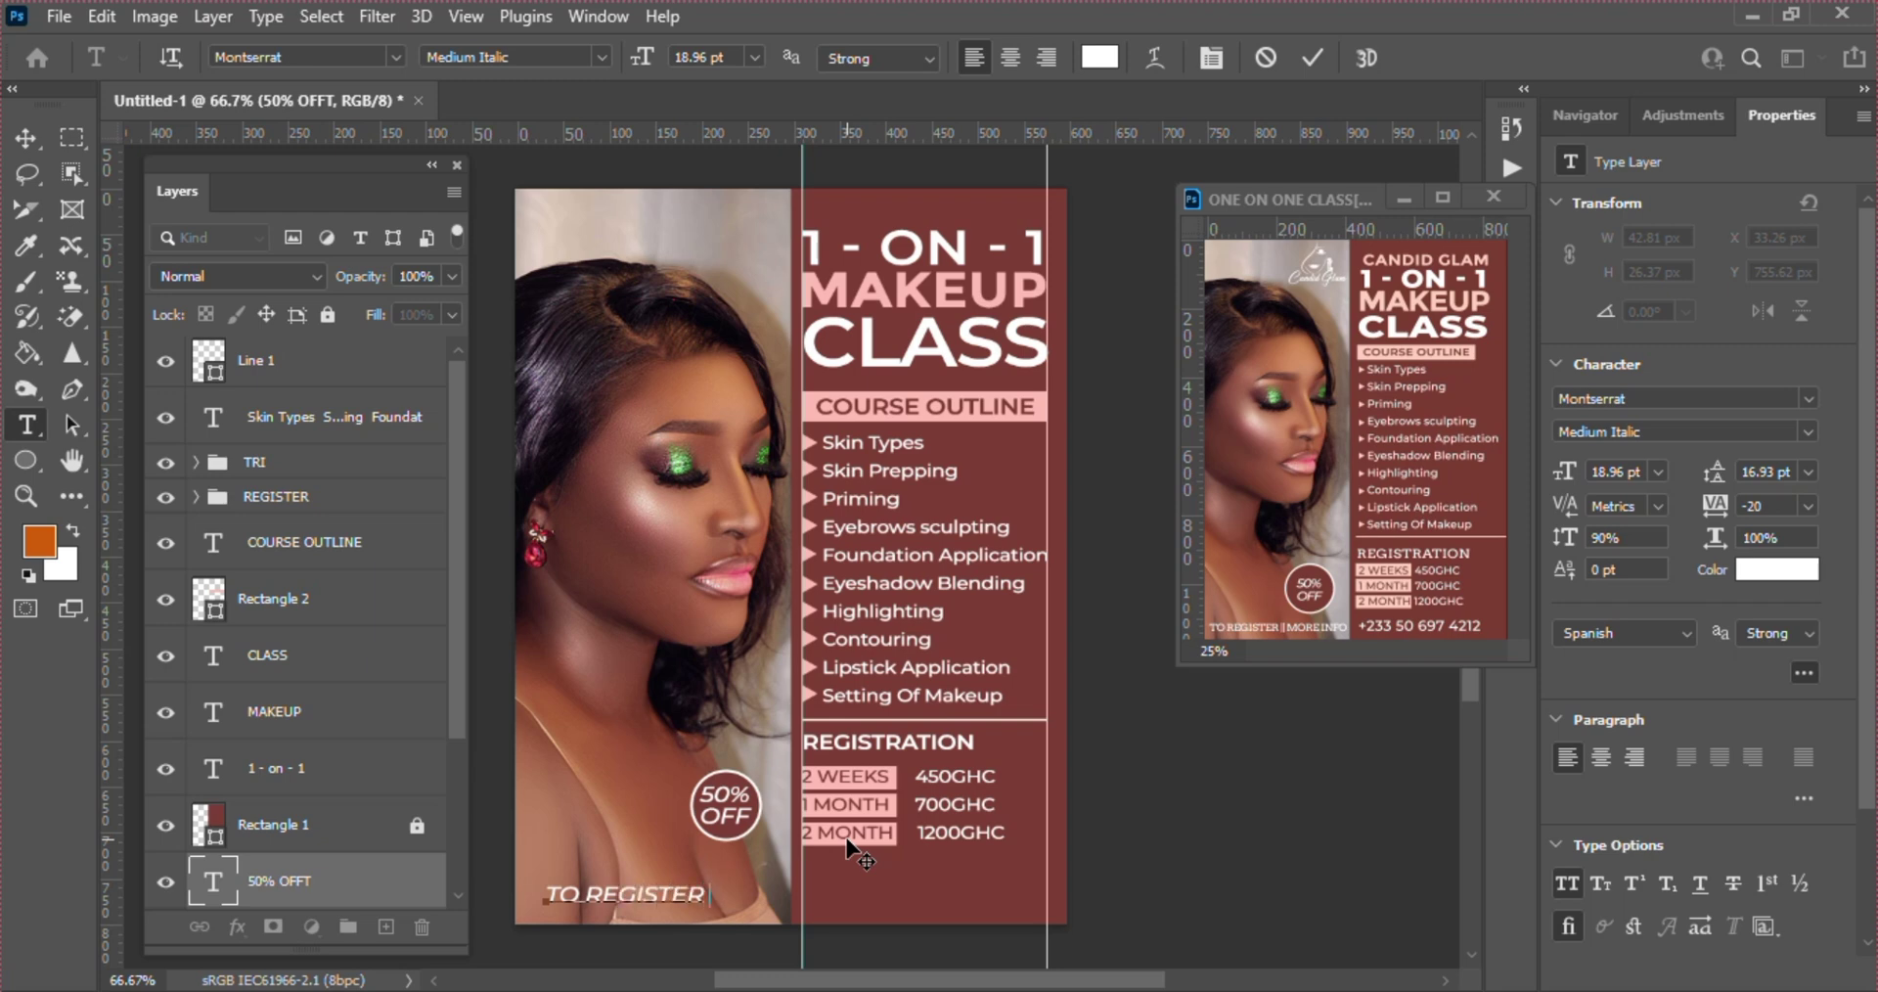
{"action": "type", "text": " !! MORE I NF"}
{"action": "left_click", "coordinate": [1311, 57]}
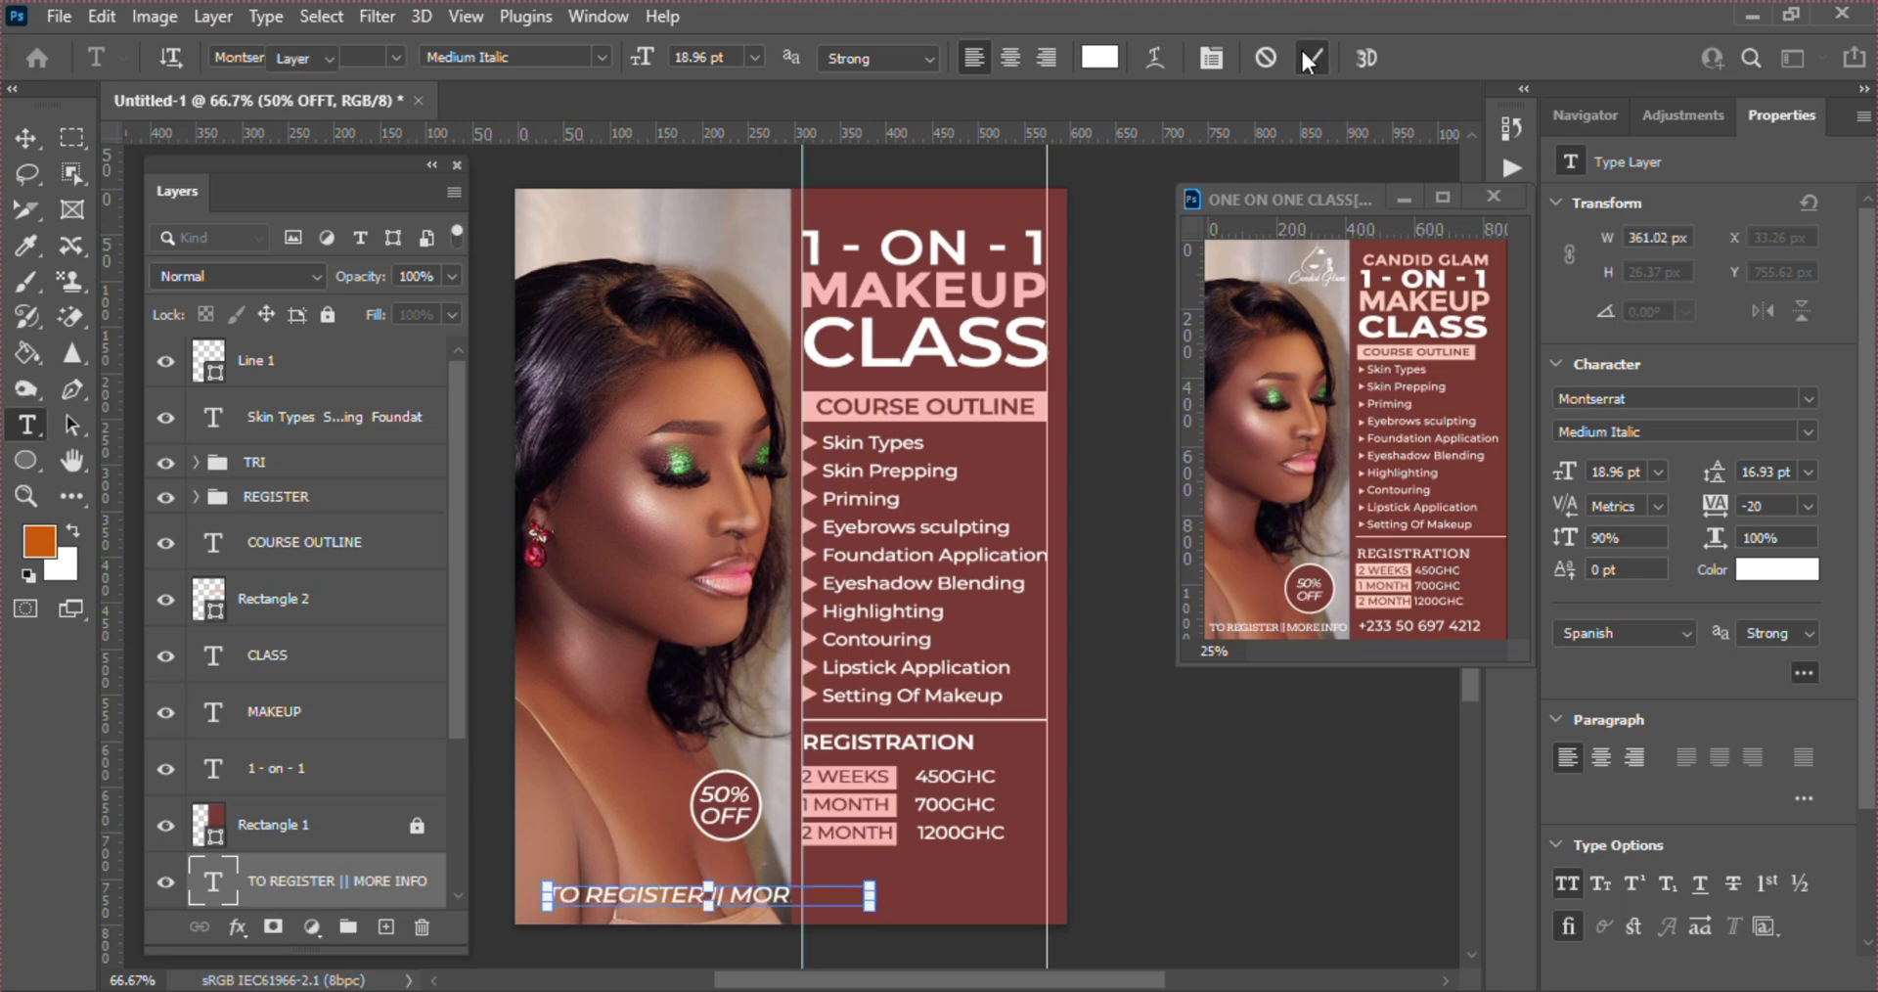
- Move the TO REGISTER || MORE INFO layer above Rectangle 1 in the layer order
{"action": "key", "text": "v"}
{"action": "left_click_drag", "start_coordinate": [454, 517], "coordinate": [460, 572]}
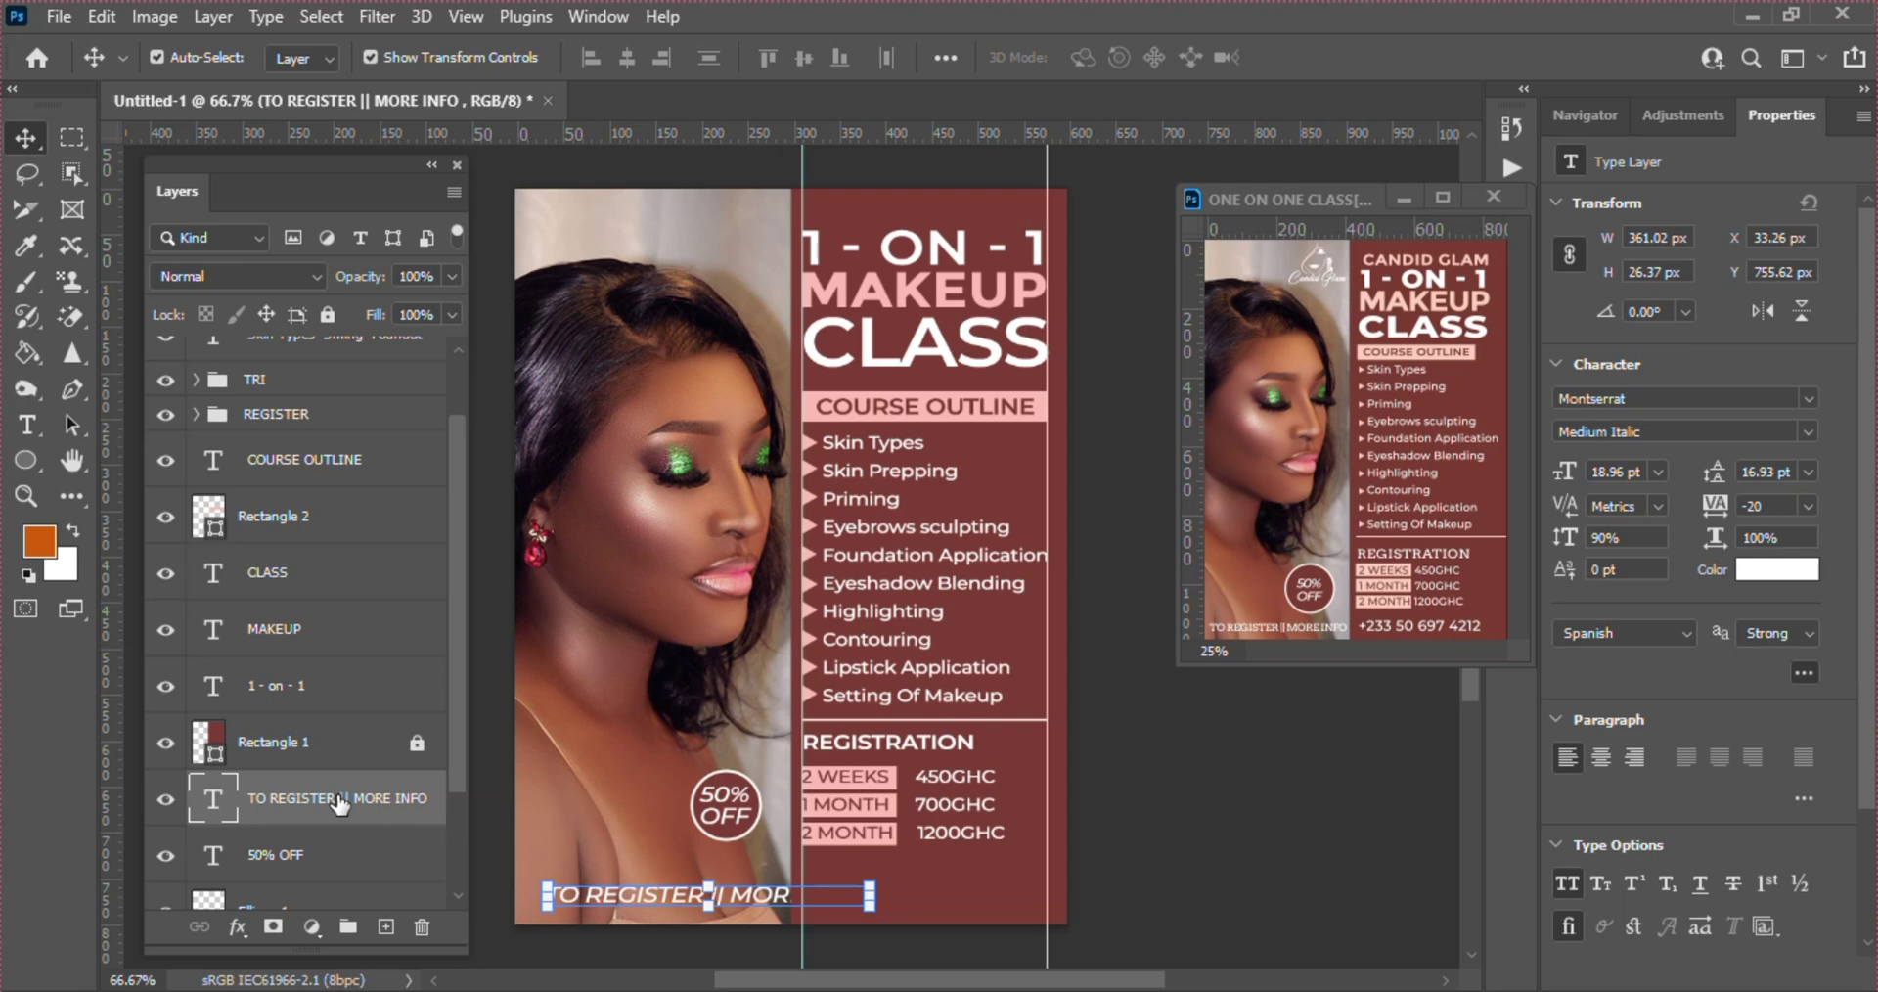
{"action": "left_click_drag", "start_coordinate": [338, 802], "coordinate": [342, 738]}
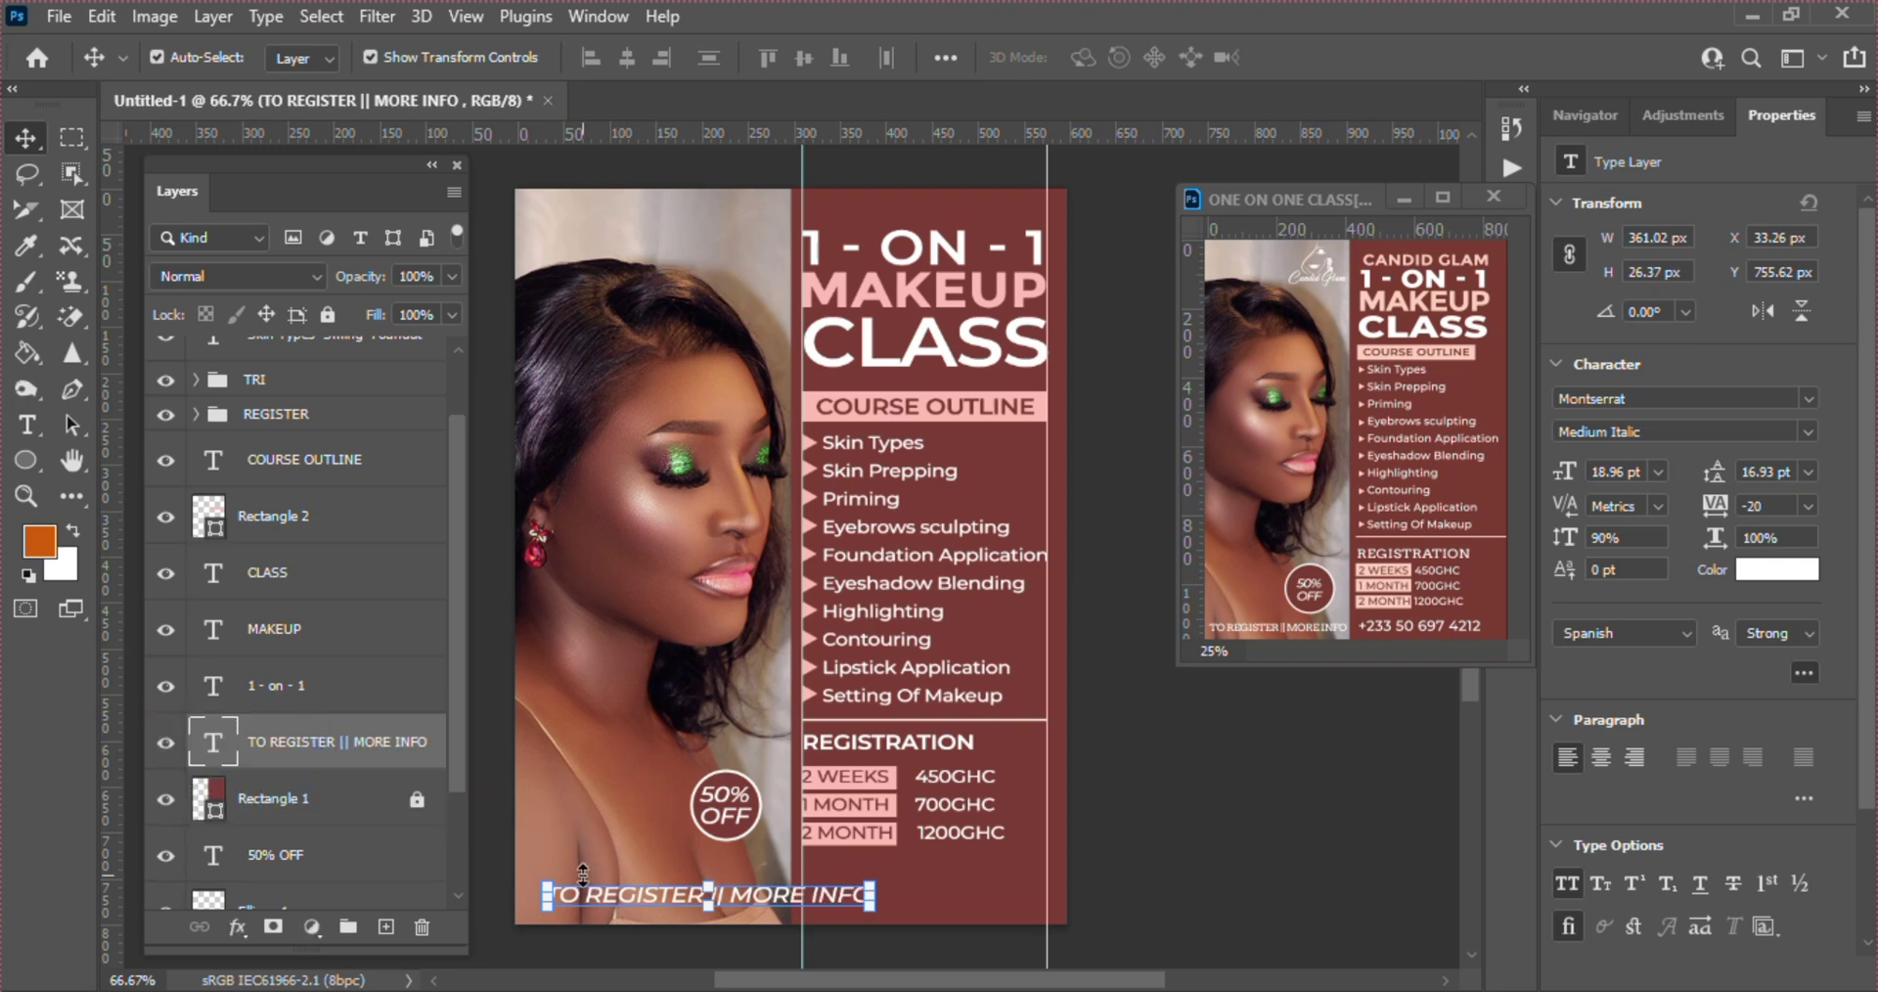
- Move the TO REGISTER || MORE INFO line to about X 14 px, Y 763 px and scale it to about 75% within the photo's width
{"action": "mouse_move", "coordinate": [768, 912]}
{"action": "left_mouse_down"}
{"action": "mouse_move", "coordinate": [732, 912]}
{"action": "mouse_move", "coordinate": [749, 914]}
{"action": "left_mouse_up"}
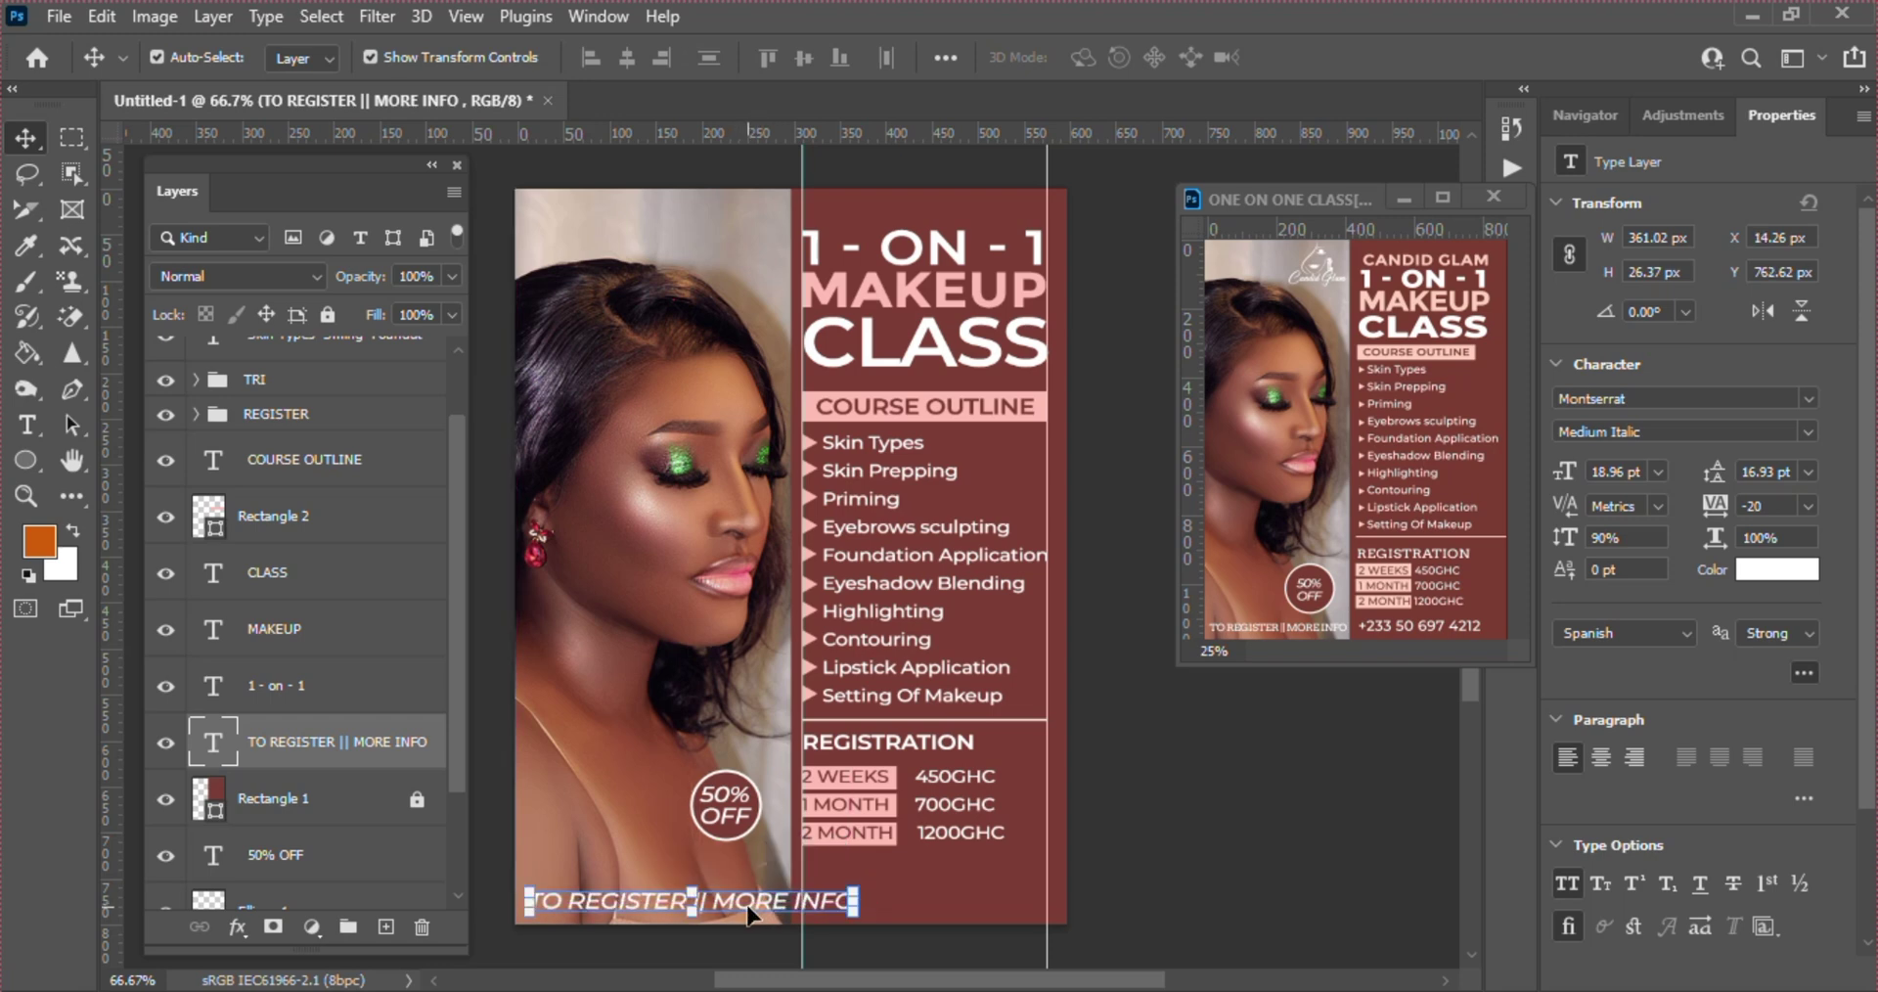
{"action": "left_click", "coordinate": [857, 914]}
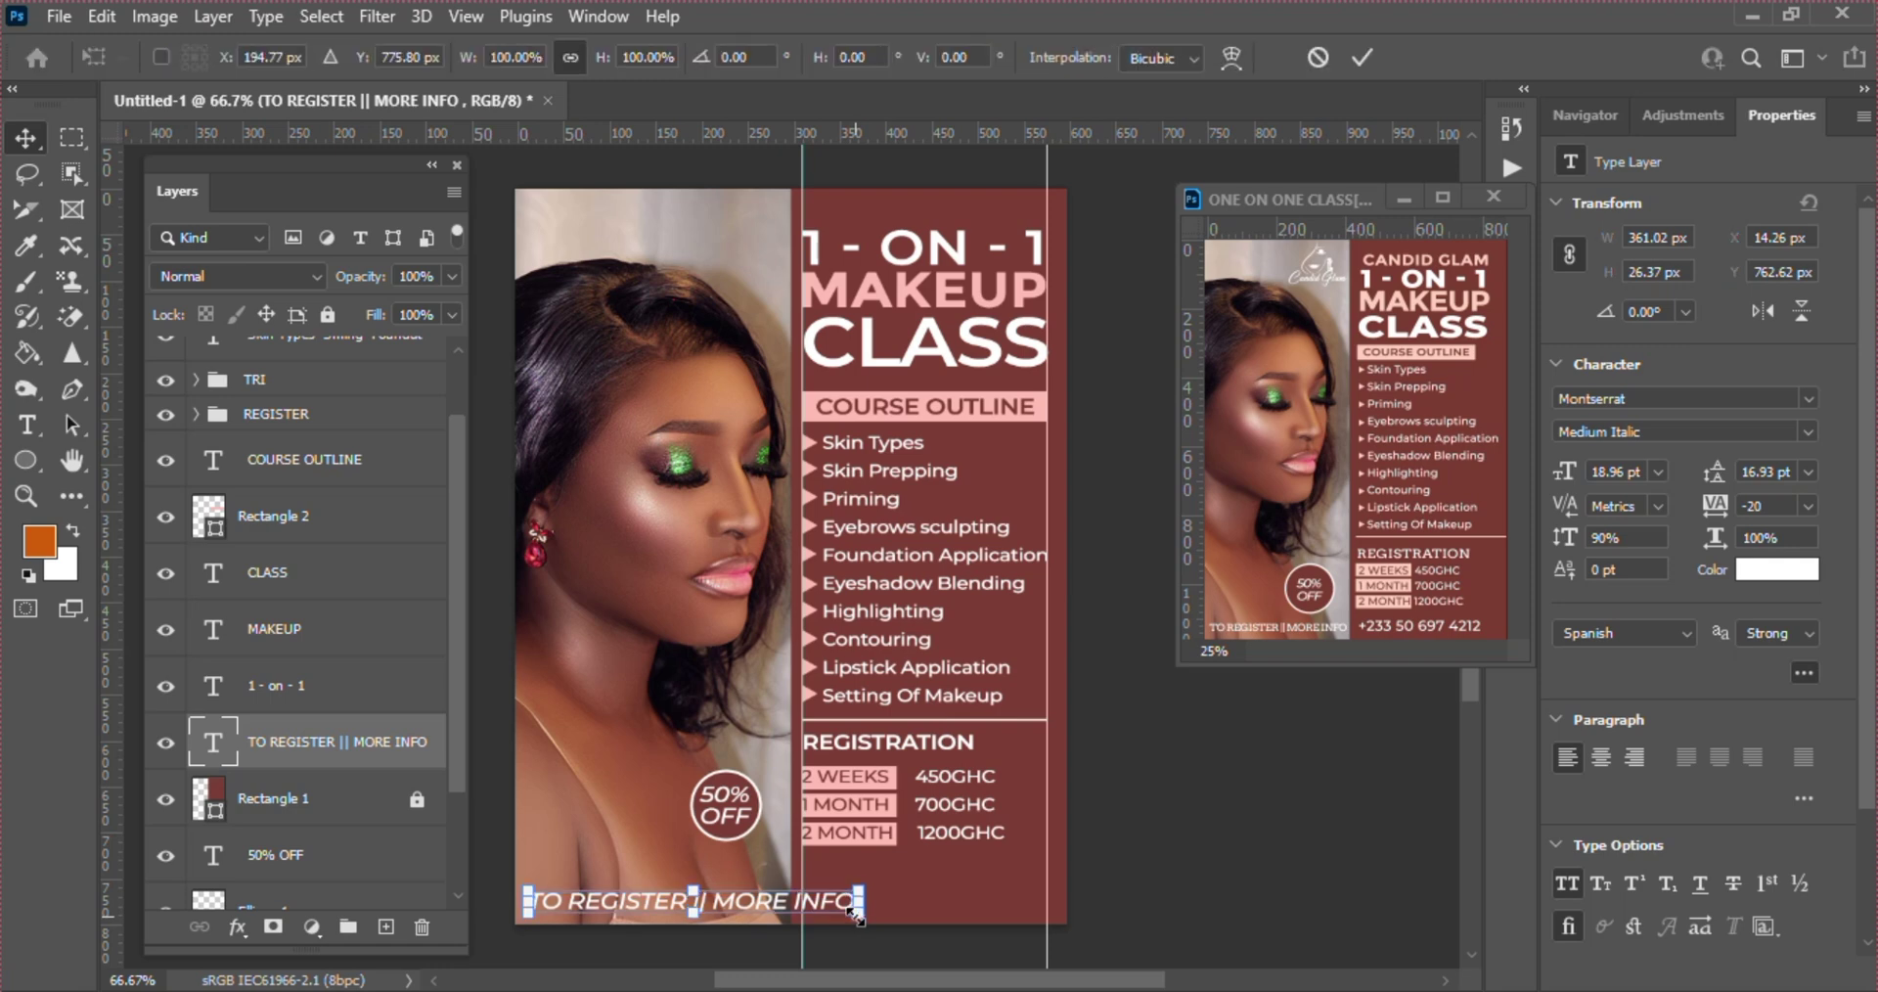
{"action": "left_click_drag", "start_coordinate": [857, 914], "coordinate": [774, 909]}
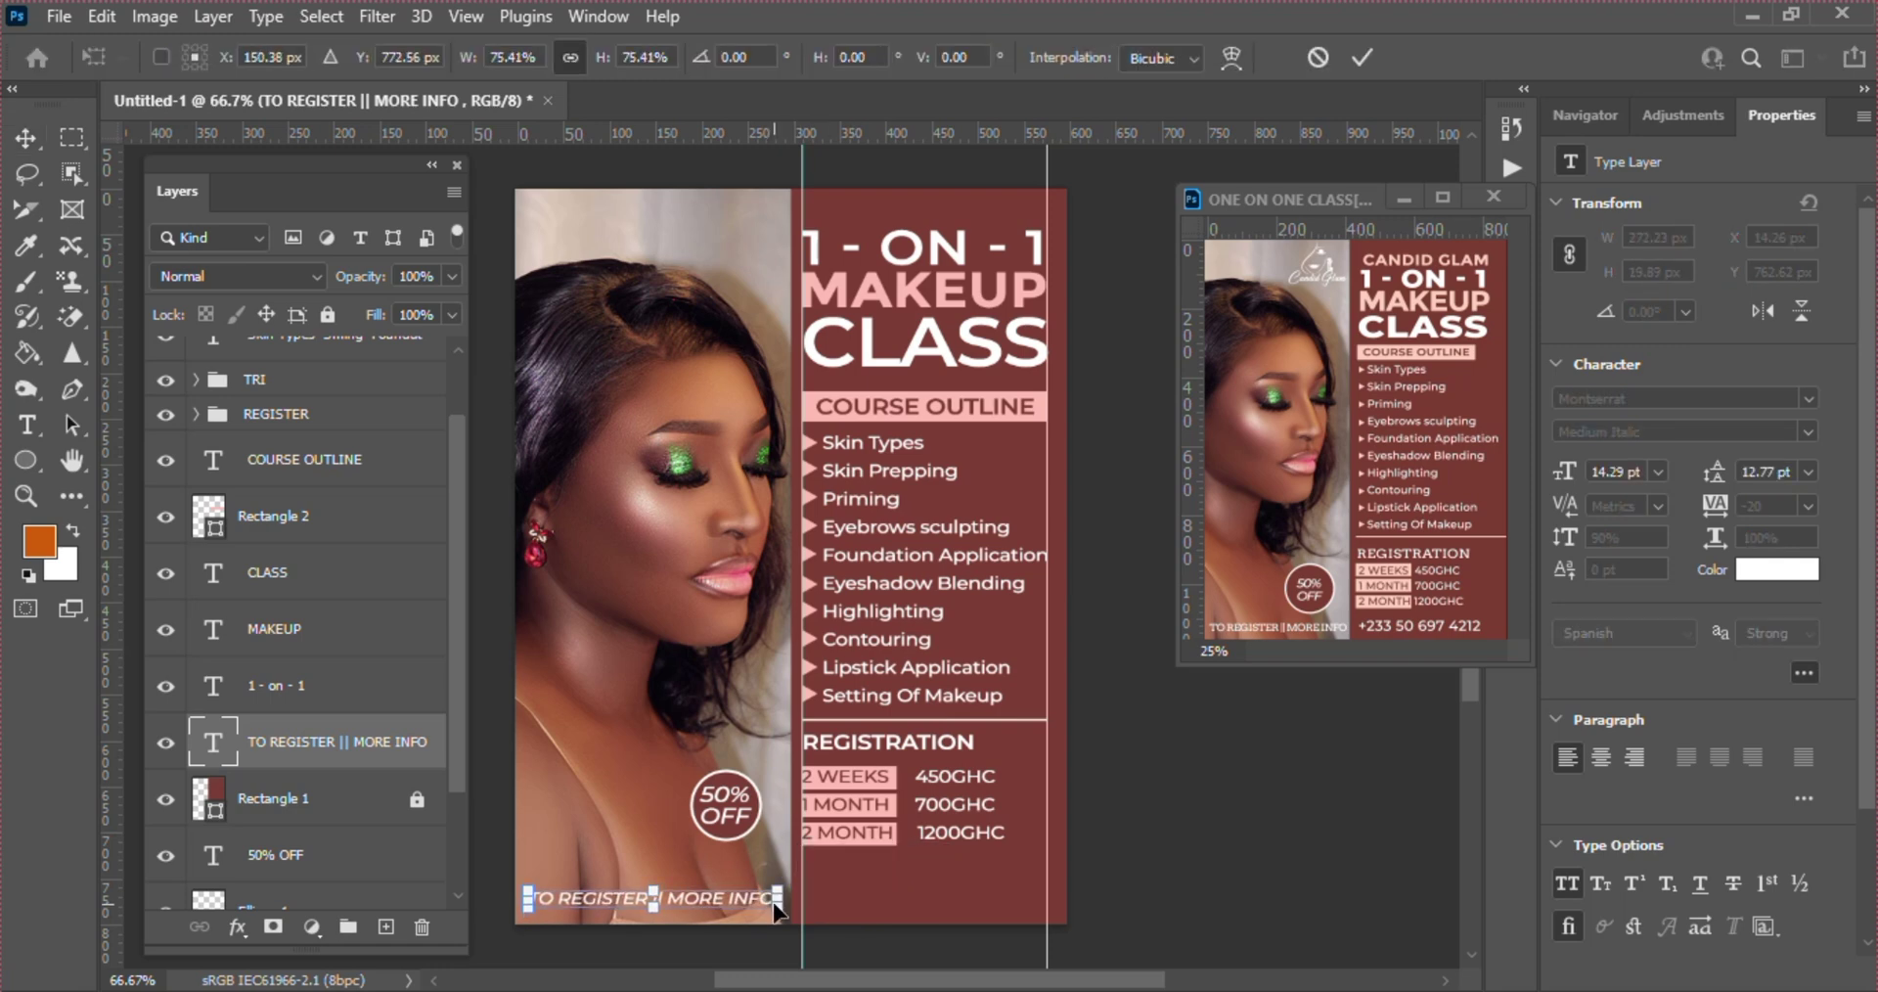
{"action": "key", "text": "Return"}
- Append the contact phone number after TO REGISTER || MORE INFO on the same text line, leaving a gap between them
{"action": "key", "text": "t"}
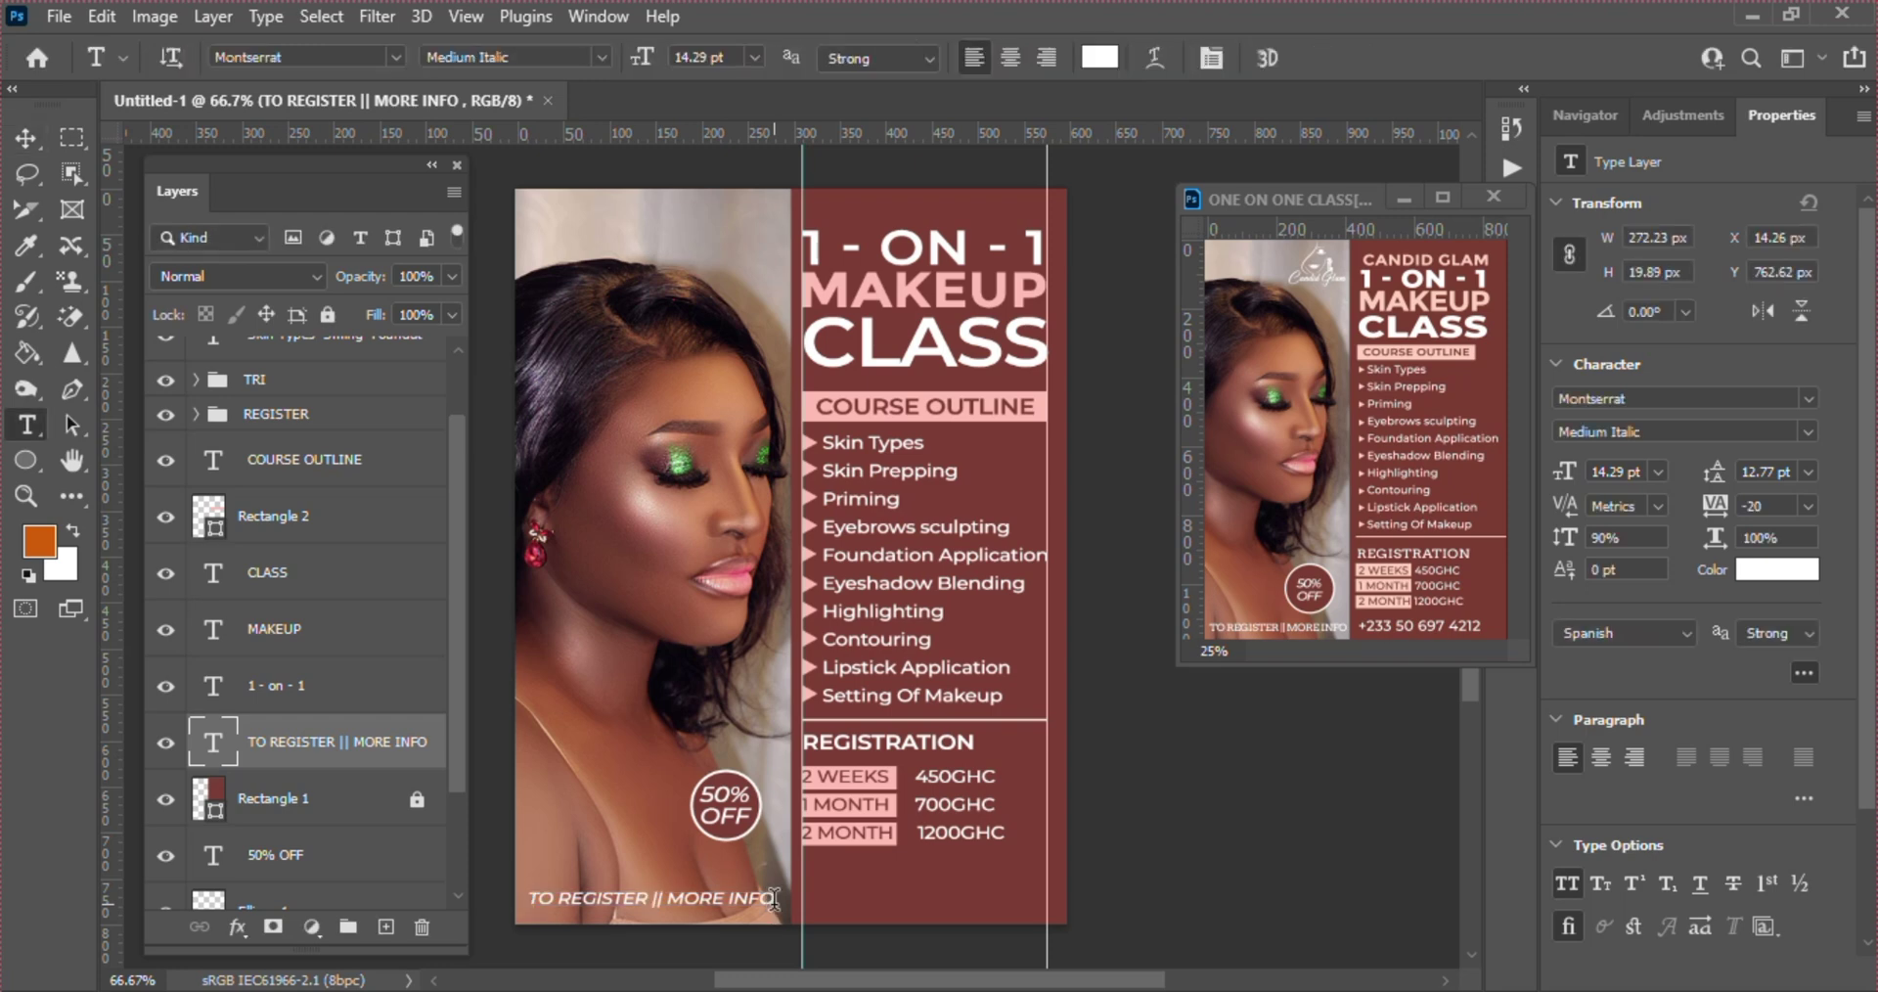
{"action": "left_click", "coordinate": [773, 897]}
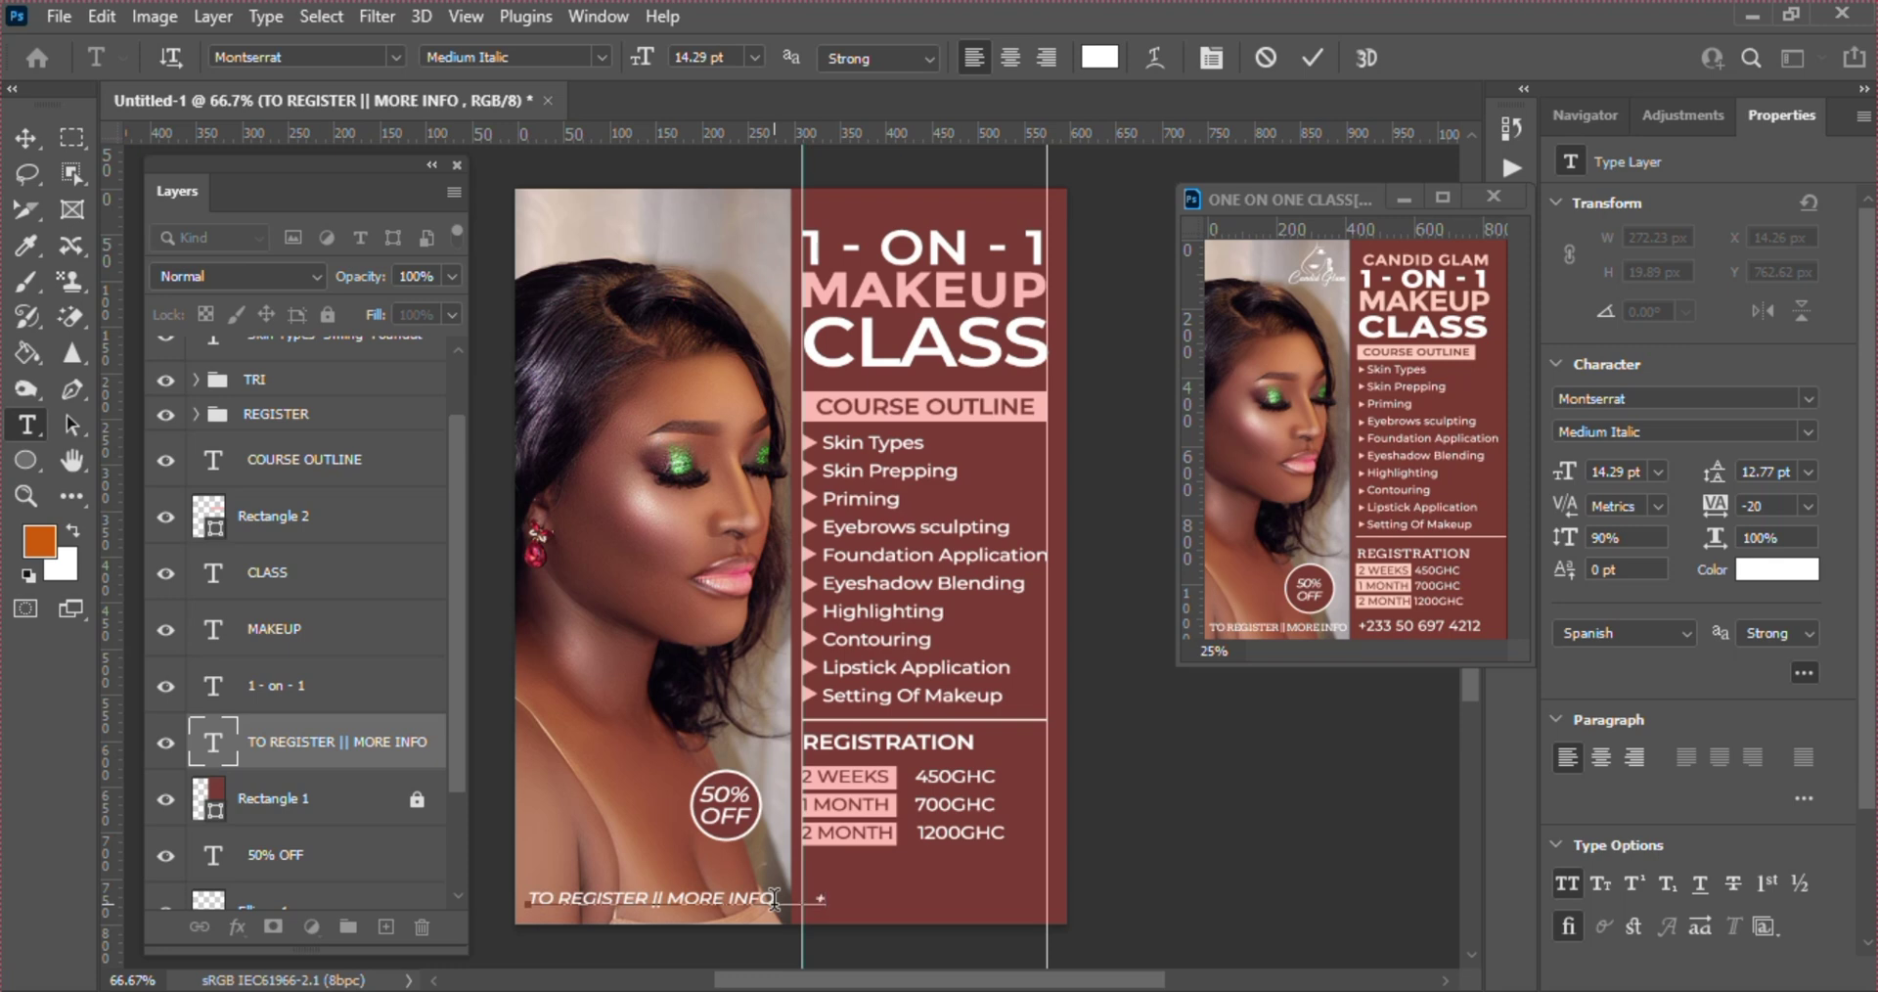
{"action": "type", "text": "233 55 884 XXXX"}
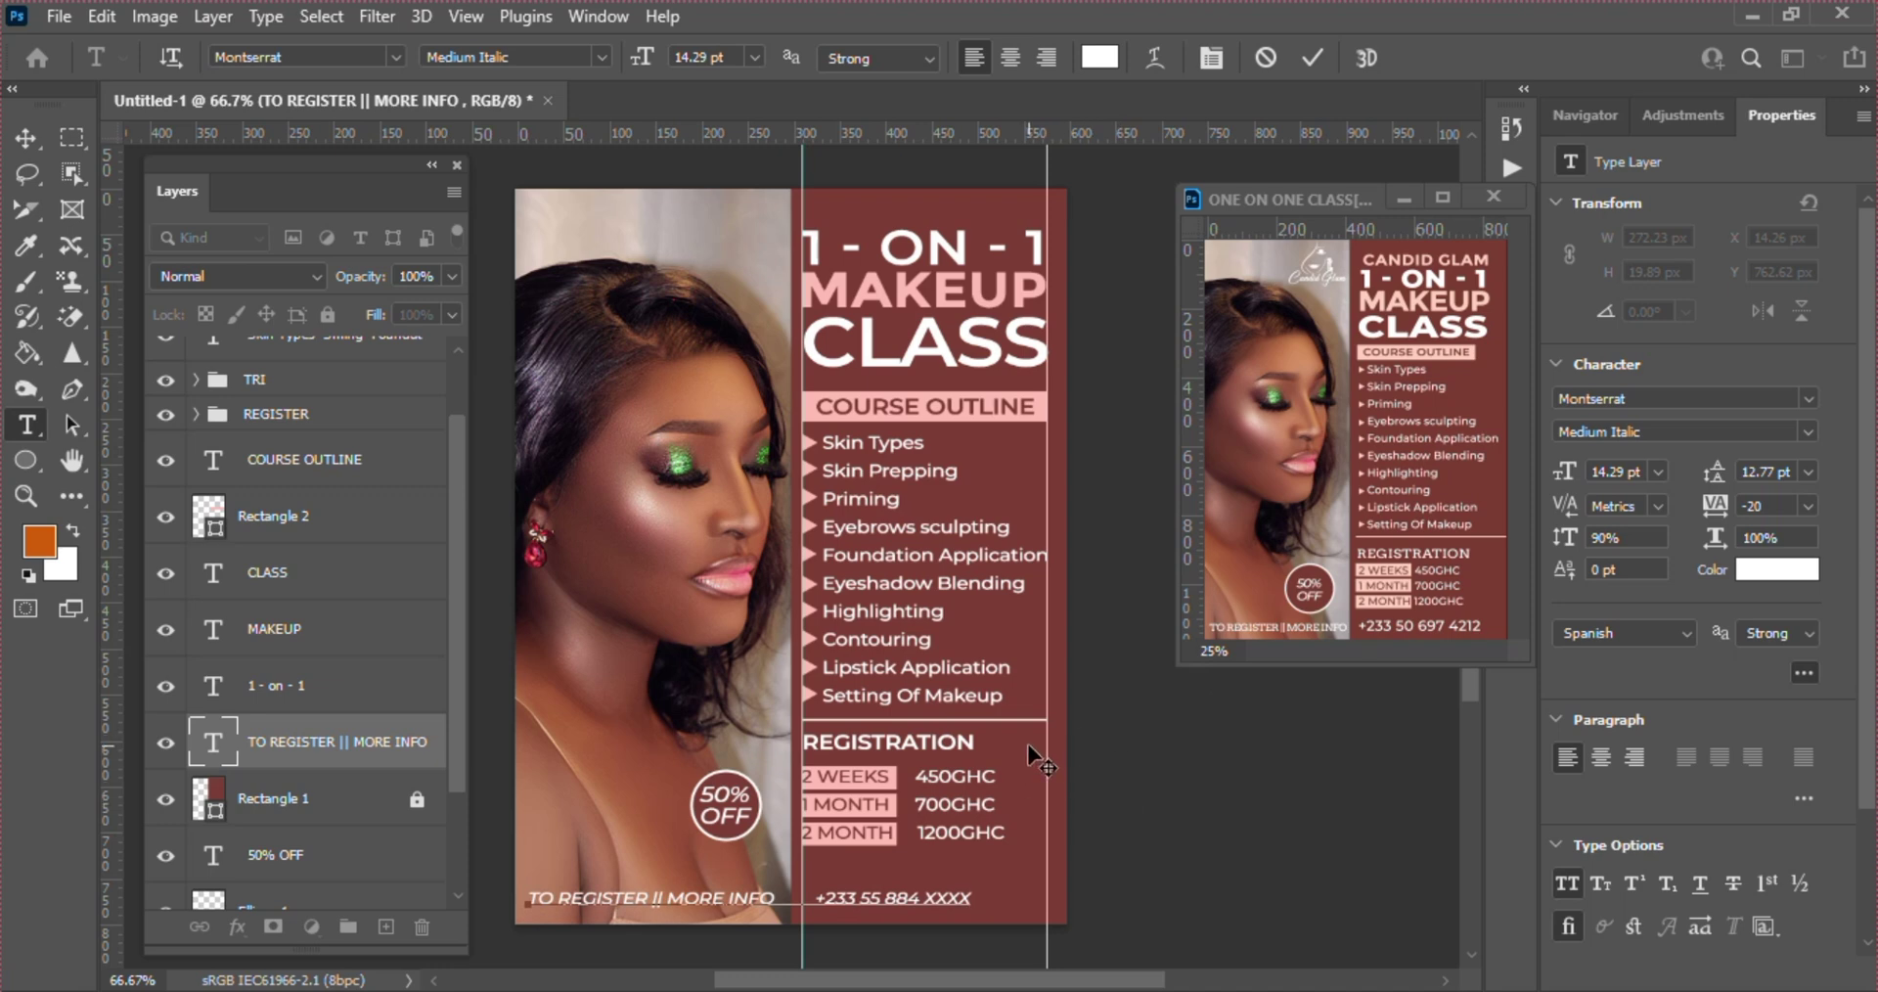
{"action": "left_click", "coordinate": [1305, 62]}
{"action": "key", "text": "v"}
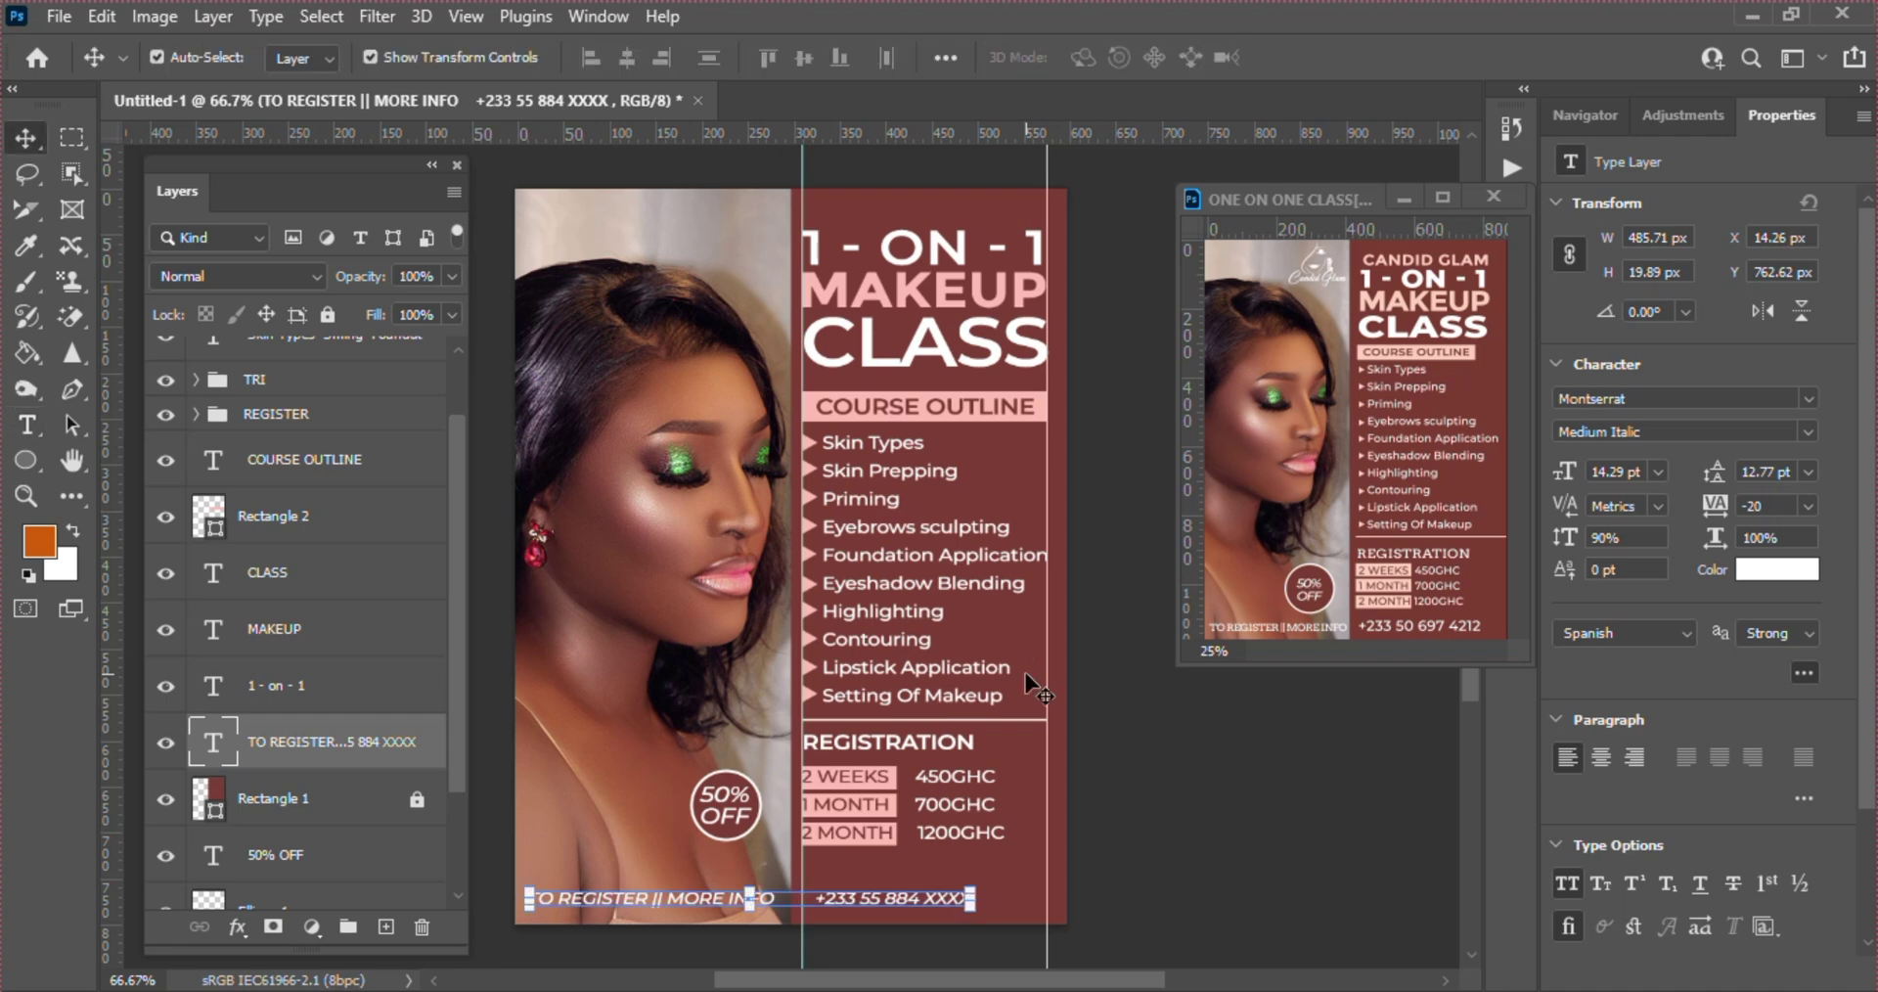
{"action": "left_click", "coordinate": [1174, 821]}
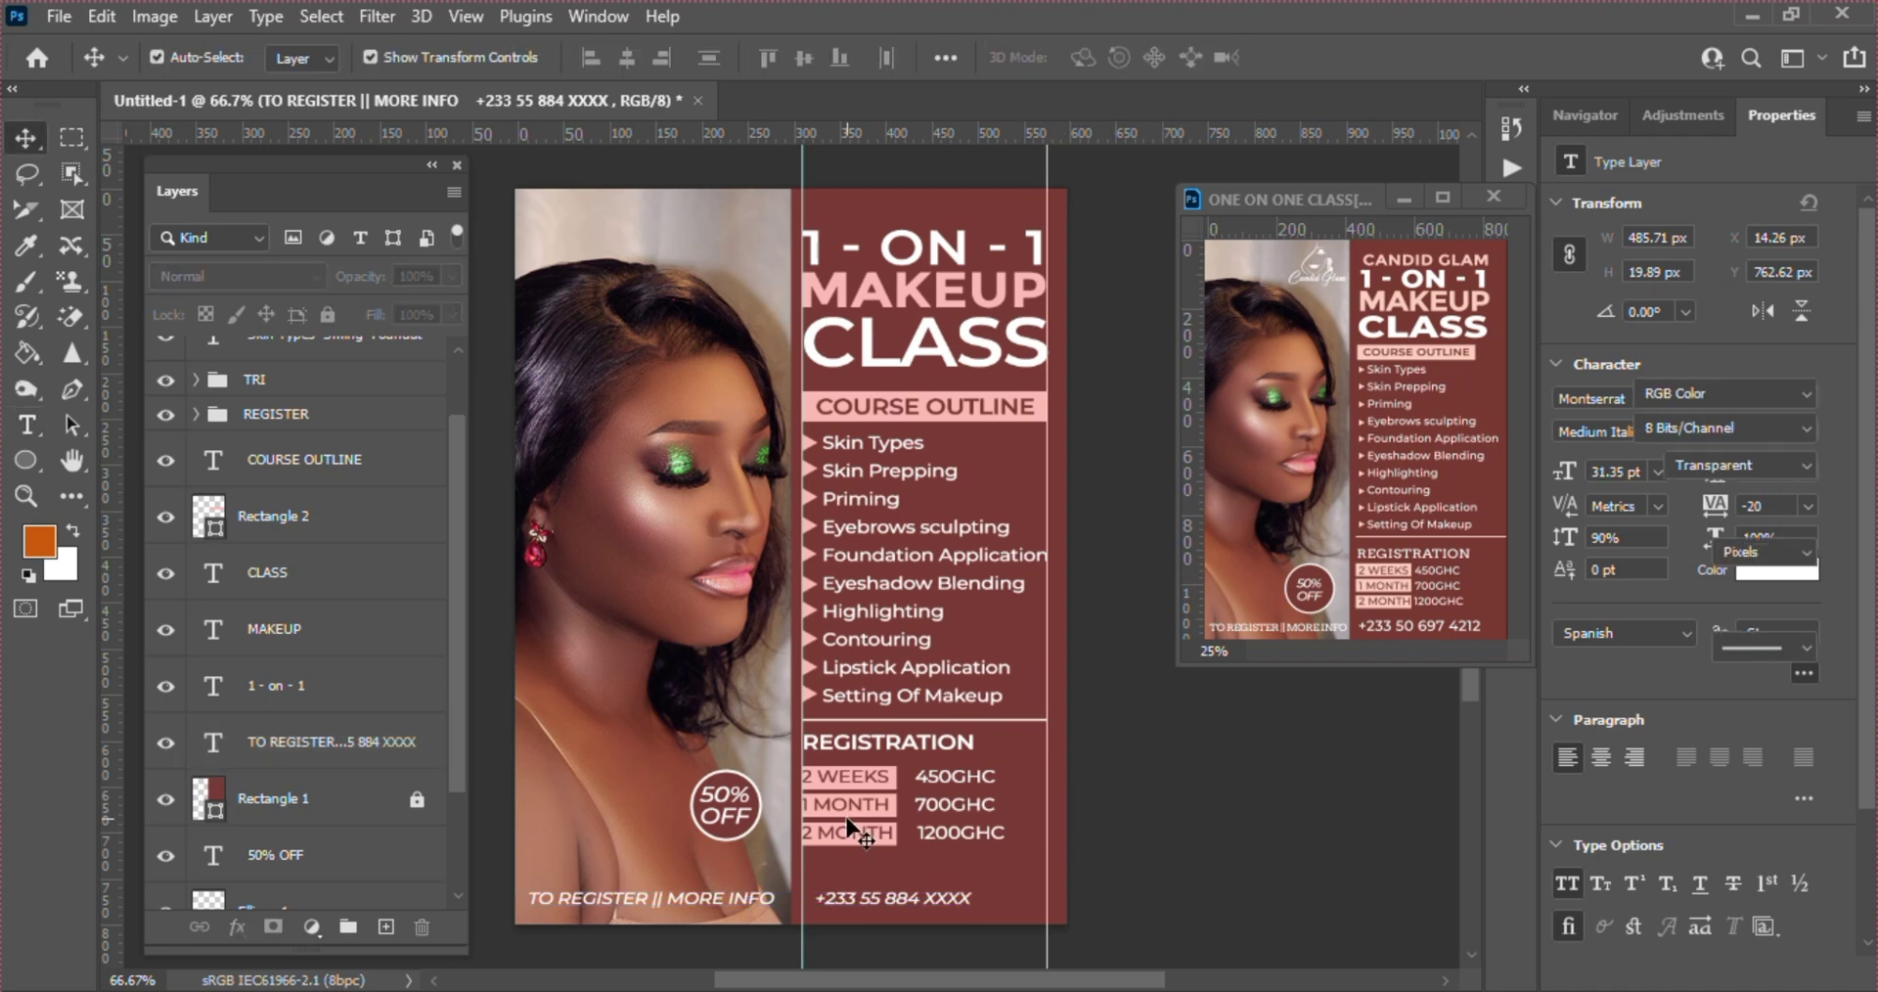
- Enlarge the 50% OFF text and its circle together to about 80 px and lower the badge to about X 187 px, Y 649 px
{"action": "left_click", "coordinate": [732, 813]}
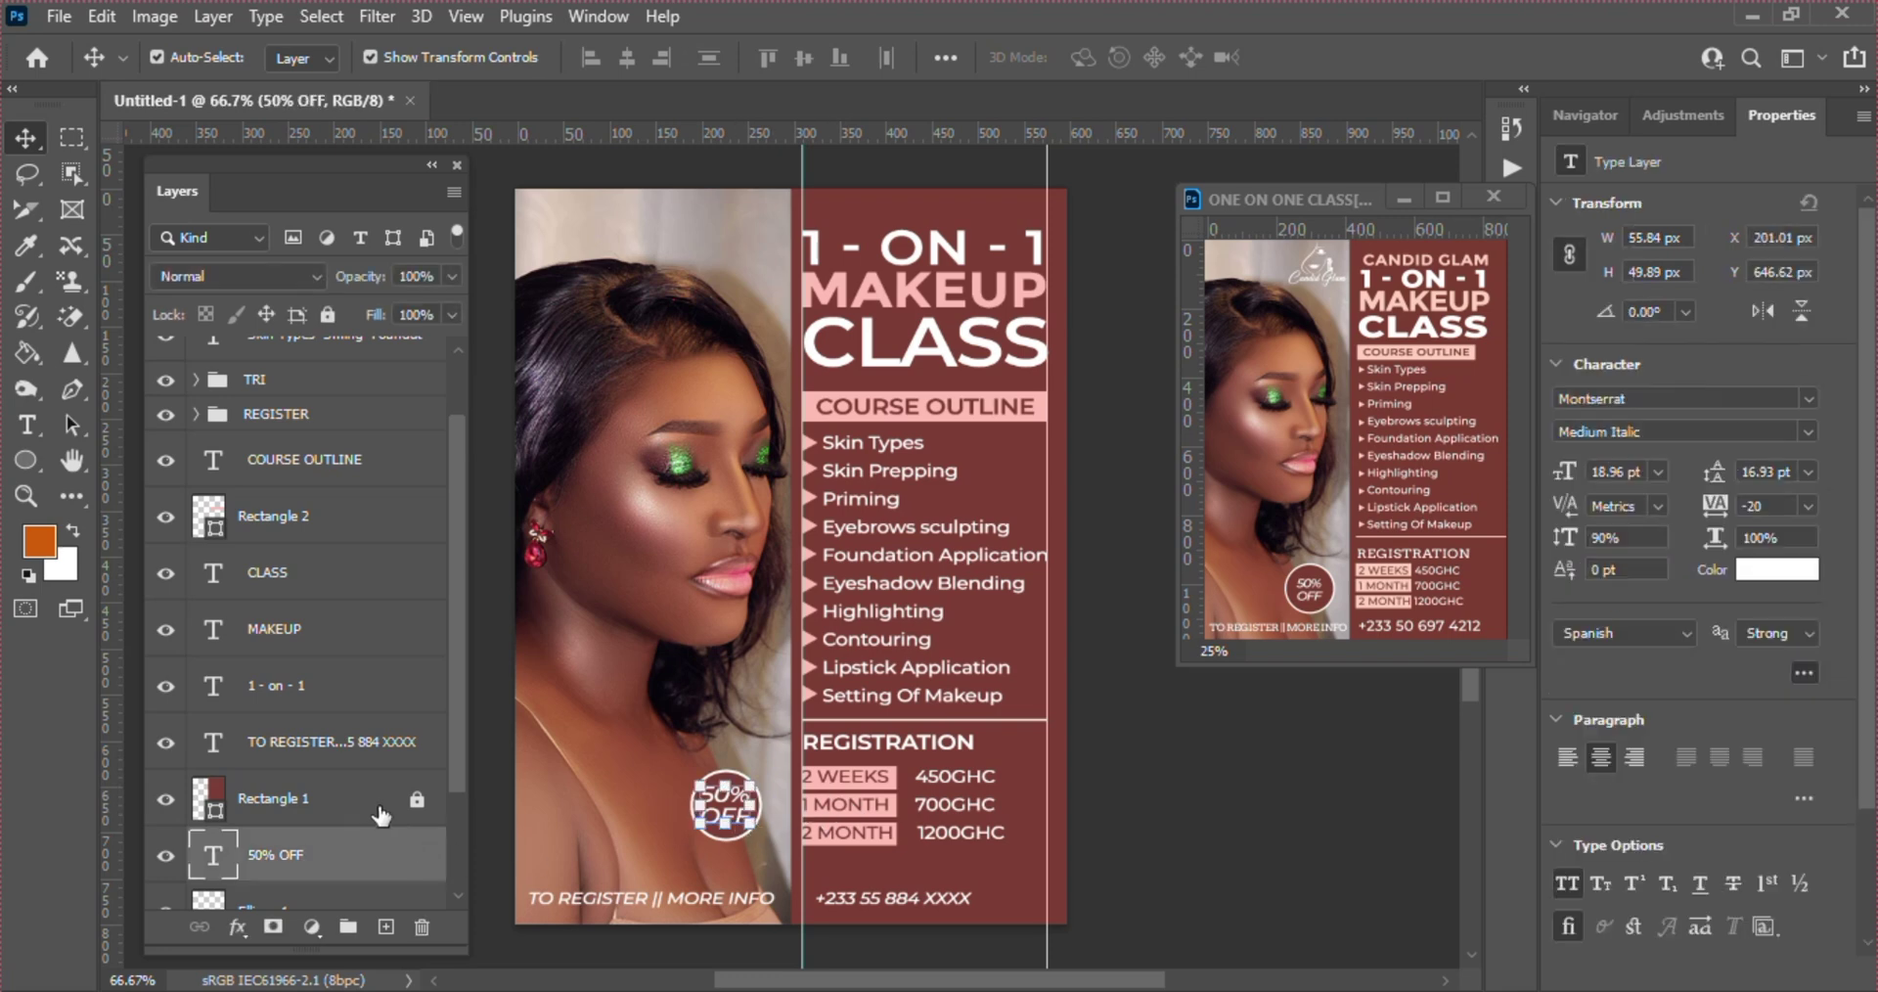
{"action": "left_click_drag", "start_coordinate": [460, 719], "coordinate": [460, 778]}
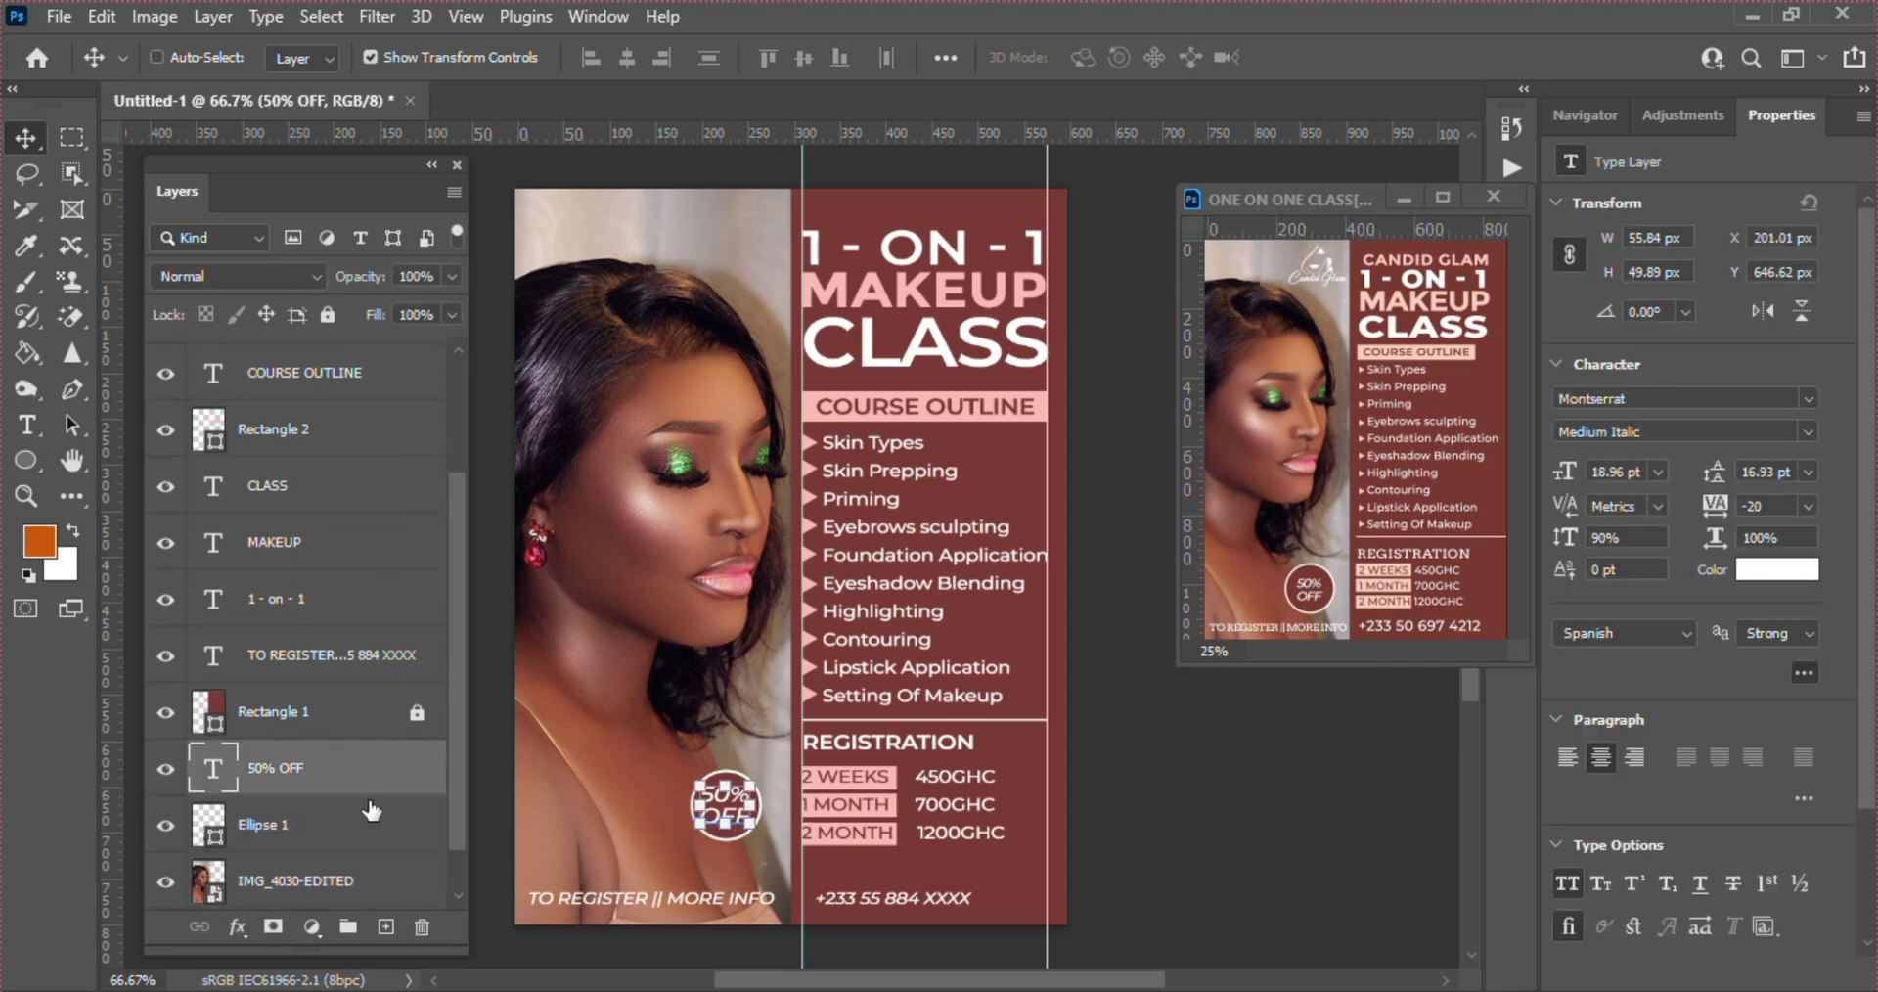
{"action": "left_click", "coordinate": [371, 819], "text": "ctrl"}
{"action": "key", "text": "ctrl+t"}
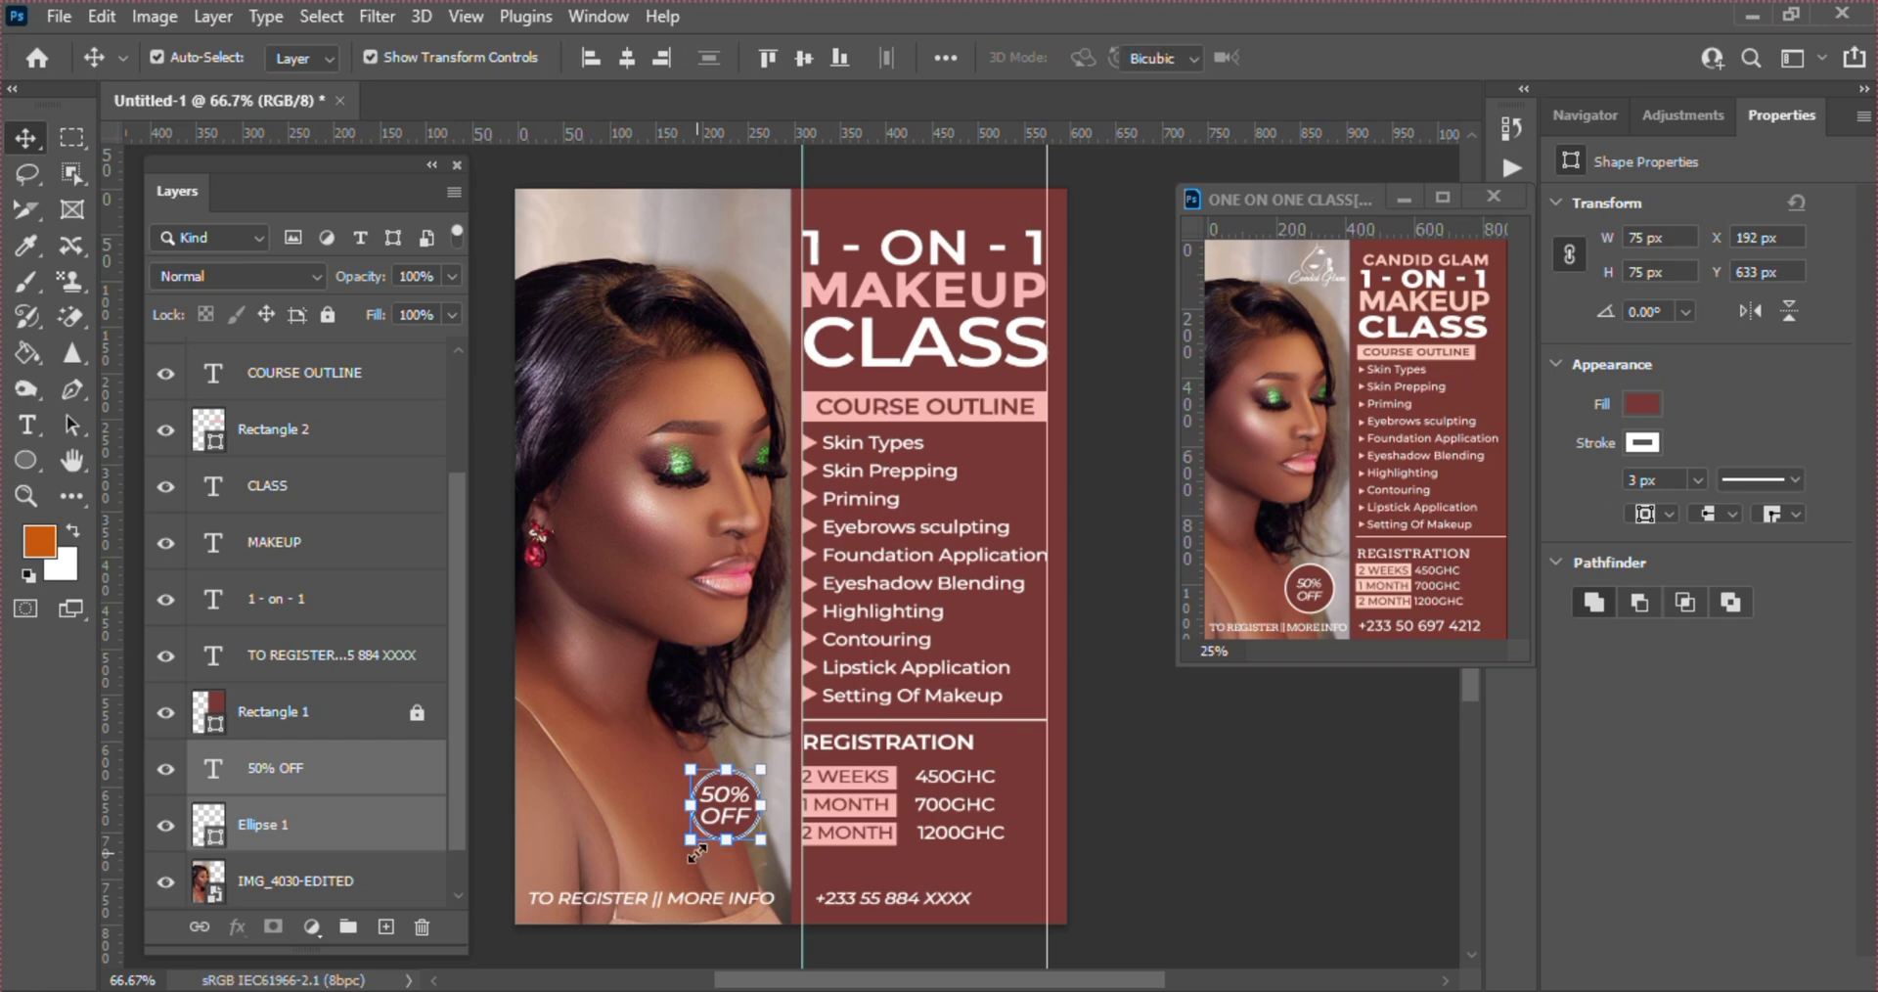
{"action": "left_click_drag", "start_coordinate": [697, 853], "coordinate": [692, 857]}
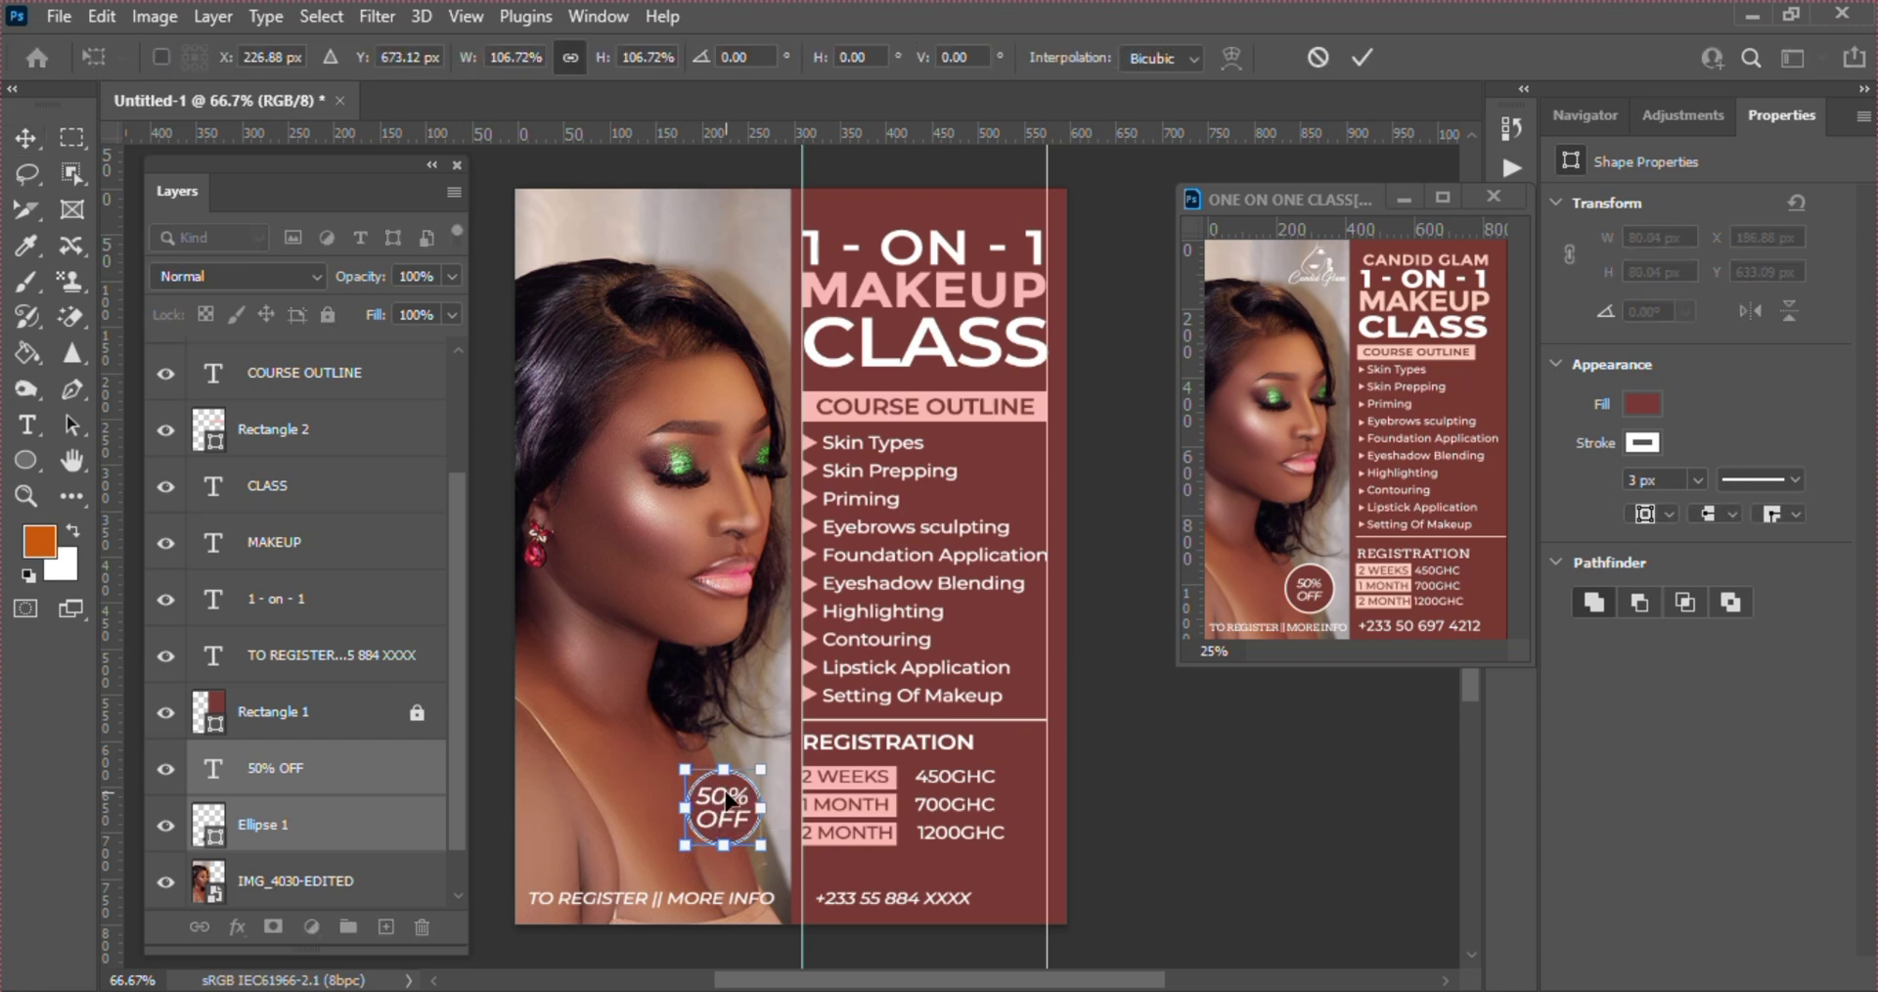
{"action": "left_click_drag", "start_coordinate": [726, 798], "coordinate": [726, 818]}
{"action": "key", "text": "Return"}
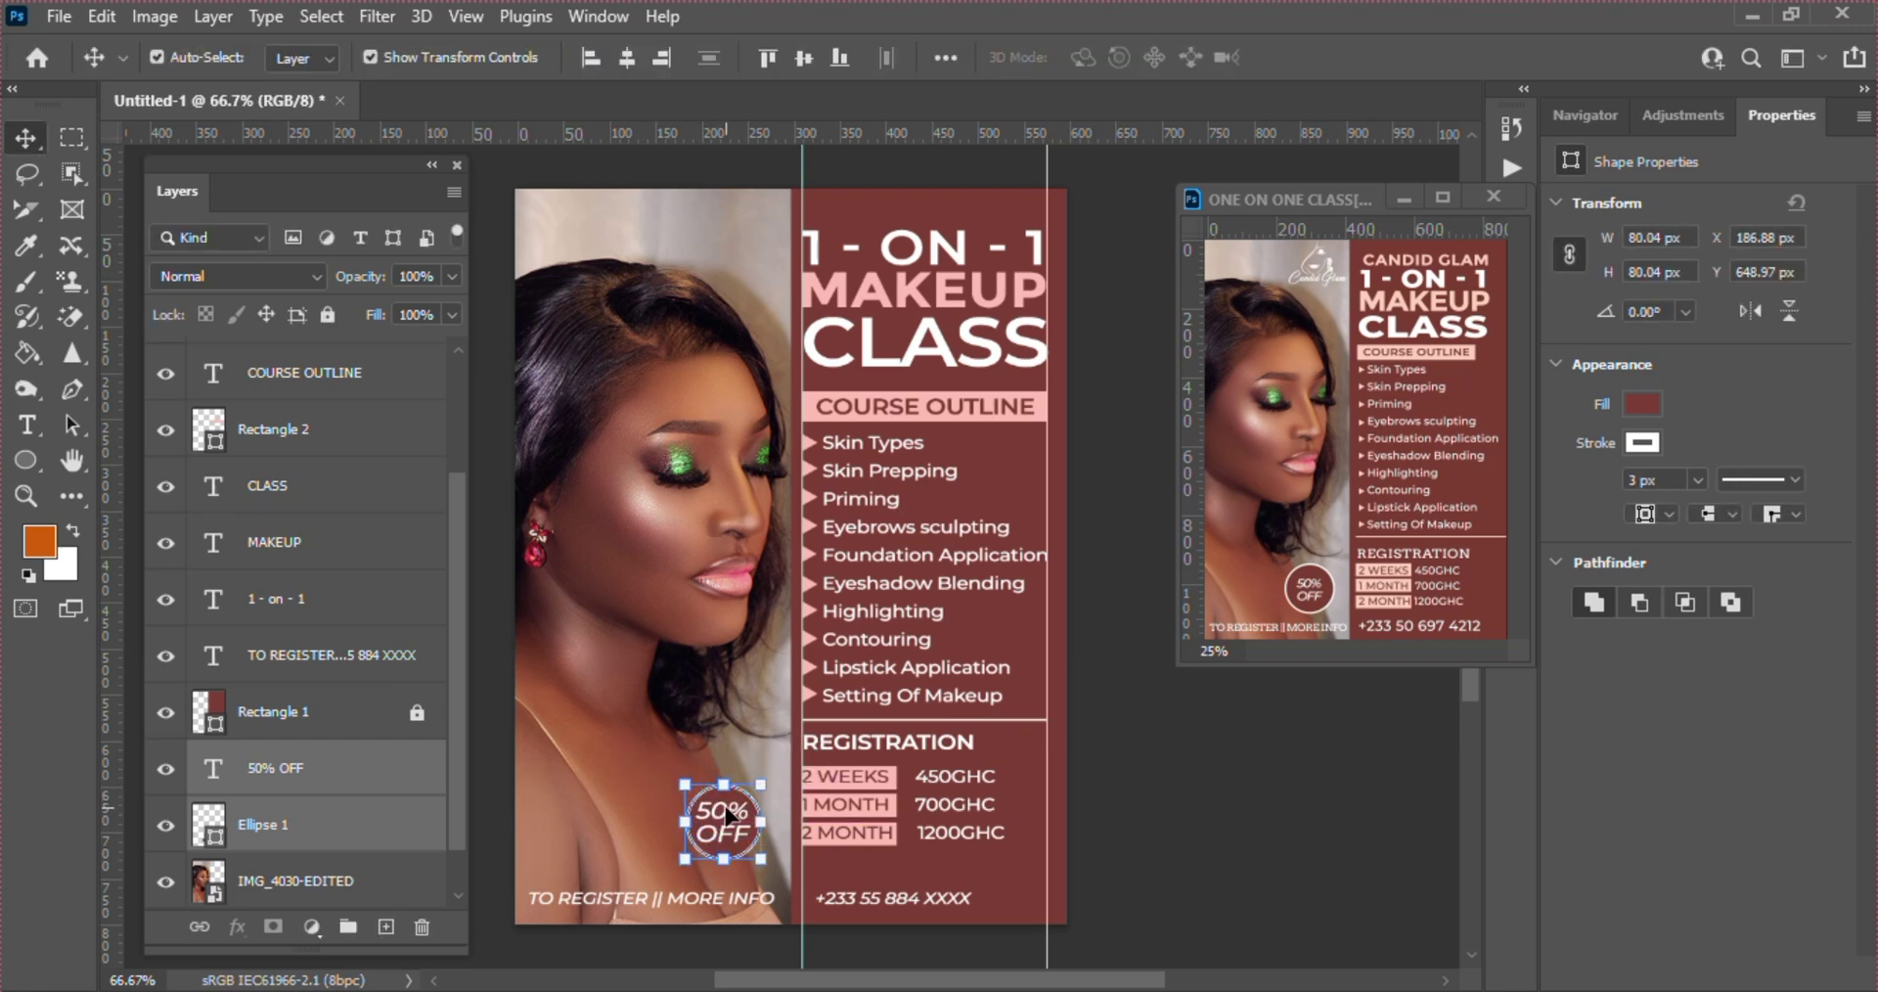
{"action": "left_click", "coordinate": [1154, 831]}
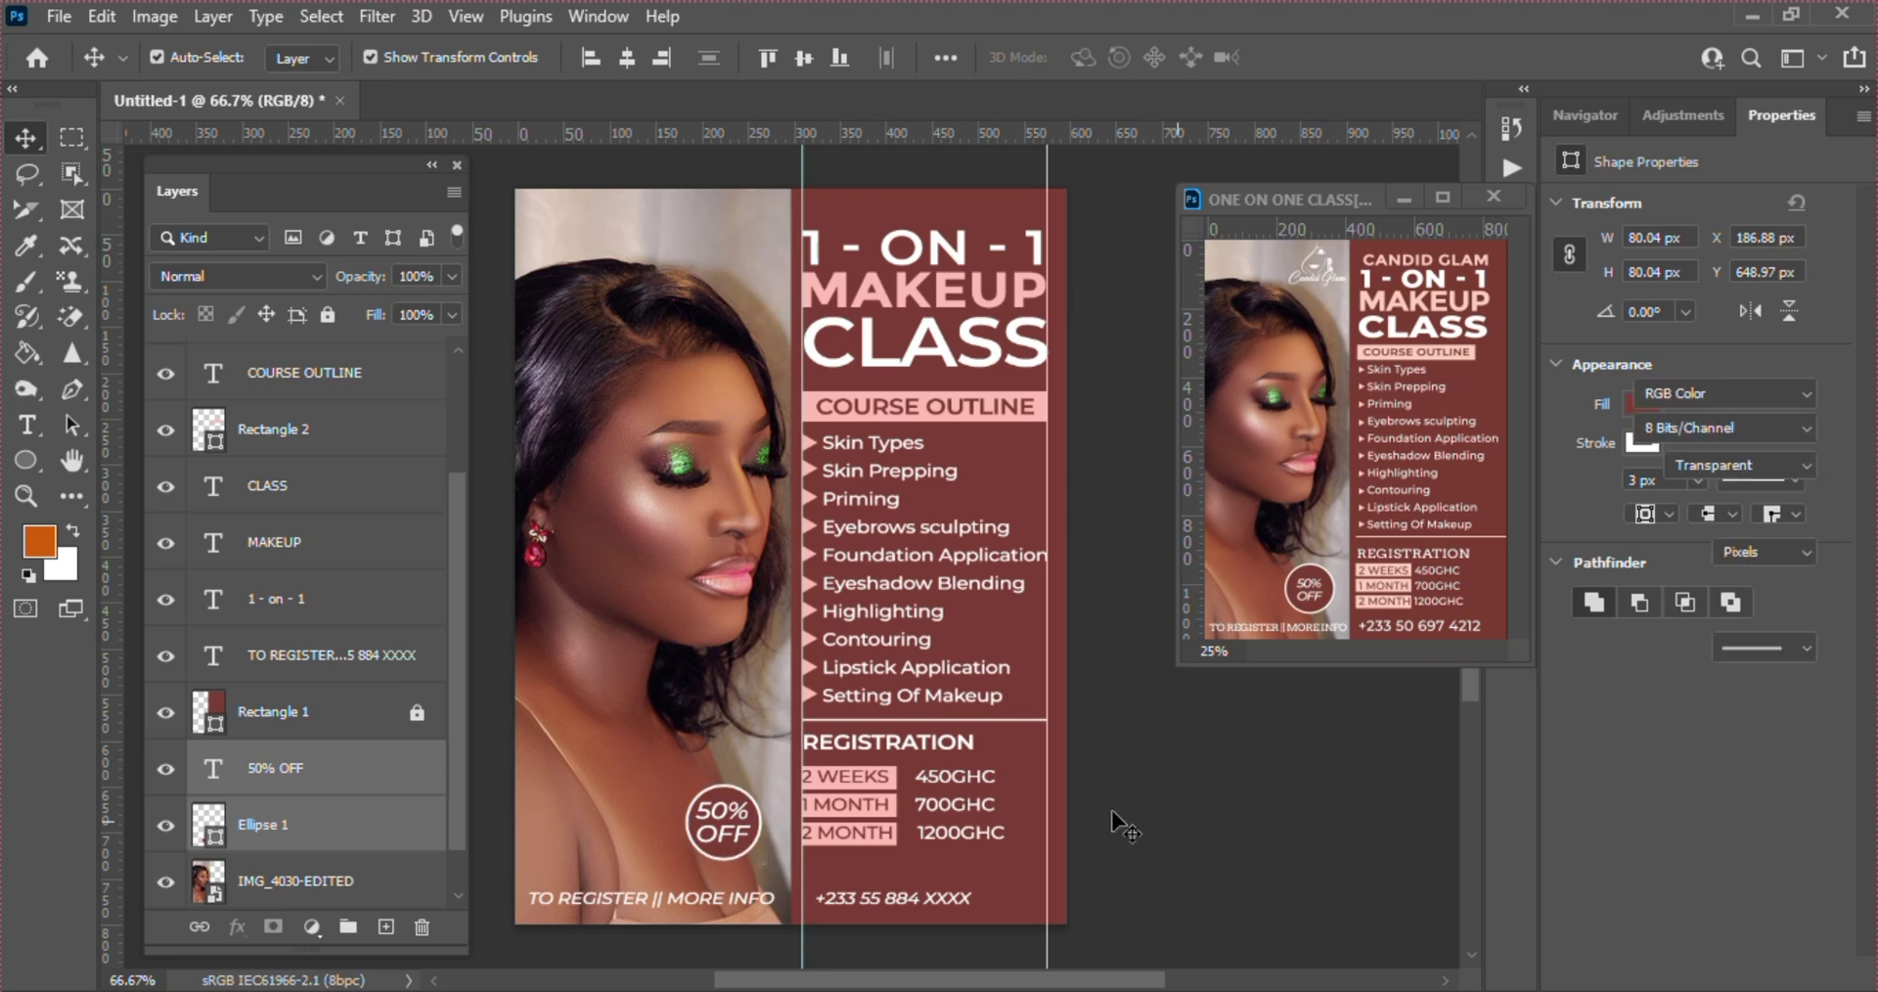
- Enlarge the REGISTER group slightly and lower it beneath the divider line, keeping its left edge on the guide
{"action": "left_click", "coordinate": [947, 748]}
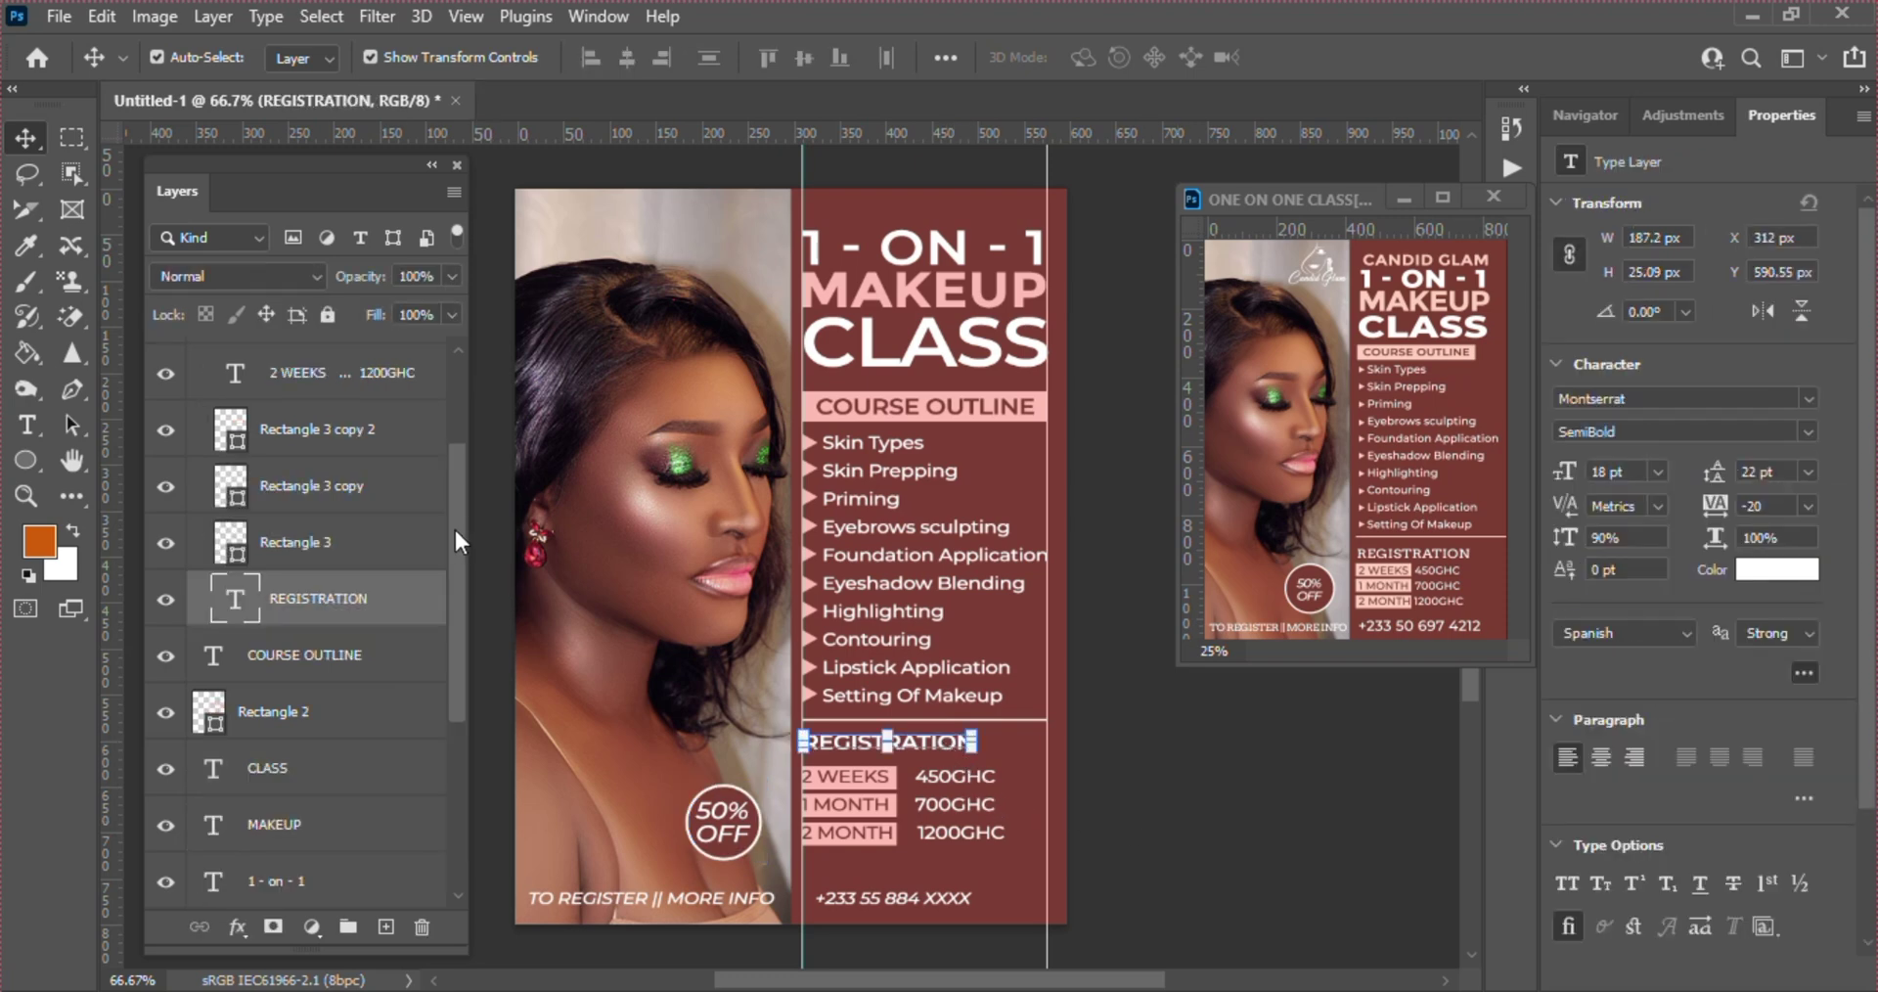
{"action": "scroll", "coordinate": [456, 509], "scroll_direction": "up", "scroll_amount": 2}
{"action": "left_click", "coordinate": [380, 439]}
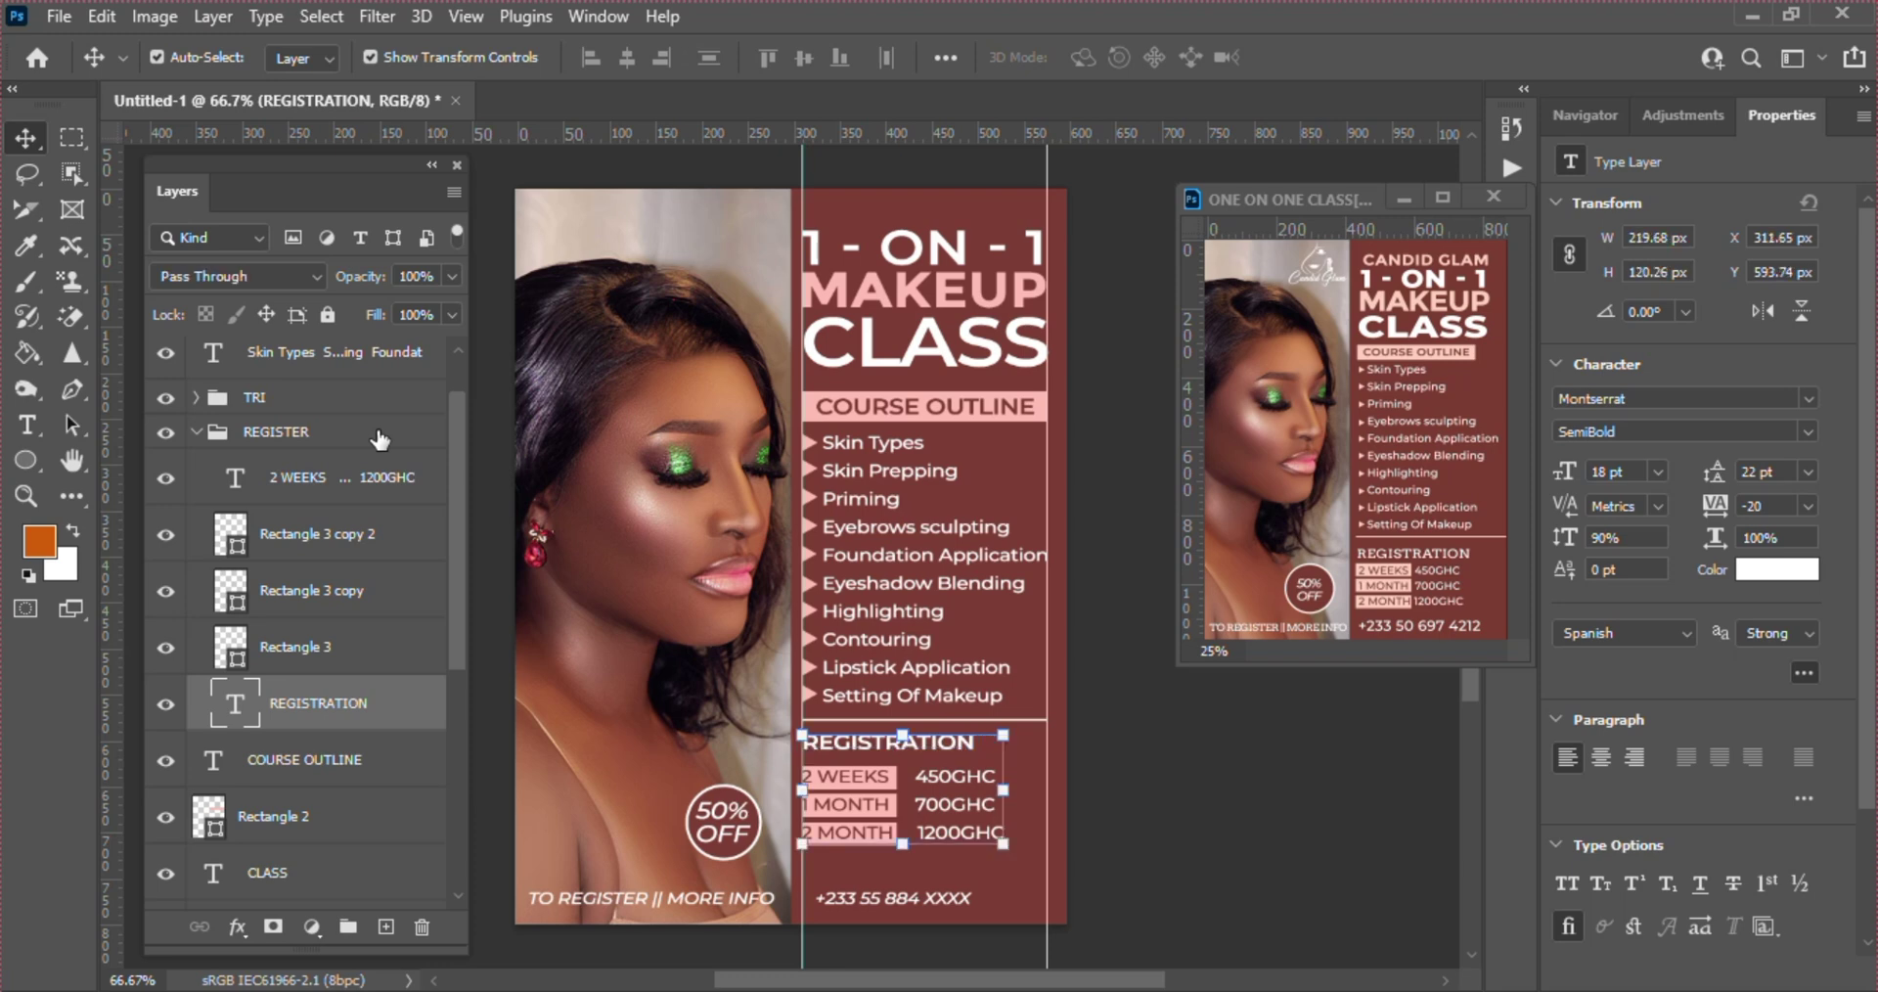
{"action": "left_click", "coordinate": [1004, 845]}
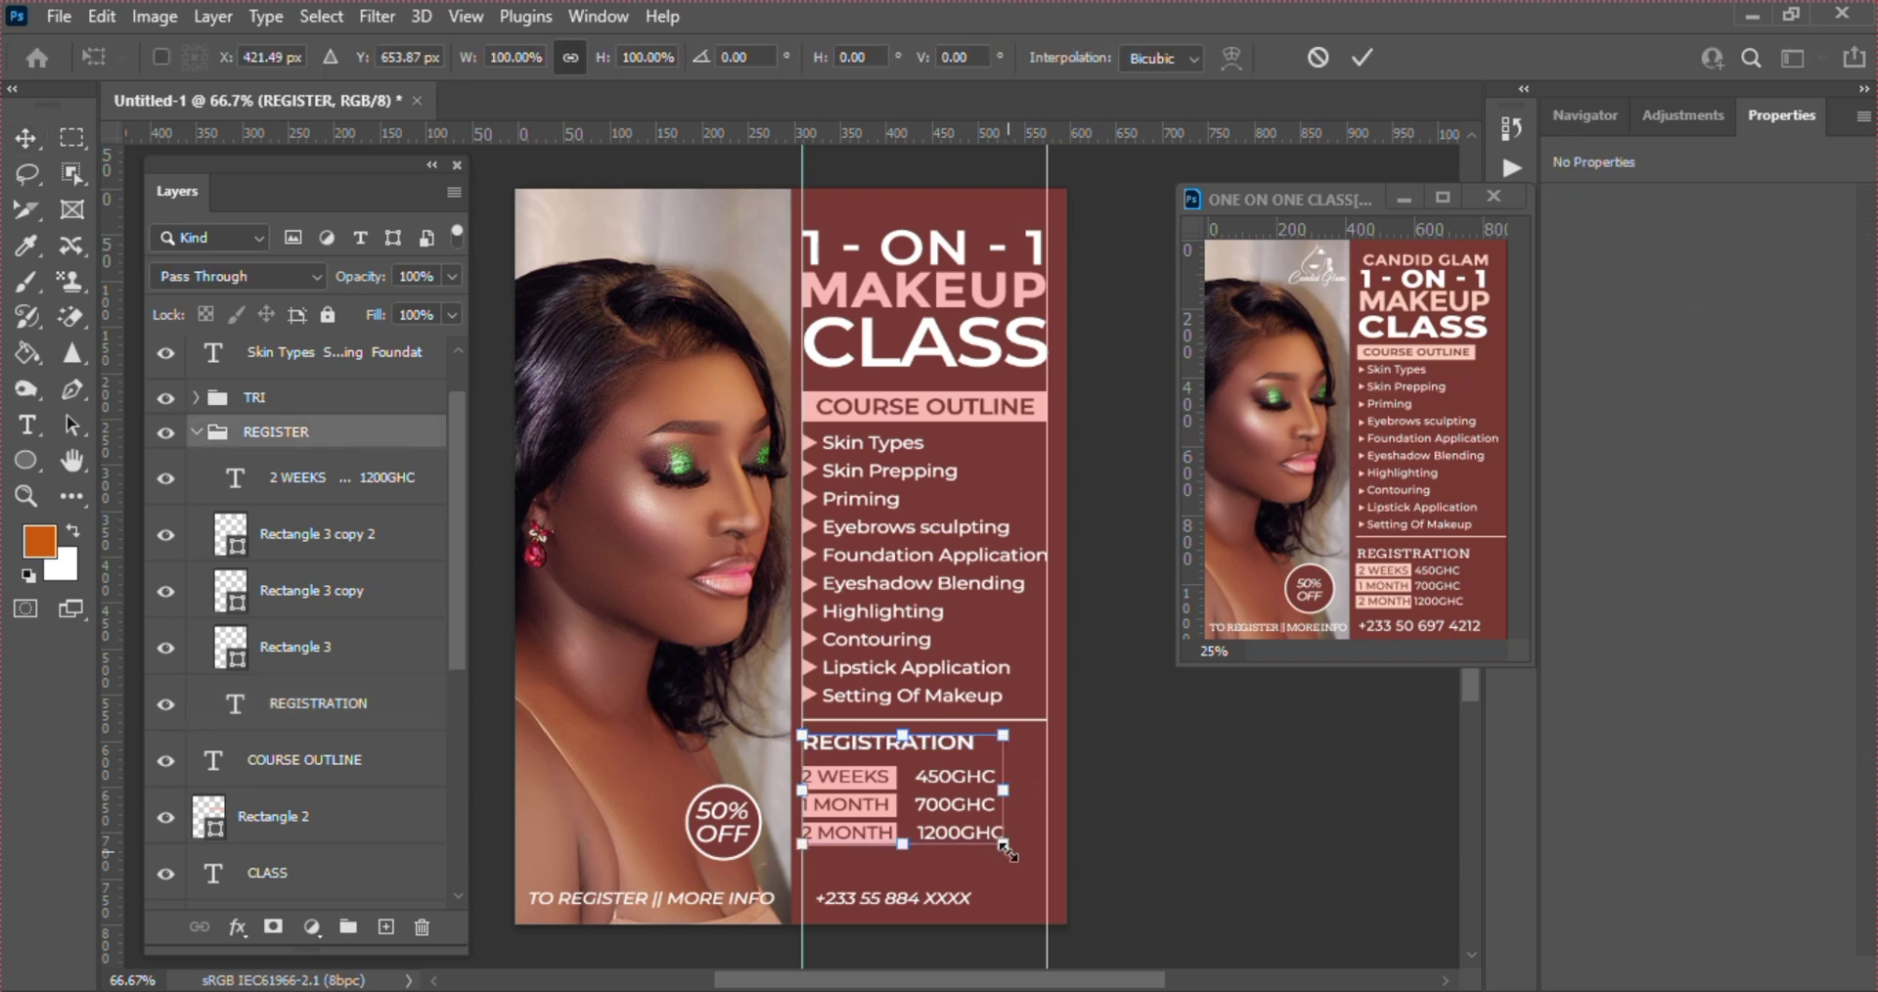
{"action": "left_click_drag", "start_coordinate": [1008, 850], "coordinate": [942, 811]}
{"action": "key", "text": "Return"}
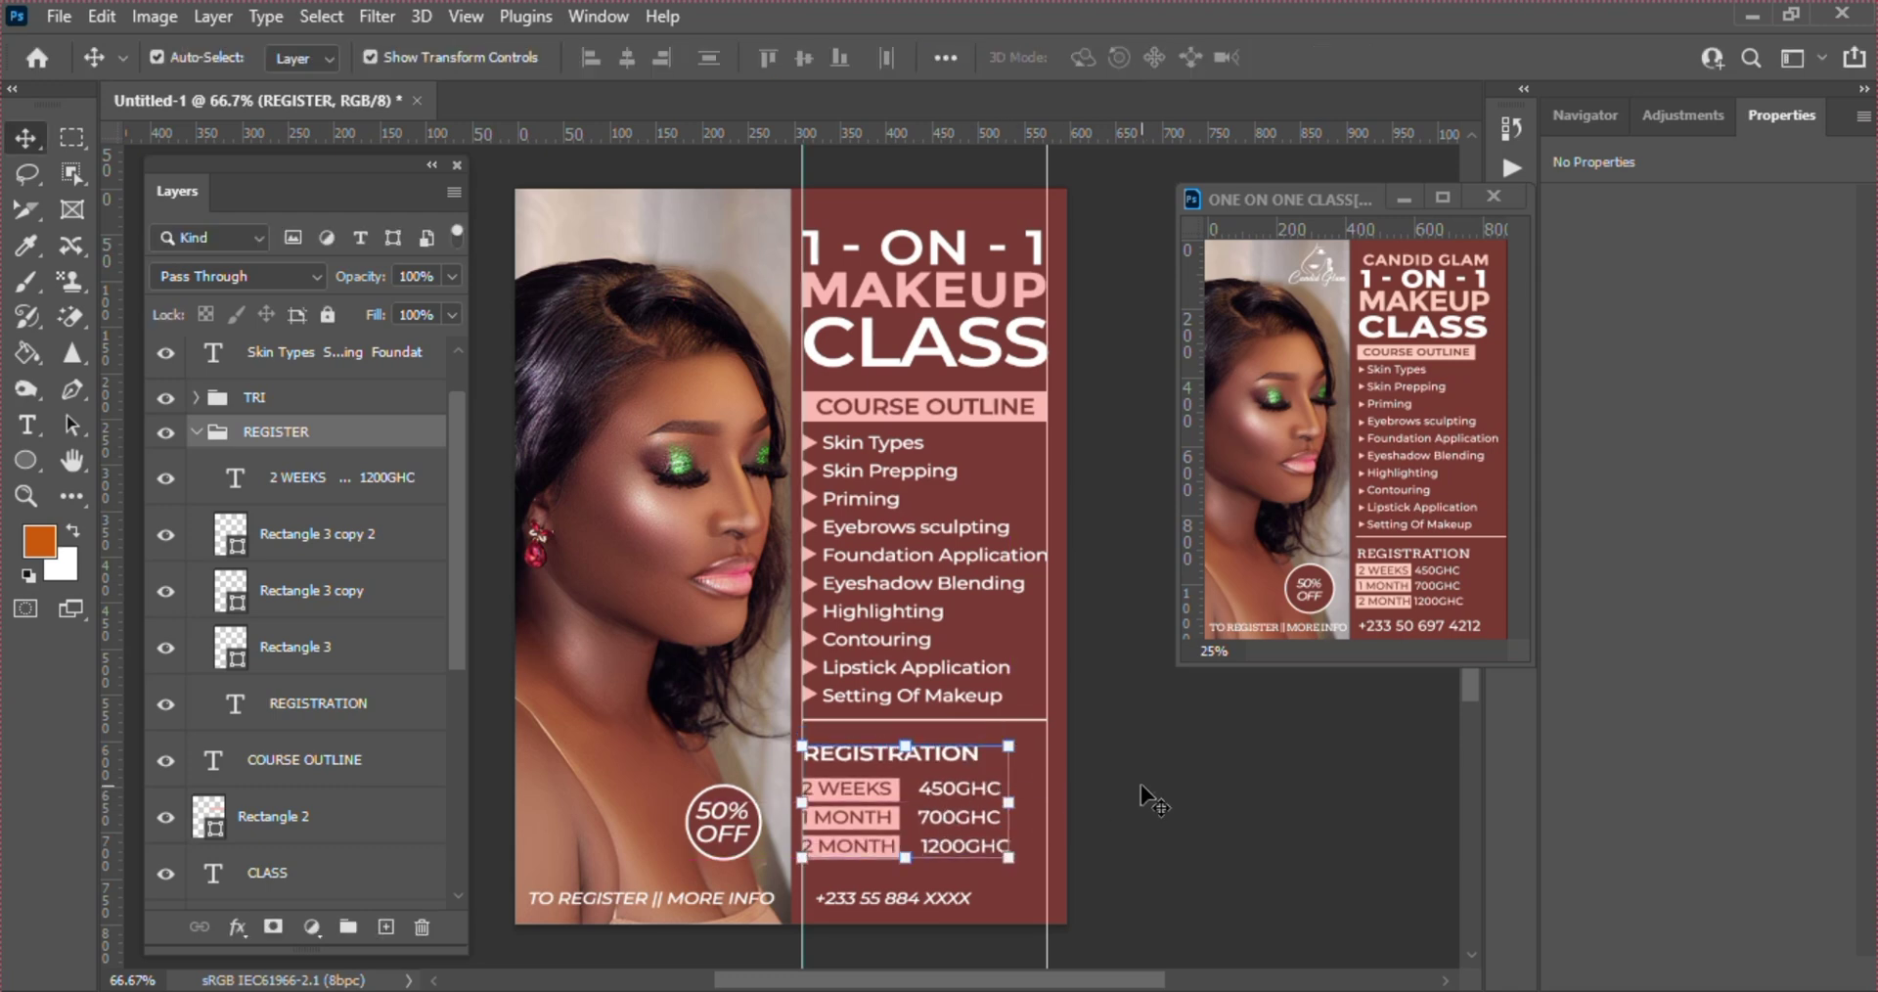
{"action": "left_click", "coordinate": [1073, 743]}
{"action": "left_click", "coordinate": [1018, 722]}
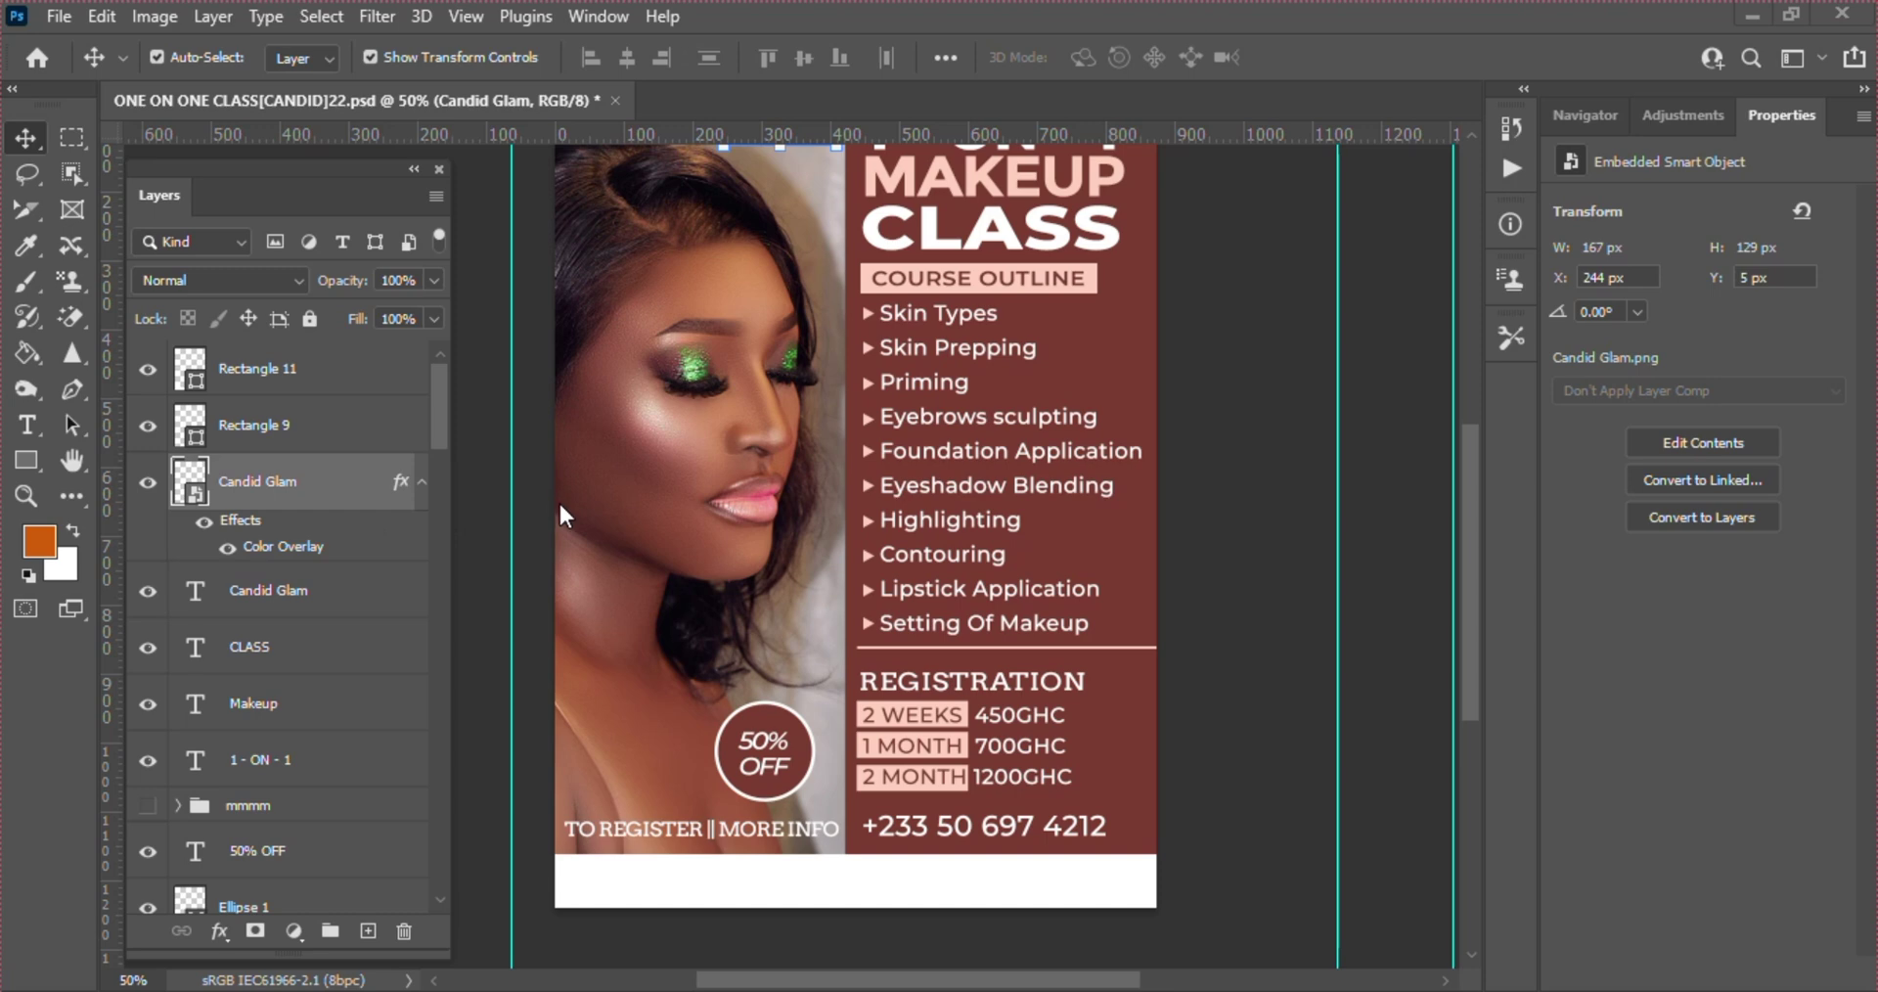
- In ONE ON ONE CLASS[CANDID]22.psd, draw a rectangle about 958 × 96 px over the white footer strip and bring its layer to the front
{"action": "left_click", "coordinate": [28, 461]}
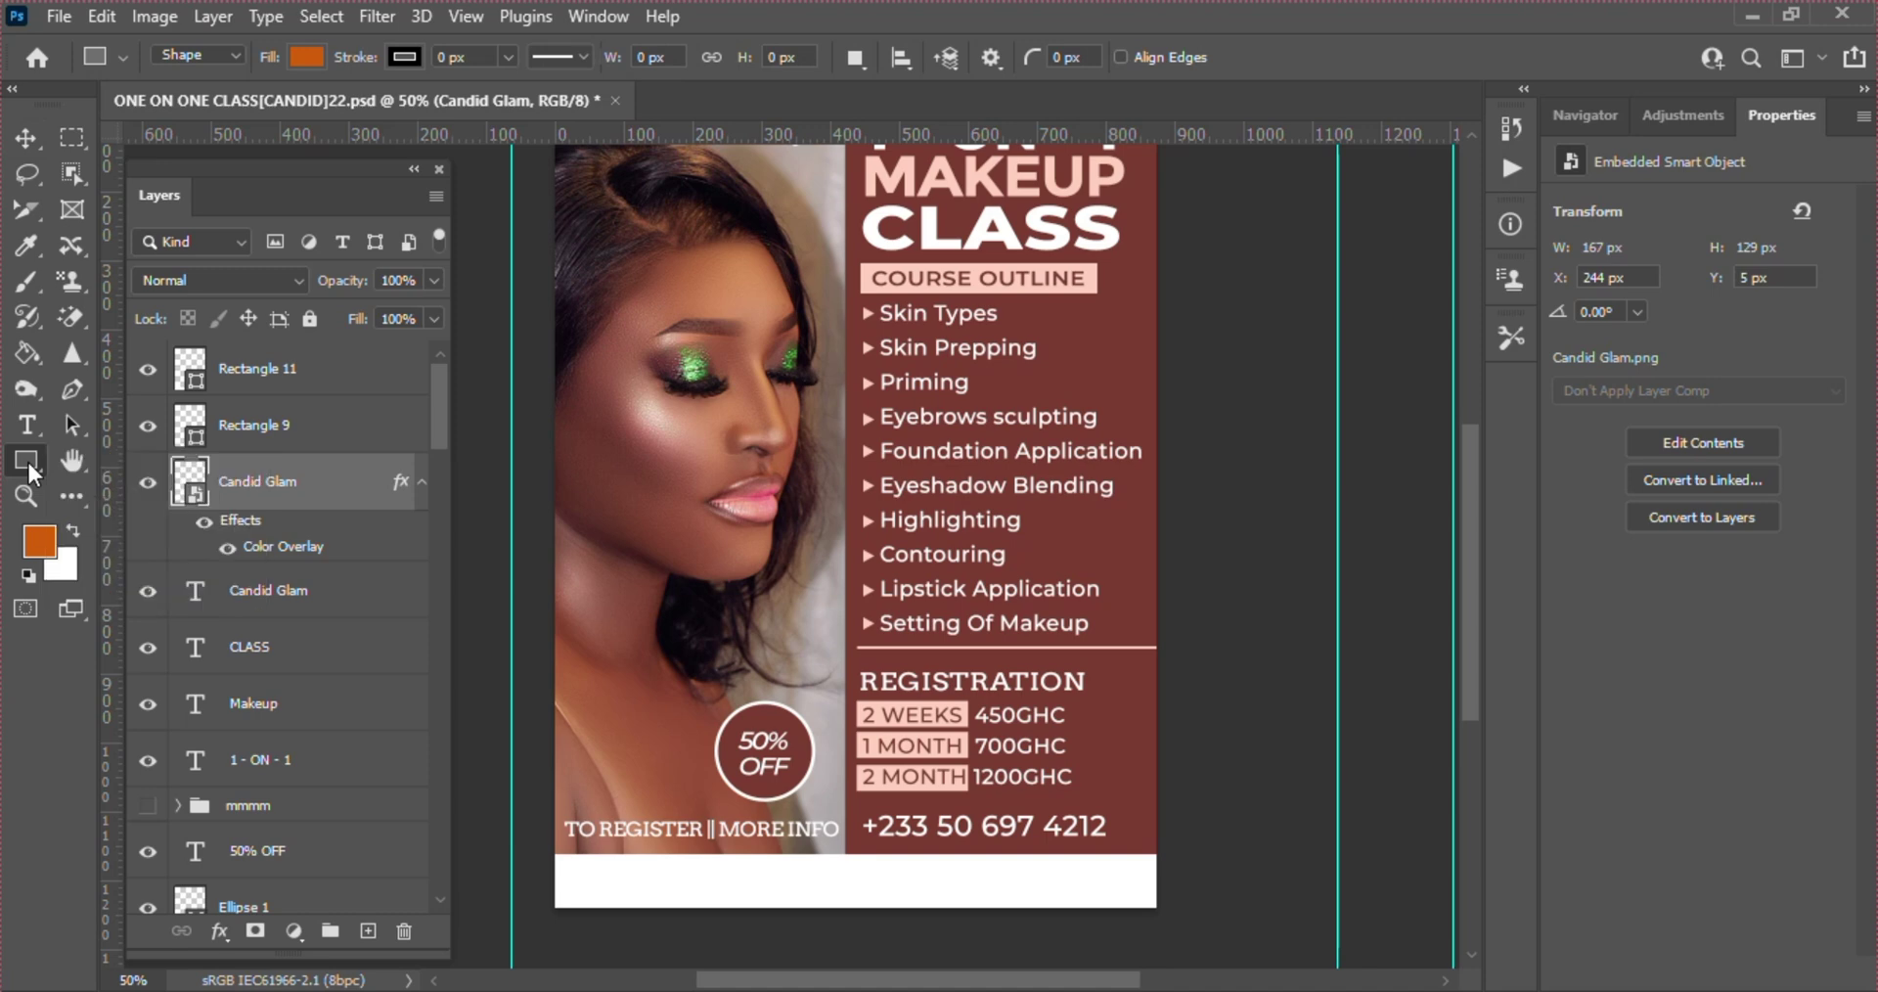
{"action": "left_click_drag", "start_coordinate": [1185, 919], "coordinate": [526, 853]}
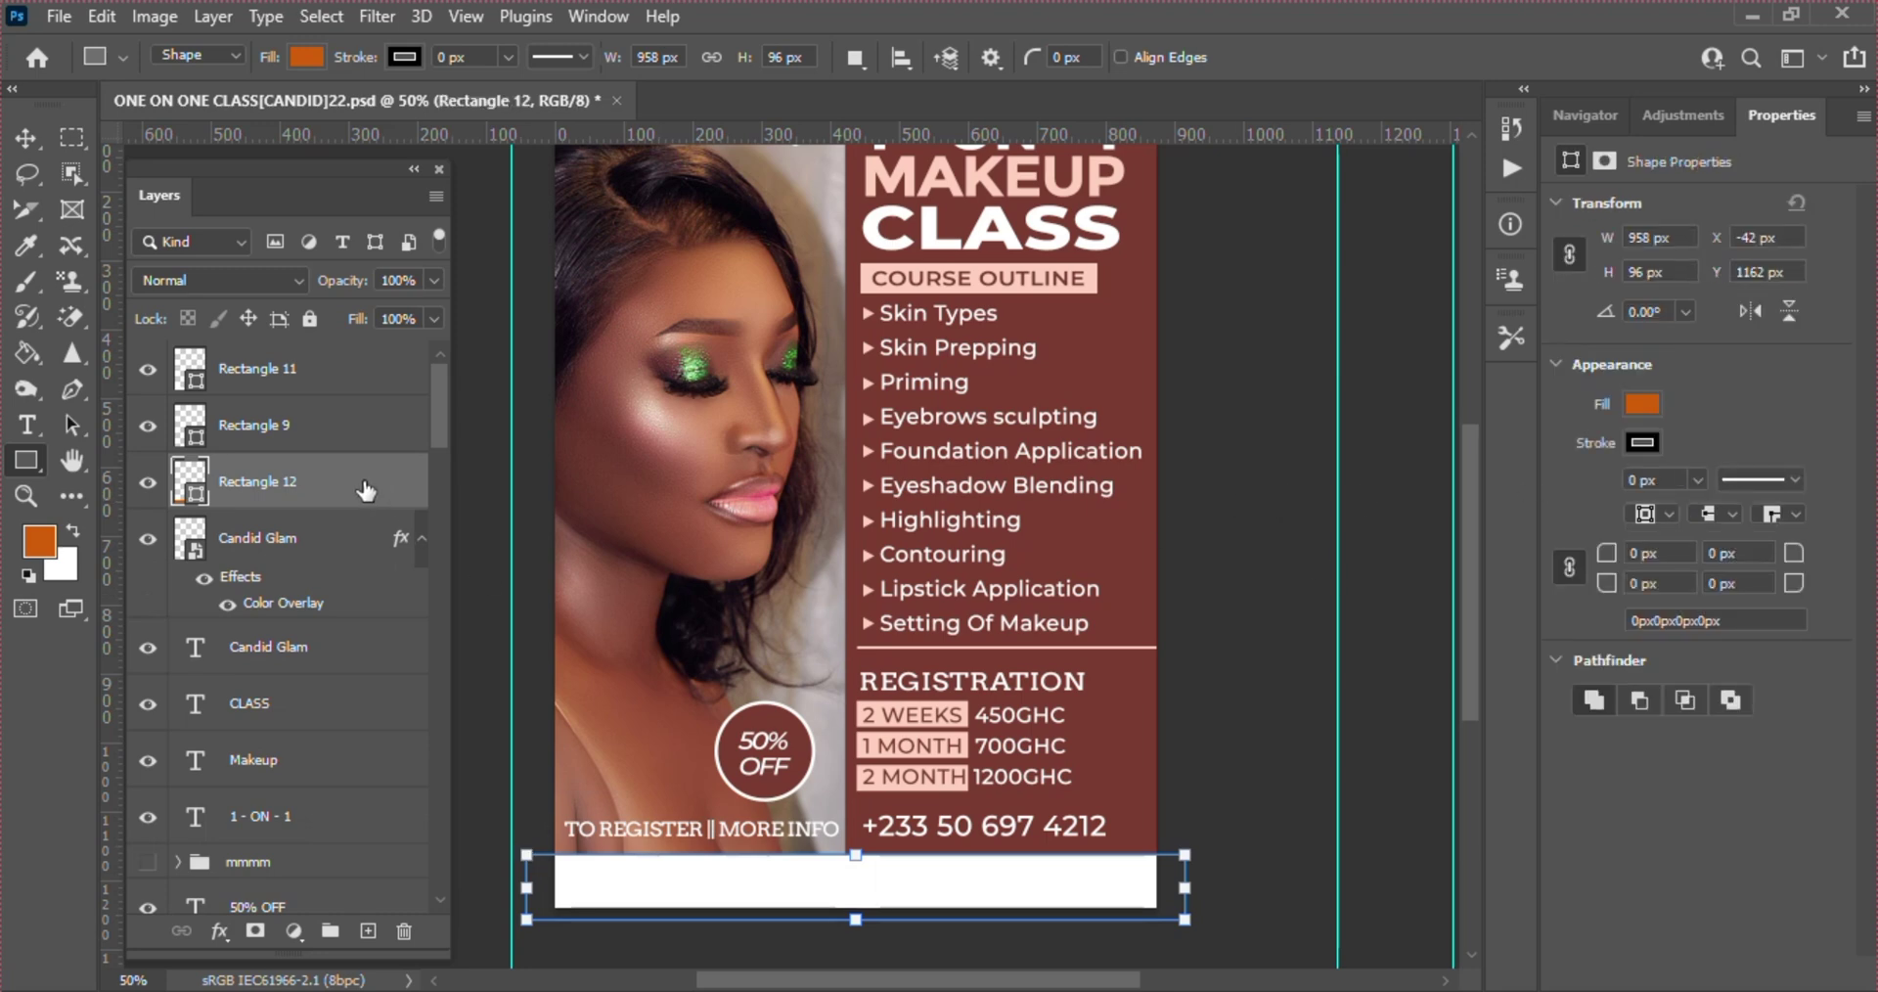
{"action": "left_click_drag", "start_coordinate": [364, 486], "coordinate": [311, 375]}
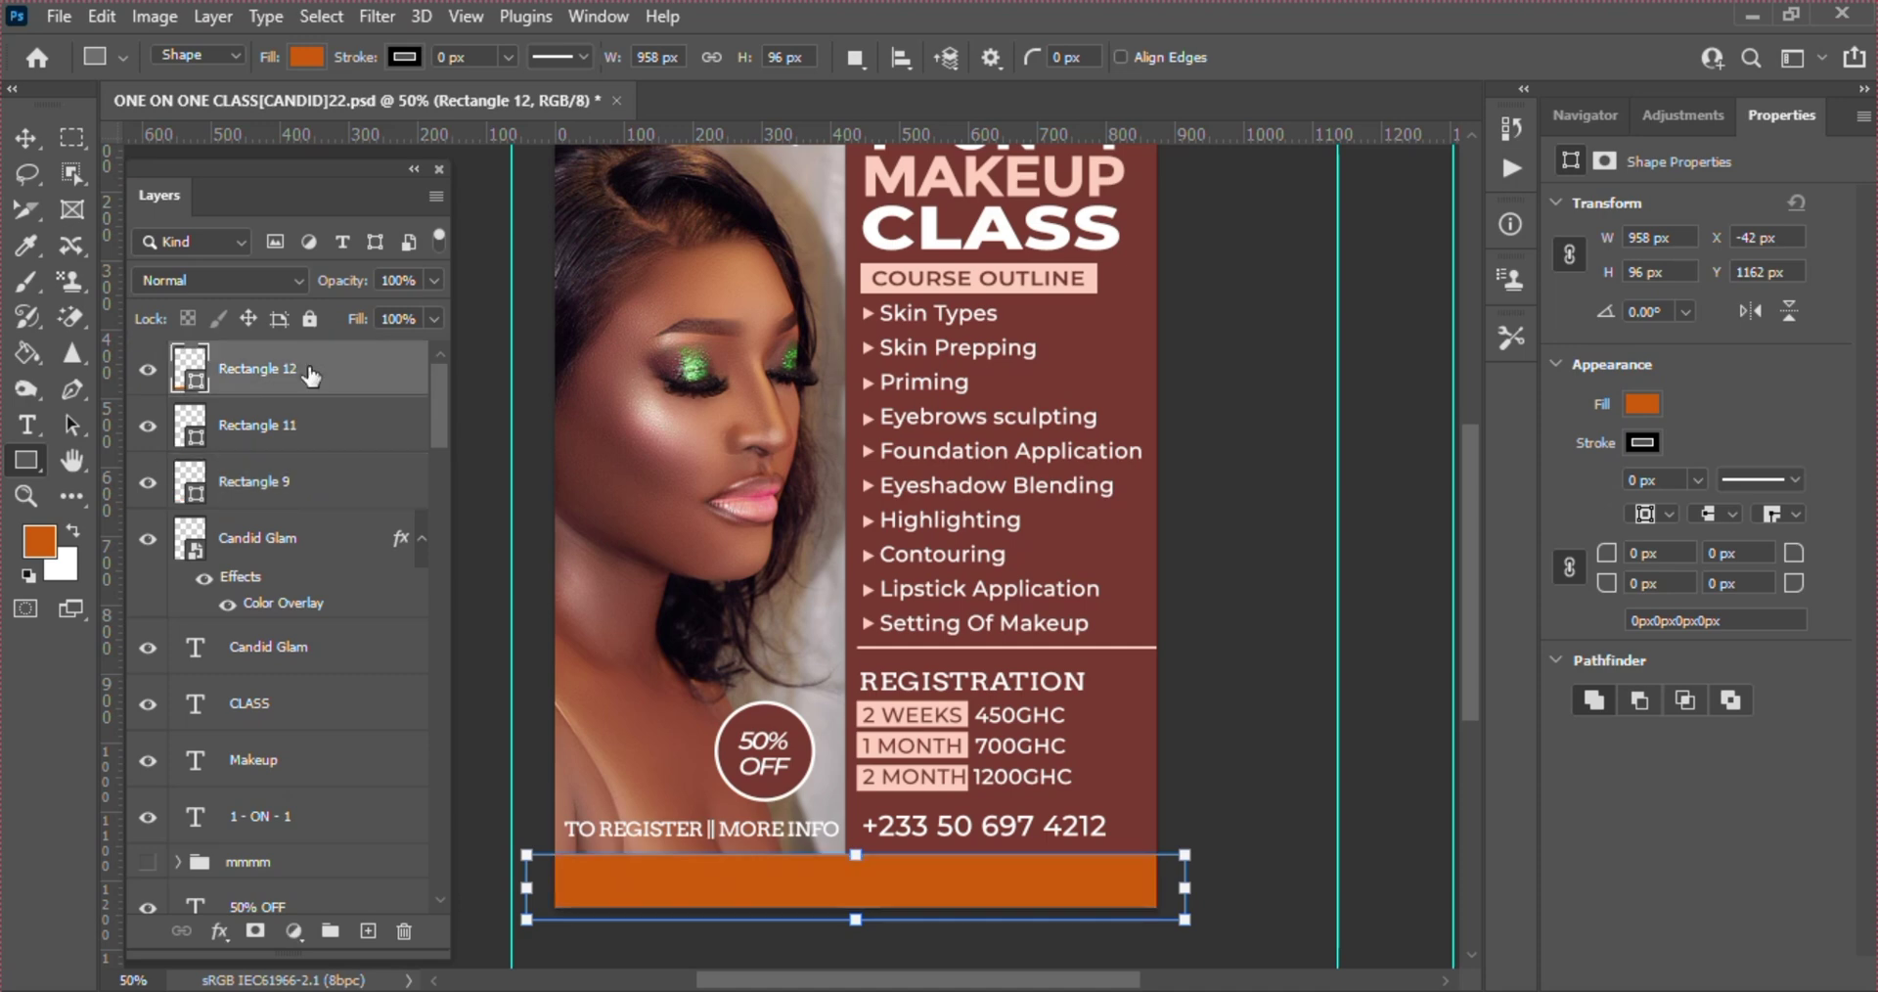
- Fill the new footer rectangle with white and remove its stroke
{"action": "left_click", "coordinate": [1647, 399]}
{"action": "left_click", "coordinate": [1499, 550]}
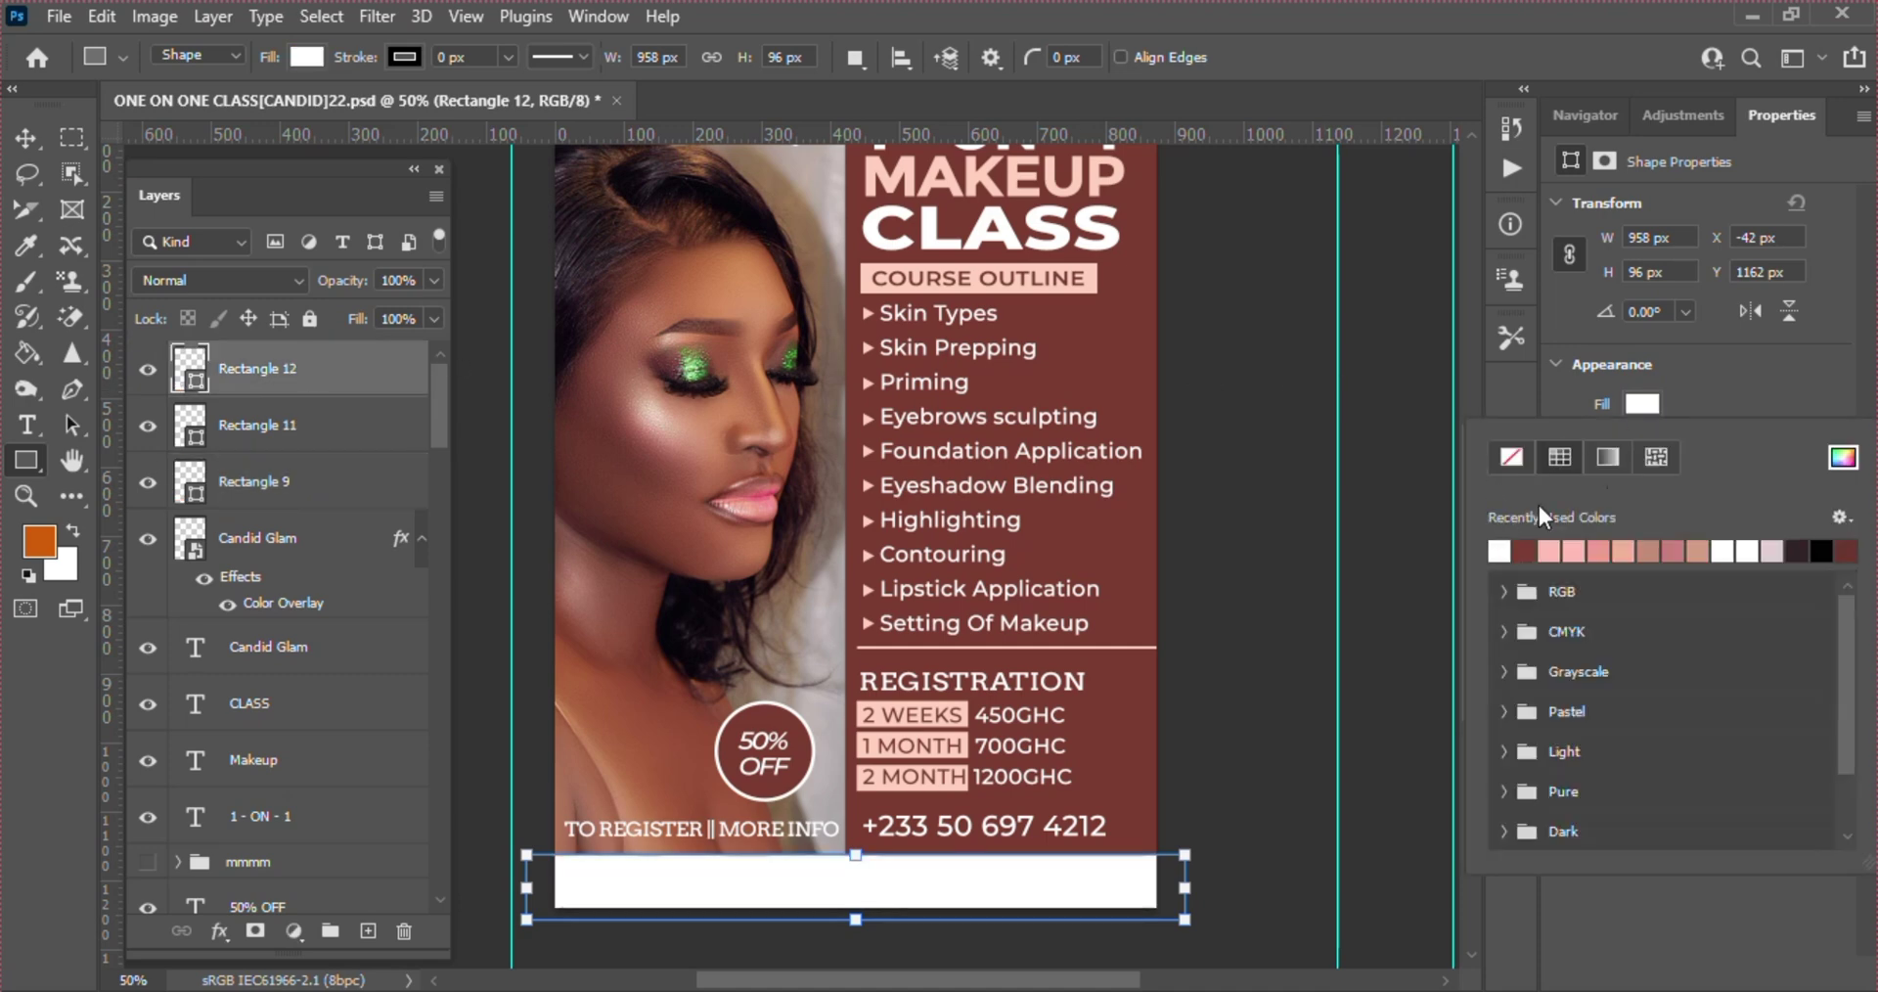
{"action": "left_click", "coordinate": [1735, 348]}
{"action": "left_click", "coordinate": [1640, 443]}
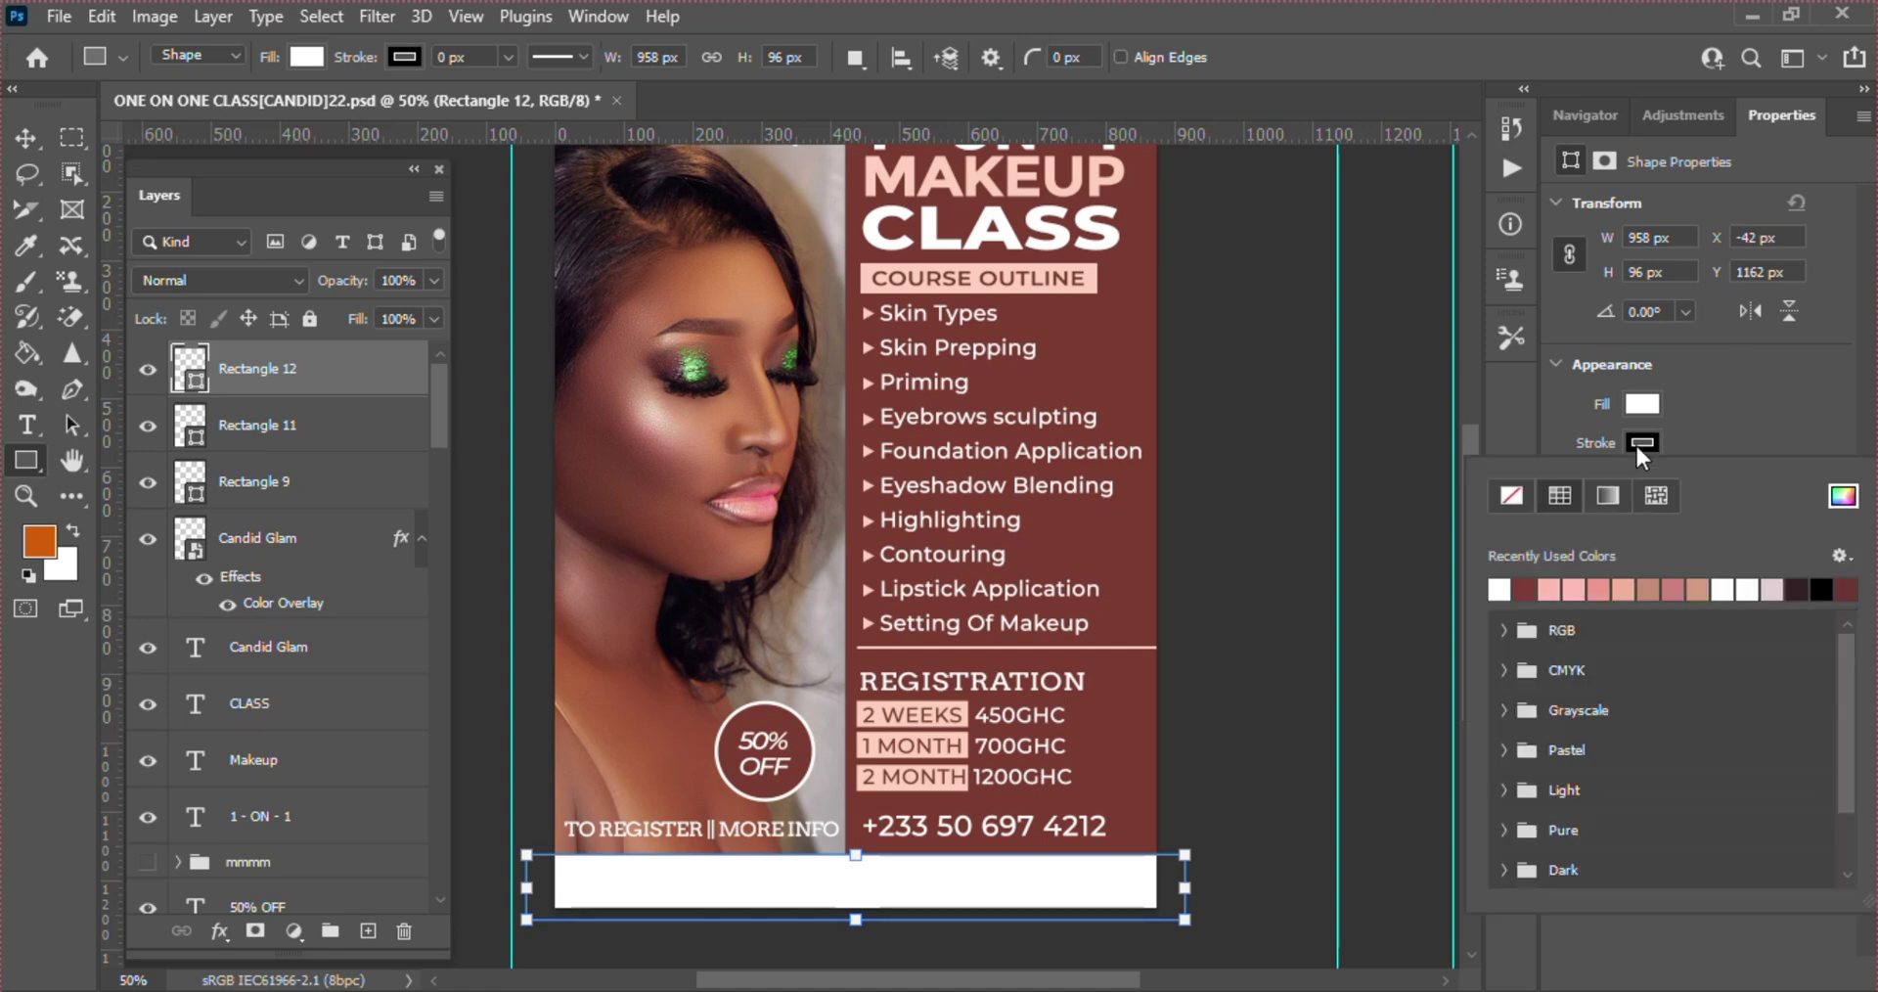
{"action": "left_click", "coordinate": [1510, 503]}
{"action": "left_click", "coordinate": [1551, 421]}
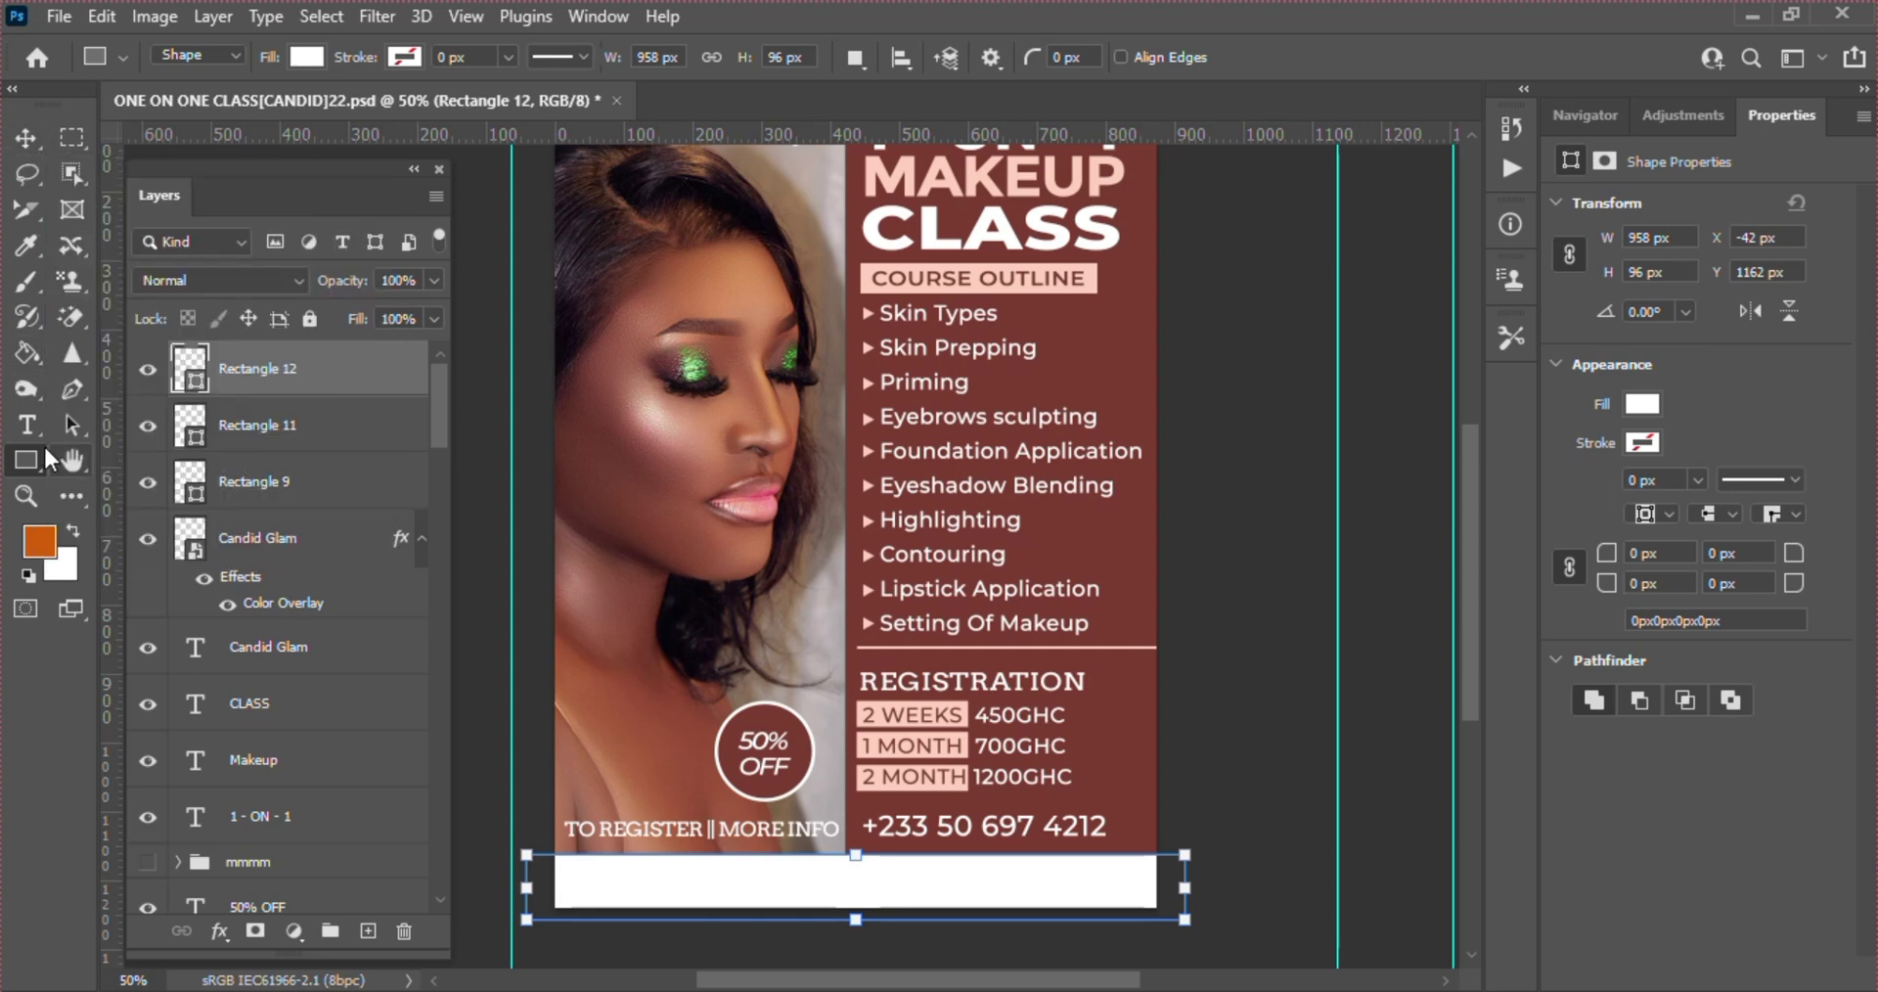
- Add a SOCIAL MEDIA text line in the white footer strip, replacing the placeholder text
{"action": "left_click", "coordinate": [29, 422]}
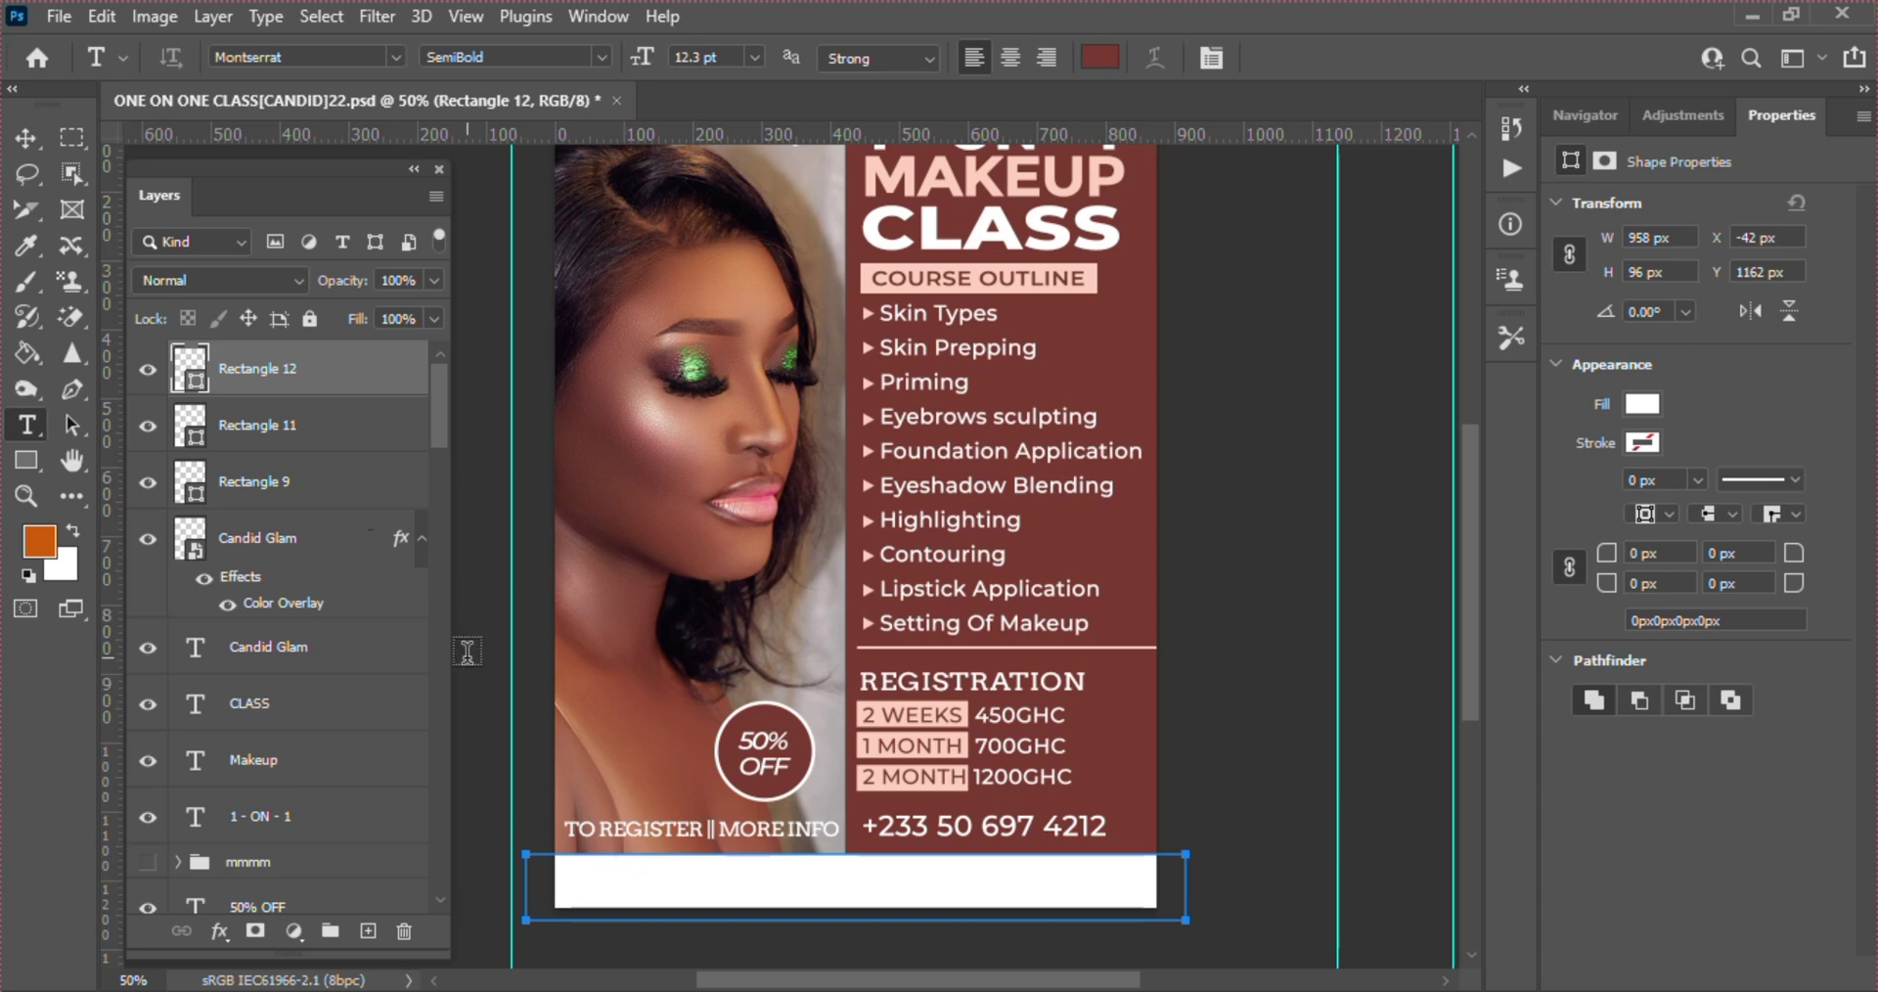
{"action": "left_click", "coordinate": [324, 433]}
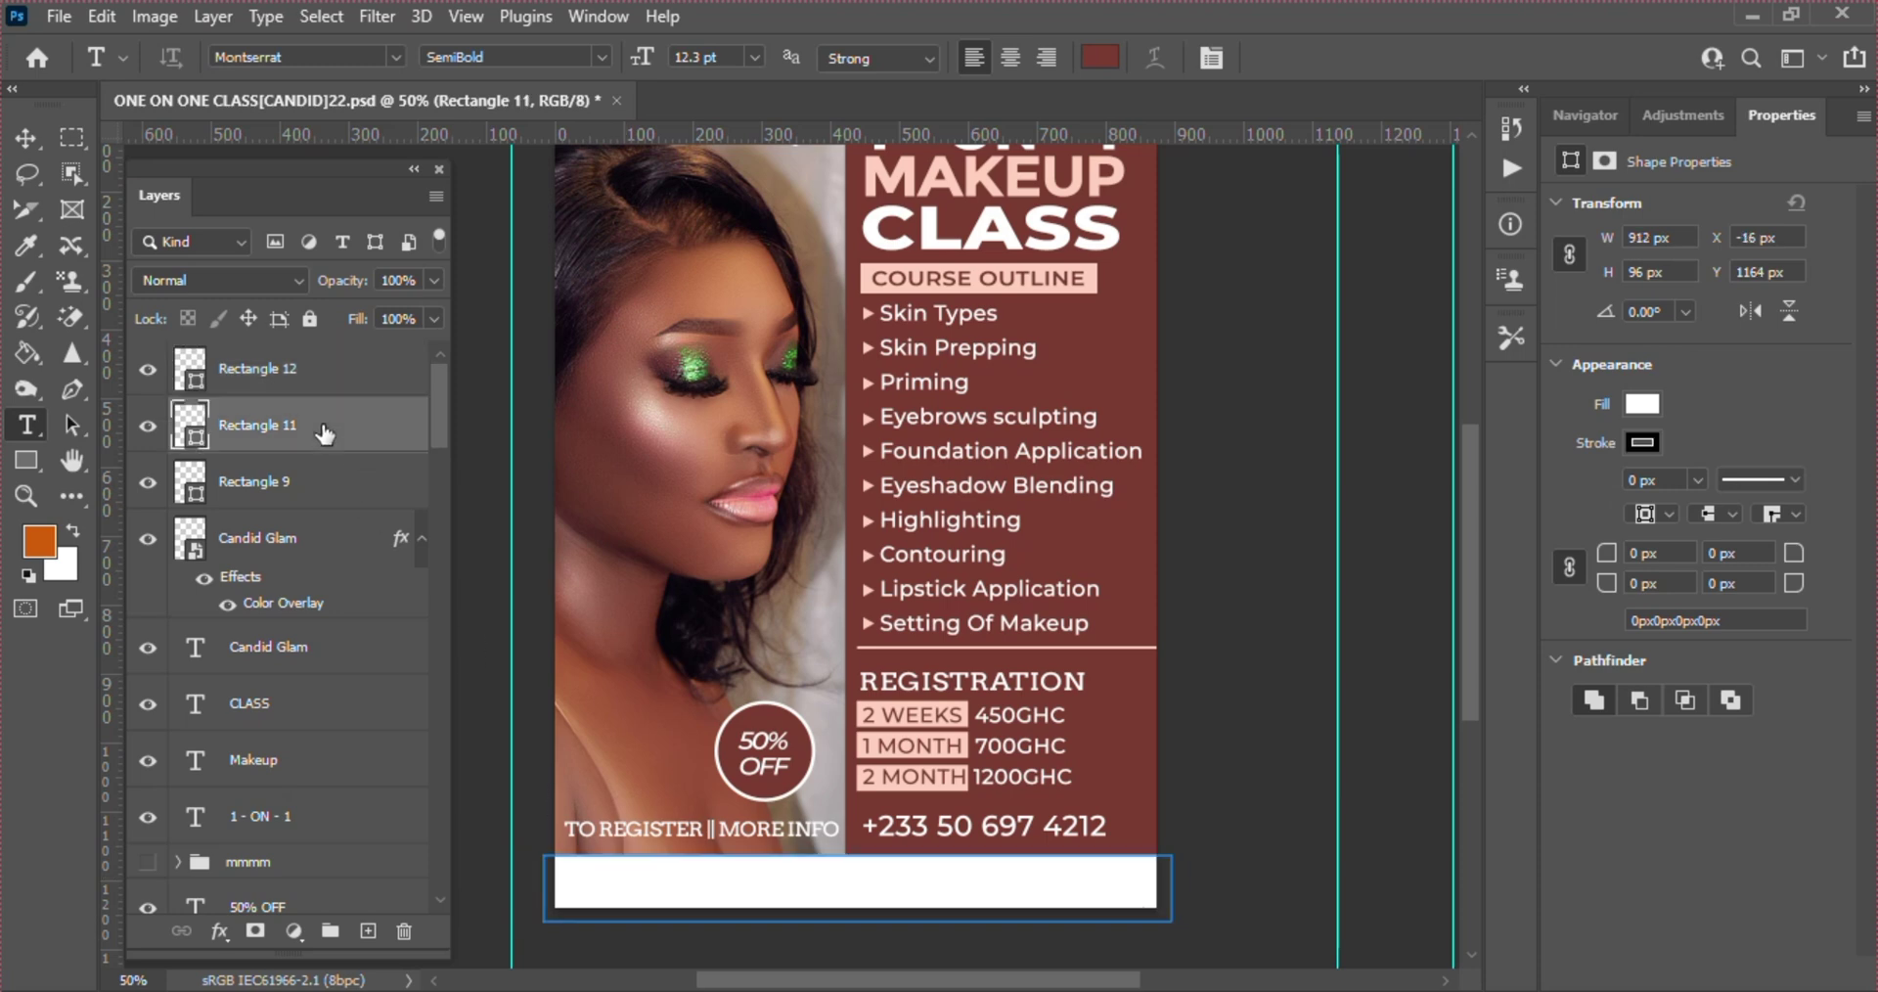
{"action": "left_click", "coordinate": [324, 539]}
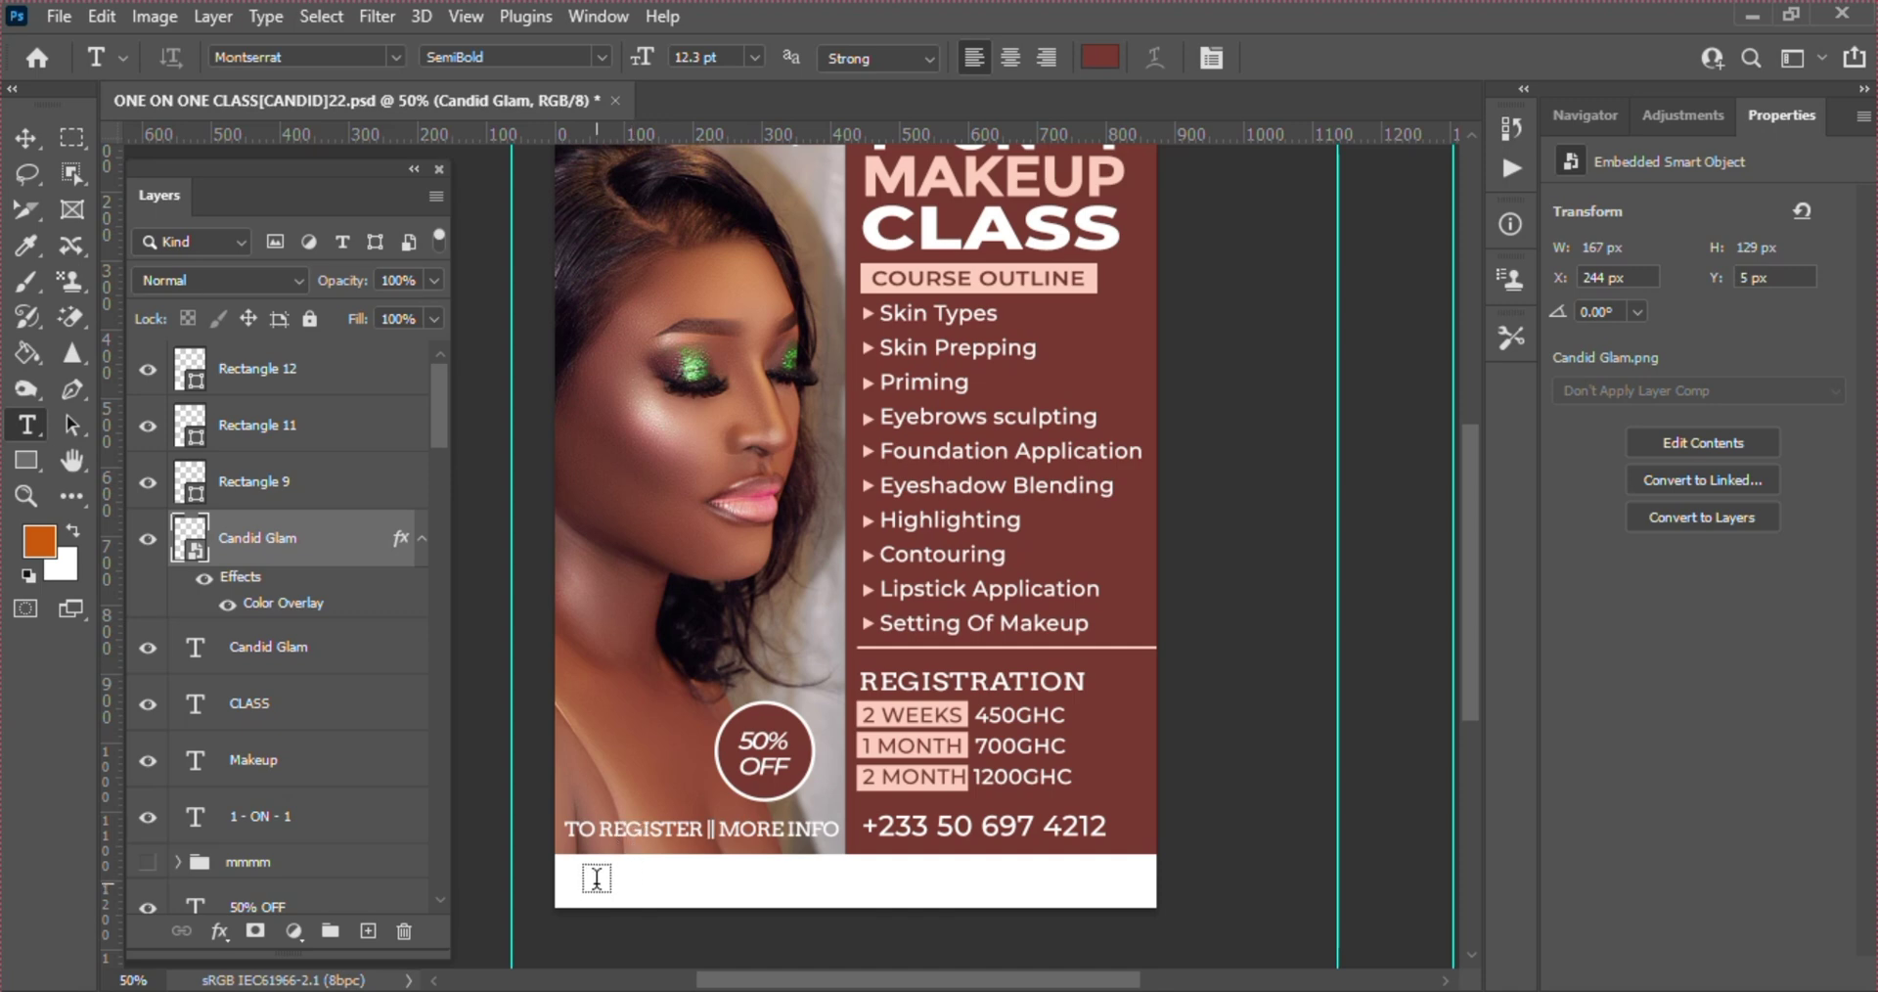
{"action": "left_click", "coordinate": [592, 879]}
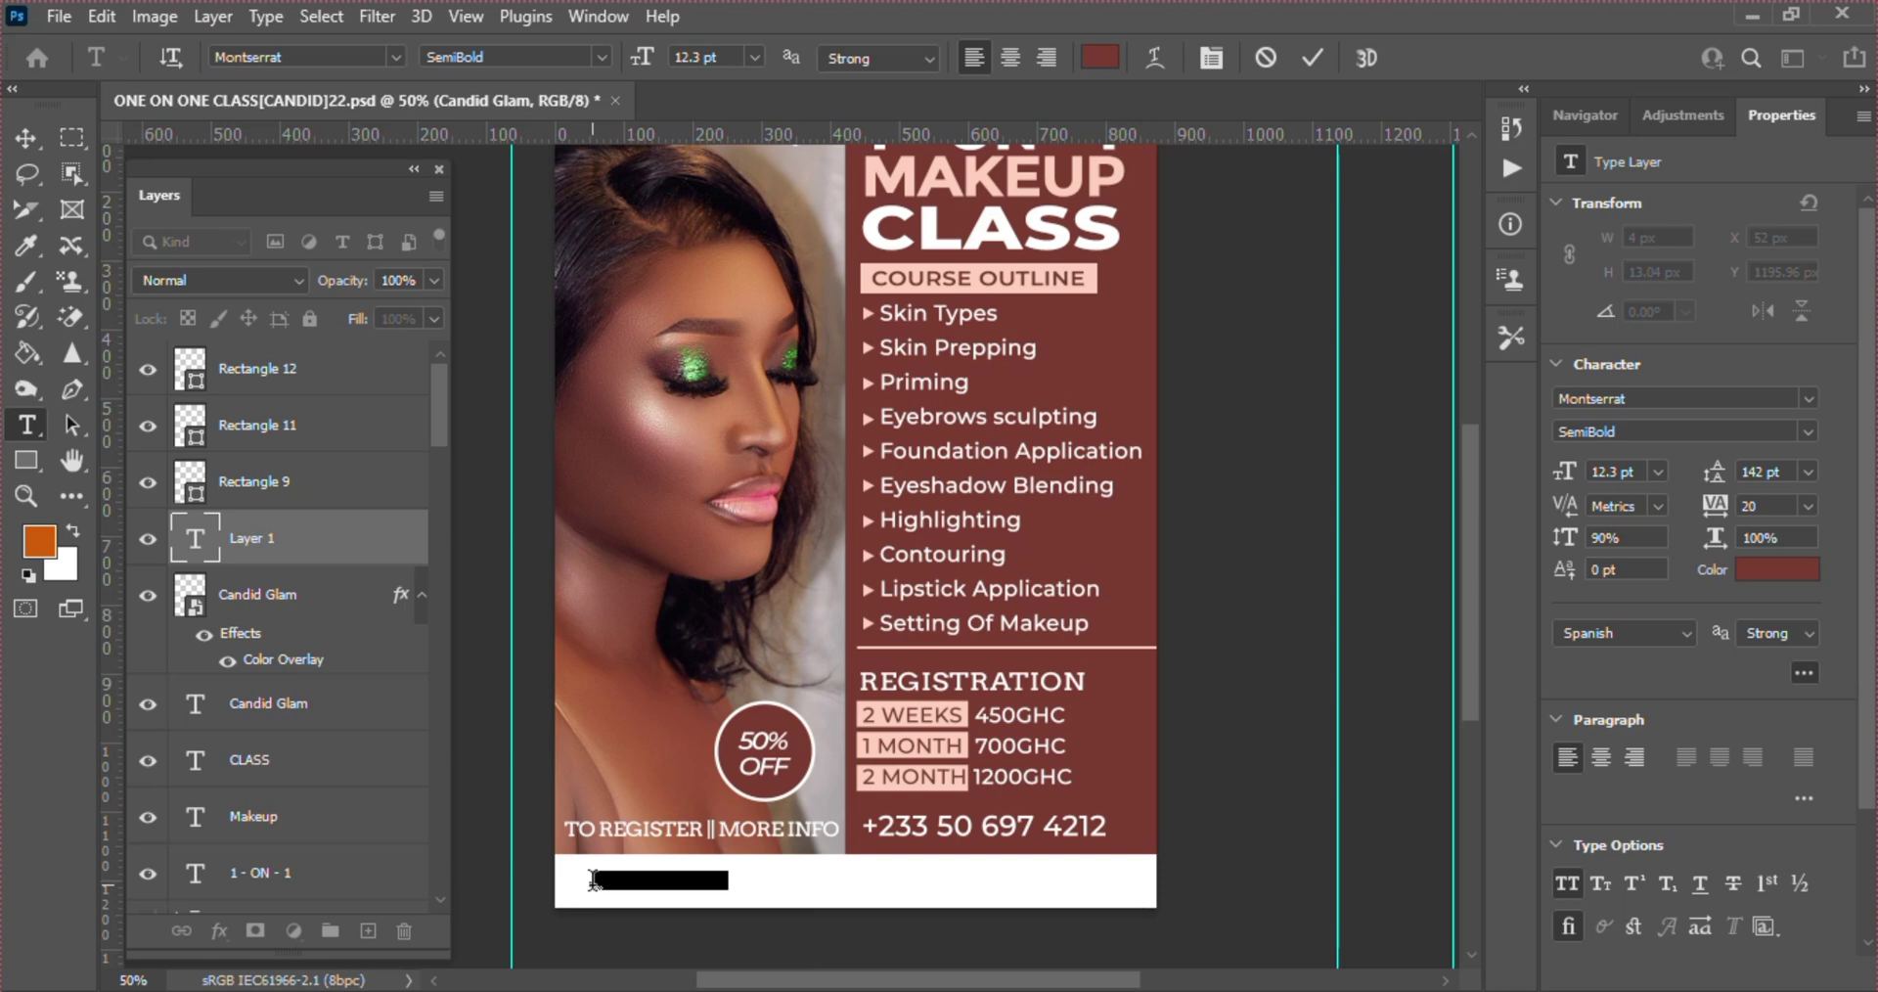
{"action": "key", "text": "BackSpace"}
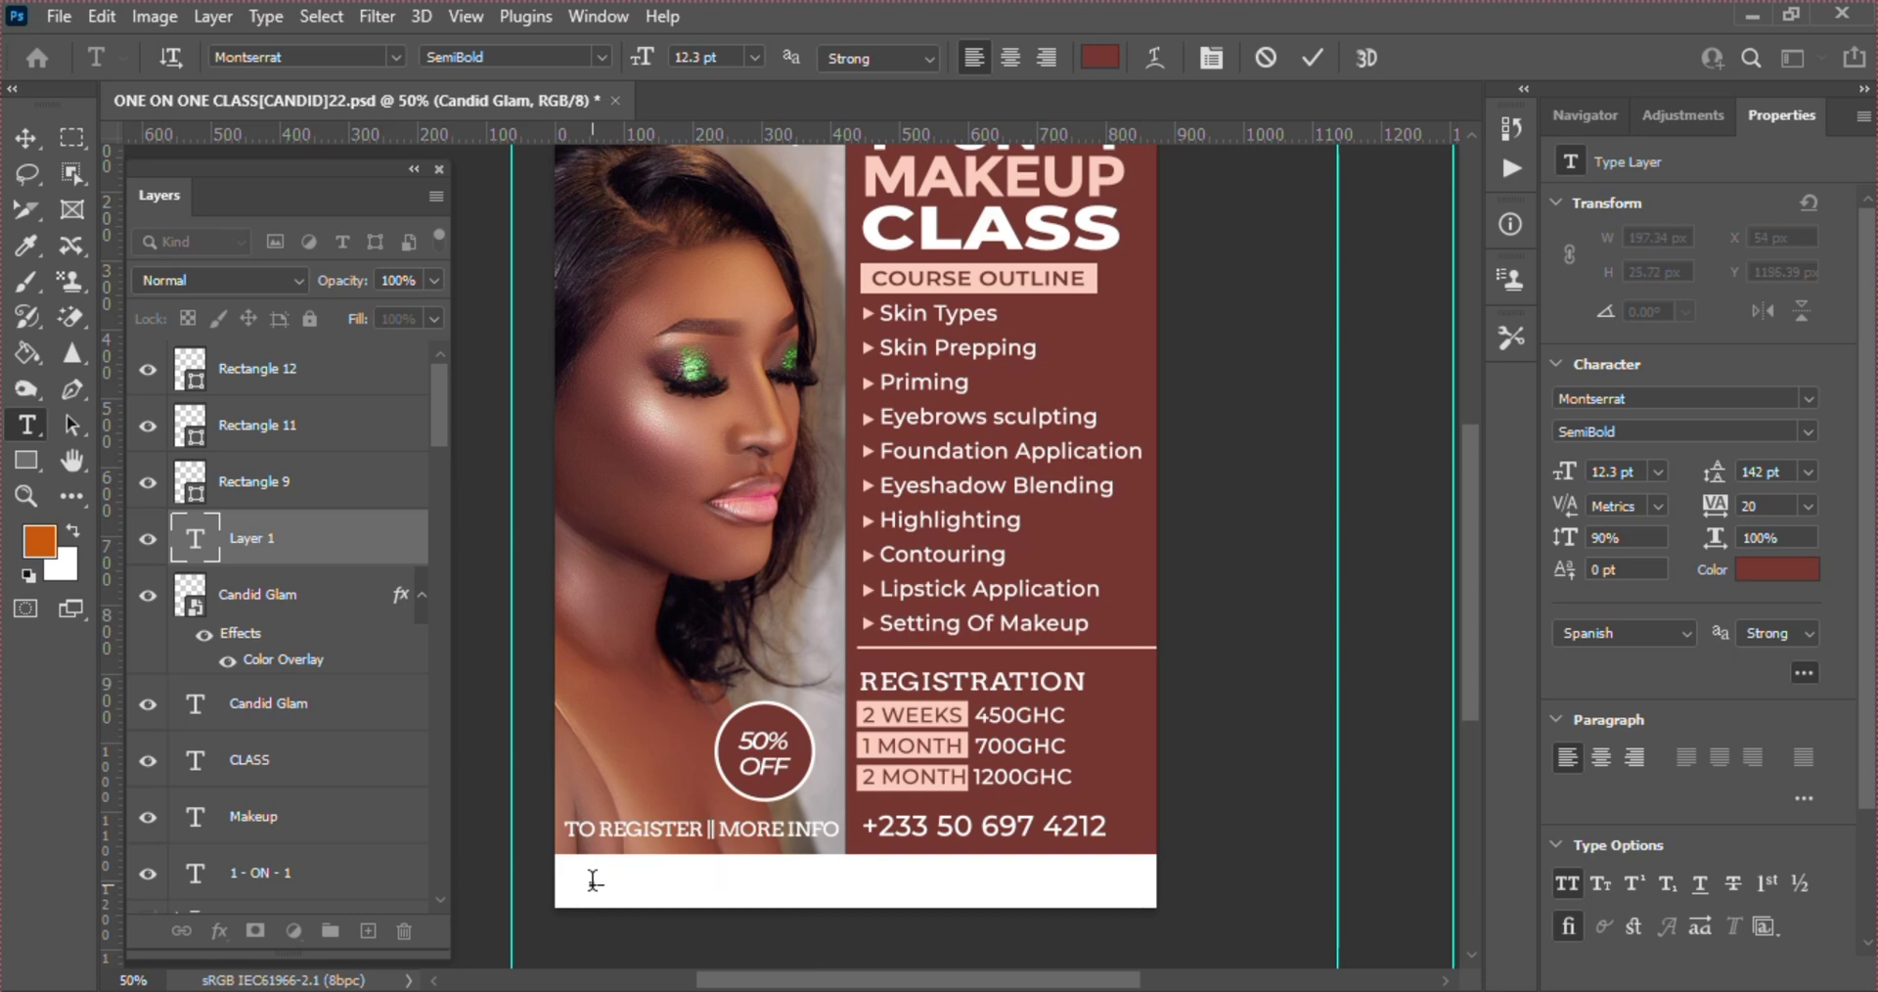
{"action": "type", "text": "________________________"}
{"action": "left_click", "coordinate": [1319, 50]}
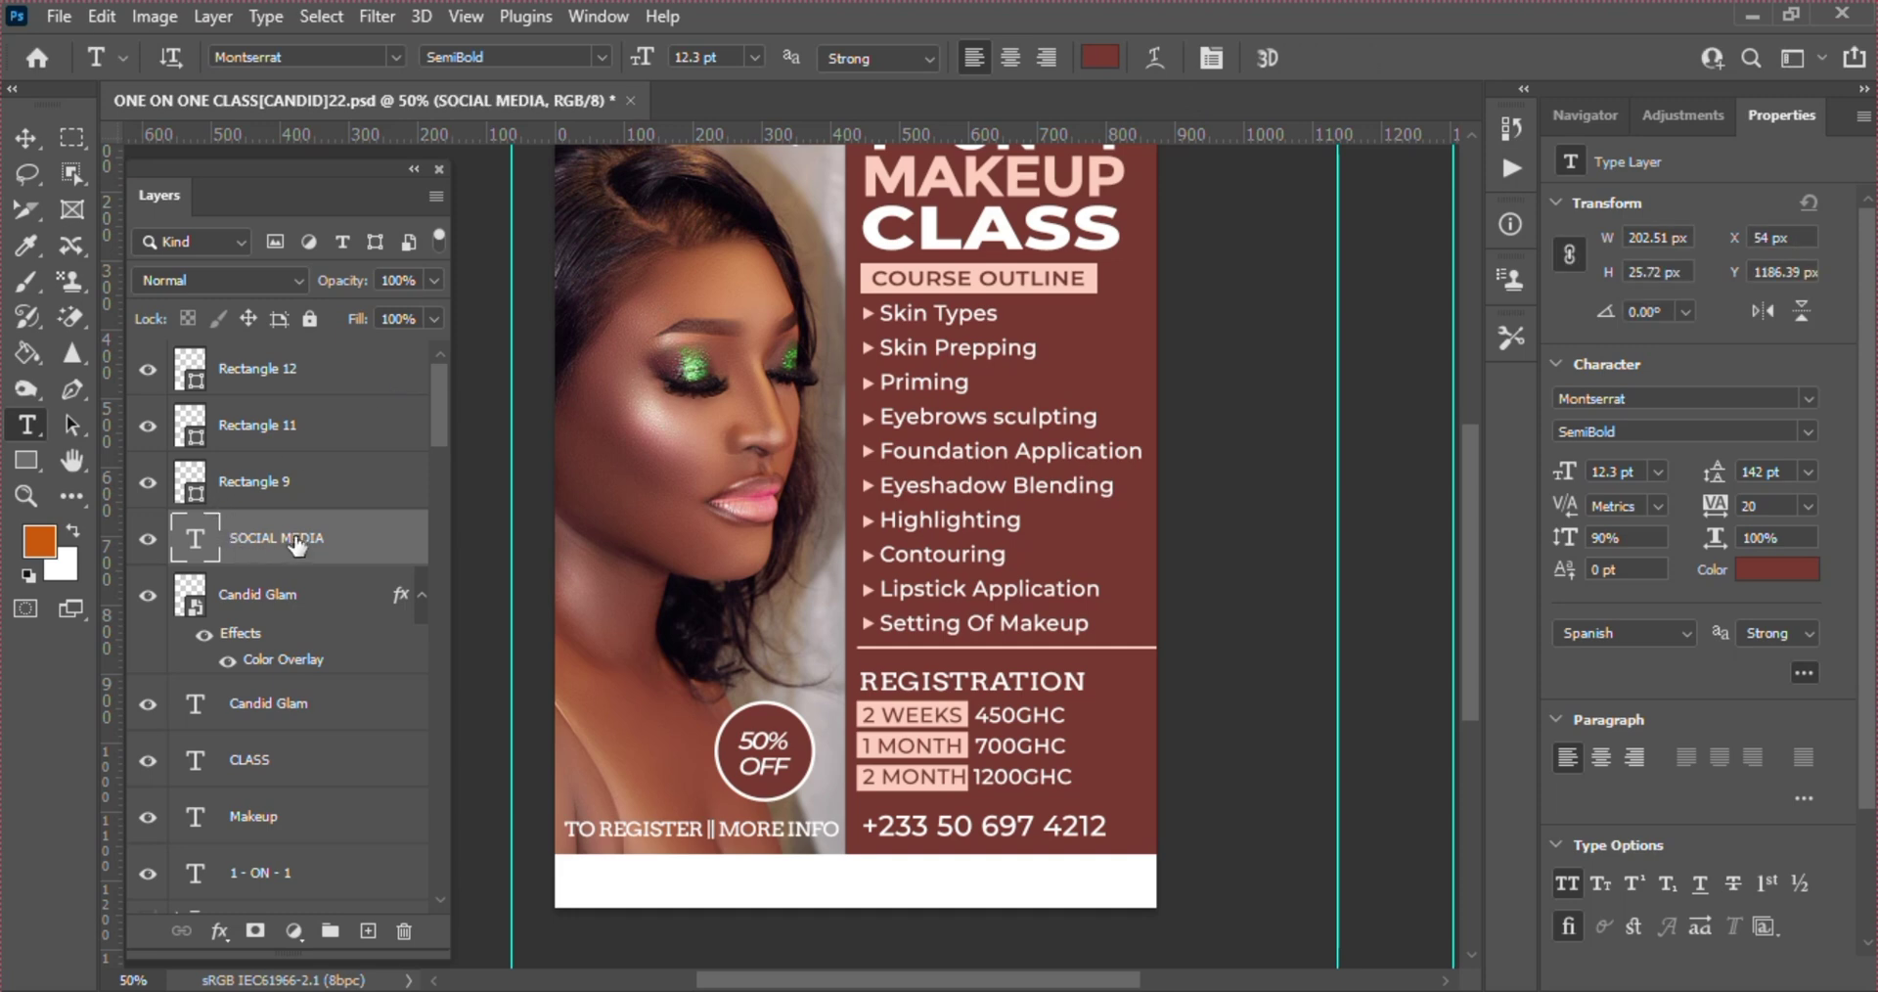
- Move the SOCIAL MEDIA layer above Rectangle 12 and reposition the text to about X 135 px, Y 1189 px in the footer
{"action": "left_click_drag", "start_coordinate": [299, 548], "coordinate": [259, 370]}
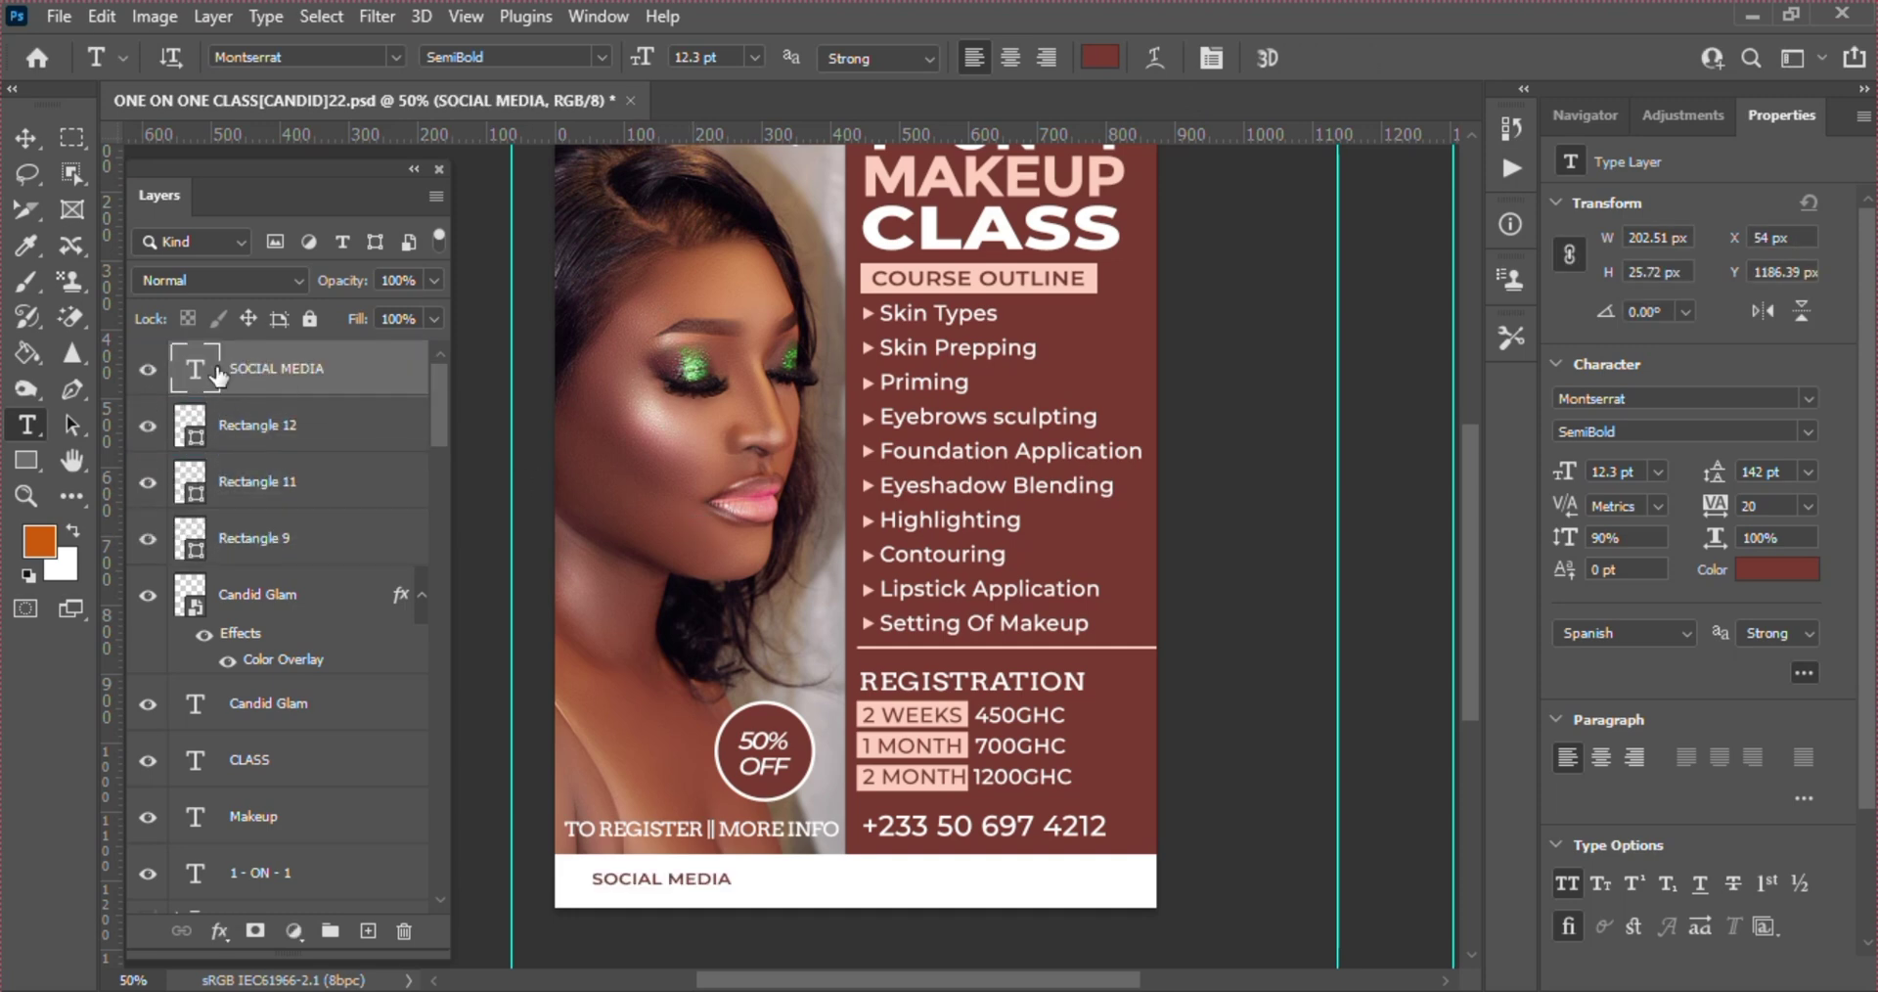
{"action": "left_click", "coordinate": [217, 374], "text": "ctrl"}
{"action": "key", "text": "v"}
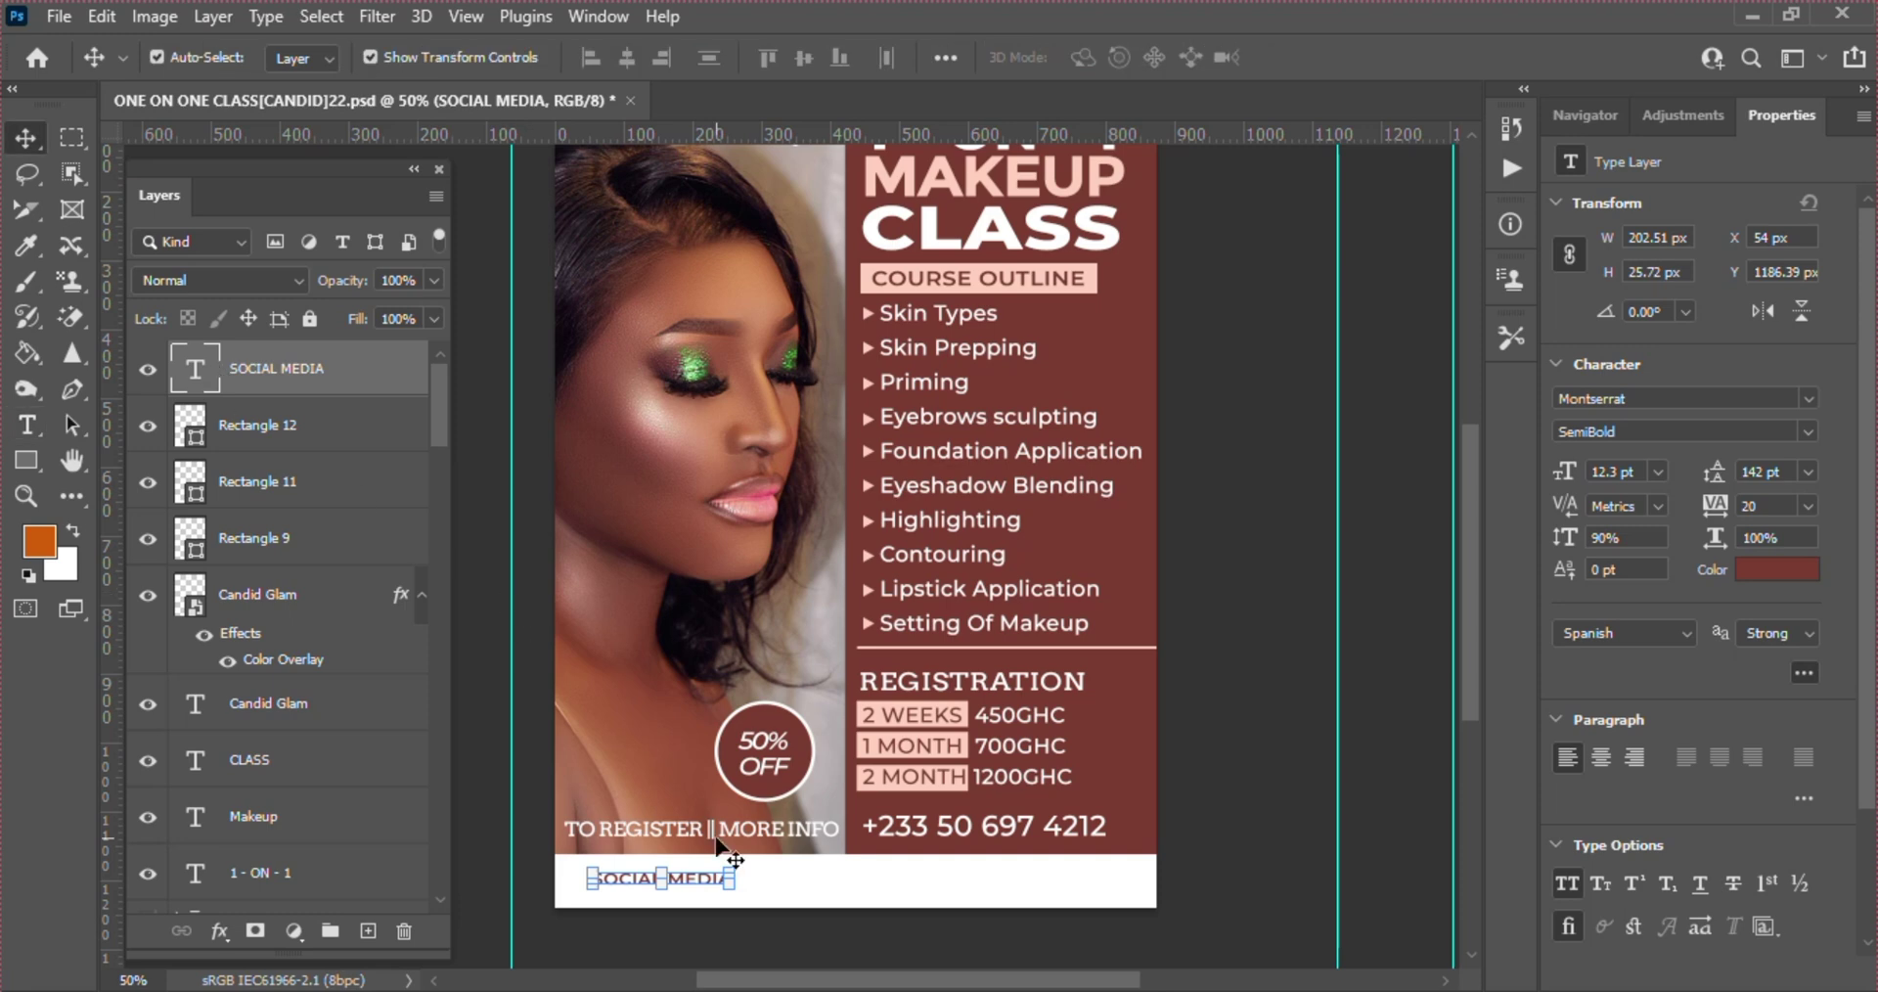
{"action": "left_click_drag", "start_coordinate": [700, 883], "coordinate": [754, 888]}
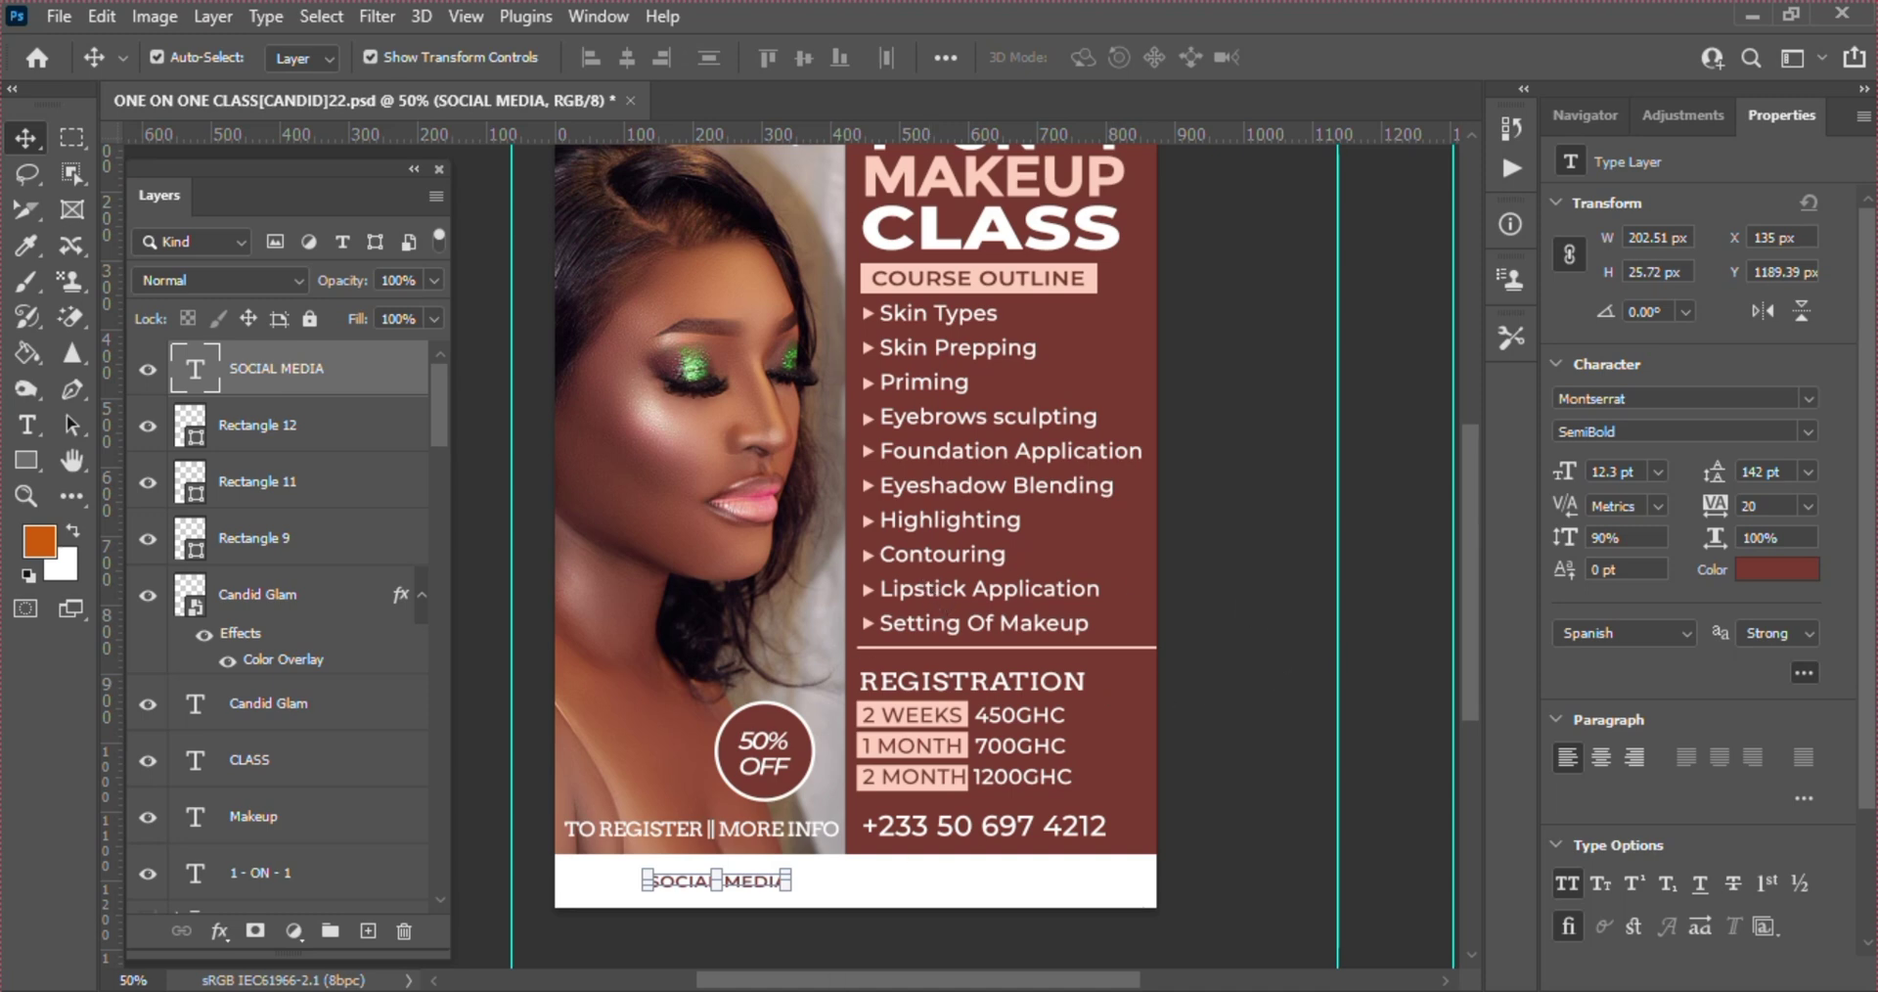
- In File Explorer, open the Social Media Vectors folder and place the Instagram icon pngegg - 2023-11-07T032612.872.png and TikTok icon pngegg (85).png into the flyer
{"action": "left_click", "coordinate": [853, 990]}
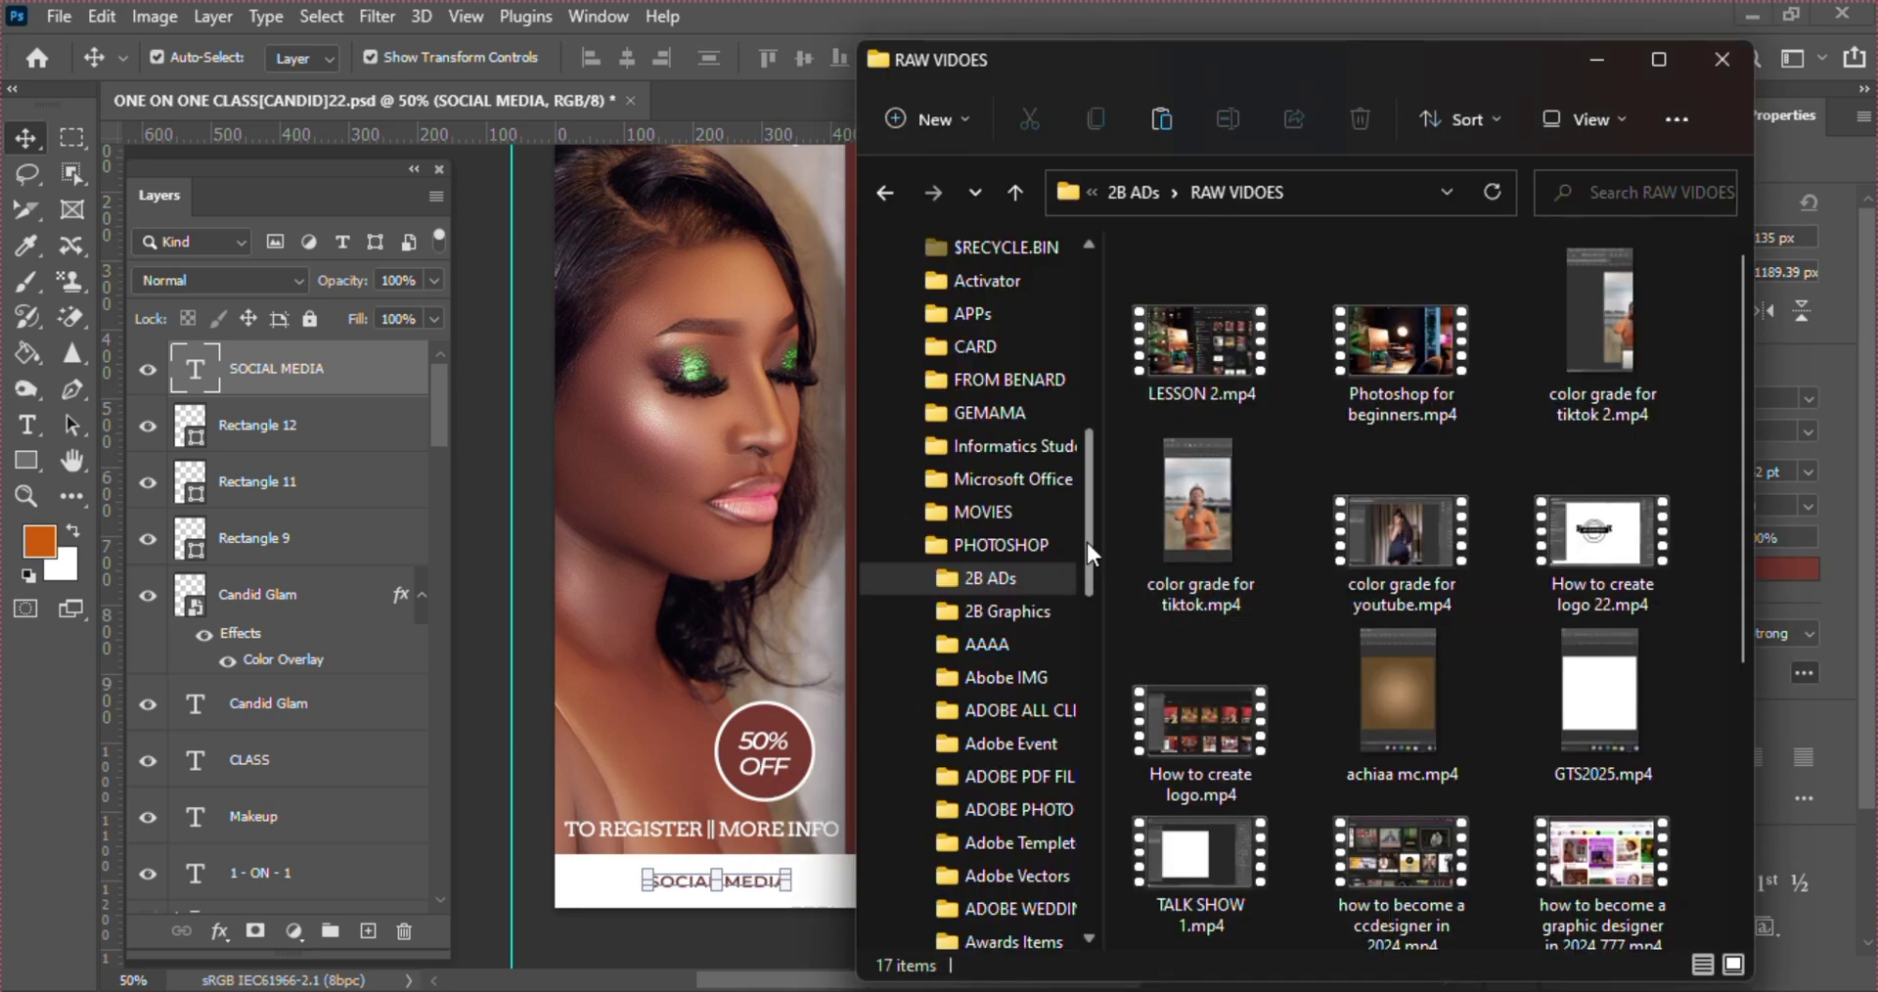
{"action": "left_click_drag", "start_coordinate": [1088, 541], "coordinate": [1099, 736]}
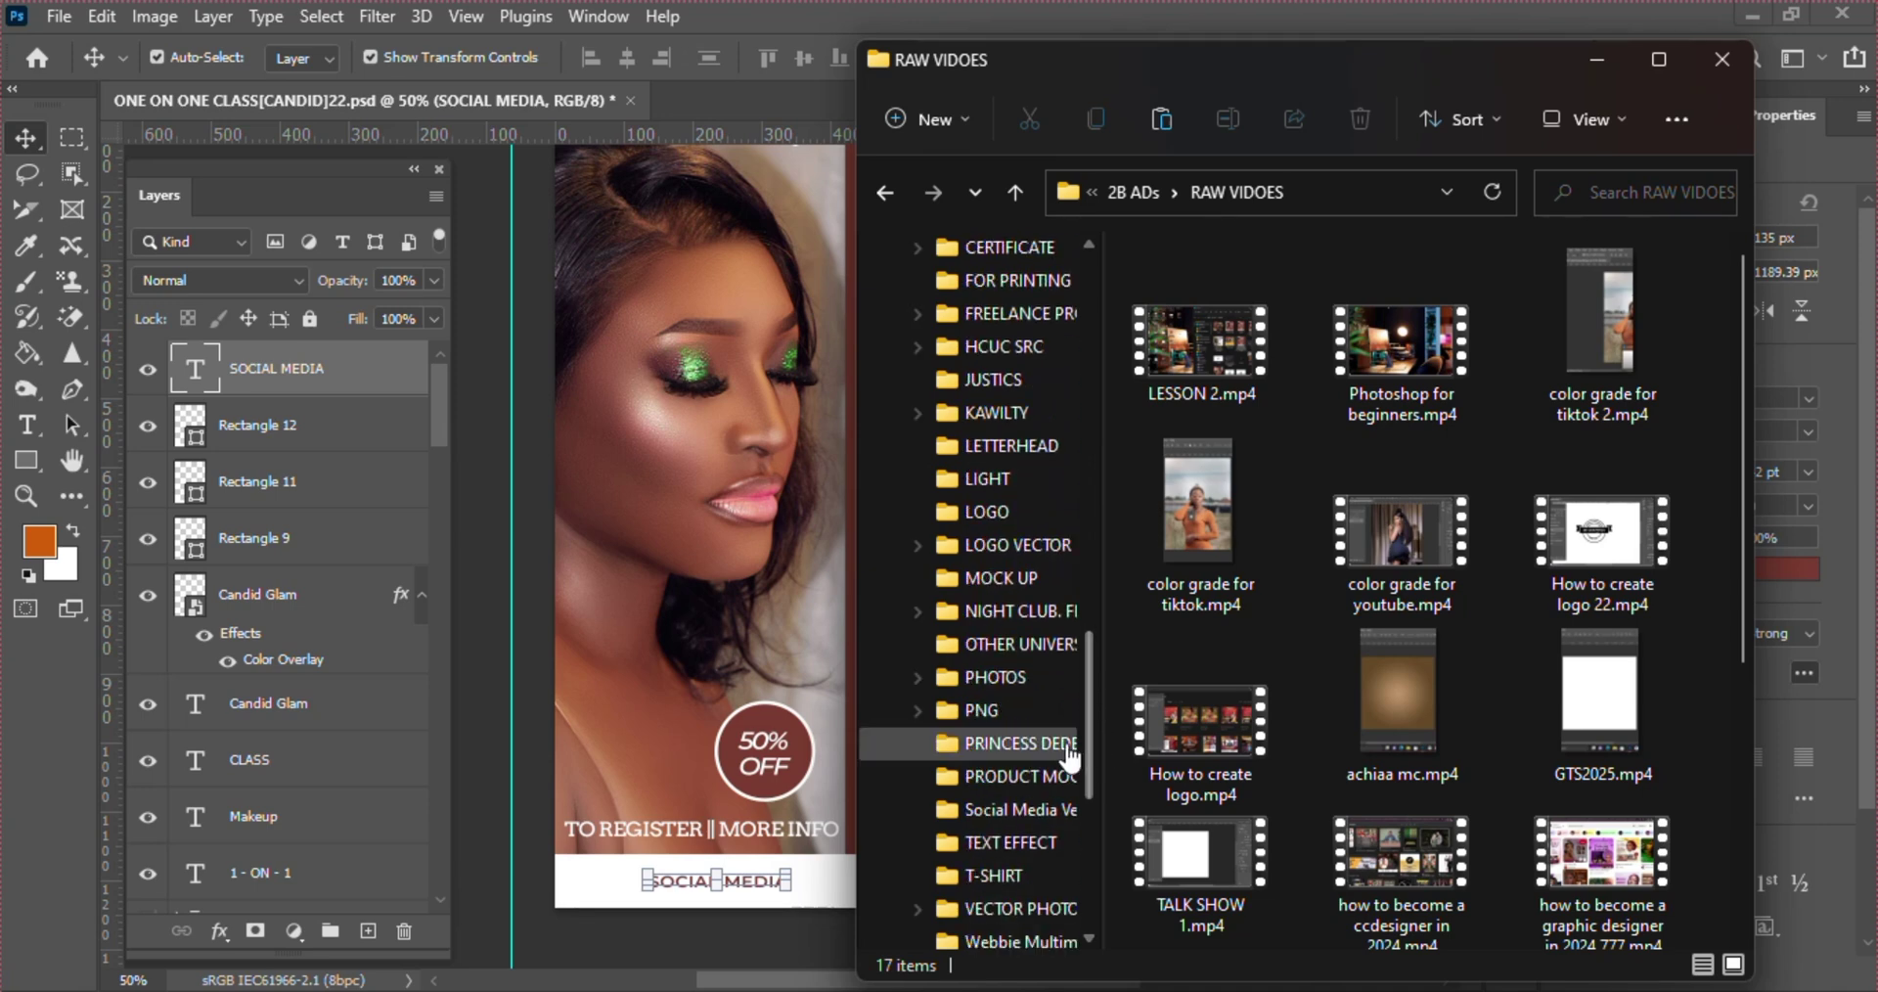
{"action": "left_click", "coordinate": [1070, 818]}
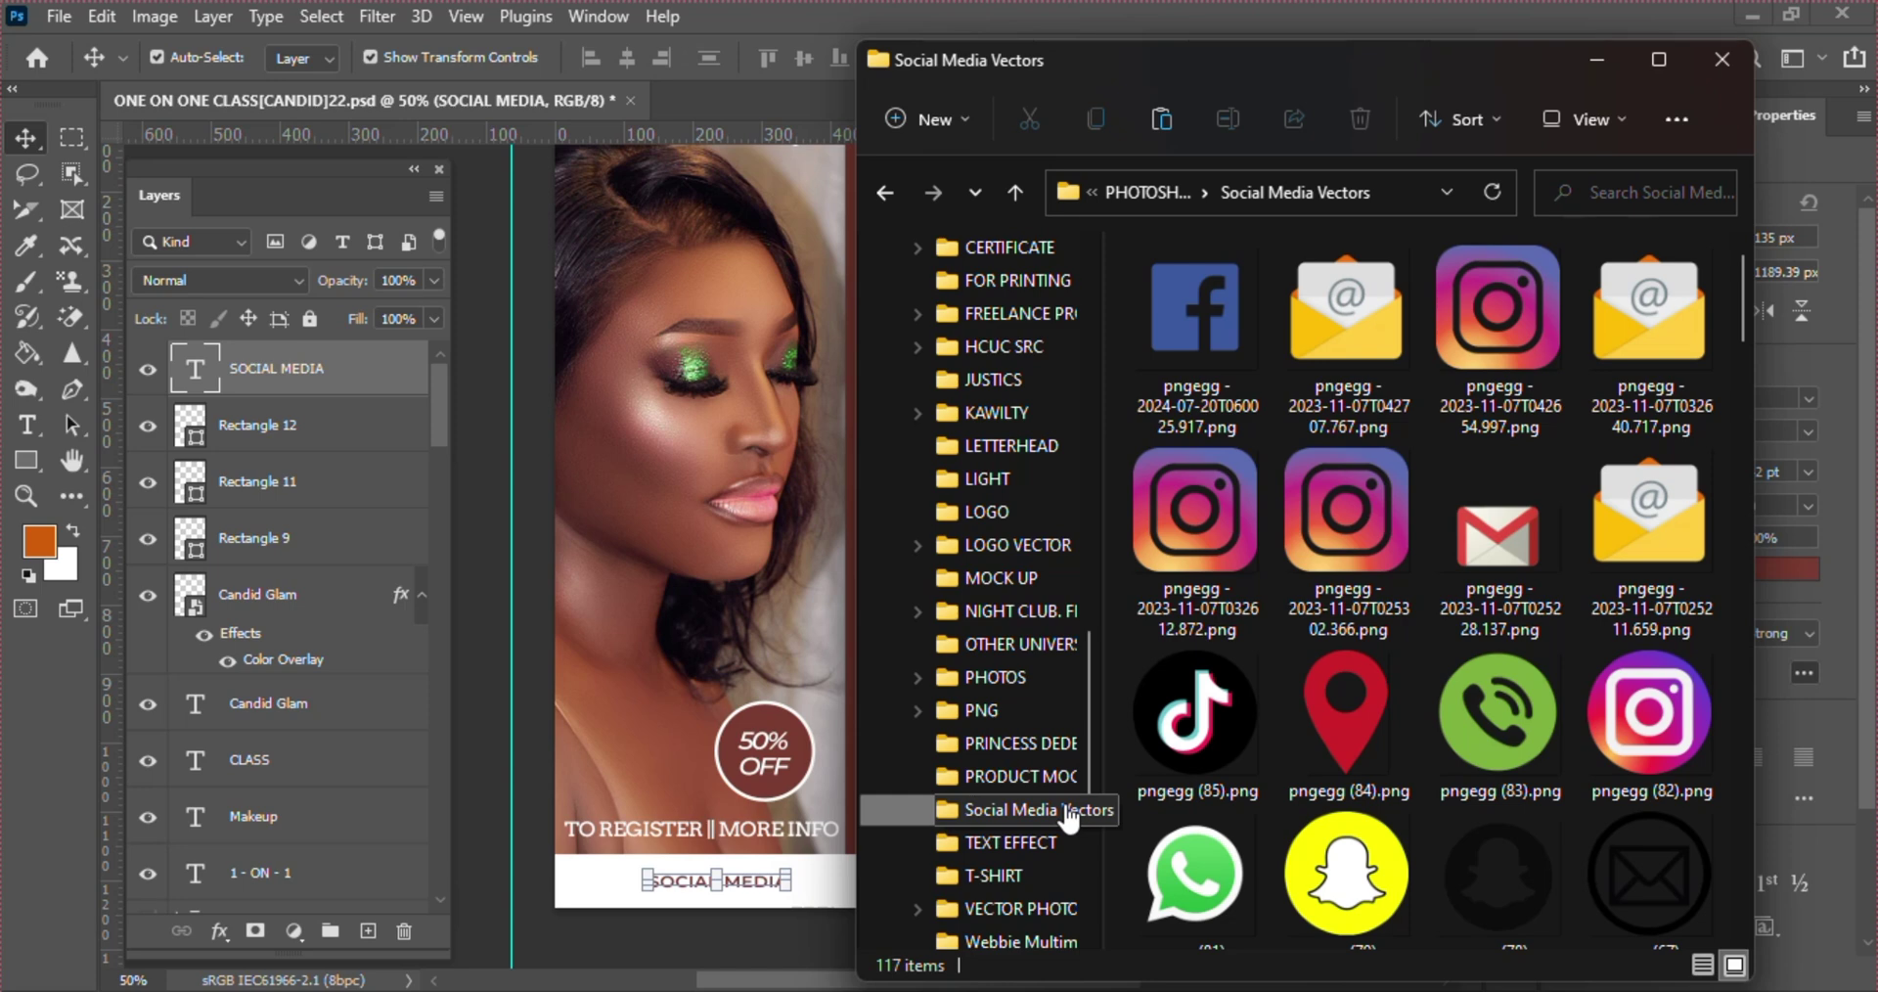
{"action": "left_click", "coordinate": [1201, 509]}
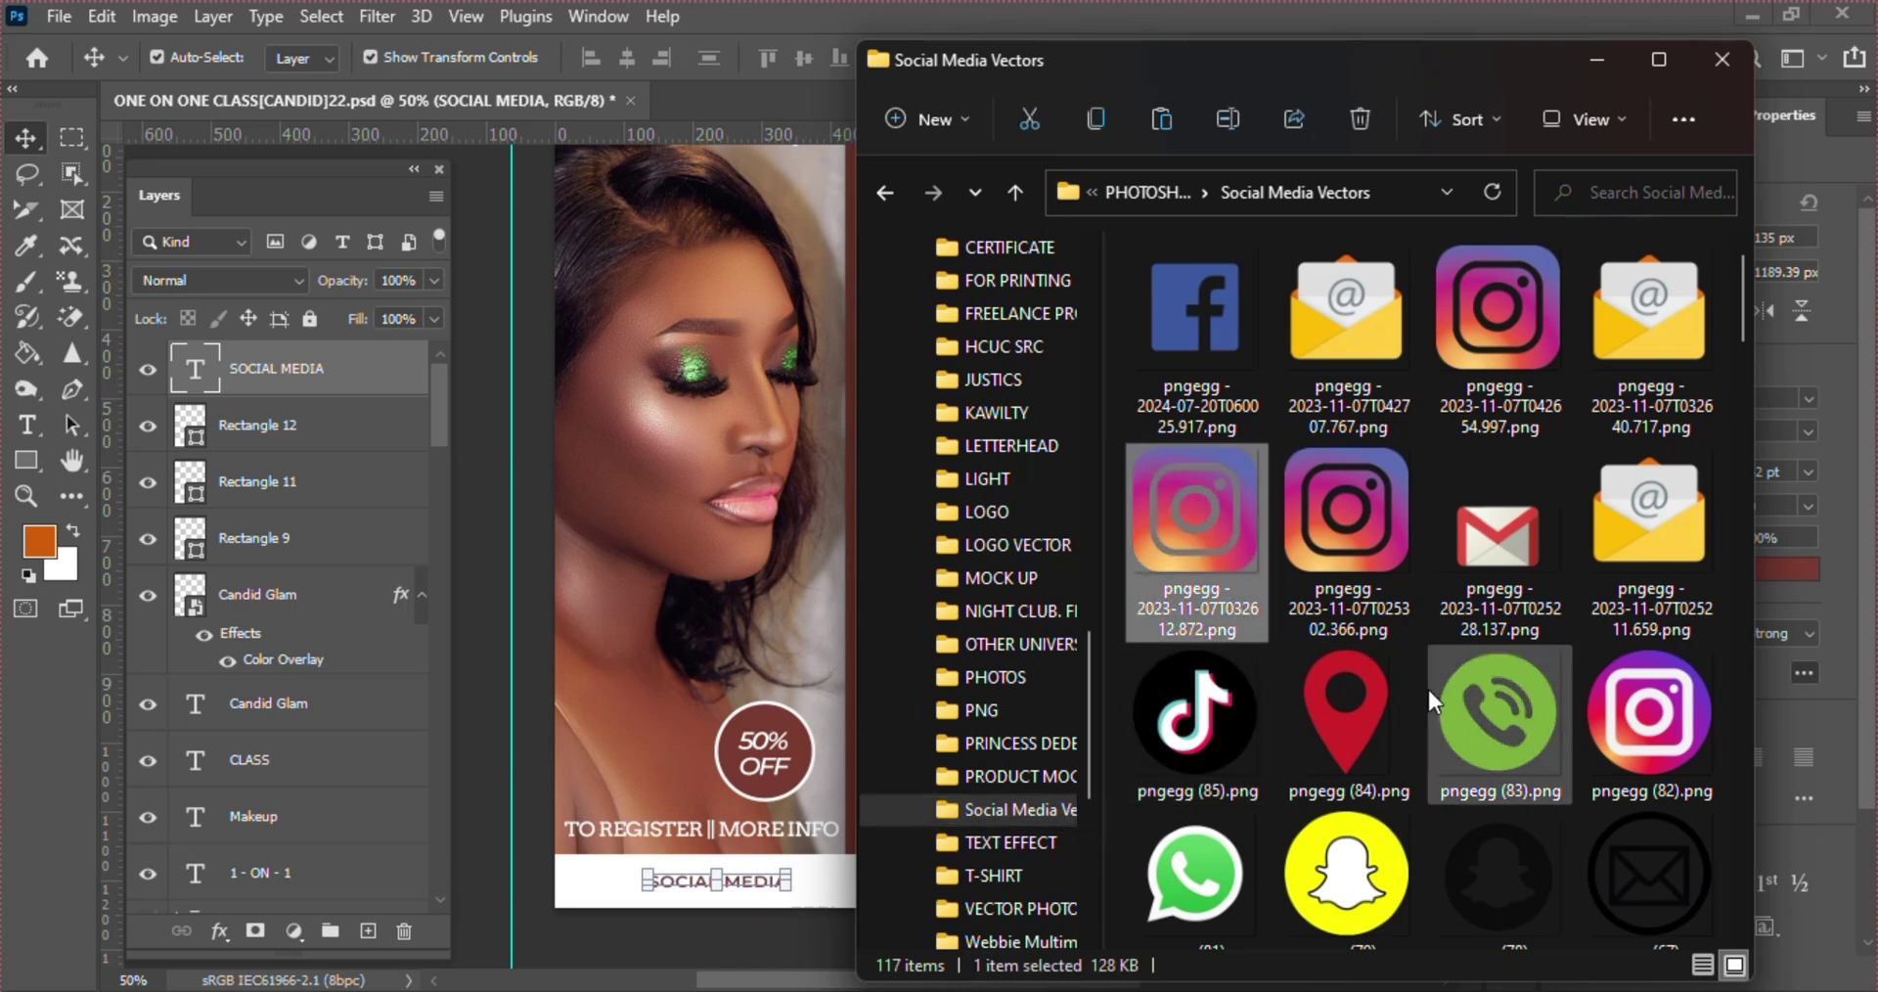
{"action": "left_click", "coordinate": [1219, 696]}
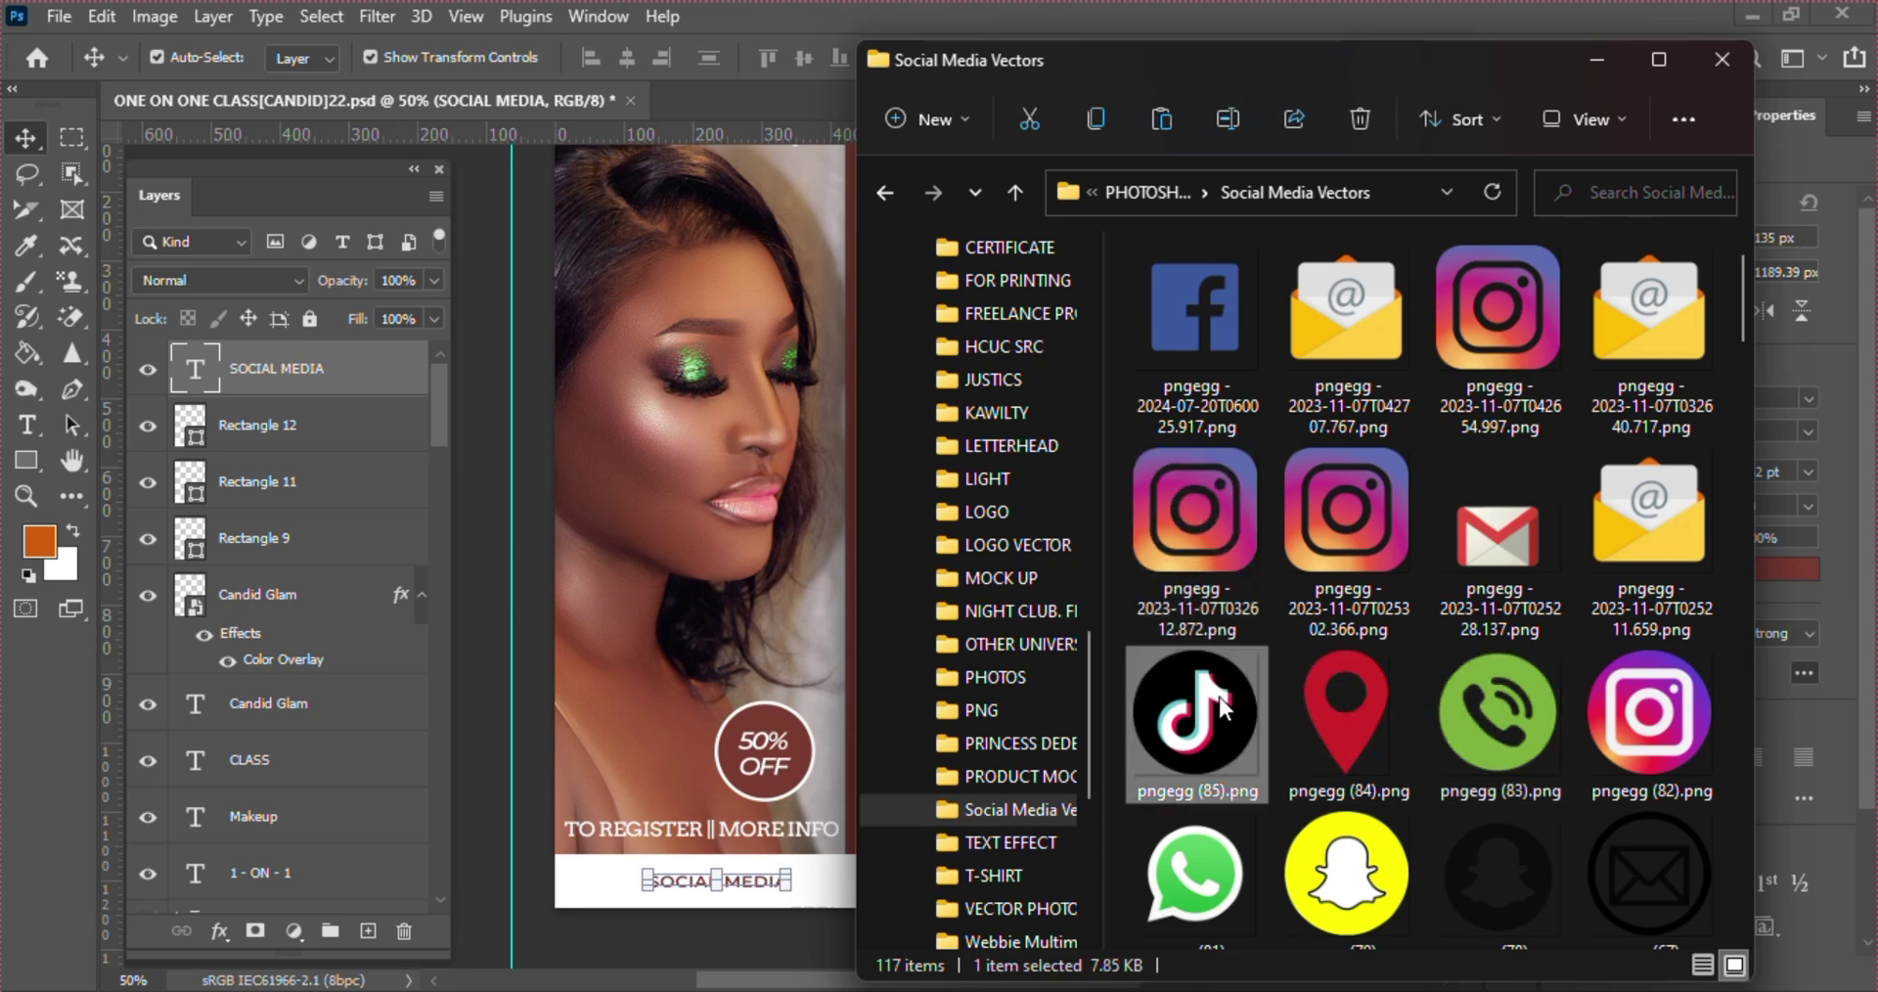
{"action": "left_click", "coordinate": [1217, 515], "text": "ctrl"}
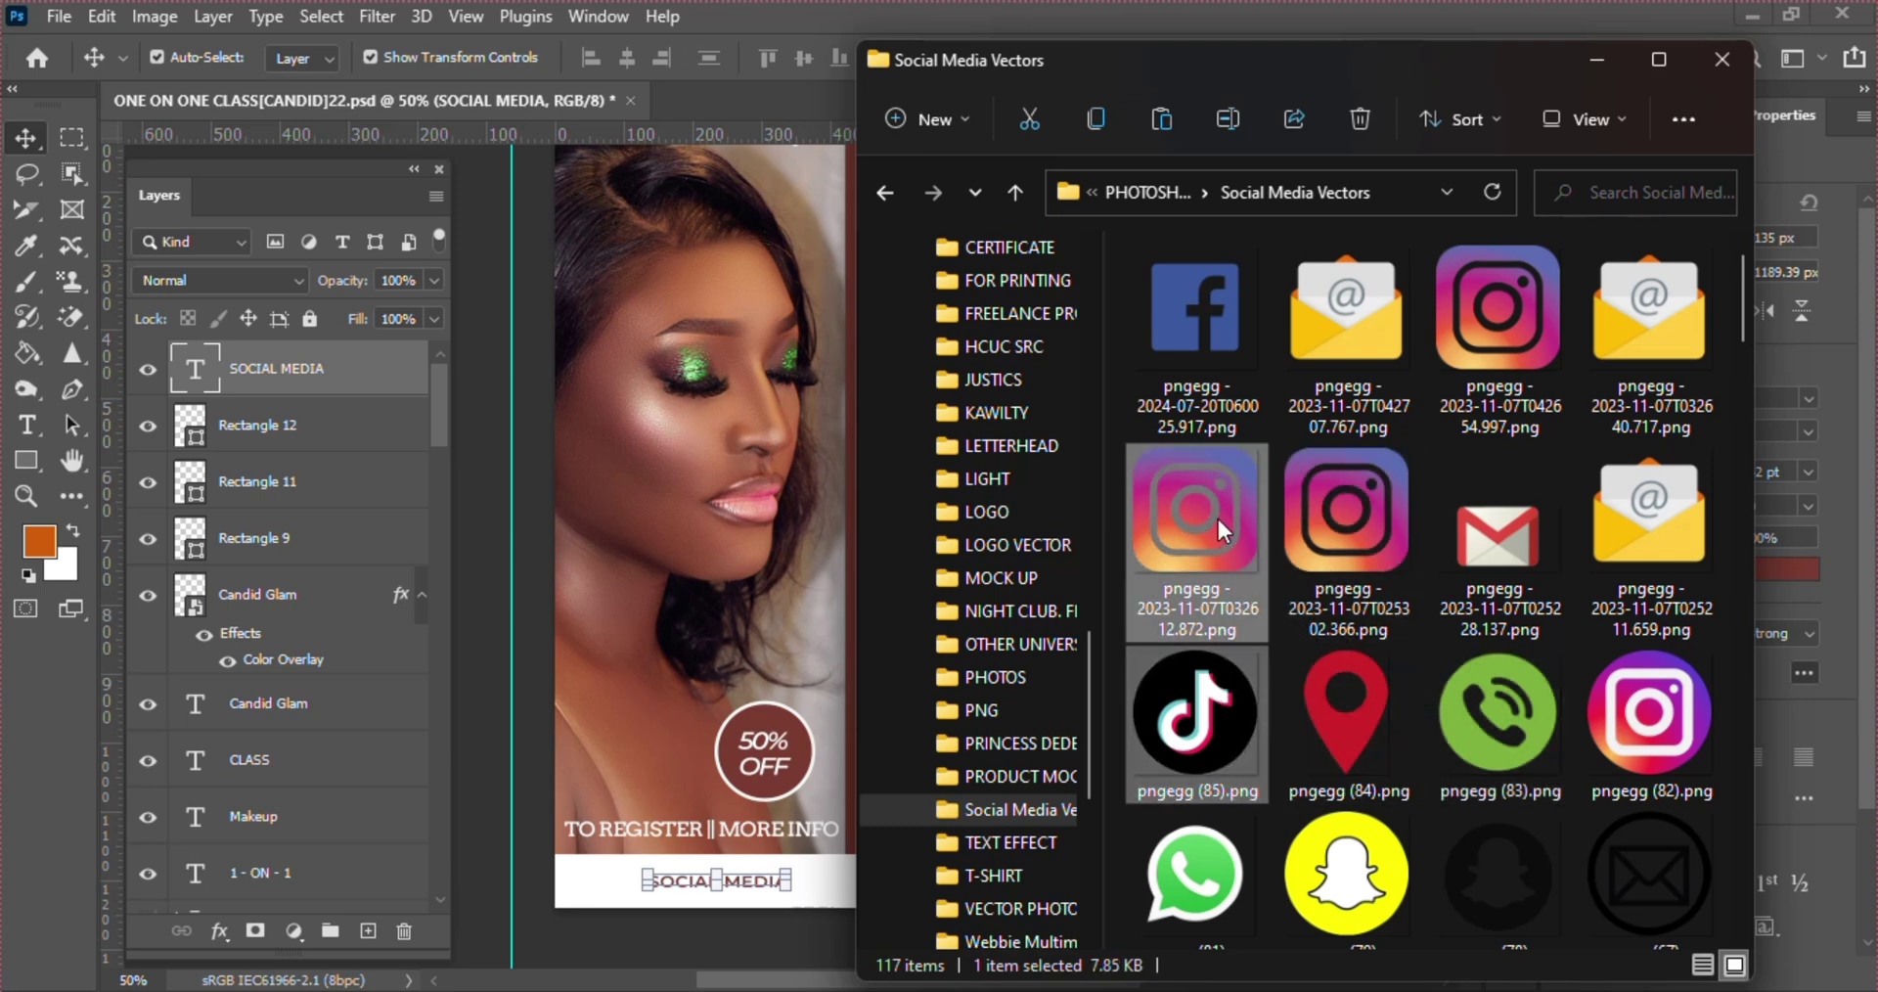
{"action": "left_click_drag", "start_coordinate": [1188, 518], "coordinate": [657, 657]}
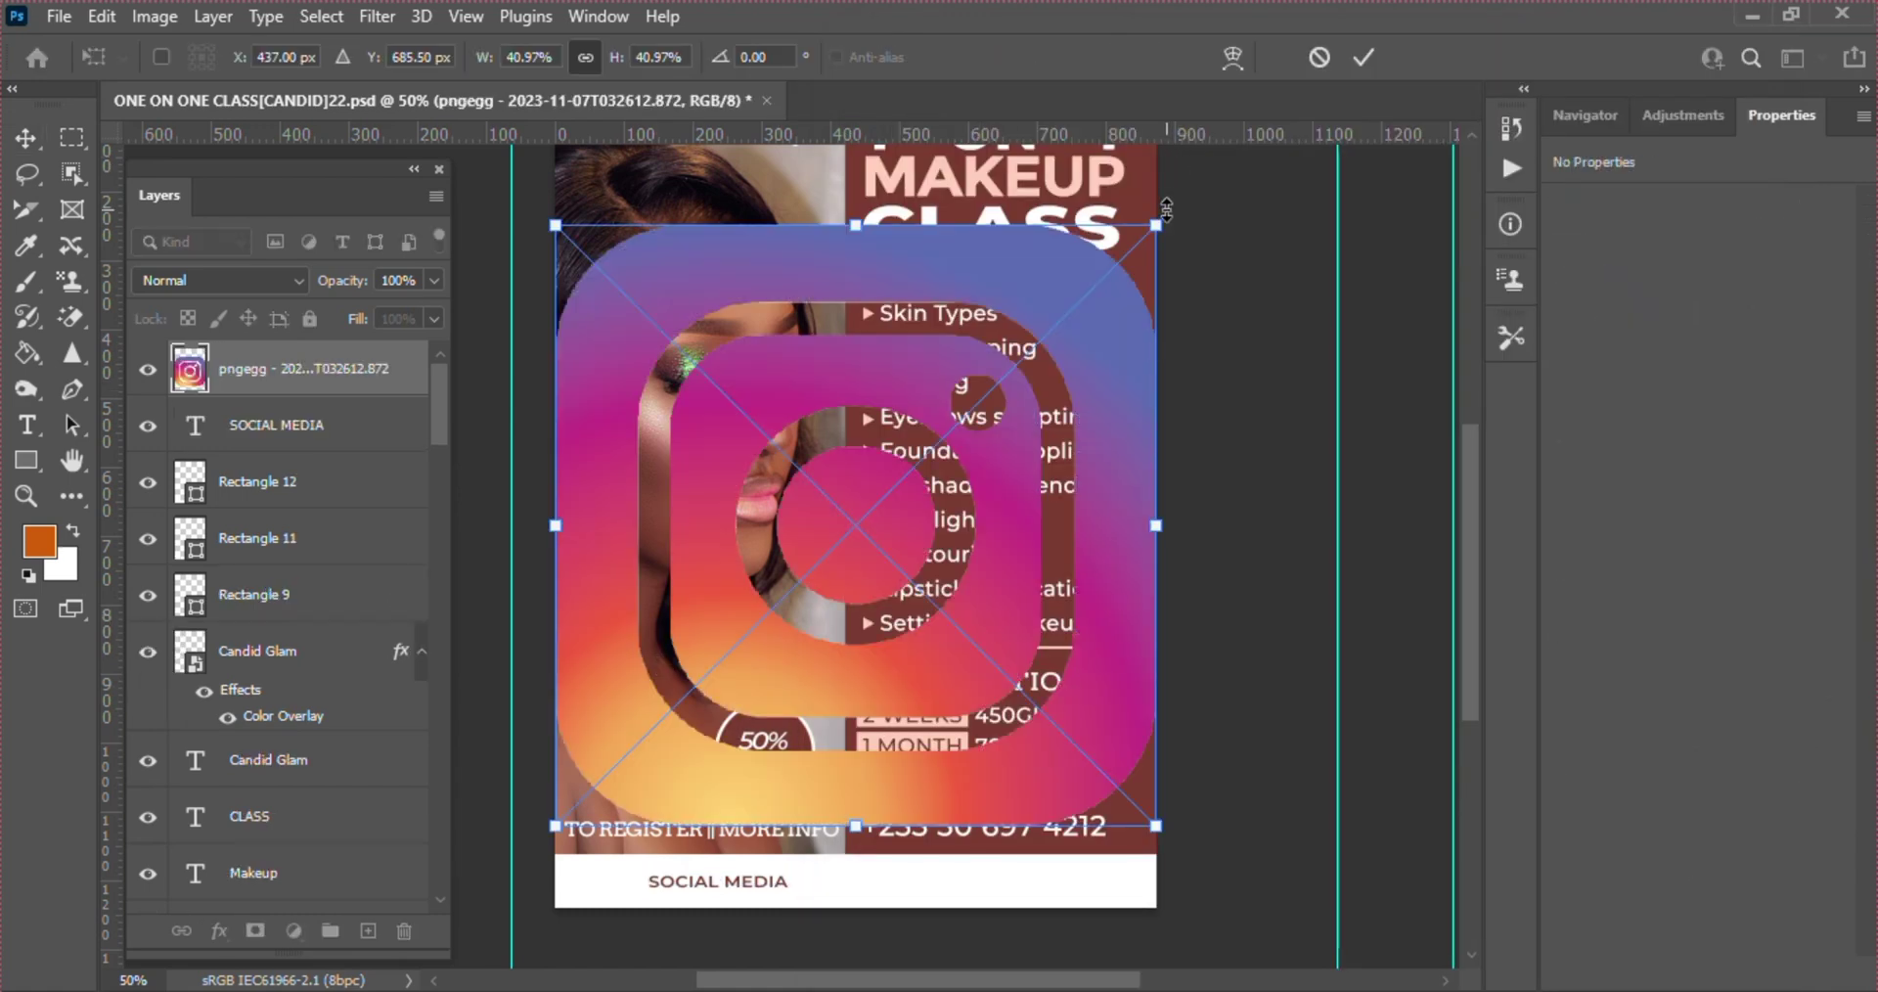
- Scale the Instagram icon to 1.67% and place it at the footer's left end, at about X 31 px, Y 1204 px
{"action": "left_click_drag", "start_coordinate": [1155, 226], "coordinate": [732, 654]}
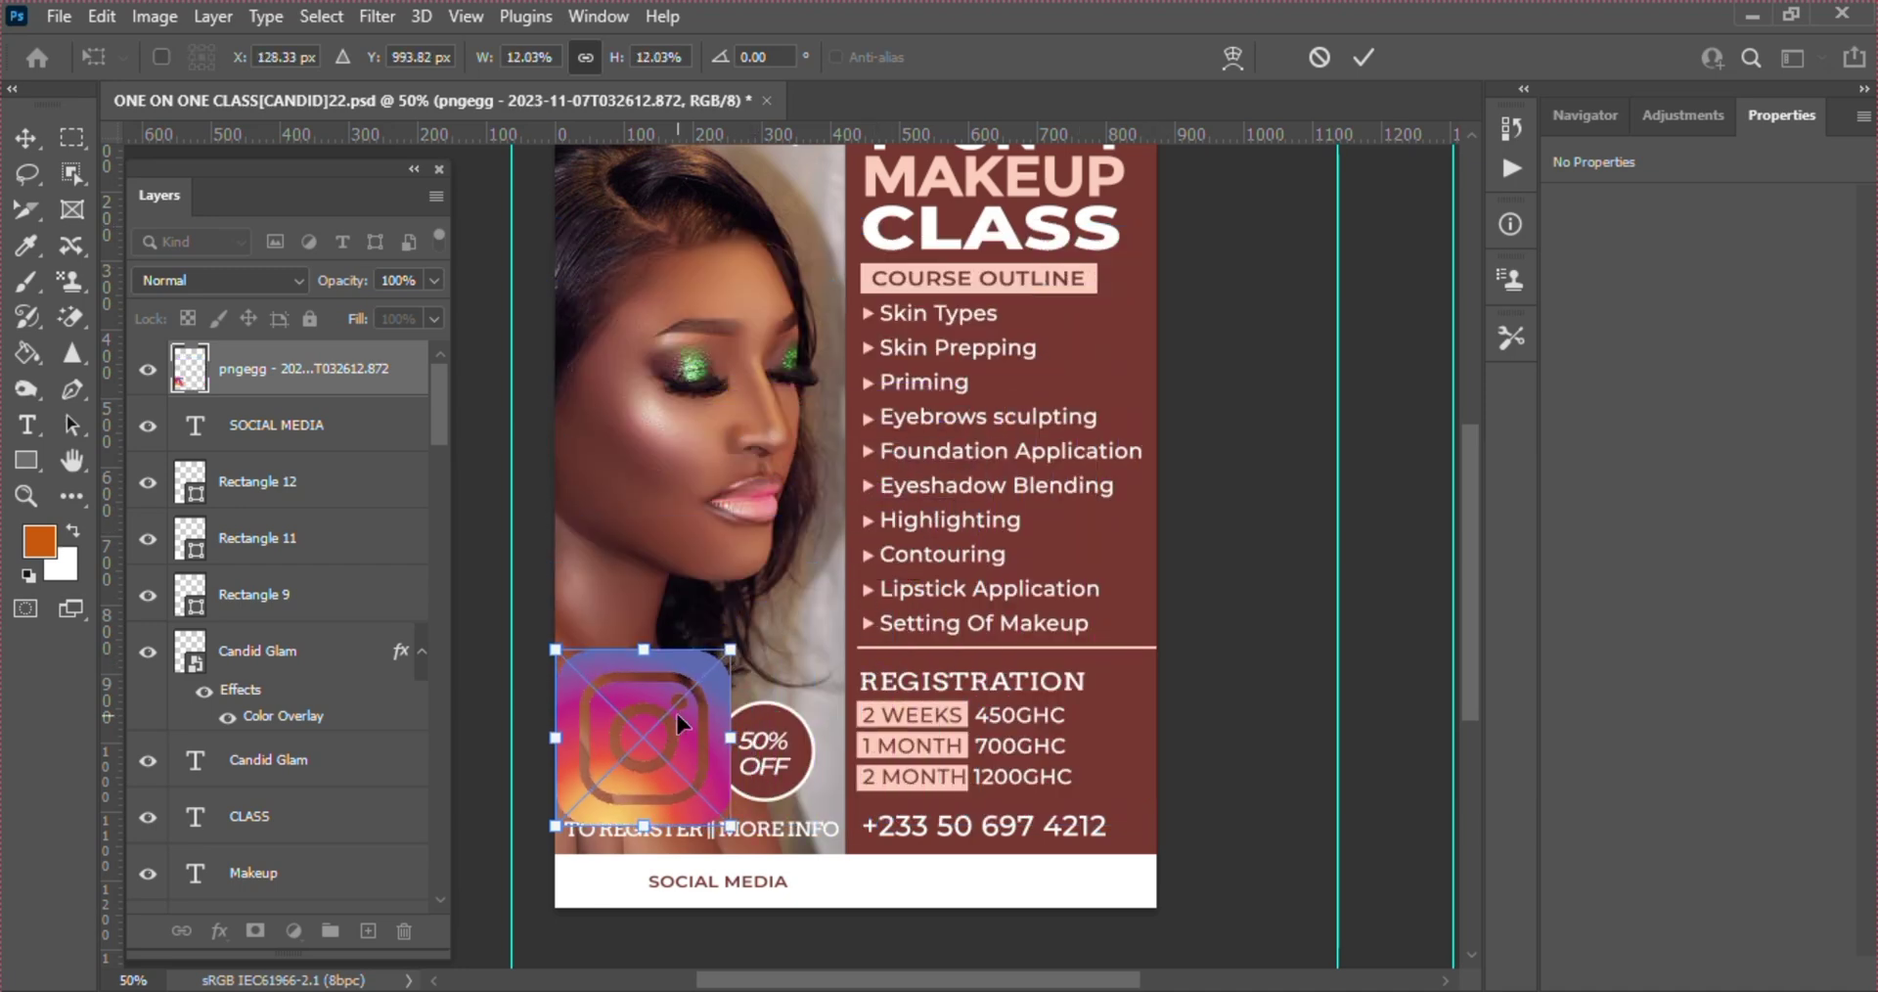
{"action": "left_click_drag", "start_coordinate": [677, 713], "coordinate": [655, 861]}
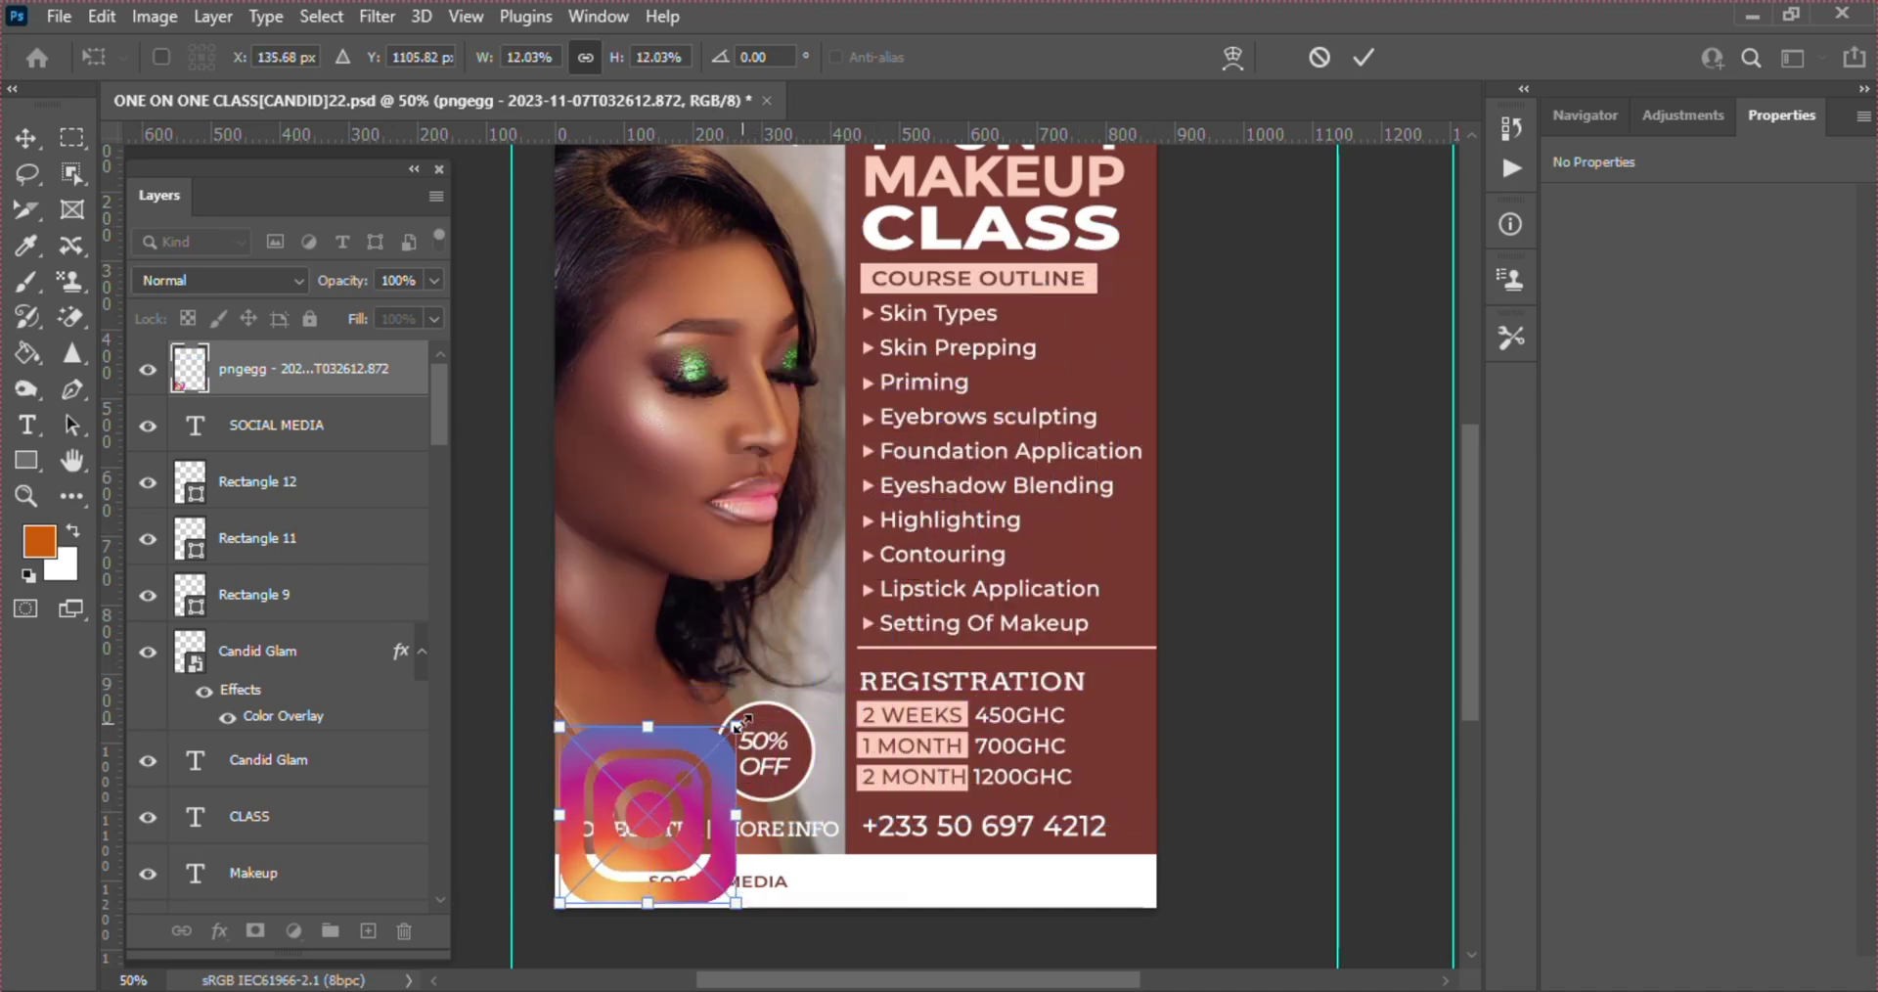
{"action": "left_click_drag", "start_coordinate": [734, 728], "coordinate": [577, 864]}
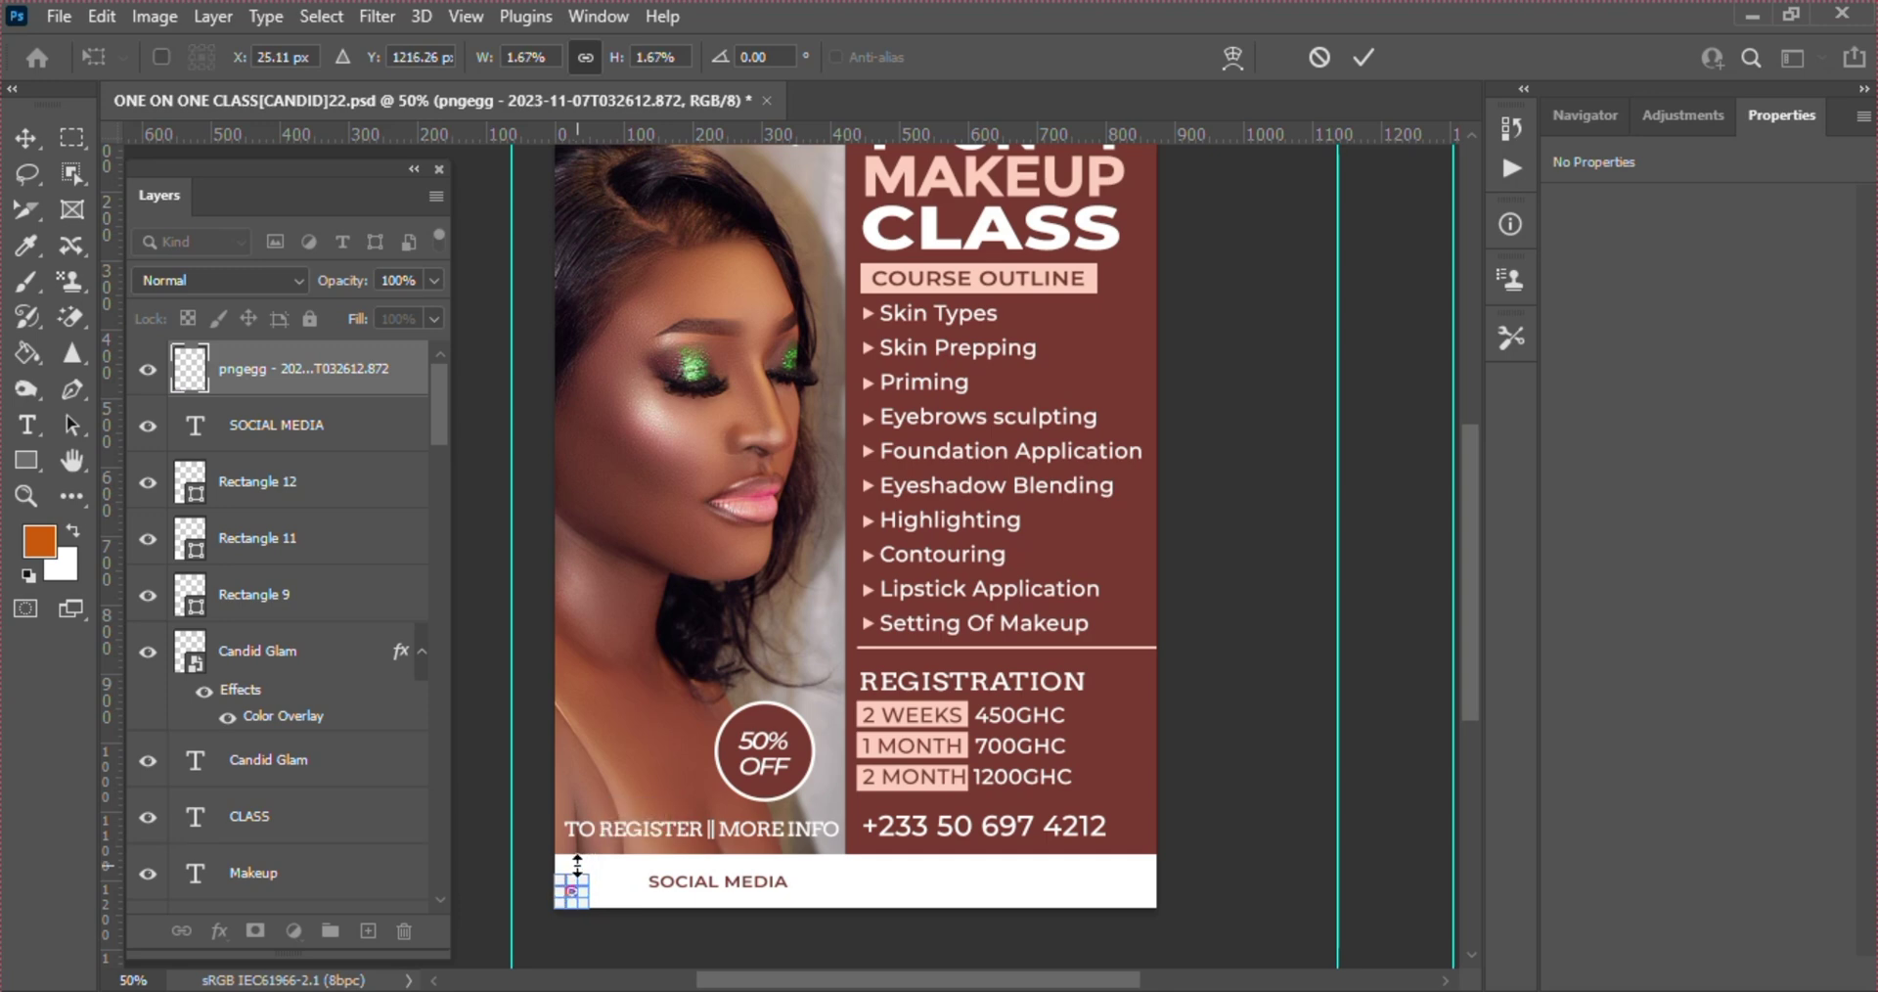
{"action": "key", "text": "Up"}
{"action": "key", "text": "Up"}
{"action": "key", "text": "Up"}
{"action": "key", "text": "Up"}
{"action": "key", "text": "Up"}
{"action": "key", "text": "Up"}
{"action": "key", "text": "Up"}
{"action": "key", "text": "Up"}
{"action": "key", "text": "Up"}
{"action": "key", "text": "Up"}
{"action": "key", "text": "Up"}
{"action": "key", "text": "Up"}
{"action": "key", "text": "Right"}
{"action": "key", "text": "Right"}
{"action": "key", "text": "Right"}
{"action": "key", "text": "Right"}
{"action": "key", "text": "Right"}
{"action": "key", "text": "Right"}
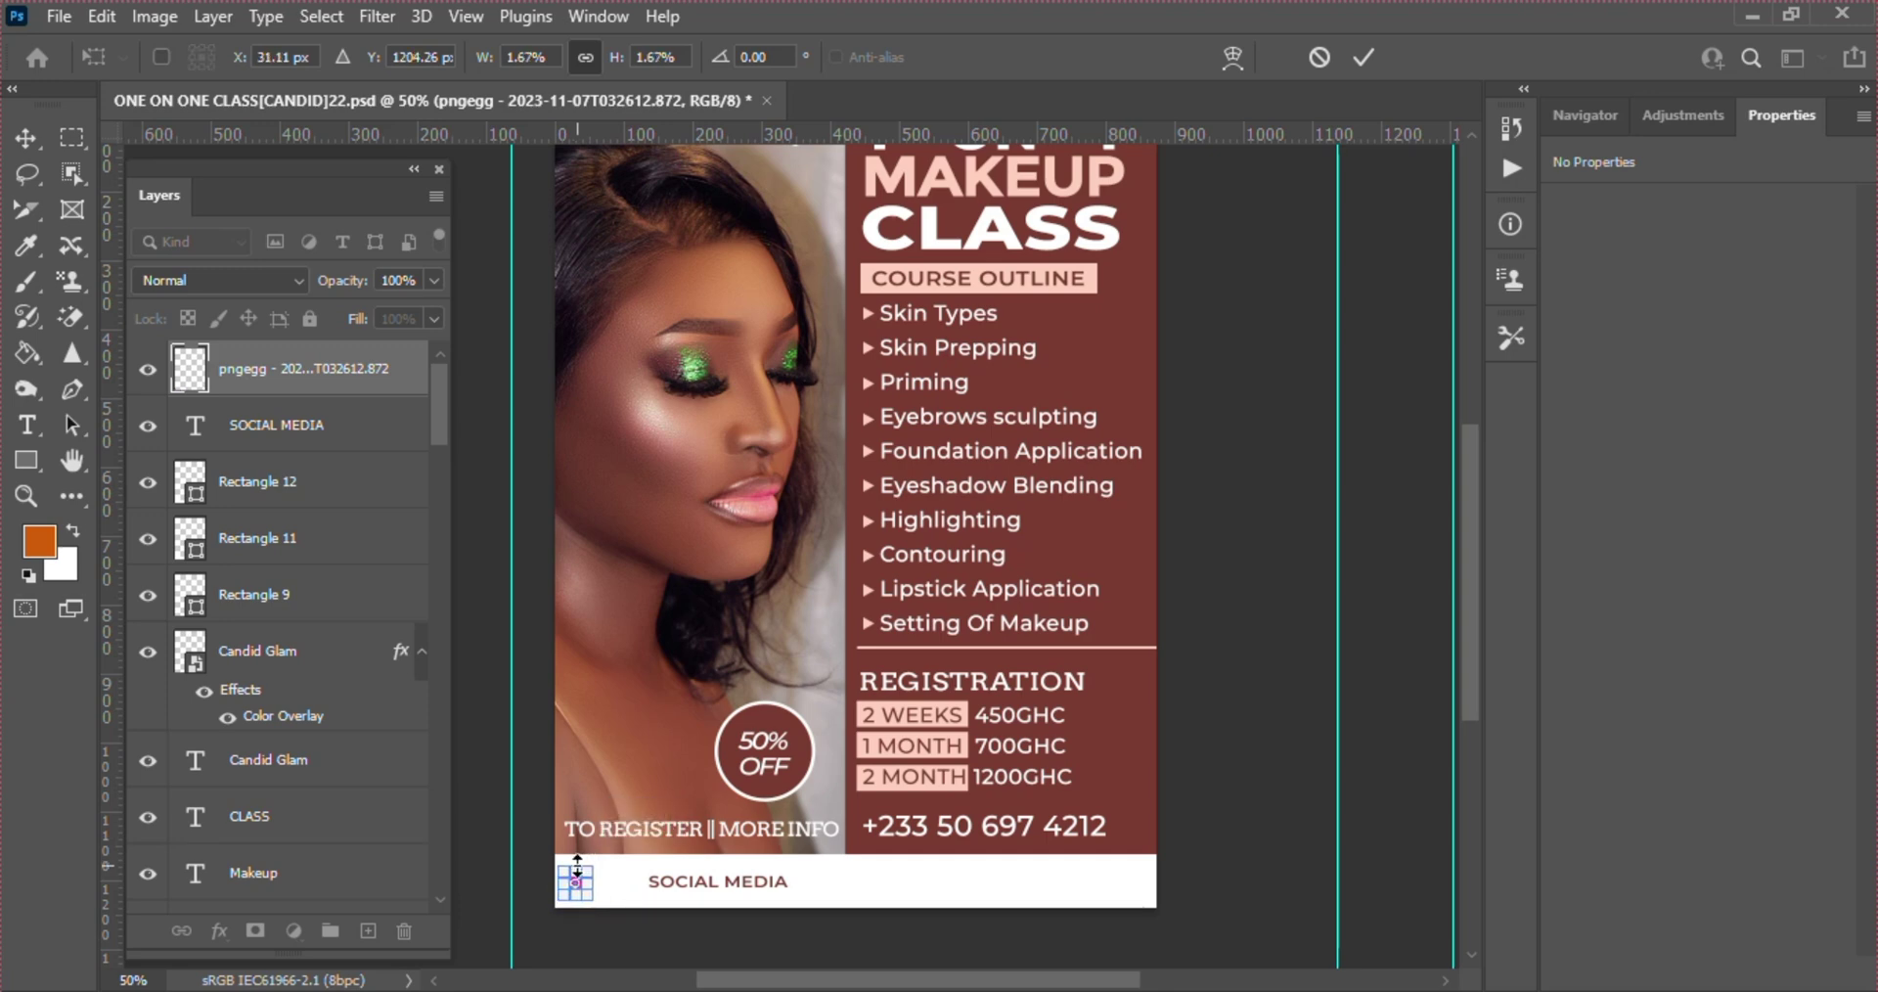
{"action": "key", "text": "Return"}
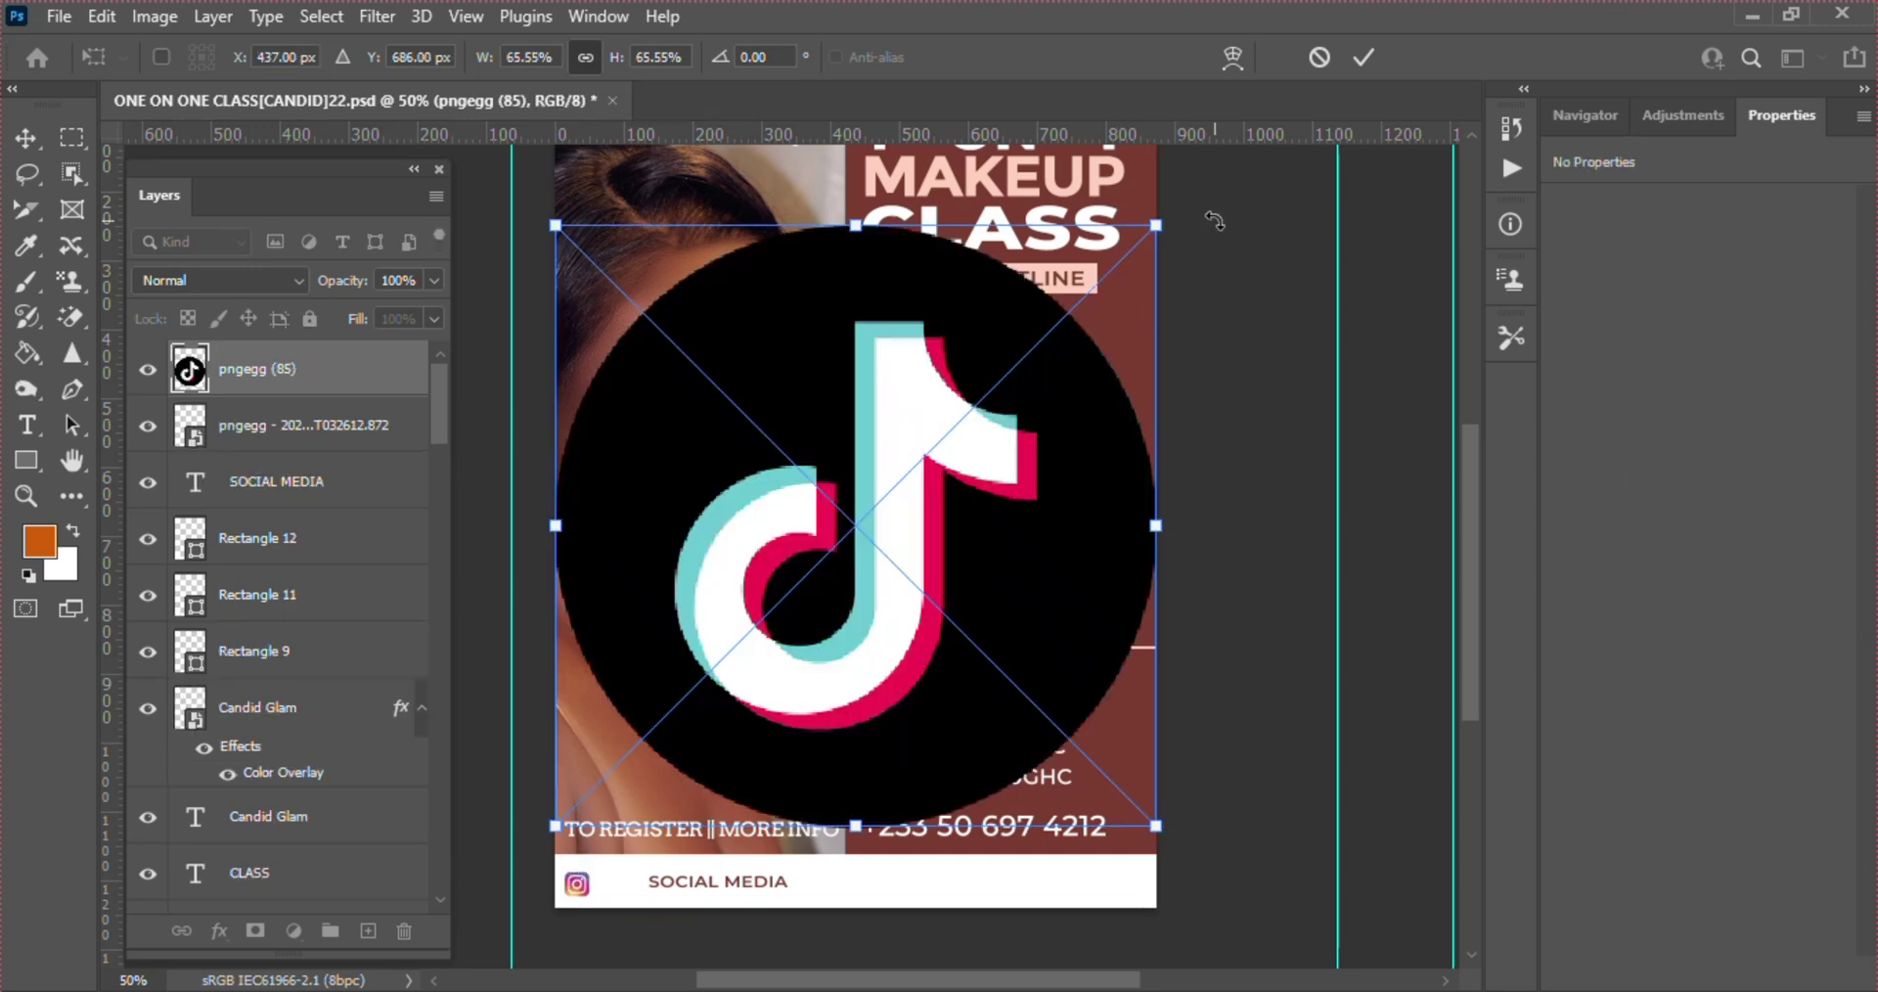
- Scale the TikTok icon to about 40 × 40 px and place it beside the Instagram icon, at about X 57 px, Y 1187 px
{"action": "left_click_drag", "start_coordinate": [1155, 226], "coordinate": [541, 735]}
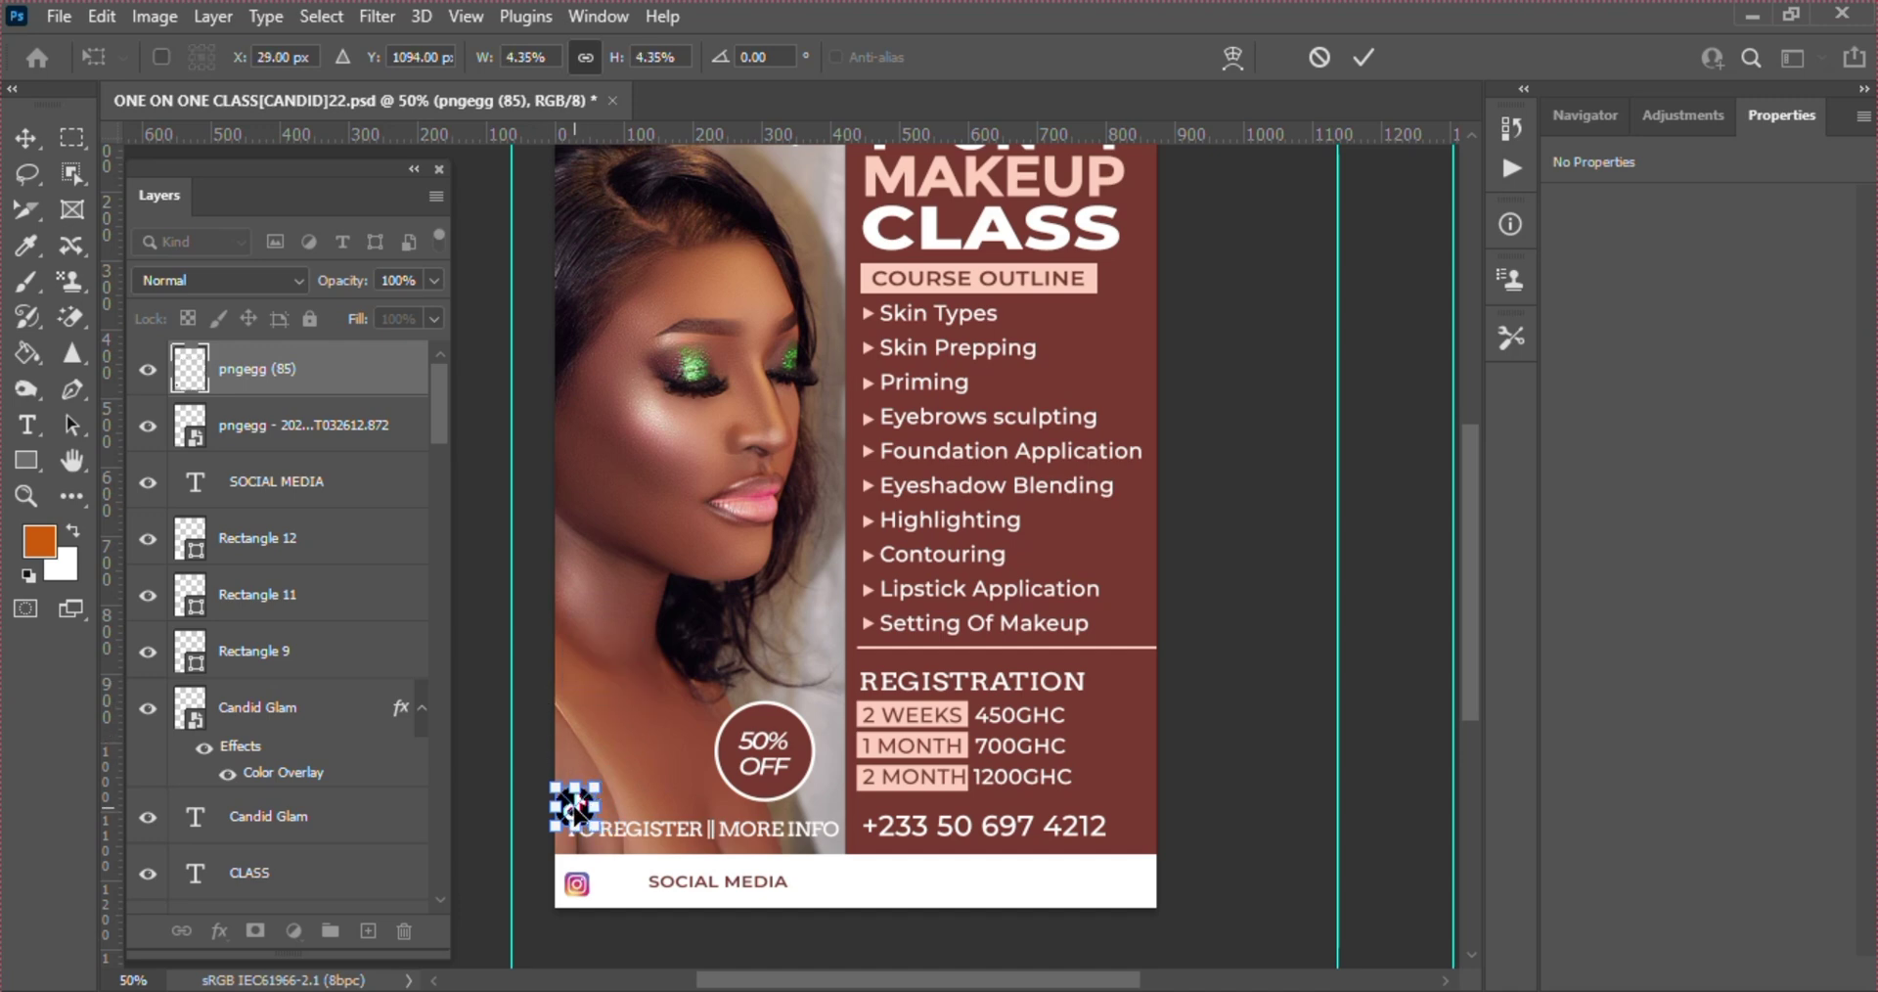
{"action": "left_click_drag", "start_coordinate": [576, 808], "coordinate": [620, 899]}
{"action": "key", "text": "Return"}
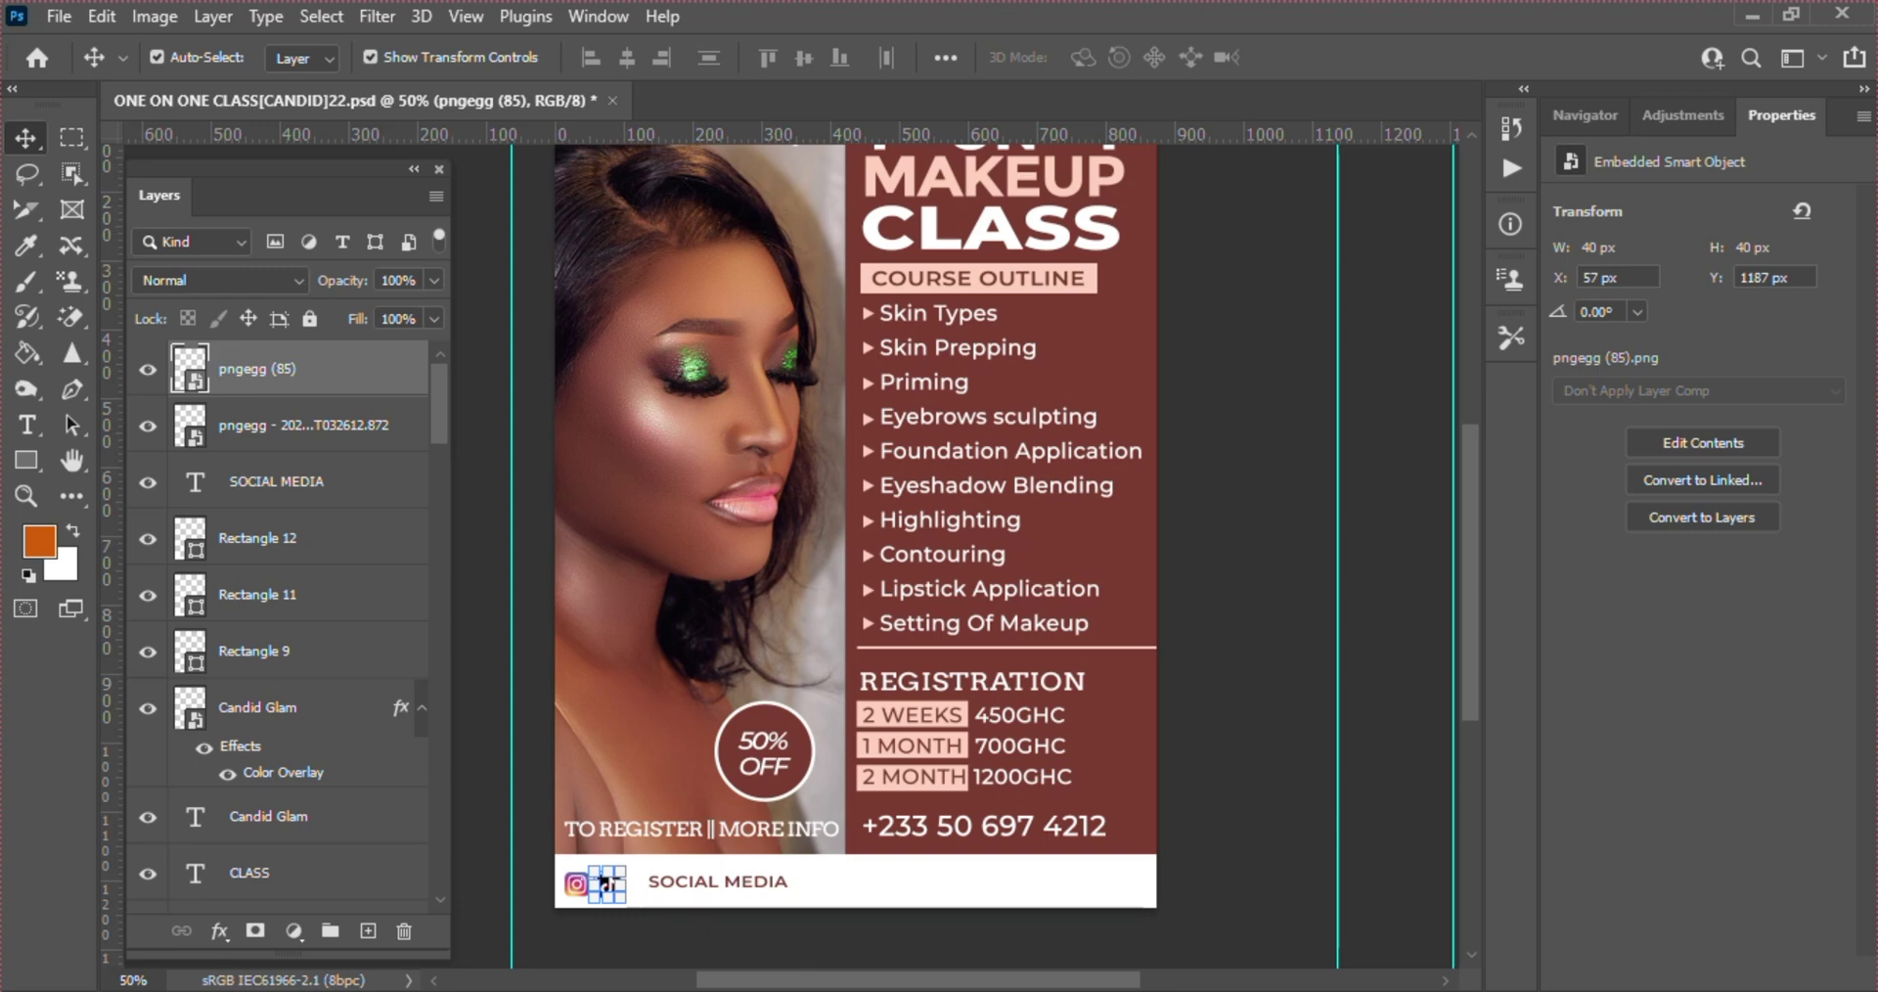
- Place the red location pin pngegg (84).png in the footer, scaled to 1.67%, at about X 472 px, Y 1189 px
{"action": "left_click", "coordinate": [954, 990]}
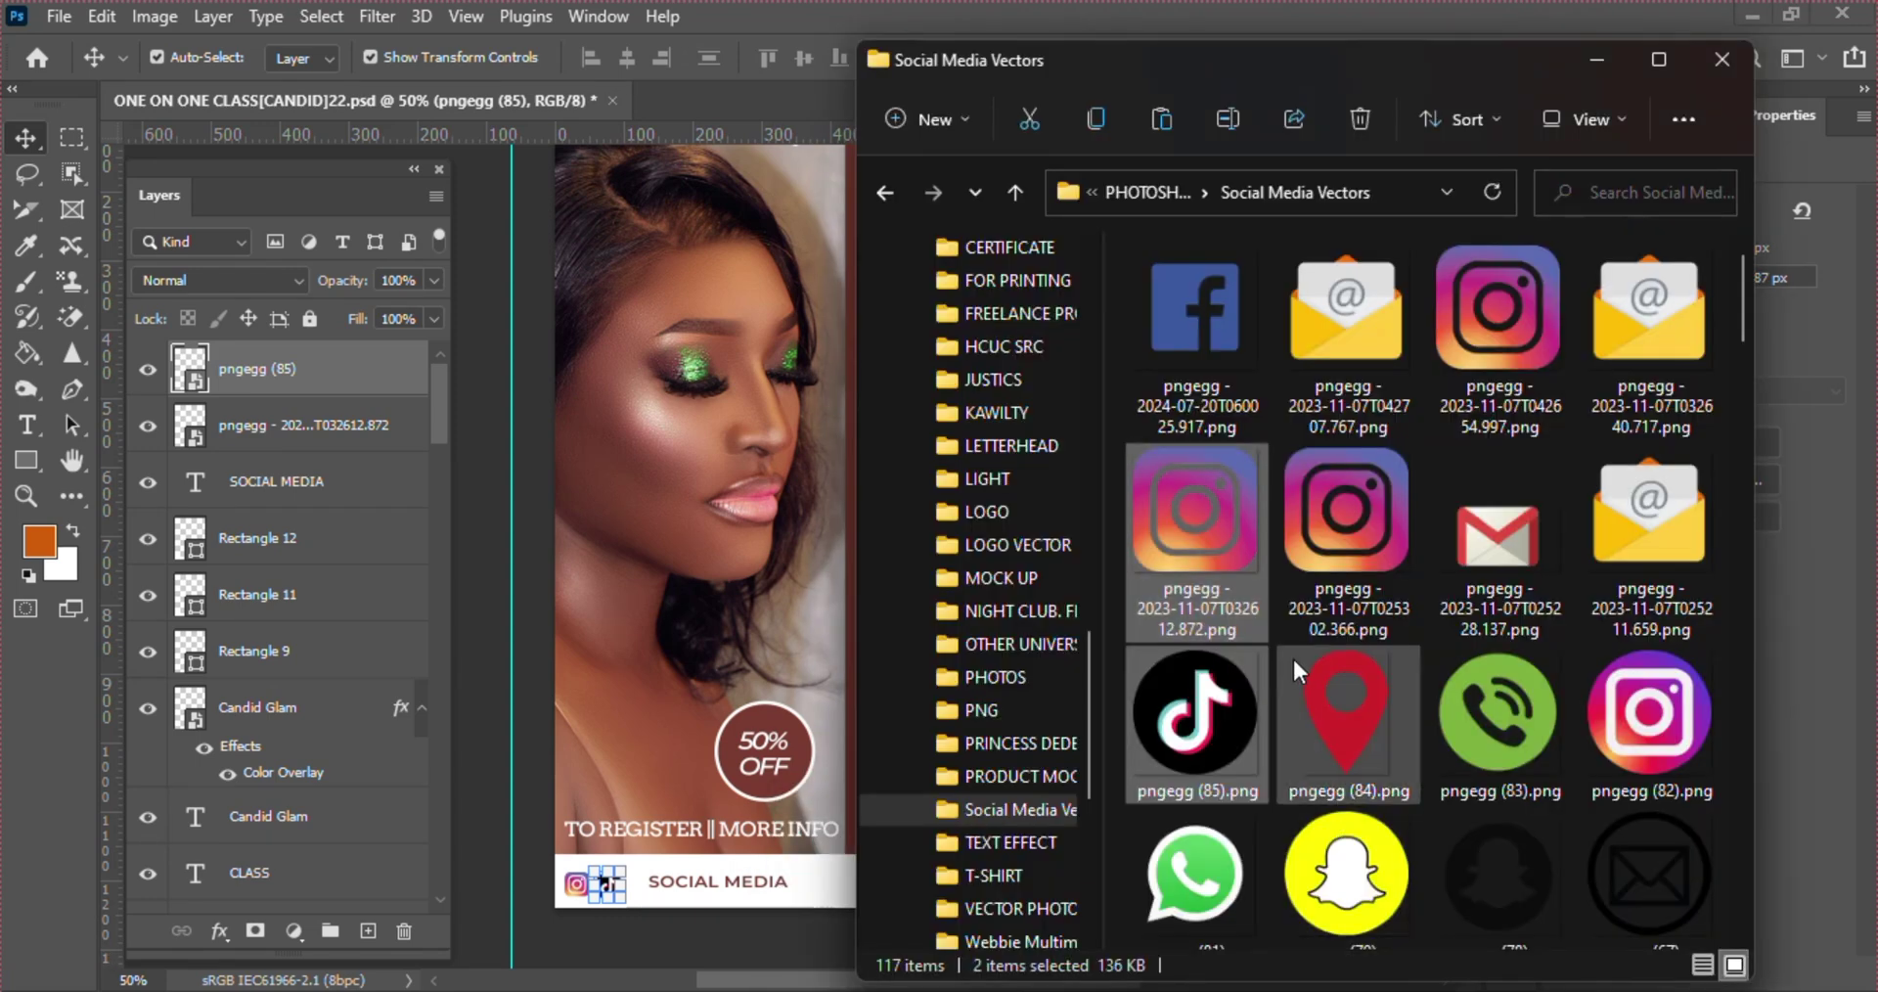
{"action": "left_click", "coordinate": [1315, 704]}
{"action": "left_click_drag", "start_coordinate": [1323, 710], "coordinate": [732, 635]}
{"action": "left_click_drag", "start_coordinate": [667, 402], "coordinate": [692, 598]}
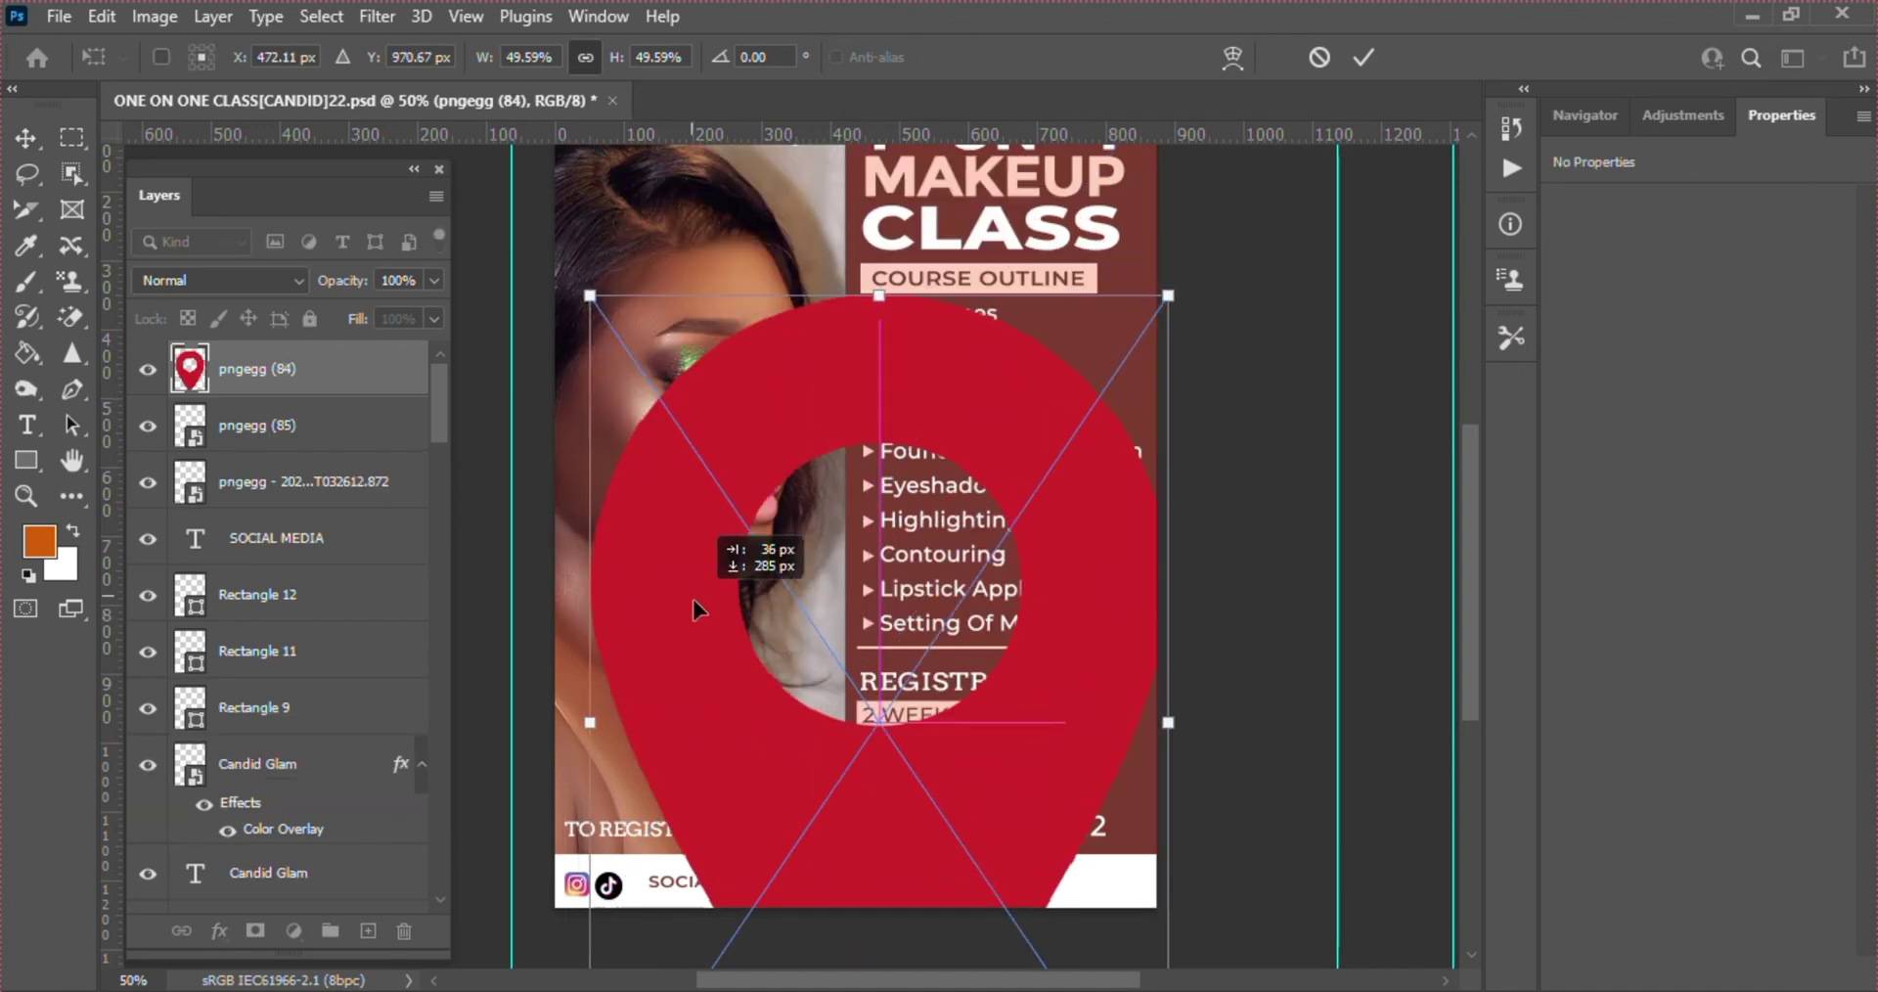
{"action": "left_click_drag", "start_coordinate": [595, 292], "coordinate": [822, 568]}
{"action": "left_click_drag", "start_coordinate": [974, 520], "coordinate": [894, 870]}
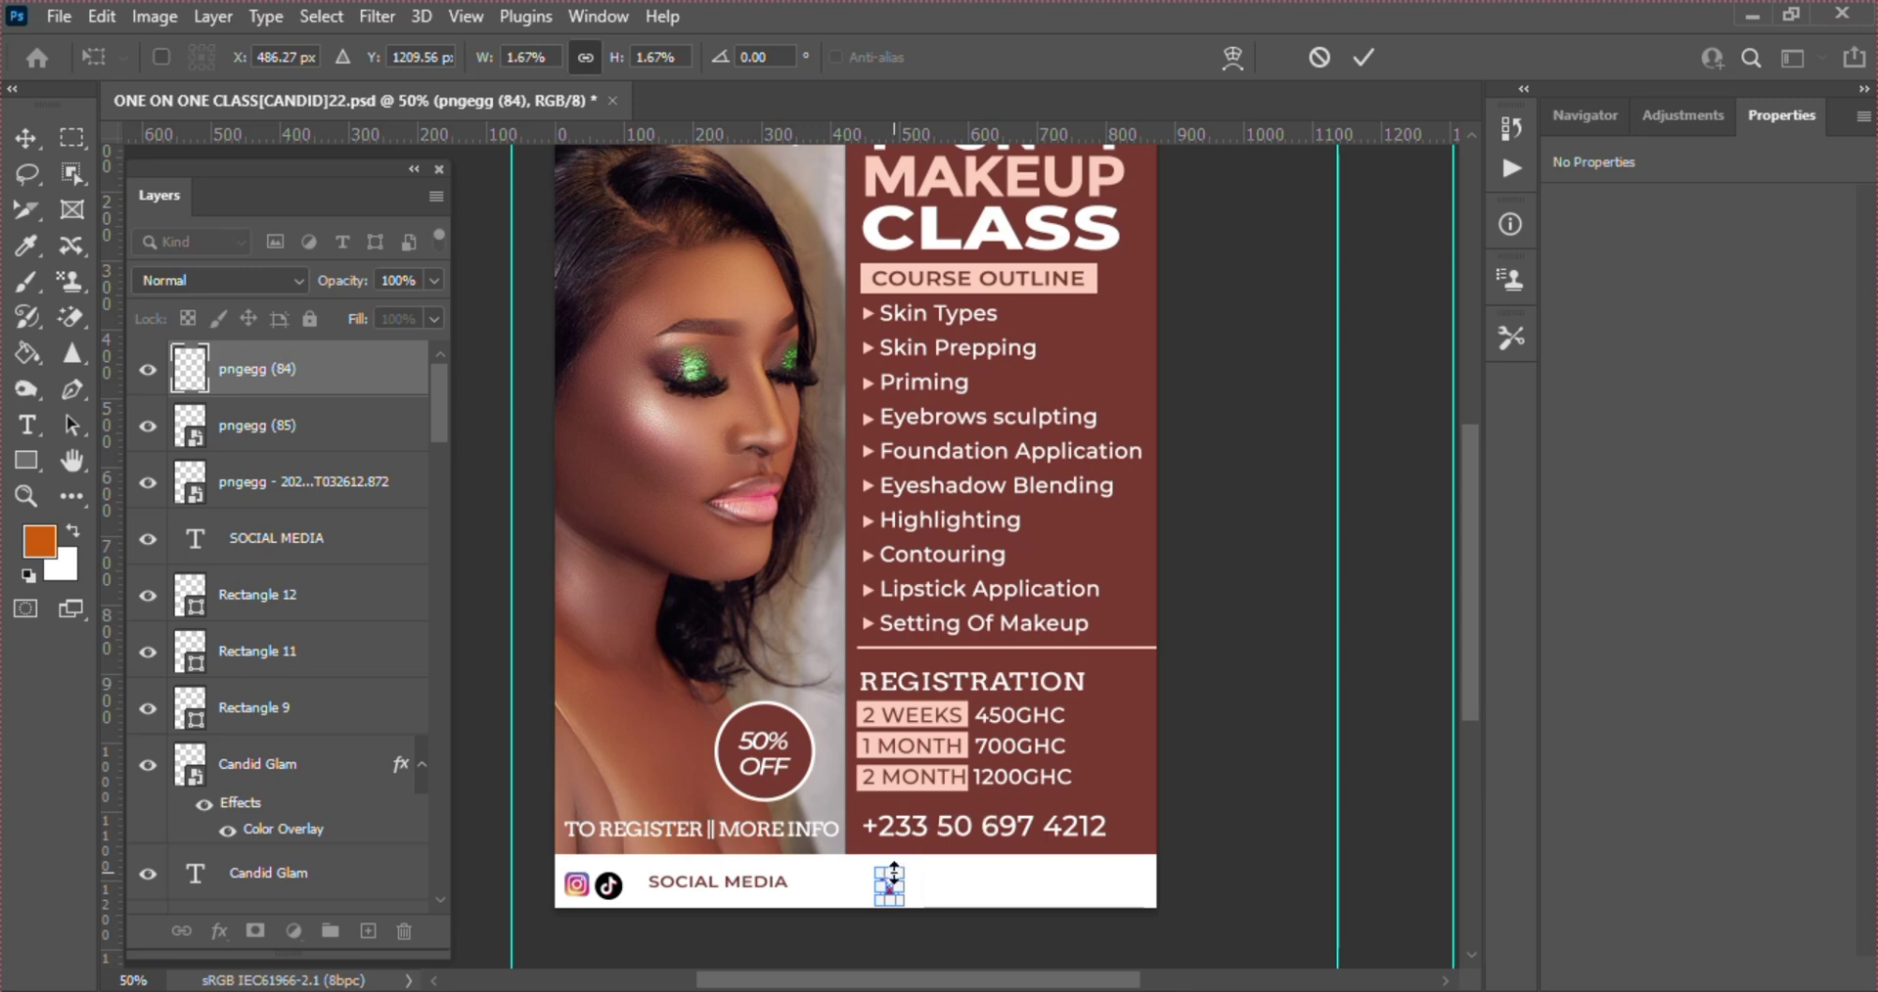
{"action": "key", "text": "Return"}
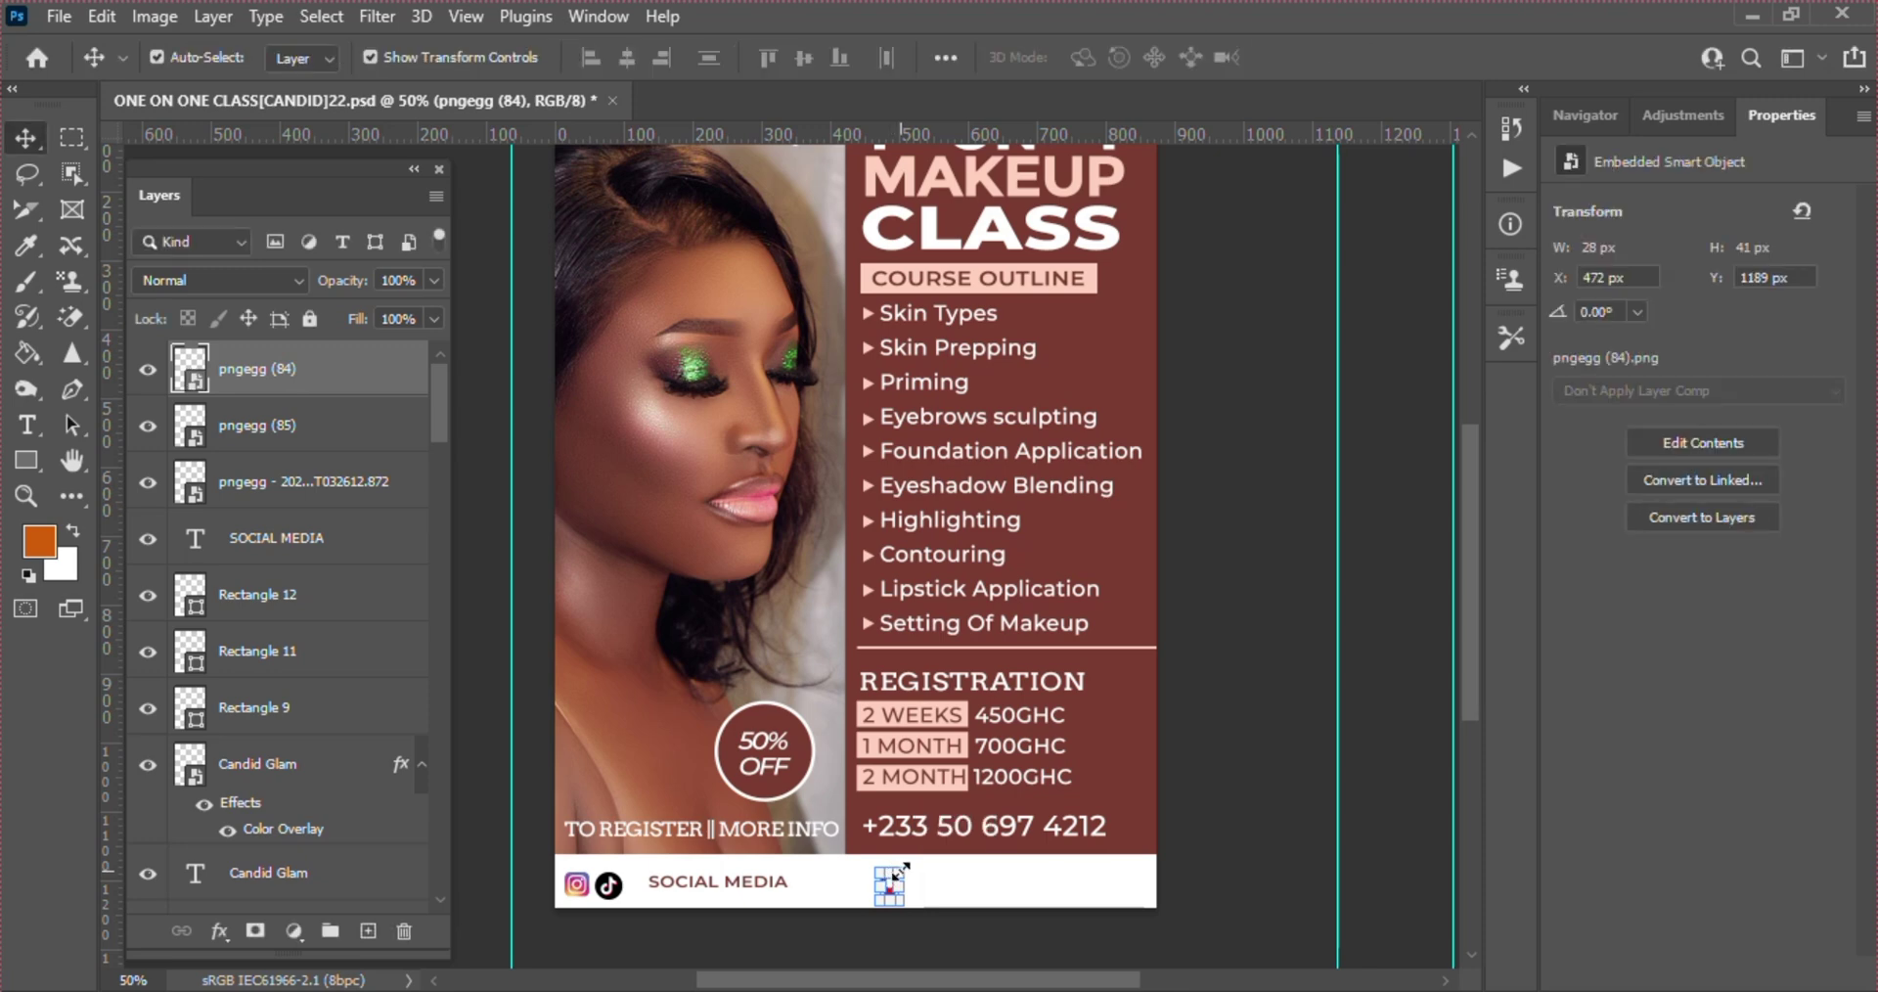
{"action": "left_click", "coordinate": [1281, 765]}
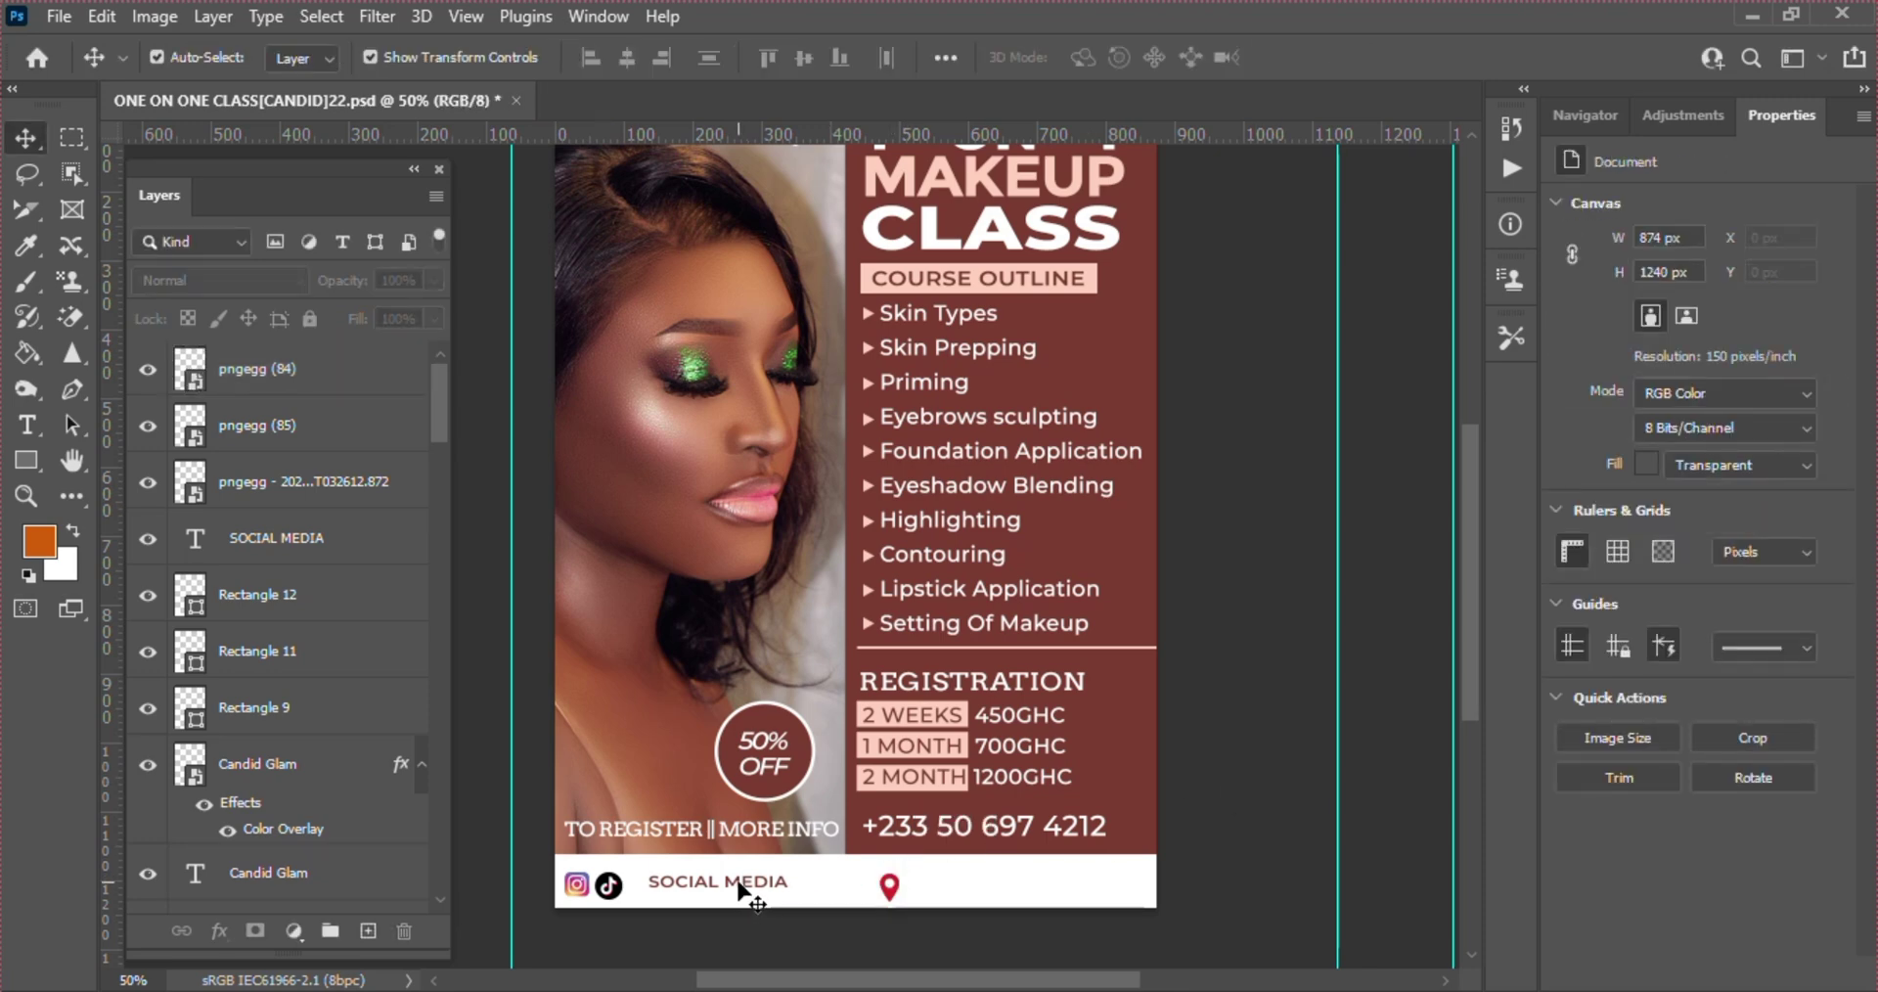
- Duplicate the SOCIAL MEDIA text beside the location pin, at about X 523 px, Y 1196 px, and turn off All Caps on the copy
{"action": "left_click_drag", "start_coordinate": [738, 883], "coordinate": [1048, 891]}
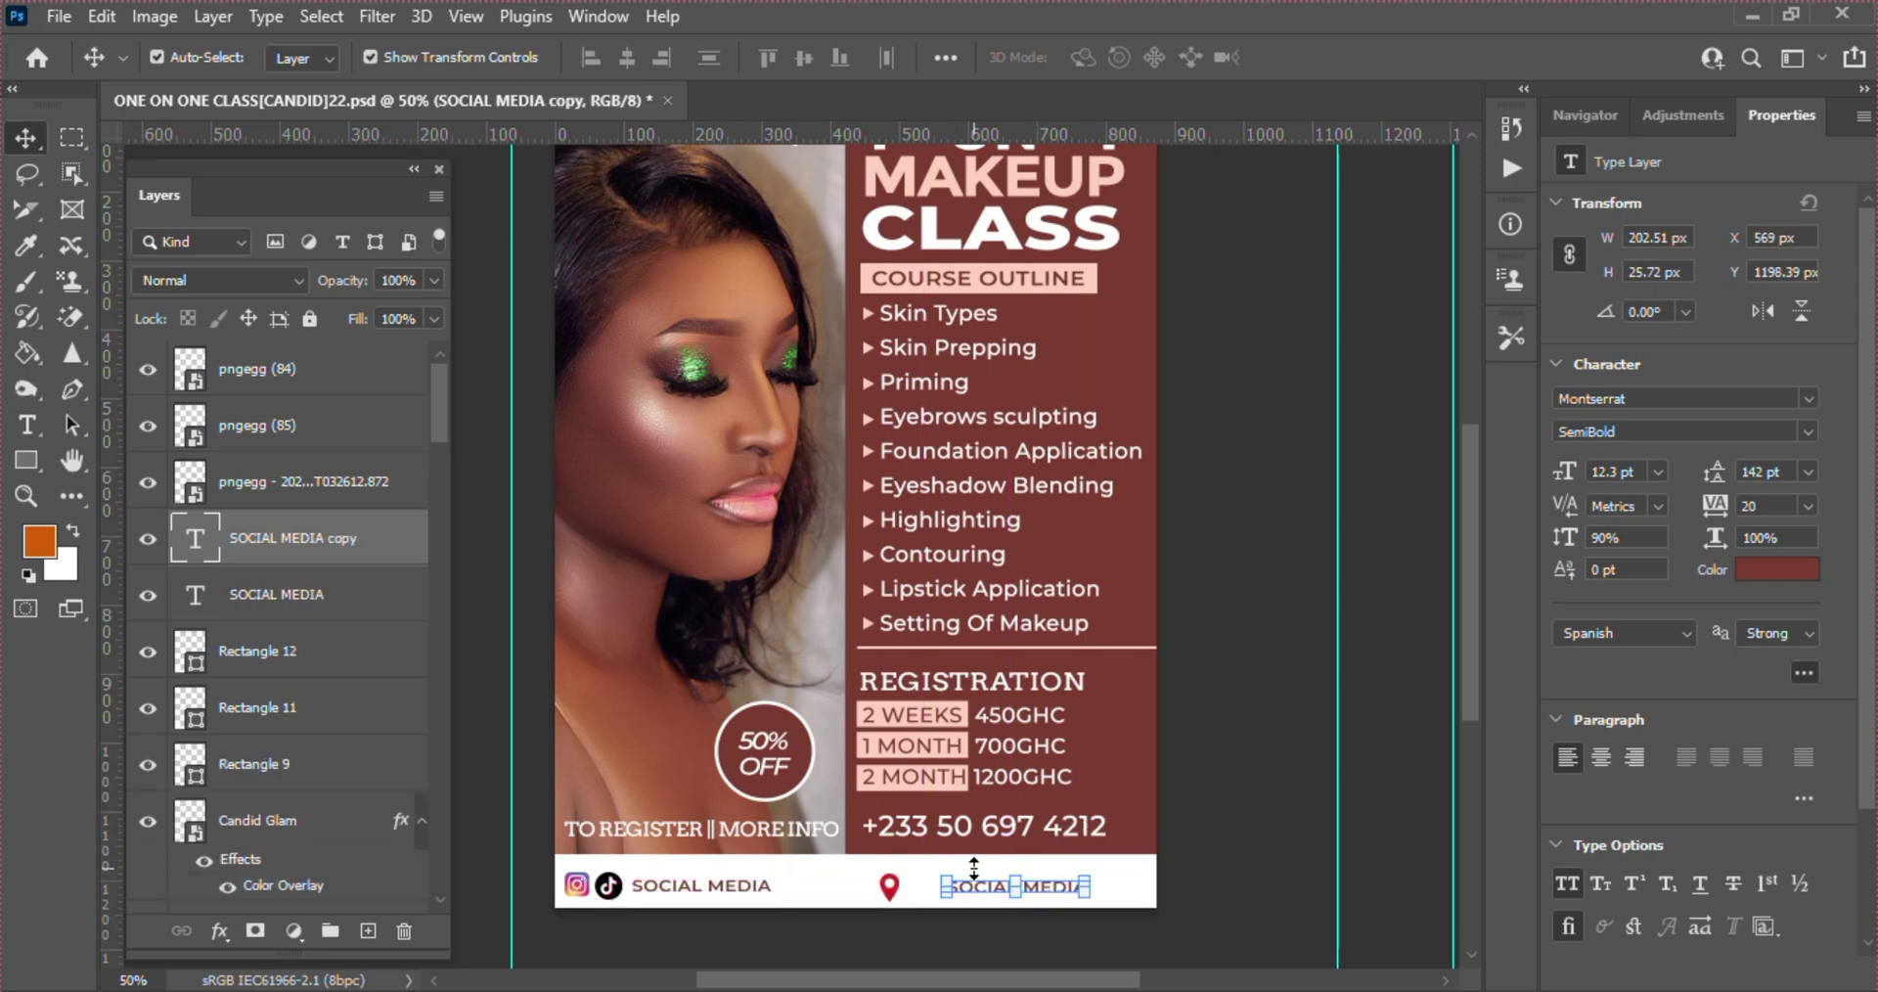
{"action": "left_click_drag", "start_coordinate": [990, 886], "coordinate": [955, 887]}
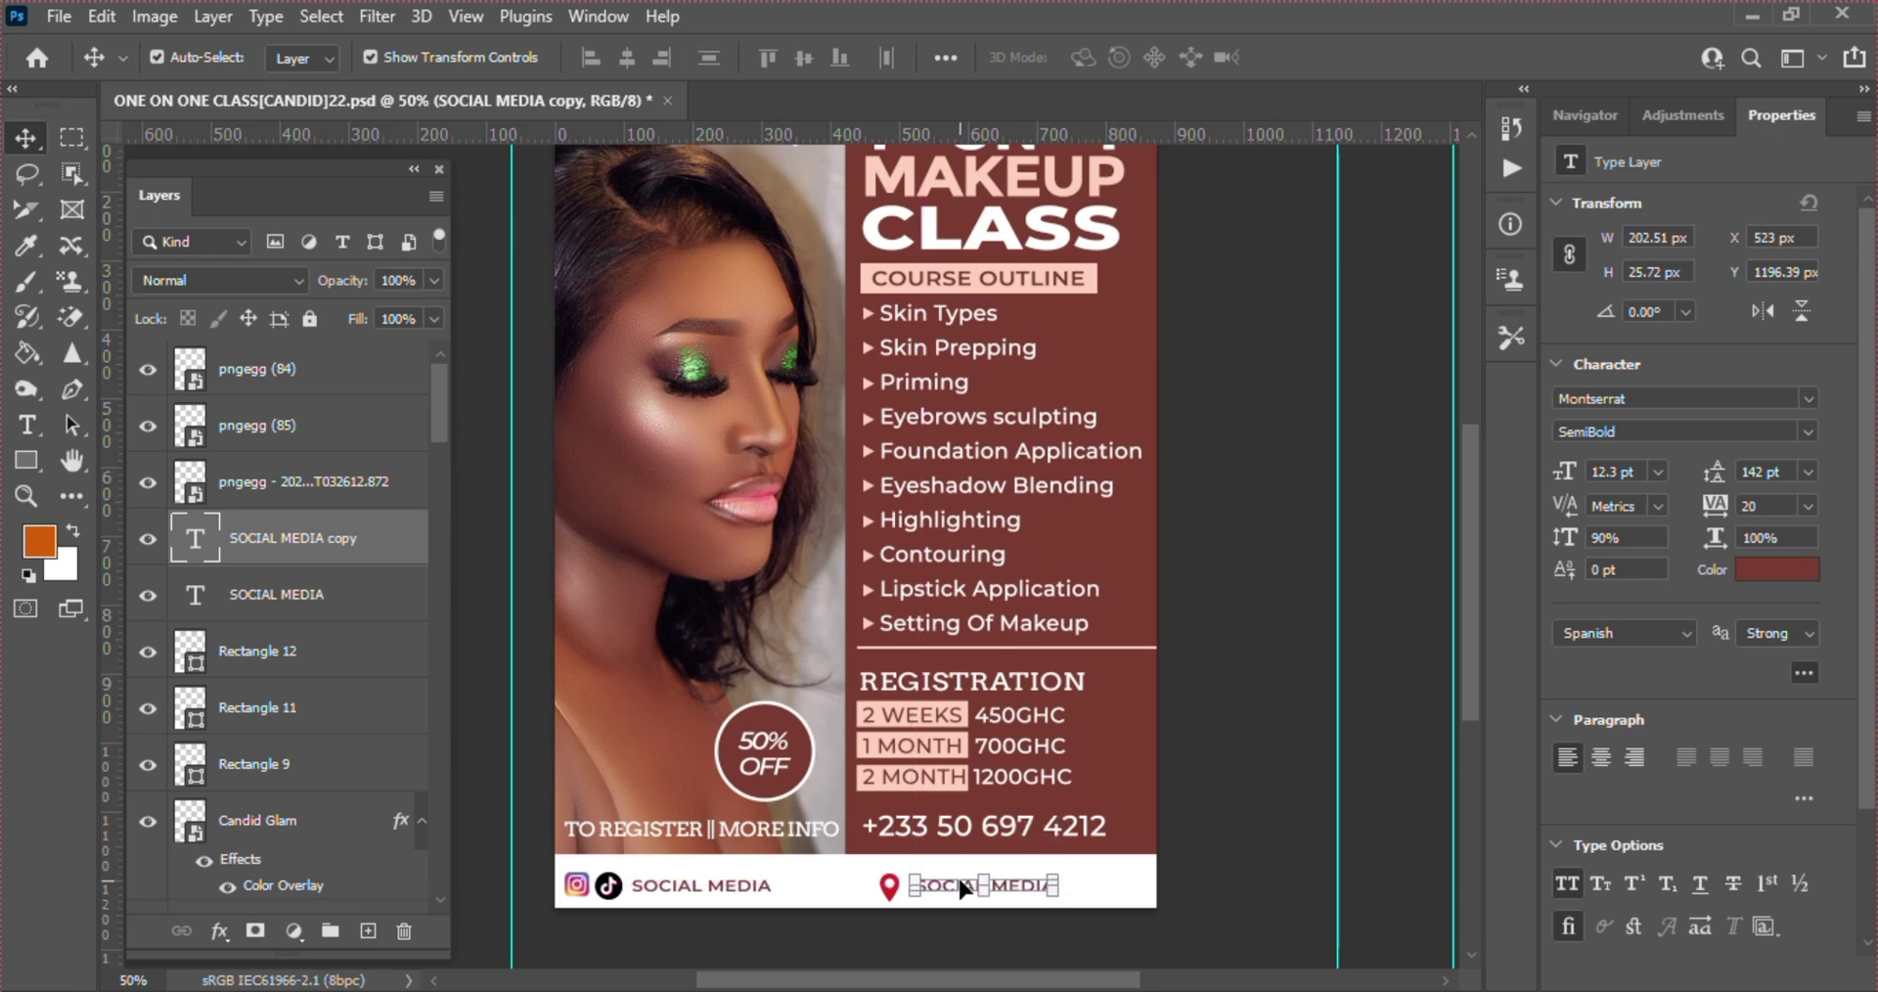
{"action": "left_click", "coordinate": [1562, 879]}
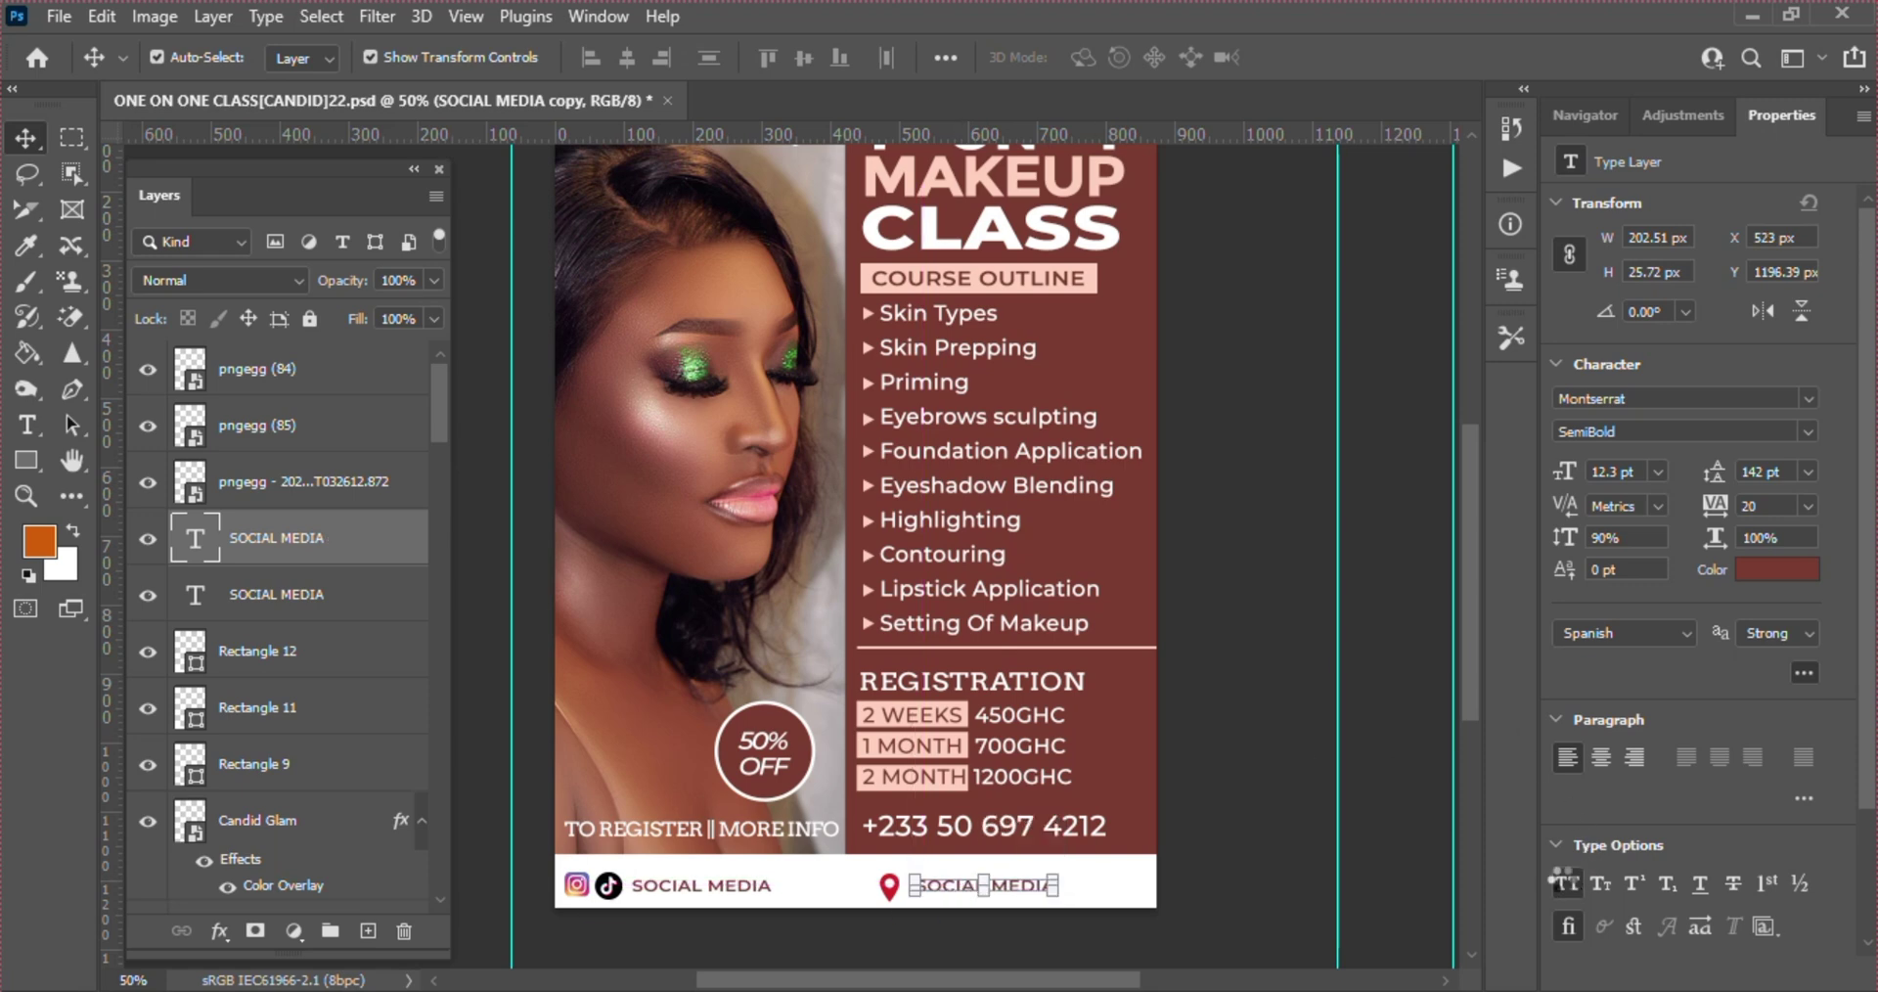
{"action": "left_click", "coordinate": [1232, 698]}
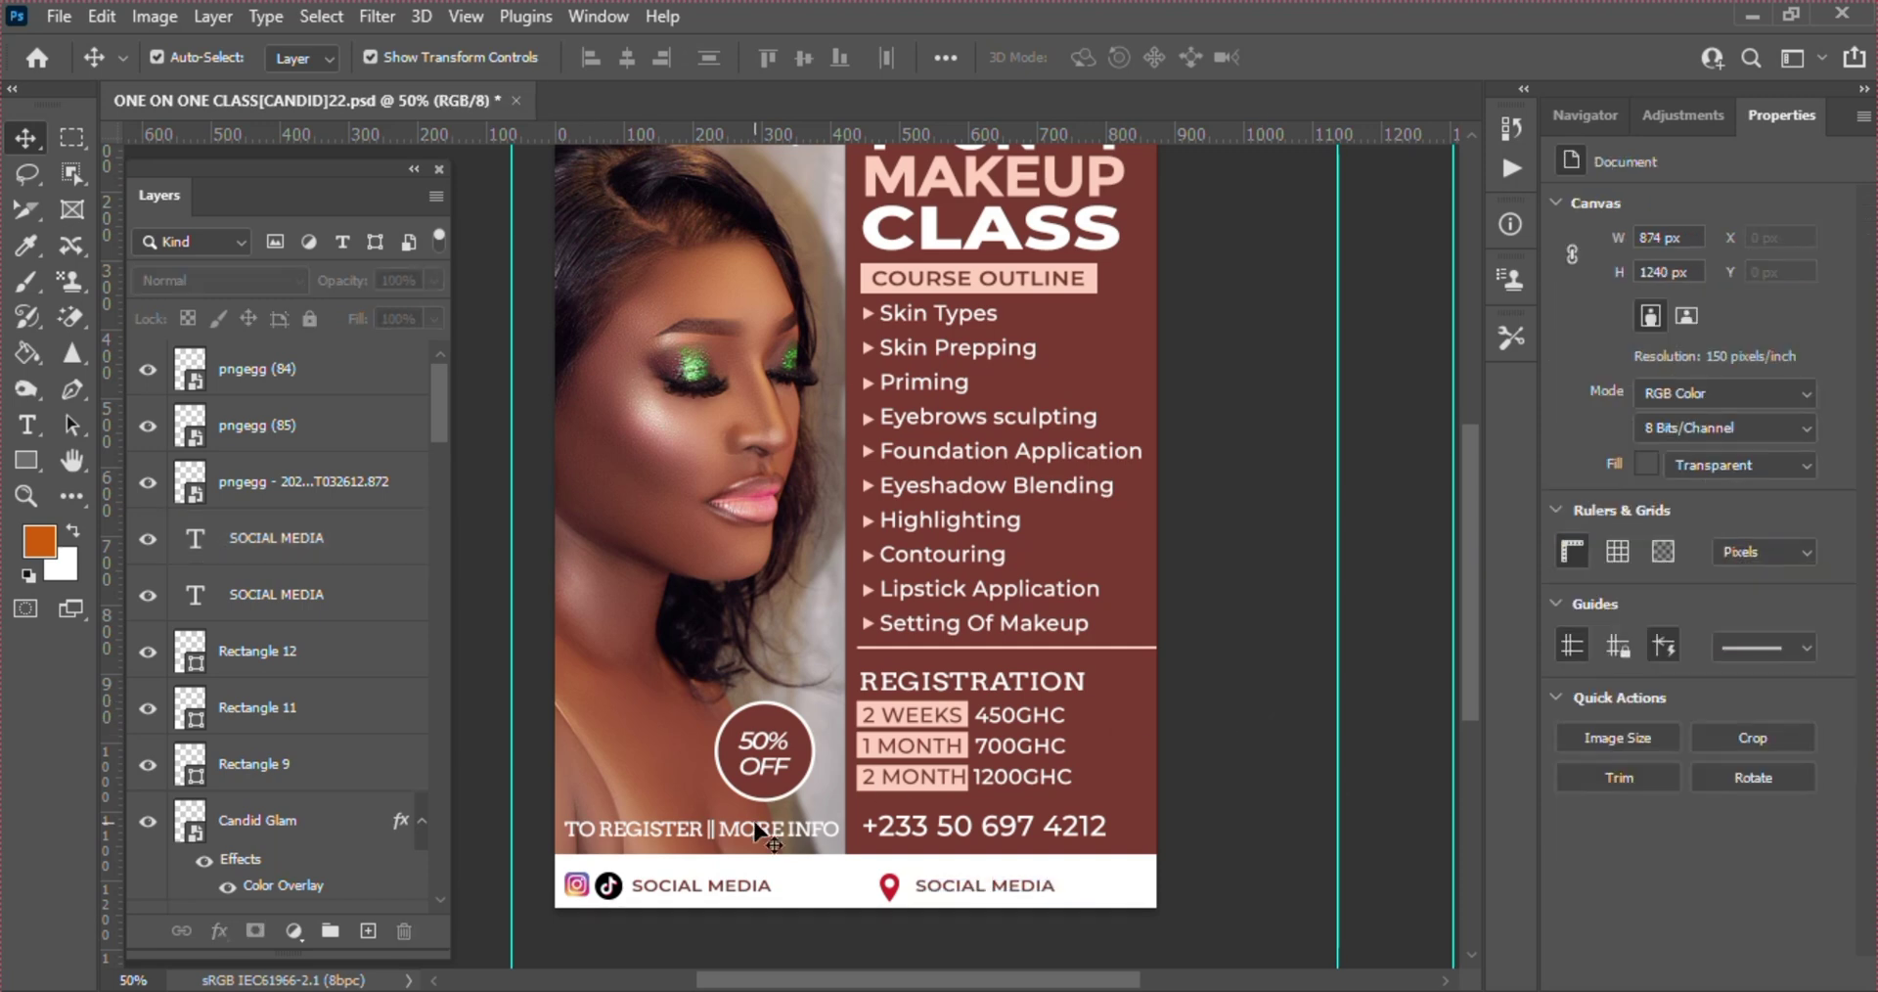
- Shift the original SOCIAL MEDIA text to about X 118 px and its copy to about X 508 px, both at Y 1193 px
{"action": "left_click", "coordinate": [665, 890]}
{"action": "left_click_drag", "start_coordinate": [735, 892], "coordinate": [739, 890]}
{"action": "left_click", "coordinate": [946, 891]}
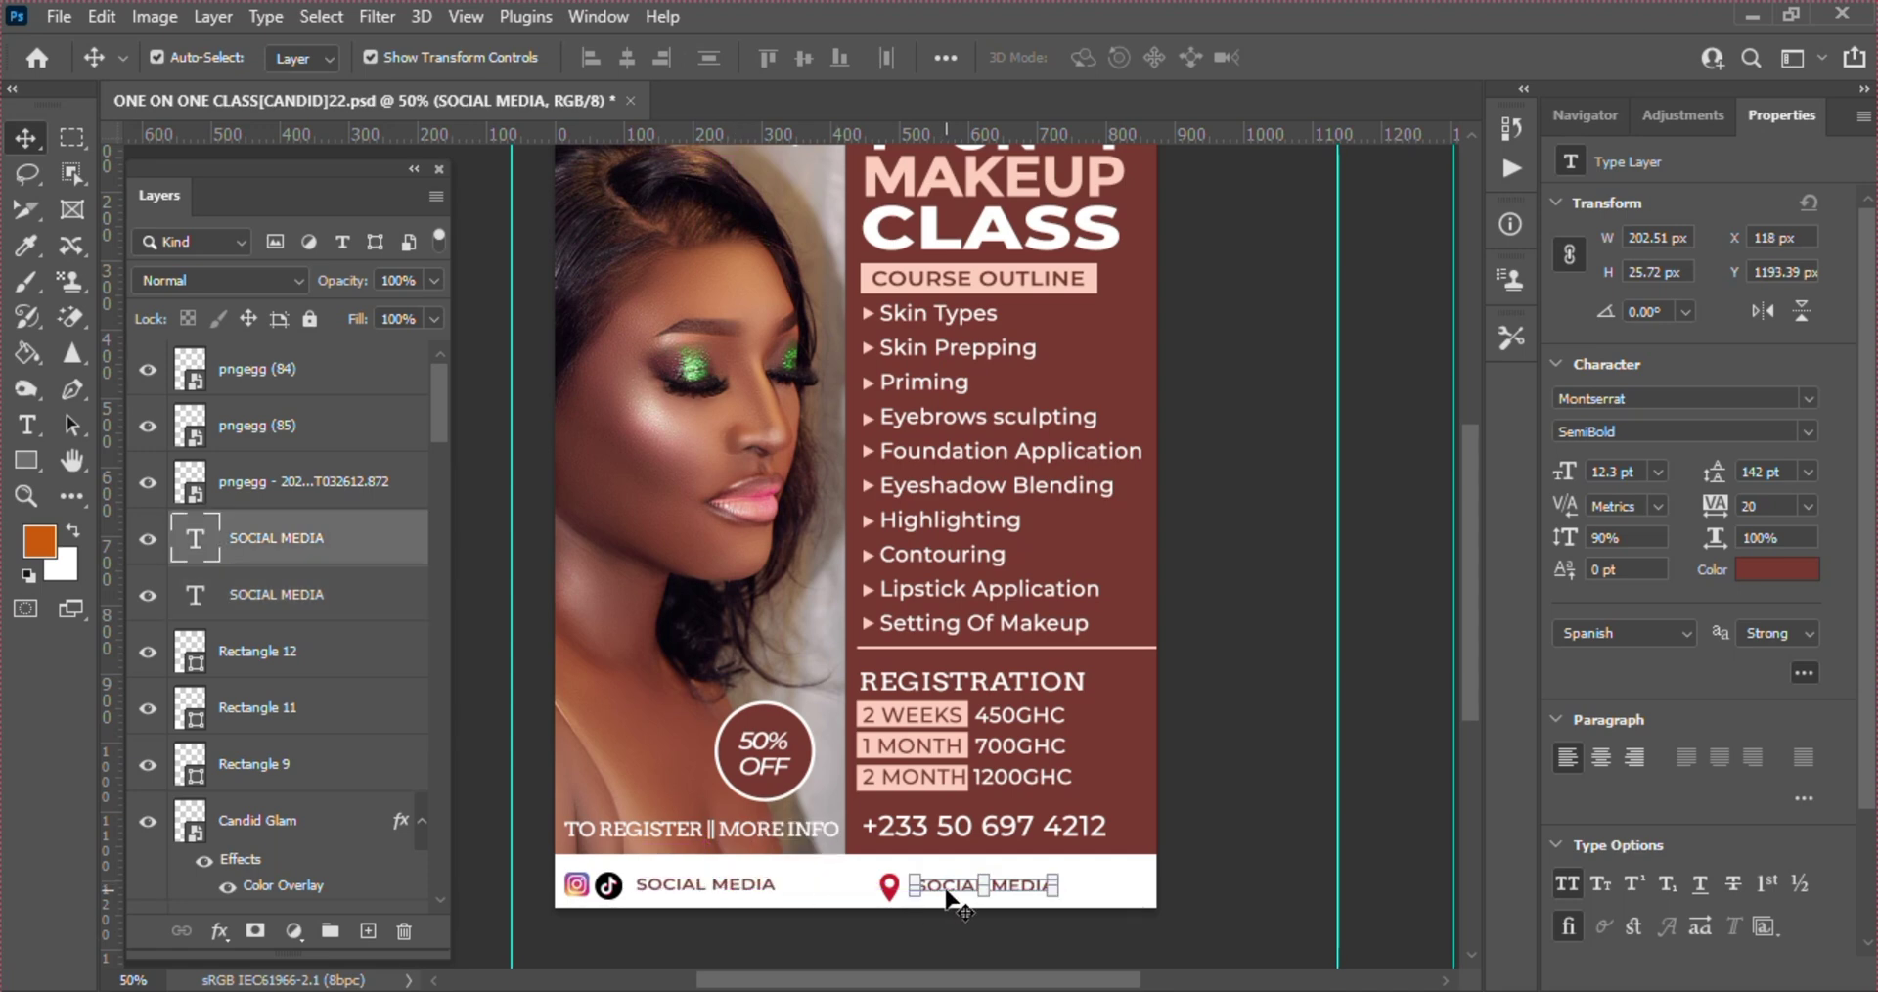
{"action": "left_click_drag", "start_coordinate": [946, 891], "coordinate": [932, 890]}
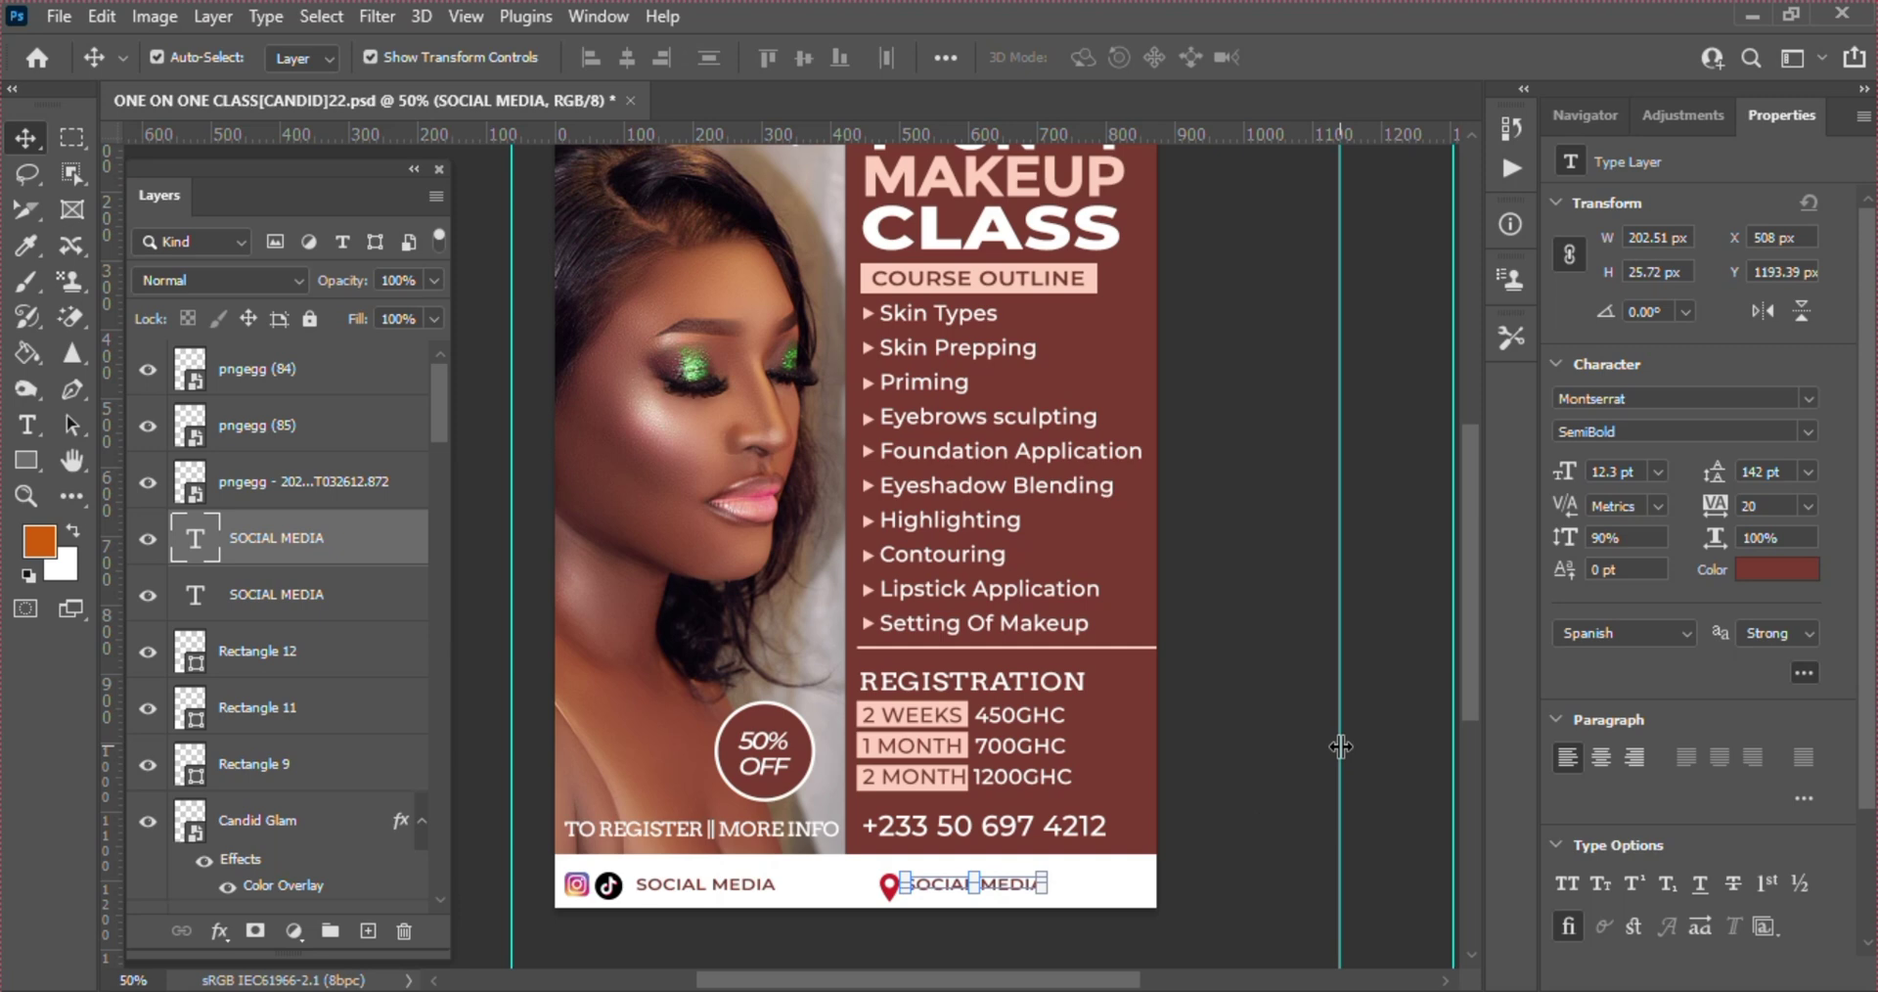
{"action": "left_click", "coordinate": [1189, 697]}
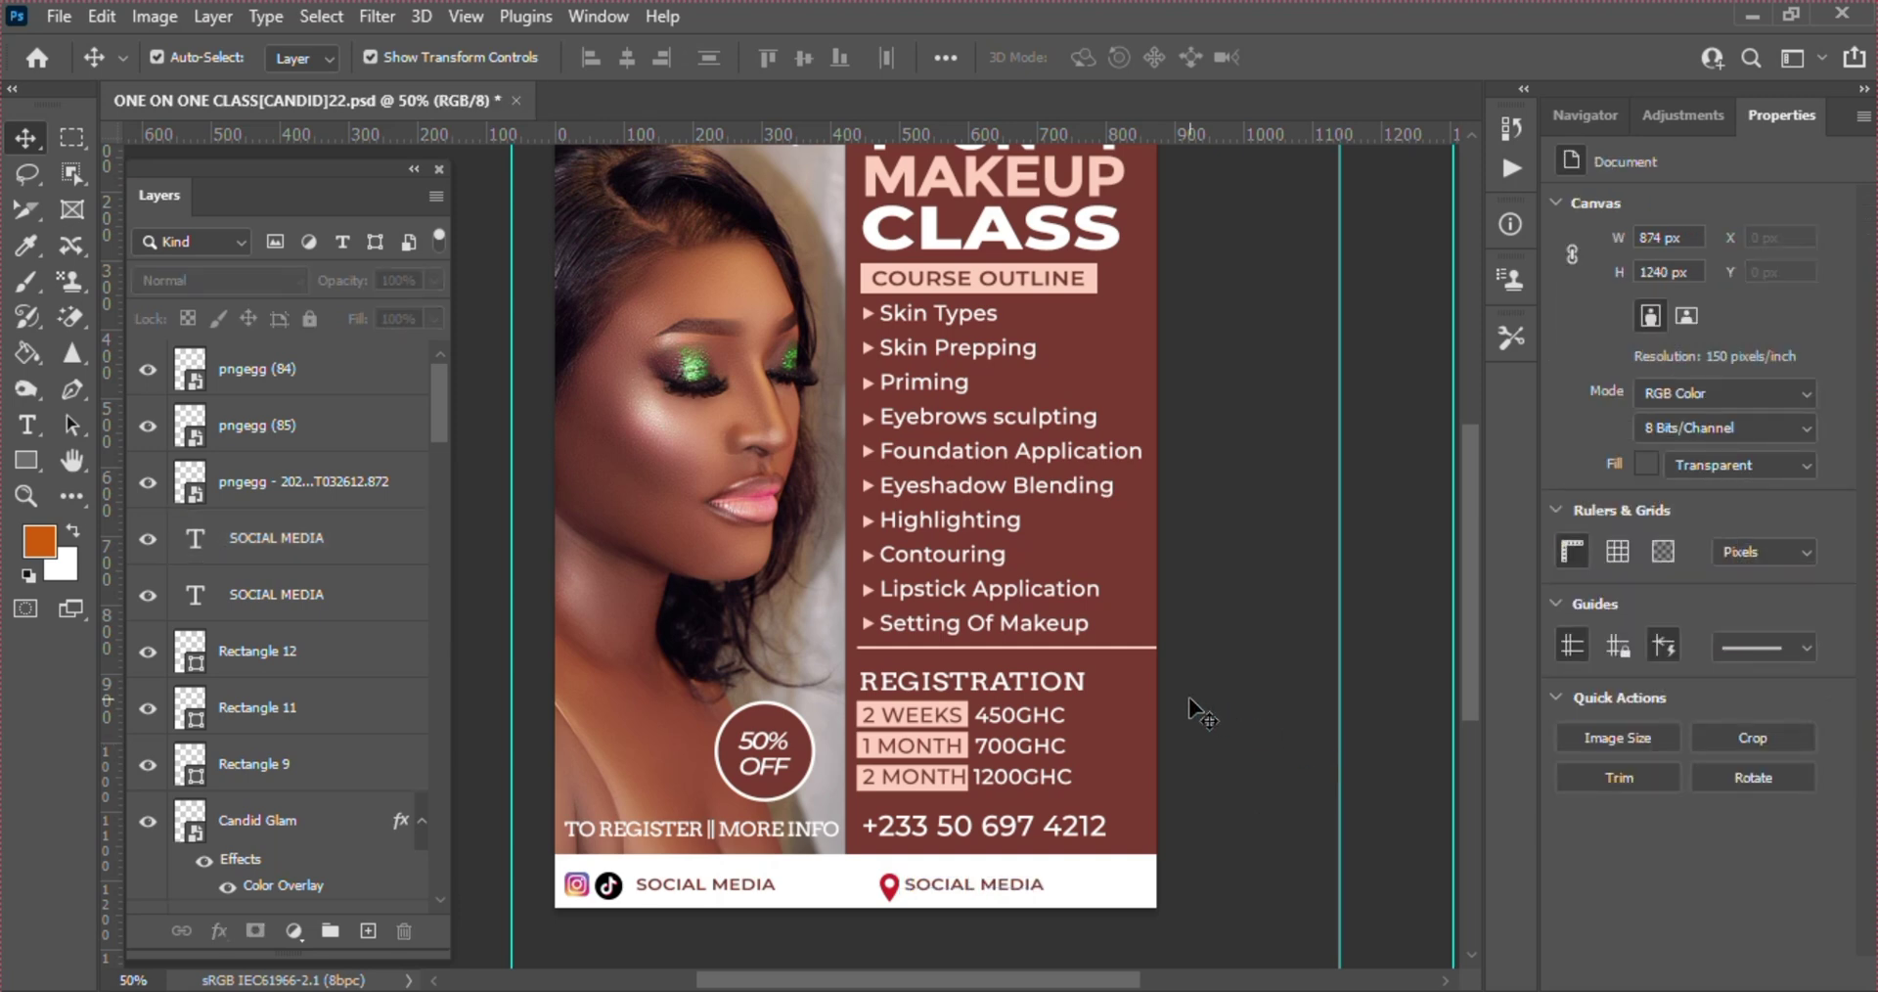